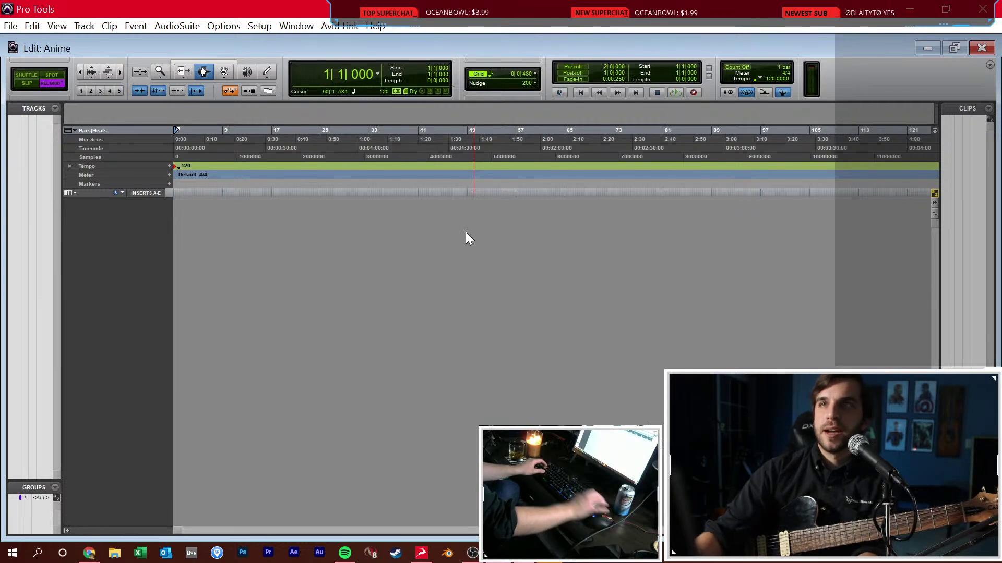
# Create one new mono audio track in the session
pyautogui.hotkey('alt', 'Tab')
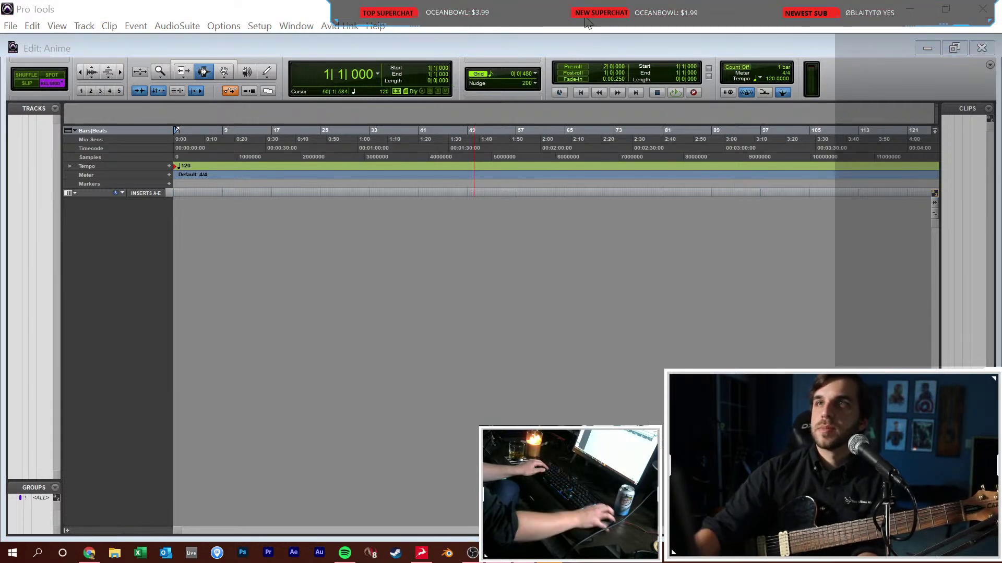
pyautogui.hotkey('ctrl', 'shift', 'n')
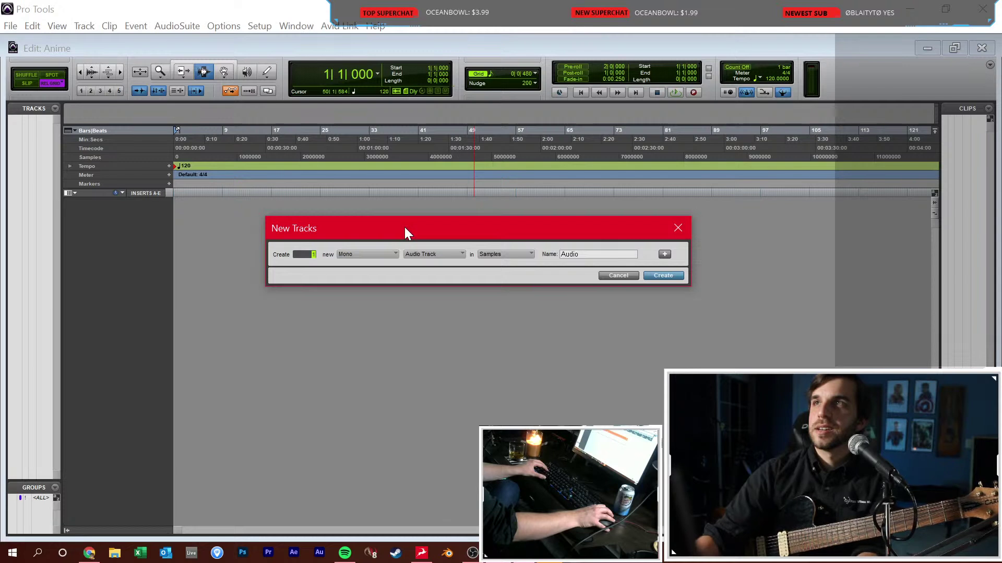
pyautogui.hotkey('alt', 'Tab')
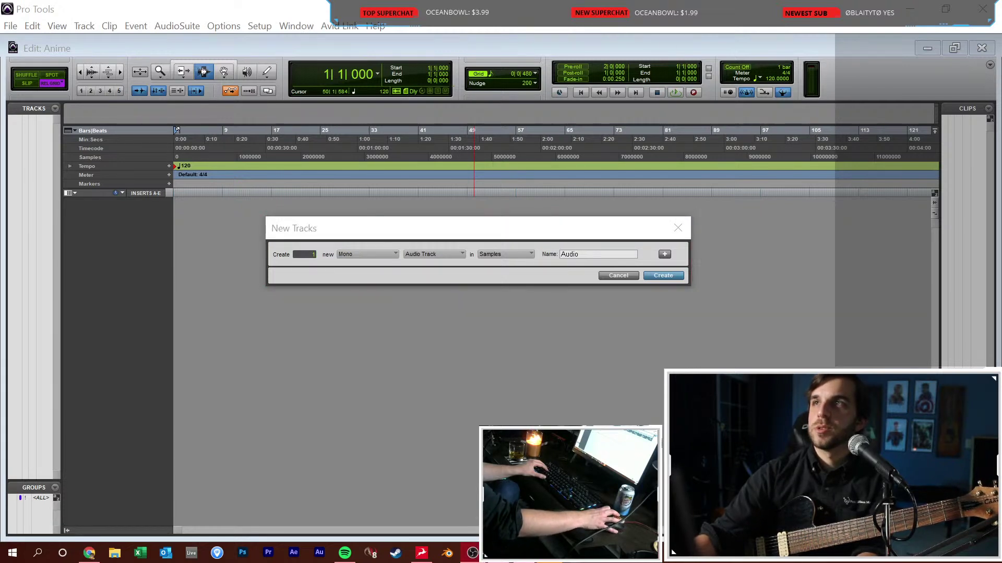
pyautogui.click(494, 219)
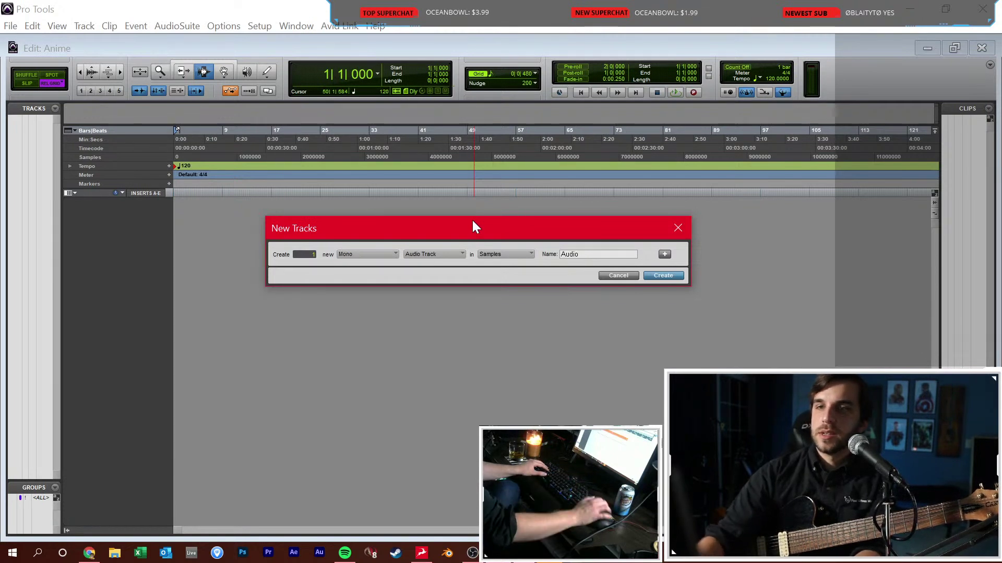
pyautogui.hotkey('ctrl', 'Right')
pyautogui.hotkey('ctrl', 'Down')
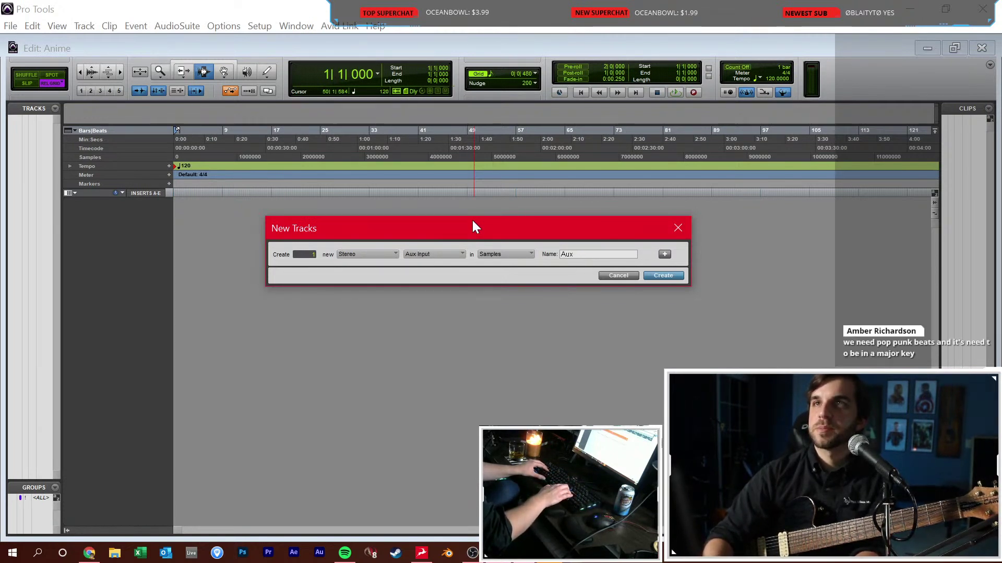
pyautogui.hotkey('ctrl', 'Left')
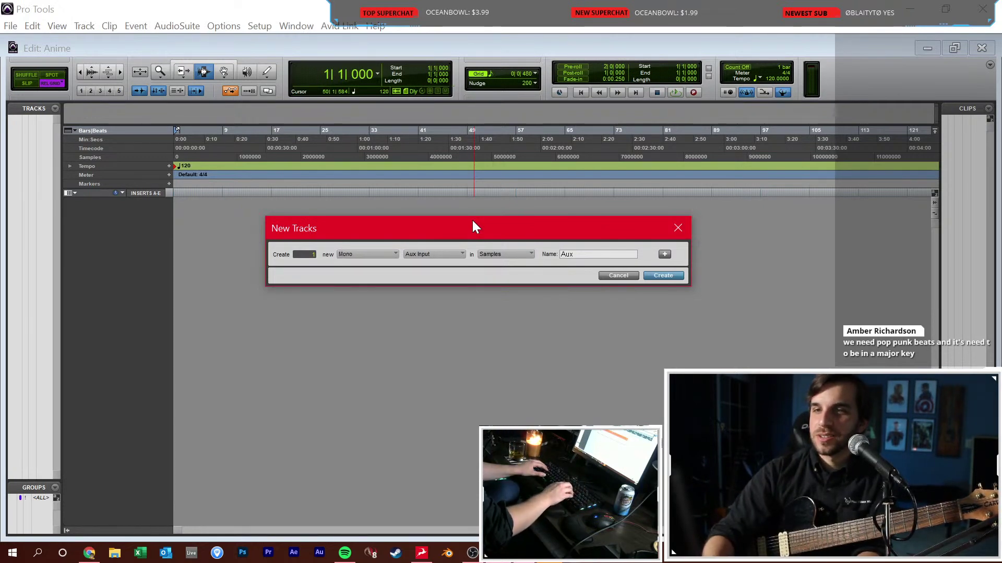
pyautogui.hotkey('ctrl', 'Up')
pyautogui.press('Return')
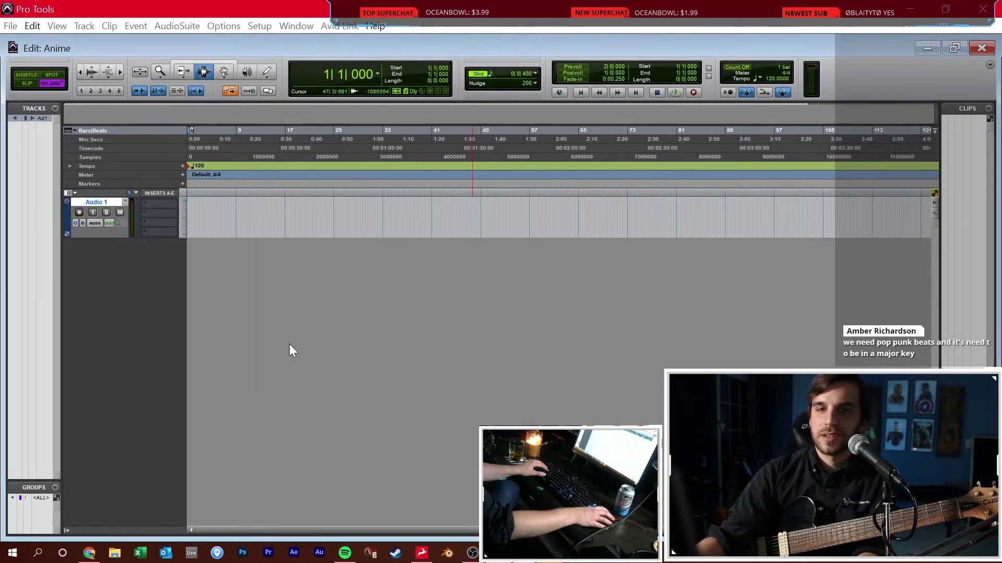
# Switch to the Mix window and record-arm the Audio 1 track
pyautogui.rightClick(344, 552)
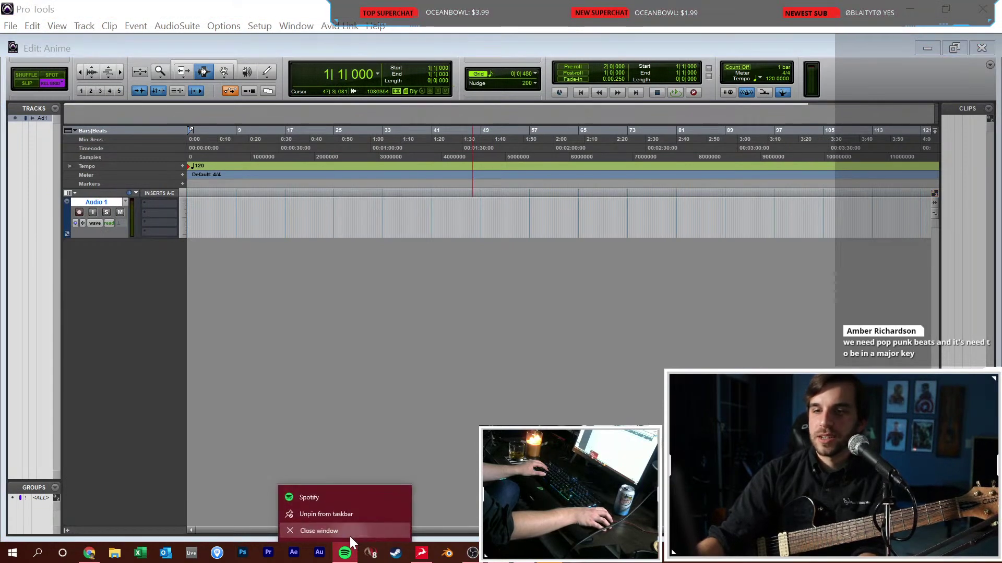
pyautogui.click(203, 332)
pyautogui.hotkey('ctrl', '=')
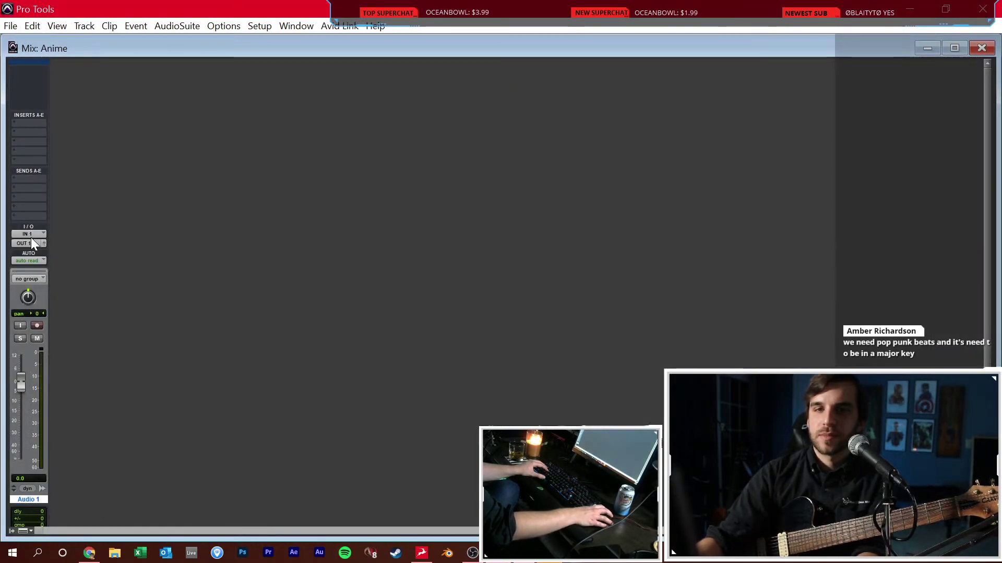
pyautogui.click(37, 324)
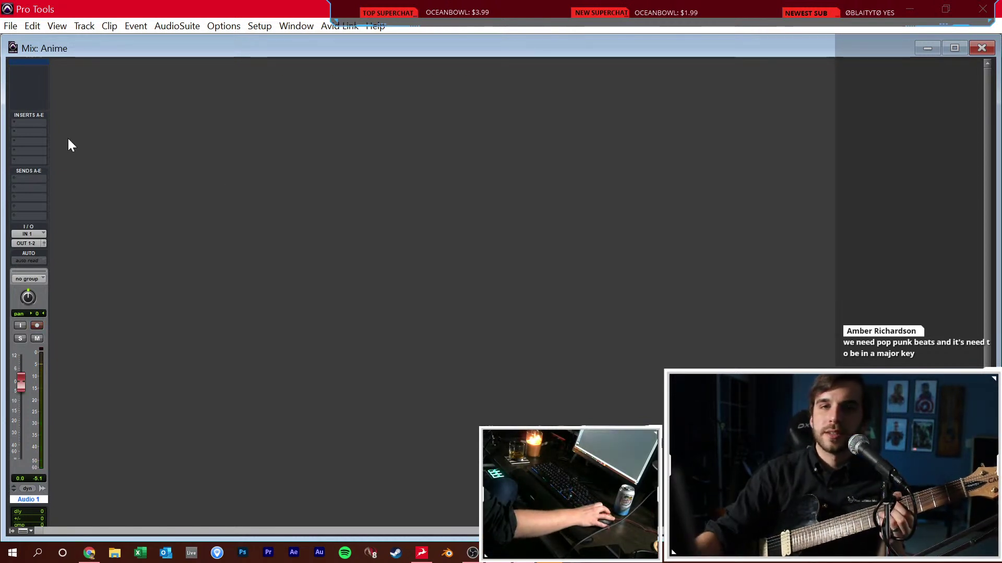
# Insert the mono Toneforge - Jason Richardson plug-in on the first insert of the Audio 1 track, and close its window
pyautogui.click(28, 122)
pyautogui.write('tonef')
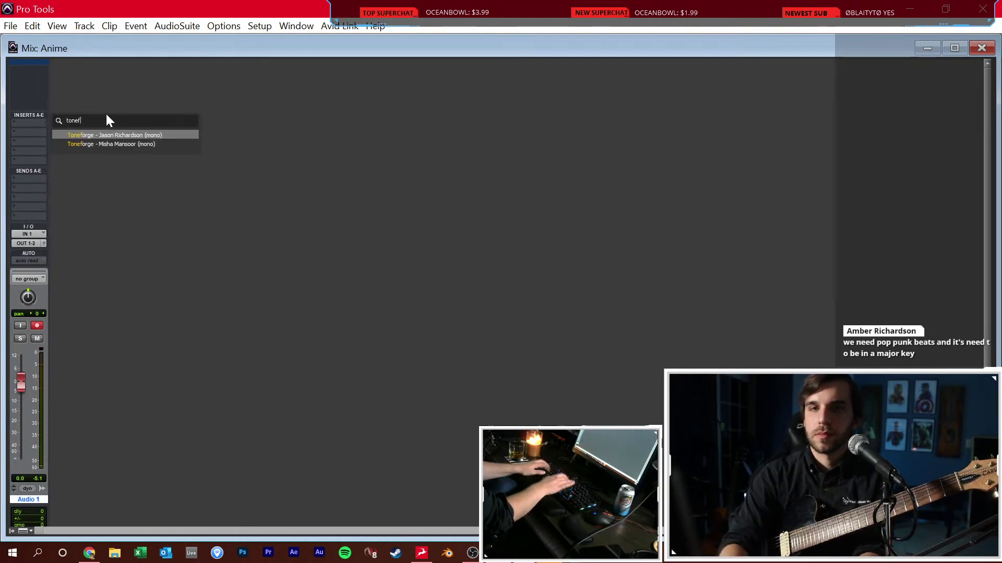
pyautogui.press('Return')
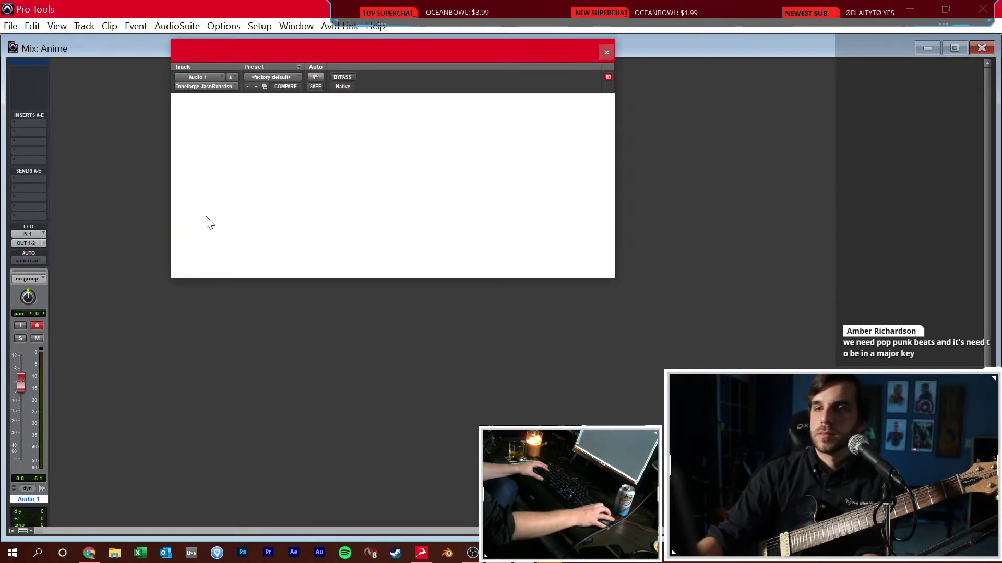
pyautogui.click(308, 256)
pyautogui.click(302, 201)
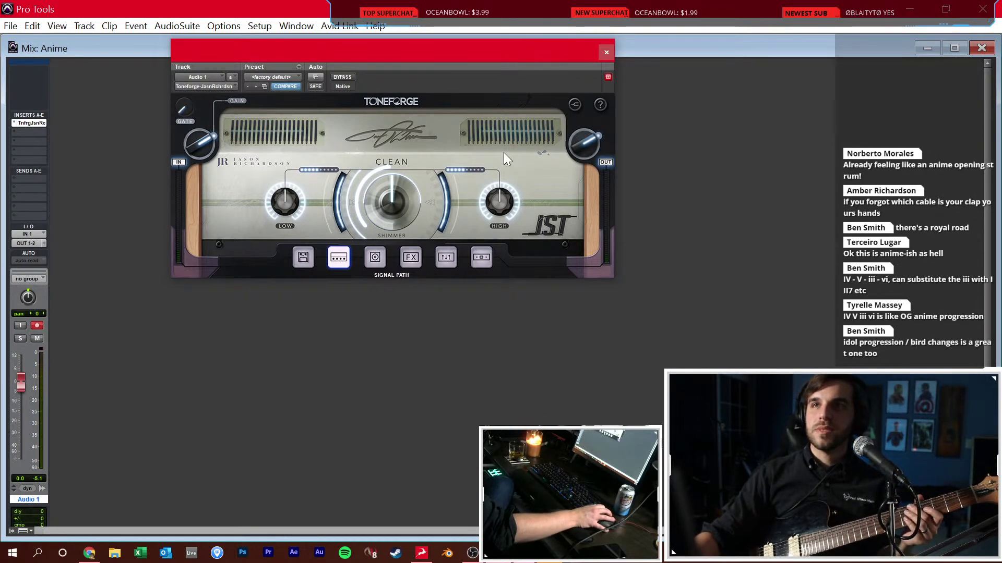
pyautogui.moveTo(509, 61); pyautogui.dragTo(523, 108)
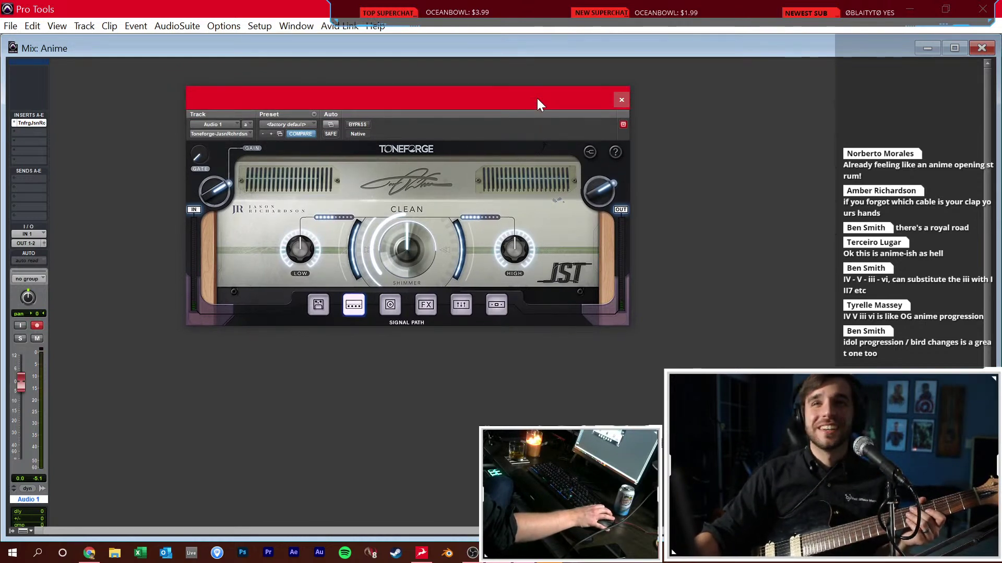
pyautogui.moveTo(537, 98); pyautogui.dragTo(587, 145)
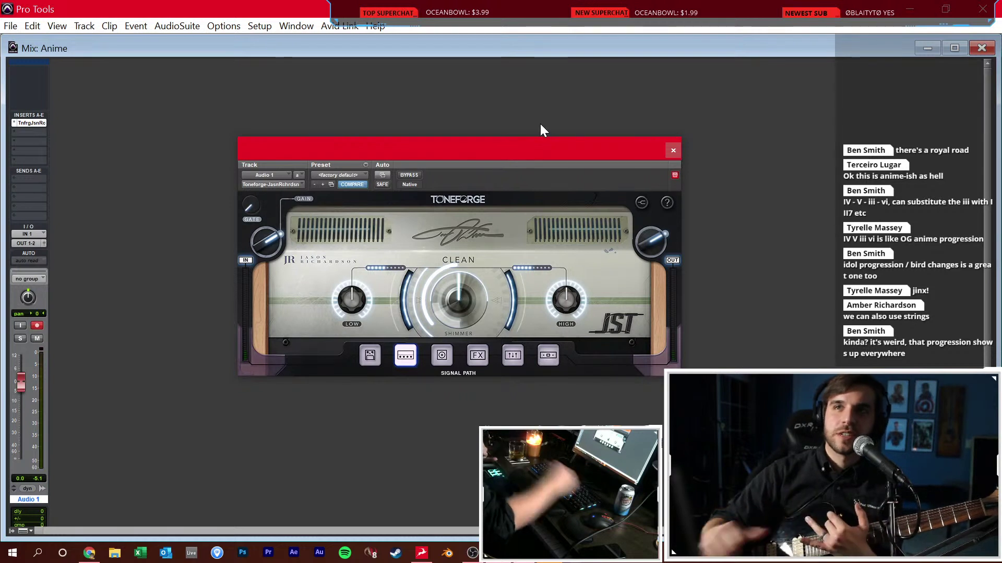
pyautogui.click(673, 151)
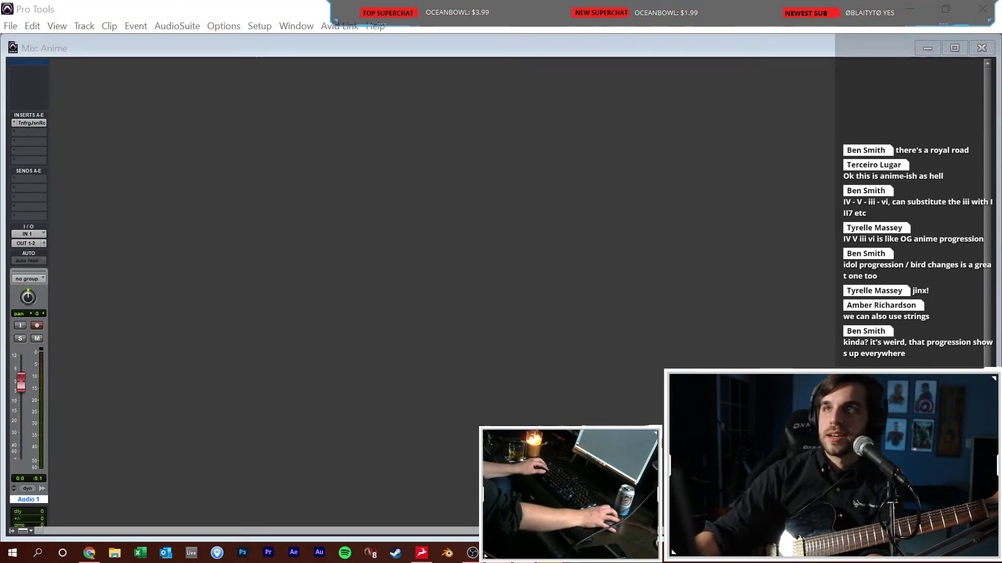
# Set up a new-track batch with two stereo instrument tracks and four mono audio tracks
pyautogui.hotkey('ctrl', 'shift', 'n')
pyautogui.write('2')
pyautogui.hotkey('ctrl', 'Down')
pyautogui.hotkey('ctrl', 'Down')
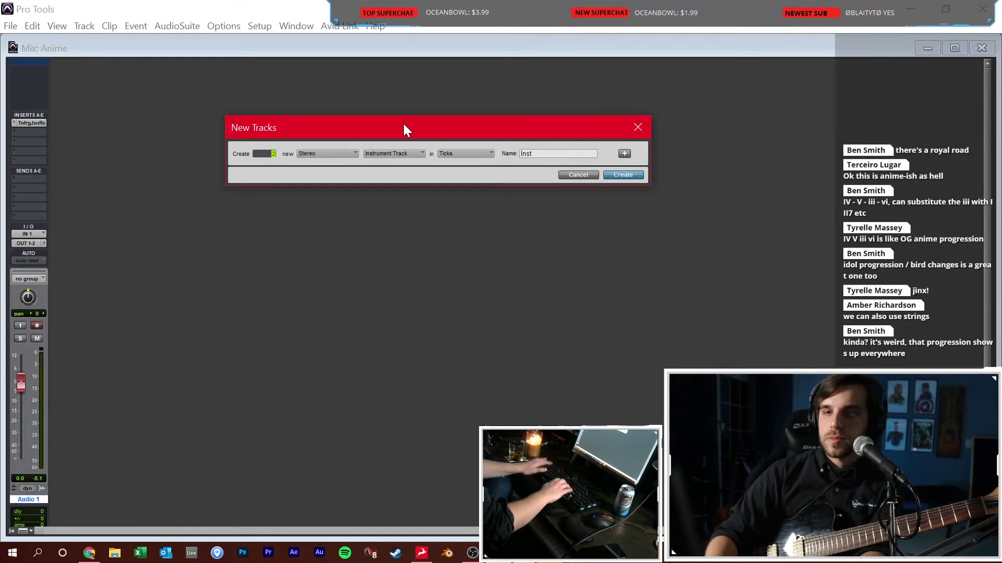
pyautogui.hotkey('ctrl', 'shift', '+')
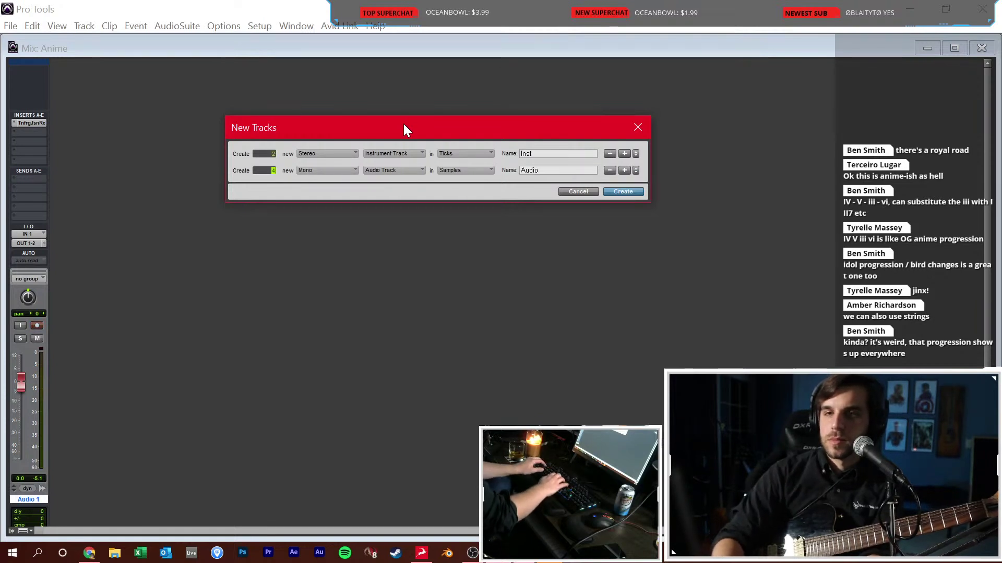
# Add one stereo aux input and one stereo master fader to the new-track batch
pyautogui.hotkey('ctrl', 'shift', '+')
pyautogui.hotkey('ctrl', 'Right')
pyautogui.hotkey('ctrl', 'Down')
pyautogui.hotkey('ctrl', 'shift', '+')
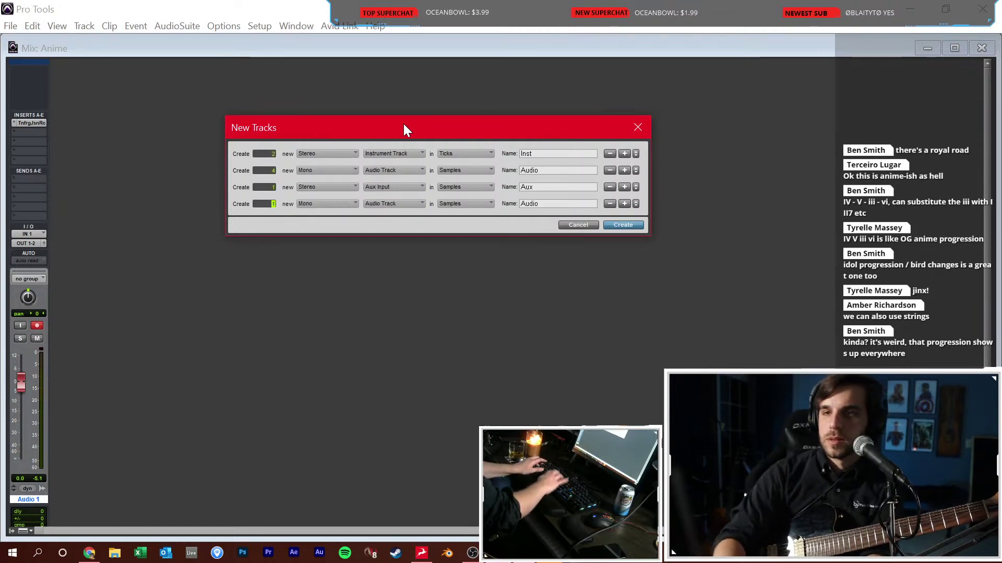
pyautogui.hotkey('ctrl', 'Right')
pyautogui.hotkey('ctrl', 'Down')
pyautogui.hotkey('ctrl', 'Down')
pyautogui.hotkey('ctrl', 'Down')
# Add four stereo instrument tracks to the batch and create all the tracks
pyautogui.hotkey('ctrl', 'shift', '+')
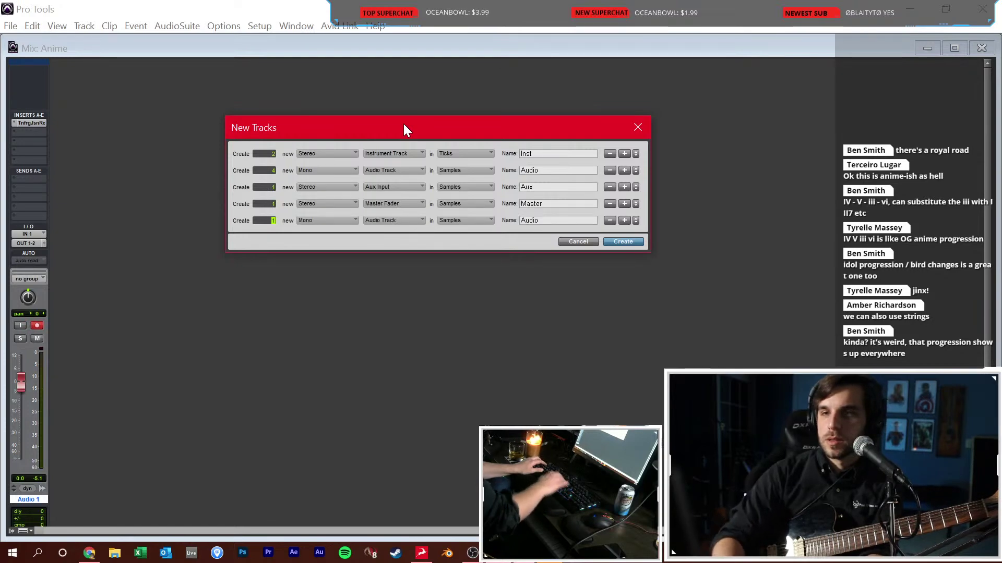
pyautogui.hotkey('ctrl', 'Right')
pyautogui.hotkey('ctrl', 'Up')
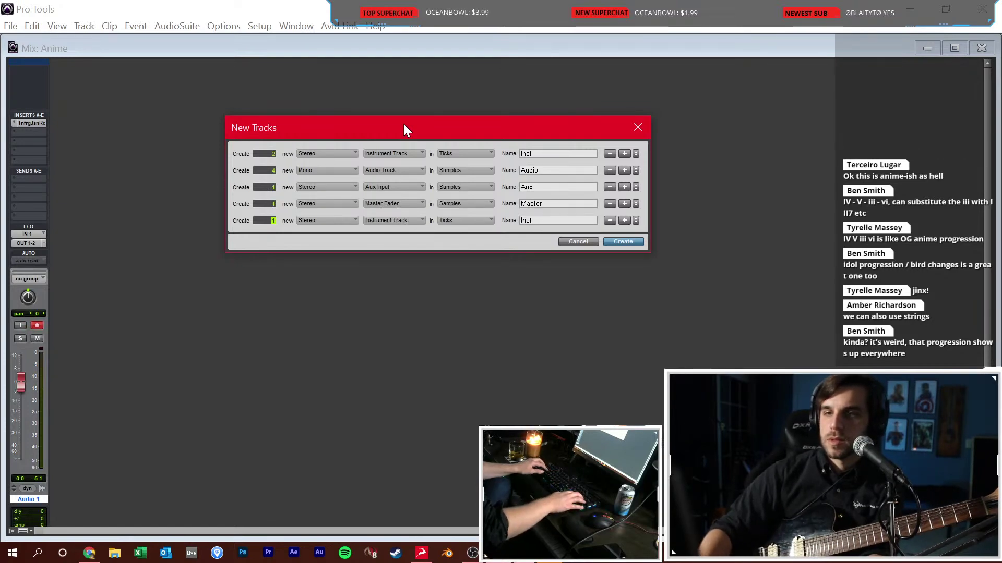
pyautogui.press('Return')
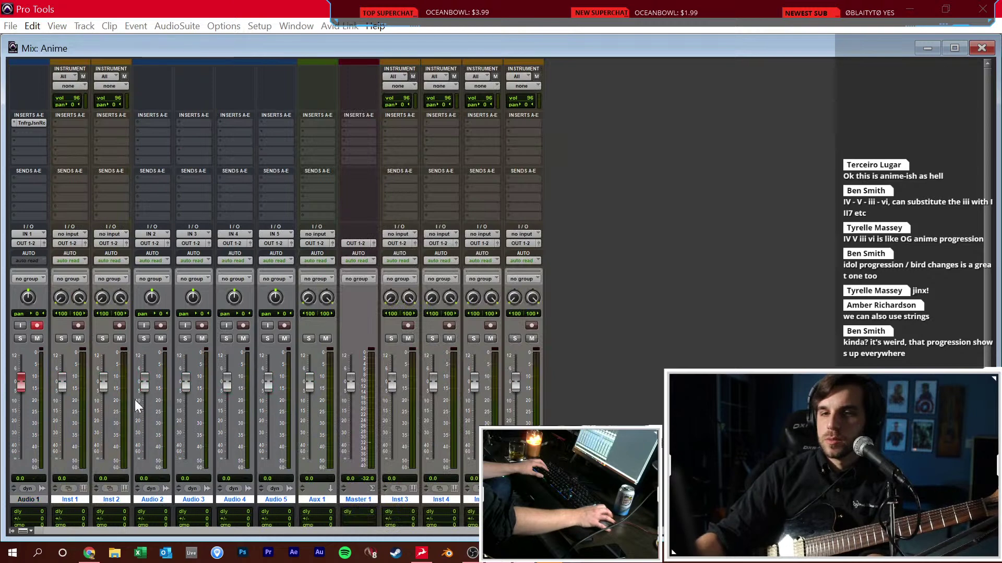
# Delete the original Audio 1 track
pyautogui.rightClick(35, 500)
pyautogui.click(46, 490)
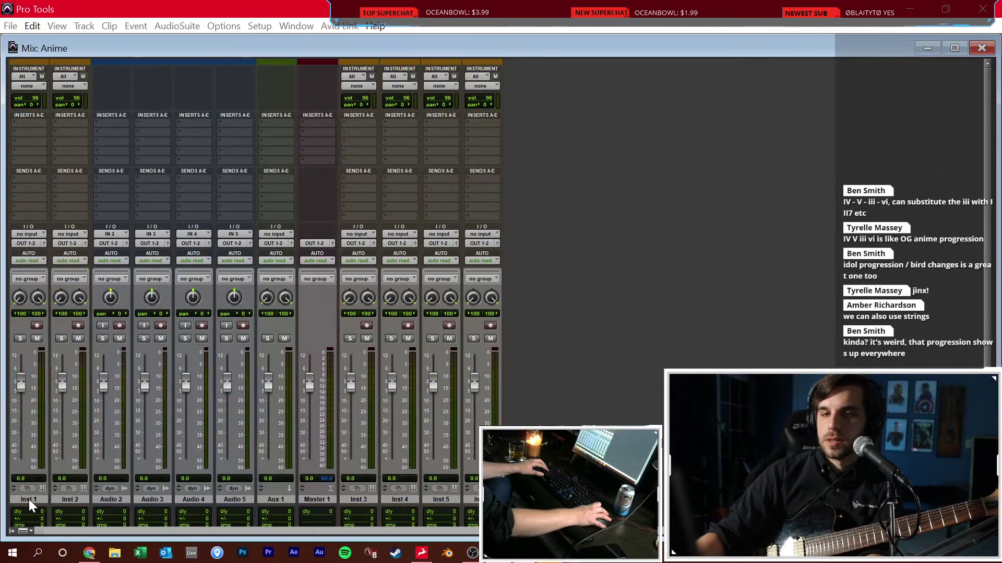
# Rename the first two instrument tracks as Drums and Bass
pyautogui.doubleClick(29, 499)
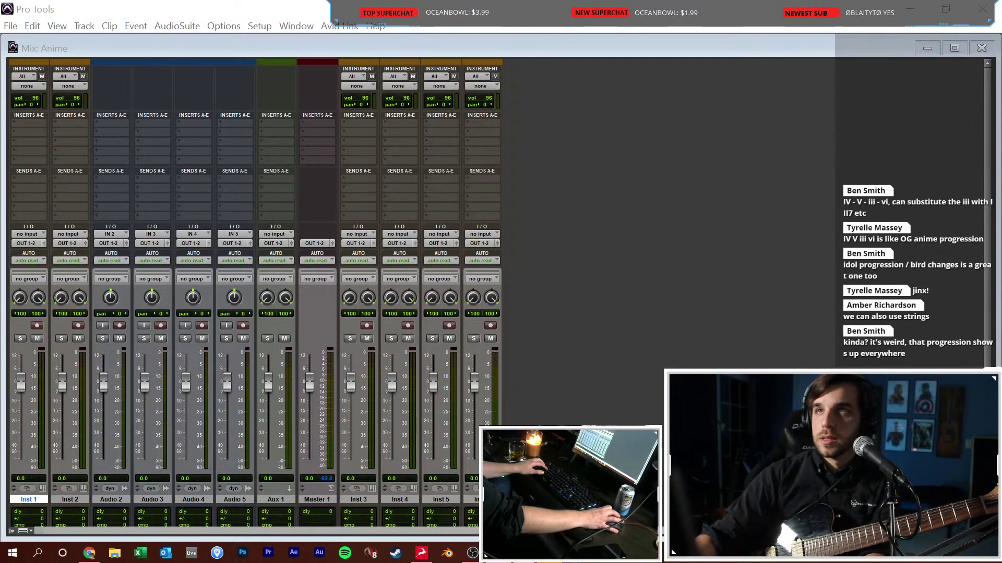
pyautogui.write('Drums')
pyautogui.hotkey('ctrl', 'Right')
pyautogui.write('Bass')
pyautogui.hotkey('ctrl', 'Right')
# Rename the Audio 2, Audio 3 and Audio 4 tracks as Rg1, Rg2 and Lg1
pyautogui.write('R')
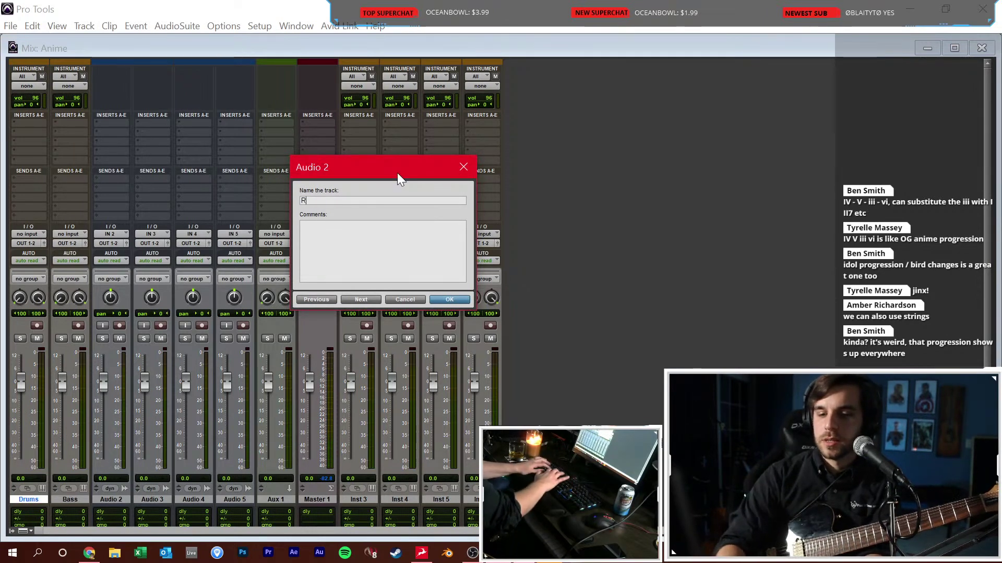
pyautogui.write('g1')
pyautogui.hotkey('ctrl', 'Right')
pyautogui.write('Rg2')
pyautogui.hotkey('ctrl', 'Right')
pyautogui.write('Lg1')
pyautogui.hotkey('ctrl', 'Right')
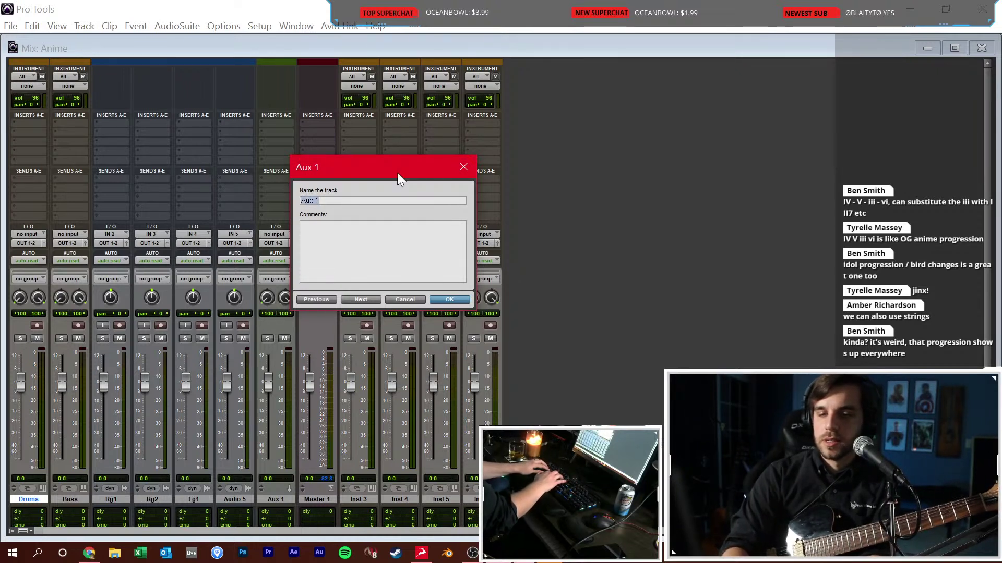
# Rename the Inst 3 and Inst 4 tracks as Piano and Strings
pyautogui.hotkey('ctrl', 'Right')
pyautogui.hotkey('ctrl', 'Right')
pyautogui.write('Piano')
pyautogui.hotkey('ctrl', 'Right')
pyautogui.write('Strin')
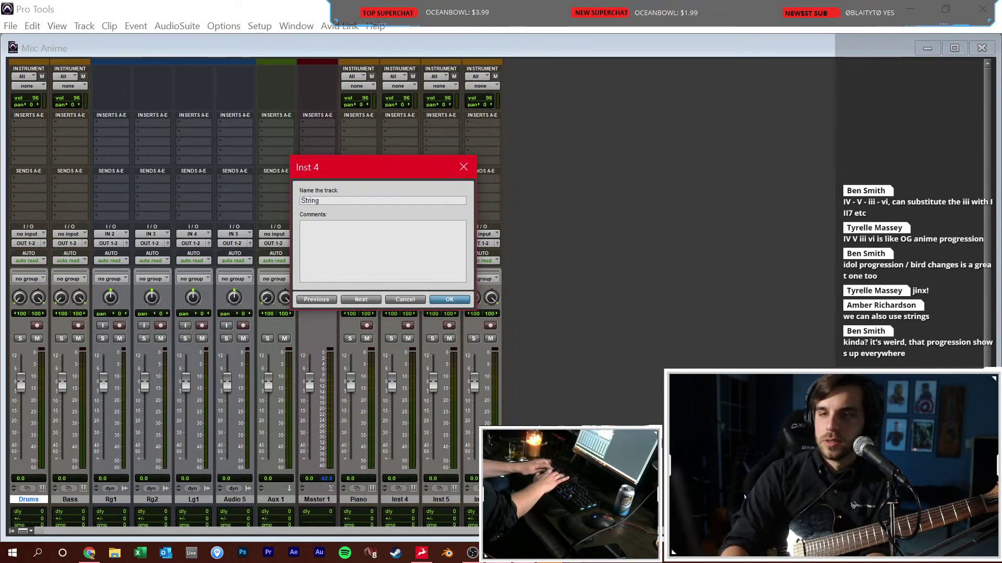
pyautogui.press('Return')
# Move the Piano and Strings tracks together to between Lg1 and Audio 5
pyautogui.click(378, 498)
pyautogui.keyDown('shift'); pyautogui.click(379, 497); pyautogui.keyUp('shift')
pyautogui.moveTo(374, 503); pyautogui.dragTo(227, 503)
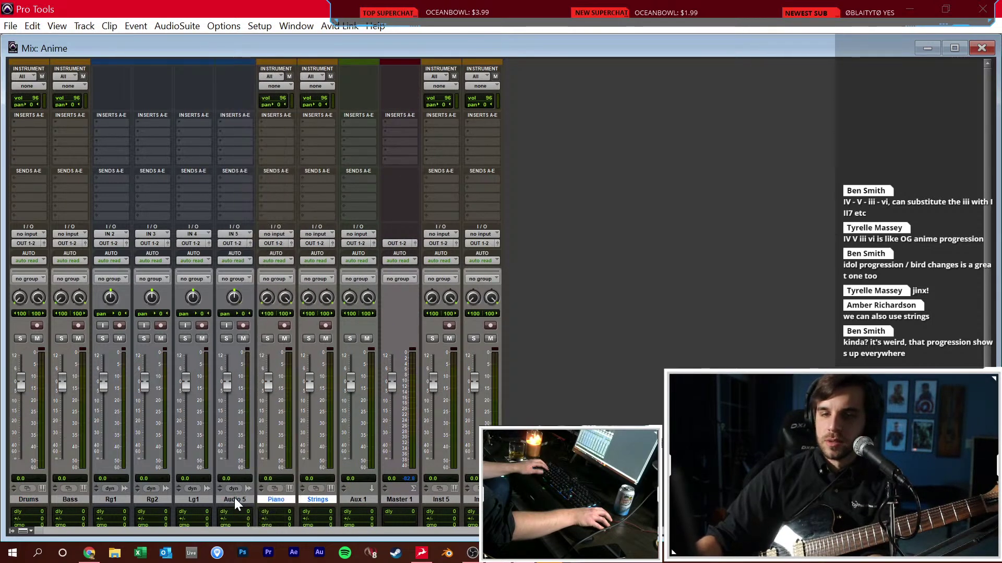
pyautogui.click(252, 496)
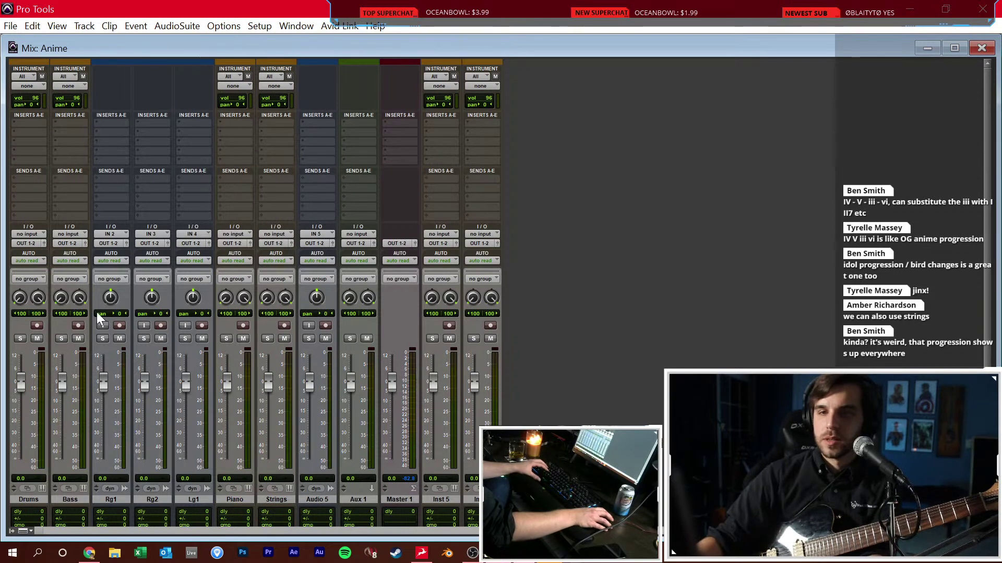
# Set the input of all audio tracks to IN 1 (Mono)
pyautogui.click(123, 232)
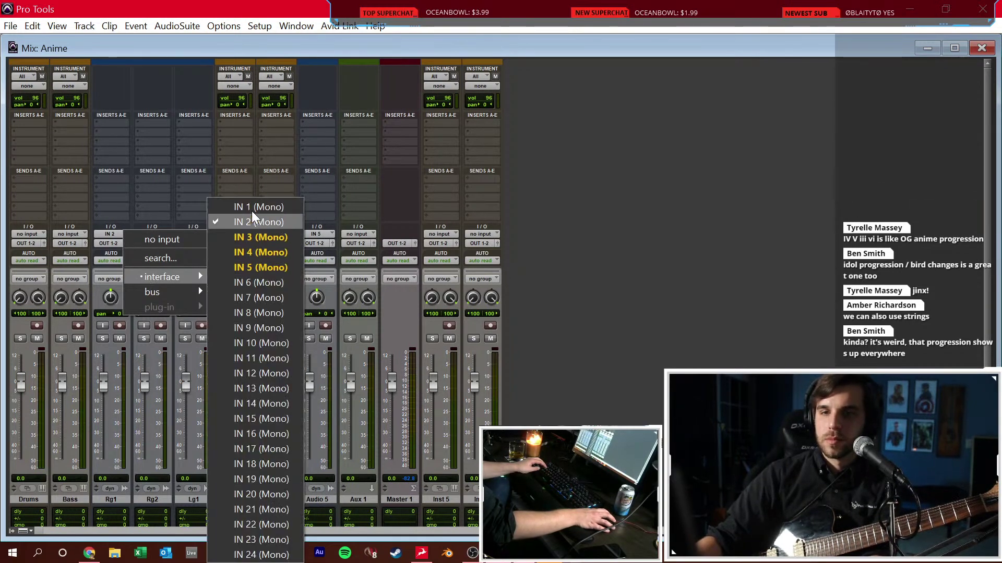
pyautogui.keyDown('alt'); pyautogui.click(252, 208); pyautogui.keyUp('alt')
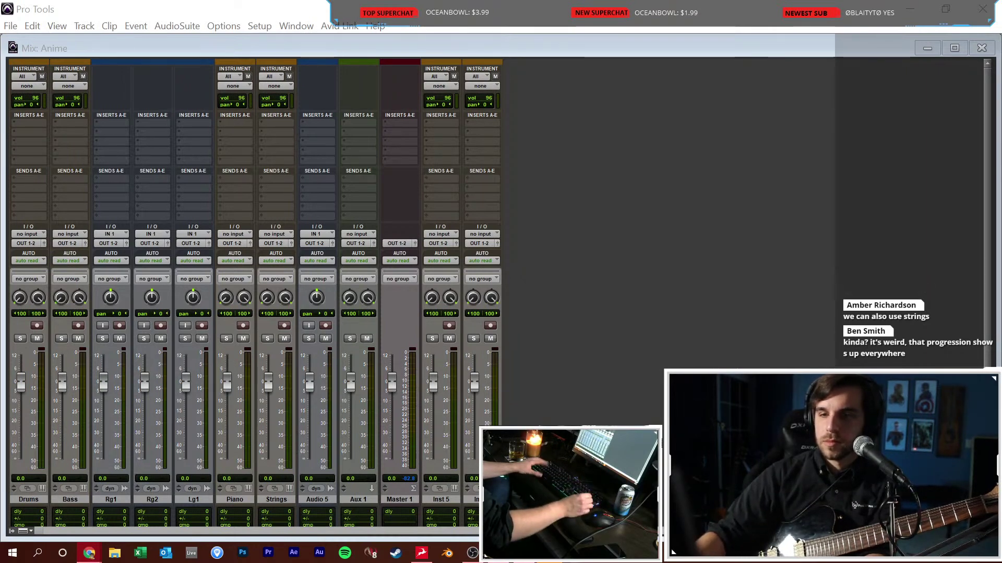
pyautogui.click(515, 224)
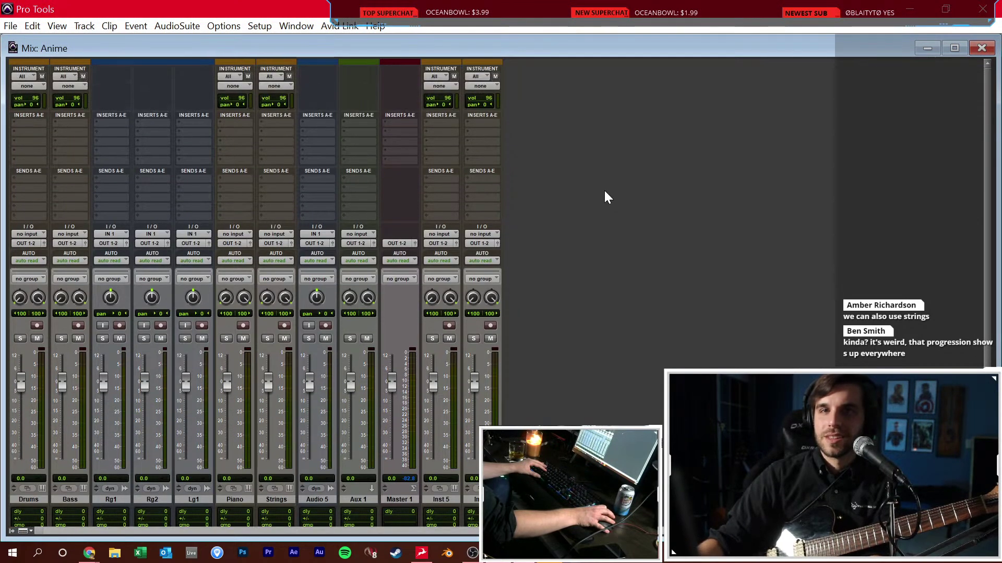
# Switch from the Mix window to the Edit window
pyautogui.hotkey('alt', 'Tab')
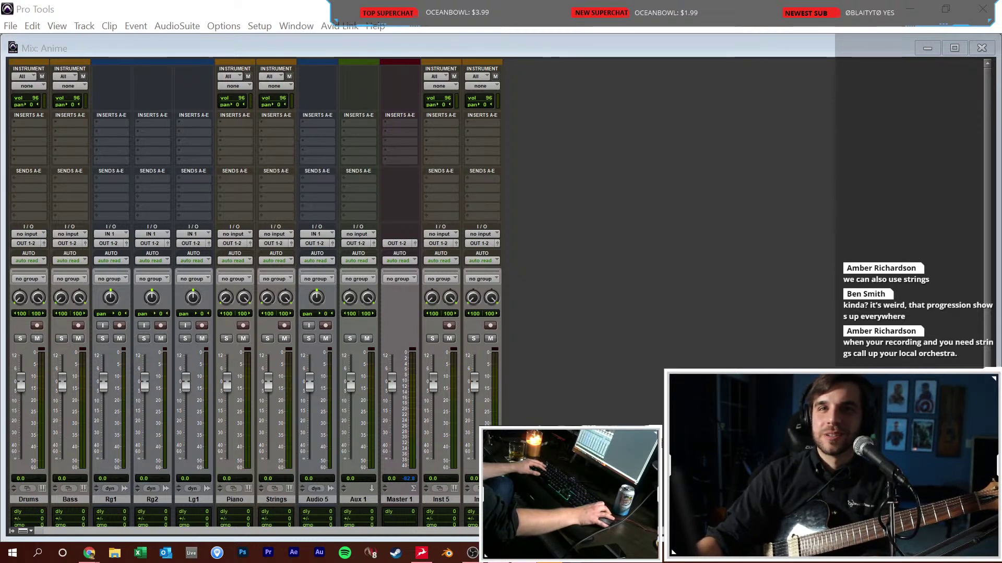
pyautogui.hotkey('alt', 'Tab')
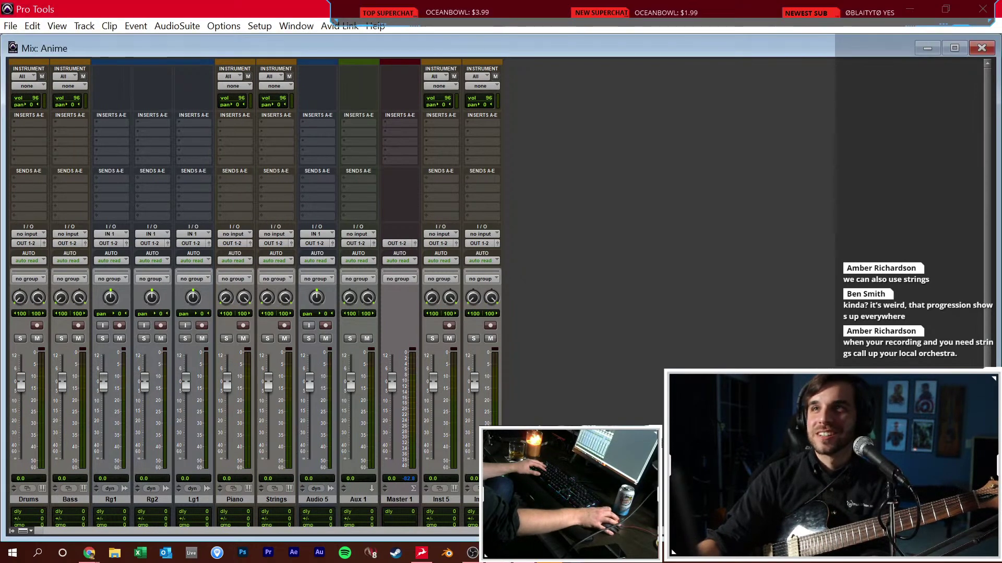
pyautogui.hotkey('ctrl', '=')
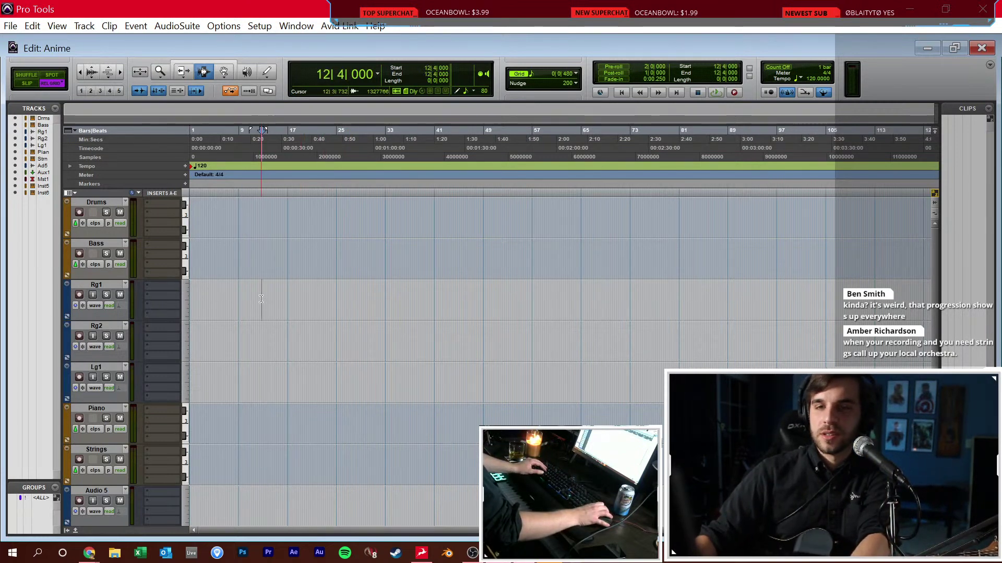
# Insert the Kontakt instrument on the Drums and Bass tracks
pyautogui.click(159, 204)
pyautogui.press('Escape')
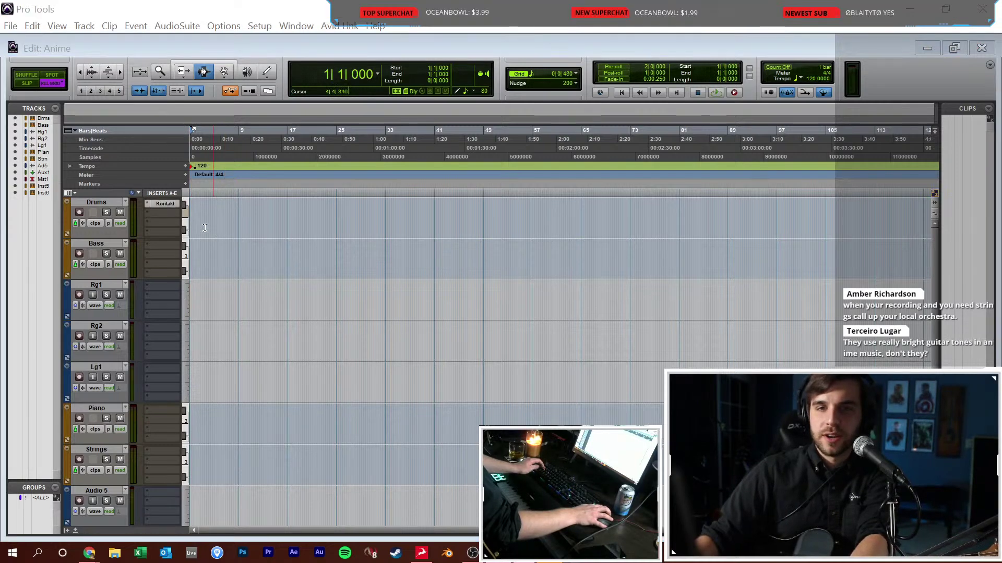
pyautogui.click(166, 204)
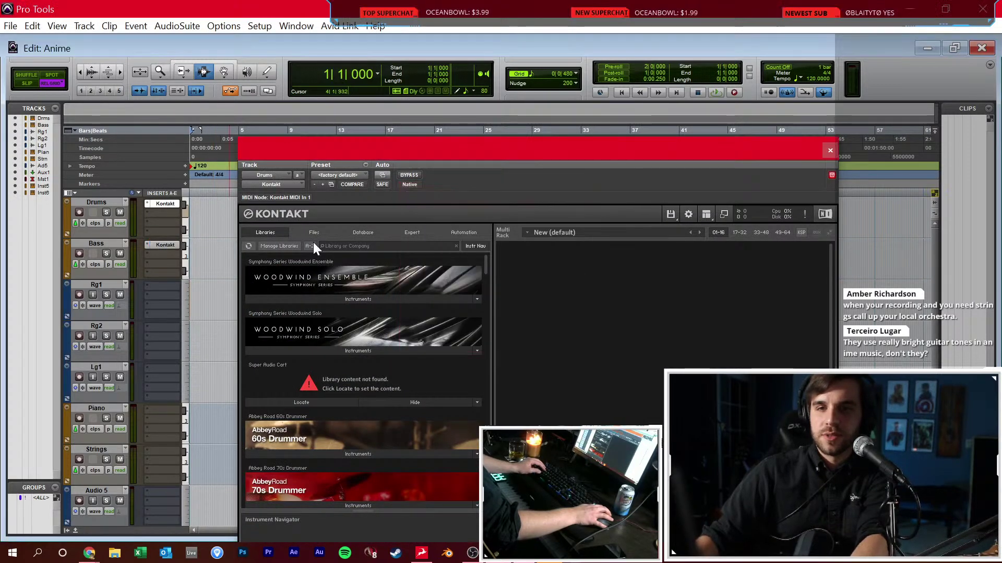
pyautogui.click(830, 150)
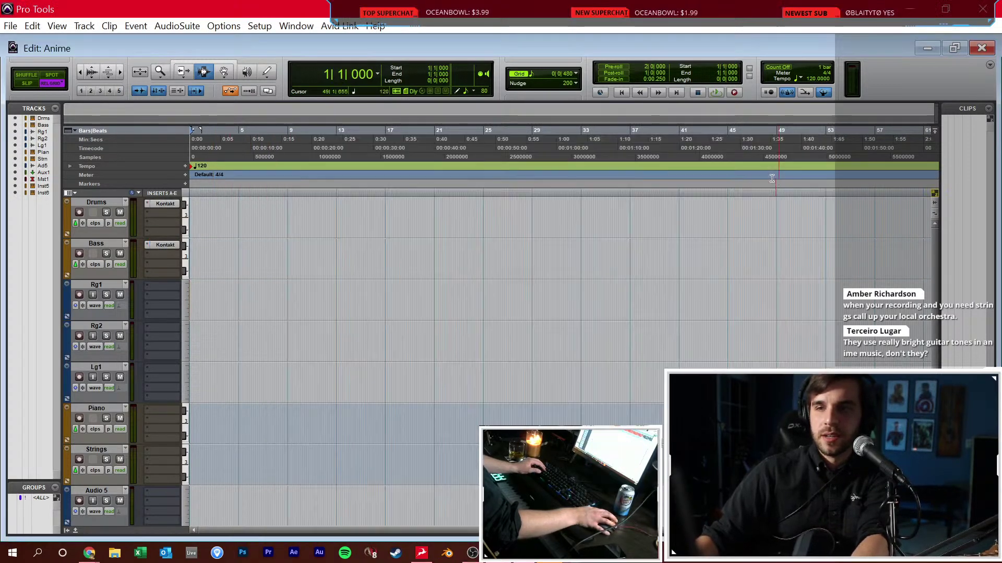
# Insert the PRS V9 amp plug-in on Rg1 and record-enable the track to test the guitar sound
pyautogui.click(152, 292)
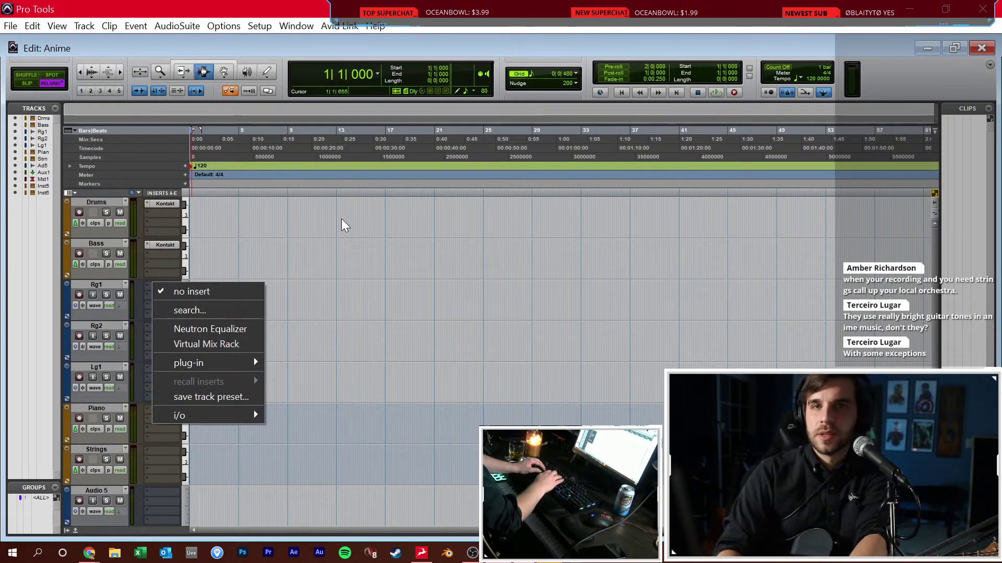
pyautogui.press('Escape')
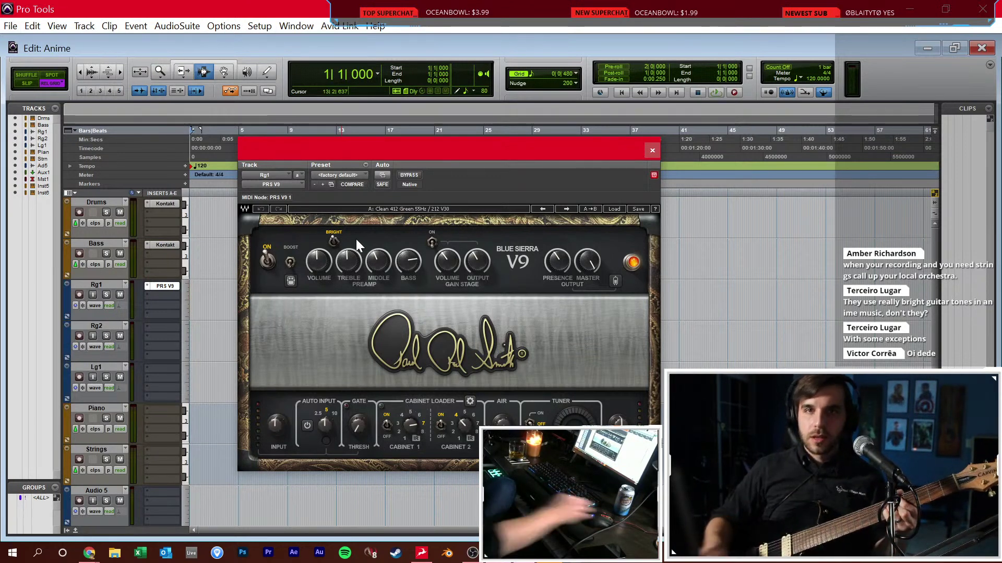
pyautogui.click(231, 157)
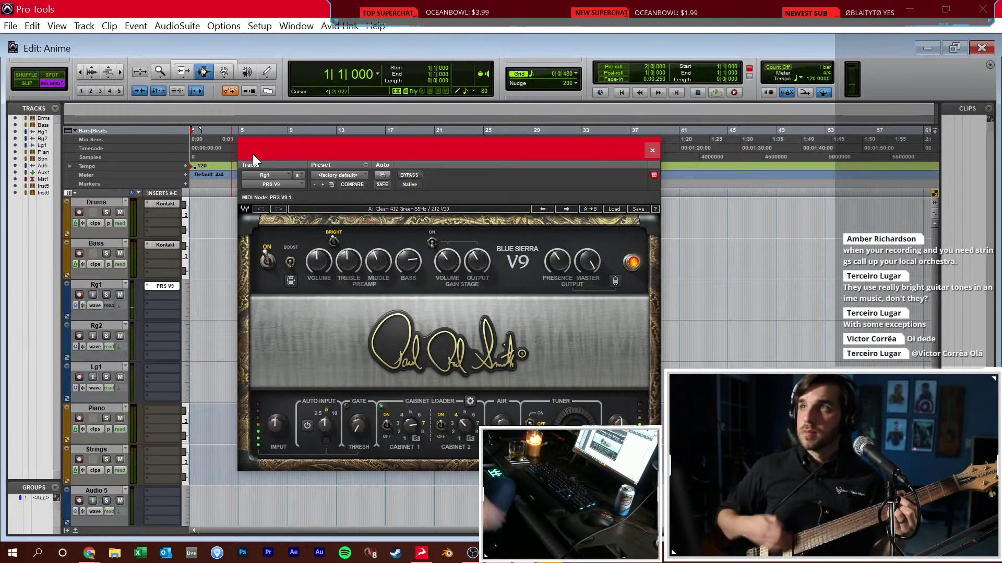
pyautogui.hotkey('shift', 'r')
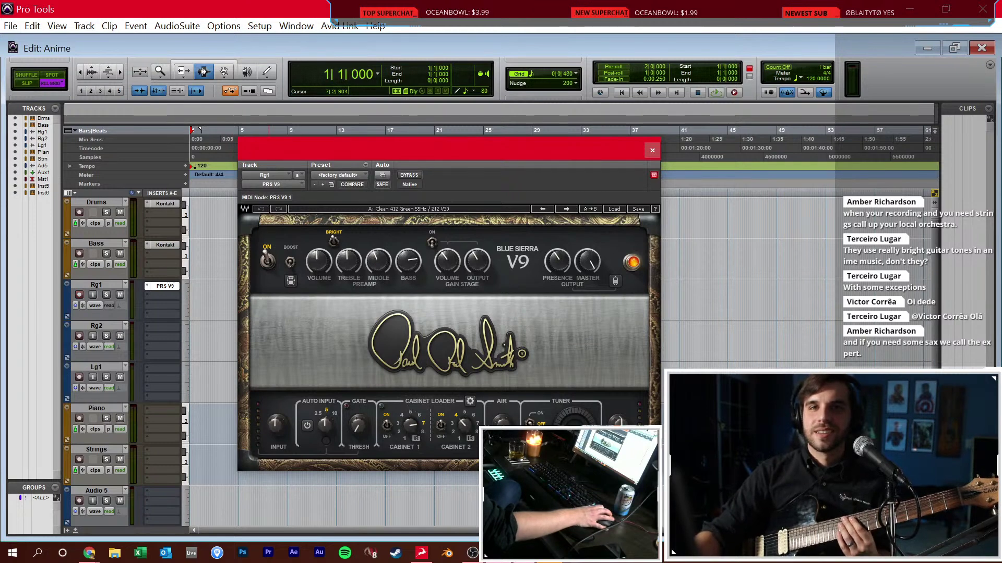
pyautogui.moveTo(540, 161); pyautogui.dragTo(553, 196)
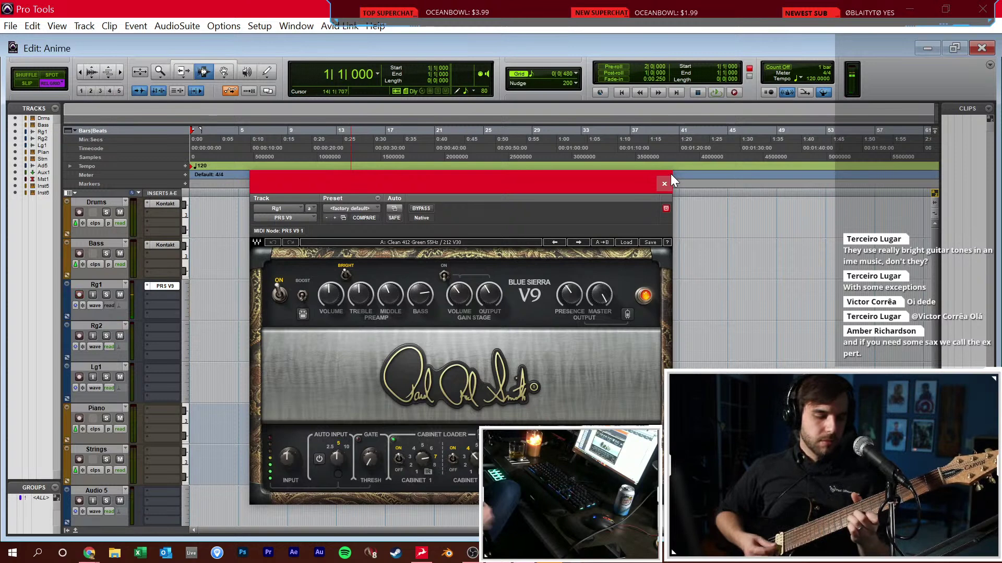
pyautogui.hotkey('shift', 'r')
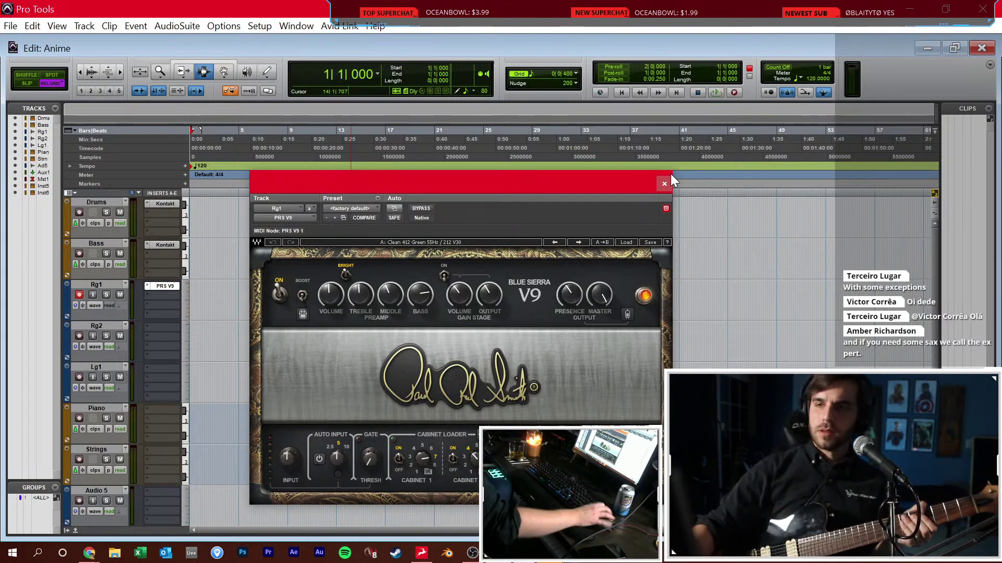
pyautogui.click(663, 183)
# Set the session tempo to 79 BPM and create a click track
pyautogui.click(814, 79)
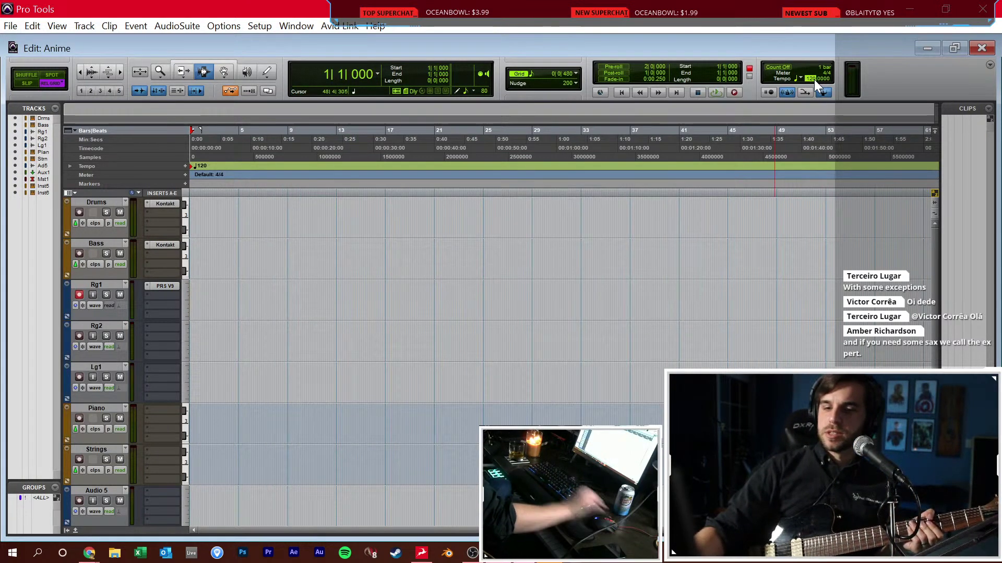
pyautogui.write('79')
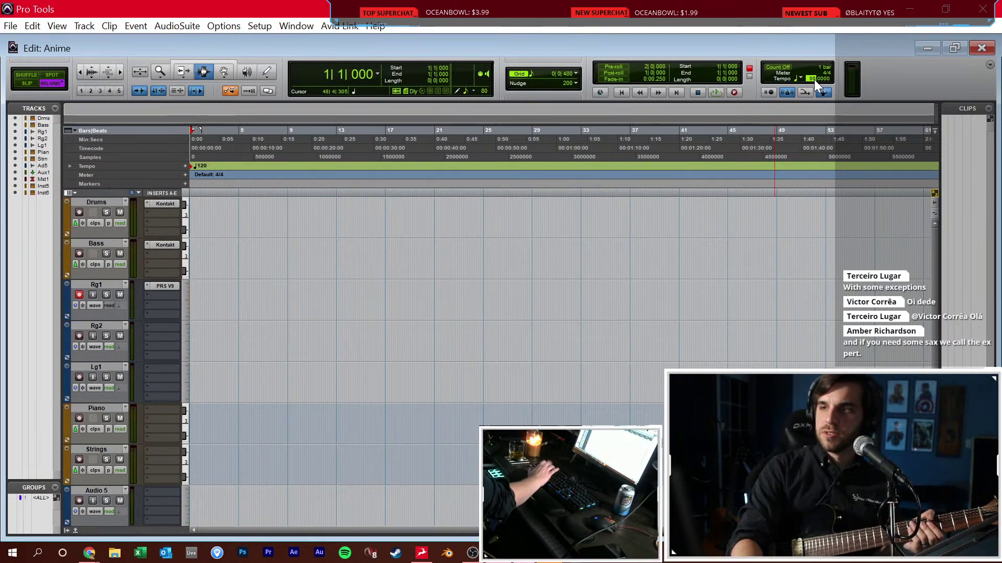
pyautogui.press('Return')
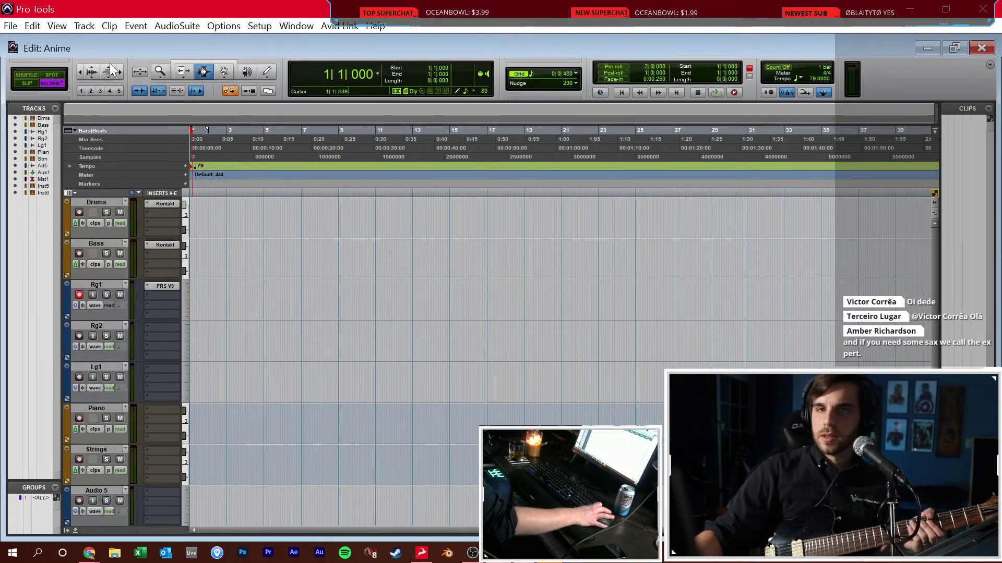
pyautogui.click(88, 26)
pyautogui.click(139, 380)
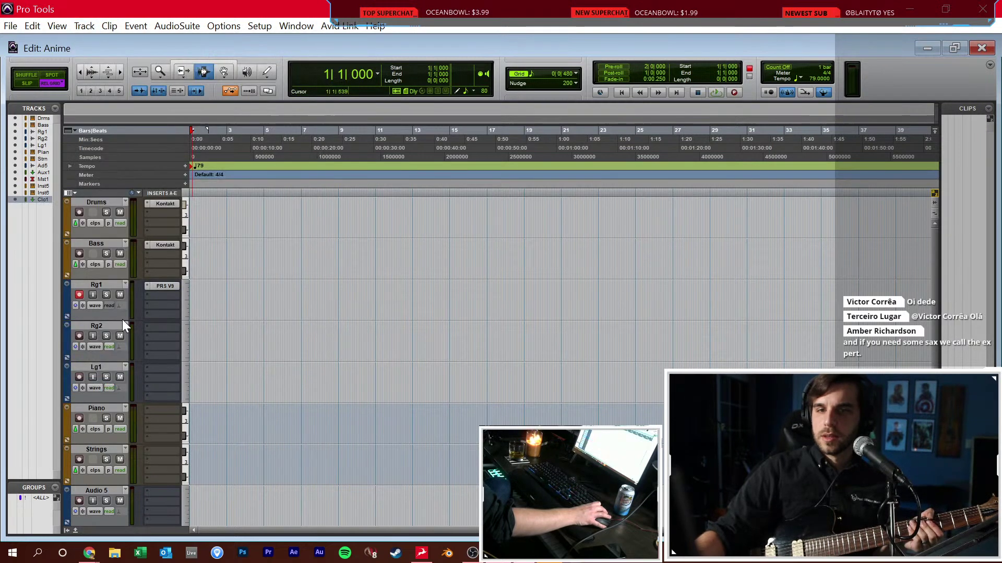
# Try recording a short guitar take on Rg1 from the start of the session
pyautogui.click(119, 281)
pyautogui.hotkey('ctrl', 'space')
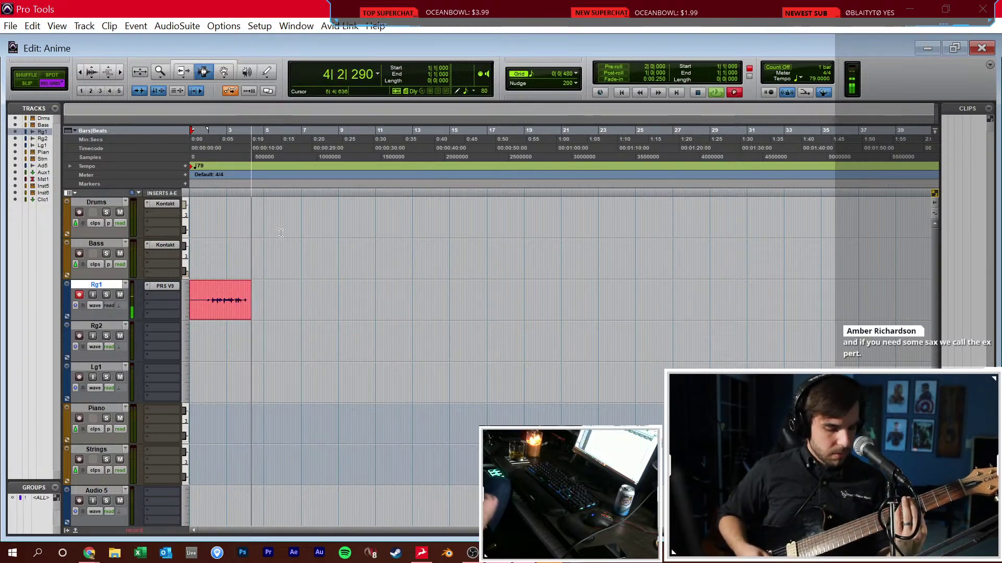
pyautogui.press('space')
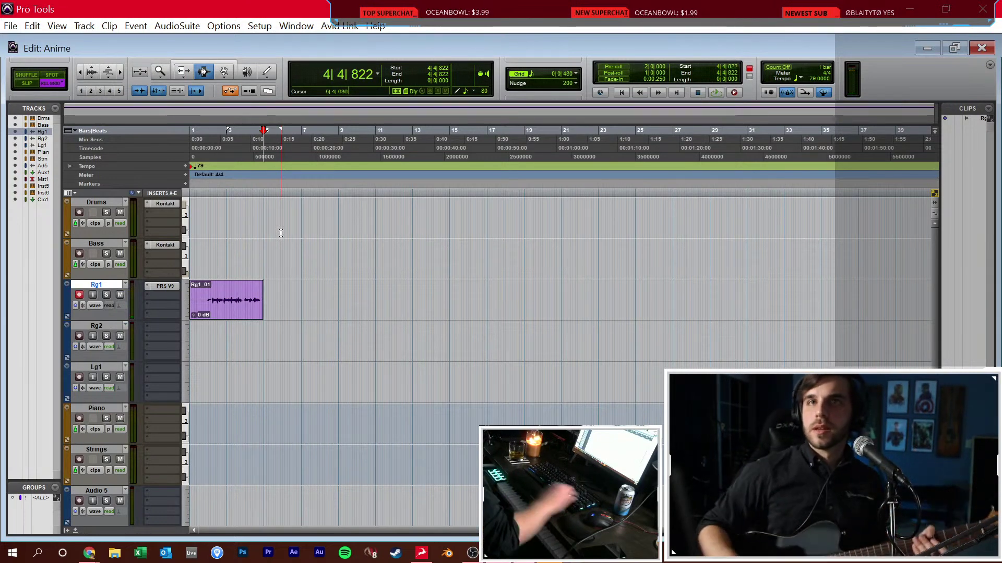
pyautogui.hotkey('ctrl', 'space')
pyautogui.press('space')
# Record a full guitar take on Rg1 from the session start through about the end of bar 11
pyautogui.press('Return')
pyautogui.hotkey('ctrl', 'space')
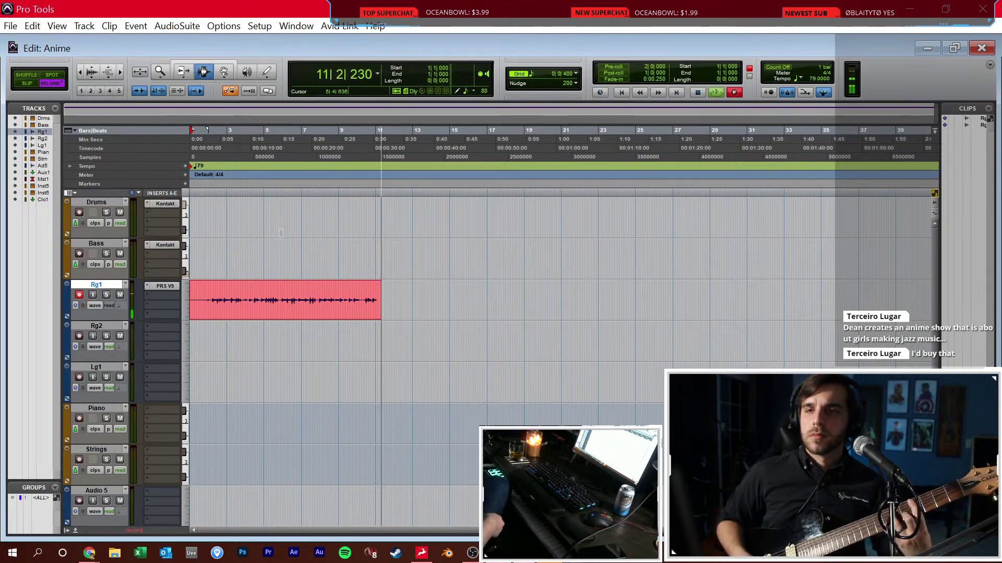
pyautogui.press('space')
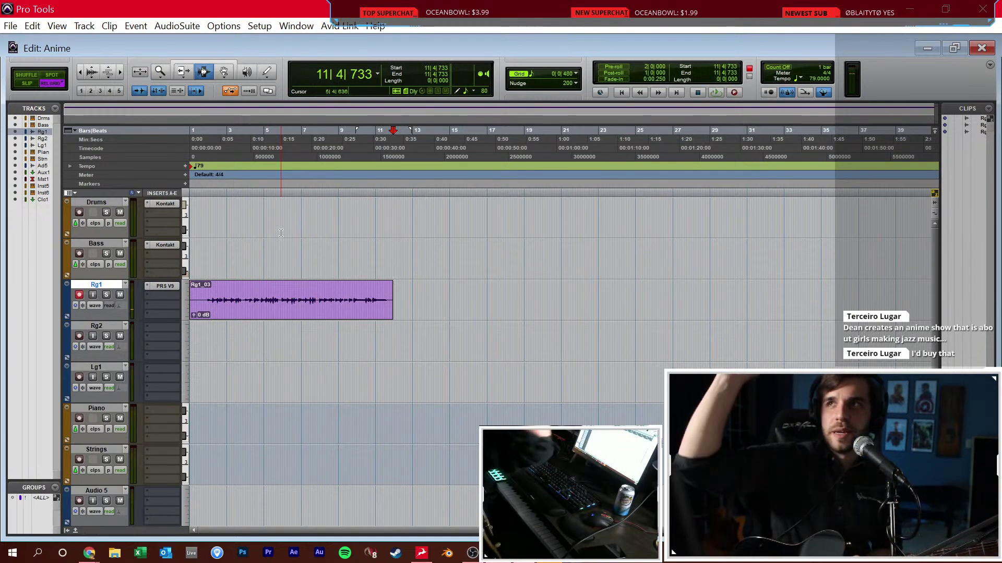
# Disarm Rg1, open its PRS V9 amp and play back the take from bar 1, beat 4
pyautogui.click(79, 294)
pyautogui.click(165, 286)
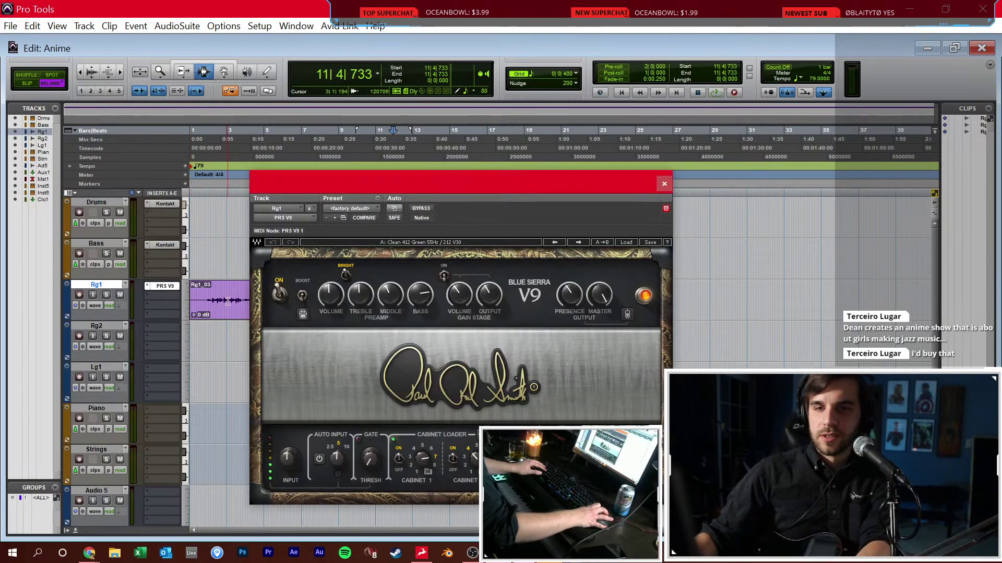
pyautogui.click(204, 300)
pyautogui.press('space')
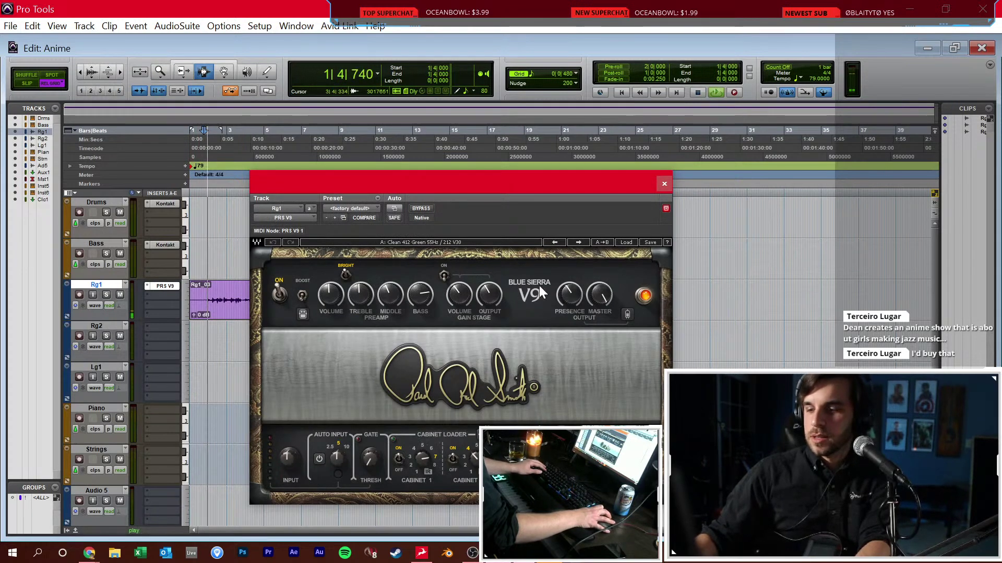
# Enable Polyphonic elastic audio on Rg1 and set the track's timebase to Ticks
pyautogui.click(813, 80)
pyautogui.press('Return')
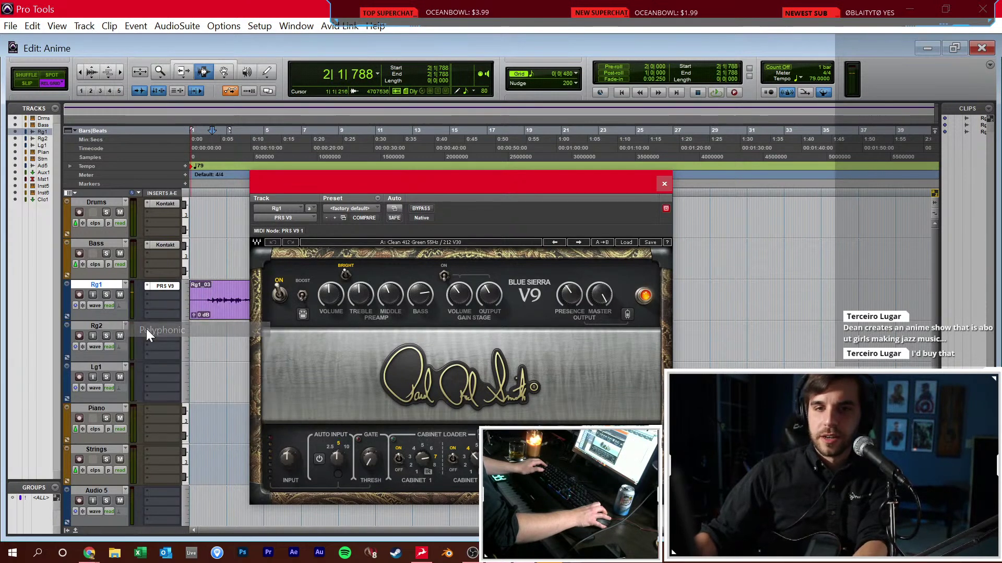
pyautogui.click(75, 306)
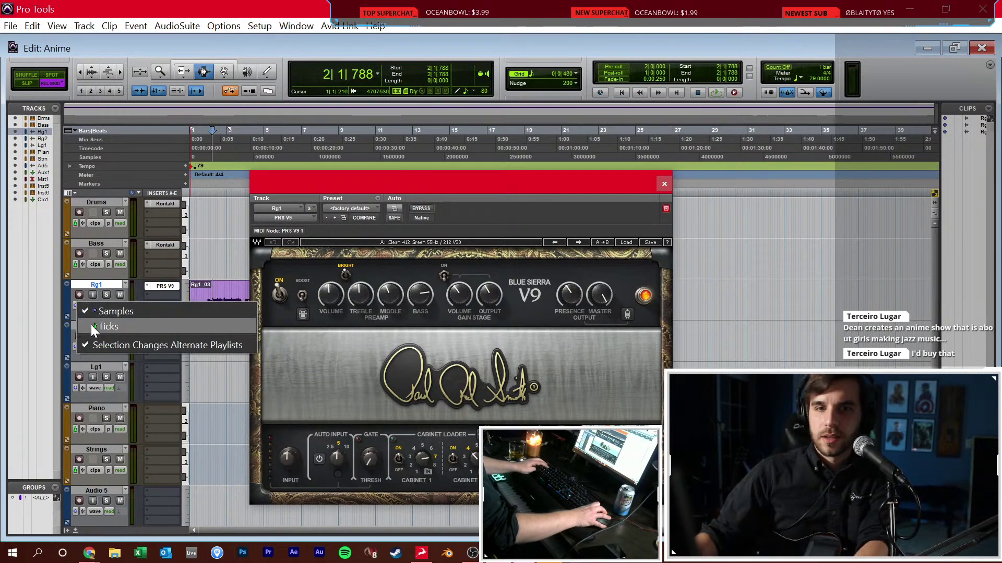
pyautogui.click(93, 324)
# Set the session tempo to 154 BPM
pyautogui.click(814, 79)
pyautogui.write('150')
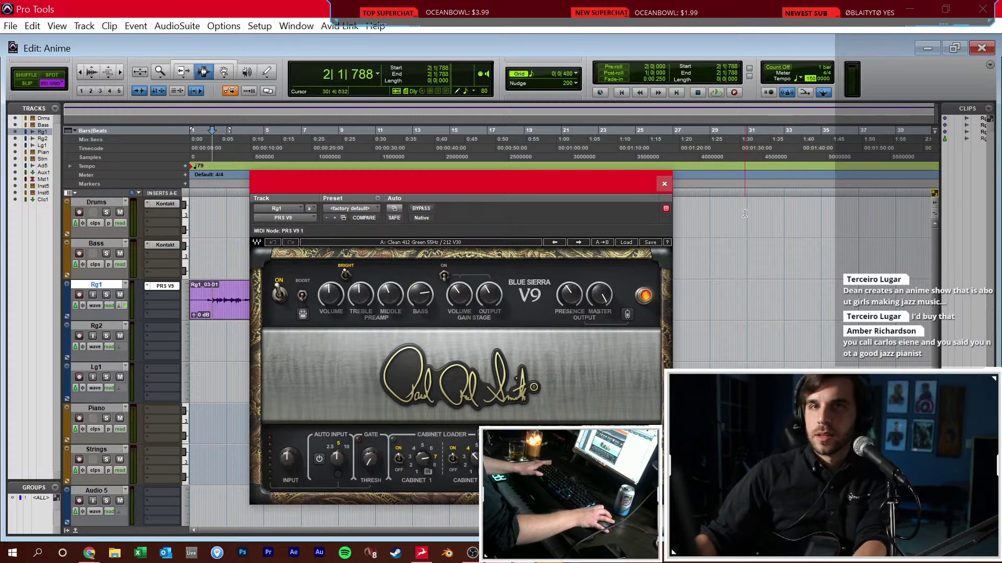
pyautogui.write('154')
pyautogui.press('Return')
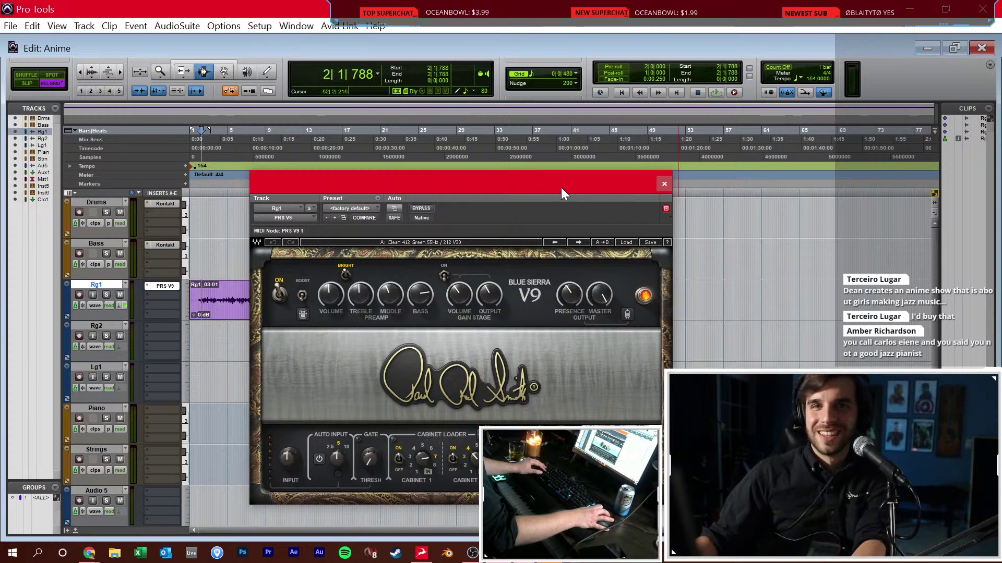
# Switch on the PRS V9 gain stage on Rg1 and lower its output to about 28 while playing the take
pyautogui.moveTo(565, 174); pyautogui.dragTo(632, 159)
pyautogui.press('space')
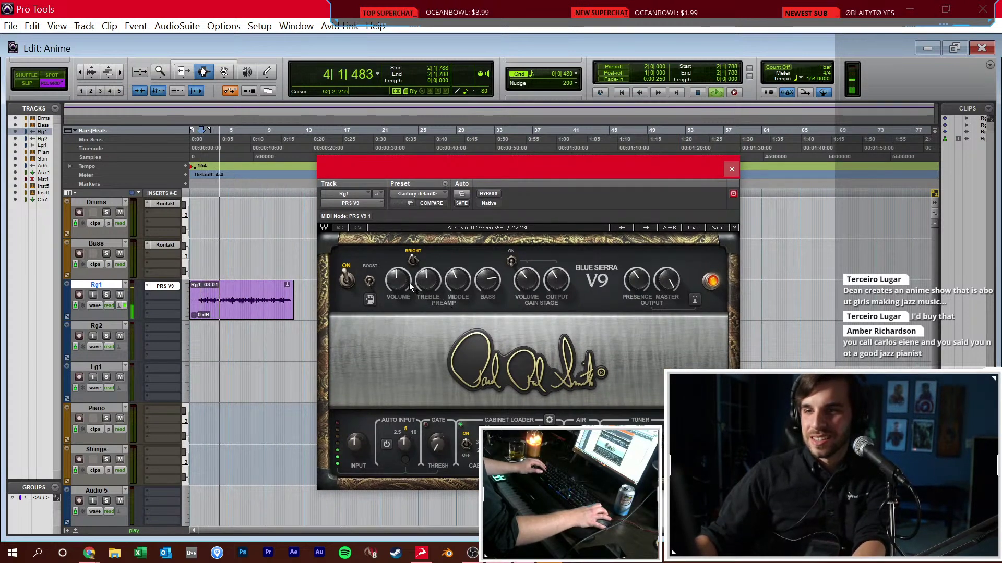
pyautogui.click(512, 263)
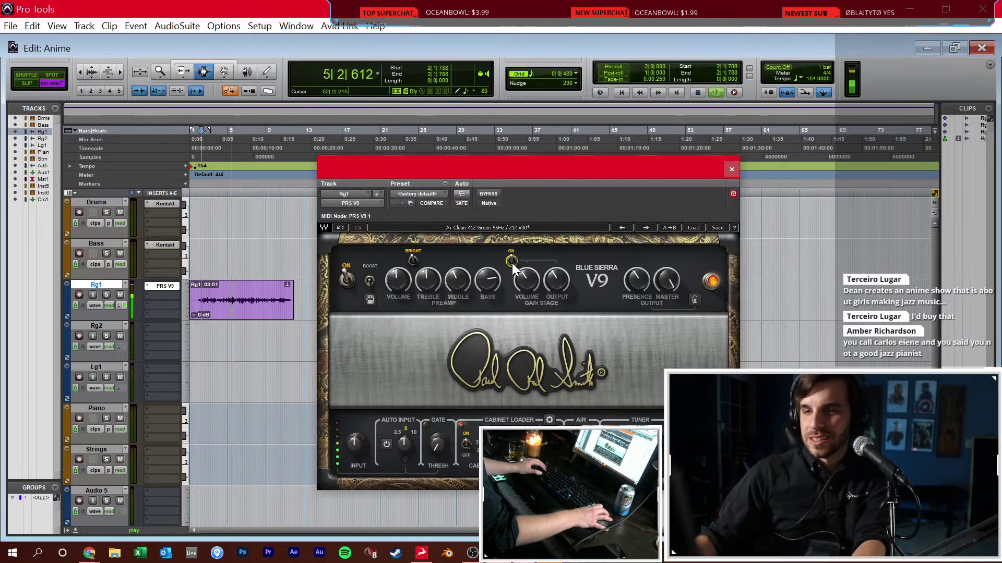
pyautogui.moveTo(556, 281); pyautogui.dragTo(556, 291)
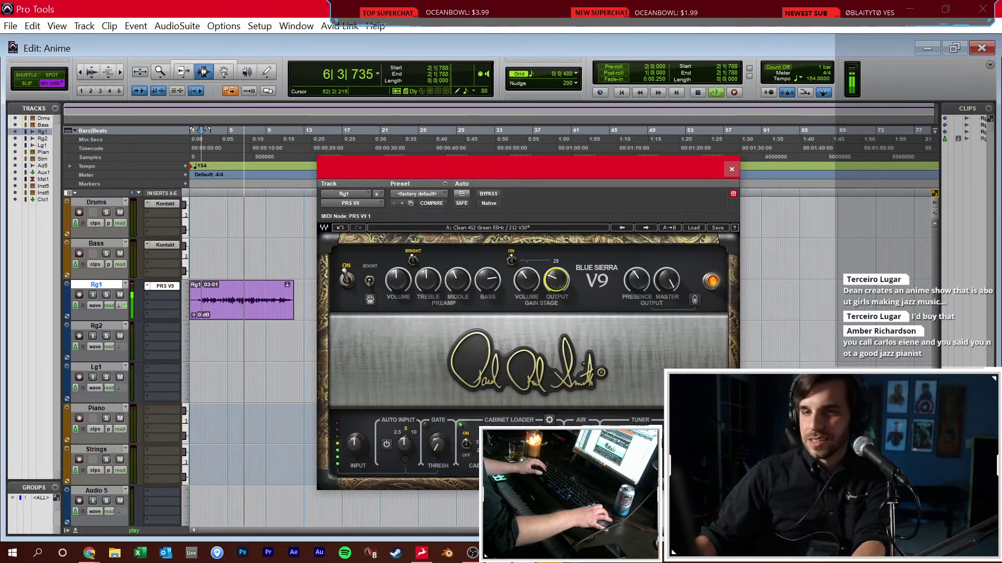
pyautogui.click(527, 282)
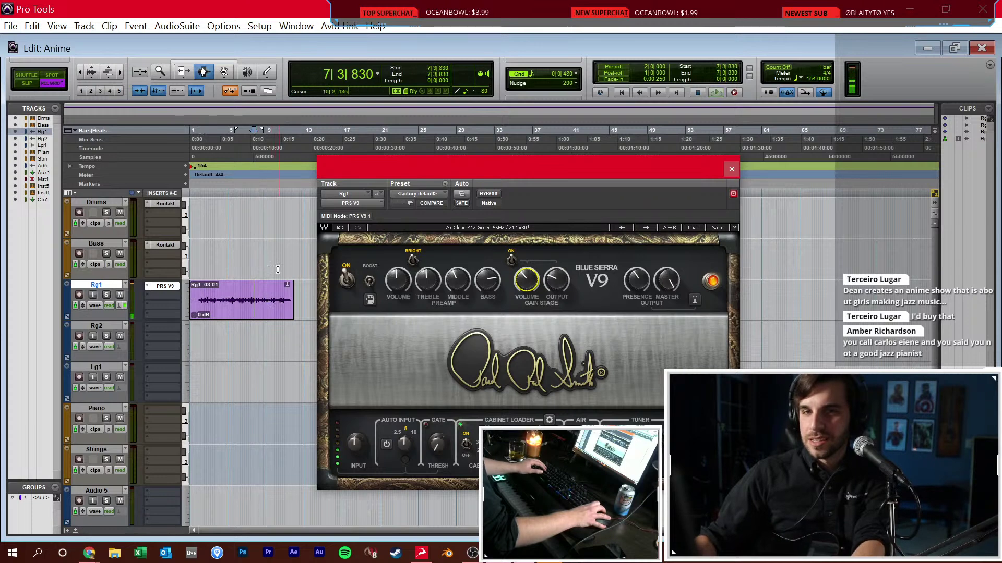
# In the Mix window, record-enable Rg1 and move its PRS V9 plug-in to the second insert slot
pyautogui.hotkey('ctrl', '=')
pyautogui.click(124, 325)
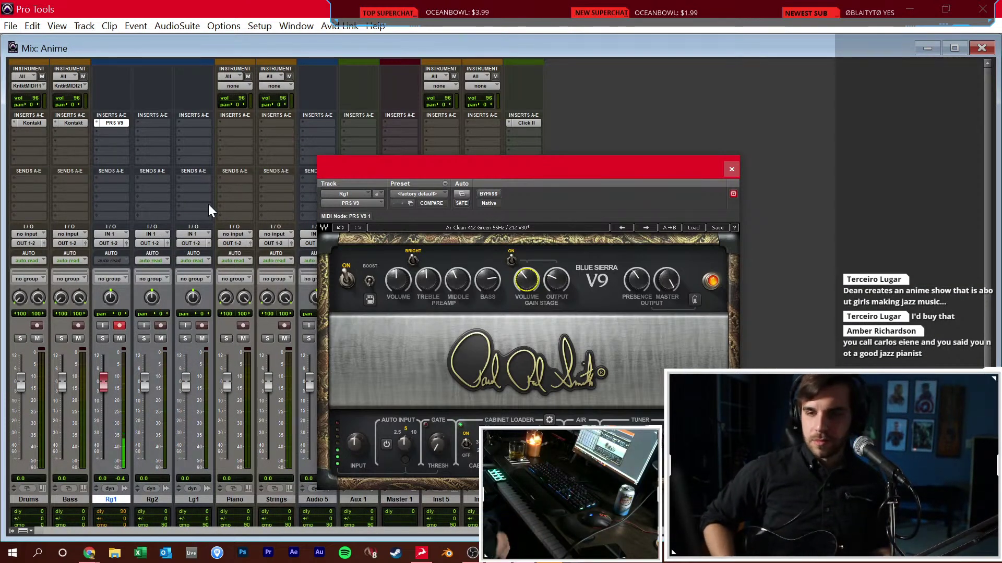
pyautogui.click(113, 123)
# Find GTR Tuner (mono) by searching for "gtr" and insert it in the first insert slot of Rg1
pyautogui.click(113, 123)
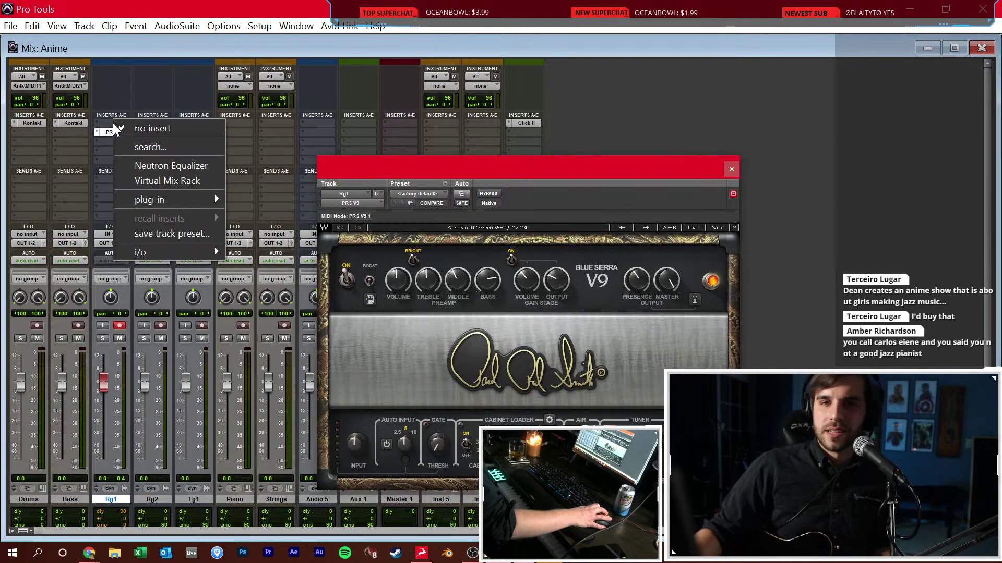
pyautogui.write('gtr')
pyautogui.press('Escape')
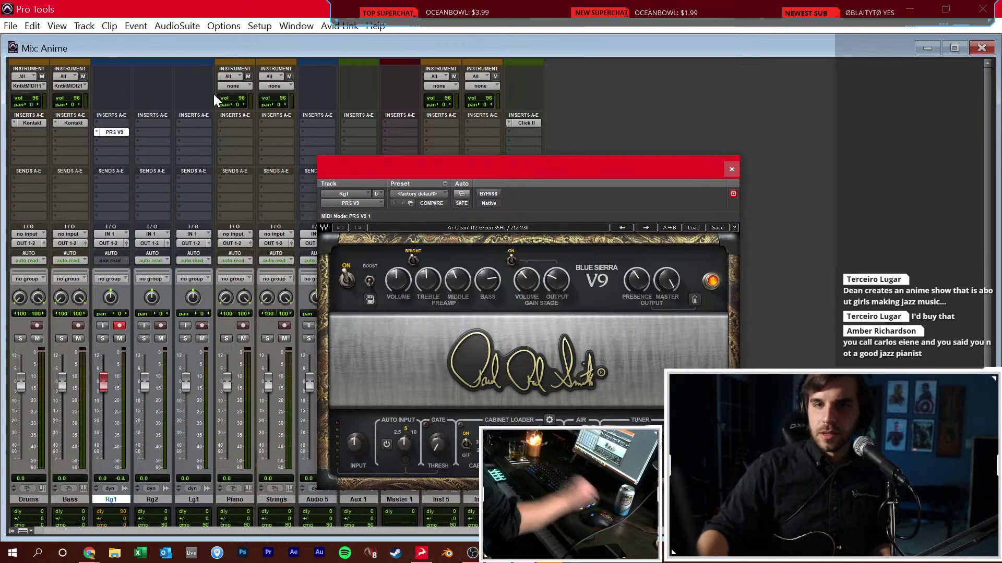
pyautogui.click(98, 124)
pyautogui.write('gtr')
pyautogui.press('Down')
pyautogui.press('Down')
pyautogui.press('Down')
pyautogui.press('Down')
pyautogui.press('Down')
pyautogui.press('Down')
pyautogui.press('Down')
pyautogui.press('Down')
pyautogui.press('Down')
pyautogui.press('Down')
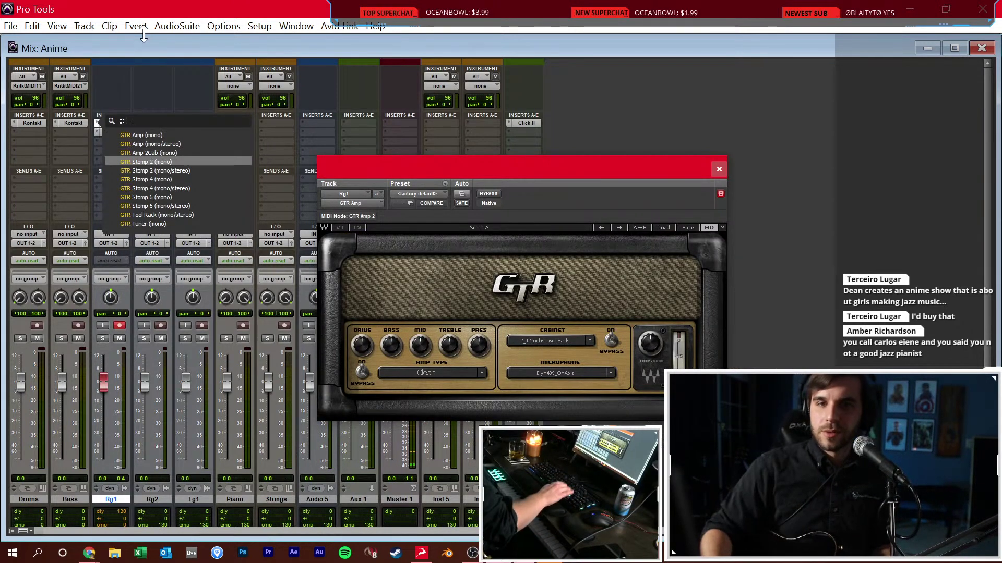
pyautogui.press('Return')
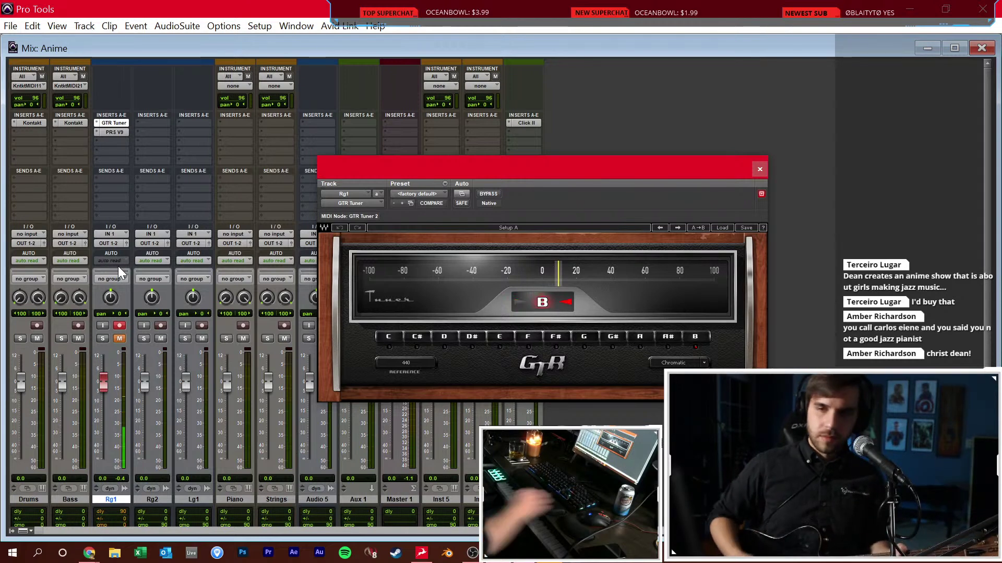
# Close the GTR Tuner, make it inactive on Rg1, and open the PRS V9 amp again
pyautogui.click(760, 169)
pyautogui.rightClick(114, 123)
pyautogui.click(134, 142)
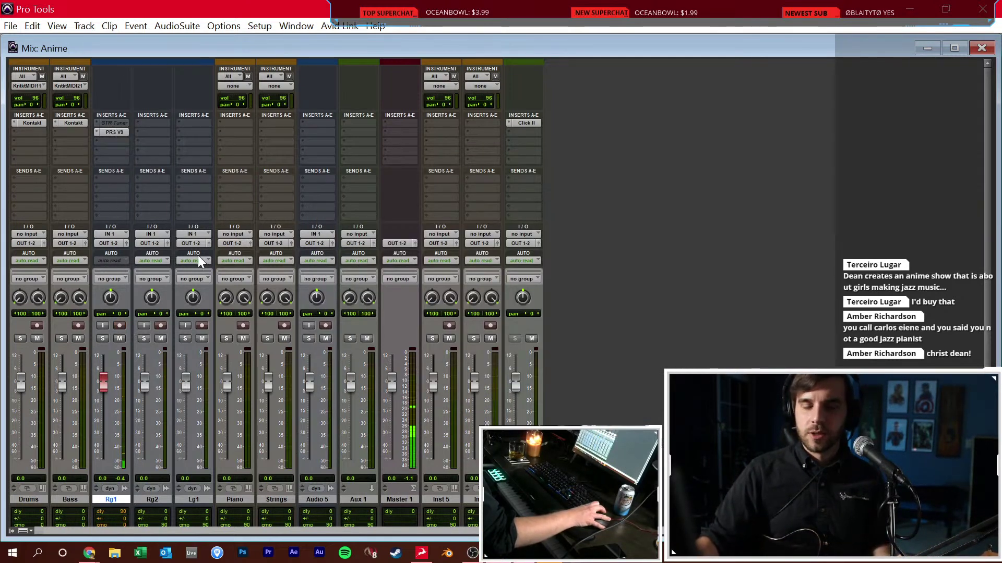
pyautogui.hotkey('ctrl', '=')
pyautogui.hotkey('ctrl', '=')
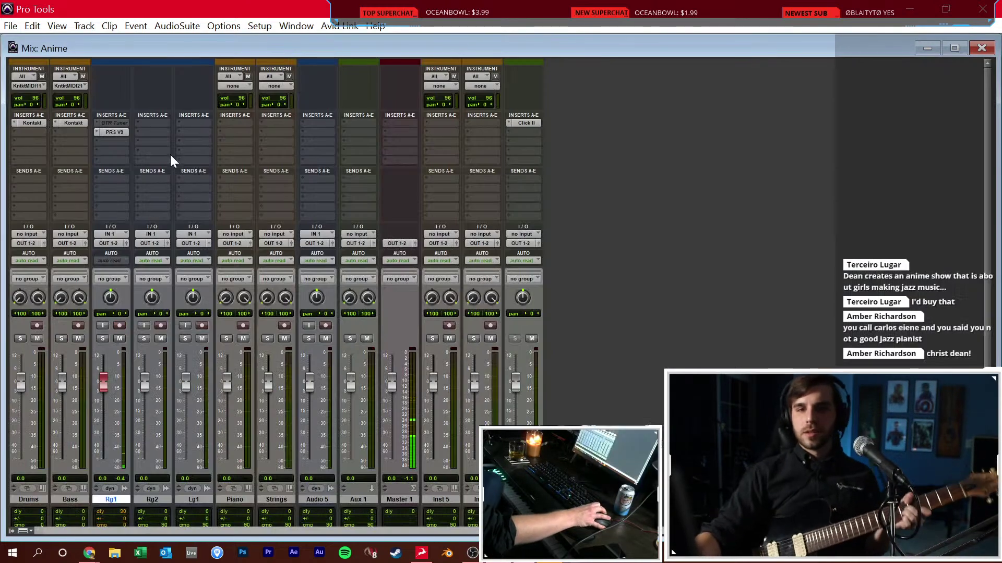
pyautogui.click(116, 132)
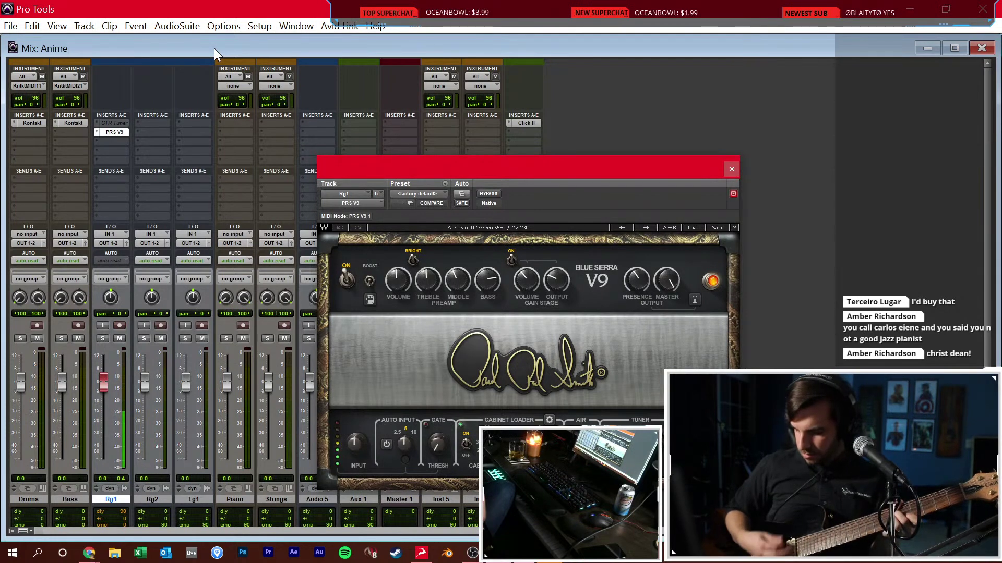
# Adjust the gain stage volume of the PRS V9 amp on Rg1
pyautogui.moveTo(527, 280); pyautogui.dragTo(526, 276)
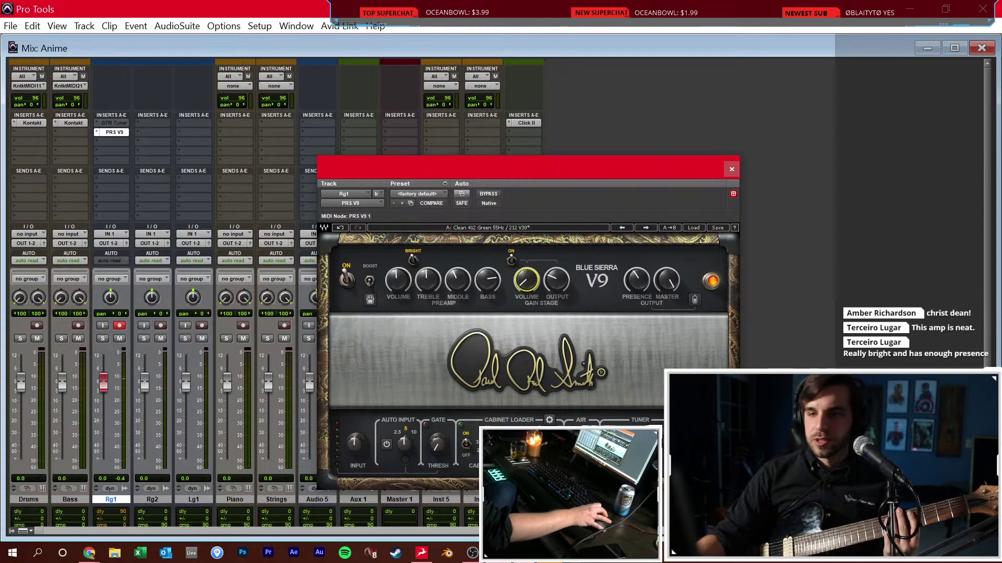
pyautogui.hotkey('alt', 'Tab')
pyautogui.hotkey('alt', 'Tab')
pyautogui.click(260, 26)
pyautogui.click(810, 174)
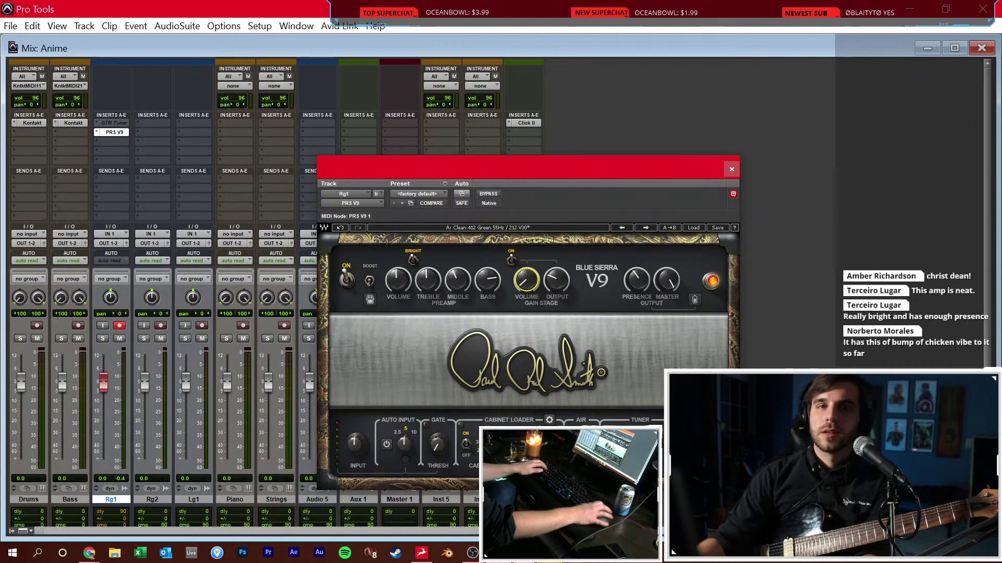
pyautogui.hotkey('alt', 'Tab')
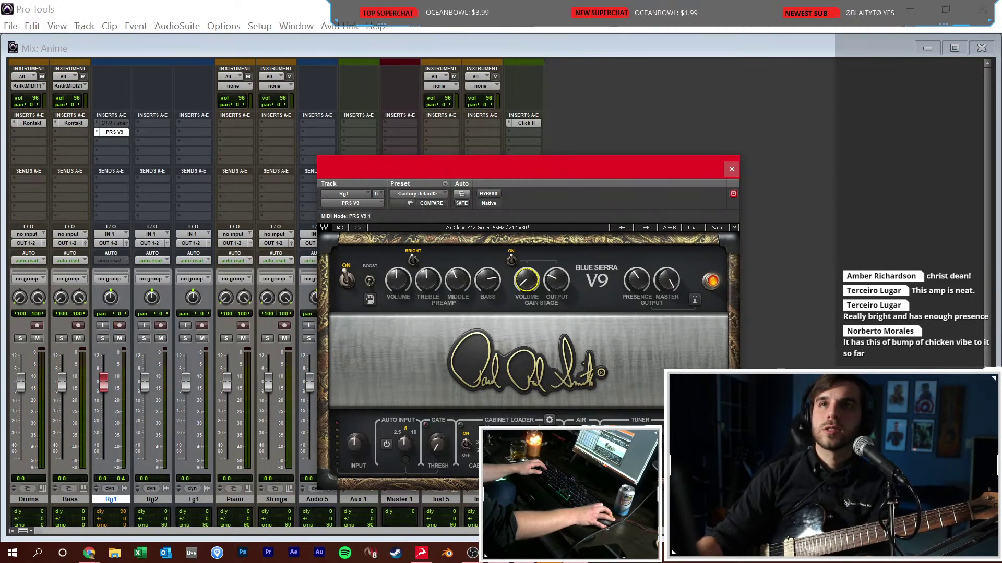
pyautogui.hotkey('alt', 'Tab')
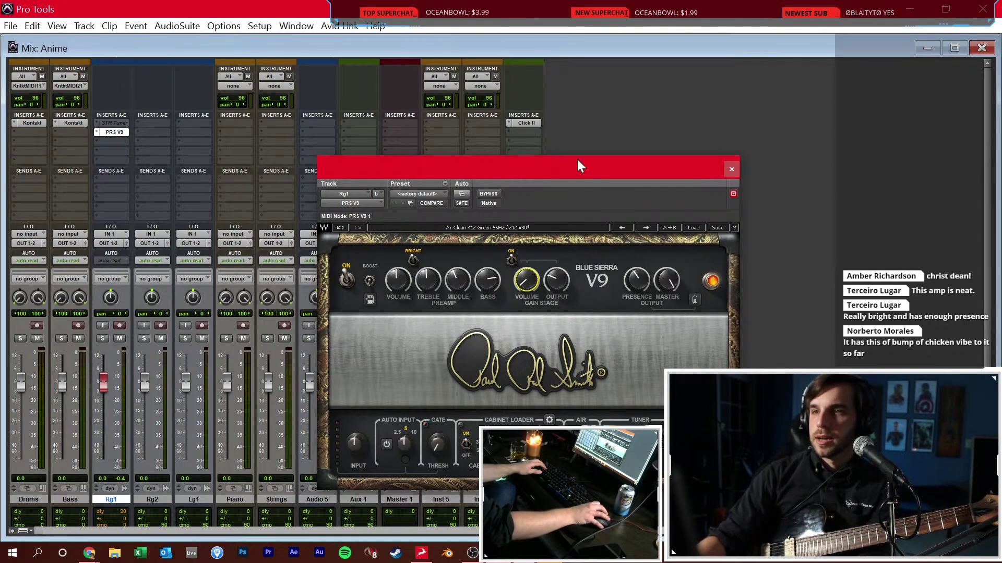
# Adjust the Air control of Rg1's PRS V9 amp, then close the amp and return to the Edit window
pyautogui.moveTo(577, 163); pyautogui.dragTo(592, 142)
pyautogui.click(593, 419)
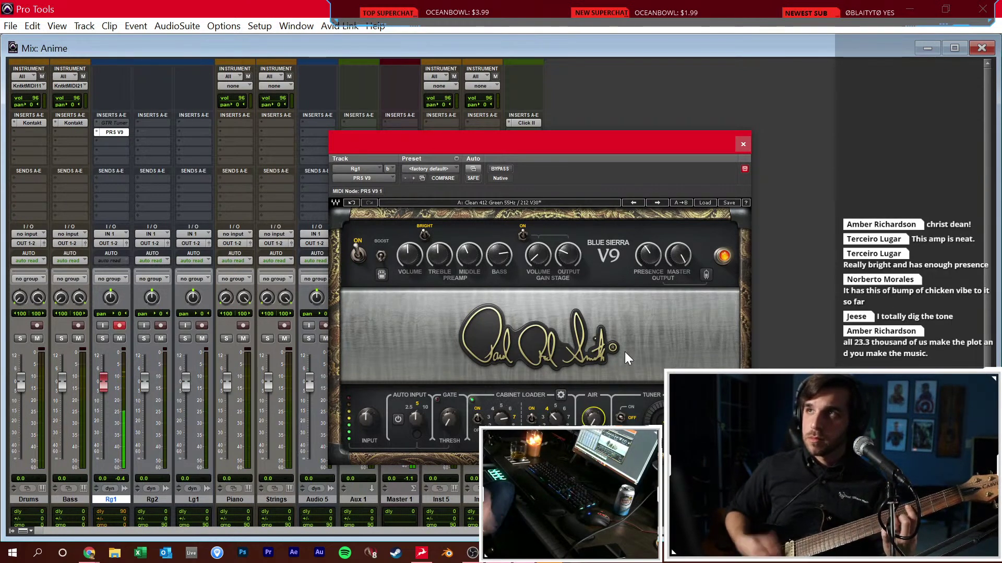
pyautogui.hotkey('shift', 'r')
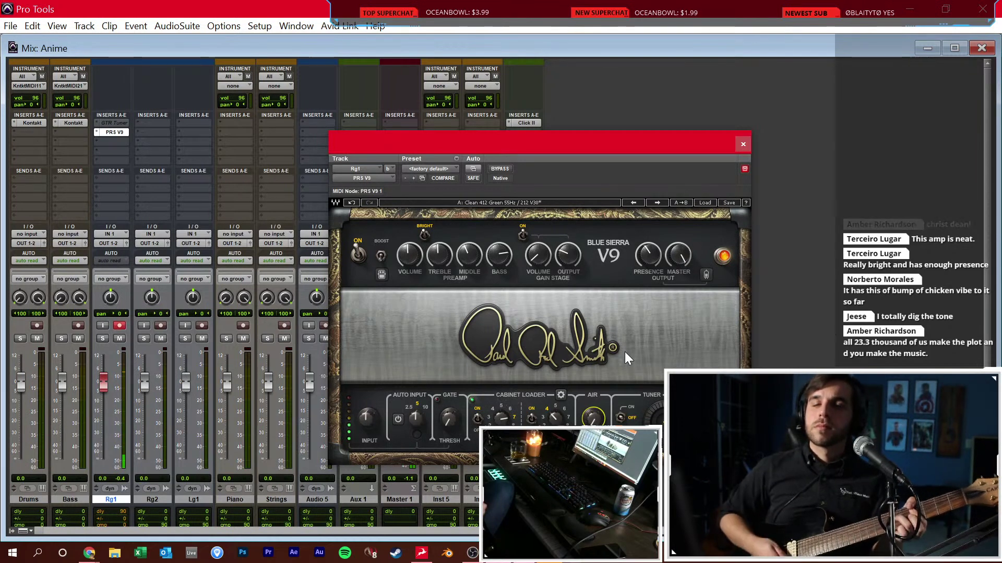
pyautogui.click(743, 144)
pyautogui.hotkey('ctrl', '=')
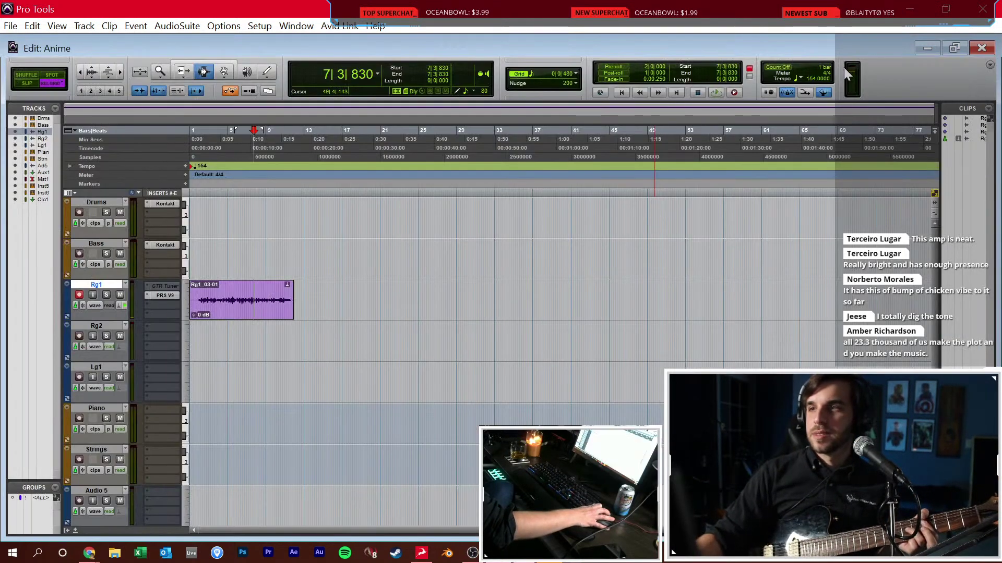
# Set the session tempo to 110 and record a new rhythm guitar take on Rg1 from the session start
pyautogui.write('110')
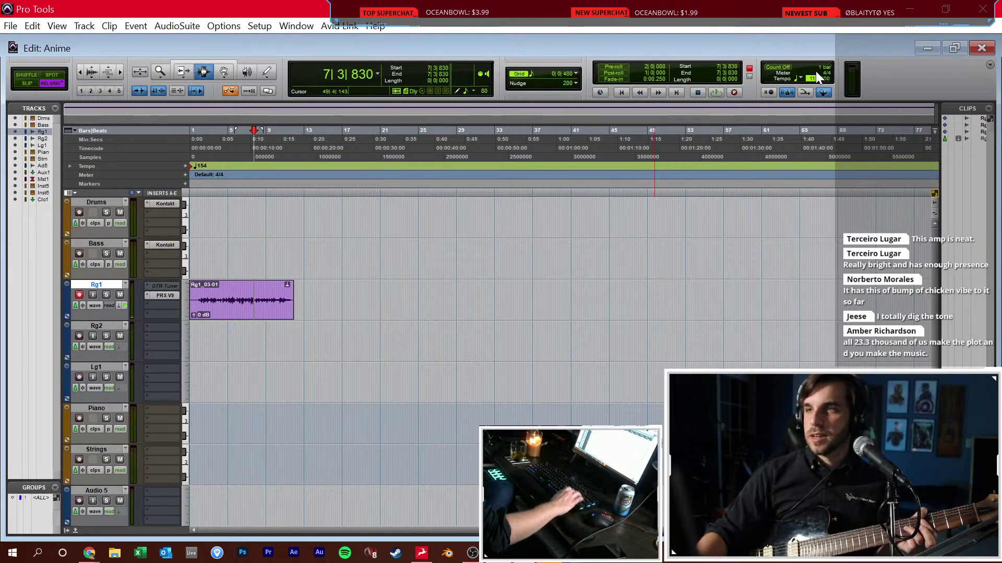
pyautogui.press('Return')
pyautogui.press('Return')
pyautogui.hotkey('ctrl', 'space')
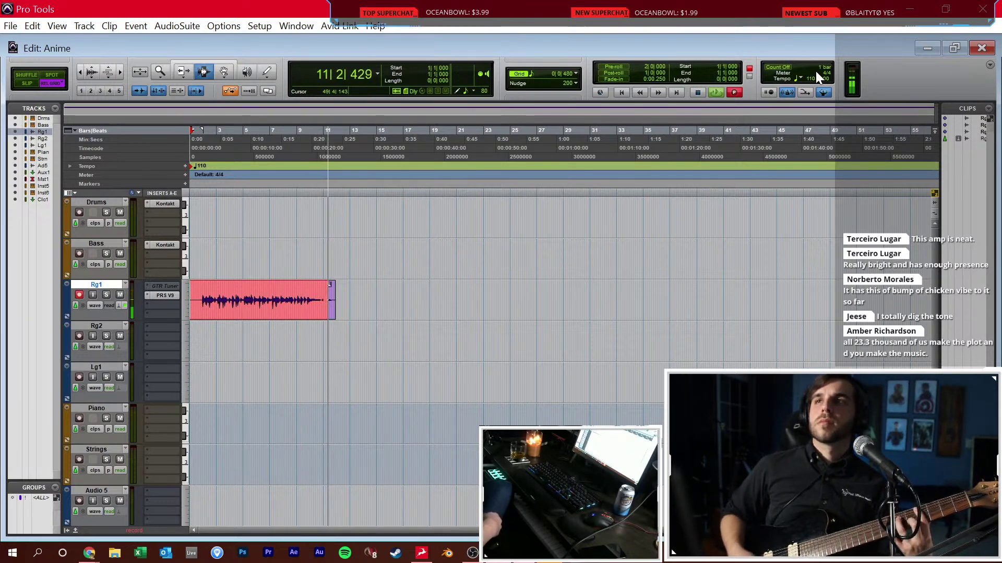
pyautogui.press('space')
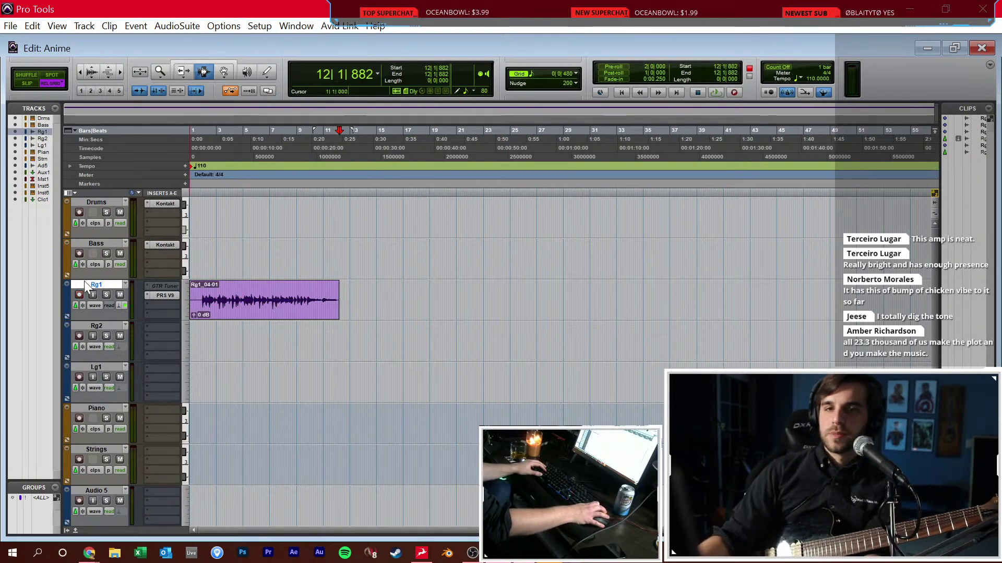
# Disarm Rg1 from recording and return the playhead to the start of the session
pyautogui.click(79, 294)
pyautogui.click(810, 78)
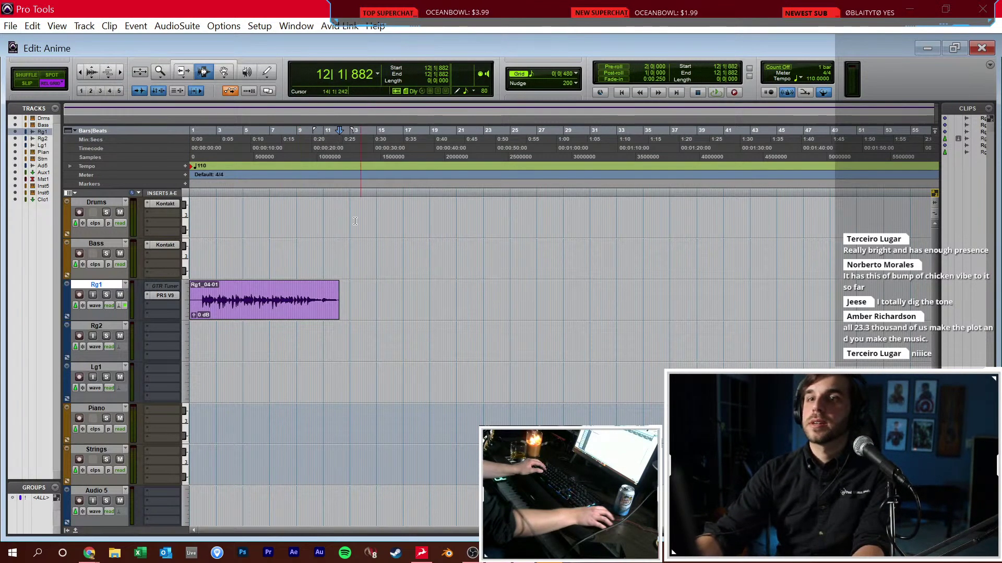
pyautogui.press('Return')
pyautogui.hotkey('ctrl', ']')
pyautogui.hotkey('ctrl', ']')
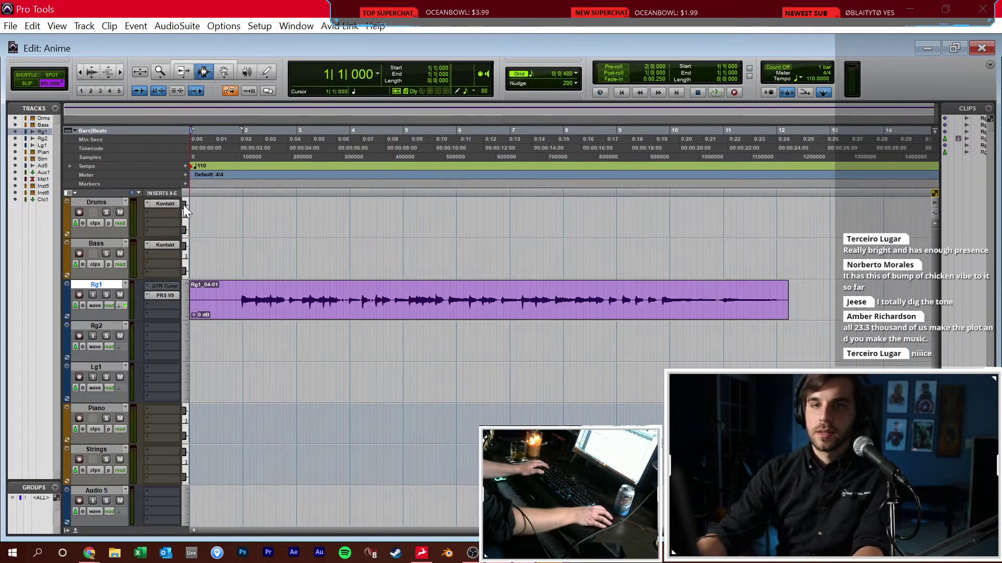
# Load The Invasion drum kit into Kontakt on the Drums track by searching the libraries for "invasion"
pyautogui.click(164, 203)
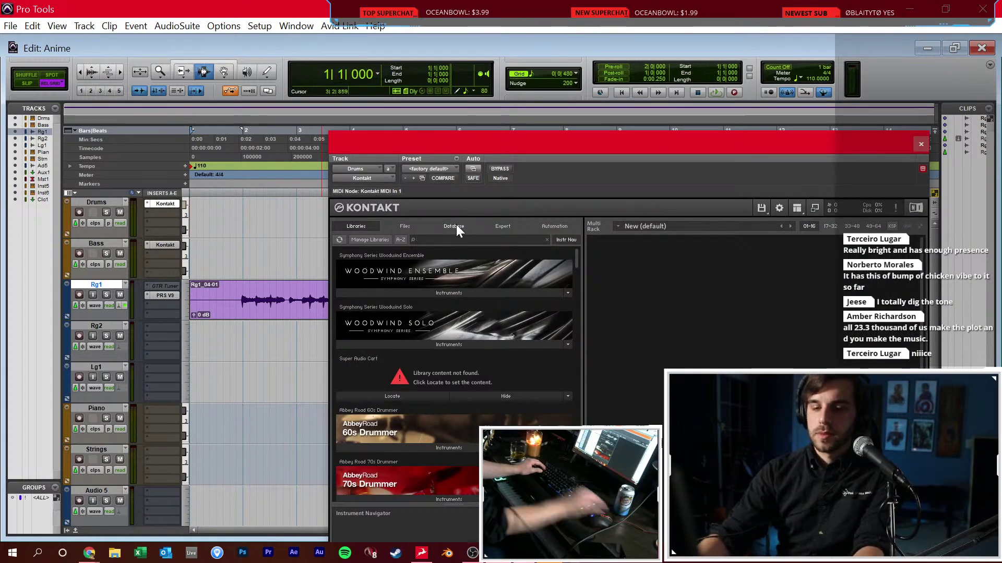
pyautogui.write('invasion')
pyautogui.click(440, 294)
pyautogui.moveTo(406, 306); pyautogui.dragTo(682, 300)
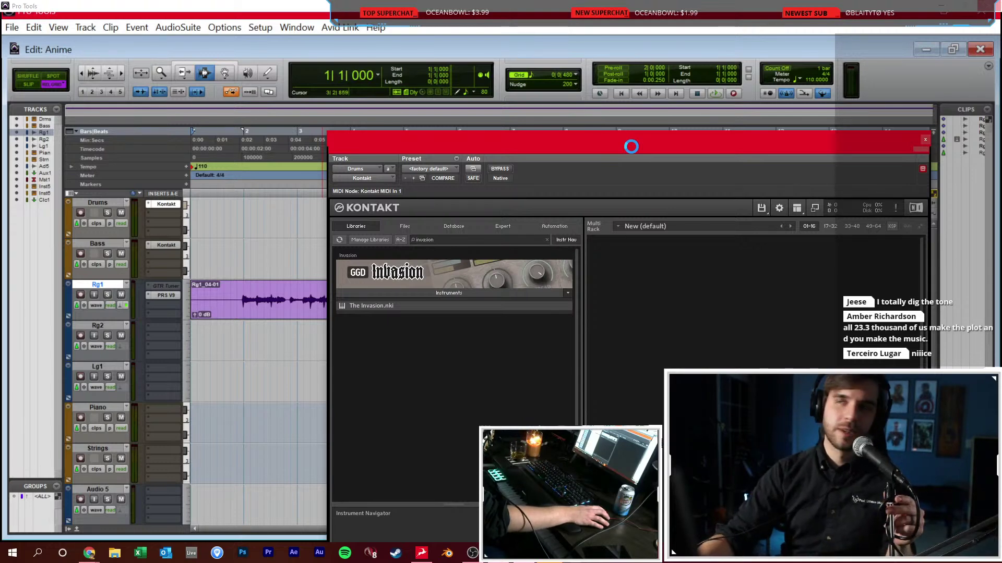
pyautogui.moveTo(629, 152); pyautogui.dragTo(405, 51)
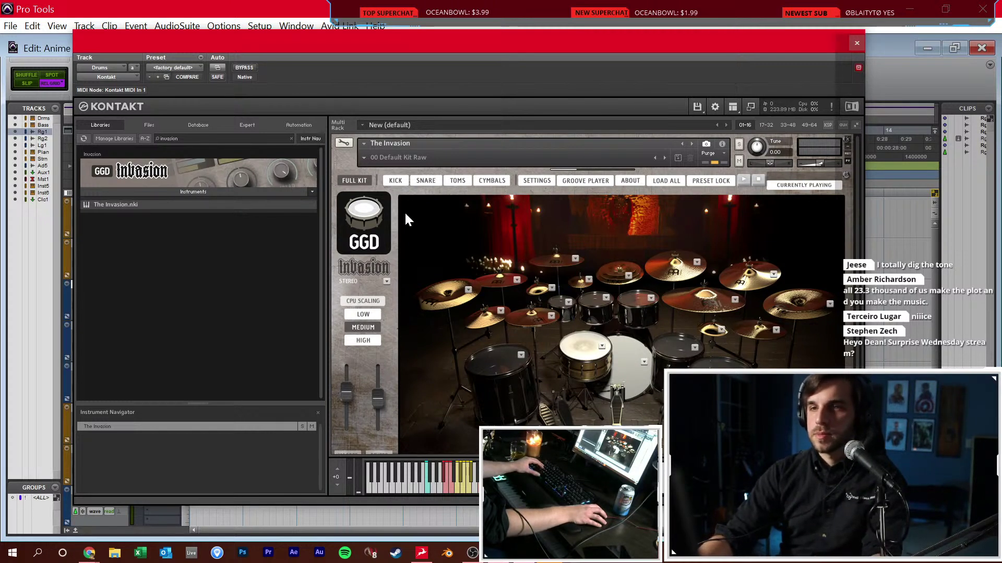
# Load the GM mapping preset in the drum kit's mapping settings
pyautogui.click(547, 179)
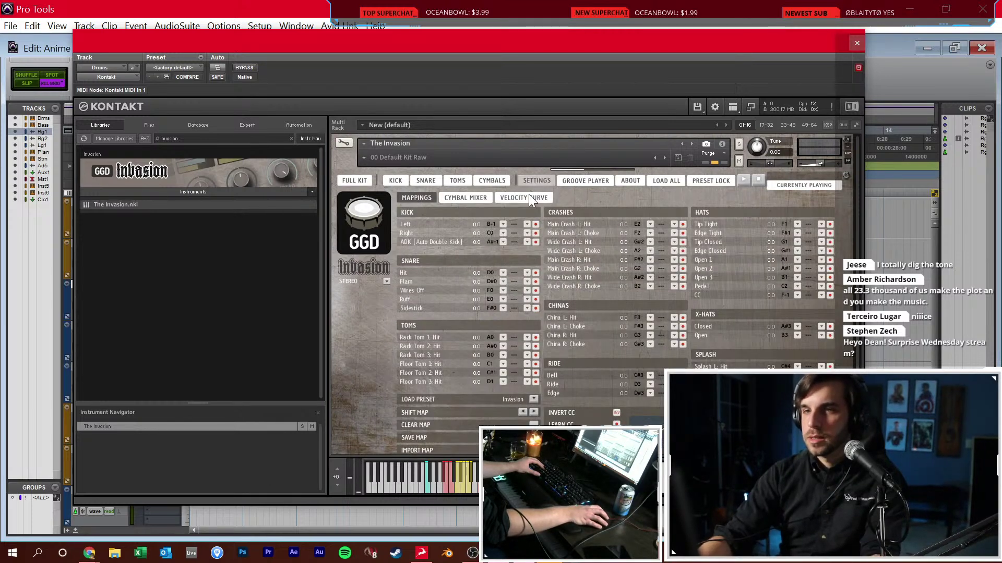
pyautogui.click(530, 400)
pyautogui.click(522, 422)
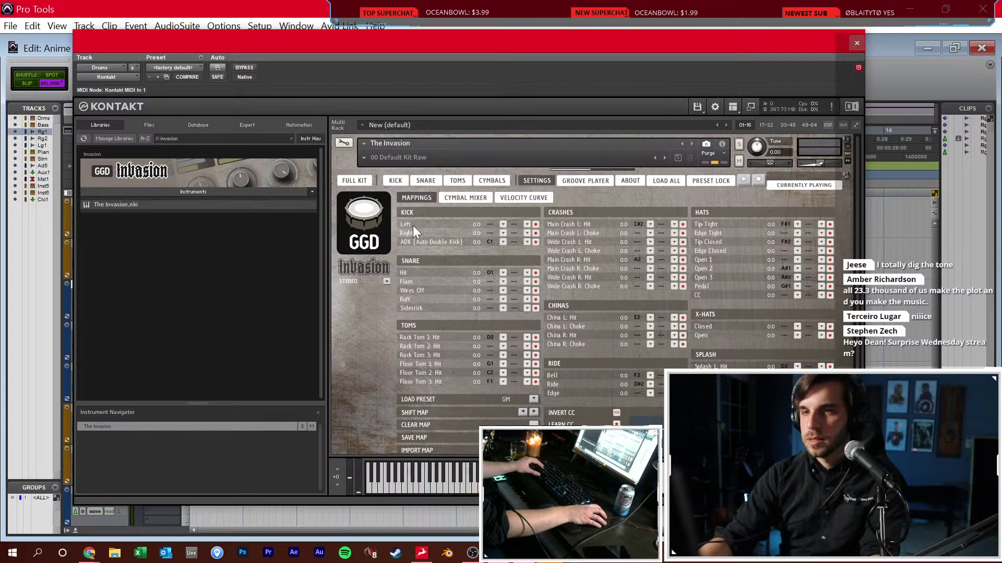
# Check the kick mixer, audition a drum in the full kit view, and close the Drums track's Kontakt
pyautogui.click(395, 181)
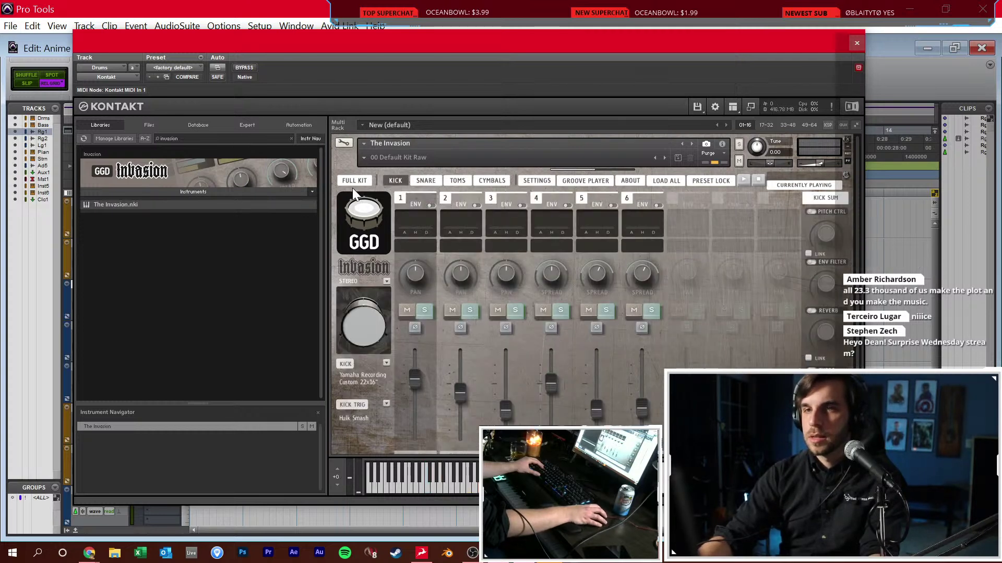
pyautogui.click(353, 182)
pyautogui.click(619, 353)
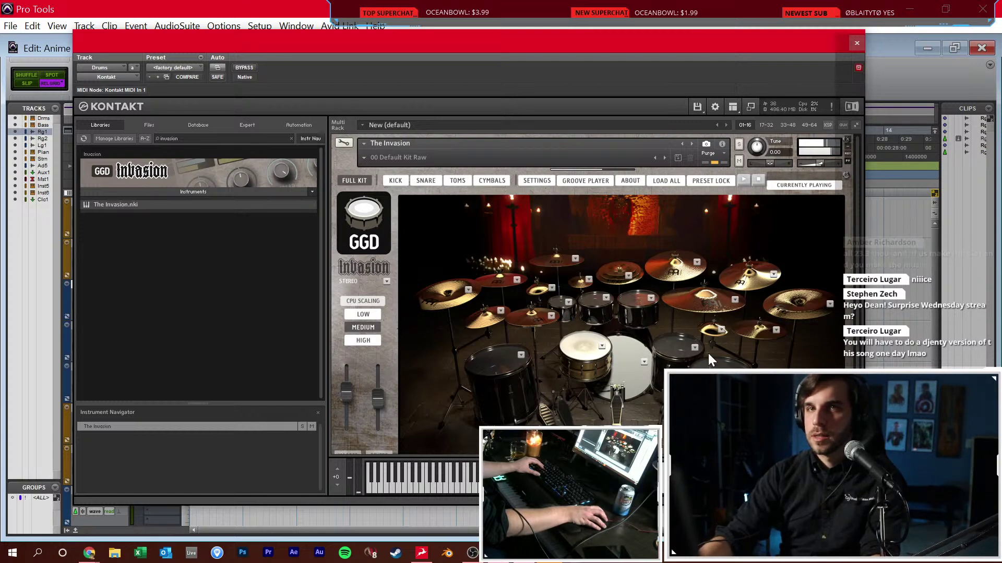
pyautogui.click(857, 43)
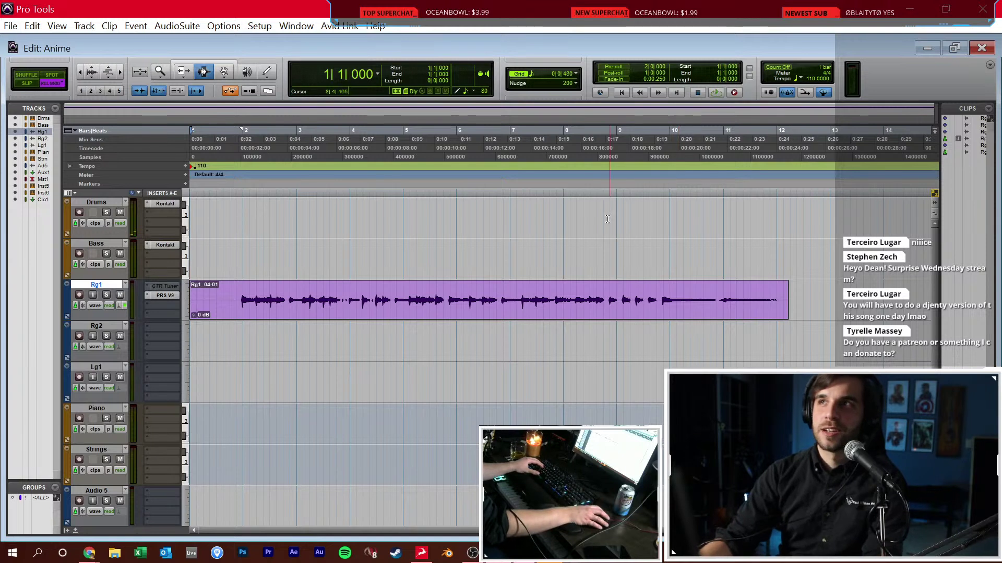
# Place the edit cursor at the start of bar 2 on the Drums track
pyautogui.click(263, 256)
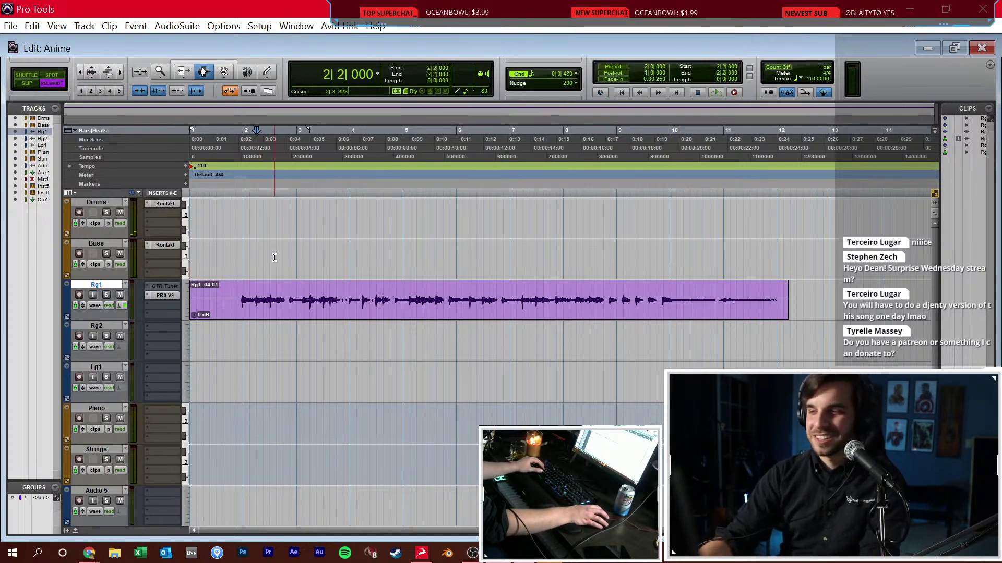
pyautogui.click(245, 261)
pyautogui.click(231, 265)
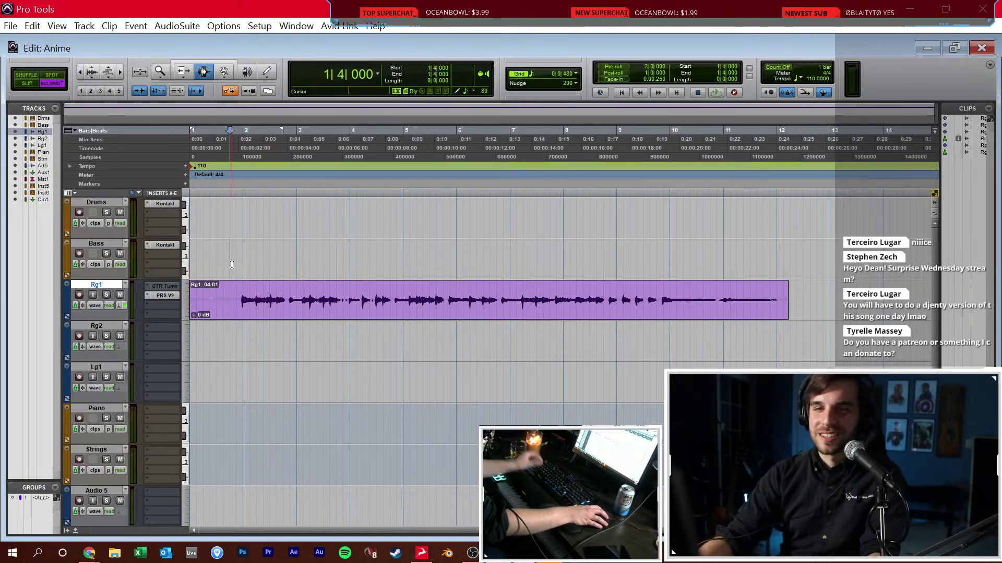
pyautogui.click(243, 228)
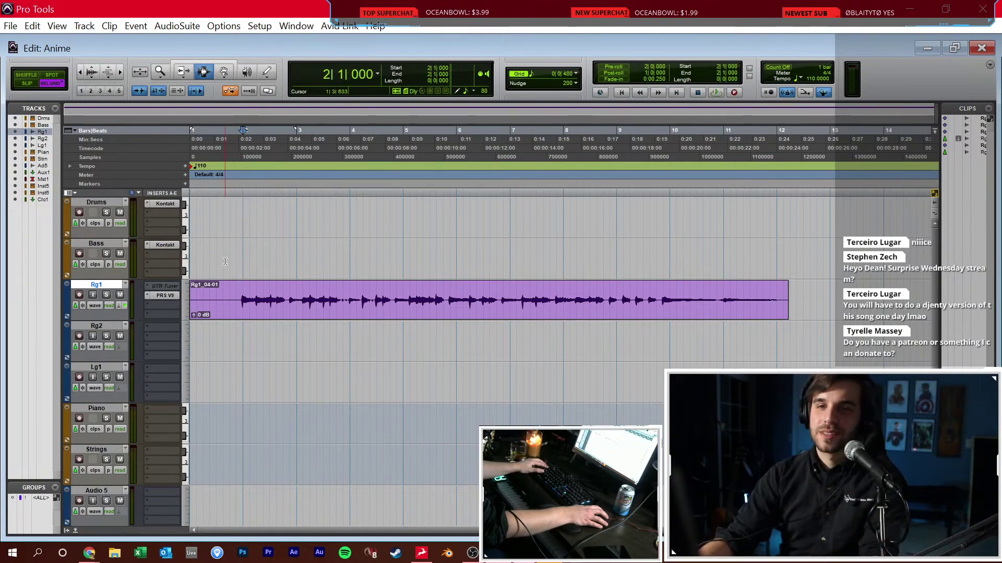
# Load EUROBASS CLEAN into Kontakt on the Bass track by searching for "eurob", then close the plug-in
pyautogui.click(166, 245)
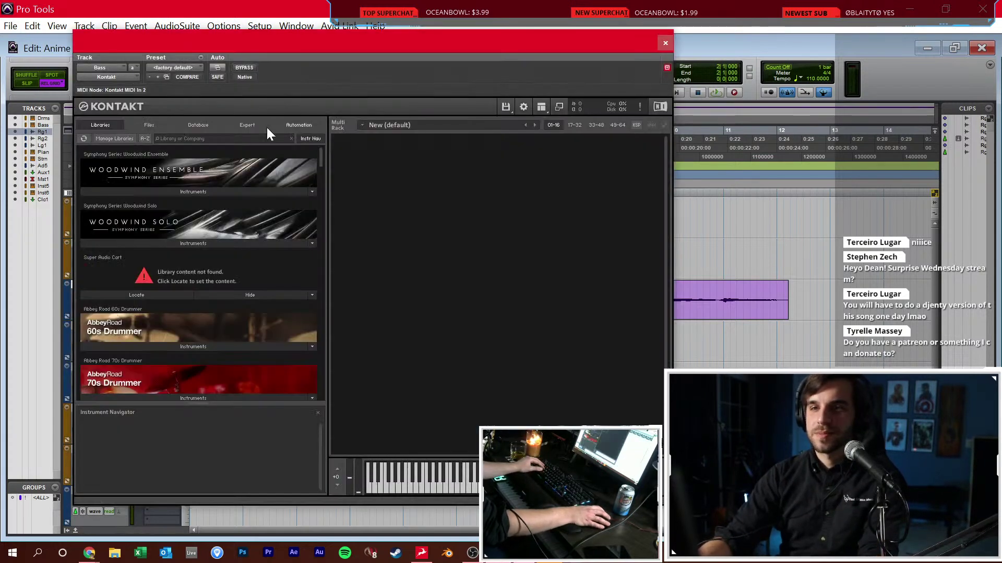
pyautogui.write('eurob')
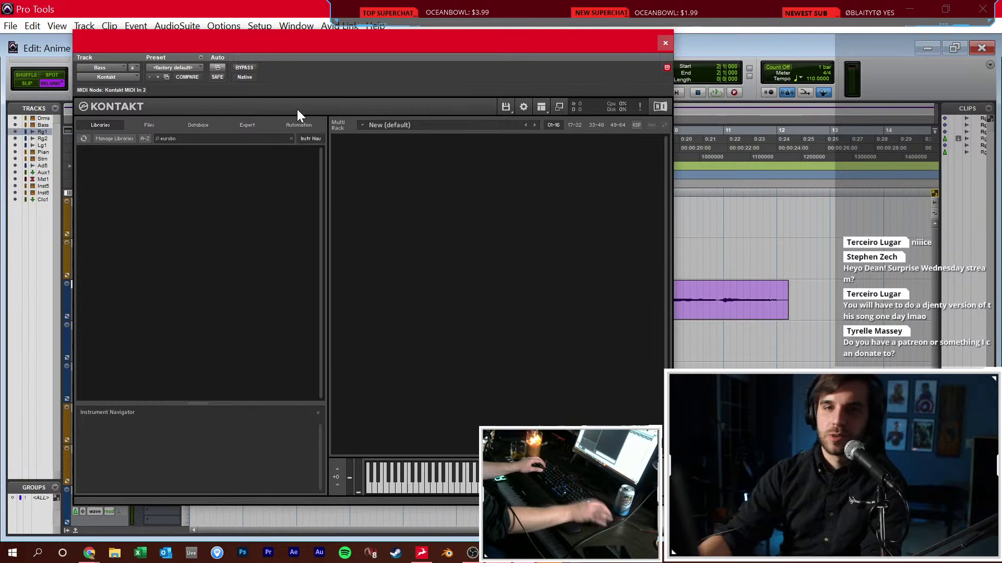
pyautogui.click(214, 192)
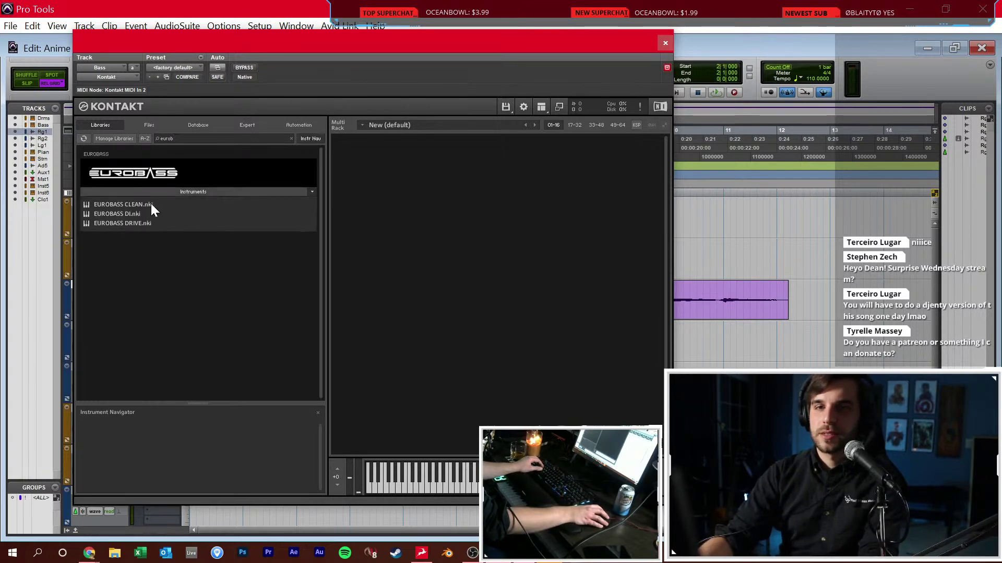
pyautogui.moveTo(138, 205); pyautogui.dragTo(392, 209)
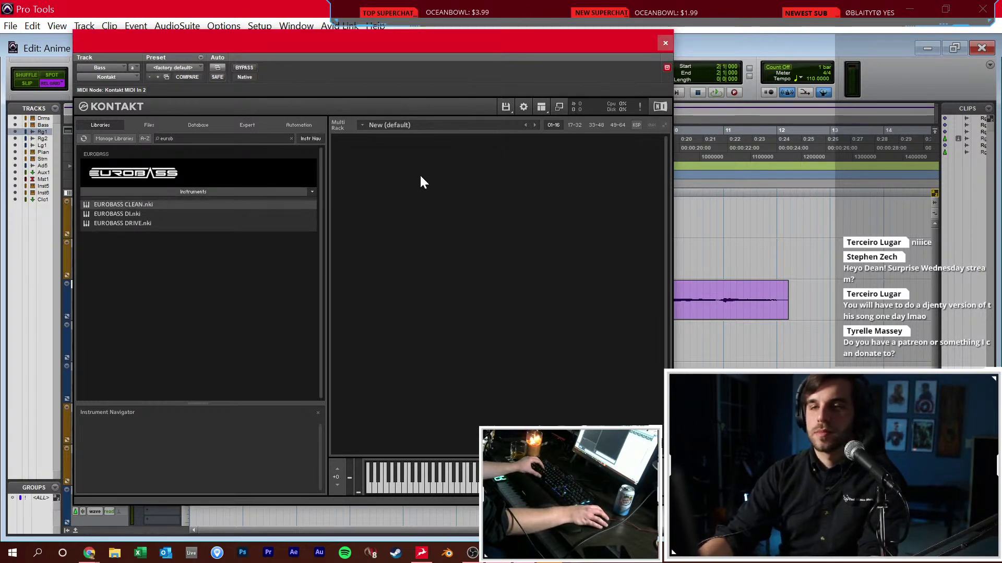
pyautogui.click(665, 42)
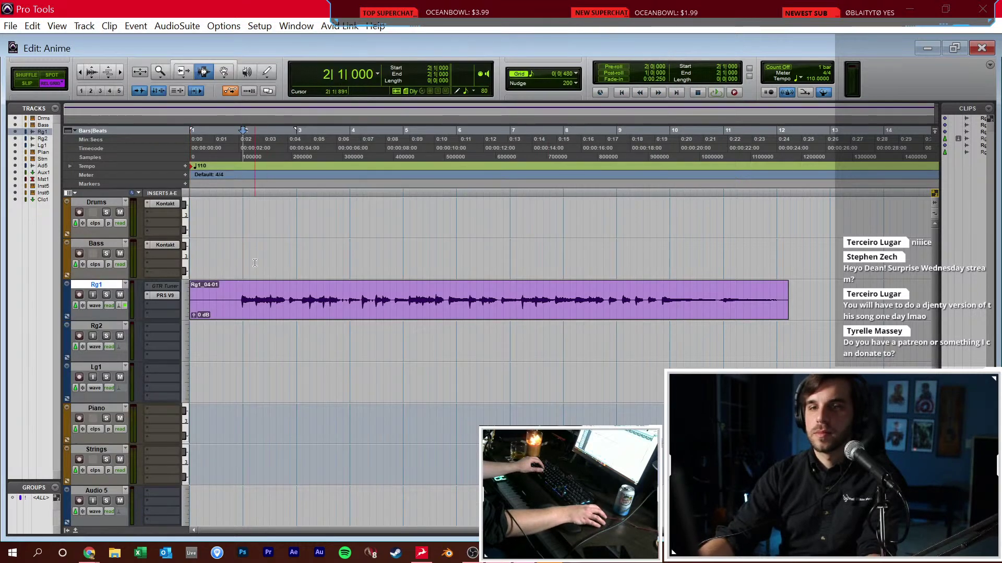
# Open the MIDI Editor for Bass and pencil in A1 from bar 2: one quarter note followed by four eighth notes
pyautogui.hotkey('ctrl', '=')
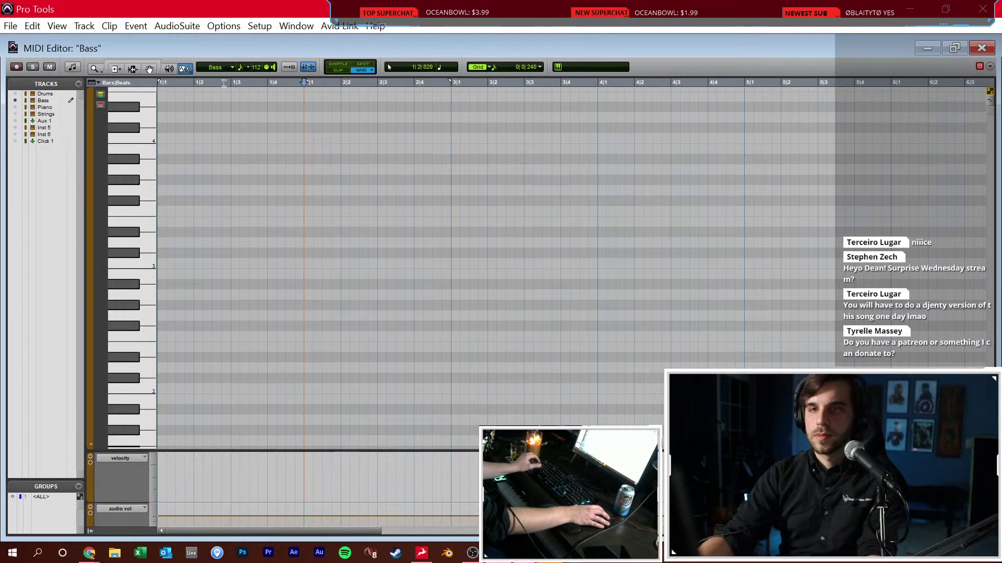
pyautogui.moveTo(184, 69); pyautogui.dragTo(237, 75)
pyautogui.moveTo(308, 417); pyautogui.dragTo(341, 418)
pyautogui.scroll(-5, 341, 416)
pyautogui.moveTo(342, 235); pyautogui.dragTo(415, 237)
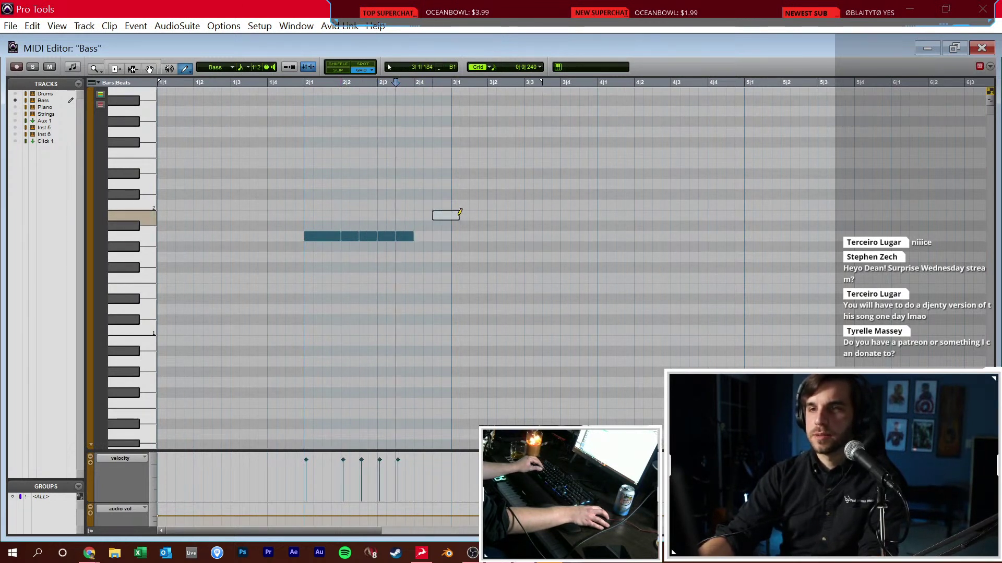
# Pencil in a B1 run from late bar 2 into bar 3, followed by eighth notes on E3 and D#3
pyautogui.moveTo(469, 214); pyautogui.dragTo(521, 215)
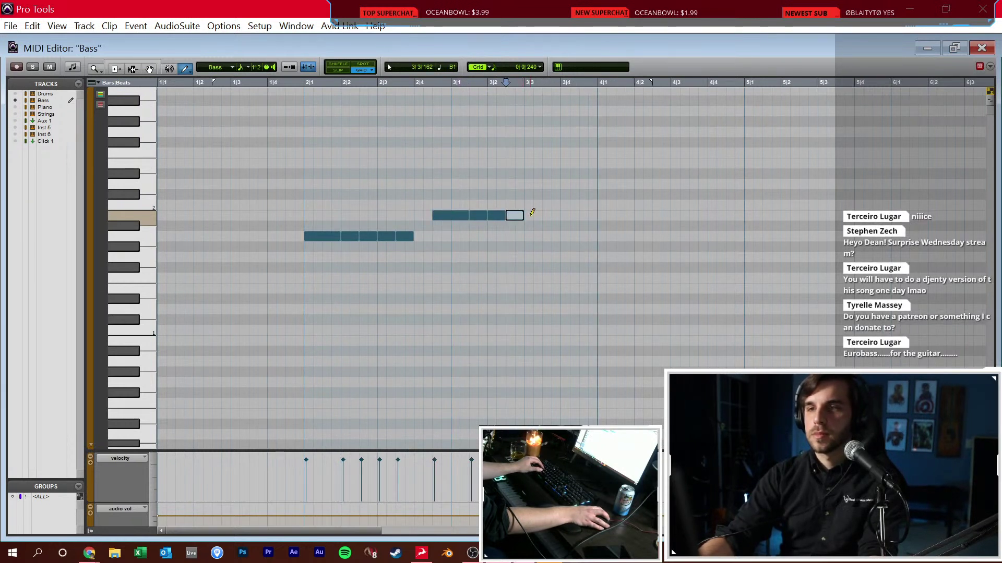
pyautogui.hotkey('ctrl', 'z')
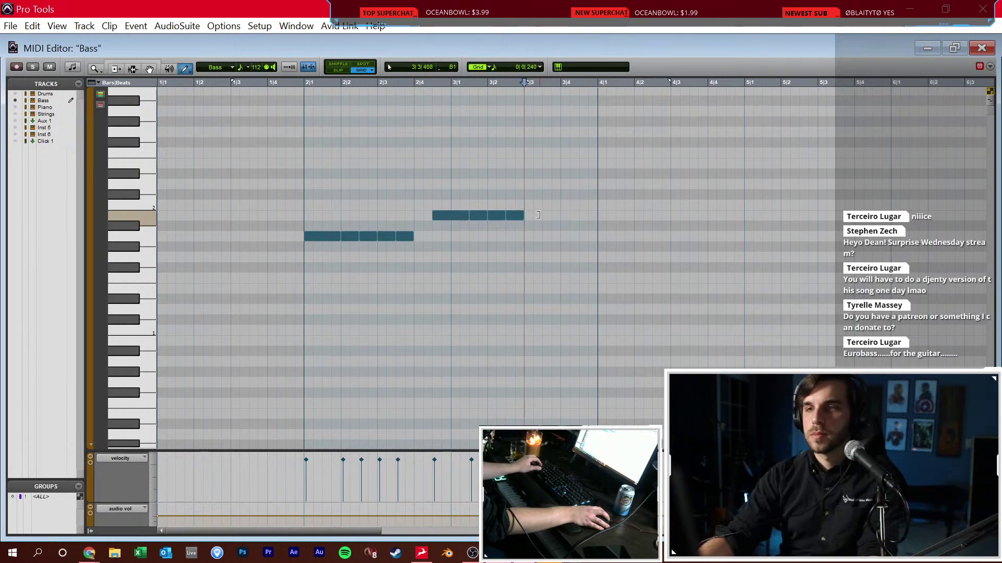
pyautogui.click(531, 215)
pyautogui.scroll(3, 549, 165)
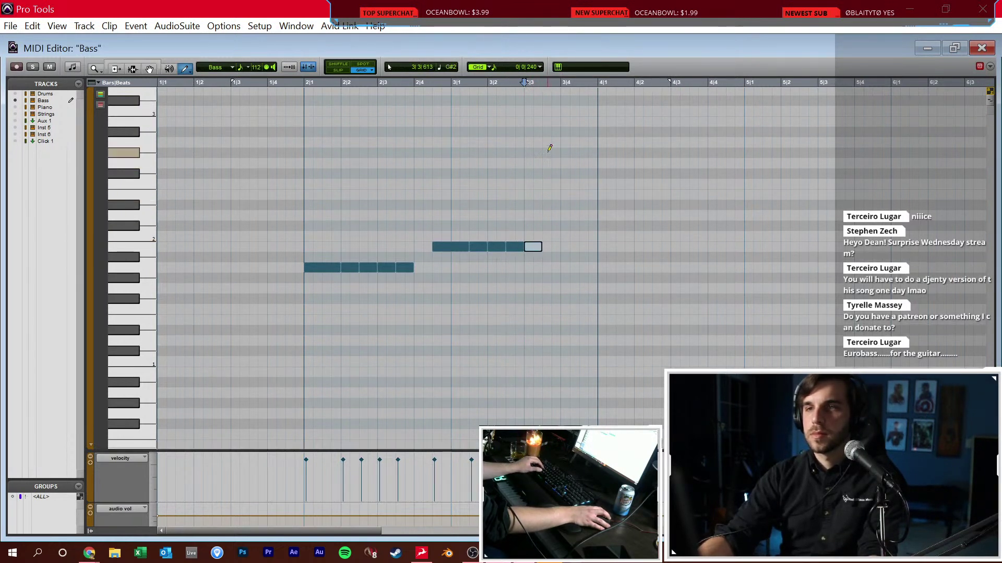
pyautogui.scroll(3, 550, 135)
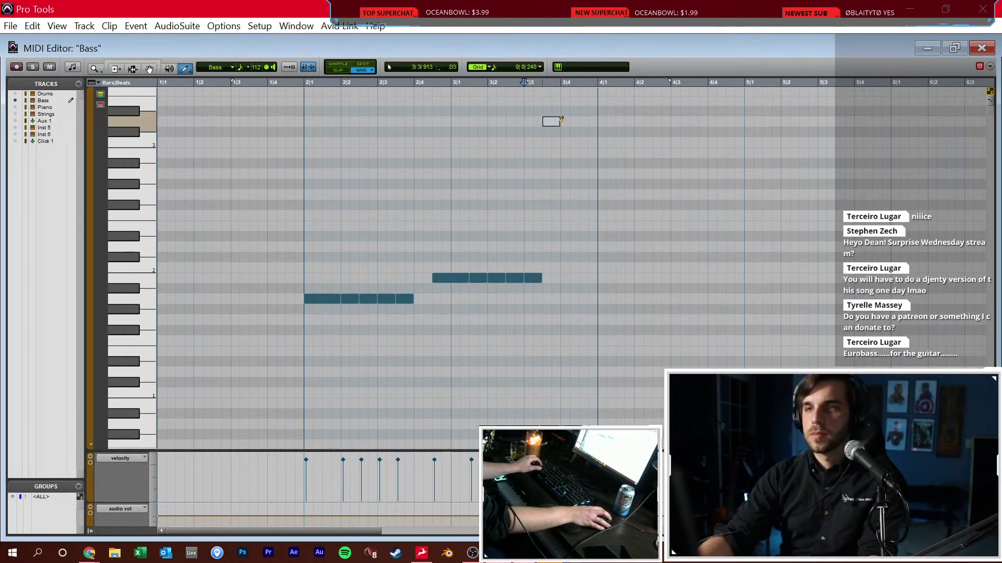
pyautogui.click(577, 108)
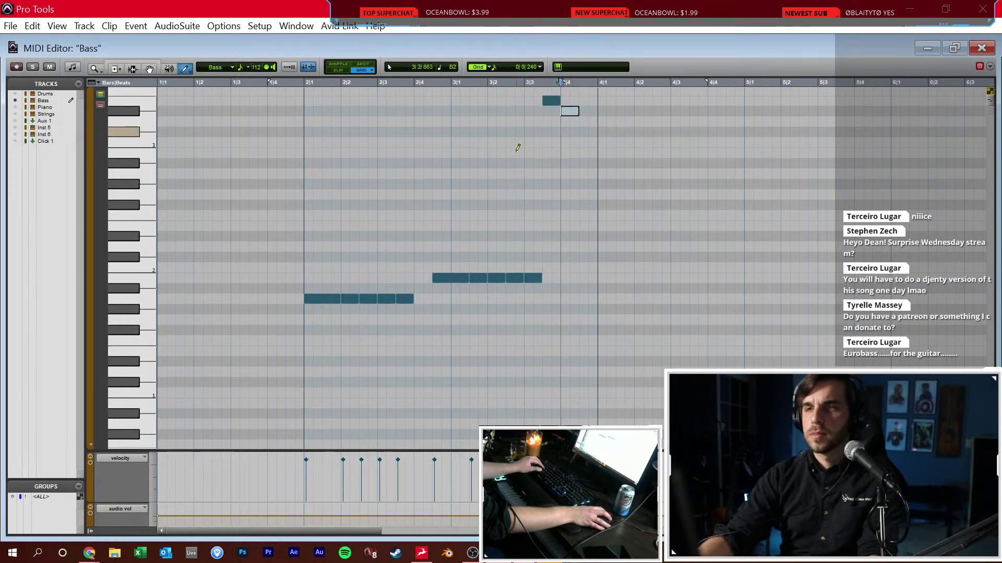
# Play back the bass line with the guitar and set the session tempo to 154 BPM
pyautogui.press('F6')
pyautogui.press('space')
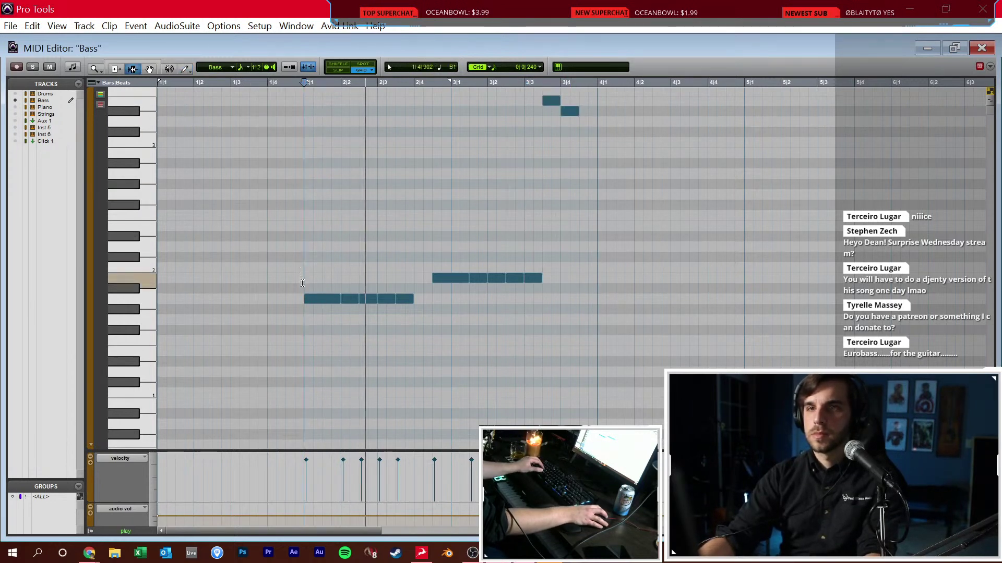
pyautogui.hotkey('ctrl', '=')
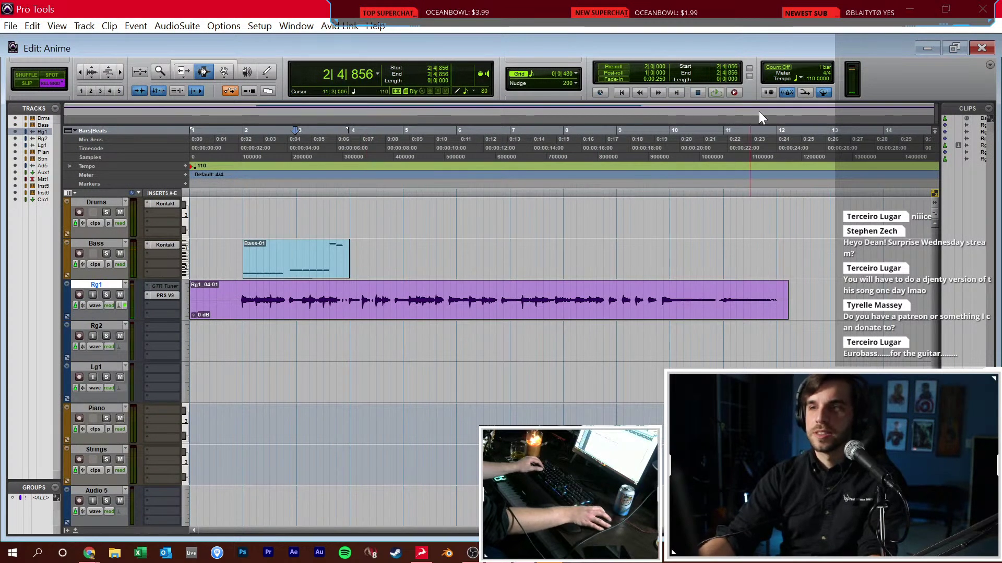
pyautogui.write('154')
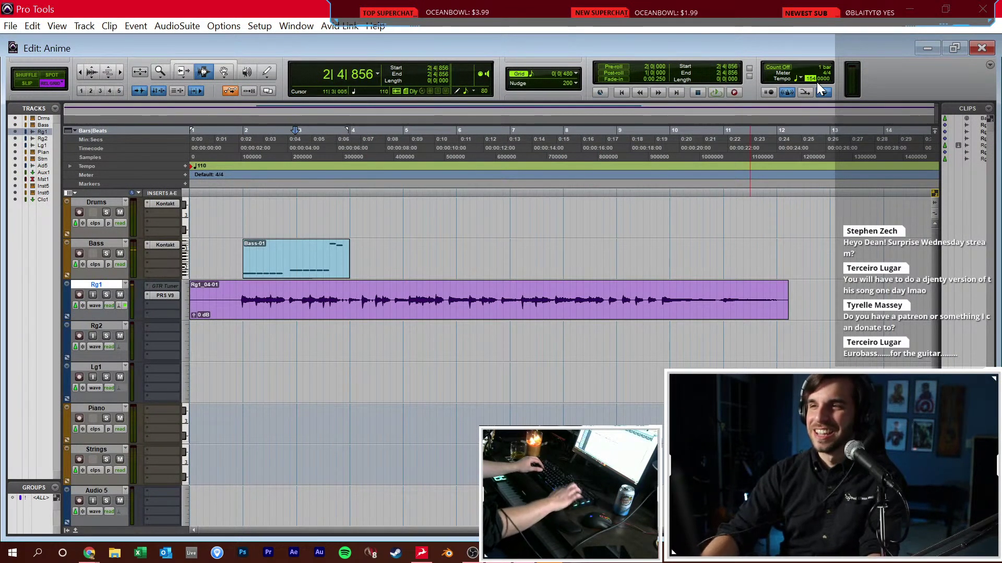
pyautogui.press('Return')
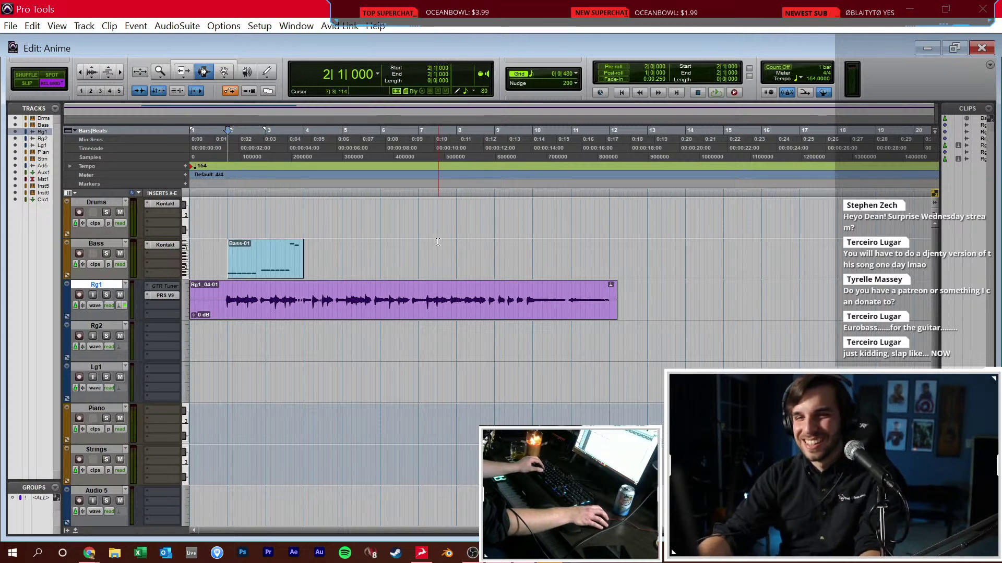
# Move the E3 and D#3 notes in the Bass MIDI Editor an eighth earlier to start at 3|3|000, replacing the last B1 note
pyautogui.hotkey('ctrl', '=')
pyautogui.press('space')
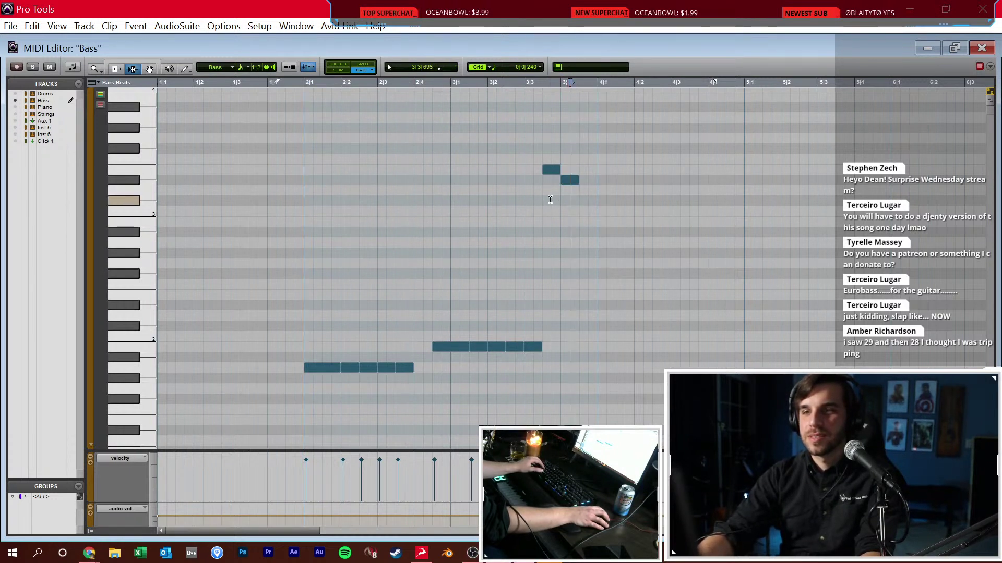
pyautogui.hotkey('ctrl', ']')
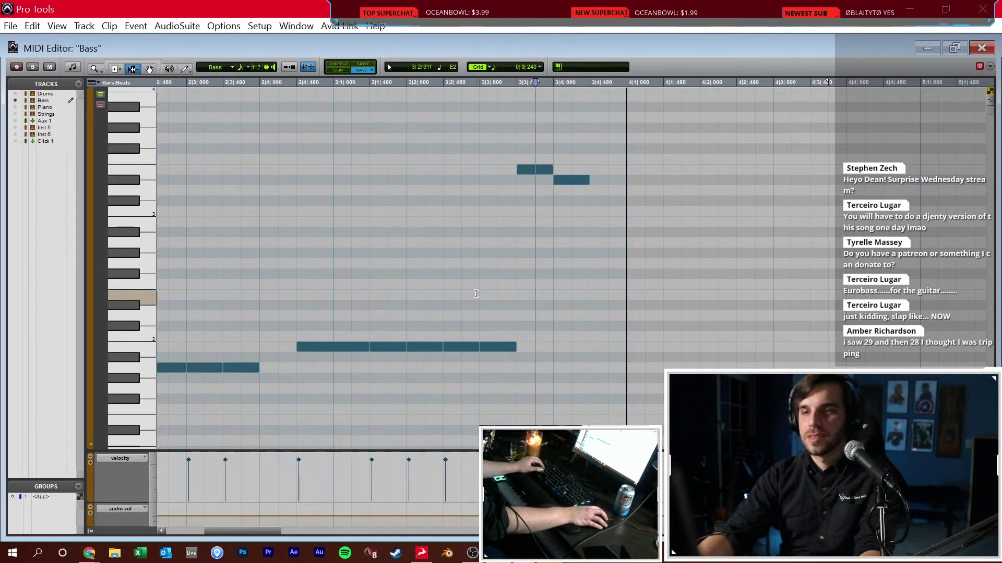
pyautogui.click(475, 288)
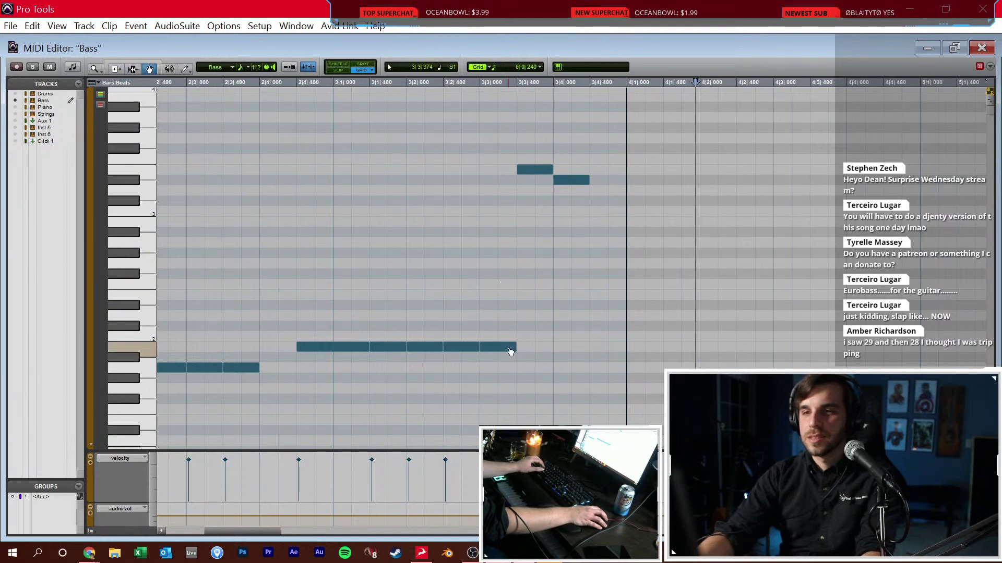
pyautogui.moveTo(509, 159); pyautogui.dragTo(485, 170)
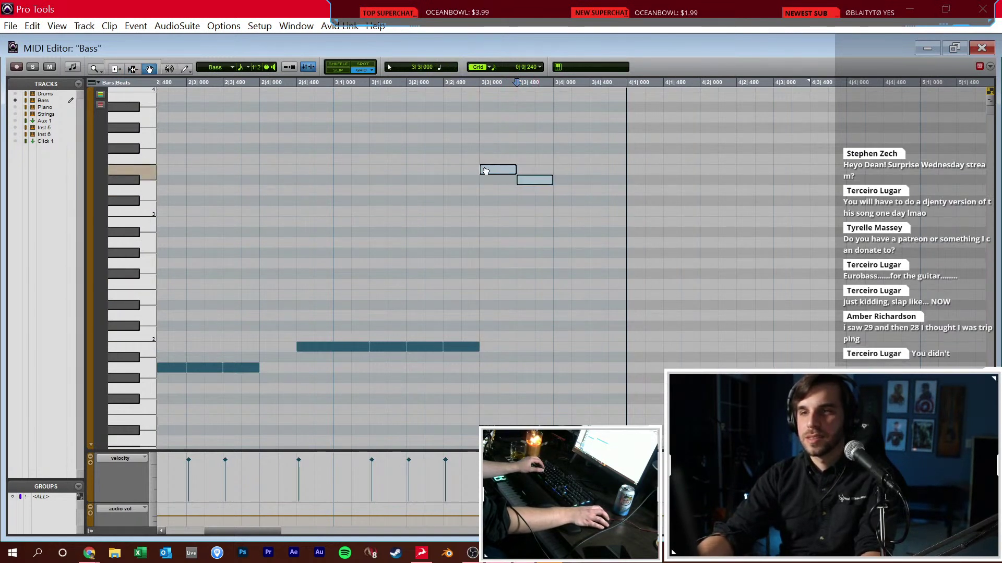
# Play back bar 3 of the bass line to check the timing of the two moved notes
pyautogui.click(412, 196)
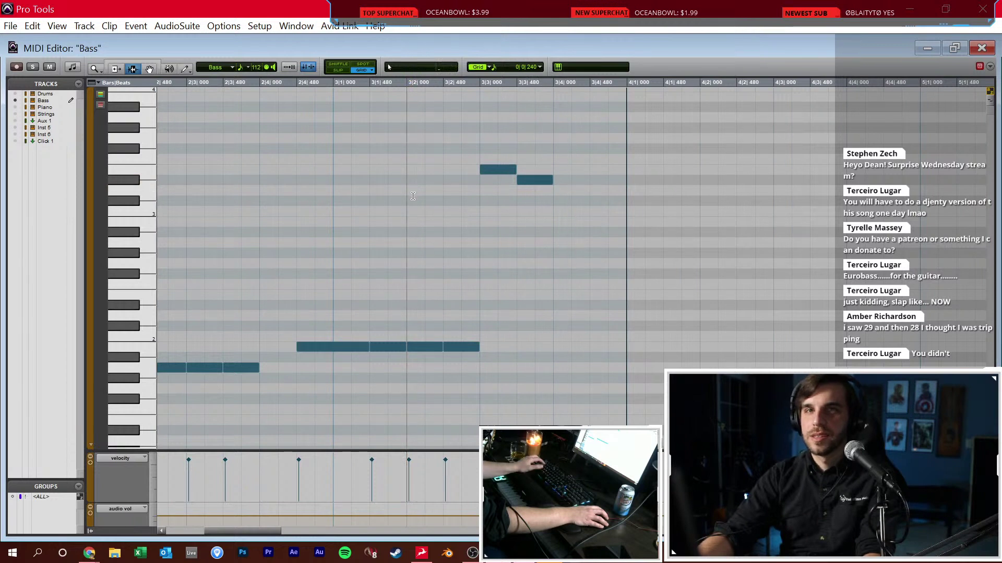
pyautogui.click(627, 219)
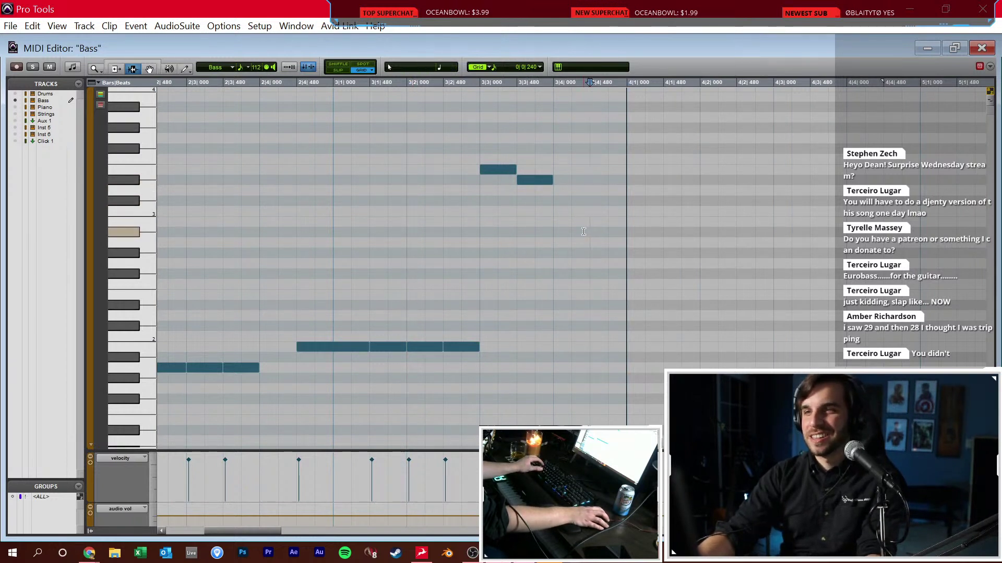
pyautogui.click(472, 245)
pyautogui.click(400, 224)
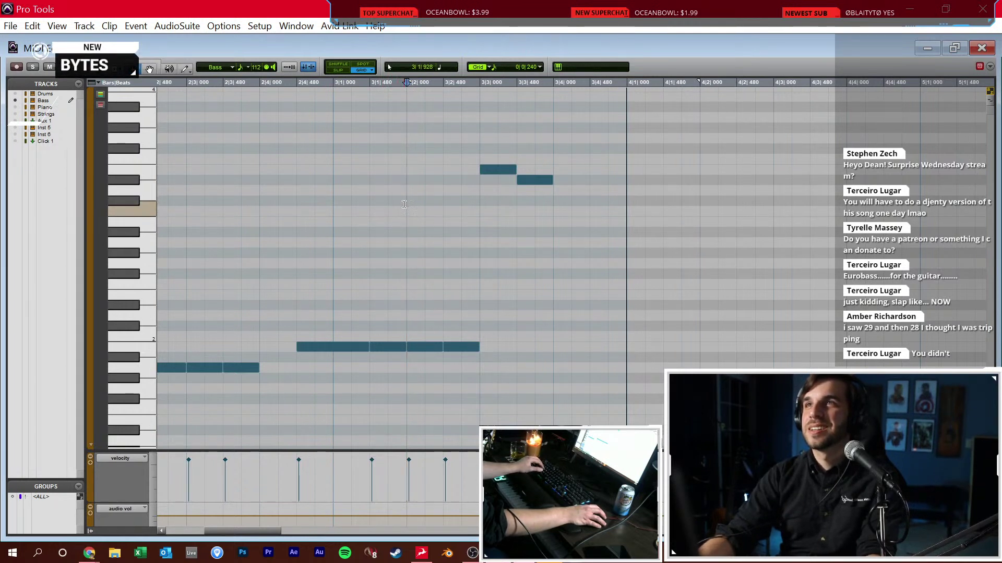
pyautogui.click(361, 199)
pyautogui.press('space')
# Set the grid to 1/8 note and pencil in four G#1 eighth notes on Bass from the start of bar 4
pyautogui.press('F10')
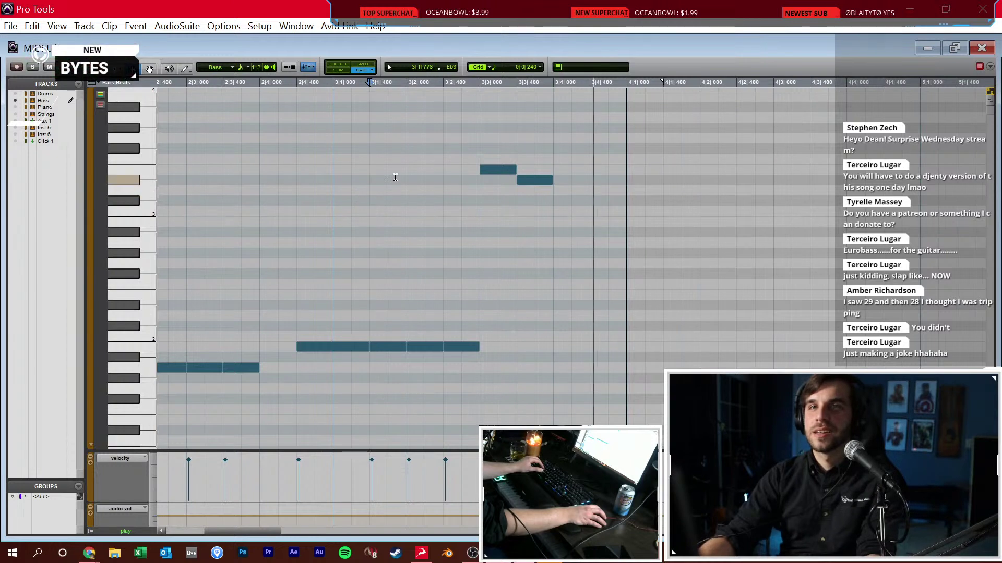
pyautogui.hscroll(2, 570, 335)
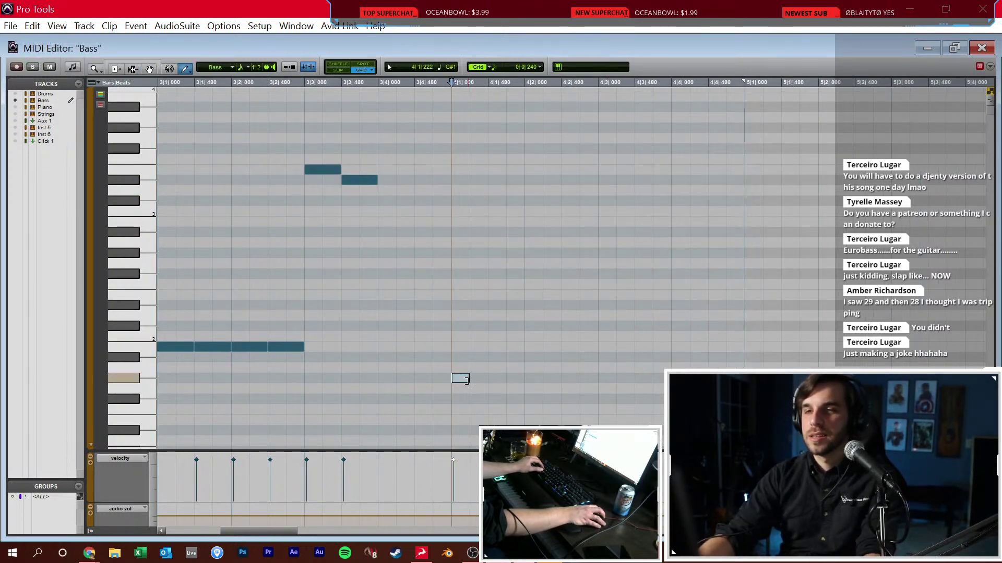
pyautogui.click(498, 376)
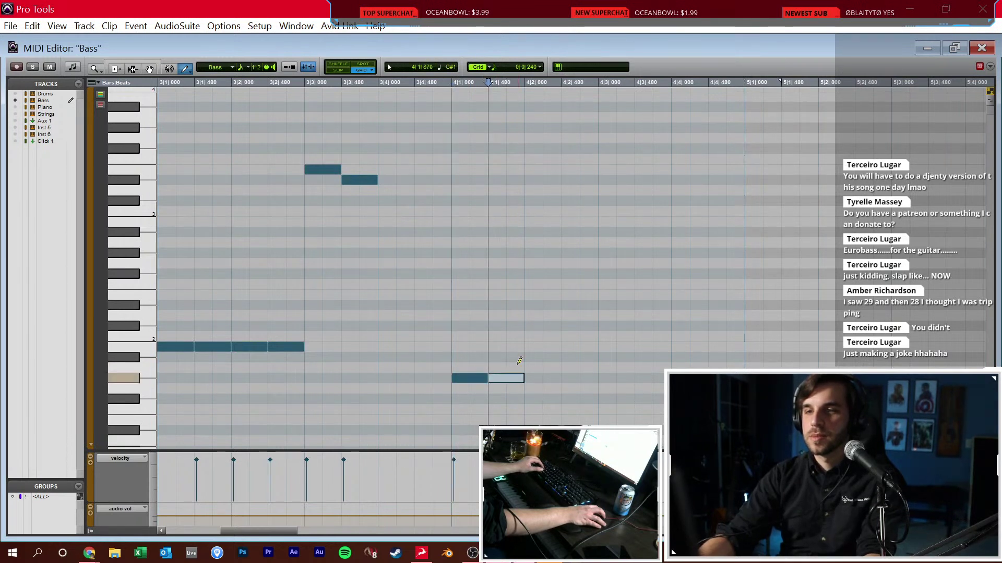
pyautogui.click(533, 69)
pyautogui.click(556, 117)
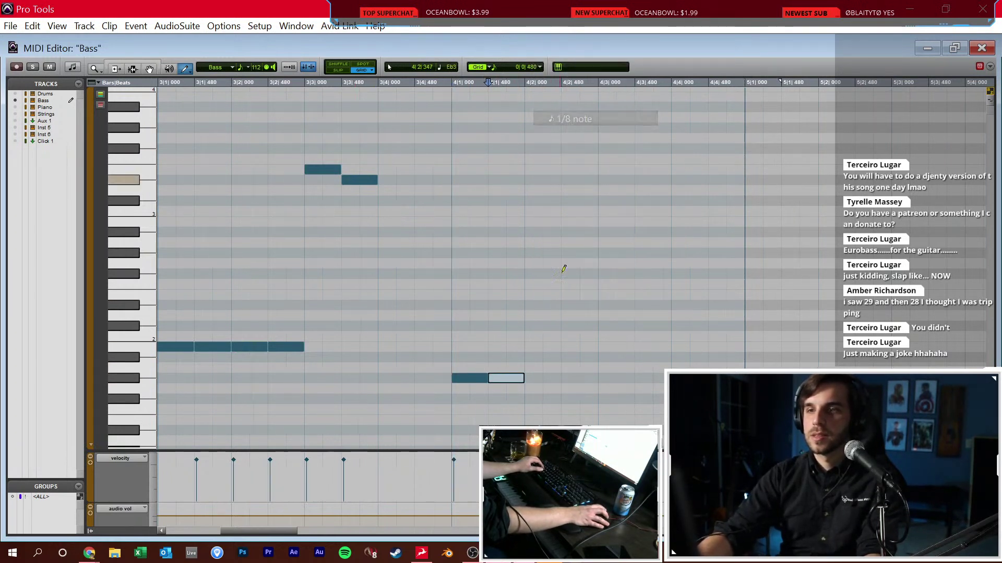
pyautogui.click(576, 375)
# Pencil in eighth notes on B2, C#3 and G#1 from beat 3 of bar 4
pyautogui.click(626, 220)
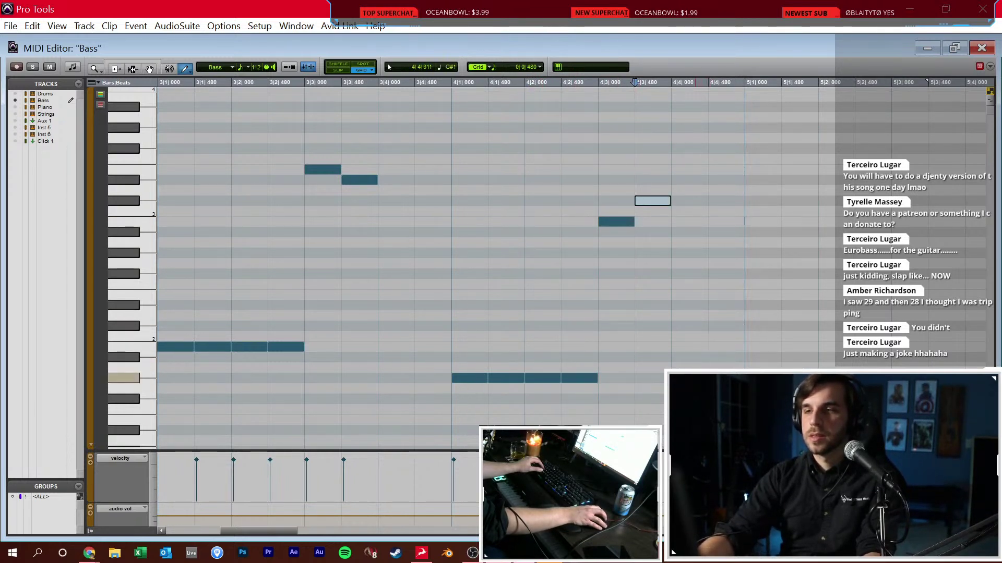
pyautogui.click(647, 201)
pyautogui.hscroll(2, 717, 336)
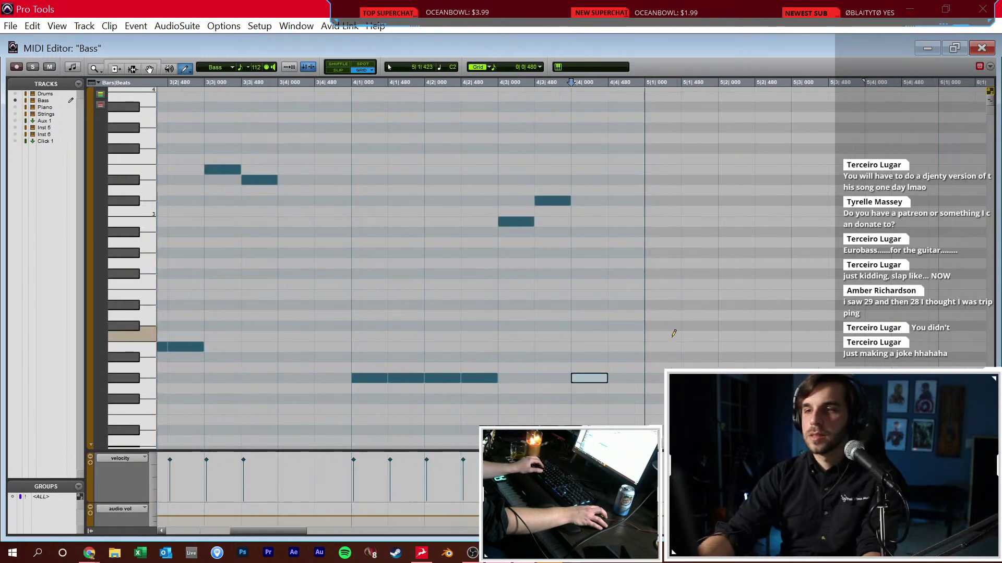
pyautogui.click(600, 378)
# Pencil in C#2 from 4|4|480 into bar 5: one quarter note followed by three eighth notes
pyautogui.moveTo(650, 321); pyautogui.dragTo(664, 327)
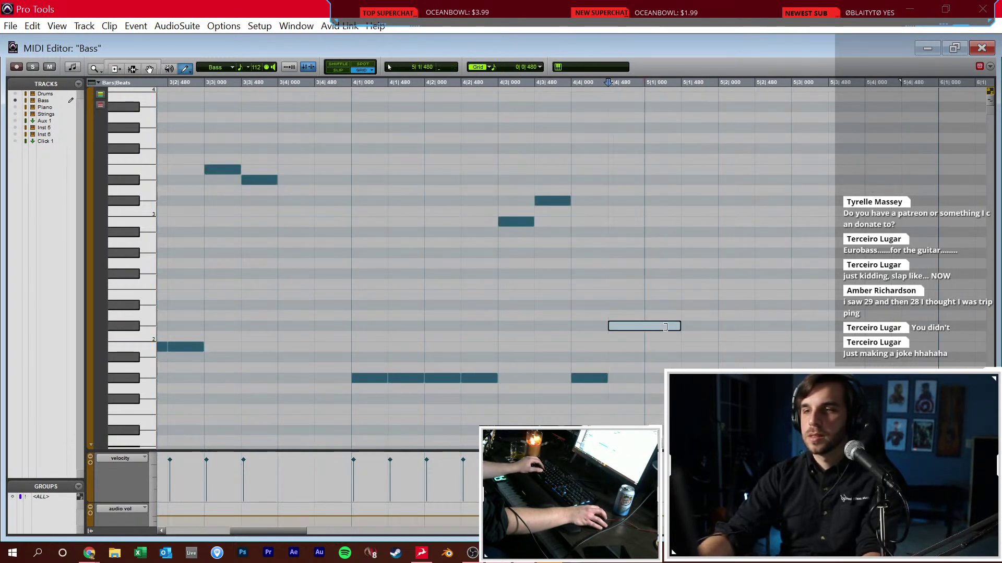
pyautogui.click(689, 325)
pyautogui.click(758, 324)
pyautogui.hscroll(3, 731, 318)
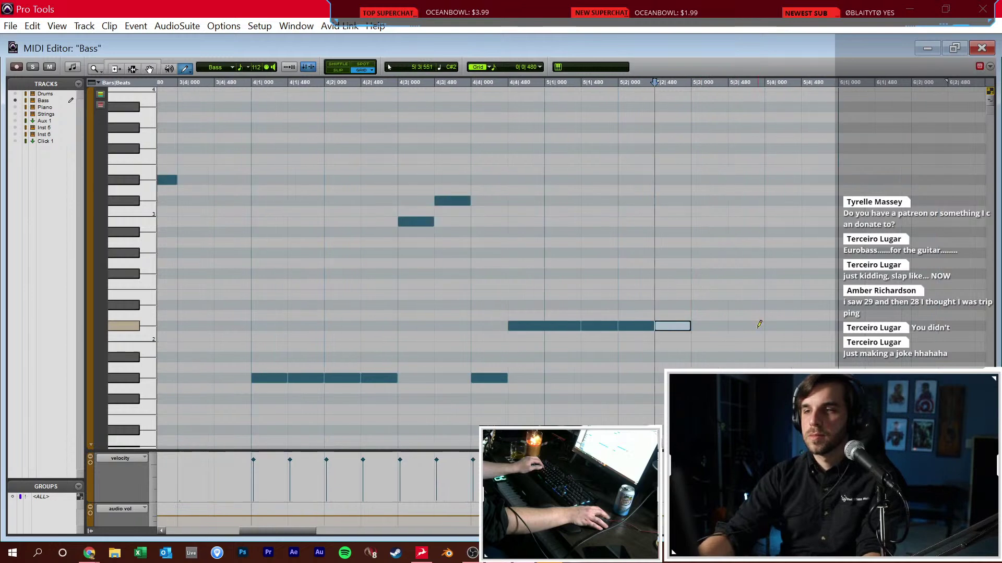
# Finish bar 5 with descending eighth notes on E2, D#2, C#2 and B1
pyautogui.click(634, 295)
pyautogui.click(671, 306)
pyautogui.click(705, 326)
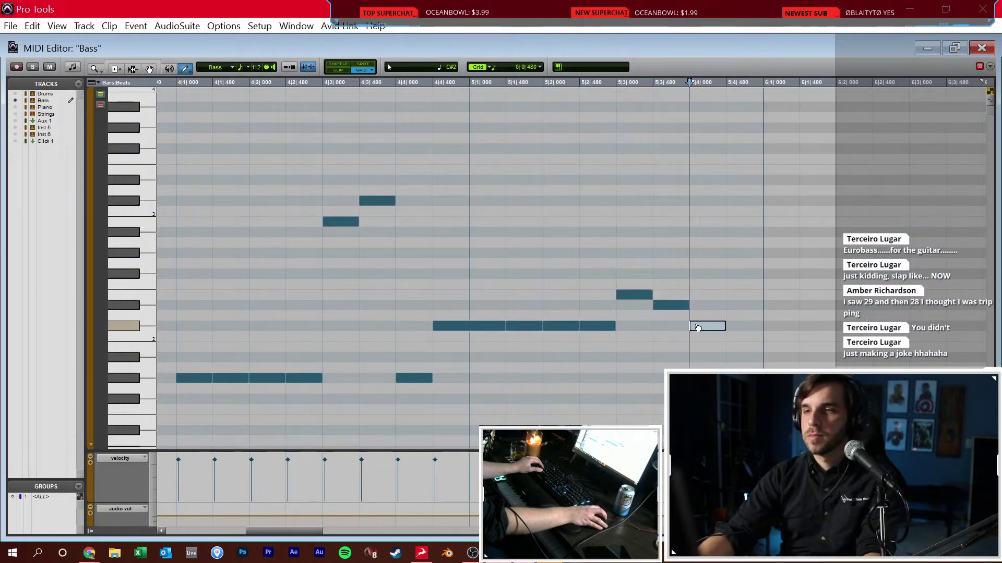
pyautogui.click(740, 347)
pyautogui.press('r')
pyautogui.press('r')
pyautogui.press('F7')
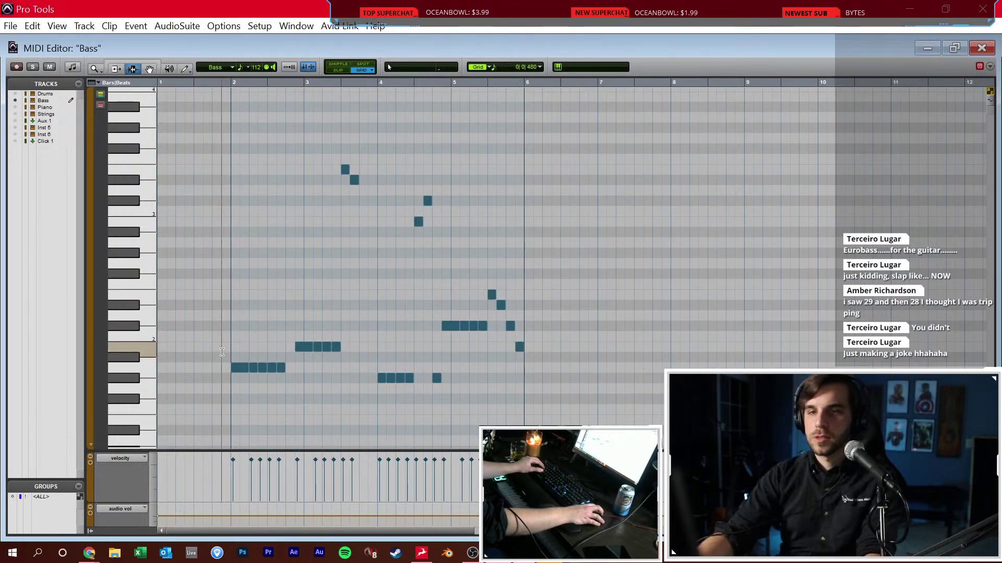
# Lower the Rg1 fader to -2.2 dB in the Mix window and insert Neutron Equalizer on that track
pyautogui.hotkey('ctrl', '=')
pyautogui.hotkey('ctrl', '=')
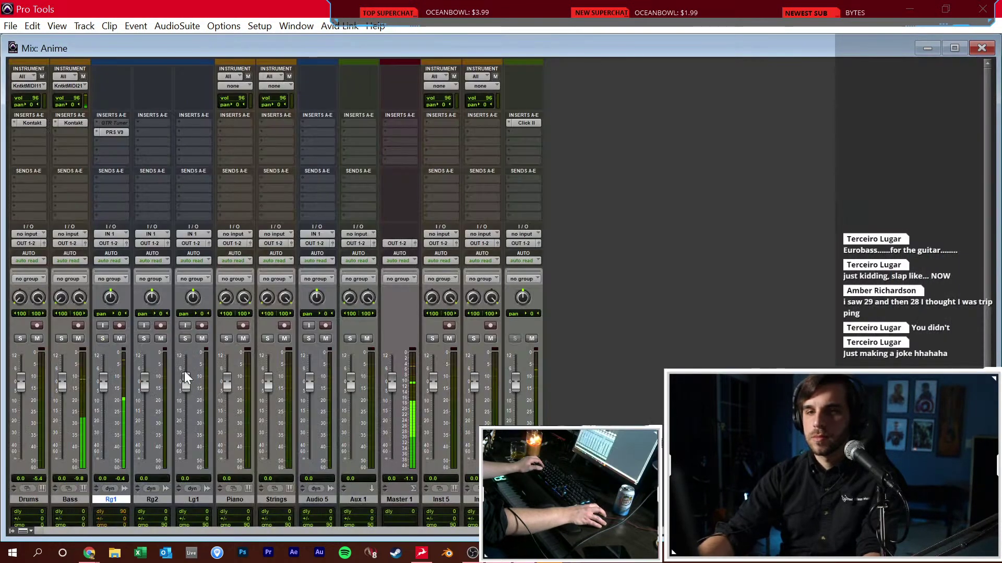
pyautogui.click(111, 142)
pyautogui.click(152, 184)
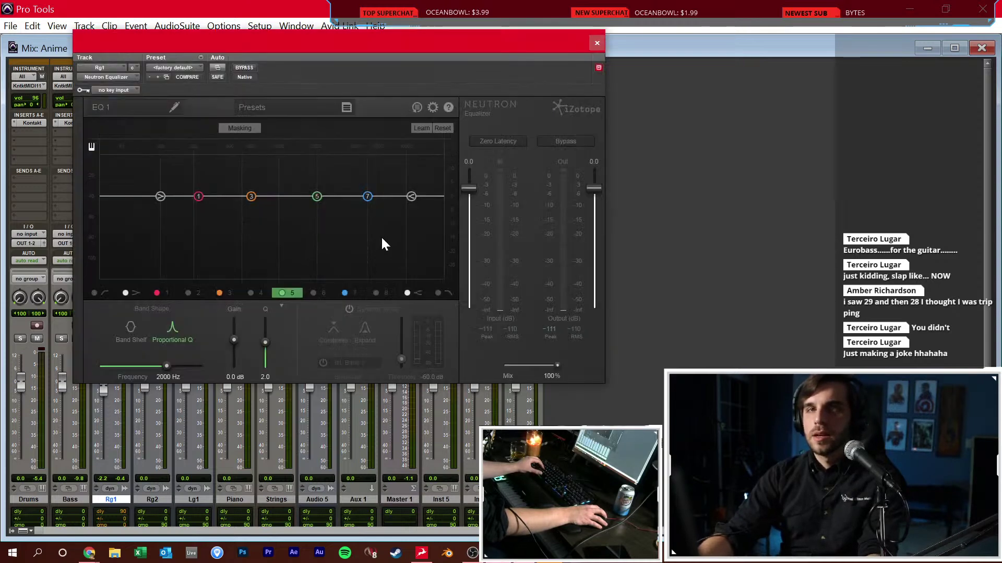
# Enable a high-pass filter at about 240 Hz in Rg1's equalizer and close the plug-in
pyautogui.click(94, 293)
pyautogui.moveTo(117, 202); pyautogui.dragTo(201, 194)
pyautogui.click(597, 43)
# Compare Rg1's equalizer bypassed and active, set its high-pass filter to about 291 Hz, and close the plug-in
pyautogui.hotkey('ctrl', '=')
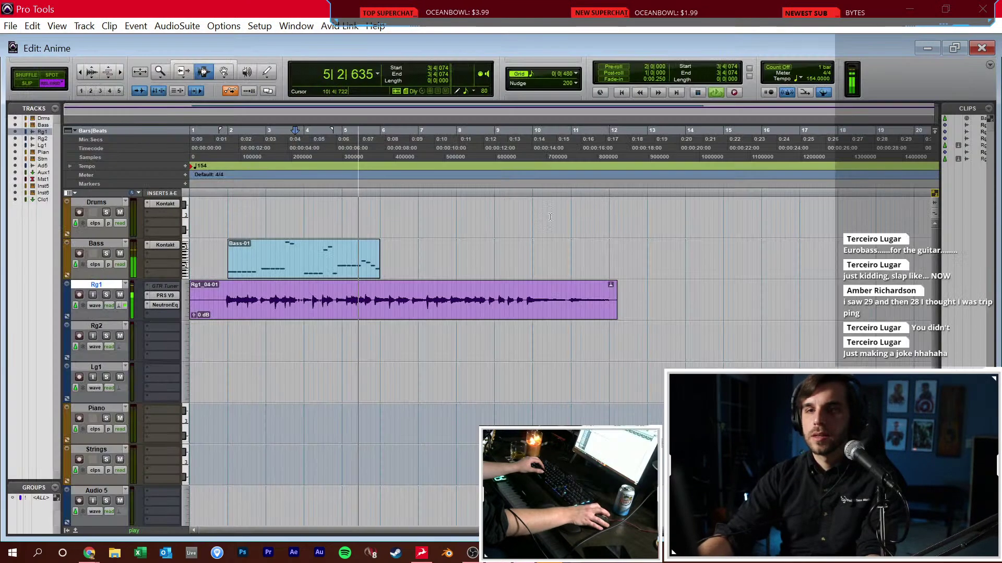
pyautogui.hotkey('ctrl', '=')
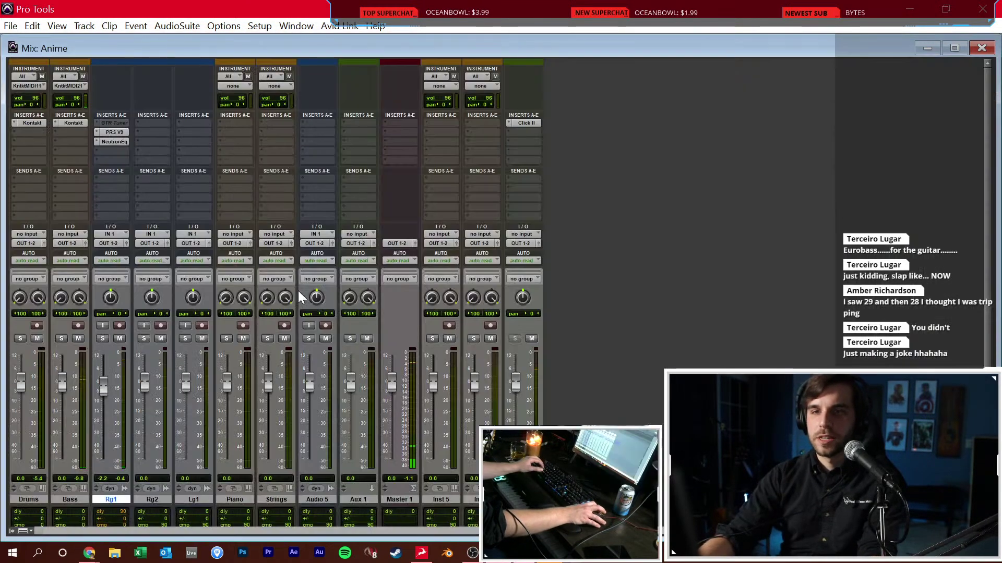
pyautogui.click(121, 141)
pyautogui.moveTo(204, 201)
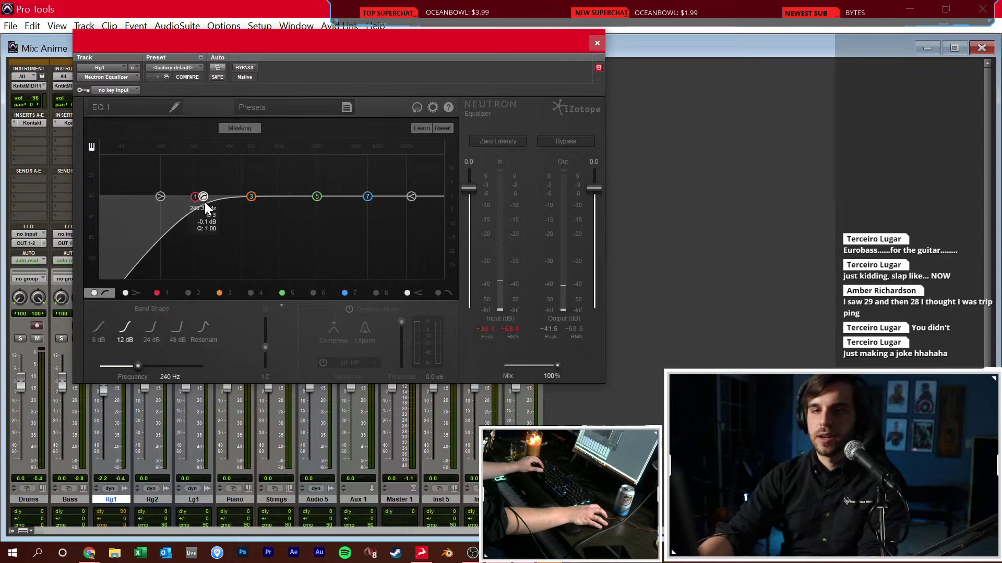
pyautogui.click(251, 68)
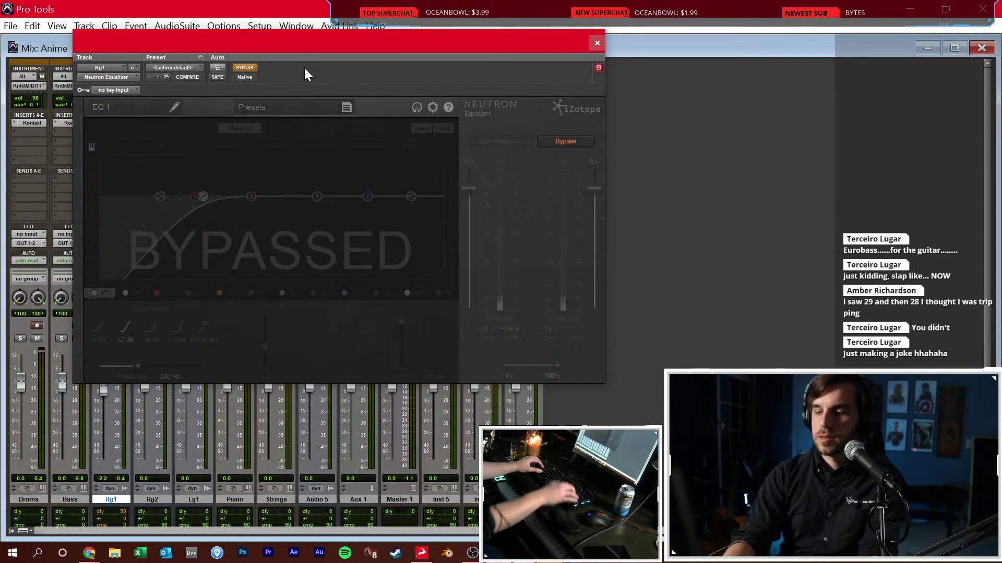
pyautogui.click(243, 68)
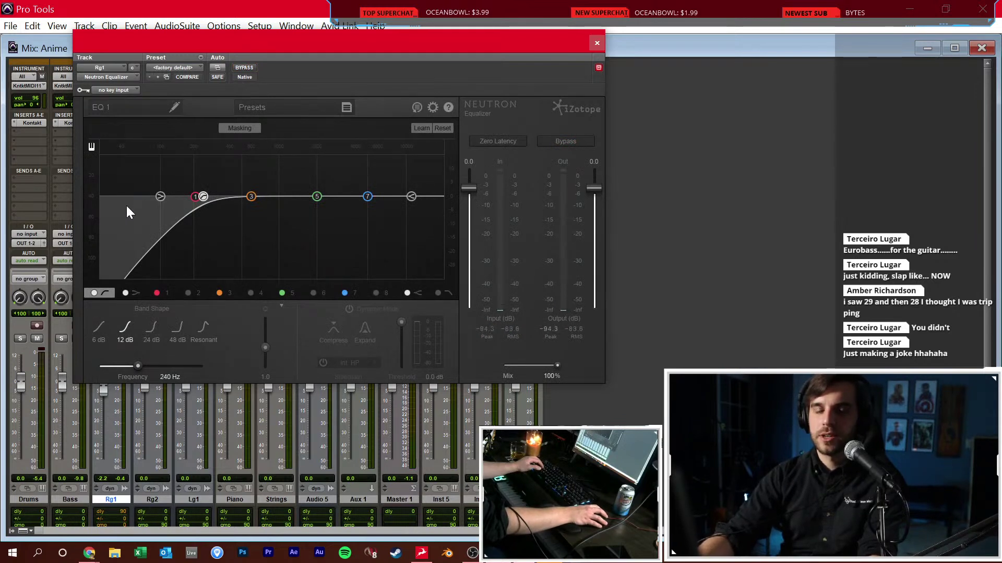
pyautogui.moveTo(204, 197); pyautogui.dragTo(214, 198)
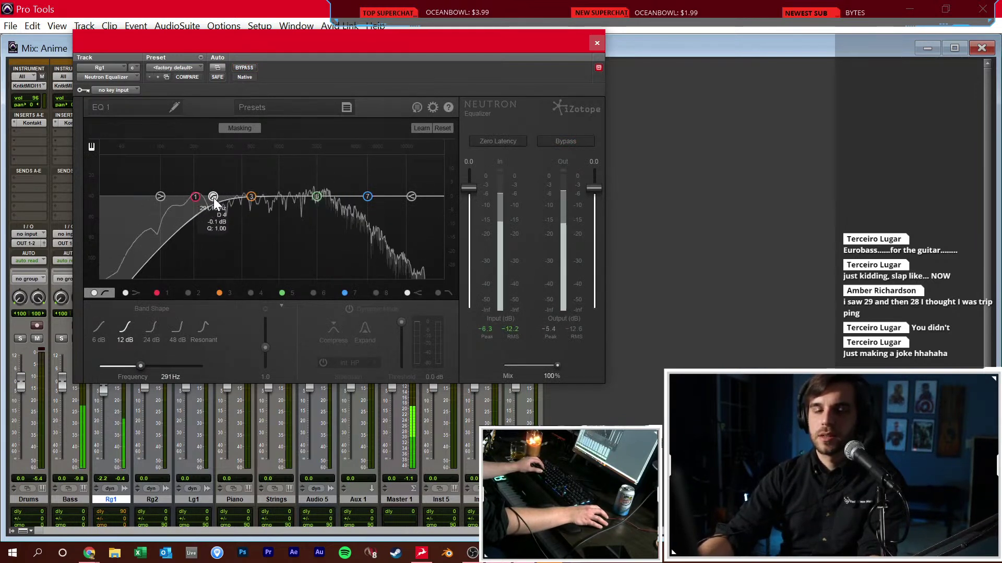
pyautogui.click(596, 44)
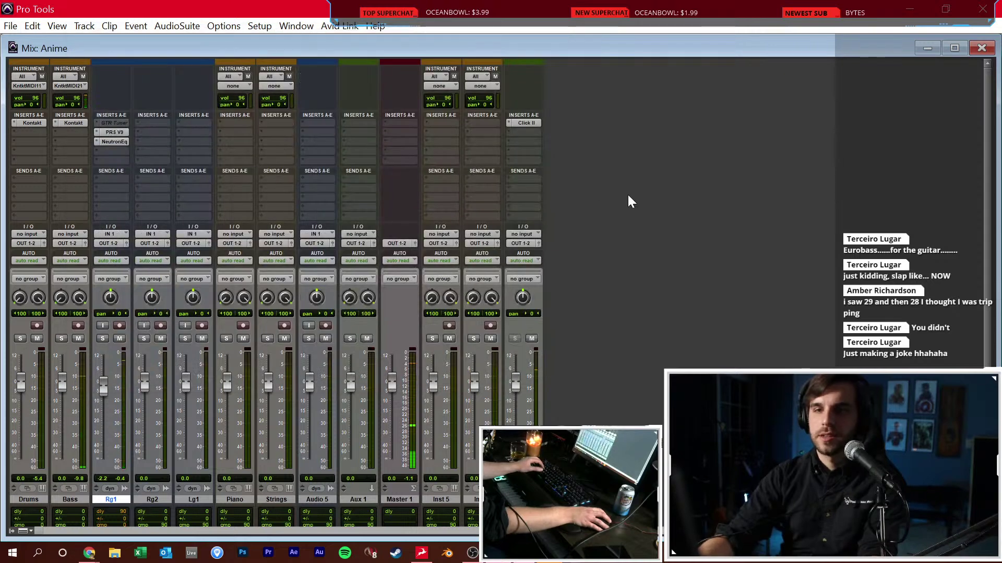
# Pan Rg1 slightly to the left and play back the arrangement in the Edit window
pyautogui.moveTo(117, 295); pyautogui.dragTo(114, 300)
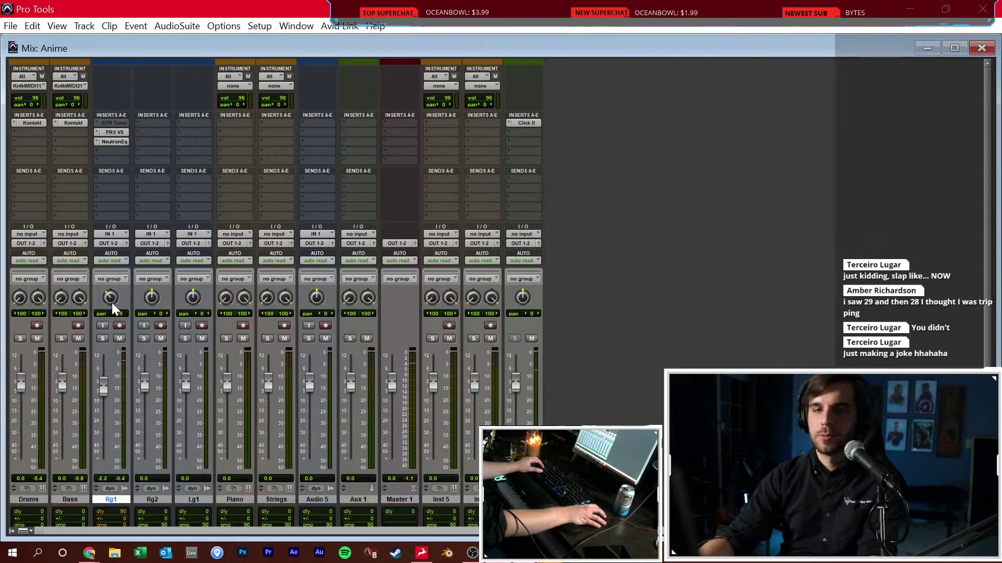
pyautogui.hotkey('ctrl', '=')
pyautogui.click(346, 292)
pyautogui.press('space')
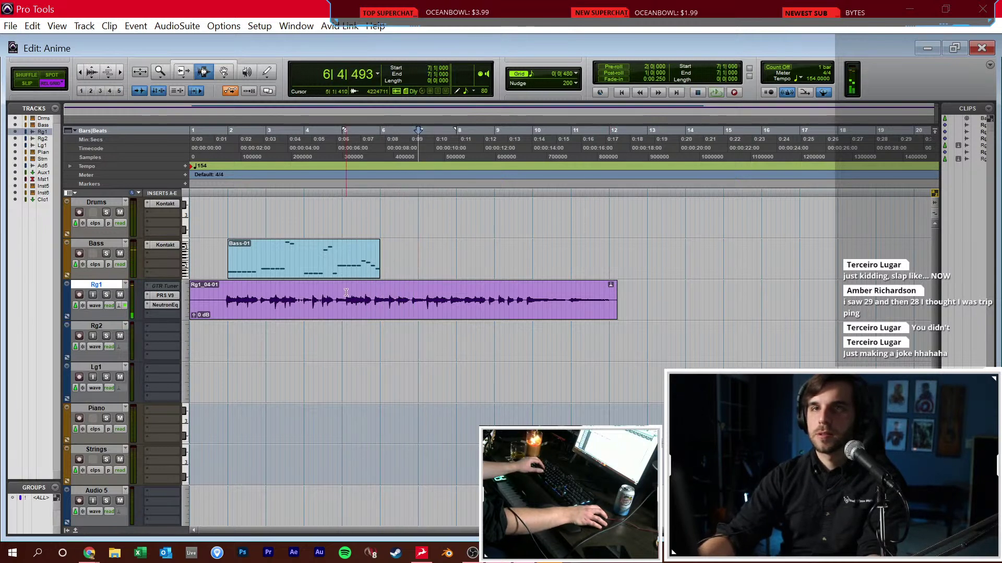
# Duplicate the Bass clip so that the copy fills bars 6 to 9
pyautogui.doubleClick(319, 269)
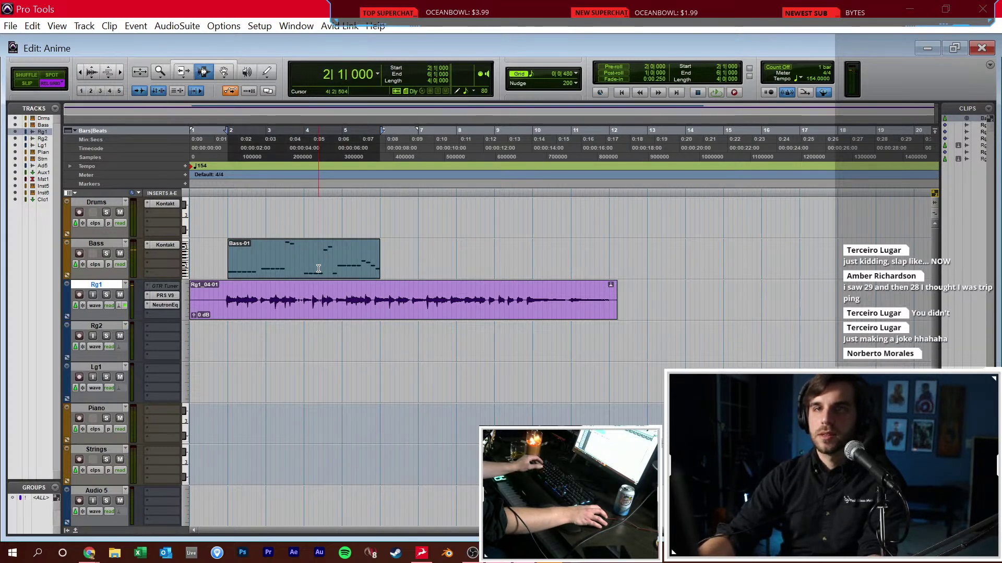
pyautogui.hotkey('ctrl', 'd')
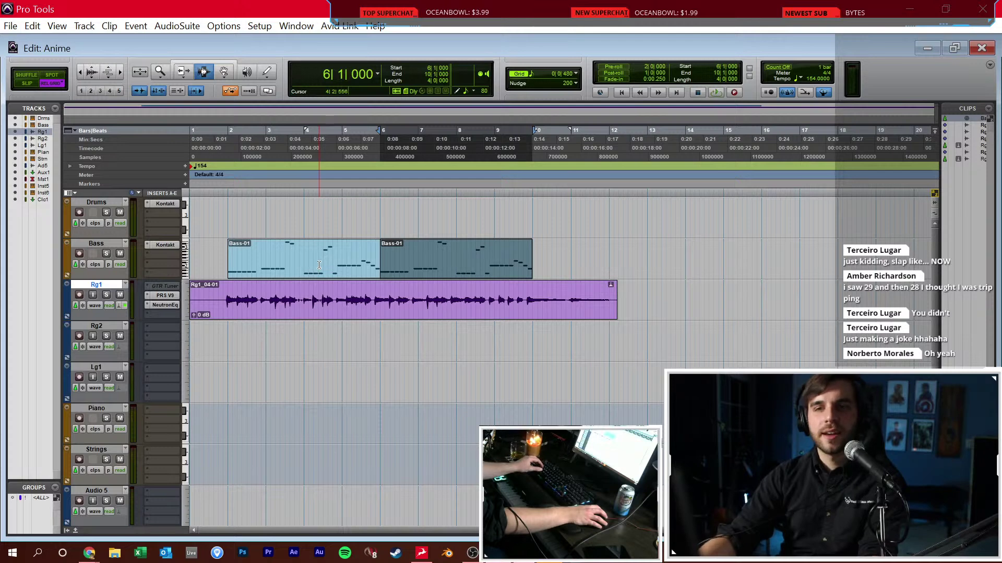
pyautogui.moveTo(318, 265); pyautogui.dragTo(316, 268)
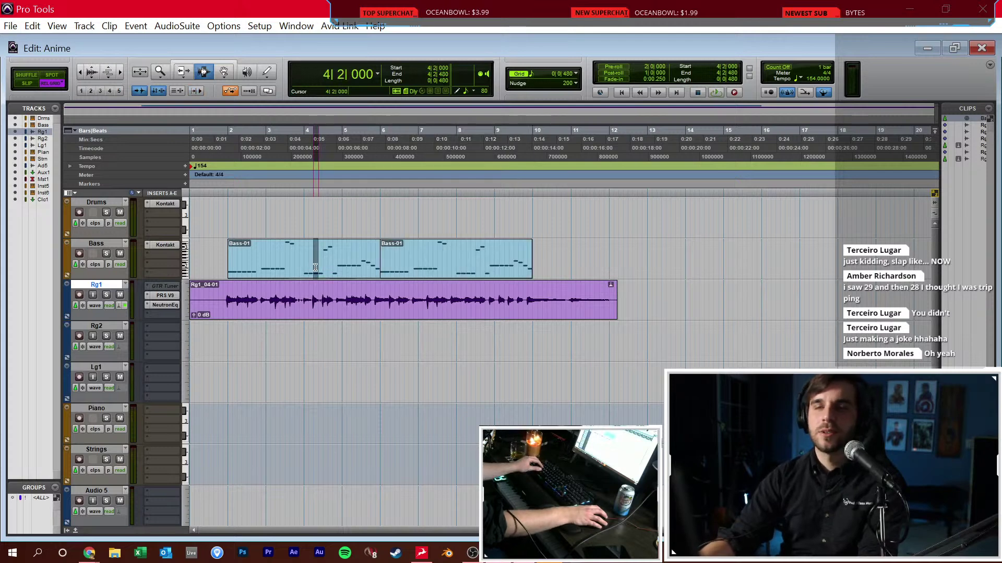
# Play back the Bass and Rg1 parts and open the duplicated Bass clip in the MIDI Editor
pyautogui.click(346, 248)
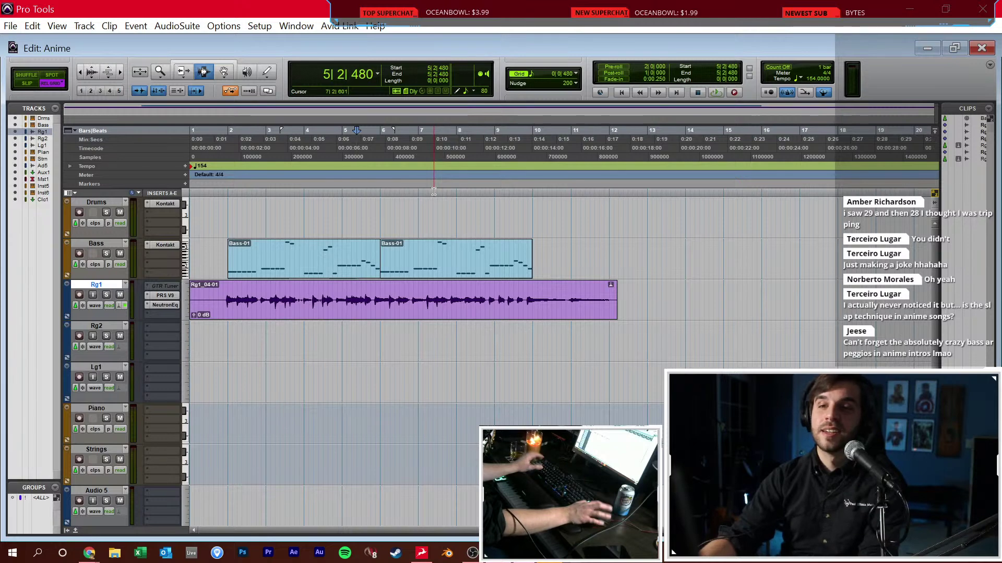
pyautogui.press('space')
pyautogui.click(385, 269)
pyautogui.doubleClick(389, 272)
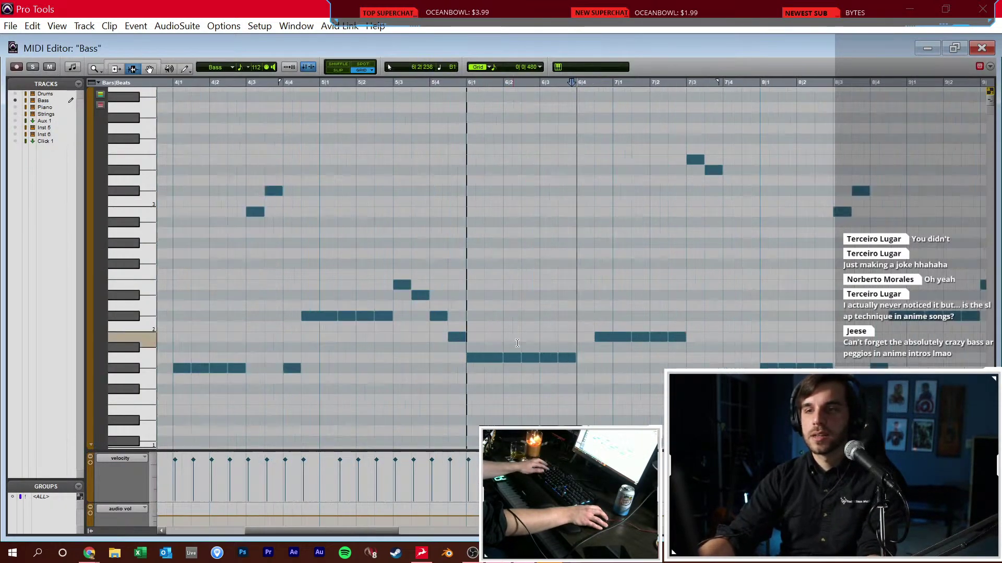
# Replace bar 5's last two bass notes with one G#1 on beat 4, and start bar 6's first A1 an eighth note earlier
pyautogui.click(462, 338)
pyautogui.moveTo(437, 323); pyautogui.dragTo(457, 359)
pyautogui.press('F6')
pyautogui.click(468, 359)
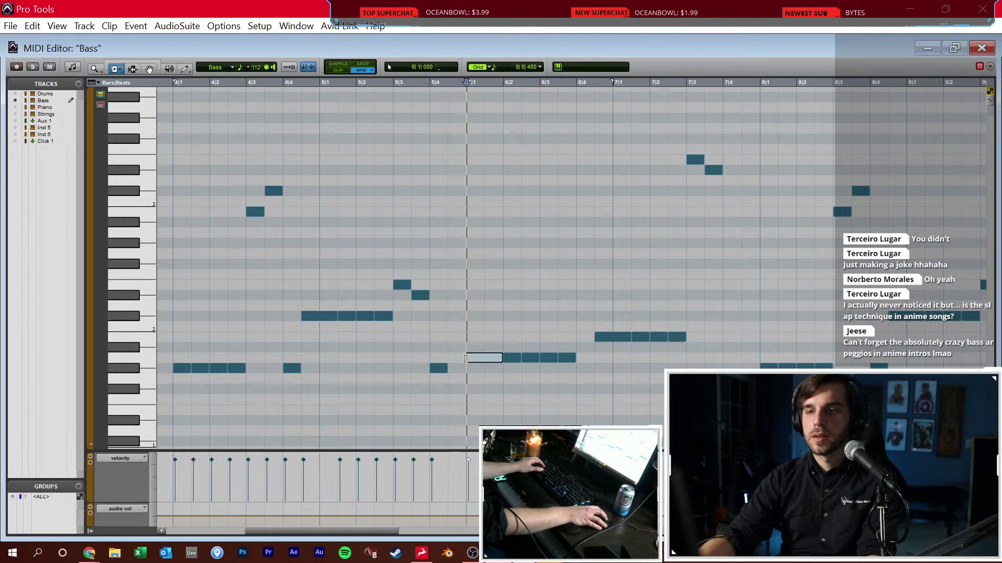
pyautogui.press('F7')
pyautogui.click(474, 358)
pyautogui.press('space')
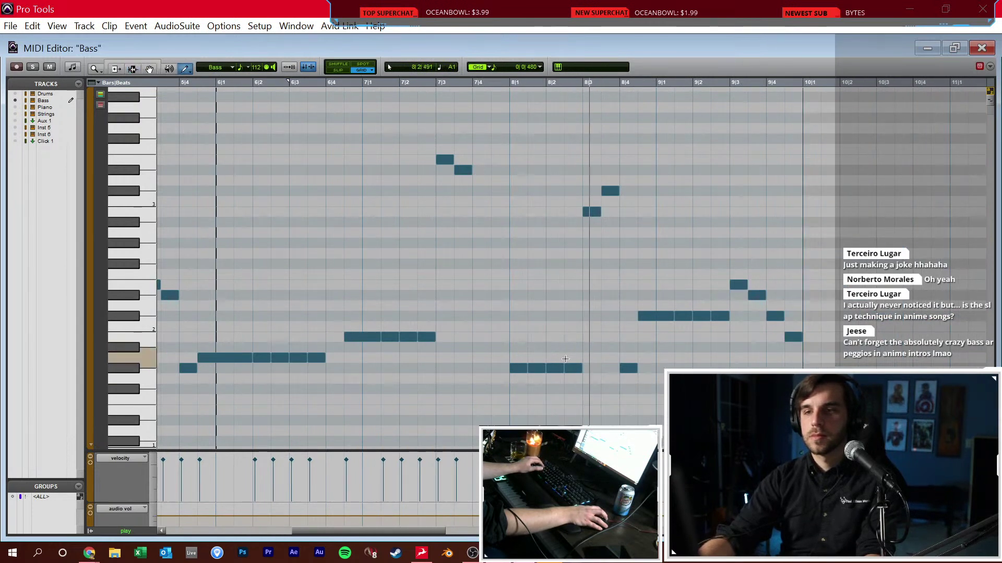
# Start bar 8's first G#1 an eighth earlier, lower the repeated notes around bar 7 by three semitones, and play back from bar 6
pyautogui.press('F8')
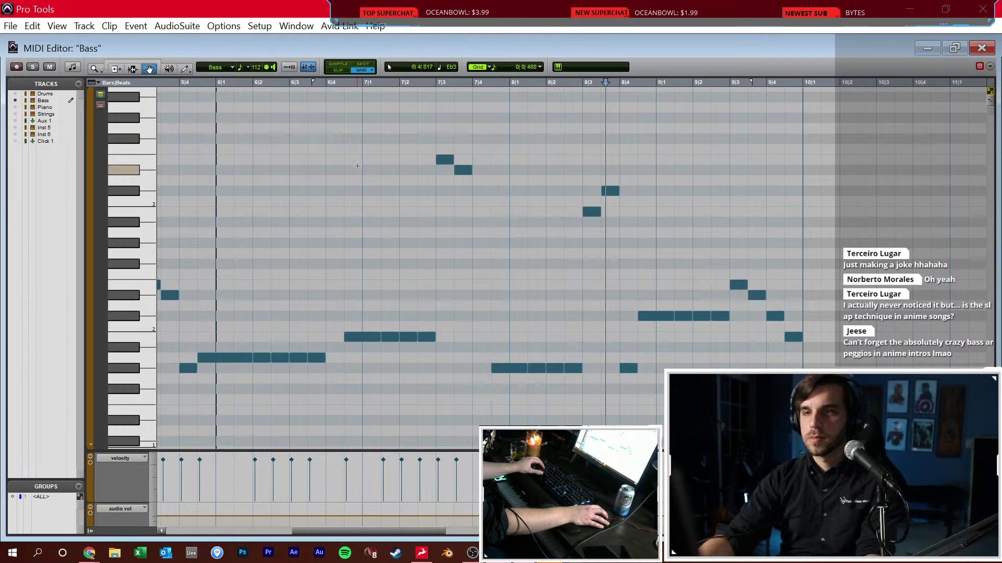
pyautogui.moveTo(356, 286); pyautogui.dragTo(441, 360)
pyautogui.press('Down')
pyautogui.press('Down')
pyautogui.press('Down')
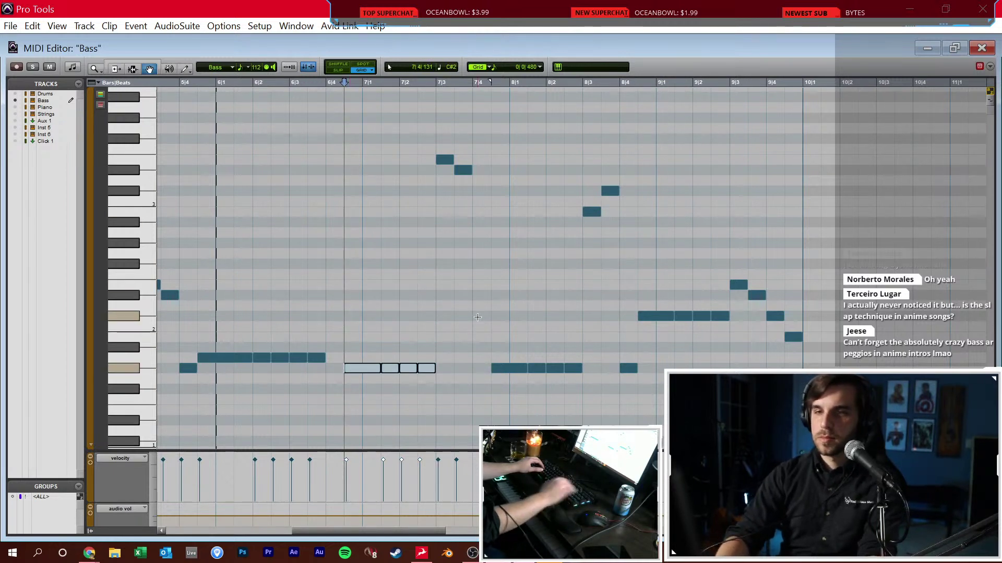
pyautogui.press('F7')
pyautogui.click(216, 331)
pyautogui.press('space')
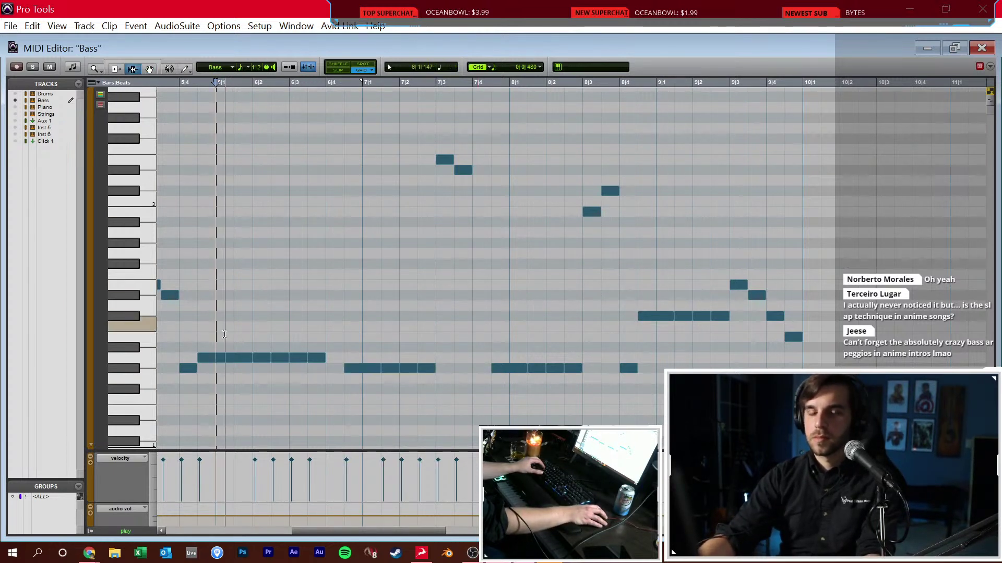
pyautogui.click(339, 335)
pyautogui.click(382, 334)
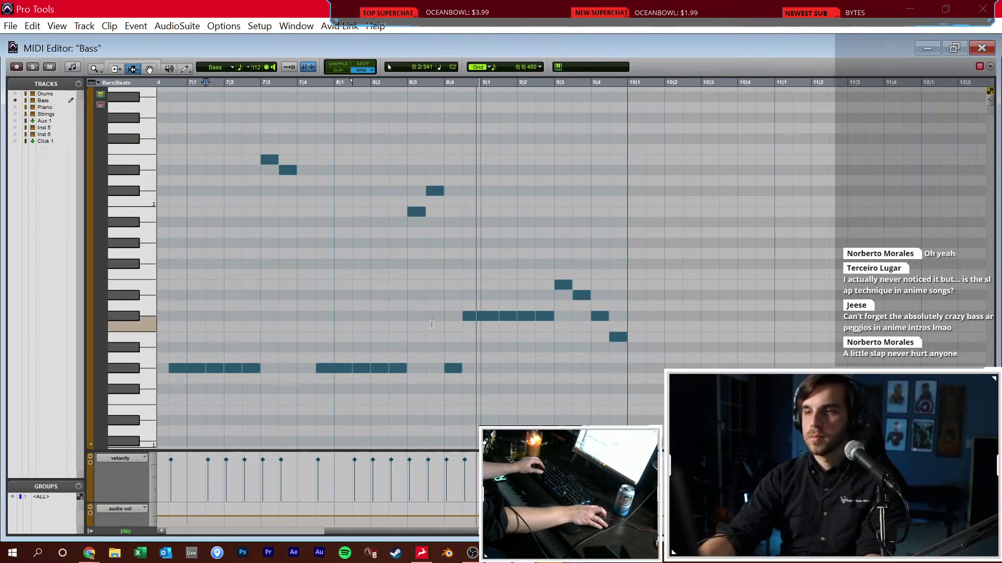
# Delete the bass notes that fill the rest of bar 9 and shorten the remaining C#2 to an eighth note
pyautogui.moveTo(545, 334); pyautogui.dragTo(408, 324)
pyautogui.press('Delete')
pyautogui.press('Delete')
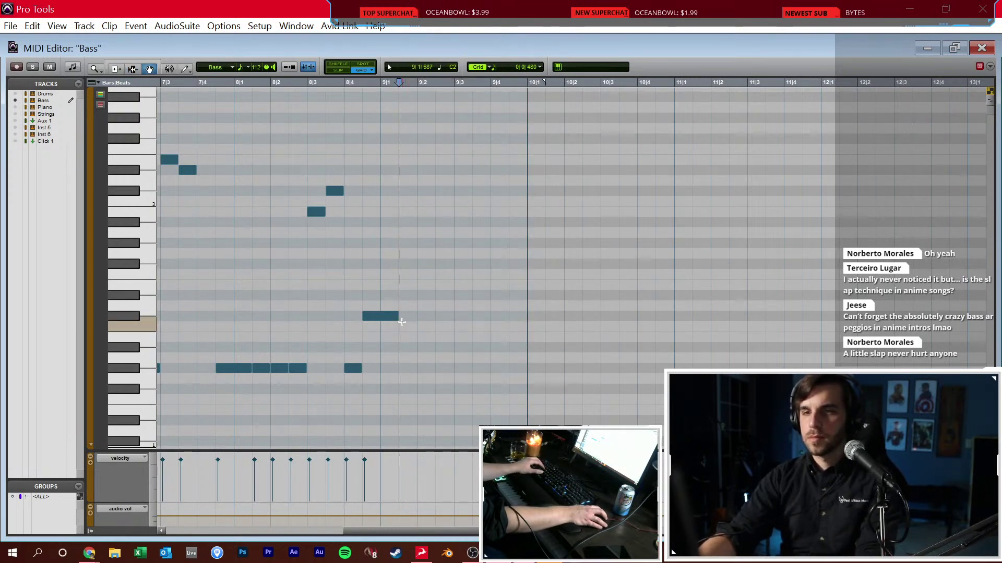
pyautogui.click(381, 316)
# Draw Eb2, E2 and G#1 eighth notes in bar 9, a long A1 through bar 10 and a G#1 across bar 11
pyautogui.press('F10')
pyautogui.click(405, 293)
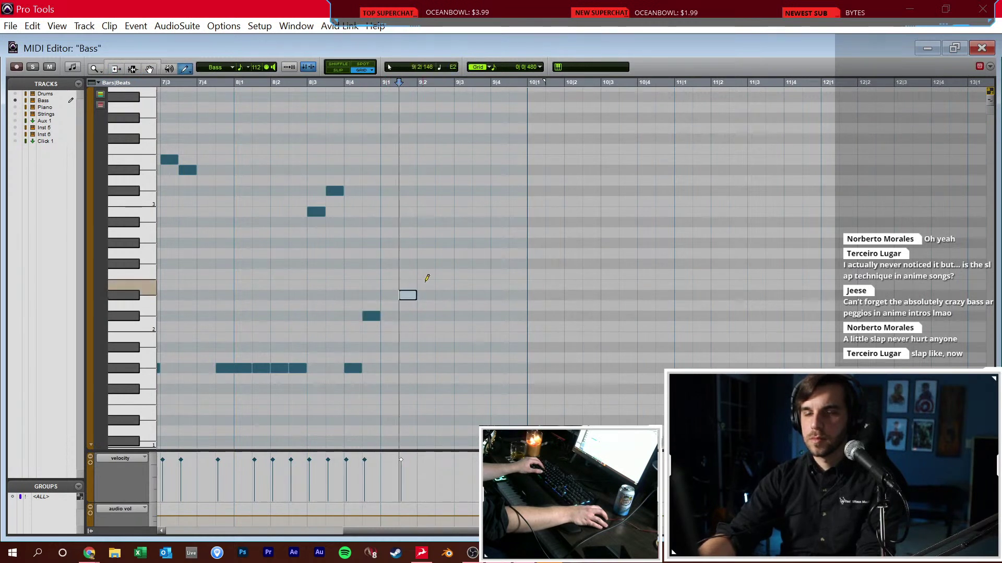
pyautogui.click(444, 284)
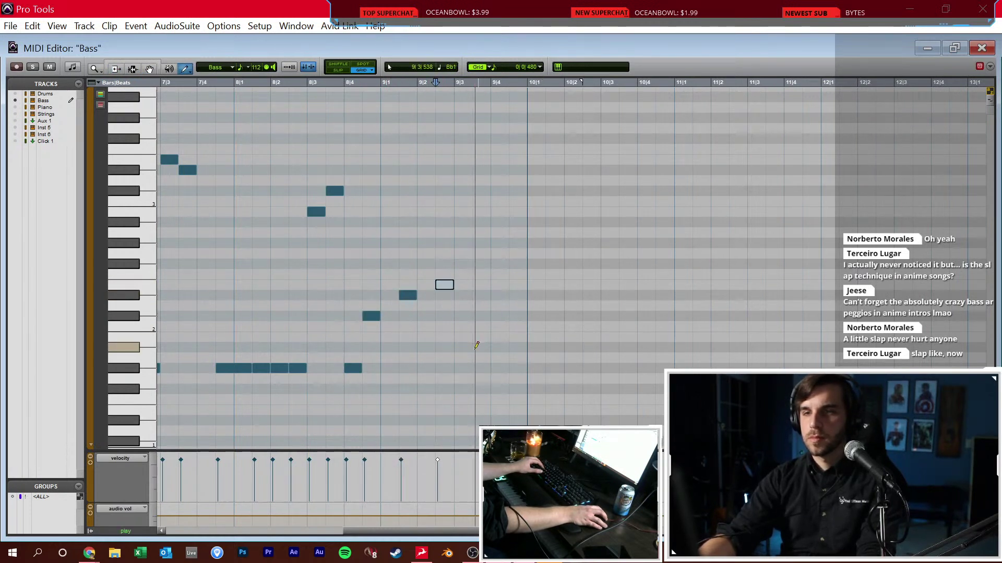
pyautogui.click(481, 368)
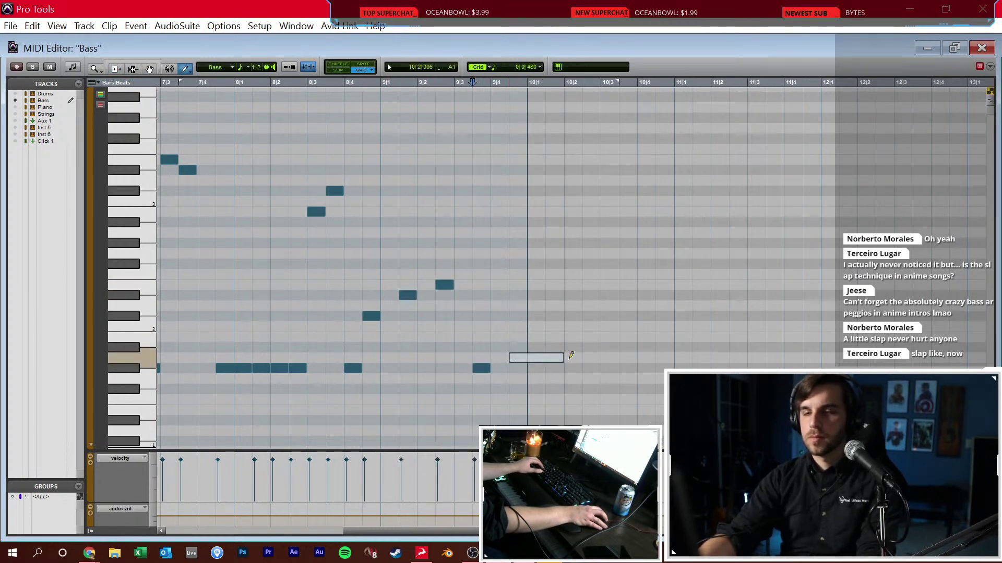
pyautogui.moveTo(673, 355); pyautogui.dragTo(673, 356)
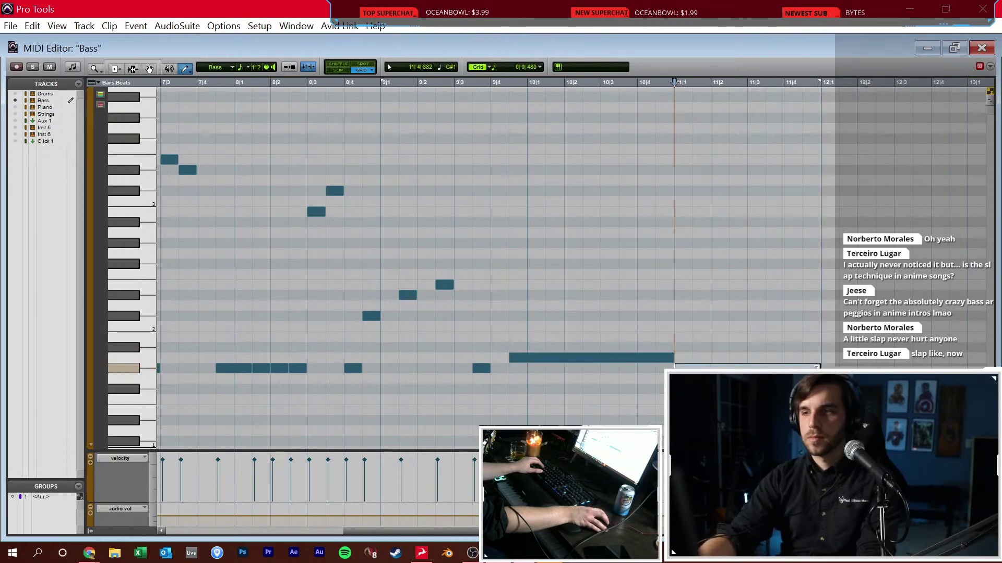
pyautogui.hotkey('ctrl', '[')
# Return to the Edit window and try the song at a tempo of 165 BPM with playback
pyautogui.hotkey('ctrl', '=')
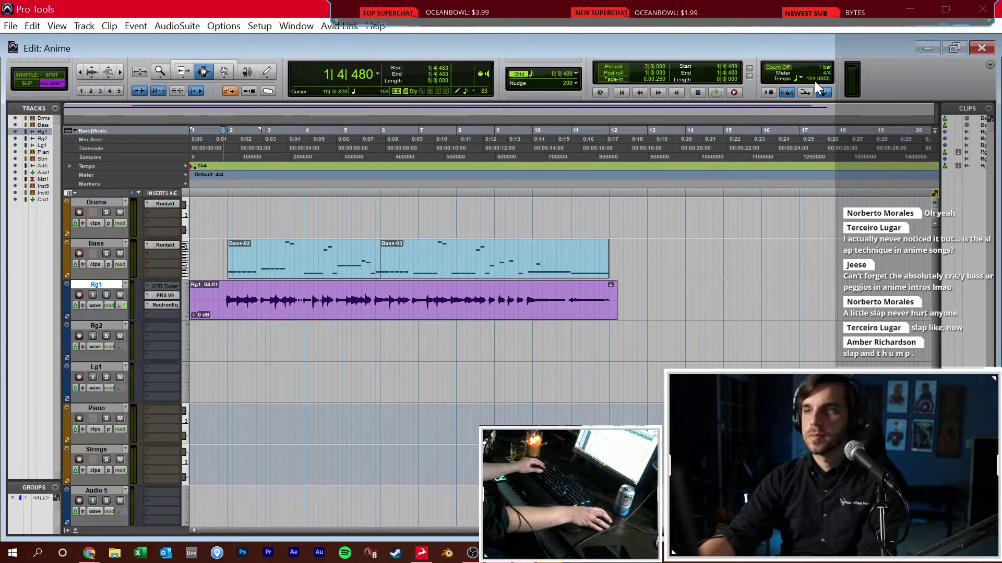
pyautogui.write('165')
pyautogui.press('Return')
pyautogui.press('space')
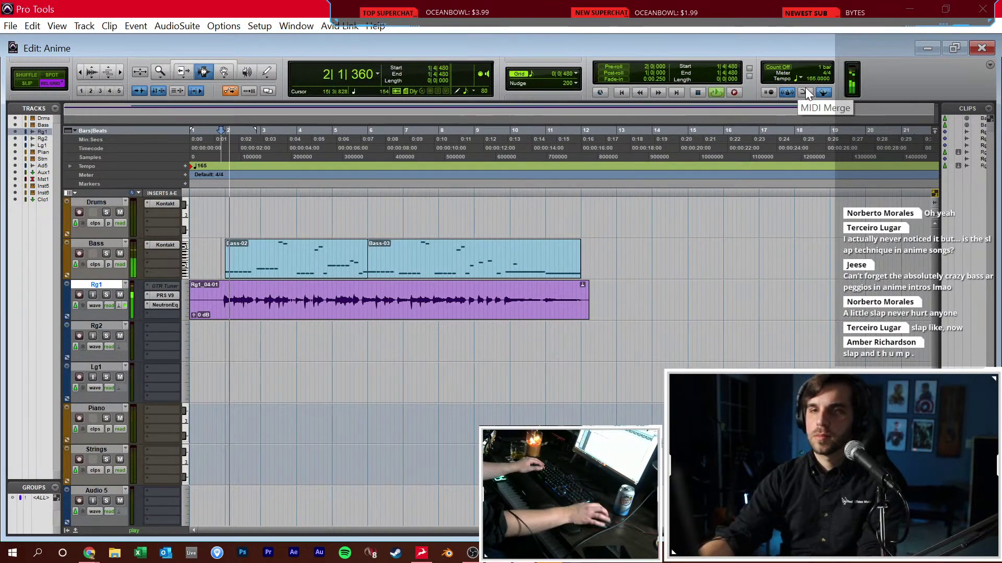
# Set the session tempo to 160 BPM and play back the arrangement
pyautogui.click(812, 77)
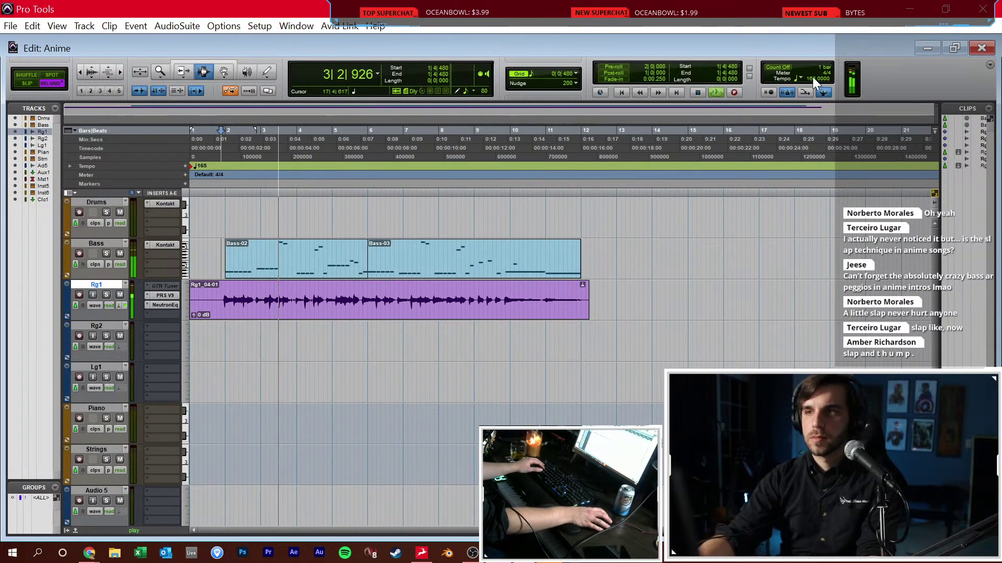
pyautogui.write('560')
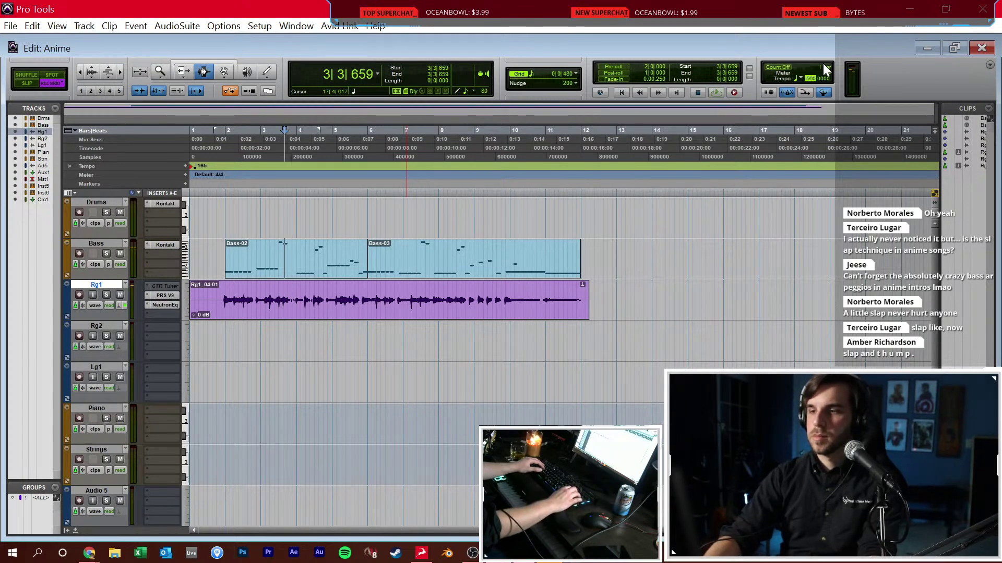
pyautogui.write('16')
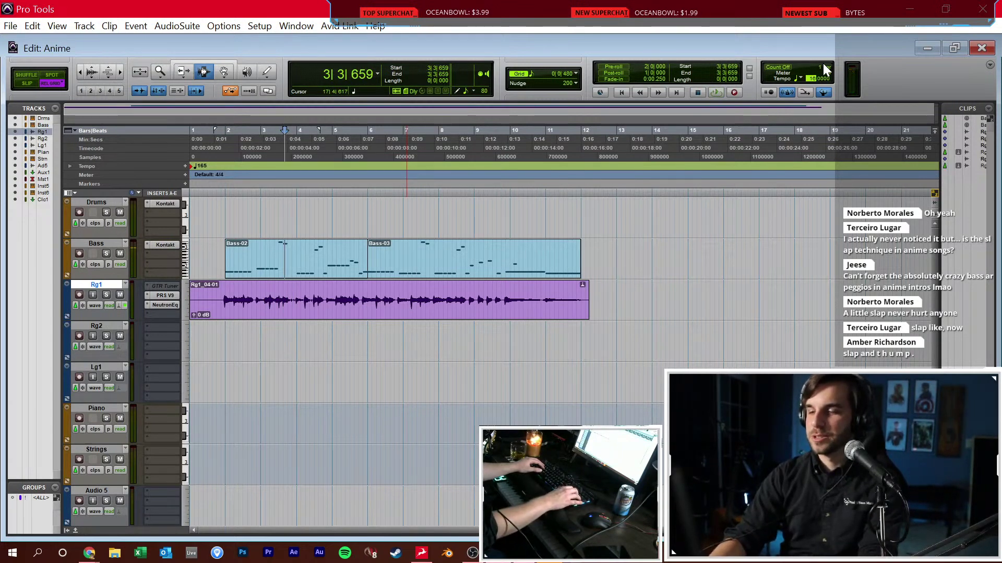
pyautogui.write('0')
pyautogui.press('Return')
pyautogui.press('space')
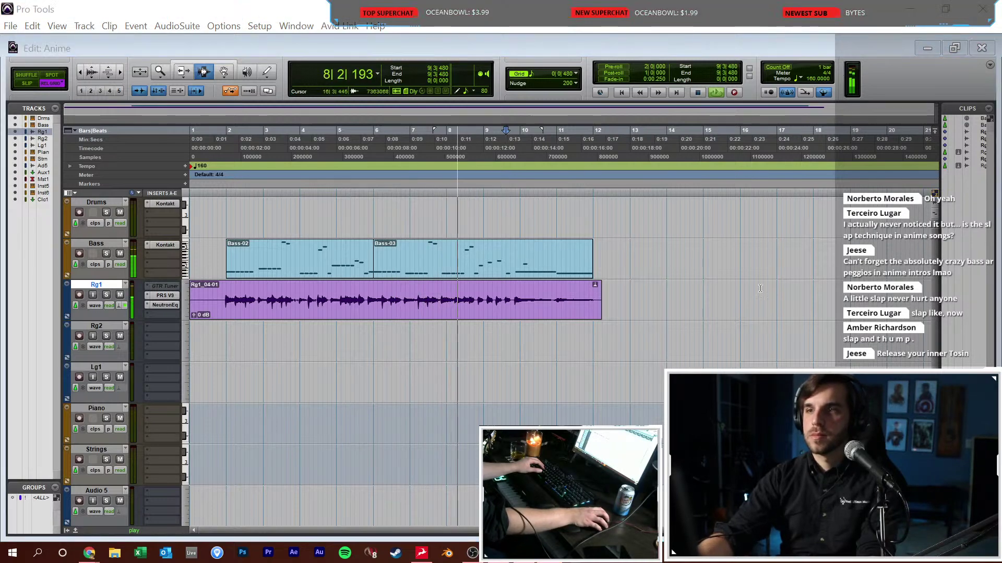
# Review the second Bass clip's closing notes in the MIDI Editor and return to the Edit window
pyautogui.click(578, 259)
pyautogui.click(584, 254)
pyautogui.doubleClick(567, 251)
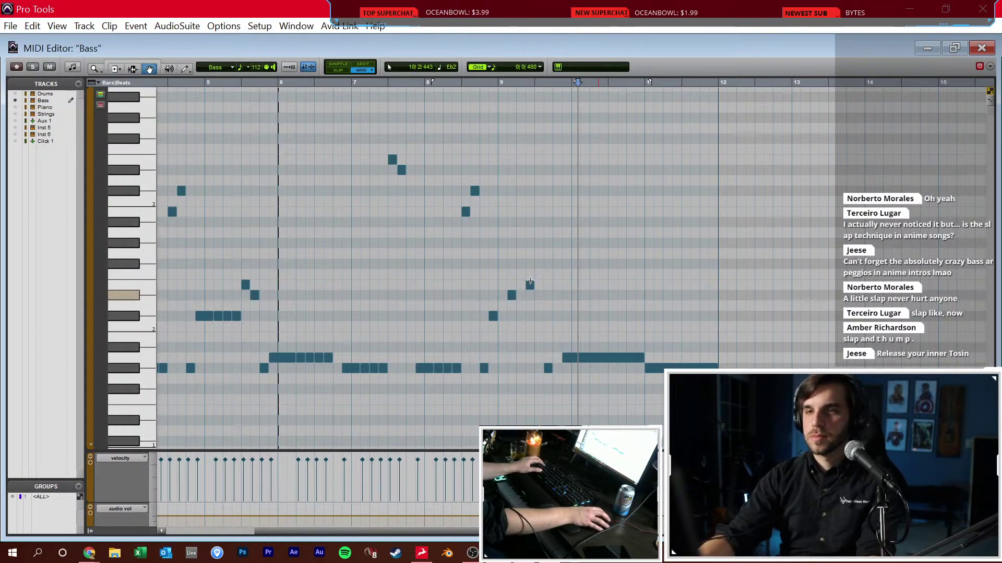
pyautogui.hotkey('ctrl', 'w')
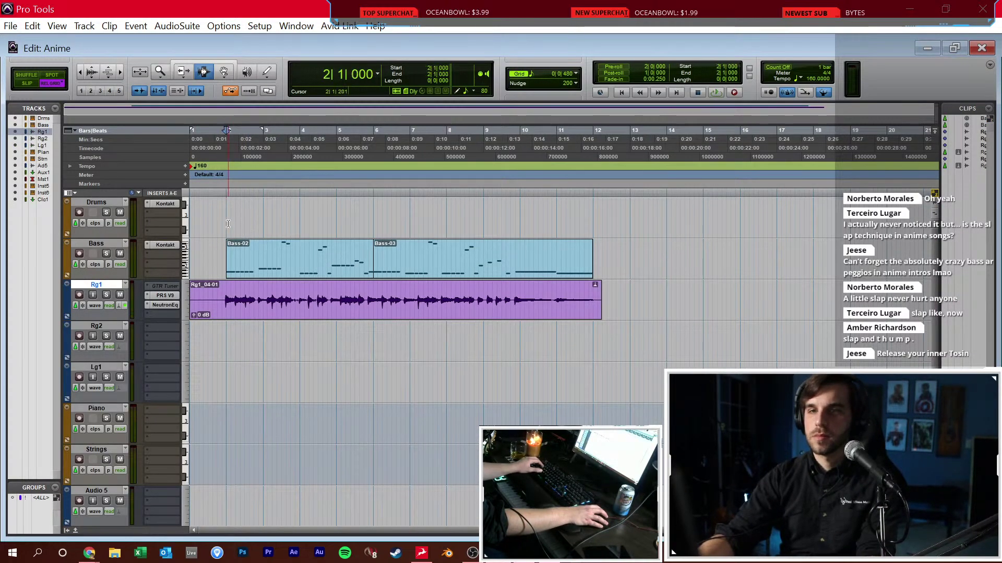
# Open the Drums track in the MIDI Editor at bar 2 and set the grid to sixteenth notes
pyautogui.click(228, 224)
pyautogui.hotkey('ctrl', '=')
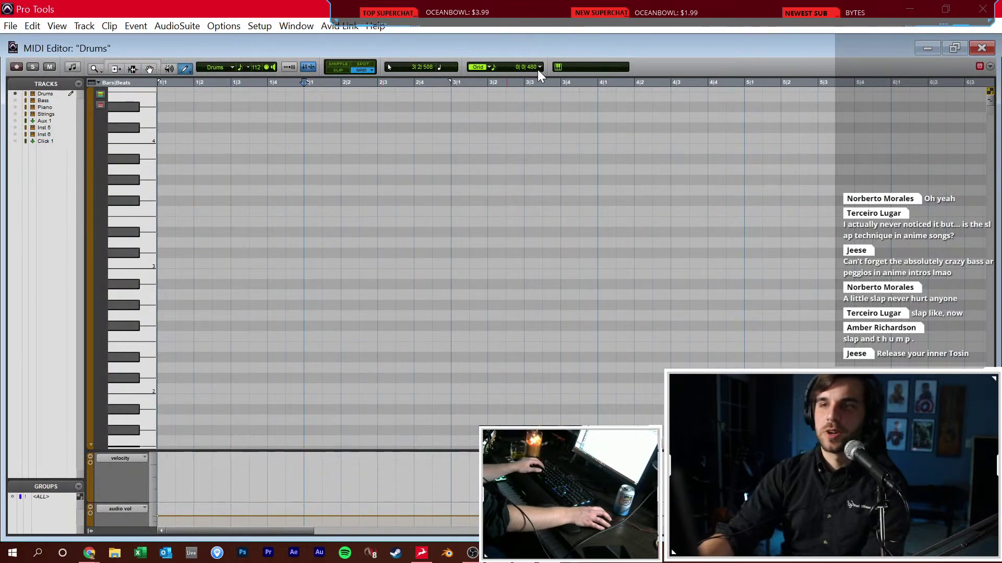
pyautogui.click(540, 66)
pyautogui.click(571, 132)
pyautogui.scroll(-3, 402, 226)
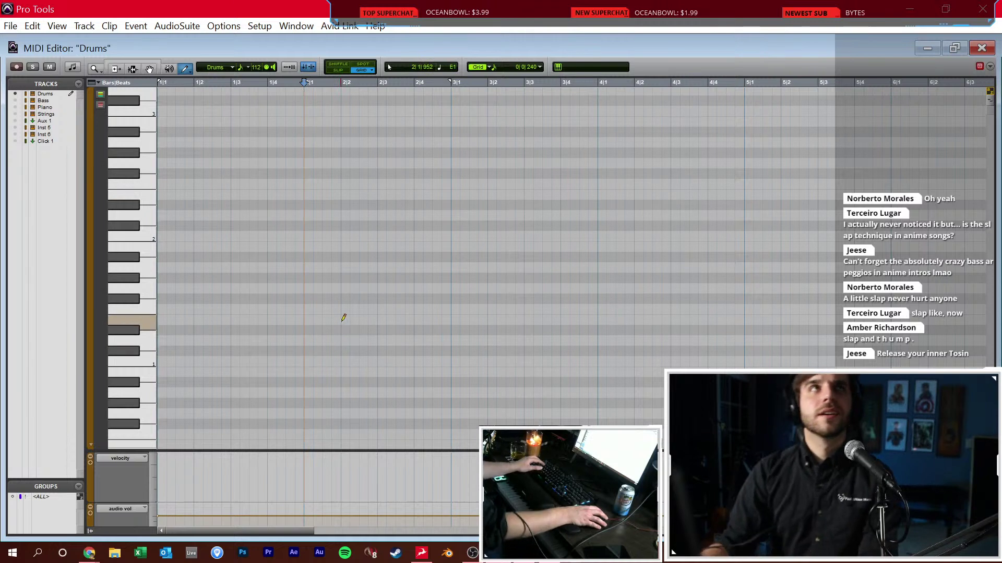
# Place D1 snare notes on beats 2 and 4 of bar 2 and duplicate them into bar 3
pyautogui.click(417, 341)
pyautogui.press('F8')
pyautogui.moveTo(448, 321); pyautogui.dragTo(338, 355)
pyautogui.hotkey('ctrl', 'd')
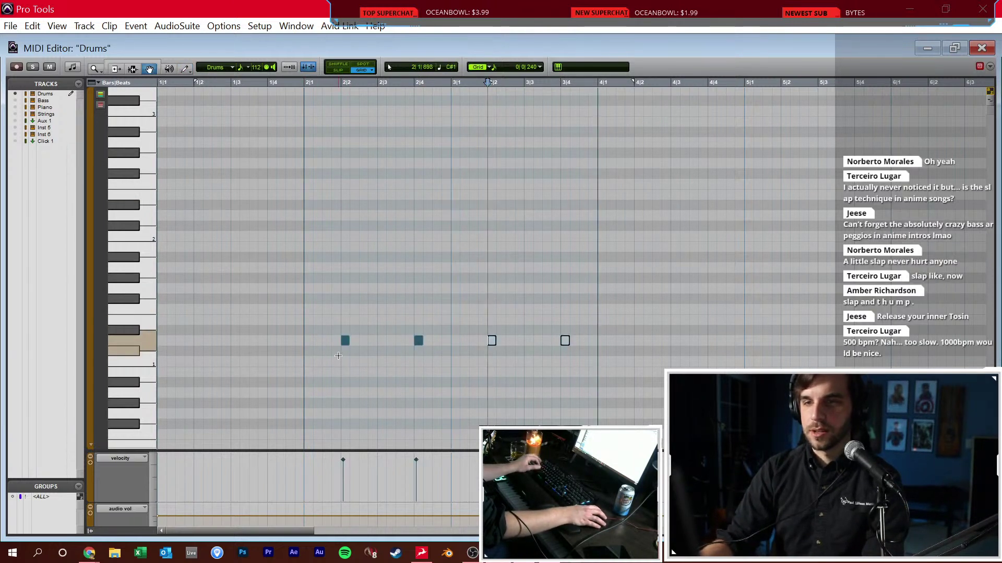
# Add C1 kick notes at 2|1|000, 2|3|000, 2|3|480 and 2|4|480, plus a D1 snare note a sixteenth before beat 3
pyautogui.scroll(-3, 334, 358)
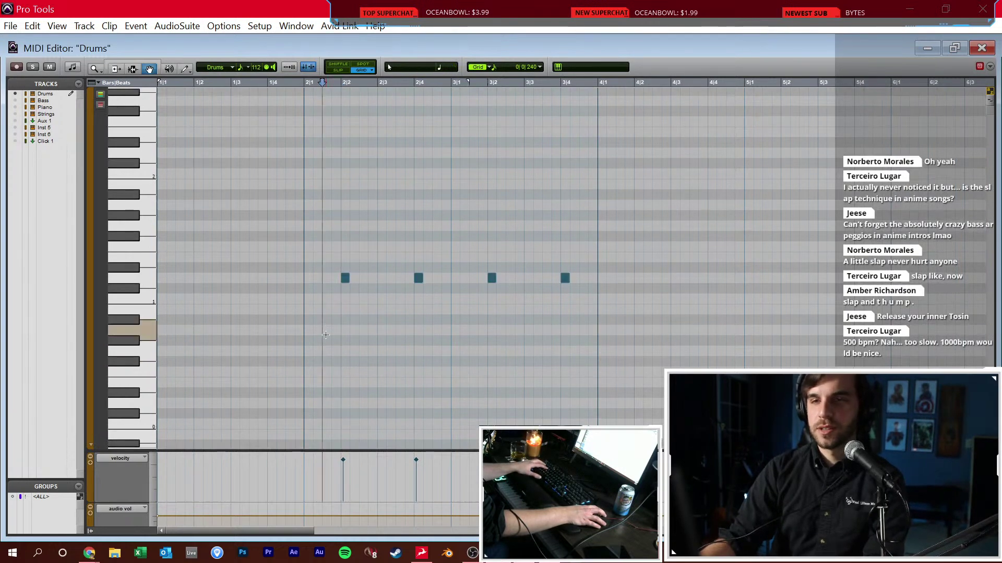
pyautogui.scroll(2, 344, 339)
pyautogui.hscroll(3, 366, 318)
pyautogui.scroll(-1, 359, 316)
pyautogui.press('F10')
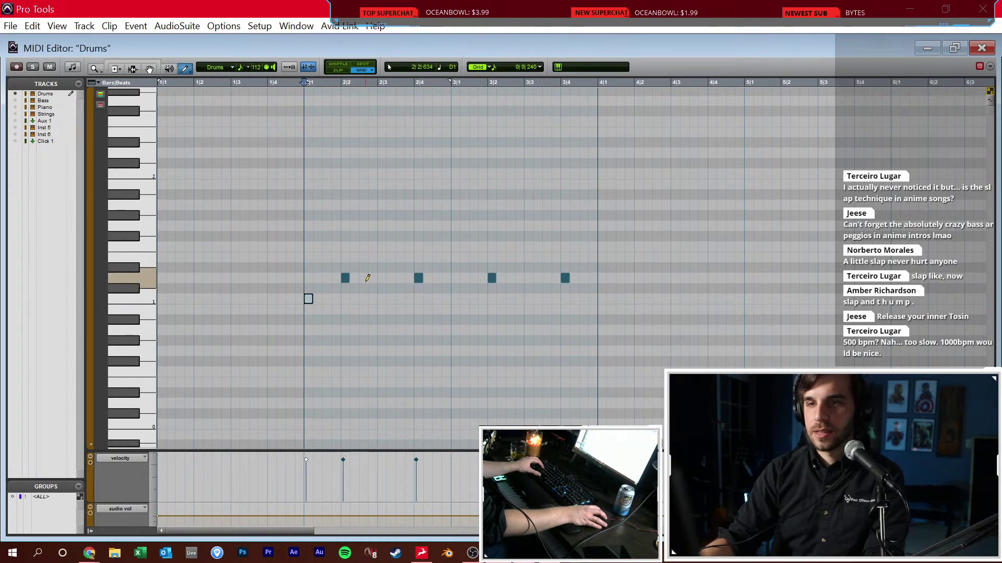
pyautogui.hotkey('ctrl', ']')
pyautogui.hscroll(3, 402, 282)
pyautogui.click(389, 279)
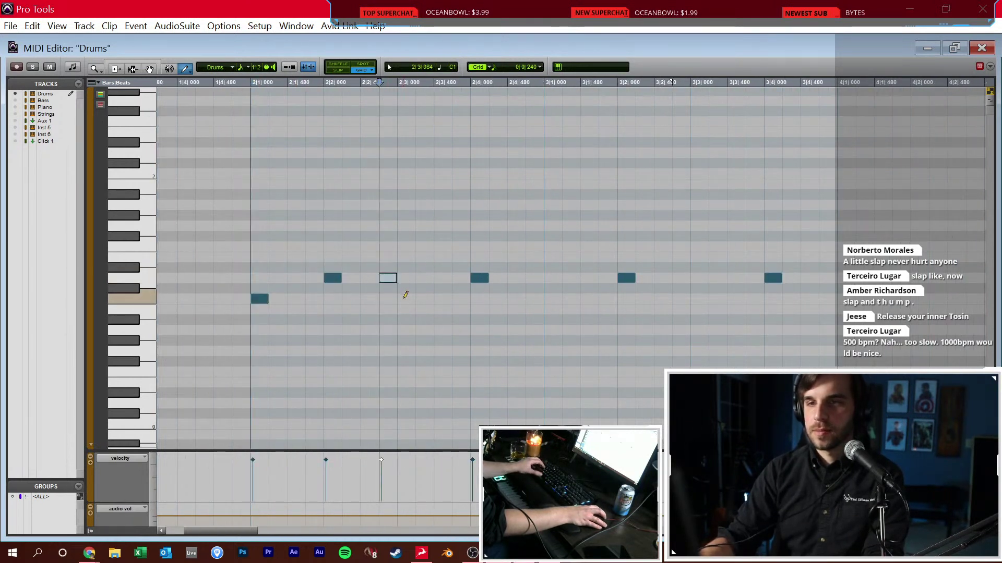
pyautogui.click(441, 297)
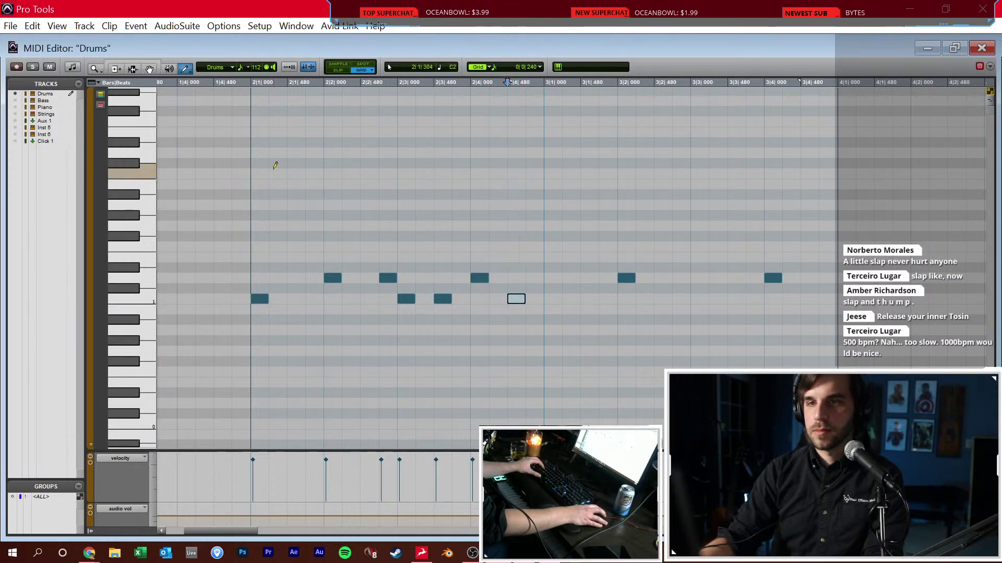
# Add a C#2 note on bar 2's downbeat and four F#1 notes from 2|1|480 to 2|2|480, softening the first two F#1 velocities
pyautogui.click(296, 236)
pyautogui.click(314, 237)
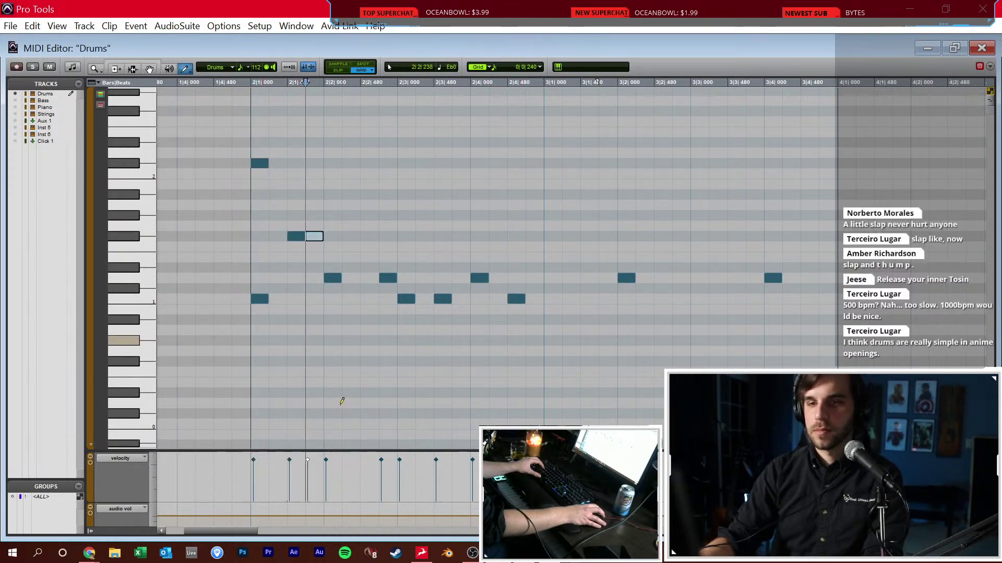
pyautogui.moveTo(291, 458); pyautogui.dragTo(290, 464)
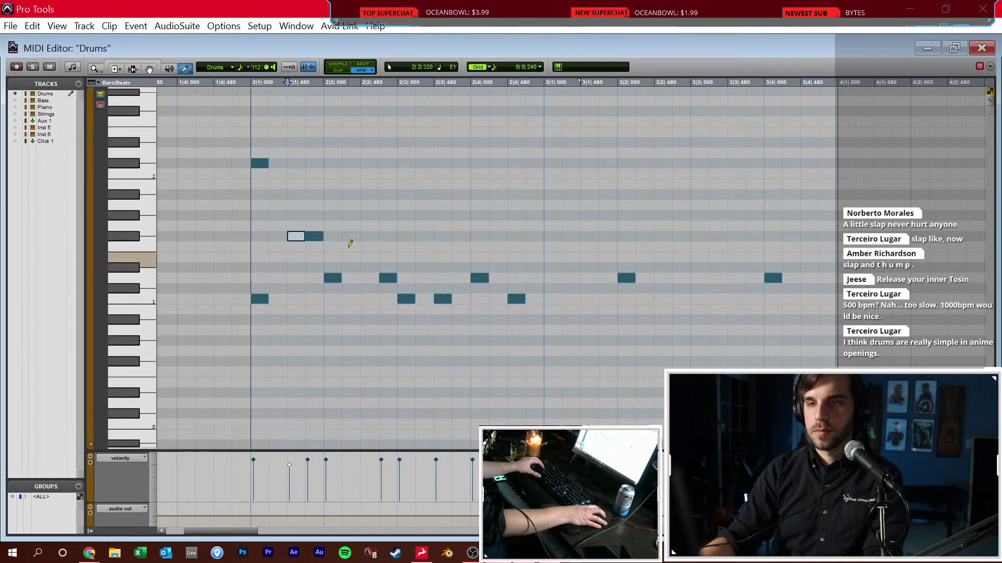
pyautogui.click(366, 233)
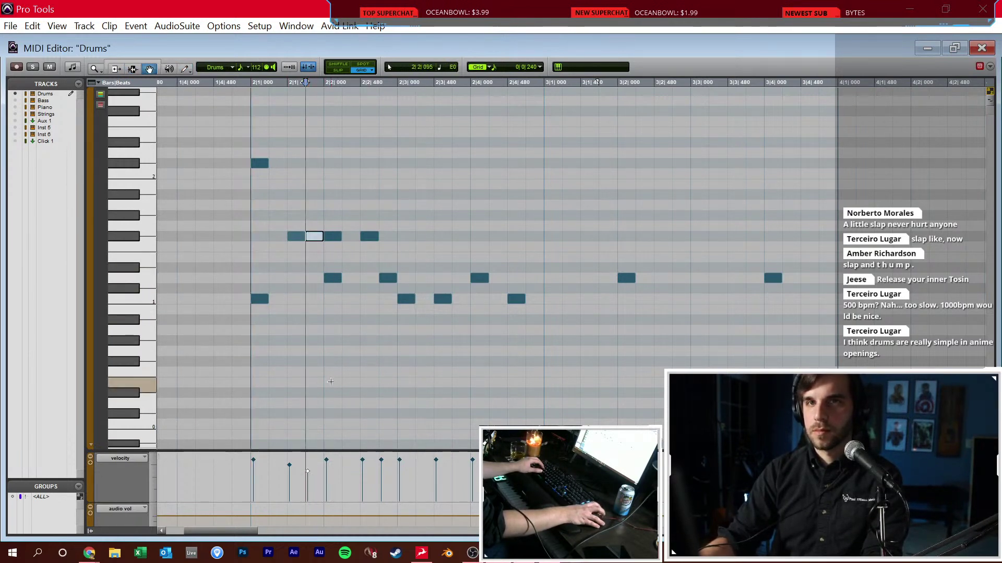
# Lower Rg1's volume to -10.7 dB in the Mix window and return to the Drums notes in the MIDI Editor
pyautogui.hotkey('ctrl', '=')
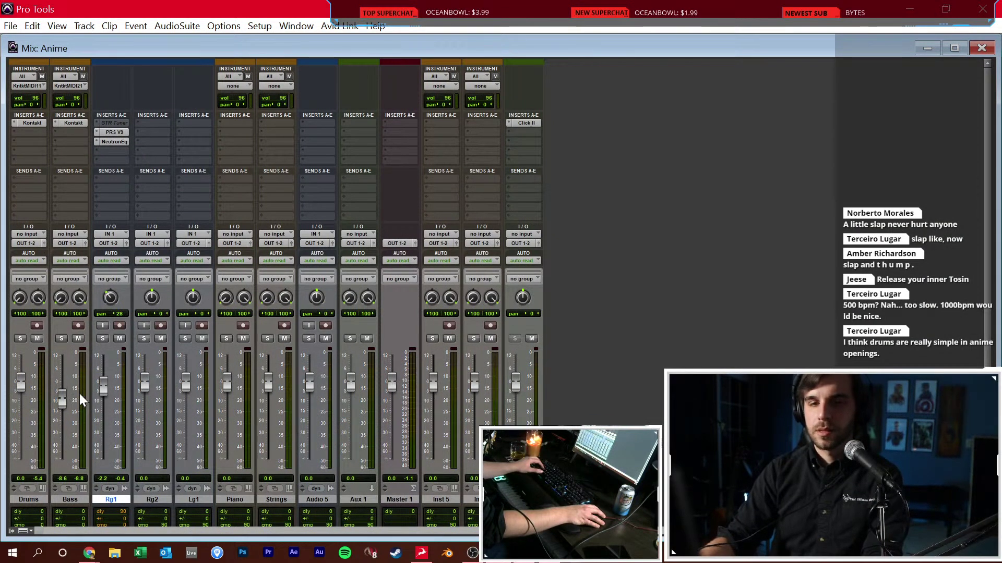
pyautogui.moveTo(102, 387); pyautogui.dragTo(101, 403)
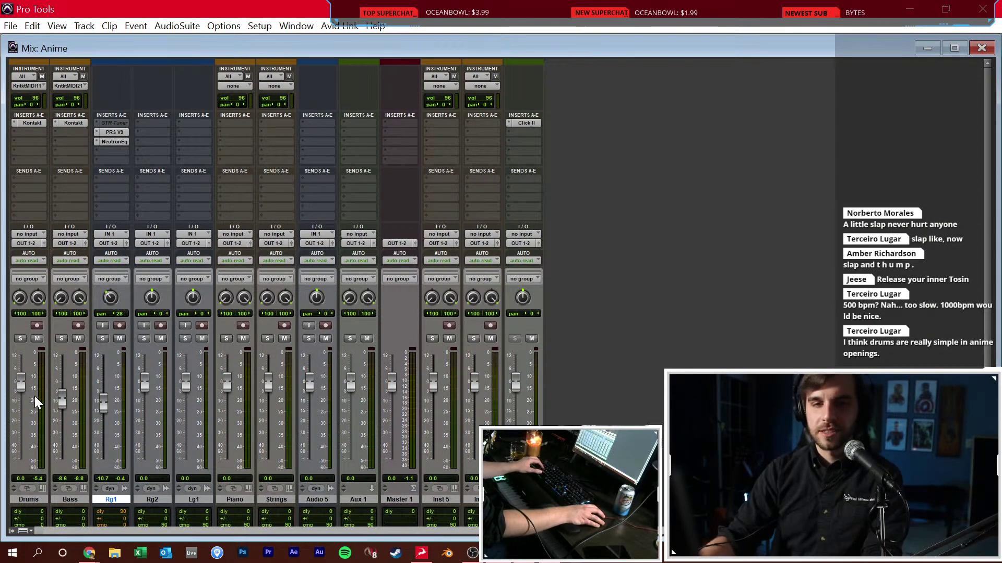
pyautogui.hotkey('ctrl', '=')
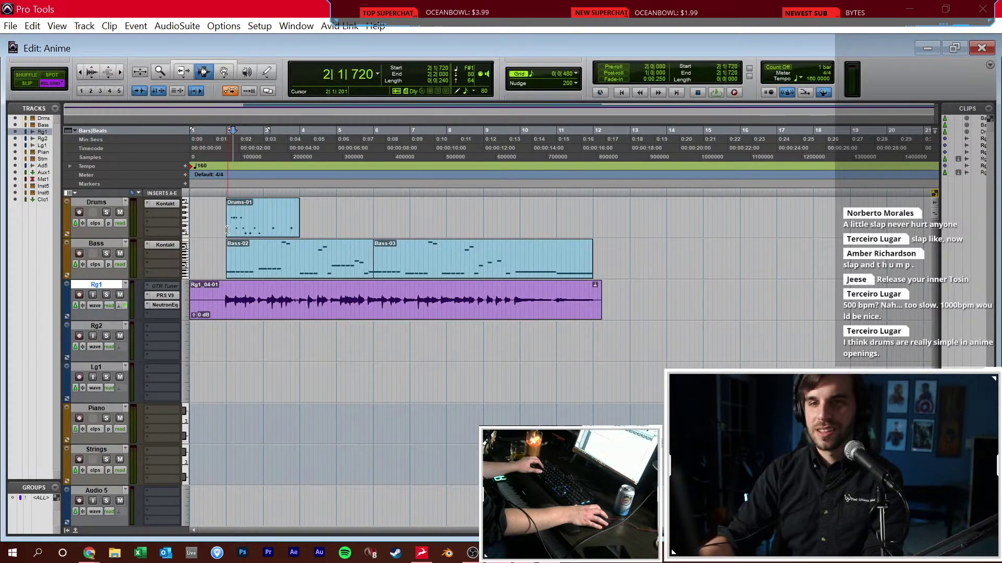
pyautogui.hotkey('ctrl', '=')
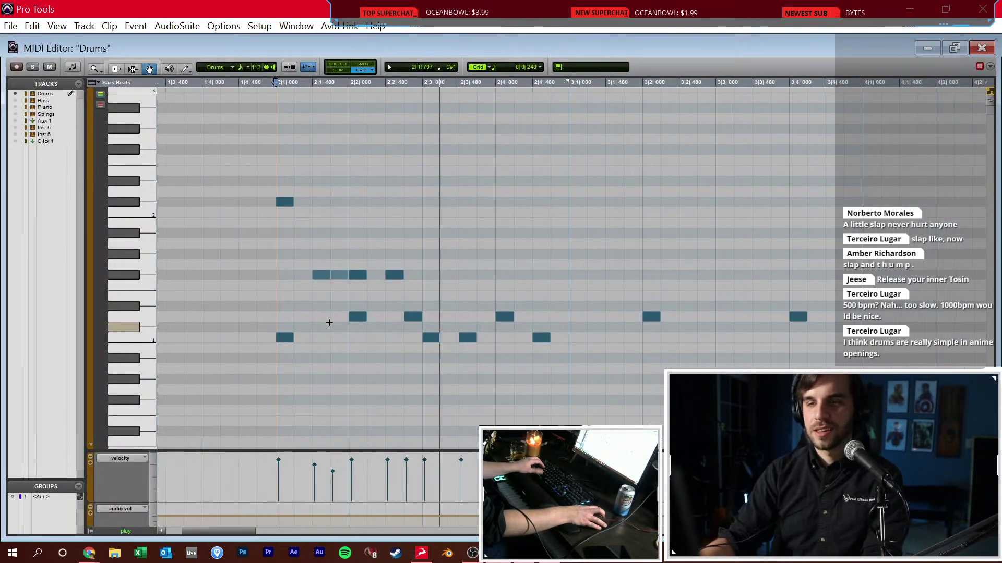
# Add an F#1 note at 2|3|000, A#1 at 2|3|480, G#1 at 2|4|000 and A2 at 2|4|480
pyautogui.press('F10')
pyautogui.hscroll(-2, 384, 230)
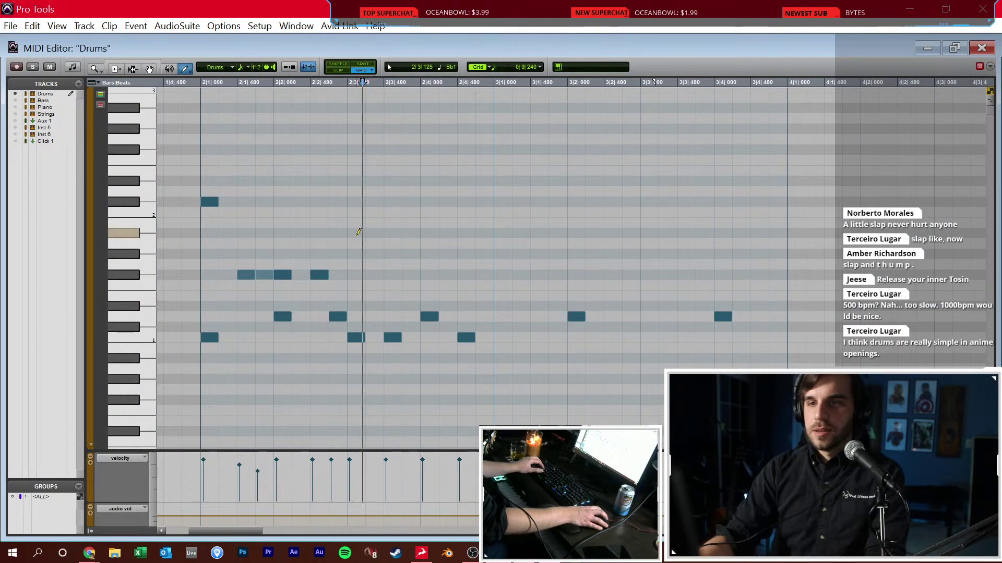
pyautogui.click(356, 275)
pyautogui.click(428, 255)
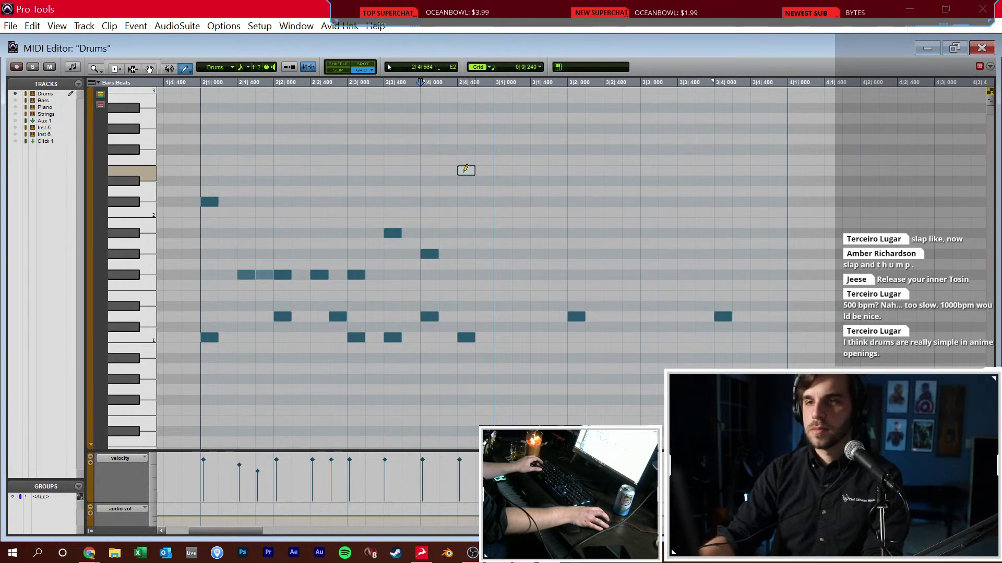
pyautogui.click(466, 119)
pyautogui.press('F7')
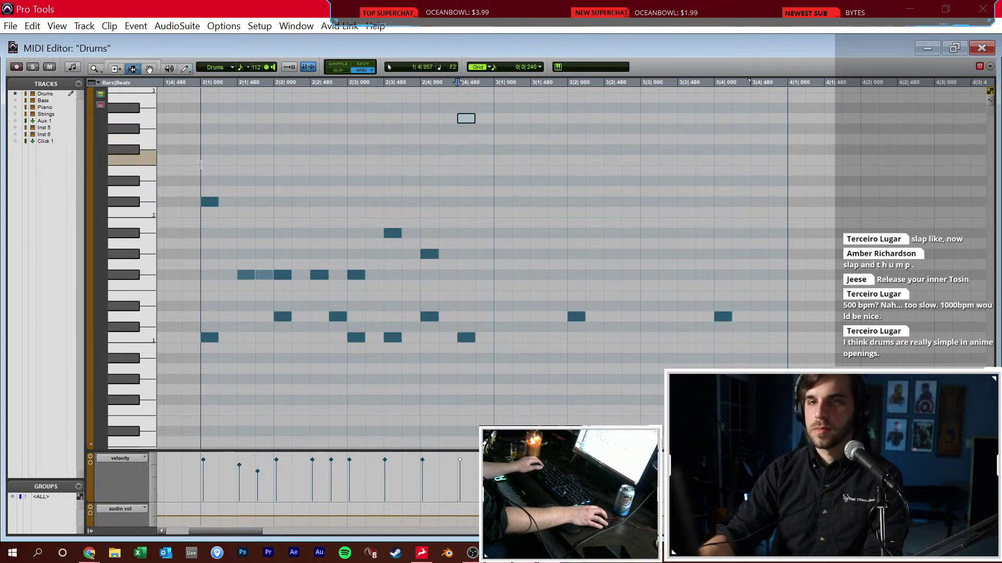
# Add C1 kicks at 3|1|480, 3|3|000, 3|3|480 and 3|3|720, F#1 notes at 3|2|000 and 3|2|480, and a soft D1 snare at 3|2|720
pyautogui.press('F10')
pyautogui.click(437, 337)
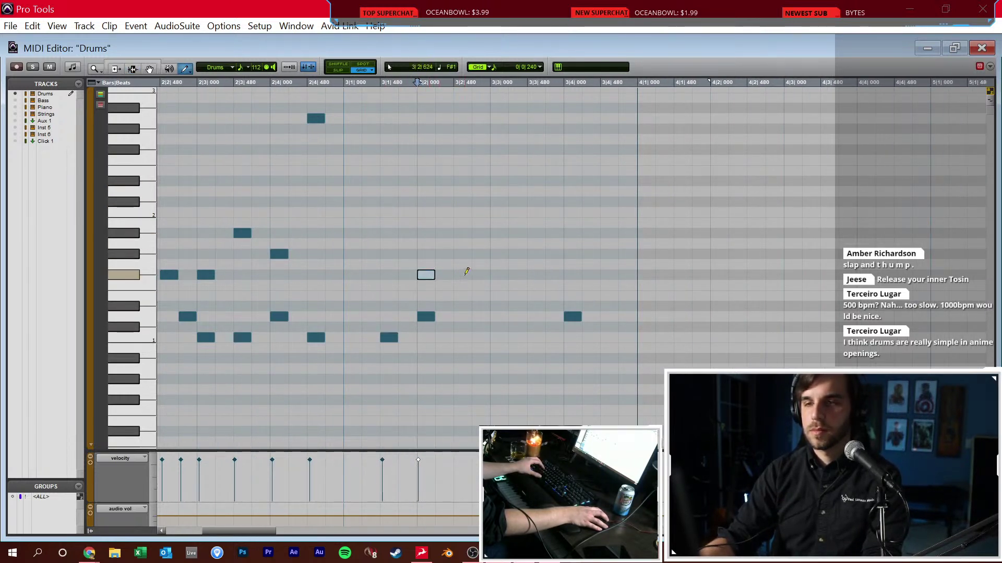
pyautogui.click(477, 318)
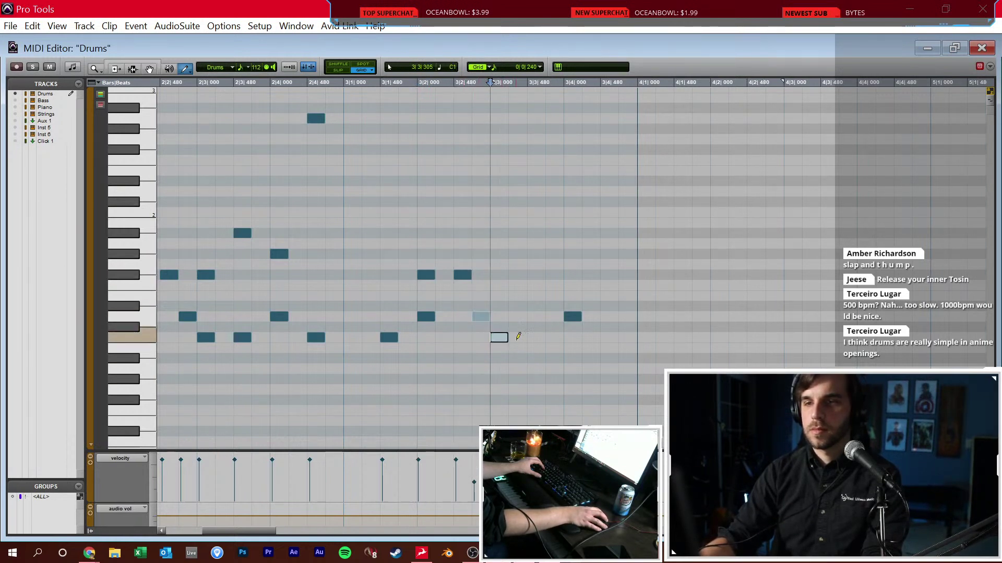
pyautogui.click(554, 338)
# Soften the velocities of the three C1 kicks at 3|3|000, 3|3|480 and 3|3|720
pyautogui.click(498, 337)
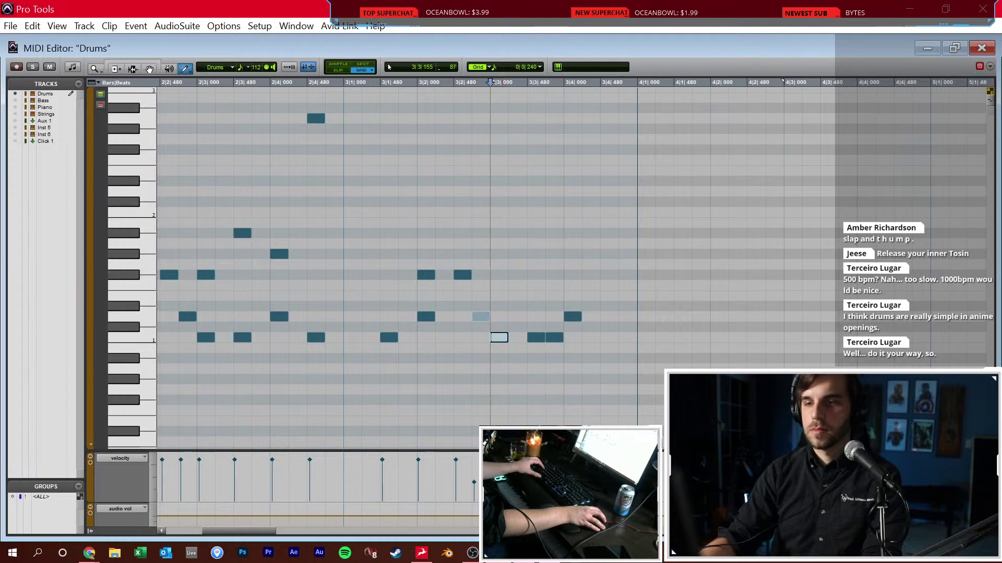
pyautogui.click(535, 337)
pyautogui.click(554, 338)
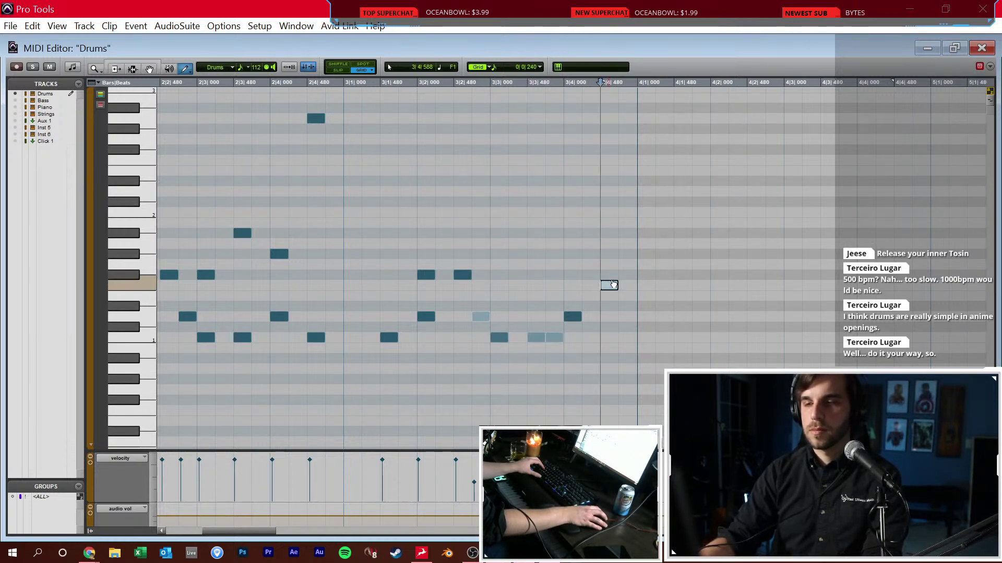
# Add C2 notes at 3|4|480 and 3|4|720, the first one softer, and play the pattern back from bar 2
pyautogui.click(617, 213)
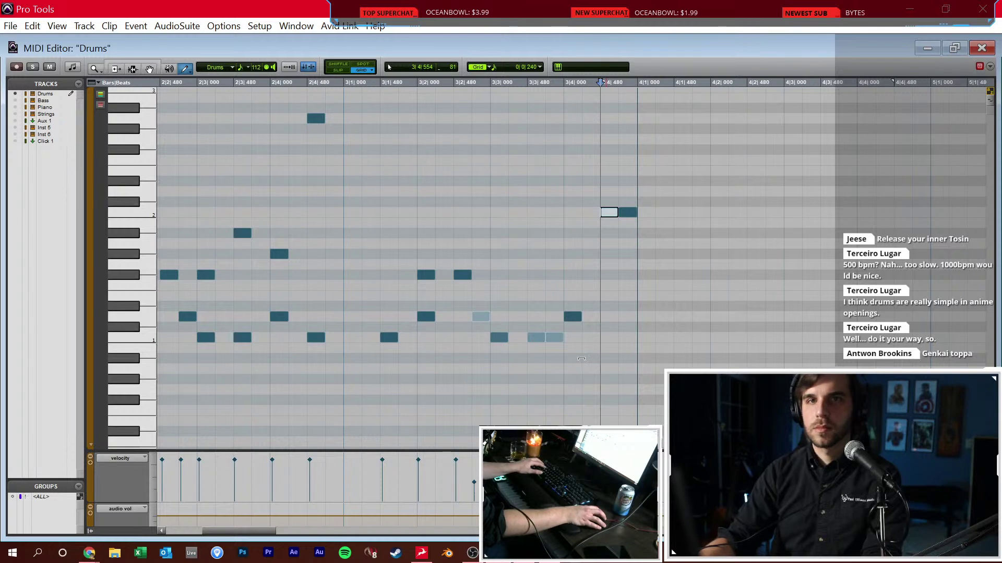
pyautogui.press('F3')
pyautogui.hscroll(-5, 397, 313)
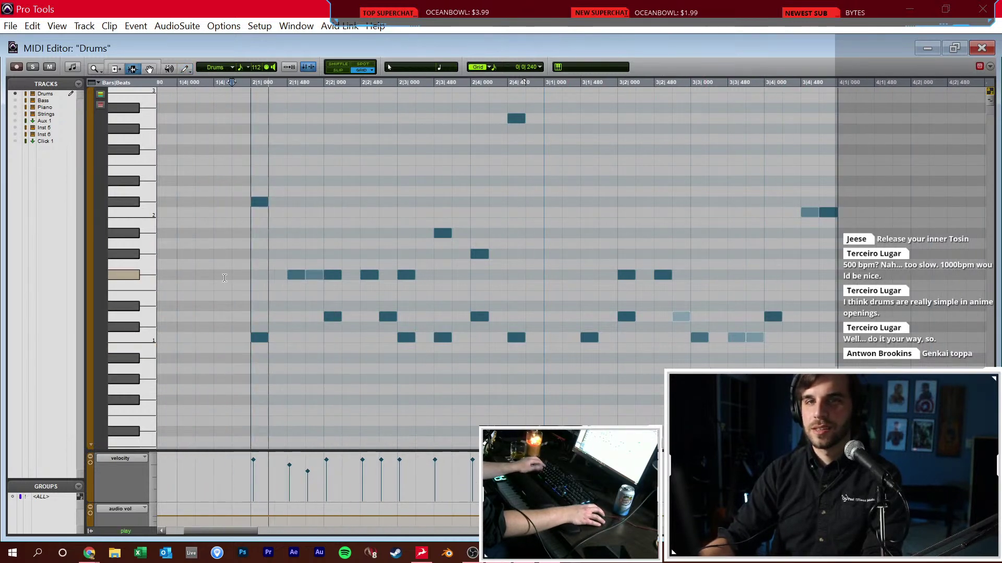
pyautogui.scroll(-1, 358, 303)
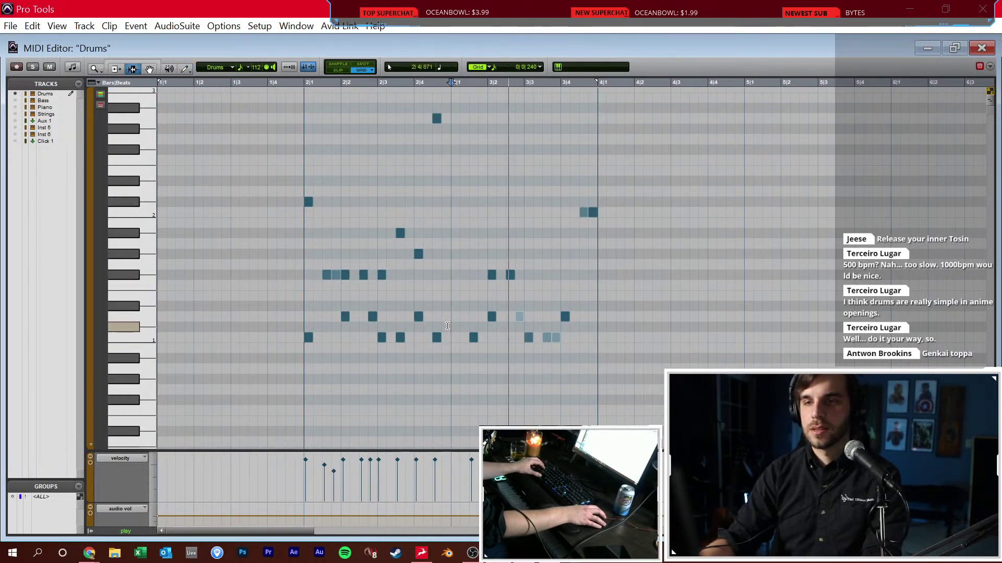
pyautogui.scroll(1, 562, 324)
# Add an E2 note at 3|3|000 and a G2 note at 3|4|000, auditioning the end of bar 3 after each addition
pyautogui.press('F8')
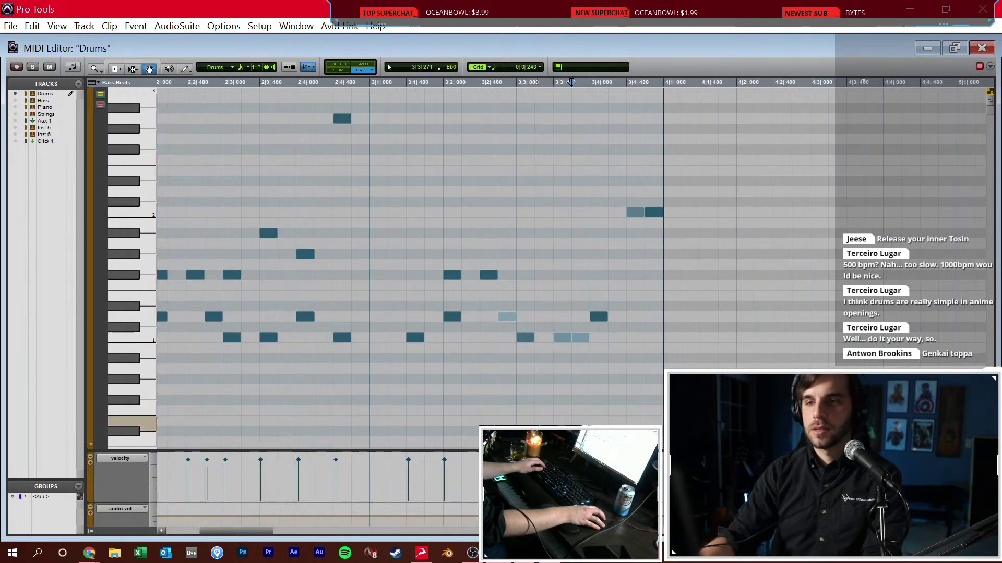
pyautogui.press('F10')
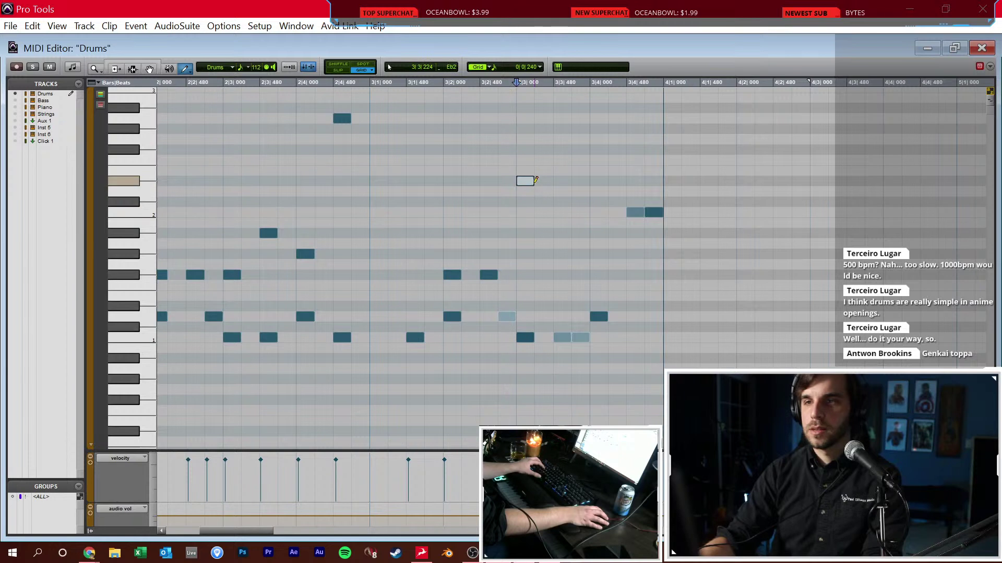
pyautogui.click(516, 171)
pyautogui.press('F7')
pyautogui.click(407, 240)
pyautogui.press('space')
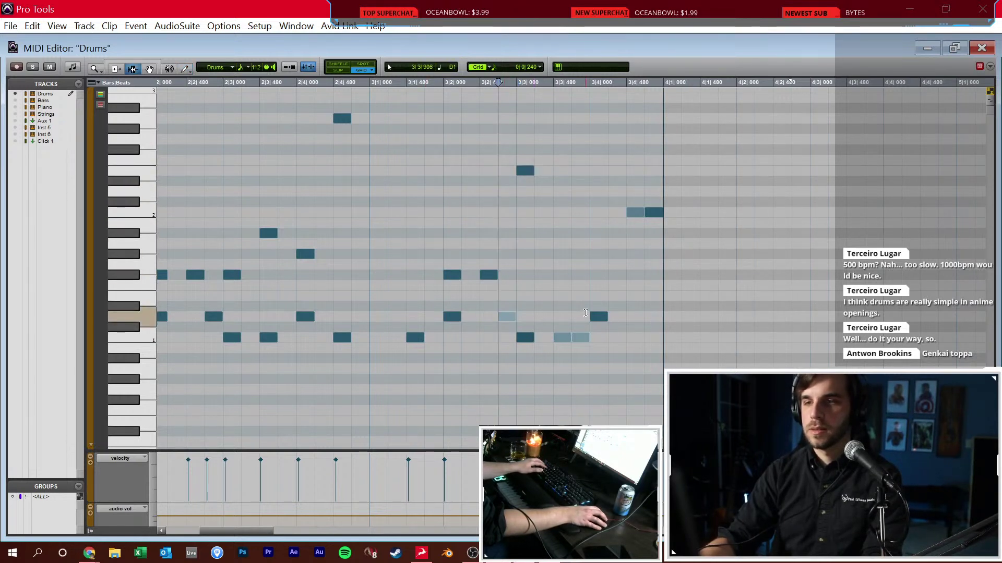
pyautogui.press('F10')
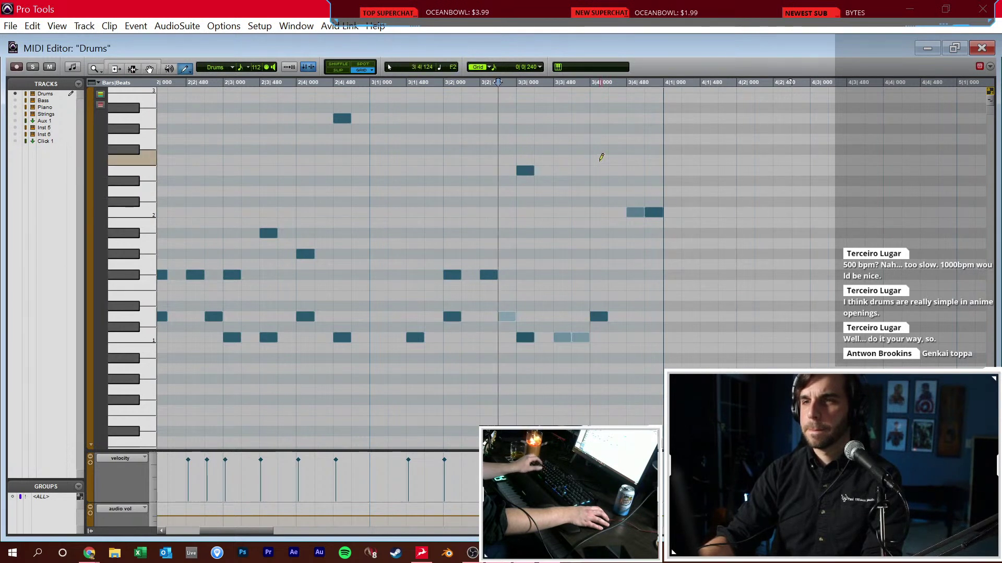
pyautogui.click(599, 139)
pyautogui.press('F7')
pyautogui.click(459, 165)
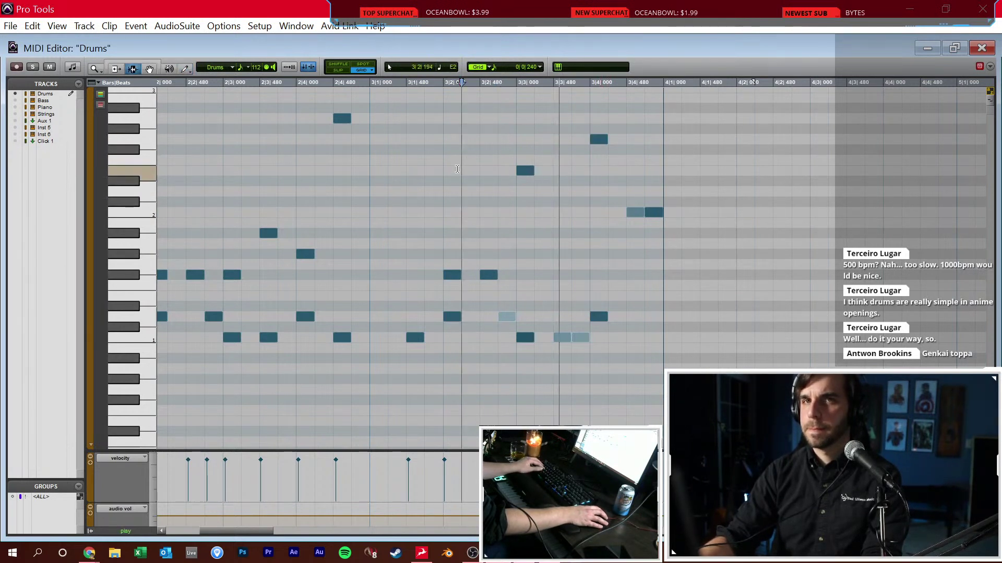
pyautogui.hotkey('ctrl', '[')
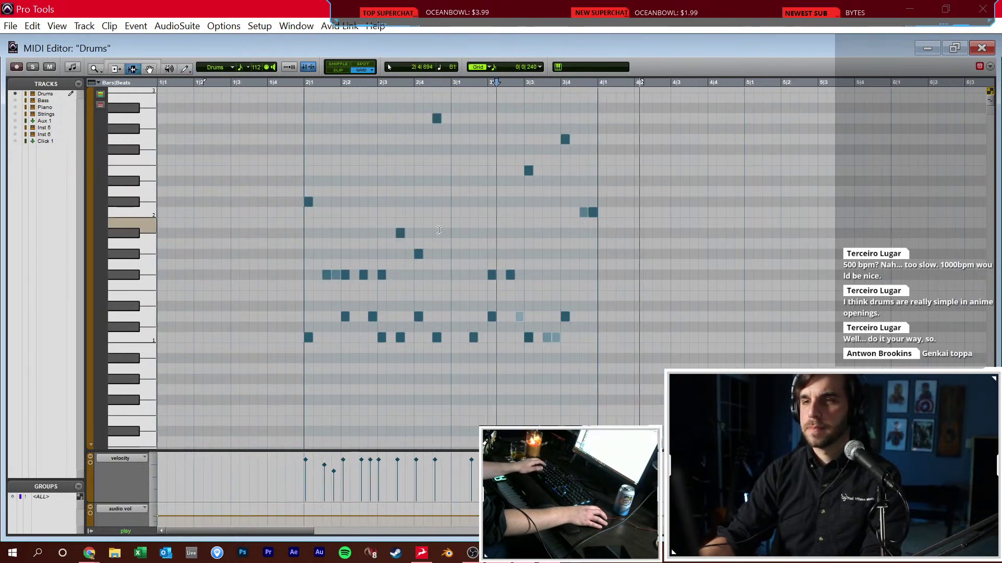
# Duplicate the drum notes of bars 2 and 3 into bars 4 and 5 and play them back
pyautogui.doubleClick(318, 261)
pyautogui.hotkey('ctrl', 'd')
pyautogui.click(567, 270)
pyautogui.press('space')
pyautogui.hotkey('ctrl', ']')
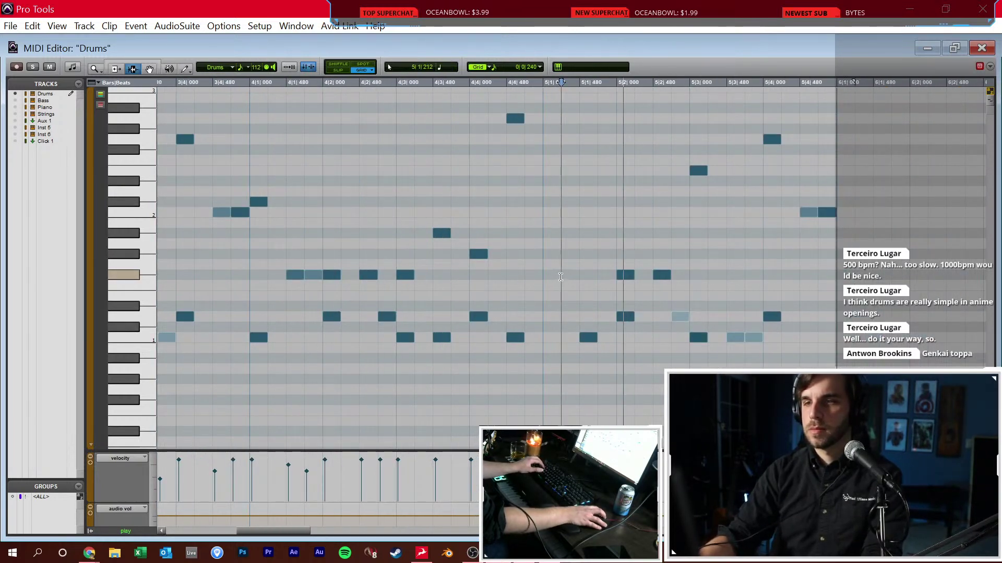
# Delete all duplicated drum notes from 5|1|720 to the end of bar 5
pyautogui.moveTo(599, 280); pyautogui.dragTo(617, 280)
pyautogui.hotkey('shift', 'Return')
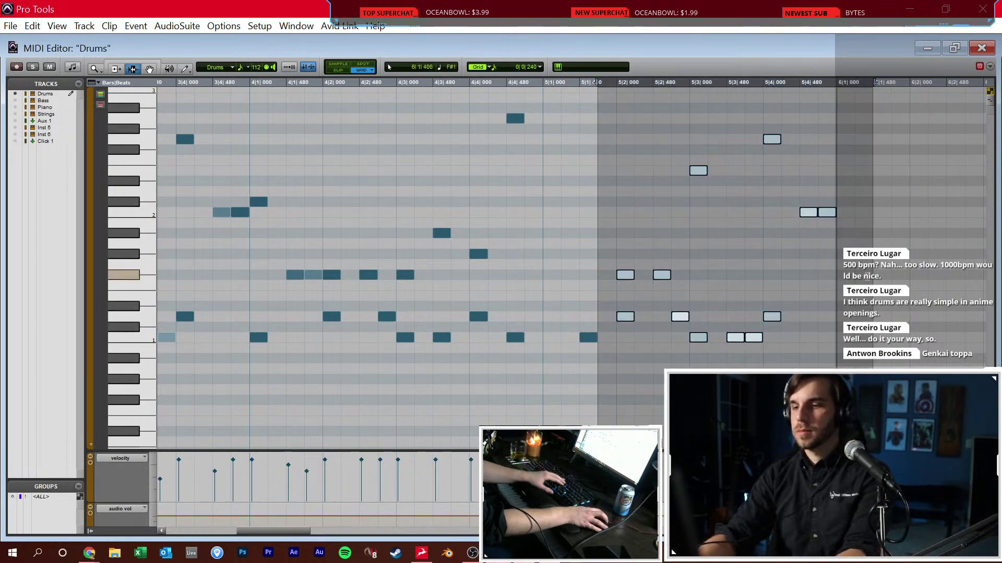
pyautogui.press('Delete')
# Add D1 notes at 5|2|000, 5|3|000, 5|4|000 and 5|4|240, C1 kicks at 5|2|480 and 5|3|480, and A#1 notes at 5|2|000 and 5|3|000
pyautogui.press('F10')
pyautogui.click(625, 316)
pyautogui.click(662, 337)
pyautogui.click(698, 317)
pyautogui.click(735, 337)
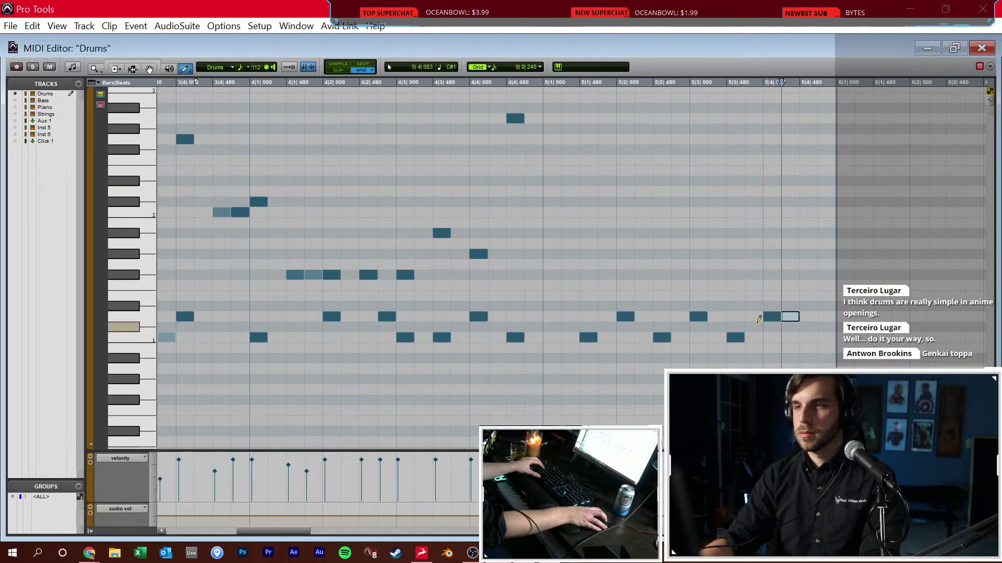
pyautogui.click(625, 233)
pyautogui.click(698, 233)
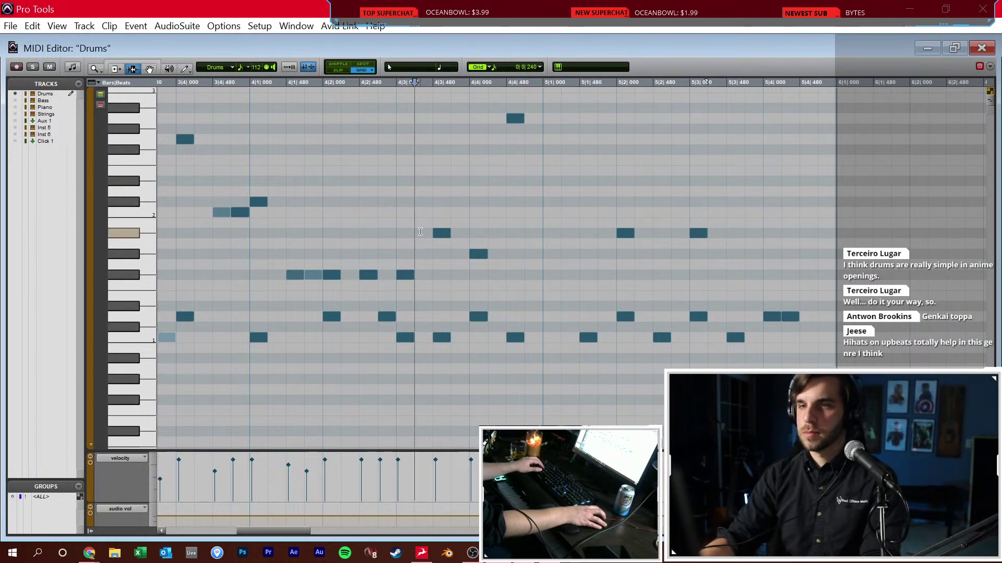
# Play back the drum pattern from bar 2 through bar 5 to check how the fill in bar 5 sounds
pyautogui.hscroll(1, 498, 217)
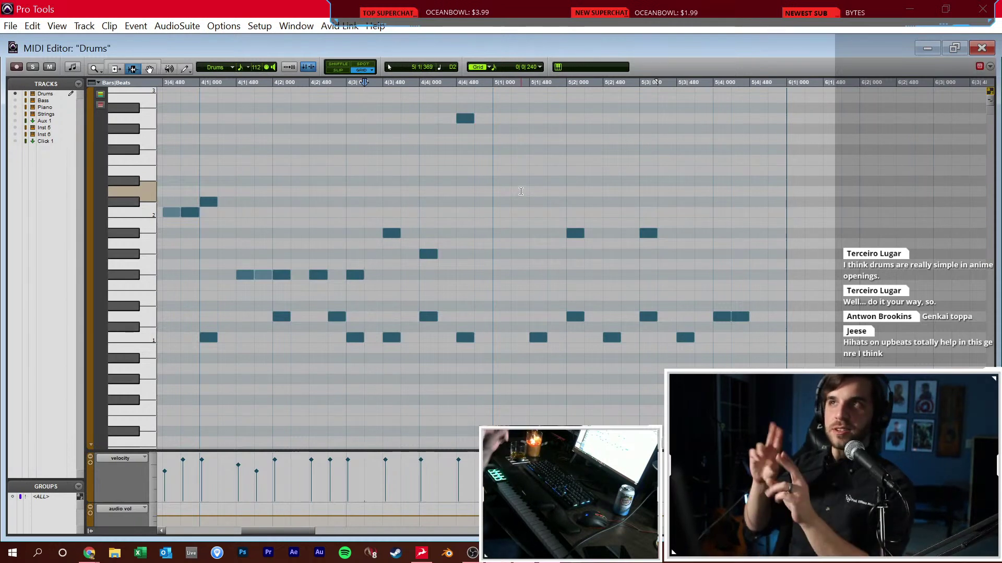
pyautogui.scroll(-2, 315, 244)
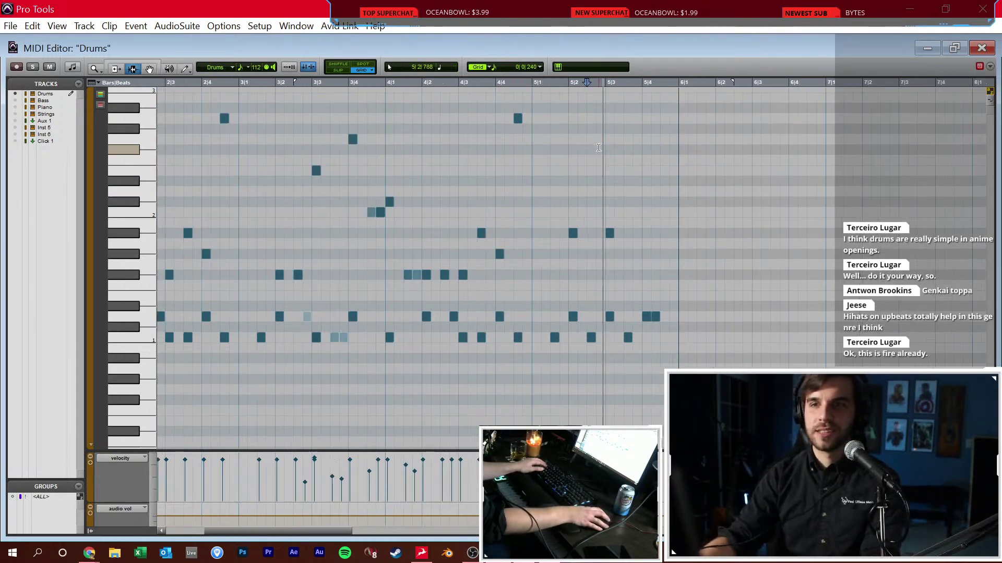
pyautogui.scroll(1, 315, 245)
pyautogui.press('space')
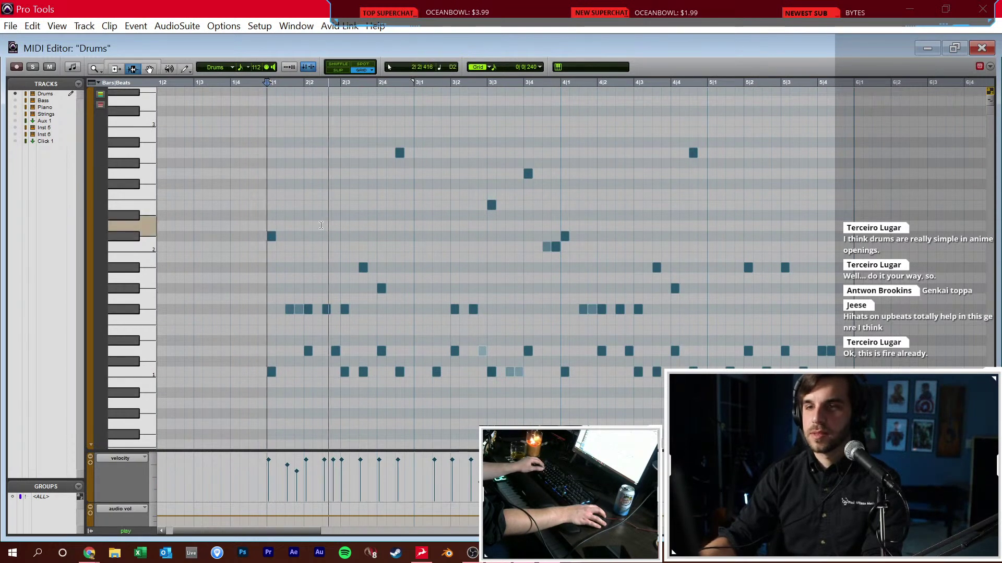
pyautogui.hscroll(1, 361, 231)
pyautogui.hscroll(3, 361, 231)
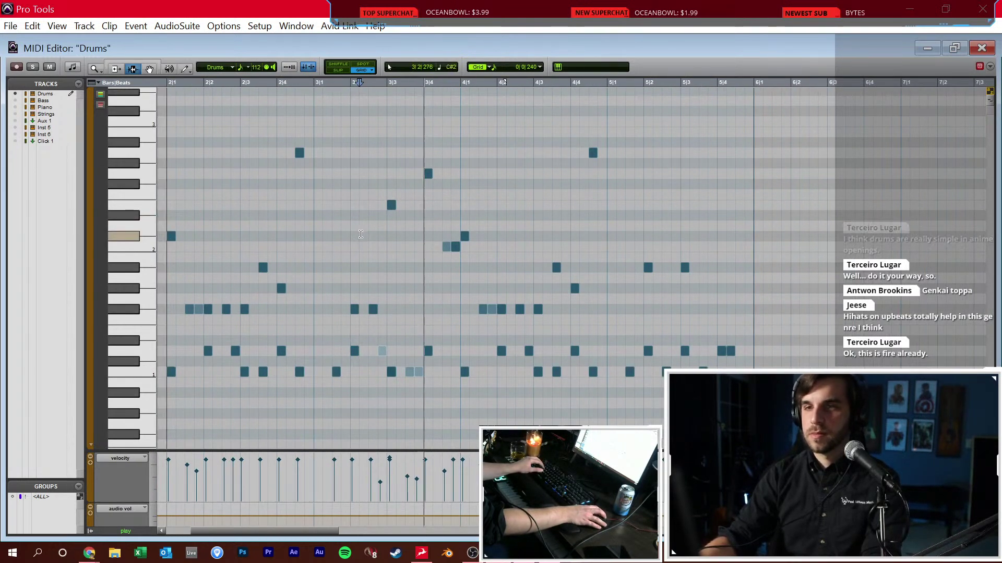
pyautogui.hscroll(3, 359, 235)
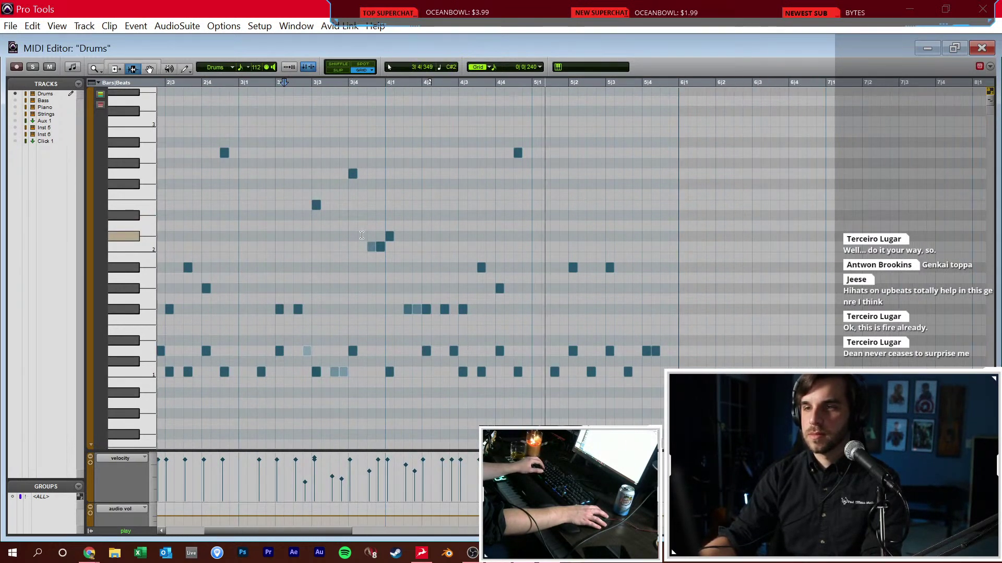
pyautogui.hscroll(4, 362, 235)
# Add C1 kicks at 5|3|720 and 5|4|480 and a C#2 note at 5|4|480
pyautogui.press('F10')
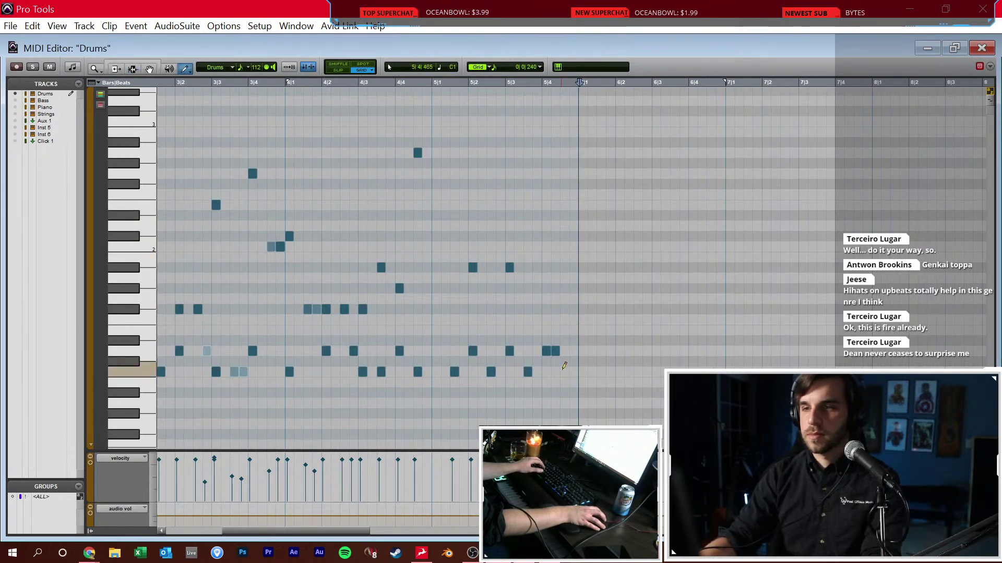
pyautogui.click(564, 372)
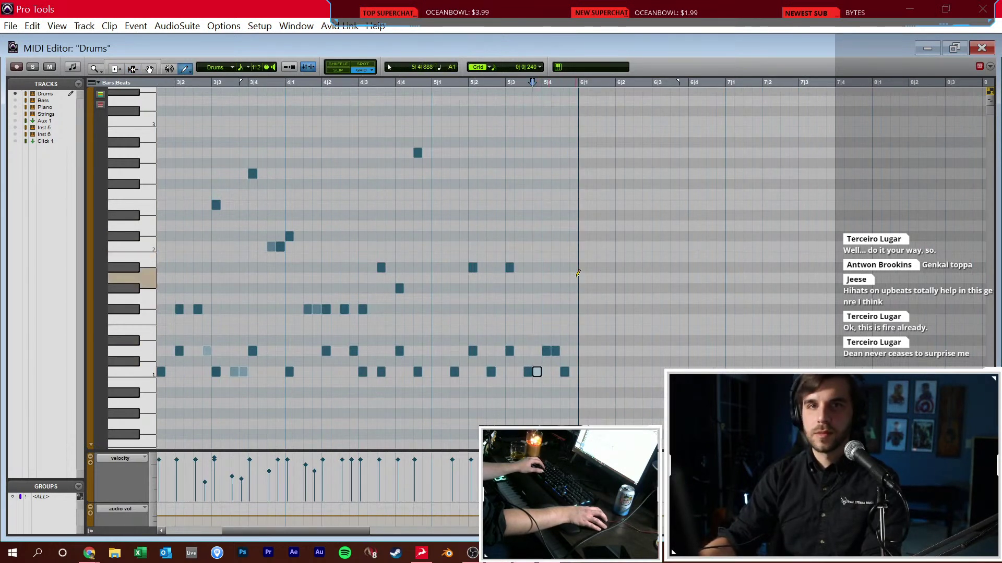
pyautogui.click(564, 236)
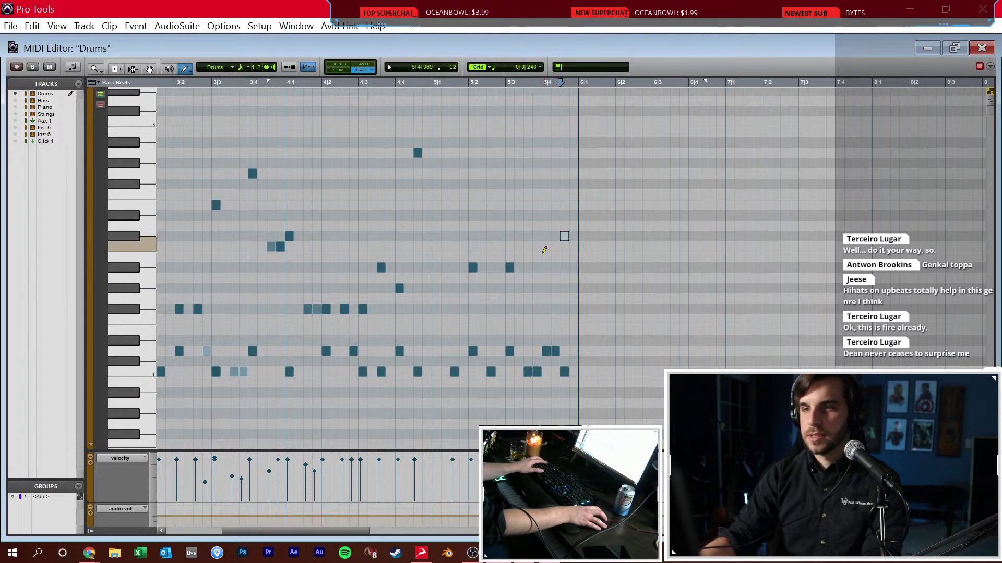
# Duplicate the four bars of drum notes from 2|1|480 to 6|1|480 directly after themselves and start playback near the end of bar 5
pyautogui.hscroll(-10, 553, 250)
pyautogui.press('F7')
pyautogui.moveTo(553, 277); pyautogui.dragTo(557, 282)
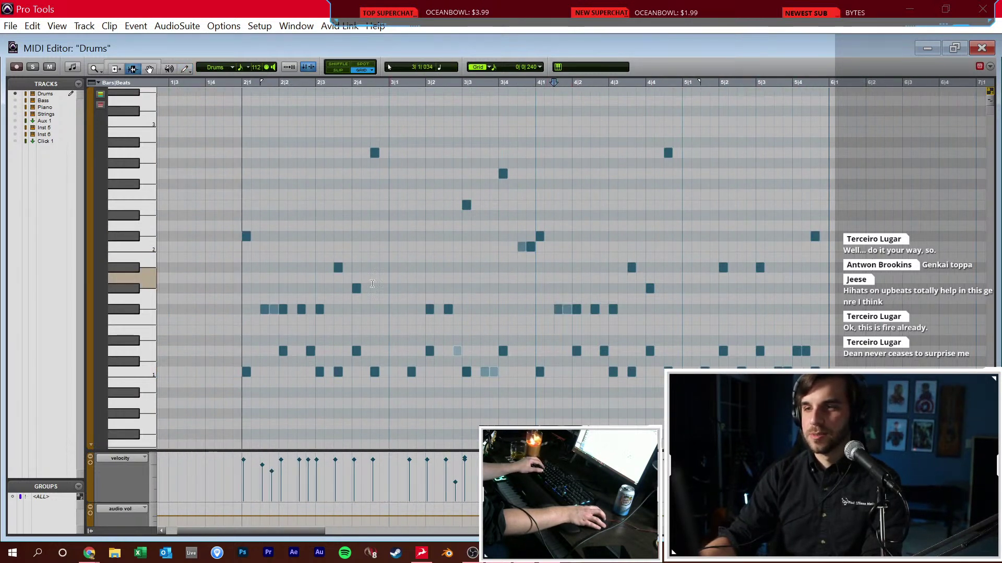
pyautogui.moveTo(261, 290); pyautogui.dragTo(845, 245)
pyautogui.hotkey('ctrl', 'd')
pyautogui.click(768, 242)
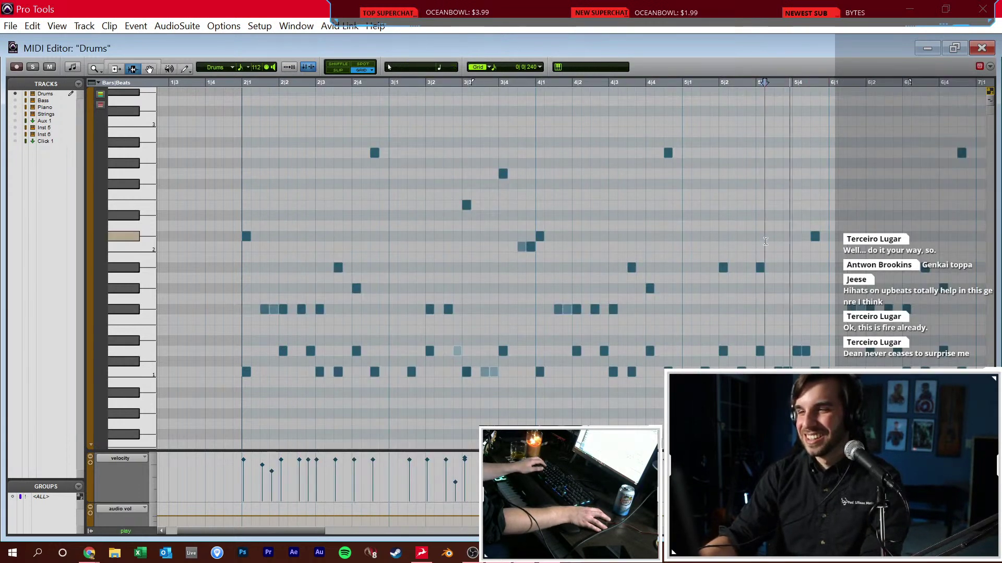
# Check the F#1 note at 6|1|480 and play back the transition from bar 5 into the duplicated drum bars
pyautogui.hscroll(5, 741, 261)
pyautogui.press('F10')
pyautogui.press('F8')
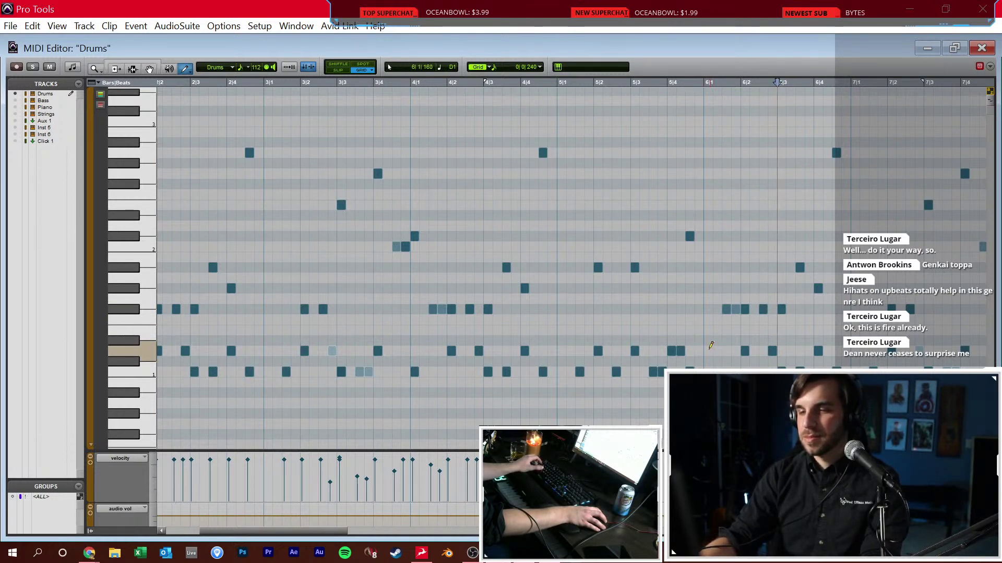
pyautogui.press('F7')
pyautogui.click(605, 325)
pyautogui.press('F8')
pyautogui.click(725, 309)
pyautogui.press('F10')
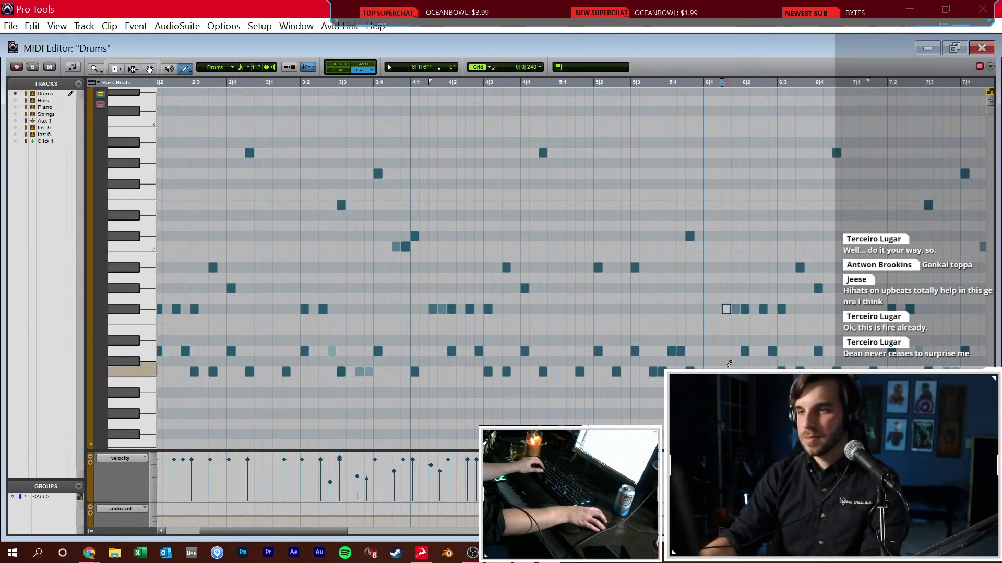
pyautogui.press('F7')
pyautogui.click(639, 307)
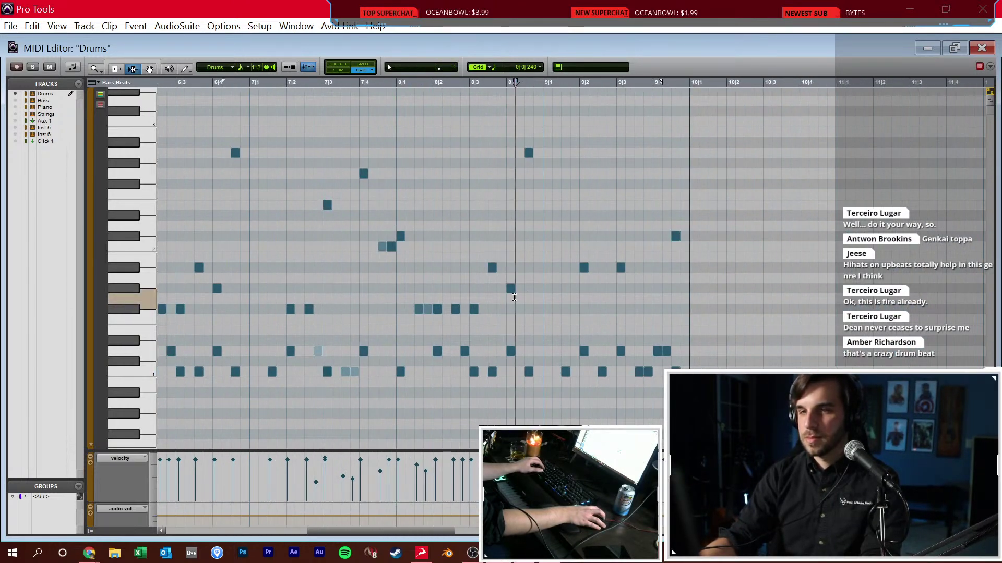
# Replace the notes from 8|4|480 through bar 9 with C1 and A#1 at 8|4|480 and G#1 at 9|1|000, and add D1 at 8|4|240
pyautogui.moveTo(525, 297); pyautogui.dragTo(698, 289)
pyautogui.press('Delete')
pyautogui.press('F10')
pyautogui.click(519, 351)
pyautogui.click(529, 372)
pyautogui.click(546, 288)
# Duplicate the one-beat C1, A#1 and G#1 figure from 8|4|480 to 9|1|480 three times in succession across bar 9
pyautogui.press('F7')
pyautogui.moveTo(525, 303); pyautogui.dragTo(558, 302)
pyautogui.hotkey('ctrl', 'd')
pyautogui.hotkey('ctrl', 'd')
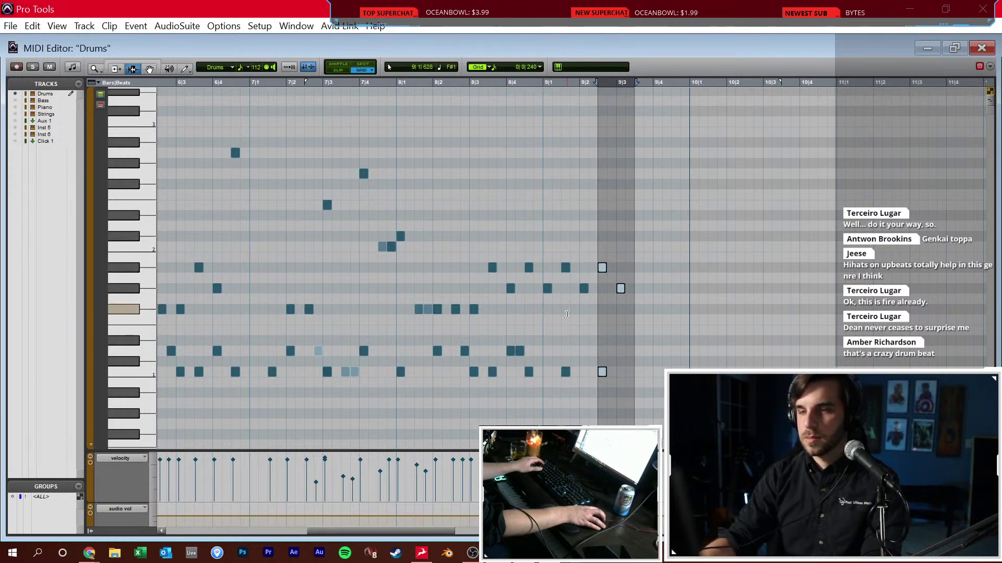
pyautogui.hotkey('ctrl', 'd')
pyautogui.press('F10')
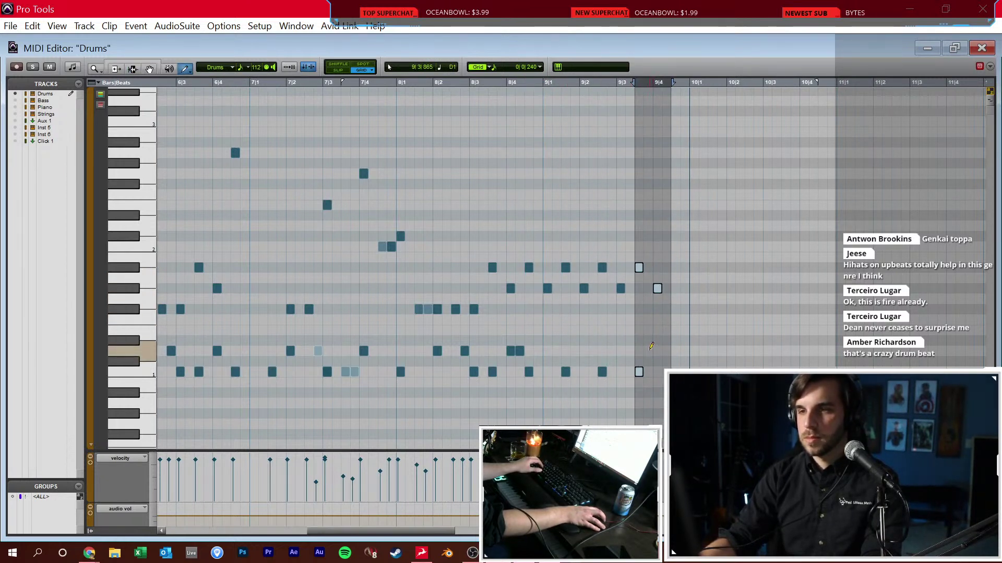
# Add D1 at 9|3|720 and 9|4|000 plus C1 and C#2 at 9|4|480, and play back the drums from bar 8
pyautogui.click(648, 350)
pyautogui.click(657, 349)
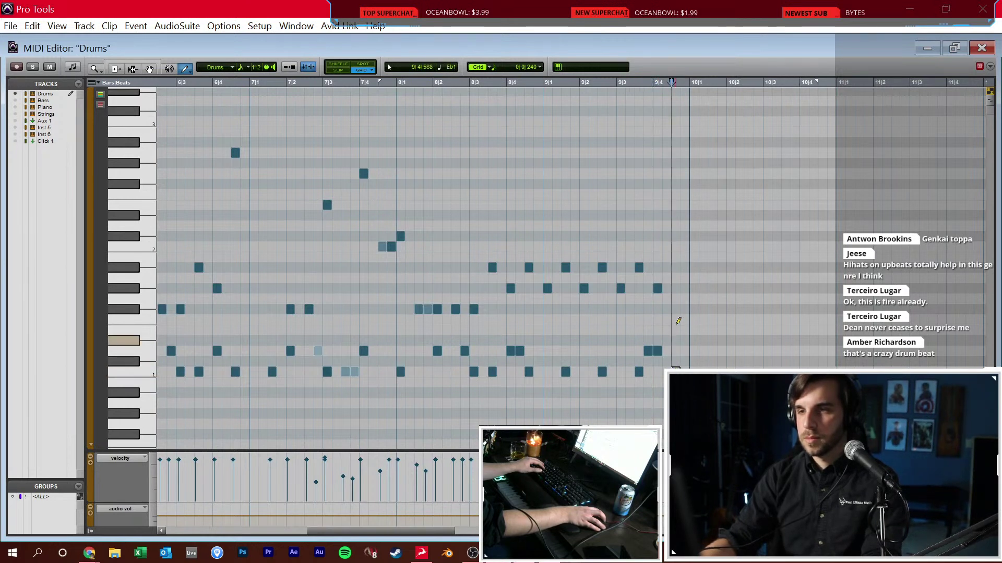
pyautogui.click(675, 237)
pyautogui.press('space')
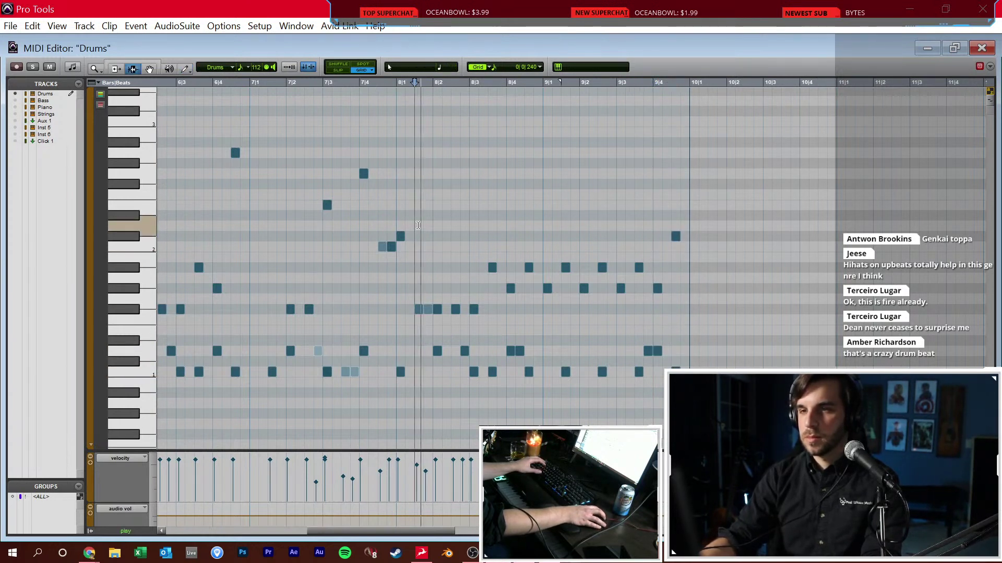
# Play back the whole drum part from the beginning and close the MIDI editor
pyautogui.press('F7')
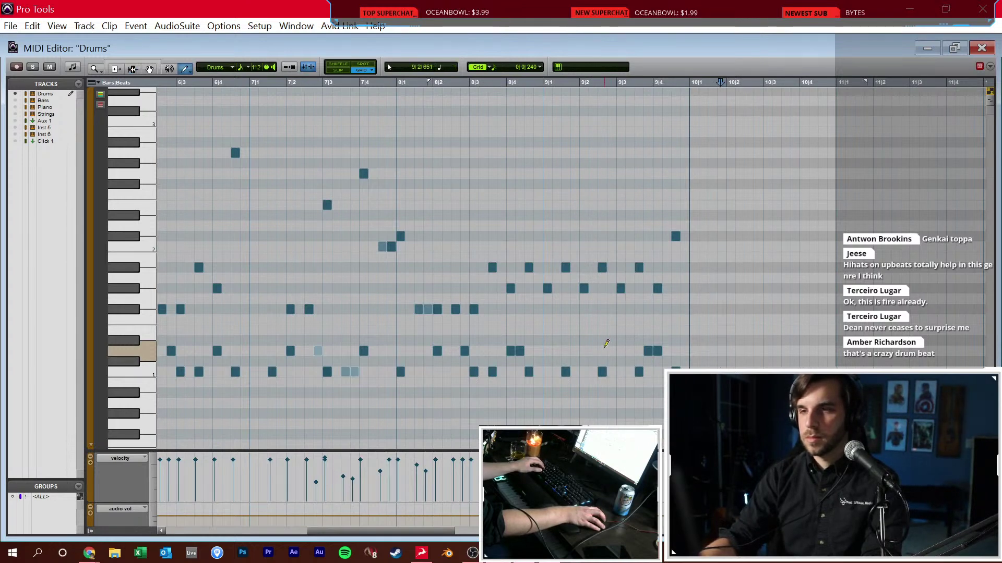
pyautogui.press('F7')
pyautogui.press('r')
pyautogui.press('r')
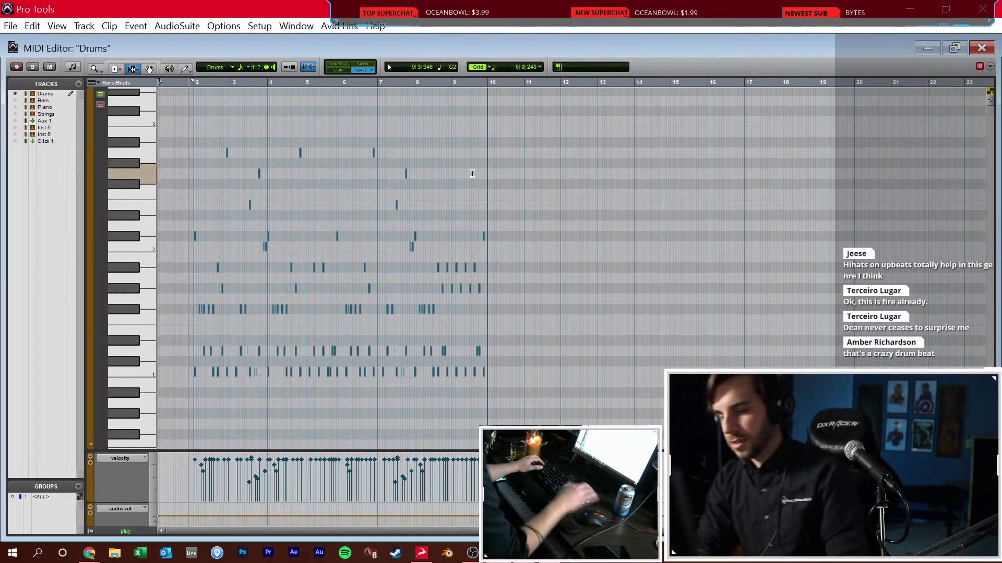
pyautogui.hotkey('ctrl', 'w')
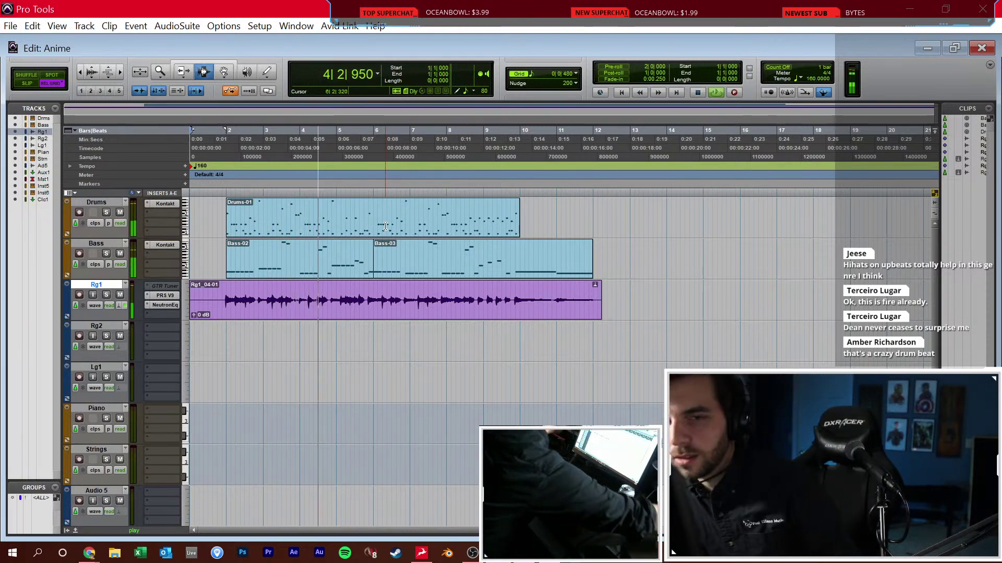
# Listen to the arrangement with the new drums from 6|1|480 through to the end of the rhythm guitar
pyautogui.click(377, 310)
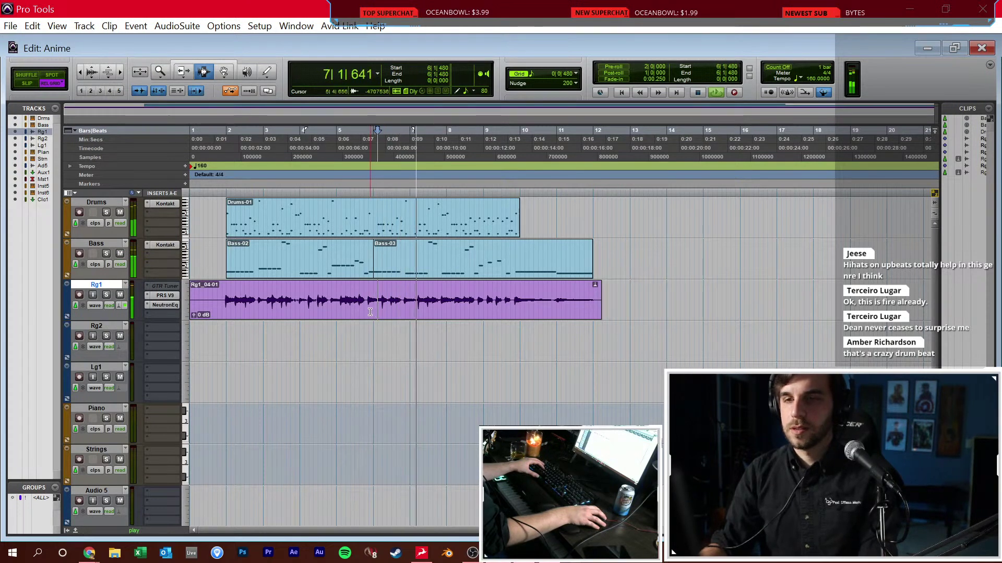
pyautogui.click(394, 308)
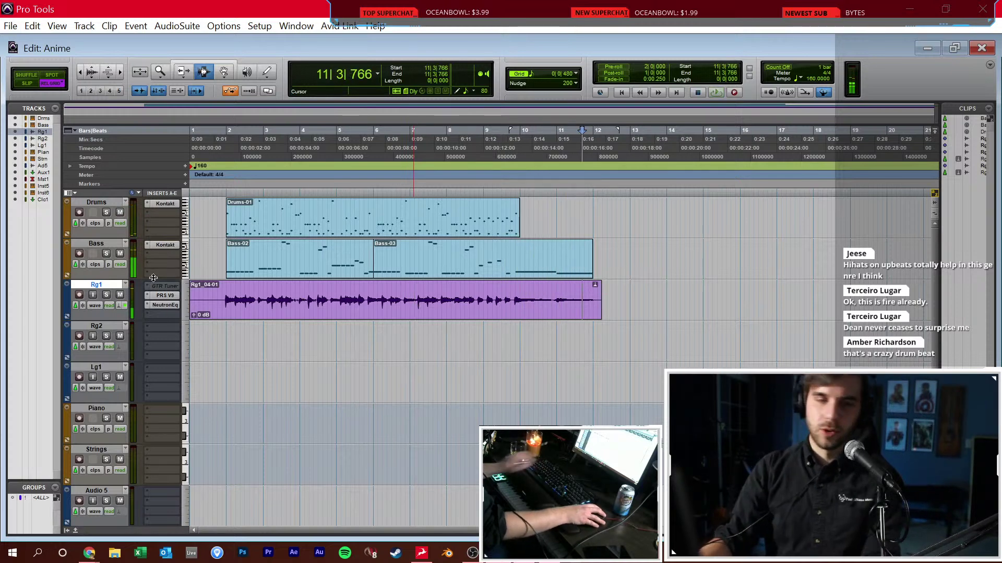
pyautogui.click(305, 303)
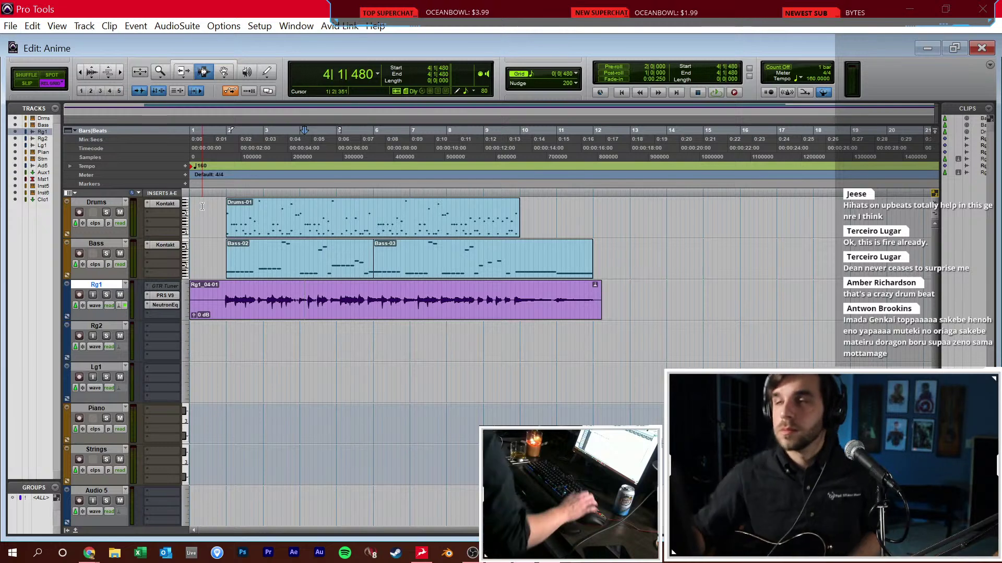
# Record-arm Rg2 with PRS V9 and NeutronEq on its inserts and pan the track to 37 on the right
pyautogui.click(78, 337)
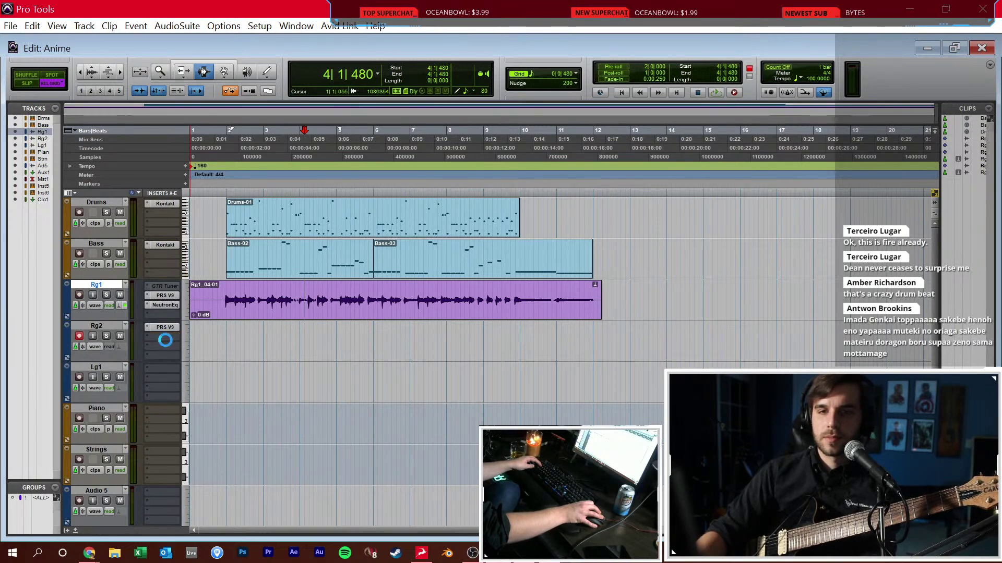
pyautogui.hotkey('ctrl', '=')
pyautogui.moveTo(152, 292); pyautogui.dragTo(151, 278)
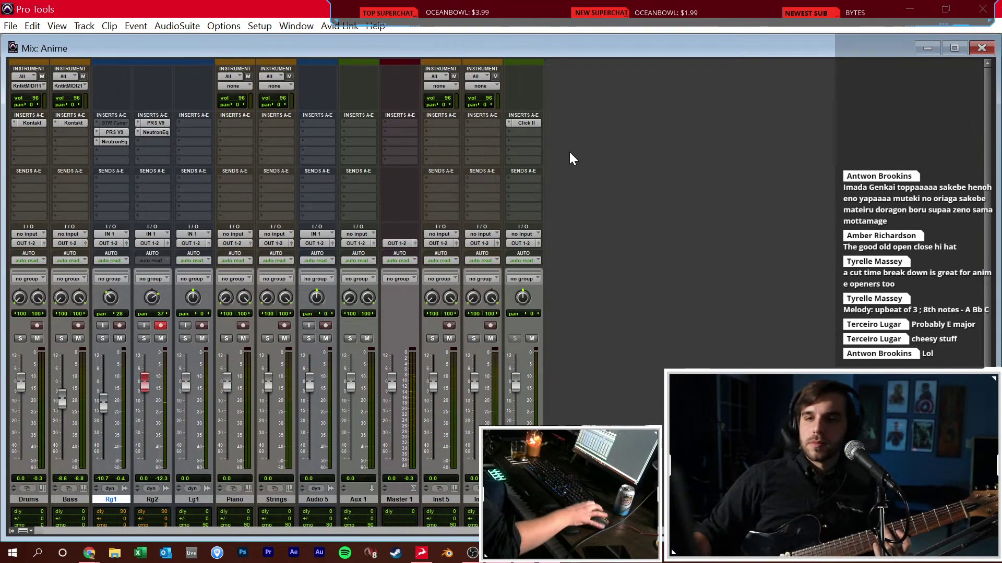
pyautogui.hotkey('ctrl', '=')
# Set the session tempo to 100 BPM and return to the session start
pyautogui.click(813, 79)
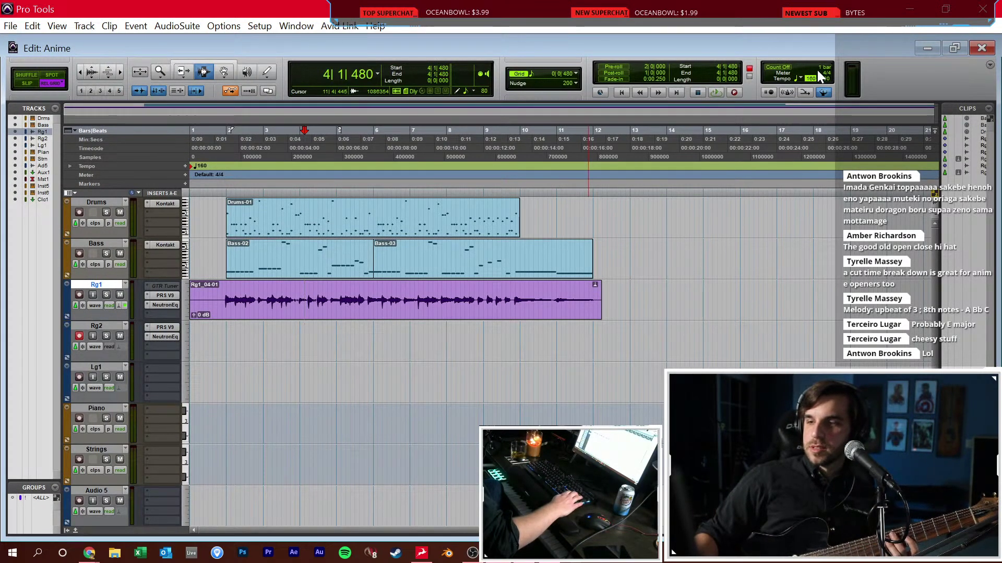
pyautogui.write('100')
pyautogui.press('Return')
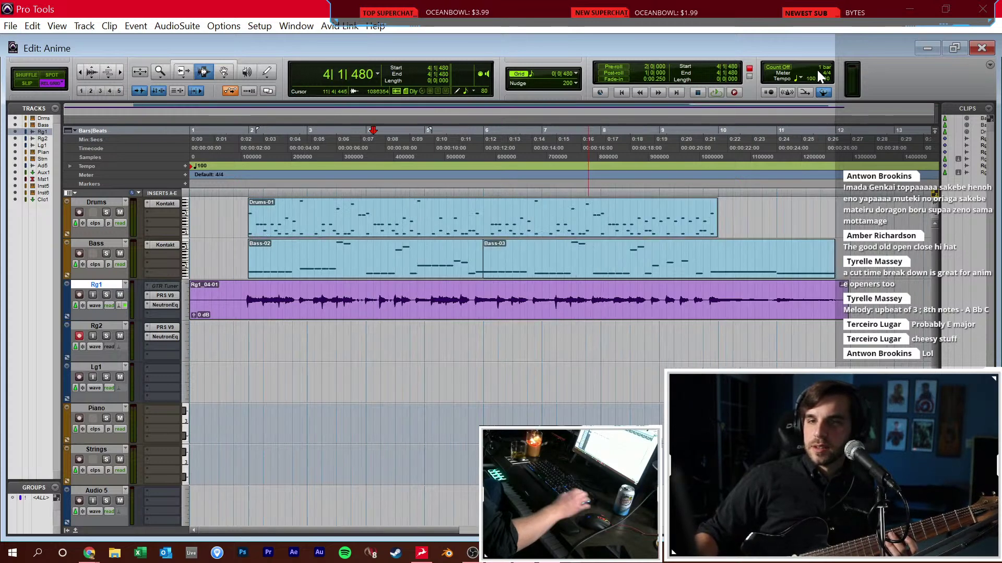
pyautogui.press('Return')
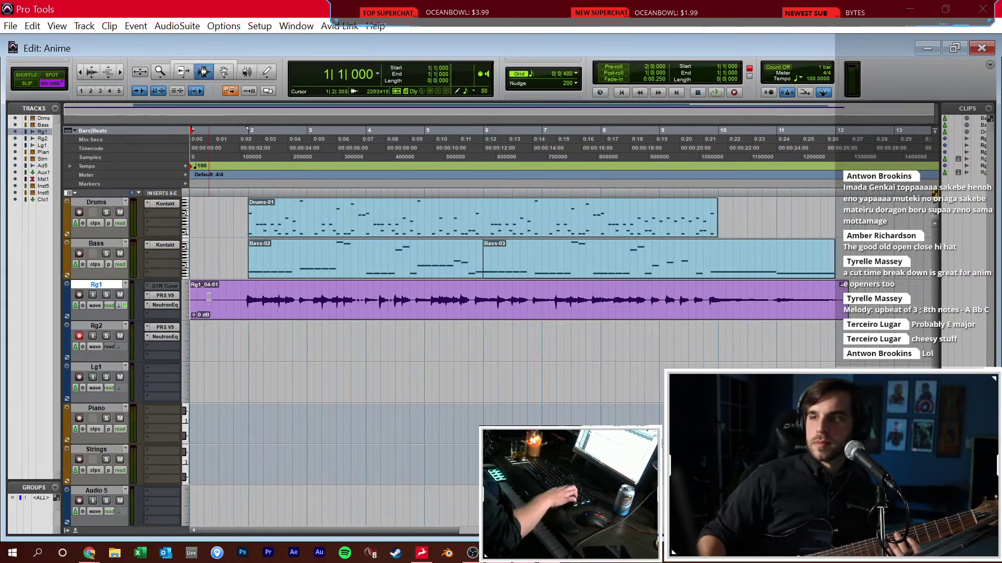
# Try to record a second rhythm guitar take on Rg2 from the session start
pyautogui.hotkey('ctrl', 'space')
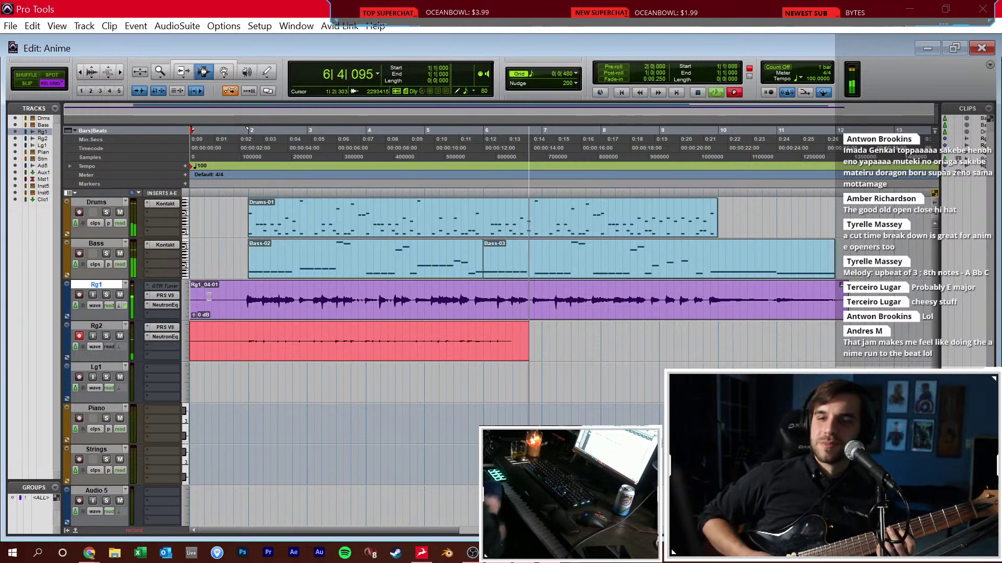
pyautogui.press('space')
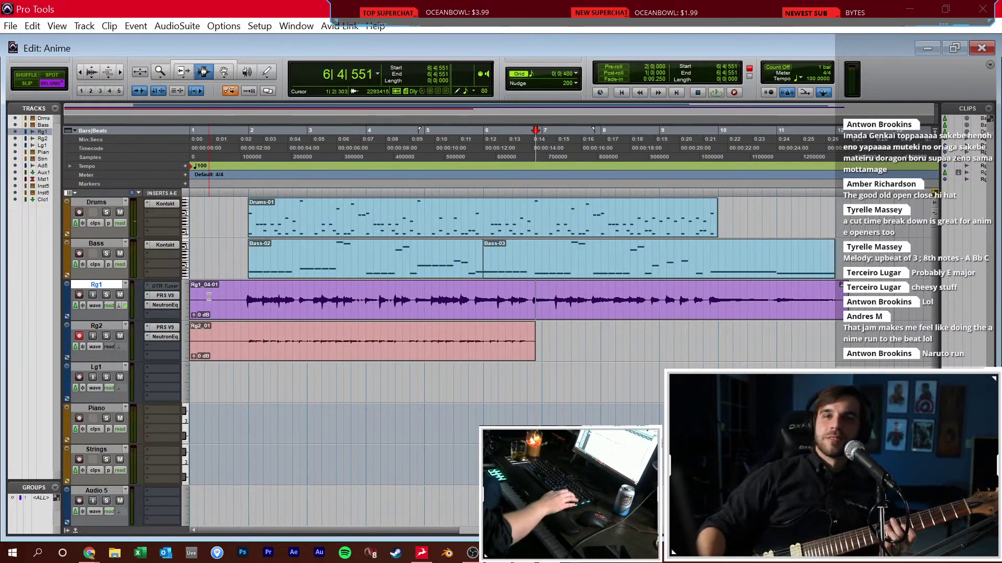
pyautogui.hotkey('ctrl', 'space')
pyautogui.press('space')
# Record a full guitar take on Rg2 from 1|1|000 through bar 11
pyautogui.press('Return')
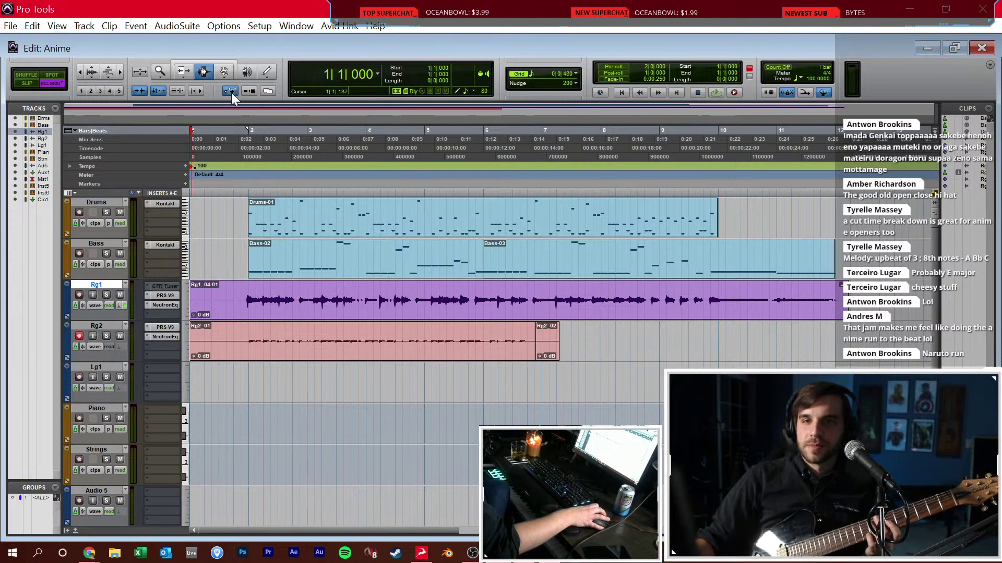
pyautogui.hotkey('ctrl', 'space')
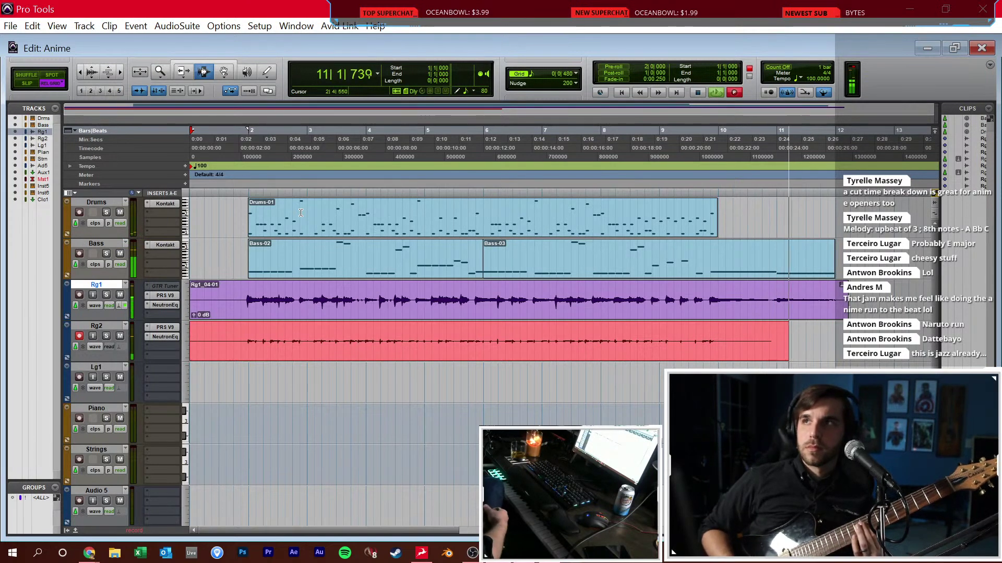
pyautogui.press('space')
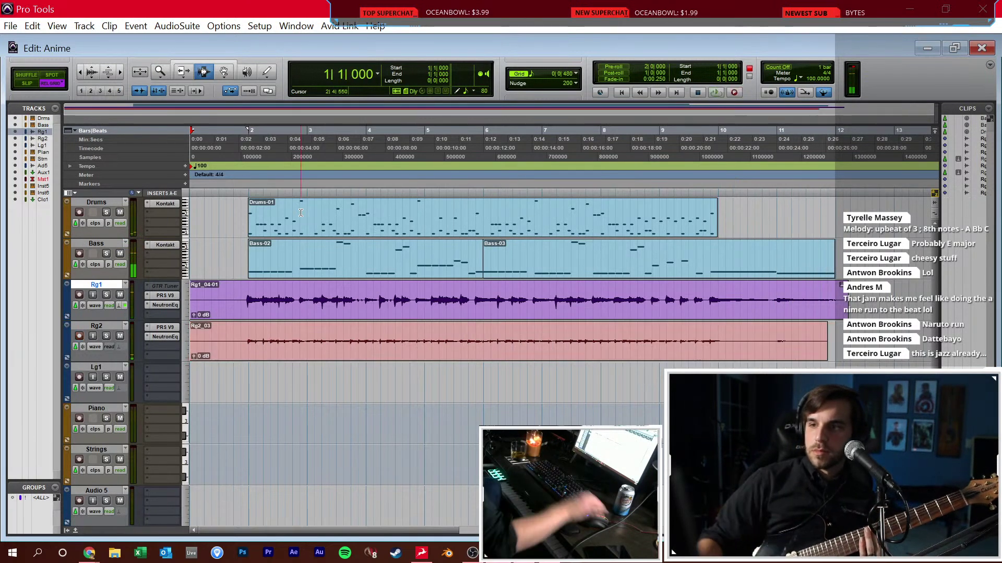
# Re-record the Rg2 guitar ending from 9|4|480, repeating the punch-in until the second take replaces the first
pyautogui.click(711, 316)
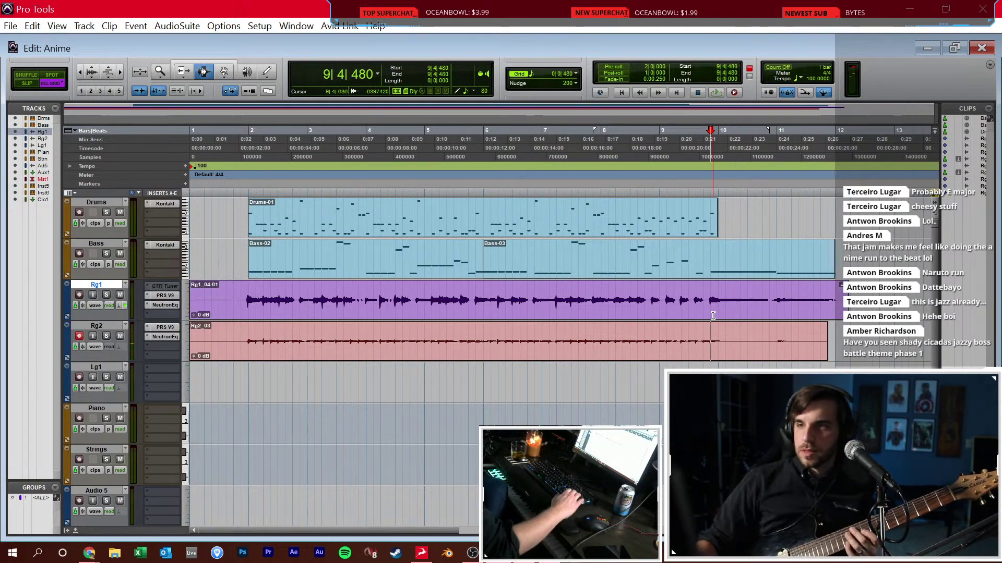
pyautogui.hotkey('ctrl', 'space')
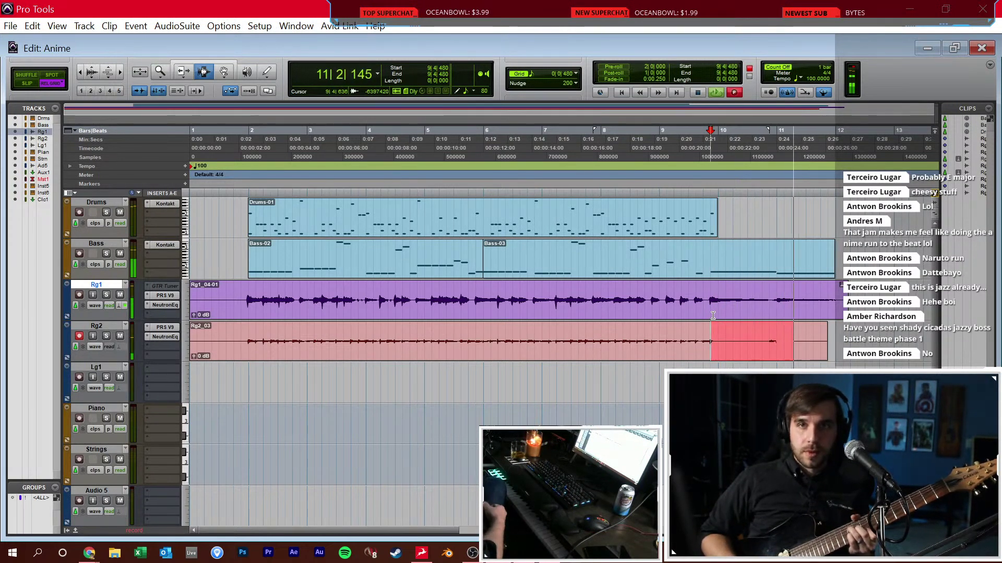
pyautogui.press('space')
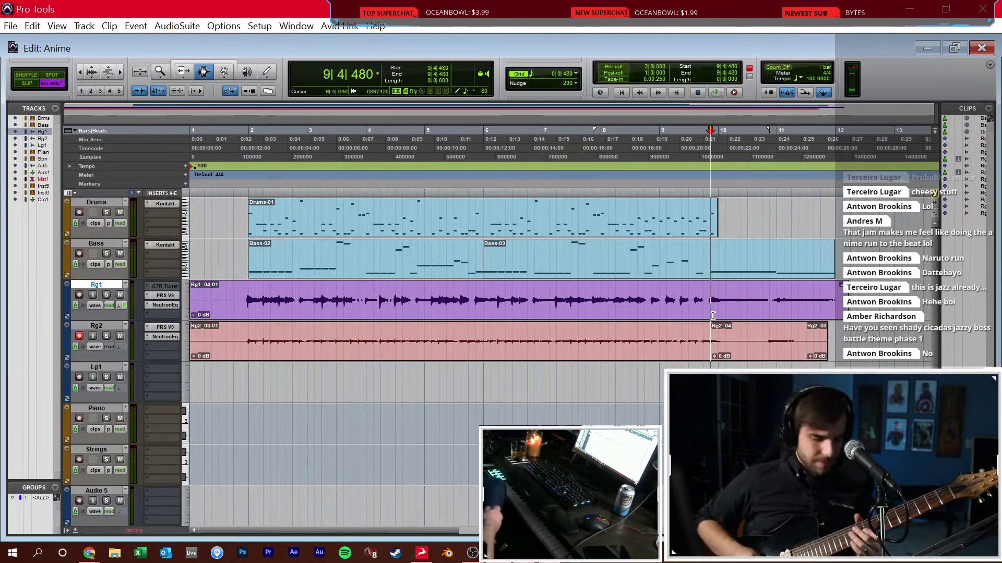
pyautogui.hotkey('ctrl', 'space')
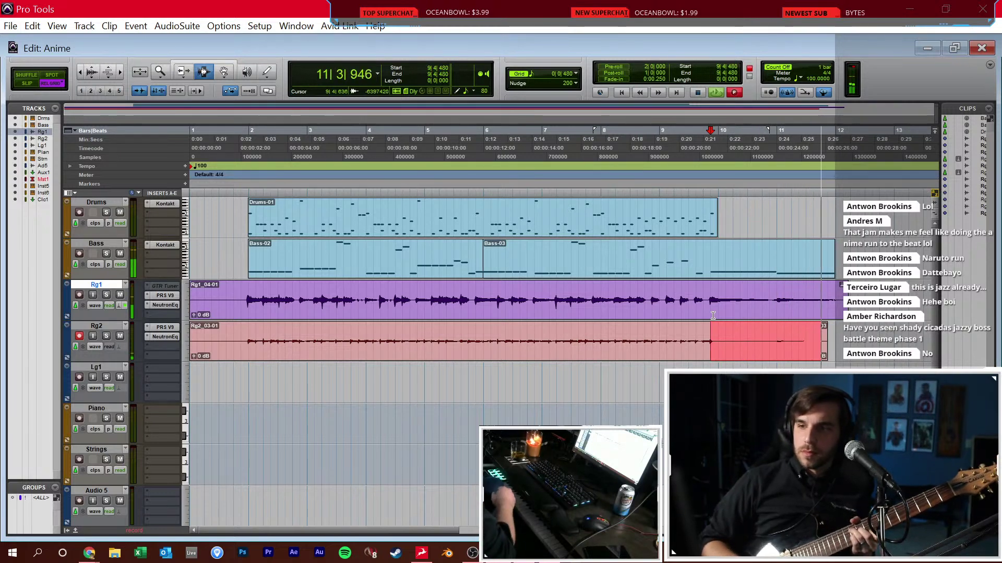
pyautogui.press('space')
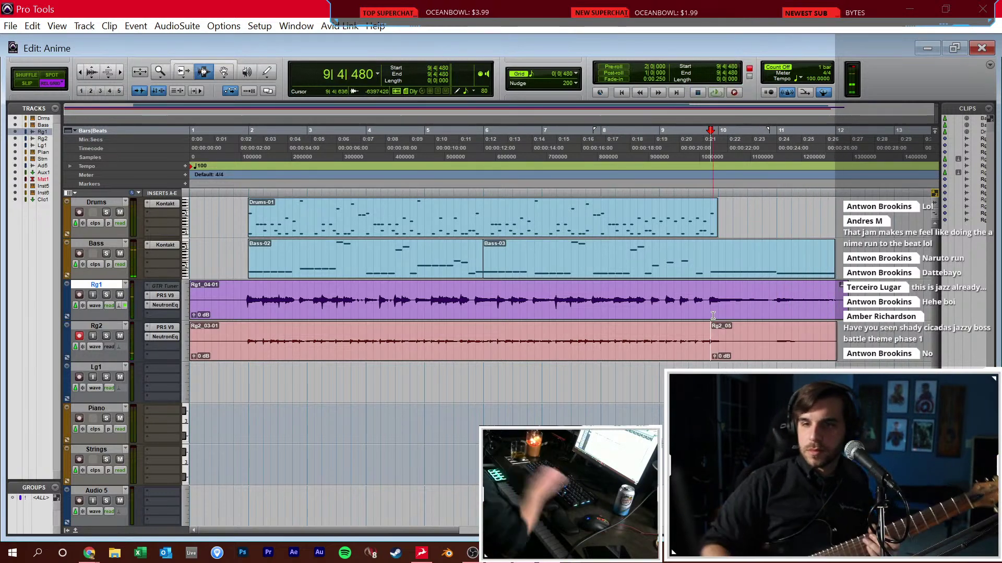
pyautogui.click(807, 79)
pyautogui.write('165')
pyautogui.press('Return')
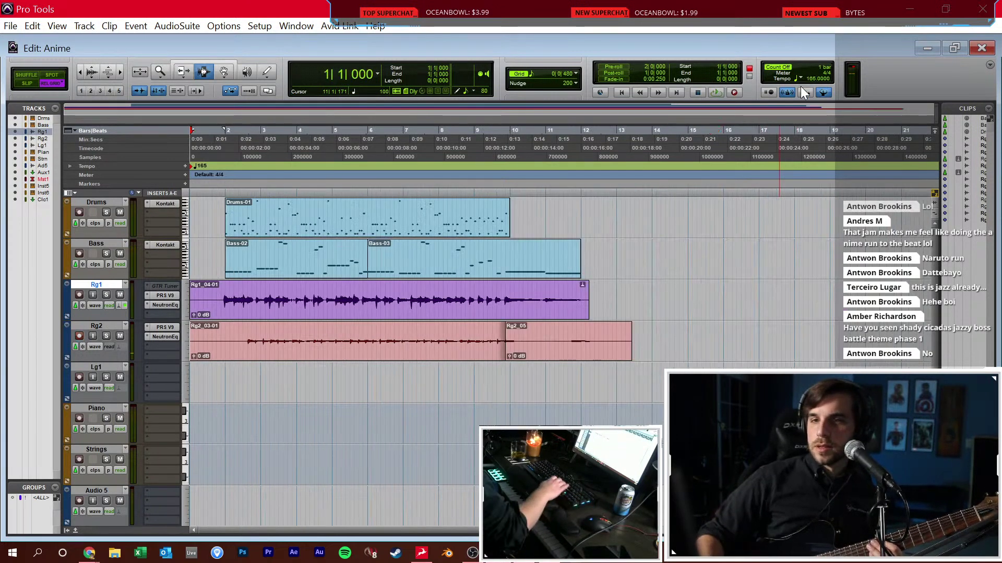
pyautogui.press('Return')
pyautogui.hotkey('ctrl', 'z')
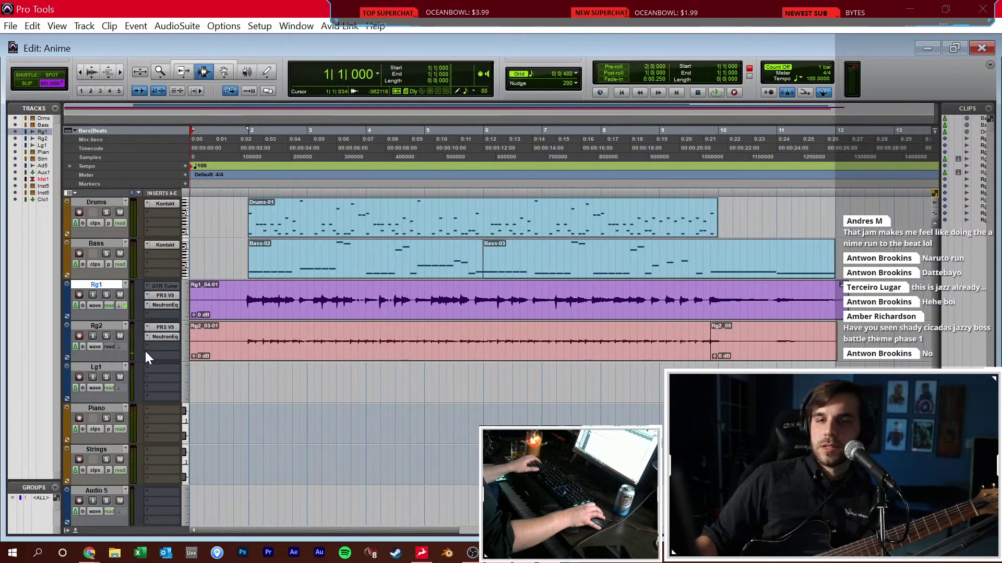
# Enable Elastic Audio on the Rg2 track so its clips stretch with the tempo
pyautogui.click(117, 346)
pyautogui.click(106, 349)
pyautogui.click(97, 347)
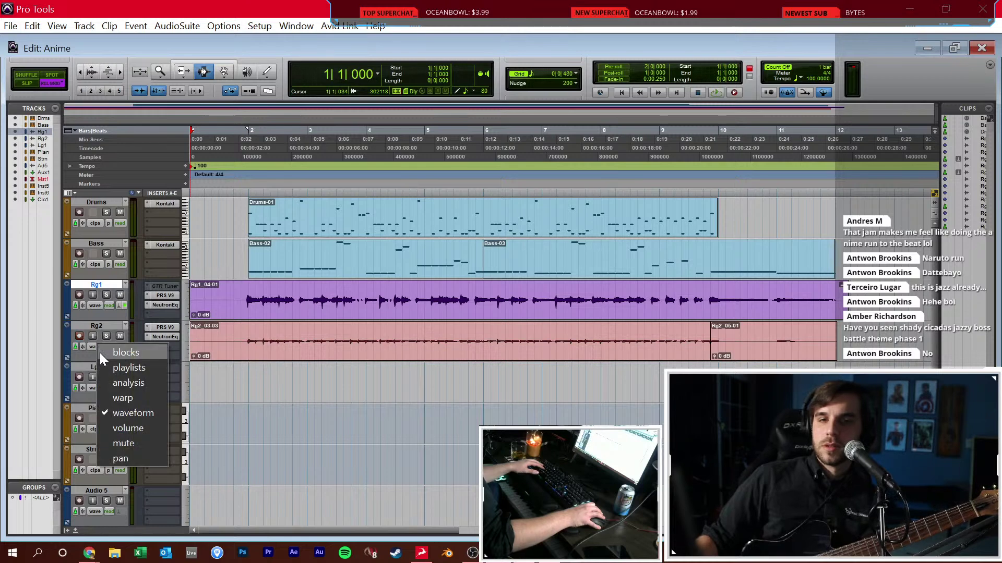
pyautogui.click(79, 357)
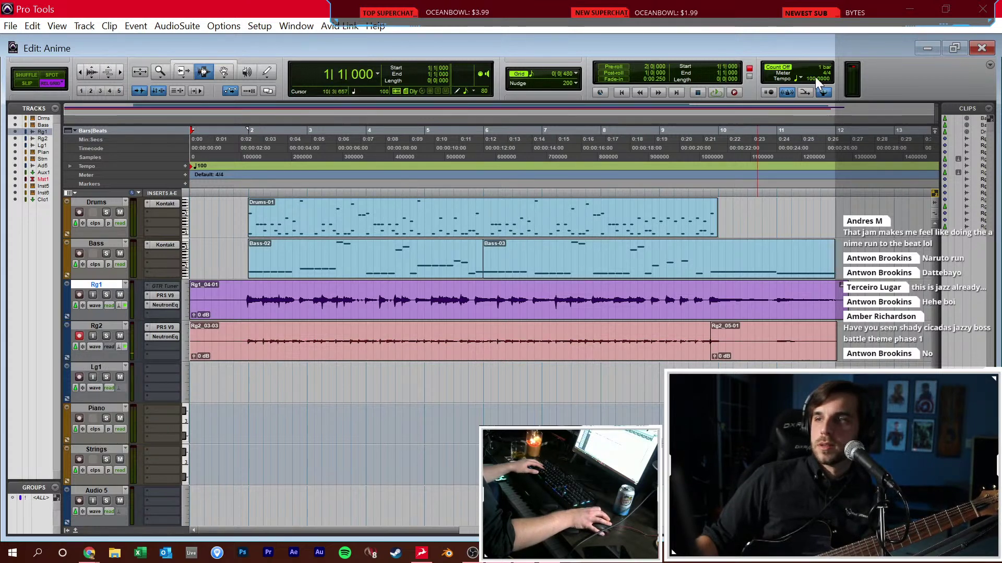
# Set the session tempo to 165 BPM and play back from the start with the metronome off
pyautogui.hotkey('ctrl', 'shift', 'z')
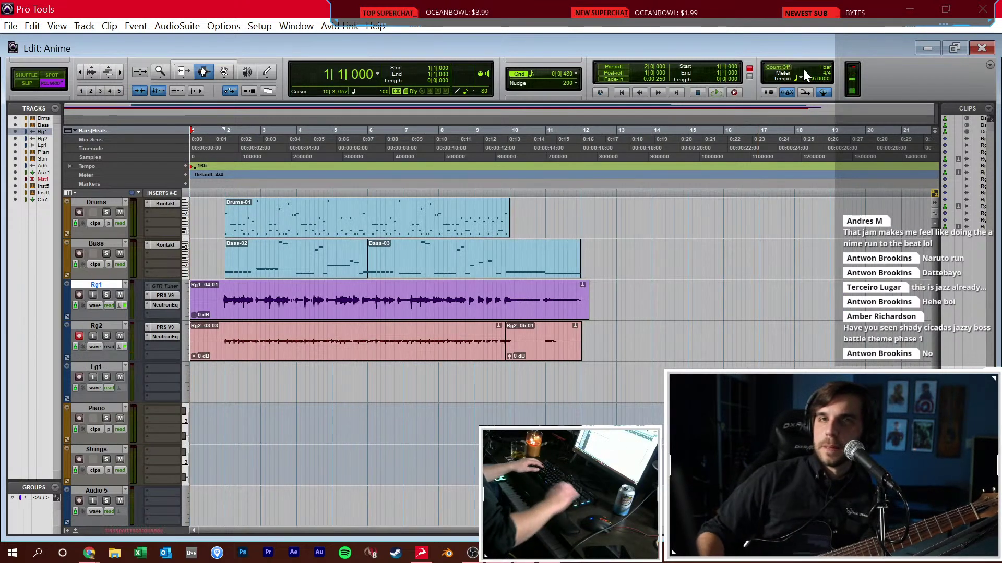
pyautogui.press('KP_7')
pyautogui.press('space')
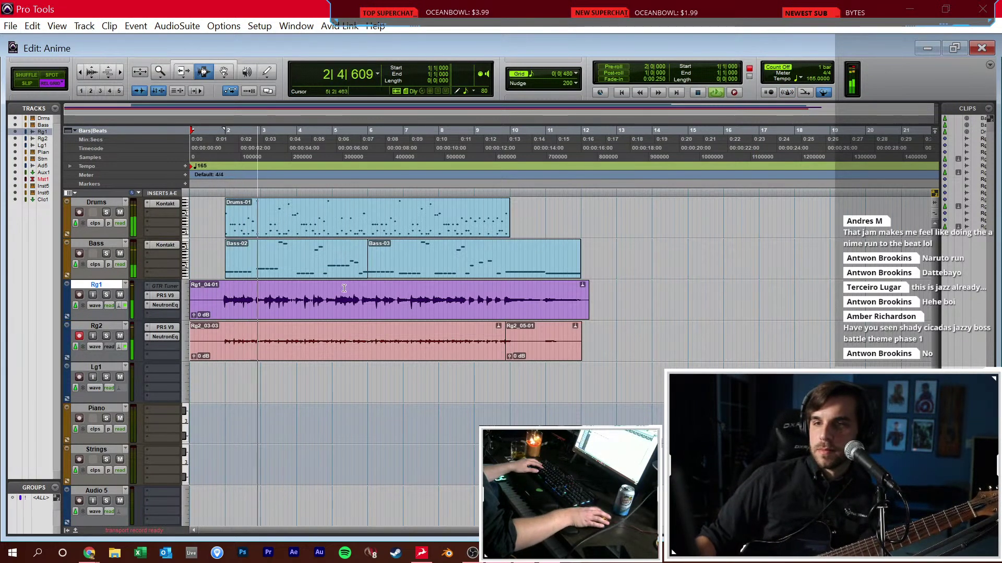
# Lower the Rg2 volume to about -12.3 dB during playback, checking the track's PRS V9 amp settings
pyautogui.hotkey('ctrl', '=')
pyautogui.moveTo(146, 396); pyautogui.dragTo(148, 399)
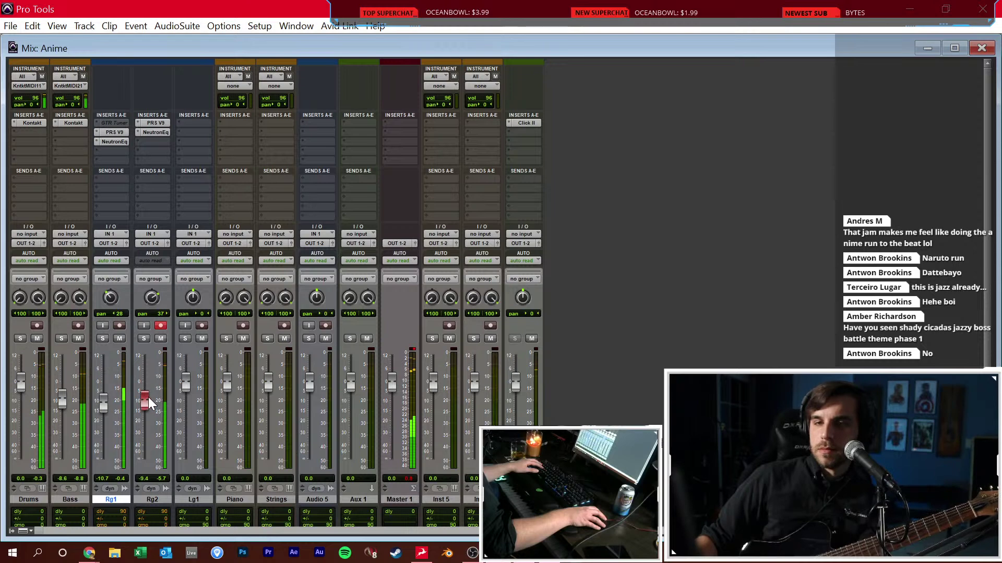
pyautogui.click(155, 124)
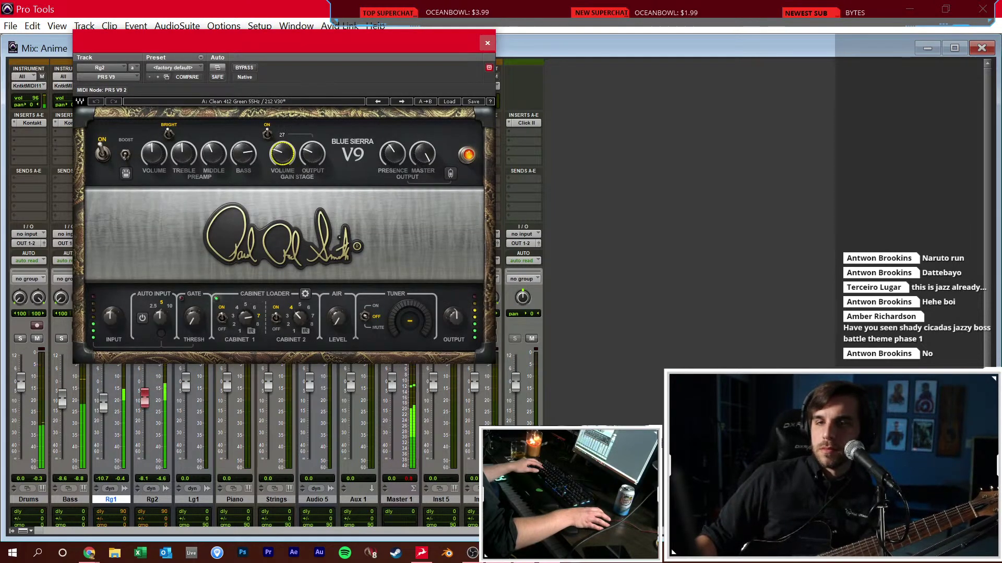
pyautogui.click(488, 43)
pyautogui.moveTo(145, 397); pyautogui.dragTo(145, 406)
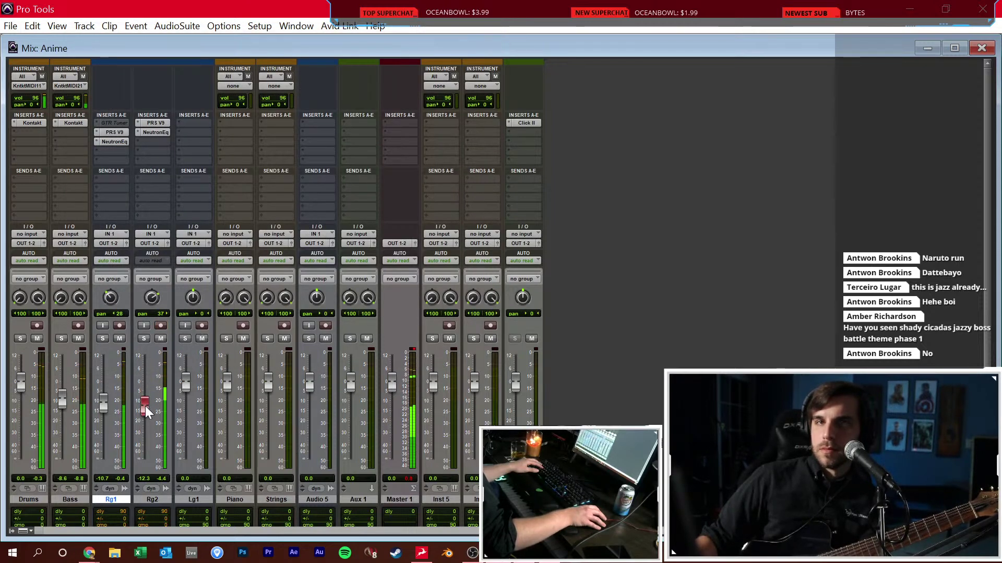
pyautogui.hotkey('ctrl', '=')
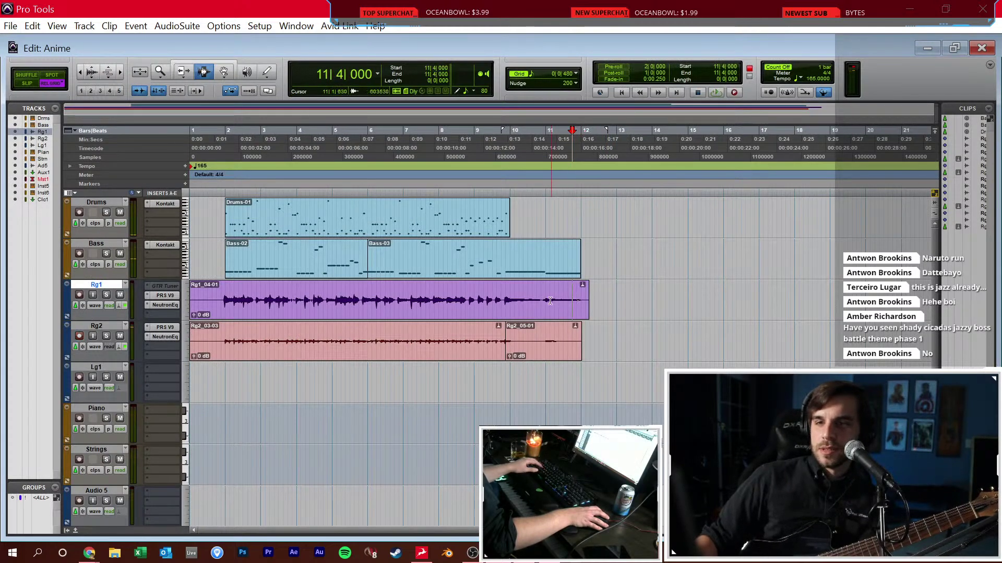
# Play back the rhythm guitar ending from 10|4|000
pyautogui.click(538, 319)
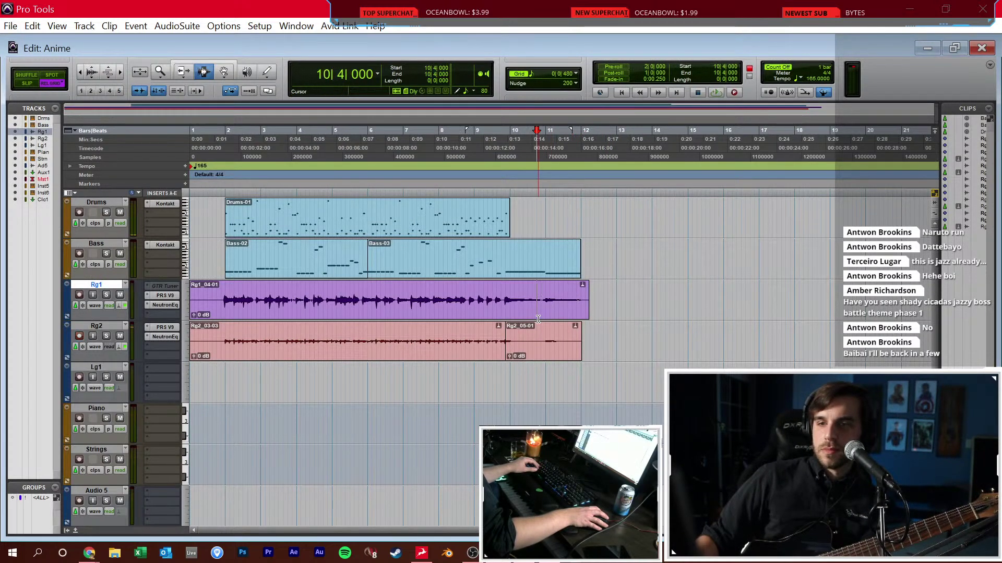
pyautogui.press('space')
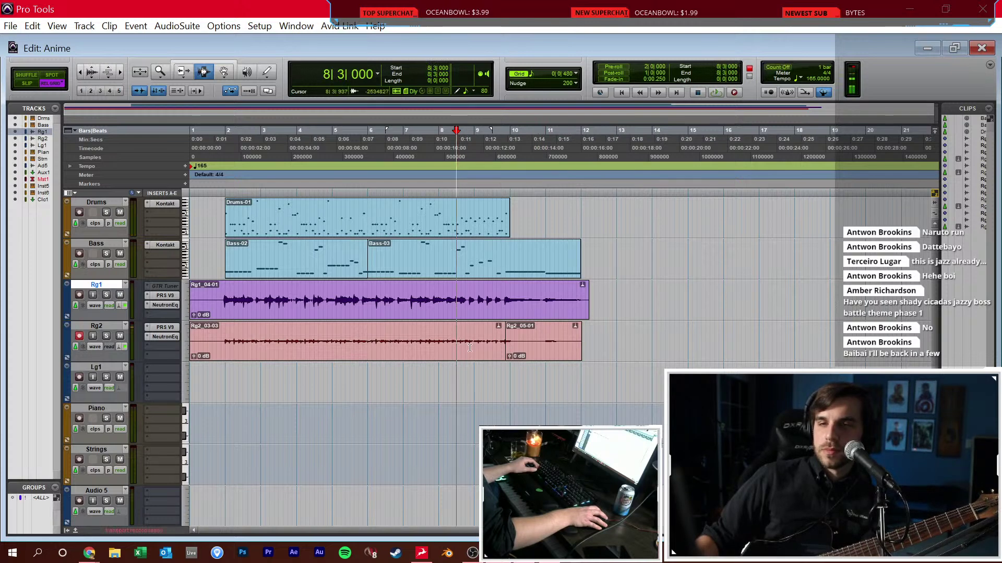
# Play back the song from the start to check the two rhythm guitars together
pyautogui.press('Return')
pyautogui.press('space')
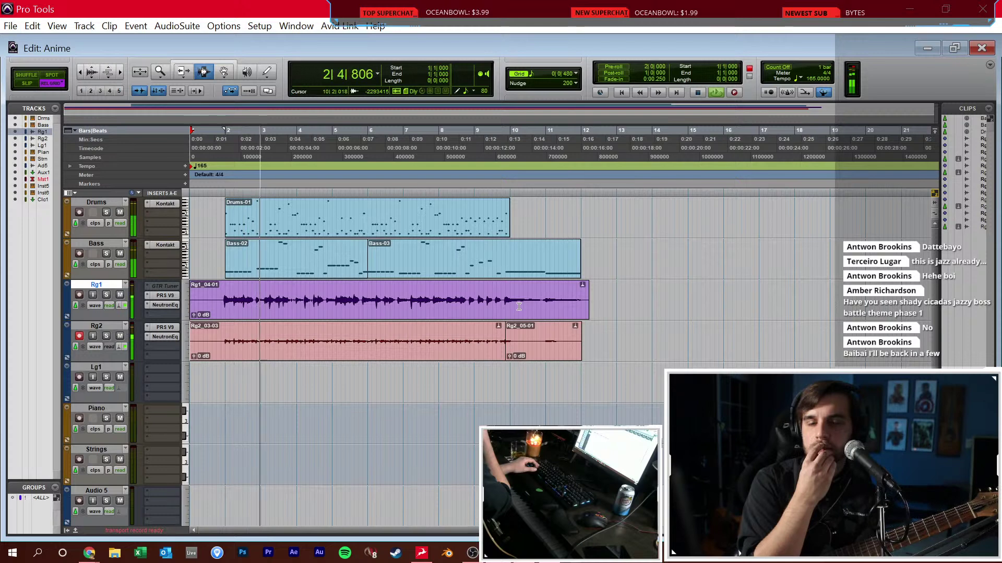
pyautogui.press('space')
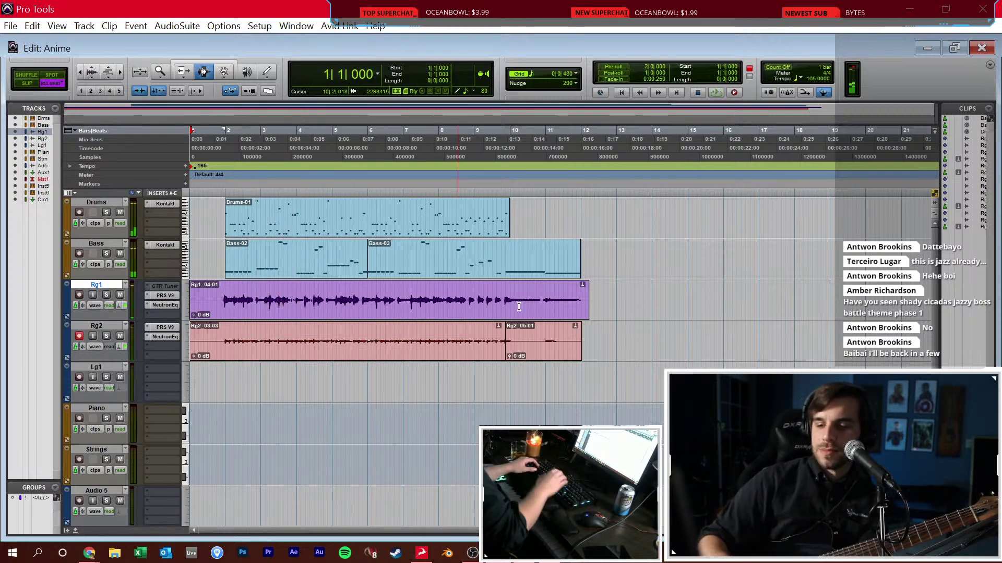
# Create a new empty playlist on the record-enabled Rg2 track and set the session tempo to 100 BPM
pyautogui.click(125, 326)
pyautogui.click(142, 331)
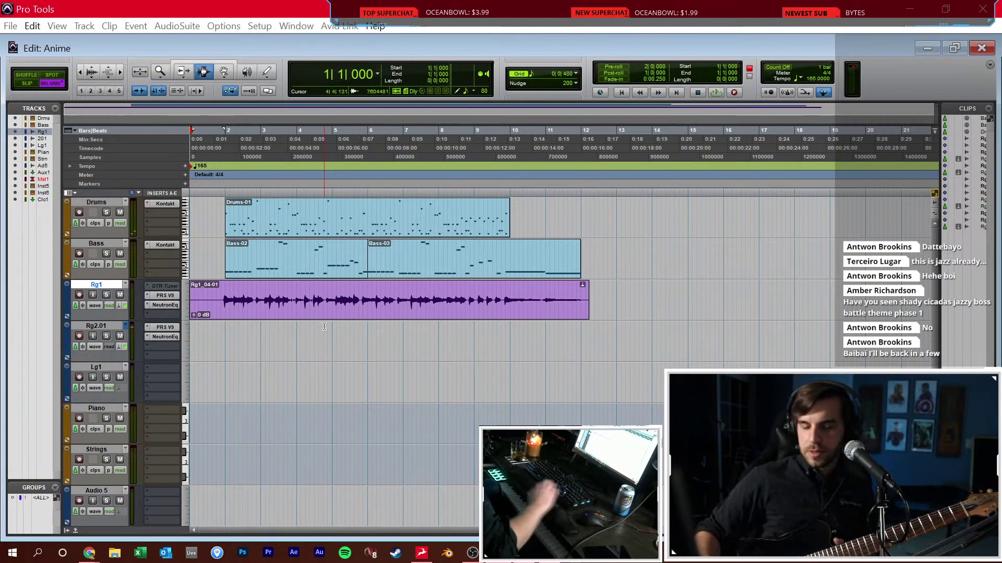
pyautogui.hotkey('shift', 'r')
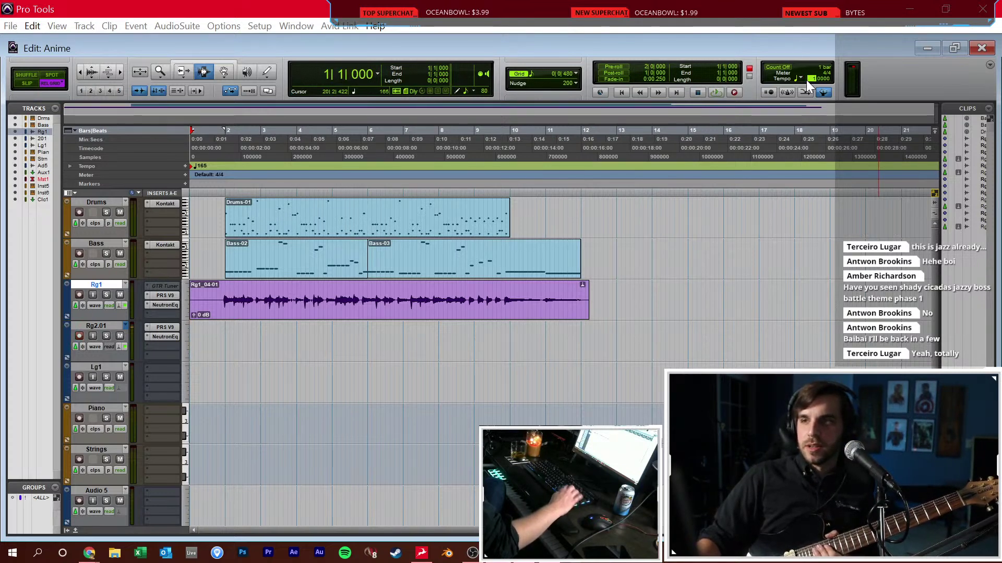
pyautogui.write('00')
pyautogui.press('Return')
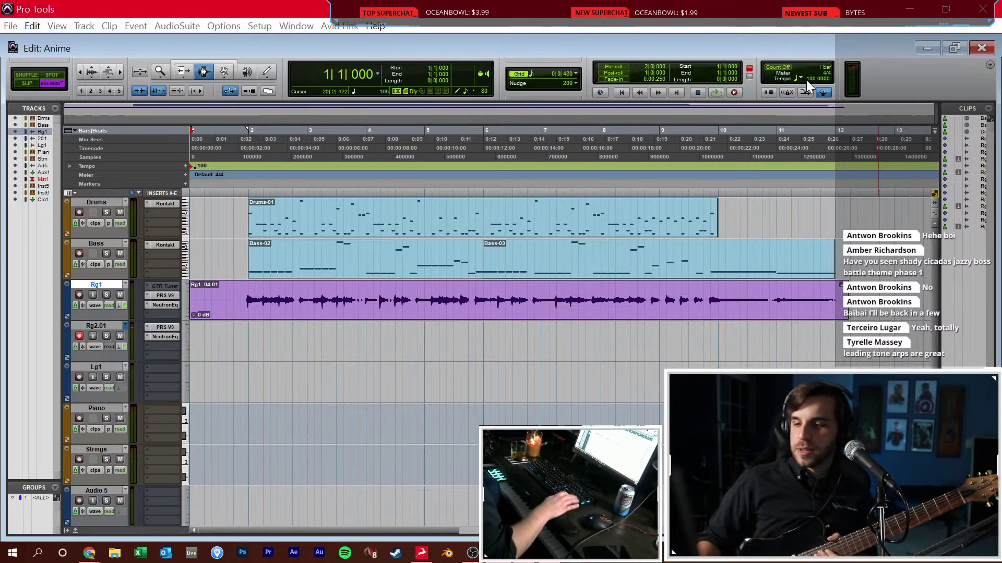
# Record a rhythm guitar take on Rg2.01 from the session start with the metronome on
pyautogui.press('space')
pyautogui.hotkey('ctrl', 'space')
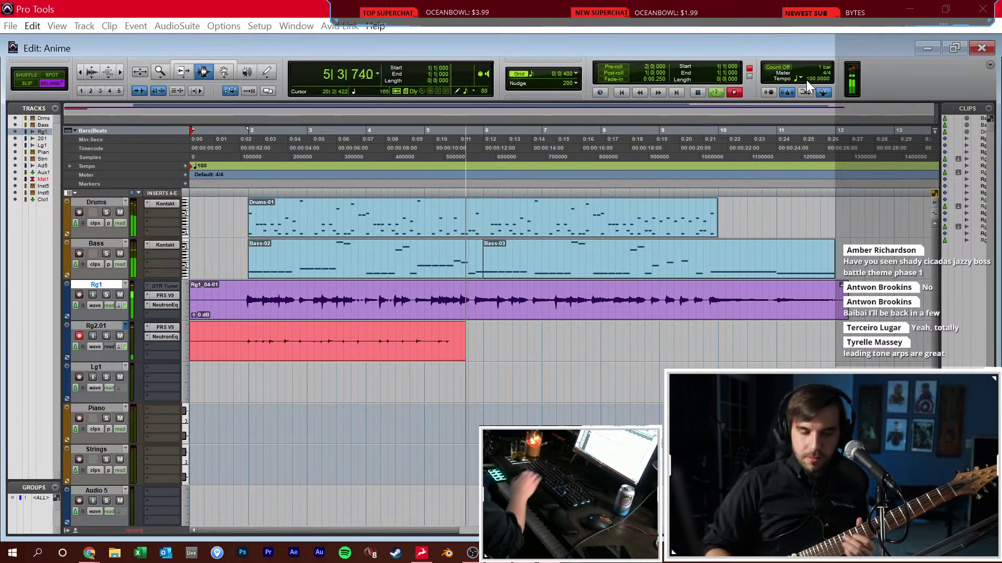
pyautogui.press('space')
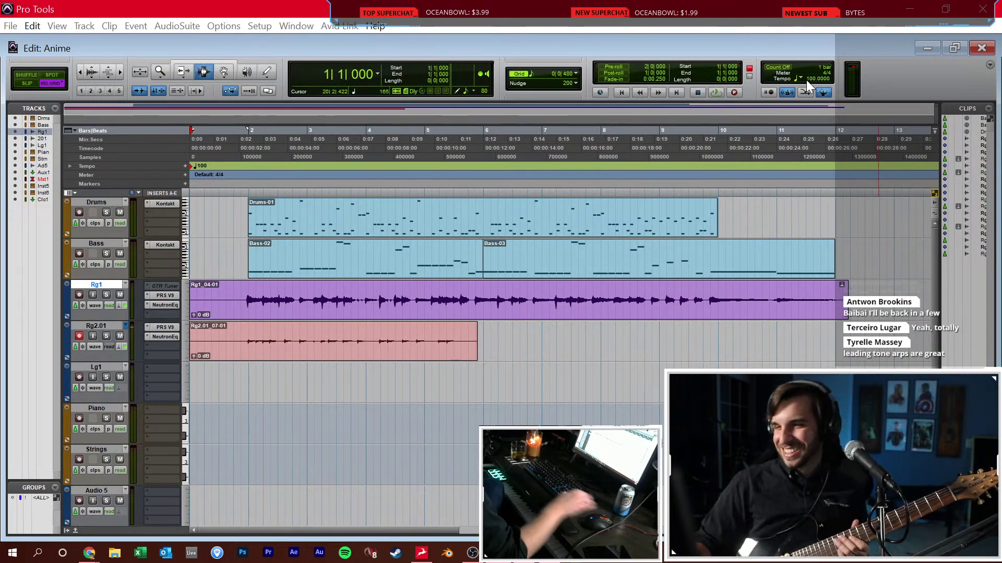
# Check the Rg2.01 level in the mixer and play back the new take from 2|1|000
pyautogui.hotkey('ctrl', '=')
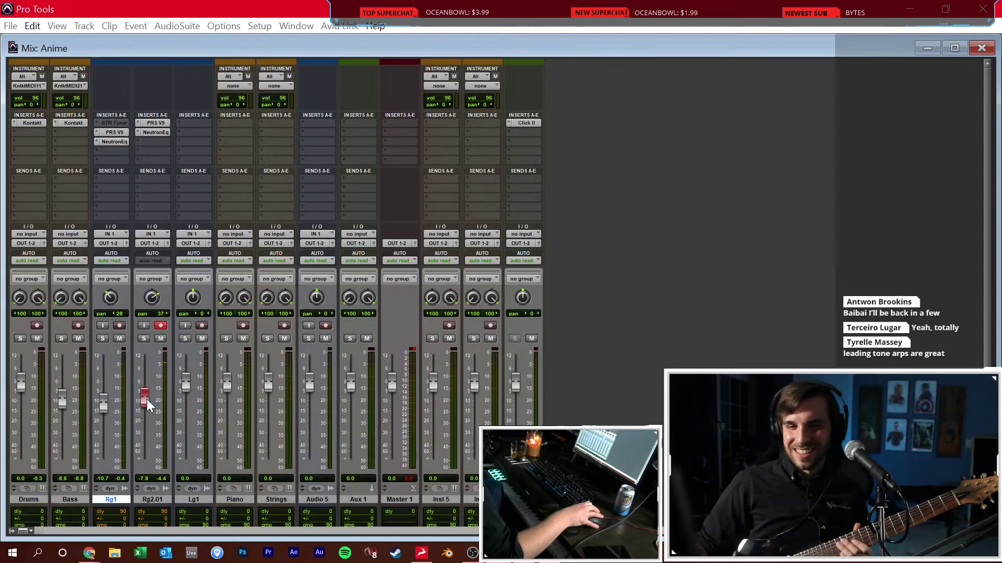
pyautogui.hotkey('ctrl', '=')
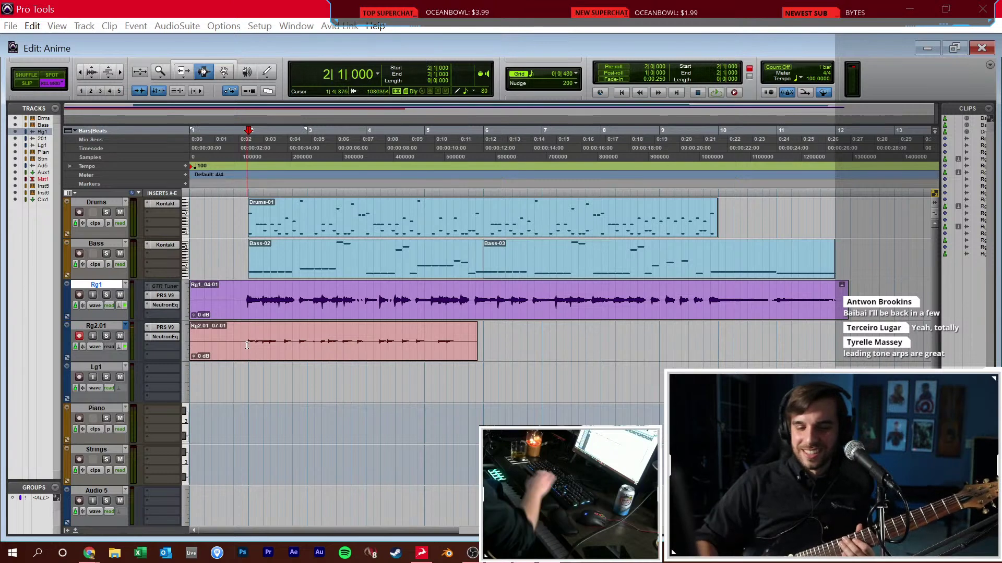
pyautogui.press('space')
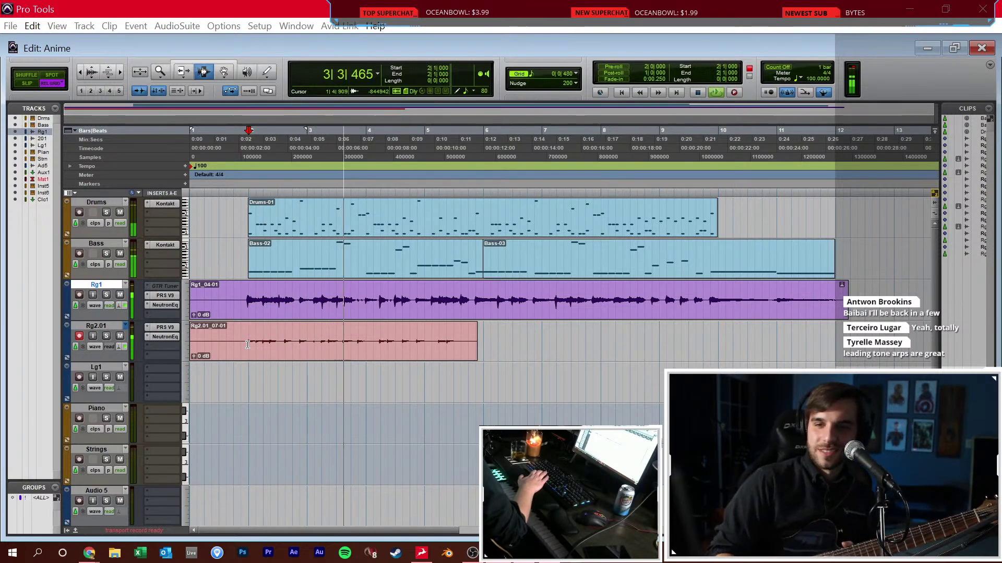
pyautogui.press('space')
# Try recording over the Rg2.01 take at 2|1|000, and re-record it from the session start to about bar 8
pyautogui.hotkey('ctrl', 'space')
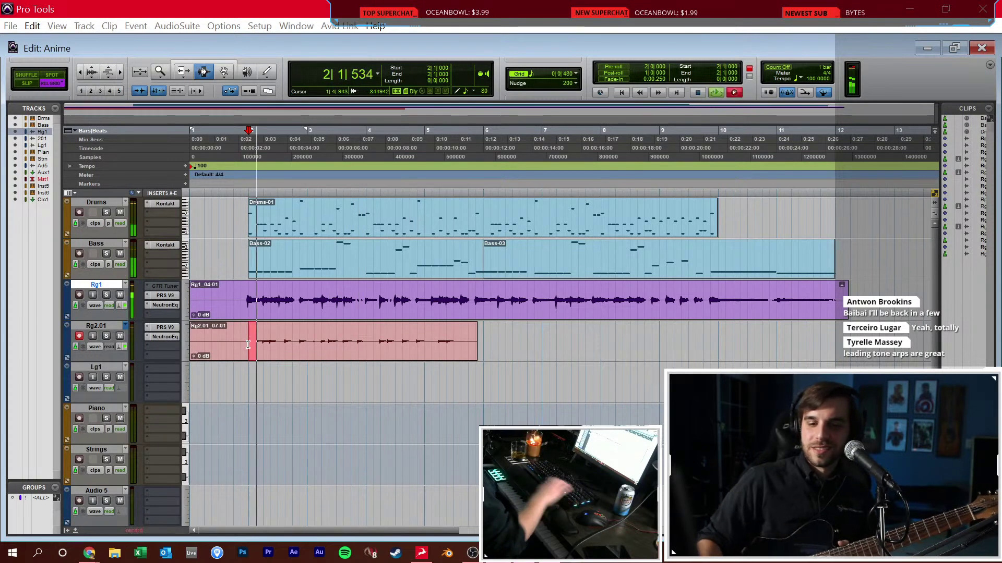
pyautogui.press('space')
pyautogui.press('Return')
pyautogui.hotkey('ctrl', 'space')
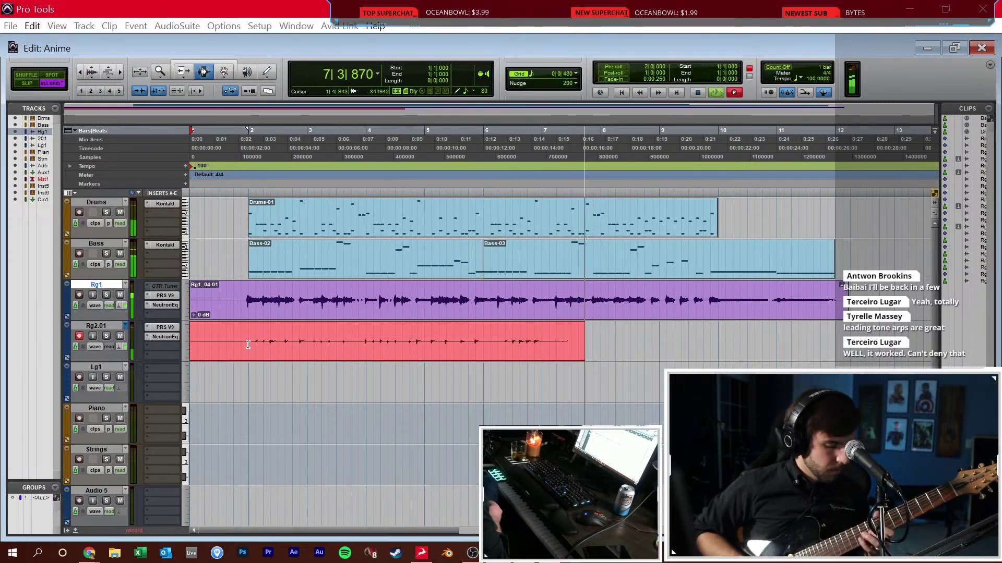
pyautogui.press('space')
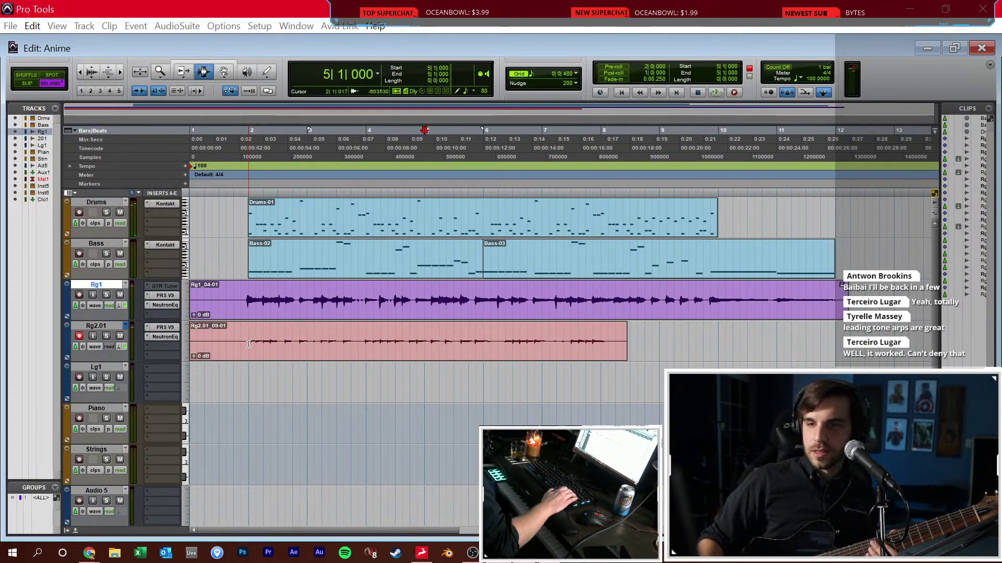
# Record a full rhythm guitar take on Rg2.01 from the session start to about bar 11
pyautogui.press('Return')
pyautogui.hotkey('ctrl', 'space')
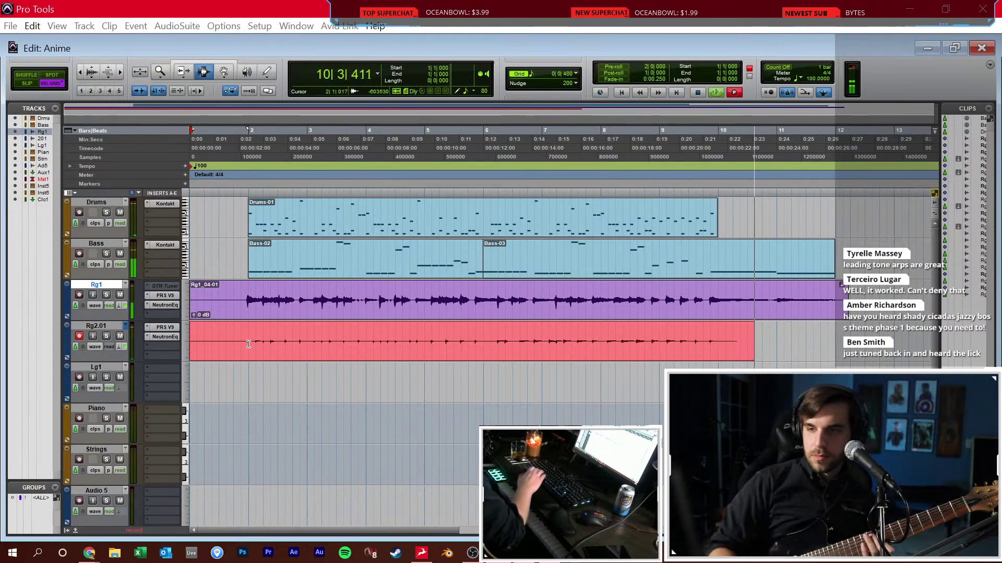
pyautogui.press('space')
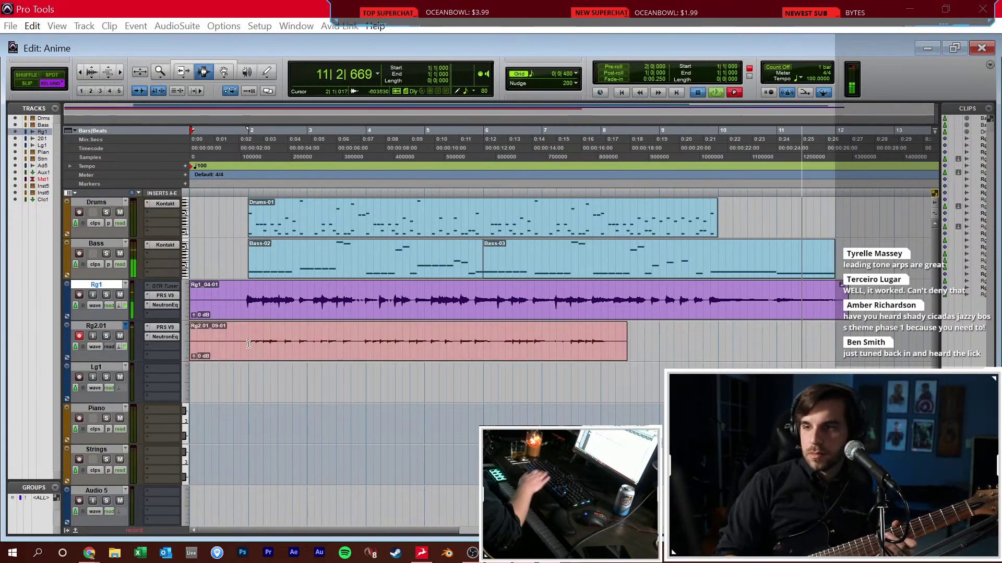
# Re-record the ending of the Rg2.01 guitar take from 9|4|480 with Count Off enabled
pyautogui.click(708, 336)
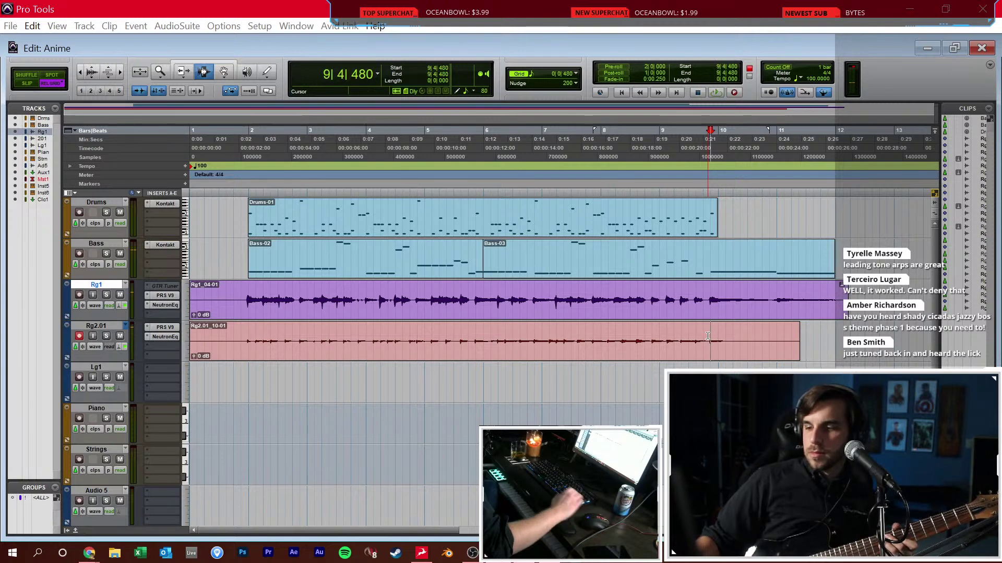
pyautogui.hotkey('ctrl', 'space')
pyautogui.press('space')
pyautogui.hotkey('shift', 'r')
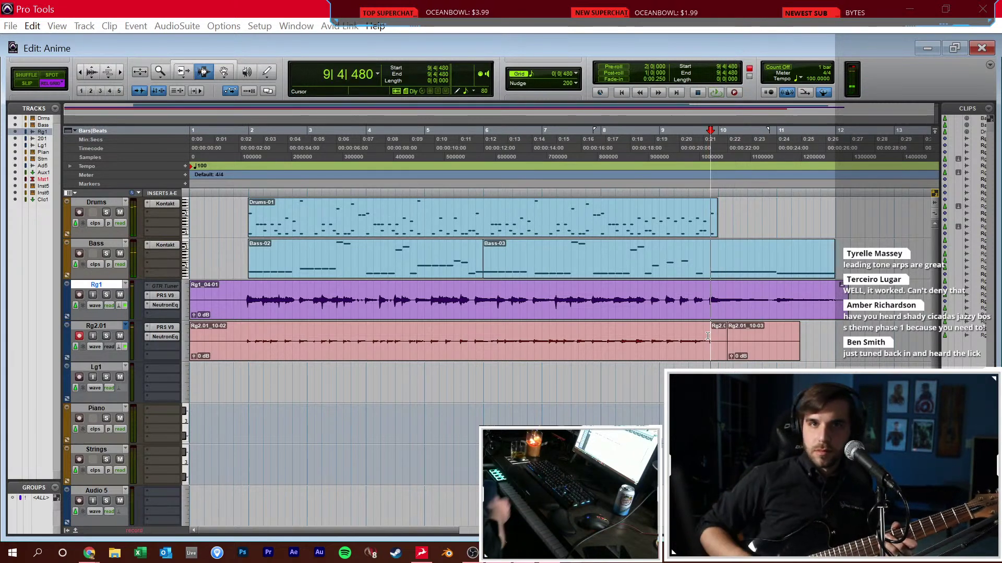
pyautogui.hotkey('ctrl', 'space')
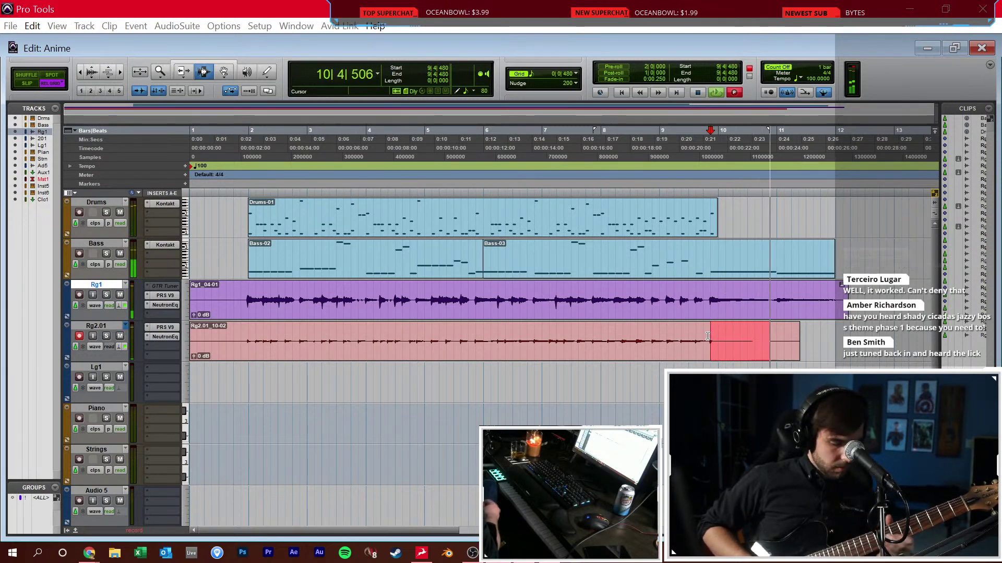
pyautogui.press('space')
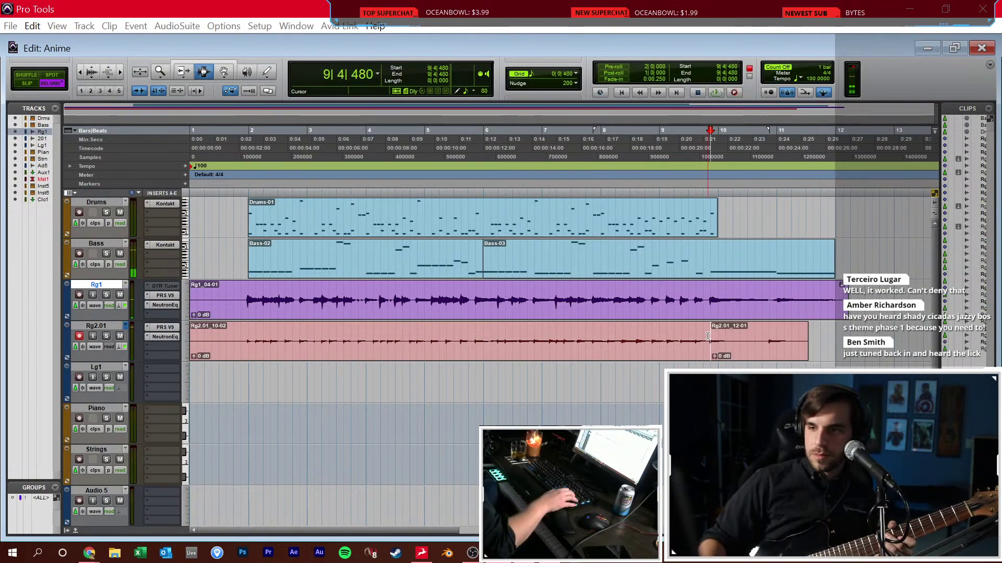
pyautogui.hotkey('ctrl', 'space')
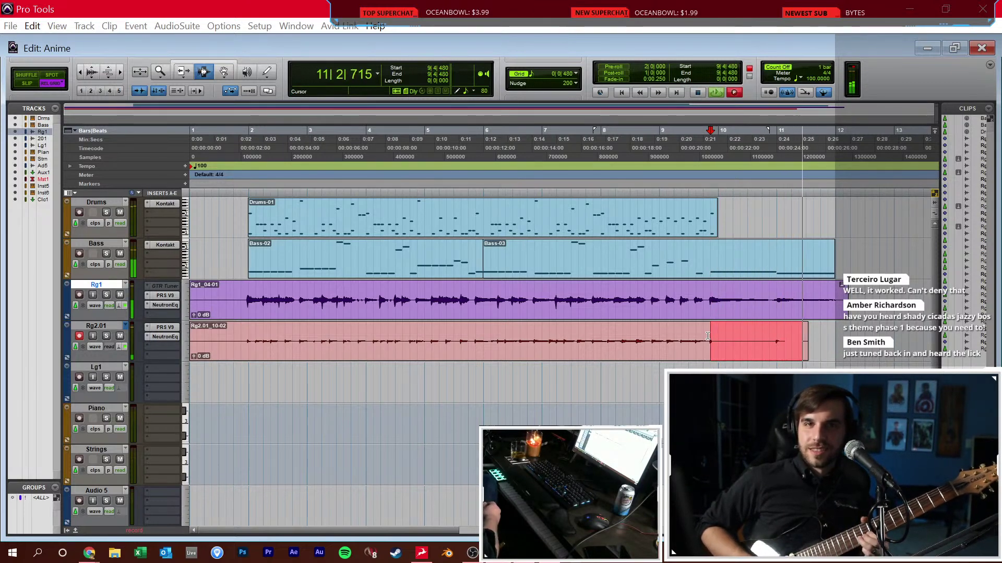
pyautogui.press('space')
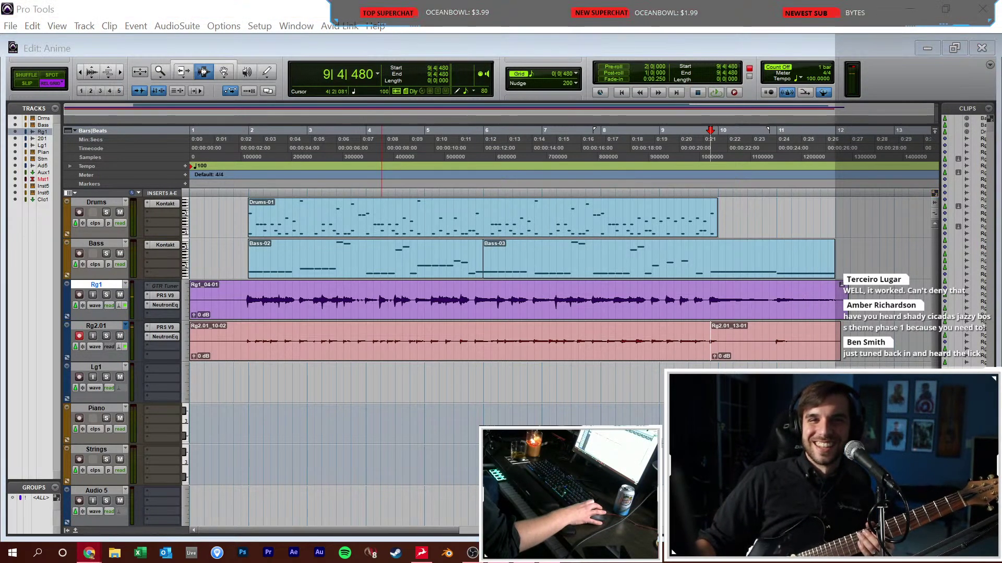
# Set the session tempo to 160 BPM and play back from the start with the metronome and Count Off disabled
pyautogui.click(665, 337)
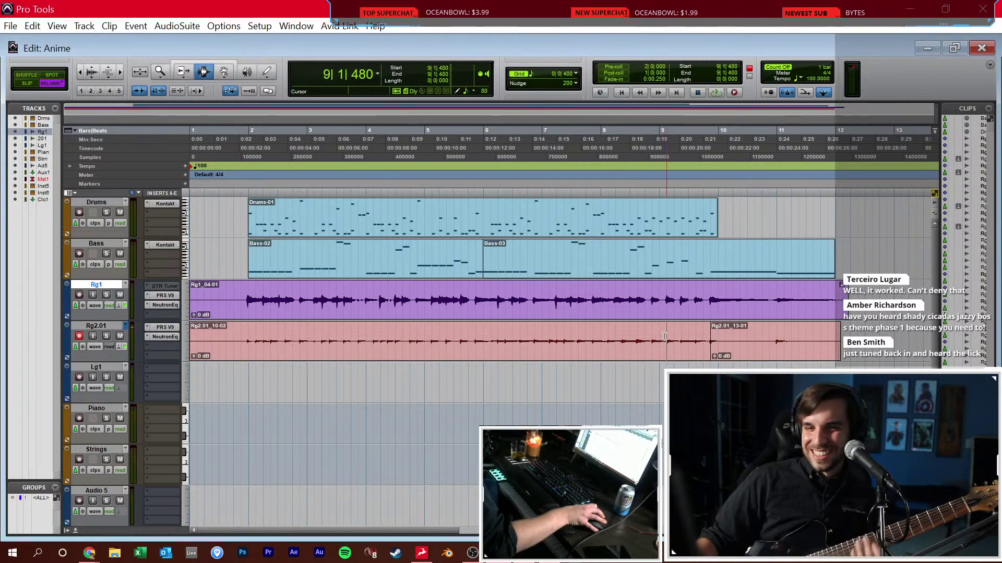
pyautogui.write('160')
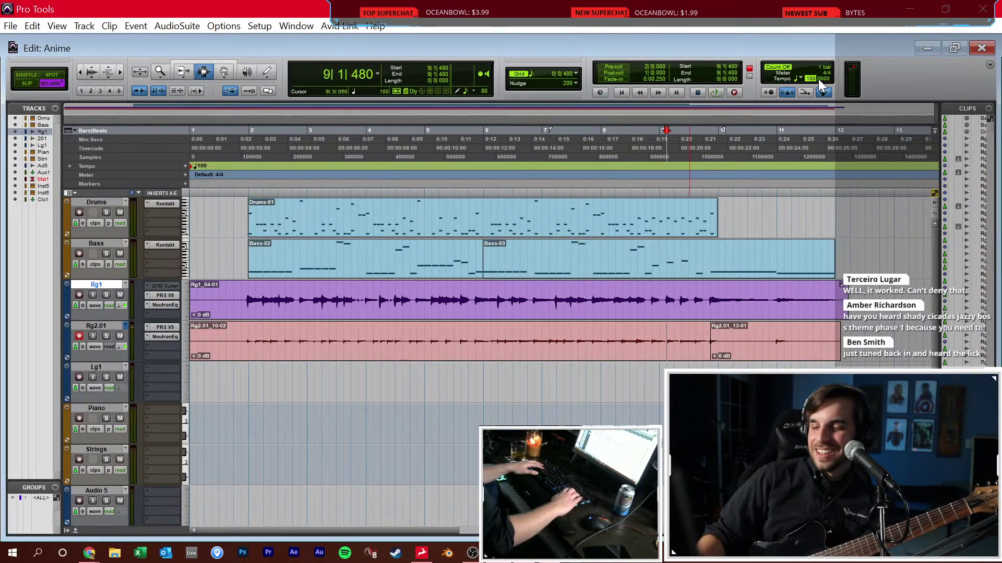
pyautogui.press('Return')
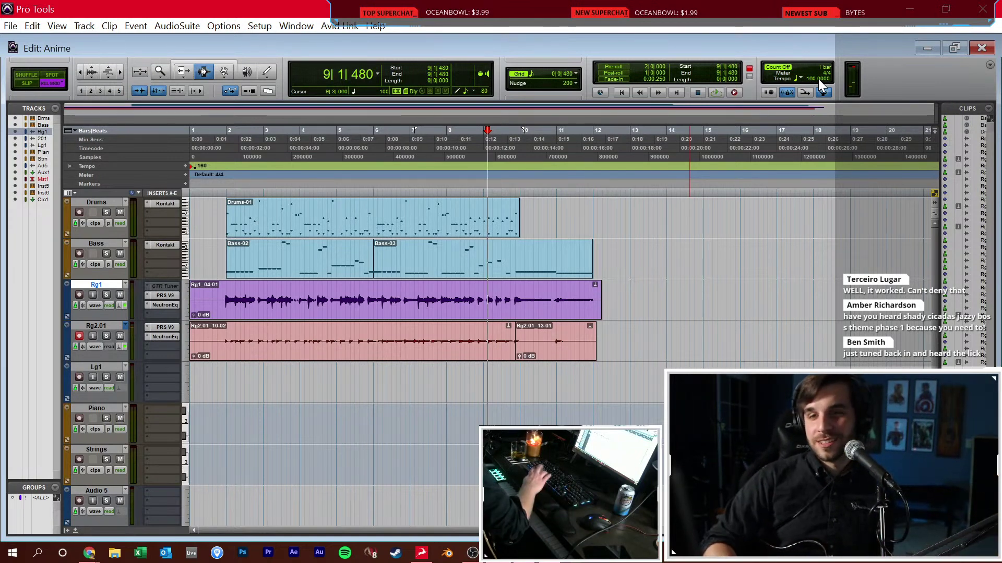
pyautogui.press('Return')
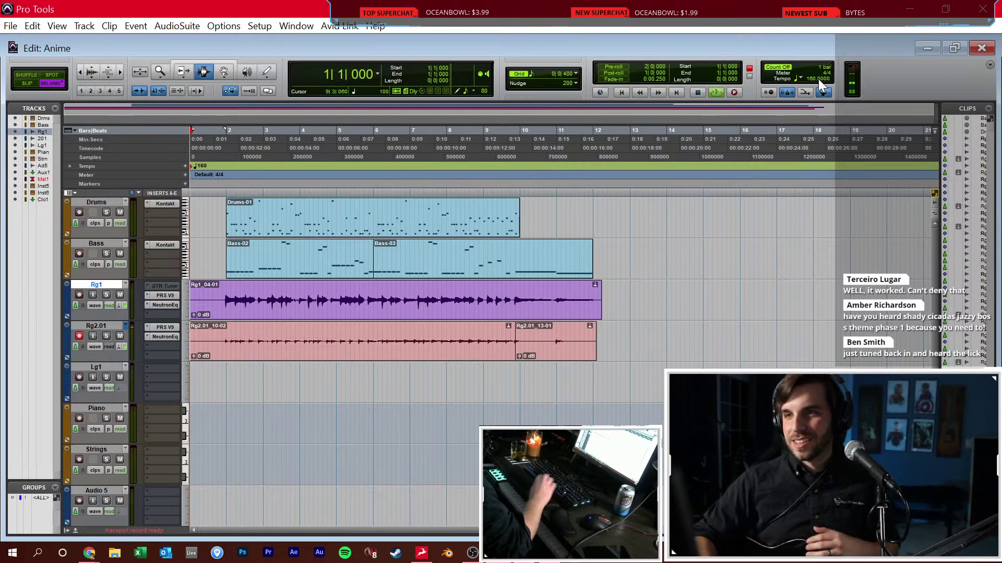
pyautogui.press('space')
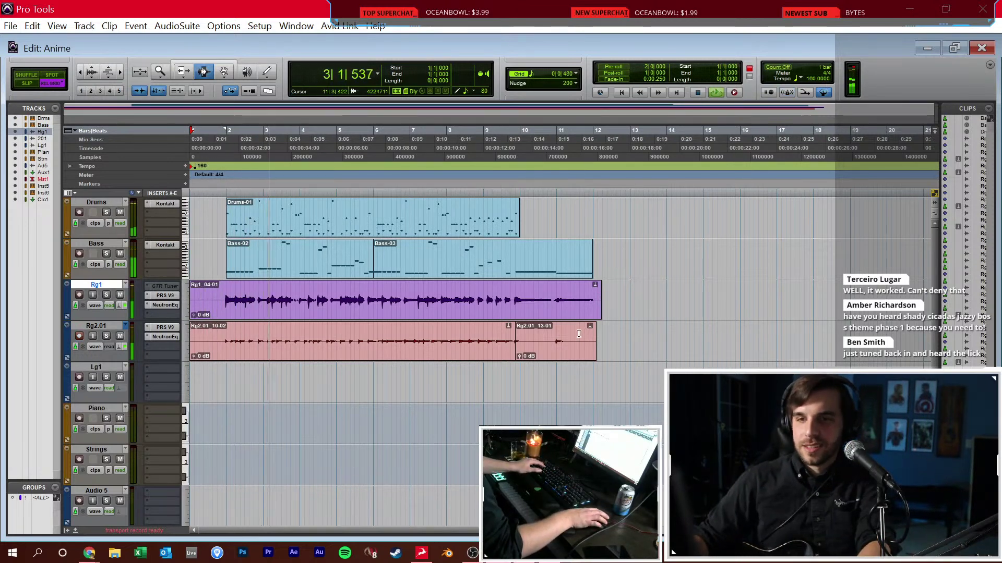
# Lower the Rg2.01 volume to about -10.5 dB during playback and listen to the guitar ending from 10|3|000
pyautogui.hotkey('ctrl', '=')
pyautogui.moveTo(141, 401); pyautogui.dragTo(144, 406)
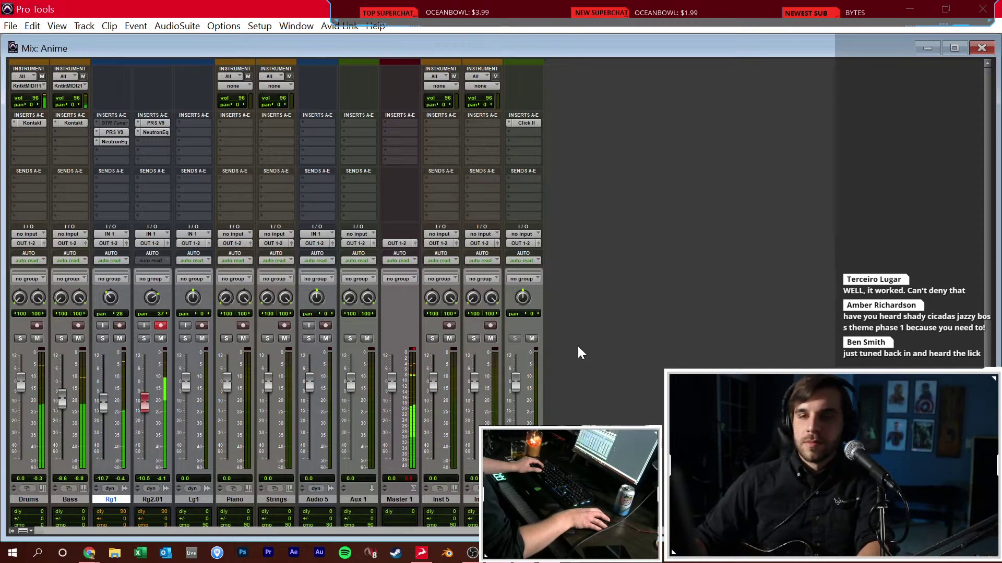
pyautogui.hotkey('ctrl', '=')
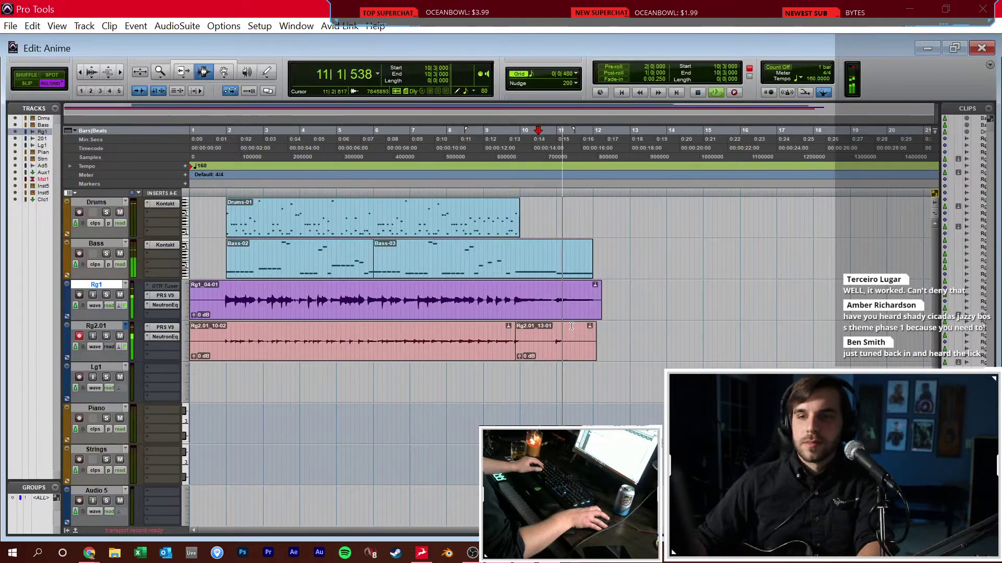
pyautogui.click(597, 357)
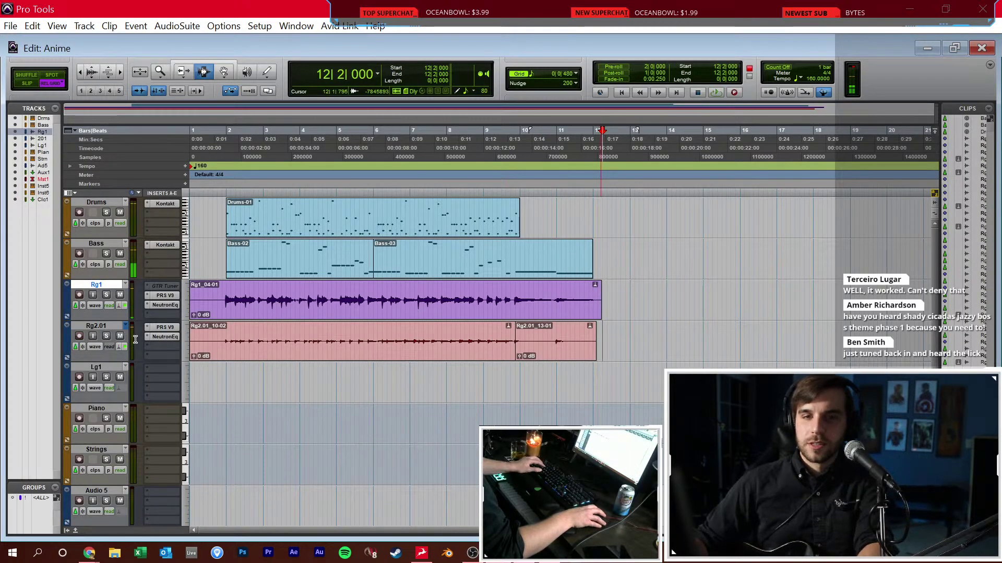
# Duplicate the Rg2.01 track without its clips and arm the duplicate for recording
pyautogui.rightClick(116, 326)
pyautogui.click(148, 294)
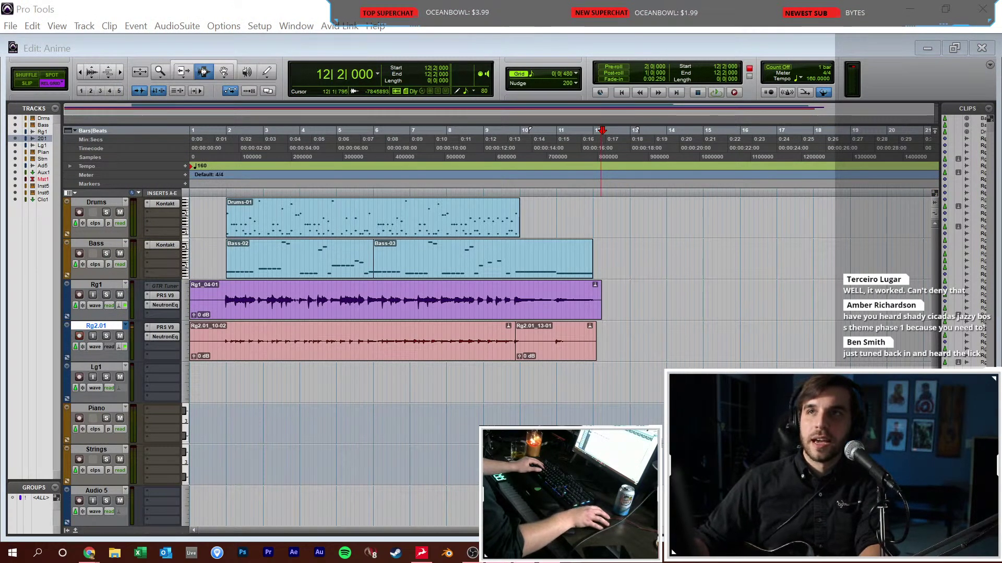
pyautogui.press('Return')
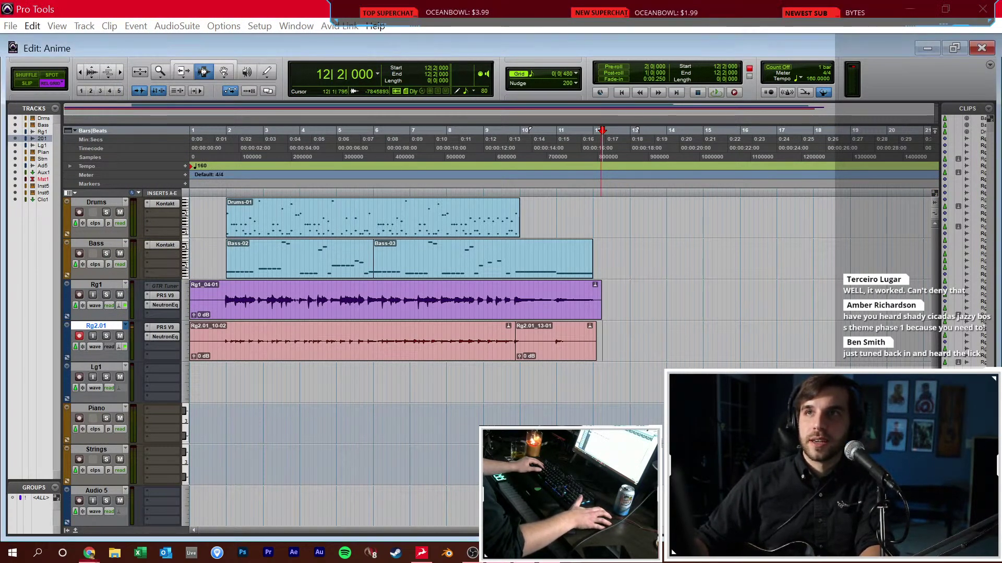
pyautogui.click(252, 385)
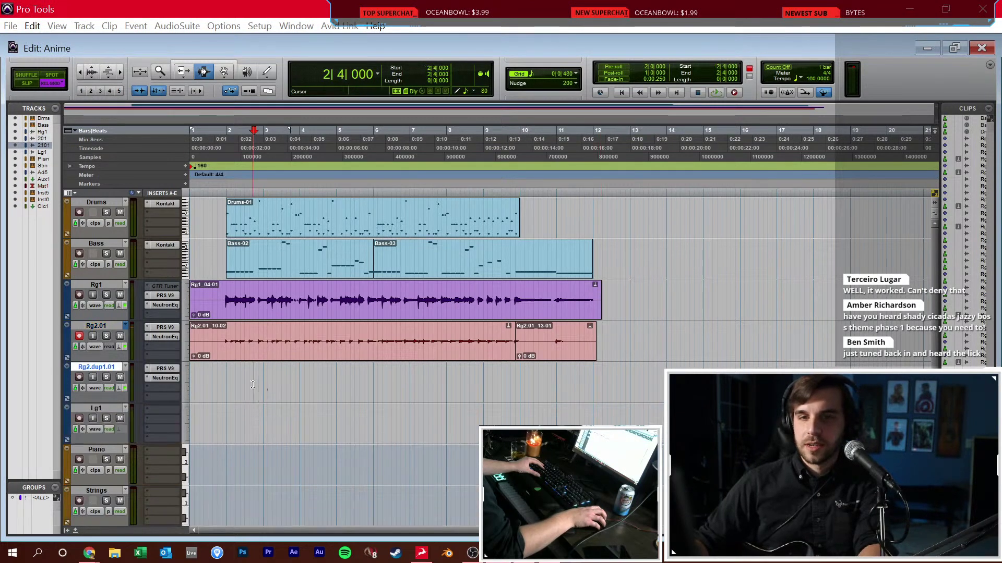
pyautogui.click(222, 378)
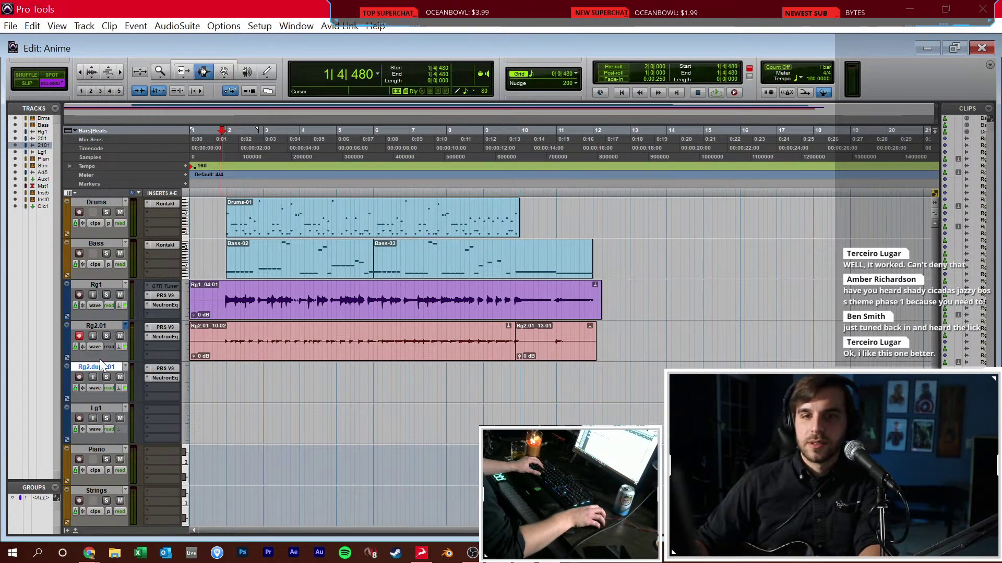
pyautogui.click(79, 377)
# Play back briefly from 2|1|000 with the empty duplicate guitar track armed
pyautogui.click(225, 374)
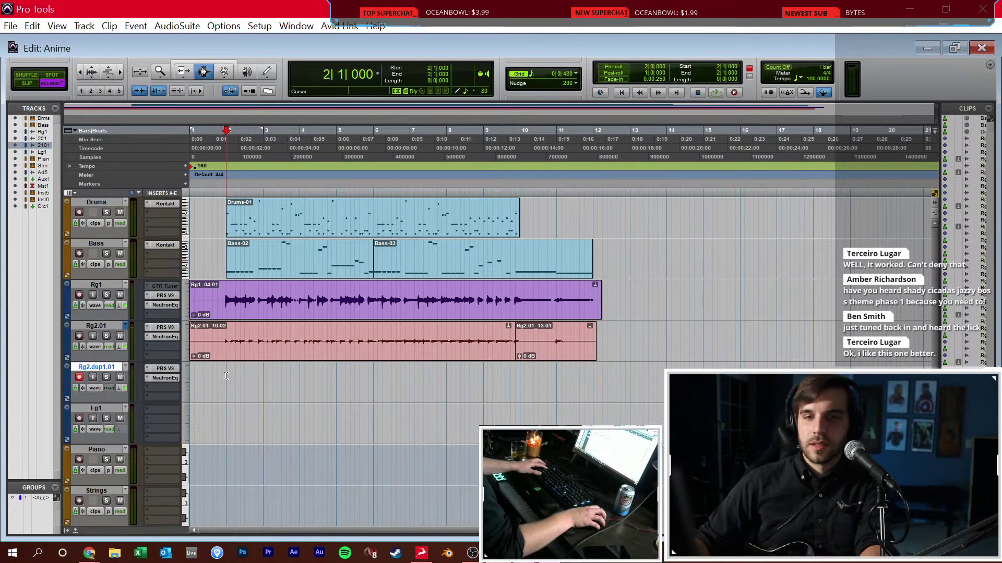
pyautogui.hotkey('ctrl', ']')
pyautogui.press('space')
pyautogui.press('space')
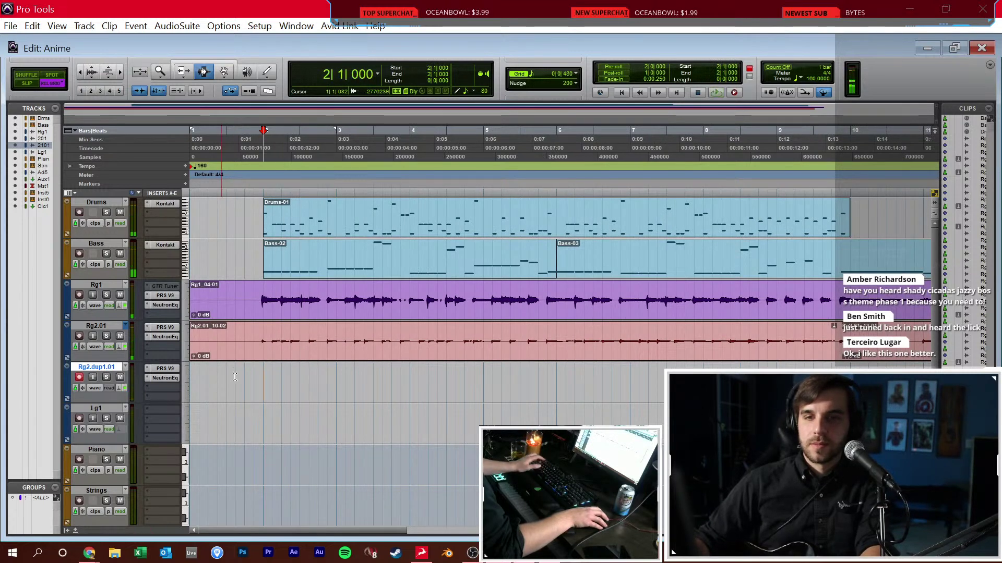
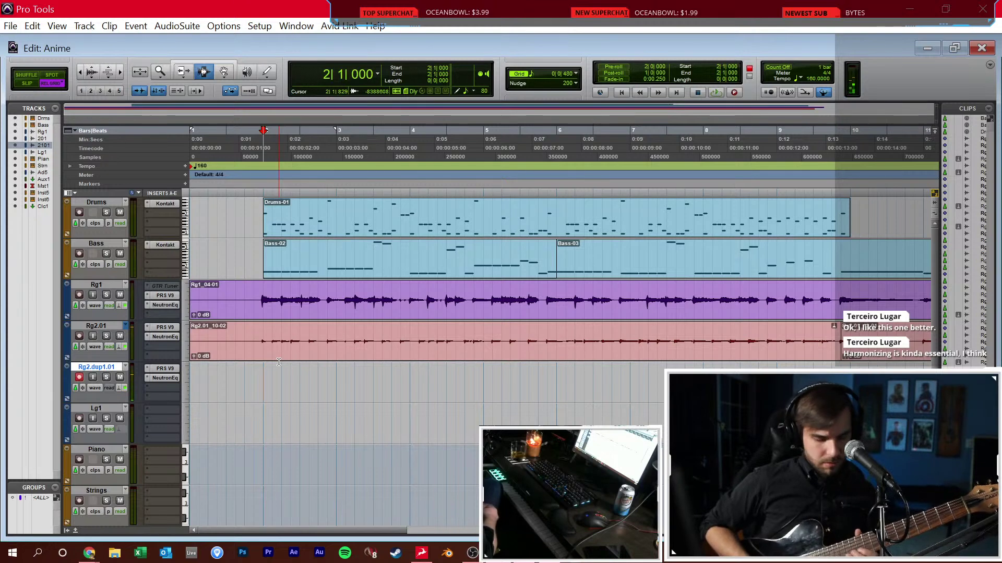
# Set the session tempo to 90 BPM and record the harmony guitar on Rg2.dup1.01 from 1|1|000, retaking it once
pyautogui.press('Return')
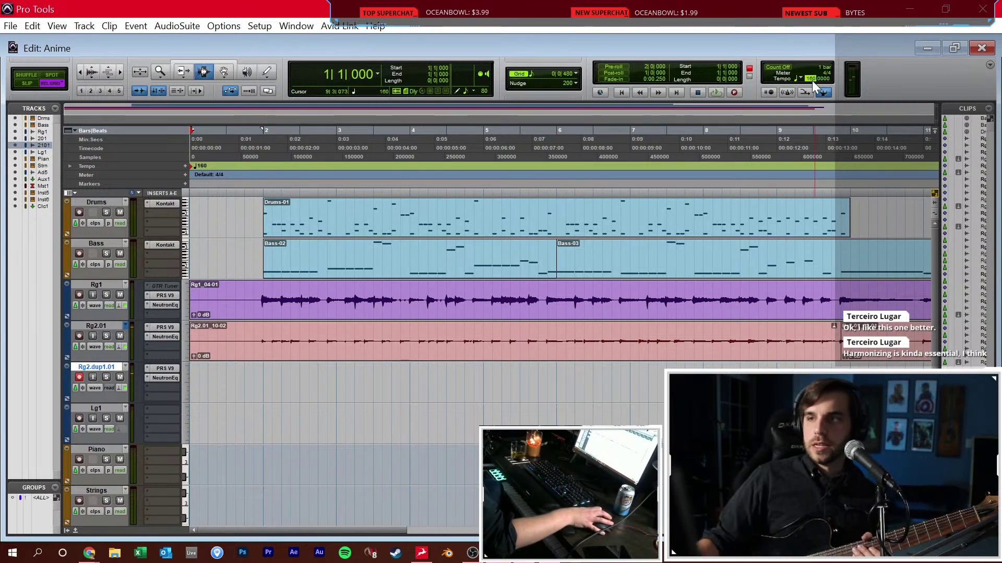
pyautogui.write('90')
pyautogui.press('Return')
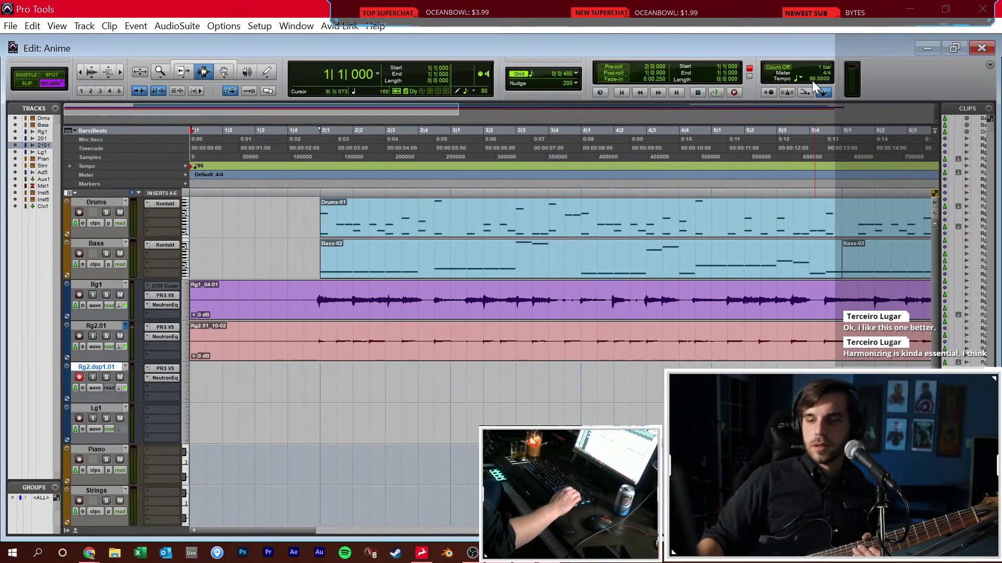
pyautogui.hotkey('ctrl', 'space')
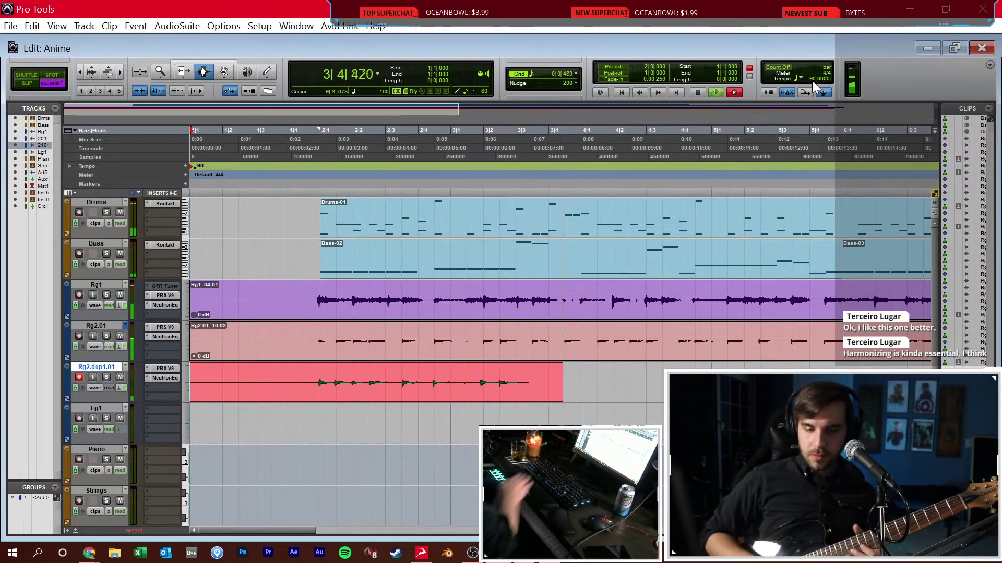
pyautogui.press('space')
pyautogui.hotkey('ctrl', 'space')
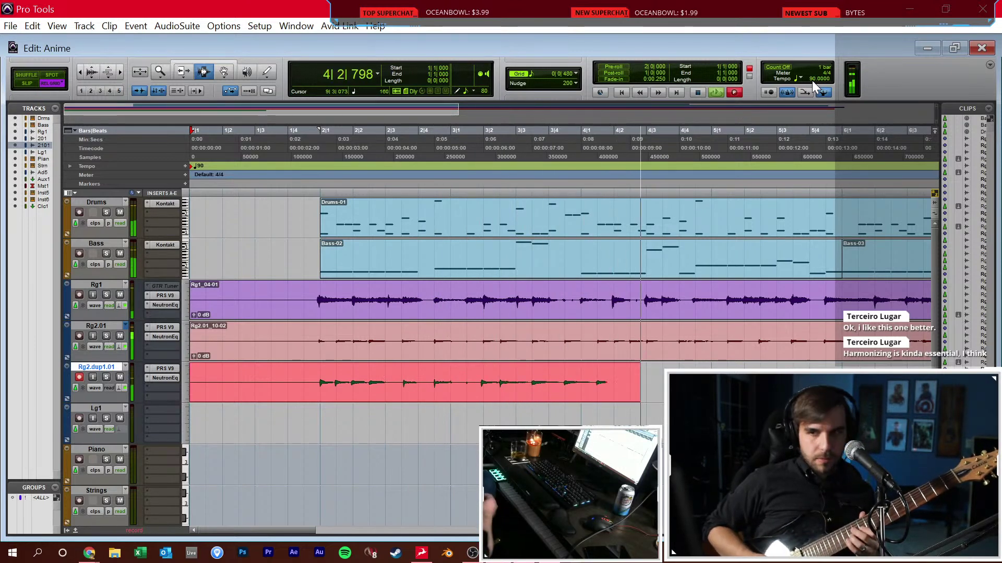
pyautogui.press('space')
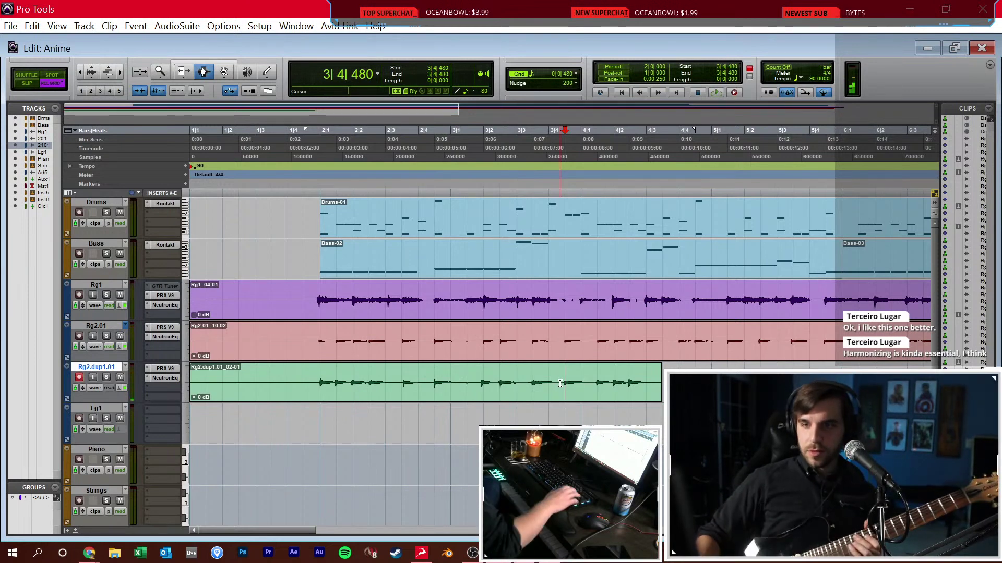
# Enable Count Off and continue recording the harmony guitar on Rg2.dup1.01 from 3|4|480
pyautogui.press('KP_8')
pyautogui.press('KP_3')
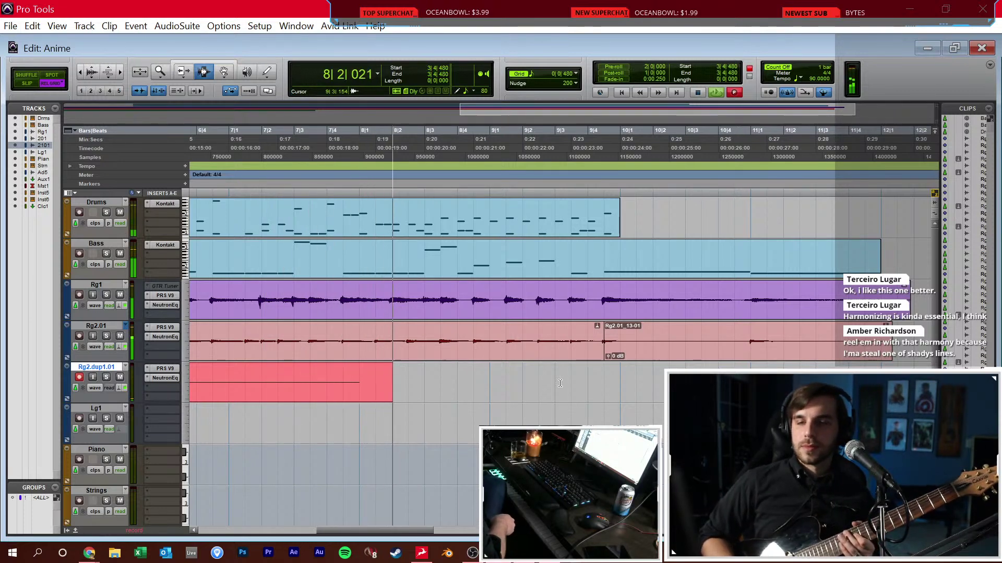
pyautogui.press('space')
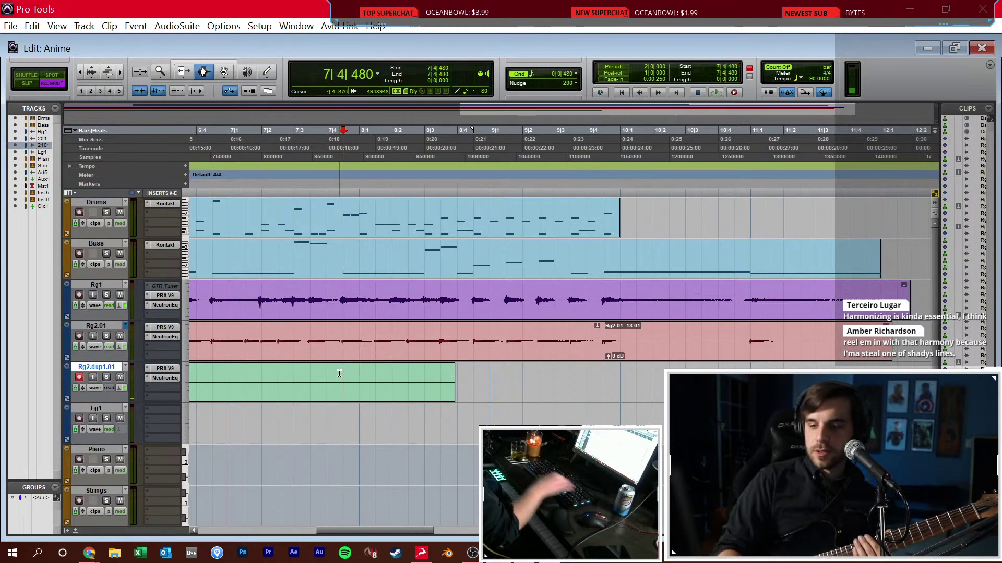
# Listen from 7|4|480, and record the harmony guitar ending on Rg2.dup1.01 from 8|1|000
pyautogui.press('space')
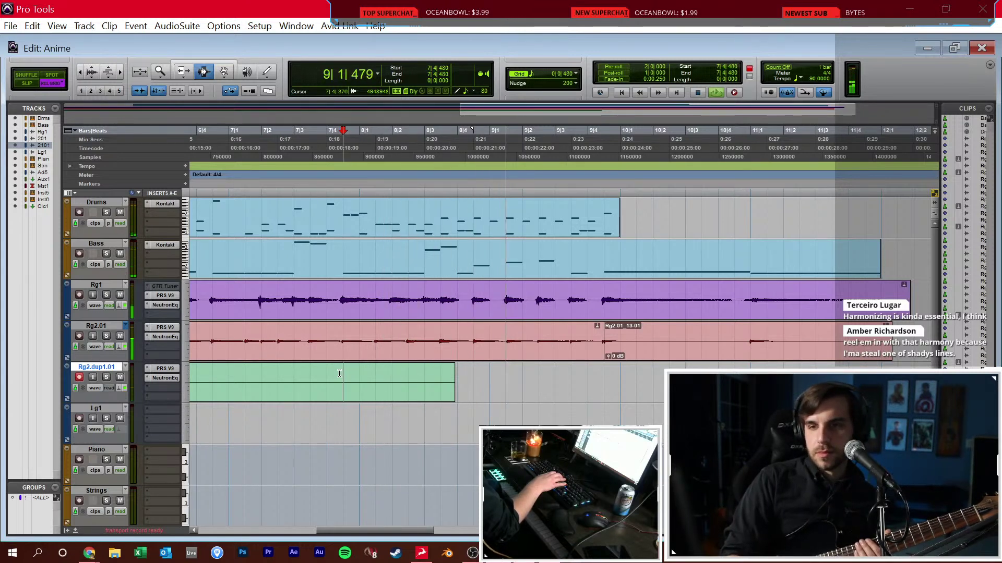
pyautogui.press('space')
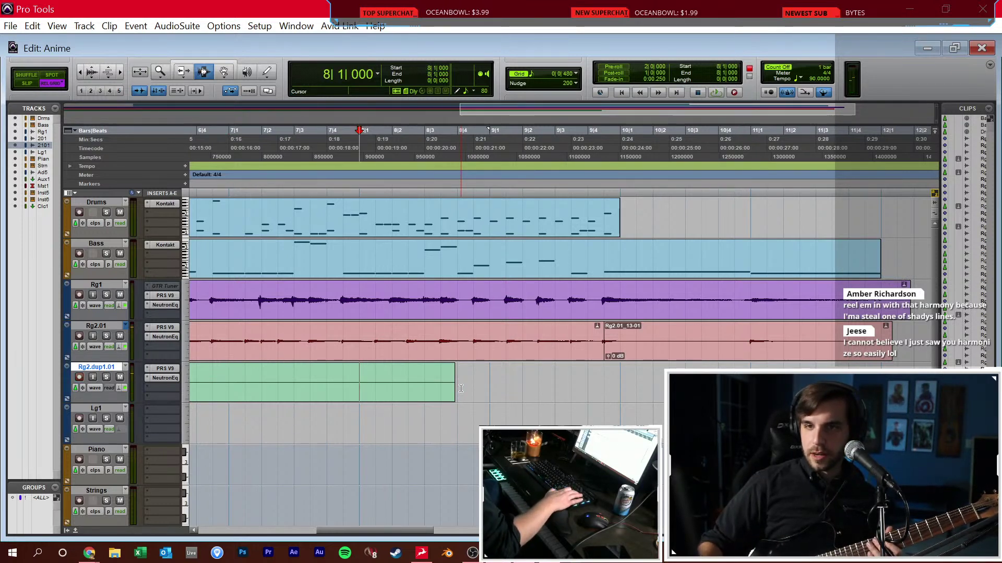
pyautogui.hotkey('ctrl', 'space')
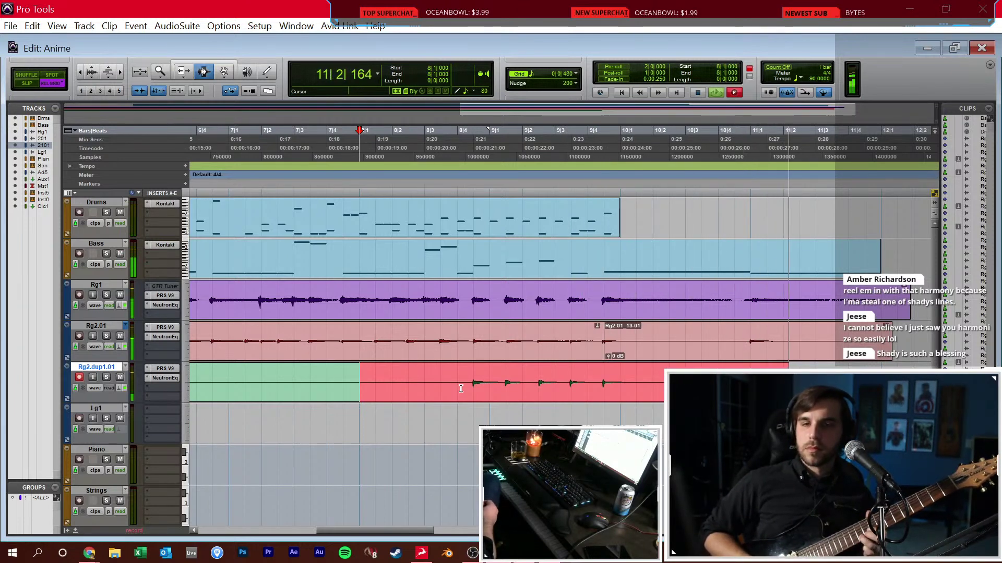
pyautogui.press('space')
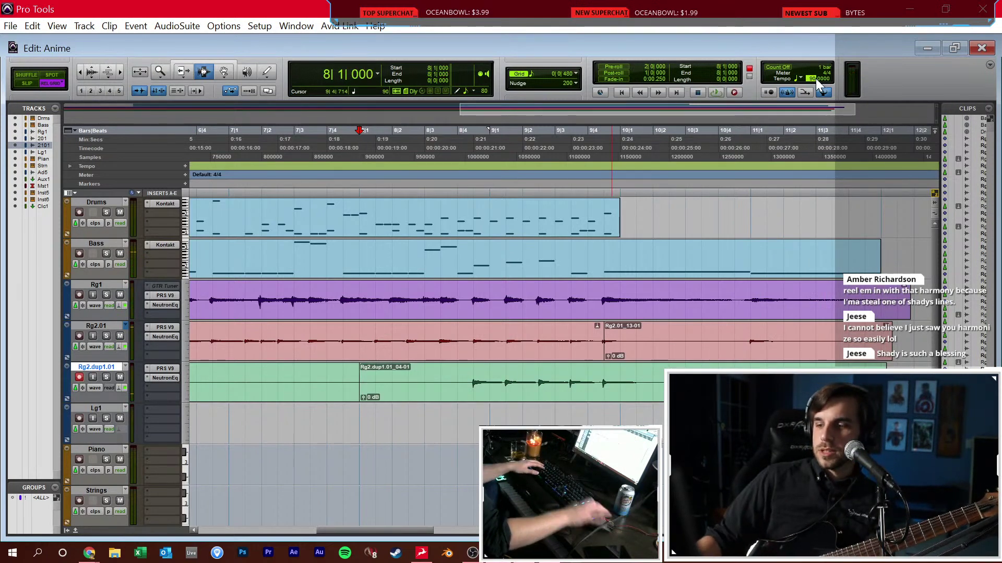
# Set the session tempo to 165 BPM and play back the layered guitars, spot-checking bar 7, 9|3|480 and 11|1|000
pyautogui.write('165')
pyautogui.press('Return')
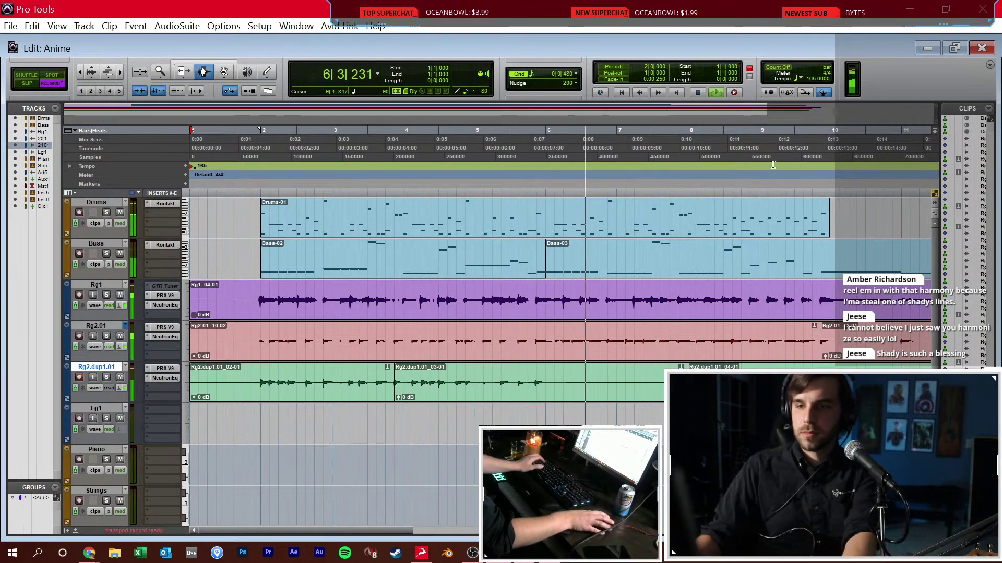
pyautogui.click(625, 387)
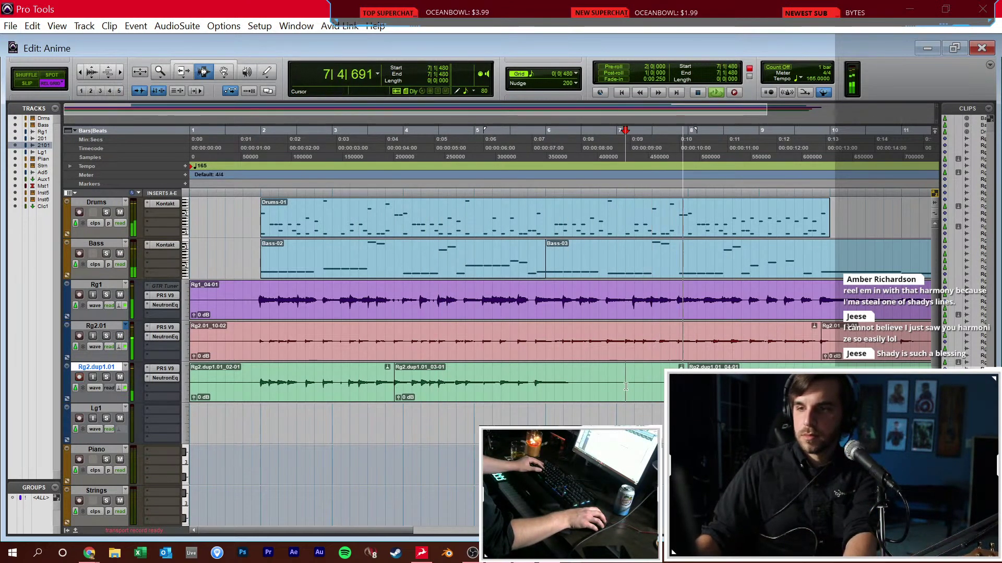
pyautogui.click(618, 385)
pyautogui.click(653, 366)
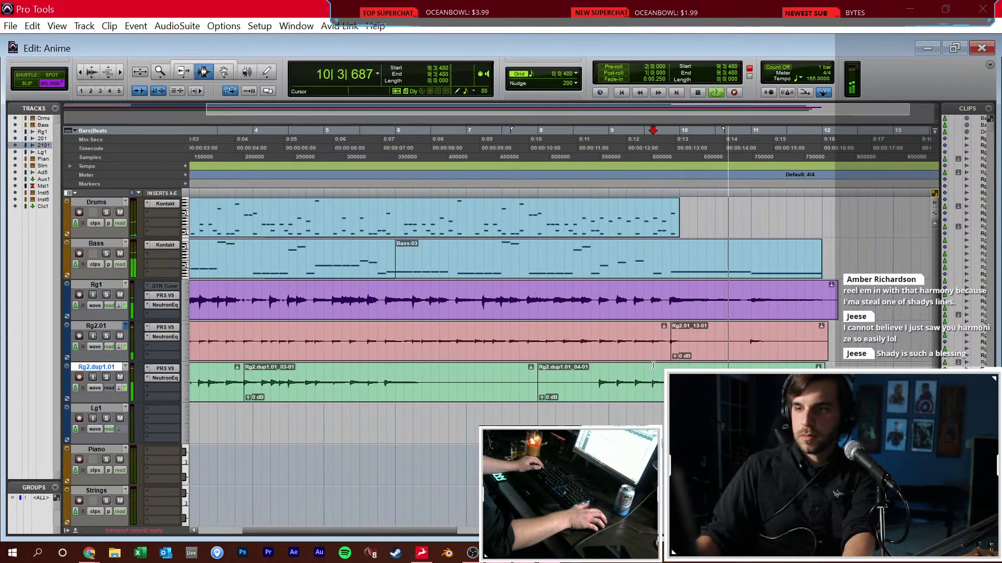
pyautogui.click(750, 225)
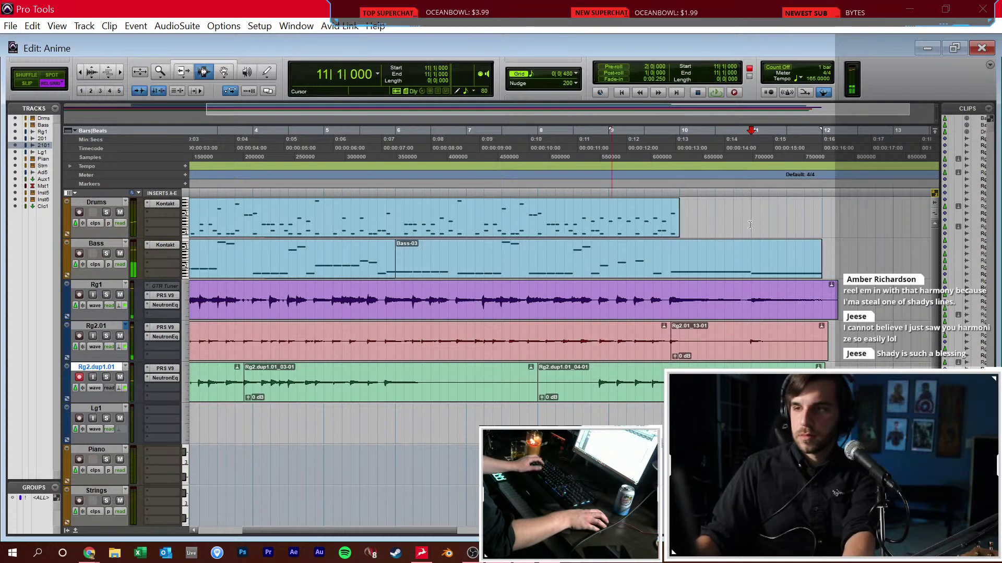
pyautogui.click(674, 221)
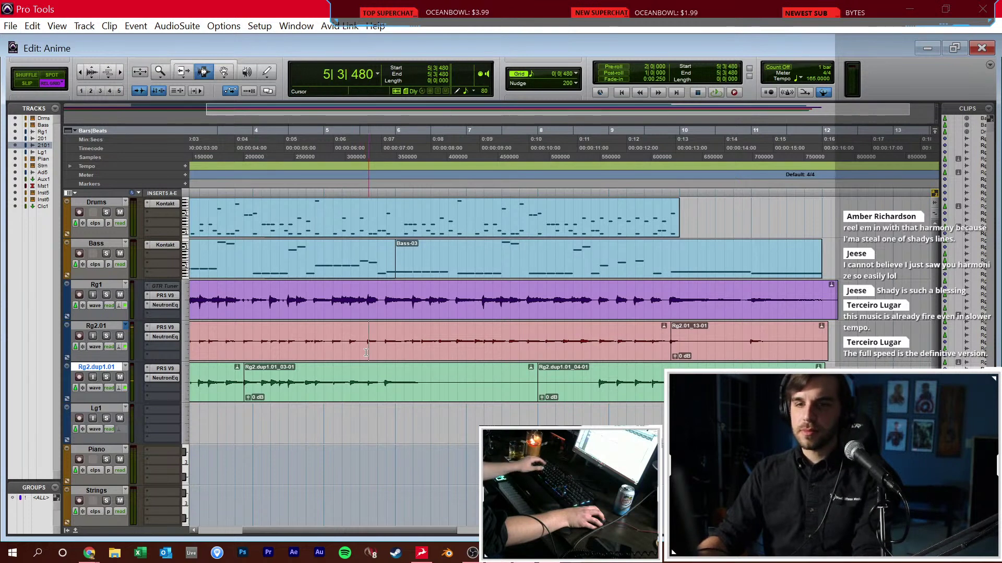
# Open the Drums clip in the MIDI Editor and add G#1 hits on beats 2, 3 and 4 of bar 10
pyautogui.hscroll(-5, 370, 381)
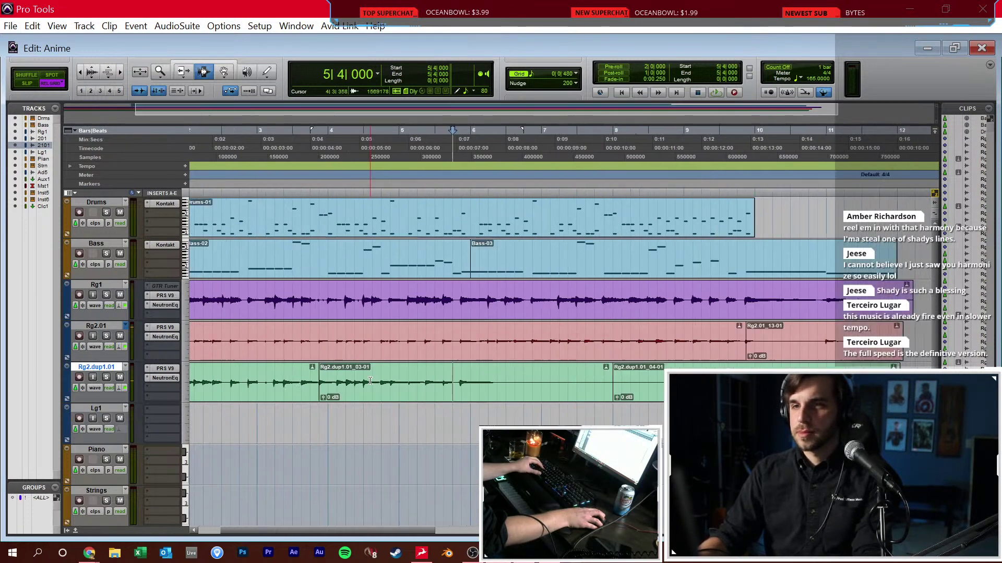
pyautogui.hscroll(5, 649, 239)
pyautogui.doubleClick(582, 219)
pyautogui.hscroll(2, 610, 274)
pyautogui.click(595, 297)
pyautogui.click(668, 298)
pyautogui.click(704, 252)
pyautogui.hotkey('ctrl', ']')
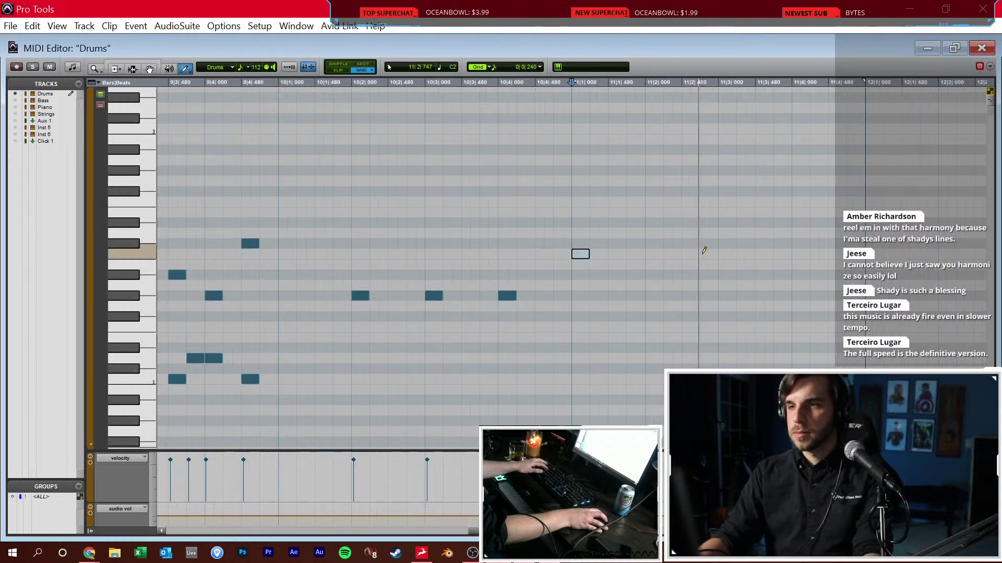
# Place three consecutive F2 drum notes from 10|4|480 to 11|1|000 and lower the velocities of the first two
pyautogui.click(580, 274)
pyautogui.moveTo(579, 244)
pyautogui.mouseDown()
pyautogui.moveTo(576, 203)
pyautogui.moveTo(540, 202)
pyautogui.mouseUp()
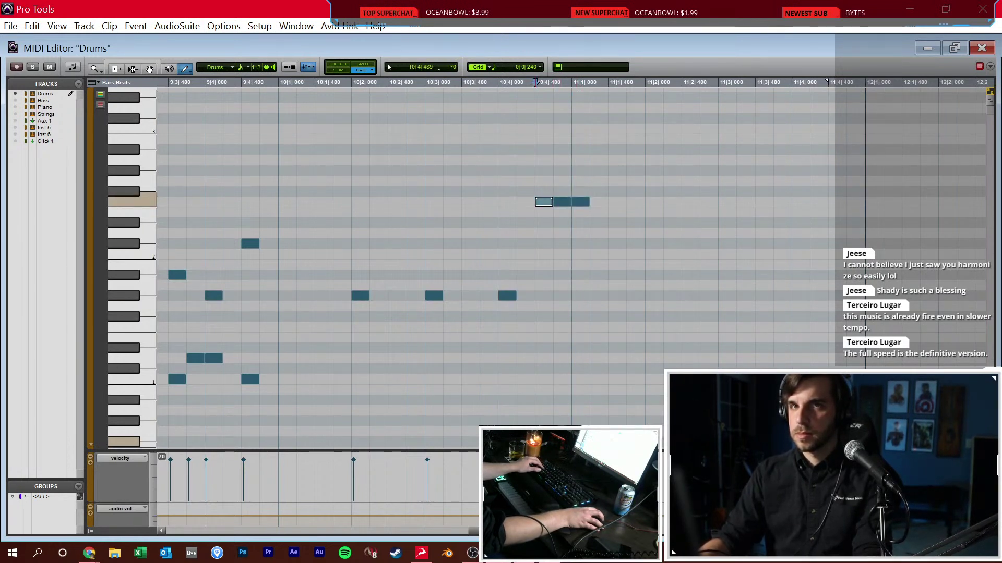
pyautogui.click(562, 202)
pyautogui.click(544, 202)
pyautogui.press('F7')
pyautogui.click(501, 372)
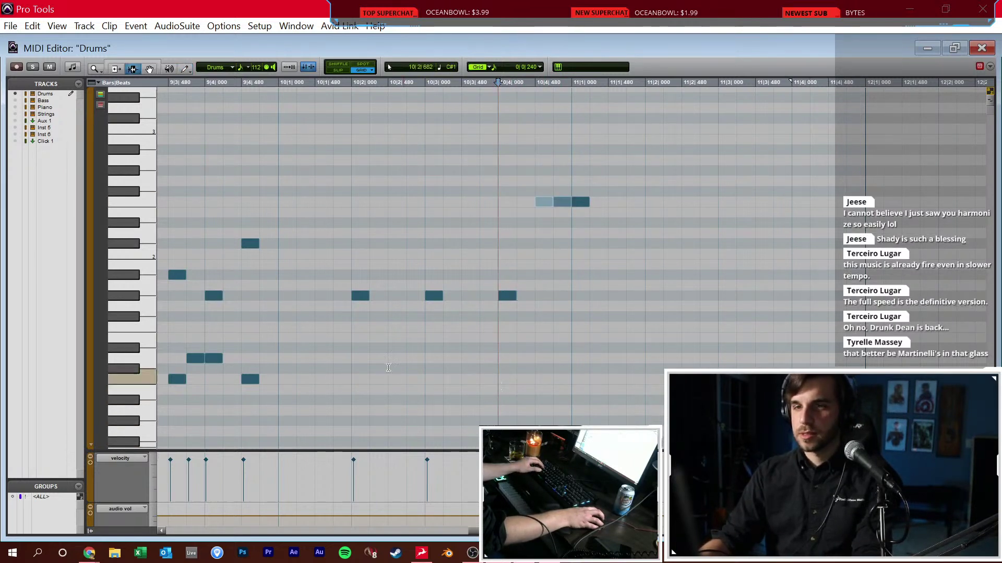
# Play back the new bar 10 drum hits in the MIDI Editor to check the fill
pyautogui.click(200, 346)
pyautogui.press('space')
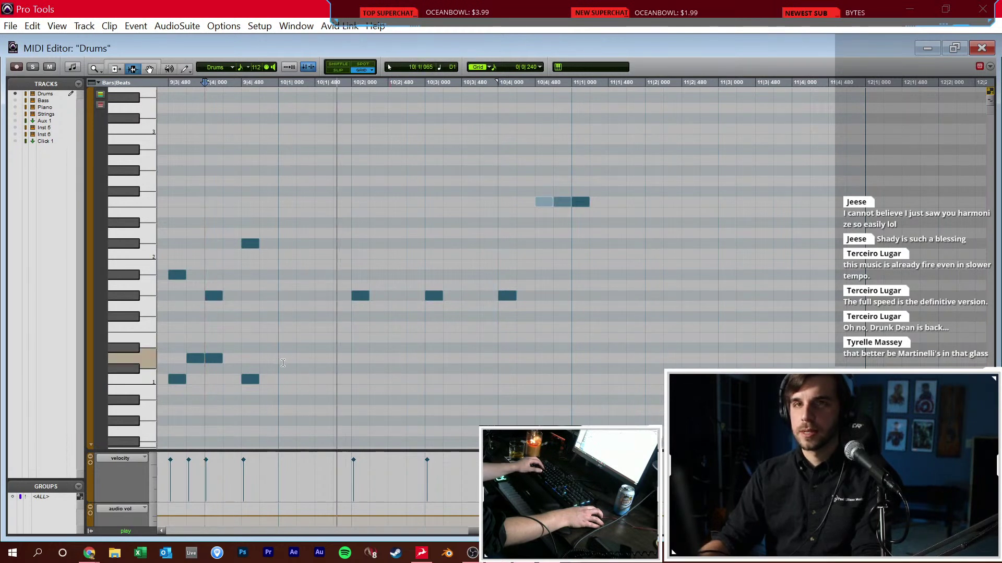
pyautogui.click(387, 361)
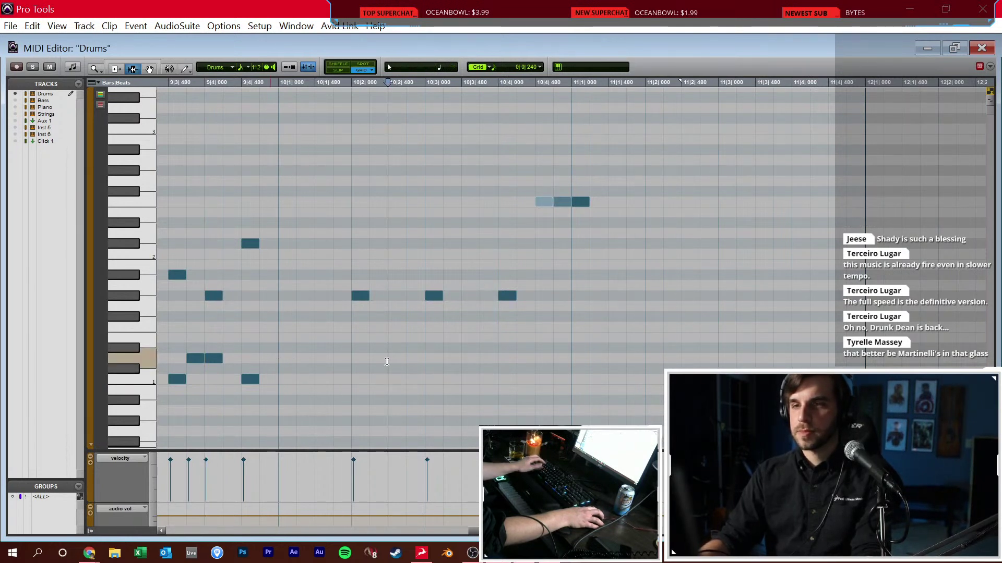
pyautogui.click(351, 357)
pyautogui.press('space')
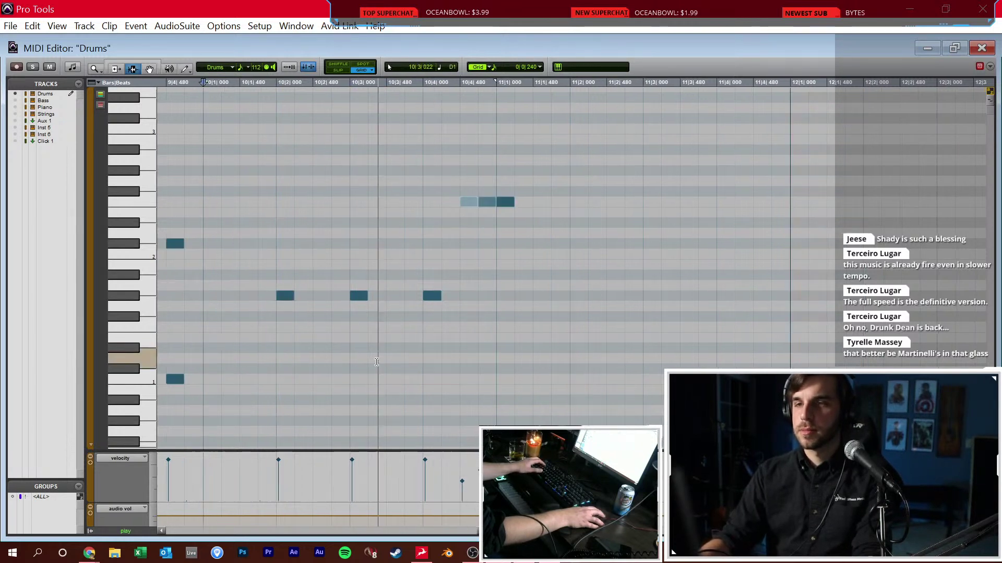
pyautogui.press('space')
# Add G#1 hits on beats 2 to 4 of bar 11, a D1 roll from 11|3|000 to 12|1|000 and a C1 hit at 12|1|000
pyautogui.press('F10')
pyautogui.click(406, 295)
pyautogui.click(472, 295)
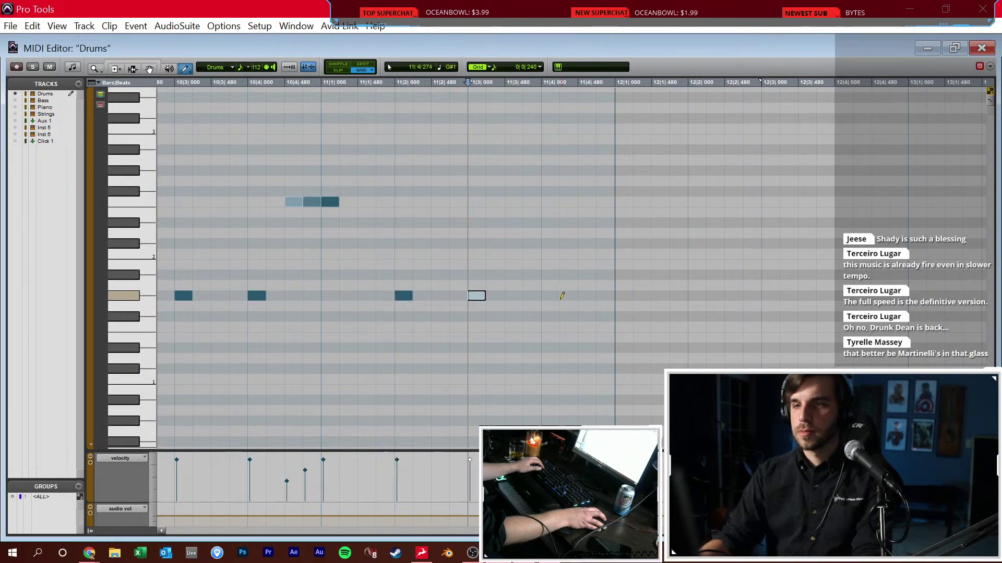
pyautogui.click(480, 358)
pyautogui.moveTo(511, 355); pyautogui.dragTo(629, 359)
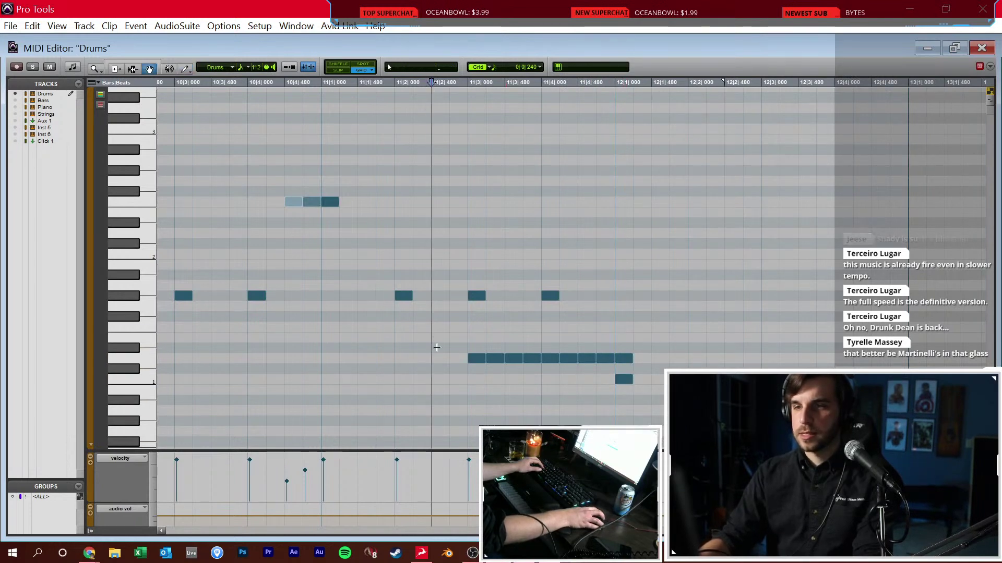
# Apply Change Velocity to all the D1 roll notes, changing smoothly from 1 to 127
pyautogui.click(147, 358)
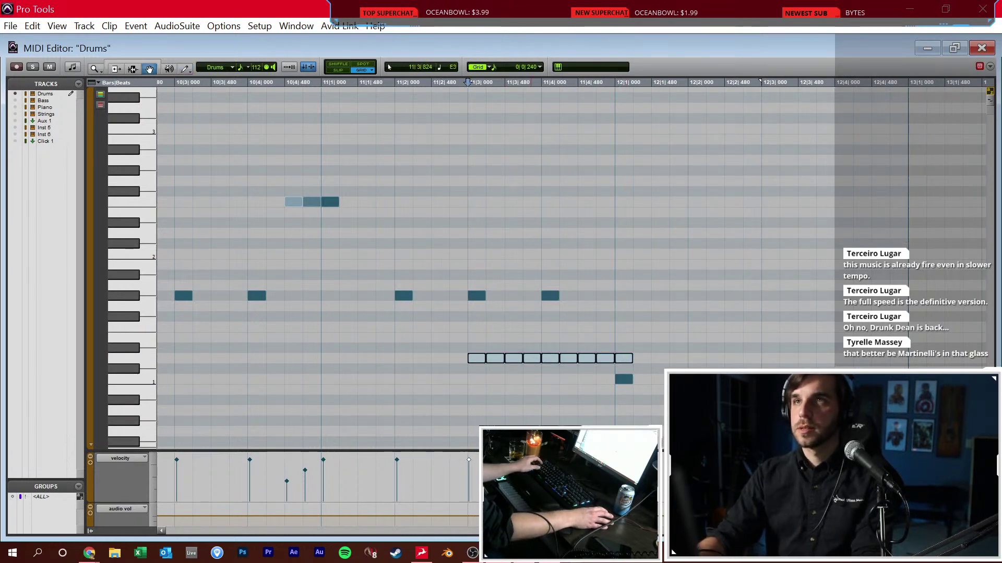
pyautogui.hotkey('alt', '0')
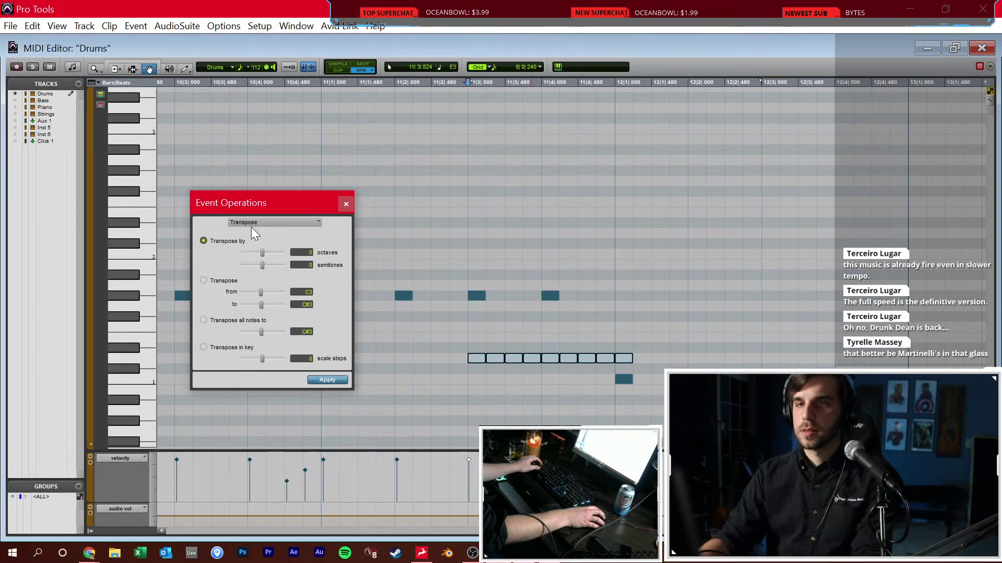
pyautogui.hotkey('alt', '0')
pyautogui.click(257, 224)
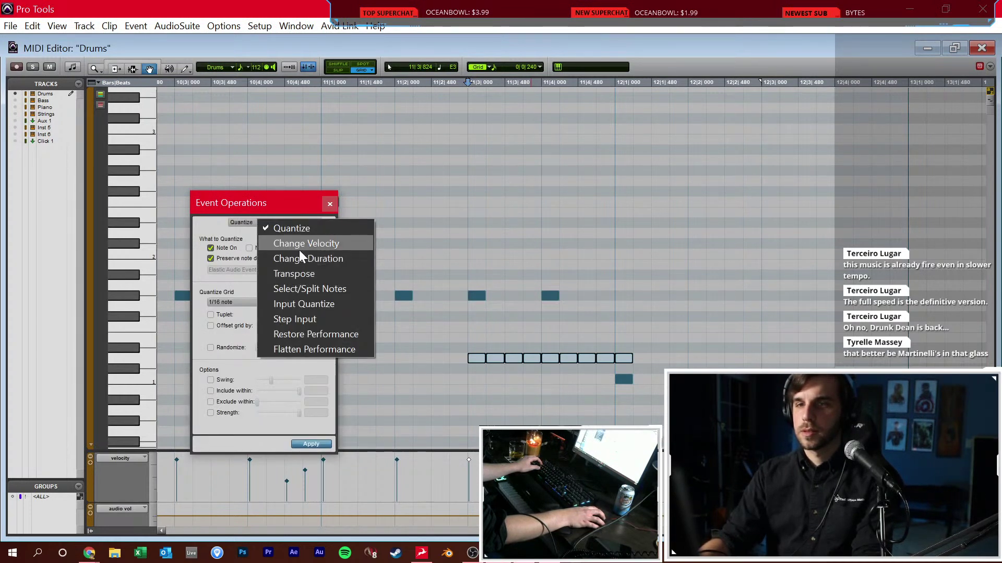
pyautogui.click(299, 245)
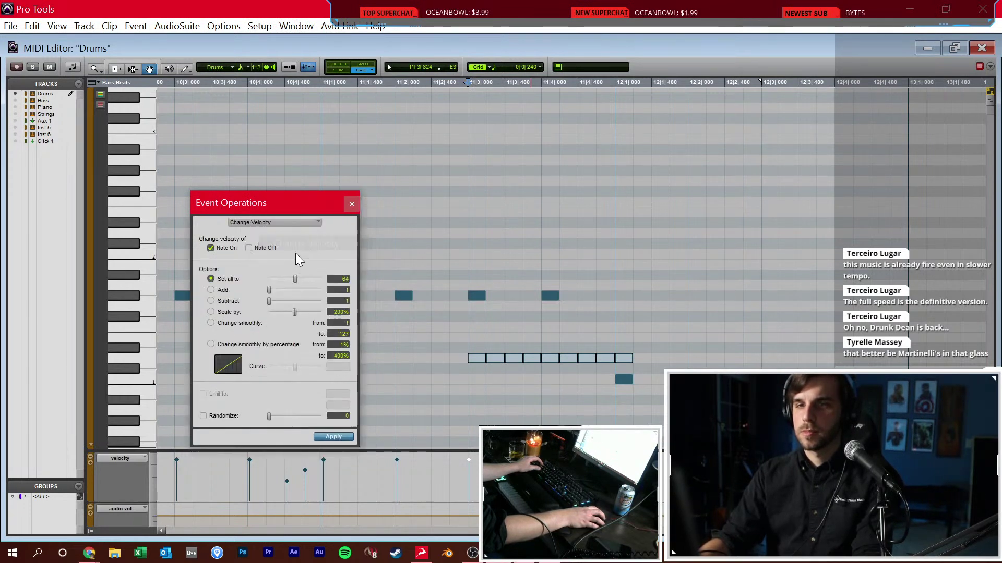
pyautogui.click(212, 323)
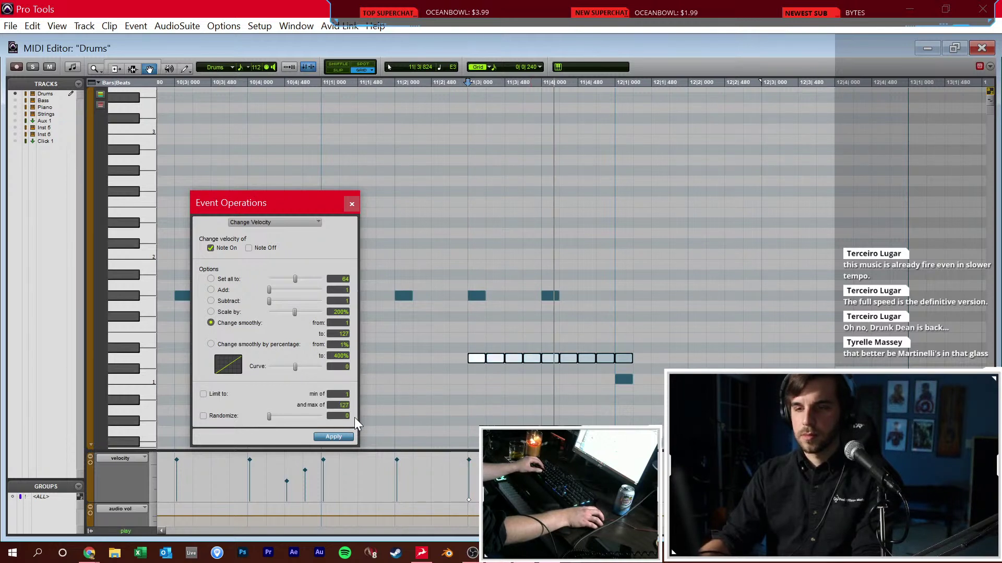
pyautogui.click(333, 436)
pyautogui.click(352, 204)
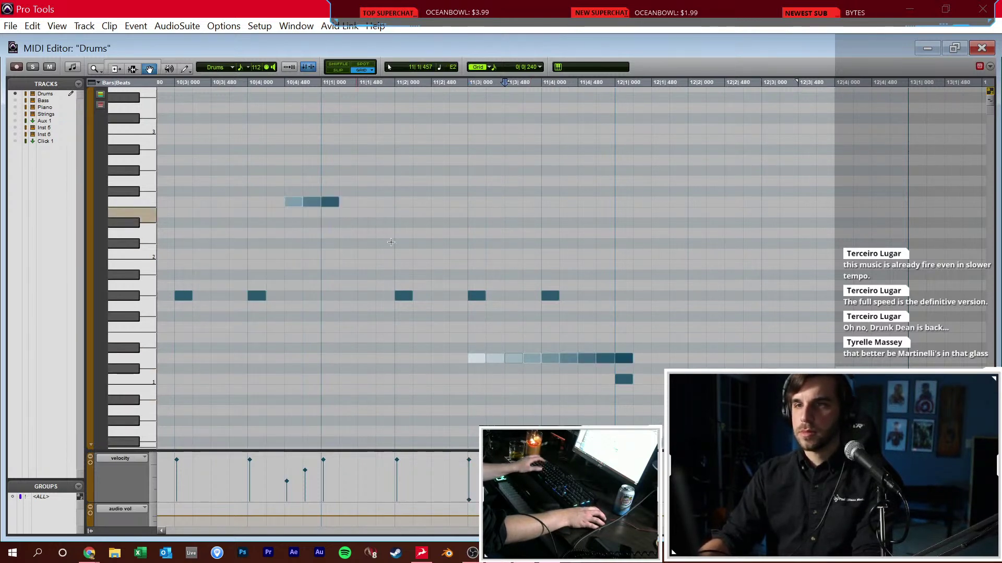
# In the Mix window, center the Rg1 pan and pan Rg2.01 to 47 left
pyautogui.hotkey('ctrl', '=')
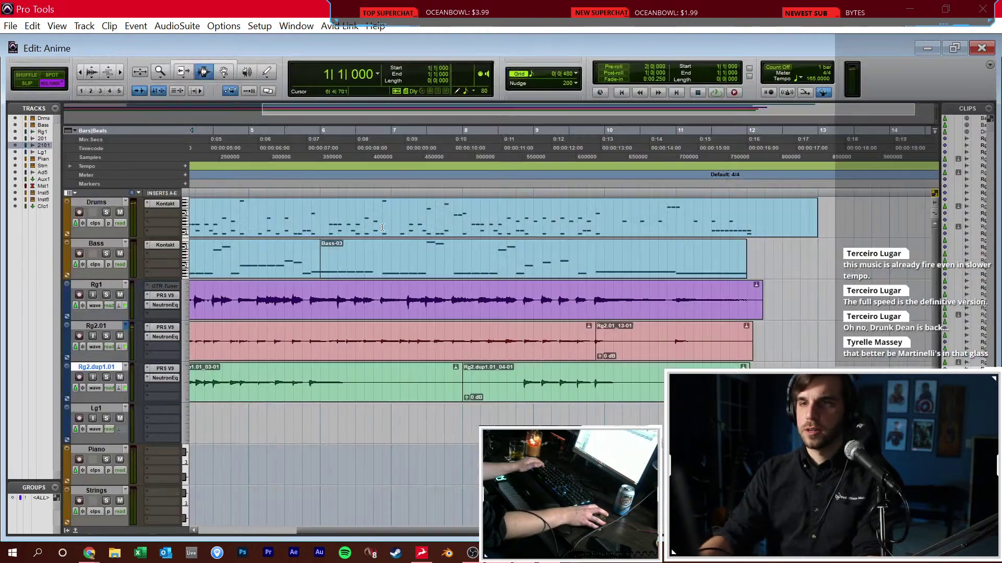
pyautogui.hotkey('ctrl', '=')
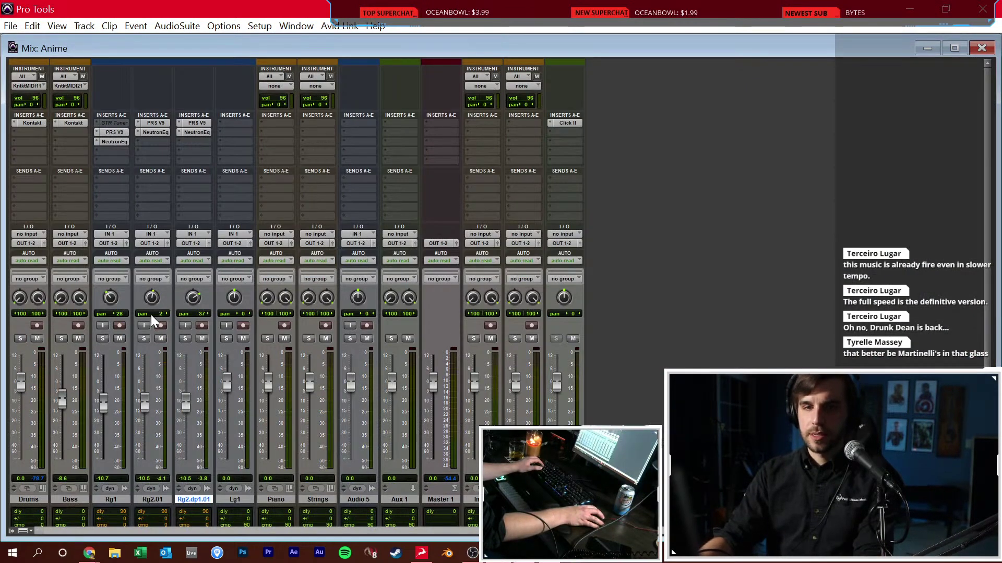
pyautogui.keyDown('alt'); pyautogui.click(112, 297); pyautogui.keyUp('alt')
pyautogui.moveTo(150, 298); pyautogui.dragTo(146, 304)
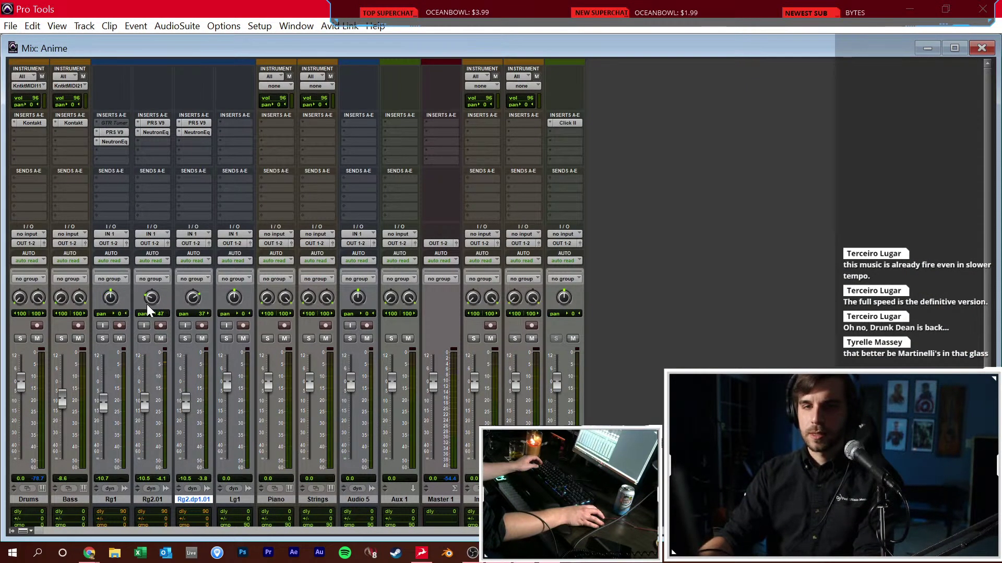
# Insert the ValhallaVintageVerb reverb plug-in on the Aux 1 track in the Mix window
pyautogui.click(406, 498)
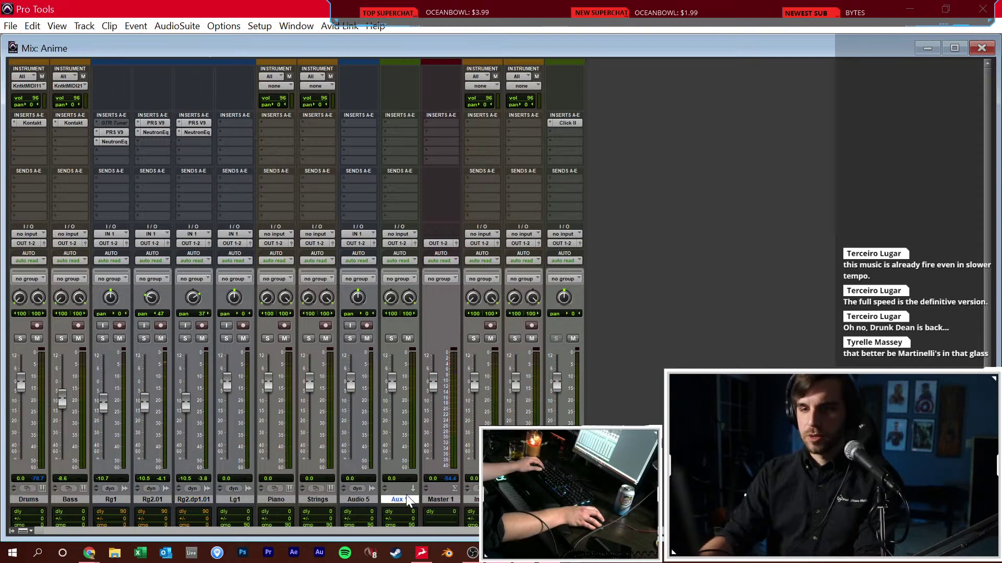
pyautogui.click(399, 134)
pyautogui.write('valh')
pyautogui.press('Down')
pyautogui.press('Return')
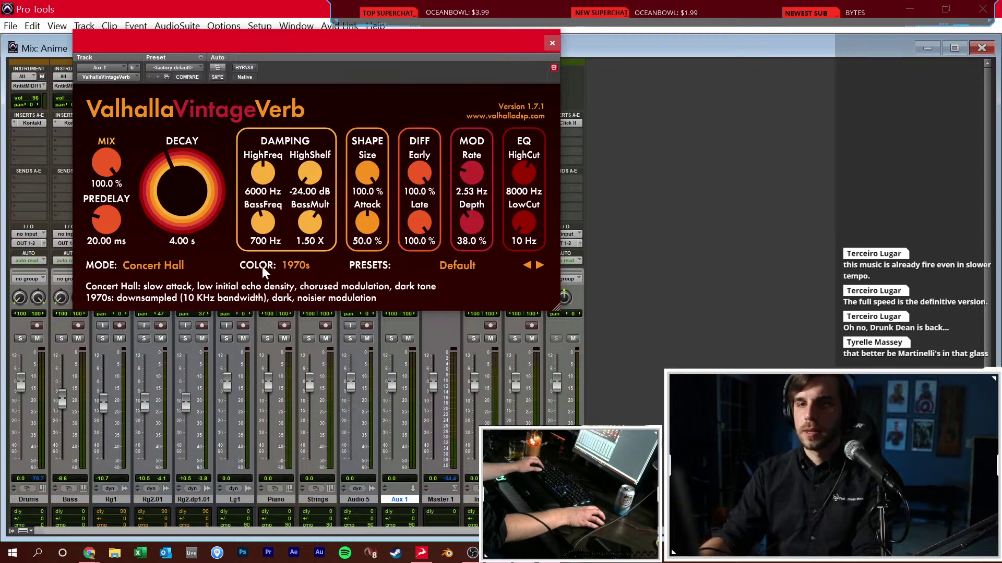
# Set the Aux 1 reverb to color NOW, decay 1.22 s and mode Plate, and close the plug-in window
pyautogui.click(253, 270)
pyautogui.click(313, 307)
pyautogui.moveTo(215, 208); pyautogui.dragTo(211, 227)
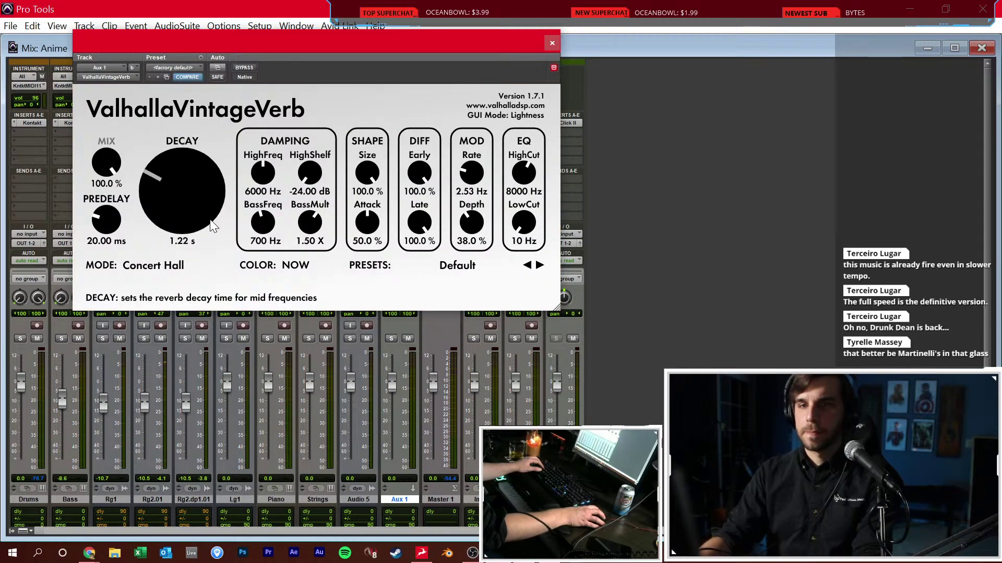
pyautogui.click(152, 266)
pyautogui.click(180, 305)
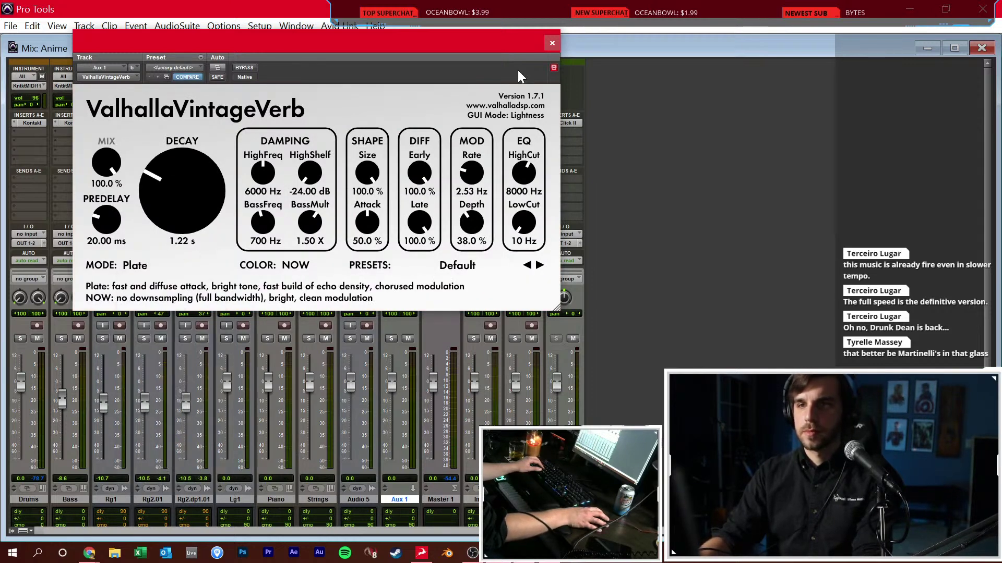
pyautogui.click(552, 43)
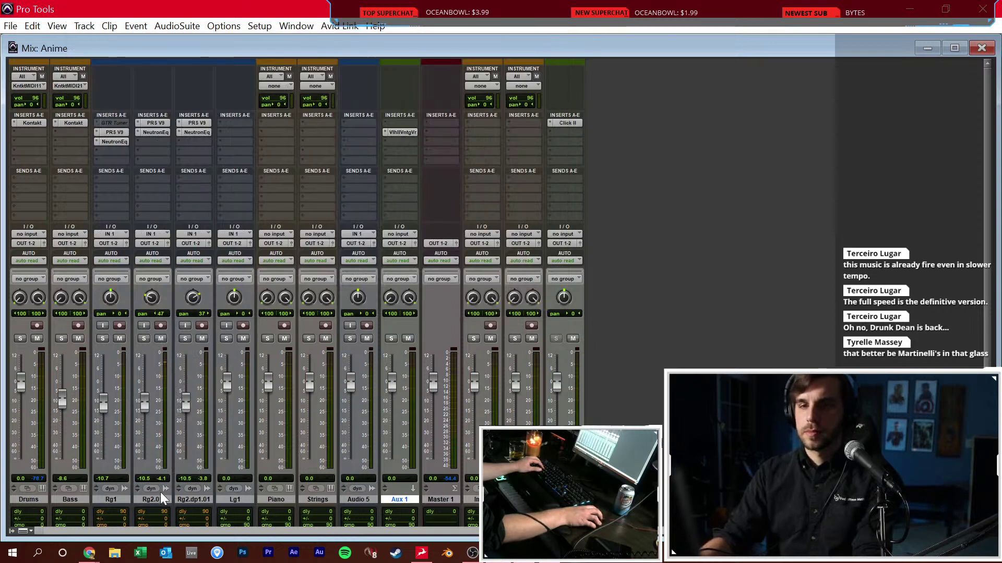
# Add a send to the Aux 1 track on all tracks from Drums through Audio 5 at once
pyautogui.click(52, 502)
pyautogui.keyDown('shift'); pyautogui.click(360, 500); pyautogui.keyUp('shift')
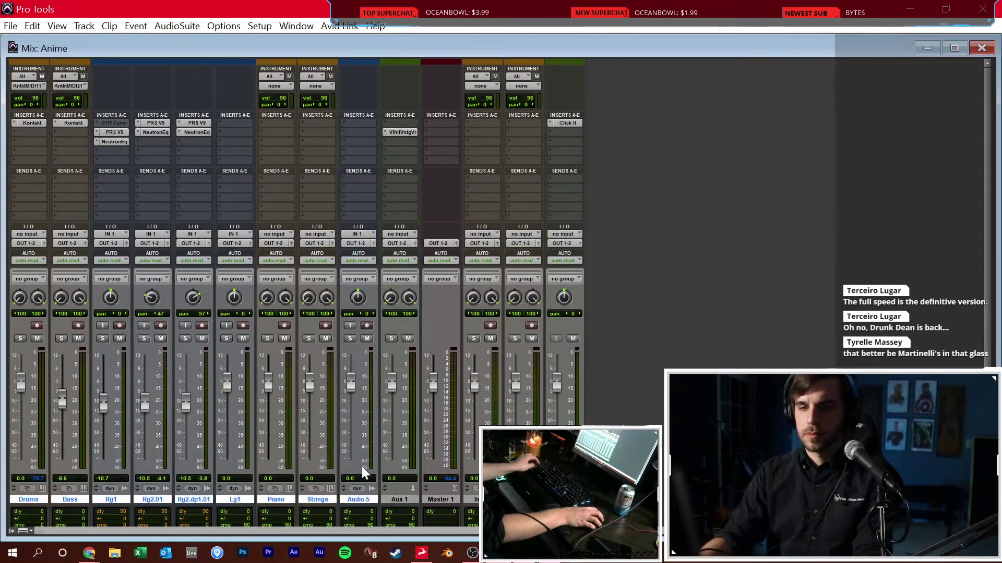
pyautogui.click(362, 182)
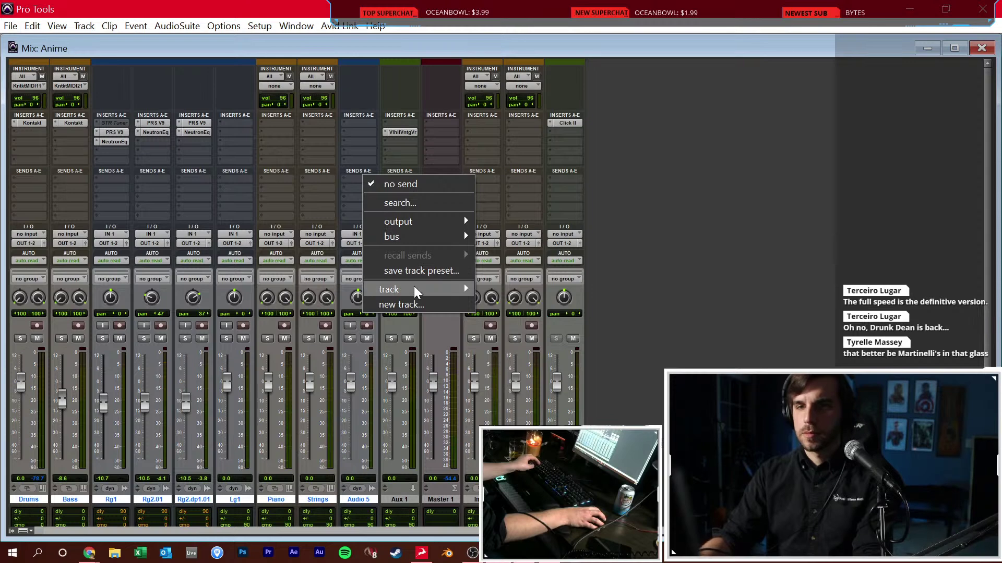
pyautogui.moveTo(416, 290)
pyautogui.click(520, 355)
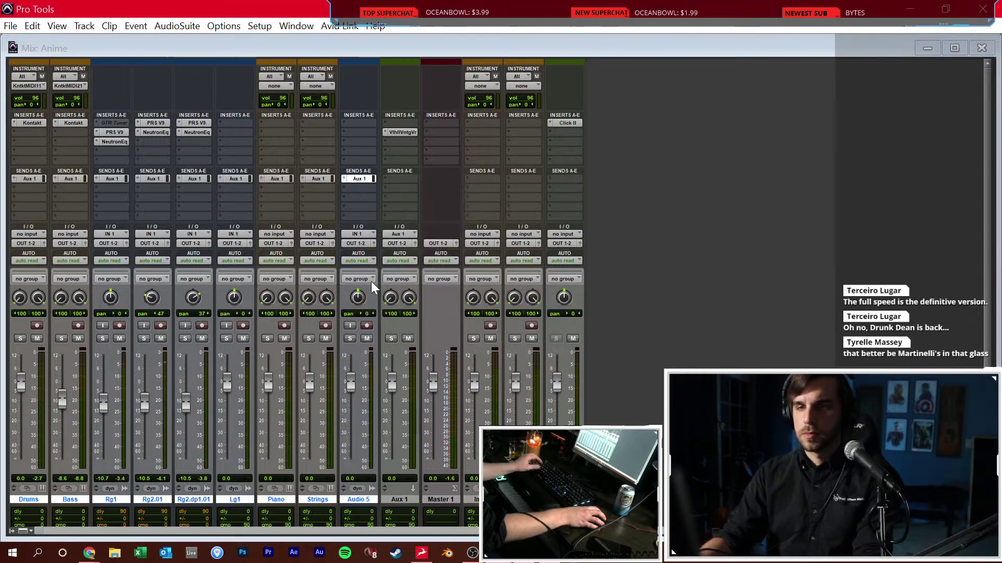
# Show the Aux 1 send controls and set the send levels: Rg2.01 -11.2, Rg2.dup1.01 -7.4, Bass -8.7 and Drums -16.3 dB
pyautogui.keyDown('ctrl'); pyautogui.keyDown('super'); pyautogui.click(95, 179); pyautogui.keyUp('super'); pyautogui.keyUp('ctrl')
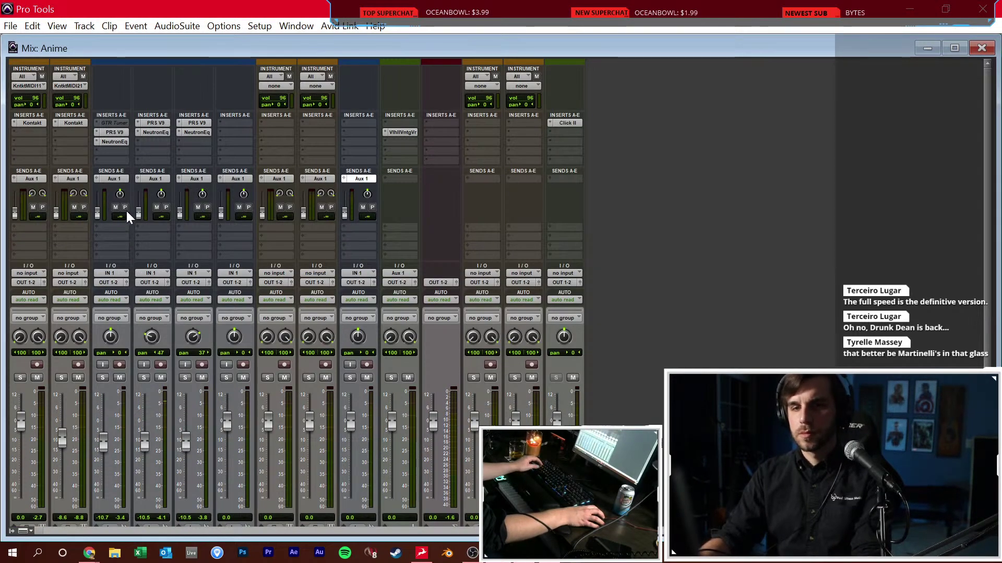
pyautogui.scroll(-3, 130, 202)
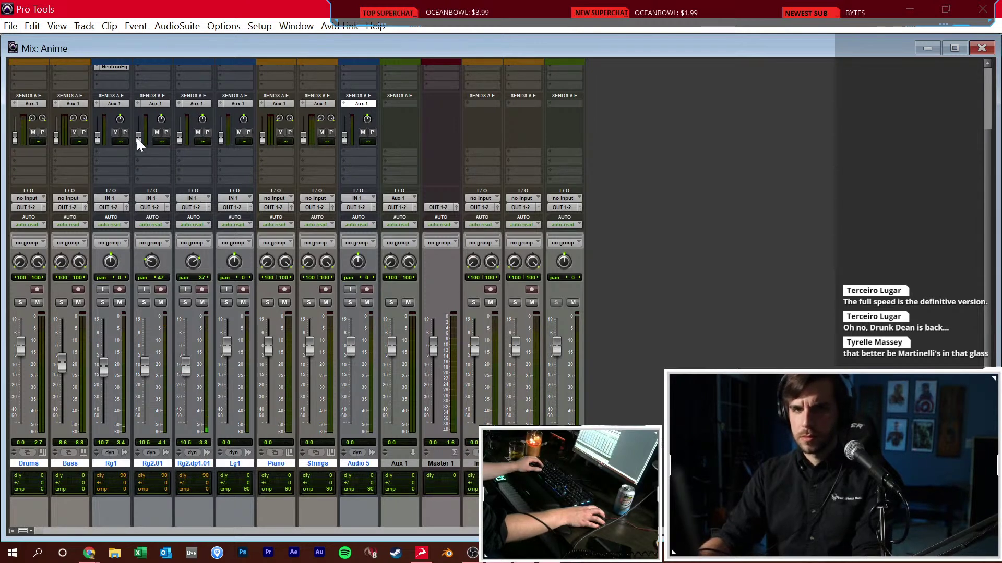
pyautogui.moveTo(142, 131); pyautogui.dragTo(180, 126)
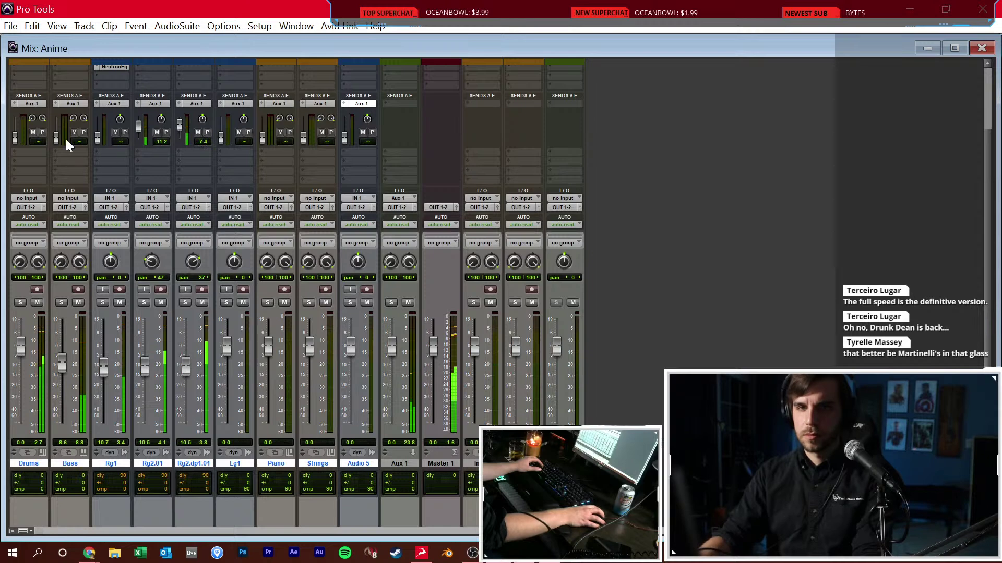
pyautogui.moveTo(57, 137); pyautogui.dragTo(34, 124)
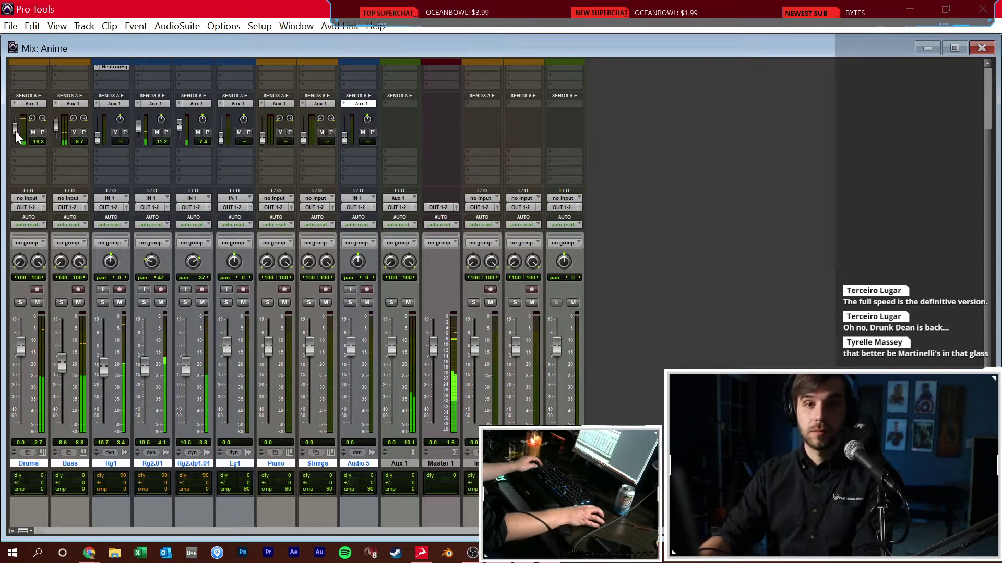
# Play back the arrangement from around bar 8 to its end in the Edit window to check the mix
pyautogui.hotkey('ctrl', '=')
pyautogui.hotkey('ctrl', '[')
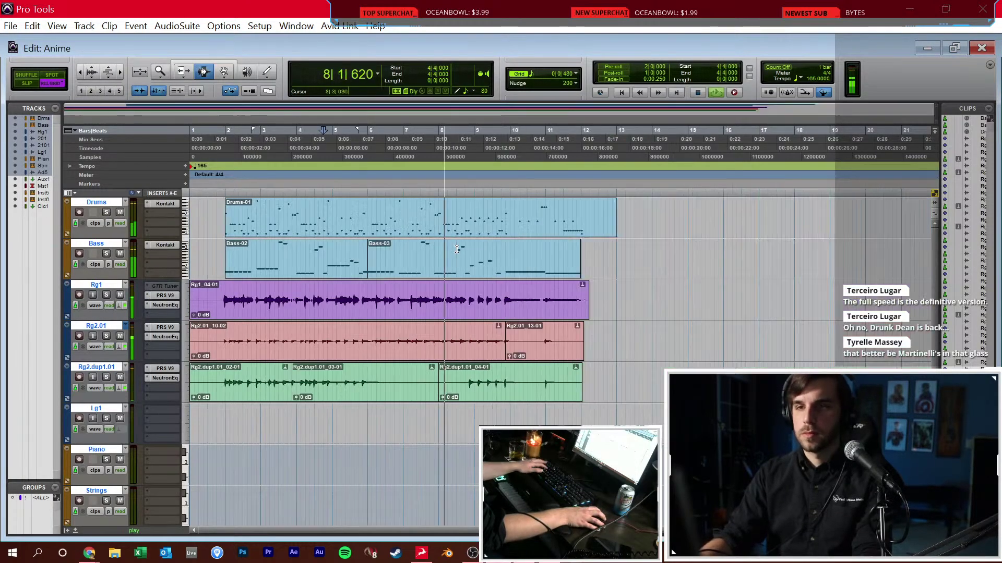
pyautogui.click(456, 244)
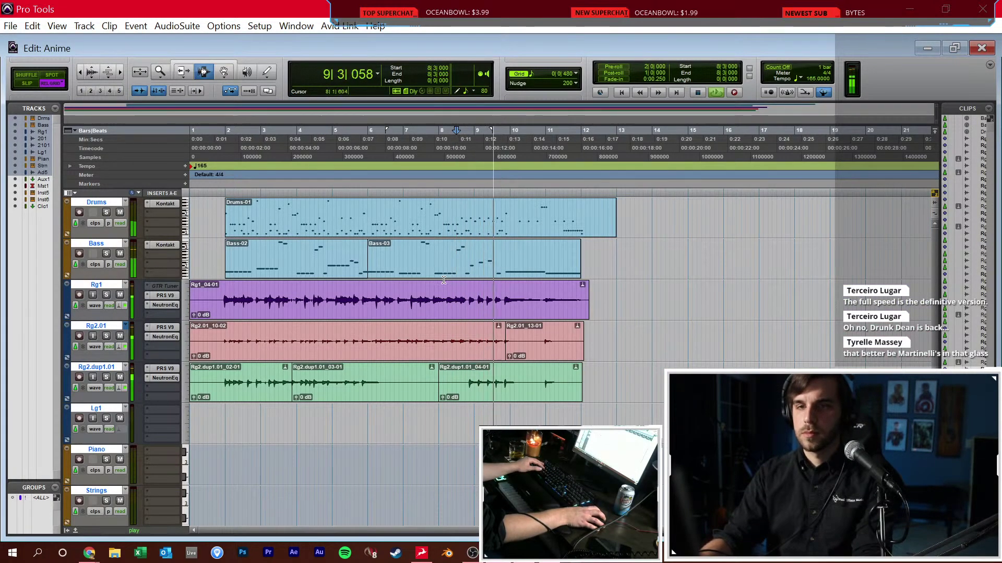
pyautogui.press('-')
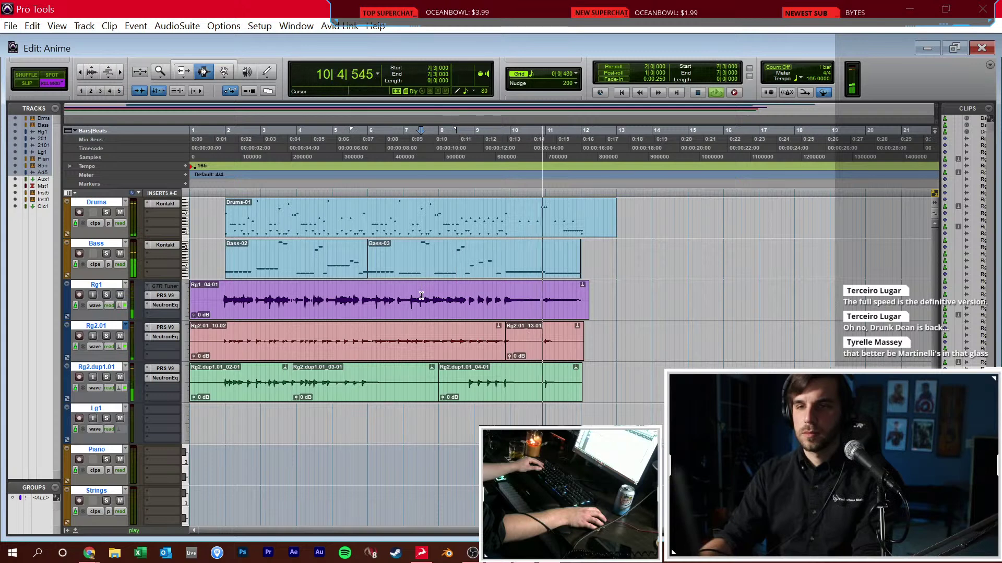
pyautogui.press('space')
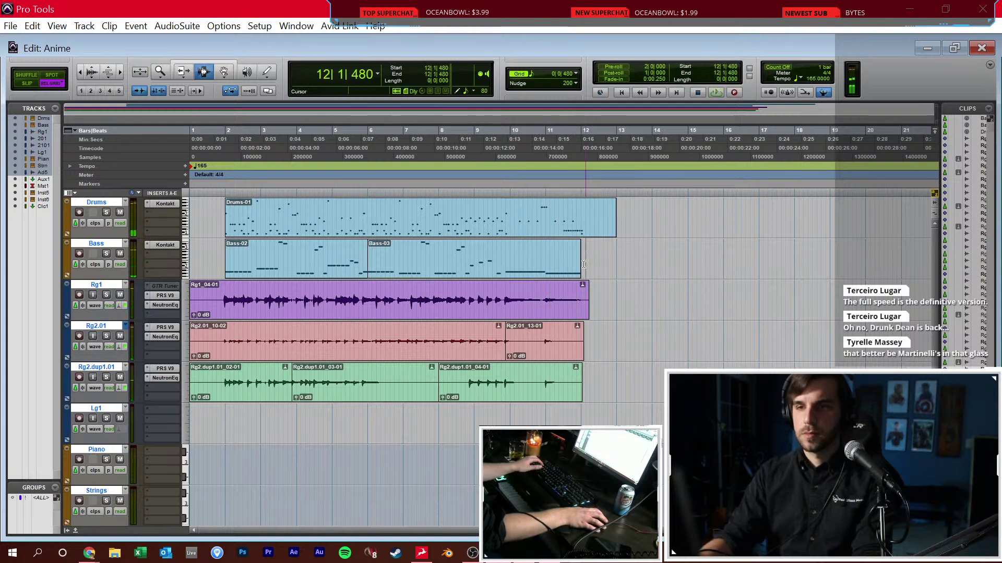
# Zoom in on the end of bar 11 and insert the Kontakt instrument on the Piano track
pyautogui.hotkey('ctrl', ']')
pyautogui.hotkey('ctrl', ']')
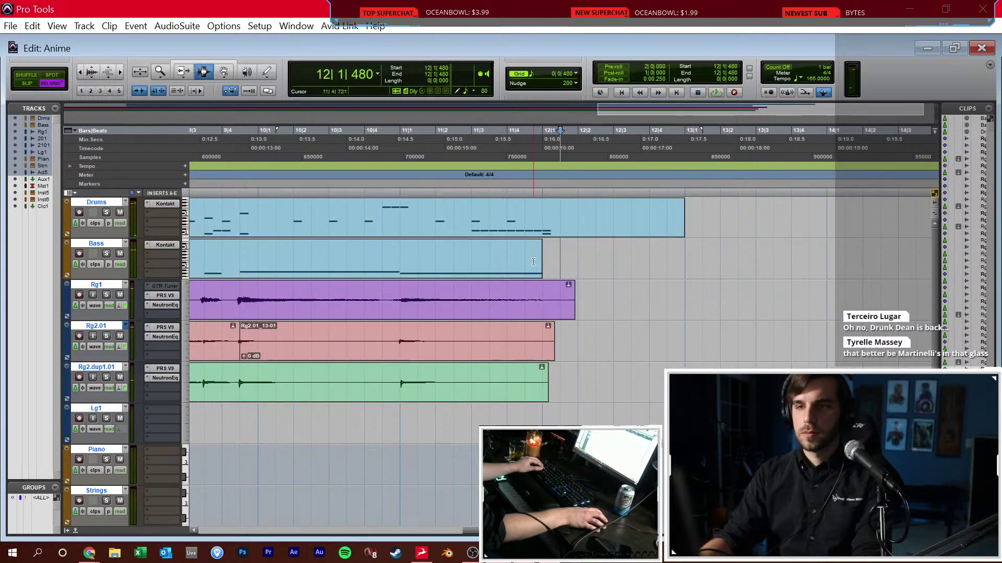
pyautogui.click(108, 450)
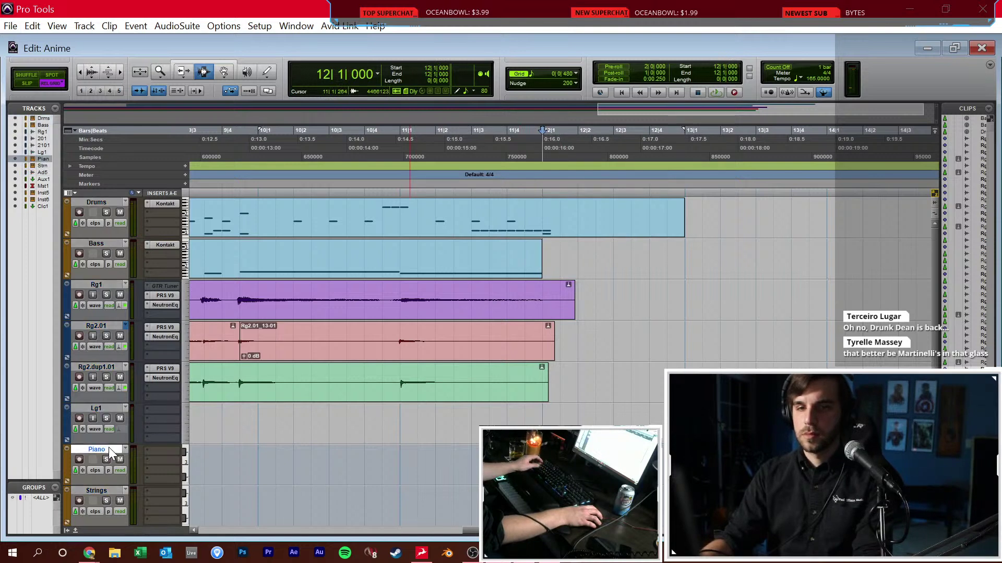
pyautogui.click(153, 450)
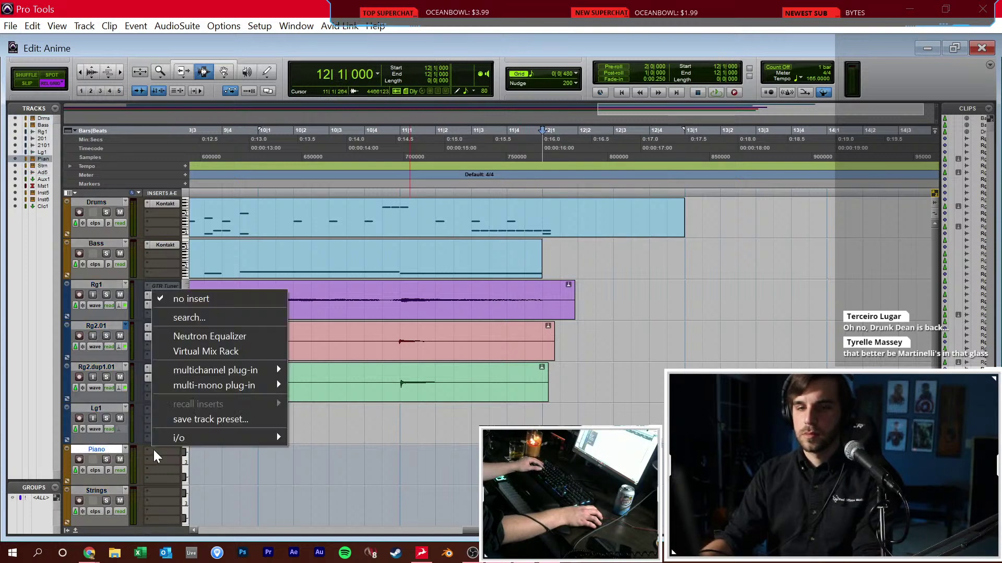
pyautogui.click(352, 224)
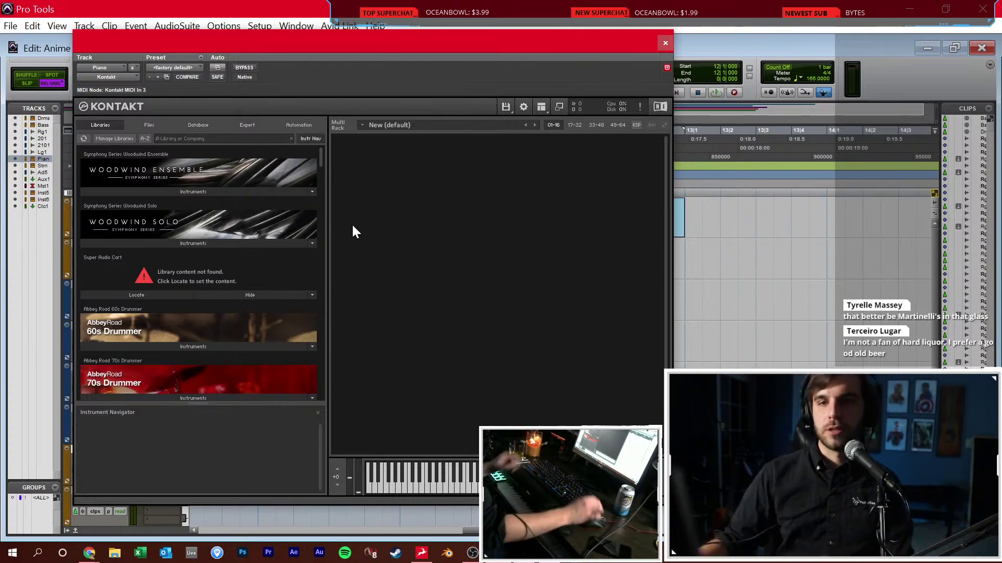
# Search the Kontakt libraries for "gra" and load The Grandeur.nki into the rack
pyautogui.click(287, 137)
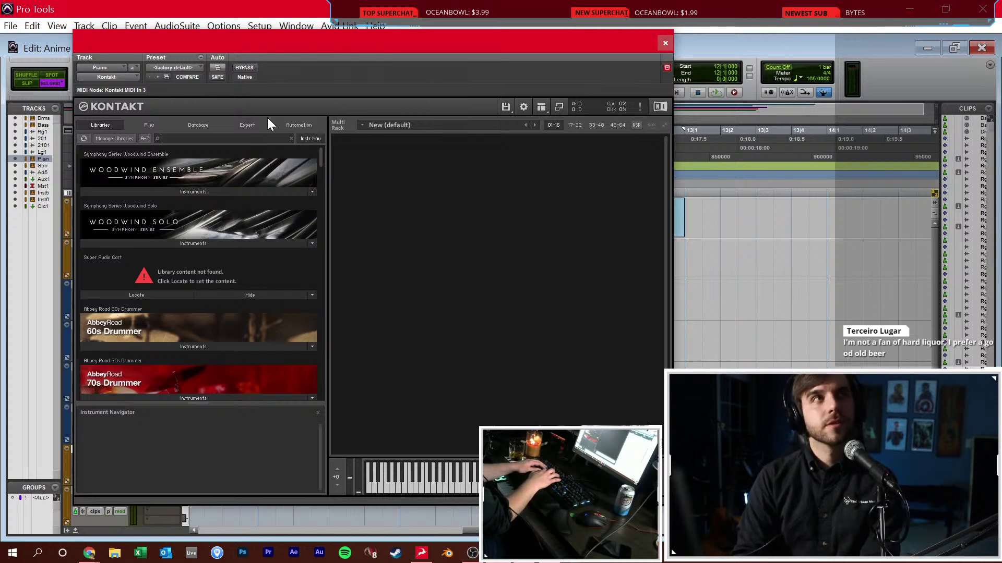
pyautogui.write('gra')
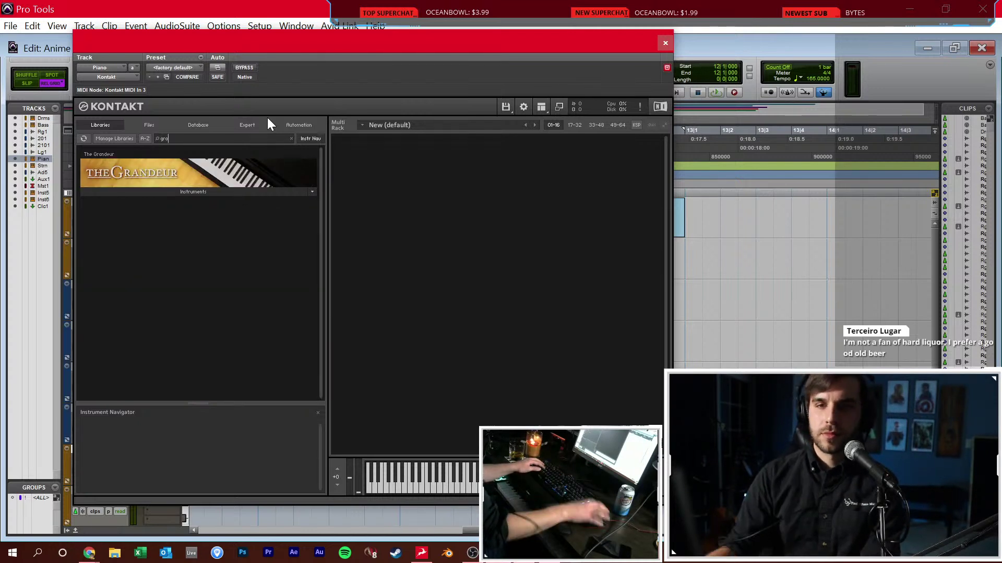
pyautogui.click(215, 194)
pyautogui.moveTo(184, 204); pyautogui.dragTo(437, 214)
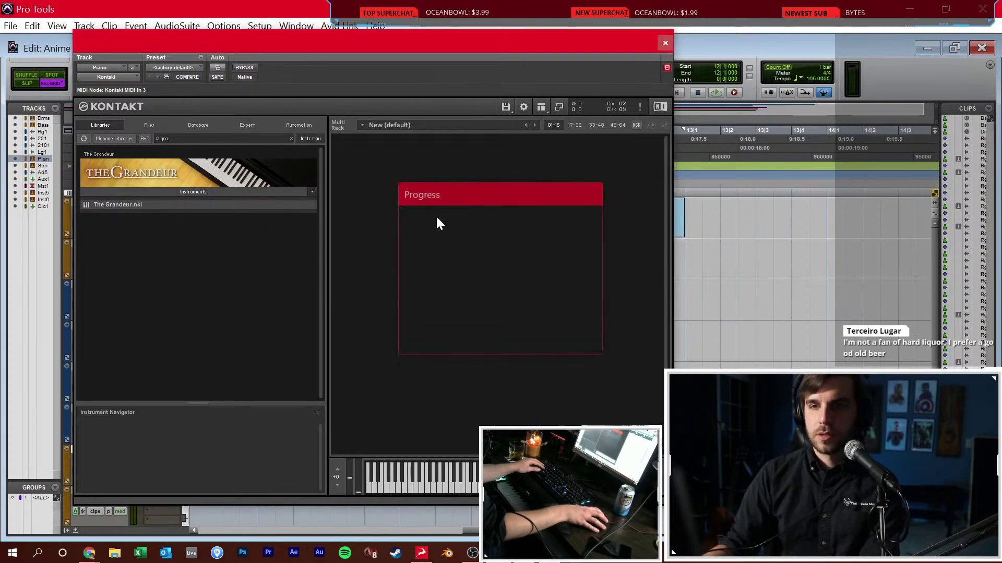
# Move the Piano's Kontakt window aside to view the Mix window, close it and return to the Edit window
pyautogui.moveTo(335, 36); pyautogui.dragTo(525, 41)
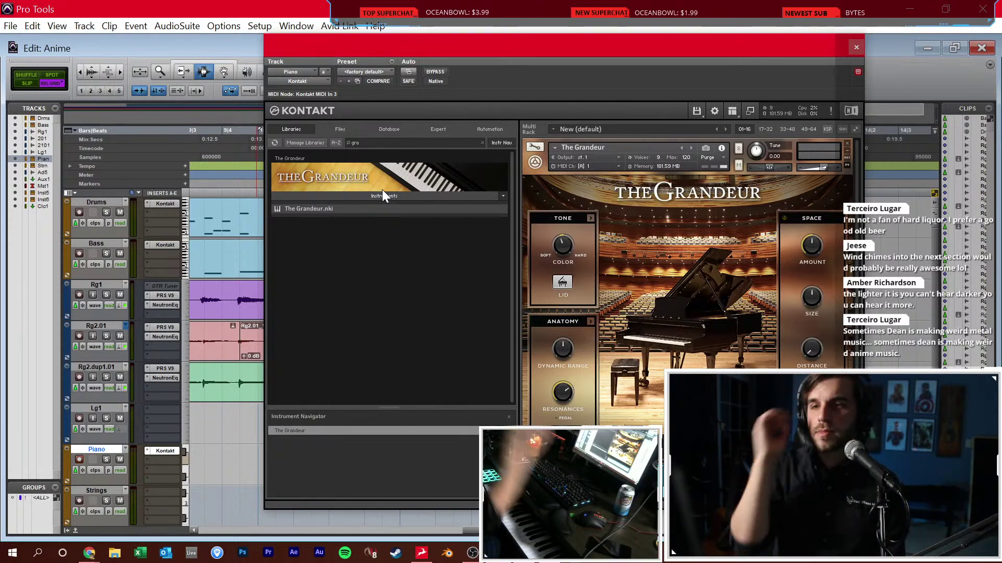
pyautogui.hotkey('ctrl', '=')
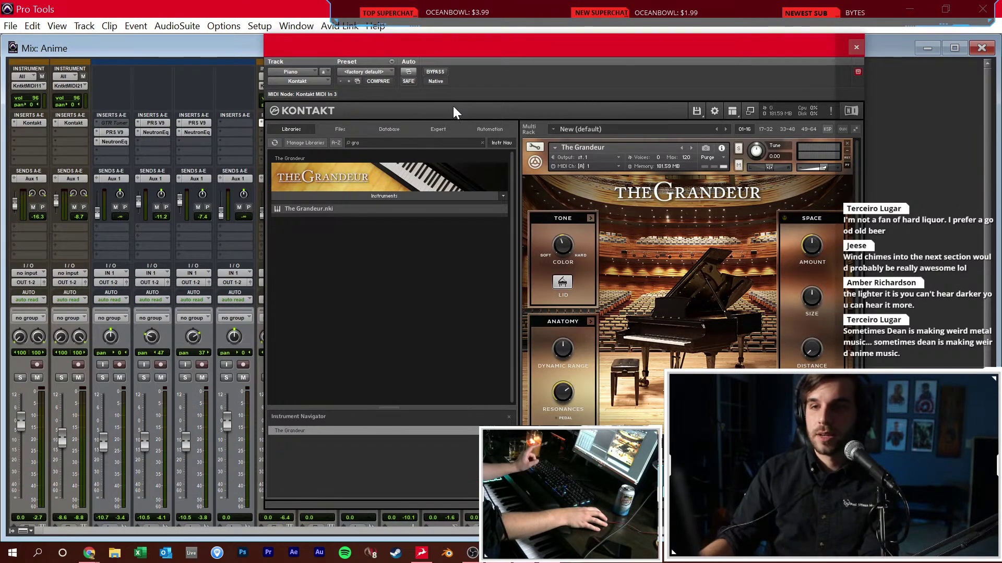
pyautogui.moveTo(499, 48); pyautogui.dragTo(477, 51)
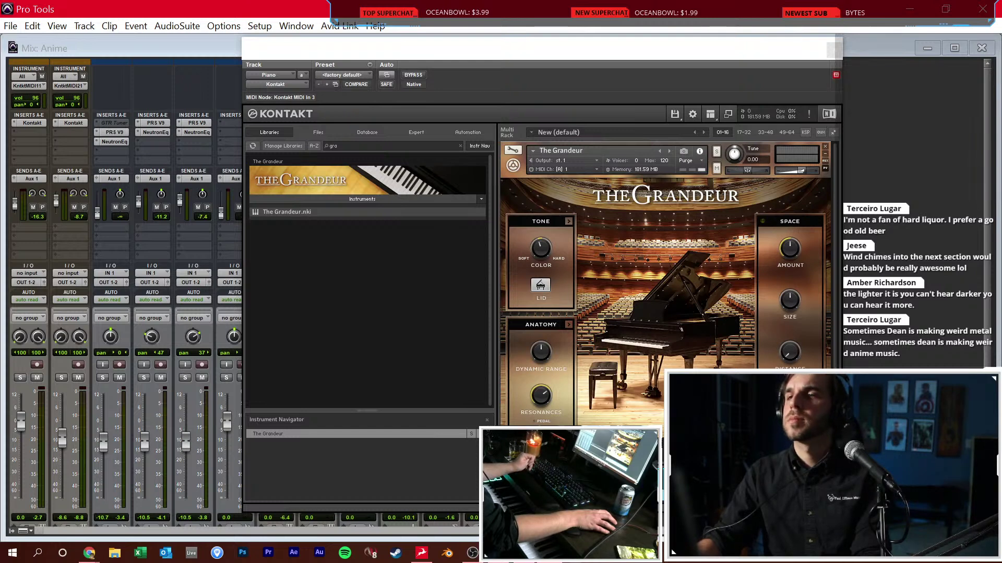
pyautogui.click(616, 49)
pyautogui.moveTo(615, 49); pyautogui.dragTo(592, 52)
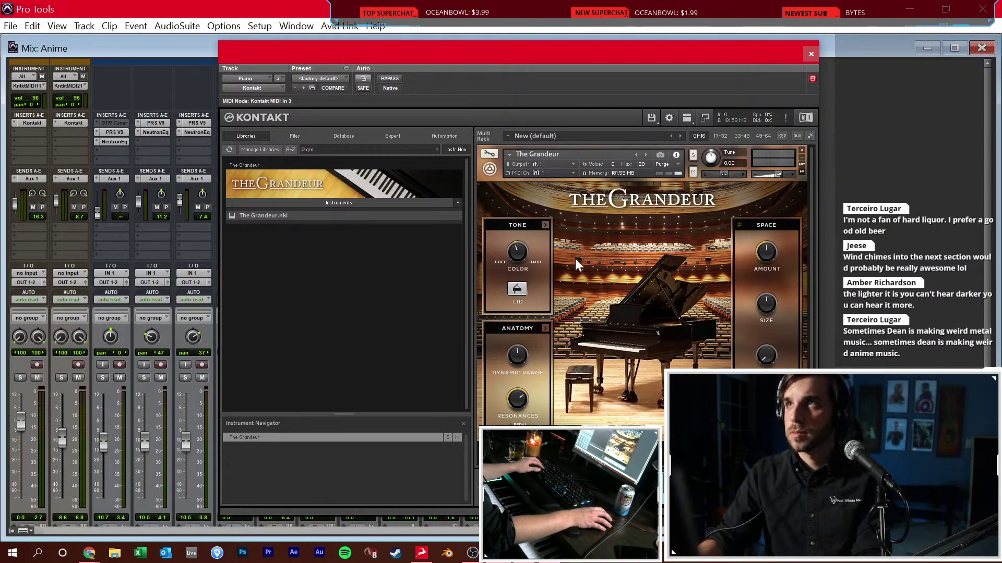
pyautogui.hotkey('ctrl', 'w')
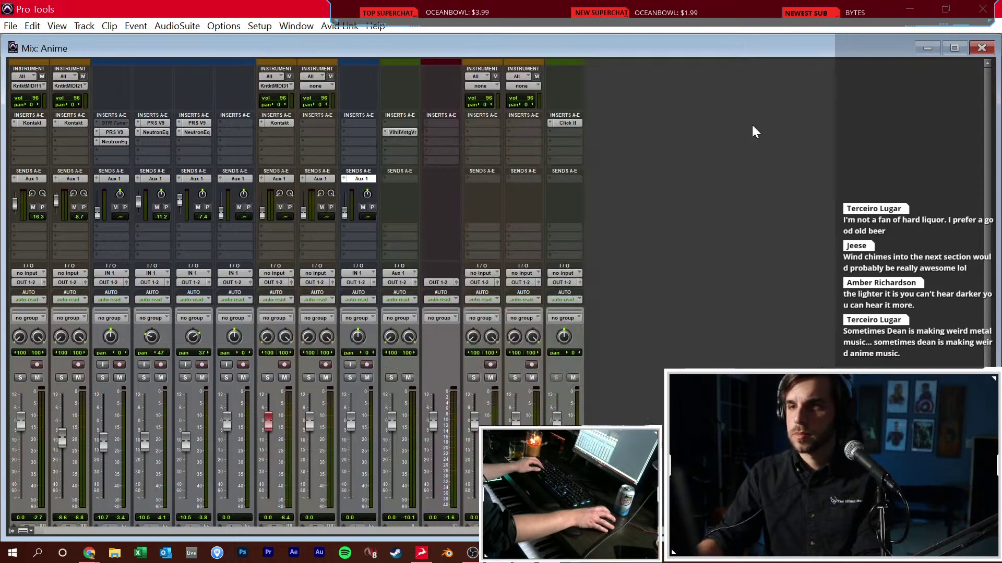
pyautogui.hotkey('ctrl', '=')
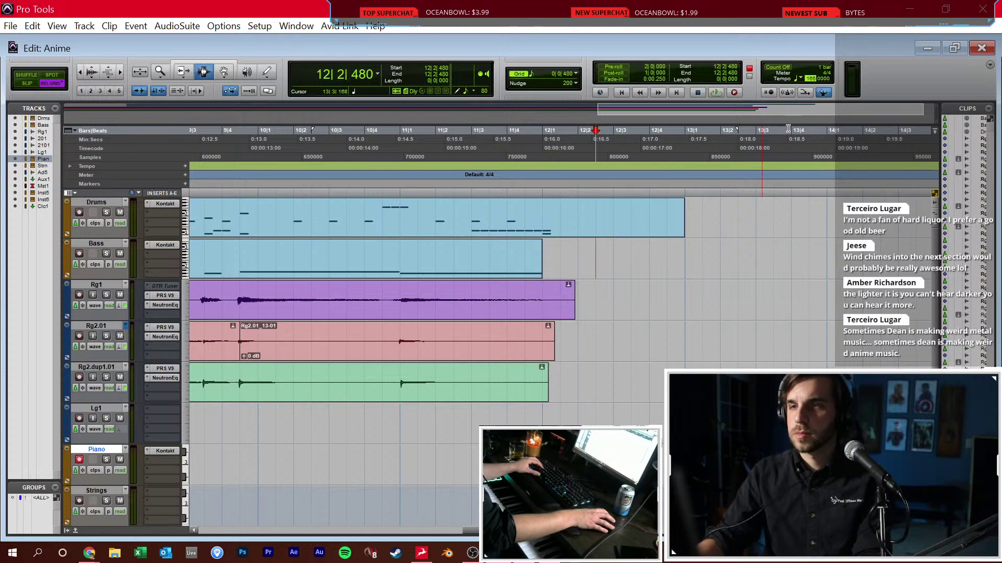
# Place the edit cursor at 12|1|000, at the end of the Bass clip
pyautogui.click(521, 287)
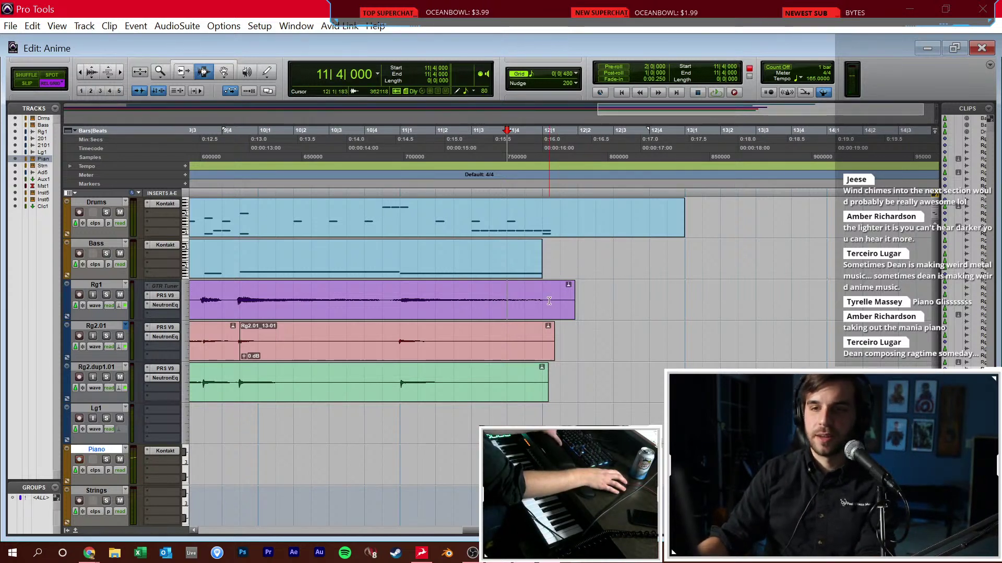
pyautogui.click(543, 277)
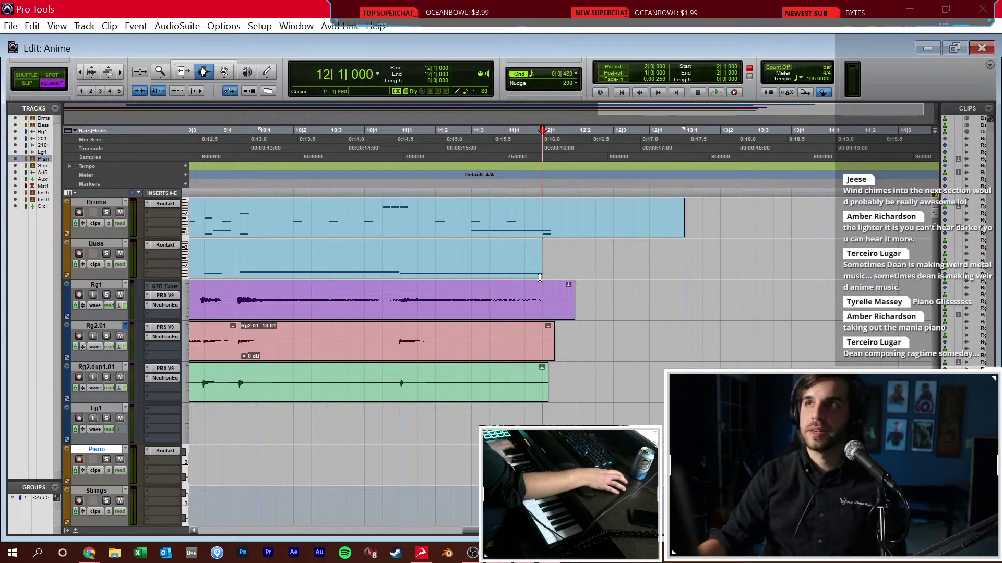
pyautogui.click(560, 271)
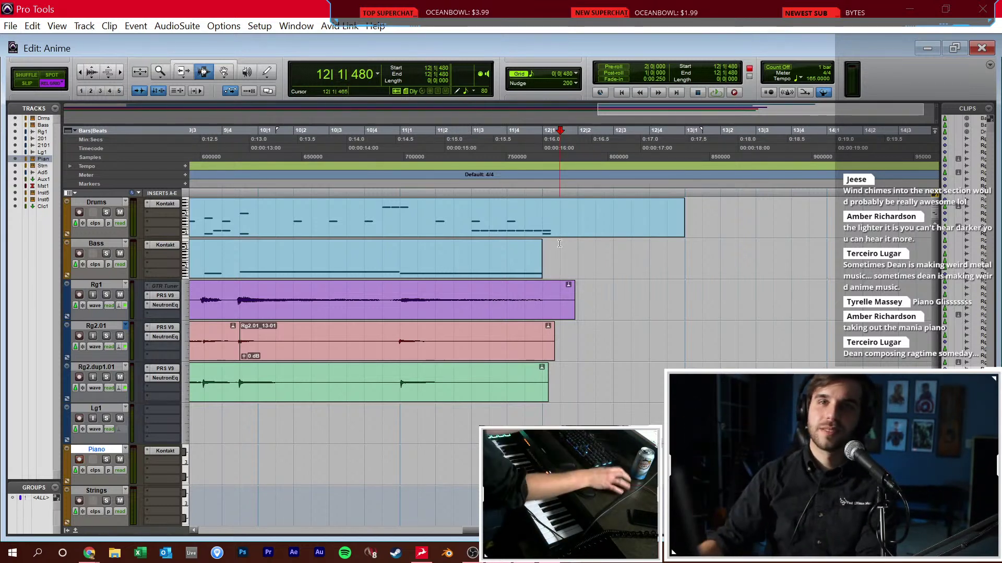
pyautogui.click(535, 259)
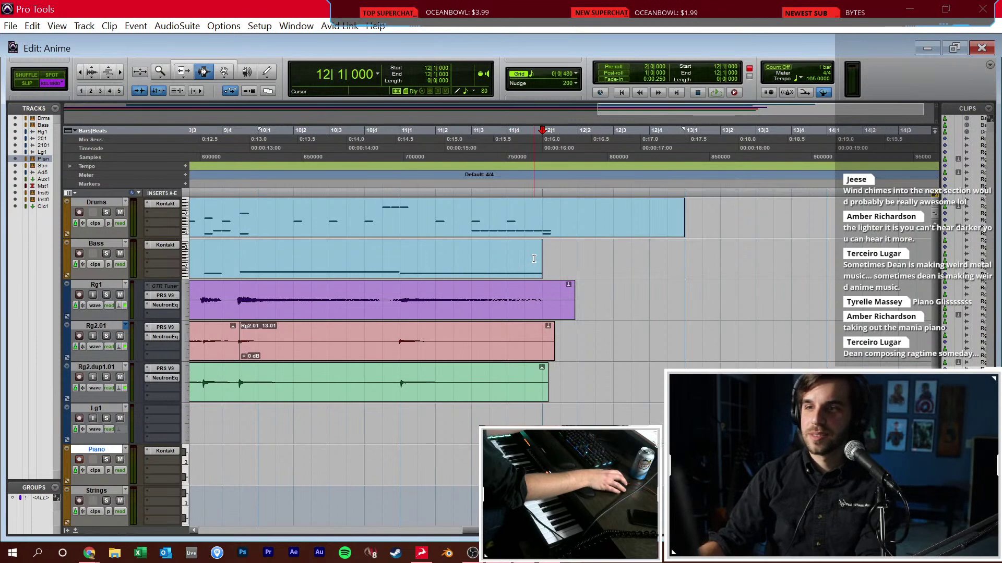
# Zoom out the timeline and play back from 8|4|000 to hear the lead-in to bar 12
pyautogui.hotkey('ctrl', '[')
pyautogui.hotkey('ctrl', '[')
pyautogui.click(439, 252)
pyautogui.press('space')
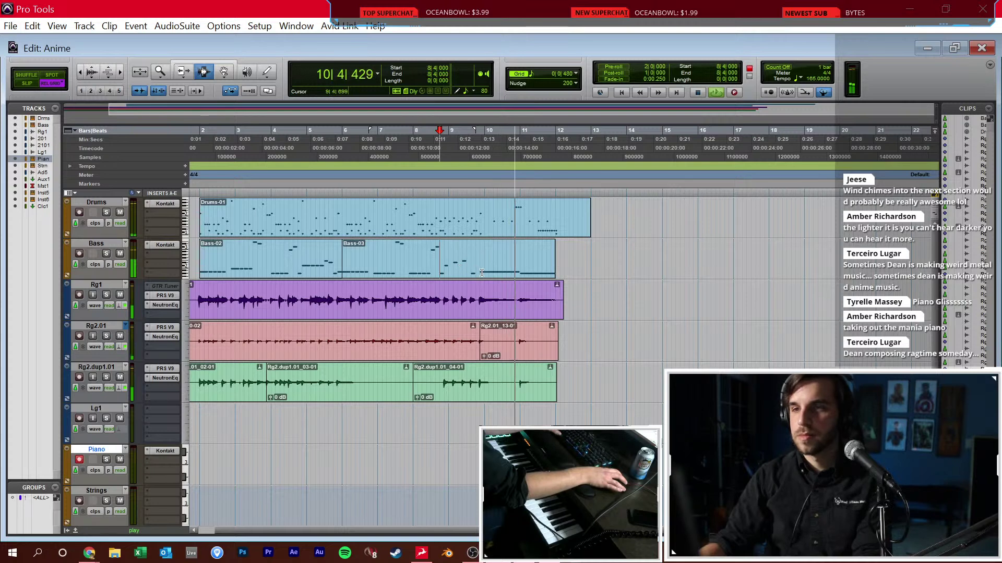
pyautogui.press('space')
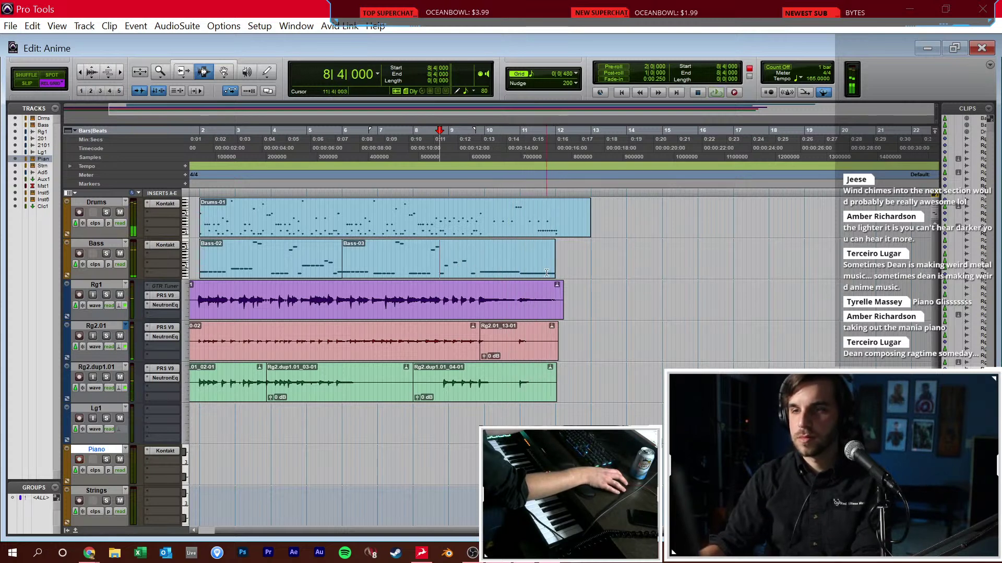
# Place the edit cursor at 12|1|000, at the end of the Bass clip
pyautogui.click(558, 263)
pyautogui.hotkey('ctrl', ']')
pyautogui.hotkey('ctrl', ']')
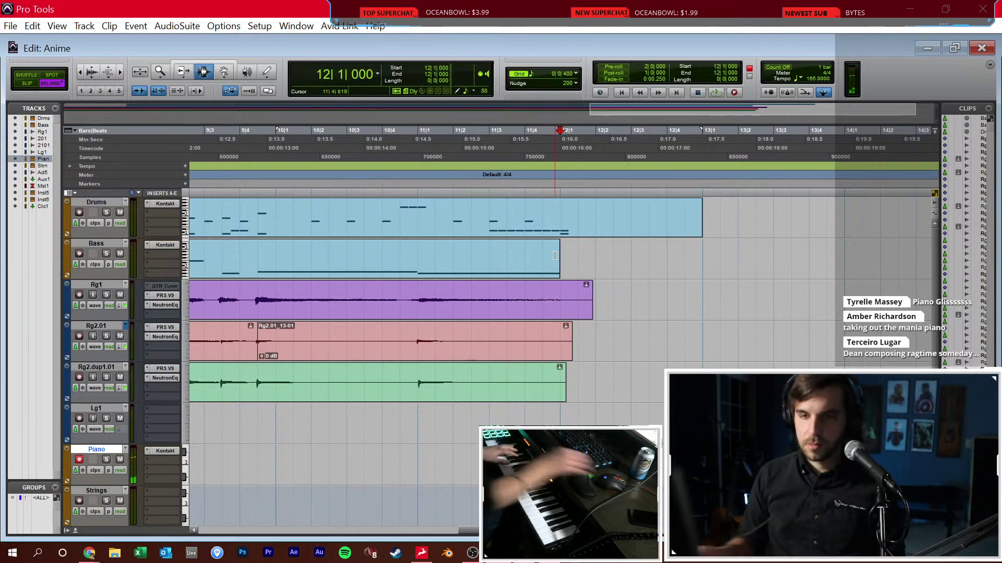
# Check The Grandeur in the Piano track's Kontakt window from the Mix window, close it and return to the Edit window
pyautogui.hotkey('ctrl', '=')
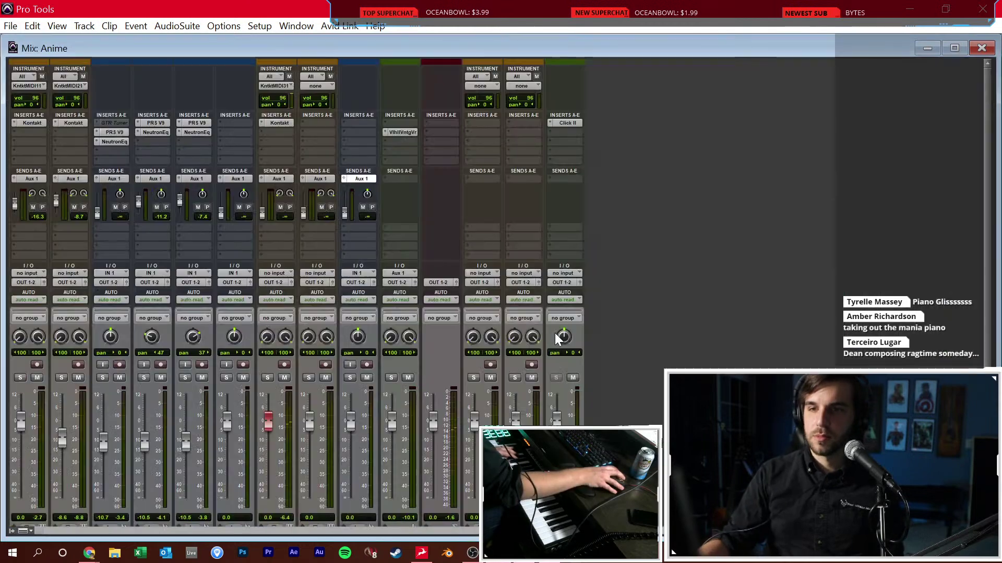
pyautogui.click(276, 124)
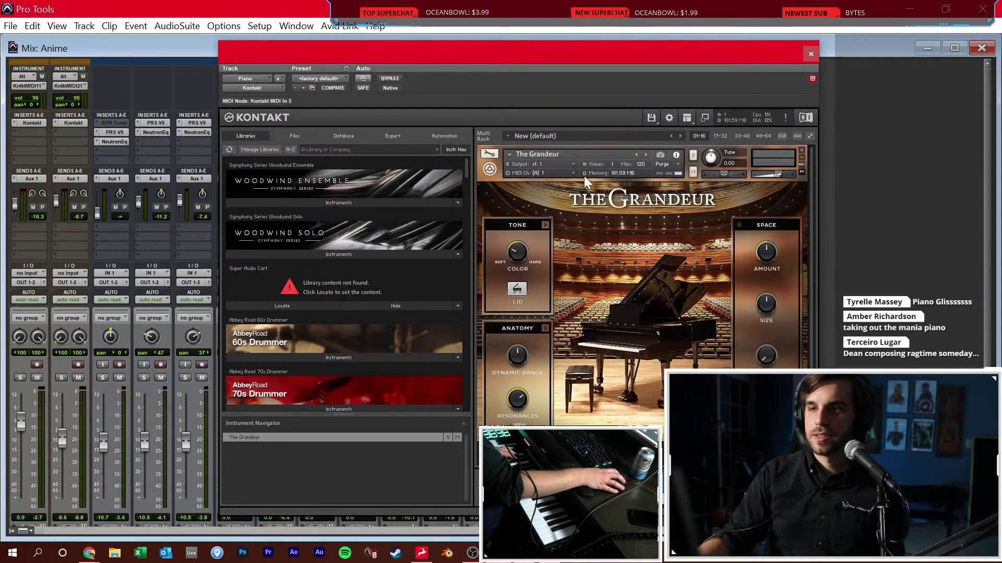
pyautogui.click(810, 54)
pyautogui.hotkey('ctrl', '=')
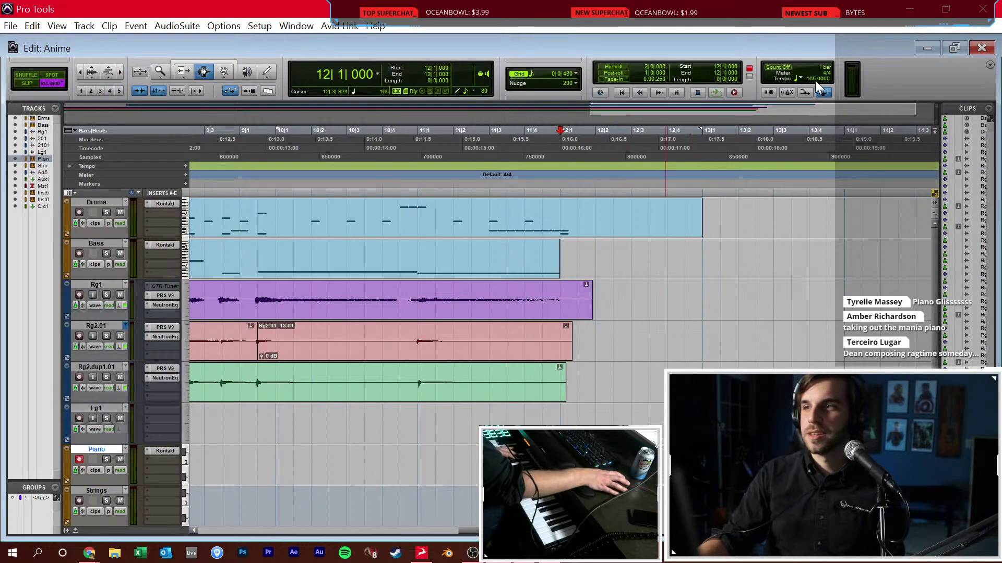
# Set the session tempo to 100 BPM and record a MIDI part on the Piano track starting at bar 11
pyautogui.write('100')
pyautogui.press('Return')
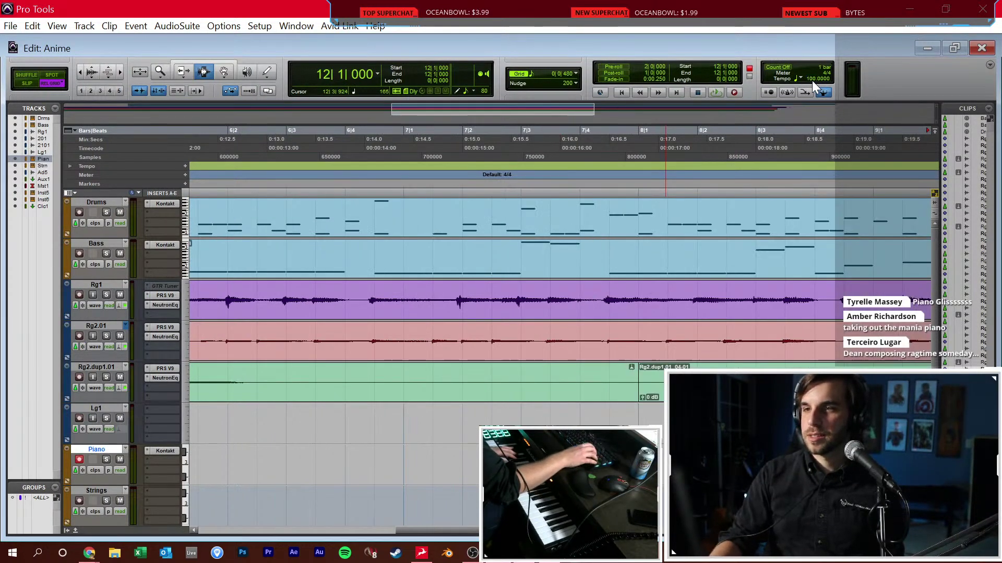
pyautogui.hotkey('ctrl', '[')
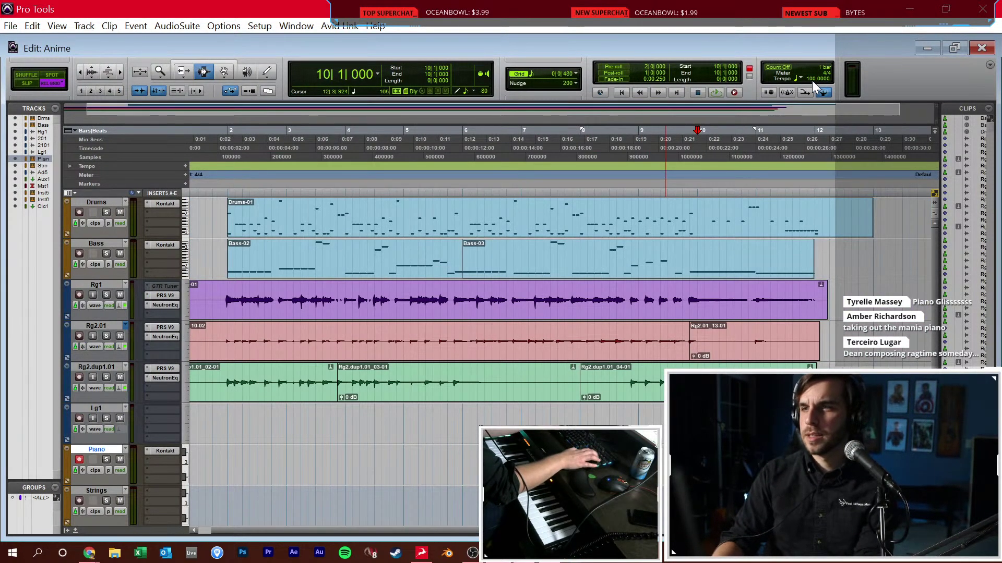
pyautogui.hotkey('ctrl', 'space')
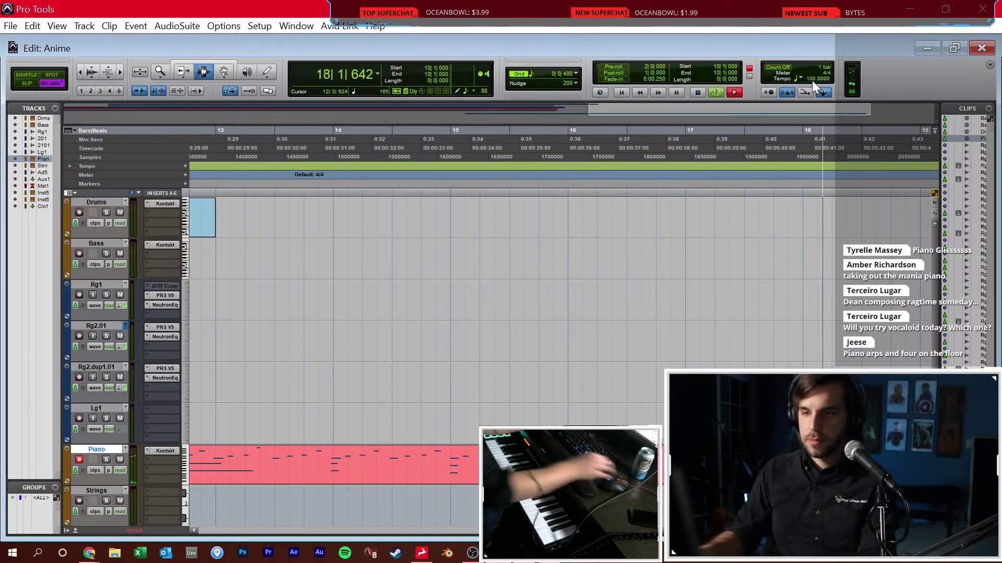
pyautogui.press('space')
# Try recording a continuation of the piano part from 16|1|000 at 100 BPM
pyautogui.press('-')
pyautogui.press('-')
pyautogui.press('-')
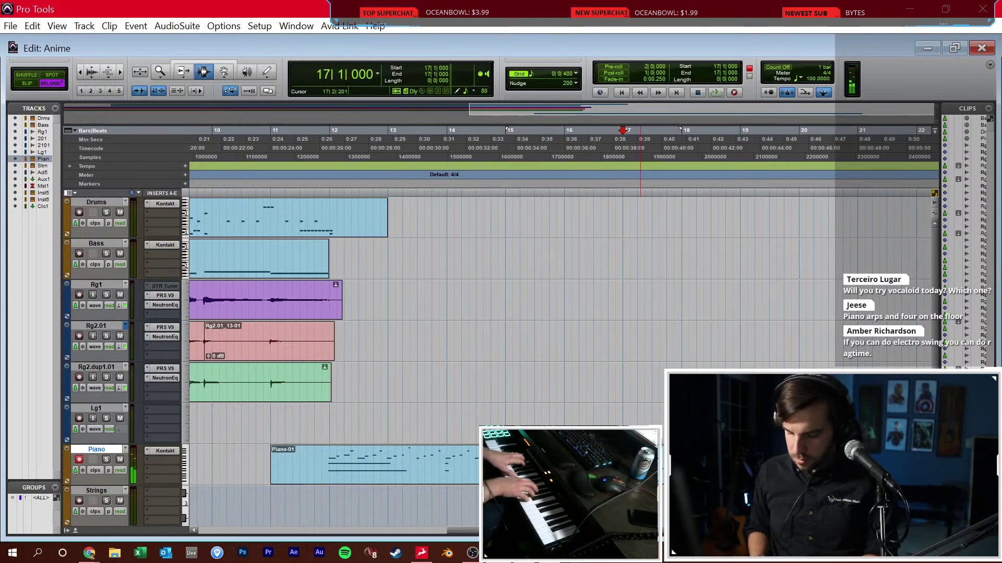
pyautogui.hotkey('shift', 'r')
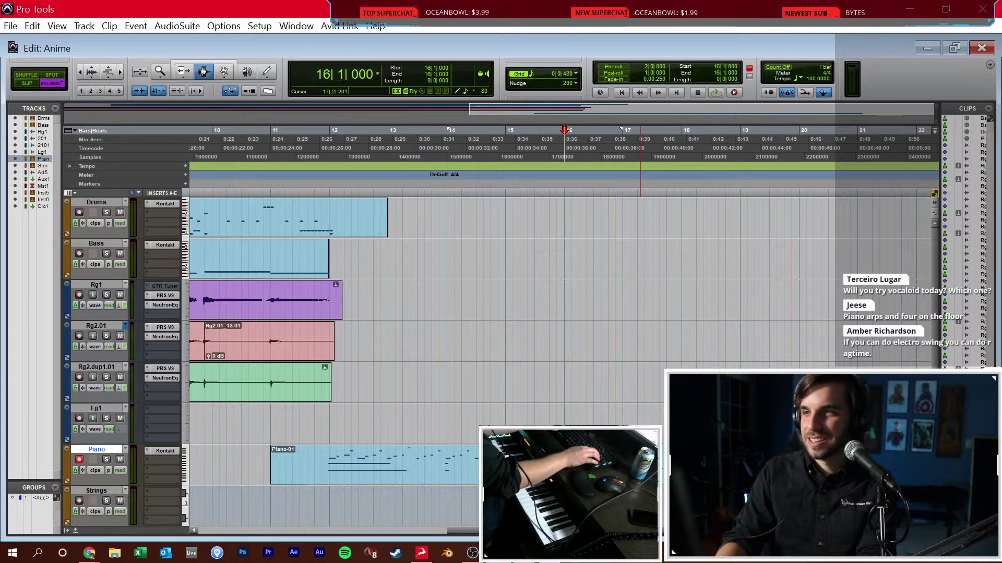
pyautogui.press('space')
pyautogui.press('space')
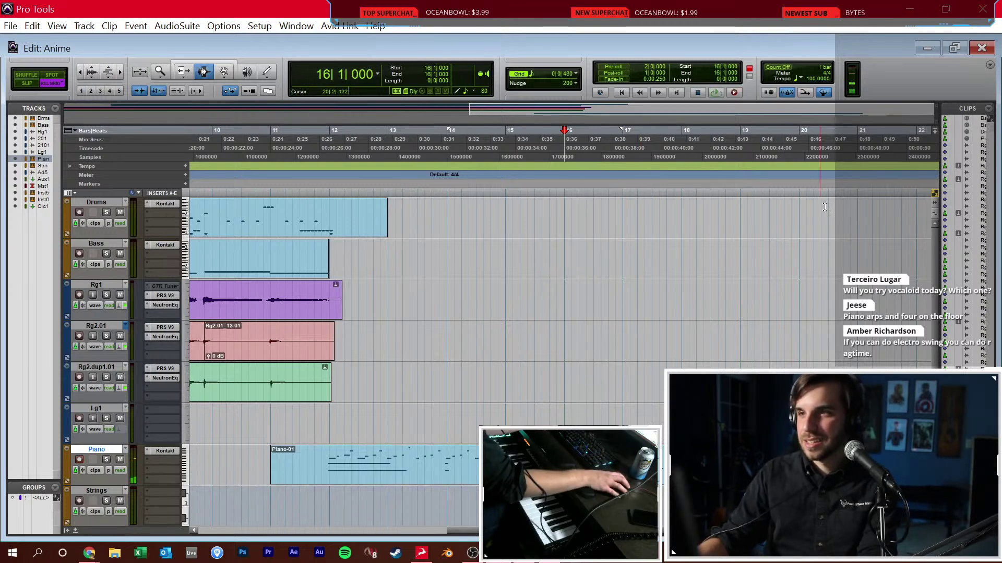
pyautogui.hotkey('ctrl', 'space')
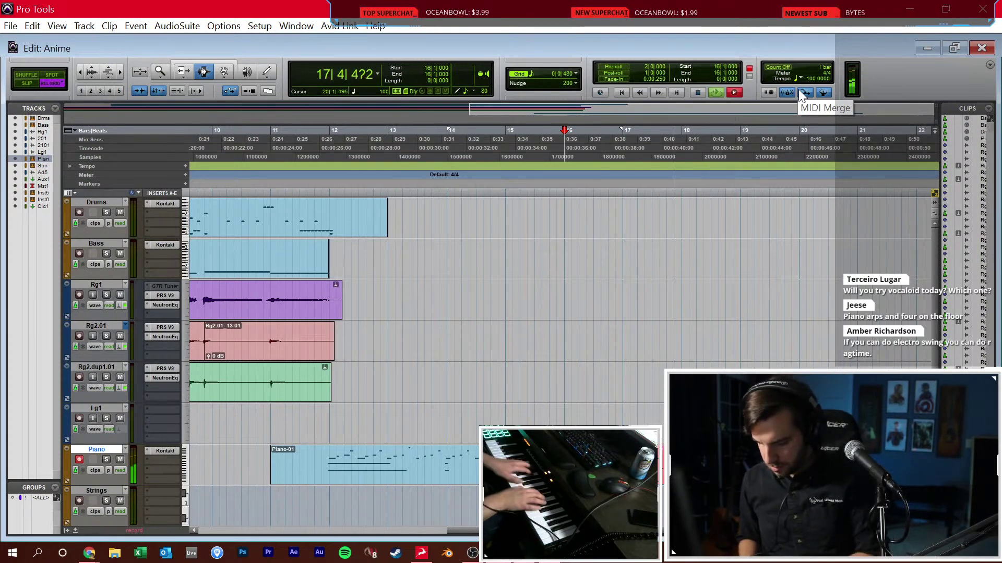
pyautogui.press('space')
pyautogui.hotkey('ctrl', 'space')
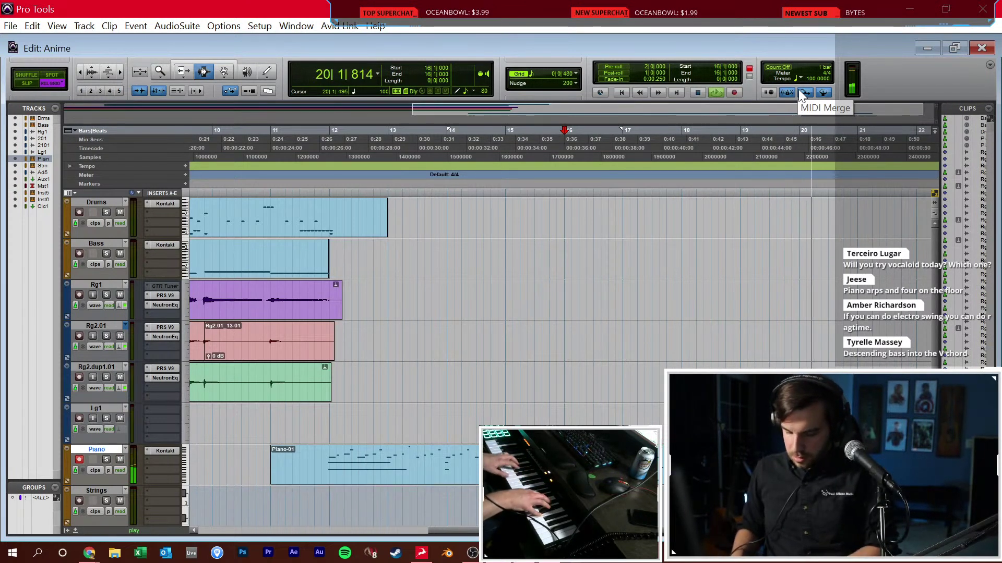
pyautogui.press('space')
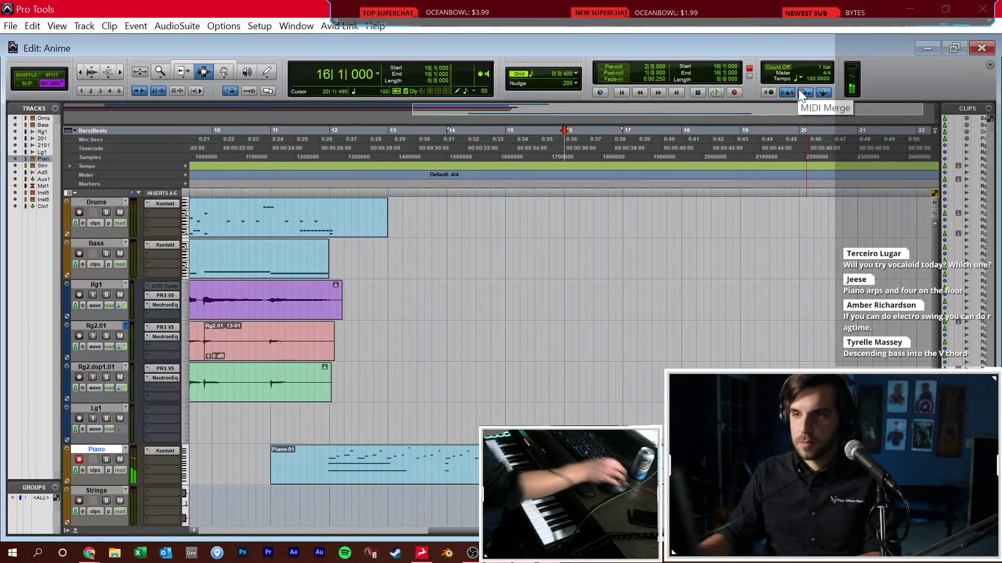
# Set the session tempo to 165 BPM
pyautogui.click(810, 78)
pyautogui.write('165')
pyautogui.press('Return')
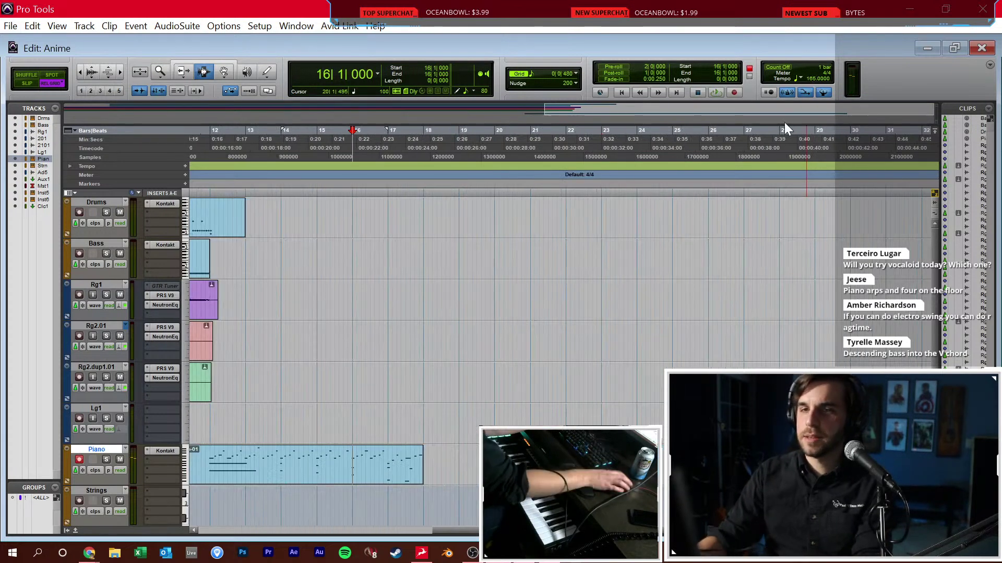
# Play back from 10|3|480 to hear the transition into the piano part, and select the Piano-01 clip
pyautogui.click(532, 421)
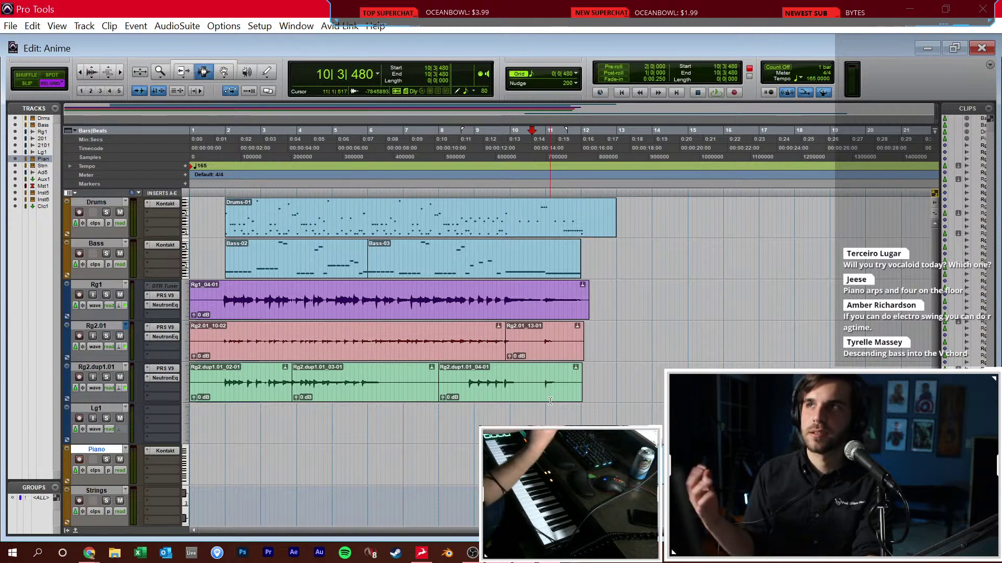
pyautogui.press('space')
pyautogui.hotkey('ctrl', ']')
pyautogui.hotkey('ctrl', ']')
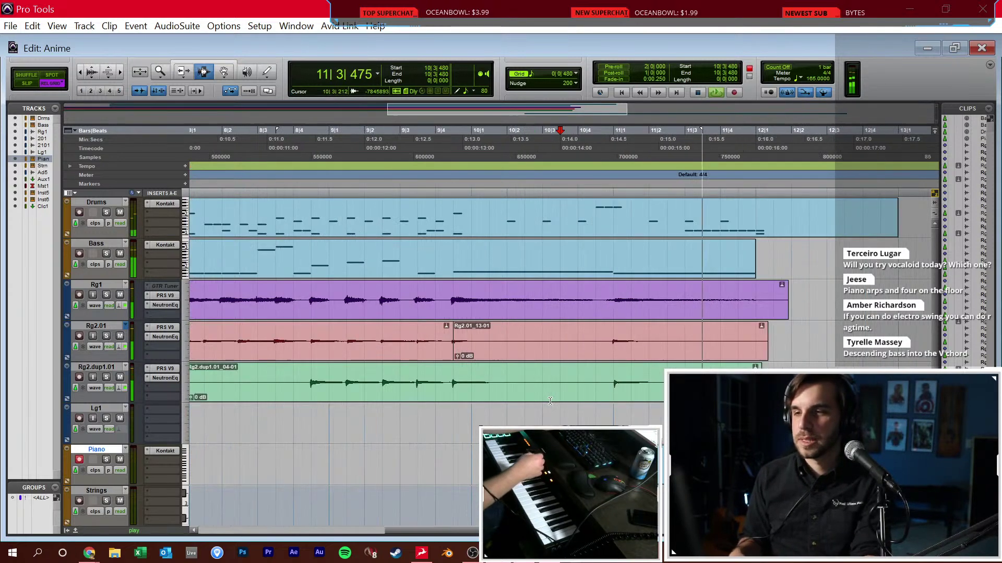
pyautogui.hotkey('ctrl', '[')
pyautogui.hotkey('ctrl', '[')
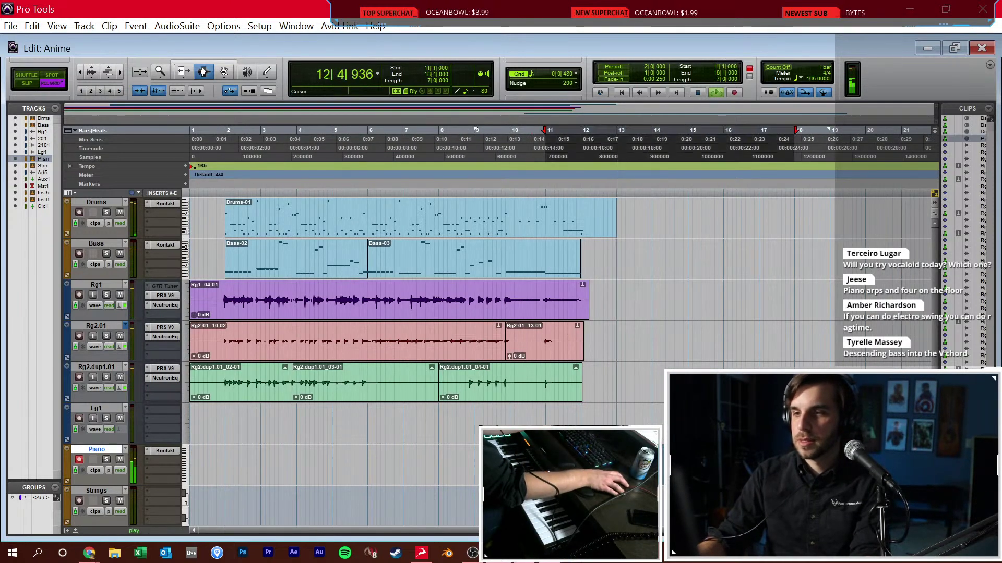
# Quantize the note starts of the selected piano clip to a 1/8 note grid, preserving note duration
pyautogui.hotkey('alt', '0')
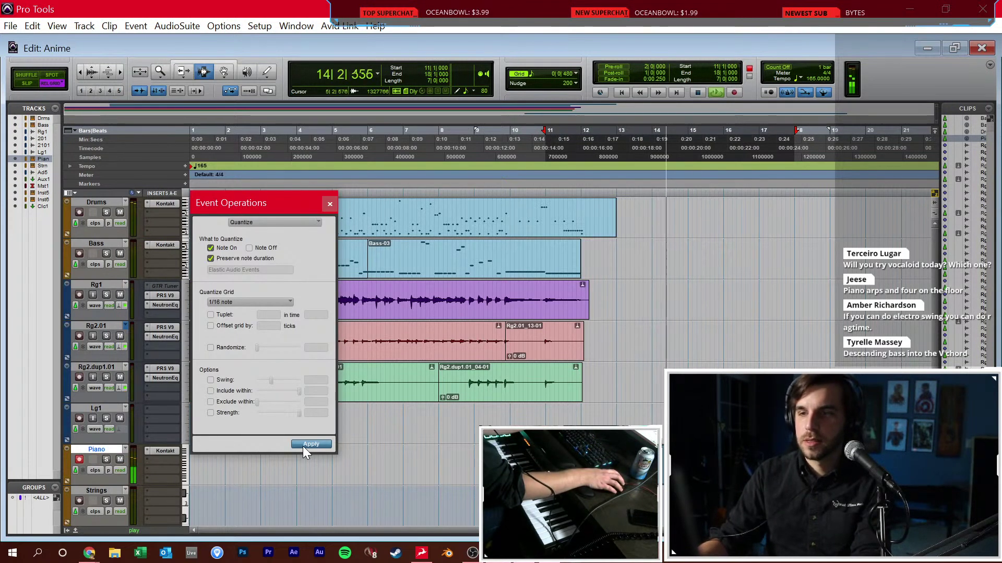
pyautogui.click(261, 303)
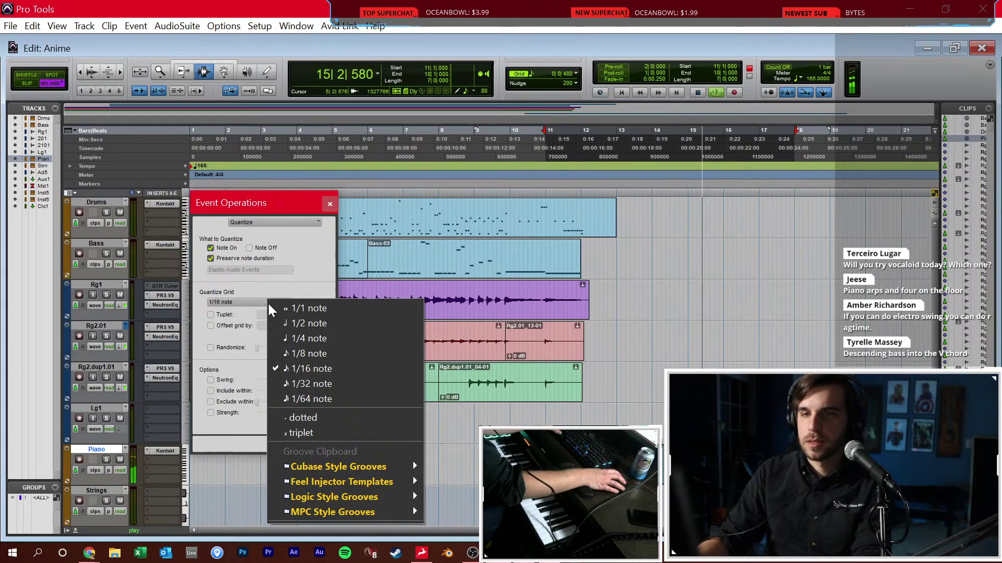
pyautogui.click(287, 353)
pyautogui.click(306, 443)
# Stop playback and place the edit cursor at 15|4|000 within the piano clip
pyautogui.hotkey('ctrl', ']')
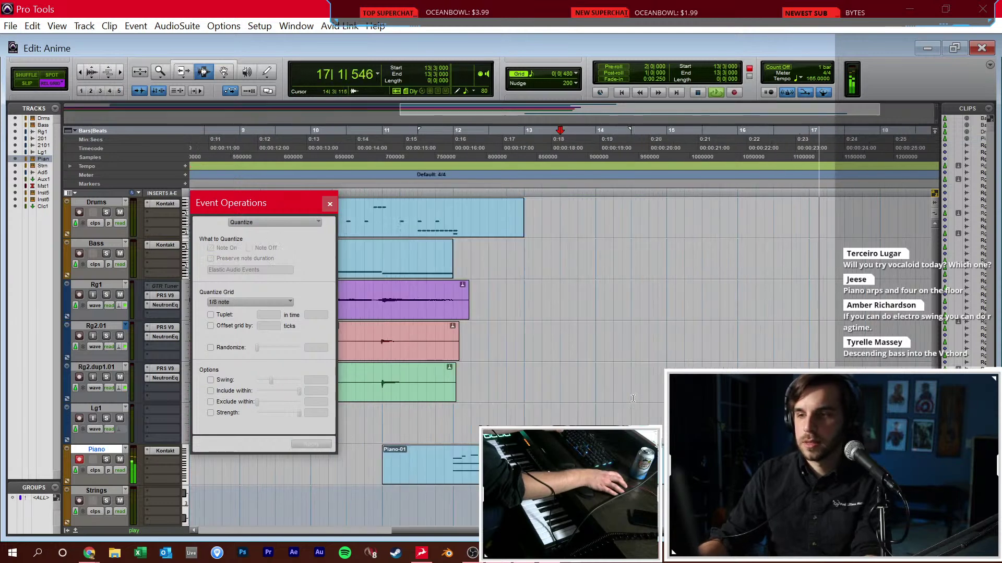
pyautogui.hscroll(5, 633, 399)
pyautogui.press('space')
pyautogui.moveTo(606, 436); pyautogui.dragTo(579, 435)
pyautogui.click(579, 436)
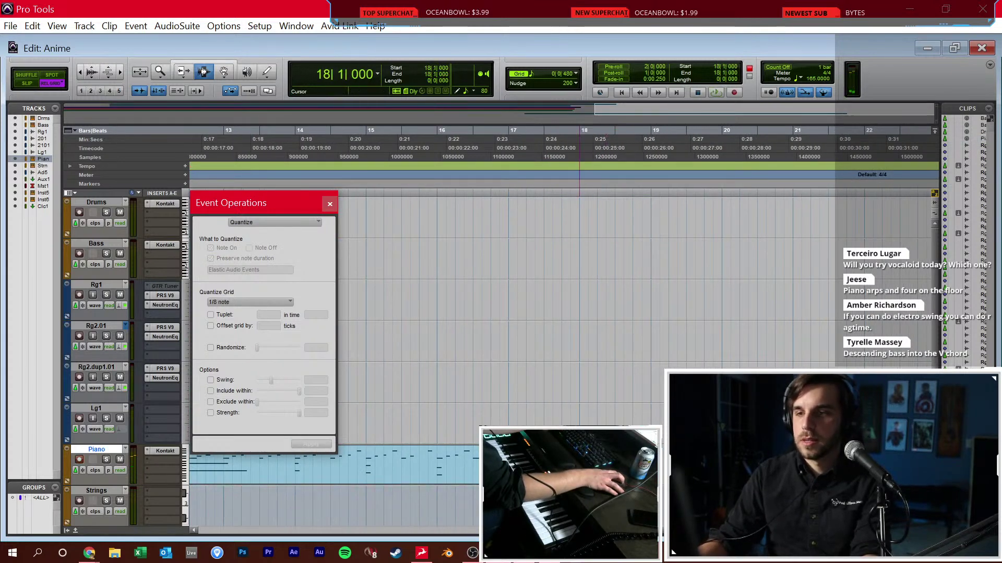
pyautogui.hscroll(-3, 580, 462)
pyautogui.click(562, 463)
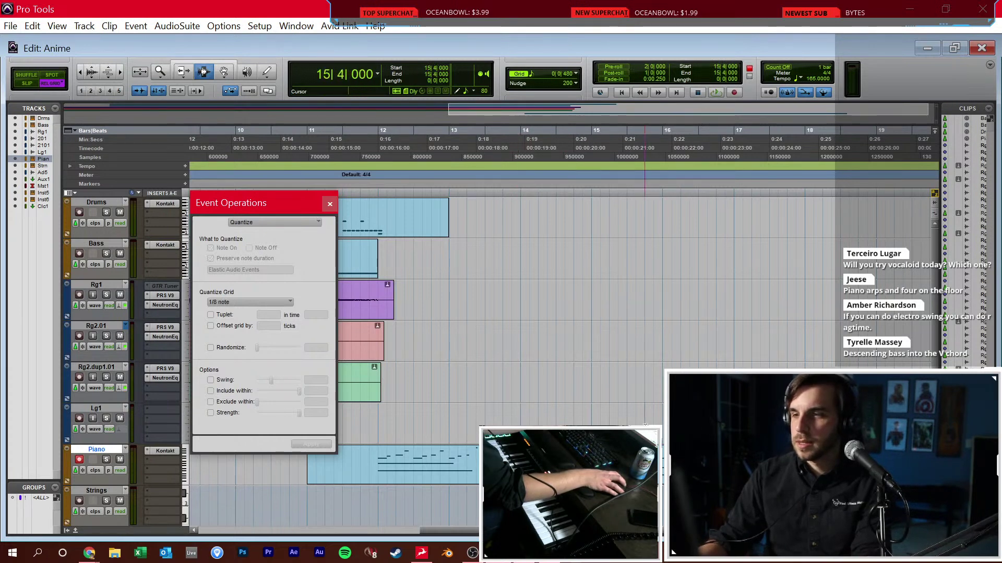
# Set the session tempo to 90 BPM and try two takes of the piano continuation from 16|1|000
pyautogui.write('90')
pyautogui.press('Return')
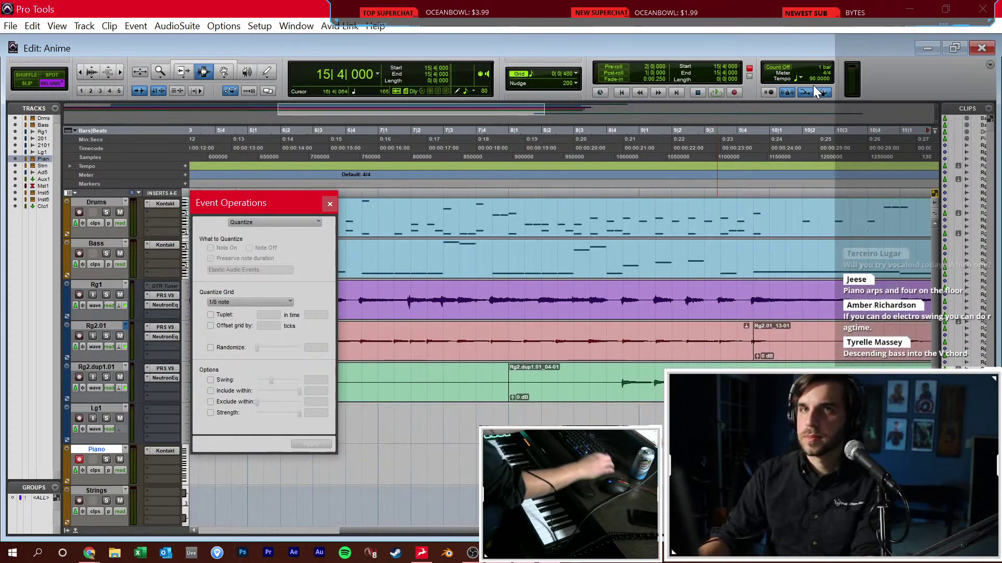
pyautogui.hotkey('ctrl', '[')
pyautogui.hscroll(5, 717, 258)
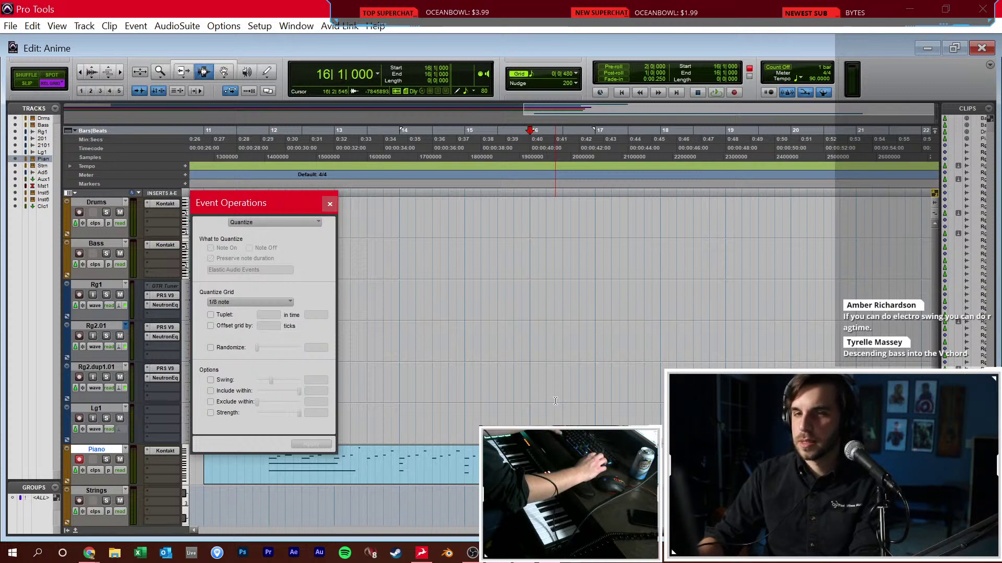
pyautogui.hotkey('ctrl', 'space')
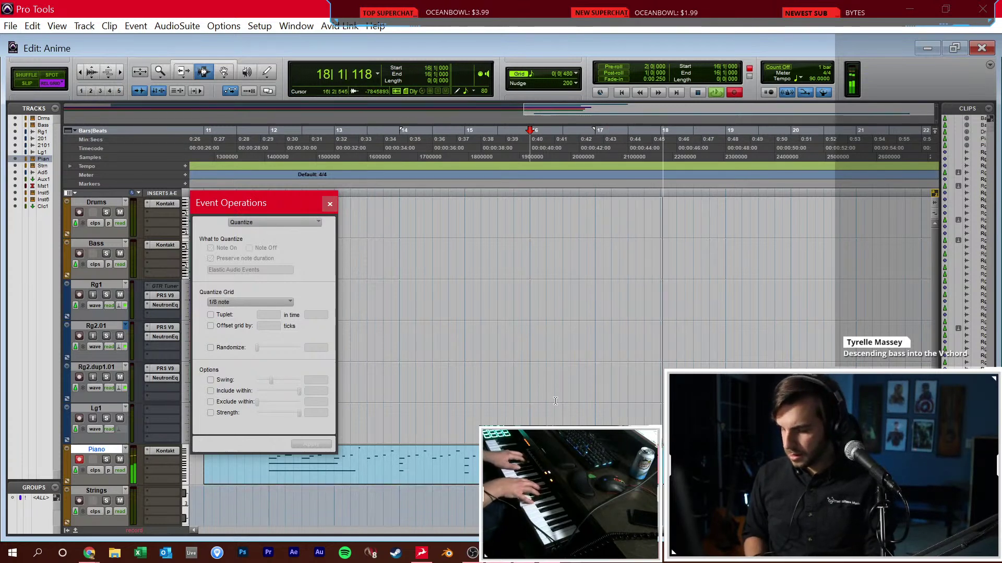
pyautogui.press('space')
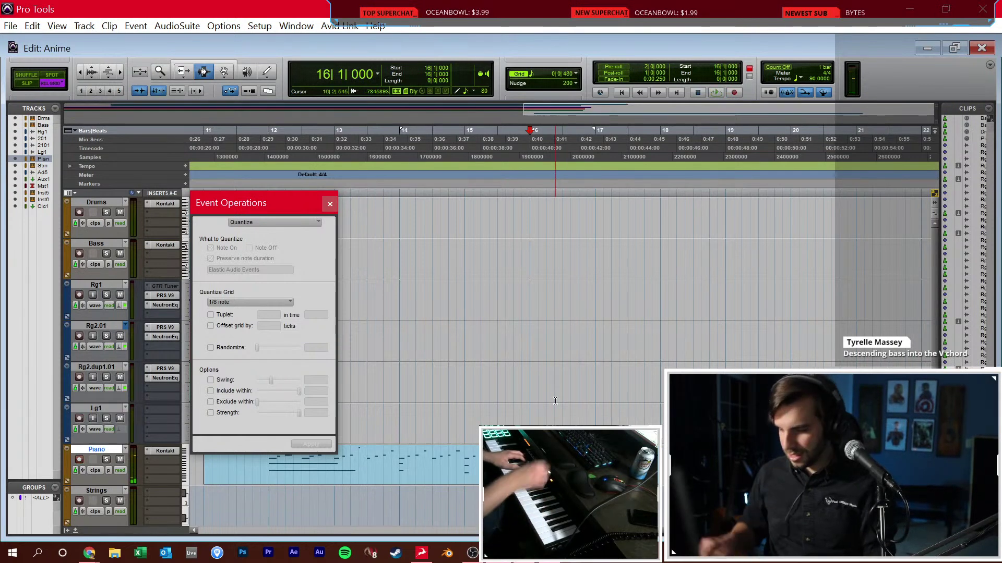
pyautogui.hotkey('ctrl', 'space')
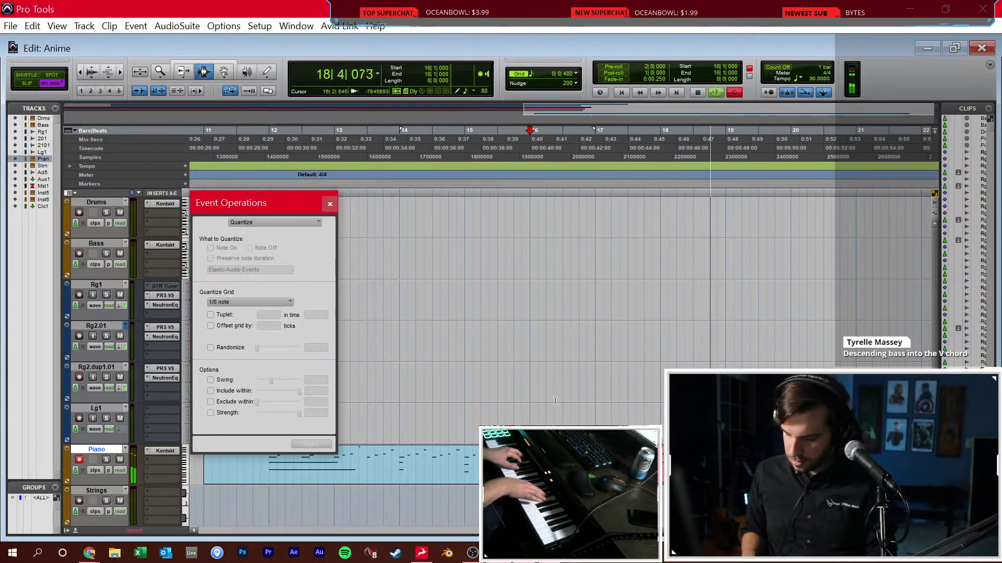
pyautogui.press('space')
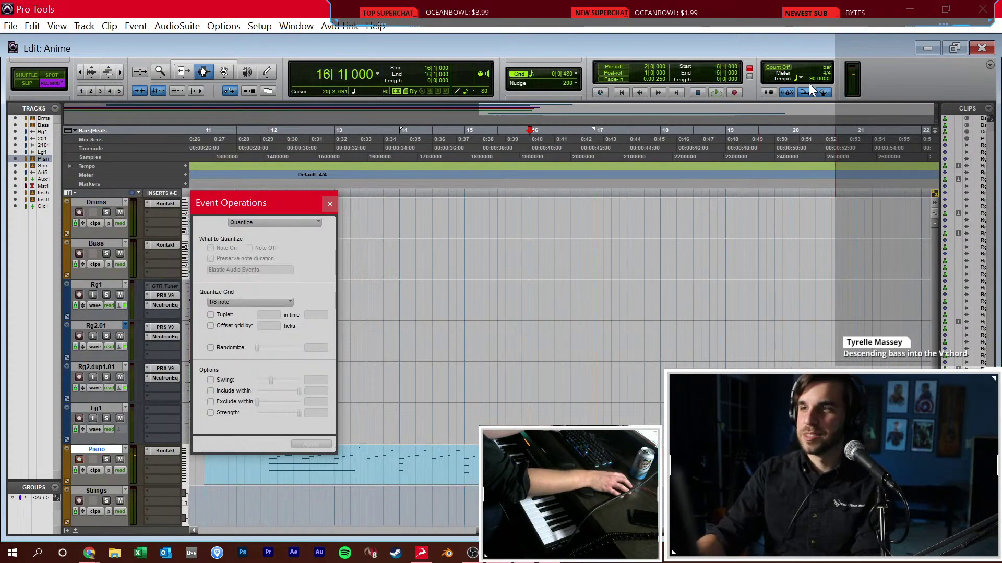
# Set the session tempo to 70 BPM and record the piano continuation from 16|1|000
pyautogui.hotkey('ctrl', 'space')
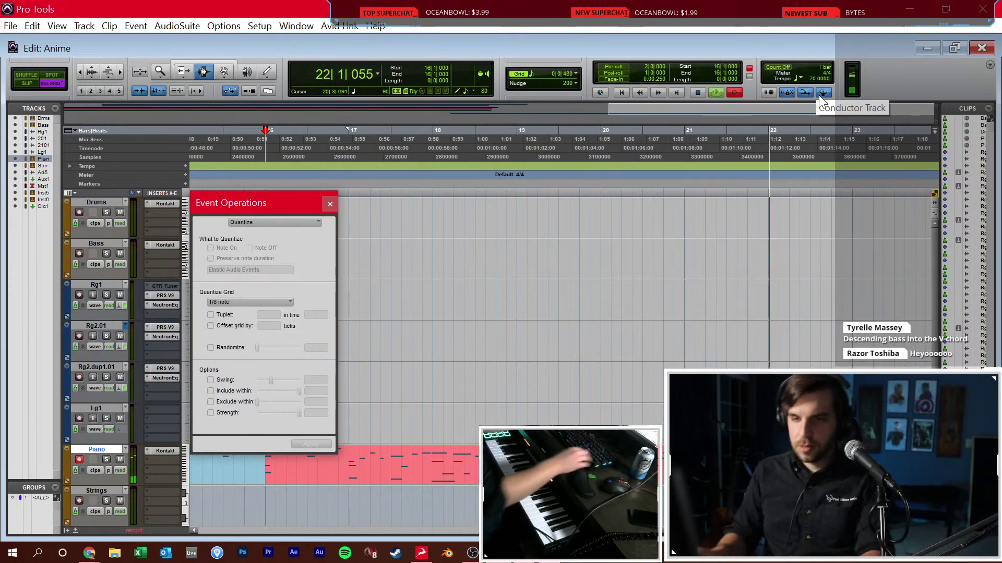
pyautogui.press('space')
# Record the next piano passage from 17|1|000 at 70 BPM, restarting the take once
pyautogui.hotkey('ctrl', 'space')
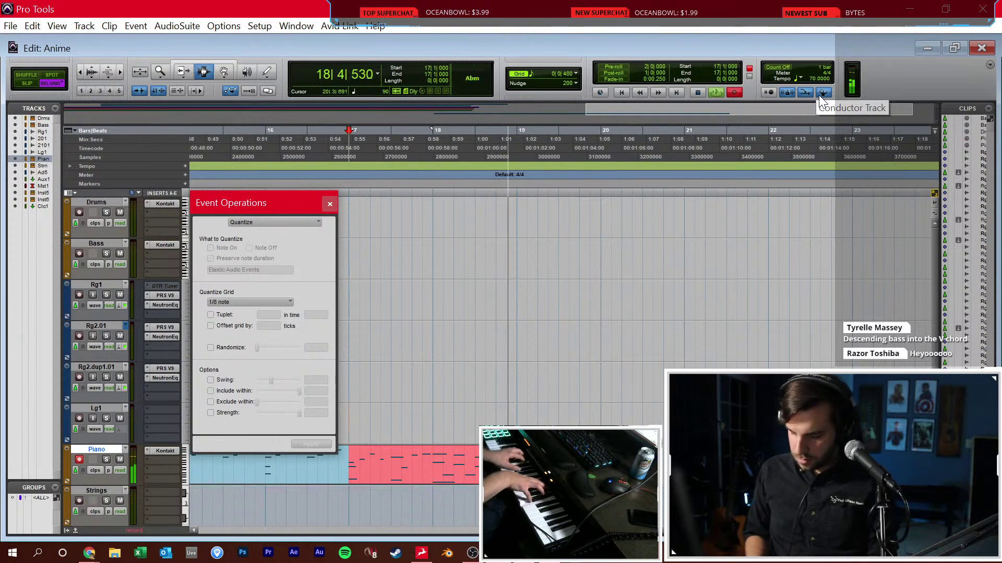
pyautogui.press('space')
pyautogui.hotkey('ctrl', 'space')
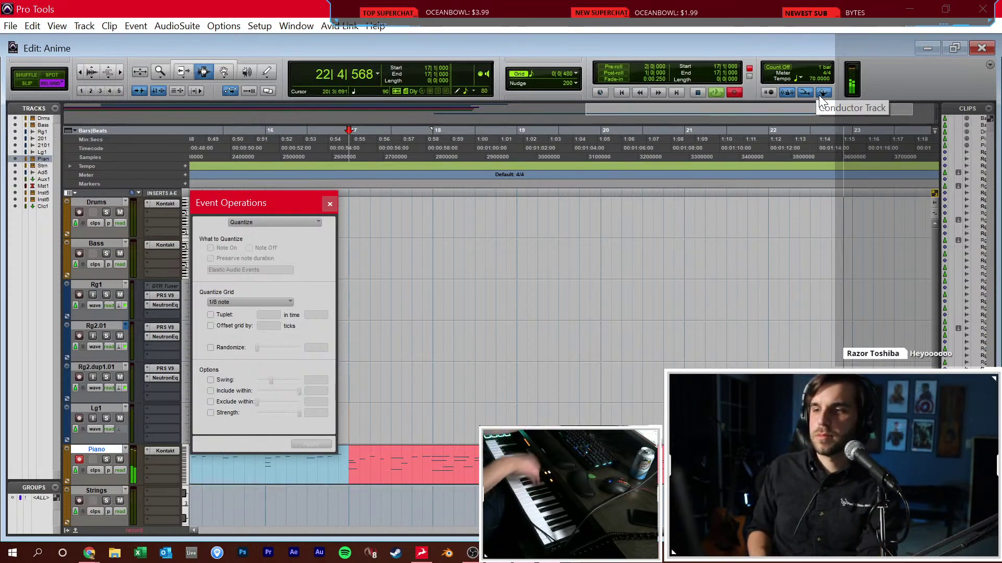
# Stop the piano recording and select the whole recorded clip on the Piano track
pyautogui.press('space')
pyautogui.hotkey('ctrl', '[')
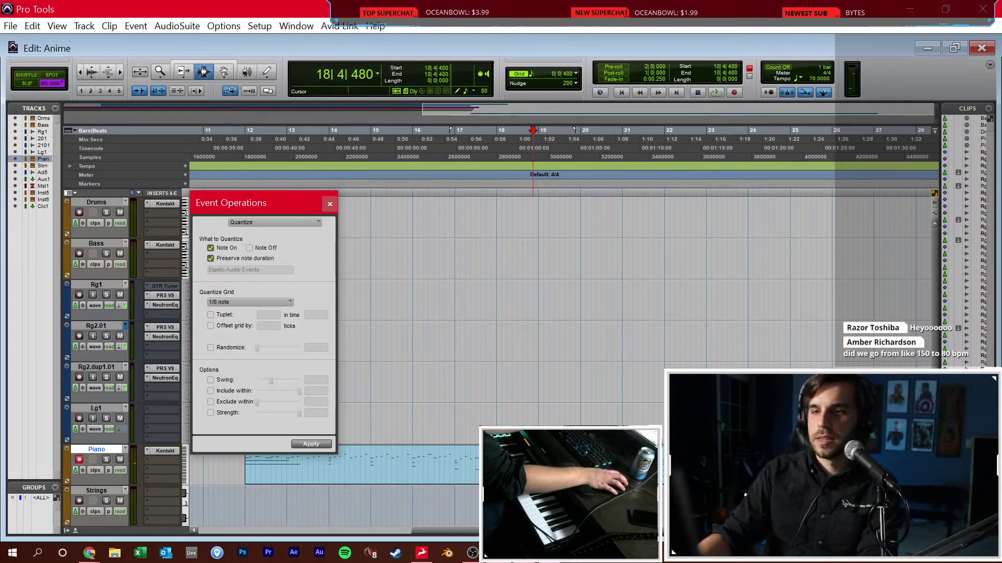
pyautogui.doubleClick(313, 464)
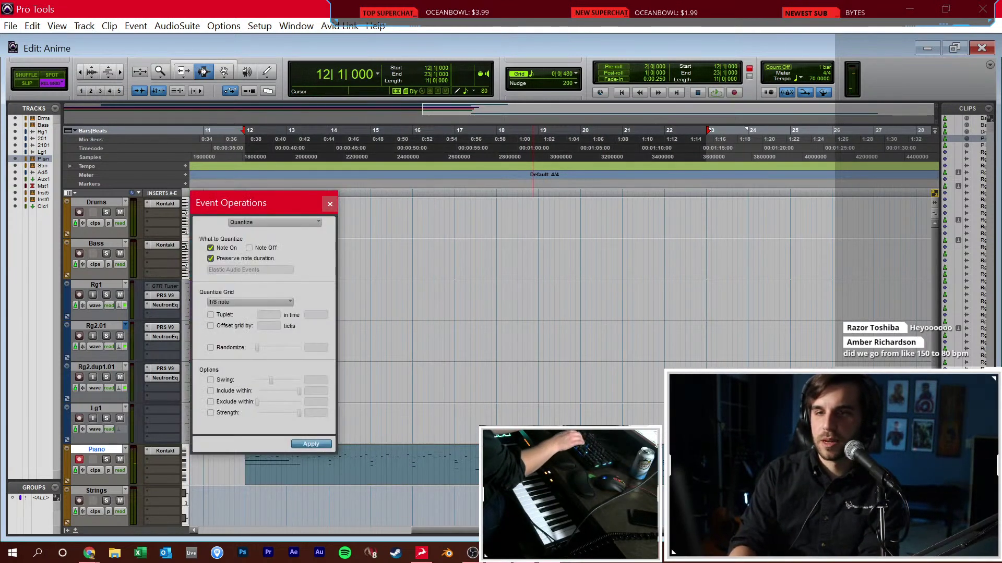
# Set the session tempo to 165
pyautogui.click(809, 79)
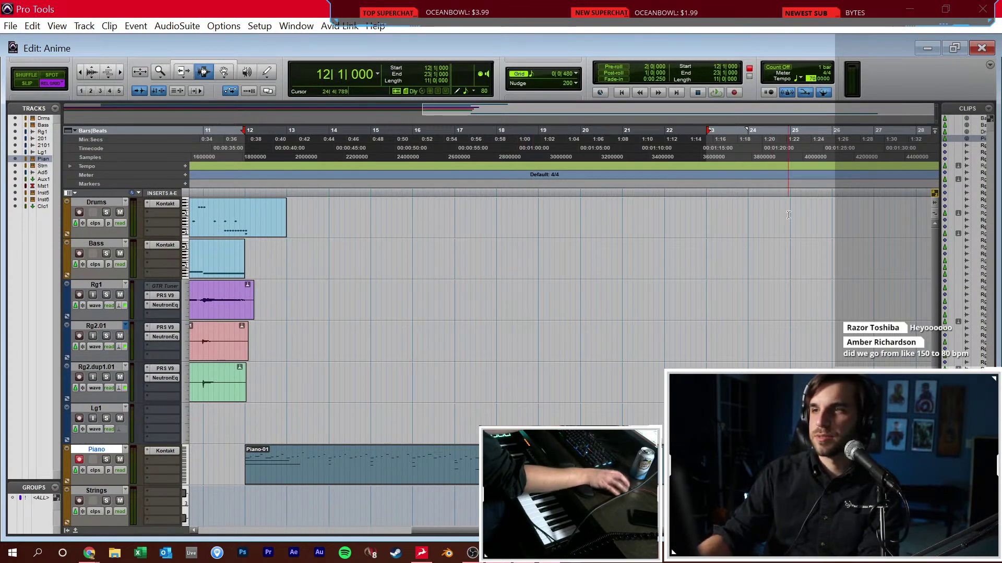
pyautogui.write('165')
pyautogui.press('Return')
# Play back the recorded piano clip around bars 12 to 15 to check it at the current tempo
pyautogui.hscroll(-10, 574, 323)
pyautogui.click(355, 434)
pyautogui.press('space')
pyautogui.scroll(5, 449, 423)
pyautogui.click(506, 409)
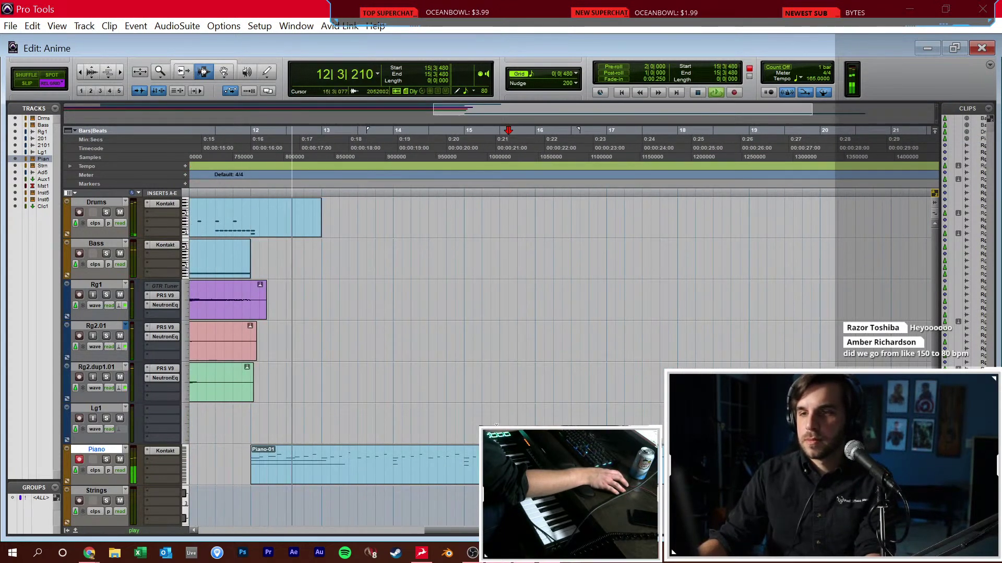
pyautogui.click(501, 416)
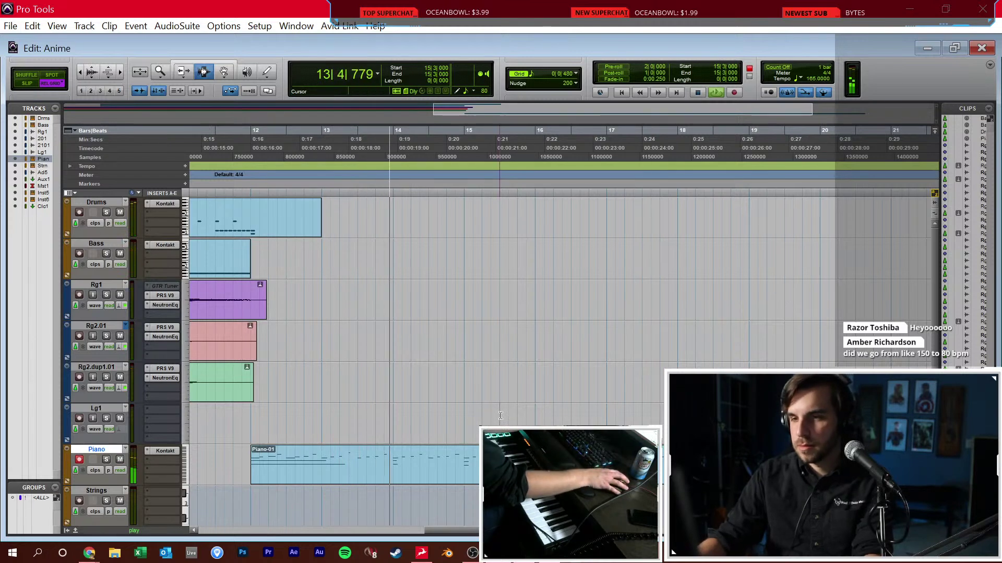
pyautogui.click(475, 459)
pyautogui.scroll(-1, 474, 459)
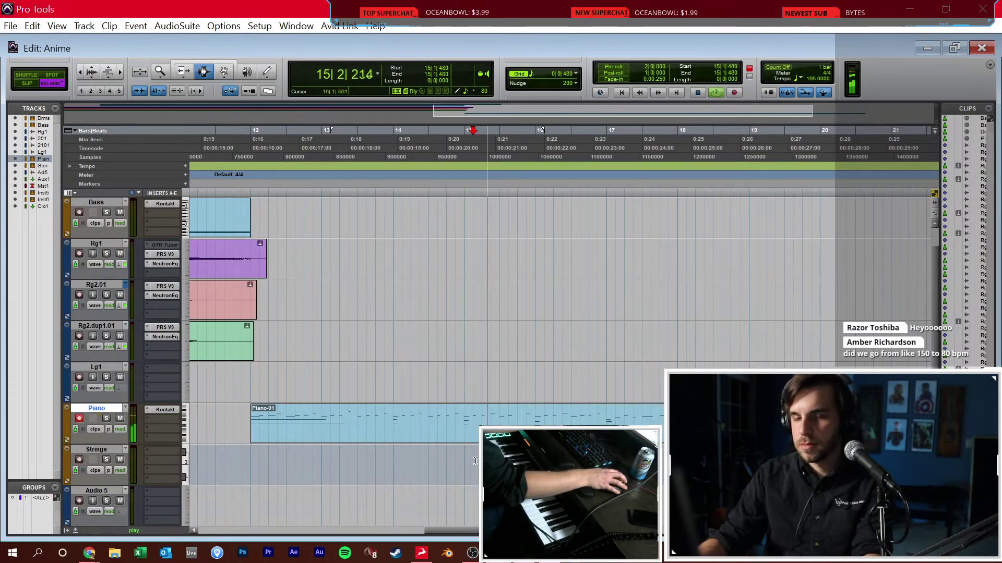
pyautogui.press('space')
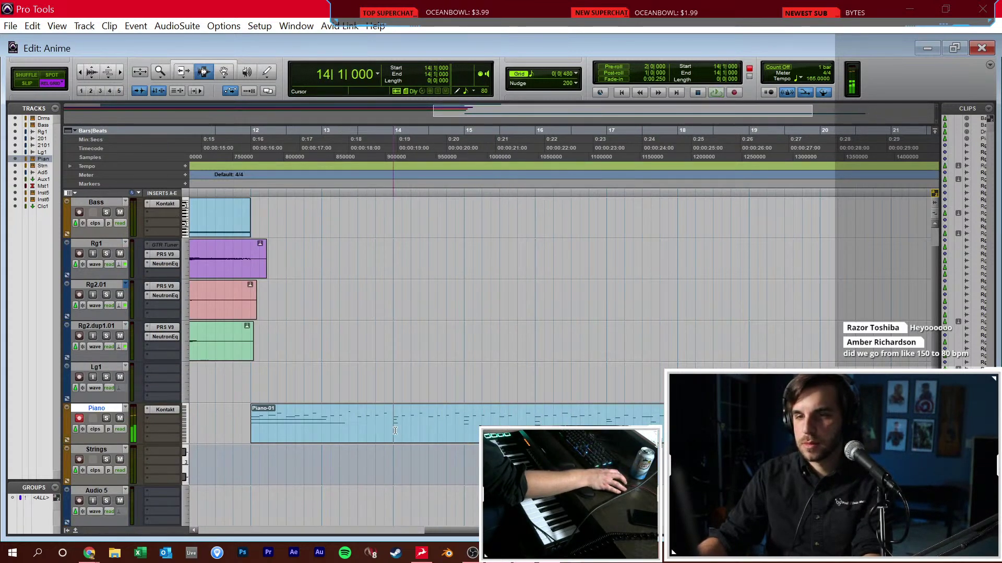
# Switch to Grid mode and duplicate bars 12 and 13 of the Piano clip so the copy starts at bar 14
pyautogui.moveTo(393, 434); pyautogui.dragTo(269, 435)
pyautogui.click(312, 431)
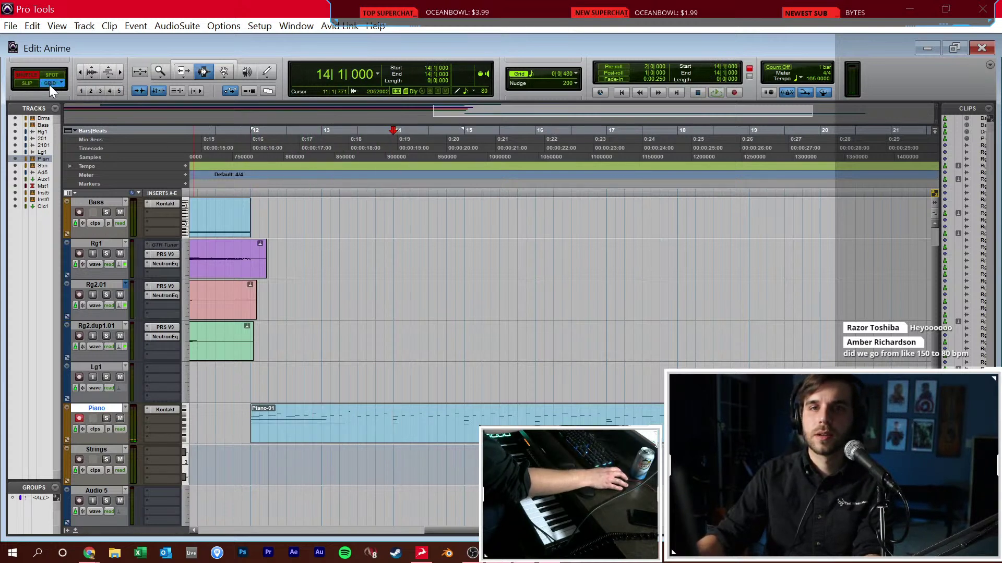
pyautogui.moveTo(389, 425); pyautogui.dragTo(251, 425)
pyautogui.hotkey('ctrl', 'd')
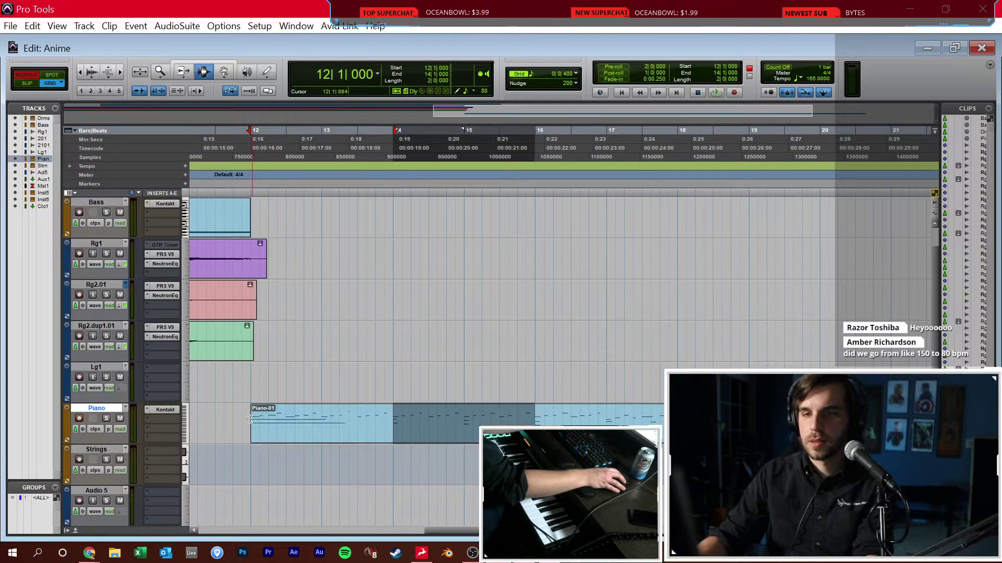
# Play back the duplicated piano bars to check the repeat
pyautogui.press('space')
pyautogui.doubleClick(355, 427)
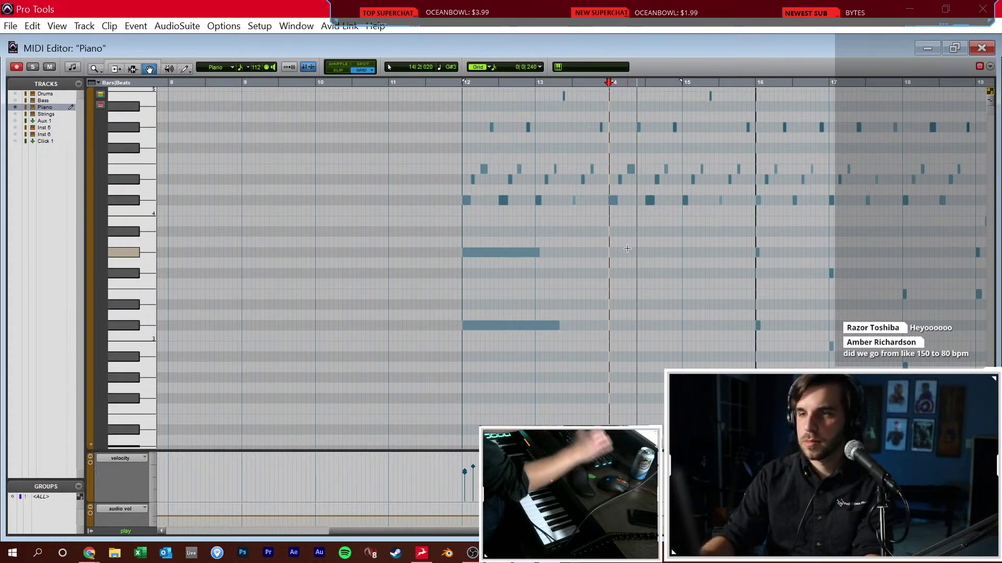
pyautogui.hotkey('ctrl', 'w')
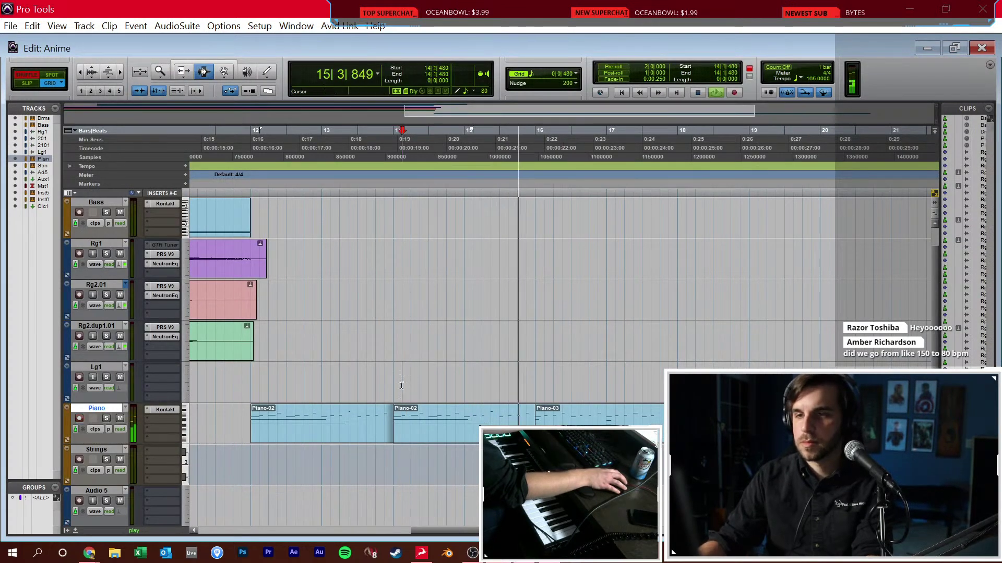
pyautogui.press('space')
pyautogui.click(247, 431)
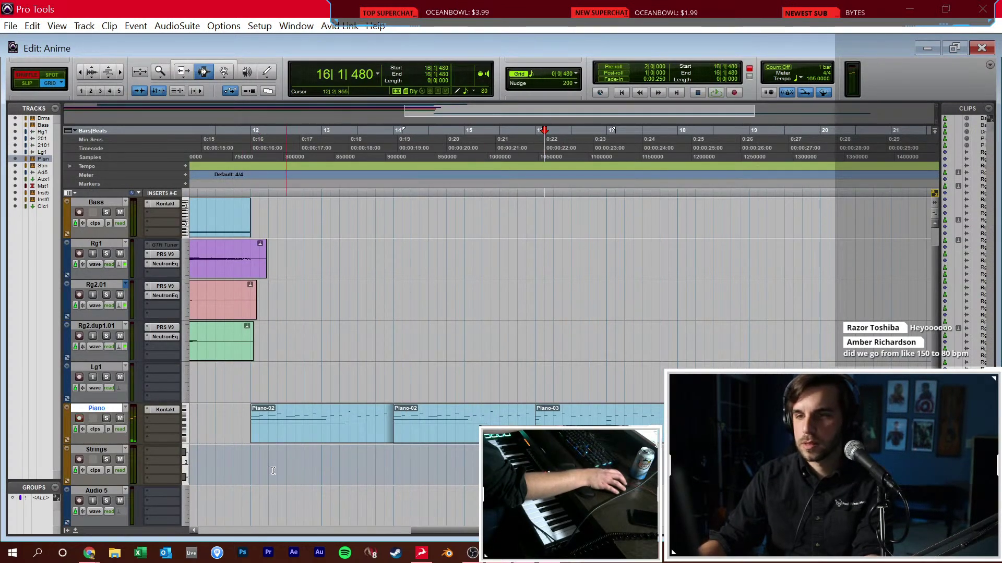
# Open Kontakt on the Strings track, search the libraries for "string", and load Cellos.nki from Symphony Series String Ensemble
pyautogui.click(156, 454)
pyautogui.click(236, 367)
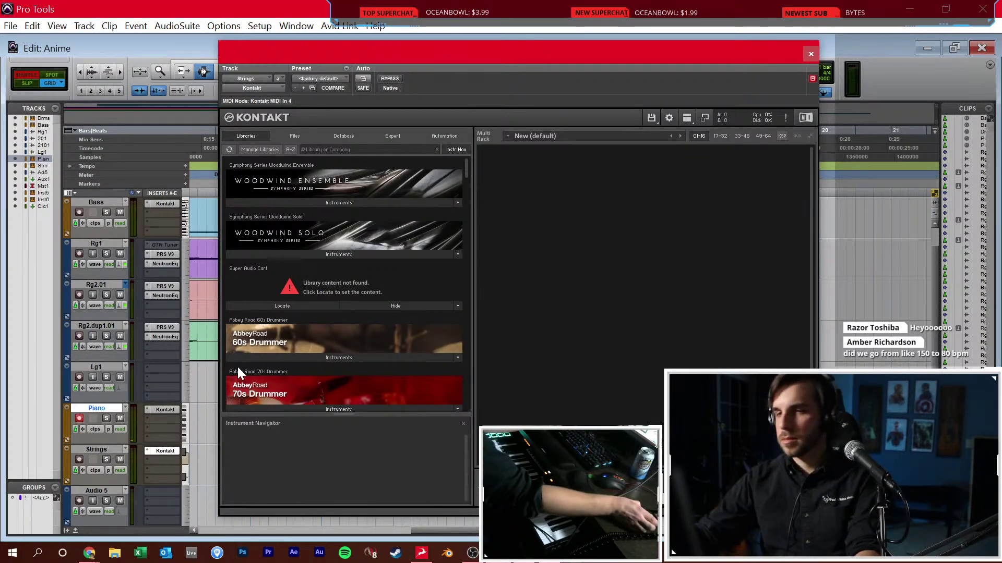
pyautogui.click(349, 149)
pyautogui.write('string')
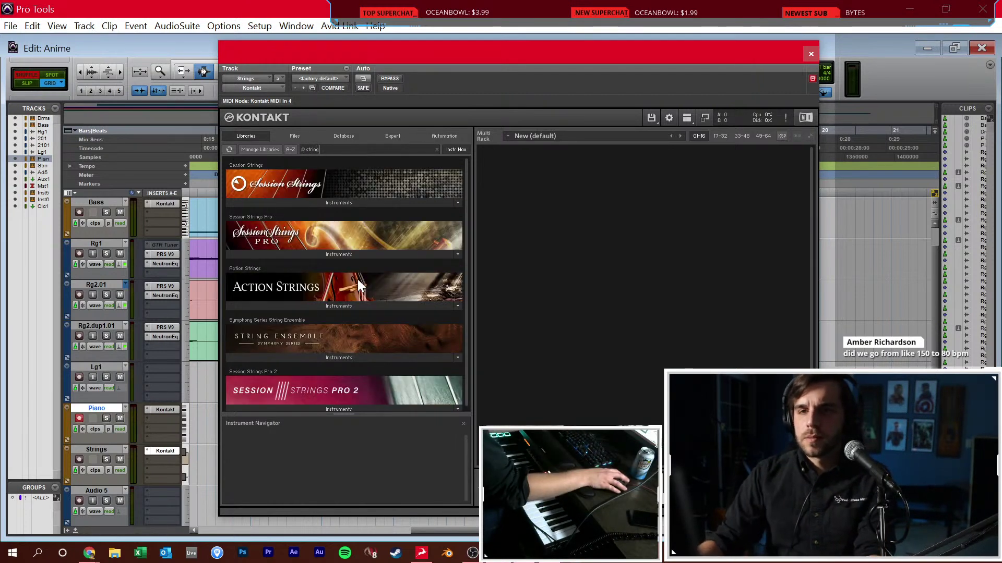
pyautogui.click(308, 352)
pyautogui.moveTo(258, 374); pyautogui.dragTo(604, 317)
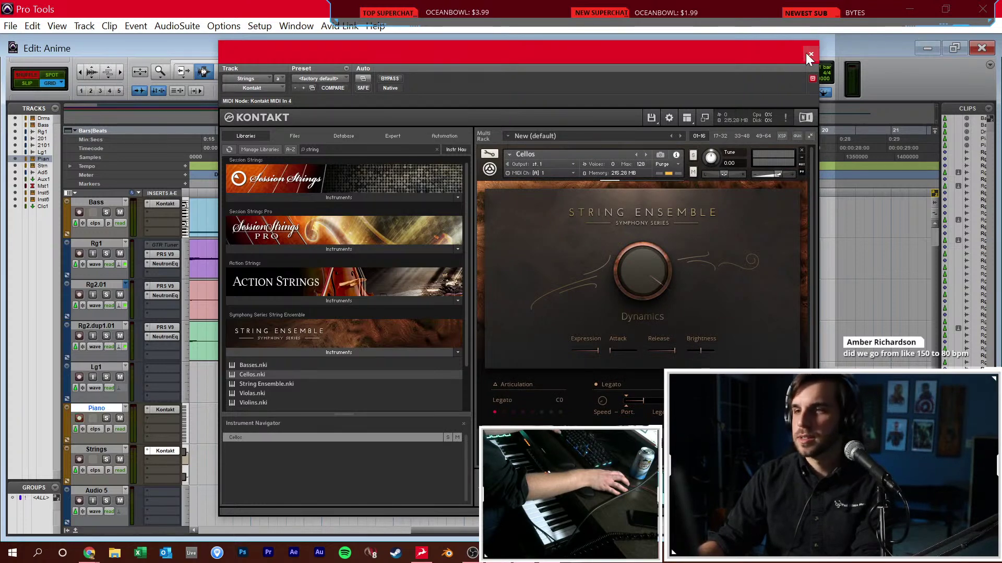
pyautogui.click(811, 54)
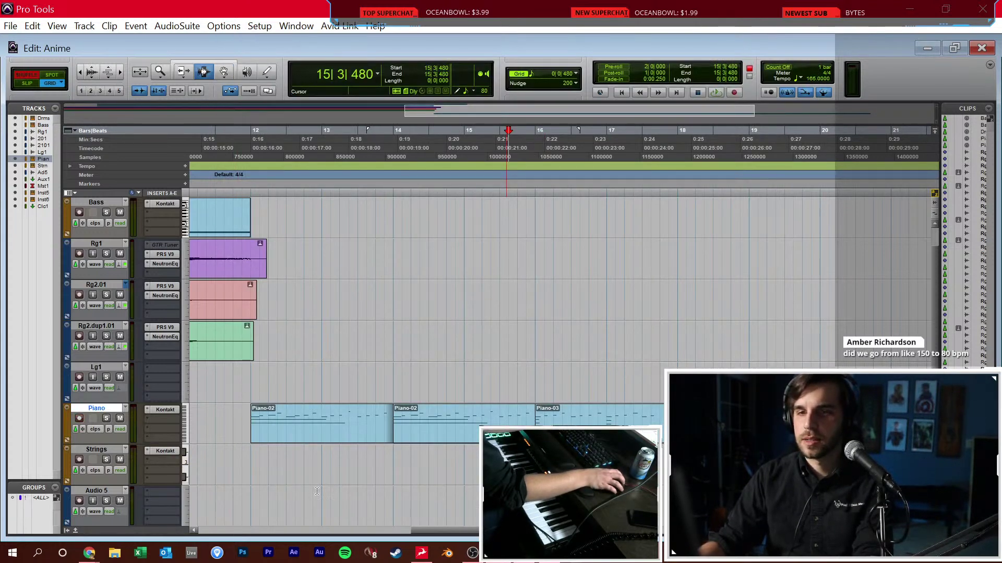
# Record-enable the Strings track
pyautogui.hotkey('ctrl', ']')
pyautogui.hotkey('ctrl', ']')
pyautogui.hotkey('ctrl', ']')
pyautogui.hotkey('ctrl', ']')
pyautogui.hotkey('ctrl', '[')
pyautogui.hotkey('ctrl', '[')
pyautogui.hotkey('ctrl', '[')
pyautogui.hotkey('ctrl', '[')
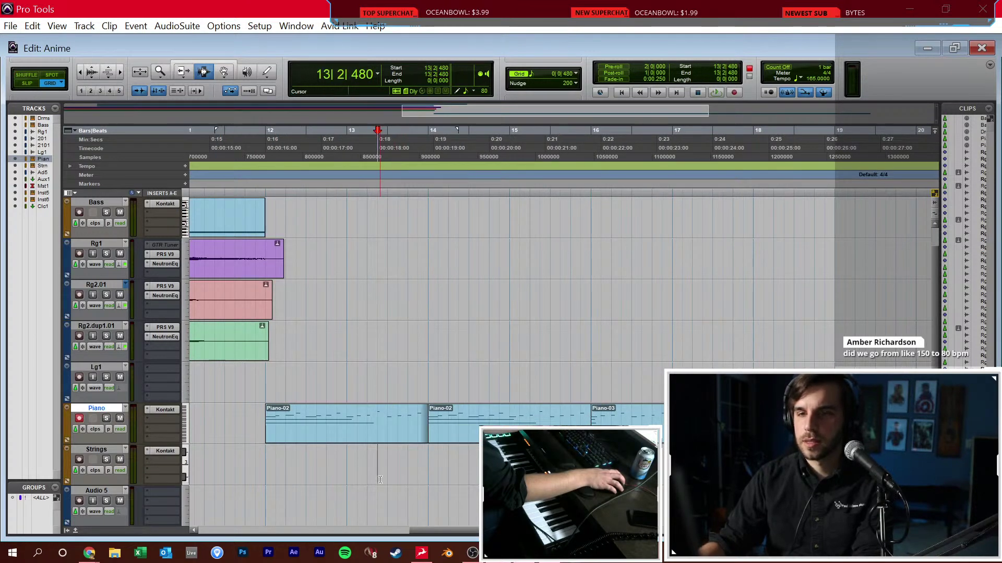
pyautogui.click(75, 459)
# Adjust the Attack of the Cellos instrument in the Strings track's Kontakt
pyautogui.hotkey('ctrl', '=')
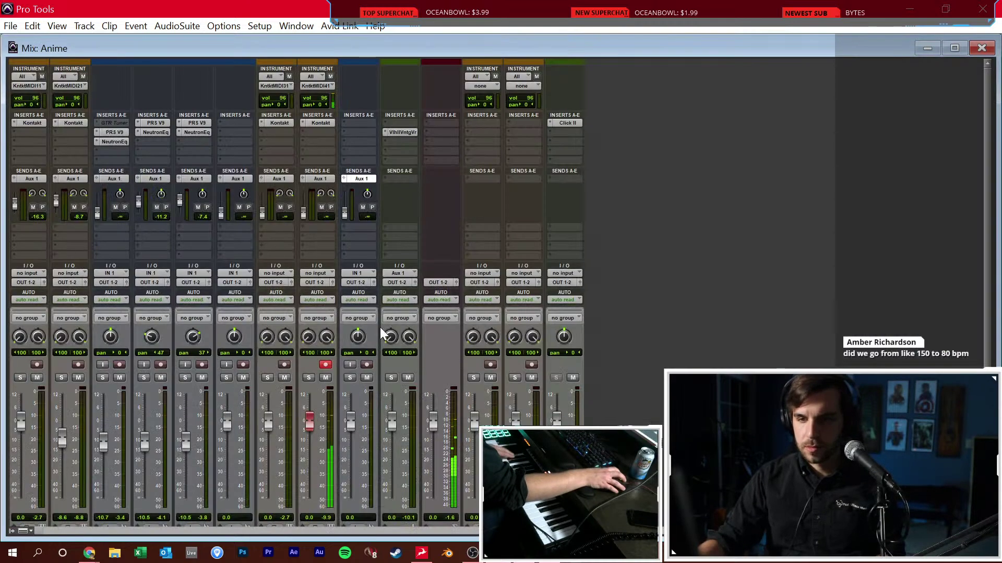
pyautogui.click(320, 123)
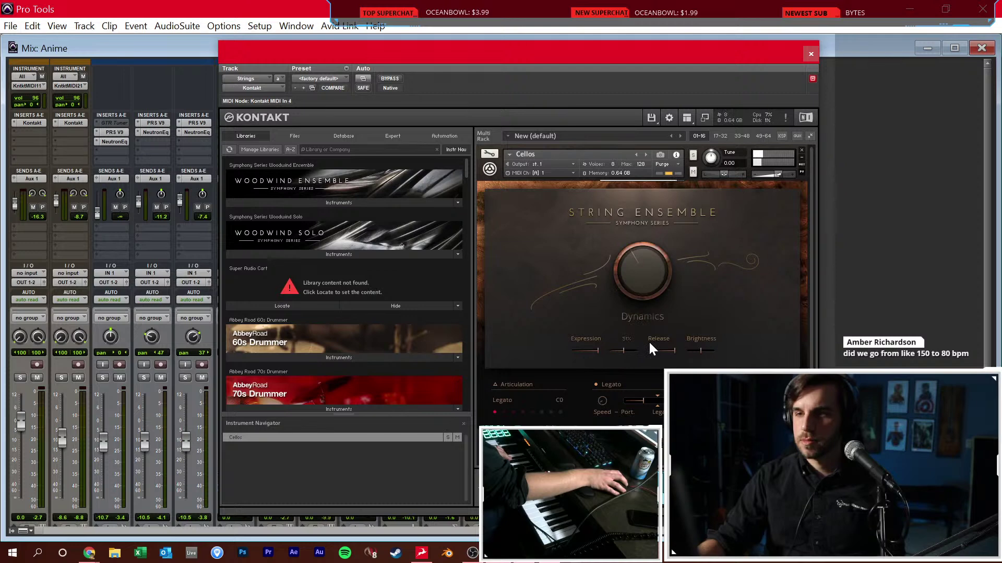
pyautogui.click(810, 55)
pyautogui.hotkey('ctrl', '=')
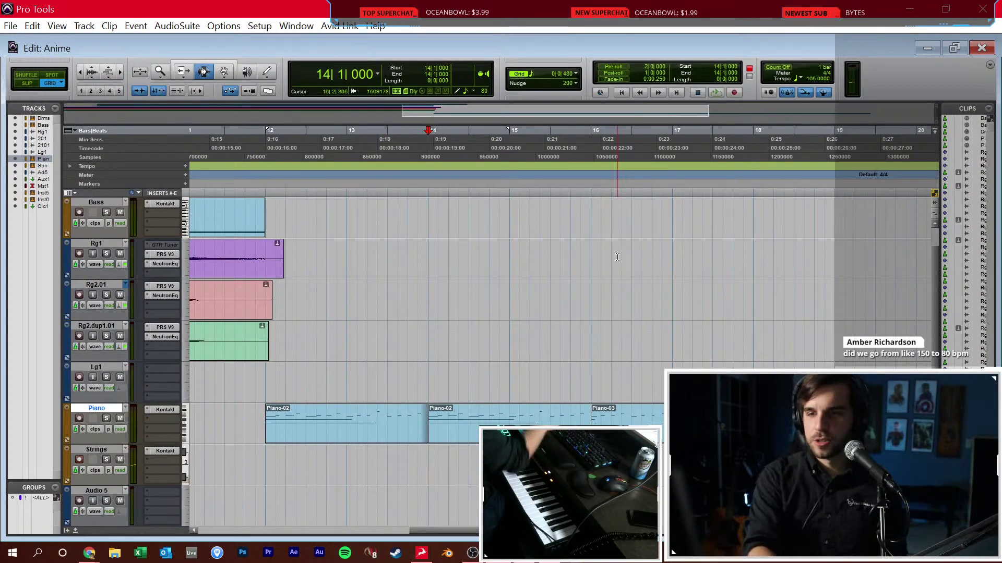
# Record a cello line on the Strings track from bar 14 and trim the Piano and Strings clips near the end of bar 19
pyautogui.hotkey('ctrl', 'space')
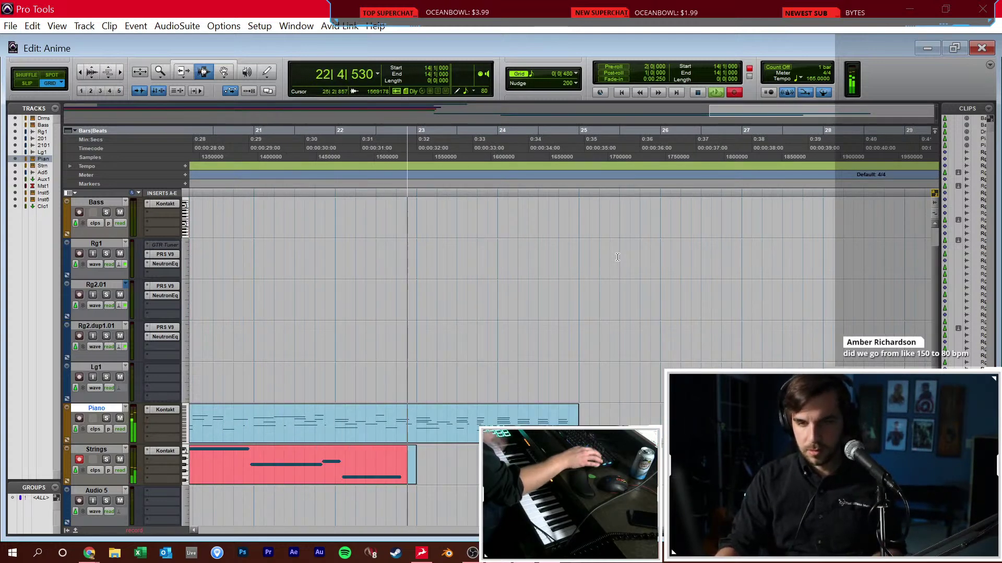
pyautogui.press('space')
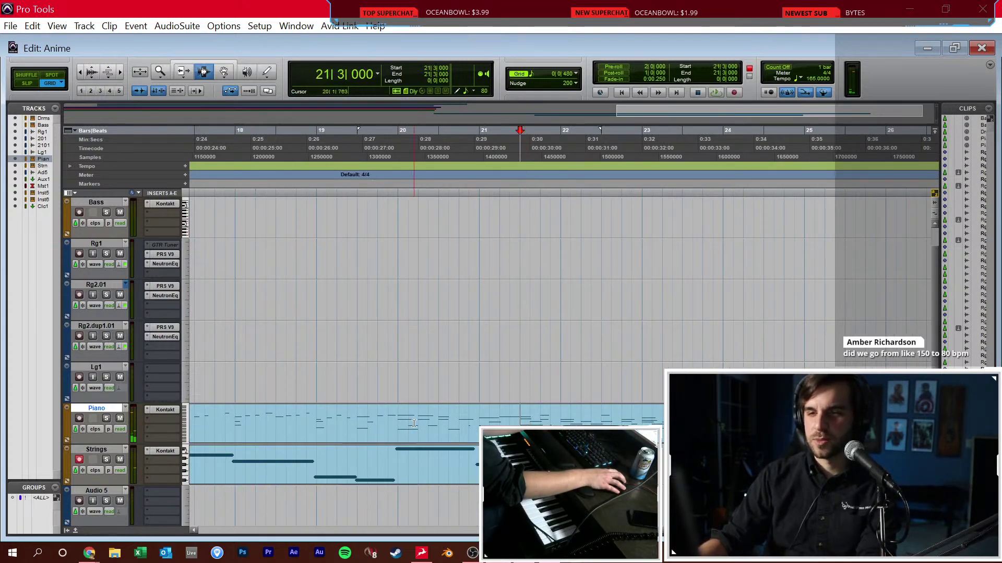
pyautogui.click(379, 427)
pyautogui.press('s')
pyautogui.click(386, 458)
pyautogui.press('s')
pyautogui.hscroll(-5, 391, 456)
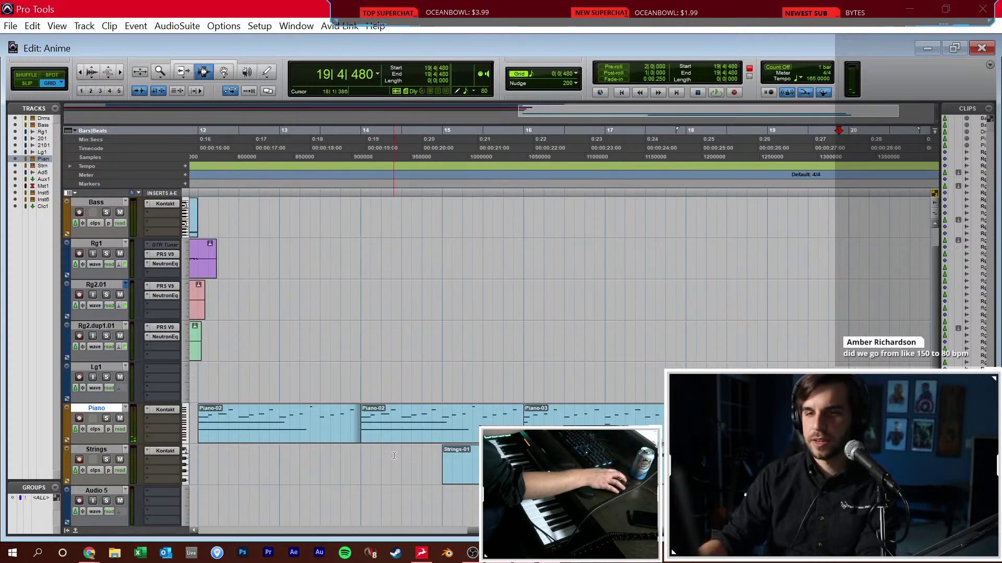
# Play back the piano and cello parts from bar 12, skipping ahead to bars 15 and 16
pyautogui.click(212, 466)
pyautogui.press('space')
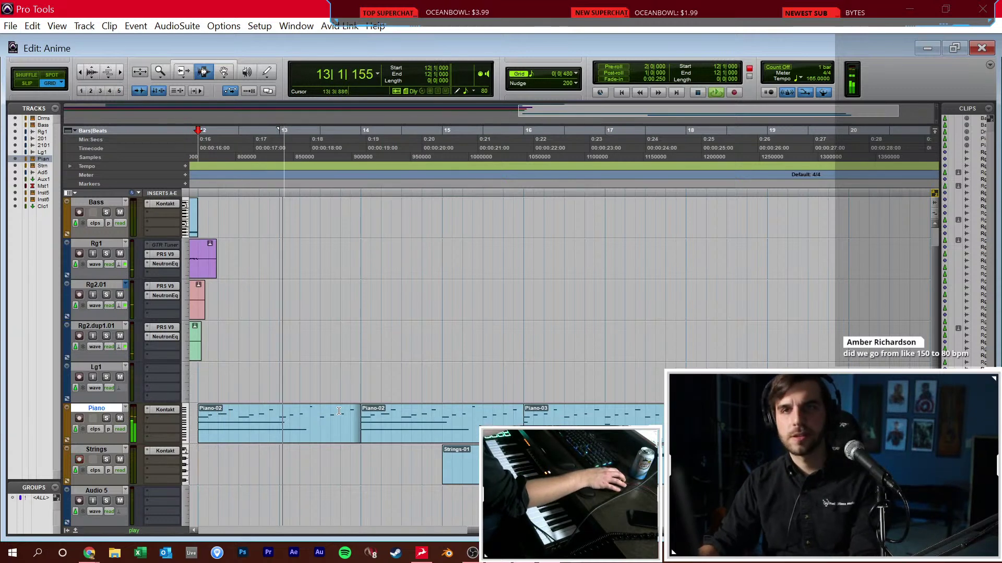
pyautogui.click(446, 349)
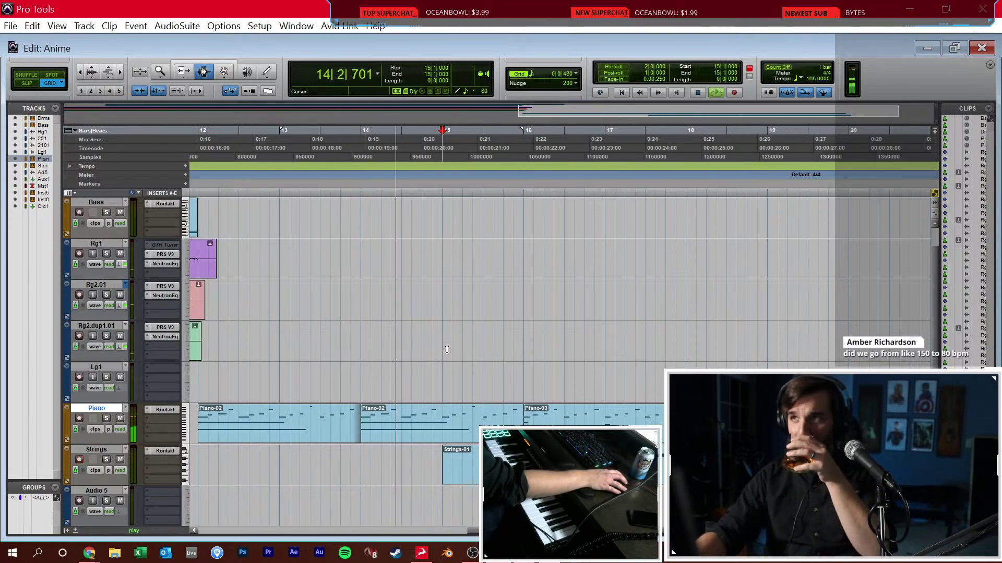
pyautogui.hotkey('ctrl', '=')
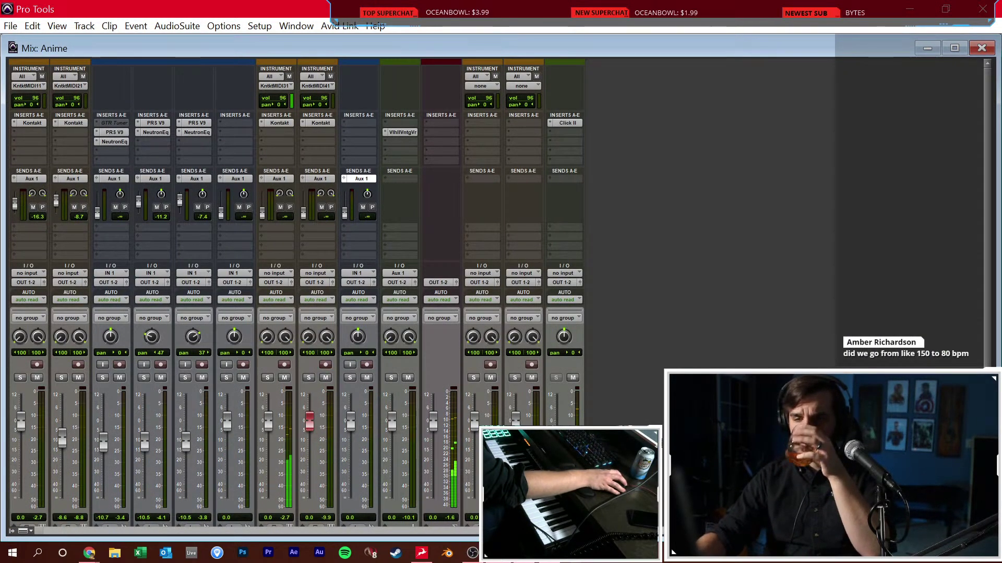
pyautogui.hotkey('ctrl', '=')
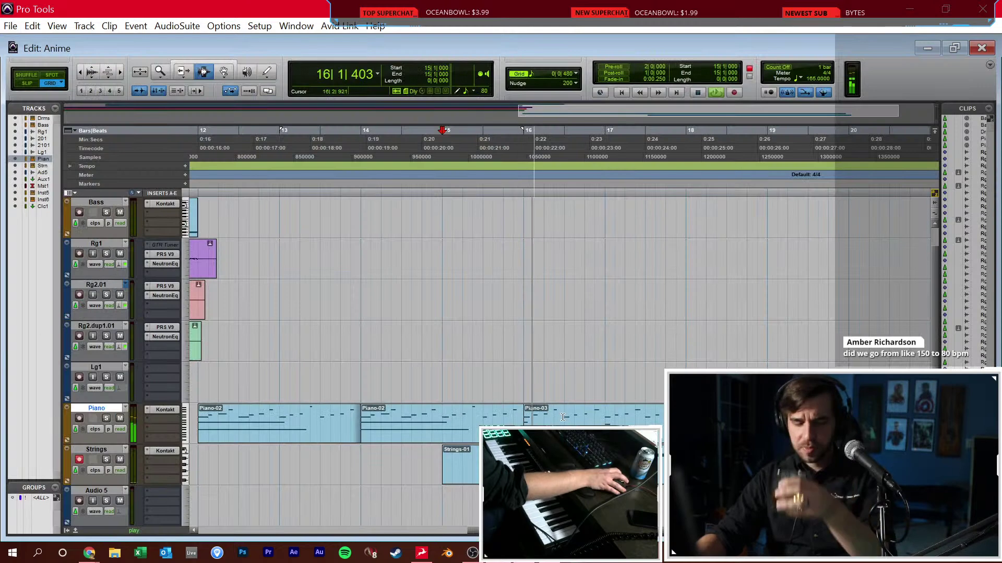
pyautogui.click(553, 374)
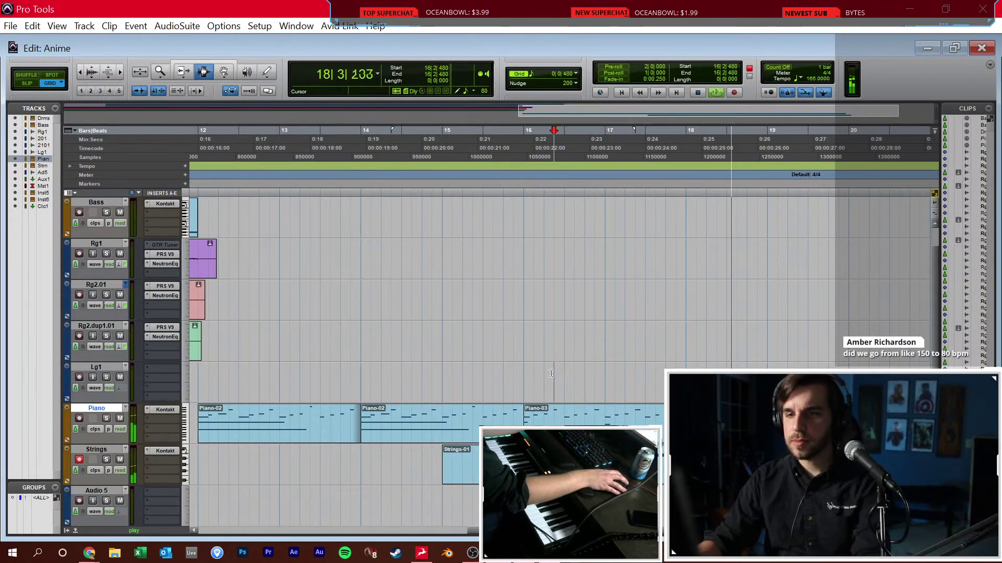
# Quantize the recorded Strings clip to a 1/4 note grid
pyautogui.doubleClick(540, 417)
pyautogui.doubleClick(541, 464)
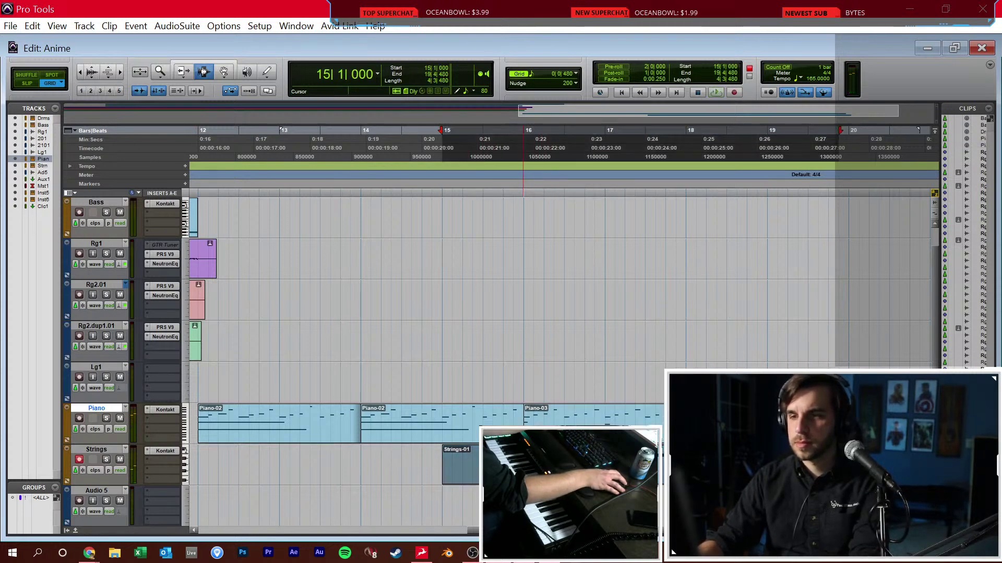
pyautogui.hotkey('alt', '0')
pyautogui.click(234, 301)
pyautogui.click(265, 339)
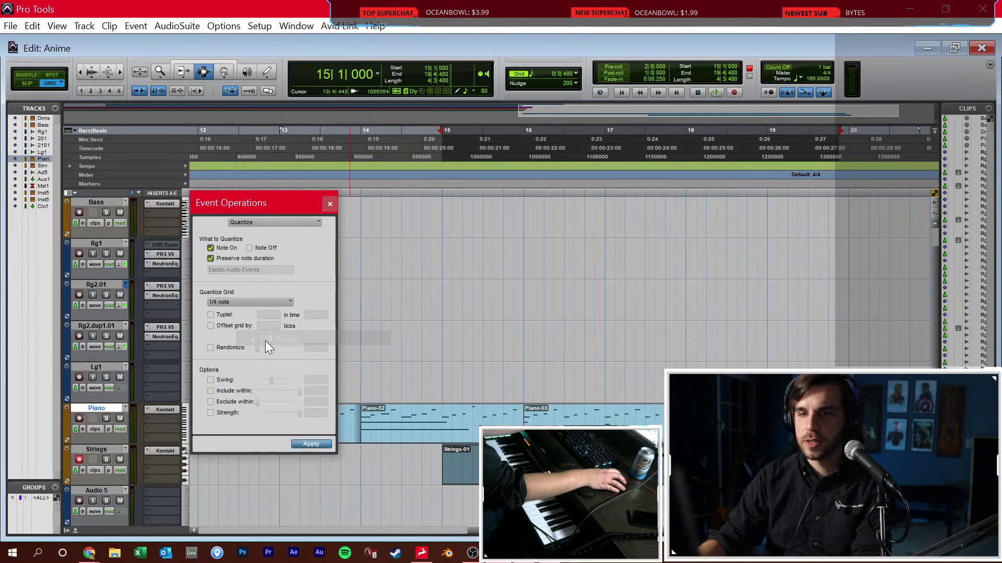
pyautogui.click(309, 448)
# Quantize the Piano clip starting at bar 16 to a 1/8 note grid
pyautogui.click(264, 301)
pyautogui.click(296, 358)
pyautogui.click(271, 302)
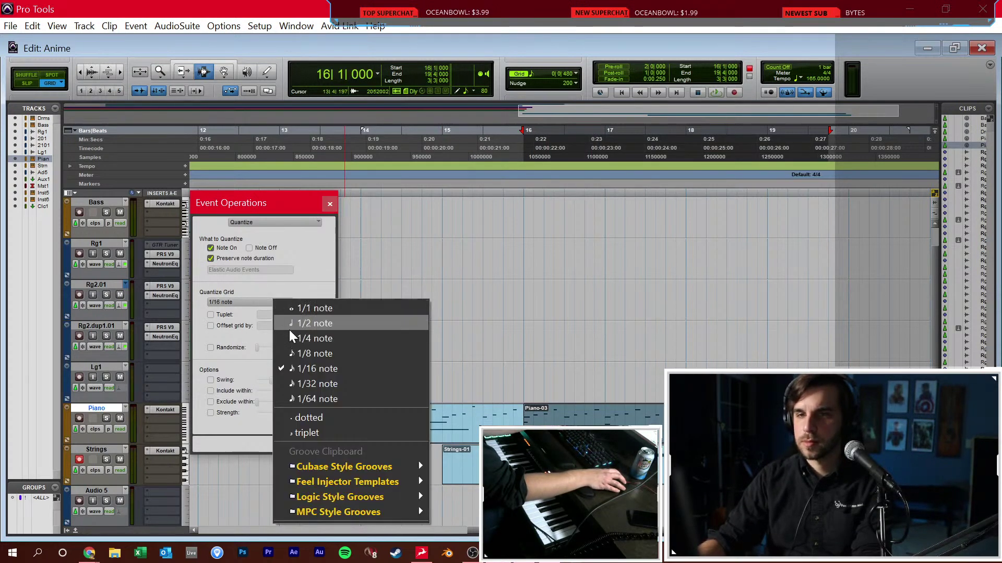
pyautogui.click(314, 354)
pyautogui.click(313, 445)
# Duplicate bars 16 through 19 on the Piano track and play across the join from 19|4|000
pyautogui.moveTo(524, 421); pyautogui.dragTo(844, 421)
pyautogui.hotkey('ctrl', 'd')
pyautogui.click(747, 130)
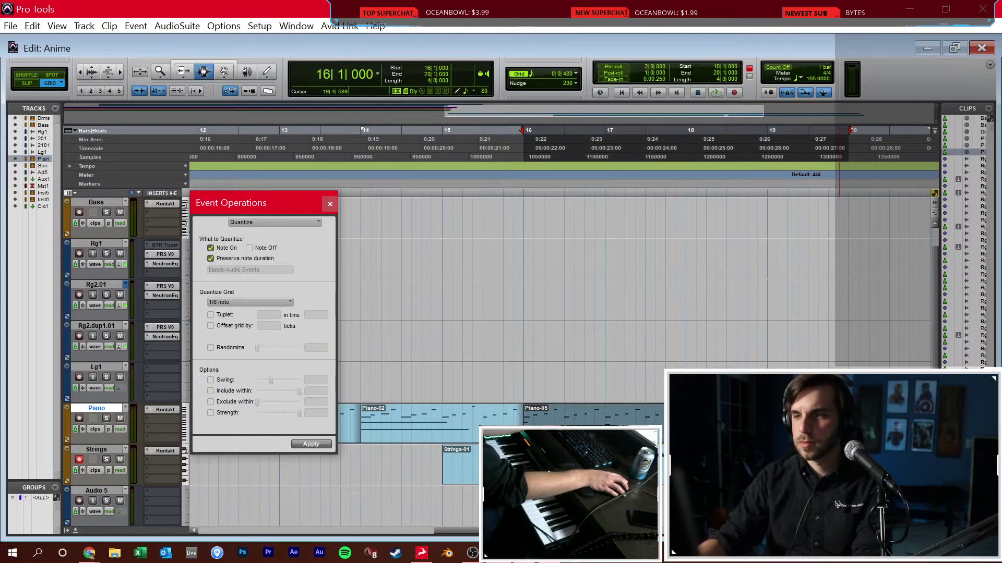
pyautogui.press('space')
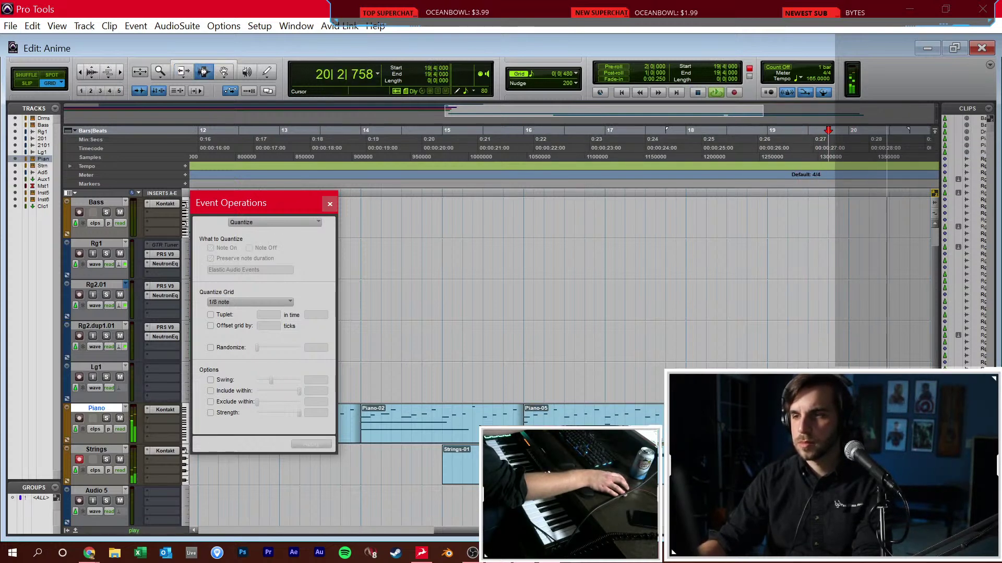
pyautogui.hotkey('ctrl', '[')
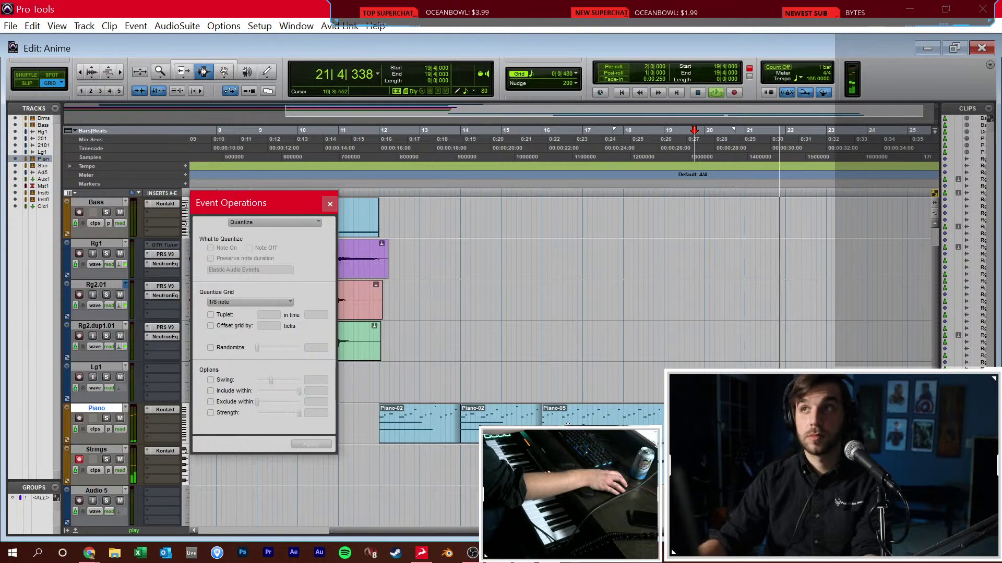
pyautogui.press('space')
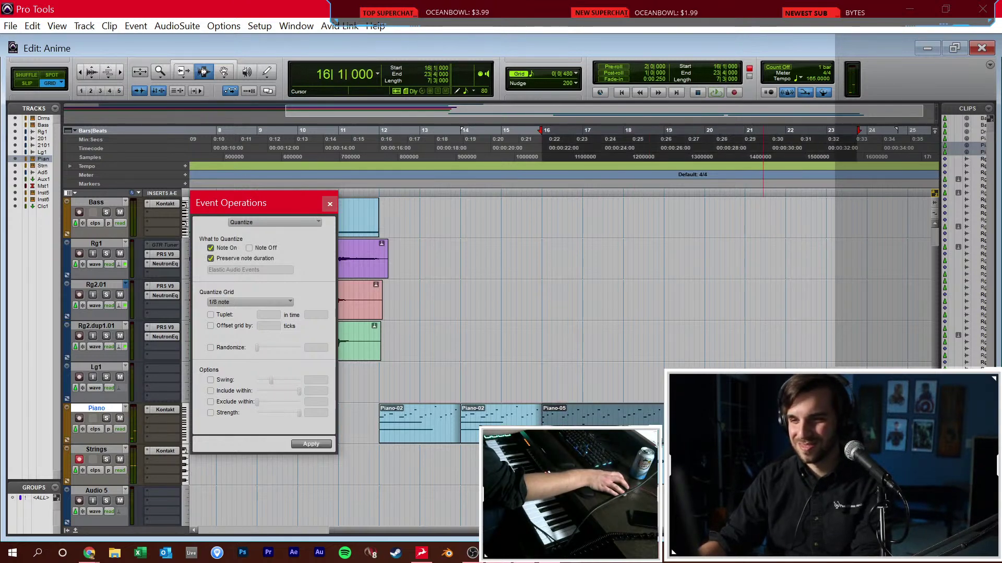
# Open the Piano clip in the MIDI Editor and switch the controller lane below velocity to sustain (64)
pyautogui.click(536, 424)
pyautogui.doubleClick(536, 424)
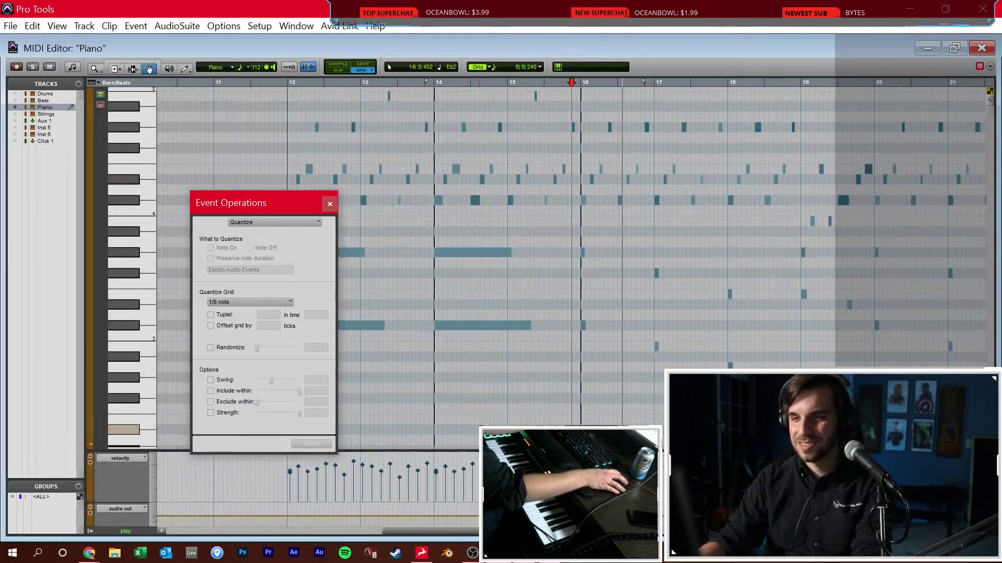
pyautogui.click(139, 510)
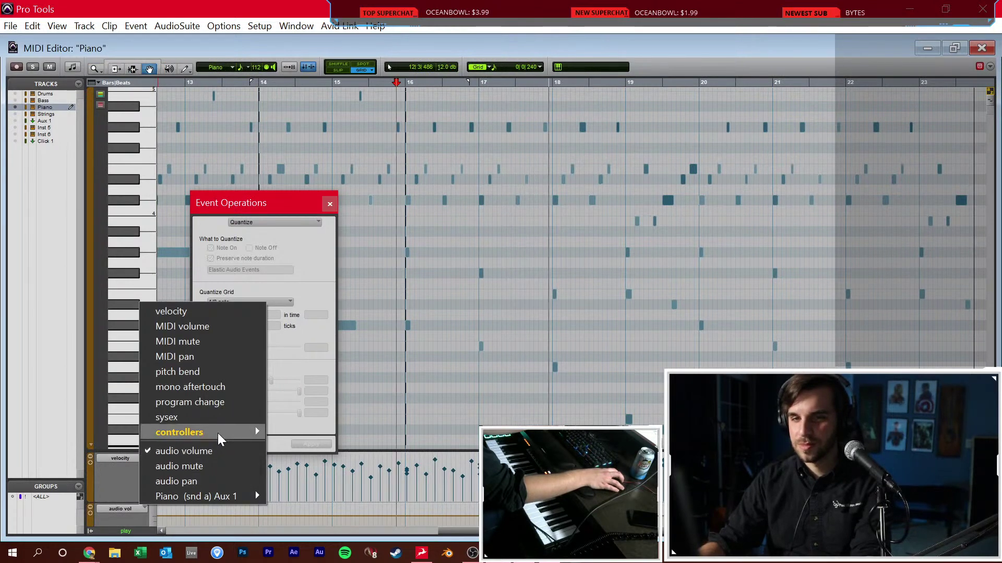
pyautogui.click(295, 492)
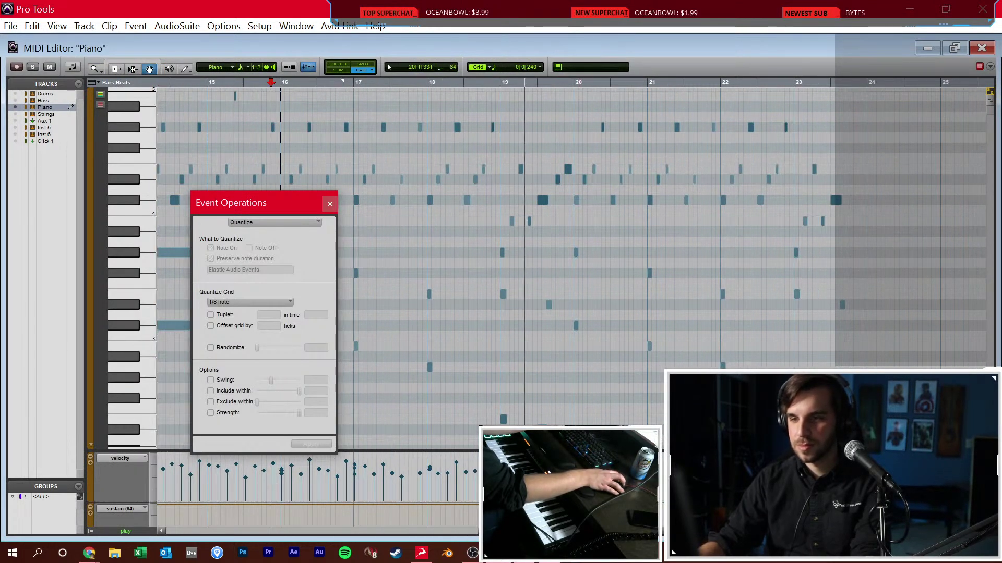
pyautogui.click(133, 69)
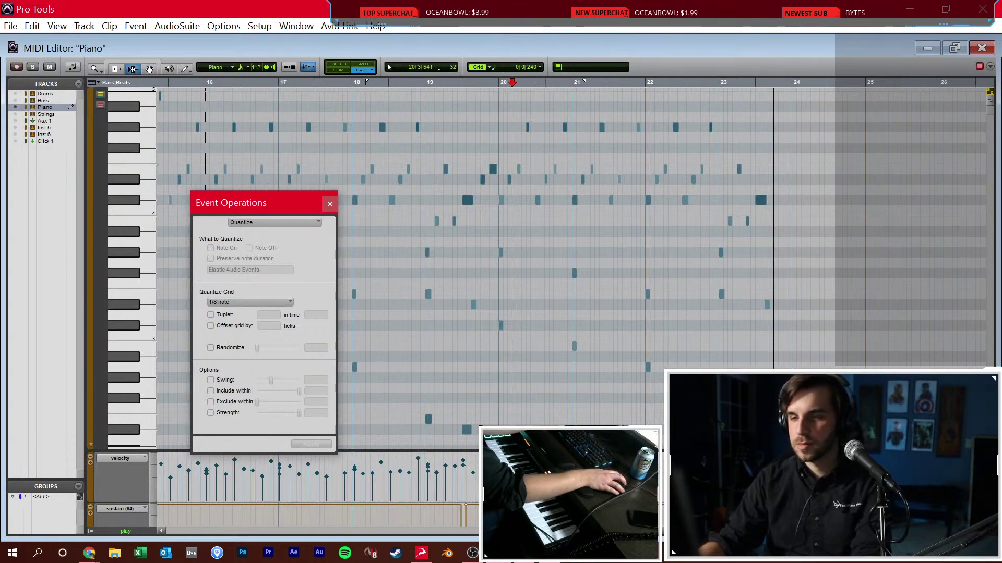
pyautogui.press('Escape')
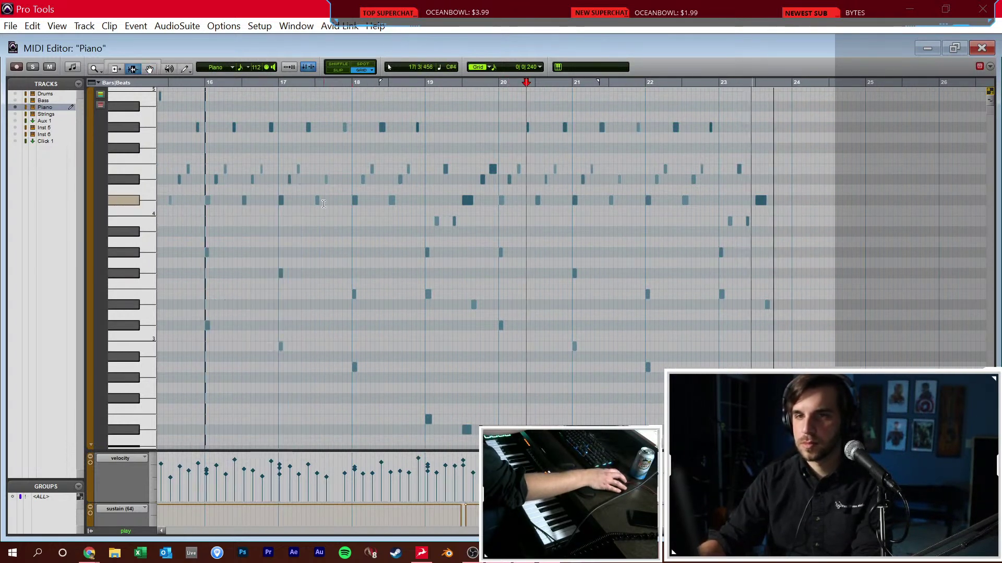
pyautogui.hotkey('ctrl', '=')
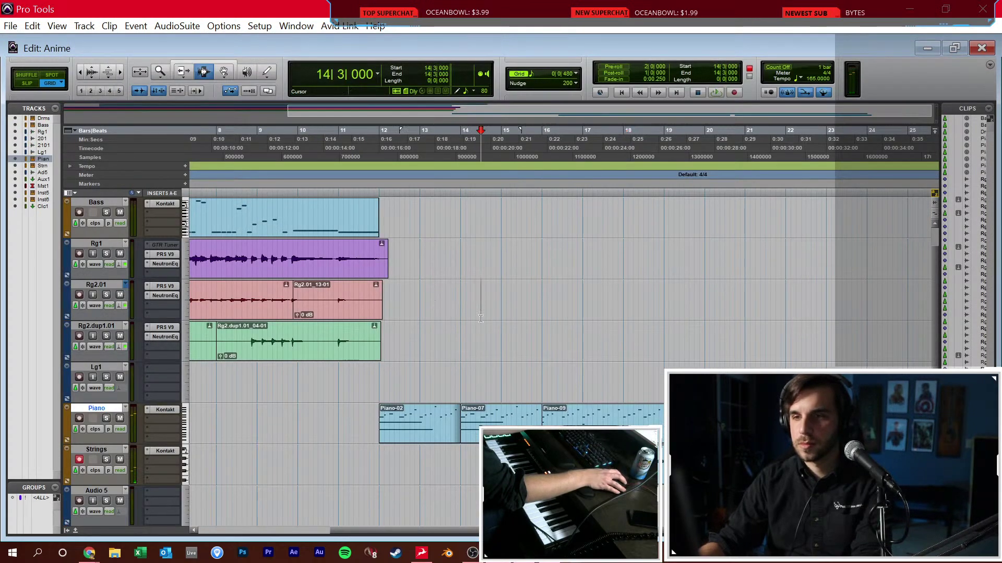
# Adjust the end of the last Piano clip to 24|1|000 and arm the Piano track for recording
pyautogui.hscroll(5, 531, 355)
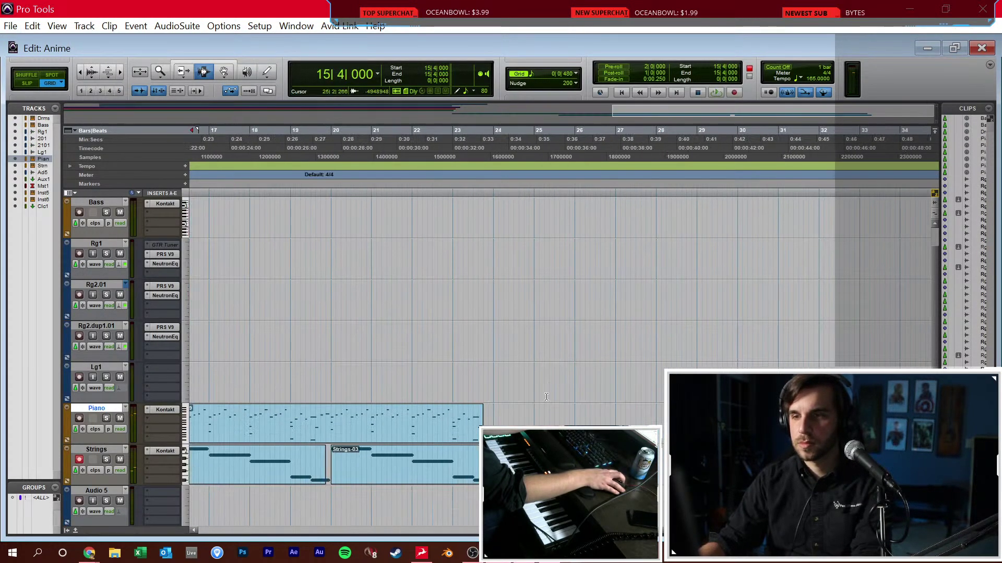
pyautogui.scroll(2, 491, 422)
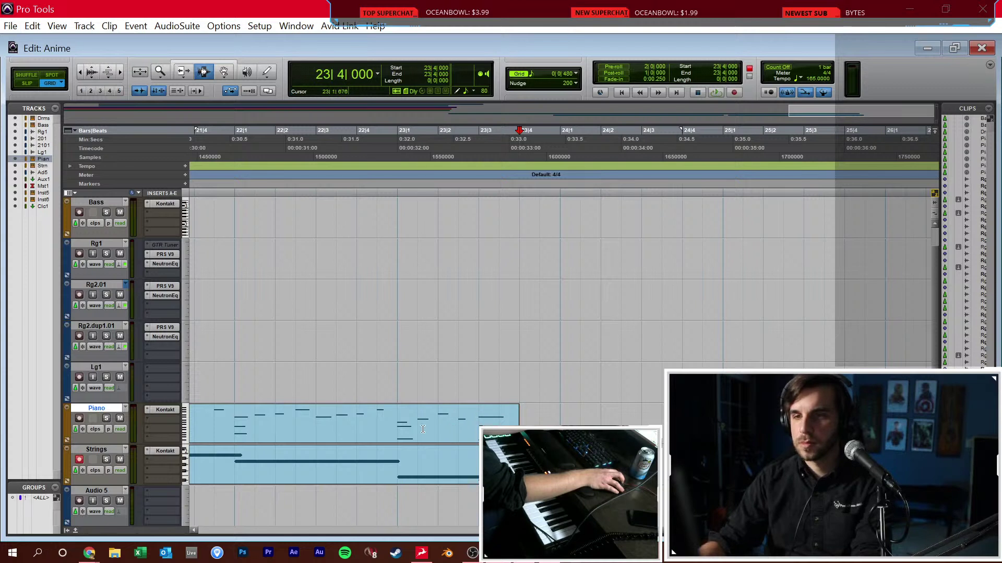
pyautogui.press('space')
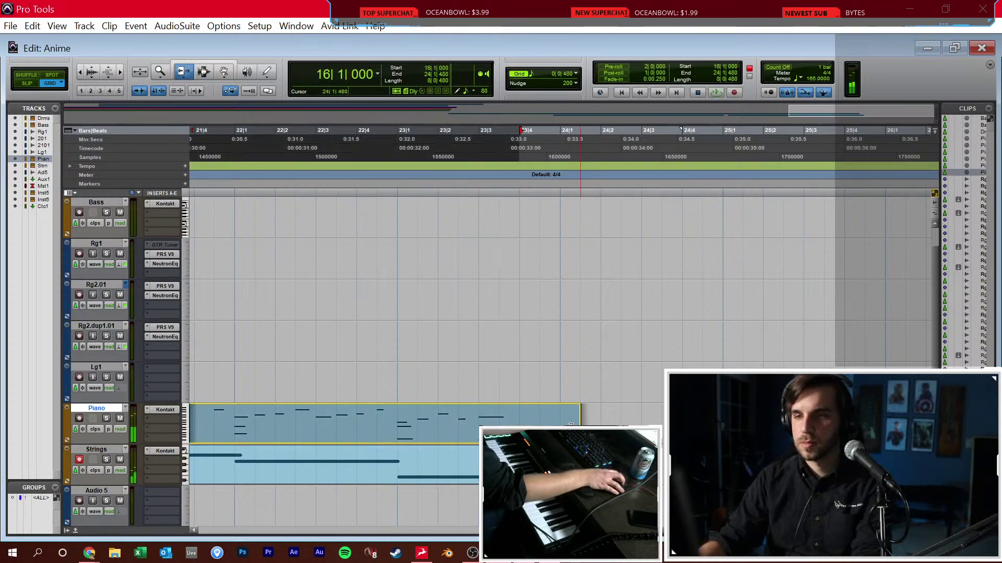
pyautogui.press('Tab')
pyautogui.click(79, 418)
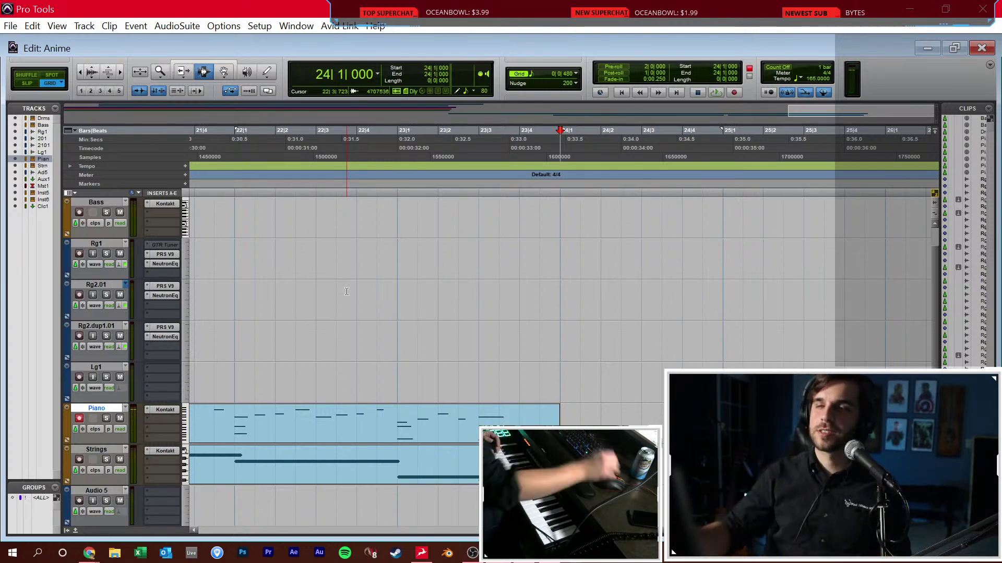
# Place the edit cursor at 22|1|000 and set the session tempo to 140 BPM
pyautogui.scroll(-2, 559, 419)
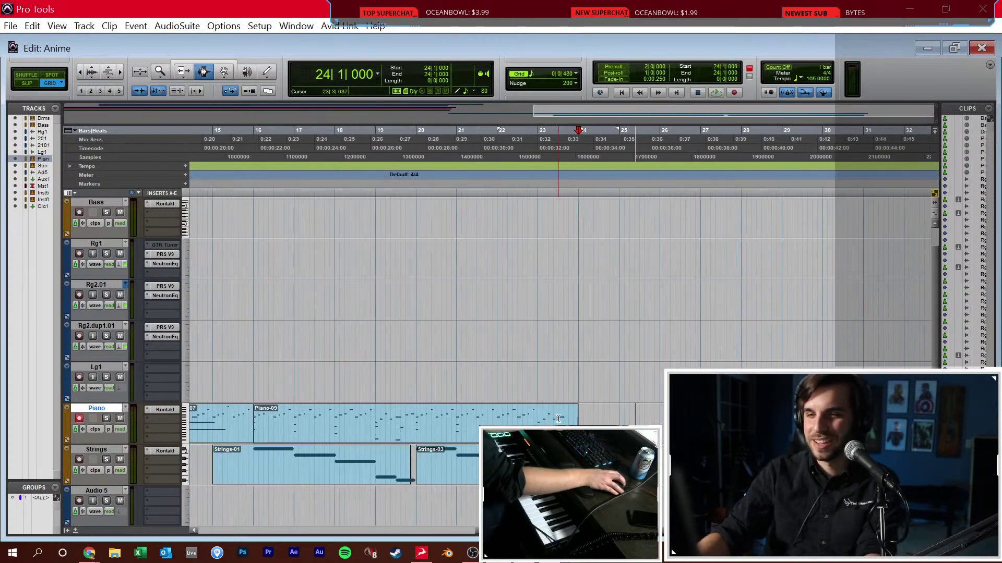
pyautogui.scroll(1, 573, 422)
pyautogui.click(559, 414)
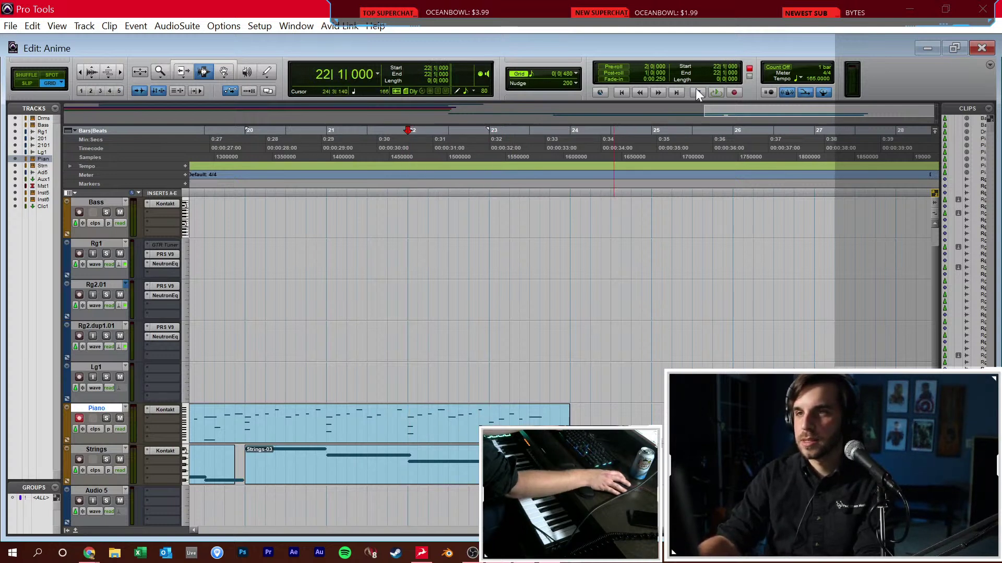
pyautogui.write('140')
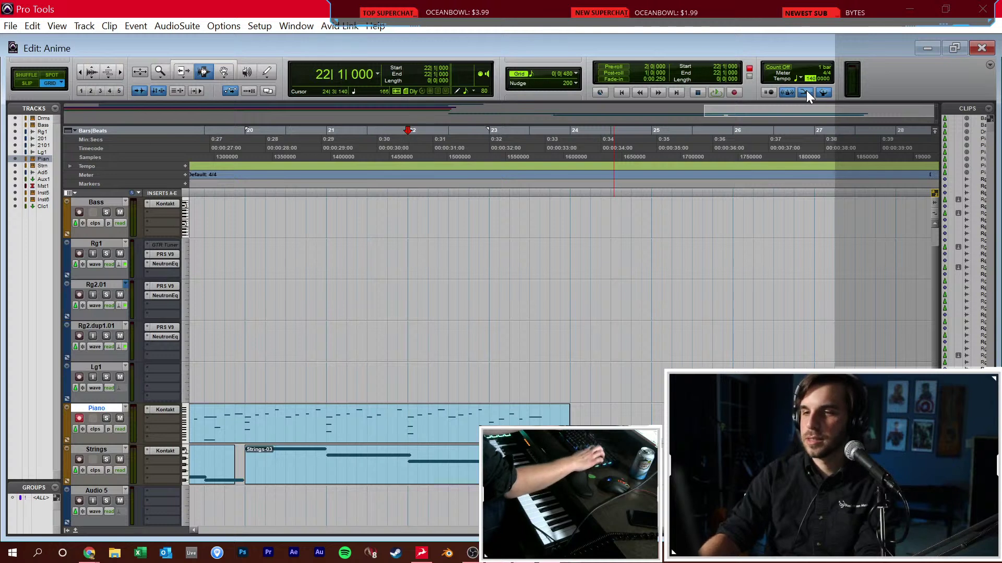
pyautogui.press('Return')
# Try recording a new Piano part from bar 22, discard it, and try another take from bar 24
pyautogui.hotkey('ctrl', 'space')
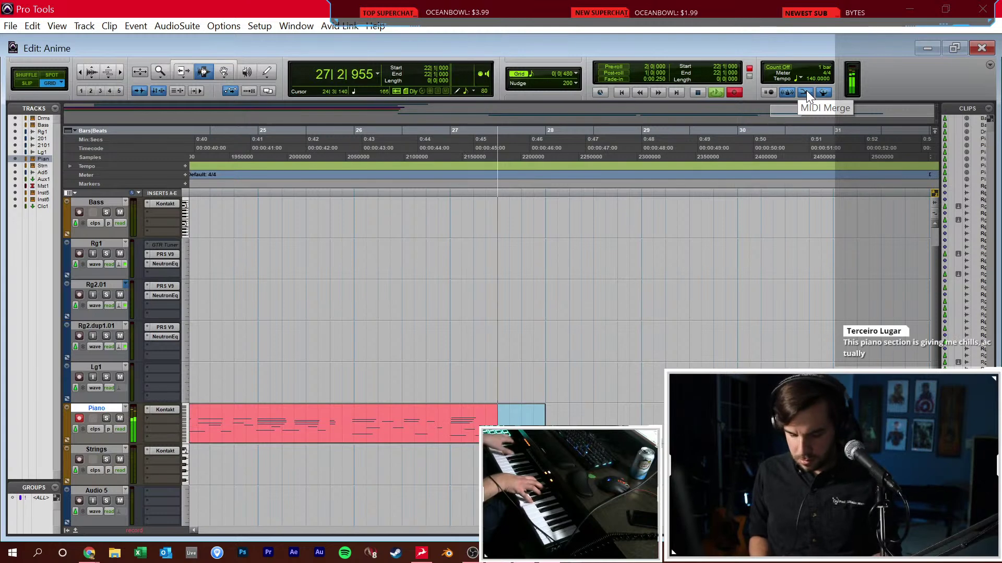
pyautogui.press('space')
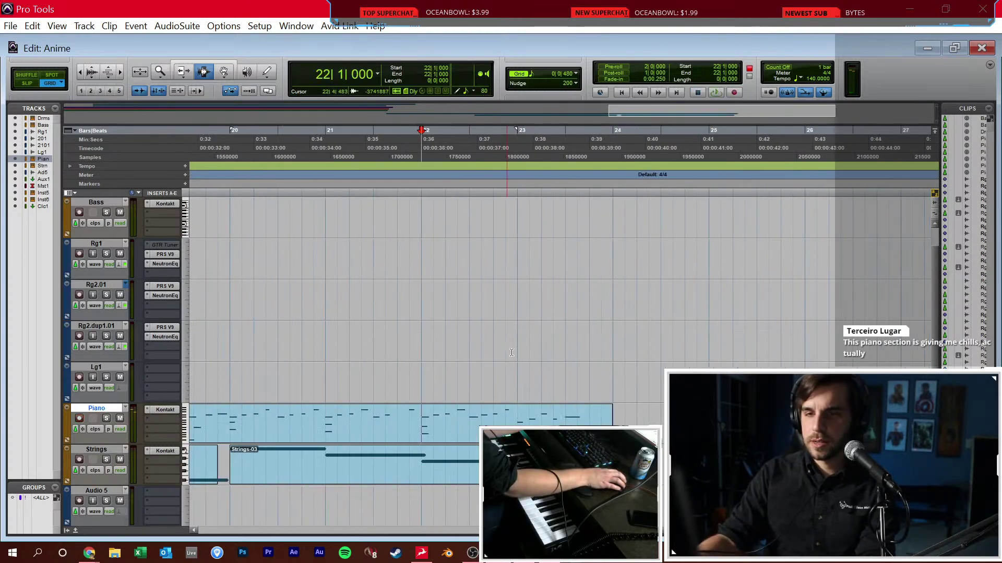
pyautogui.click(608, 407)
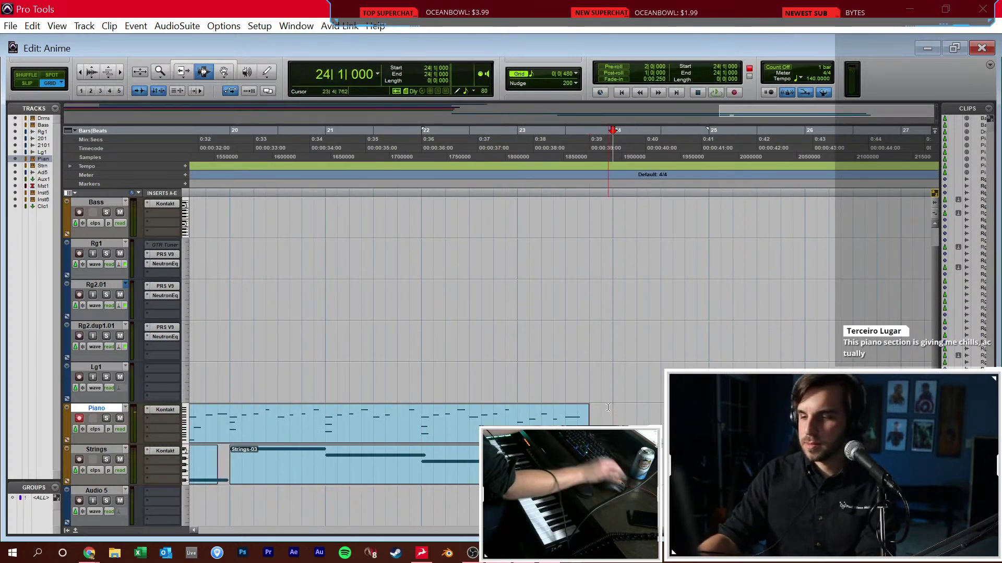
pyautogui.press('space')
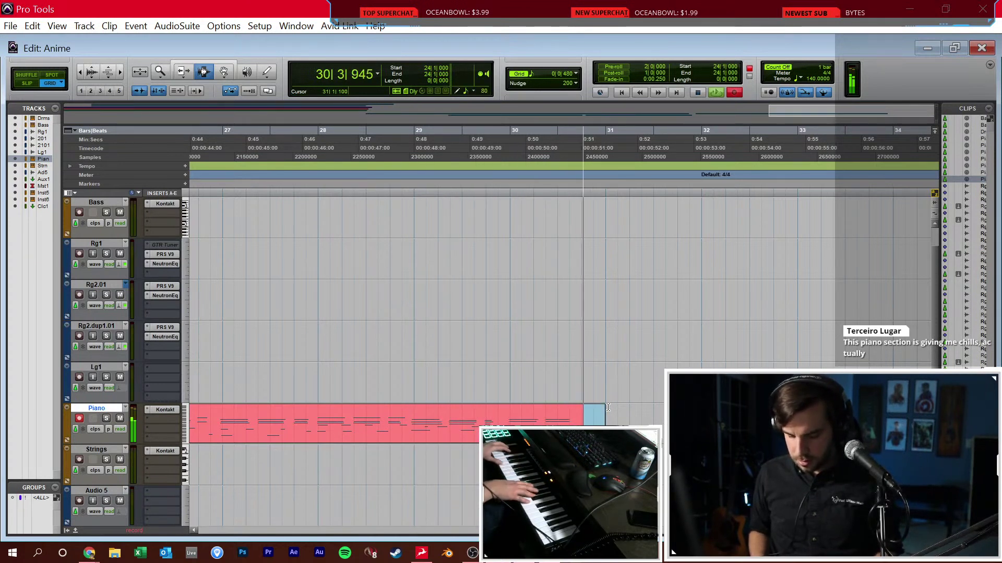
pyautogui.hotkey('ctrl', '.')
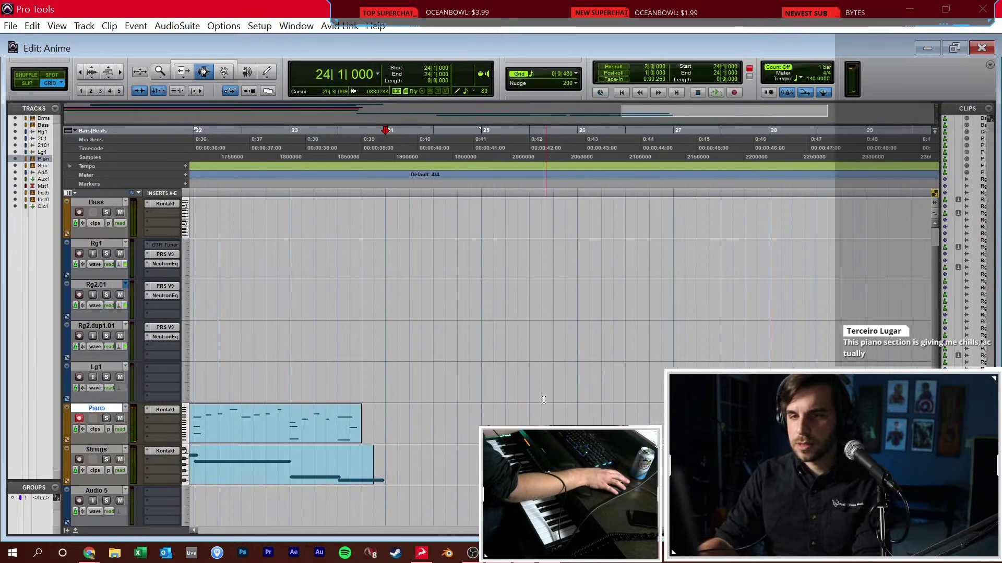
# Record a new Piano take from 24|1|000 to bar 32 after the existing clip
pyautogui.doubleClick(508, 420)
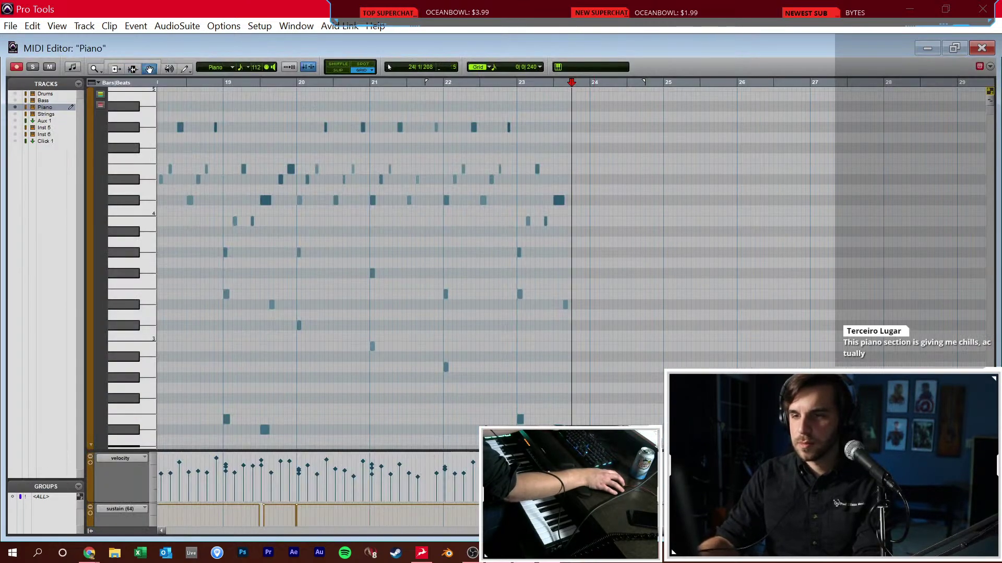
pyautogui.click(593, 463)
pyautogui.hotkey('ctrl', '=')
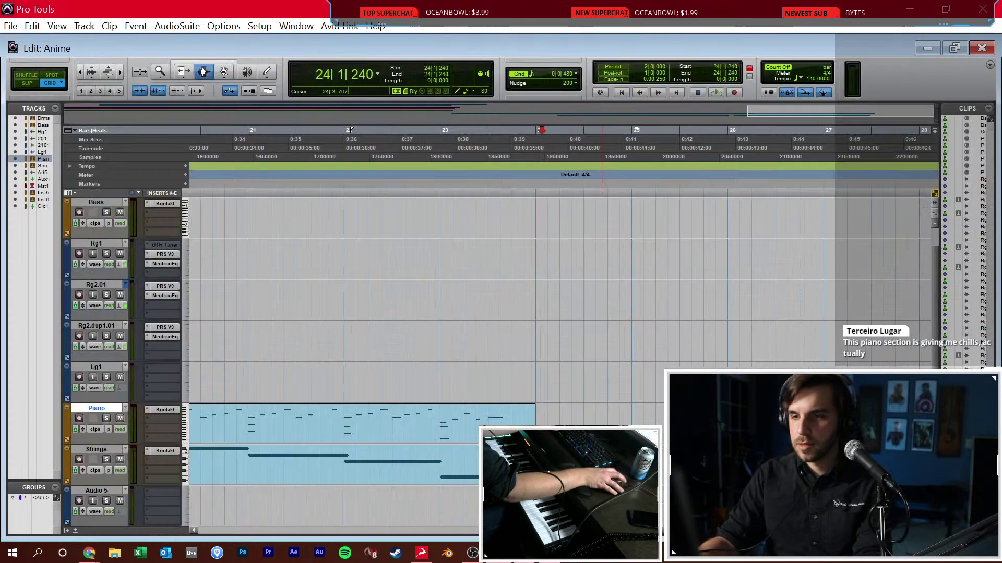
pyautogui.click(536, 425)
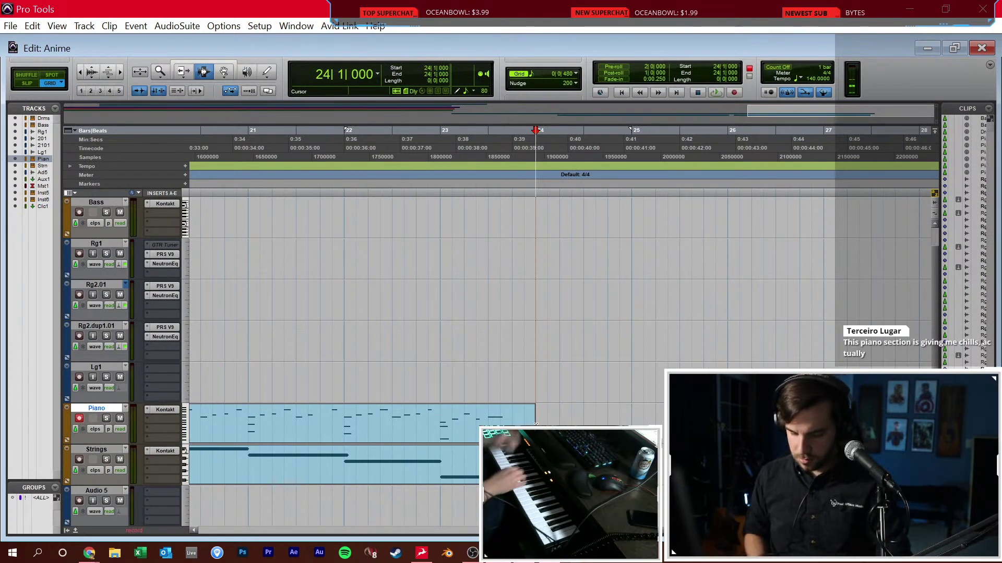
pyautogui.hotkey('ctrl', 'space')
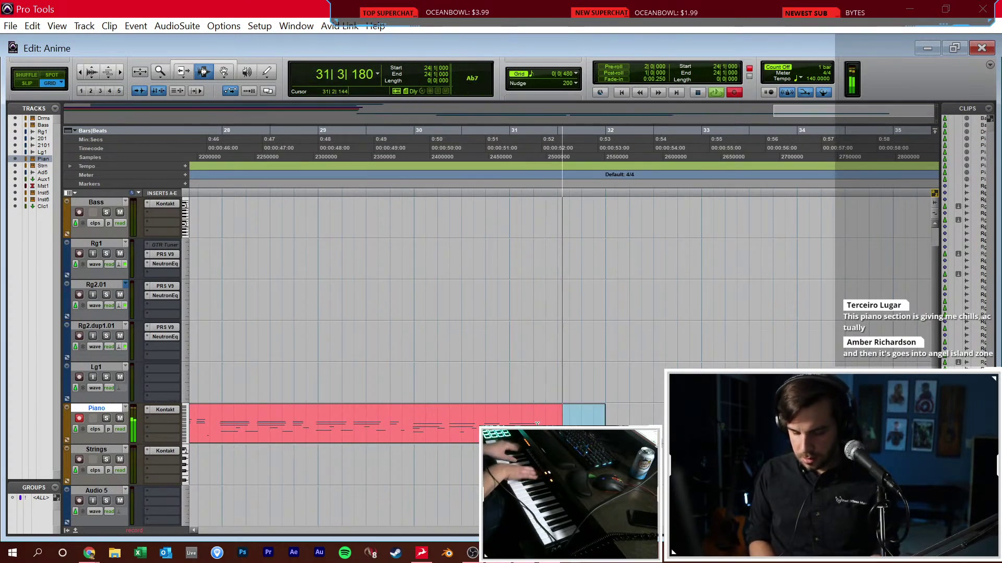
pyautogui.press('space')
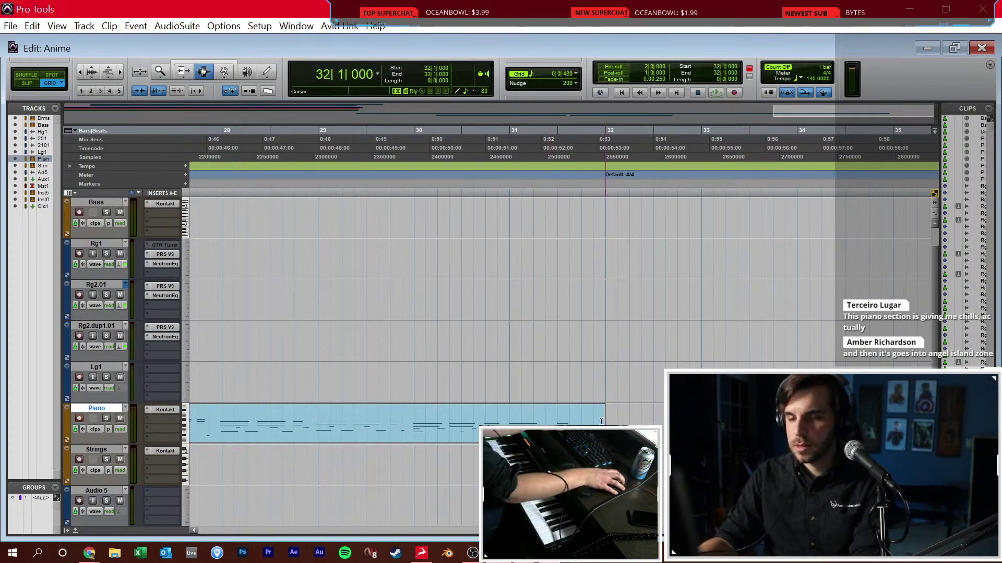
# Quantize the Piano take recorded from bar 24 to the 1/8 note grid
pyautogui.hotkey('ctrl', '[')
pyautogui.click(600, 422)
pyautogui.hotkey('alt', '0')
pyautogui.press('Escape')
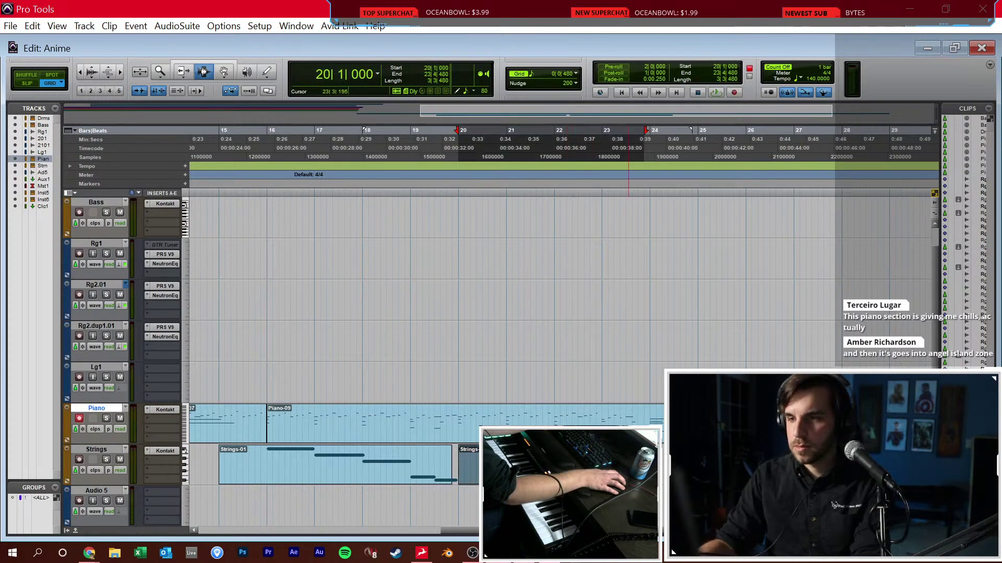
# Arm the Strings track and record a cello part from 23|3|000 under the new piano section
pyautogui.click(631, 147)
pyautogui.click(81, 460)
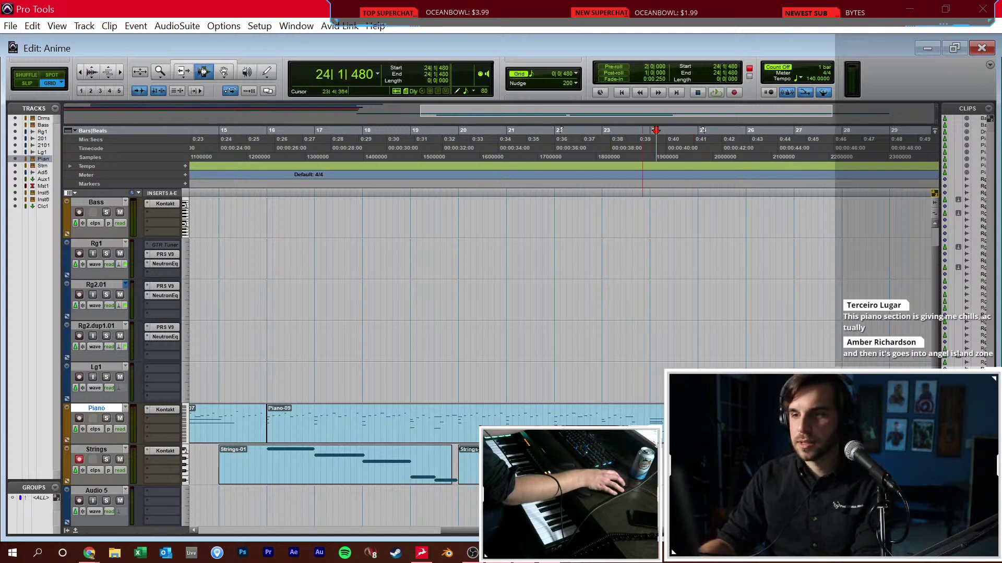
pyautogui.hscroll(3, 499, 313)
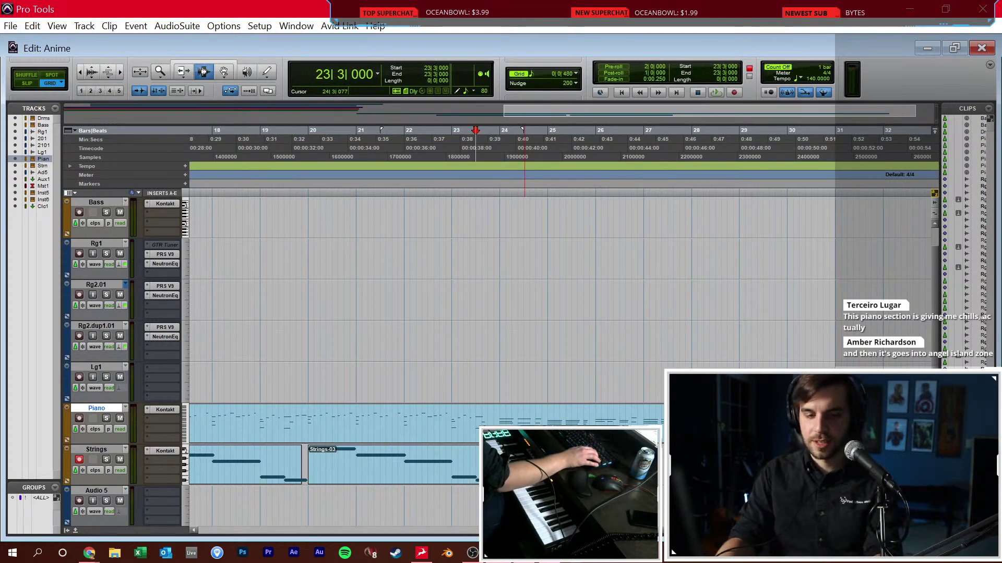
pyautogui.hotkey('ctrl', 'space')
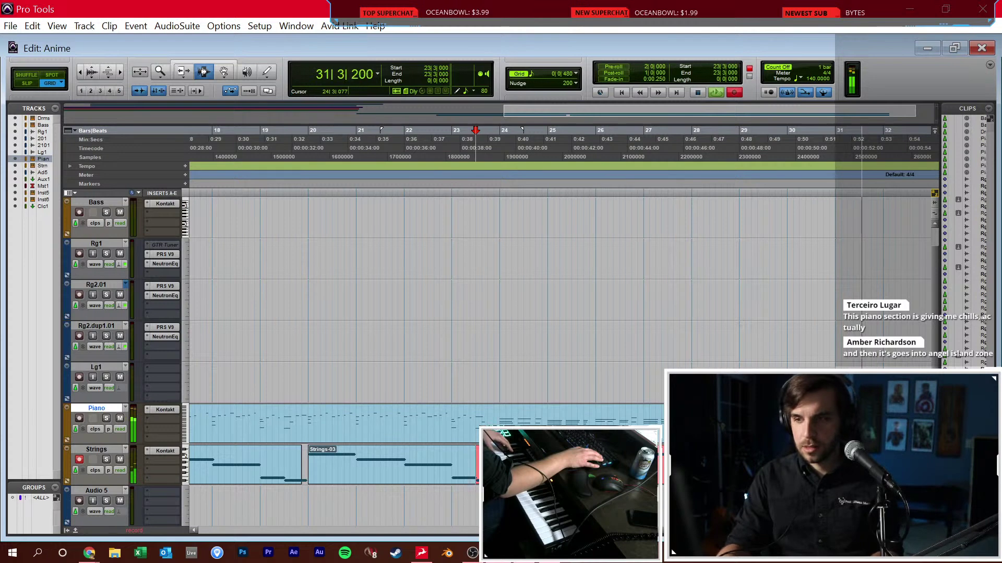
pyautogui.press('space')
# Examine the Piano notes and sustain data around bars 30 and 31 in the MIDI Editor
pyautogui.hotkey('ctrl', '=')
pyautogui.scroll(3, 649, 390)
pyautogui.moveTo(570, 356); pyautogui.dragTo(756, 356)
pyautogui.click(681, 357)
pyautogui.scroll(-1, 574, 485)
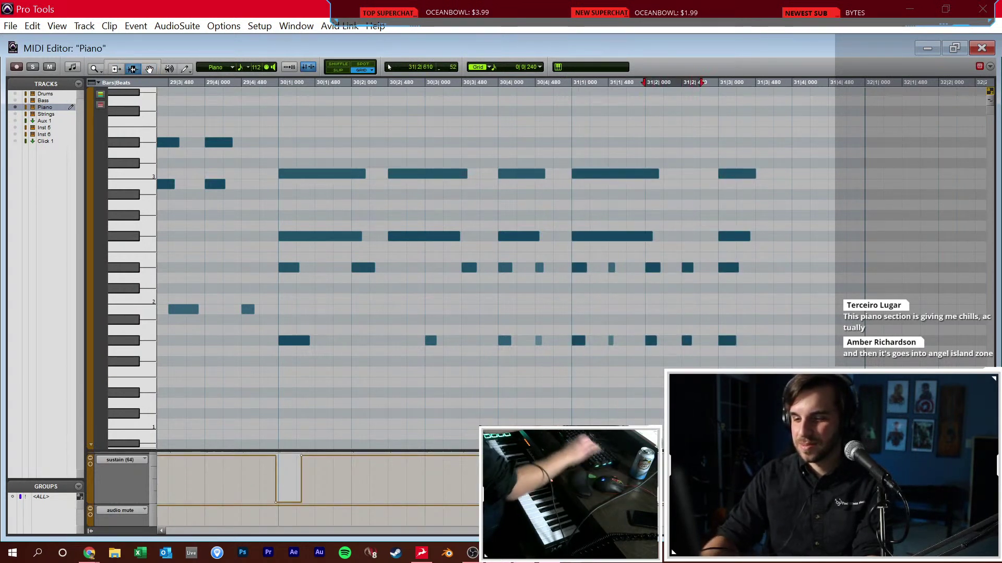
pyautogui.scroll(-3, 660, 364)
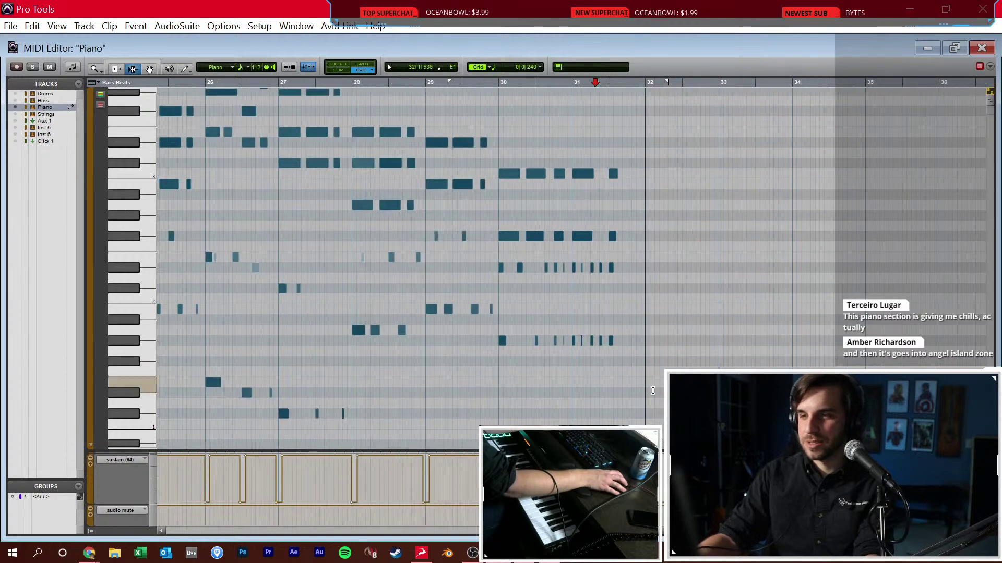
# Return to the arrangement and set the session tempo to 165 BPM
pyautogui.hotkey('ctrl', '=')
pyautogui.hotkey('ctrl', '[')
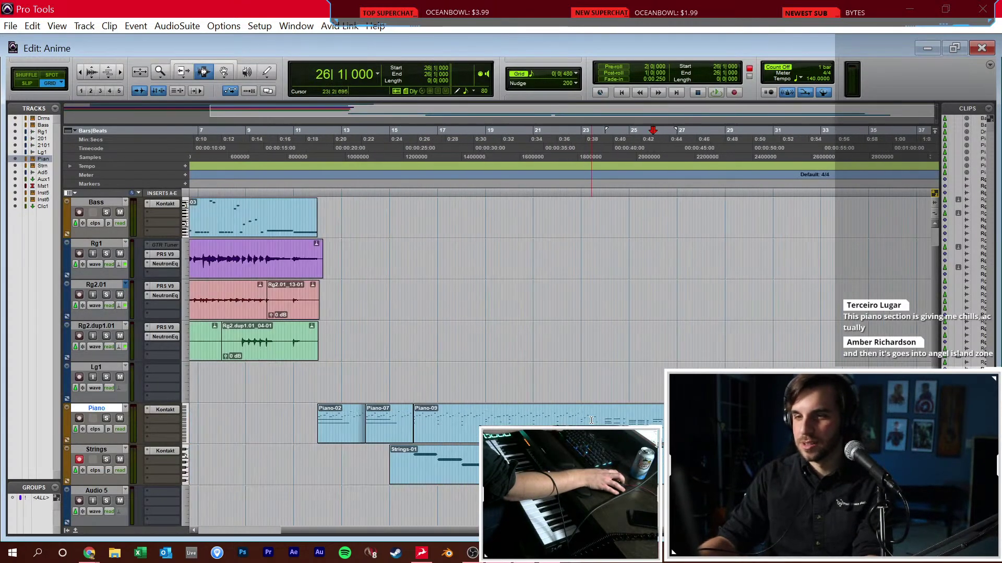
pyautogui.click(810, 77)
pyautogui.write('165')
pyautogui.press('Return')
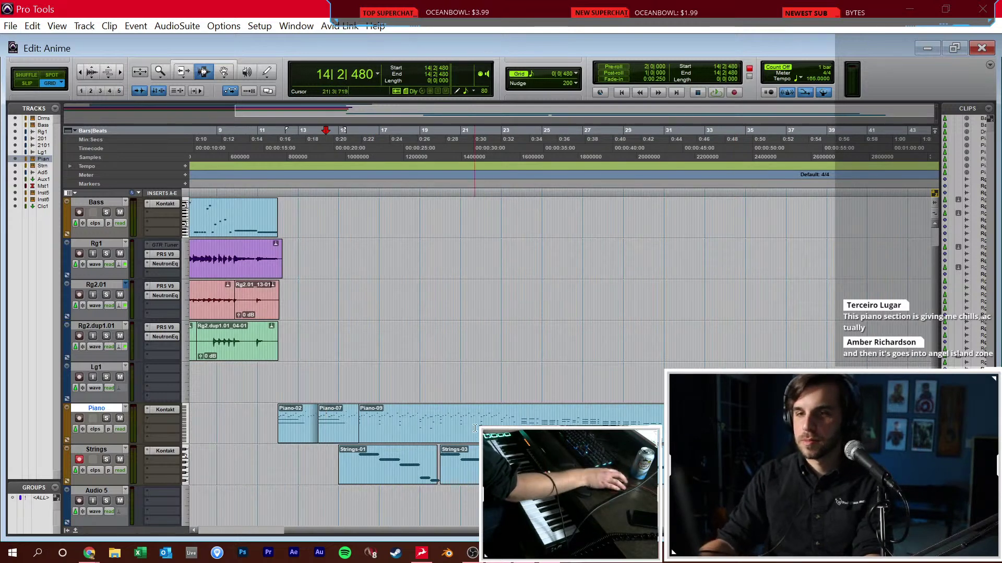
# Open the Strings part in the MIDI Editor and check the note at the start of bar 26
pyautogui.doubleClick(424, 468)
pyautogui.click(742, 236)
pyautogui.hscroll(5, 743, 239)
pyautogui.click(789, 205)
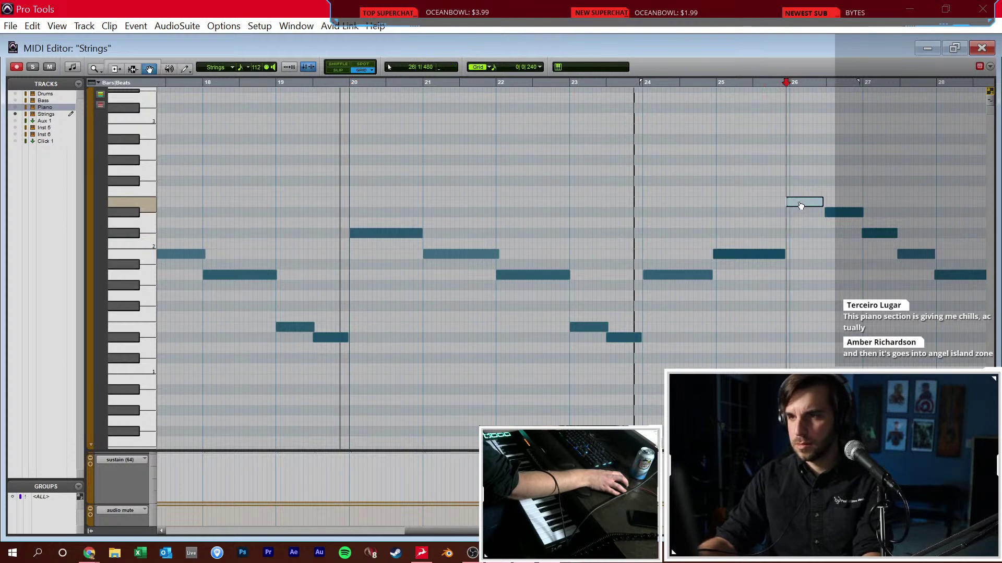
# Quantize all Strings notes to a 1/4 note grid, including both note on and note off
pyautogui.hotkey('ctrl', '[')
pyautogui.hotkey('ctrl', '[')
pyautogui.hotkey('ctrl', 'a')
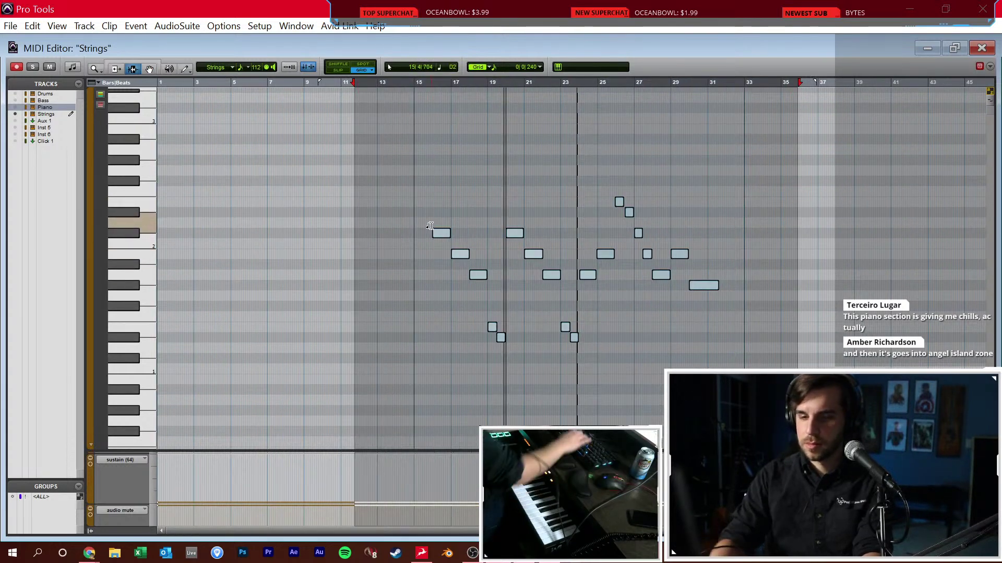
pyautogui.hotkey('alt', '0')
pyautogui.click(285, 303)
pyautogui.click(284, 318)
pyautogui.click(261, 249)
pyautogui.click(311, 444)
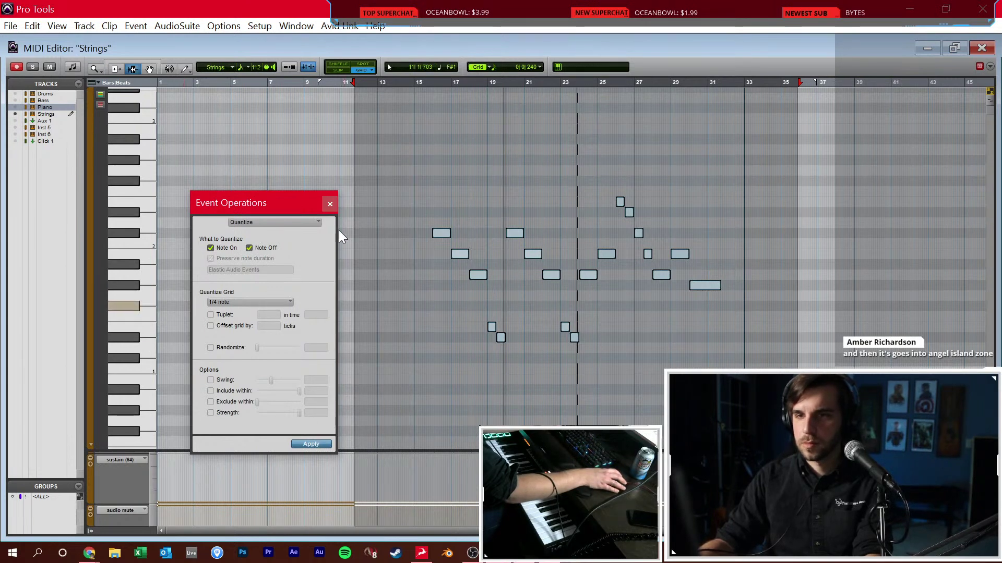
pyautogui.click(426, 247)
pyautogui.hotkey('ctrl', '=')
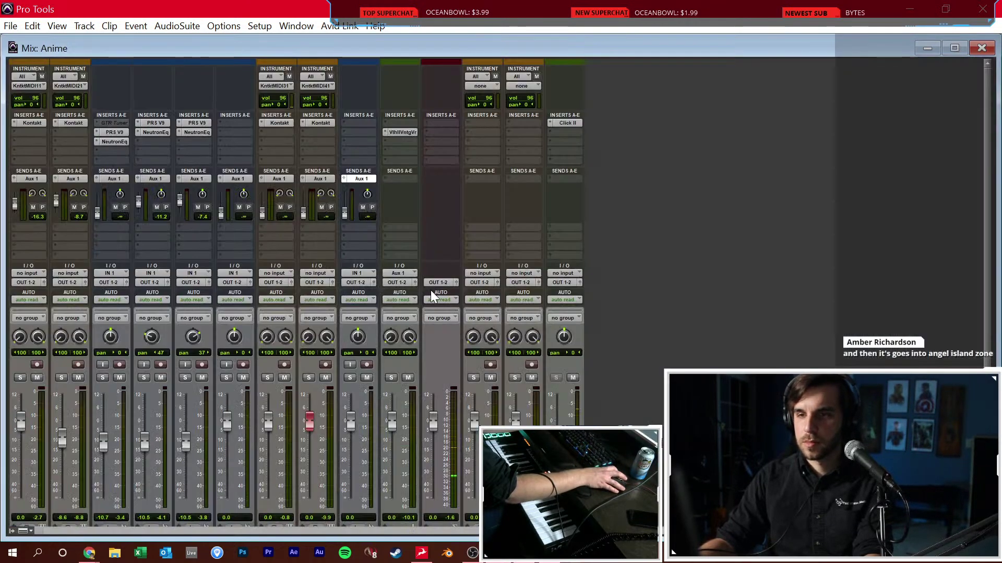
# Raise the Dynamics of the Cellos instrument on the Strings track, then return to the arrangement
pyautogui.click(323, 124)
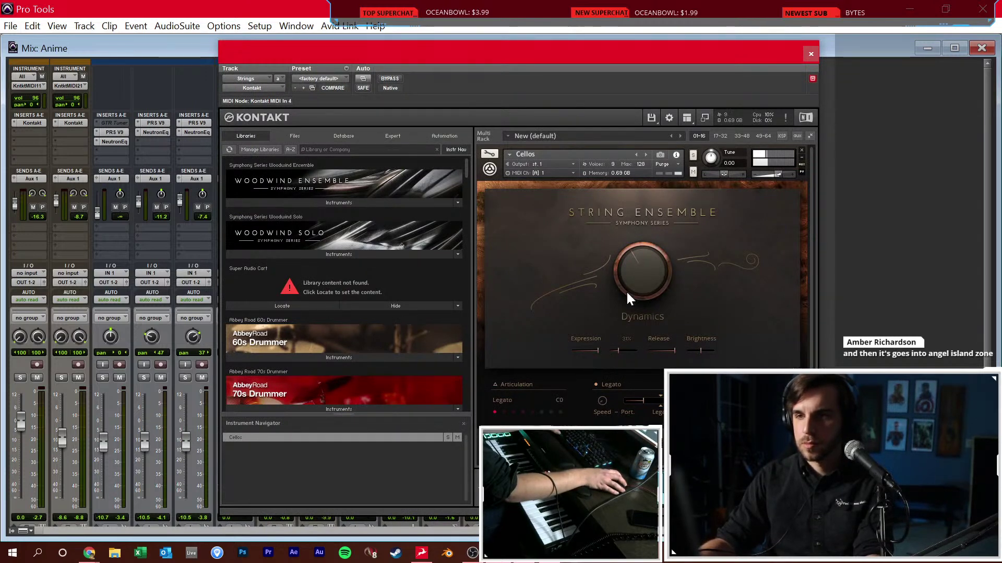
pyautogui.moveTo(631, 284); pyautogui.dragTo(636, 274)
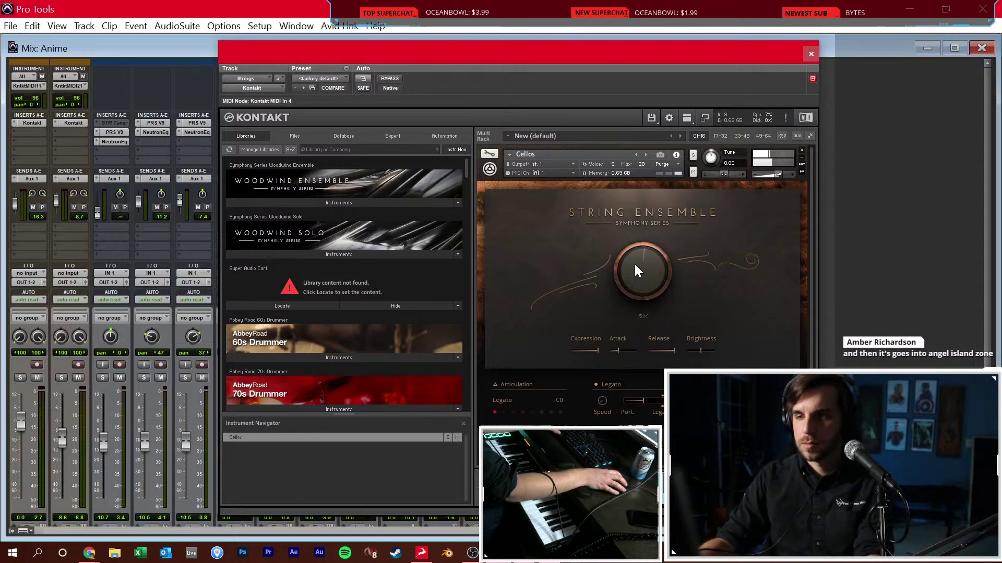
pyautogui.click(811, 54)
pyautogui.hotkey('ctrl', '=')
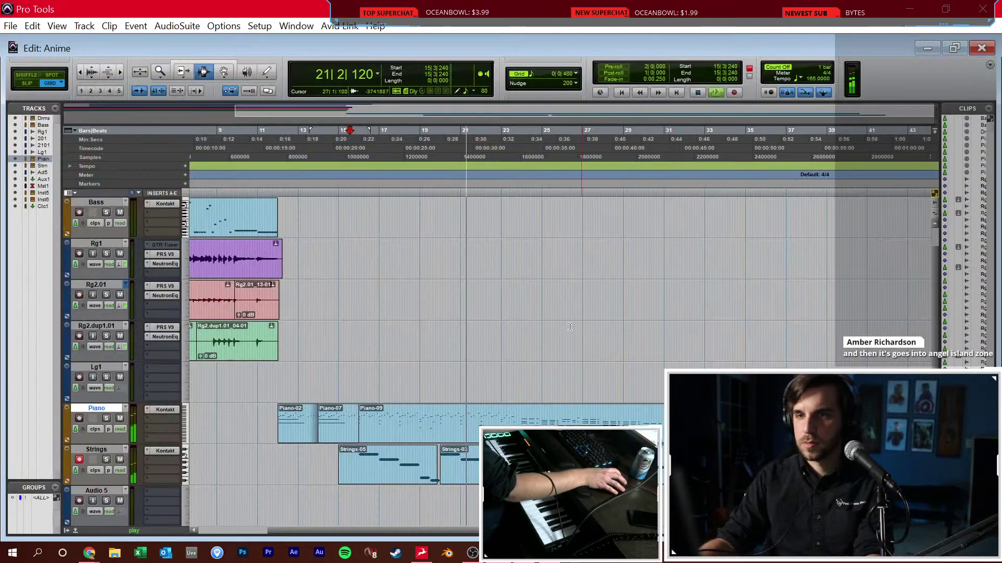
# Set the MIDI Editor grid to 1 bar and draw a low three-bar note from bar 20 to bar 23 in the Strings part
pyautogui.doubleClick(458, 465)
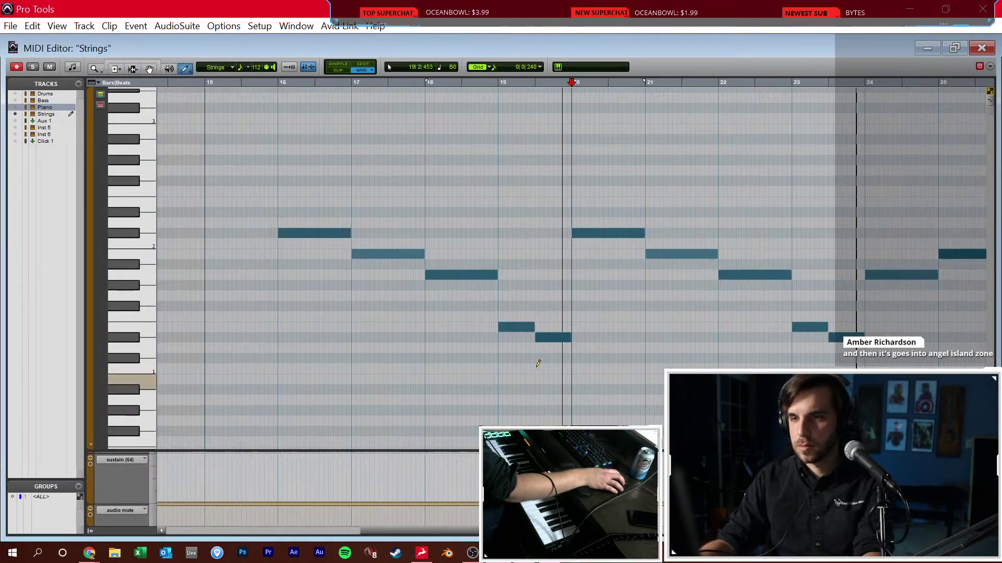
pyautogui.hscroll(2, 514, 375)
pyautogui.click(529, 68)
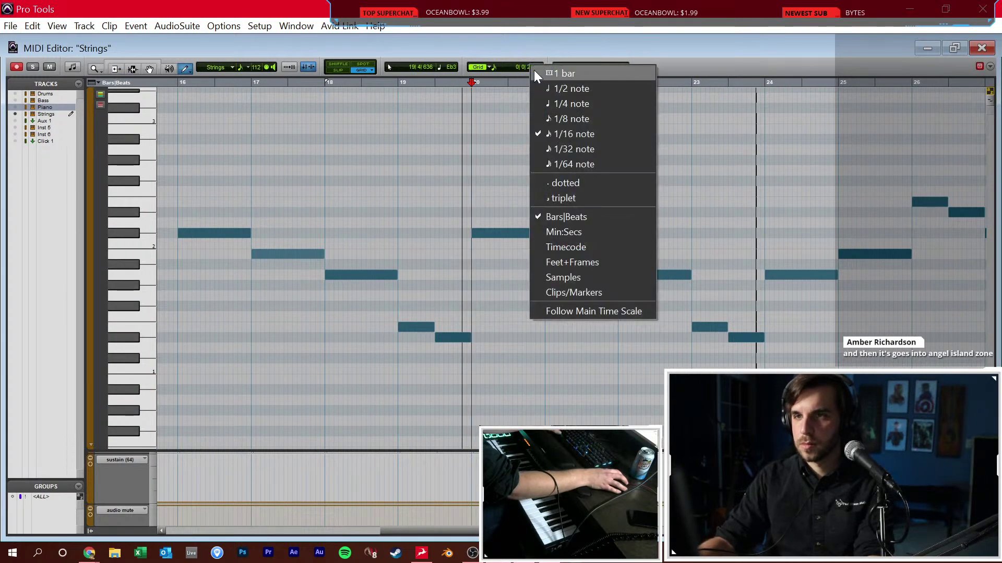
pyautogui.click(543, 71)
pyautogui.click(507, 358)
pyautogui.moveTo(507, 363); pyautogui.dragTo(686, 360)
pyautogui.press('F7')
# Play the session from bar 19 and check the low Strings note against the Piano in the arrangement, mixer and MIDI Editor
pyautogui.click(424, 295)
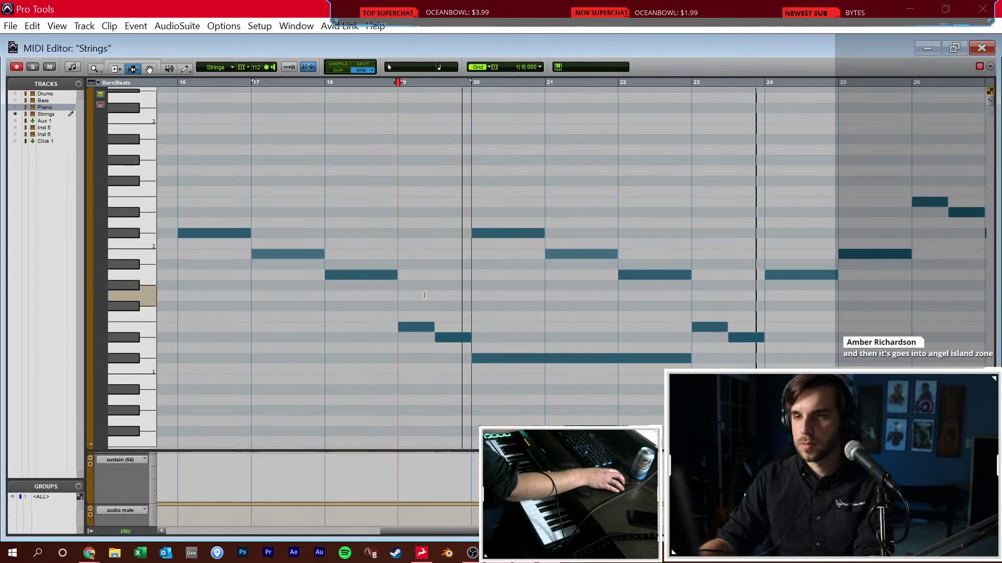
pyautogui.press('space')
pyautogui.hotkey('ctrl', '=')
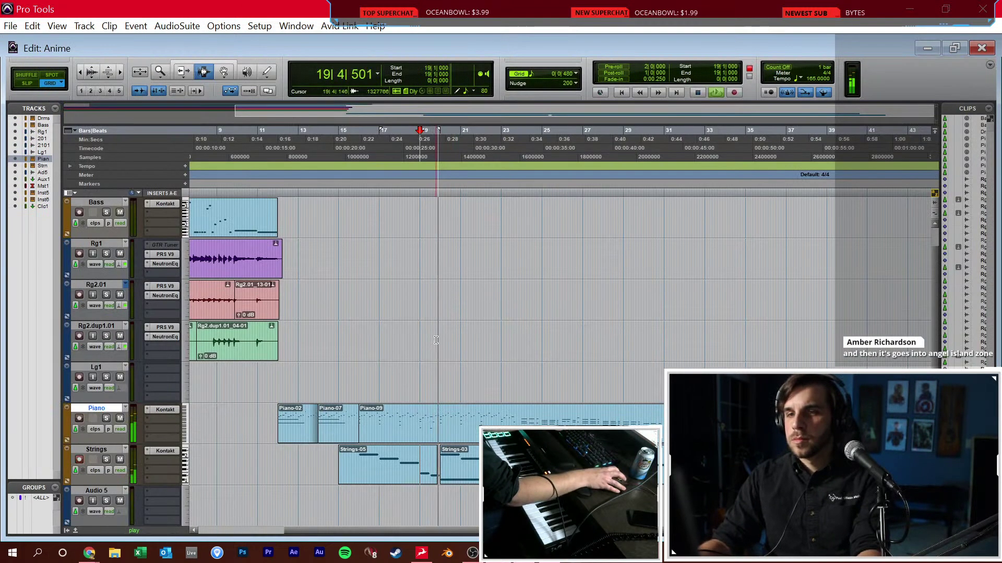
pyautogui.hotkey('ctrl', '=')
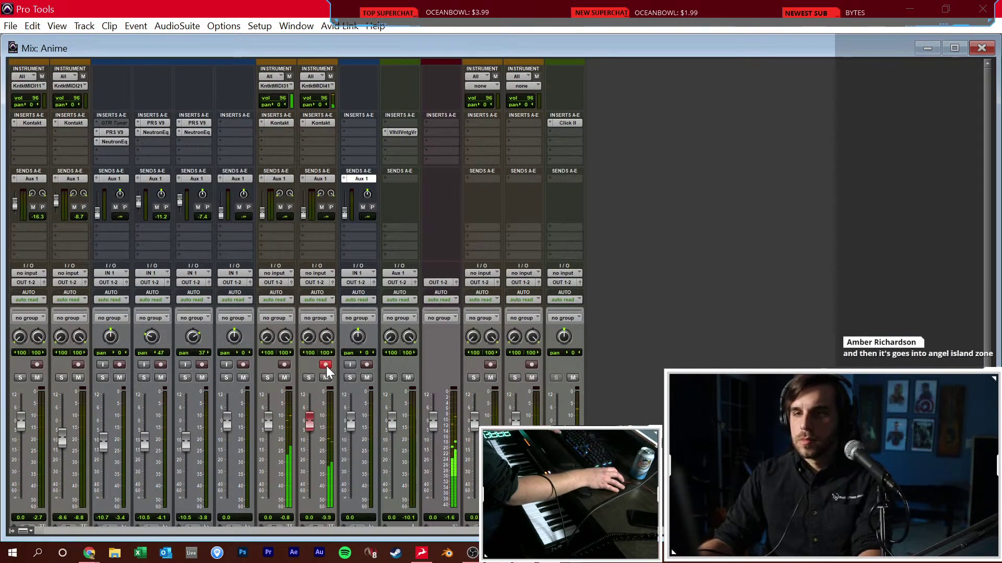
pyautogui.hotkey('ctrl', '=')
pyautogui.hotkey('ctrl', ']')
pyautogui.hotkey('ctrl', ']')
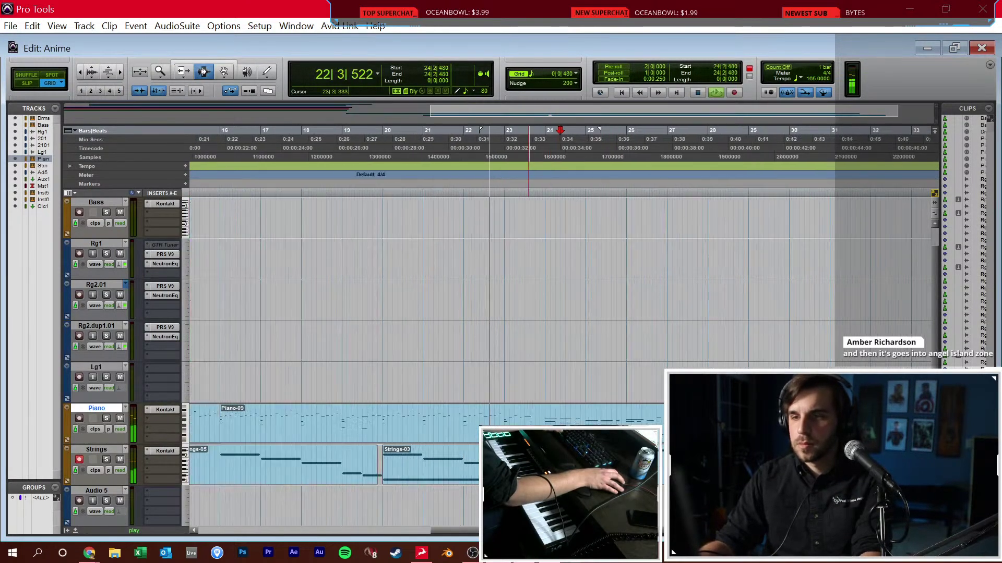
pyautogui.hotkey('ctrl', 'alt', '=')
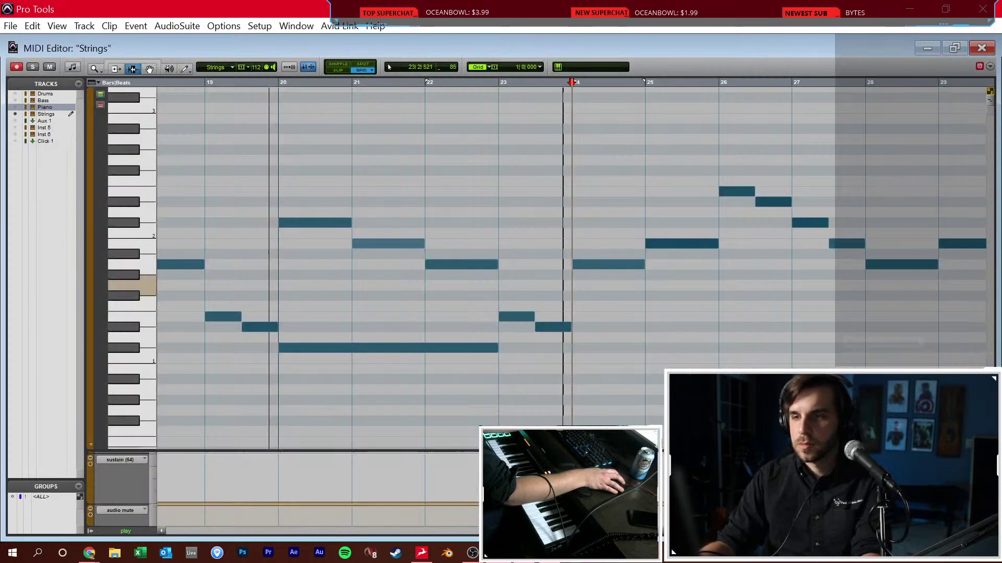
pyautogui.hotkey('ctrl', 'alt', '=')
pyautogui.hotkey('ctrl', '[')
pyautogui.hotkey('ctrl', '[')
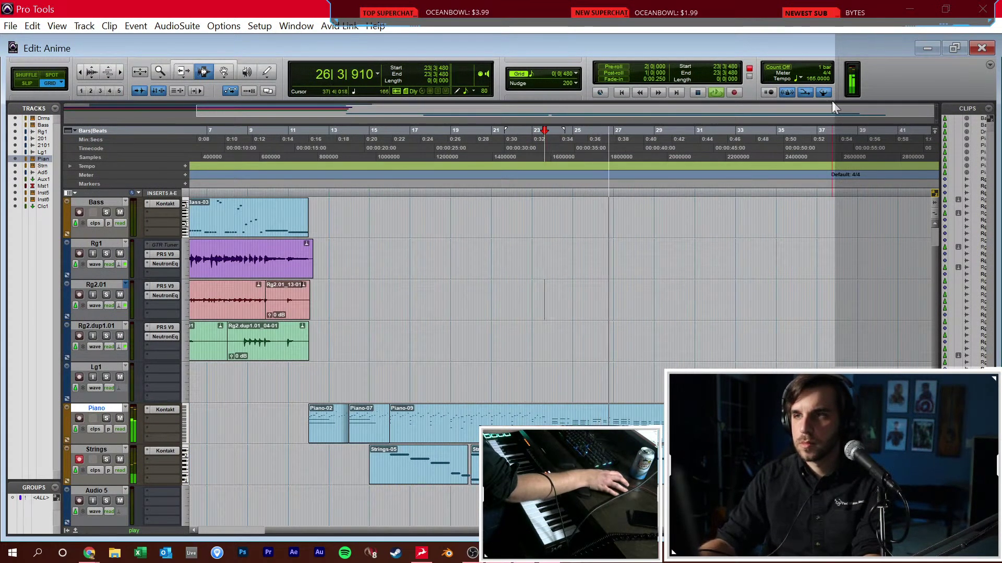
# Play the end of the section from about bar 28 to bar 31, then stop playback
pyautogui.click(635, 288)
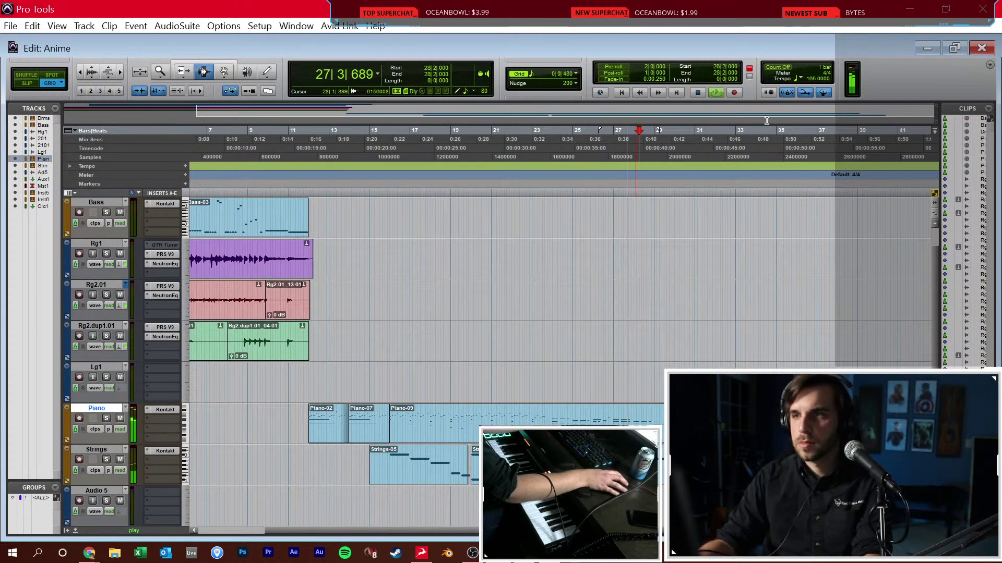
pyautogui.click(719, 259)
pyautogui.click(688, 305)
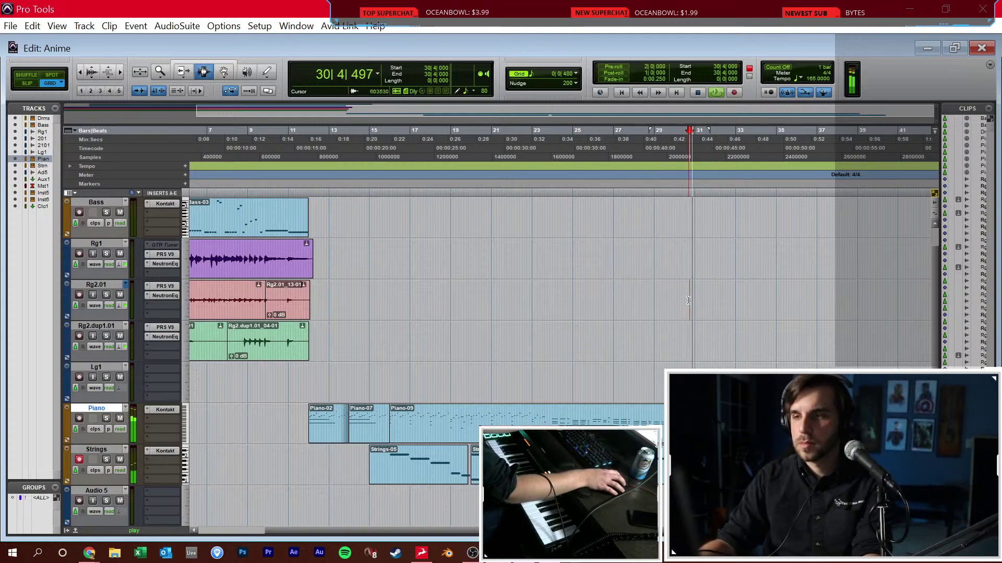
pyautogui.press('space')
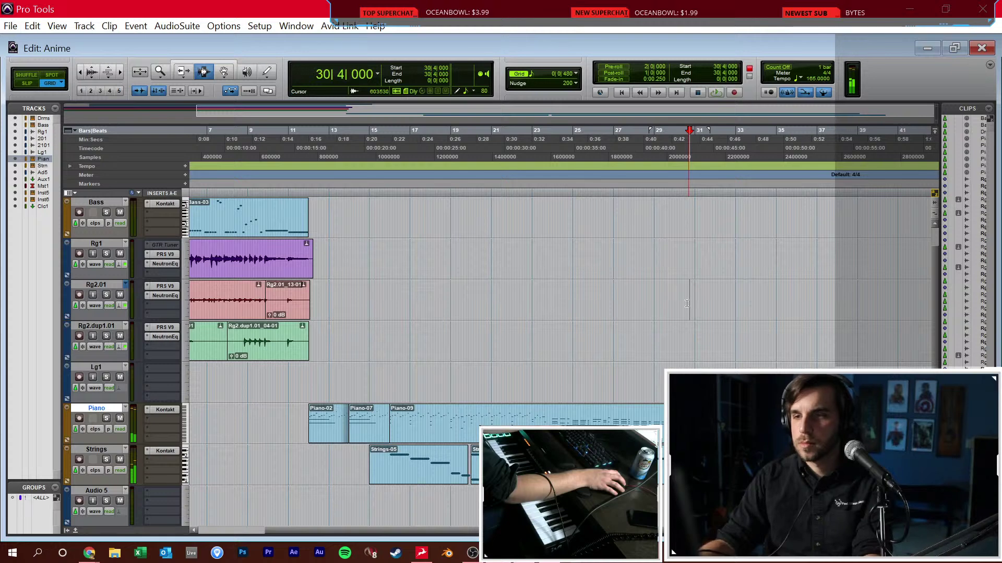
# Locate the end of the last Piano clip and compare it with the end of the final Strings note
pyautogui.hscroll(2, 678, 356)
pyautogui.click(531, 412)
pyautogui.press('t')
pyautogui.press('t')
pyautogui.press('t')
pyautogui.hscroll(-2, 463, 412)
pyautogui.press('r')
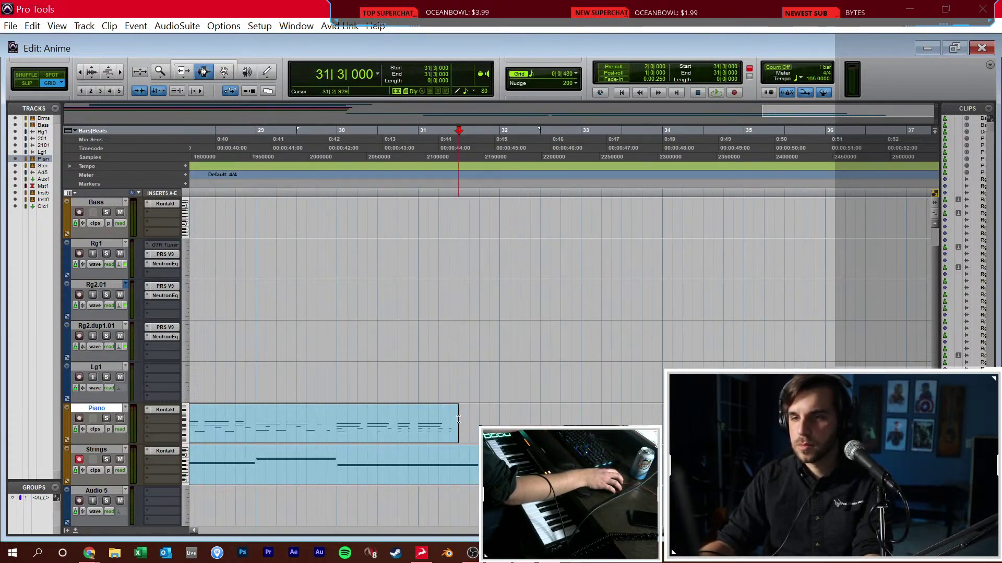
pyautogui.press('space')
pyautogui.press('space')
# Set the MIDI Editor grid to 1/8 note and make the final Strings note, starting at bar 30, end at 31|3|000
pyautogui.doubleClick(468, 455)
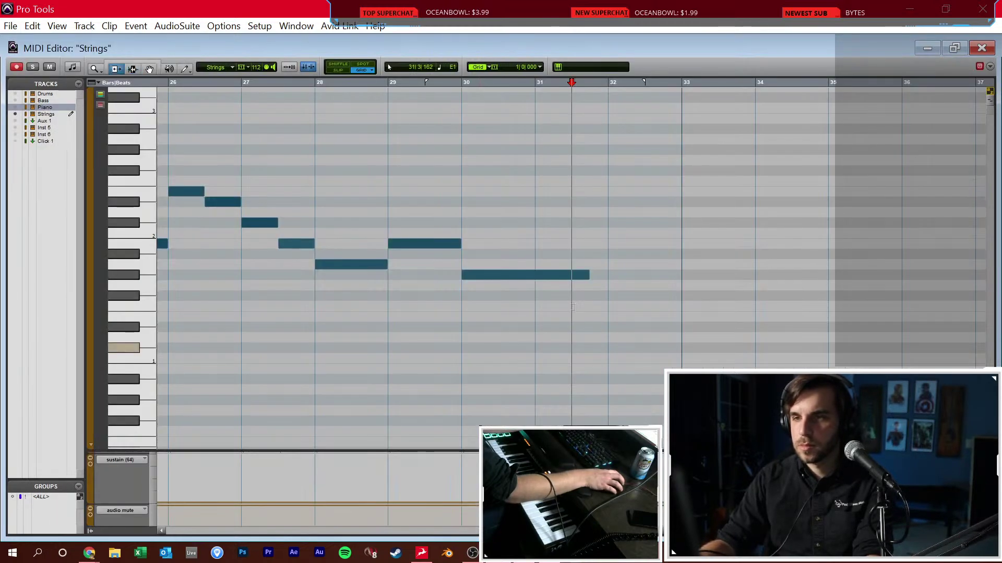
pyautogui.click(573, 277)
pyautogui.hotkey('ctrl', 'w')
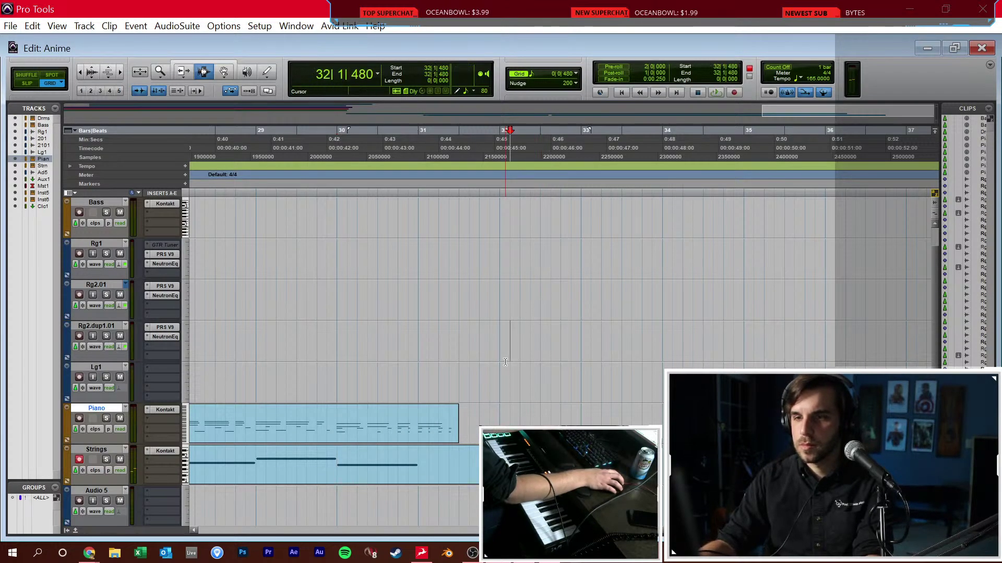
pyautogui.press('ctrl+KP_Equal')
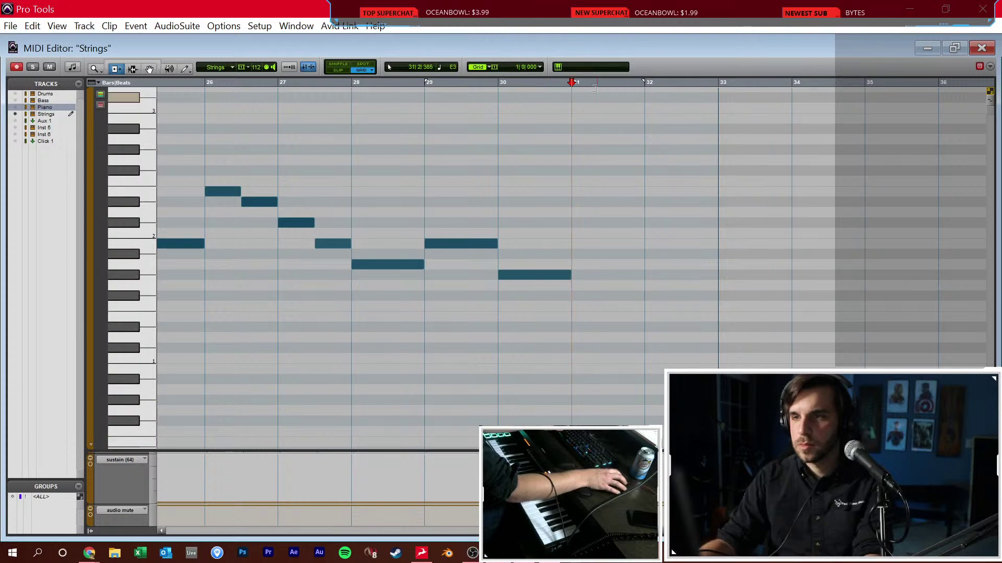
pyautogui.click(537, 70)
pyautogui.click(568, 119)
pyautogui.rightClick(562, 275)
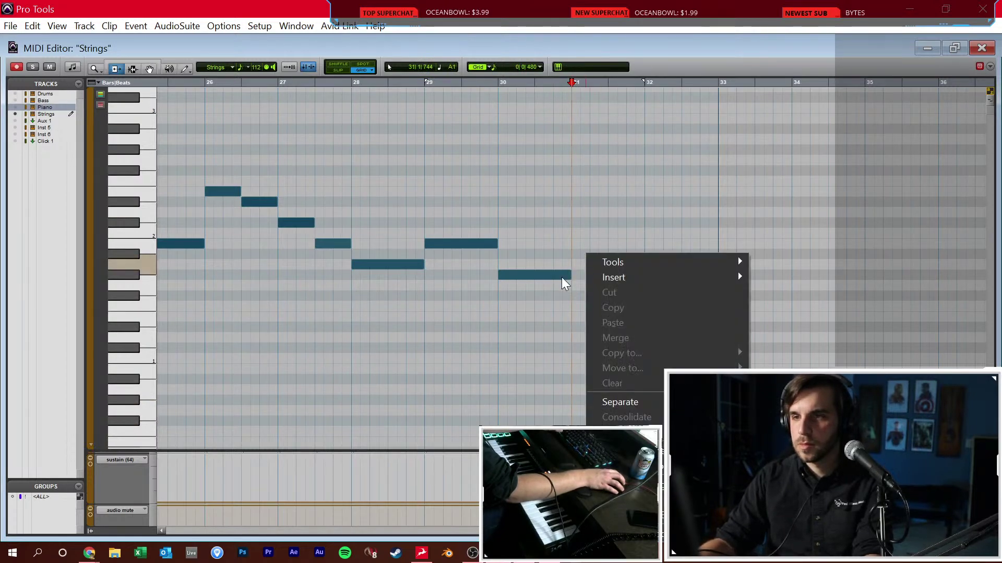
pyautogui.click(558, 276)
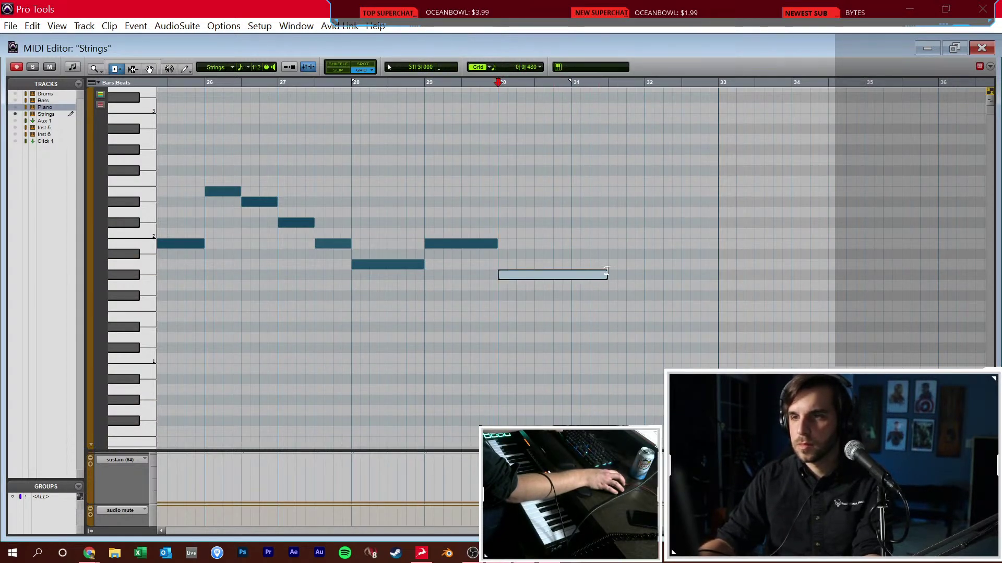
# Return to the arrangement and play the transition into the piano section from 11|4|000, stopping around bar 15
pyautogui.hotkey('ctrl', 'w')
pyautogui.scroll(-5, 466, 308)
pyautogui.click(409, 264)
pyautogui.press('space')
pyautogui.scroll(1, 468, 269)
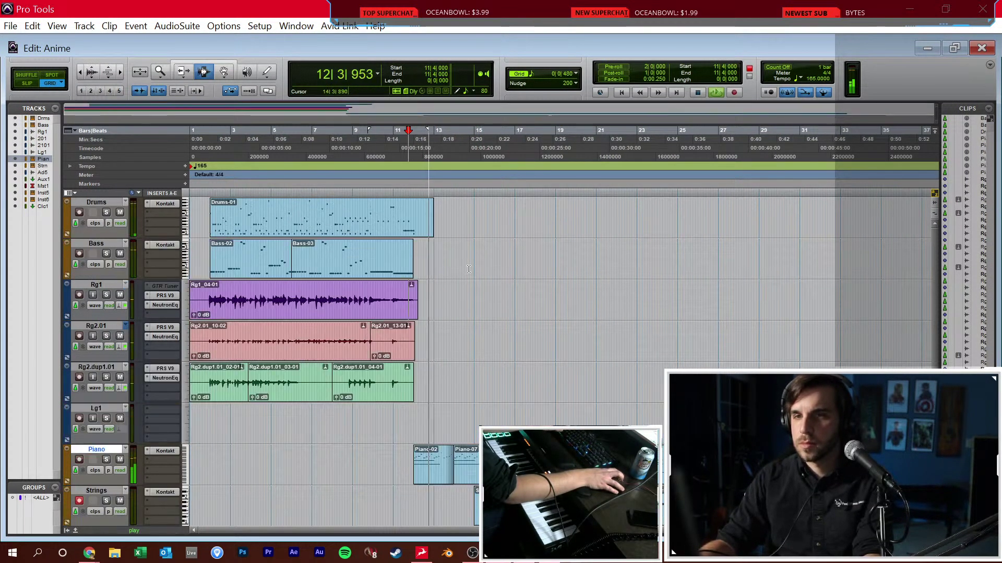
pyautogui.scroll(3, 464, 270)
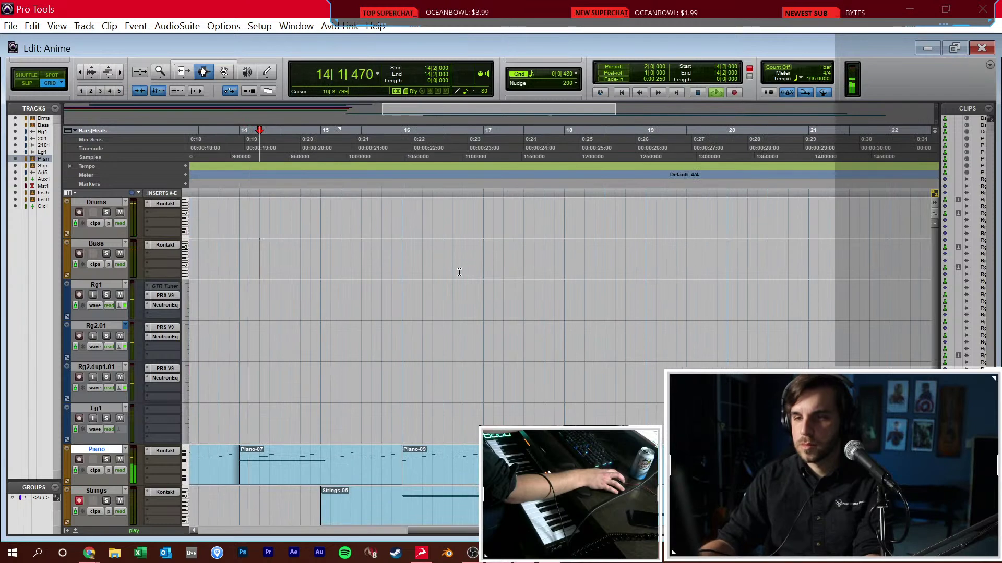
pyautogui.scroll(-1, 454, 272)
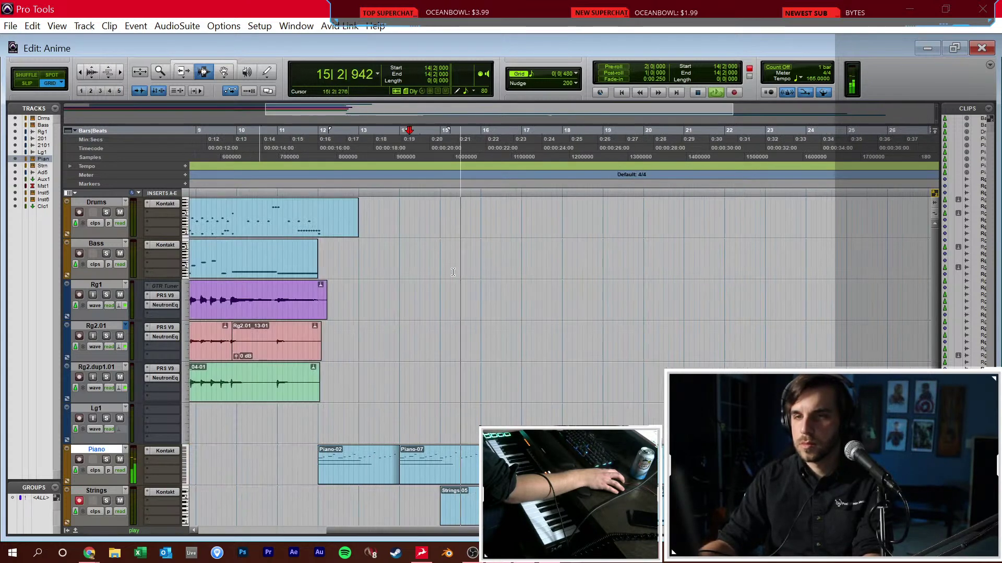
pyautogui.click(465, 272)
pyautogui.press('space')
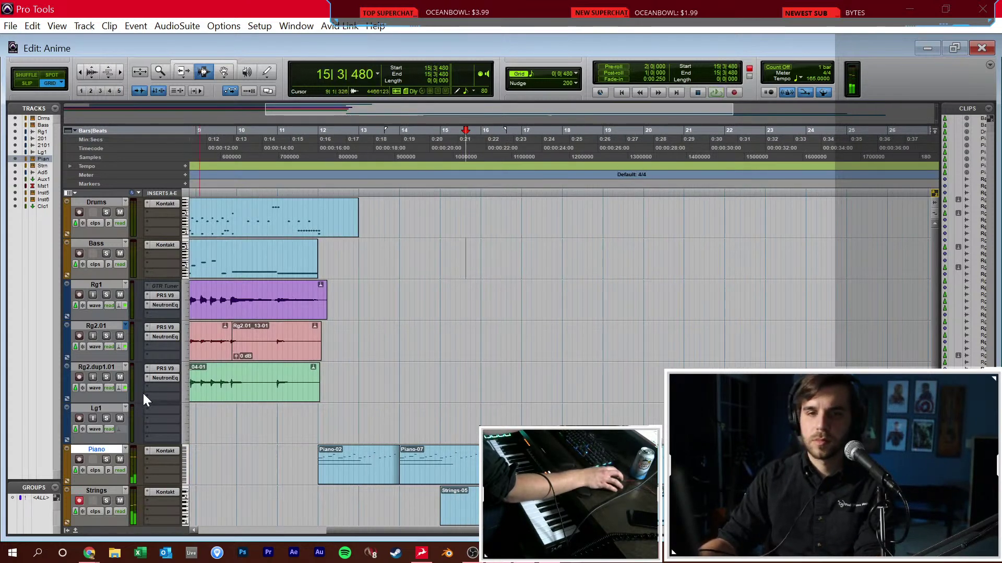
# Add a new instrument track directly below Lg1 and insert Kontakt on it
pyautogui.click(110, 410)
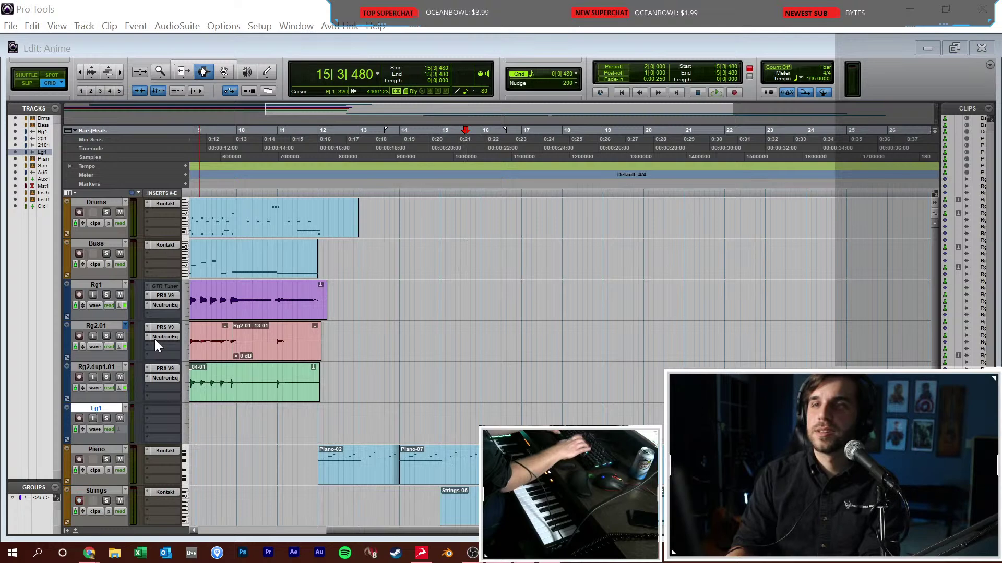
pyautogui.press('Return')
pyautogui.click(155, 451)
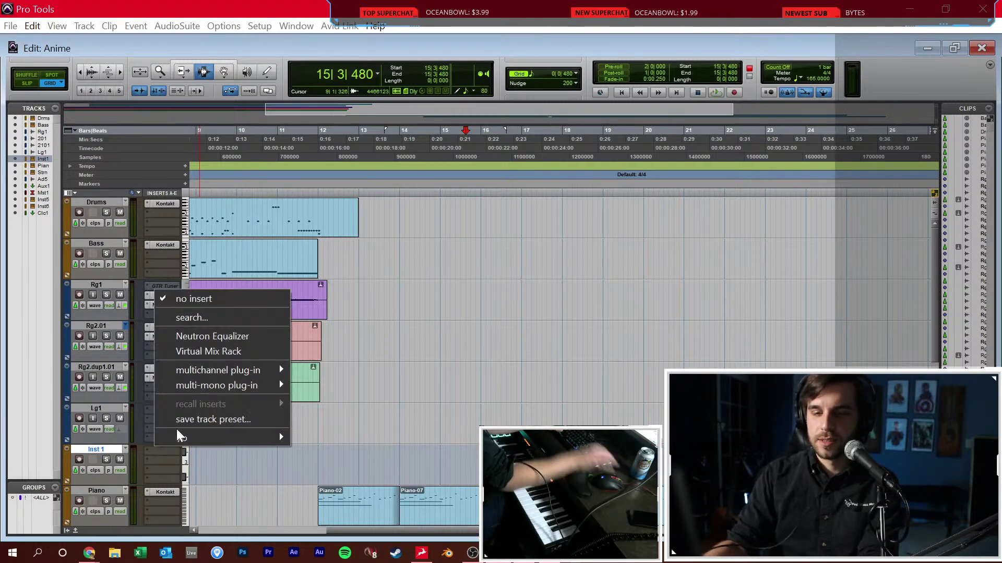
pyautogui.click(177, 428)
# Search the Kontakt libraries for "dama" and load LPS Industrial Full.nki from Damage's Loop Menus, then close the plug-in window
pyautogui.click(379, 150)
pyautogui.write('dama')
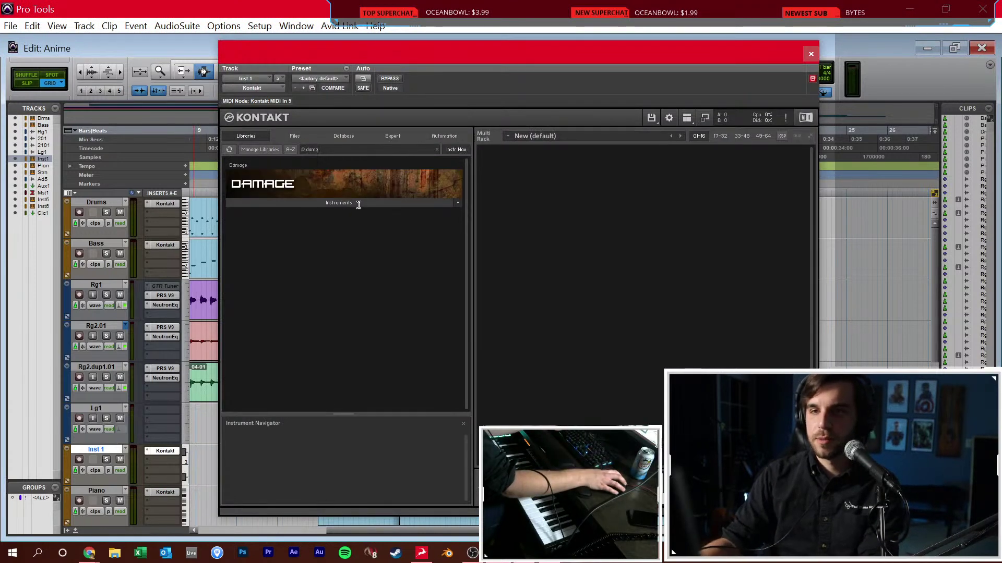
pyautogui.click(357, 202)
pyautogui.doubleClick(292, 215)
pyautogui.doubleClick(290, 215)
pyautogui.doubleClick(288, 224)
pyautogui.doubleClick(288, 216)
pyautogui.doubleClick(288, 215)
pyautogui.doubleClick(285, 225)
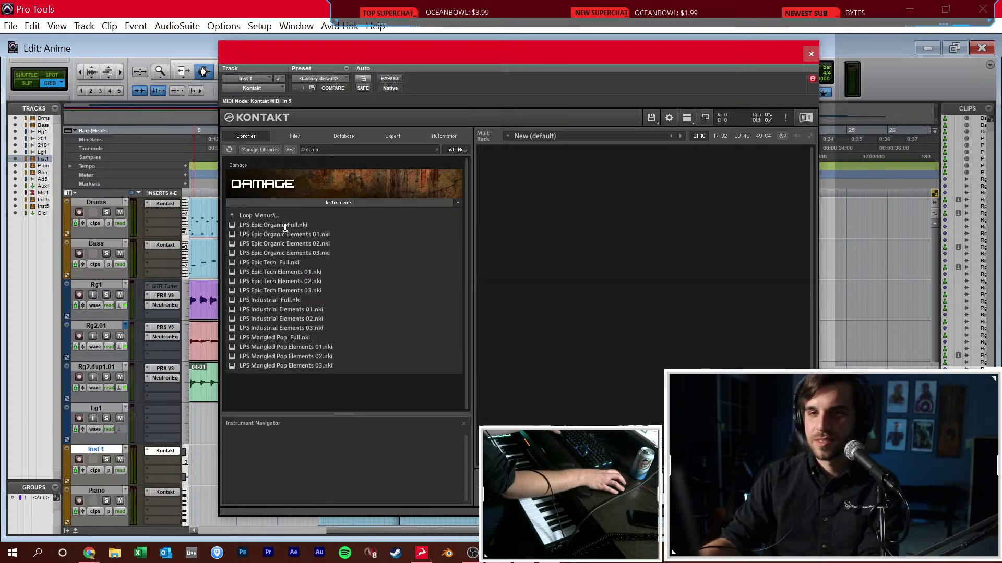
pyautogui.doubleClick(283, 300)
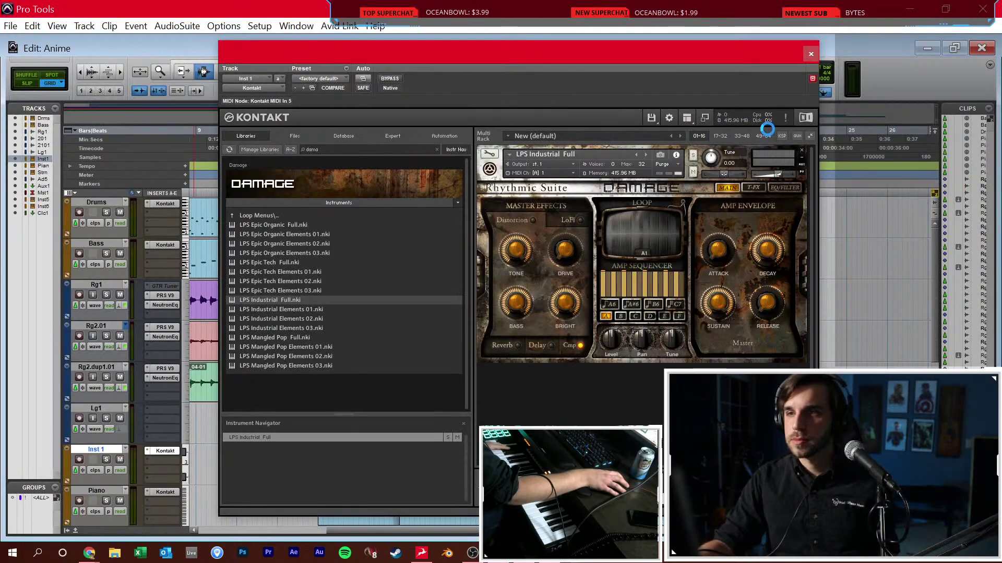
pyautogui.click(811, 54)
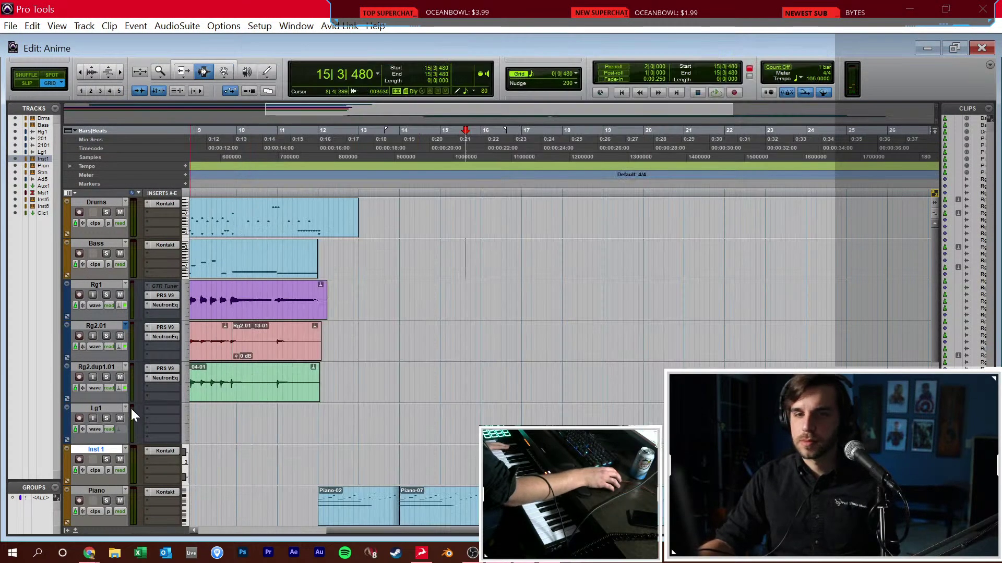
# Record-enable the Inst 1 track and lower its volume fader to -14.5 dB in the mixer
pyautogui.scroll(-6, 140, 490)
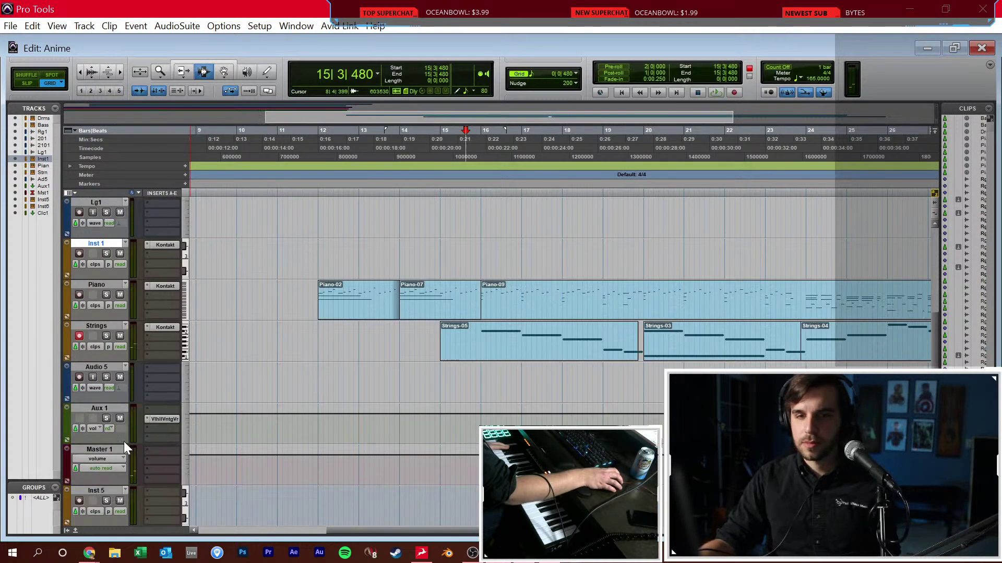
pyautogui.scroll(5, 124, 436)
pyautogui.scroll(1, 122, 438)
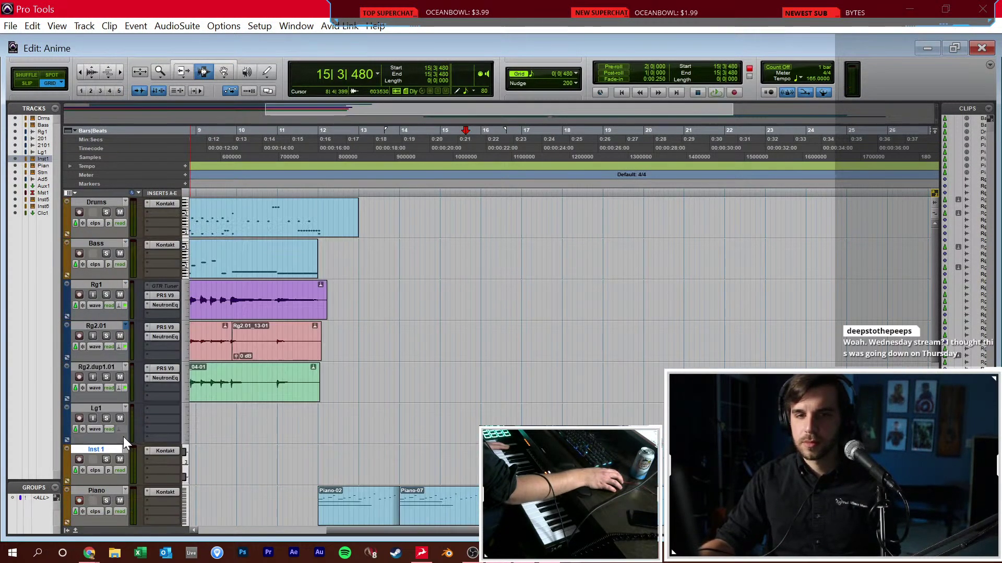
pyautogui.click(80, 459)
pyautogui.hotkey('ctrl', '=')
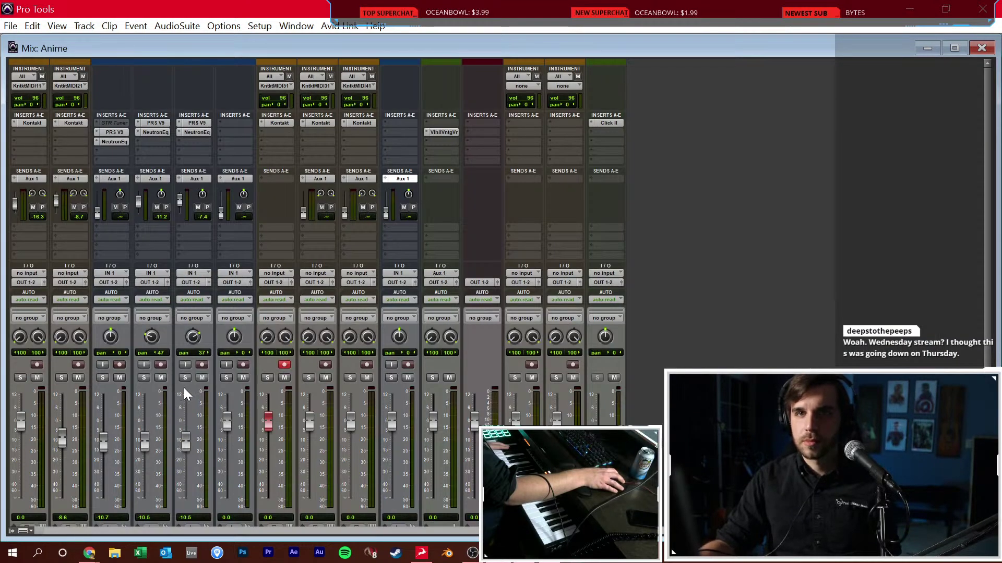
pyautogui.scroll(-2, 196, 381)
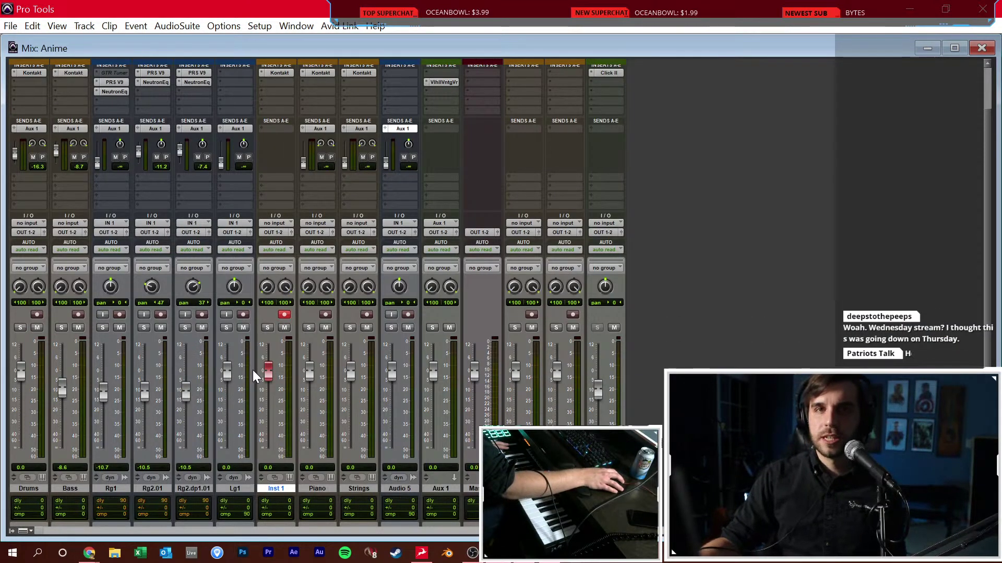
pyautogui.moveTo(268, 383); pyautogui.dragTo(269, 400)
pyautogui.hotkey('shift', 'r')
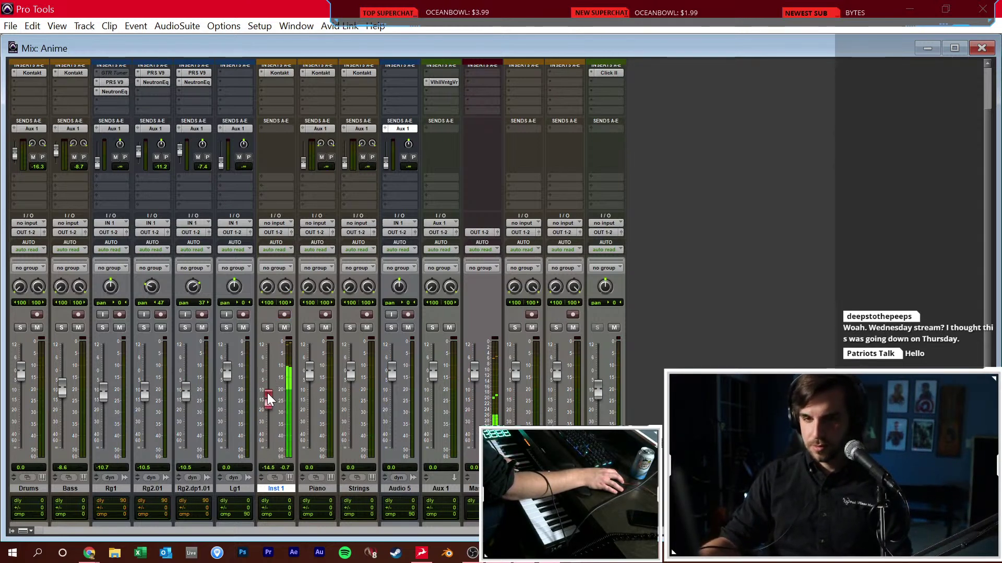
# Lower the Inst 1 volume fader to -15.6 dB and return to the arrangement
pyautogui.moveTo(269, 399); pyautogui.dragTo(268, 402)
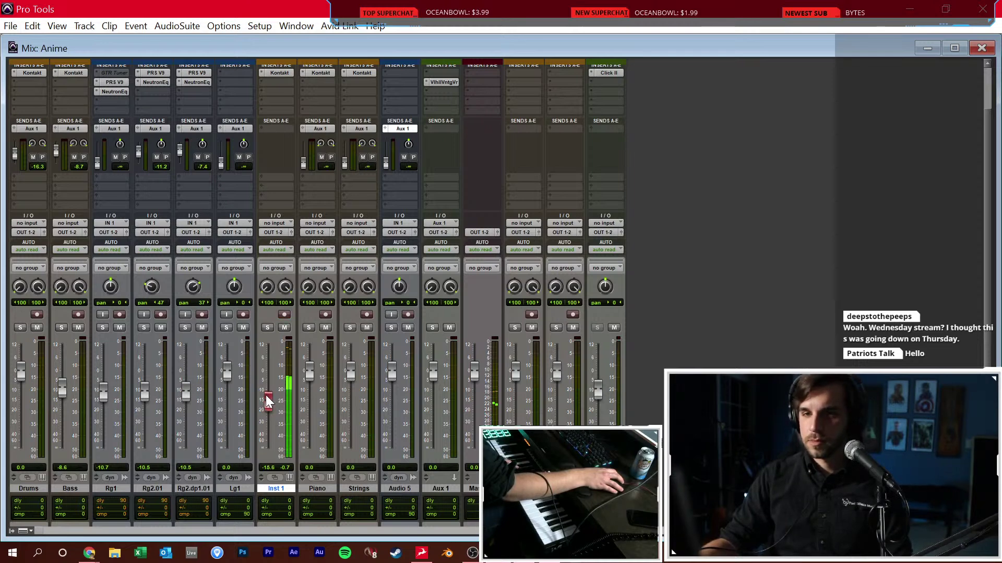
pyautogui.hotkey('ctrl', '=')
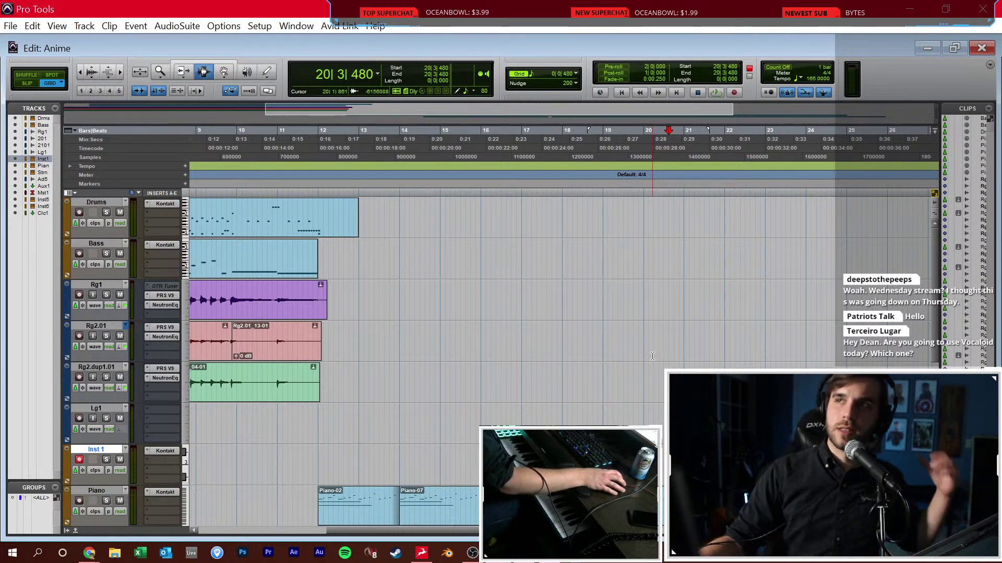
pyautogui.hotkey('shift', 'r')
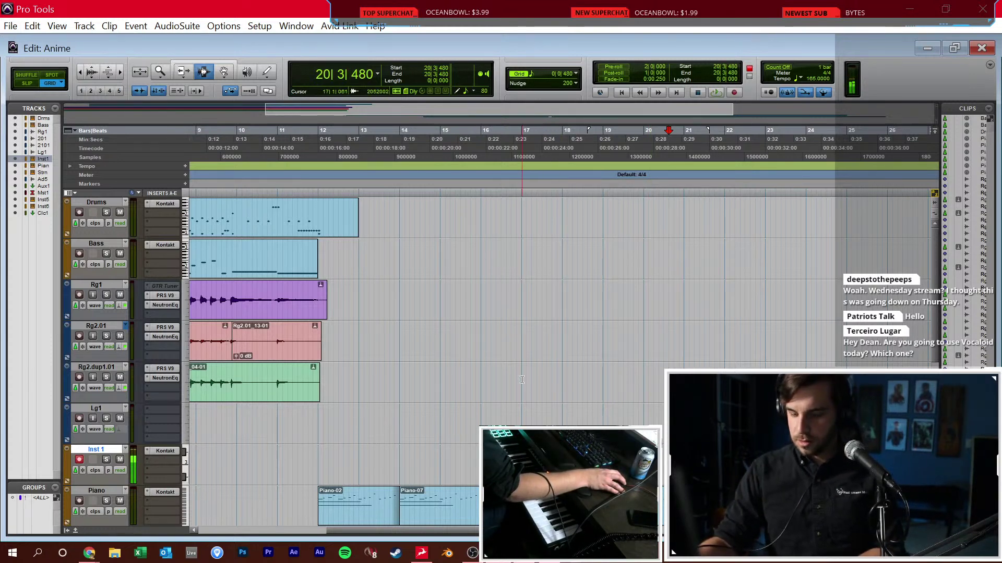
pyautogui.click(322, 397)
pyautogui.click(318, 397)
pyautogui.click(282, 459)
pyautogui.click(278, 447)
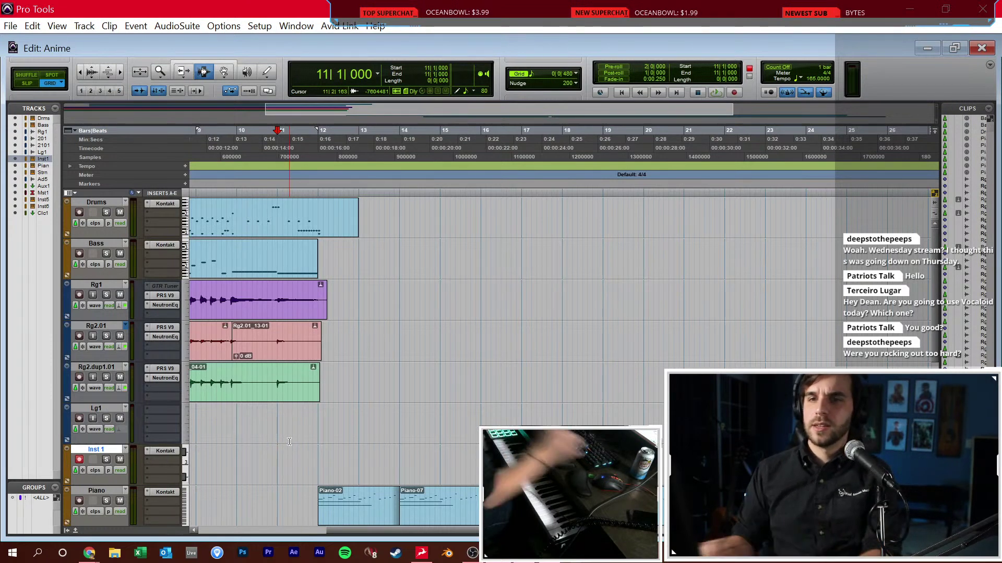
pyautogui.click(315, 422)
pyautogui.hotkey('shift', 'r')
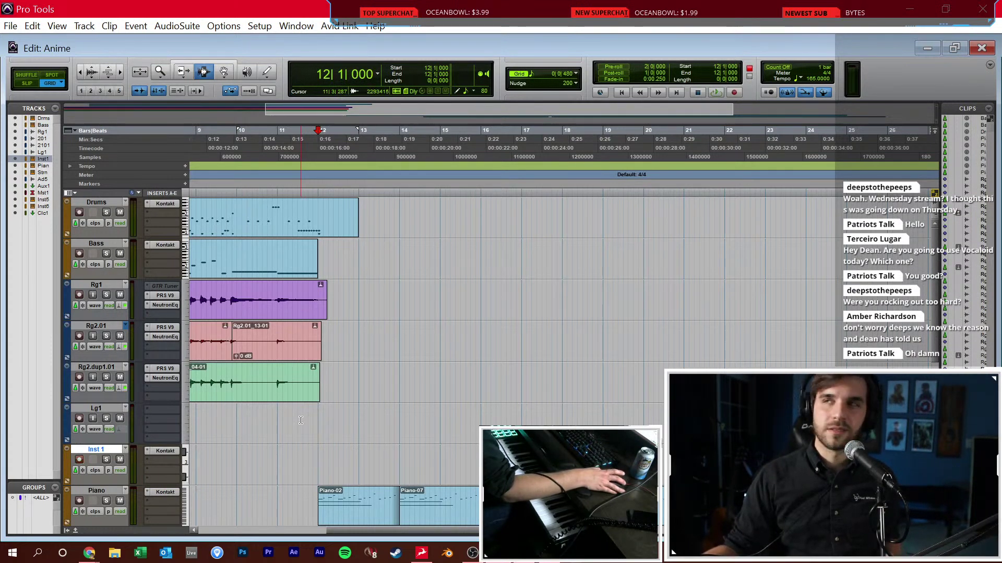
pyautogui.hotkey('shift', 'r')
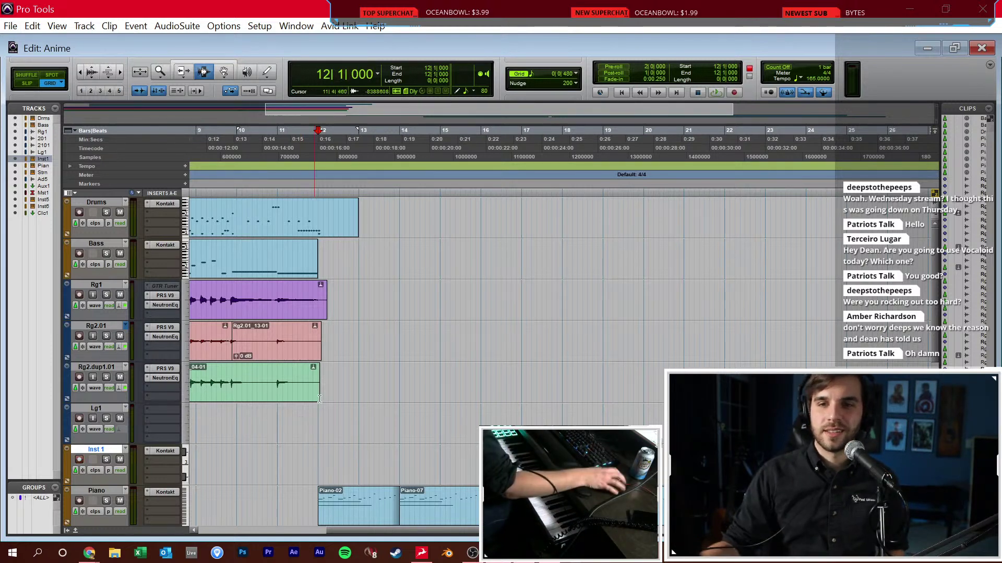
# Trim the ends of the Rg1, Rg2.01 and Rg2.dup1.01 clips at 12|1|000
pyautogui.click(312, 398)
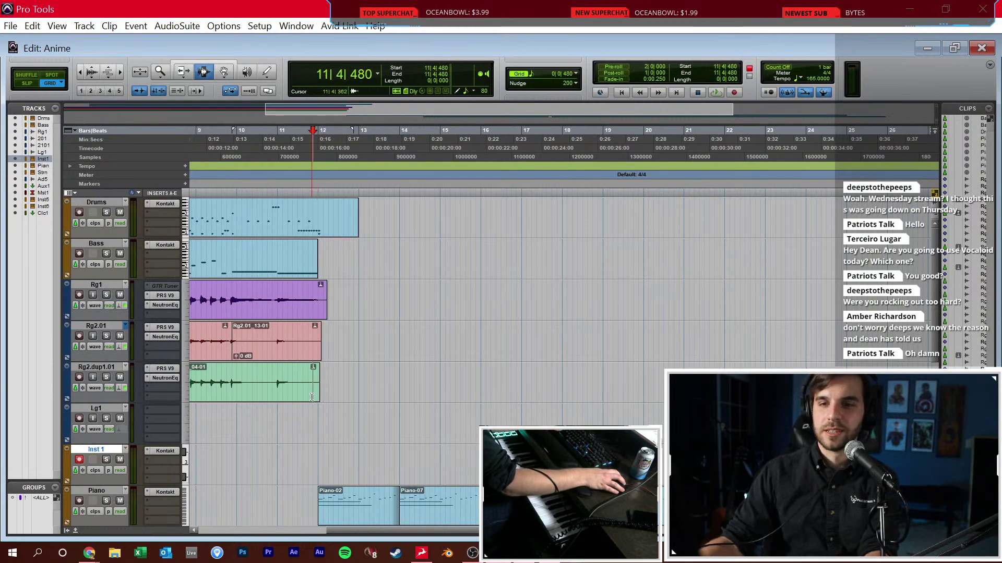
pyautogui.click(327, 352)
pyautogui.hotkey('ctrl', ']')
pyautogui.click(548, 346)
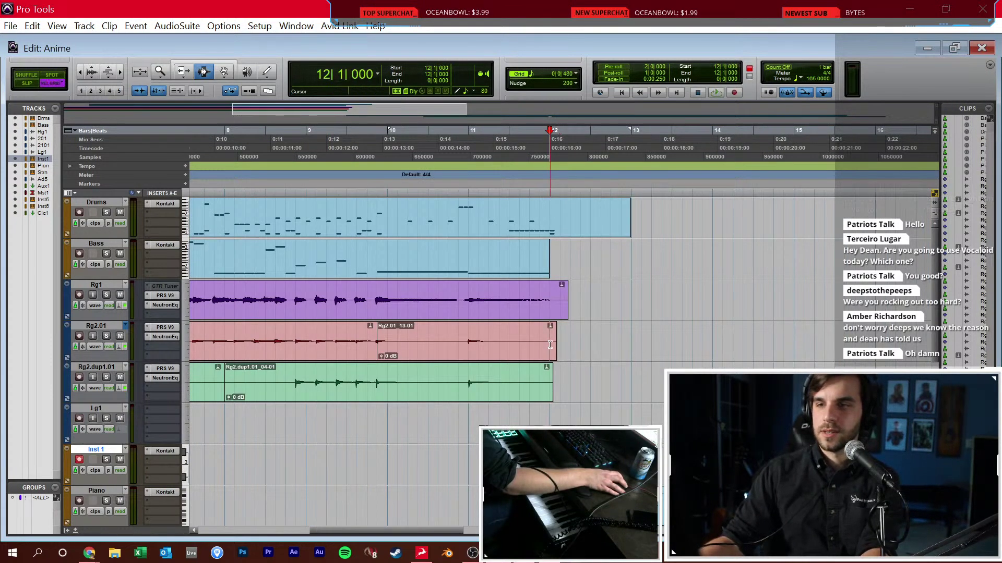
pyautogui.press('s')
pyautogui.click(551, 309)
pyautogui.press('s')
pyautogui.click(551, 386)
pyautogui.press('s')
# Trim the end of the Drums clip to 12|2|000
pyautogui.click(561, 234)
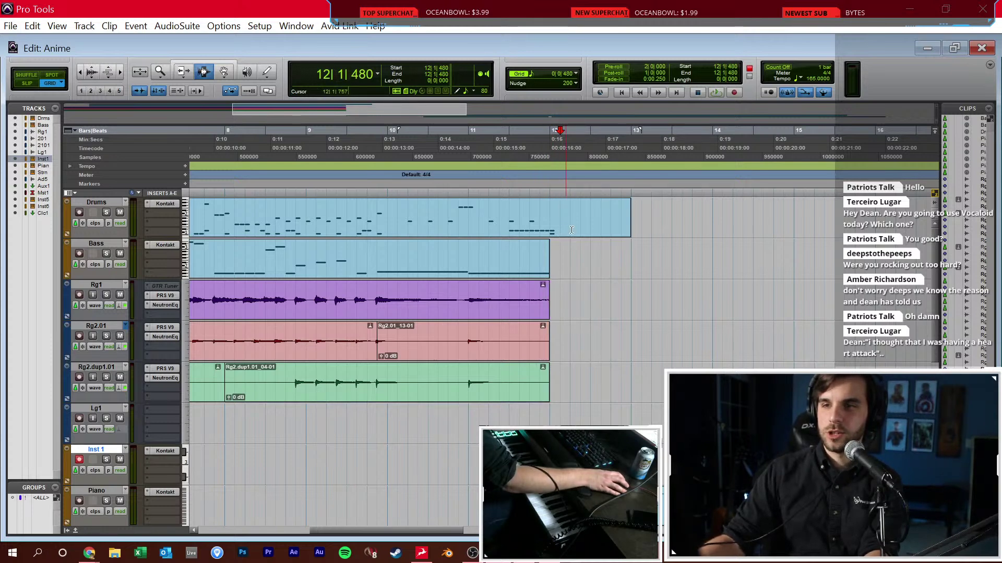
pyautogui.click(574, 230)
pyautogui.press('s')
pyautogui.click(543, 270)
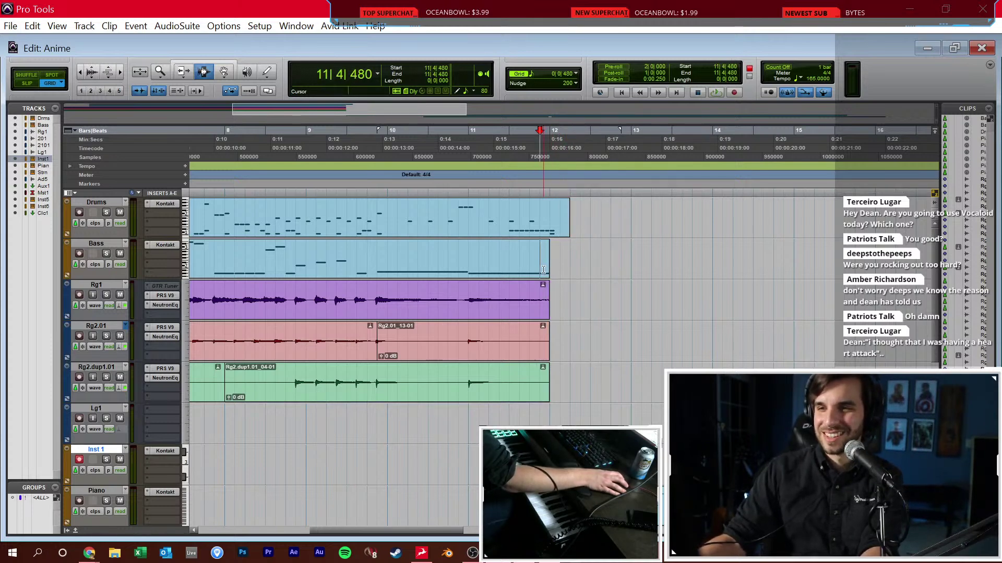
pyautogui.press('s')
# Play the transition into the piano section from 11|1|000
pyautogui.press('r')
pyautogui.press('r')
pyautogui.click(377, 434)
pyautogui.click(389, 434)
pyautogui.press('t')
pyautogui.click(569, 421)
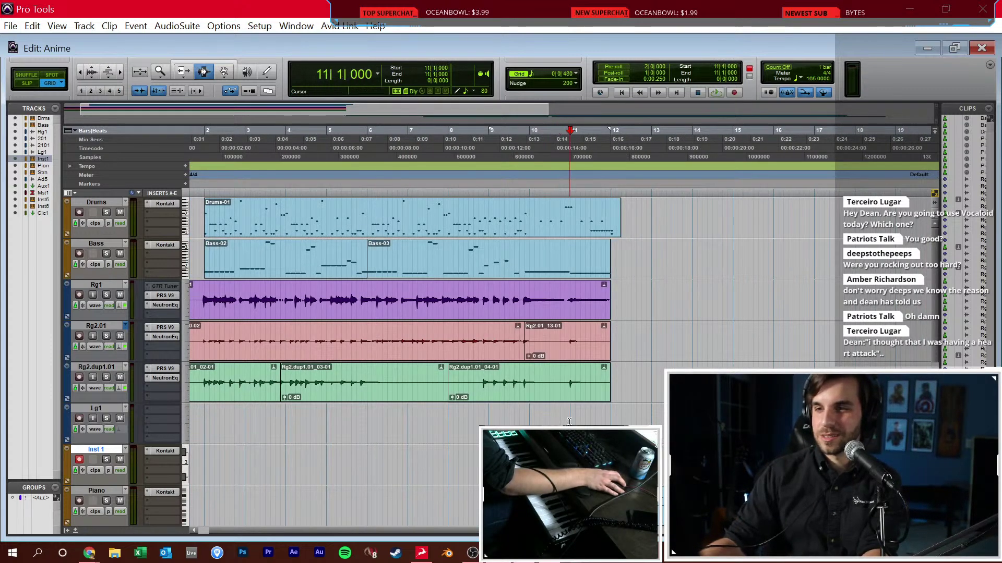
pyautogui.hscroll(4, 564, 417)
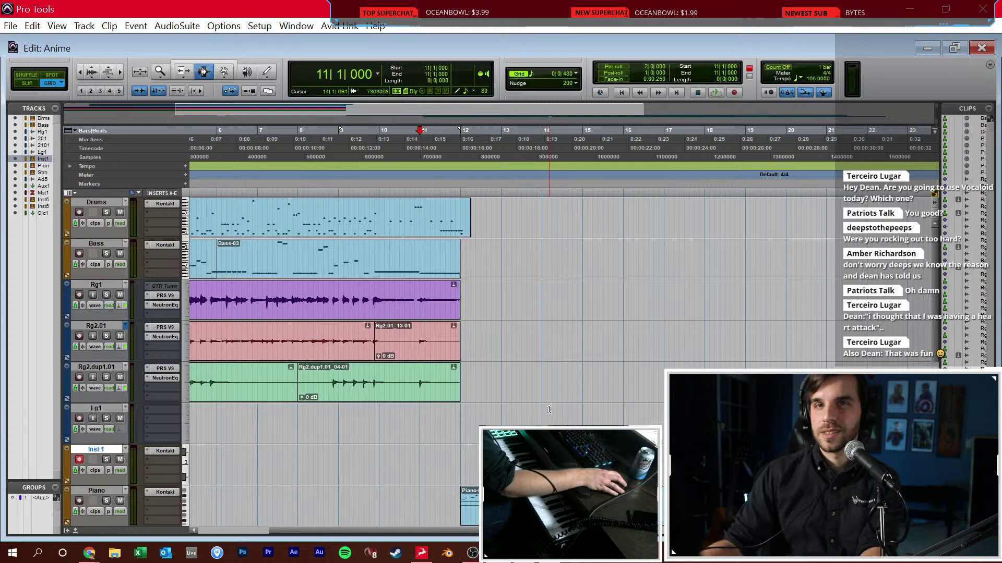
pyautogui.press('space')
pyautogui.press('space')
pyautogui.scroll(-1, 542, 408)
pyautogui.click(465, 415)
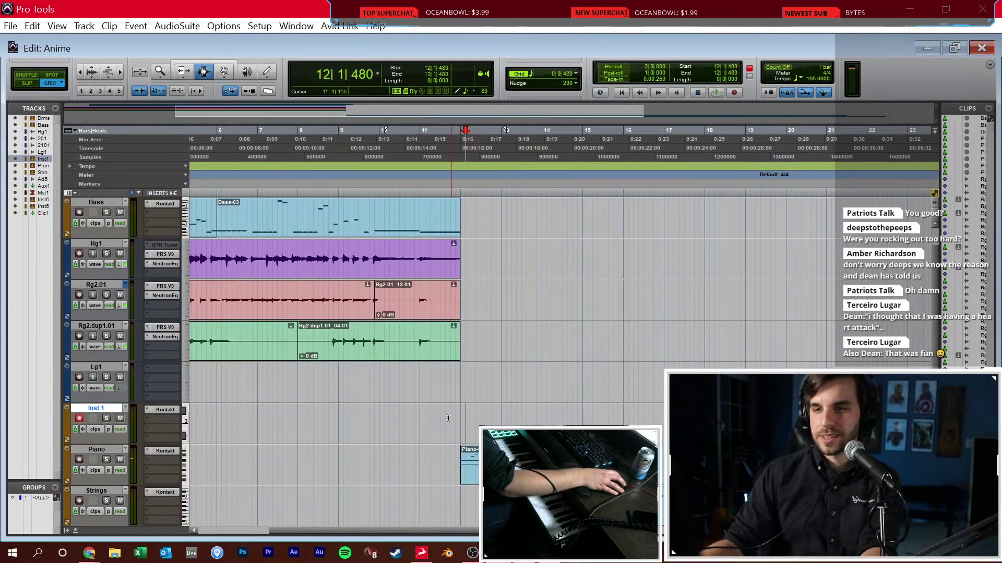
pyautogui.click(417, 420)
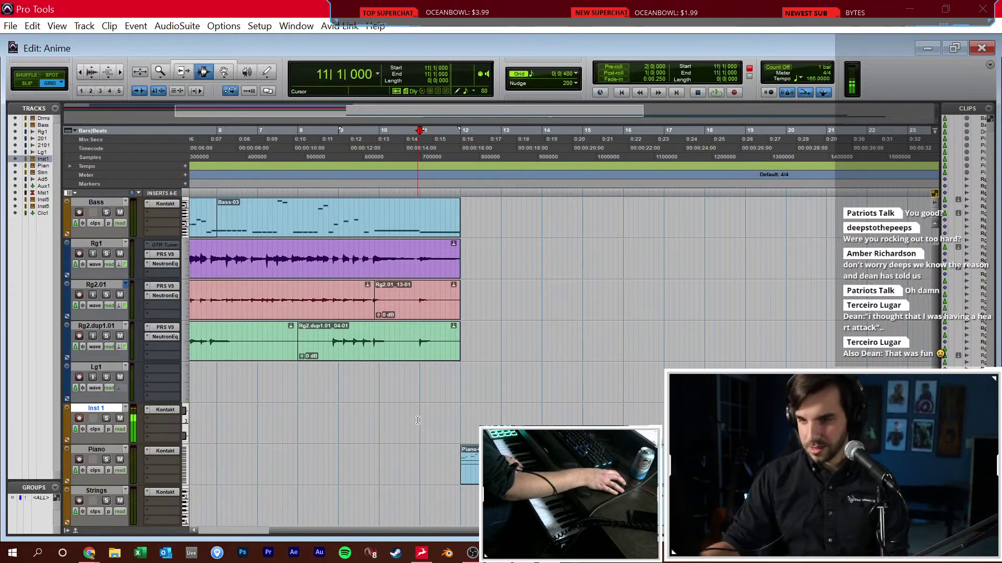
pyautogui.hotkey('ctrl', 'space')
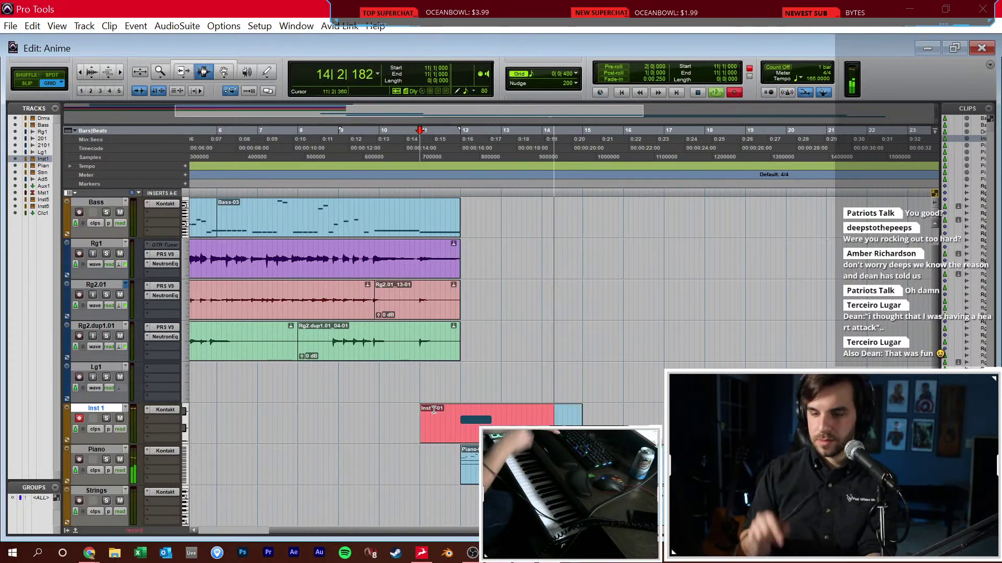
pyautogui.hotkey('ctrl', '.')
# Record a Damage loop part on the Inst 1 track from 13|1|000 to about bar 32
pyautogui.click(458, 421)
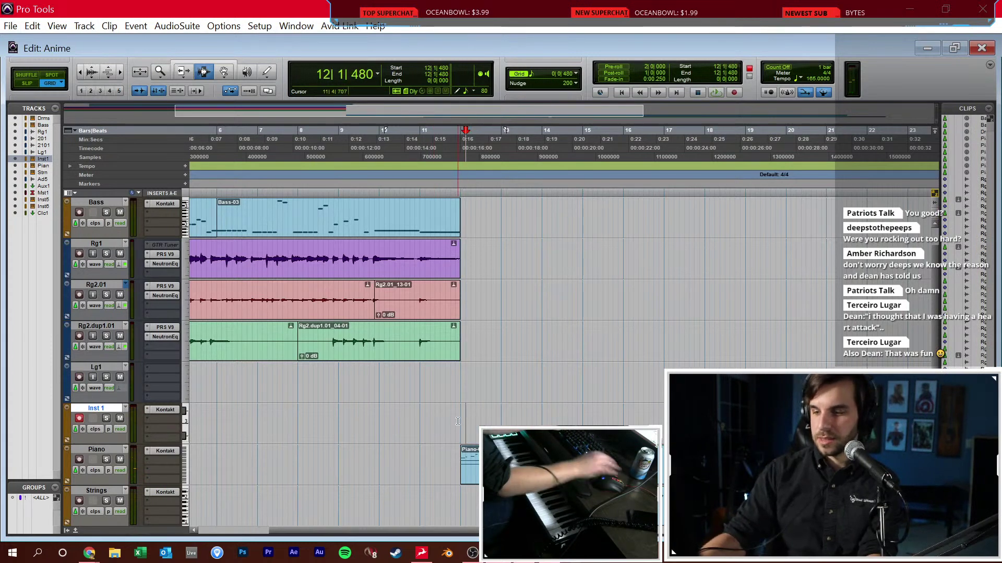
pyautogui.click(458, 421)
pyautogui.hotkey('ctrl', 'space')
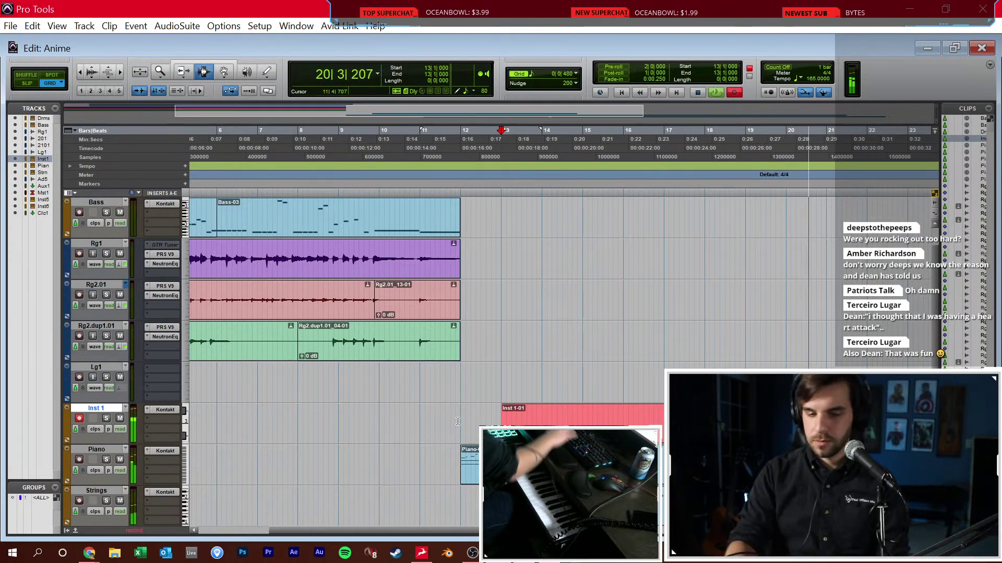
pyautogui.hotkey('ctrl', '[')
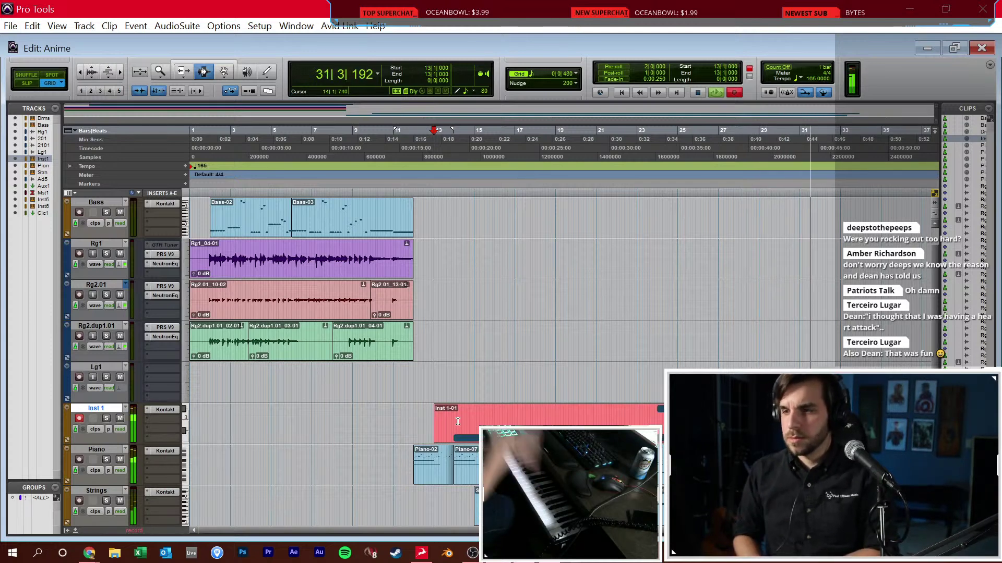
pyautogui.press('space')
# Quantize the recorded Inst 1 clip to a 1/4 note grid and close the Event Operations window
pyautogui.doubleClick(458, 420)
pyautogui.hotkey('alt', '0')
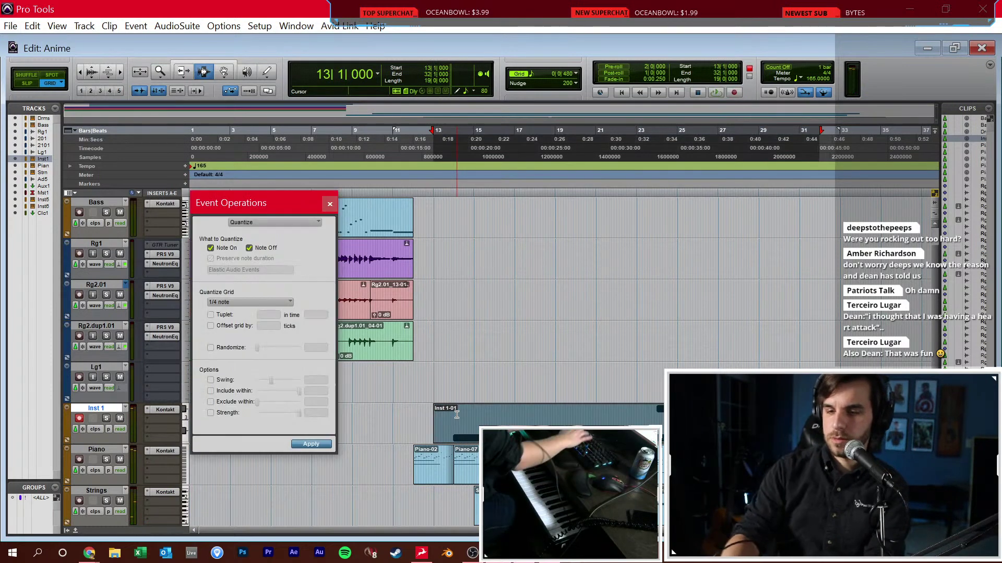
pyautogui.click(259, 305)
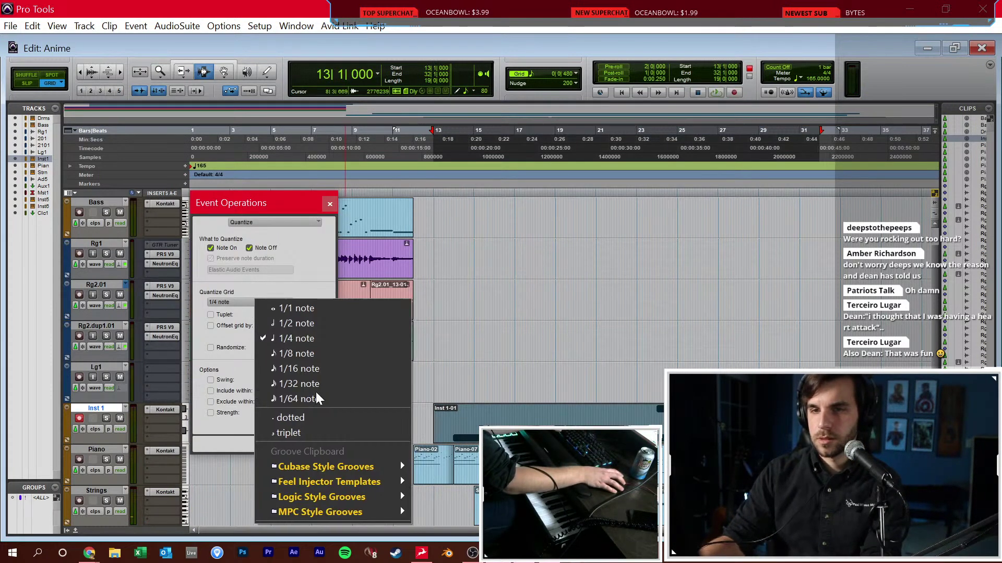
pyautogui.click(291, 339)
pyautogui.click(311, 444)
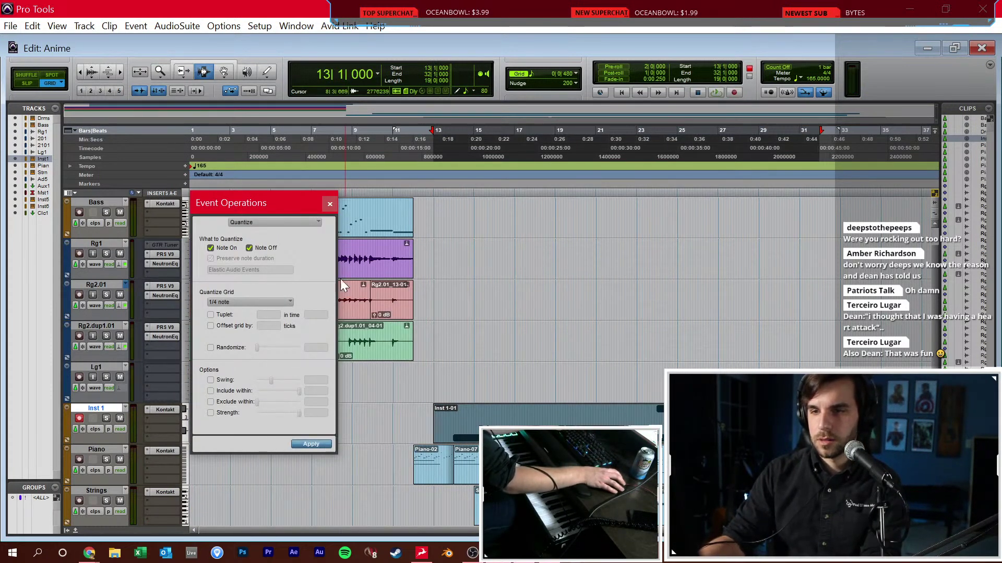
pyautogui.click(331, 205)
# Play back the start of the piano section around bar 12
pyautogui.click(475, 431)
pyautogui.click(447, 427)
pyautogui.hotkey('ctrl', ']')
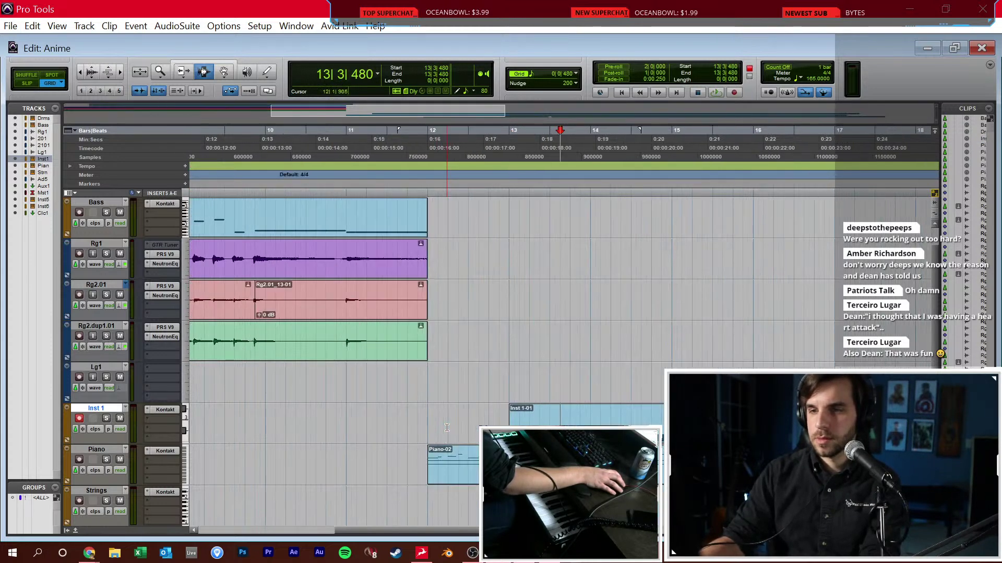
pyautogui.click(432, 434)
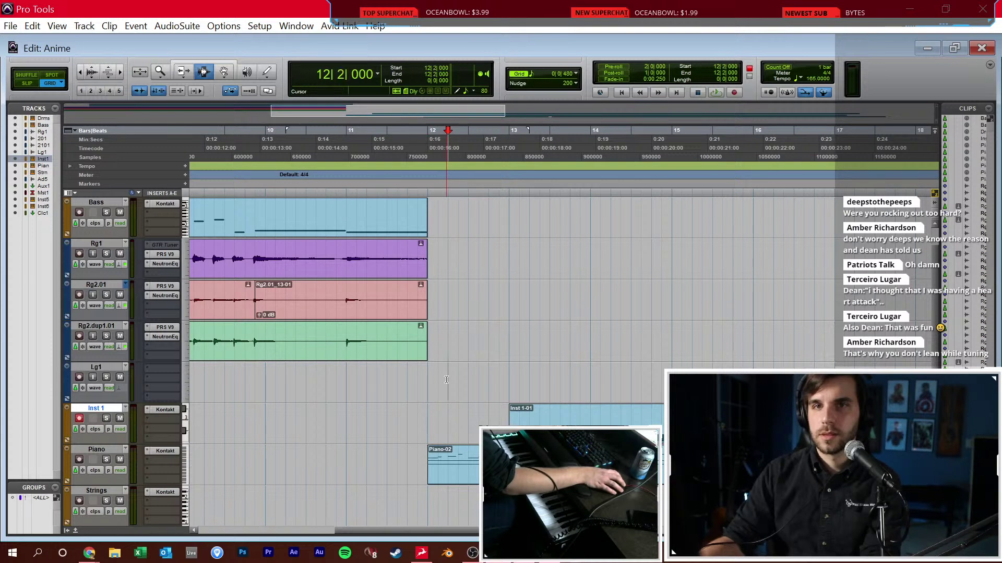
pyautogui.press('space')
pyautogui.press('space')
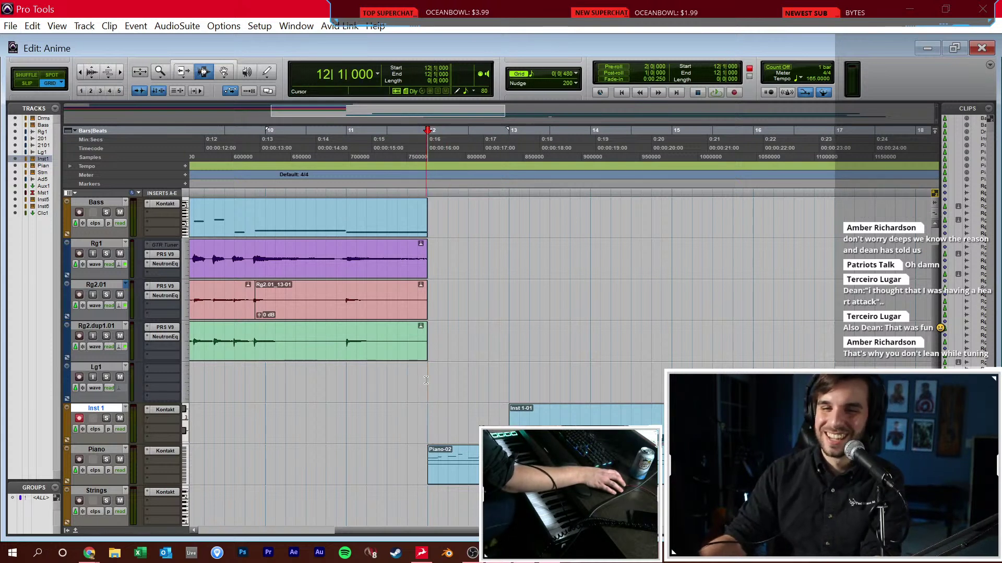
# Shorten the end of the Drums clip to 12|1|480
pyautogui.scroll(2, 444, 371)
pyautogui.press('Tab')
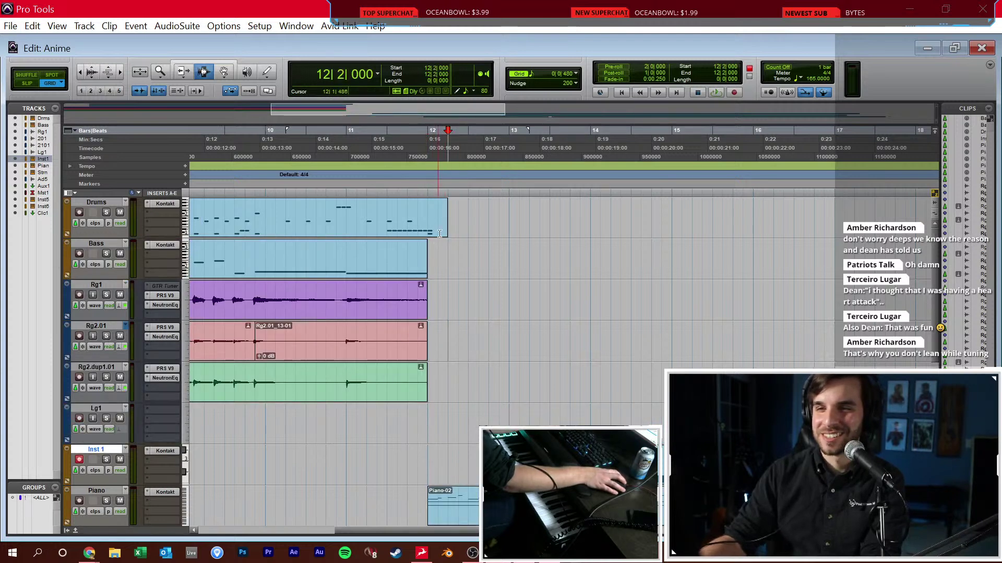
pyautogui.click(441, 231)
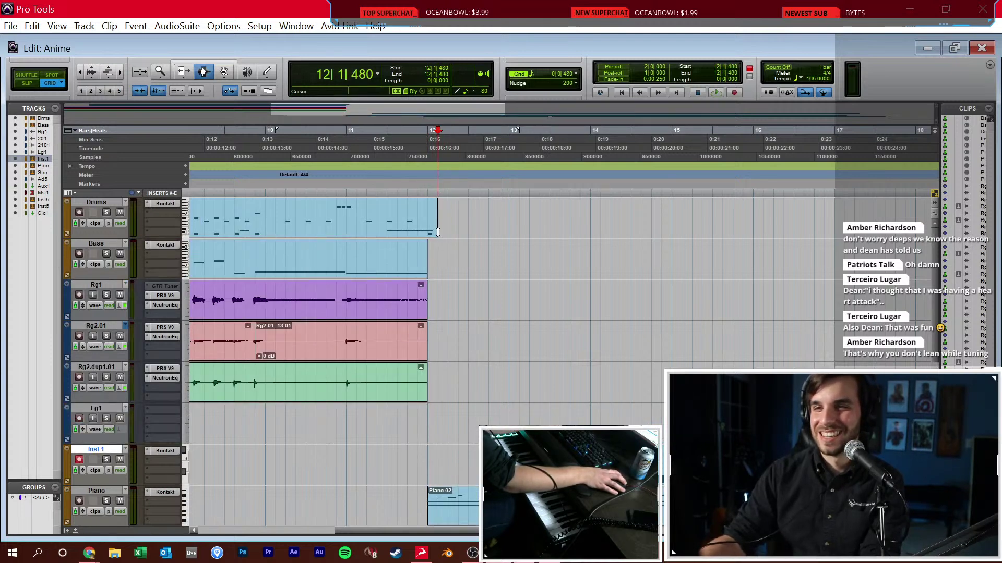
# Listen to the piano and percussion entry from 12|1|000 after the Drums trim
pyautogui.click(426, 233)
pyautogui.click(498, 295)
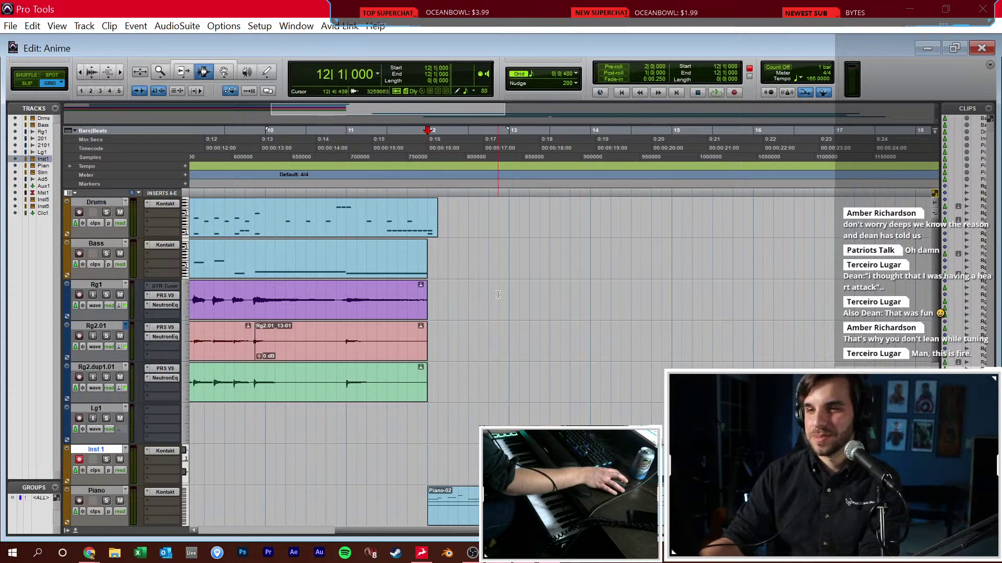
pyautogui.click(524, 218)
pyautogui.click(509, 218)
pyautogui.press('space')
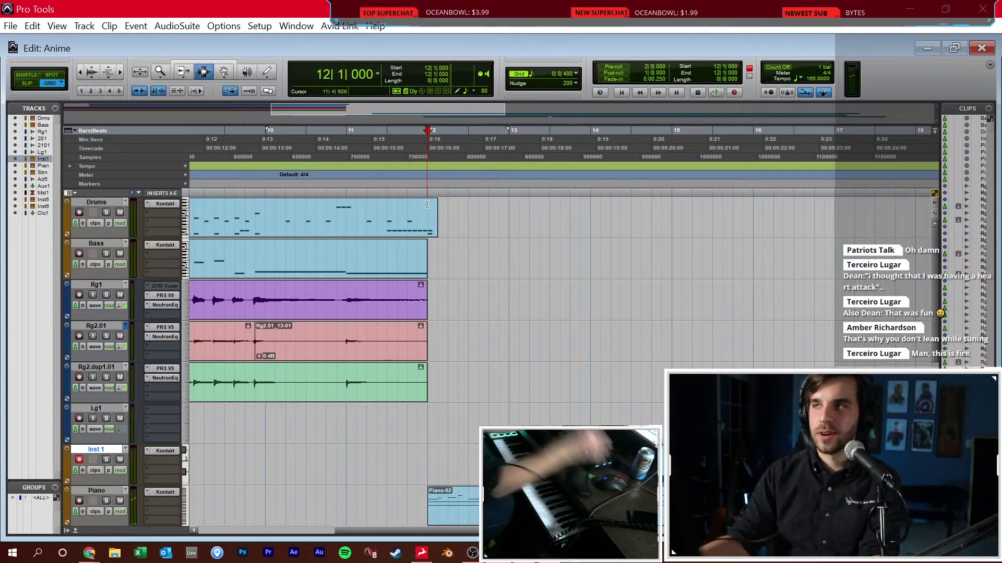
pyautogui.press('space')
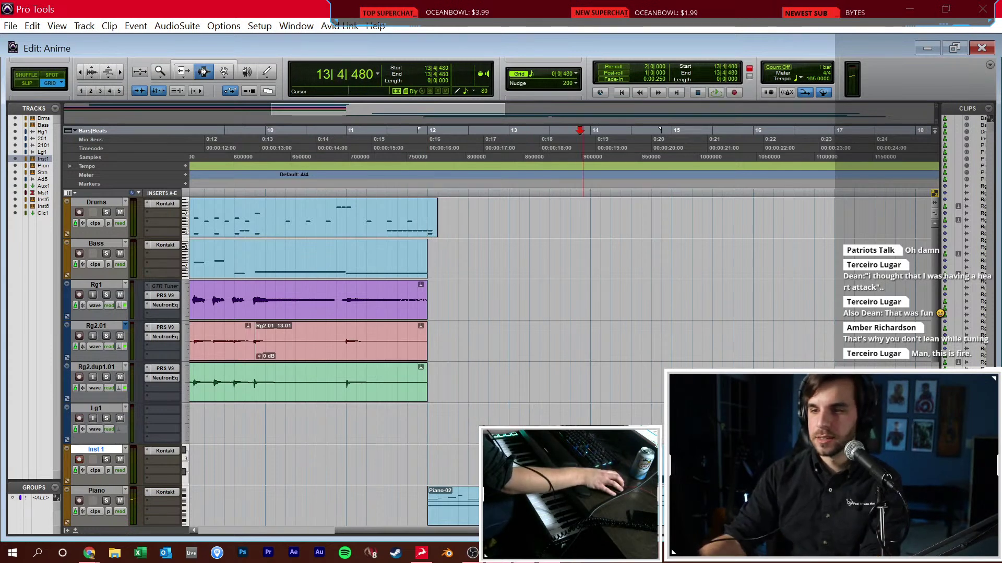
# Solo the Inst 1 track and open its Kontakt instrument from the mixer
pyautogui.click(106, 459)
pyautogui.hotkey('ctrl', '=')
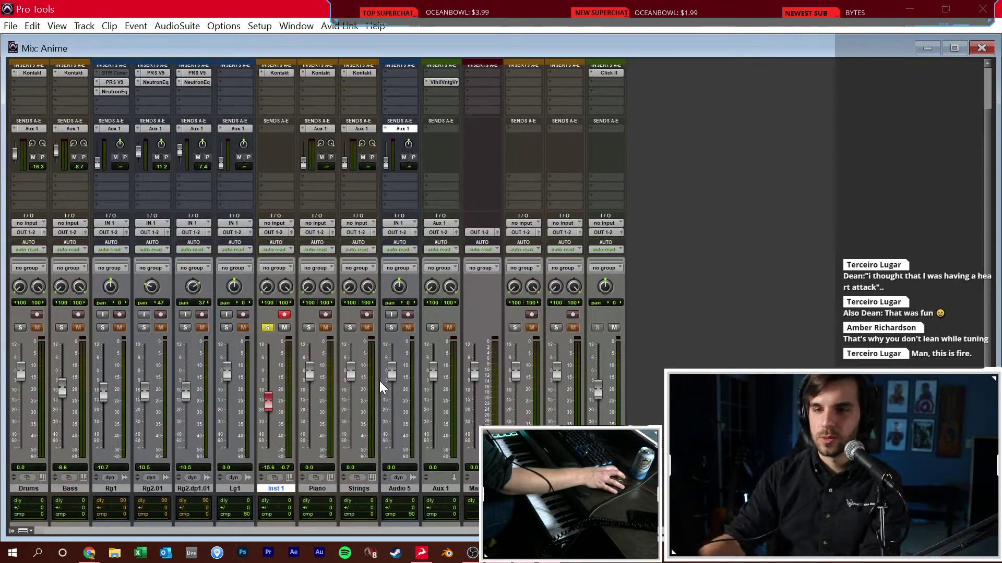
pyautogui.click(277, 73)
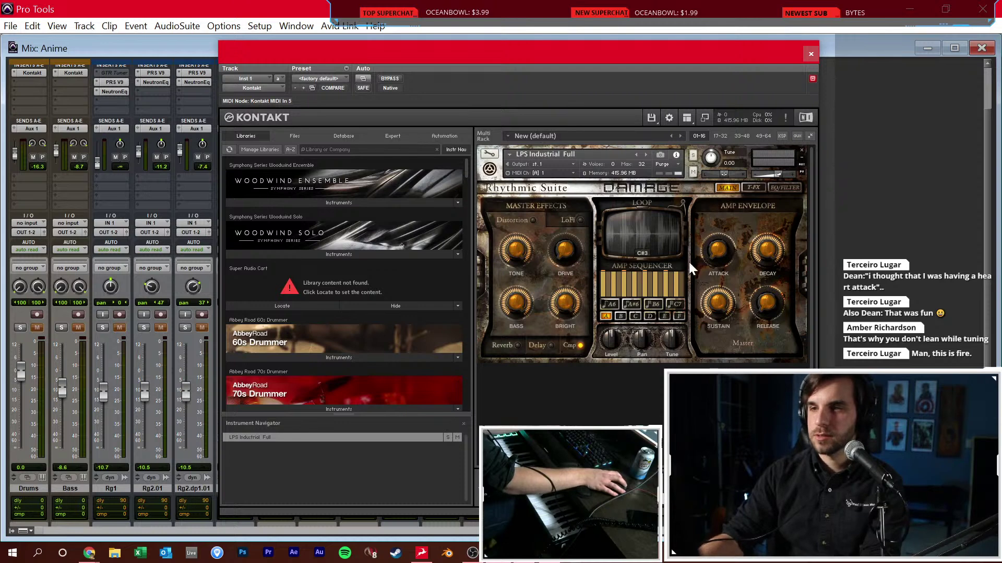
# Turn on the filters on Damage's EQ/Filter page, set the high-pass frequency to about 168 Hz, and close the plug-in window
pyautogui.click(752, 189)
pyautogui.click(782, 187)
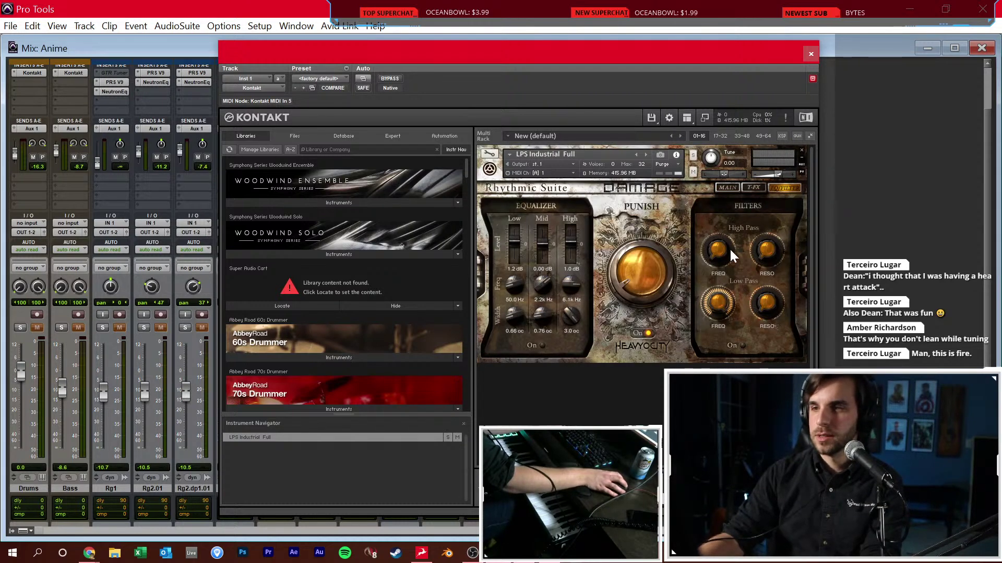
pyautogui.click(743, 346)
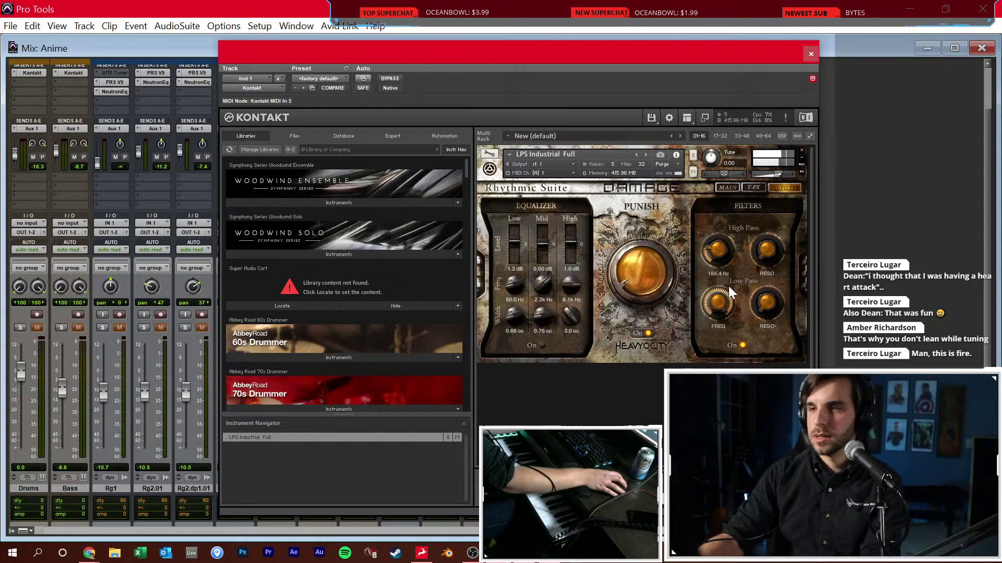
pyautogui.moveTo(714, 323)
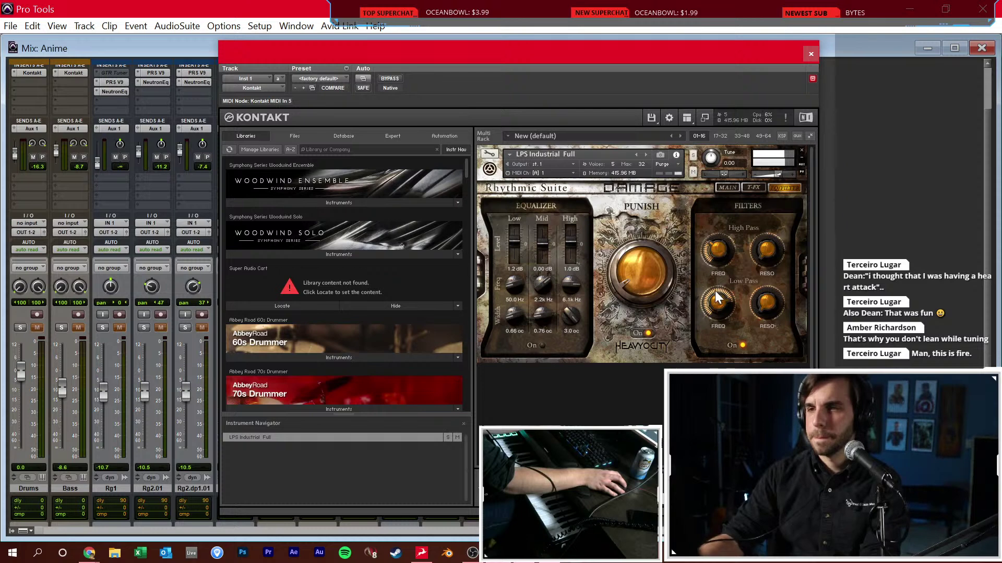
pyautogui.moveTo(717, 264)
pyautogui.click(810, 54)
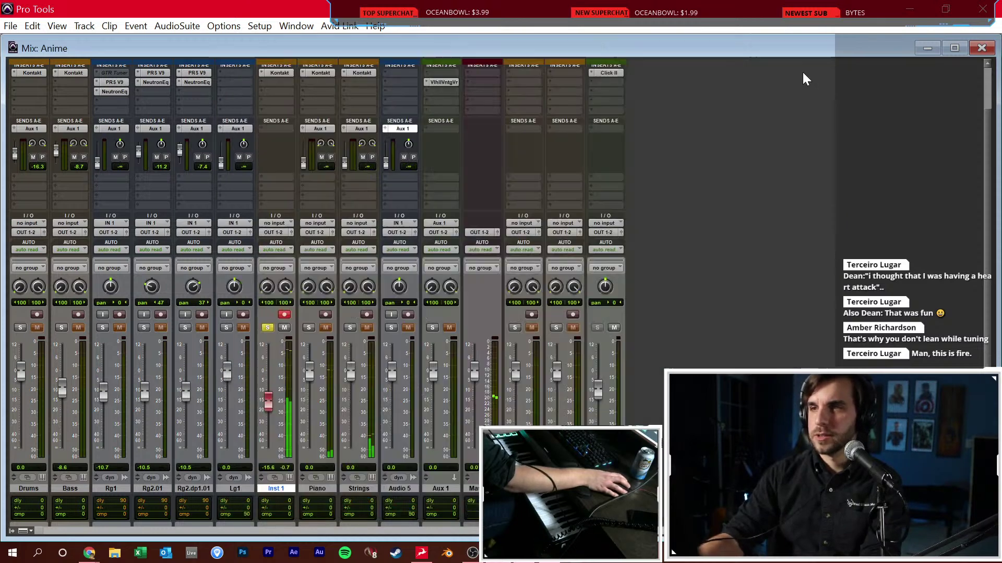
# Return to the Edit window and unsolo the Inst 1 track
pyautogui.hotkey('ctrl', '=')
pyautogui.press('space')
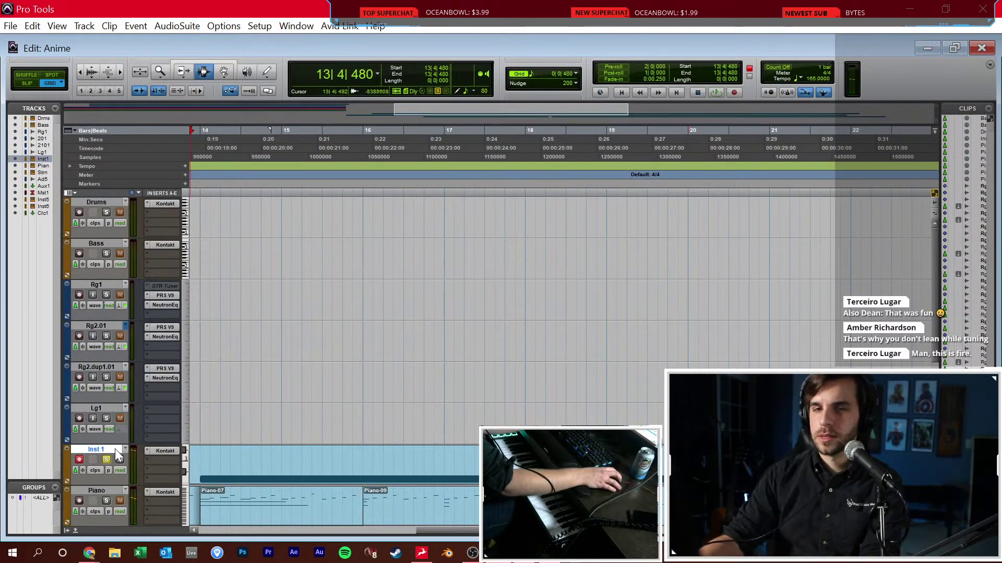
pyautogui.press('space')
pyautogui.press('r')
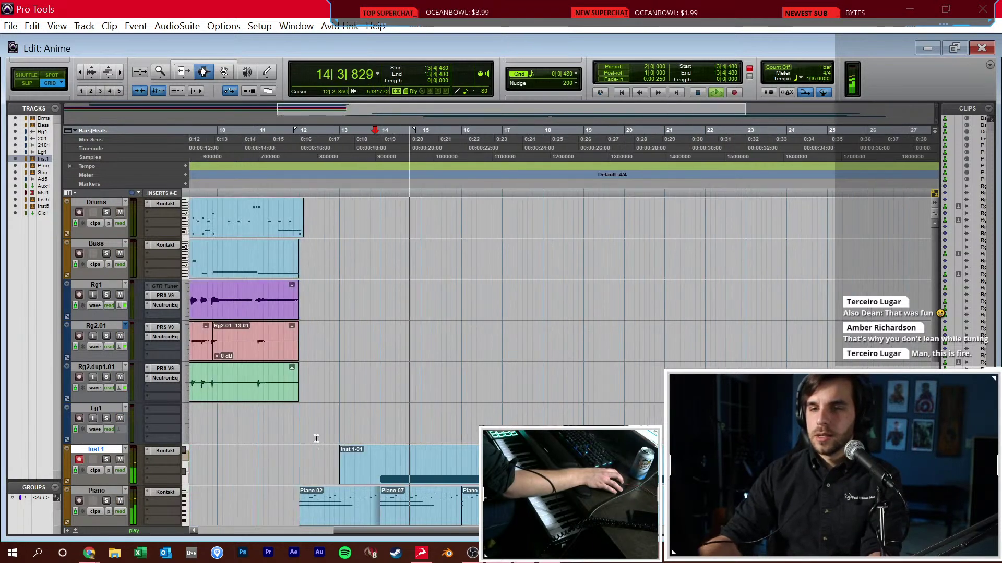
# Listen to the piano and filtered percussion section from 12|1|000
pyautogui.click(320, 355)
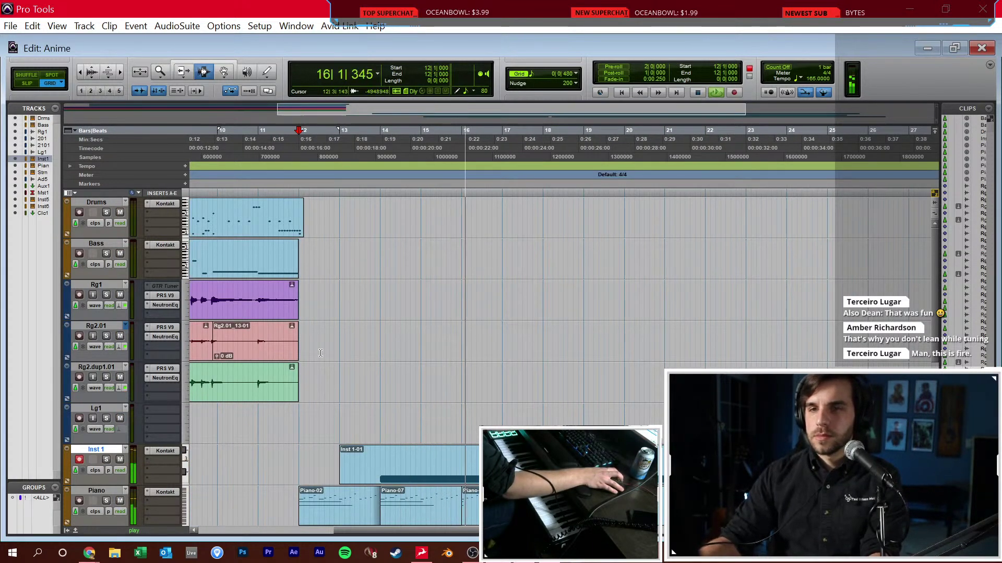
pyautogui.click(446, 220)
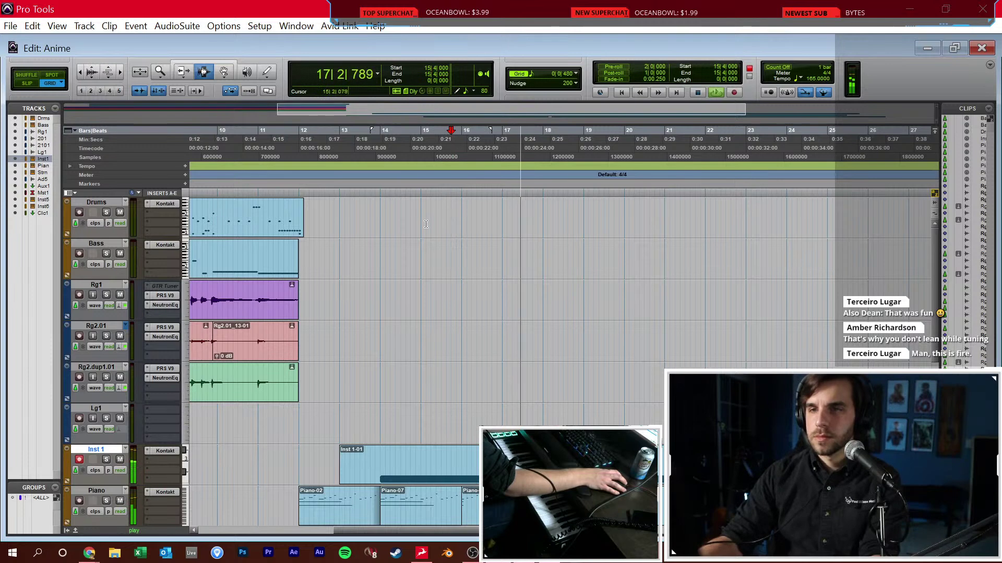
pyautogui.click(299, 237)
pyautogui.press('space')
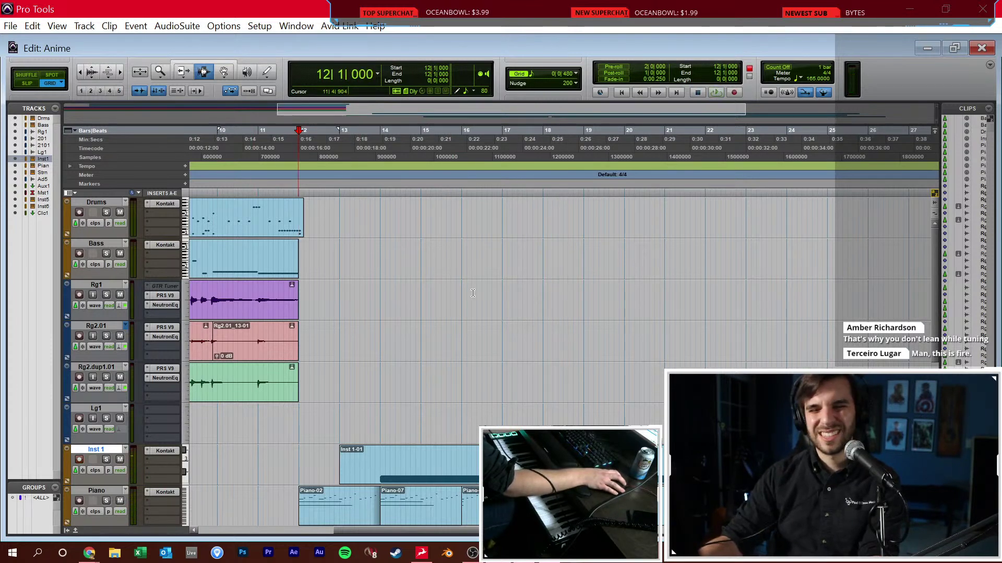
pyautogui.press('space')
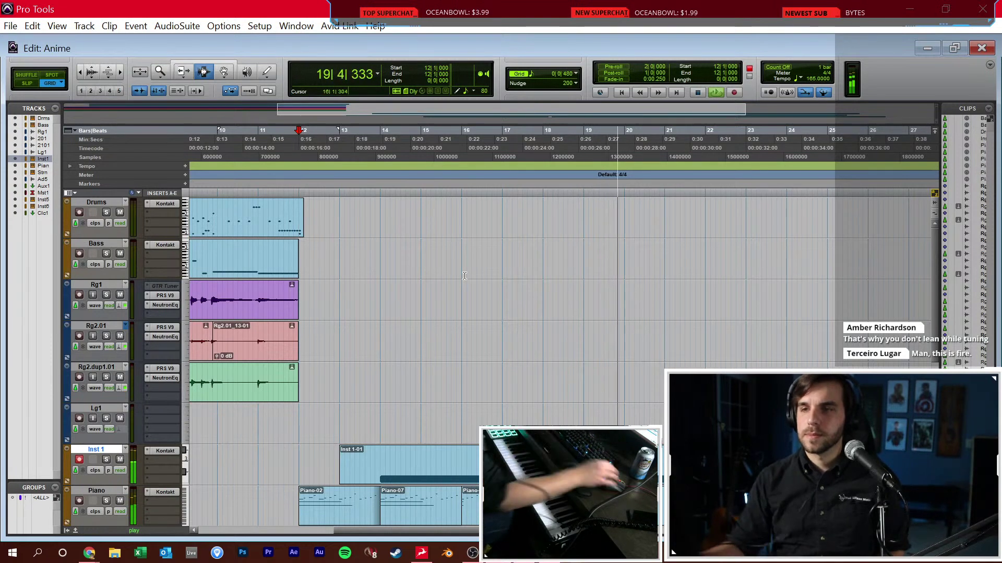
# Listen up to bar 23, place the edit cursor at 23|1|000 and check the Drums track in the MIDI Editor
pyautogui.click(714, 223)
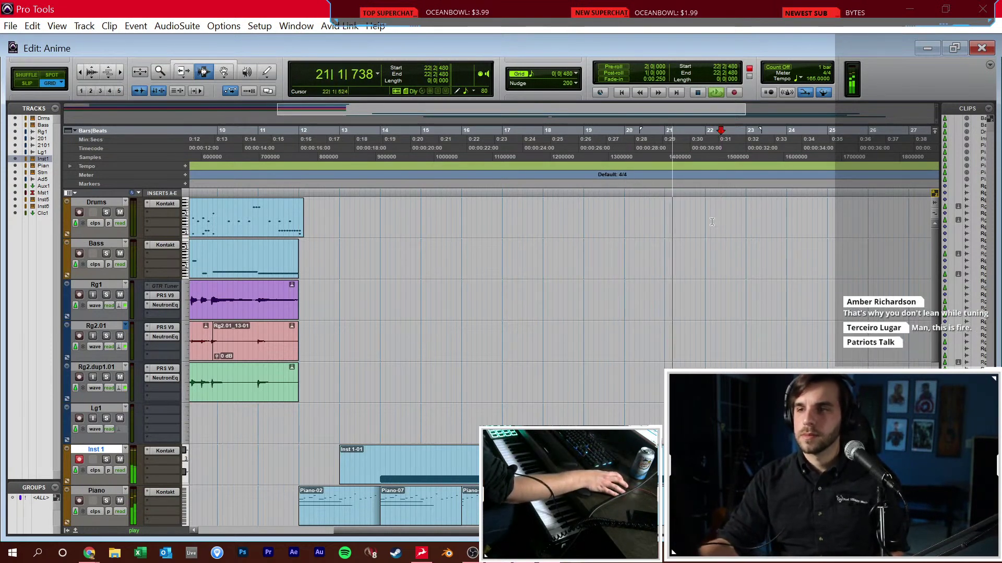
pyautogui.hotkey('ctrl', ']')
pyautogui.click(568, 220)
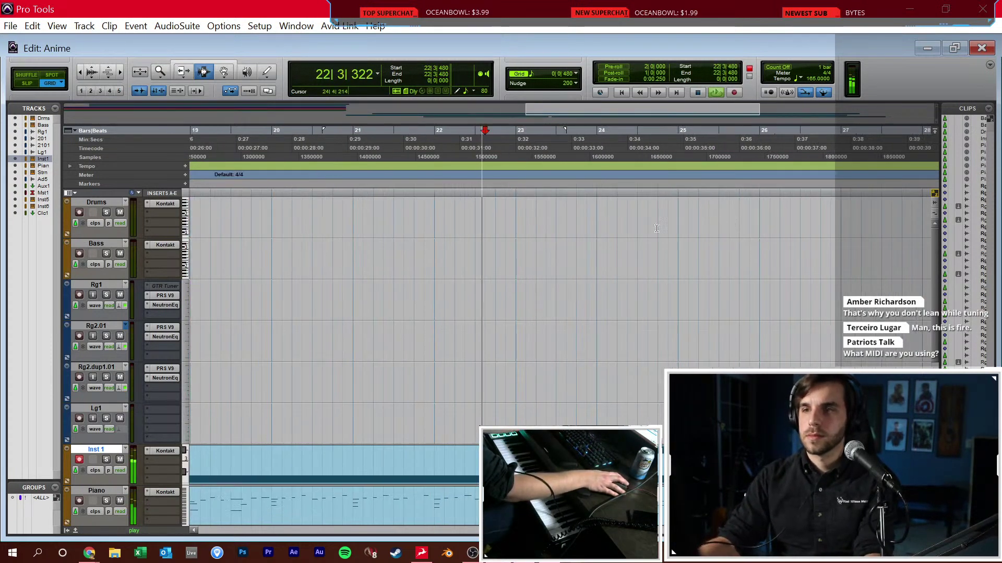
pyautogui.press('space')
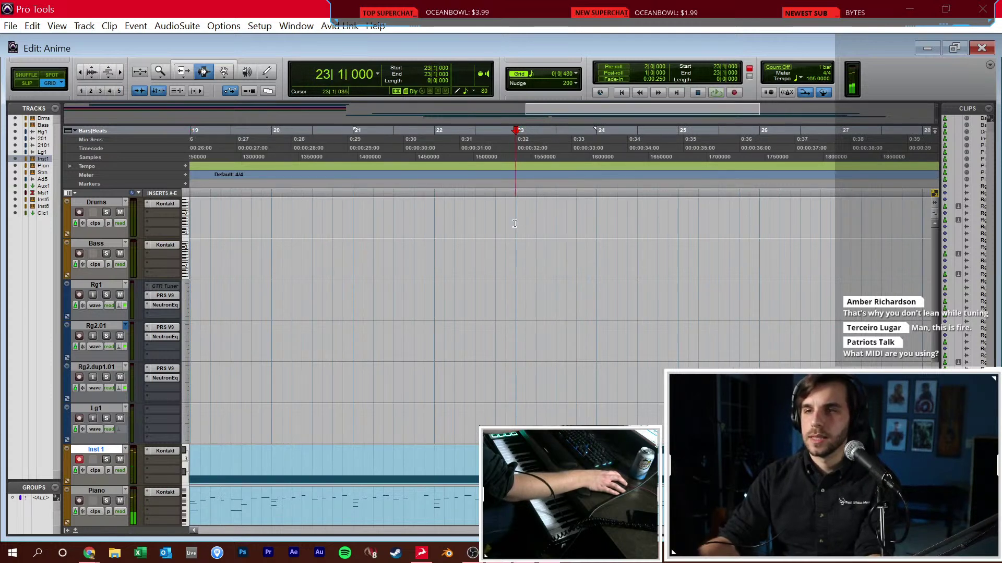
pyautogui.press('super+equal')
pyautogui.press('F10')
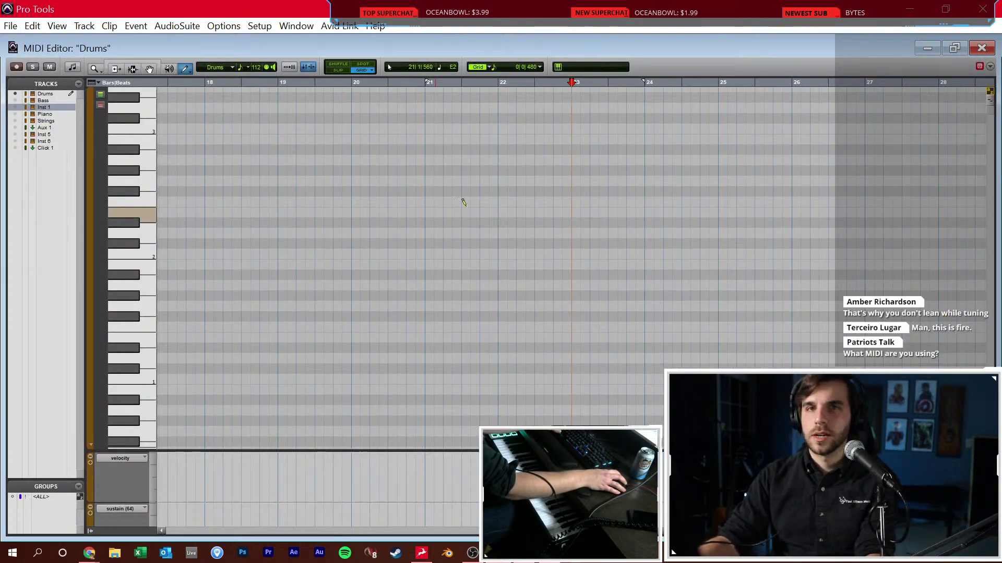
pyautogui.press('super+equal')
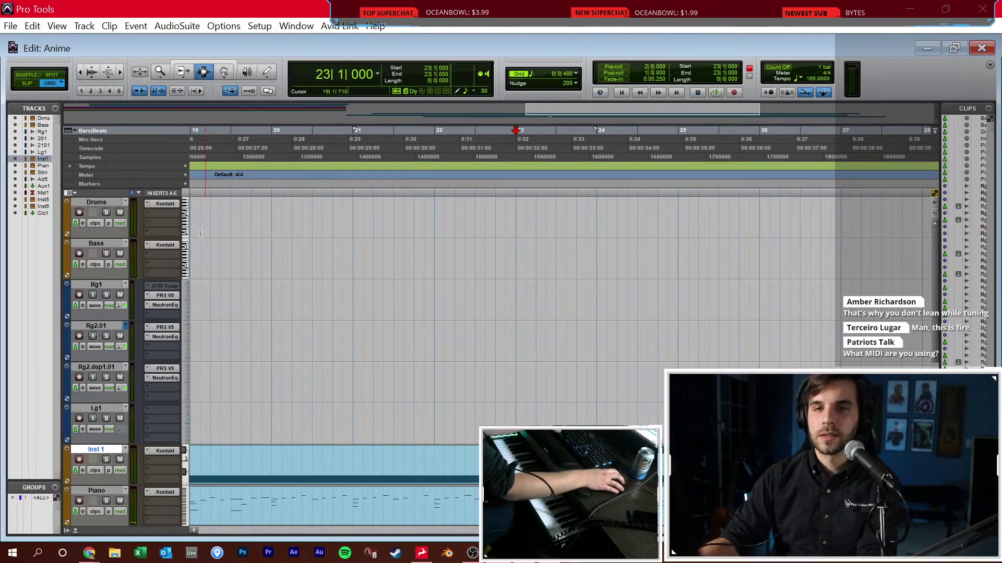
# Look through the Kontakt instruments loaded on the Strings, Piano and Inst 1 tracks
pyautogui.scroll(-3, 262, 420)
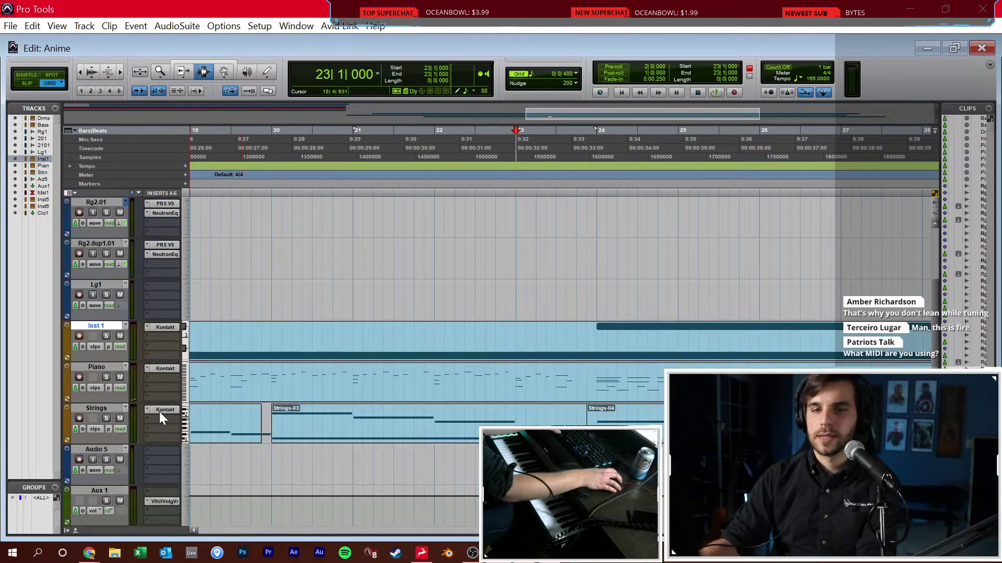
pyautogui.click(160, 412)
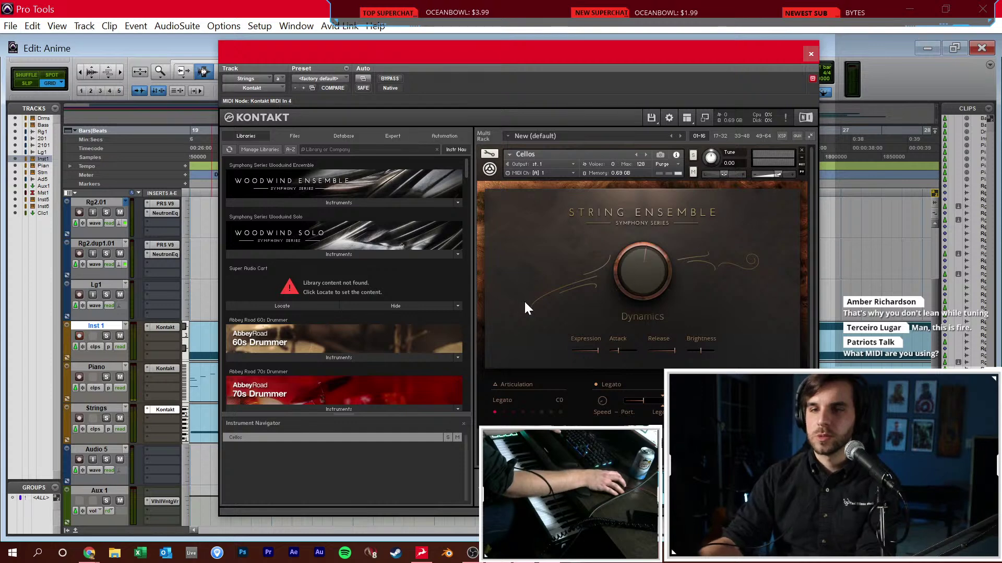
pyautogui.click(176, 371)
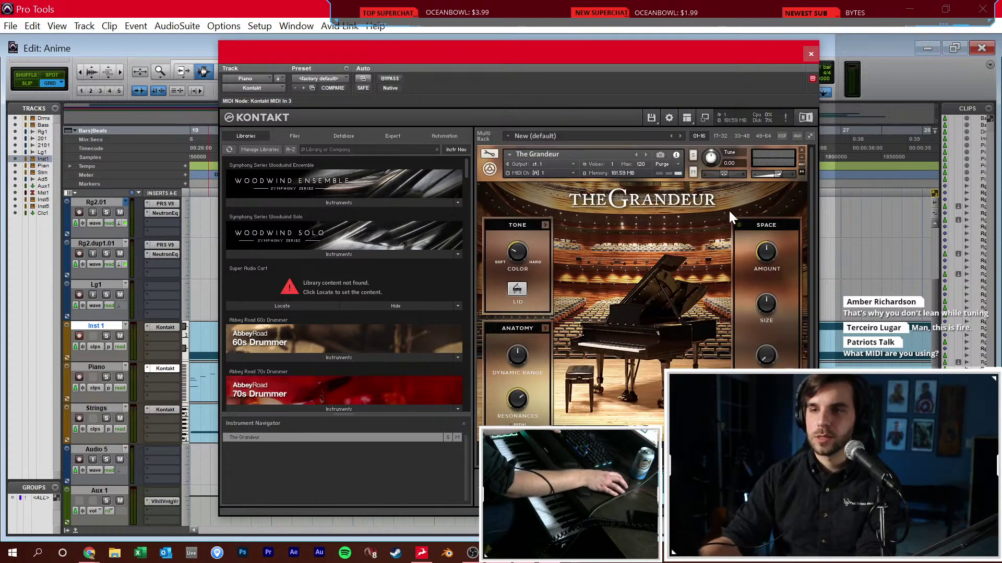
pyautogui.click(165, 329)
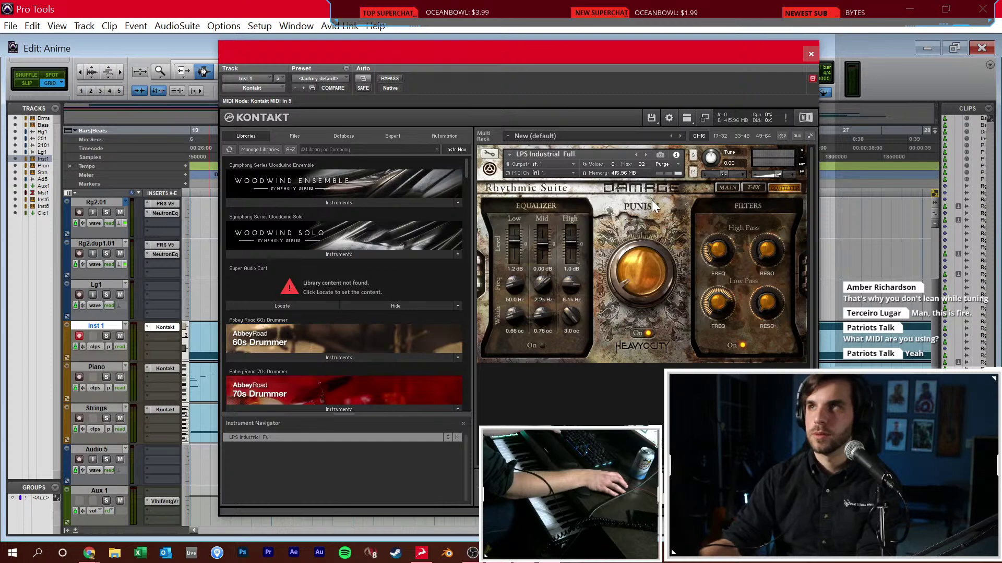
pyautogui.click(810, 54)
pyautogui.scroll(3, 672, 323)
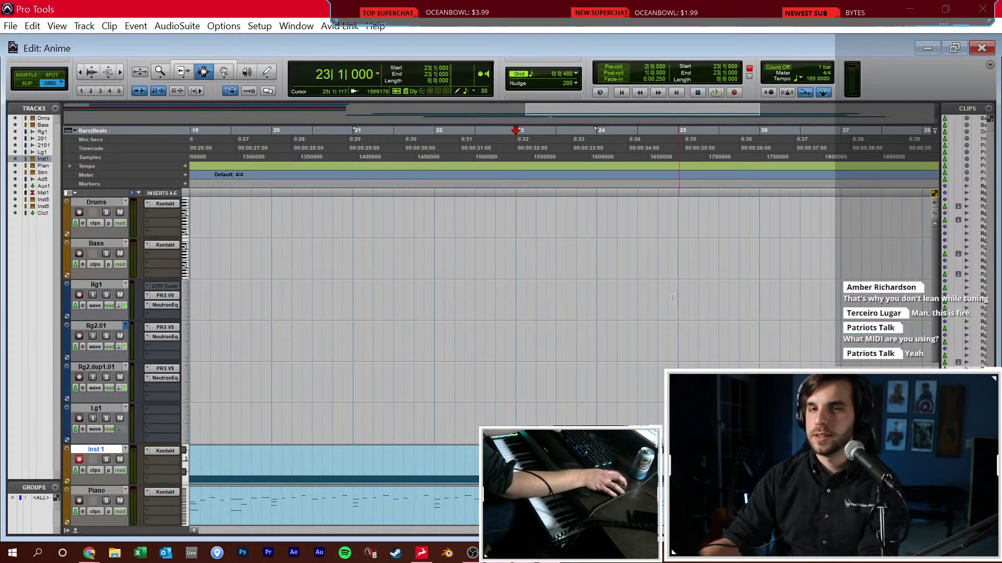
# Look at the Kontakt instruments on the Bass and Drums tracks and audition a drum from the kit
pyautogui.click(166, 245)
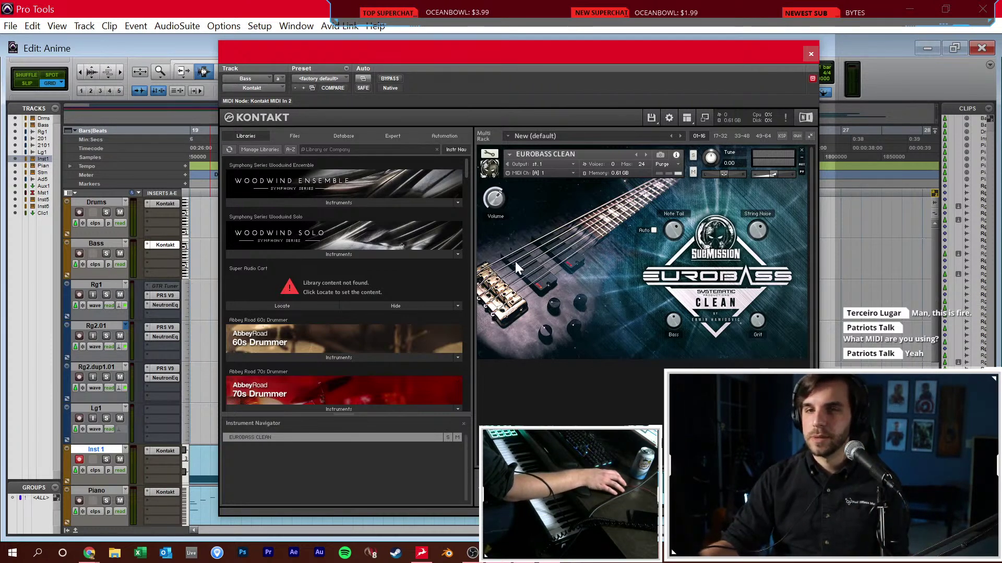
pyautogui.click(165, 204)
pyautogui.click(164, 243)
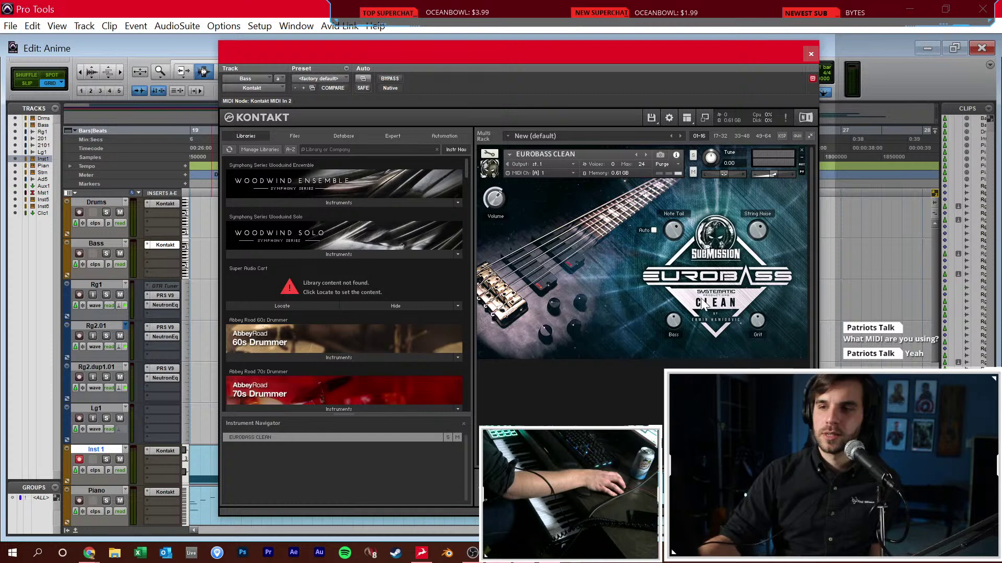
pyautogui.click(175, 203)
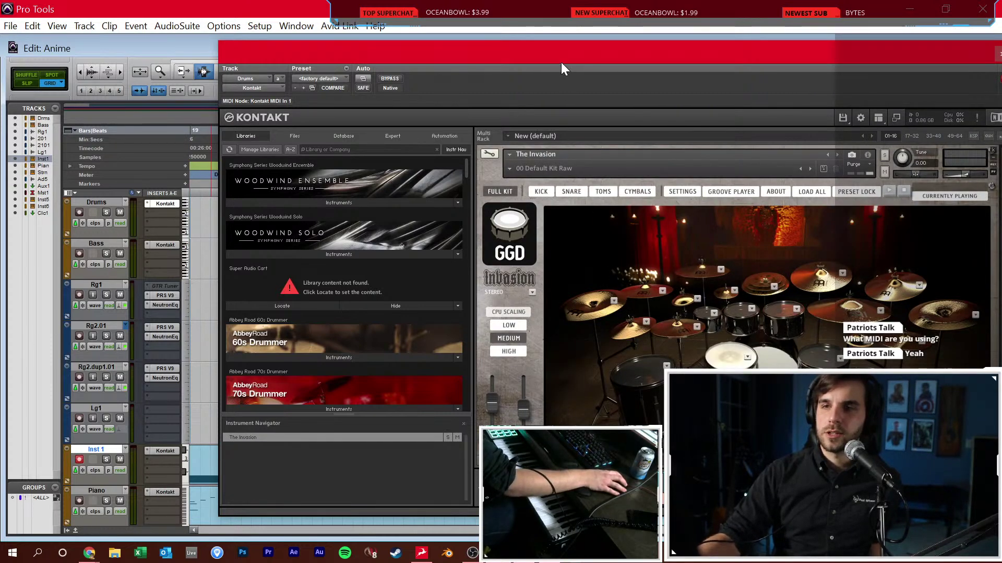
pyautogui.moveTo(561, 61); pyautogui.dragTo(467, 49)
pyautogui.click(641, 349)
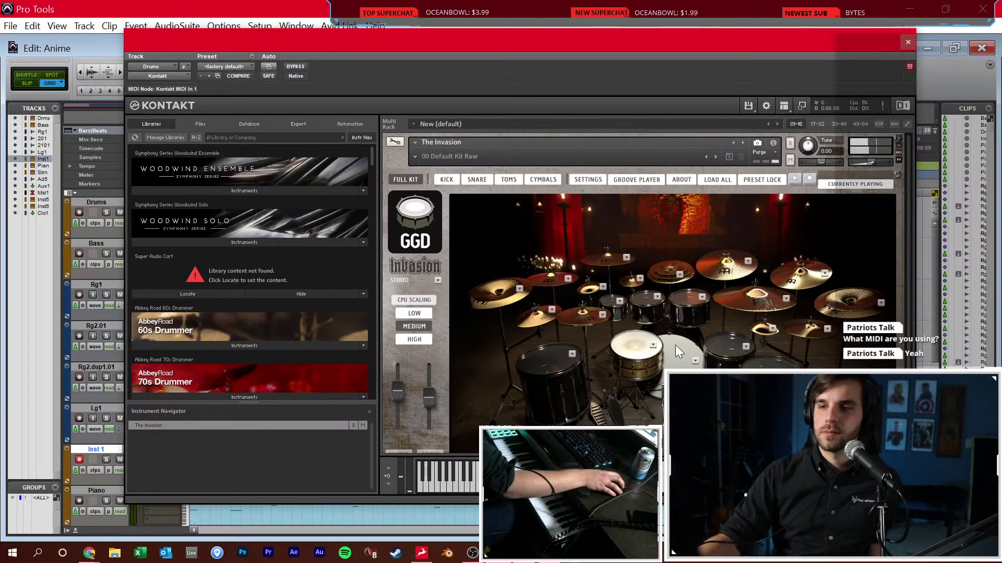
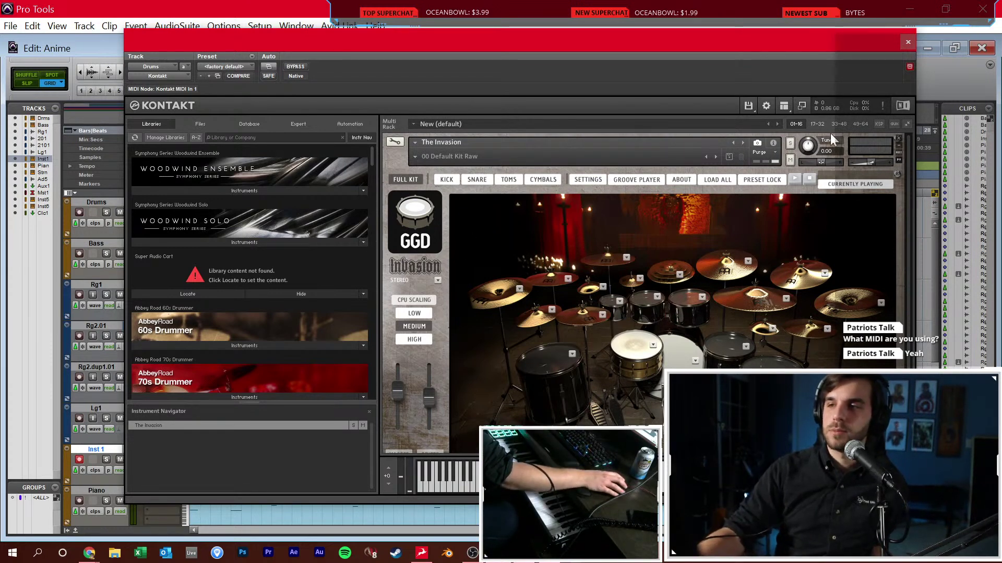
pyautogui.click(907, 42)
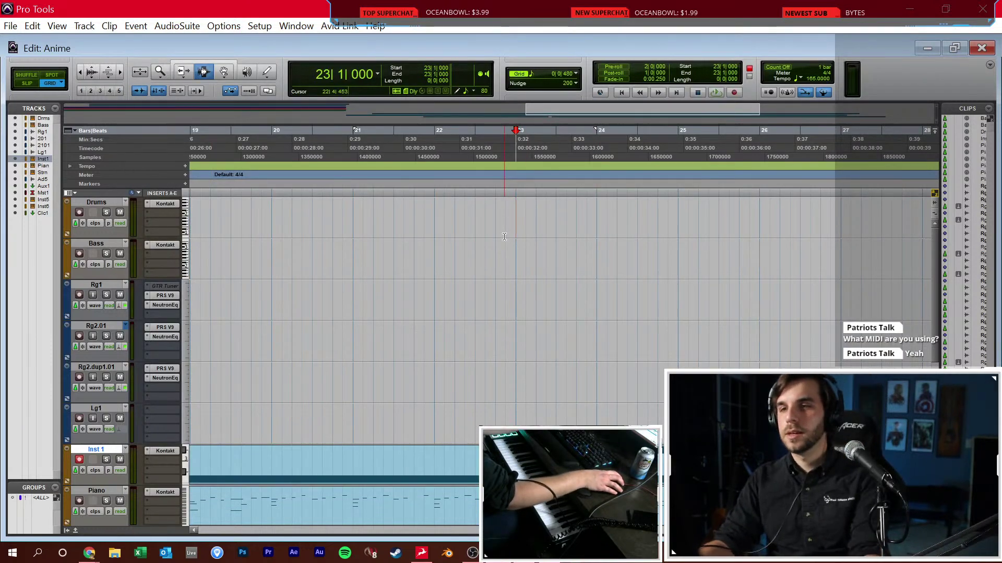
# Play the section leading into bar 23, place the edit cursor at 23|1|000 and open the Drums MIDI Editor
pyautogui.scroll(-2, 496, 240)
pyautogui.hscroll(-5, 459, 239)
pyautogui.click(420, 237)
pyautogui.click(671, 238)
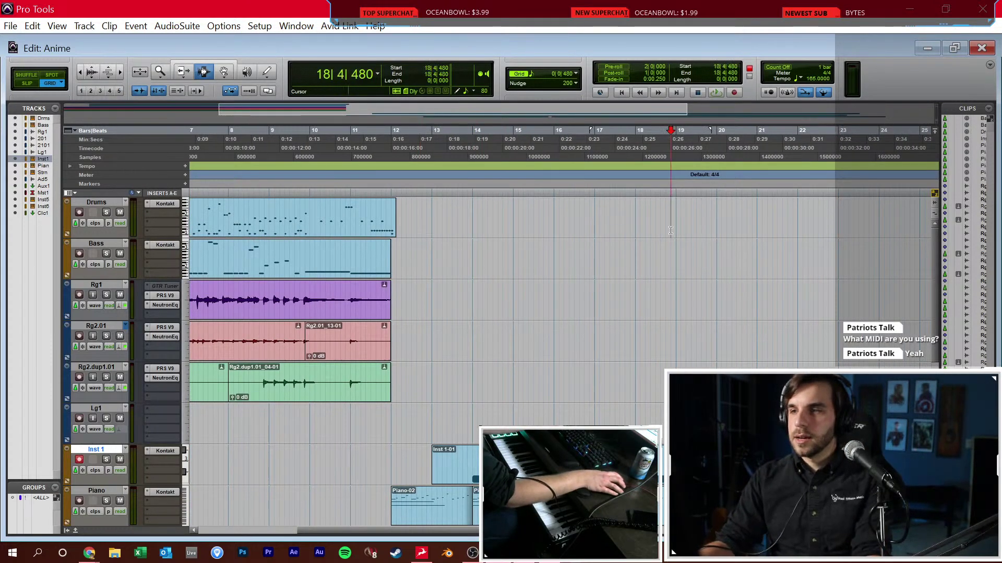
pyautogui.hscroll(3, 654, 239)
pyautogui.press('space')
pyautogui.scroll(1, 601, 217)
pyautogui.click(594, 218)
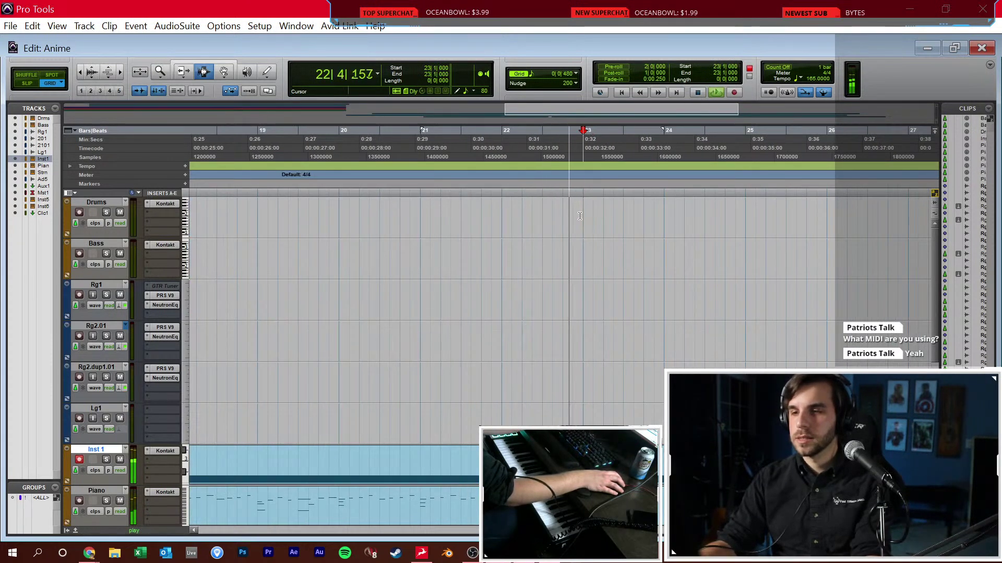
pyautogui.press('space')
pyautogui.click(582, 221)
pyautogui.hotkey('alt', '=')
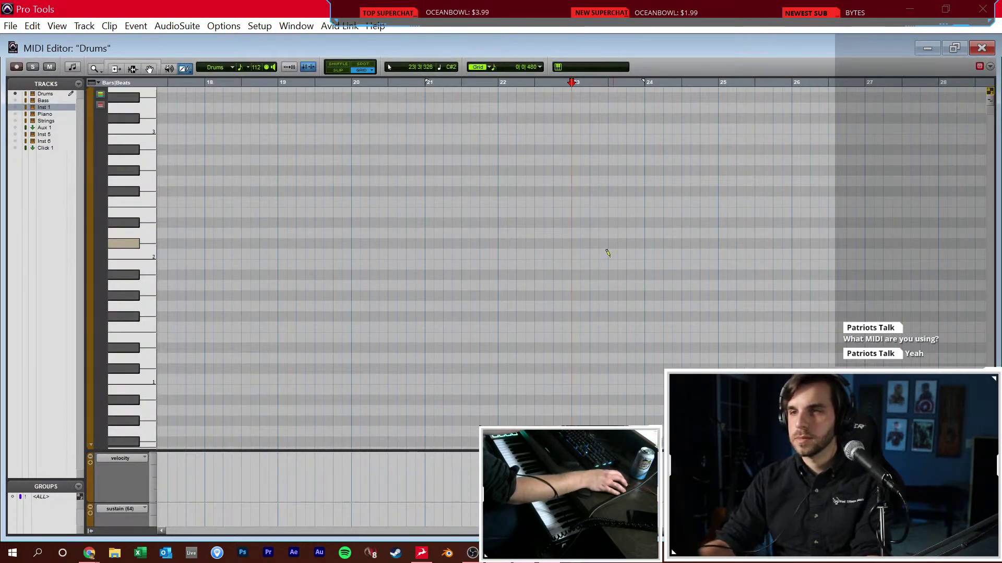
# Draw six consecutive eighth notes on C1 and six on F1 from 23|1|000, plus a single D1 note at 23|4
pyautogui.scroll(-2, 584, 350)
pyautogui.moveTo(574, 320); pyautogui.dragTo(627, 319)
pyautogui.hotkey('ctrl', ']')
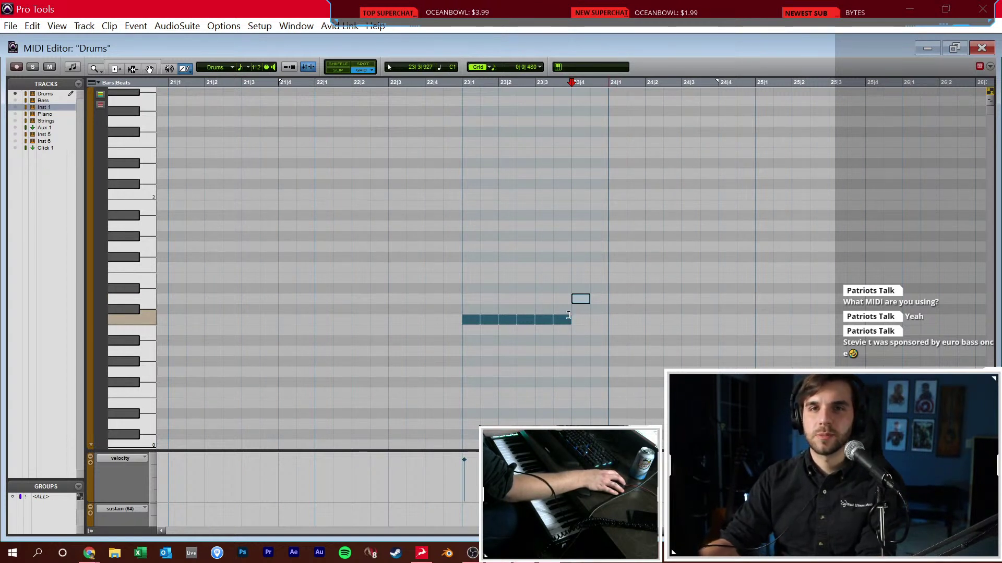
pyautogui.moveTo(467, 267); pyautogui.dragTo(568, 264)
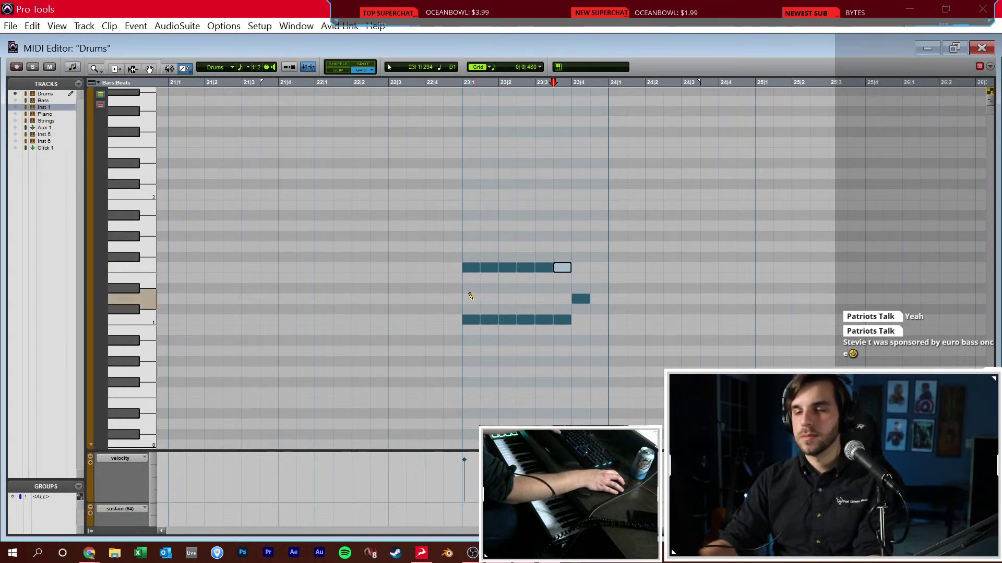
# Delete the last F1 note of the run in bar 23
pyautogui.press('F6')
pyautogui.moveTo(467, 297); pyautogui.dragTo(566, 275)
pyautogui.click(564, 275)
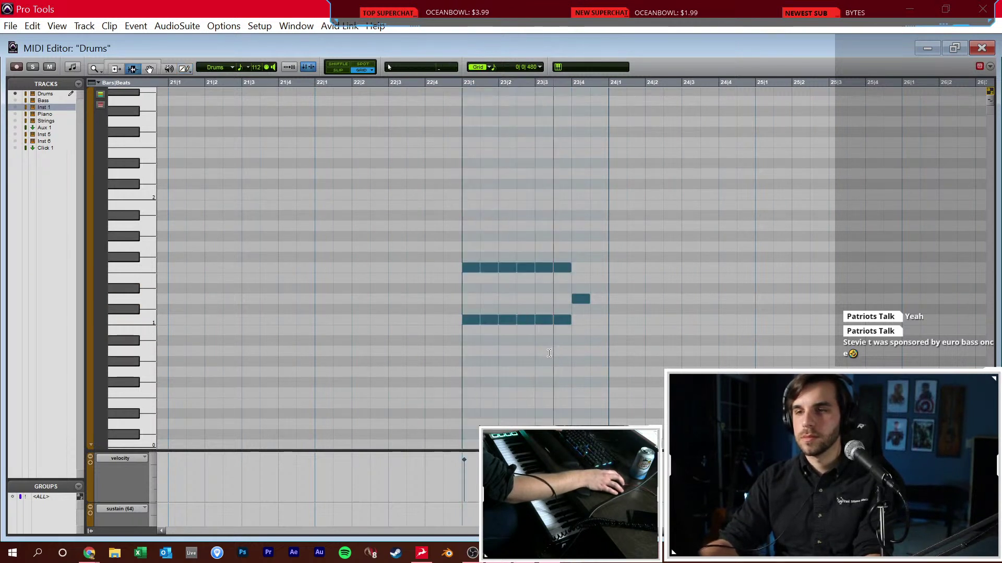
pyautogui.rightClick(506, 435)
pyautogui.press('Escape')
pyautogui.press('F10')
pyautogui.keyDown('alt'); pyautogui.click(562, 268); pyautogui.keyUp('alt')
# Change the velocity of the first five C1 and F1 notes in bar 23 smoothly from 1 to 80
pyautogui.press('F8')
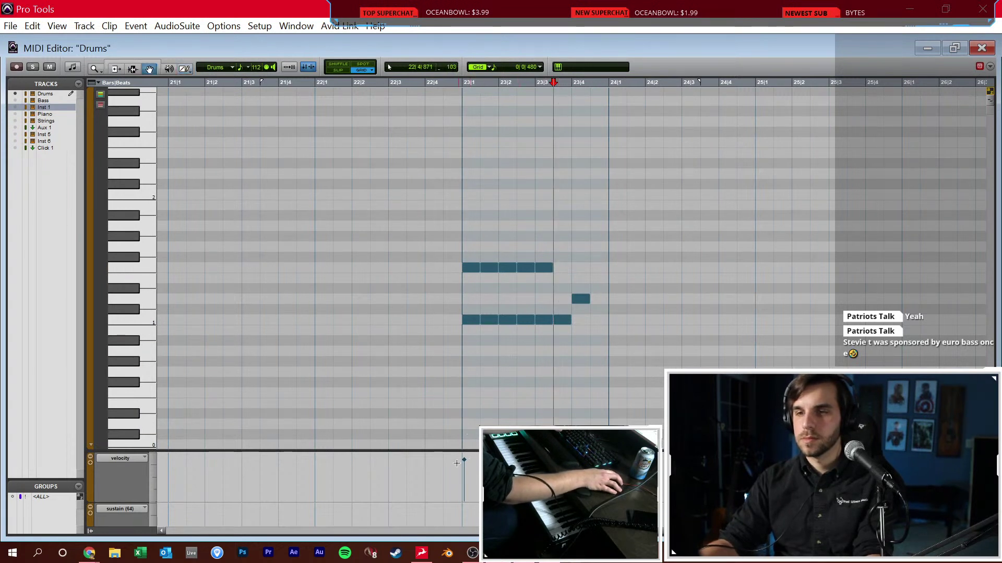
pyautogui.moveTo(454, 351); pyautogui.dragTo(482, 294)
pyautogui.moveTo(458, 244); pyautogui.dragTo(552, 326)
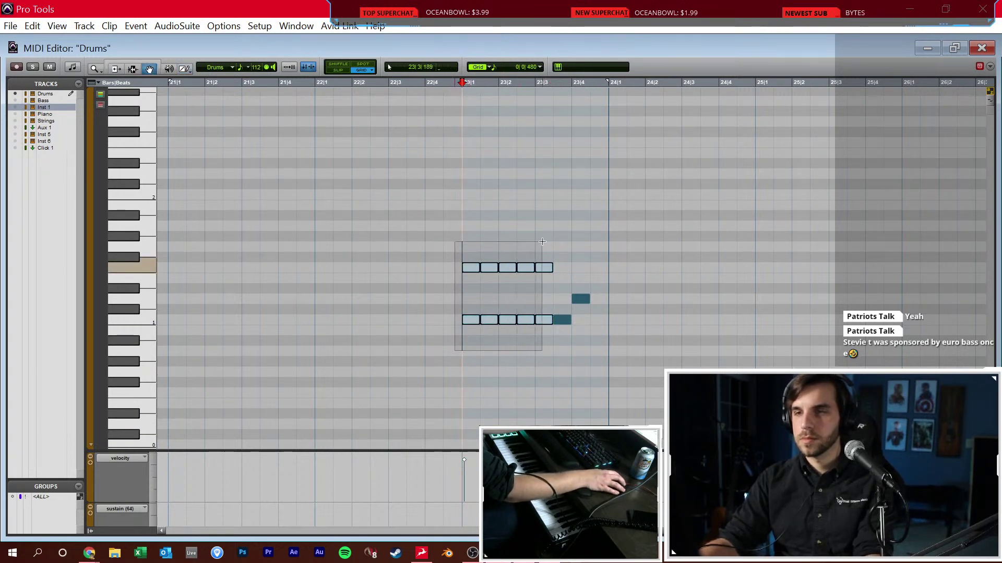
pyautogui.hotkey('alt', 't')
pyautogui.click(311, 219)
pyautogui.click(344, 244)
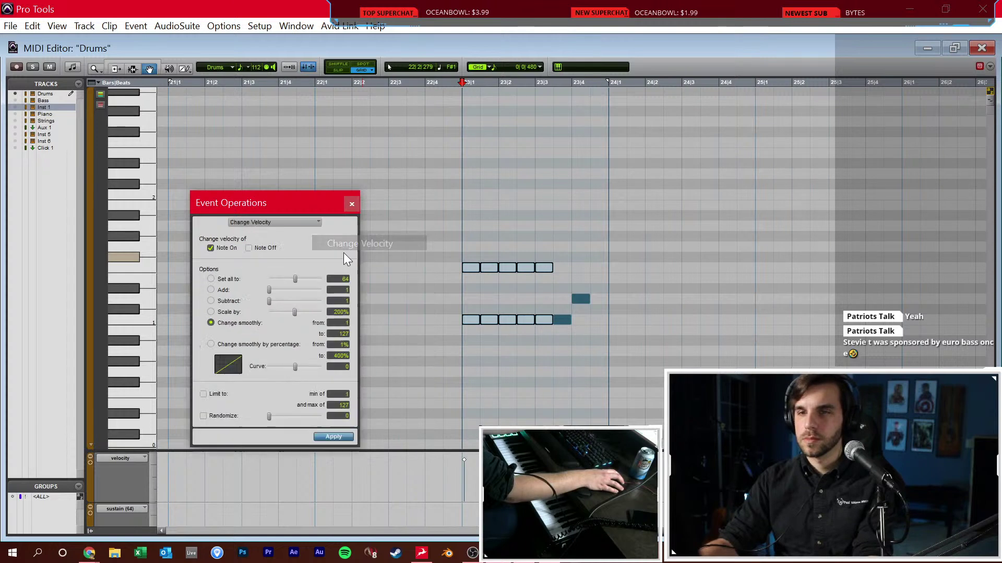
pyautogui.click(340, 334)
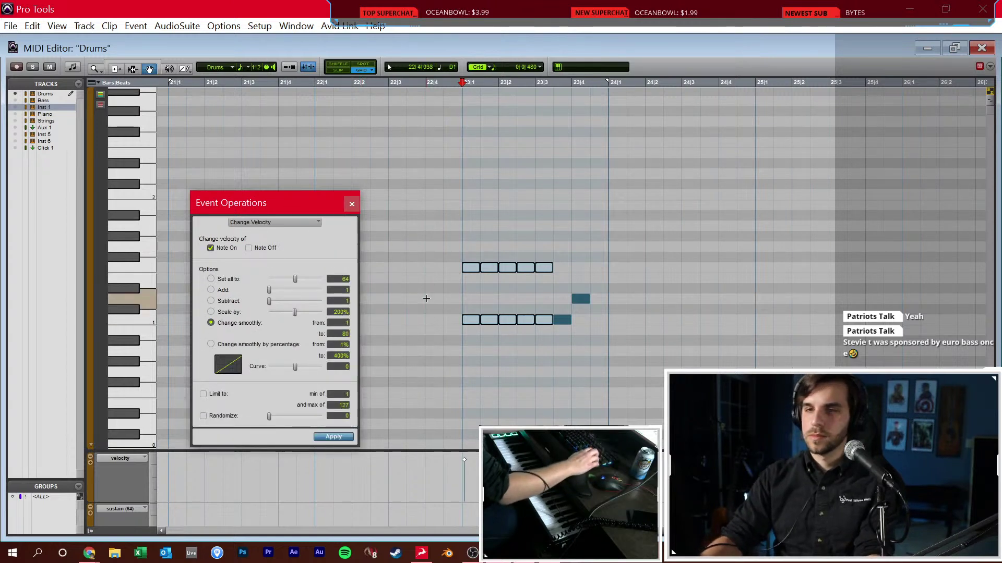
pyautogui.press('Return')
pyautogui.click(426, 298)
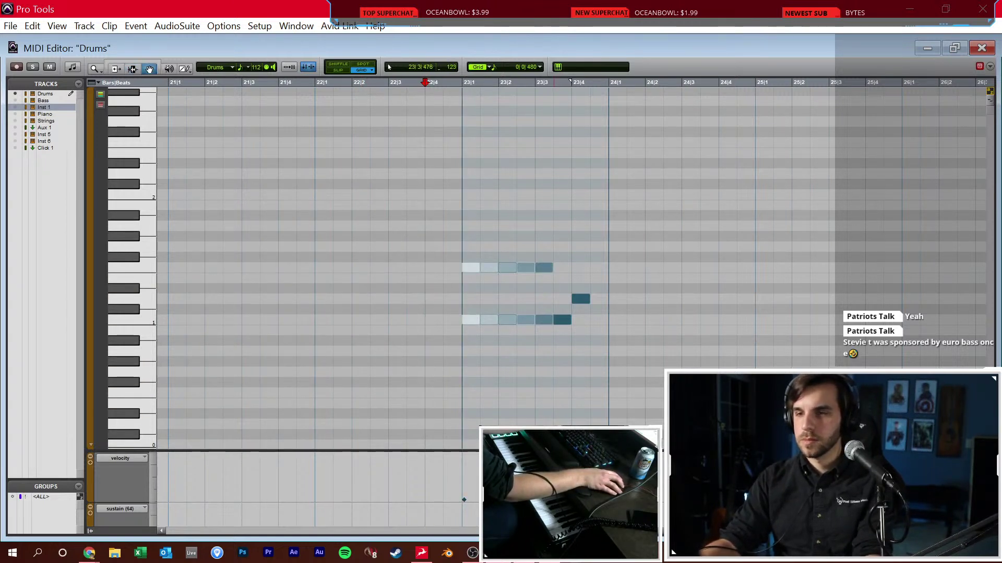
# Lower the velocity of the last C1 note in bar 23 and add an F2 note at 23|4
pyautogui.click(183, 68)
pyautogui.click(562, 320)
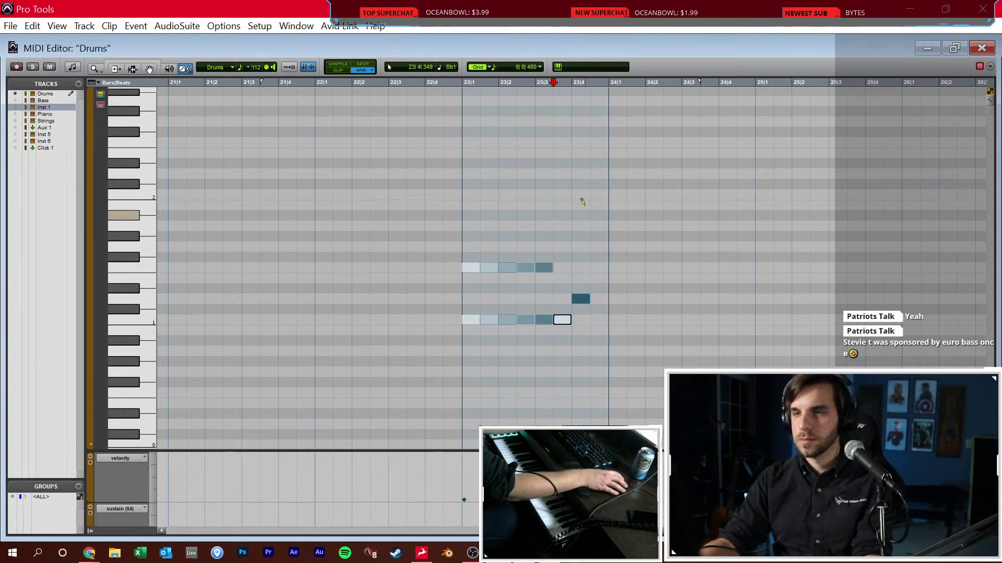
pyautogui.moveTo(583, 191); pyautogui.dragTo(581, 154)
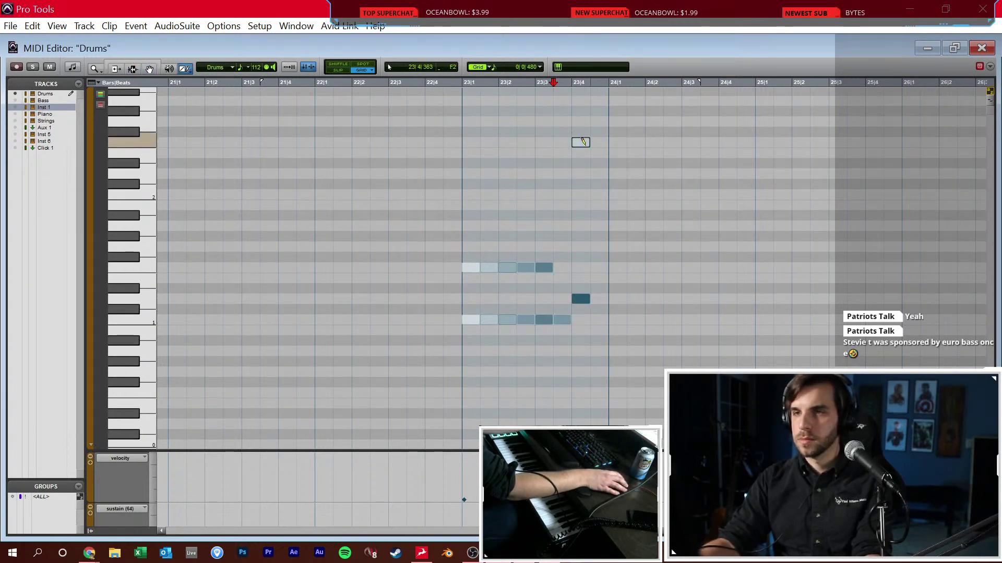
# Play back the drum build-up in bar 23, starting just before the bar and again from 23|1
pyautogui.press('F7')
pyautogui.click(407, 201)
pyautogui.press('space')
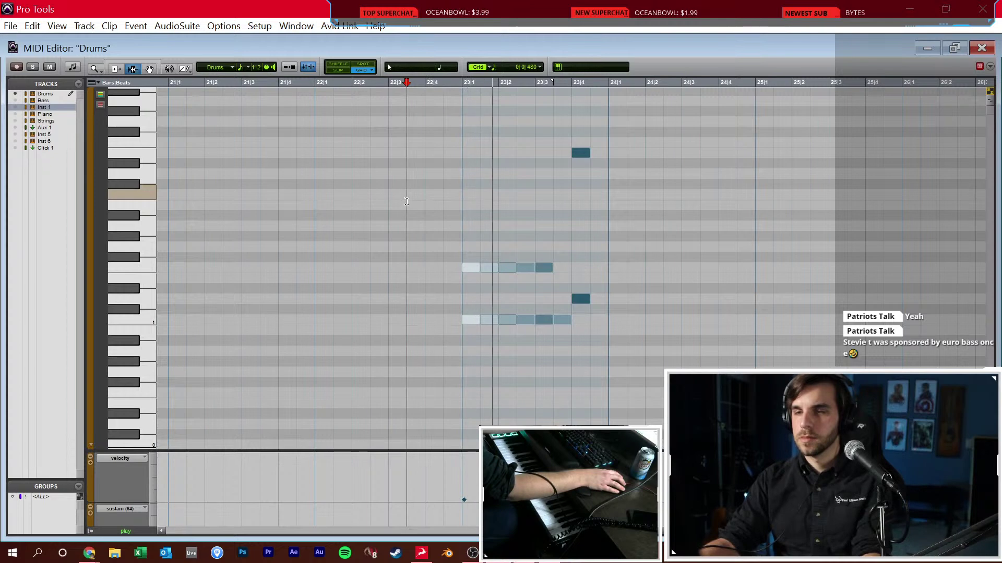
pyautogui.press('space')
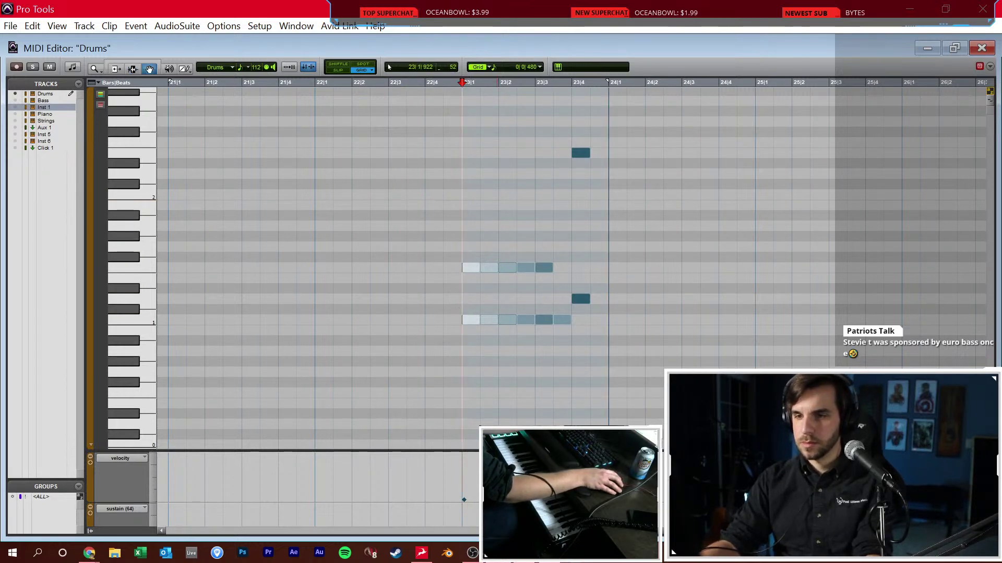
pyautogui.press('space')
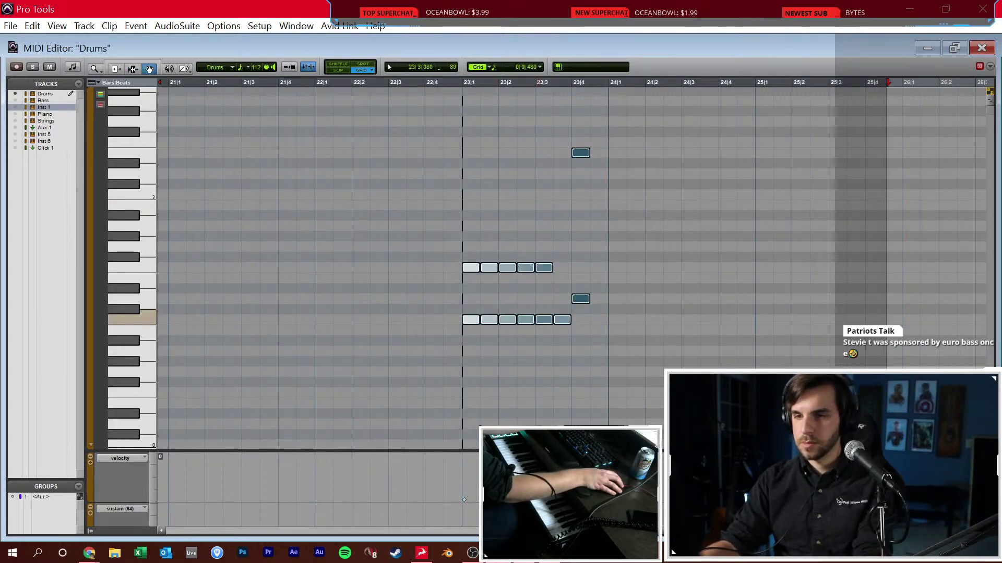
pyautogui.press('space')
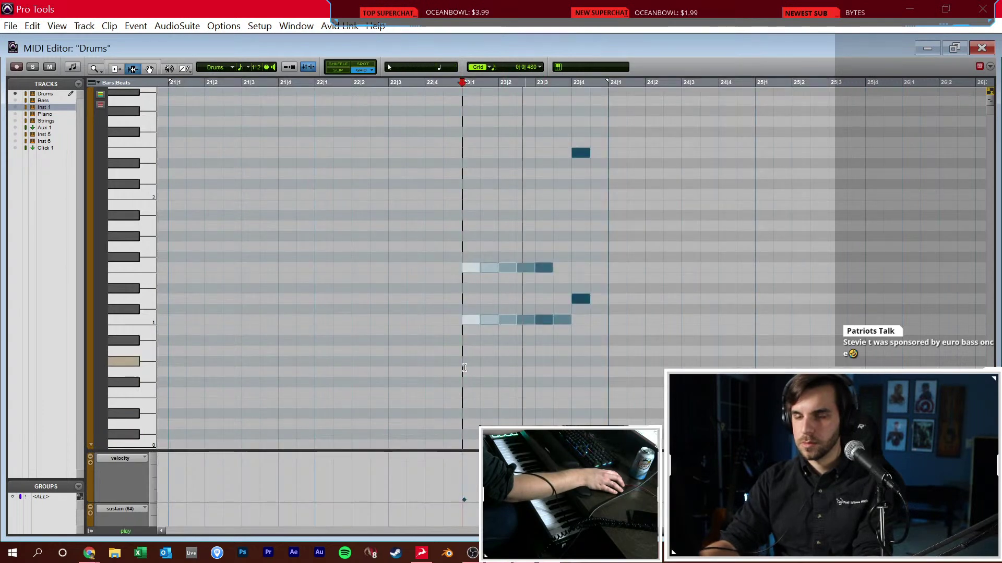
pyautogui.press('space')
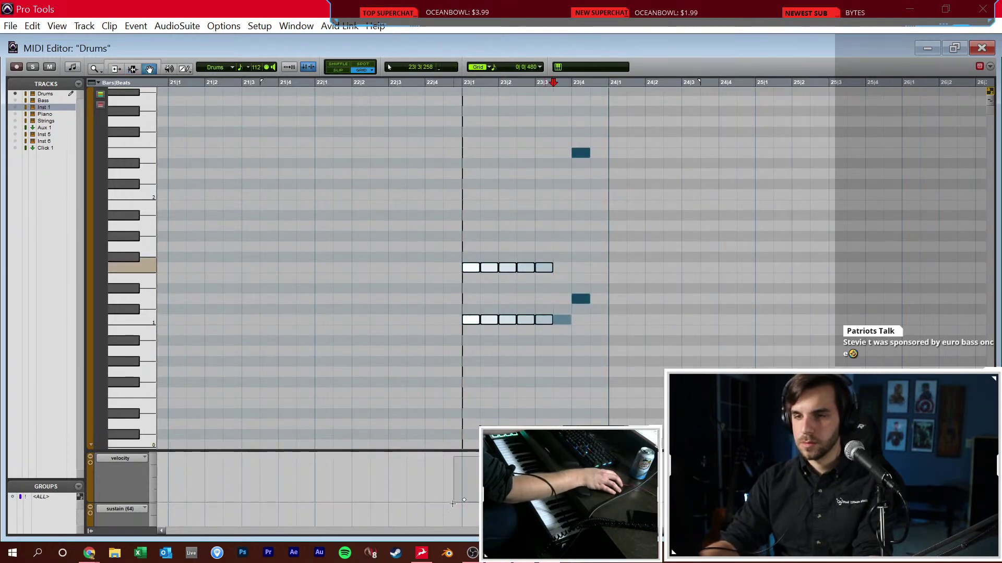
# Change the velocity of the first five C1 and F1 notes in bar 23 smoothly, starting from 40
pyautogui.hotkey('alt', '0')
pyautogui.click(291, 223)
pyautogui.click(322, 245)
pyautogui.click(338, 323)
pyautogui.write('40')
pyautogui.press('Tab')
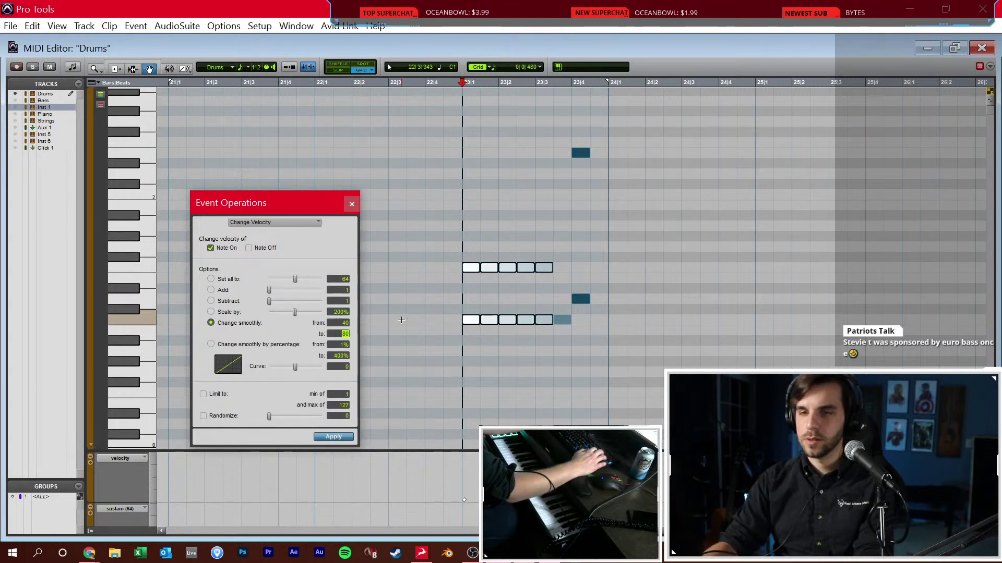
pyautogui.press('Return')
pyautogui.press('space')
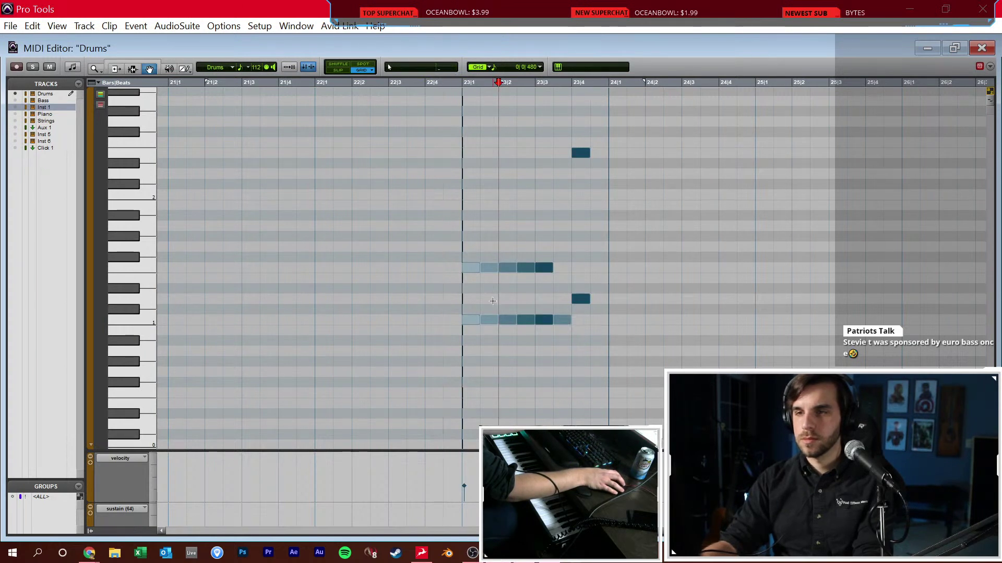
# Move the first five C1 notes in bar 23 up to D1, leaving the F1 run in place
pyautogui.moveTo(460, 293)
pyautogui.mouseDown()
pyautogui.moveTo(528, 327)
pyautogui.moveTo(546, 273)
pyautogui.mouseUp()
pyautogui.keyDown('shift'); pyautogui.click(543, 320); pyautogui.keyUp('shift')
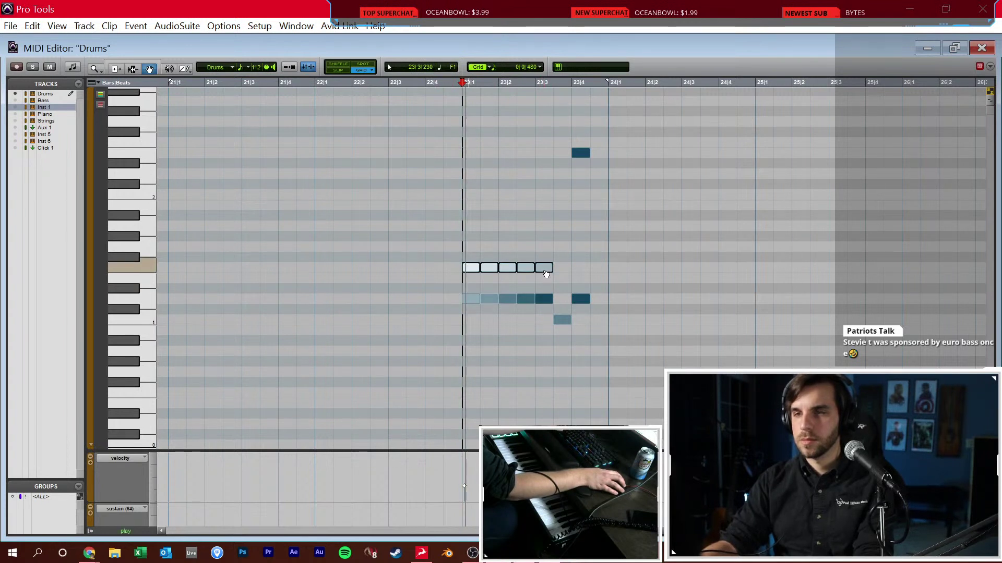
pyautogui.click(544, 276)
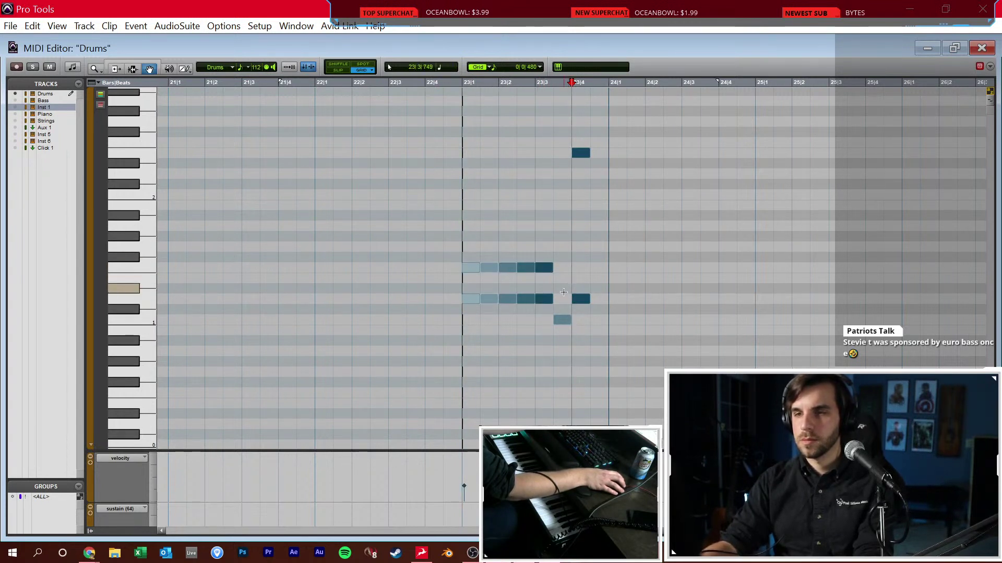
# With the grid at 1/16 note, shorten the last C1 note in bar 23 to a sixteenth and duplicate it directly behind
pyautogui.click(529, 67)
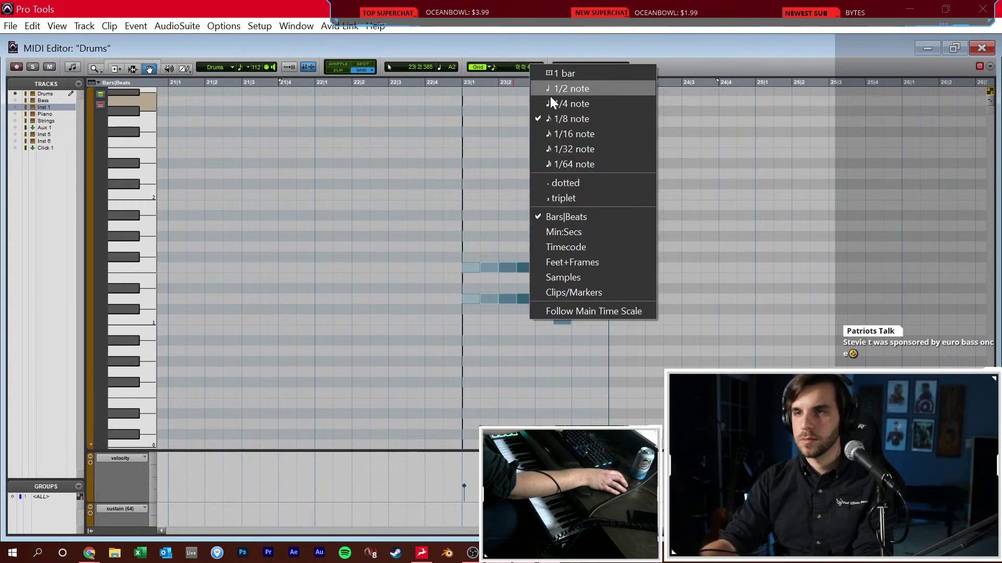
pyautogui.click(565, 130)
pyautogui.moveTo(566, 320); pyautogui.dragTo(557, 320)
pyautogui.hotkey('ctrl', 'd')
pyautogui.click(133, 69)
pyautogui.click(461, 365)
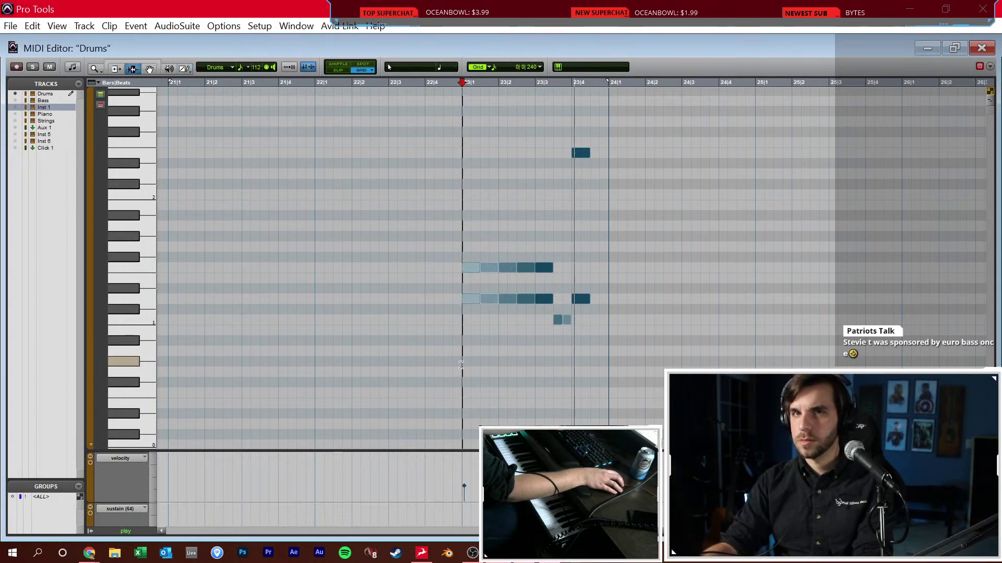
pyautogui.press('space')
# Browse the Kontakt Factory Library's Band horns and Orchestral folders from the Drums track's Kontakt instrument
pyautogui.hotkey('ctrl', '=')
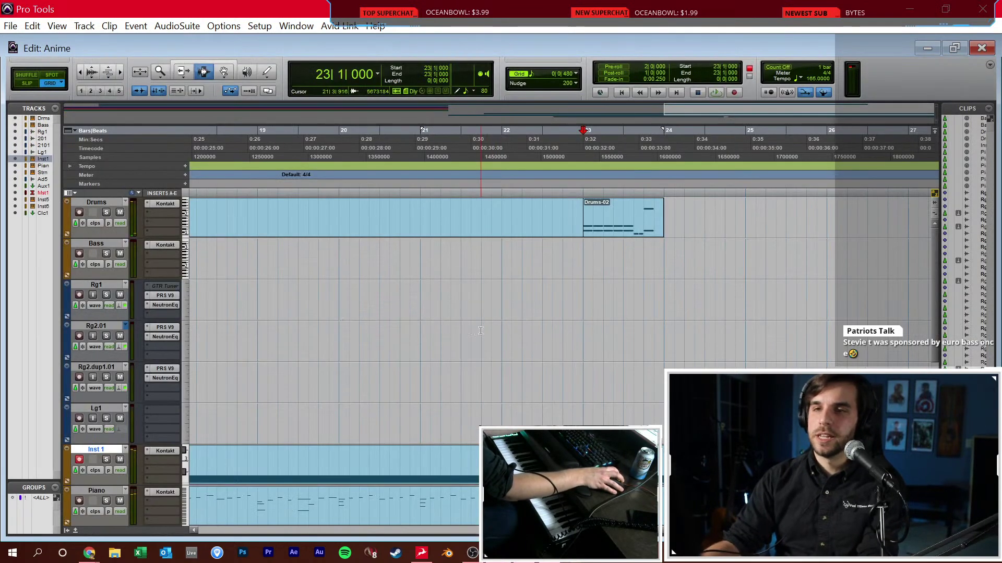
pyautogui.click(166, 204)
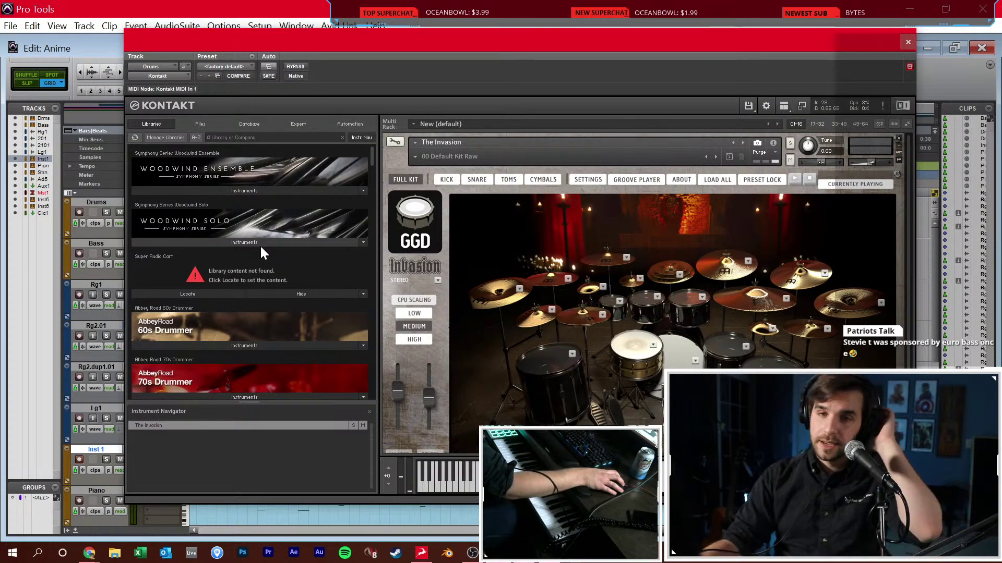
pyautogui.moveTo(369, 152); pyautogui.dragTo(325, 296)
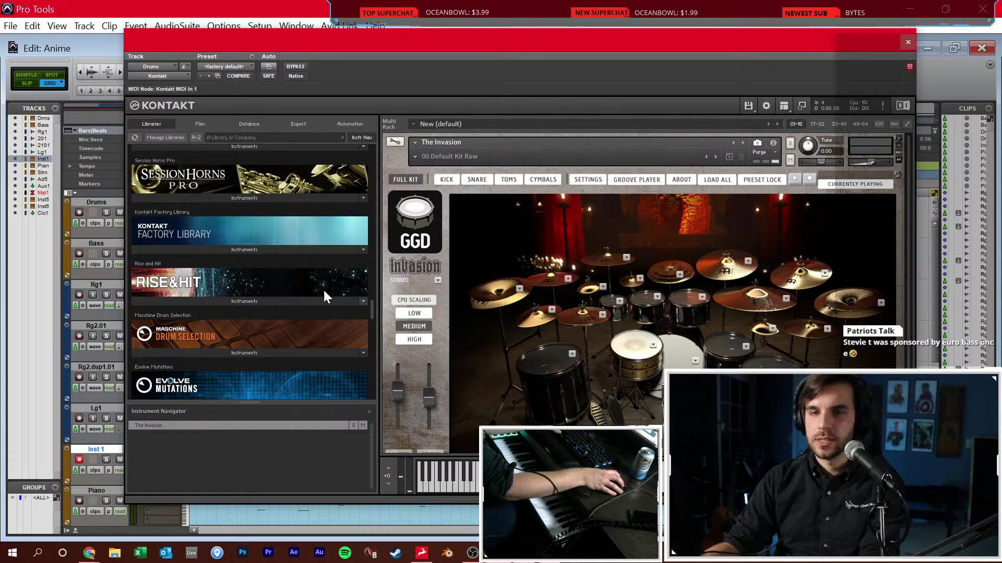
pyautogui.click(256, 249)
pyautogui.click(209, 262)
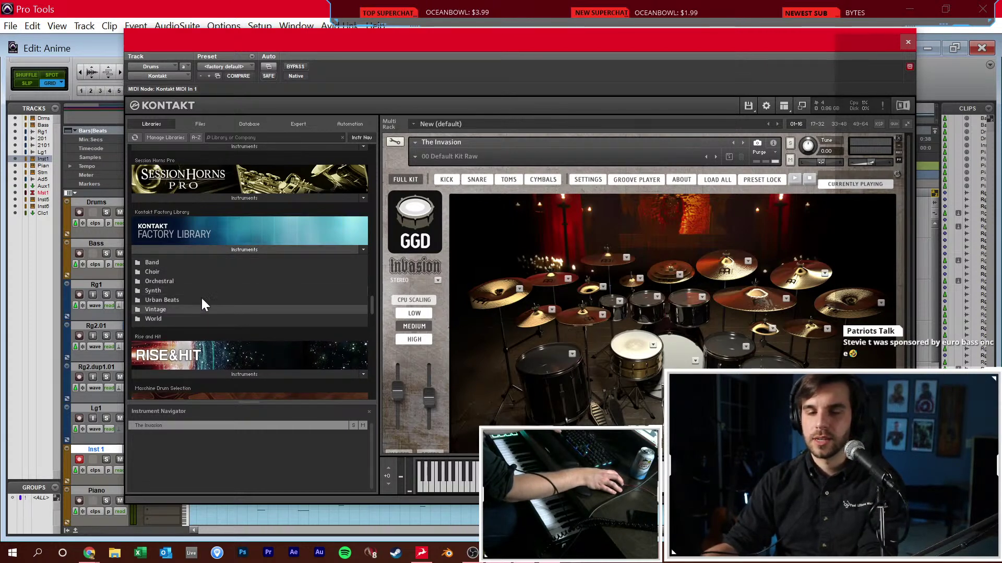
pyautogui.click(208, 262)
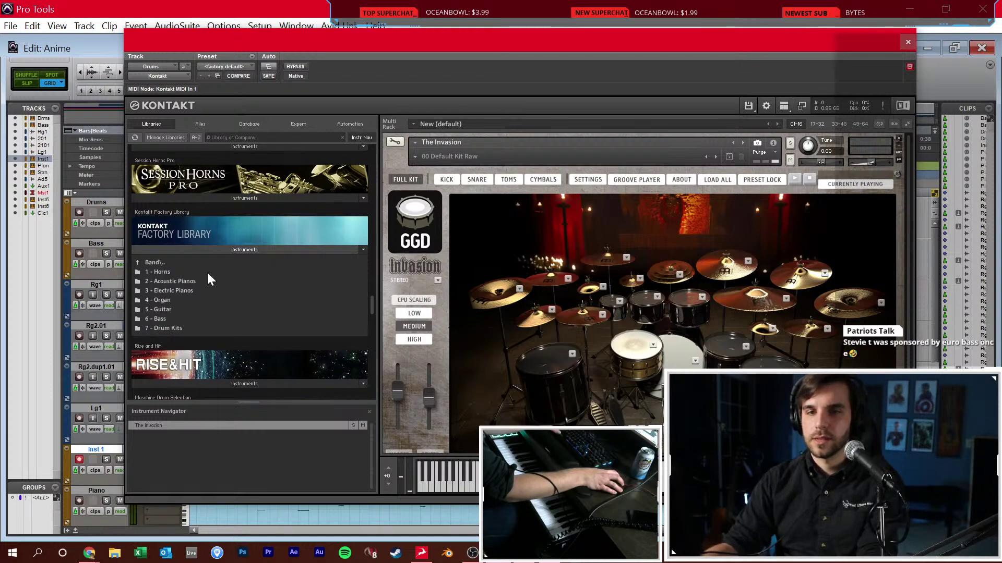
pyautogui.click(207, 271)
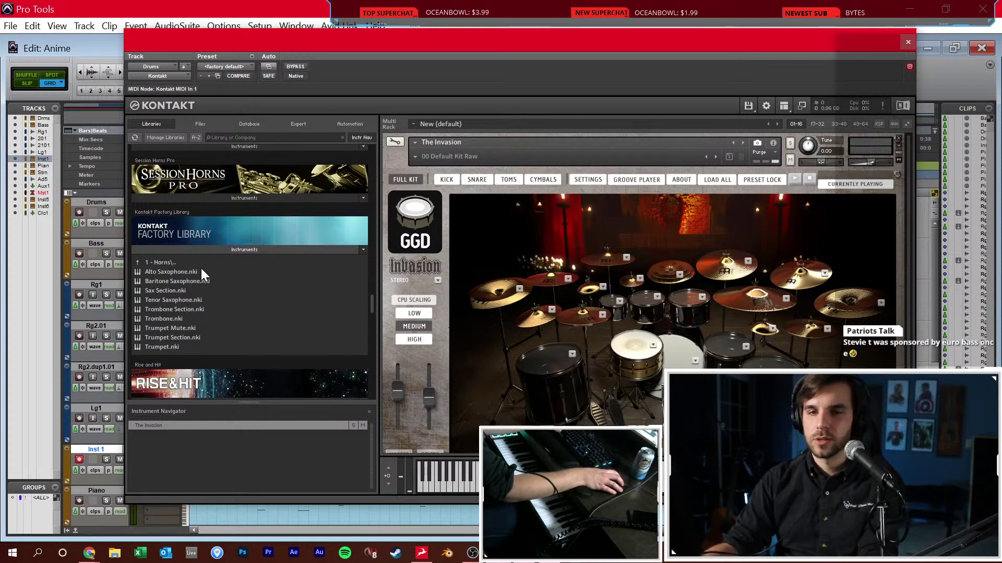
pyautogui.click(196, 262)
pyautogui.click(185, 264)
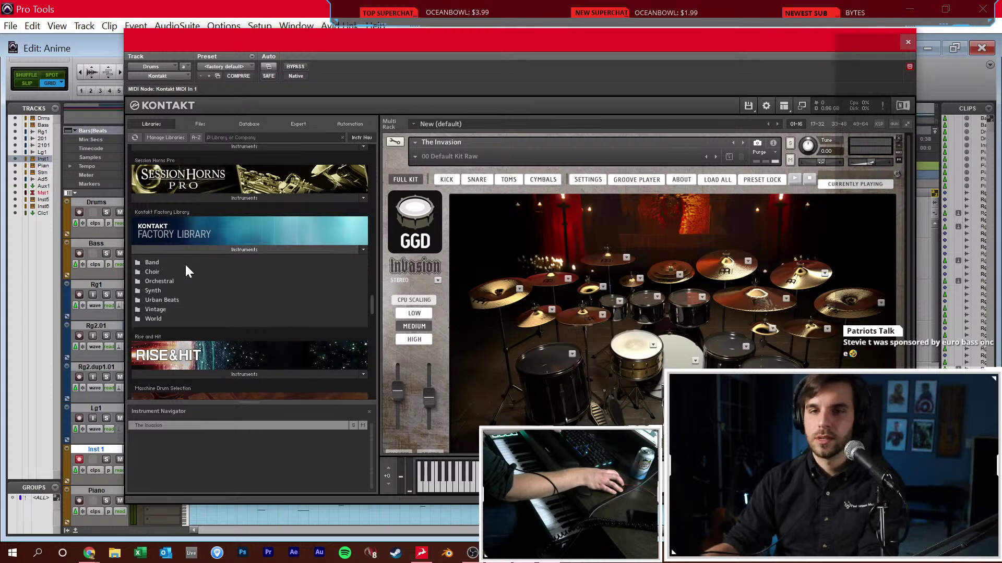
pyautogui.click(180, 281)
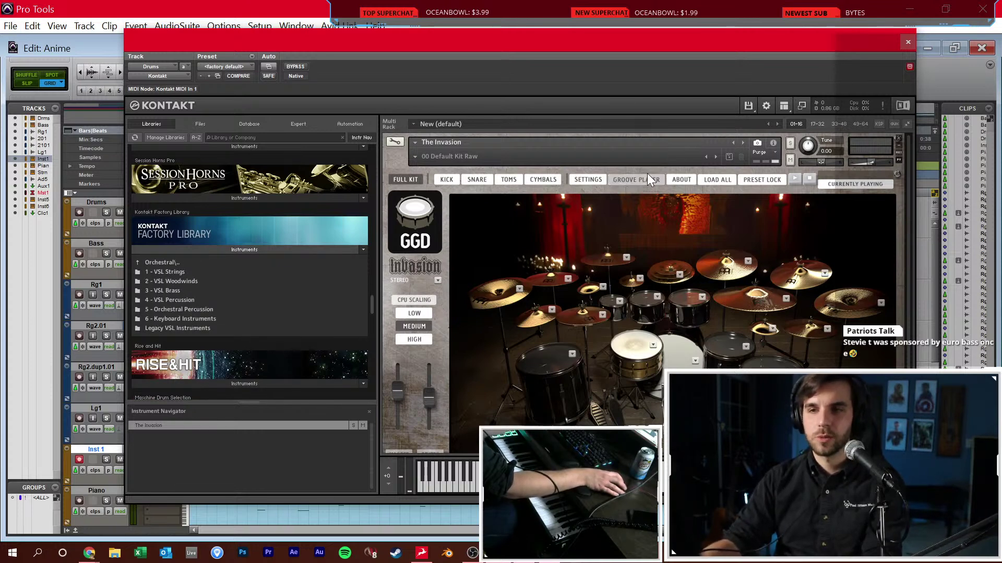
pyautogui.click(907, 42)
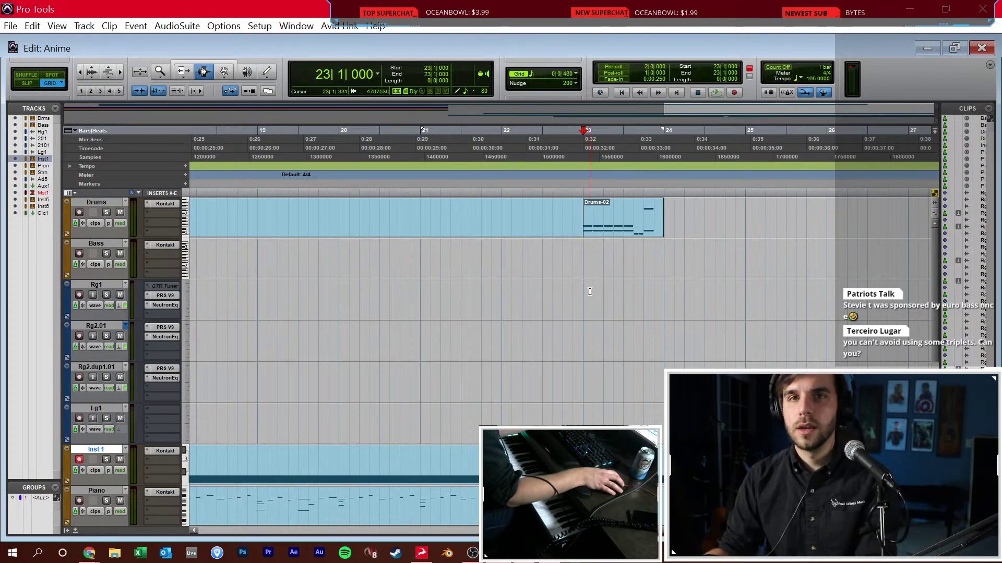
# Play back bar 23, and add sixteenth C1 notes on the beats from 24|1 in the Drums clip's MIDI editor
pyautogui.press('space')
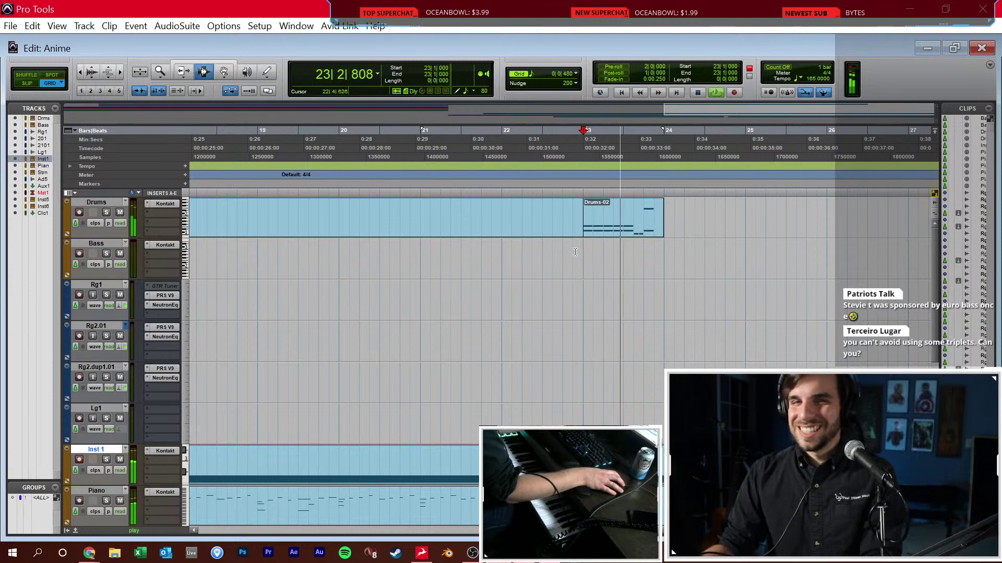
pyautogui.press('space')
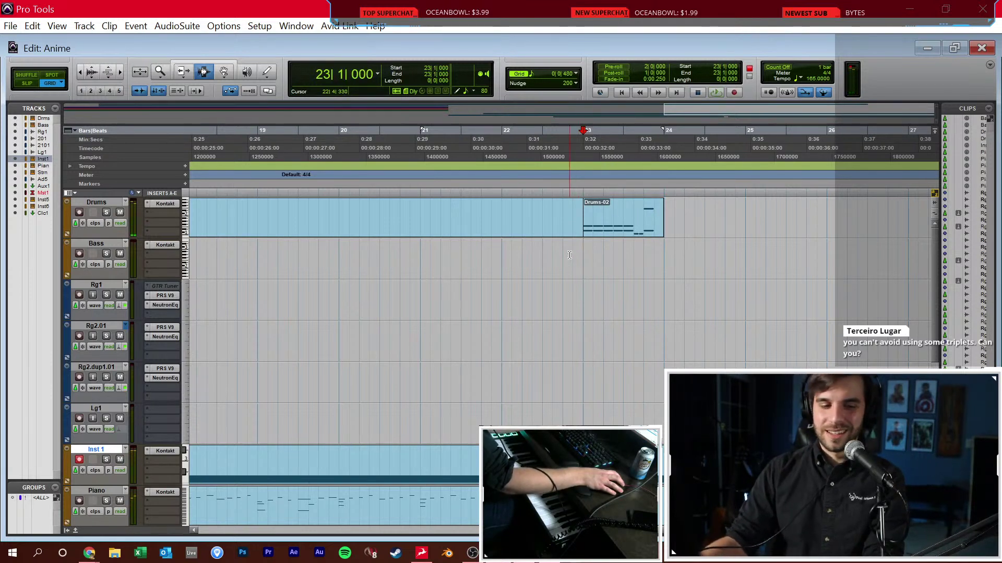
pyautogui.hscroll(3, 568, 256)
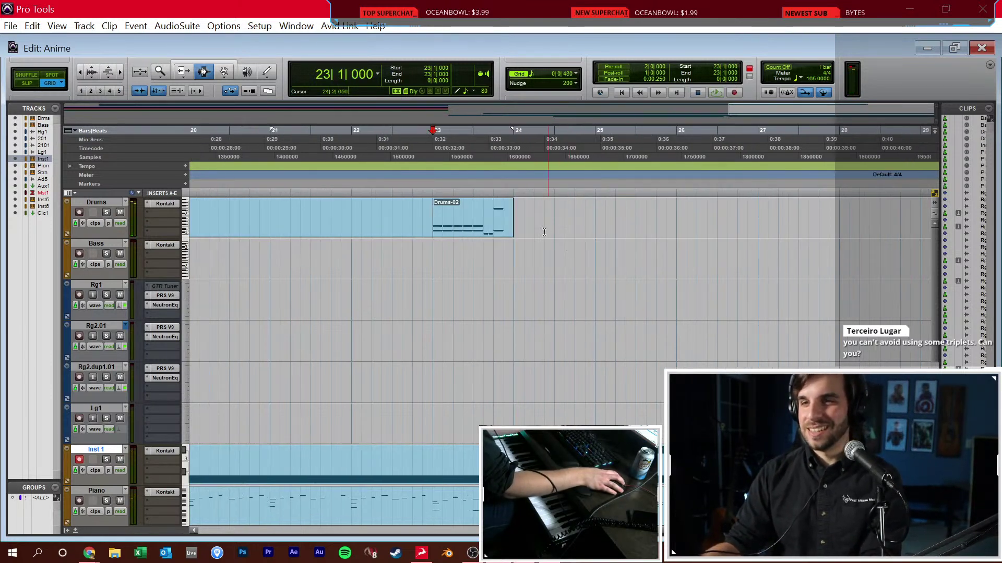
pyautogui.doubleClick(510, 226)
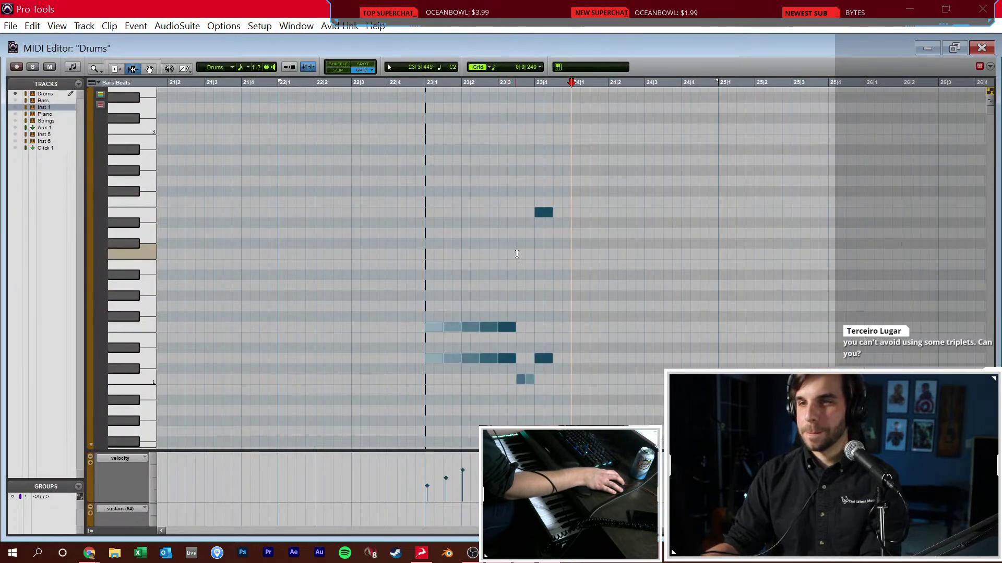
pyautogui.click(576, 379)
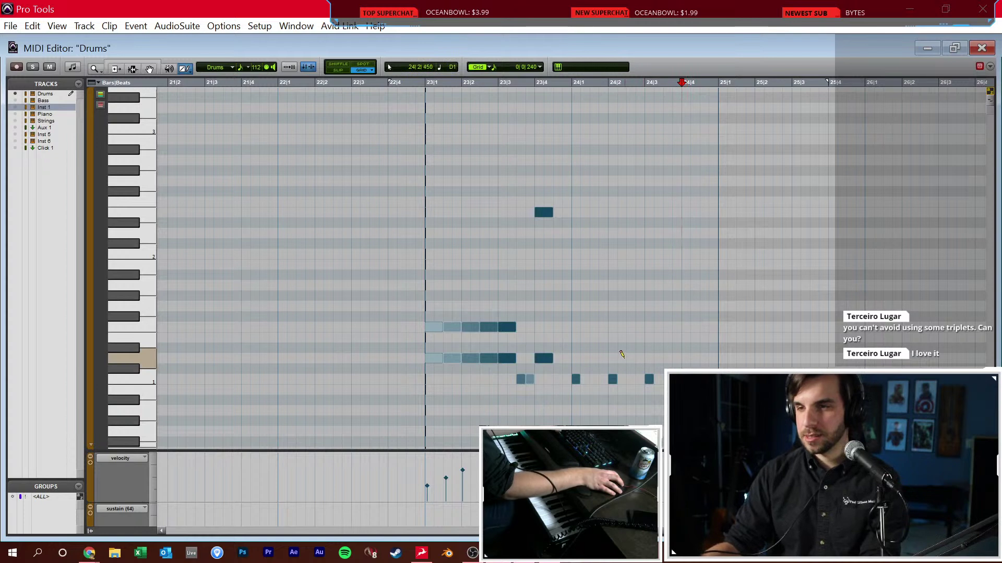
# Add F#1 notes on the beats and A#1 notes on the off-beats of bar 24, and duplicate the pattern into bar 25
pyautogui.click(576, 316)
pyautogui.keyDown('alt'); pyautogui.click(575, 317); pyautogui.keyUp('alt')
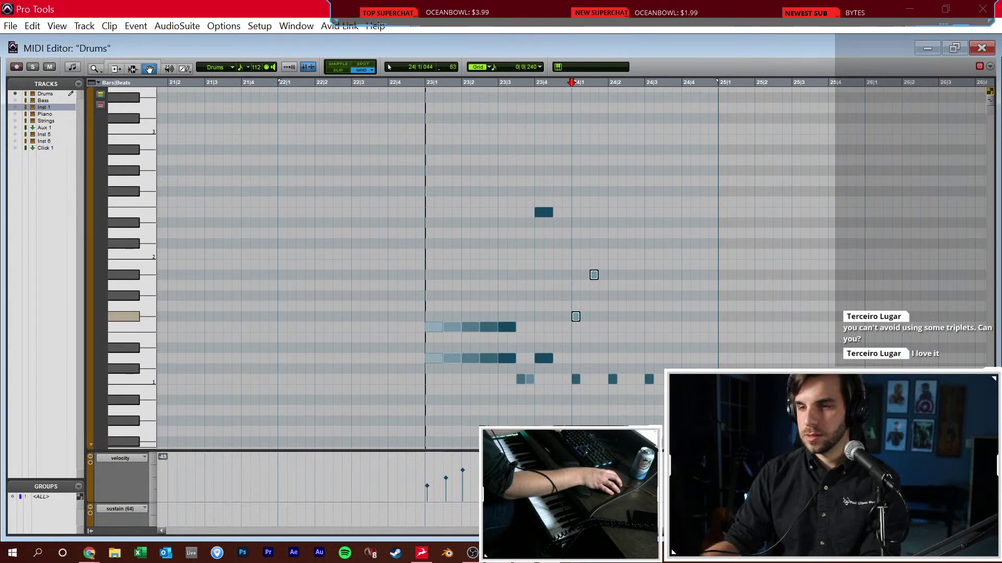
pyautogui.moveTo(614, 319); pyautogui.dragTo(621, 320)
pyautogui.moveTo(659, 248); pyautogui.dragTo(572, 325)
pyautogui.moveTo(577, 319); pyautogui.dragTo(621, 320)
pyautogui.moveTo(740, 269); pyautogui.dragTo(567, 387)
pyautogui.hotkey('ctrl', 'd')
# Add a C#2 note at 24|1 and repeat the two-bar drum pattern over bars 26 and 27
pyautogui.click(478, 307)
pyautogui.press('space')
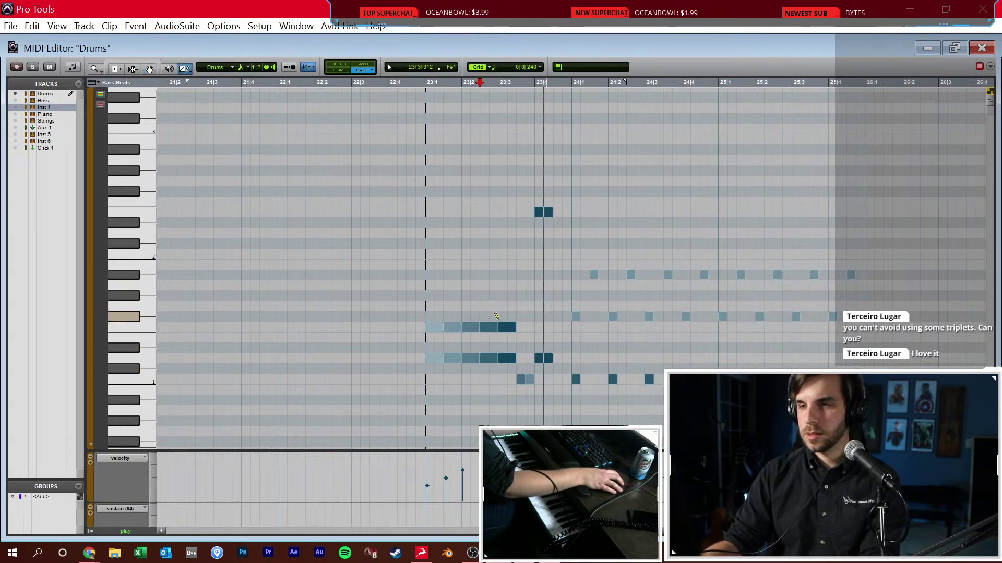
pyautogui.press('F10')
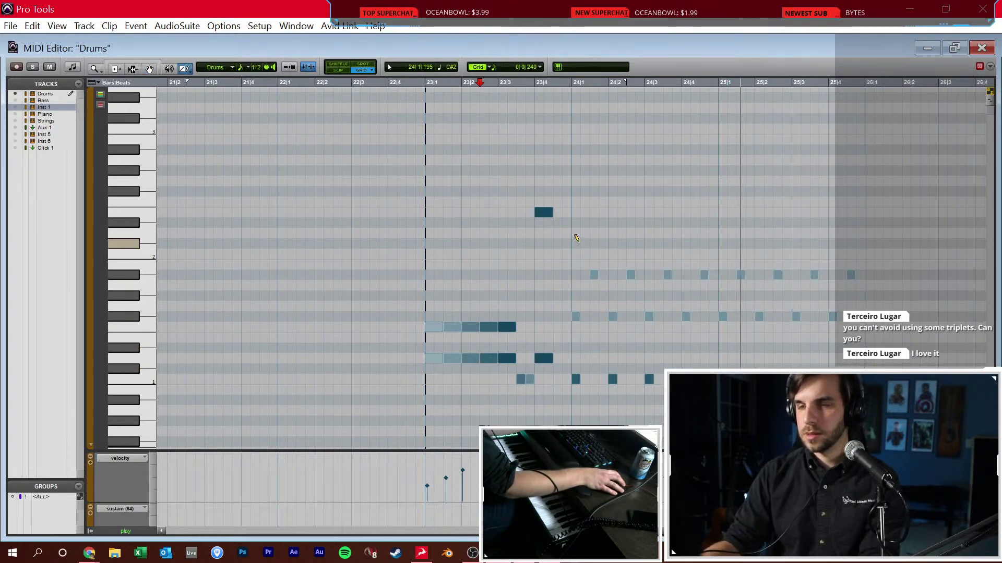
pyautogui.click(573, 242)
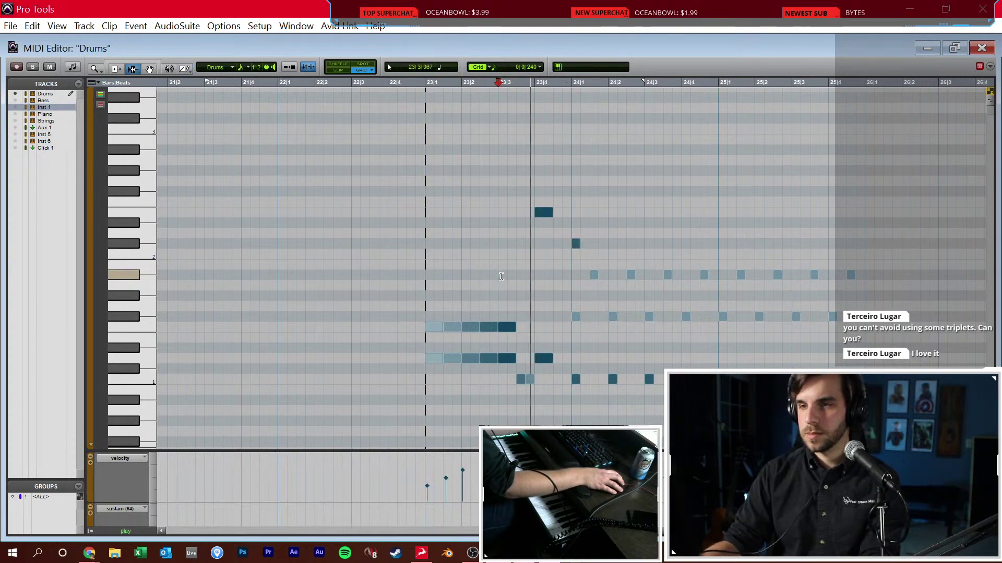
pyautogui.press('F8')
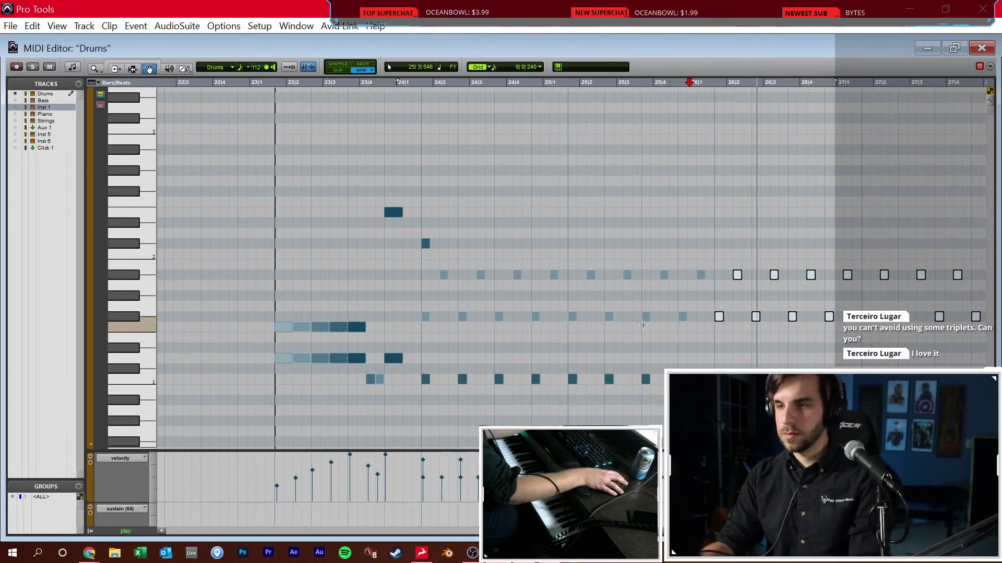
# Add two sixteenth D1 notes at the end of bar 25, C#2 notes at 26|1 and 27|1, and an A2 note at 26|3
pyautogui.press('F10')
pyautogui.press('space')
pyautogui.moveTo(572, 356); pyautogui.dragTo(581, 357)
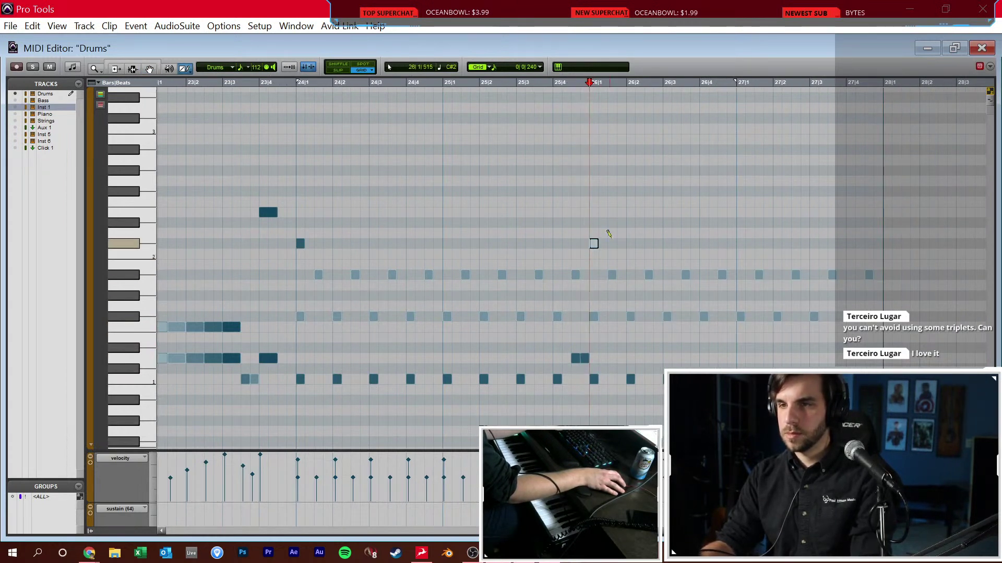
pyautogui.moveTo(666, 200); pyautogui.dragTo(667, 160)
# Play back the drum pattern from 25|2 into bar 26
pyautogui.press('F7')
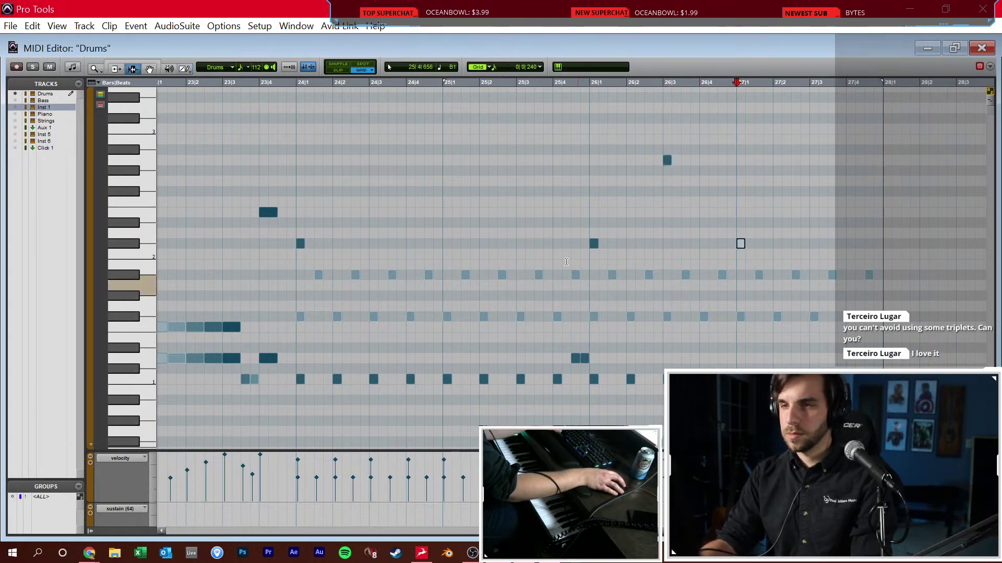
pyautogui.click(488, 239)
pyautogui.press('space')
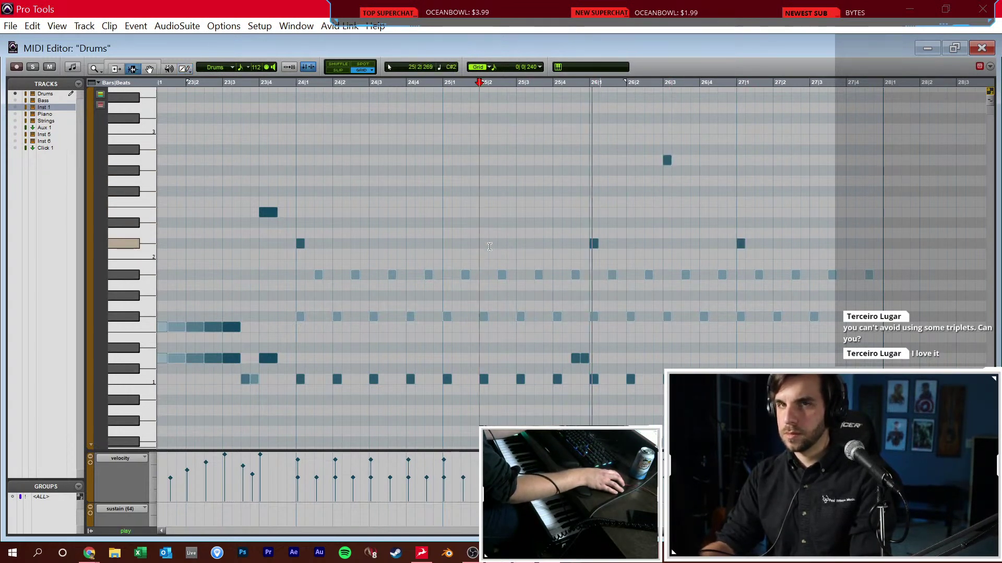
pyautogui.hscroll(3, 489, 243)
pyautogui.press('space')
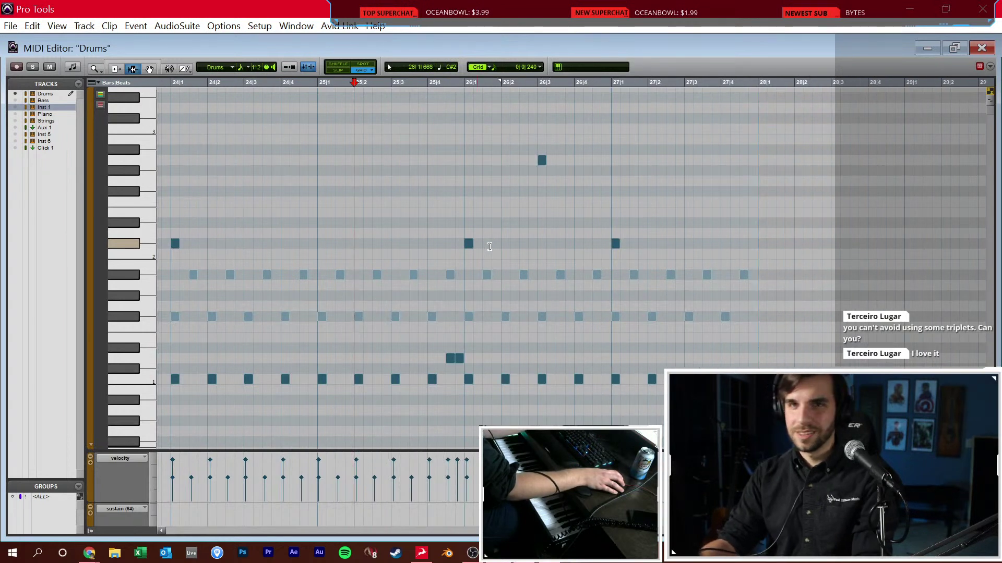
pyautogui.scroll(-1, 486, 249)
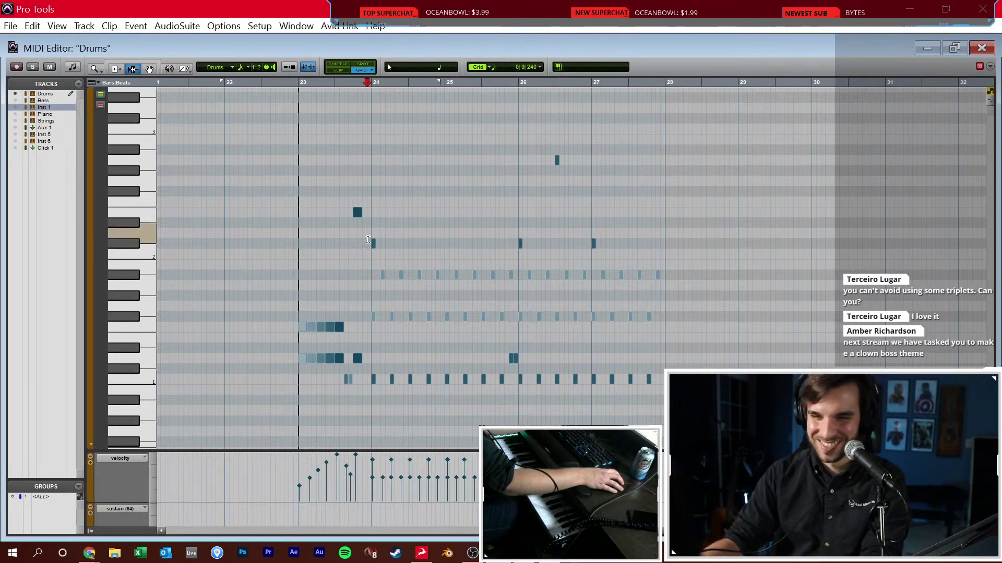
# End bar 27 with a fill: sixteenth D1 notes from 27|3|240 to 27|4|000, C2 at 27|4|240, and F1 notes at 27|4|480 and 27|4|720
pyautogui.press('space')
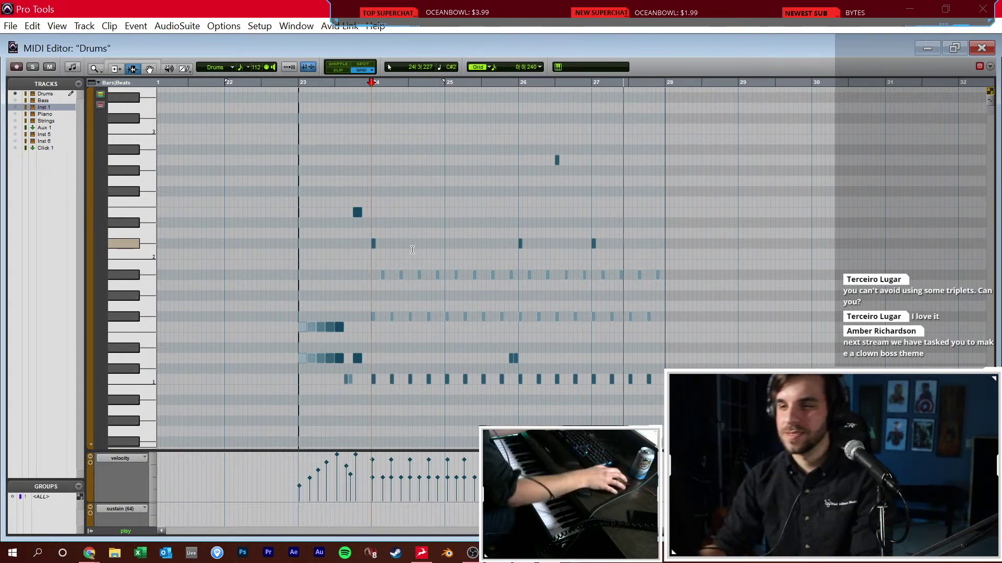
pyautogui.scroll(1, 653, 307)
pyautogui.scroll(1, 575, 303)
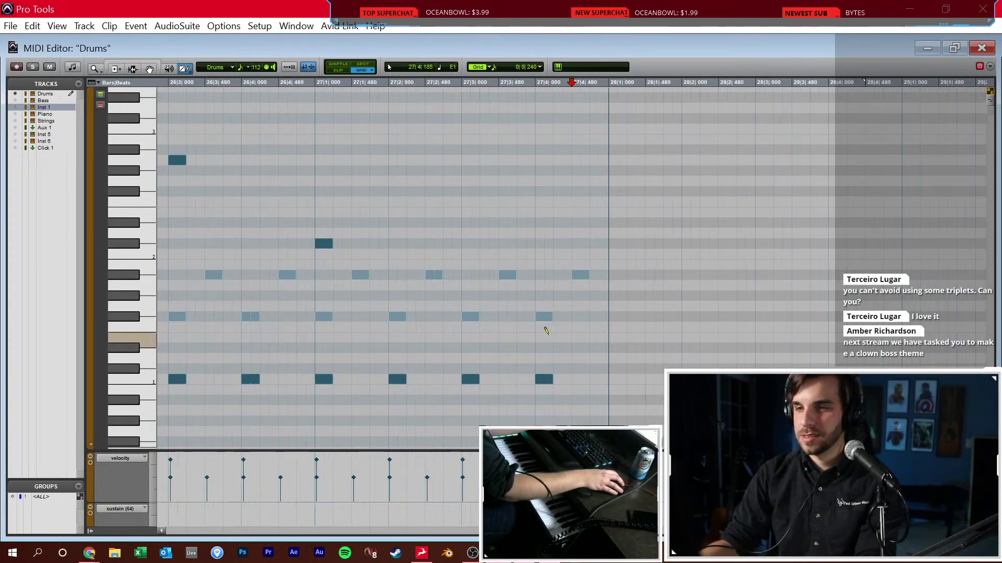
pyautogui.moveTo(501, 356)
pyautogui.mouseDown()
pyautogui.moveTo(530, 358)
pyautogui.moveTo(555, 292)
pyautogui.moveTo(600, 326)
pyautogui.mouseUp()
pyautogui.press('F7')
pyautogui.click(399, 320)
pyautogui.press('space')
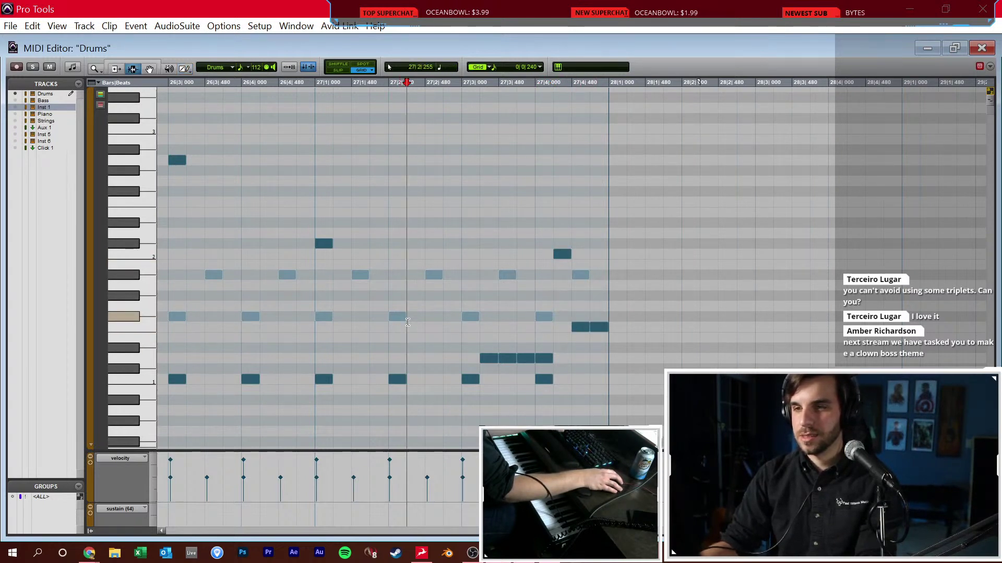
# Duplicate the bars 24–27 drum clip into bars 28–31 and add a G2 note at 29|1 in the copy
pyautogui.hotkey('ctrl', '=')
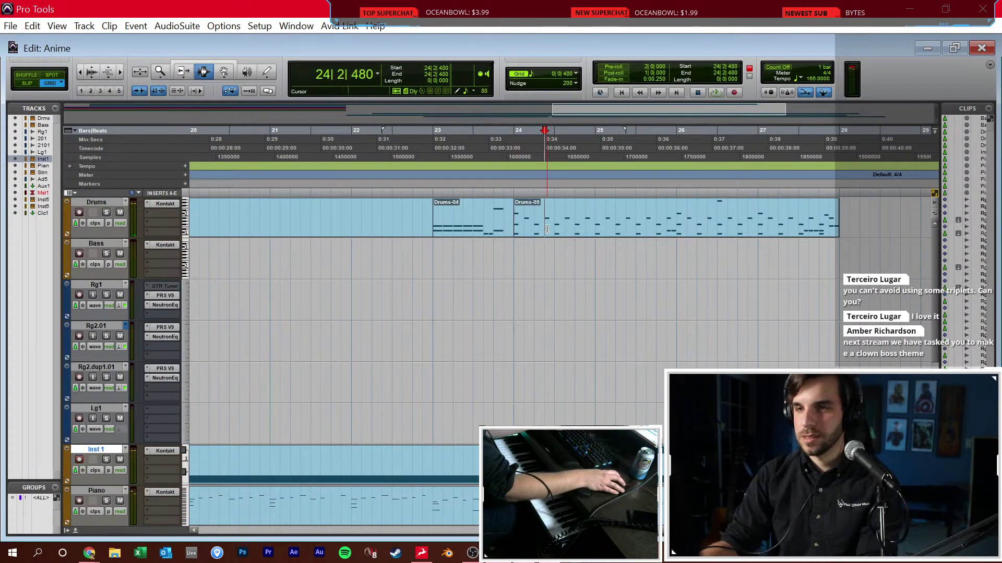
pyautogui.hotkey('ctrl', '[')
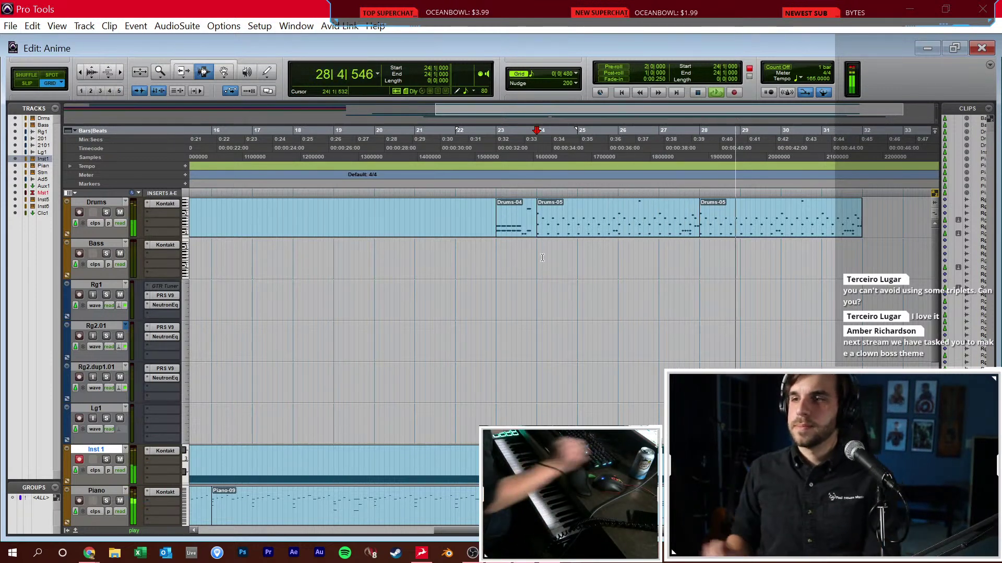
pyautogui.click(740, 220)
pyautogui.doubleClick(740, 220)
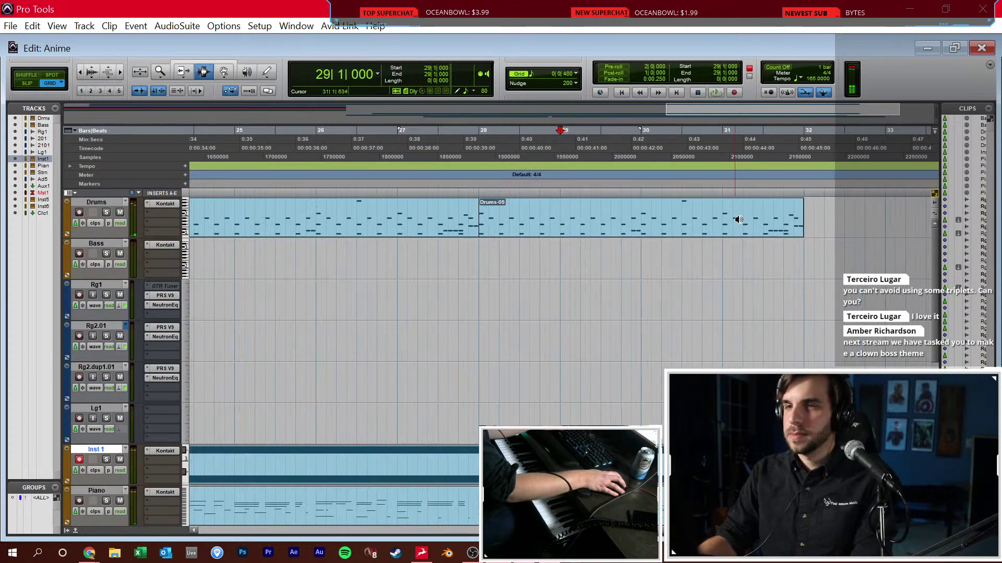
pyautogui.press('F6')
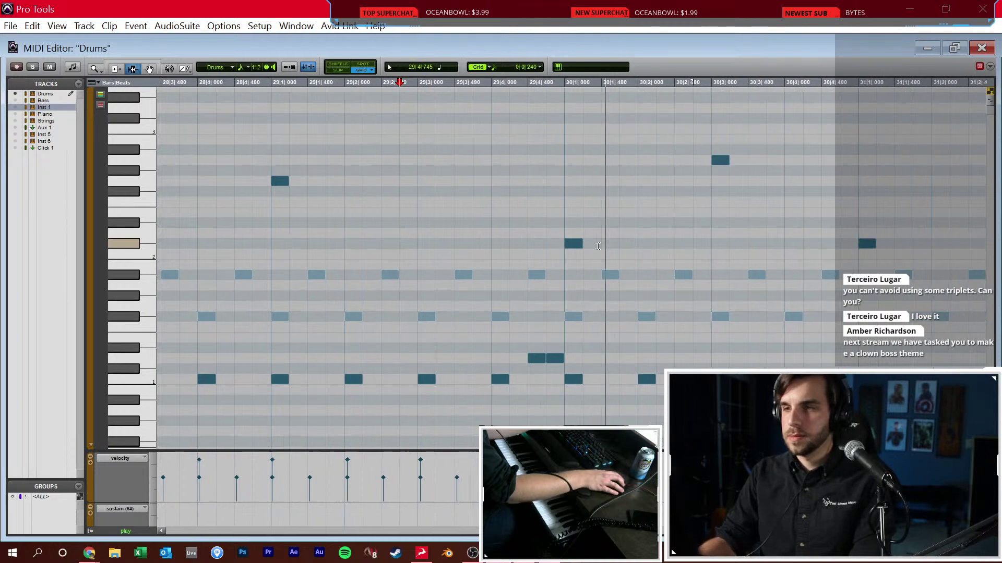
# Replace the A2 note at 30|3 with D1 notes at 30|2|480 and 30|4|000, and add a C1 note at 30|4|480
pyautogui.click(549, 161)
pyautogui.moveTo(550, 162); pyautogui.dragTo(548, 244)
pyautogui.press('Delete')
pyautogui.press('F10')
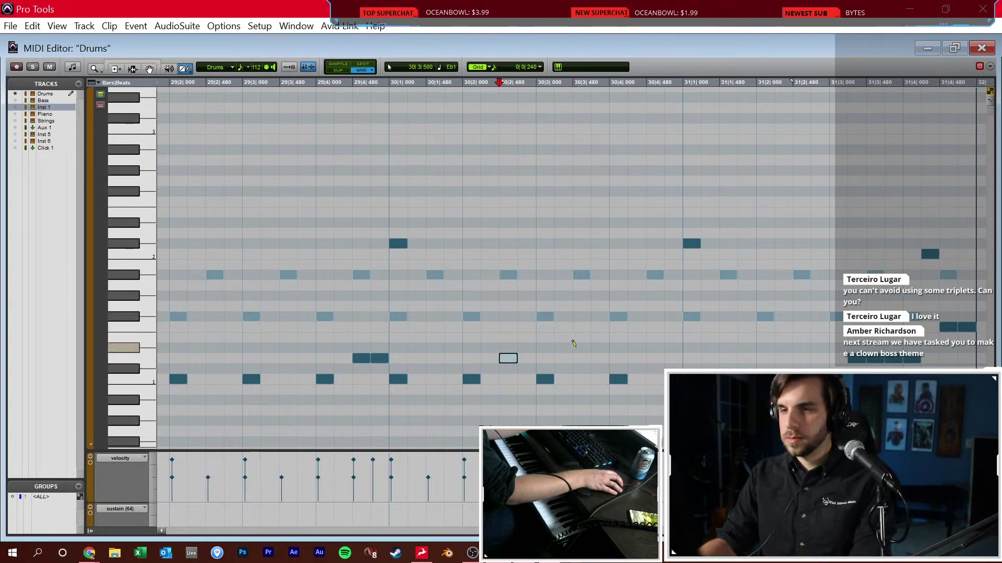
pyautogui.click(614, 357)
pyautogui.press('F7')
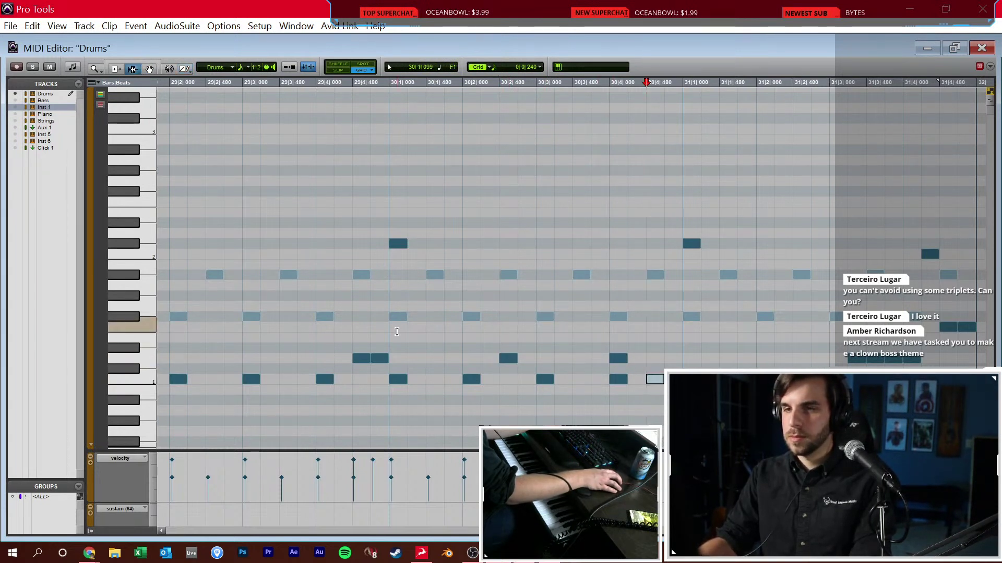
pyautogui.press('space')
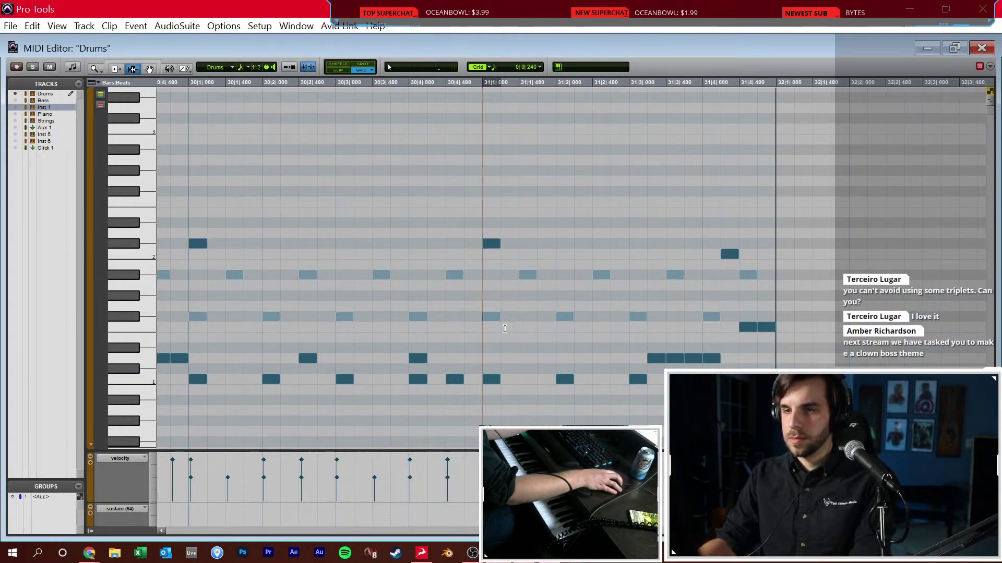
# Clear bar 31's drum notes and start a fill: D1 at 31|1|000, 31|1|240 and 31|1|720, with C1 and G1 at 31|1|480
pyautogui.moveTo(482, 329); pyautogui.dragTo(778, 330)
pyautogui.press('Delete')
pyautogui.press('F10')
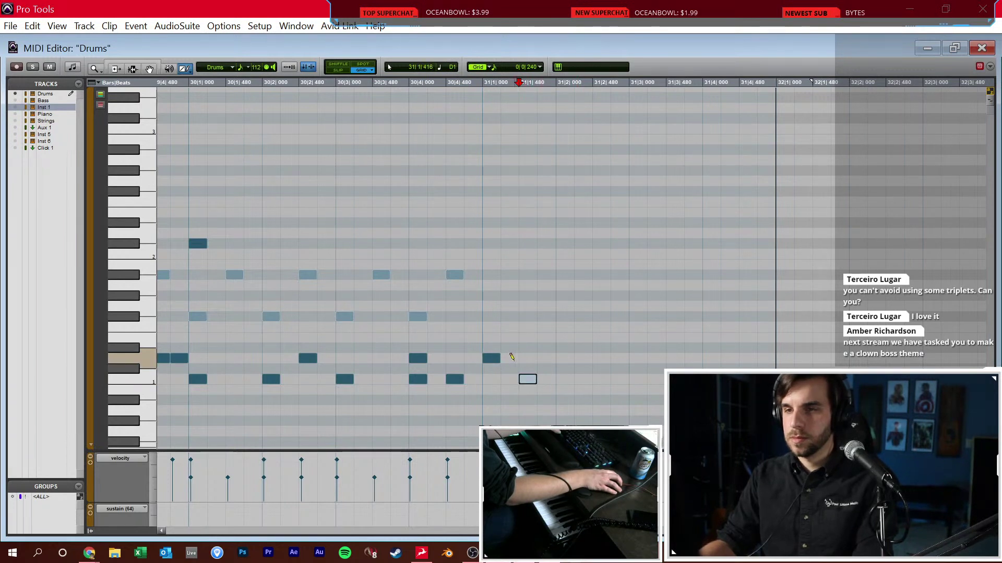
pyautogui.click(512, 357)
pyautogui.click(549, 360)
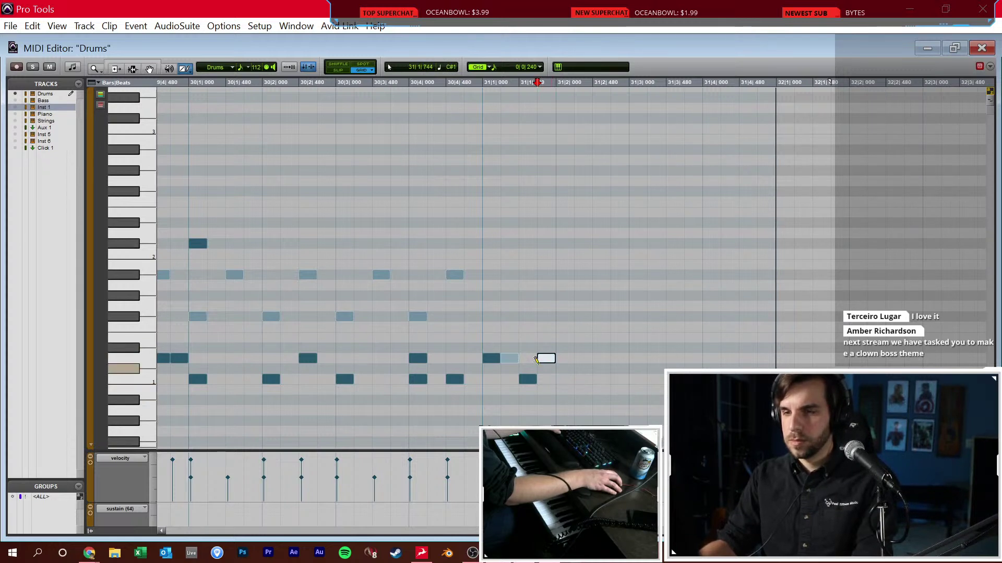
pyautogui.click(523, 305)
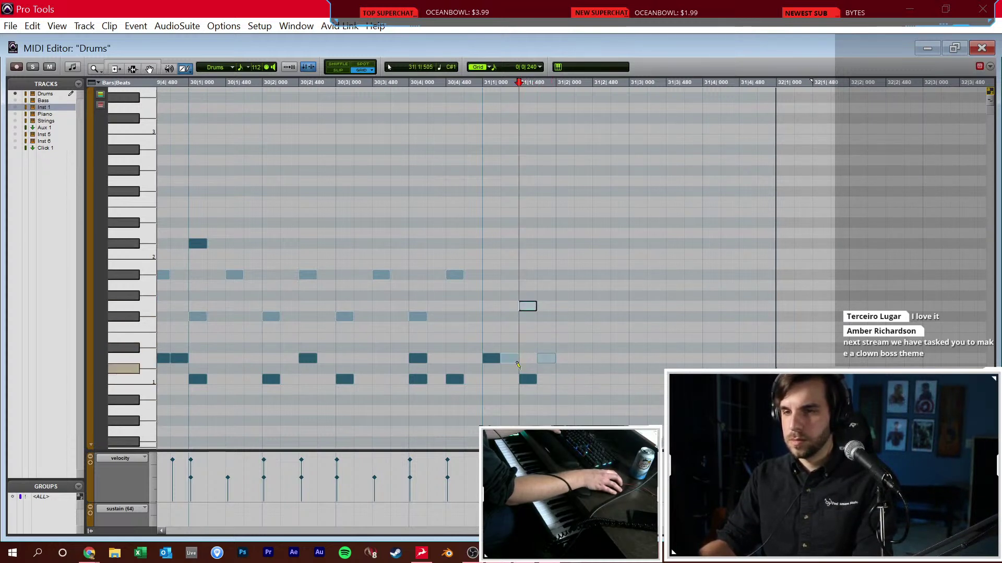
# Continue the fill with sixteenth D1 notes of rising velocity from 31|2|000 to 31|3|000, adding a C1 note at 31|3|000
pyautogui.press('F8')
pyautogui.press('F10')
pyautogui.moveTo(581, 358)
pyautogui.mouseDown()
pyautogui.moveTo(632, 354)
pyautogui.moveTo(618, 377)
pyautogui.moveTo(637, 377)
pyautogui.mouseUp()
pyautogui.press('F7')
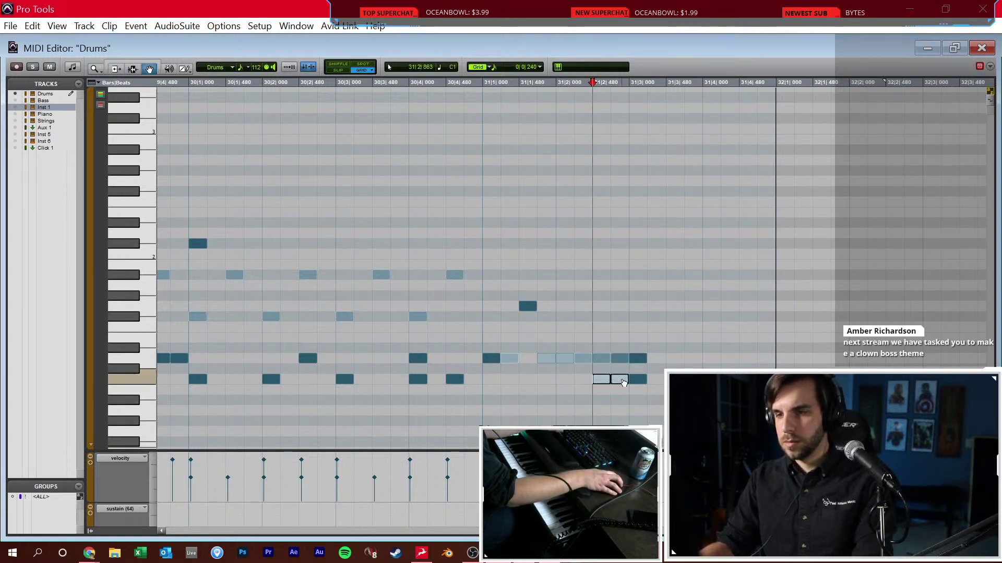
# Try an A#1 note at 31|3|000 and a G#1 note at 31|3|480, and play back bar 31's fill
pyautogui.press('F10')
pyautogui.click(631, 275)
pyautogui.click(669, 296)
pyautogui.press('F7')
pyautogui.press('space')
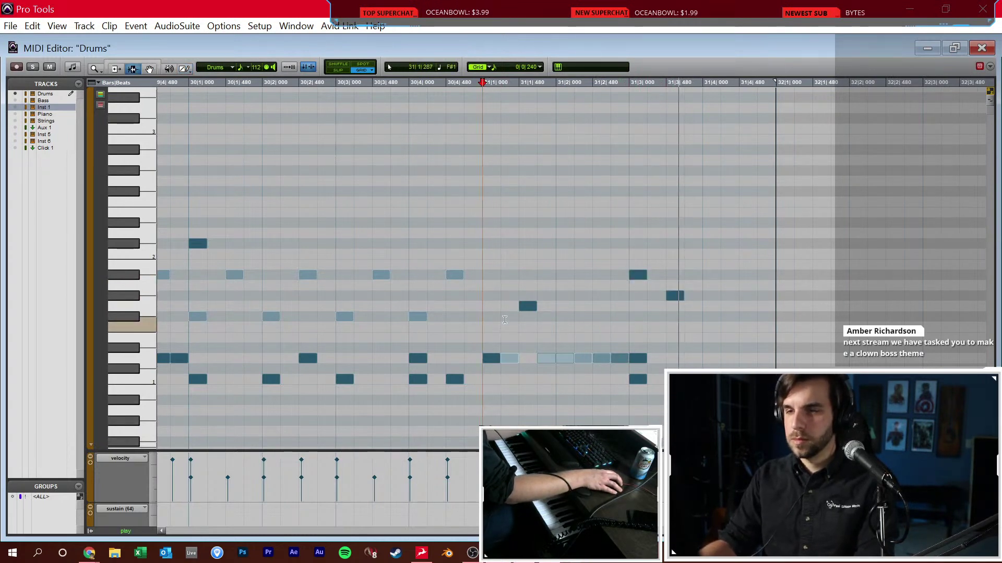
pyautogui.moveTo(618, 261); pyautogui.dragTo(709, 312)
# Return to the full arrangement and play it back from bar 1
pyautogui.hotkey('ctrl', '=')
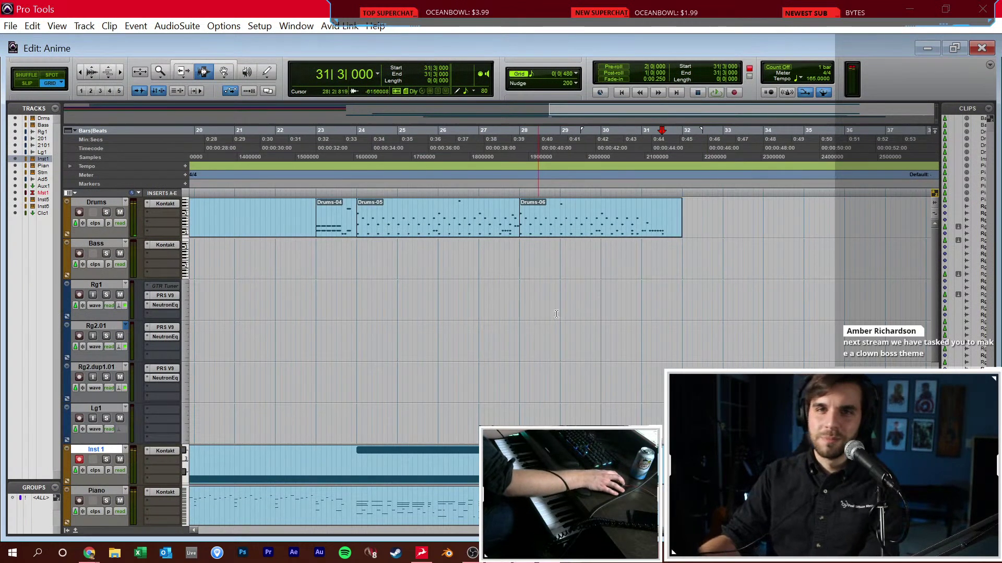
pyautogui.hscroll(-2, 553, 303)
pyautogui.click(546, 295)
pyautogui.click(551, 291)
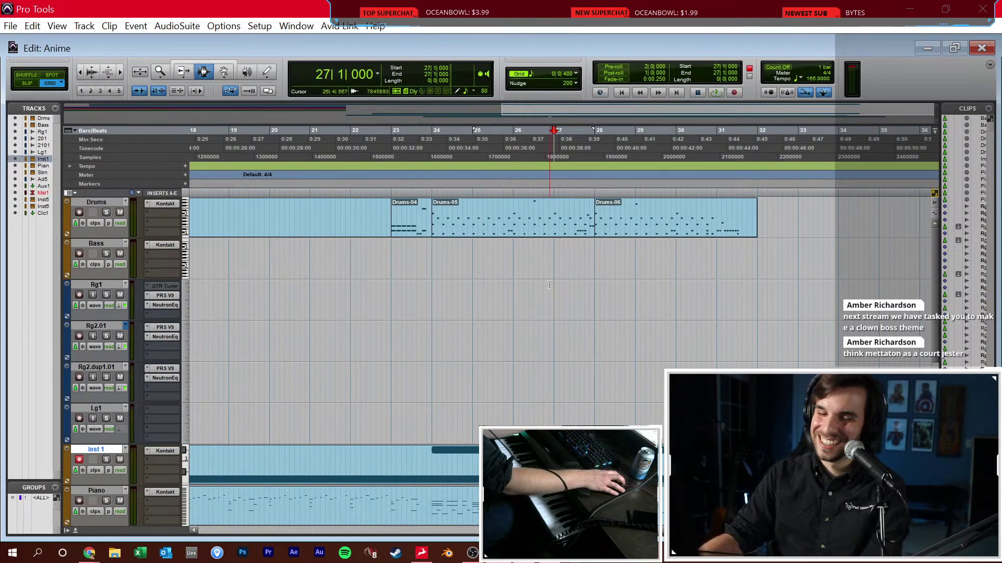
pyautogui.hscroll(-4, 545, 291)
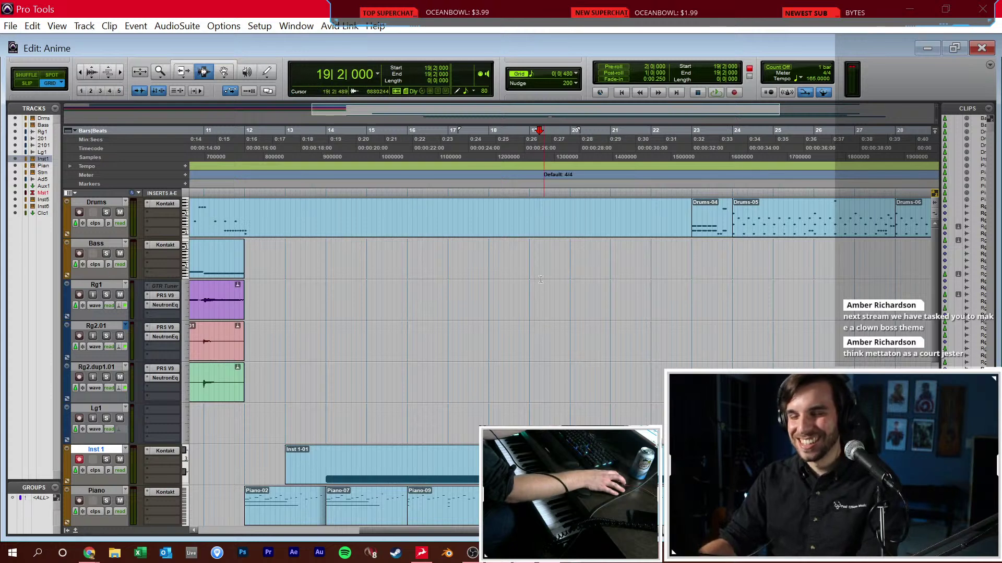
pyautogui.hscroll(-5, 537, 272)
pyautogui.hscroll(4, 563, 275)
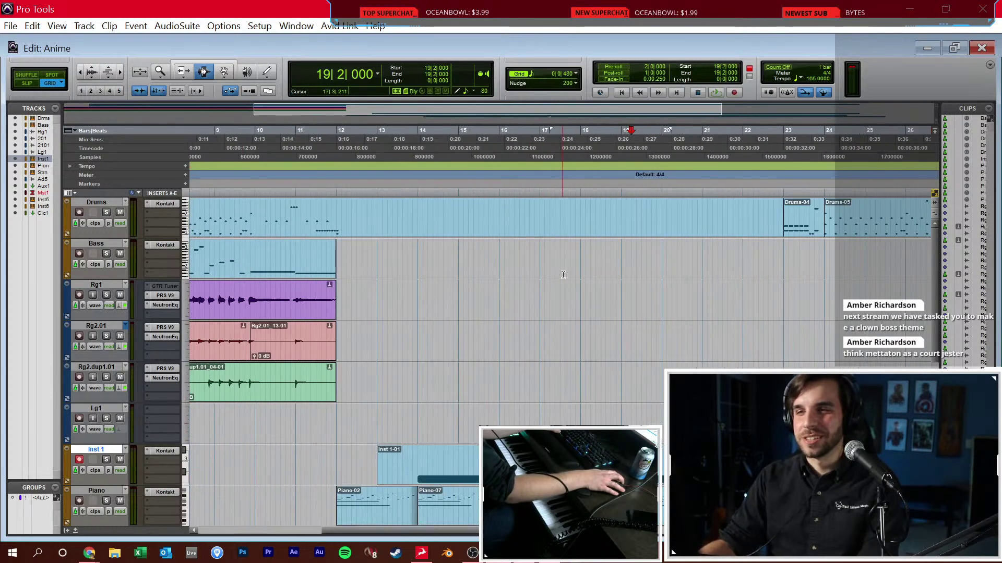
pyautogui.hscroll(4, 563, 275)
pyautogui.hscroll(-6, 558, 279)
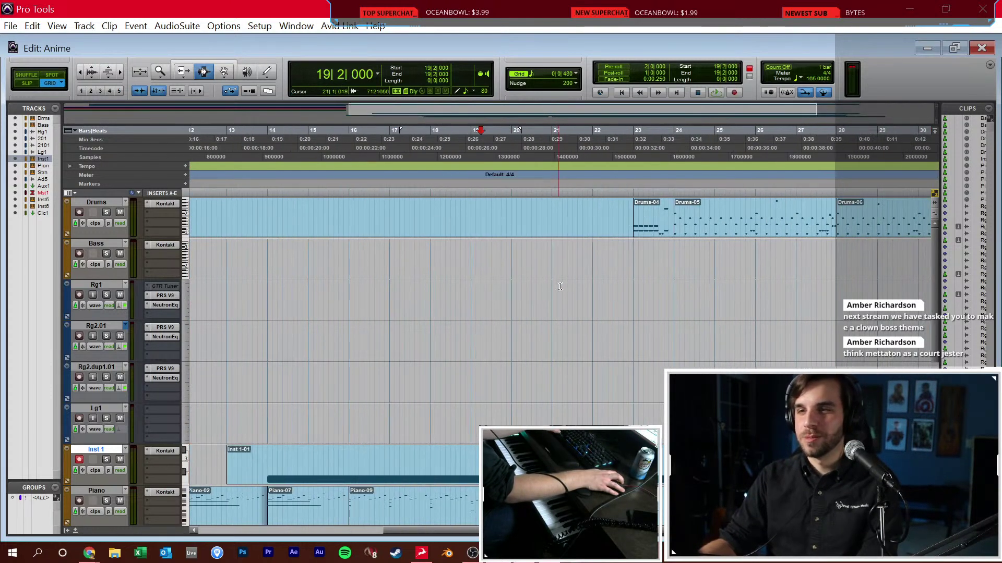
pyautogui.hscroll(-5, 557, 280)
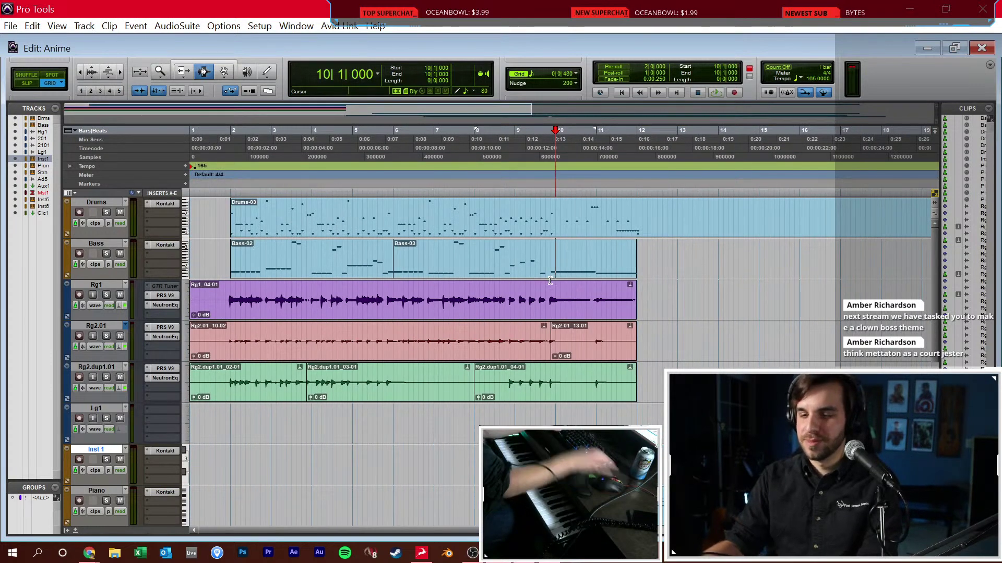
pyautogui.scroll(-1, 537, 296)
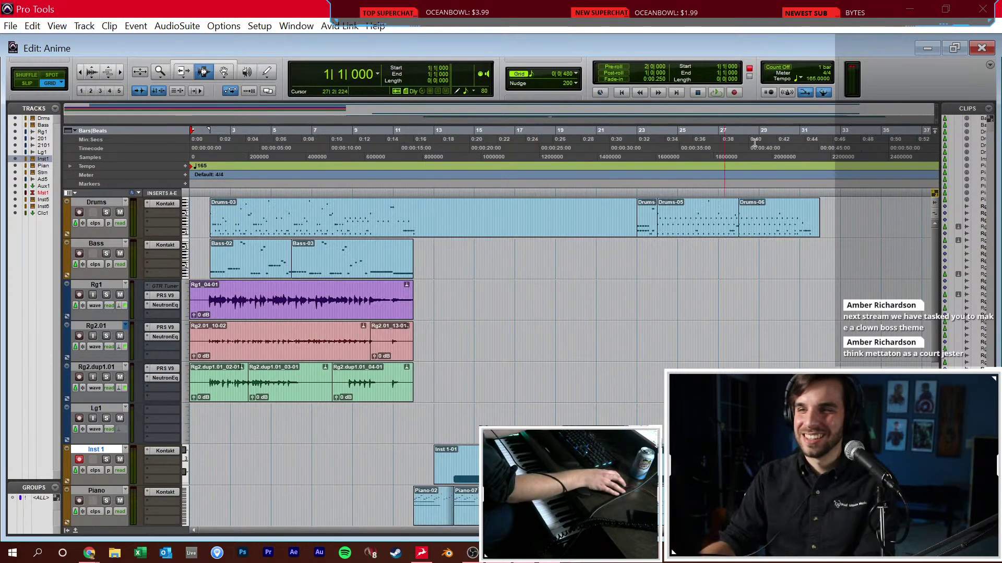
pyautogui.press('space')
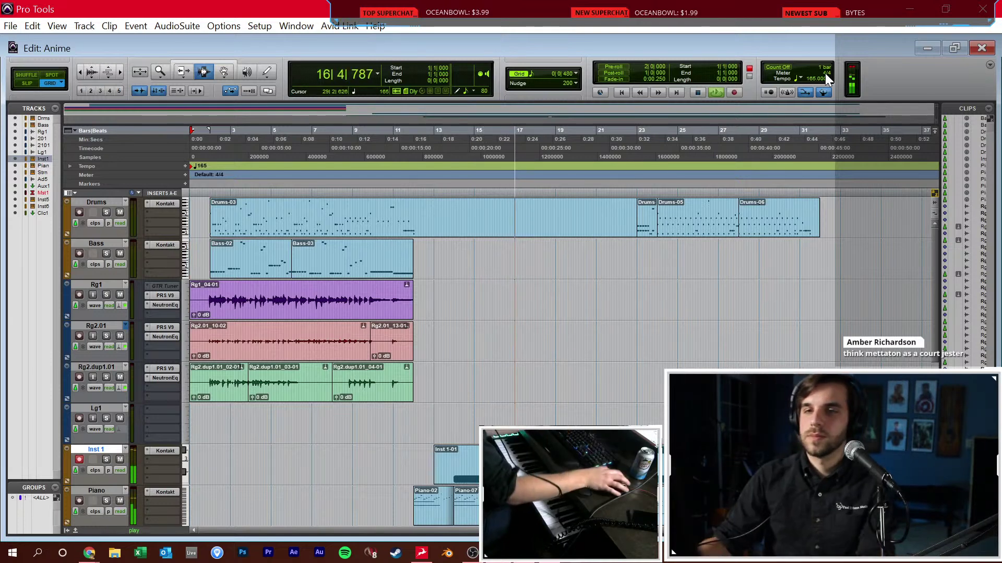
# Follow the playback through the new drum clips in bars 23–31, and stop with the cursor at 31|3
pyautogui.click(502, 291)
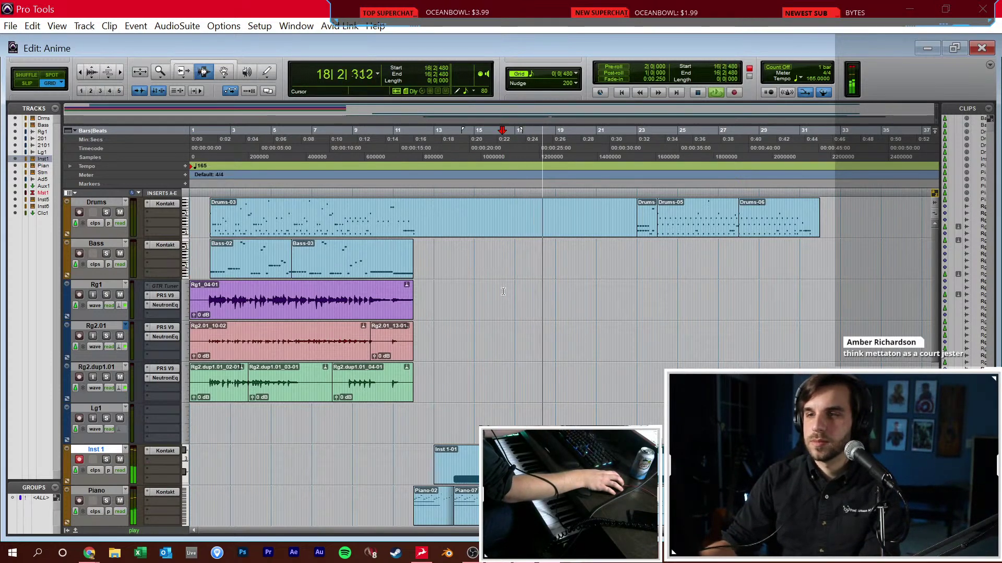
pyautogui.hscroll(3, 502, 291)
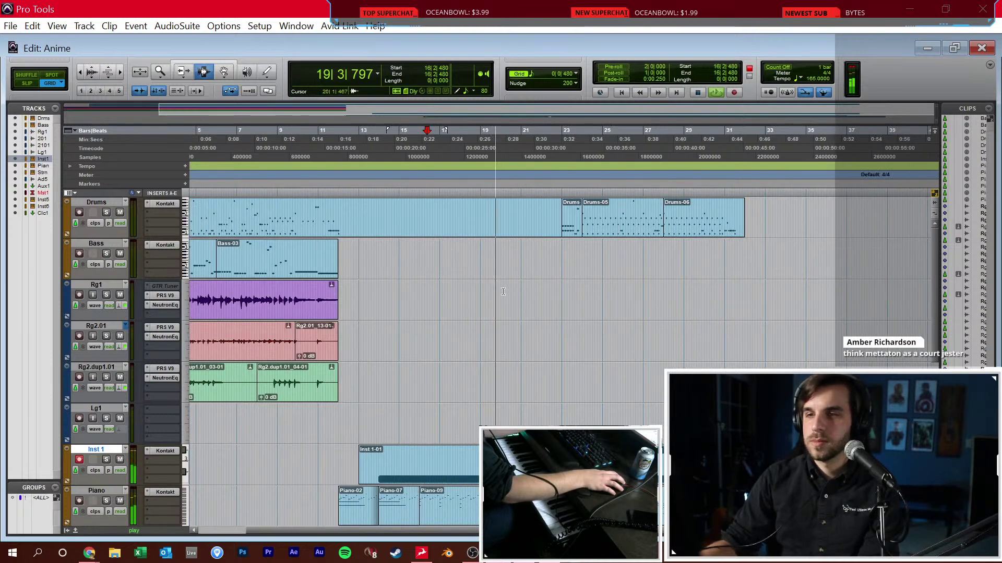
pyautogui.click(503, 291)
pyautogui.click(500, 294)
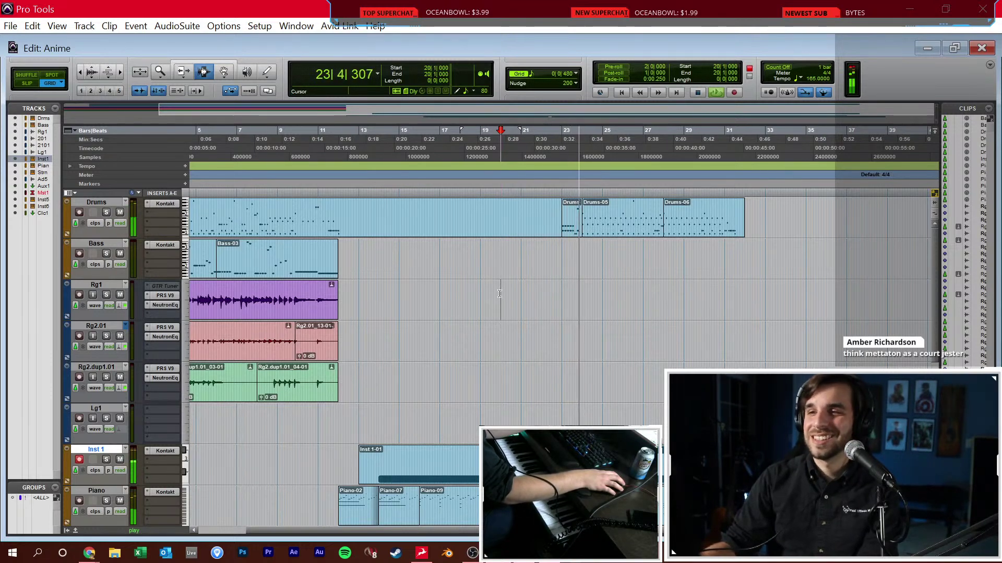
pyautogui.hscroll(6, 499, 293)
pyautogui.hscroll(-3, 499, 291)
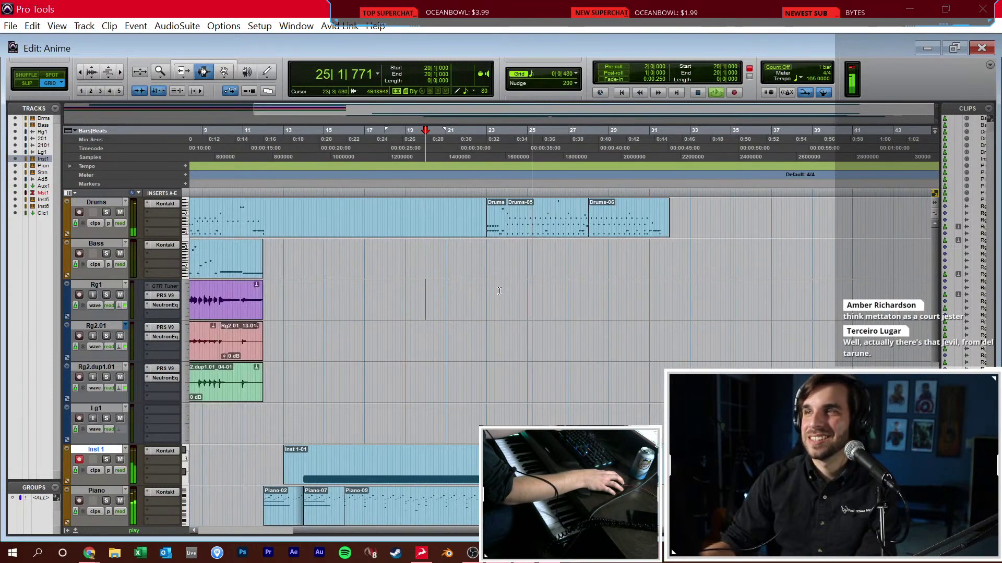
pyautogui.click(631, 339)
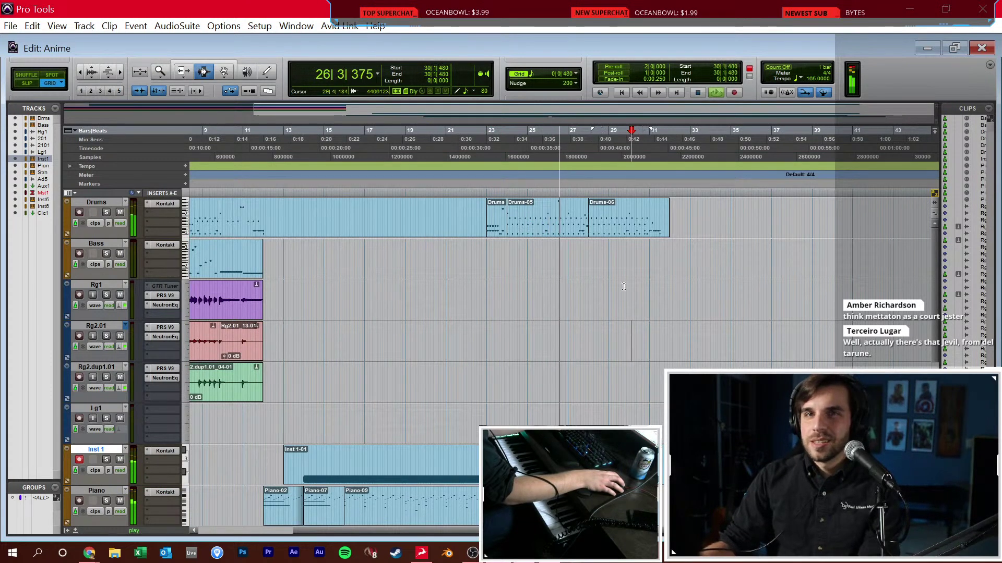
pyautogui.scroll(1, 626, 298)
pyautogui.click(474, 237)
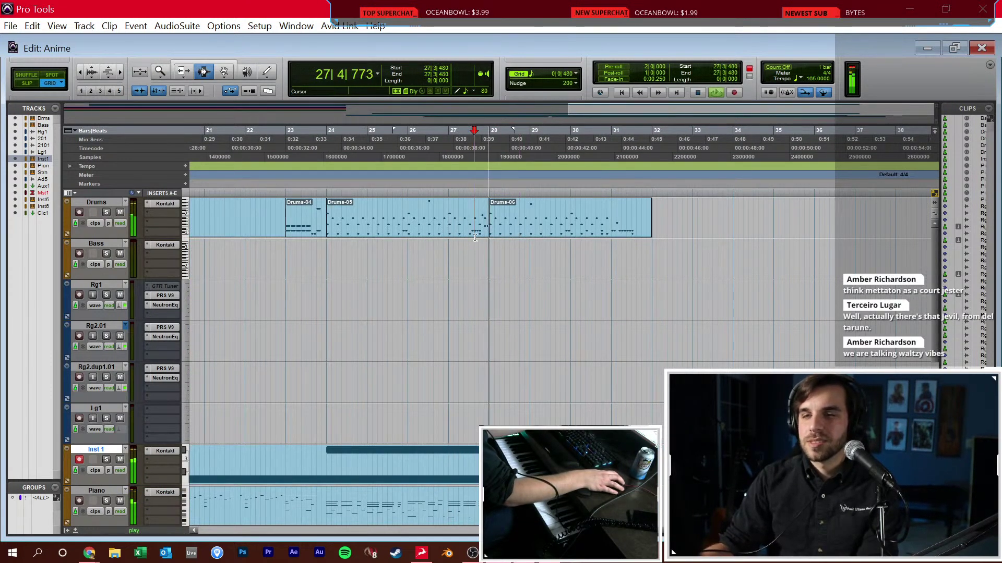
pyautogui.click(555, 258)
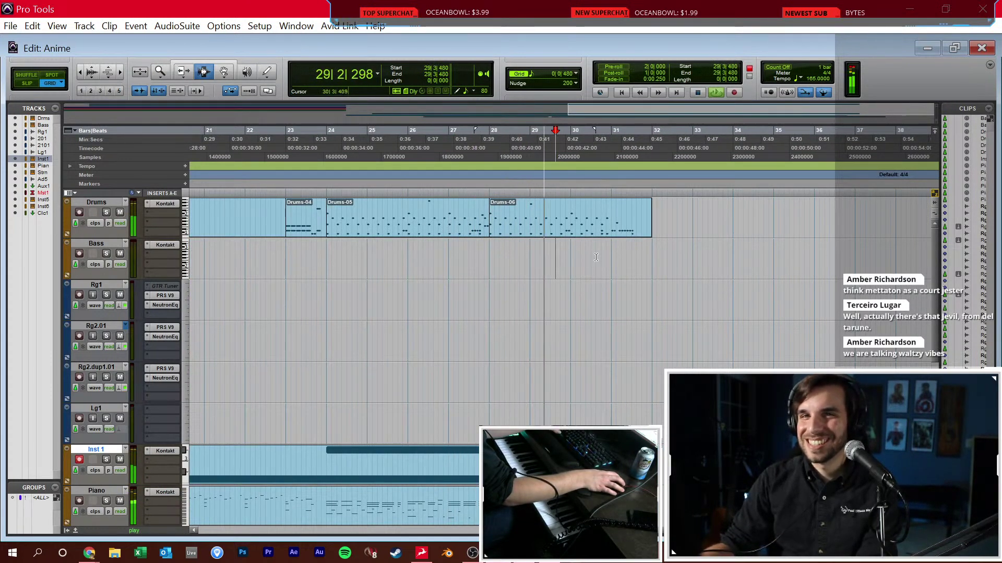
pyautogui.click(626, 258)
pyautogui.scroll(1, 601, 267)
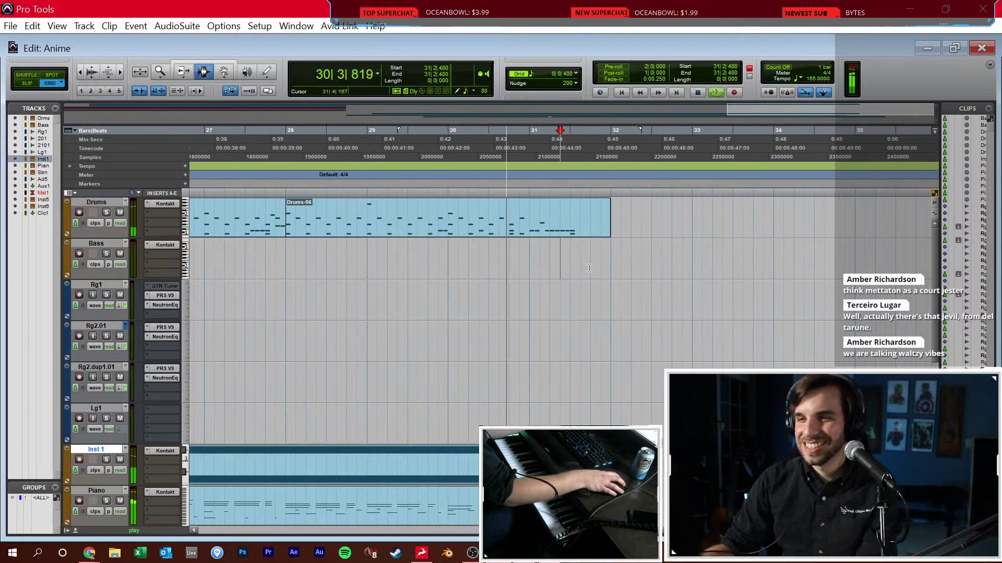
pyautogui.scroll(1, 601, 267)
pyautogui.click(578, 270)
pyautogui.press('space')
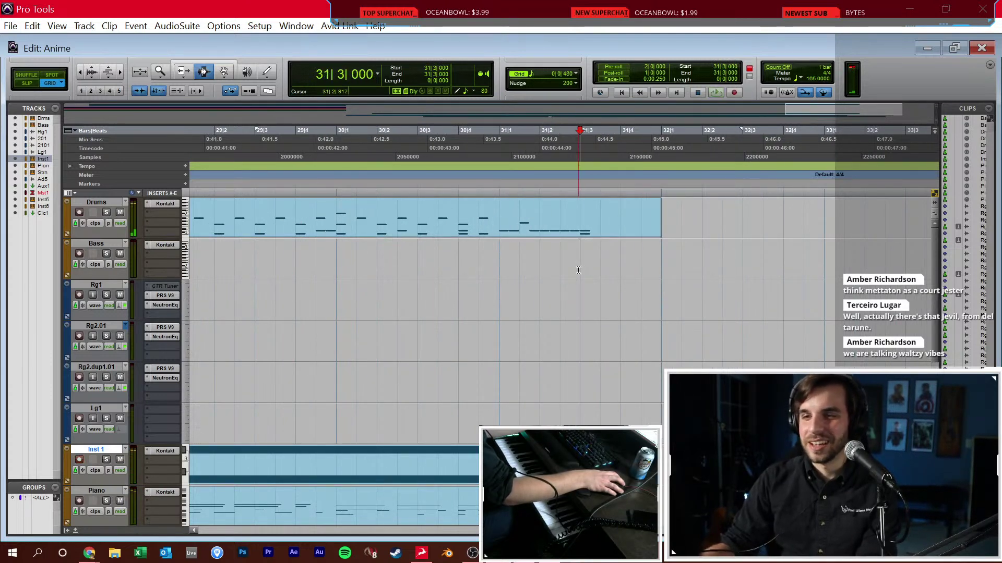
# Play back the arrangement from 10|1 into the section after bar 12
pyautogui.scroll(-3, 578, 270)
pyautogui.click(515, 306)
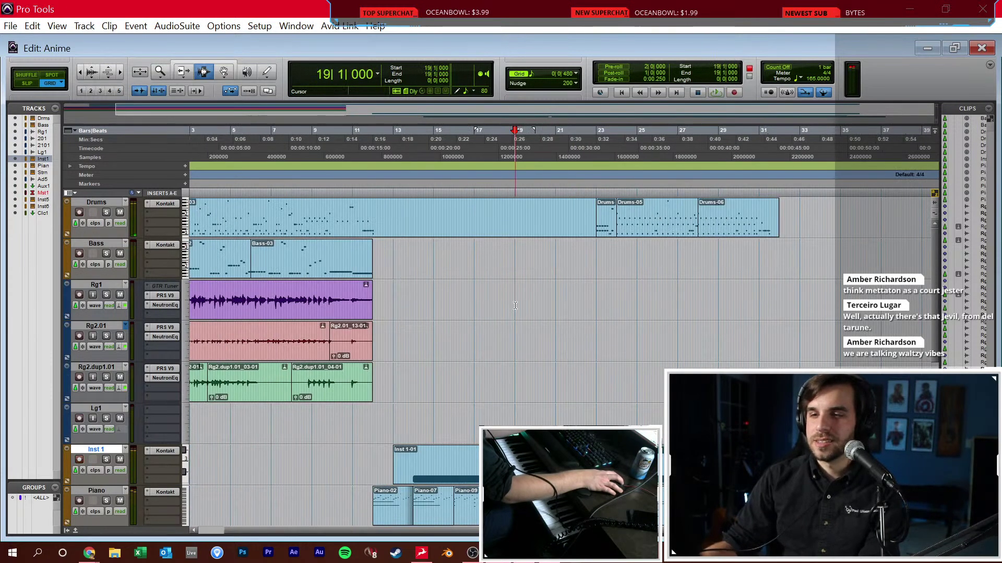
pyautogui.click(427, 257)
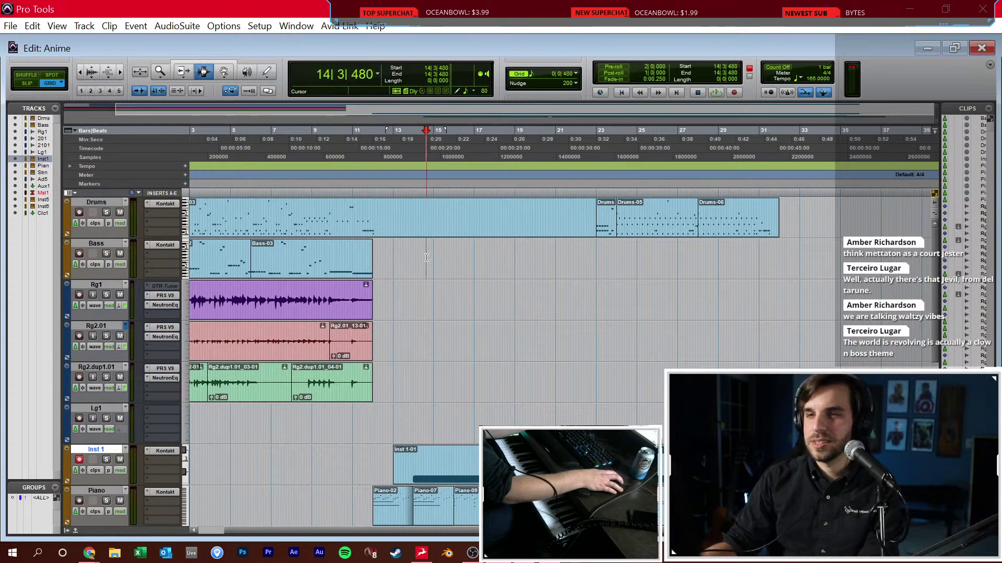
pyautogui.click(333, 257)
pyautogui.press('space')
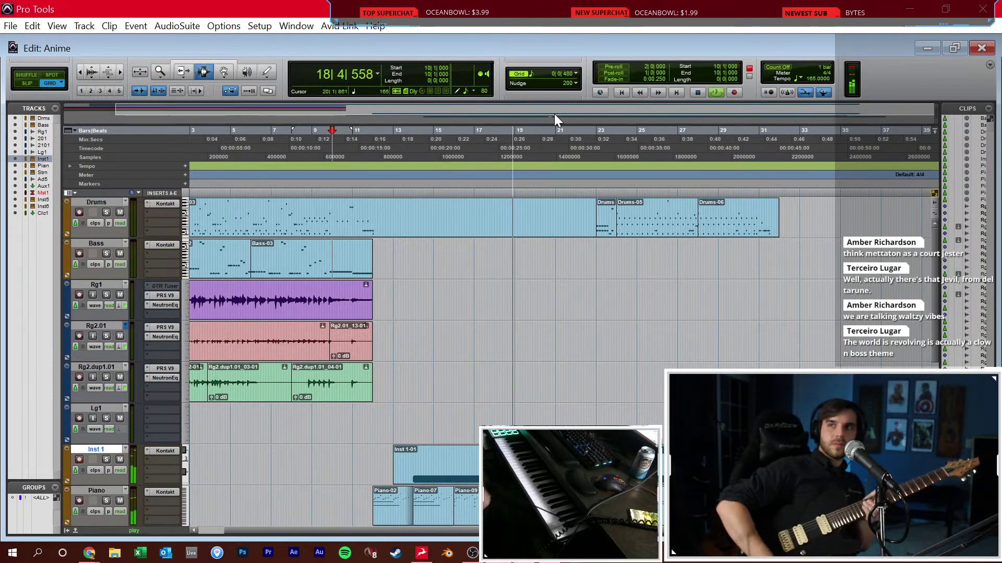
# Stop playback, duplicate the Rg1 guitar track and place the copy directly below Rg2.dup1.01
pyautogui.press('space')
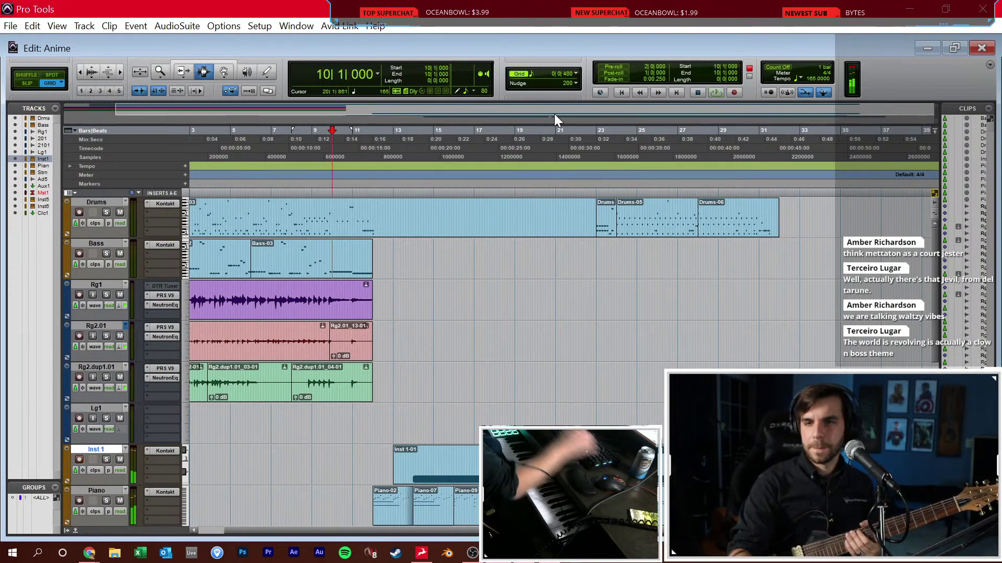
pyautogui.rightClick(110, 283)
pyautogui.click(101, 286)
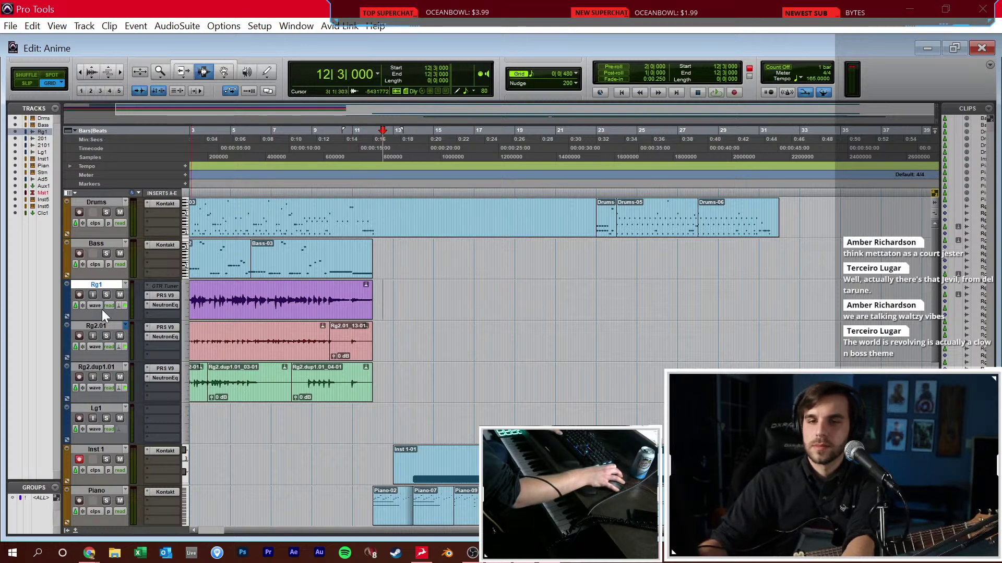
pyautogui.rightClick(120, 288)
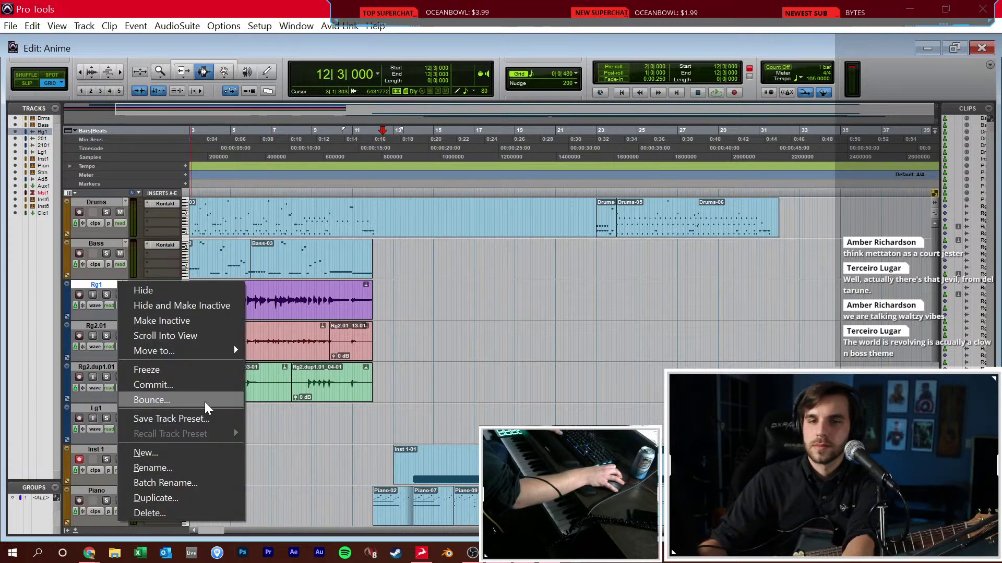
pyautogui.click(209, 497)
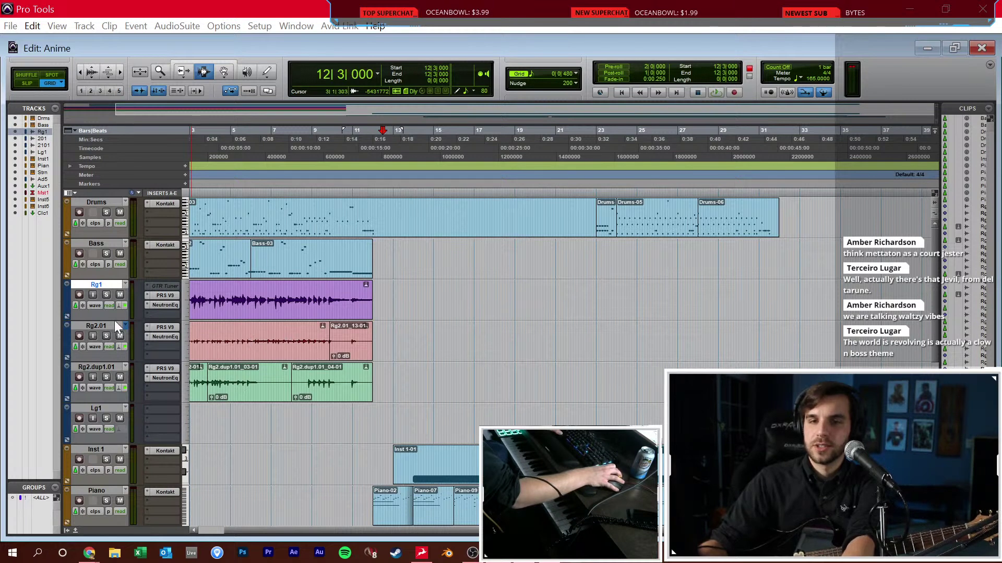
pyautogui.moveTo(108, 327); pyautogui.dragTo(105, 447)
# Arm Rg1.dup1 for recording, open its Neutron Equalizer and raise the low-cut filter to 348 Hz
pyautogui.click(162, 419)
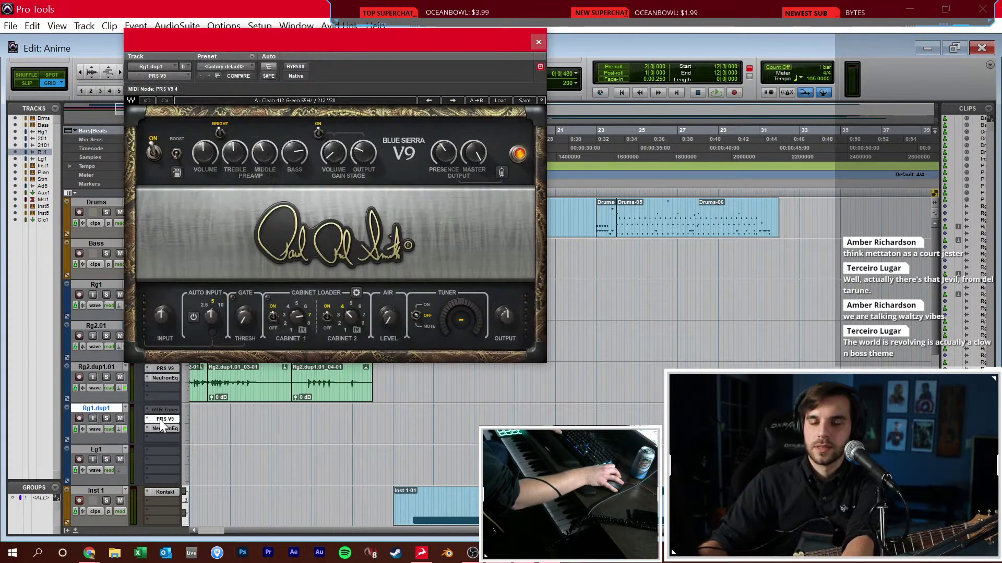
pyautogui.click(165, 428)
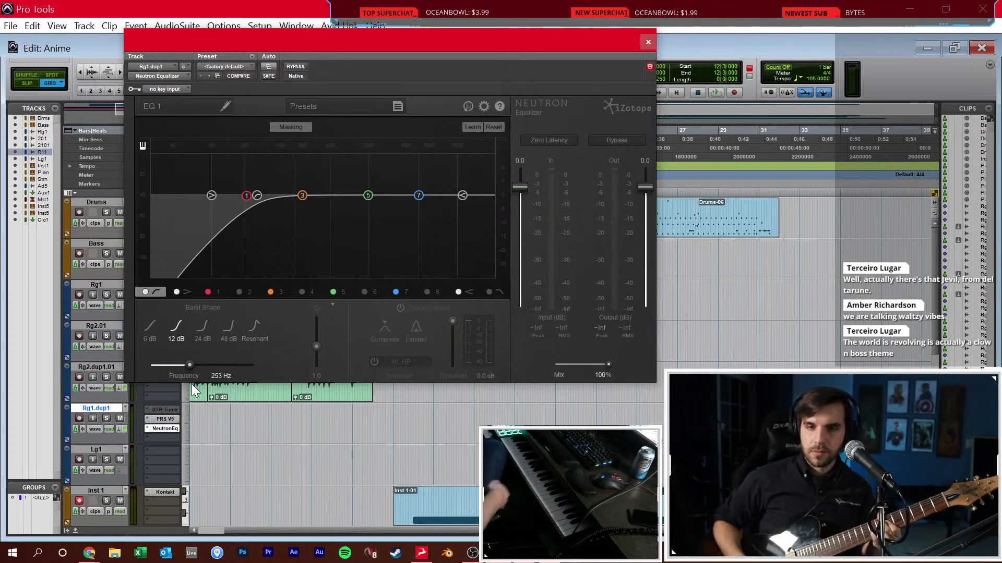
pyautogui.click(78, 417)
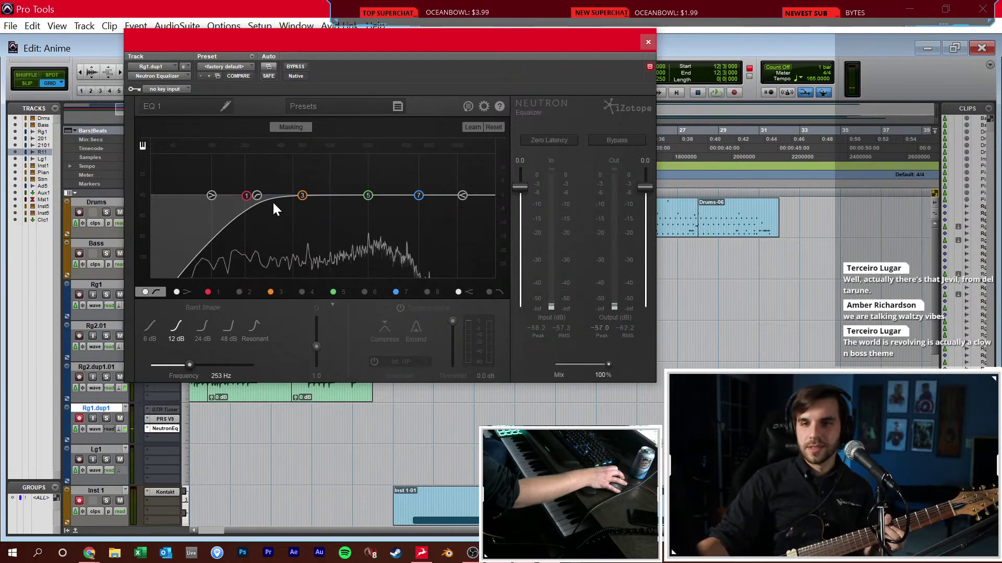
pyautogui.moveTo(258, 196); pyautogui.dragTo(275, 192)
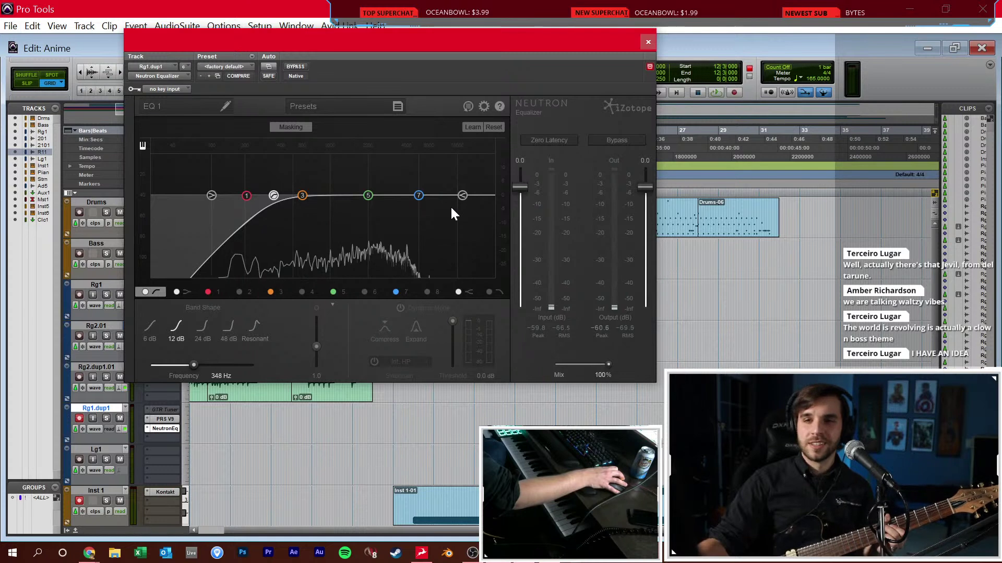
# Add a 24 dB high-cut filter at 2578 Hz, set the low cut's slope to 24 dB, and close the equalizer
pyautogui.click(493, 292)
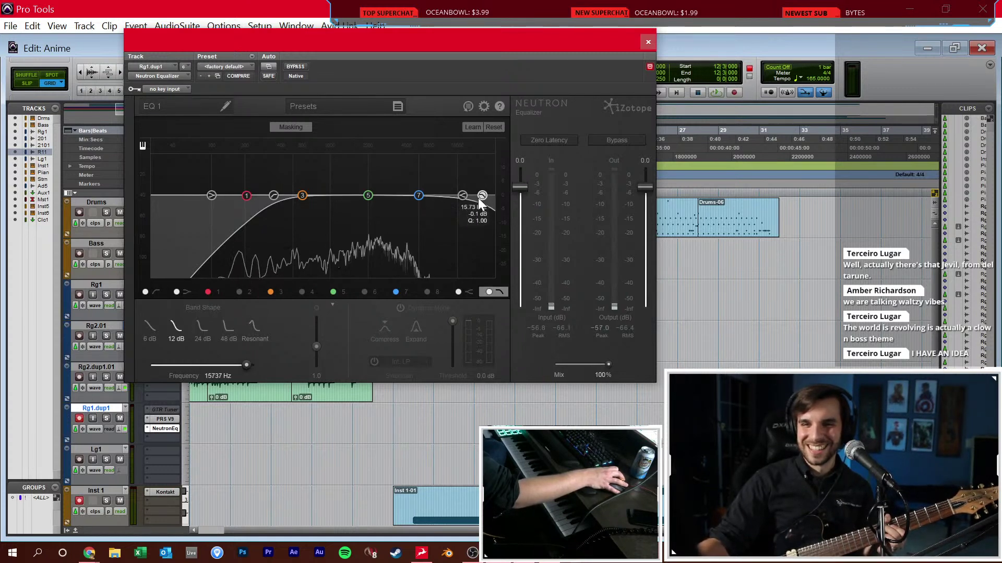
pyautogui.moveTo(487, 196); pyautogui.dragTo(381, 196)
pyautogui.click(198, 330)
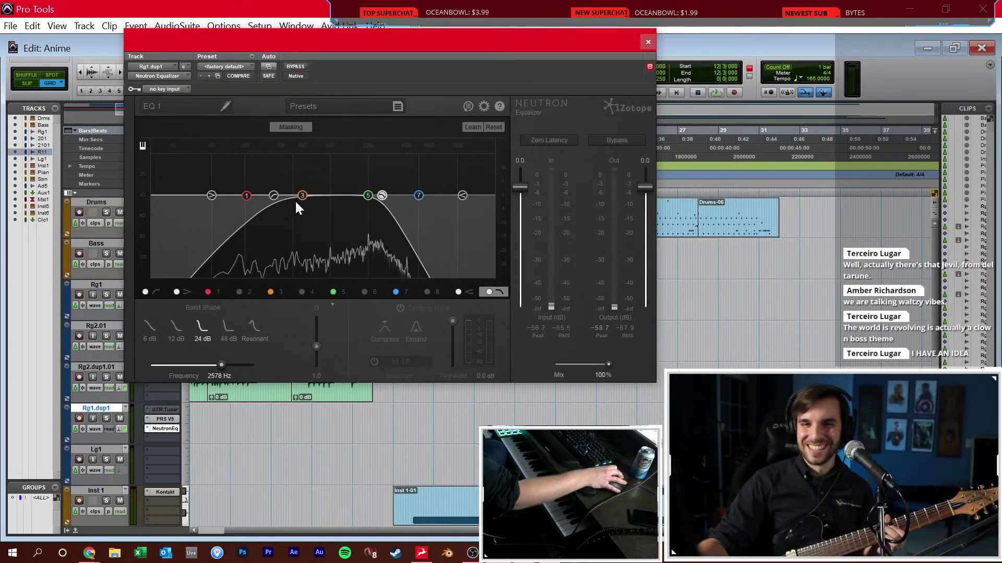
pyautogui.click(272, 194)
pyautogui.click(193, 329)
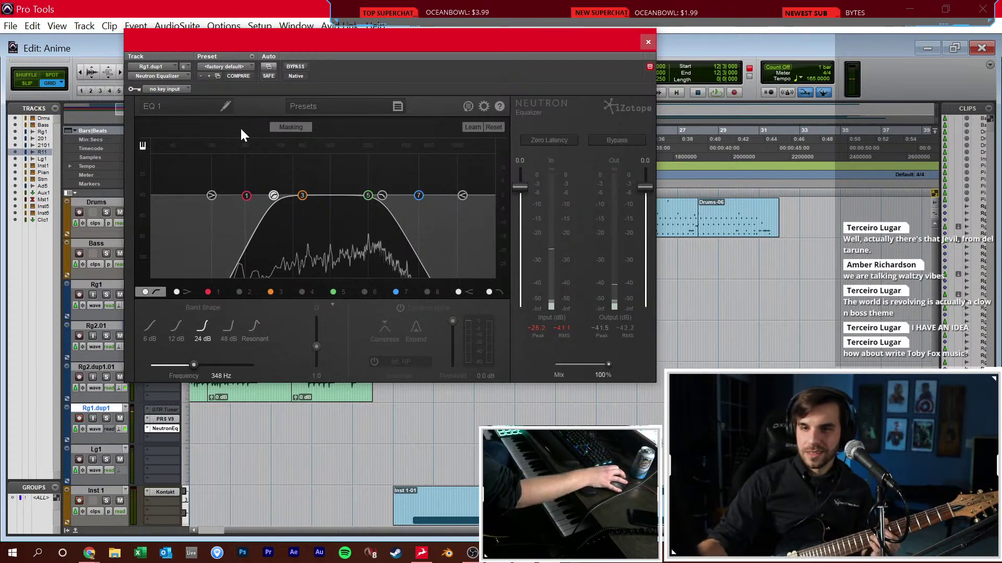
pyautogui.click(648, 42)
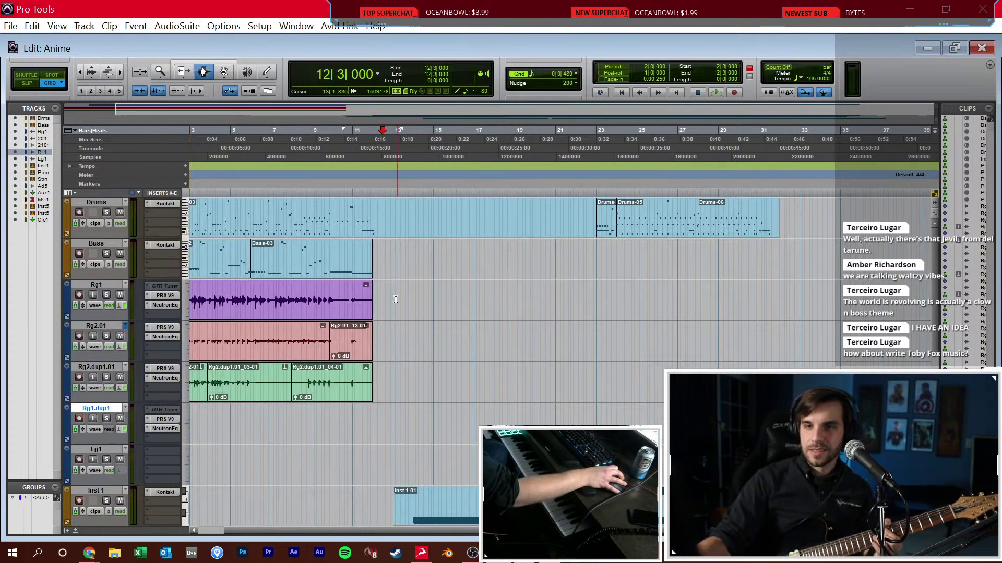
# Record a short take on Rg1.dup1 from 11|1|000 and disarm Inst 1
pyautogui.hotkey('ctrl', 'space')
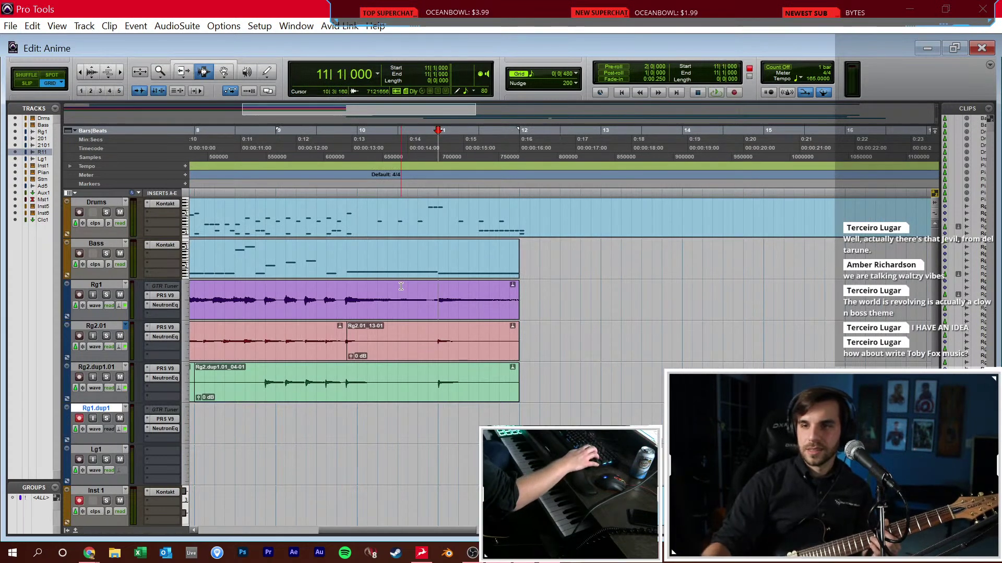
pyautogui.press('space')
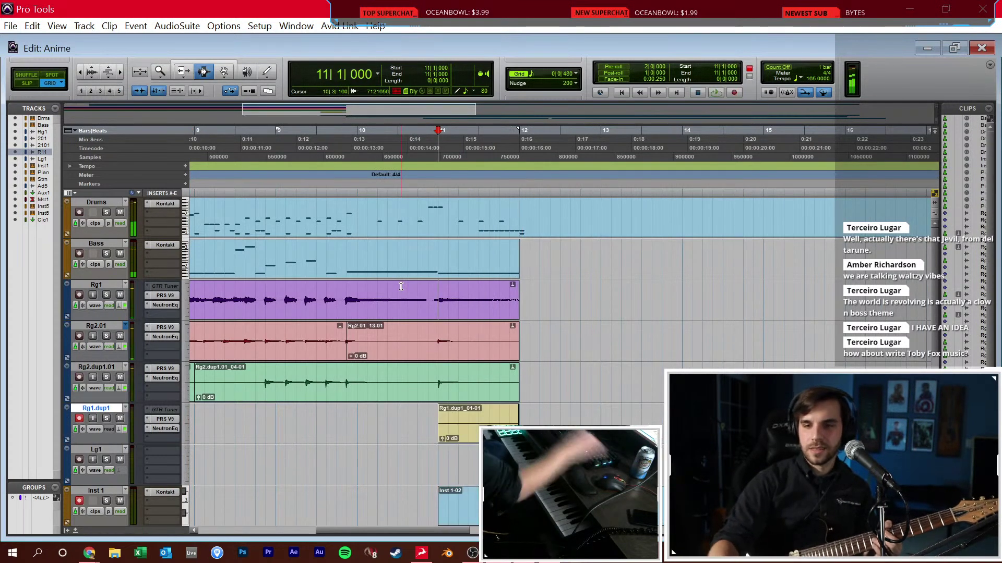
pyautogui.click(80, 498)
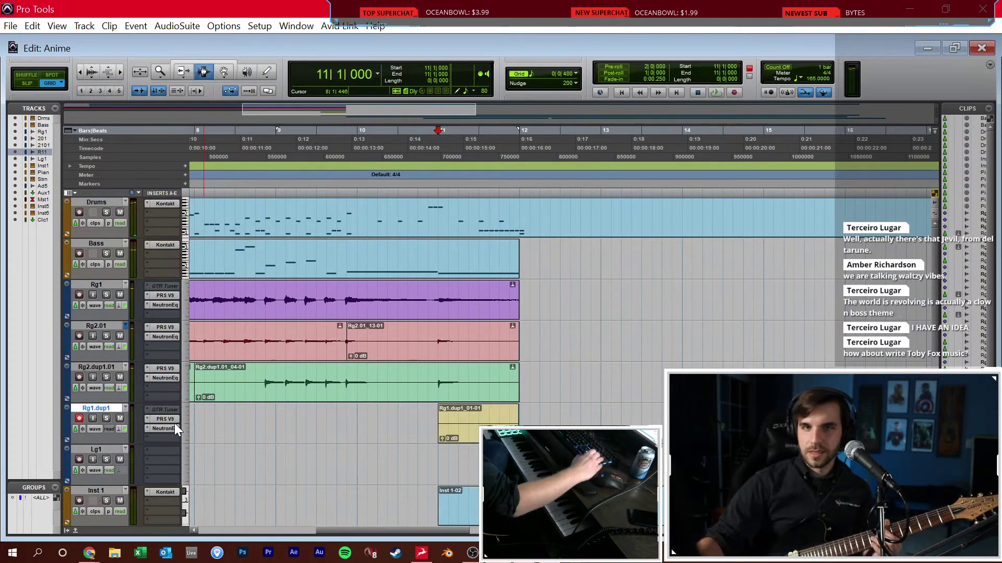
pyautogui.hotkey('shift', 'r')
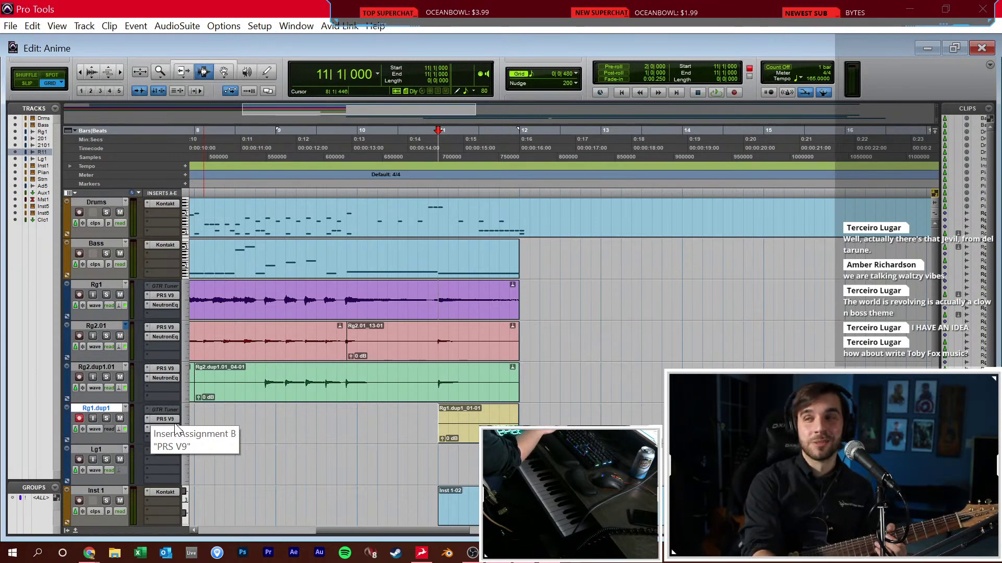
pyautogui.press('Tab')
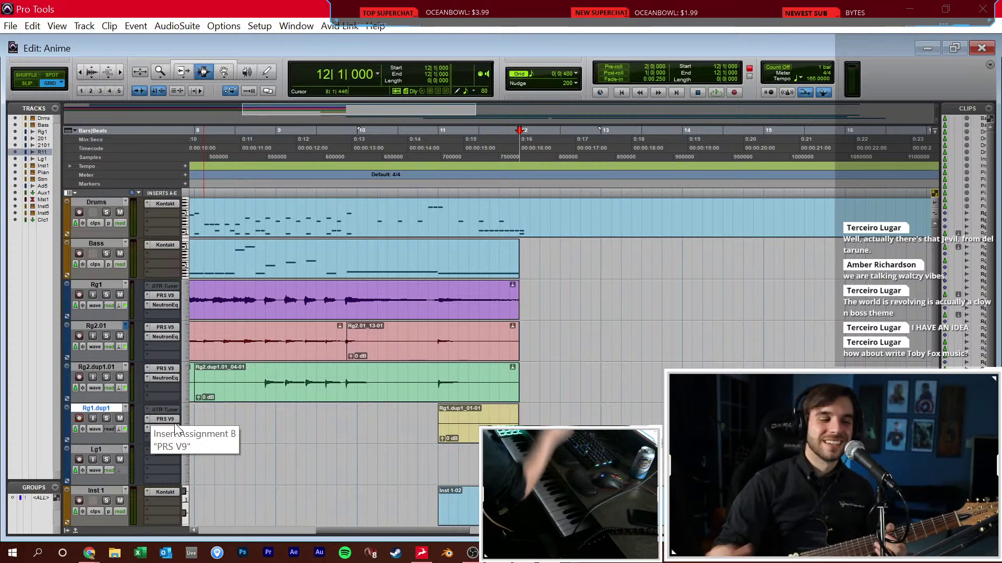
pyautogui.hotkey('shift', 'r')
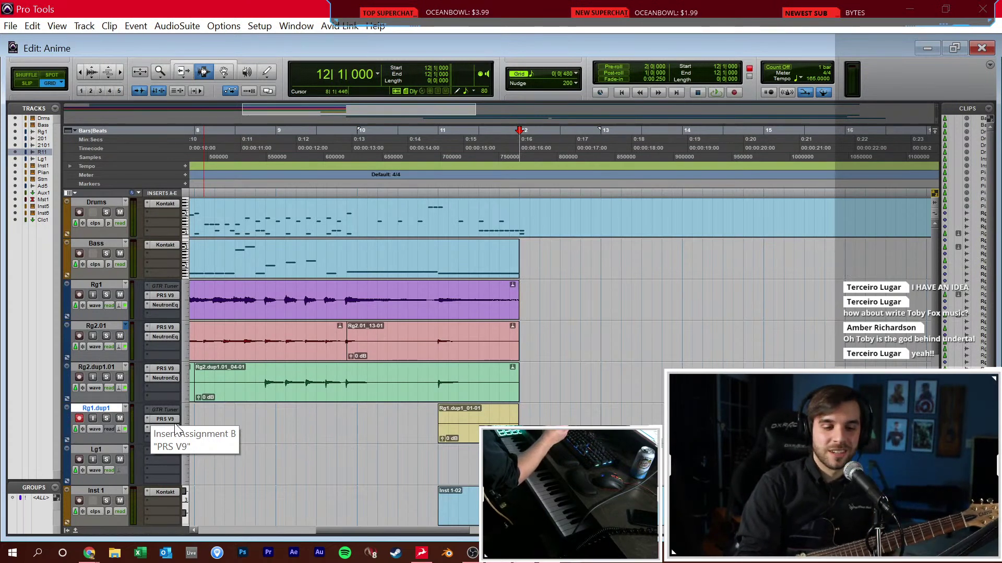
pyautogui.hotkey('shift', 'r')
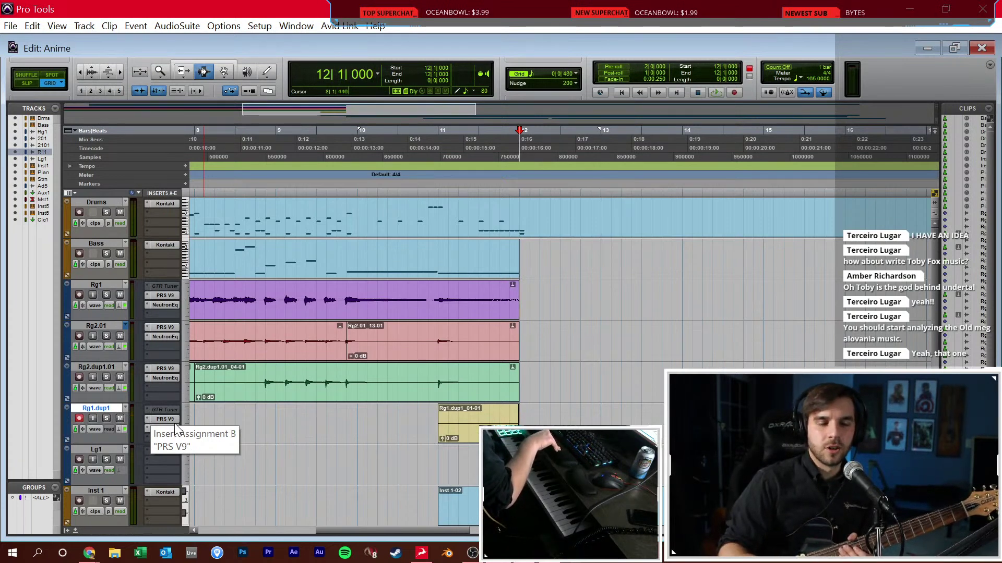
pyautogui.click(509, 434)
pyautogui.click(519, 434)
pyautogui.press('space')
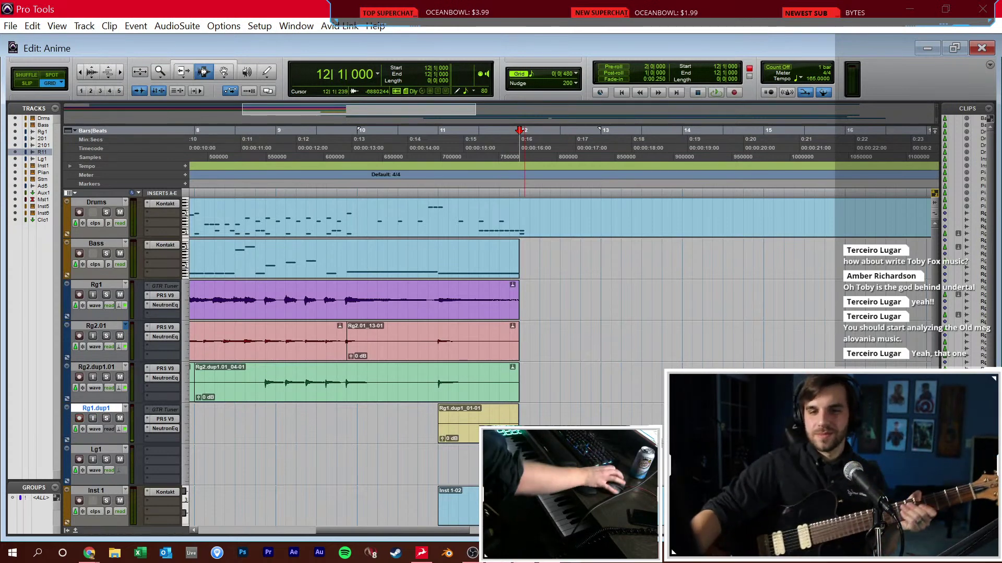
pyautogui.hotkey('shift', 'r')
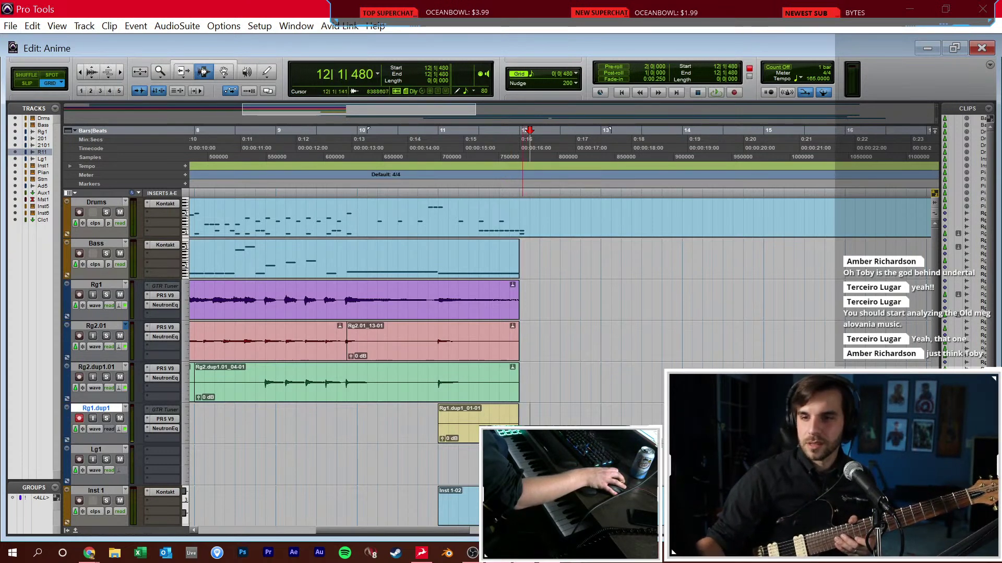
# Try two guitar takes on Rg1.dup1 from 11|1|000, one reaching about bar 18 and the other about bar 14
pyautogui.click(520, 131)
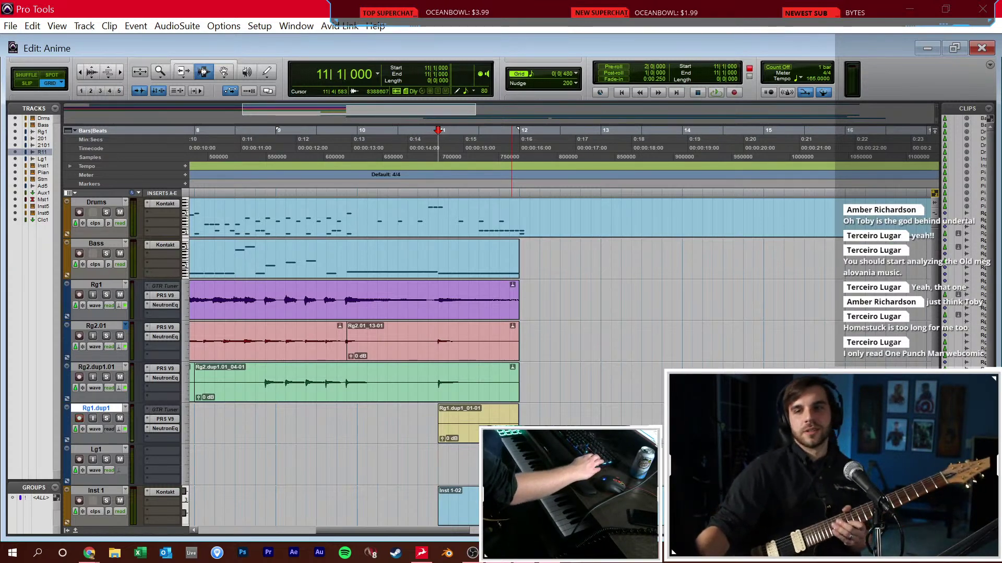
pyautogui.hotkey('ctrl', 'space')
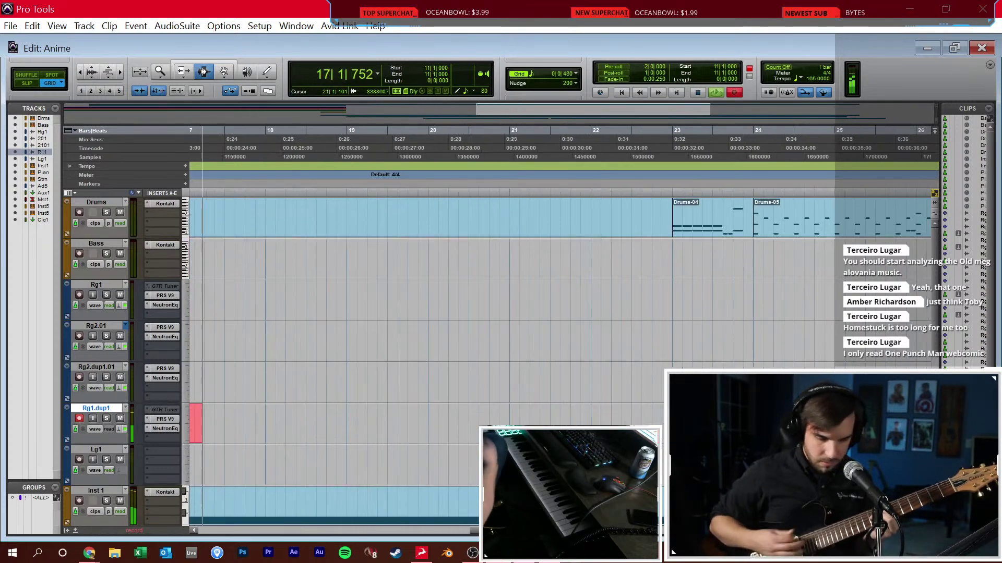
pyautogui.press('space')
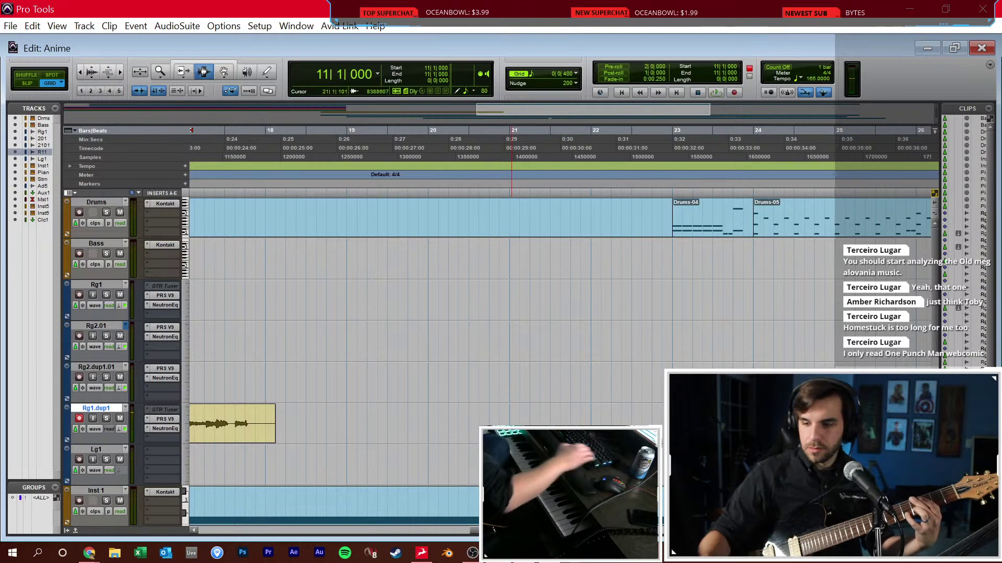
pyautogui.hotkey('ctrl', 'space')
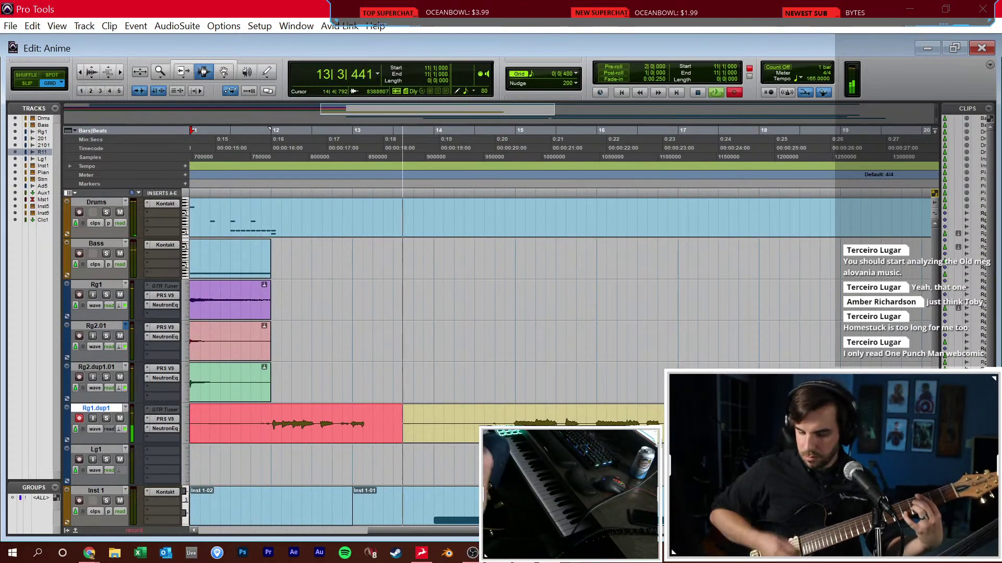
pyautogui.press('space')
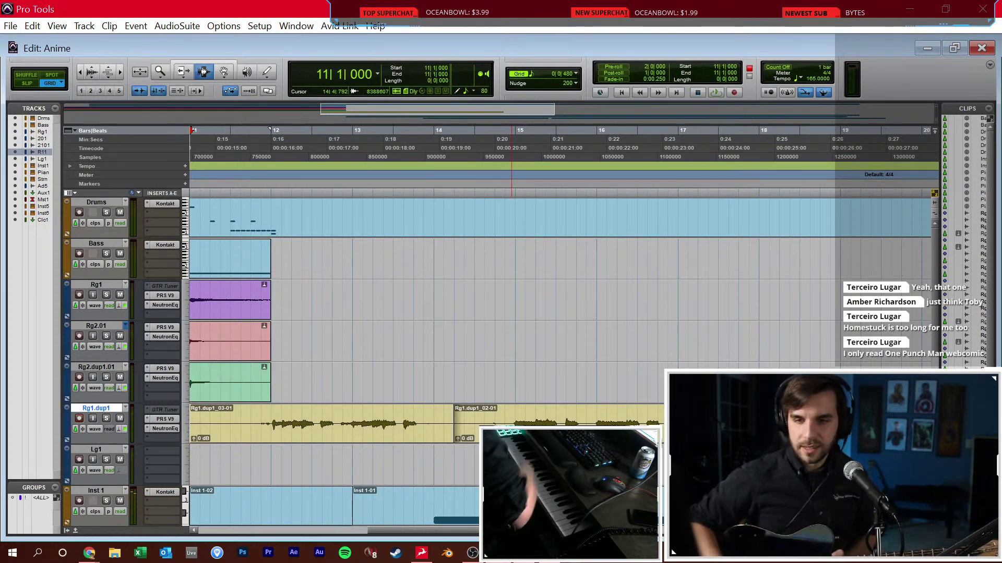
# Delete the recorded guitar audio on Rg1.dup1 from 11|4|000 to 18|2|000
pyautogui.moveTo(251, 423); pyautogui.dragTo(779, 423)
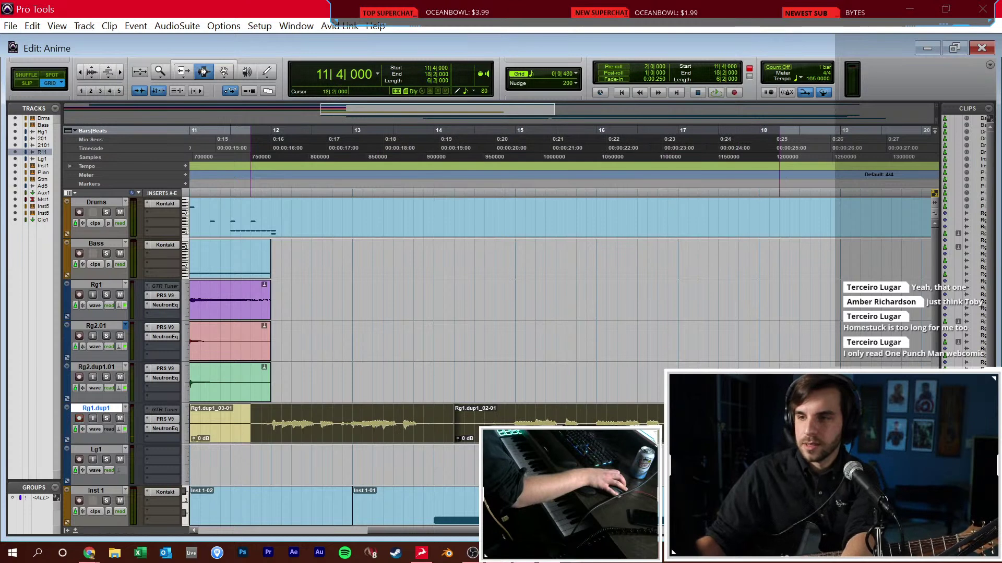
pyautogui.press('r')
pyautogui.hscroll(5, 564, 323)
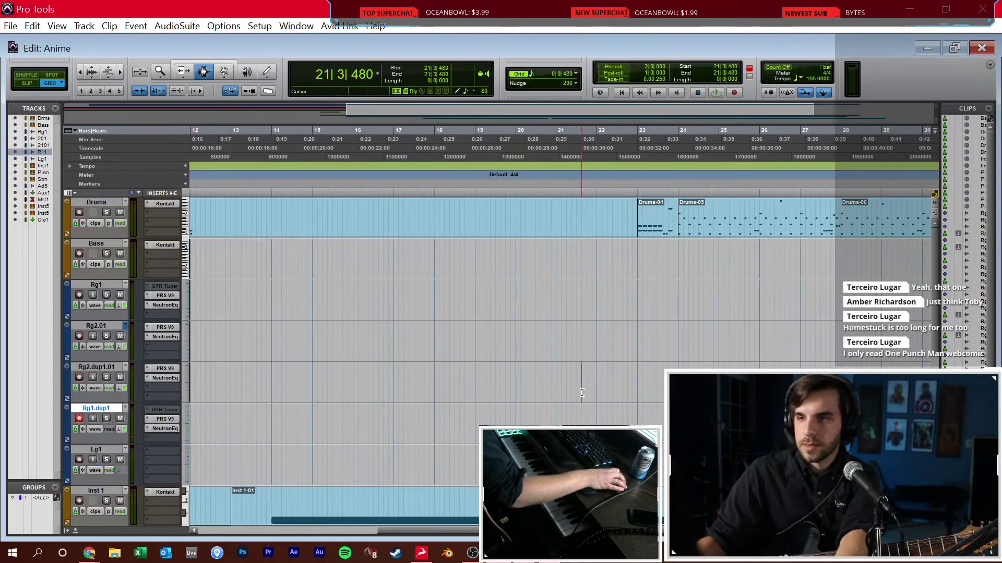
# Arm Rg1 while playing back from 21|3|480, and record a short pass on Rg1 and Rg1.dup1 from 22|4|000
pyautogui.press('space')
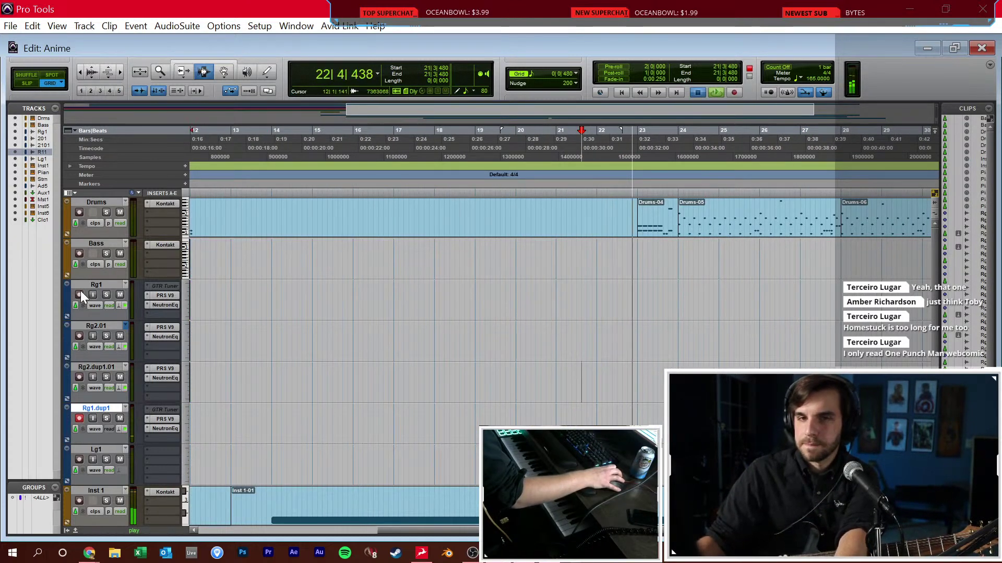
pyautogui.click(78, 295)
pyautogui.press('space')
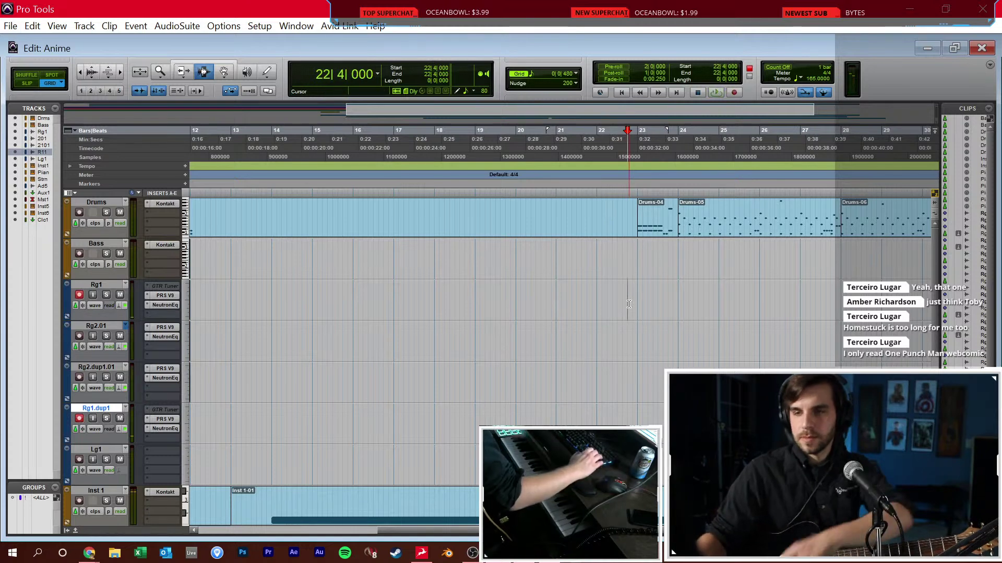
pyautogui.hotkey('ctrl', 'space')
pyautogui.press('space')
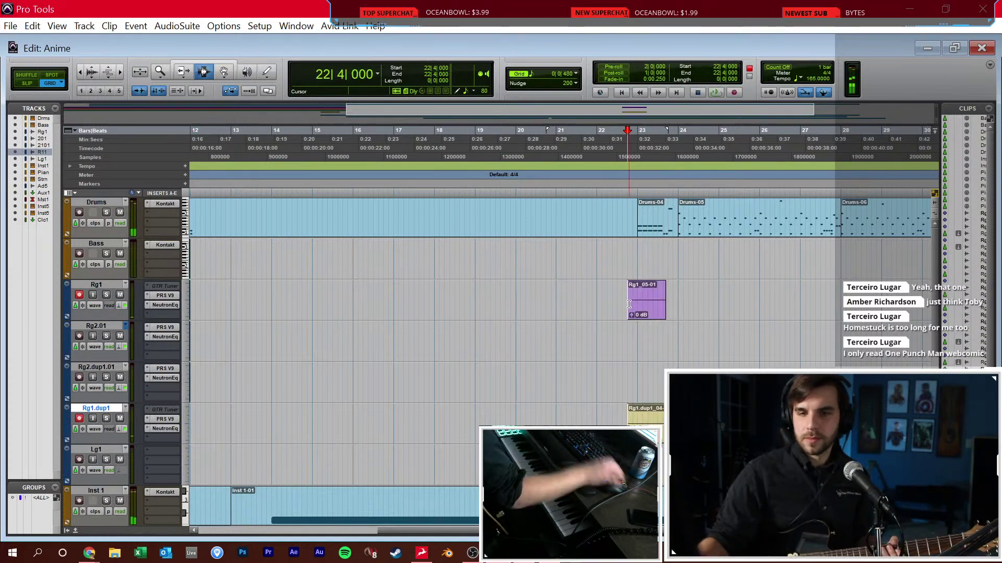
# Disarm Rg1.dup1 and record a rhythm guitar take on Rg1 from 23|1|000 to the end of bar 31
pyautogui.click(79, 418)
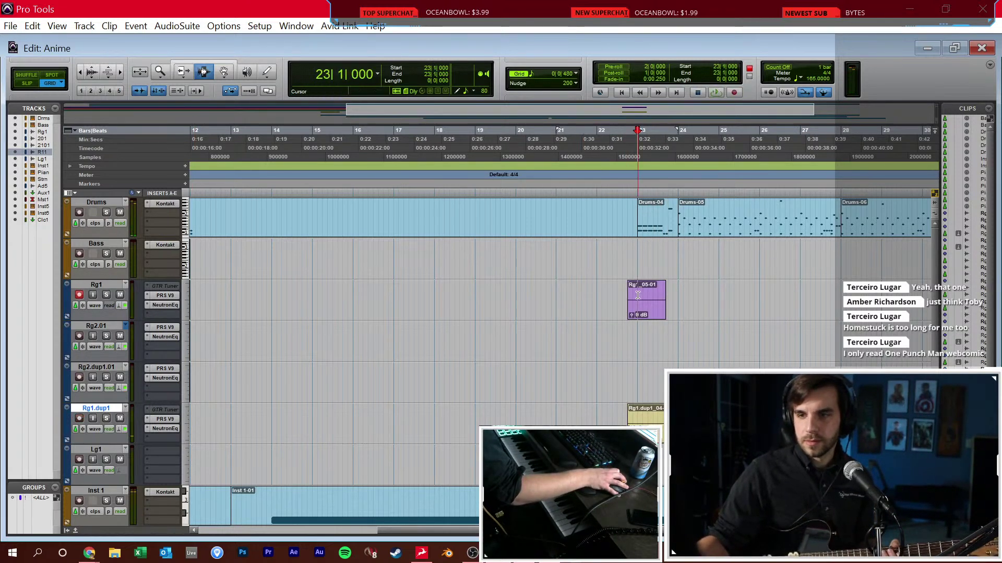
pyautogui.hotkey('ctrl', 'space')
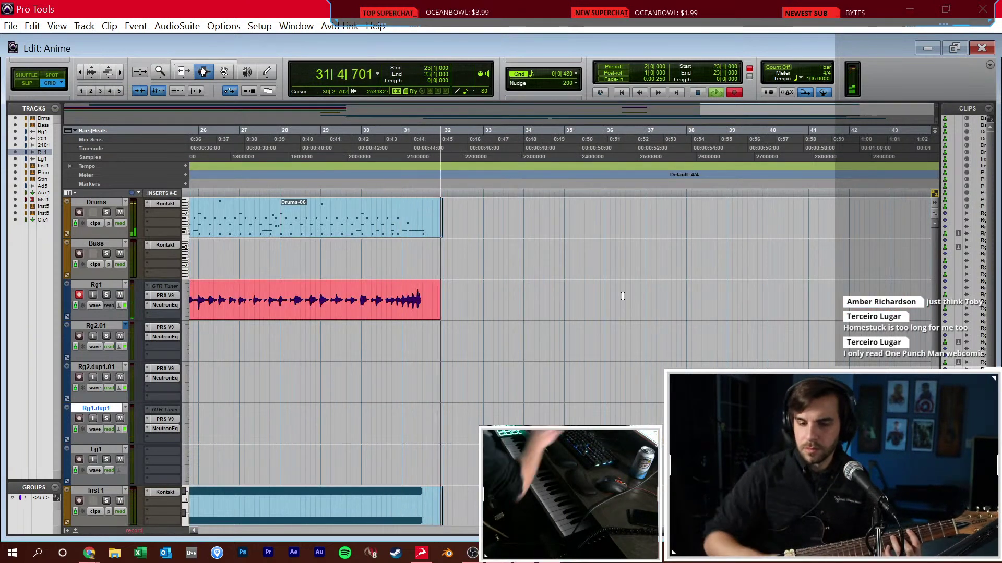
pyautogui.press('space')
# End the Rg1 take and audition bar 31 from 31|1|000, checking the drums against the Inst 1, Piano and Strings parts
pyautogui.scroll(-3, 401, 344)
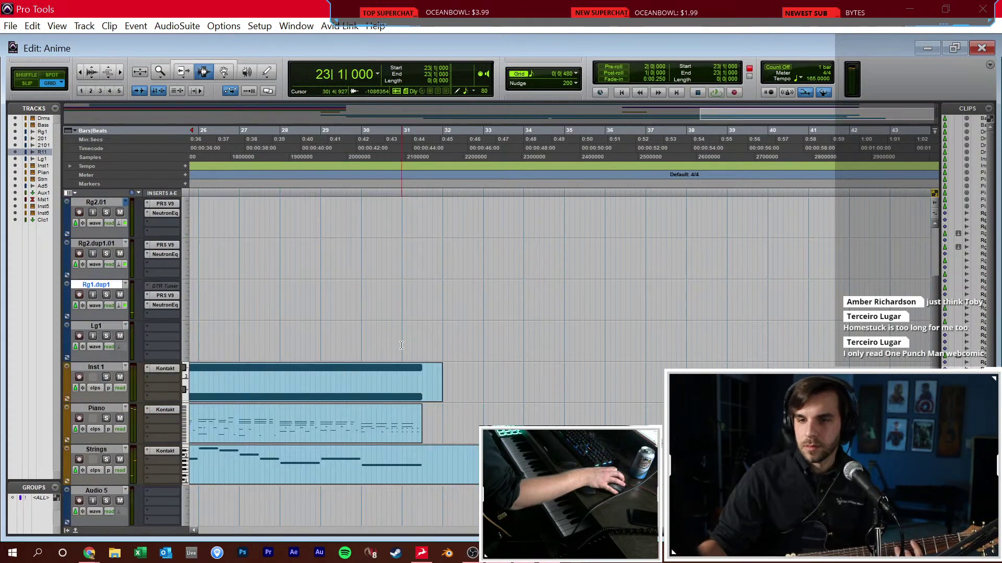
pyautogui.press('space')
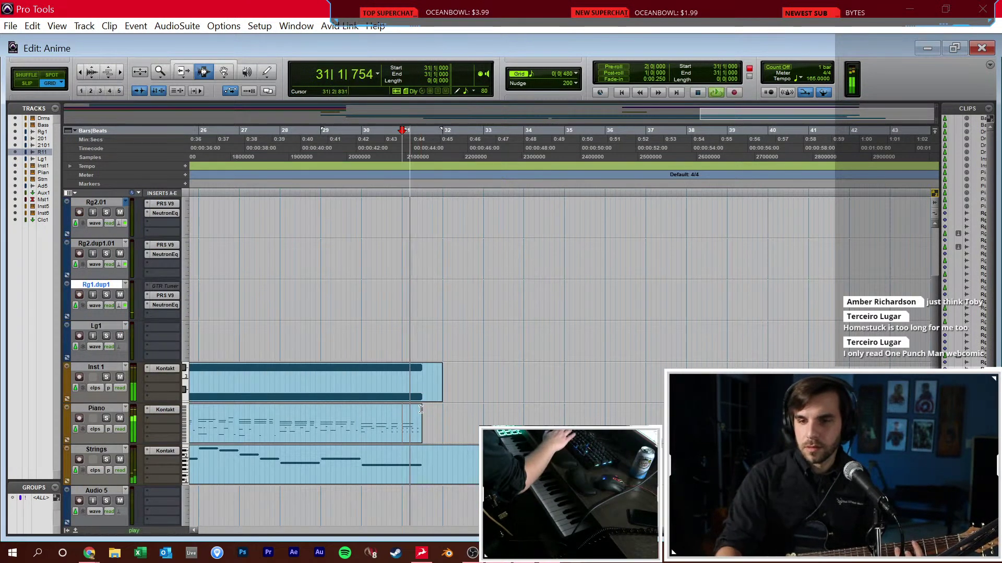
pyautogui.press('space')
pyautogui.scroll(3, 426, 386)
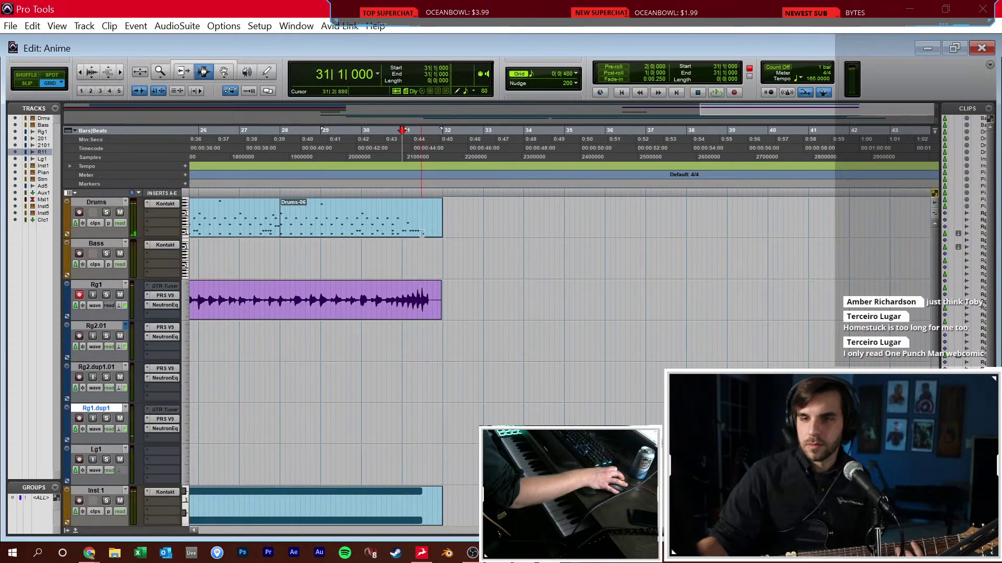
pyautogui.scroll(-3, 427, 231)
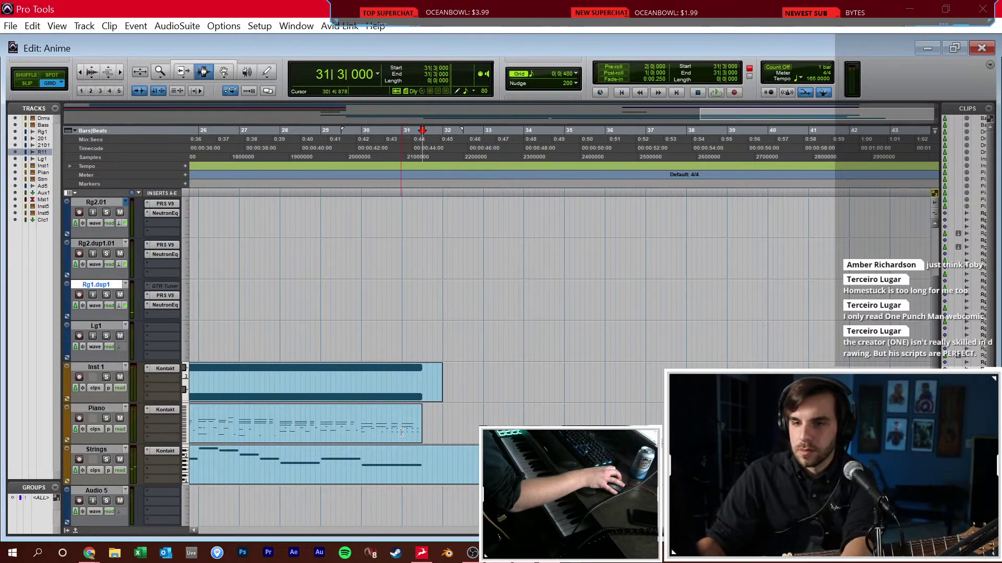
pyautogui.press('space')
pyautogui.hotkey('ctrl', ']')
pyautogui.press('space')
# Shorten the snare fill in bar 31 of the Drums MIDI so its last hit falls on 31|2|480
pyautogui.scroll(3, 574, 247)
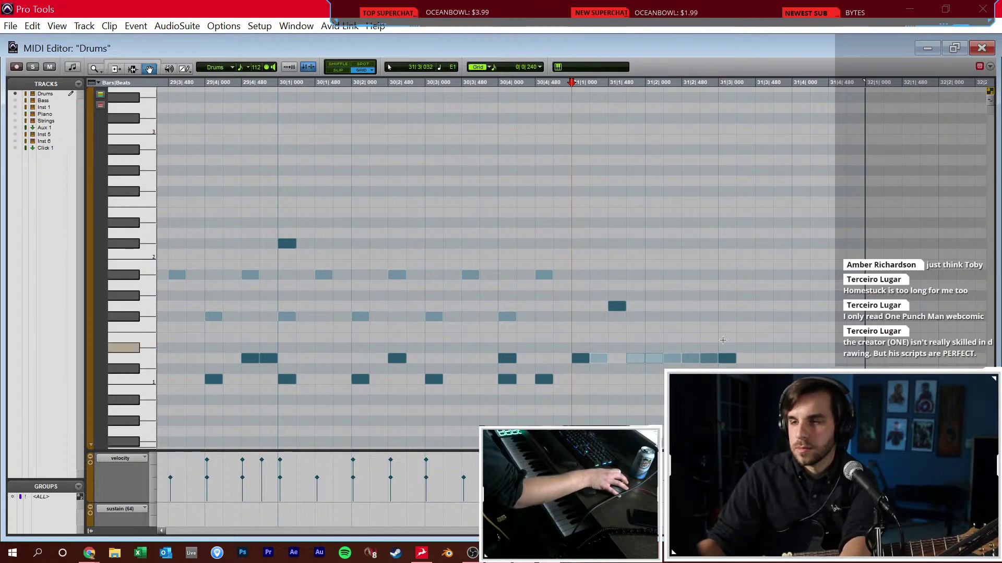
pyautogui.moveTo(736, 332); pyautogui.dragTo(687, 364)
pyautogui.press('Delete')
pyautogui.click(728, 359)
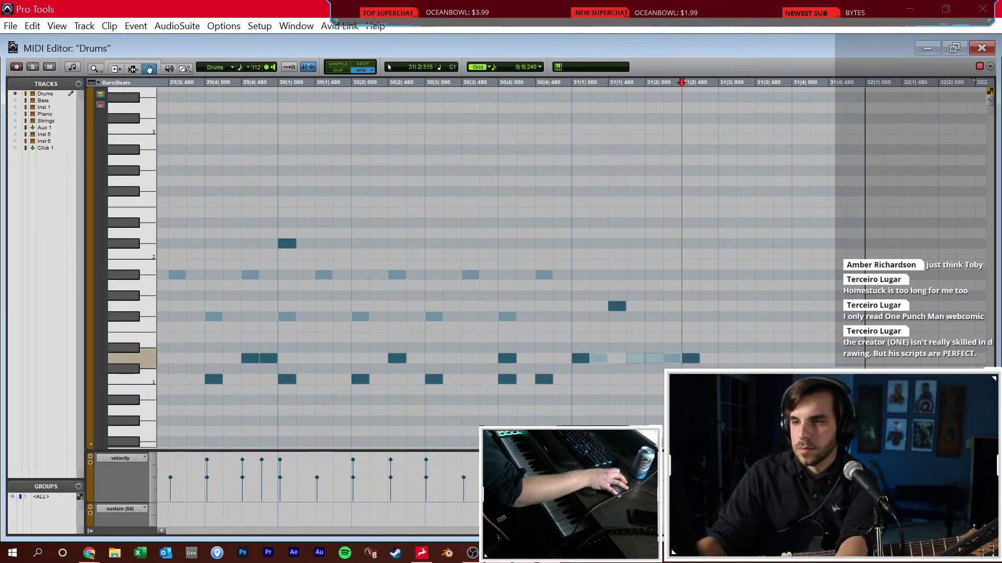
pyautogui.click(672, 358)
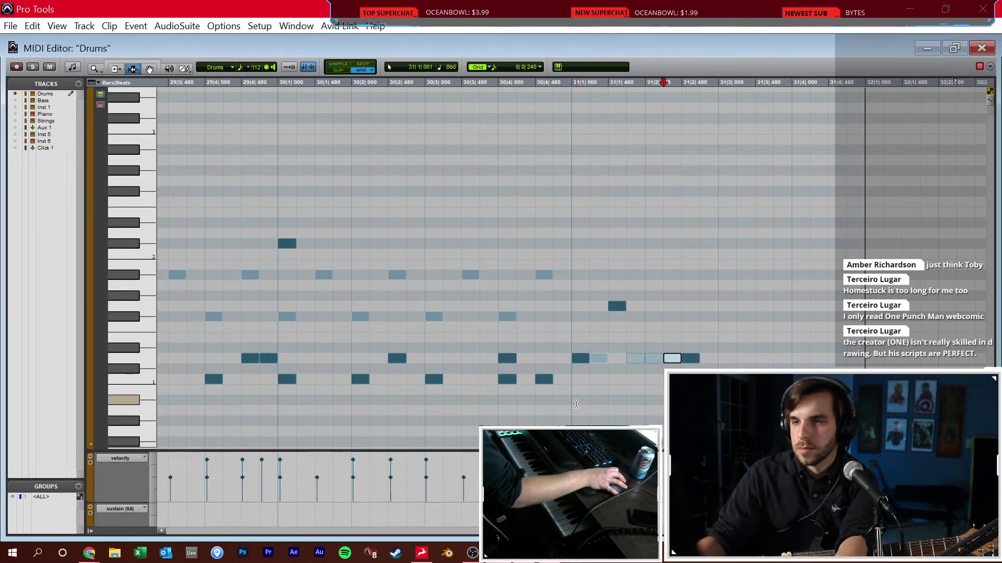
pyautogui.press('space')
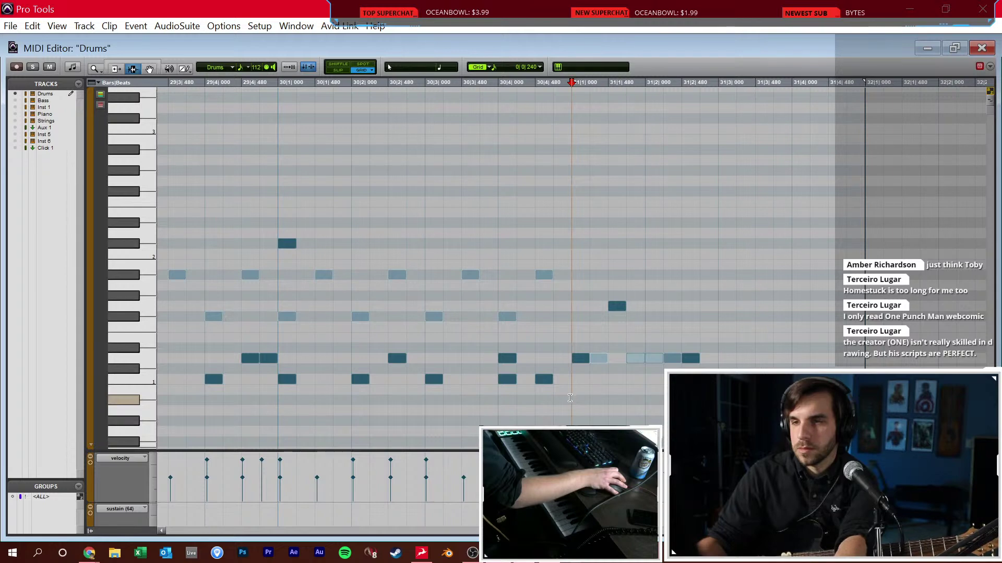
# Lower the Piano fader to -8.4 dB and the Strings fader to -13.7 dB in the mixer
pyautogui.hotkey('ctrl', '=')
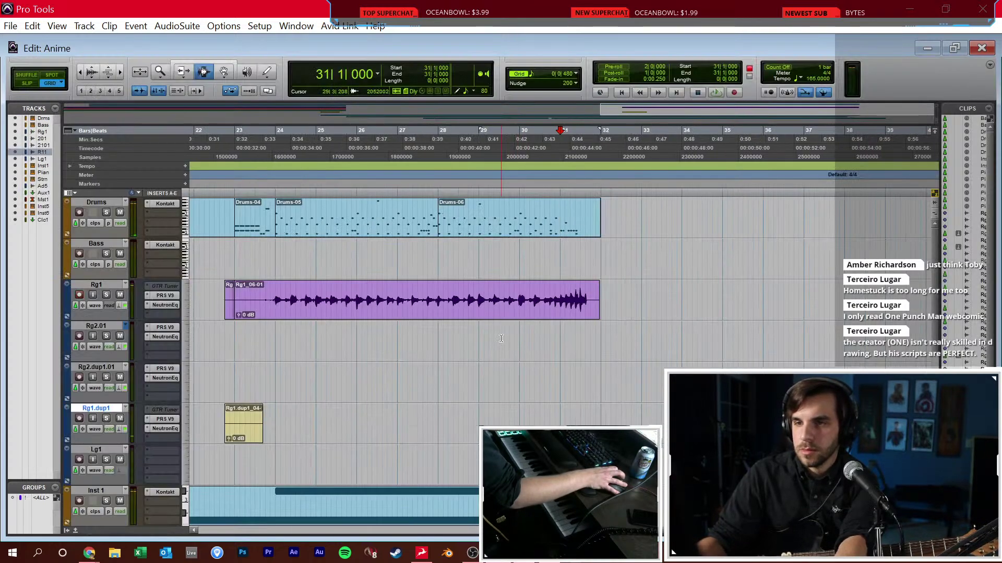
pyautogui.hotkey('ctrl', '=')
pyautogui.moveTo(346, 377); pyautogui.dragTo(387, 407)
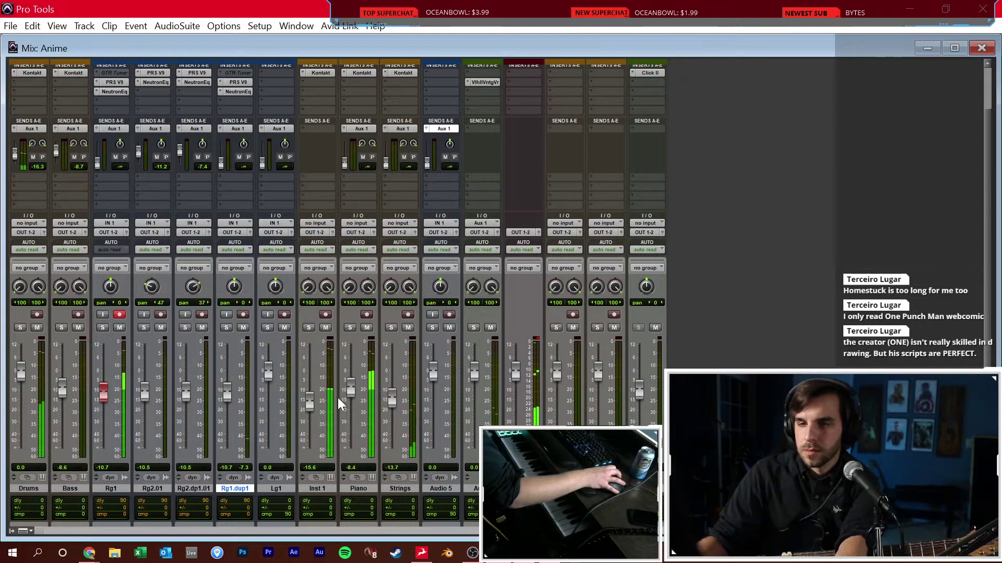
pyautogui.hotkey('ctrl', '=')
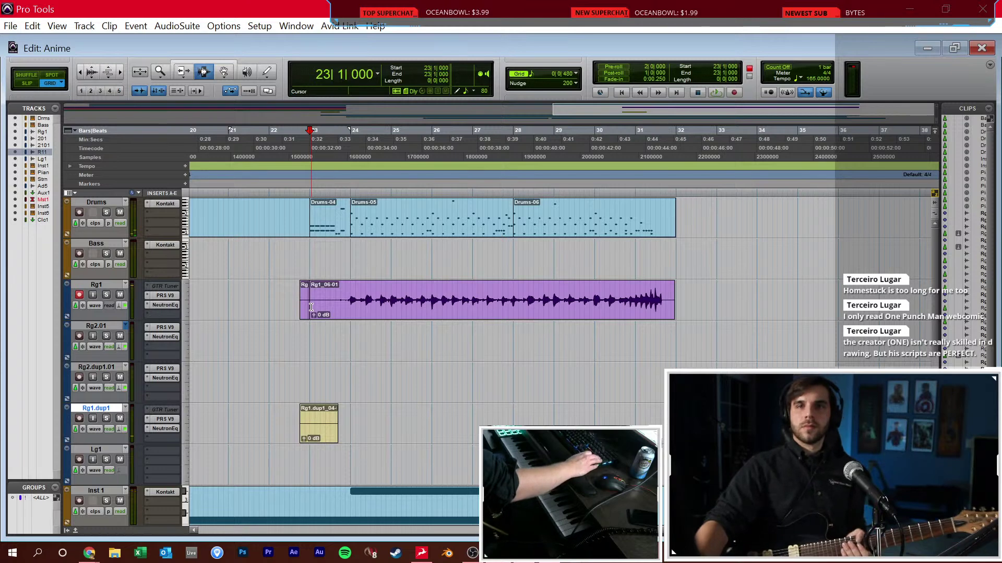
# Record two new guitar takes on Rg1 from 23|1|000, stopping the first around bar 27 and running the second through bar 31
pyautogui.hotkey('ctrl', 'space')
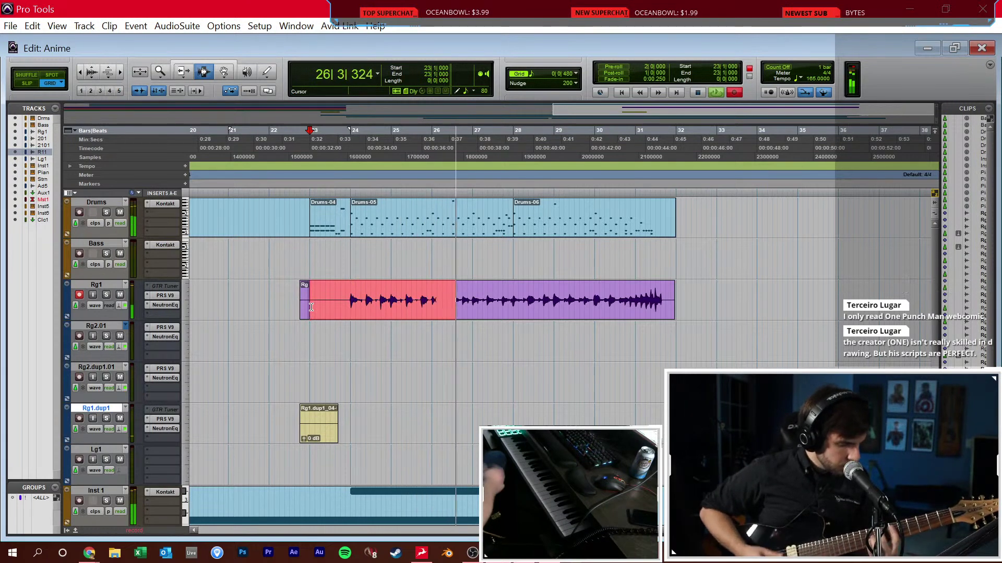
pyautogui.press('space')
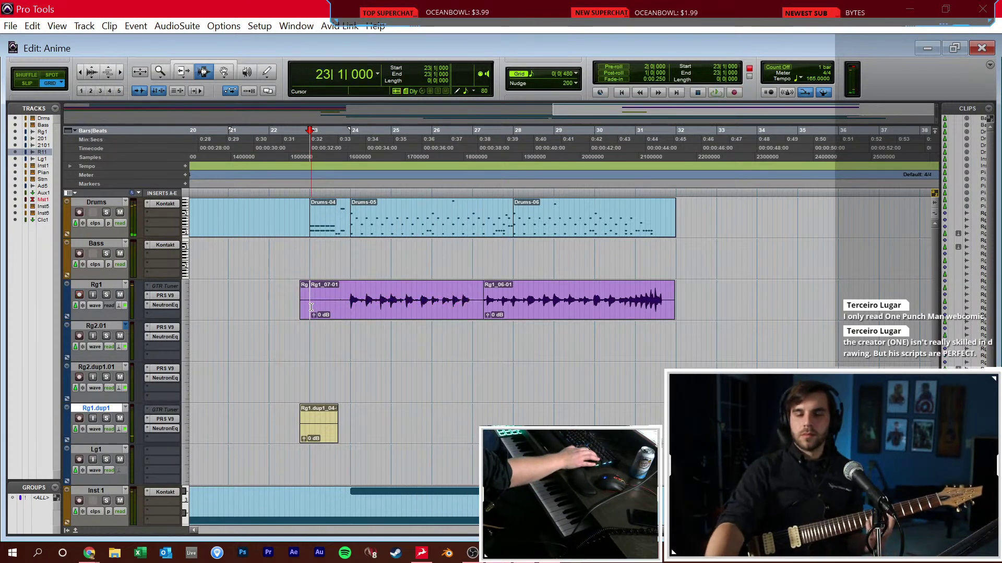
pyautogui.hotkey('ctrl', 'space')
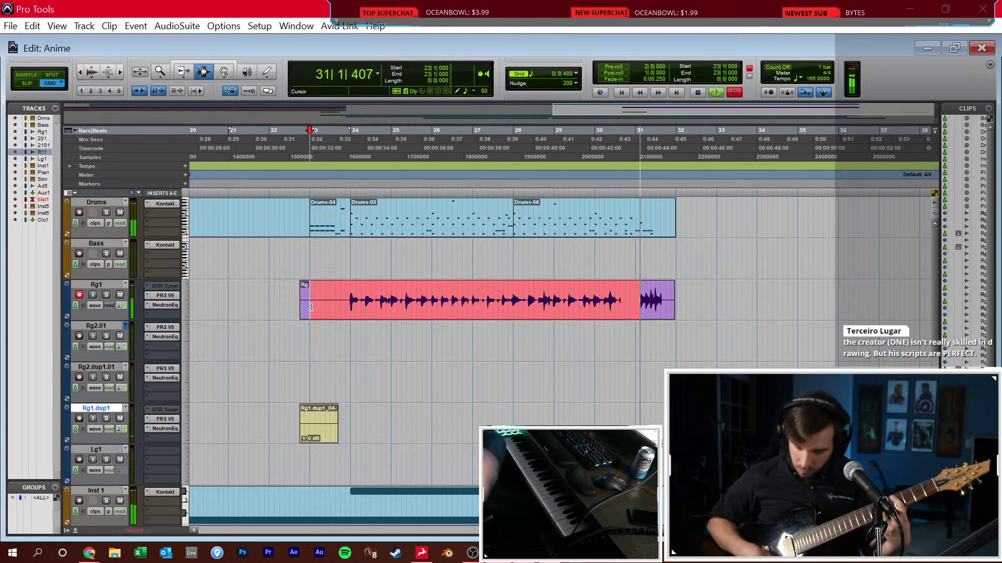
pyautogui.press('space')
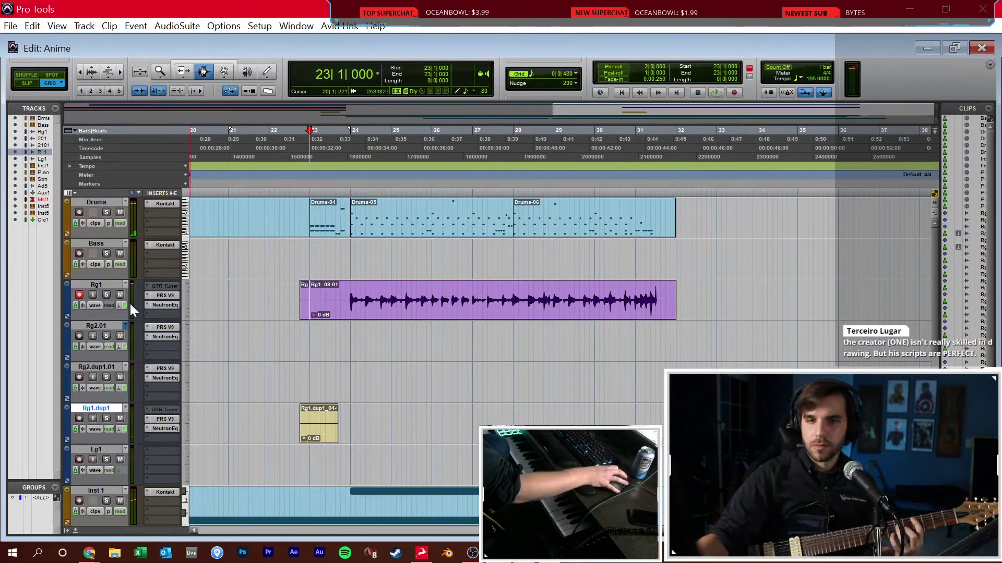
# Disarm Rg1 and set the Rg2.01 fader to -11.0 dB in the mixer
pyautogui.click(79, 297)
pyautogui.click(86, 326)
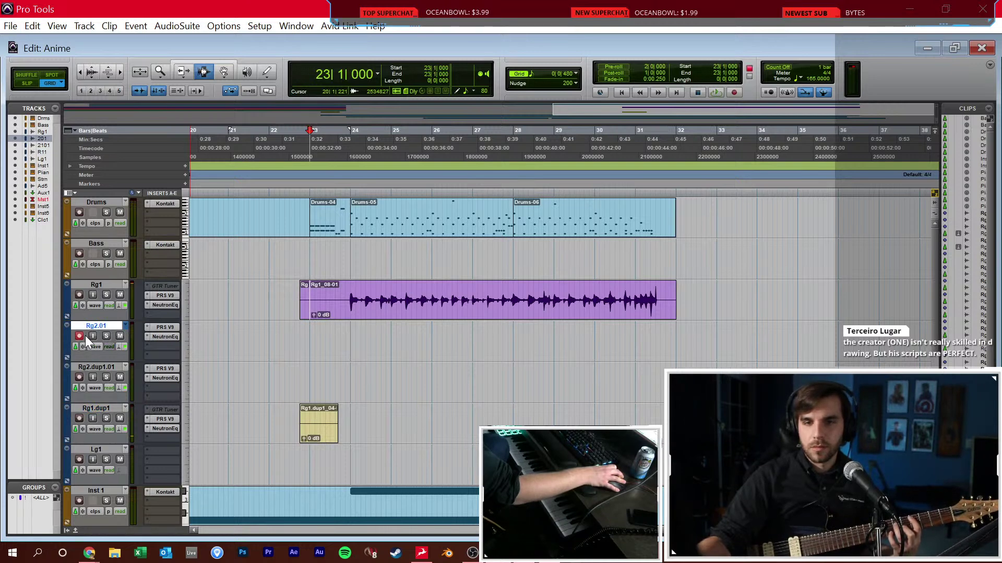
pyautogui.click(82, 336)
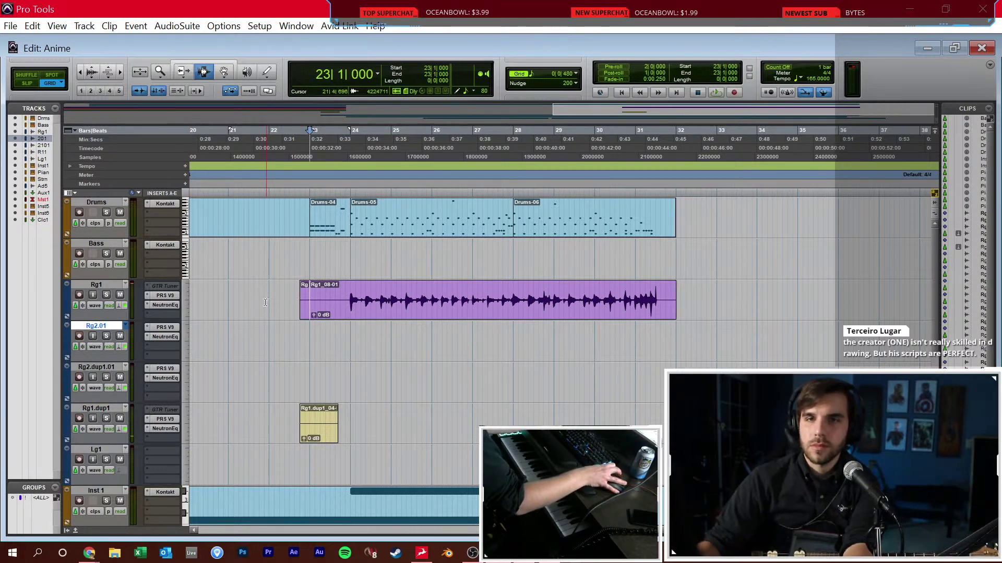
pyautogui.hotkey('ctrl', '=')
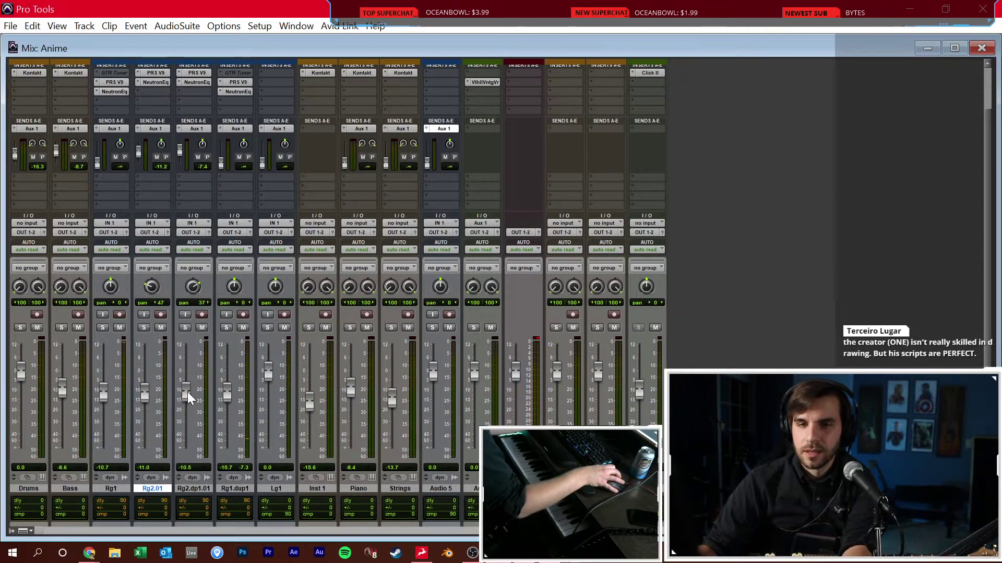
pyautogui.hotkey('ctrl', '=')
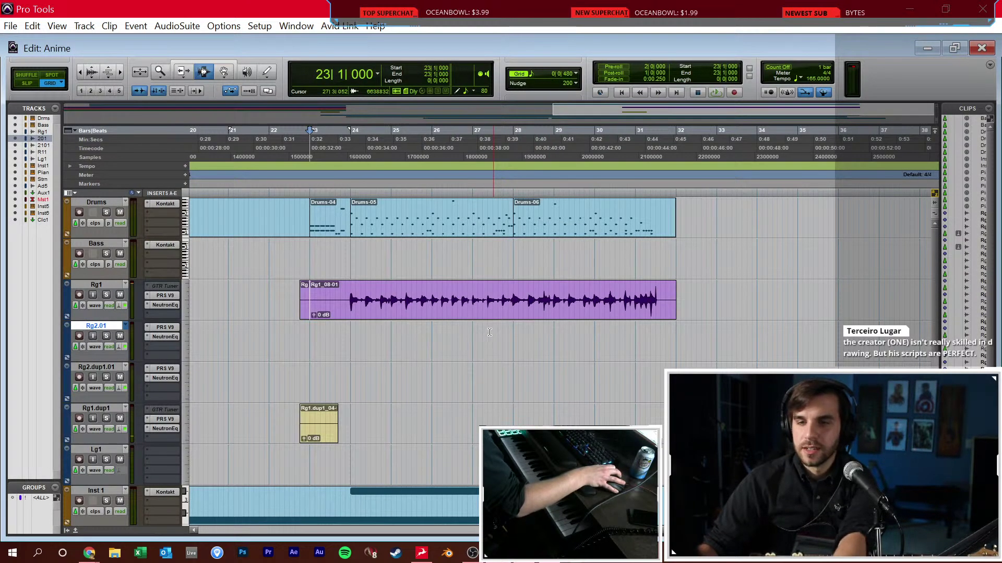
# Play back the new Rg1 take from 23|1|000 and place the edit cursor at 32|1|000
pyautogui.press('space')
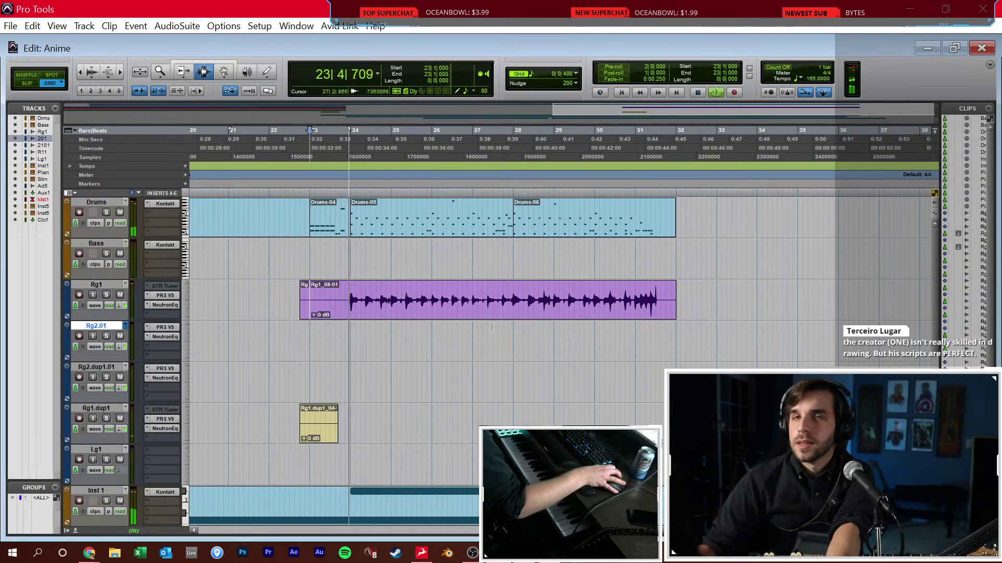
pyautogui.hotkey('ctrl', '[')
pyautogui.click(421, 360)
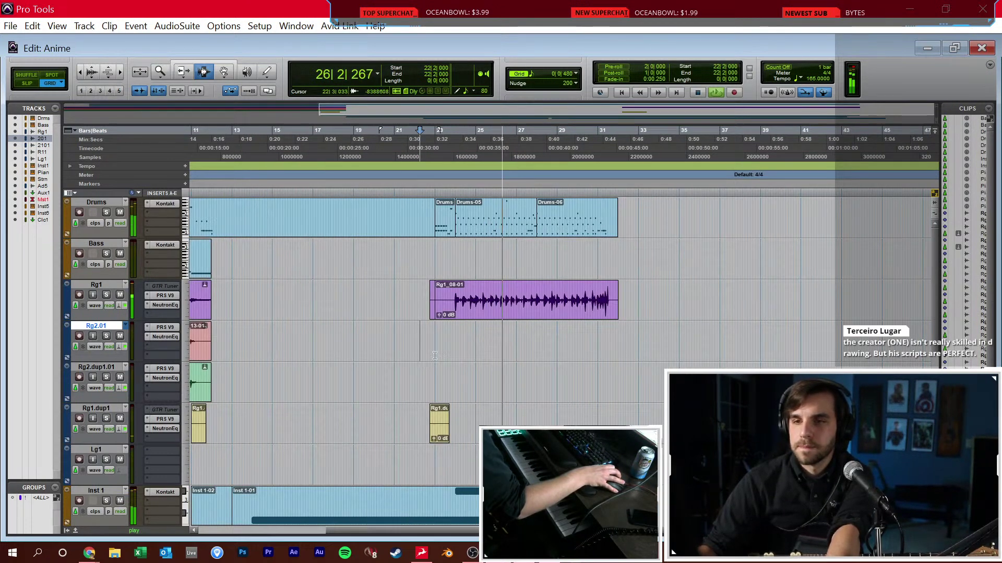
pyautogui.click(624, 332)
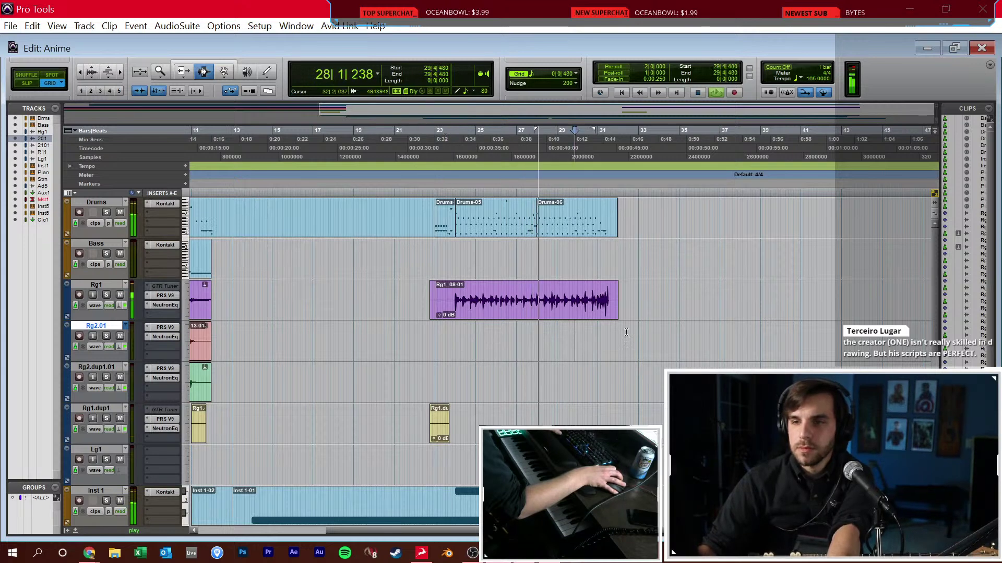
pyautogui.hotkey('ctrl', ']')
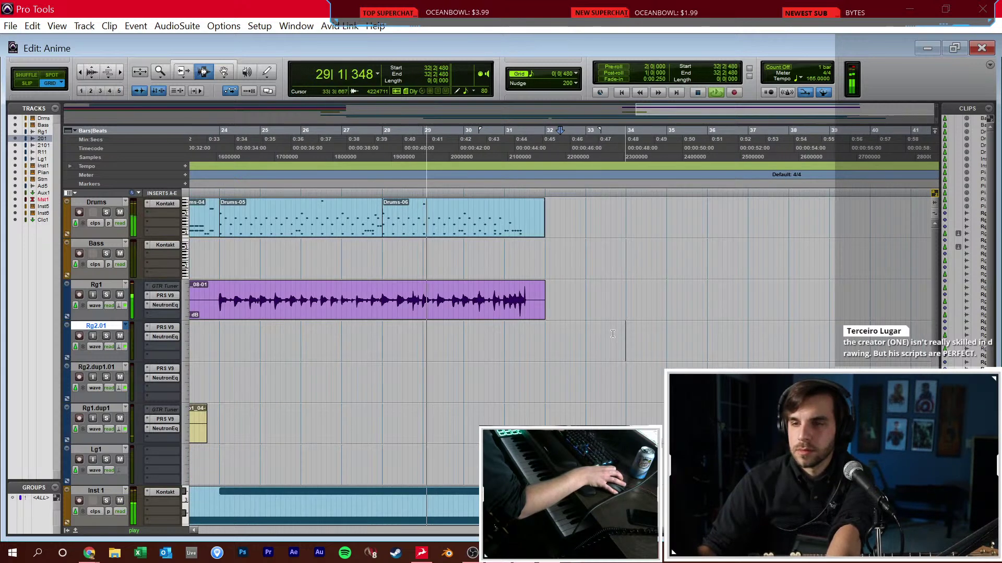
pyautogui.click(544, 342)
pyautogui.press('space')
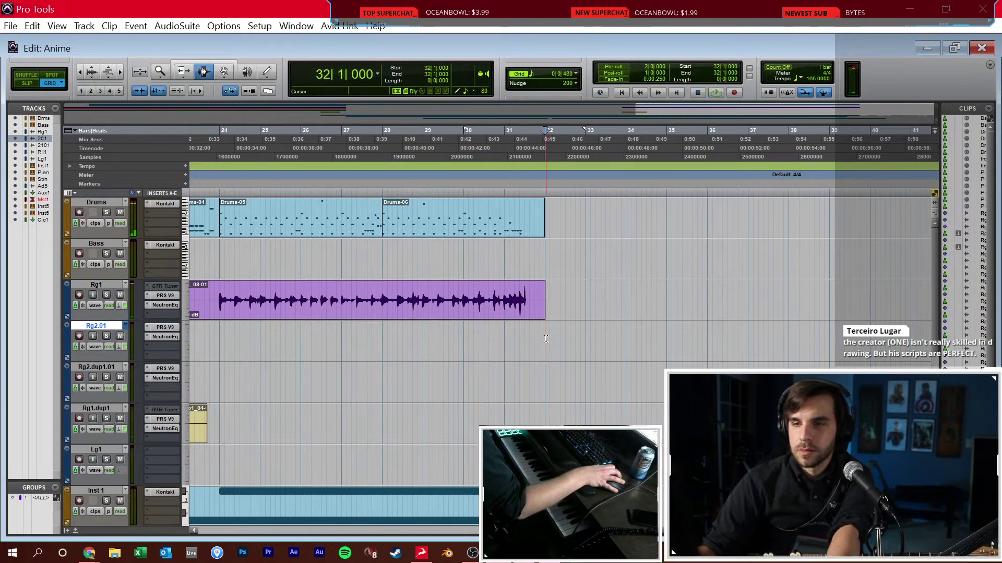
pyautogui.hotkey('ctrl', ']')
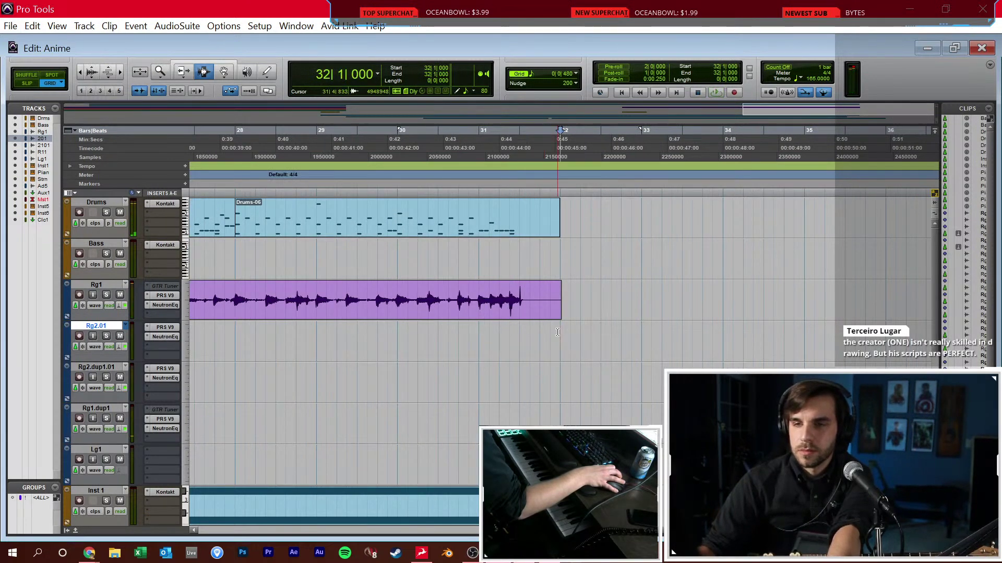
# Arm Rg1, enable the count-off, and record guitar takes from 32|1|000, running the final one through bar 41
pyautogui.click(79, 295)
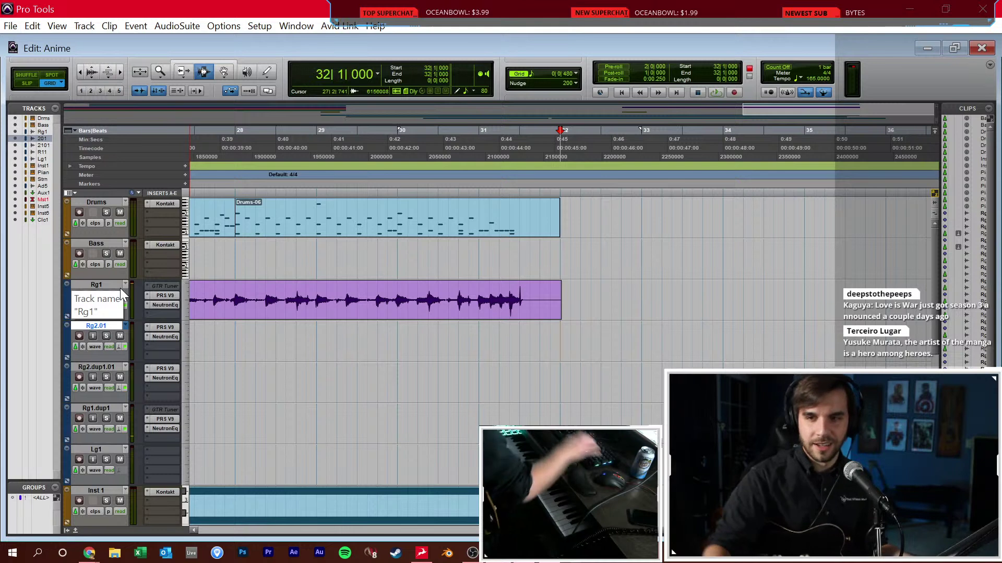
pyautogui.hotkey('ctrl', 'space')
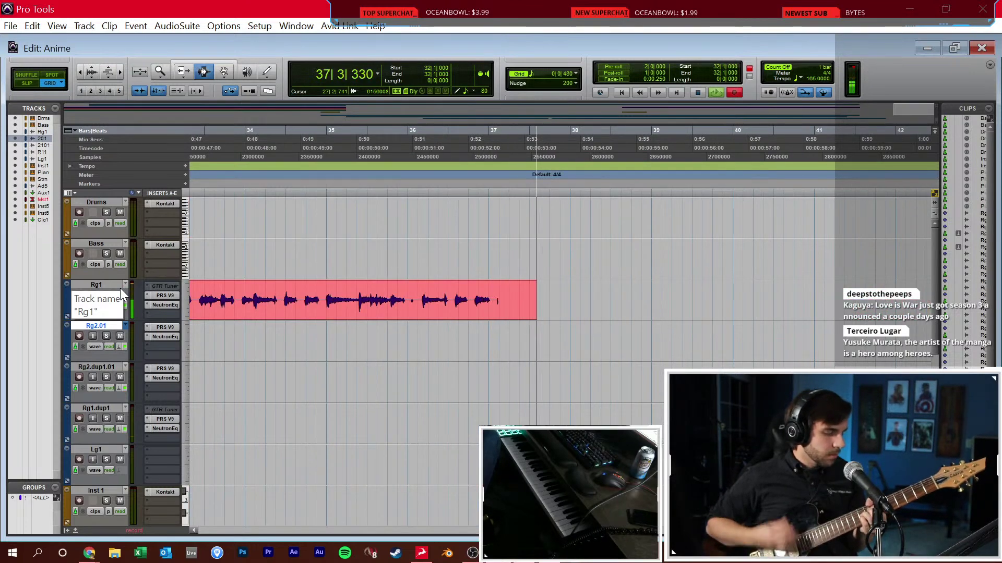
pyautogui.press('space')
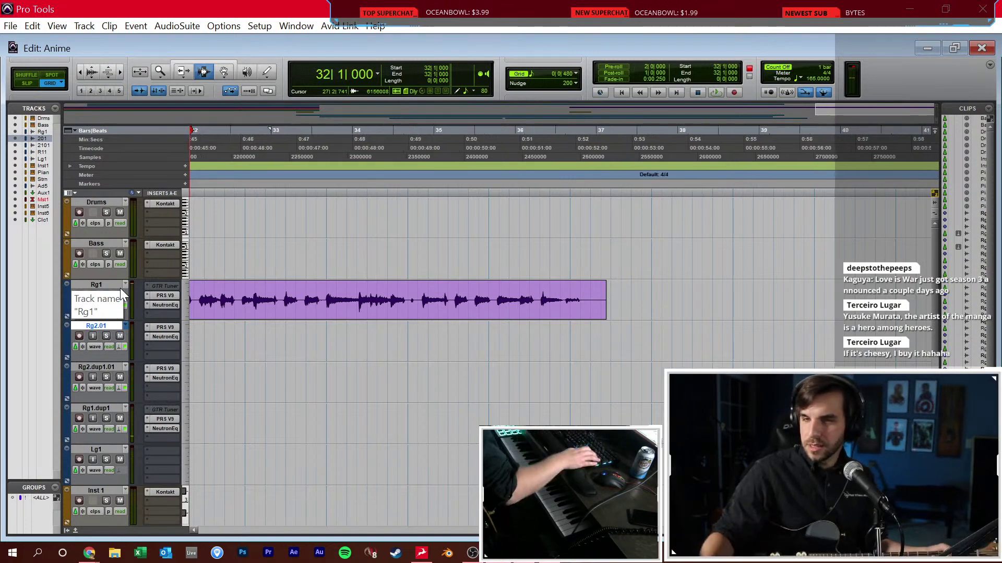
pyautogui.press('F12')
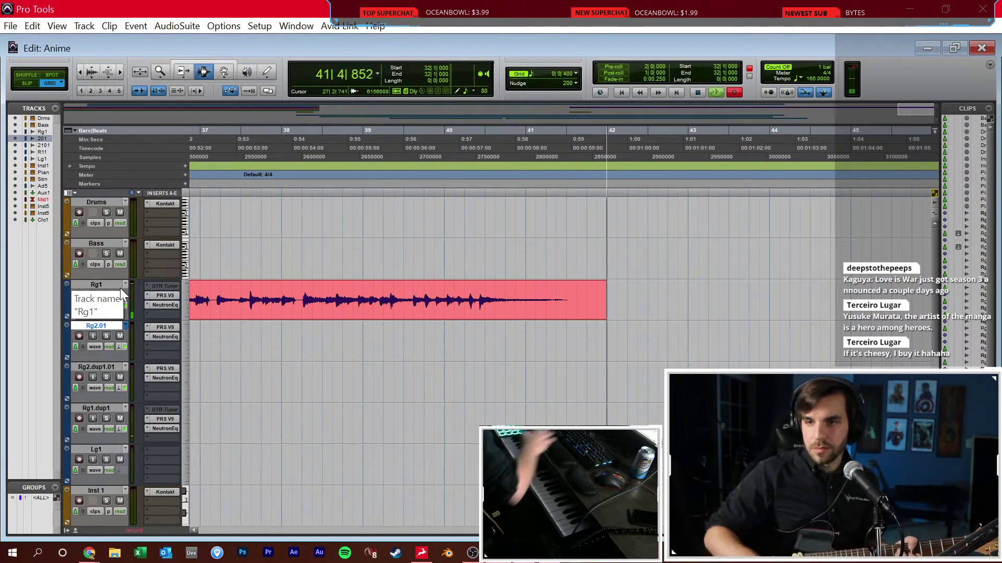
pyautogui.press('space')
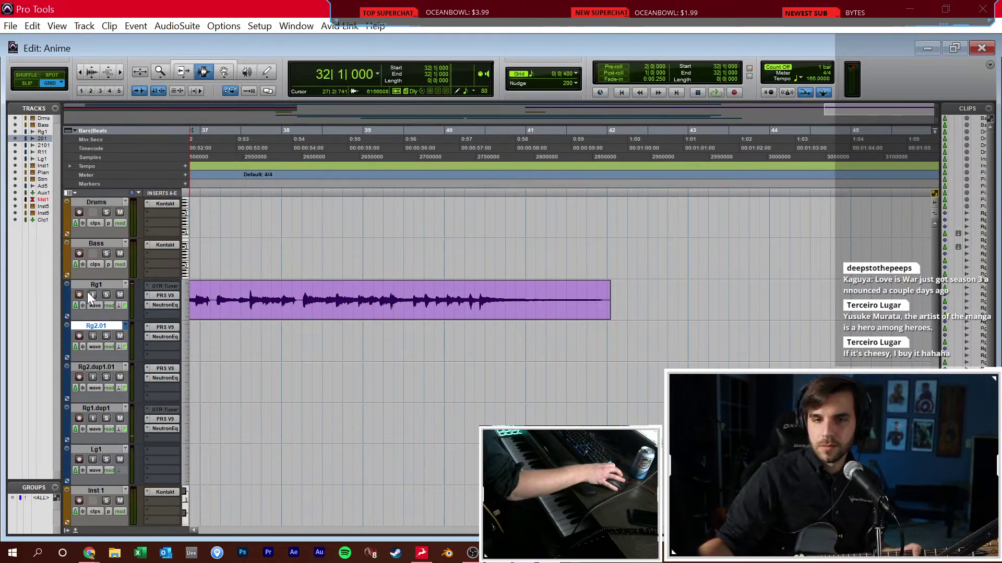
# In the Drums MIDI, draw bar 32 with kicks on 1|000, 2|480, 3|480 and 4|480 and snares on beats 2 and 4
pyautogui.click(220, 264)
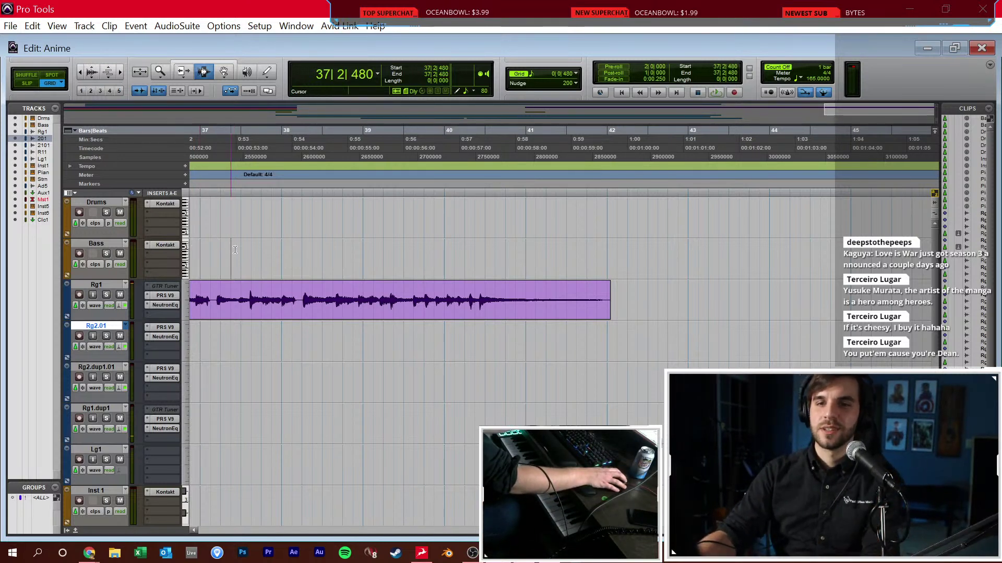
pyautogui.hscroll(-10, 229, 247)
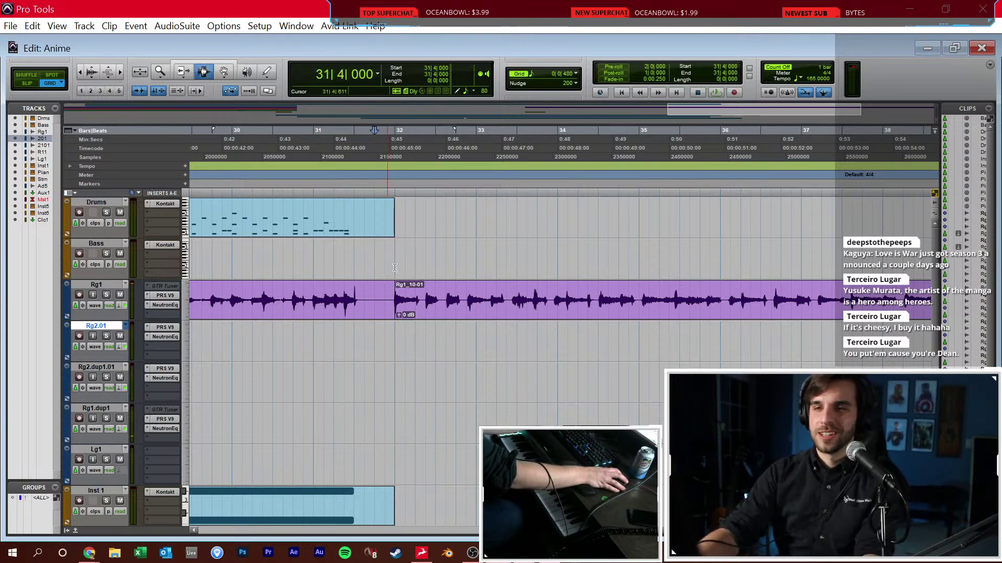
pyautogui.doubleClick(394, 232)
pyautogui.hotkey('ctrl', '[')
pyautogui.click(480, 380)
pyautogui.hscroll(3, 480, 367)
pyautogui.click(428, 358)
pyautogui.click(464, 380)
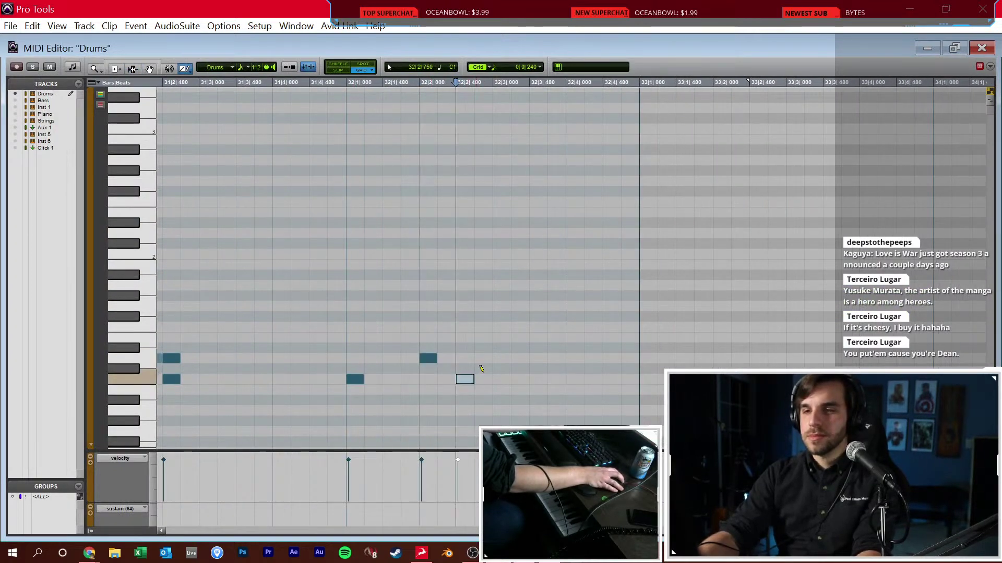
pyautogui.click(532, 378)
pyautogui.click(577, 358)
pyautogui.click(613, 380)
# Draw the bar 33 drums with kicks on 1|480, 3|000, 3|480 and 4|480 and snares on beats 2 and 4
pyautogui.hscroll(2, 615, 374)
pyautogui.click(576, 378)
pyautogui.click(615, 359)
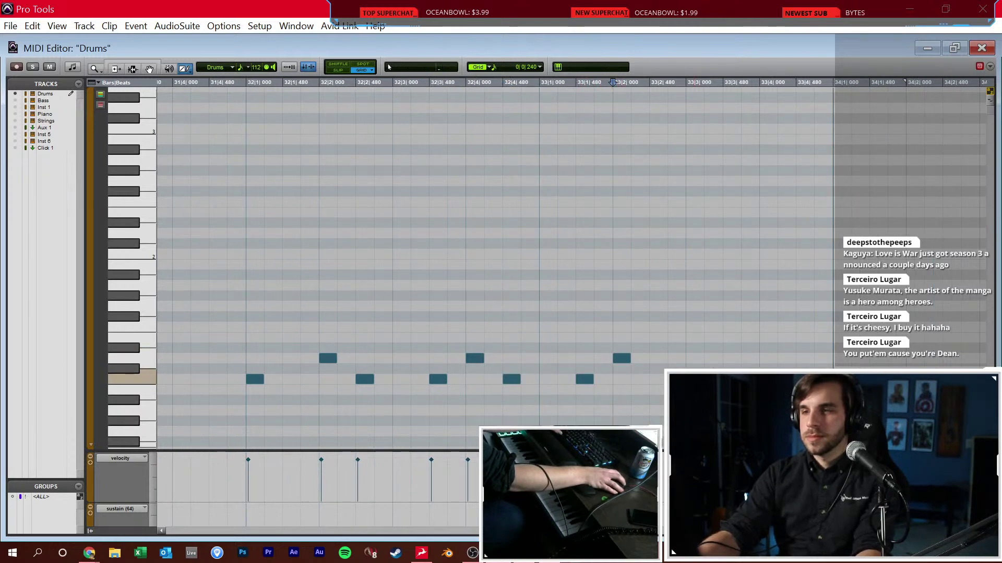
pyautogui.click(767, 358)
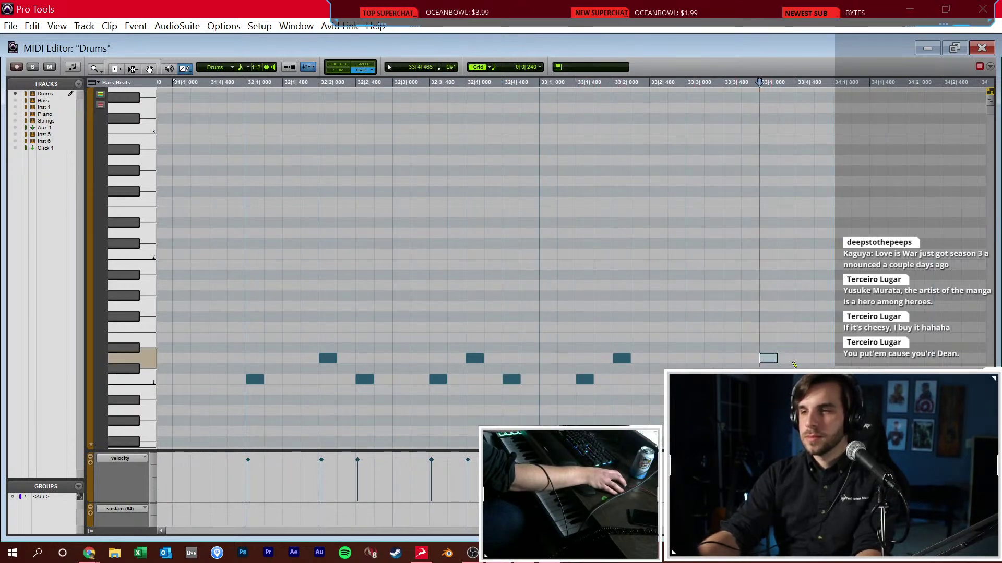
# Draw bar 32's cymbals with C#2 on beat 1, A#1 on every offbeat and F#1 on beats 2, 3 and 4, and play it back
pyautogui.click(255, 254)
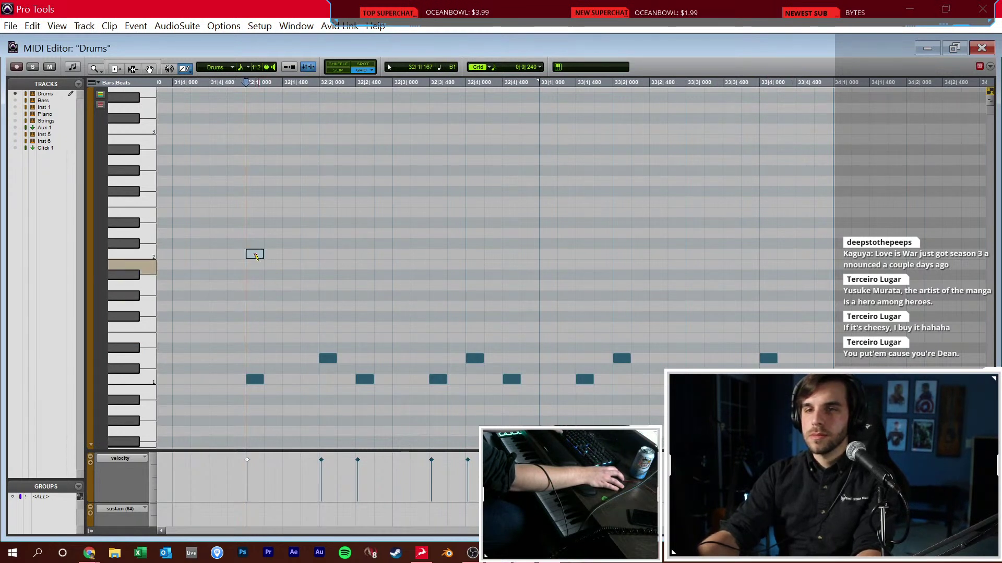
pyautogui.click(254, 243)
pyautogui.click(291, 275)
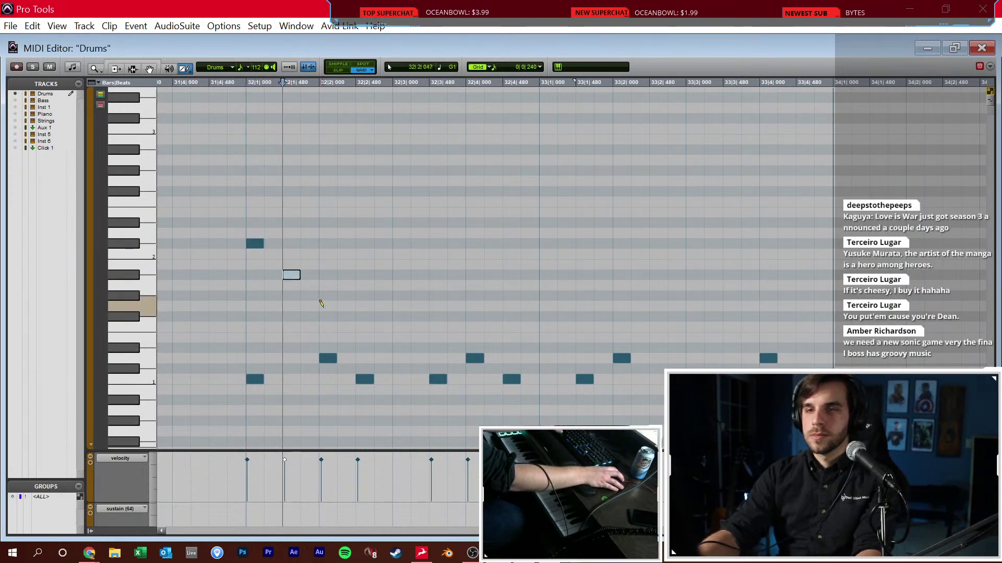
pyautogui.click(327, 317)
pyautogui.click(365, 275)
pyautogui.click(402, 316)
pyautogui.click(438, 275)
pyautogui.click(474, 317)
pyautogui.click(511, 275)
pyautogui.press('F7')
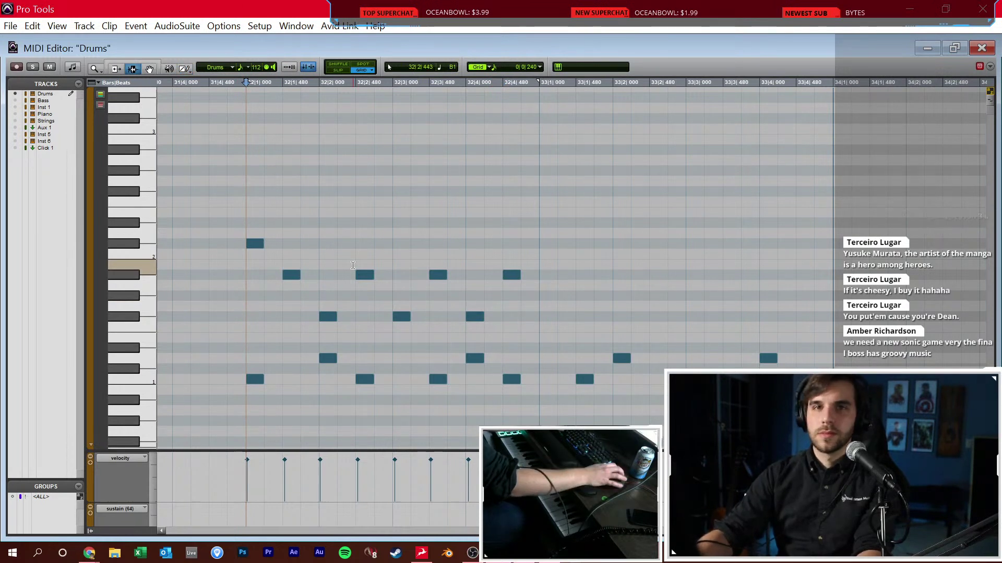
pyautogui.press('space')
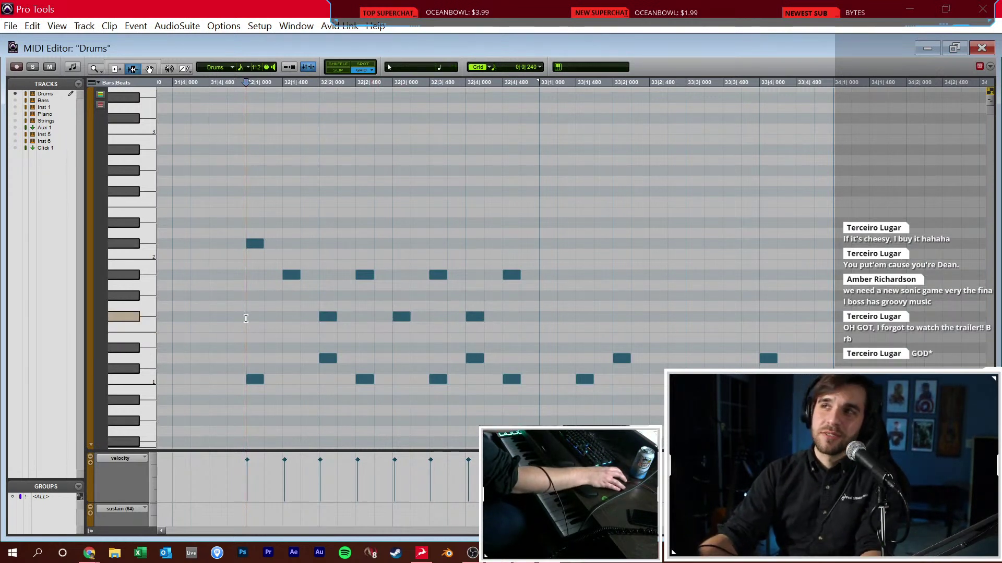
pyautogui.press('space')
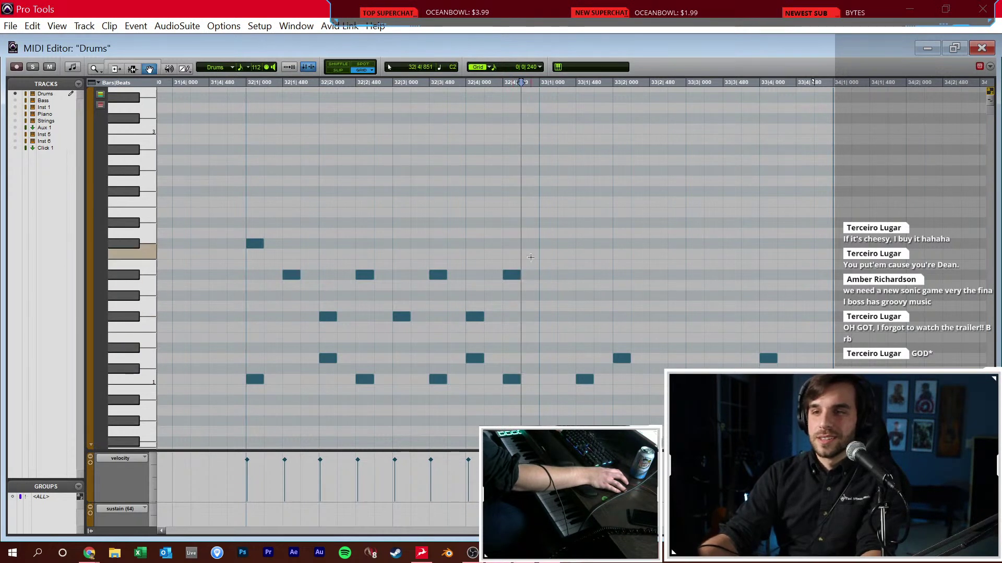
# Duplicate bar 32's A#1 and F#1 notes into bar 33, add a G#1 note on 33|1|000, and play back
pyautogui.moveTo(538, 254); pyautogui.dragTo(249, 323)
pyautogui.hotkey('ctrl', 'd')
pyautogui.press('F10')
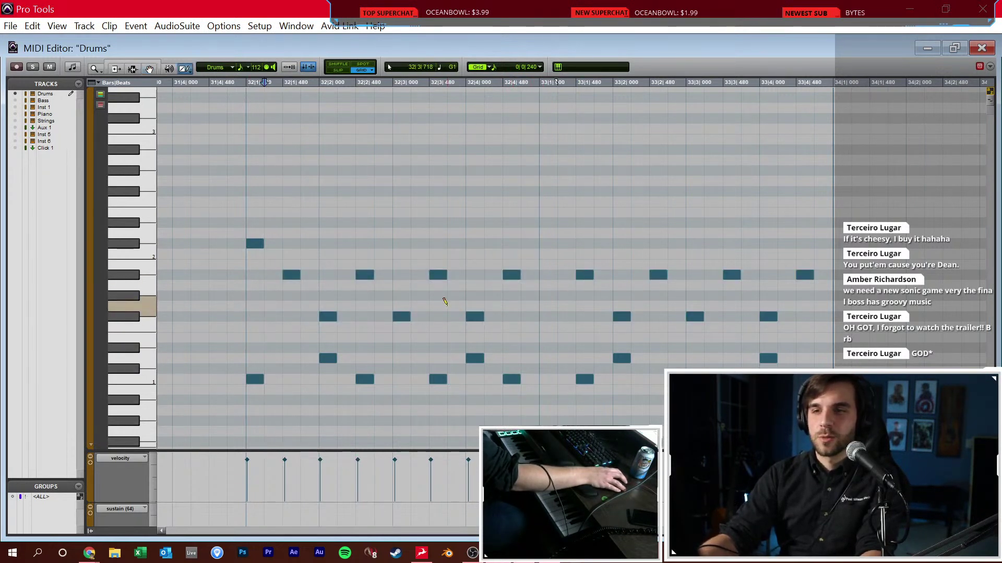
pyautogui.click(544, 296)
pyautogui.hotkey('ctrl', '[')
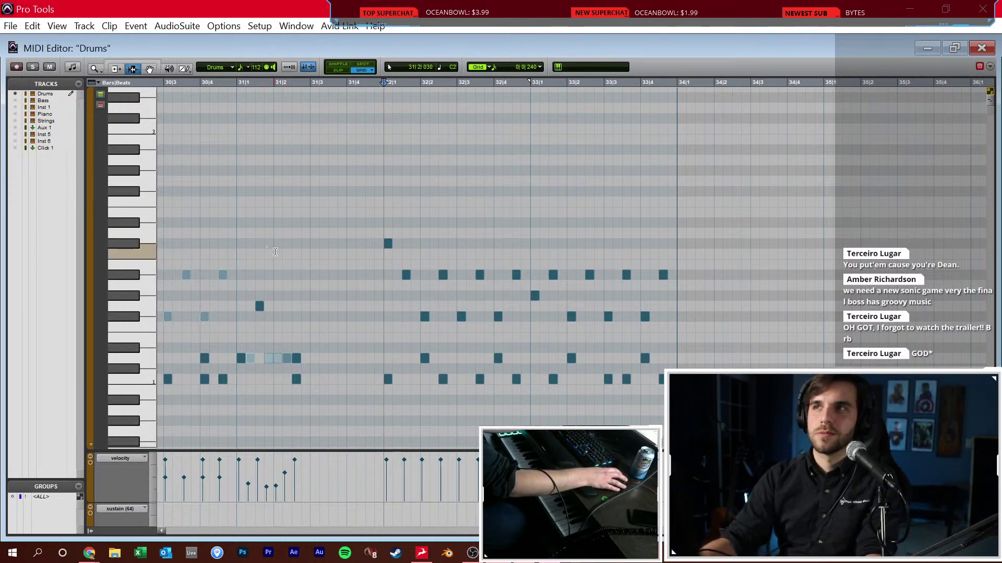
pyautogui.press('space')
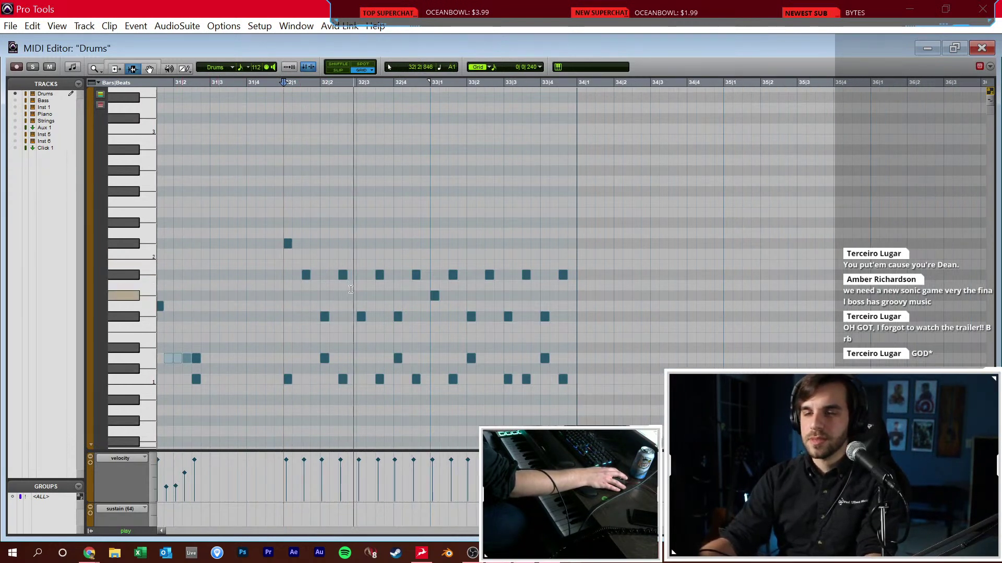
pyautogui.press('F10')
pyautogui.press('space')
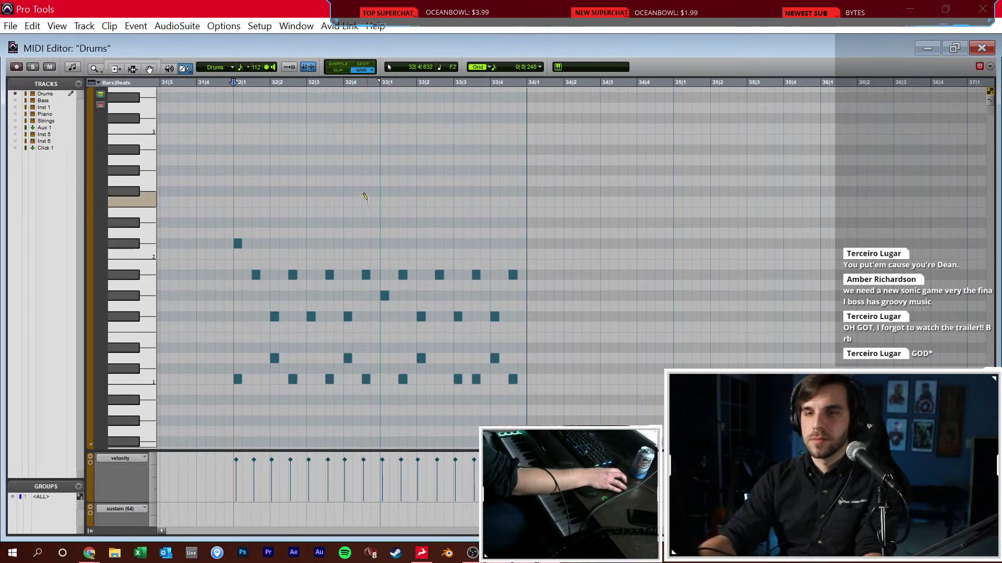
# Try a G2 cymbal on 32|4|480 and play back the pattern
pyautogui.click(364, 183)
pyautogui.press('F7')
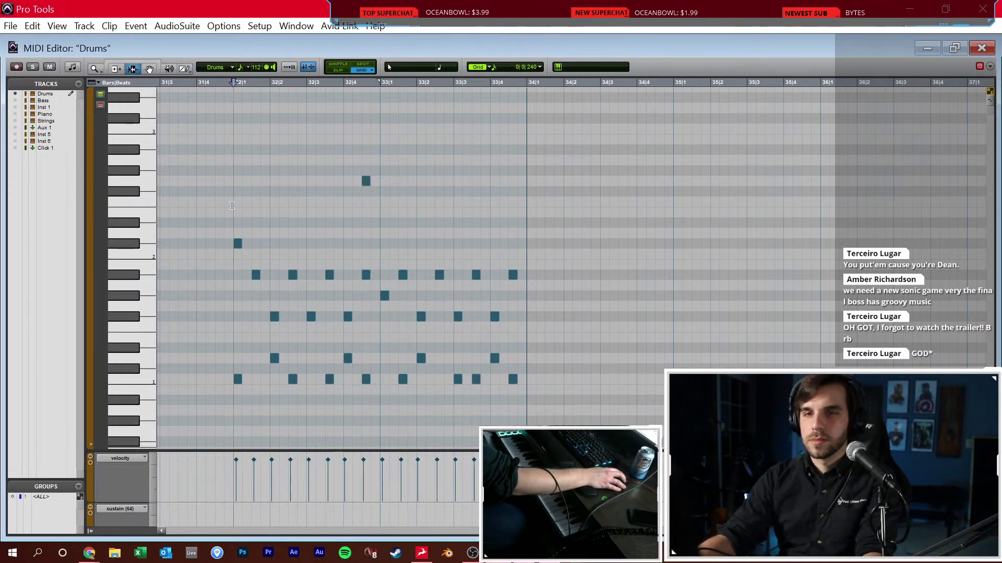
pyautogui.press('space')
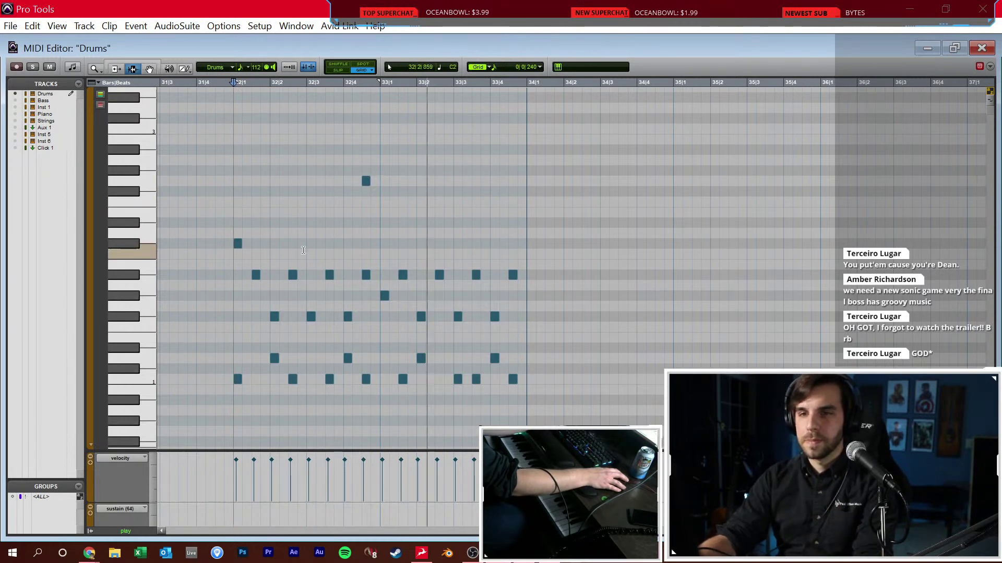
pyautogui.press('F10')
pyautogui.press('F7')
pyautogui.scroll(3, 186, 305)
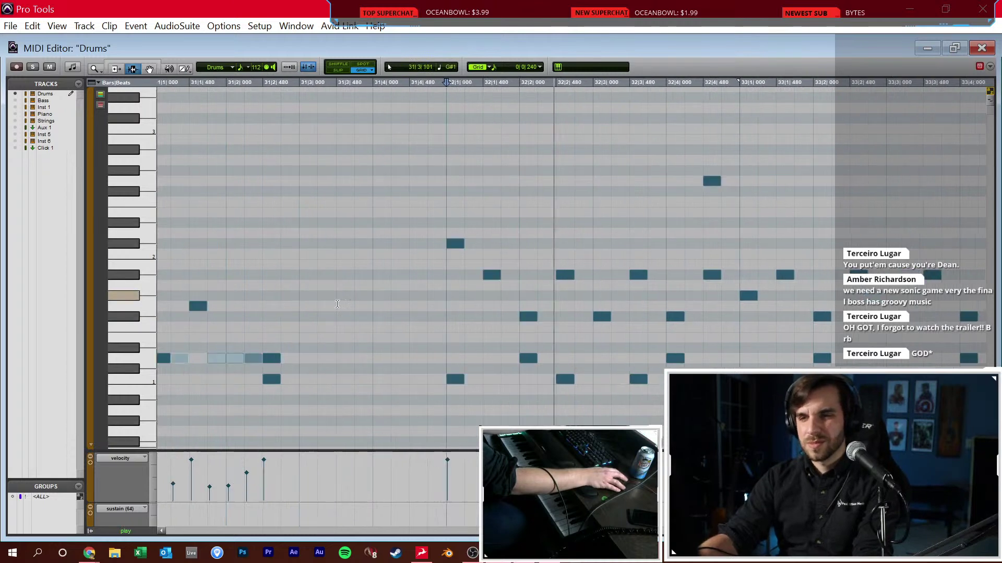
pyautogui.click(482, 288)
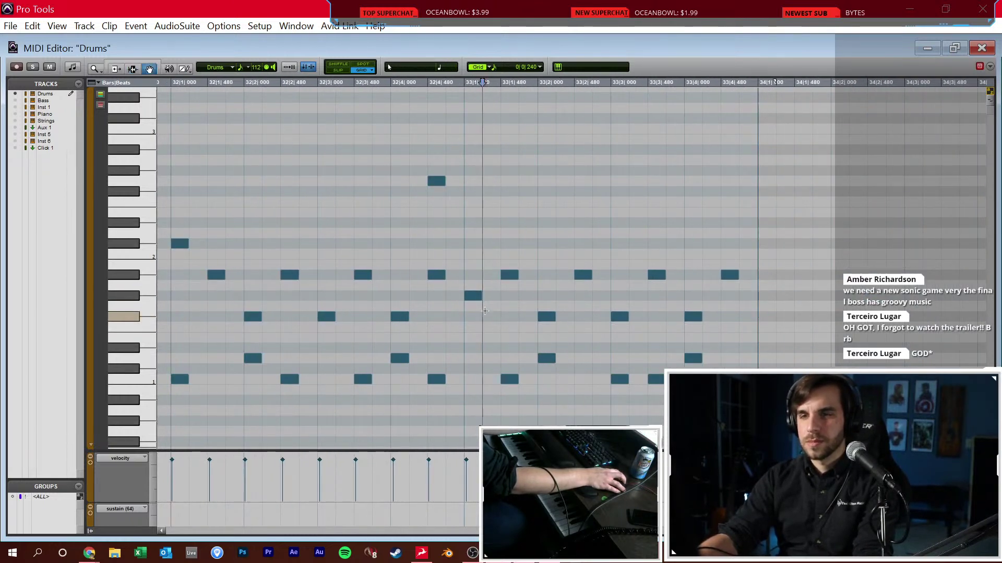
# Replace the cymbals on 32|4|480 with a single C#2 and reduce bar 33's cymbals to one A#1 on beat 2
pyautogui.moveTo(442, 277); pyautogui.dragTo(431, 248)
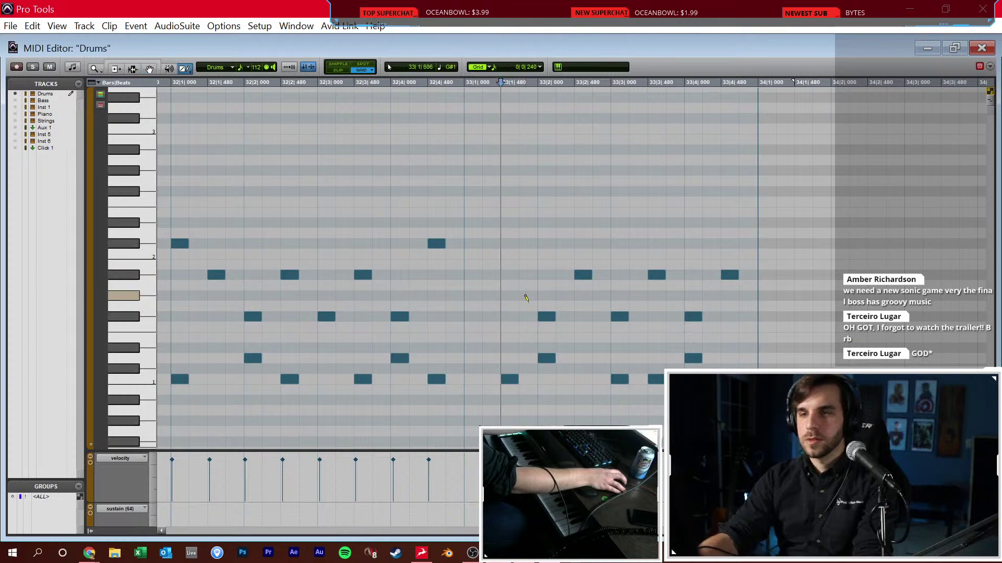
pyautogui.moveTo(546, 306); pyautogui.dragTo(546, 275)
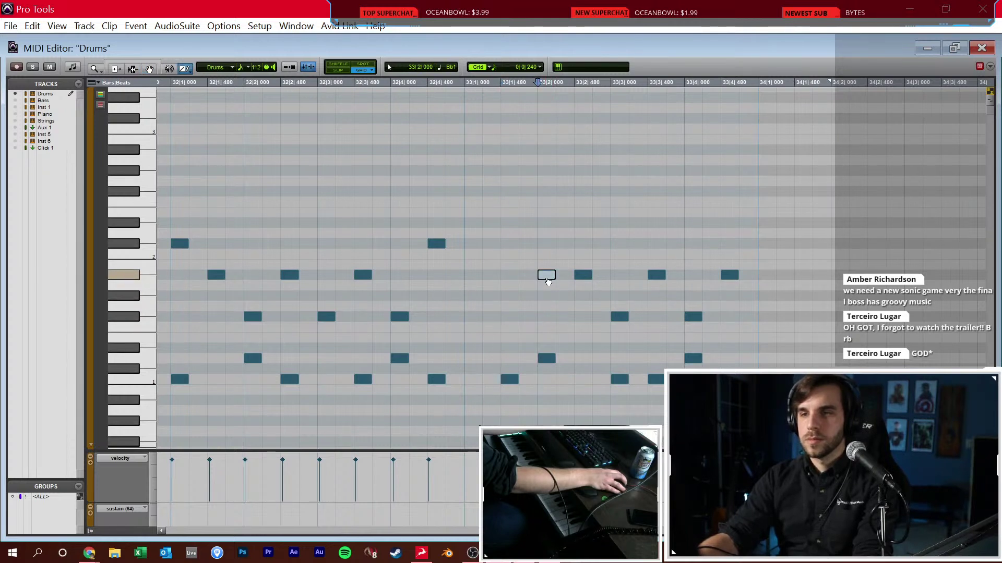
pyautogui.keyDown('alt'); pyautogui.click(583, 275); pyautogui.keyUp('alt')
pyautogui.moveTo(611, 250); pyautogui.dragTo(776, 387)
pyautogui.press('Delete')
pyautogui.press('space')
# Draw C#2 on 33|3|000, A#1 on 33|3|480, G2 on 33|4|000 and A2 on 33|4|480
pyautogui.press('F10')
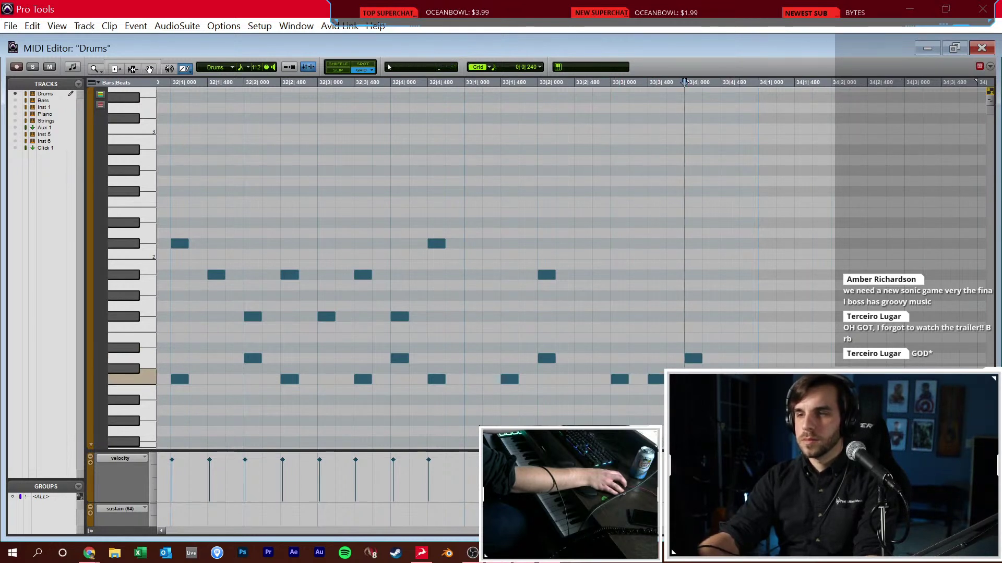
pyautogui.click(621, 243)
pyautogui.click(655, 275)
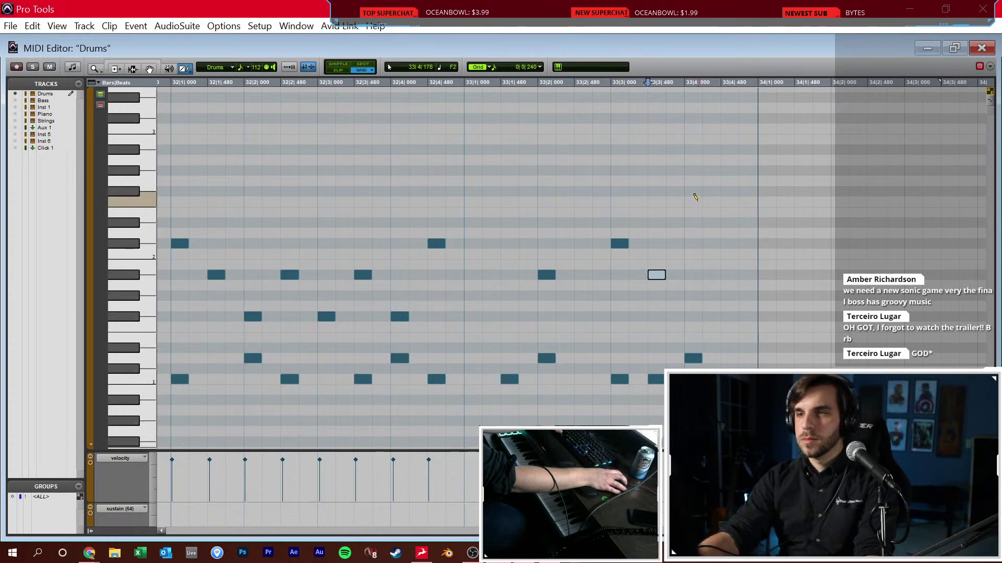
pyautogui.click(702, 179)
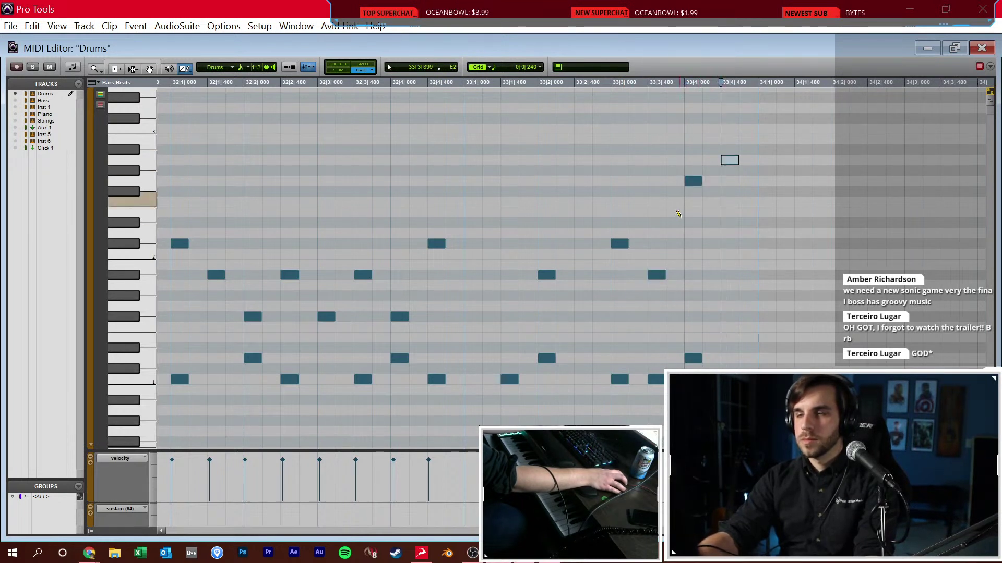
# Play back the drum pattern in bars 32–33 from 32|1|000
pyautogui.hotkey('ctrl', '[')
pyautogui.press('F7')
pyautogui.click(371, 201)
pyautogui.press('space')
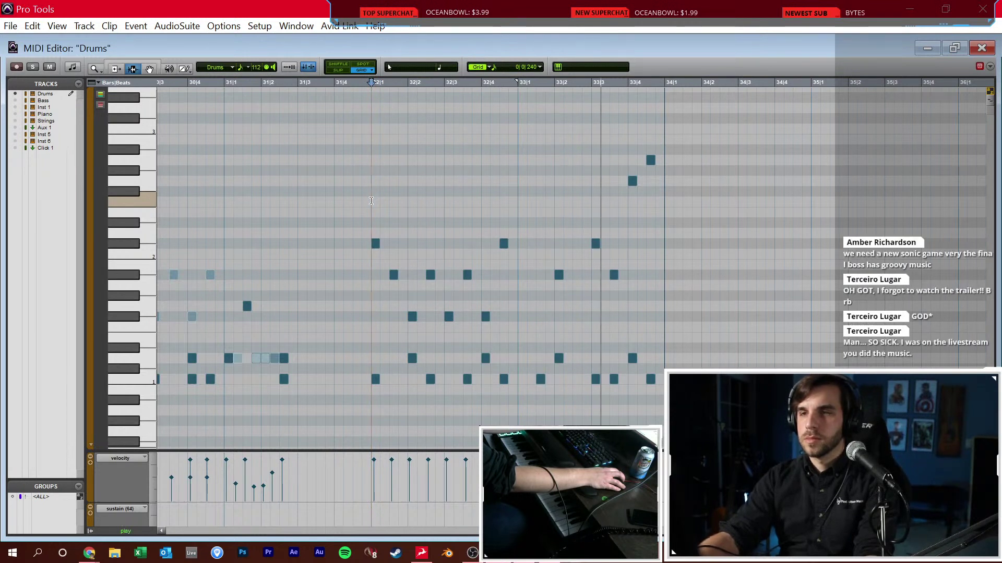
pyautogui.click(545, 320)
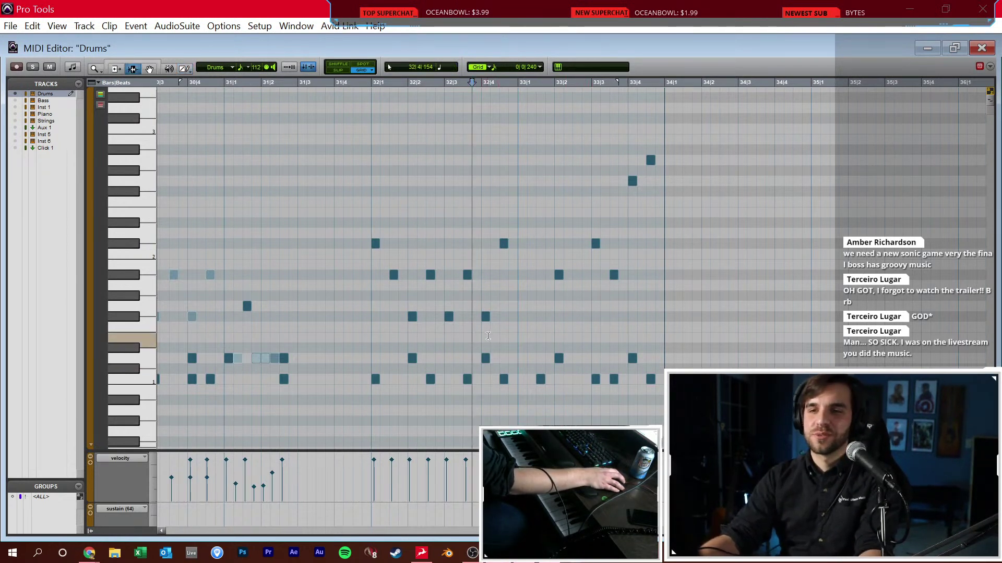
pyautogui.hotkey('ctrl', ']')
pyautogui.hscroll(5, 489, 322)
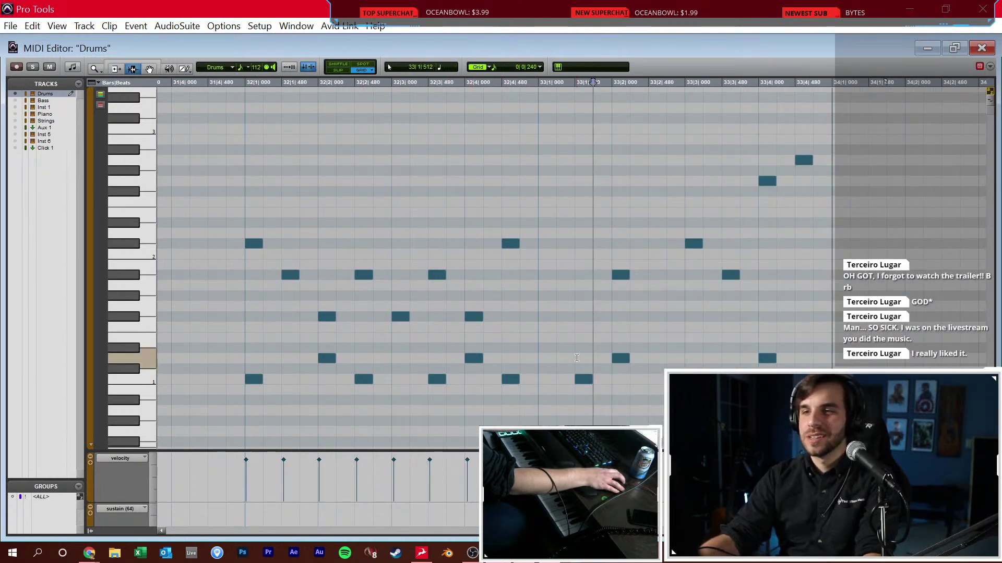
pyautogui.press('space')
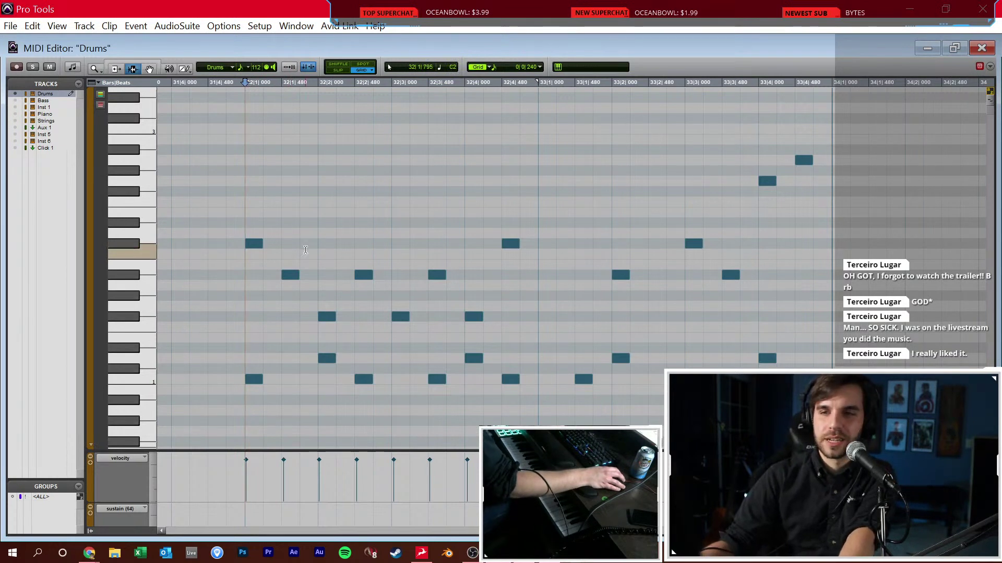
pyautogui.press('space')
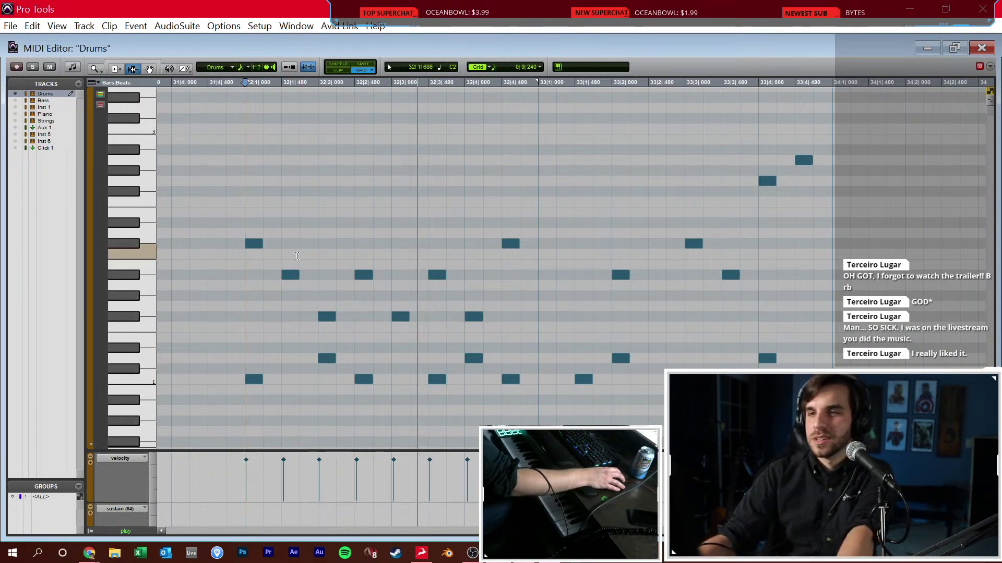
pyautogui.press('space')
# Add D1 snares on 33|2|480 and 33|2|720 and play back from 33|2|000
pyautogui.press('F10')
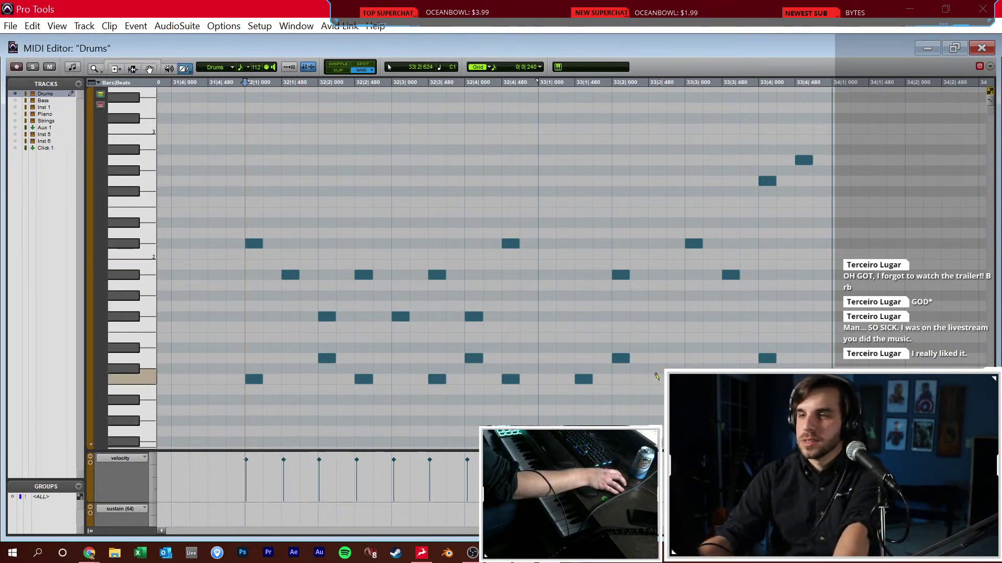
pyautogui.click(657, 358)
pyautogui.click(675, 358)
pyautogui.press('F7')
pyautogui.click(613, 316)
pyautogui.press('space')
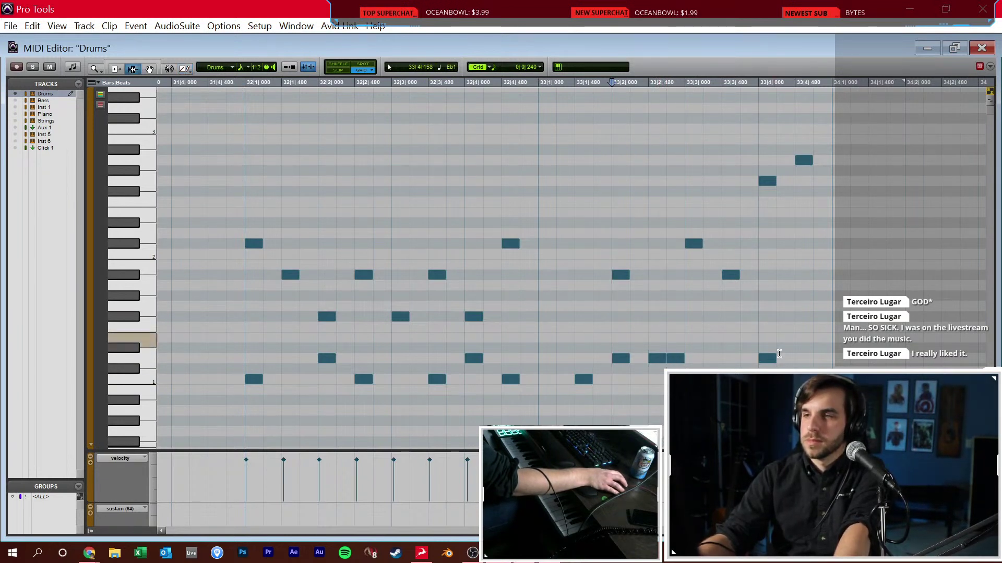
# Delete the A2 note on 33|4|480 and duplicate bars 32–33 of the drums into bars 34–35
pyautogui.moveTo(805, 161); pyautogui.dragTo(794, 161)
pyautogui.press('Delete')
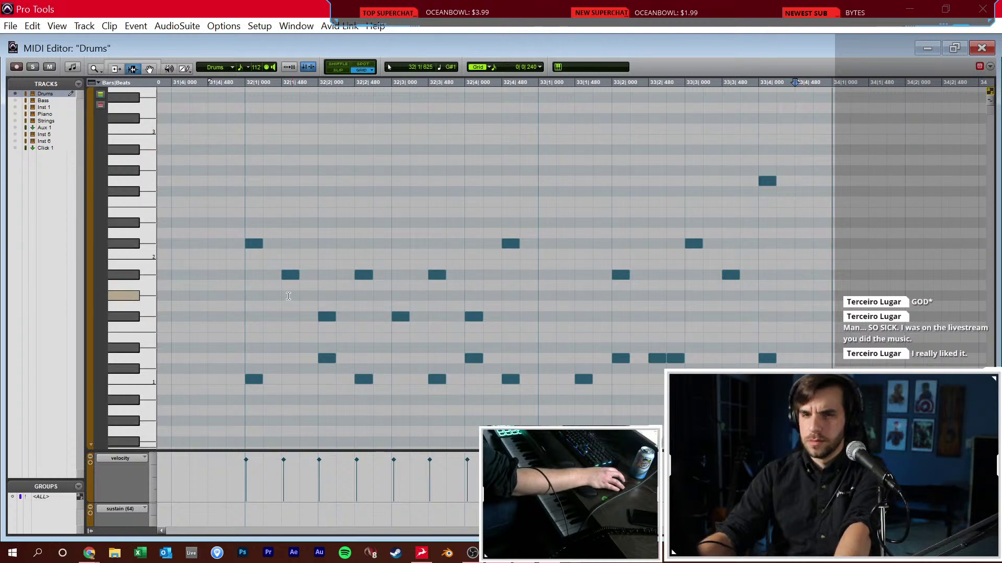
pyautogui.moveTo(244, 271); pyautogui.dragTo(832, 274)
pyautogui.hotkey('ctrl', 'd')
# Play back the duplicated drum pattern through bars 34–35
pyautogui.click(738, 265)
pyautogui.press('space')
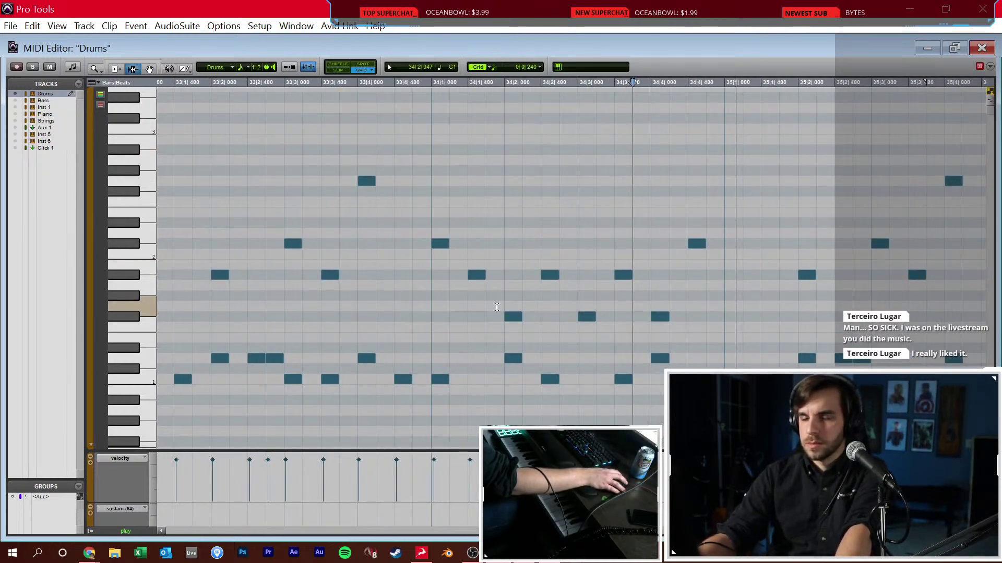
pyautogui.press('space')
pyautogui.press('space')
pyautogui.press('r')
pyautogui.press('r')
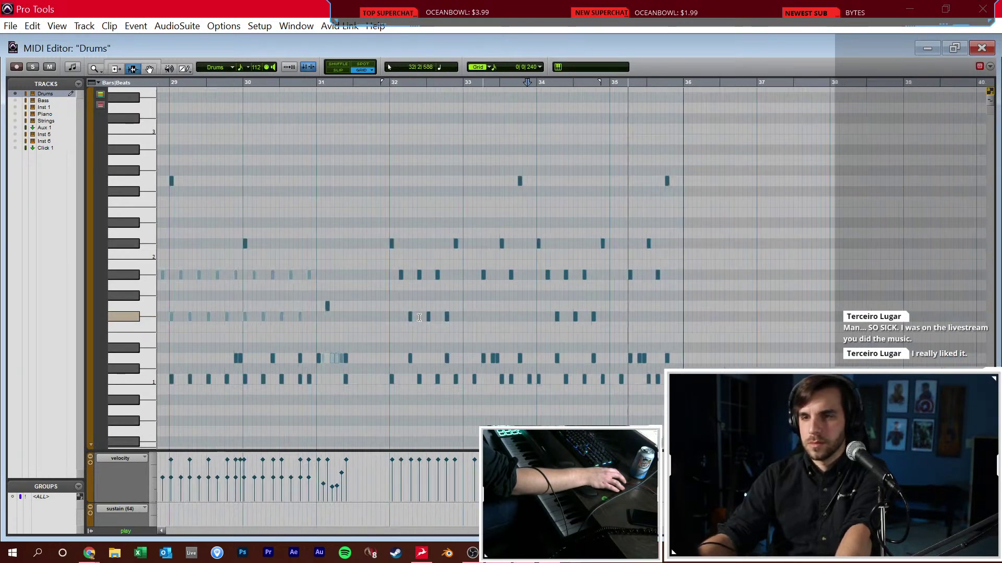
# Return to the Edit window, play from 32|1|000 with the Drums track muted, and stop
pyautogui.hotkey('ctrl', '=')
pyautogui.click(408, 294)
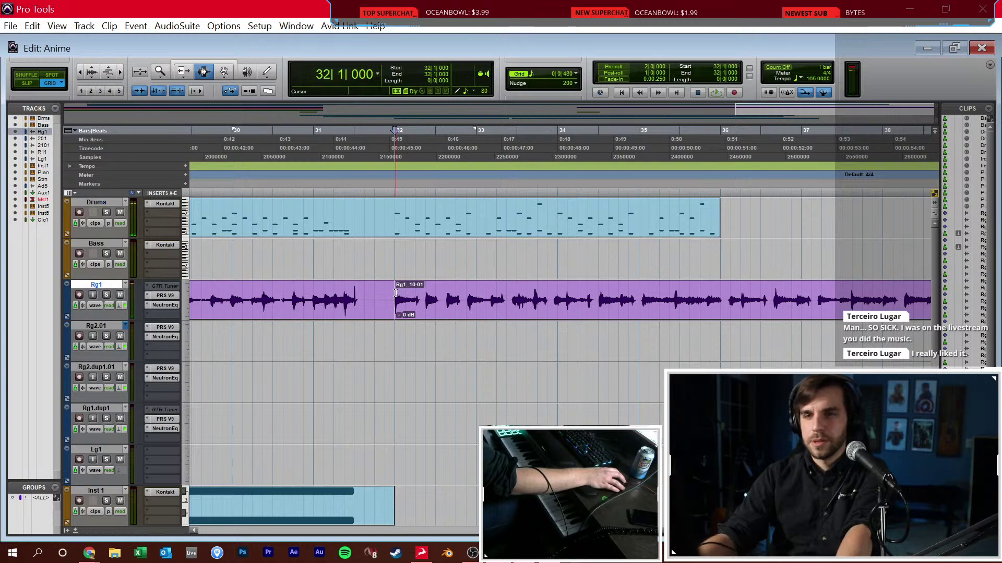
pyautogui.press('space')
pyautogui.click(120, 211)
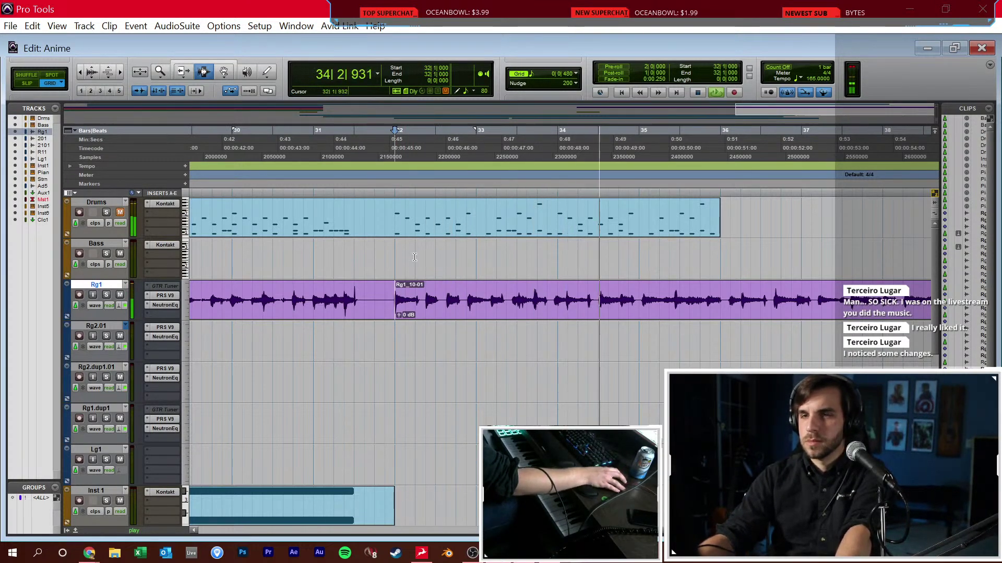
pyautogui.hotkey('ctrl', '[')
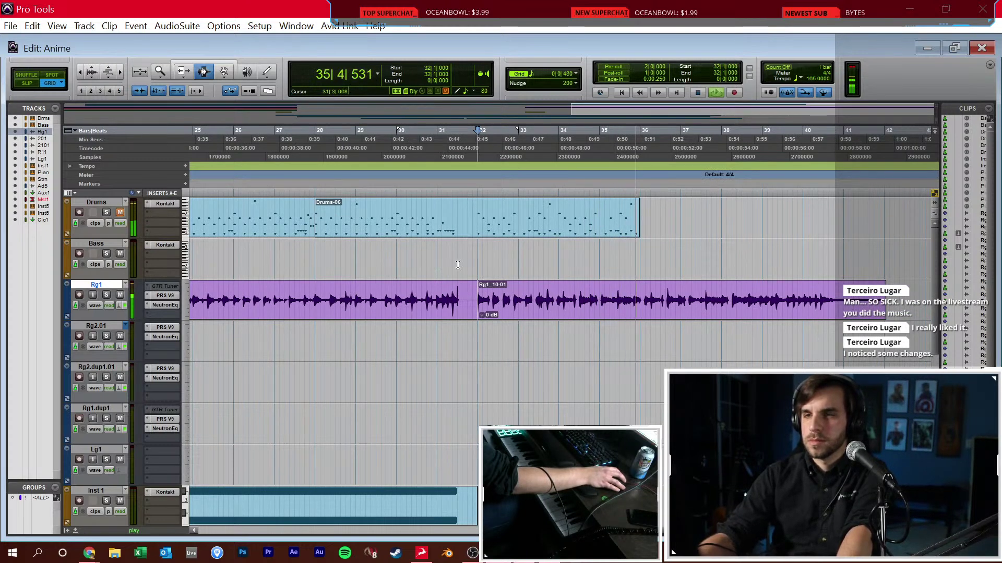
pyautogui.press('space')
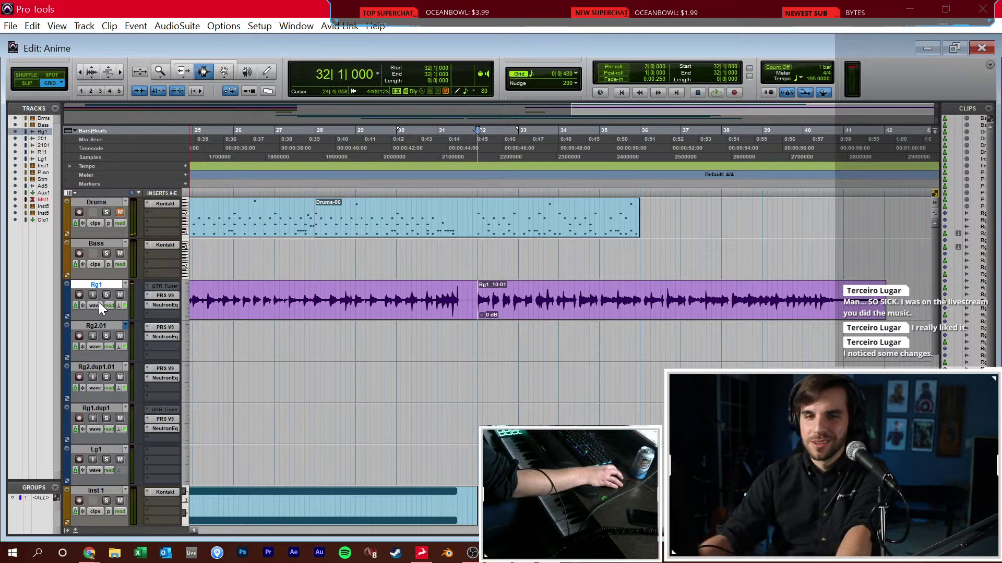
# Switch the Rg1 track to warp view and place the edit cursor at 31|4|480
pyautogui.click(100, 305)
pyautogui.click(130, 357)
pyautogui.click(474, 284)
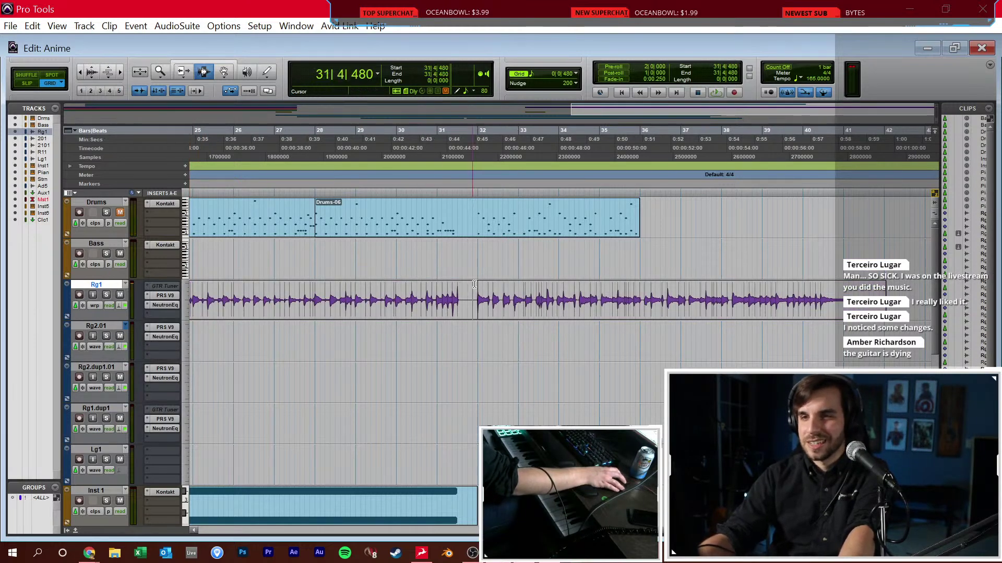
# Play Rg1 from 31|4|480 and warp its guitar hit near the end of bar 32 onto 32|4|480
pyautogui.hotkey('ctrl', ']')
pyautogui.hotkey('ctrl', ']')
pyautogui.press('space')
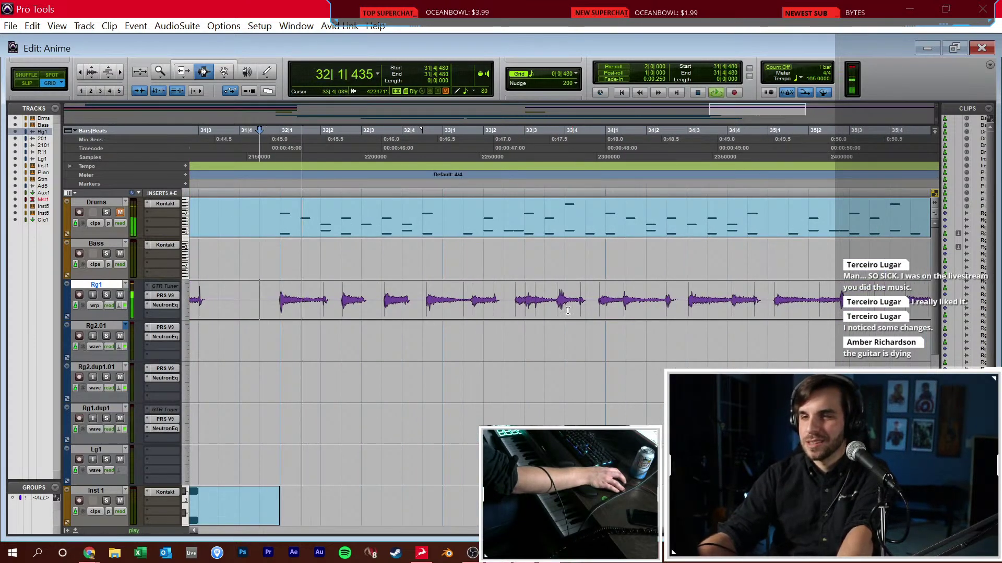
pyautogui.press('space')
pyautogui.press('F8')
pyautogui.moveTo(424, 292); pyautogui.dragTo(422, 294)
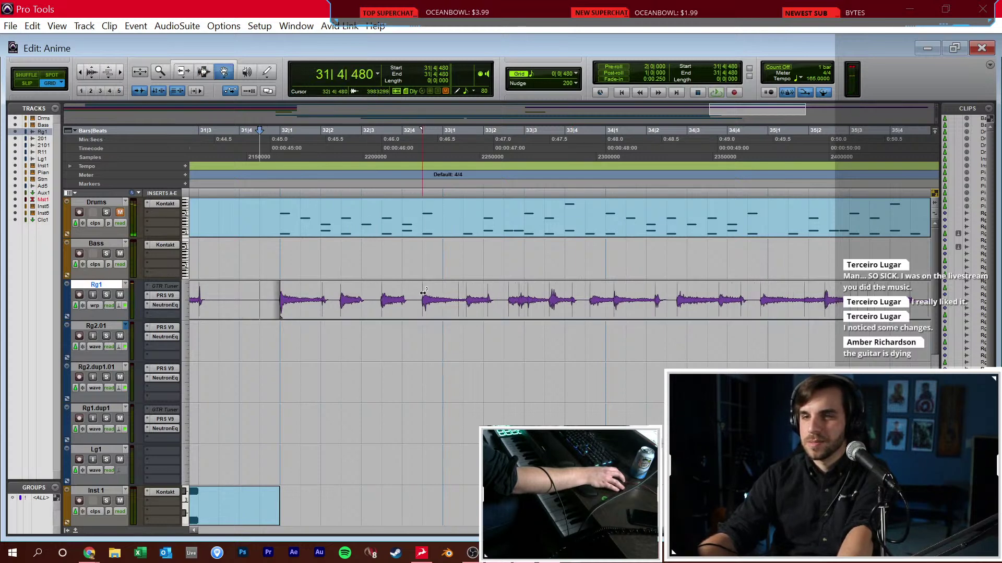
# Play Rg1 from 32|1|000 and warp its late hits in bars 33 and 34 onto 33|4|480 and 34|4|480
pyautogui.press('space')
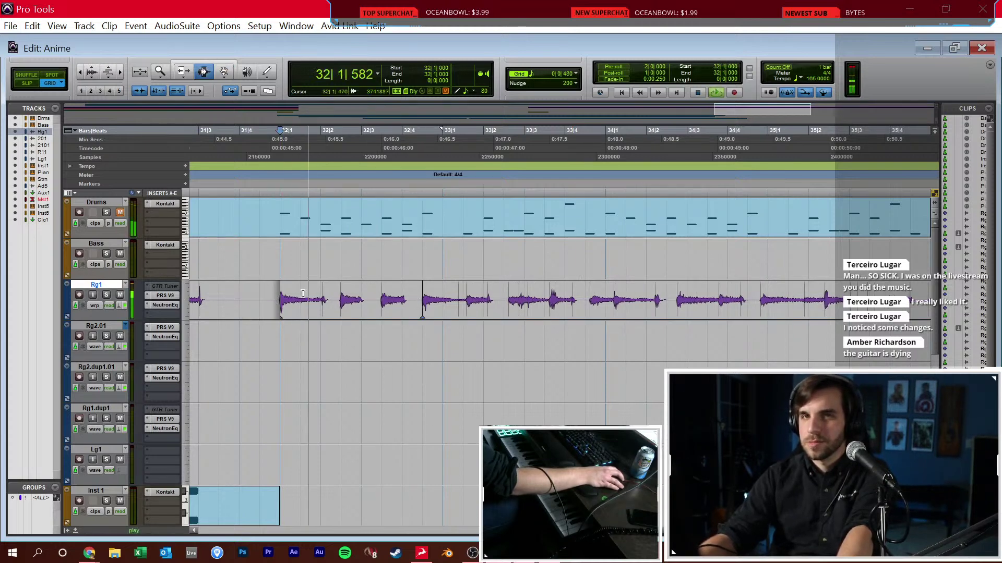
pyautogui.moveTo(440, 301); pyautogui.dragTo(435, 303)
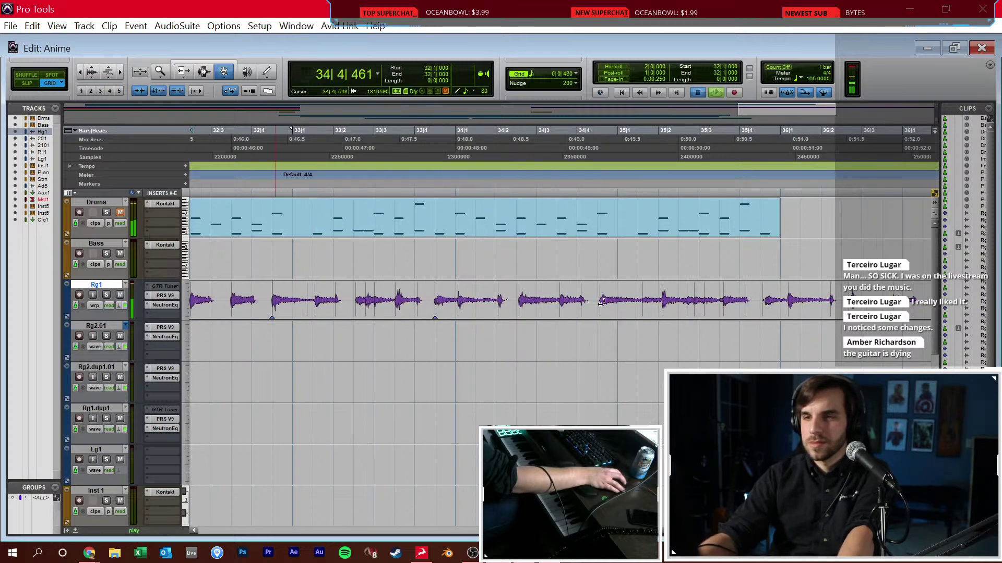
pyautogui.press('space')
pyautogui.moveTo(601, 301); pyautogui.dragTo(558, 306)
pyautogui.hscroll(3, 599, 304)
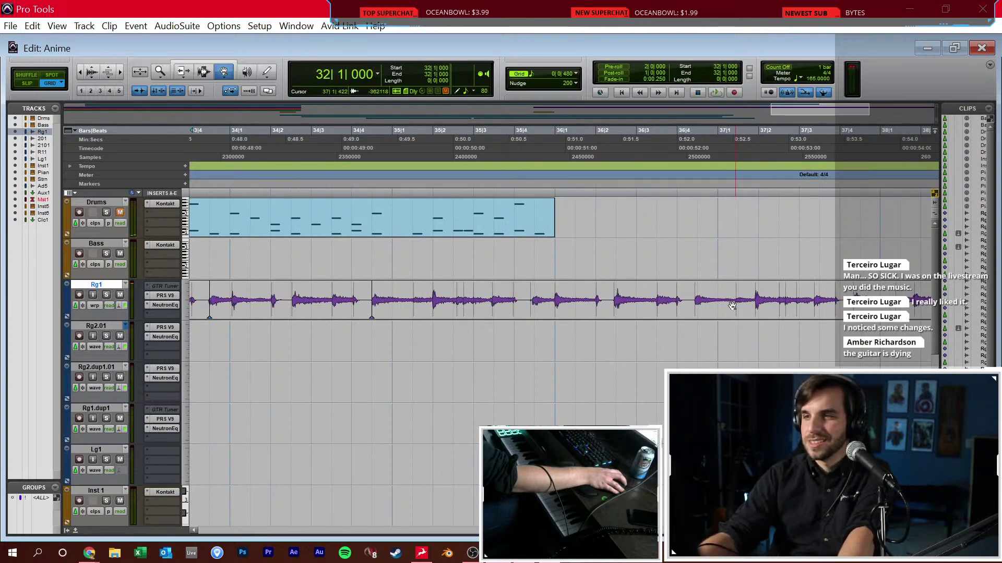
# Add Rg1 warp markers at 36|1|000 and 36|3|480, and warp the last hit of bar 36 onto 36|4|480
pyautogui.click(552, 307)
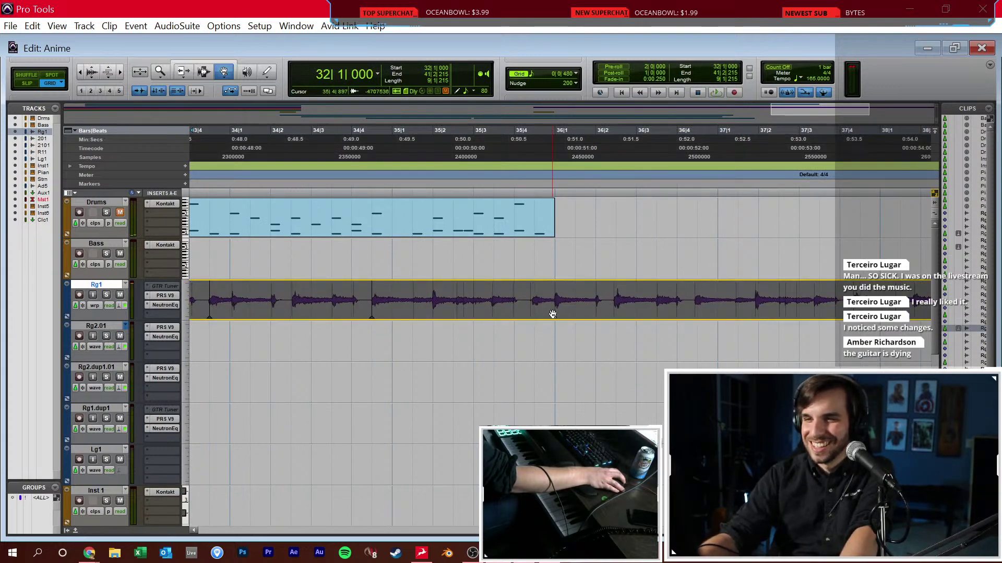
pyautogui.click(553, 309)
pyautogui.press('space')
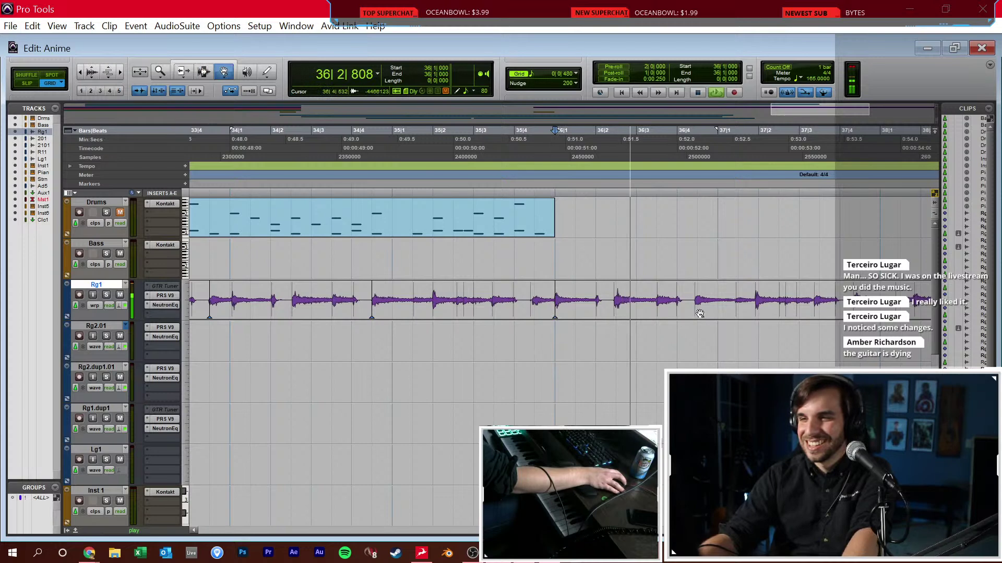
pyautogui.moveTo(699, 309); pyautogui.dragTo(698, 302)
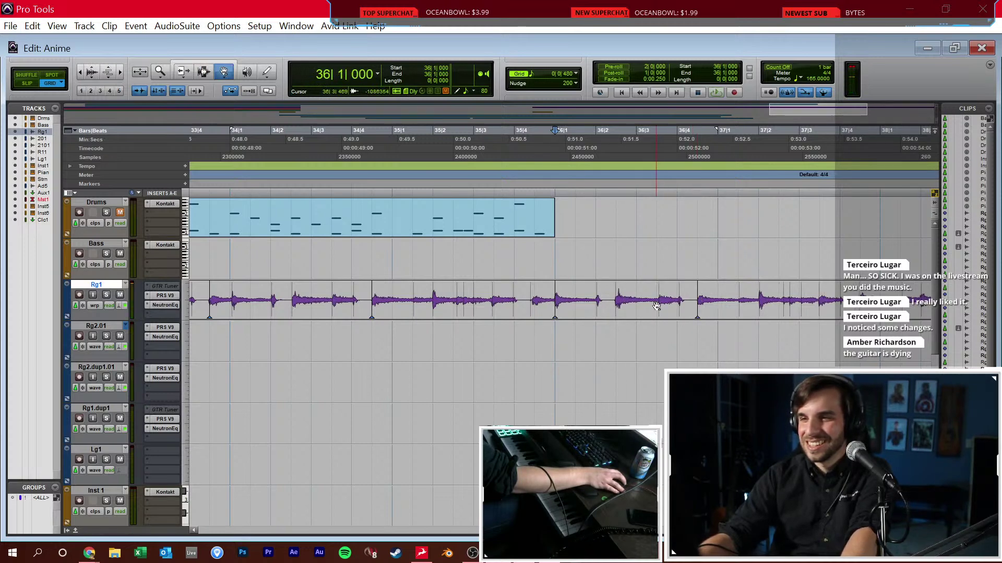
pyautogui.hscroll(5, 653, 308)
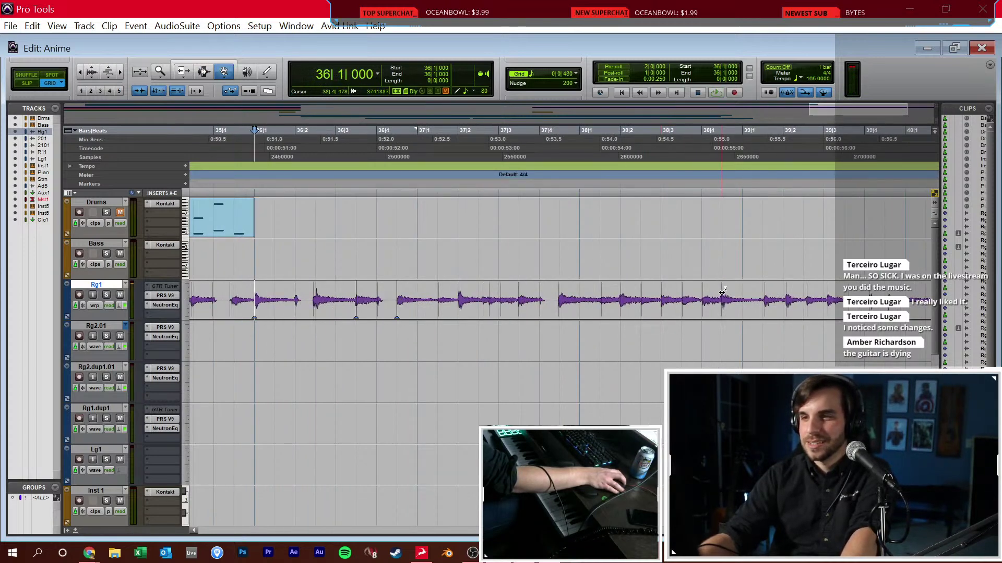
# Warp the Rg1 hits near the ends of bars 38 and 39 onto 38|4|480 and 39|4|480
pyautogui.hscroll(5, 719, 293)
pyautogui.moveTo(586, 305); pyautogui.dragTo(585, 300)
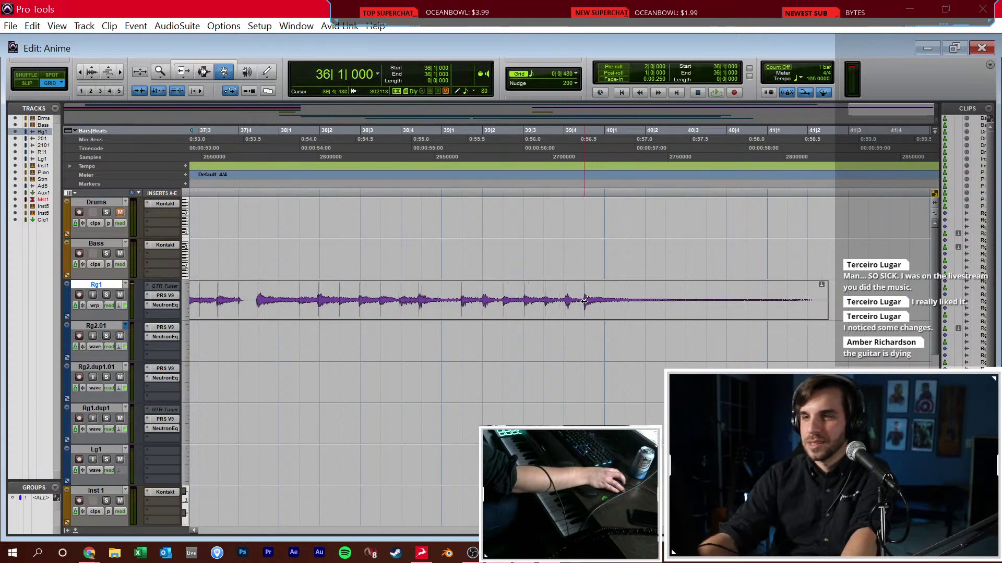
pyautogui.moveTo(420, 302); pyautogui.dragTo(422, 301)
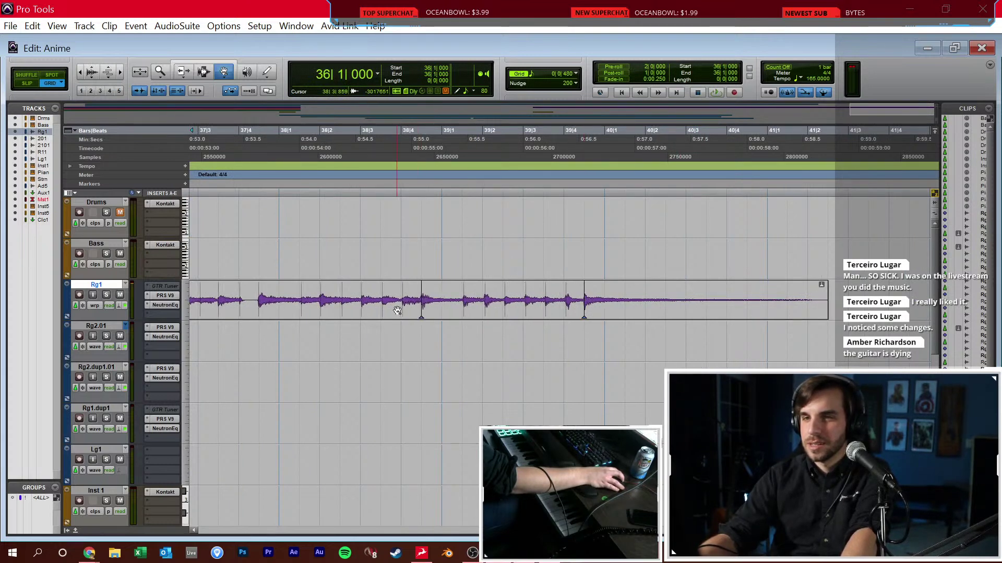
# Play the warped guitar from 32|1|000 and 33|4|480, switching the Rg1 track back to waveform view
pyautogui.scroll(-2, 402, 301)
pyautogui.hscroll(-5, 376, 313)
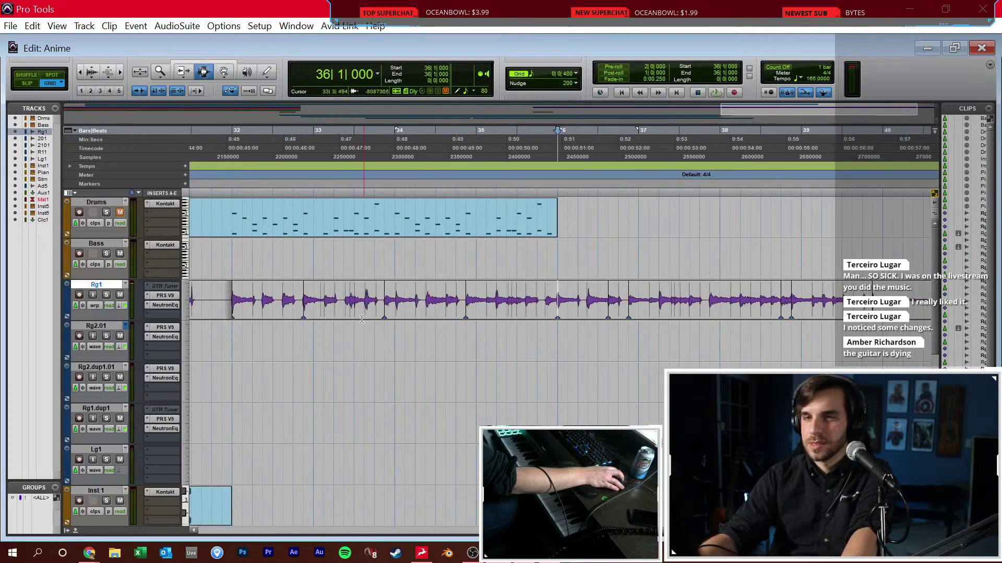
pyautogui.press('space')
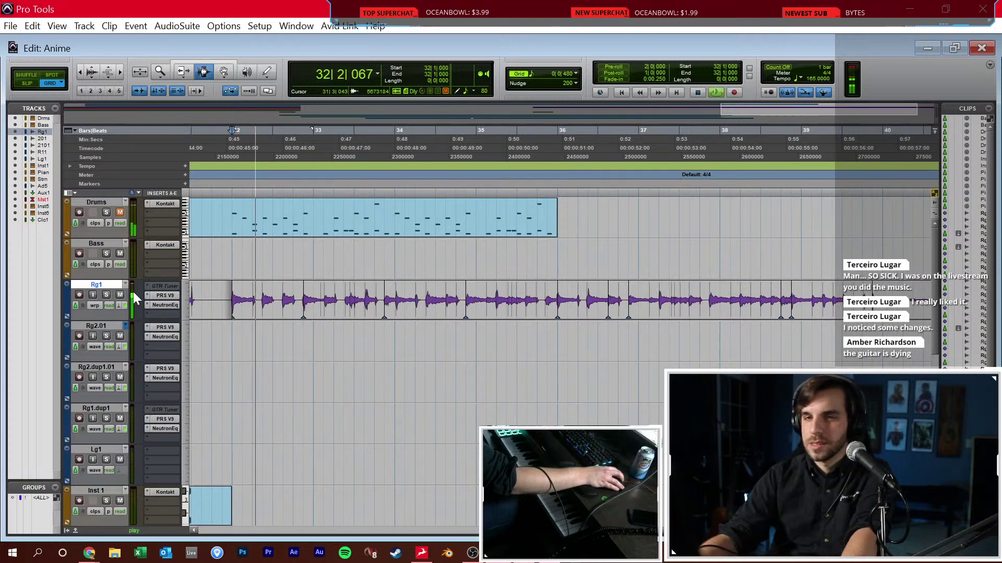
pyautogui.click(95, 305)
pyautogui.click(124, 372)
pyautogui.click(96, 243)
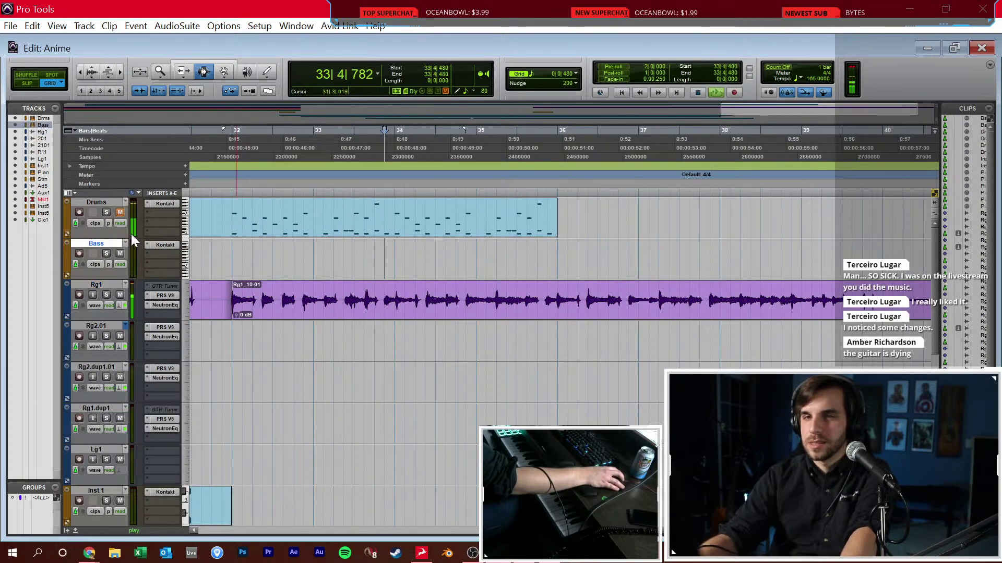
pyautogui.press('space')
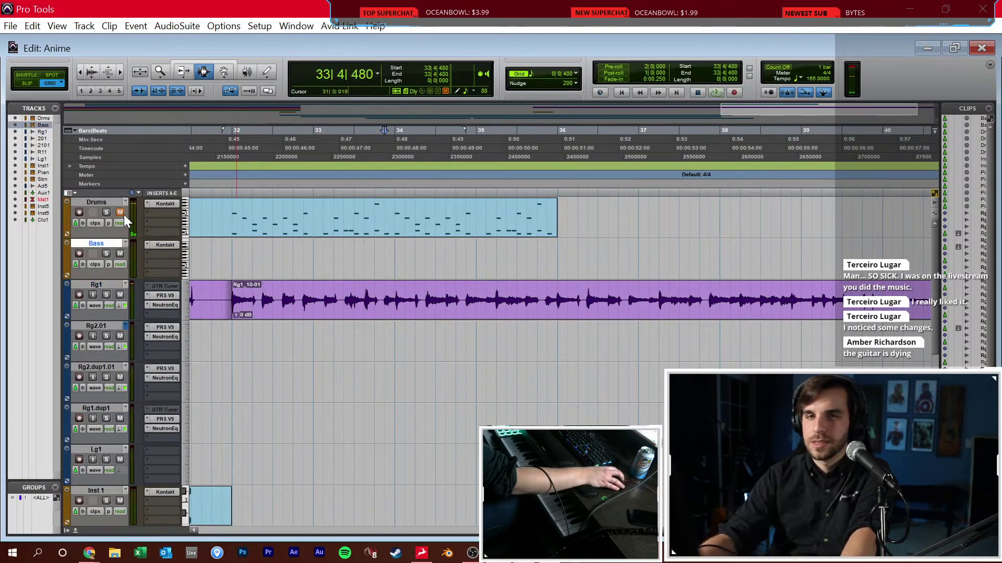
# Unmute the Drums track and play it with Rg1 from several points in bars 32 to 35
pyautogui.click(226, 214)
pyautogui.press('space')
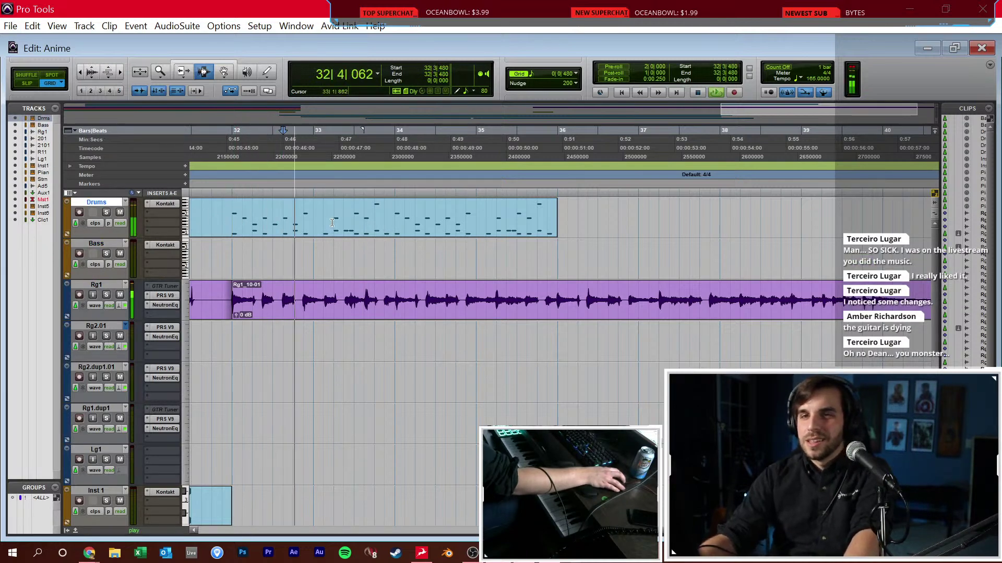
pyautogui.click(383, 215)
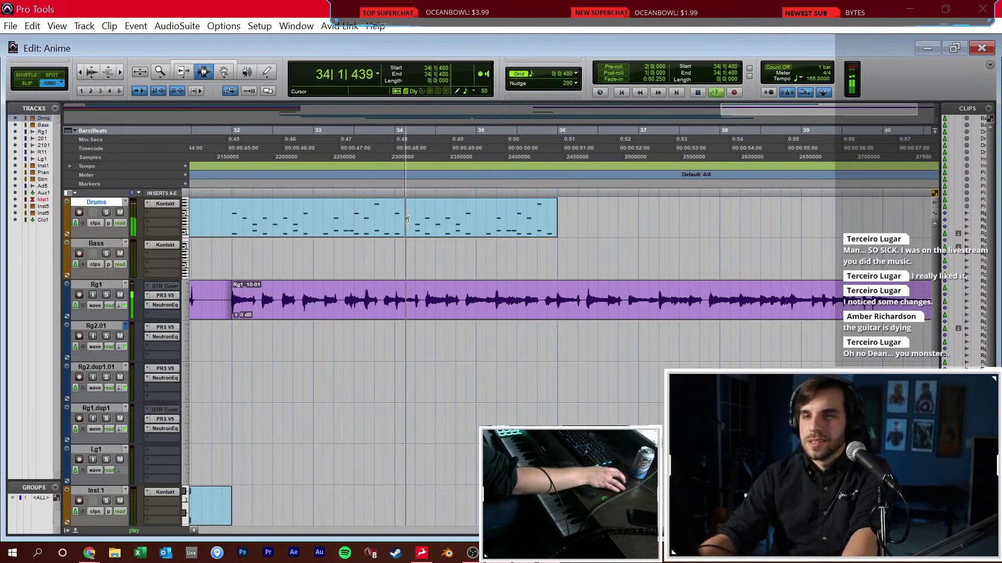
pyautogui.click(461, 224)
# Open the drum clip in the MIDI Editor and delete its notes from 35|3|240 to the clip's end
pyautogui.hotkey('ctrl', ']')
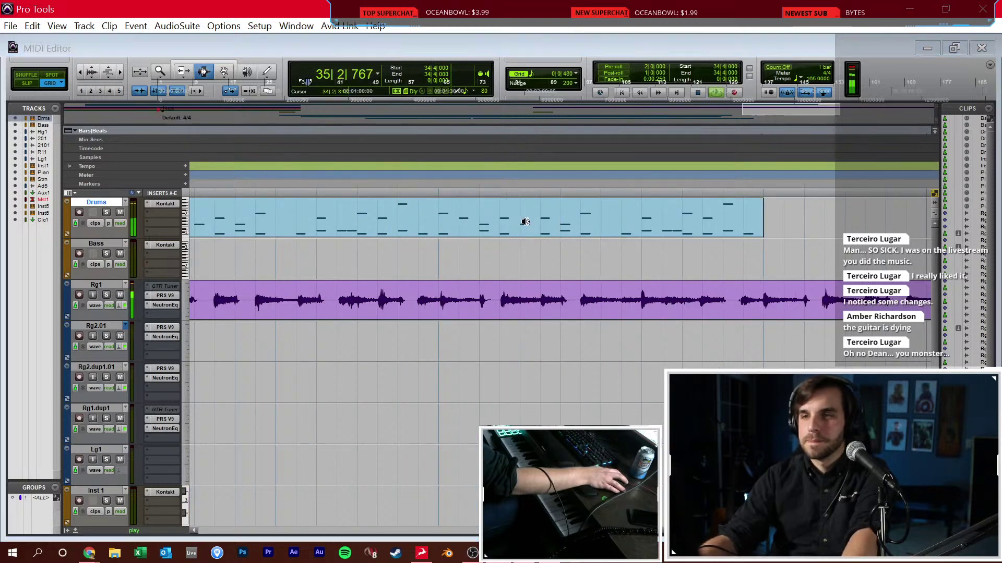
pyautogui.doubleClick(522, 223)
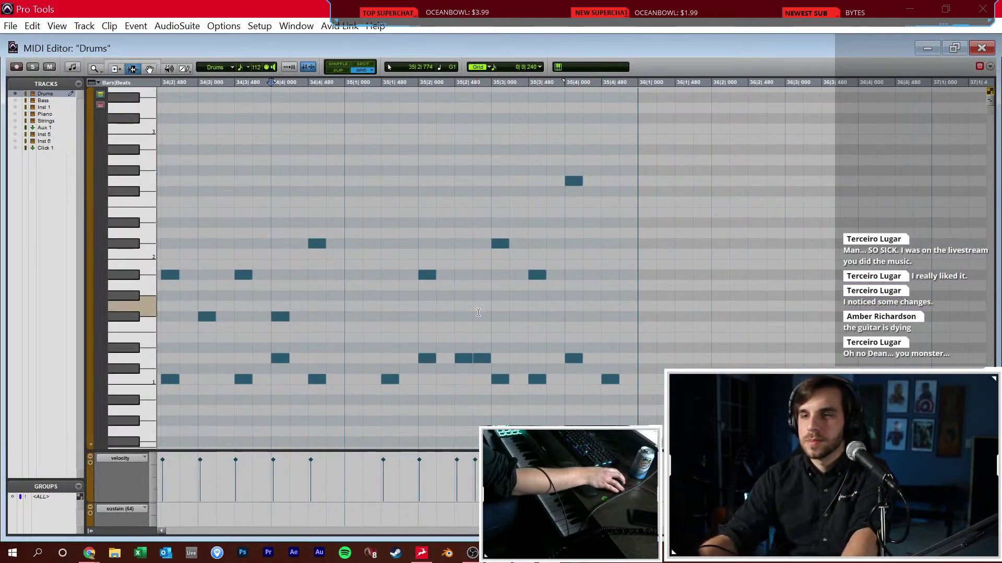
pyautogui.moveTo(512, 318); pyautogui.dragTo(658, 313)
pyautogui.press('Delete')
# Draw D1 notes on 35|3|240, 35|3|480, 35|3|720, 35|4|240, 35|4|480 and 35|4|720, with C1 and A2 on 35|4|000
pyautogui.press('F10')
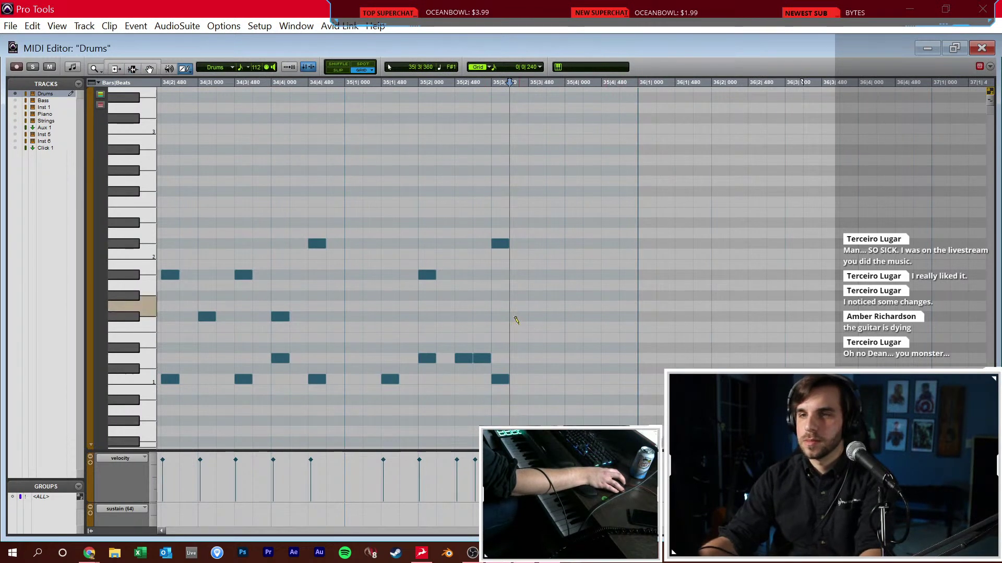
pyautogui.moveTo(498, 245)
pyautogui.mouseDown()
pyautogui.moveTo(500, 272)
pyautogui.moveTo(499, 245)
pyautogui.mouseUp()
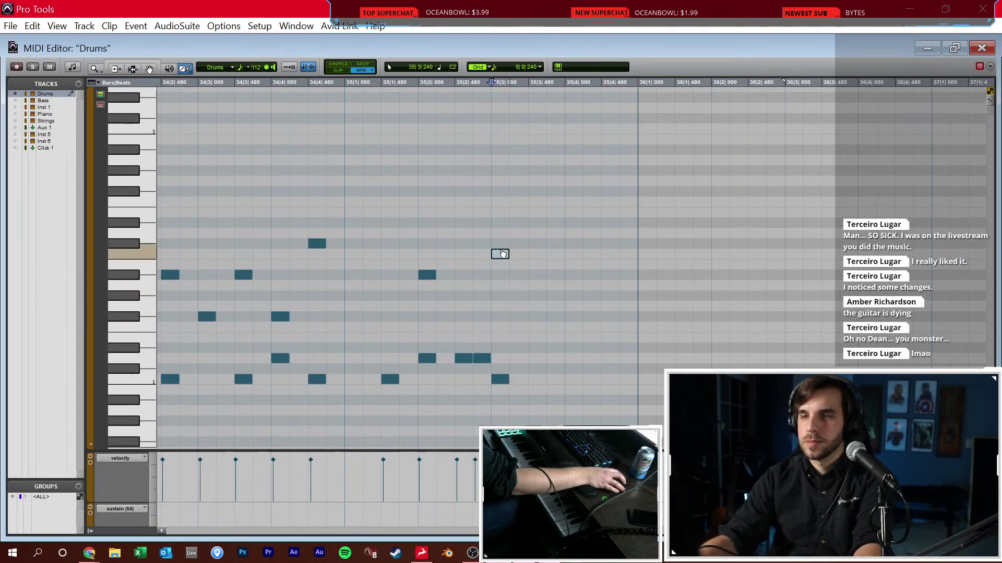
pyautogui.click(518, 358)
pyautogui.click(536, 359)
pyautogui.click(555, 358)
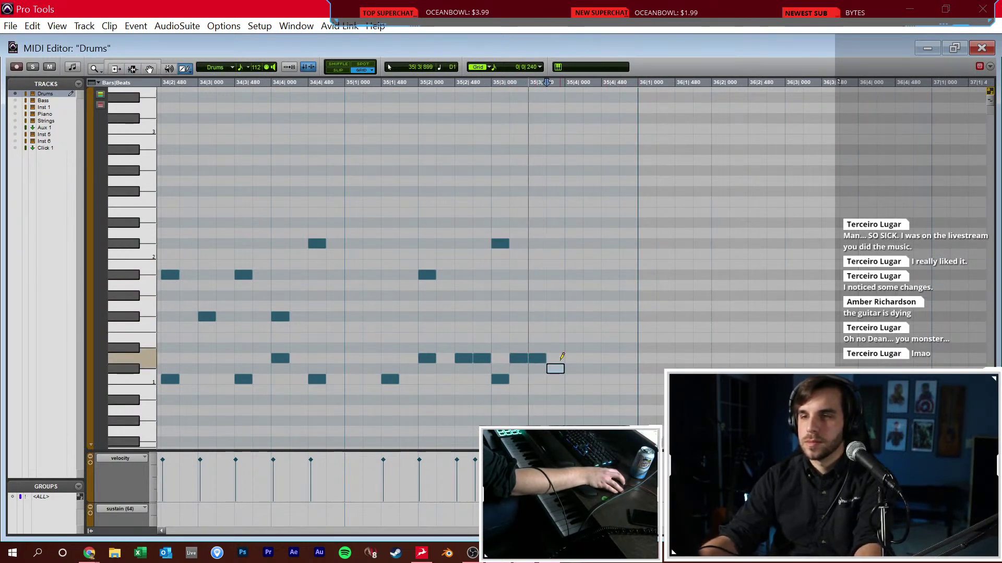
pyautogui.click(568, 376)
pyautogui.moveTo(592, 358); pyautogui.dragTo(629, 358)
pyautogui.press('space')
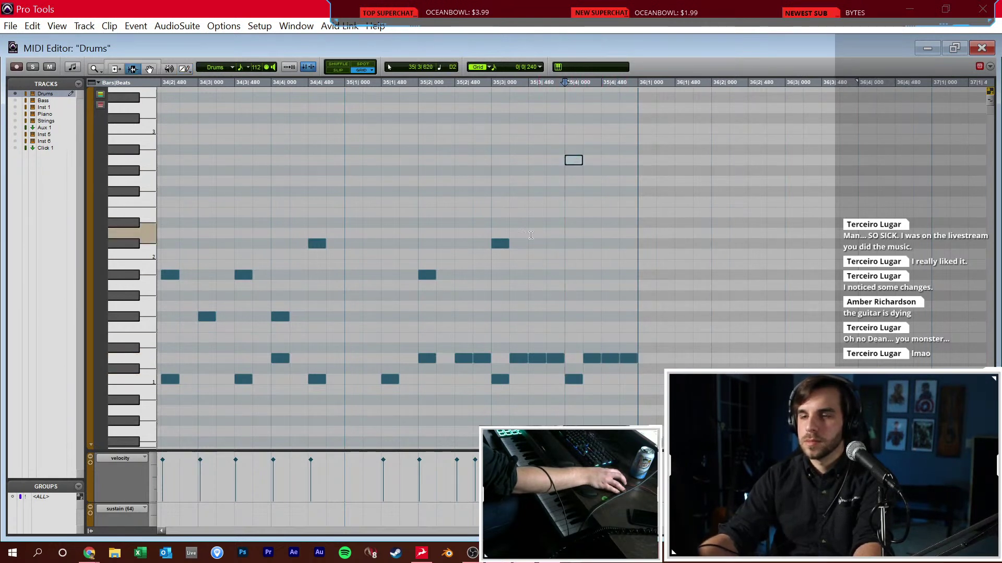
# Return to the Edit window, duplicate the drum clip of bars 32–35 into bars 36–39, and play it back
pyautogui.hotkey('ctrl', '=')
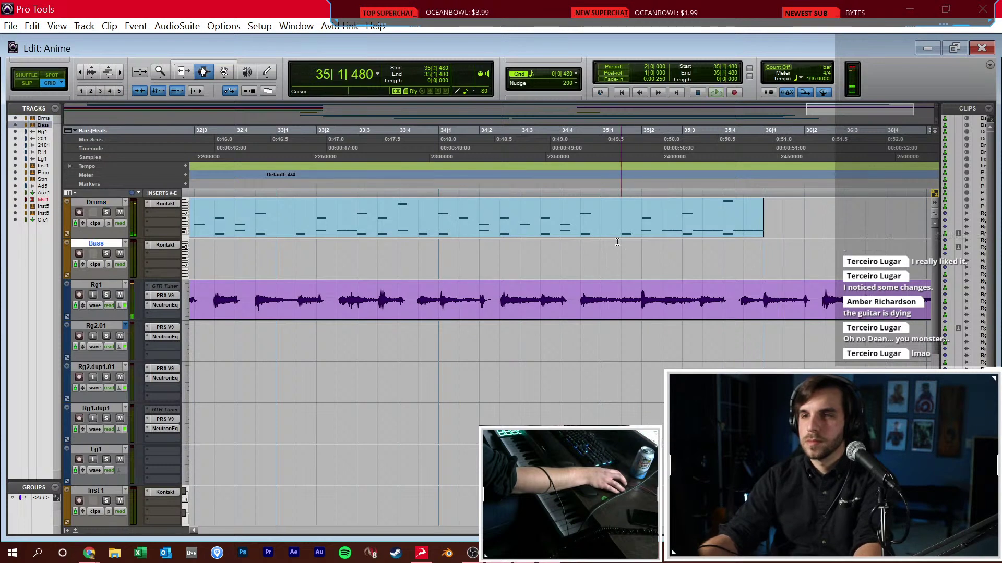
pyautogui.hotkey('ctrl', '[')
pyautogui.click(475, 219)
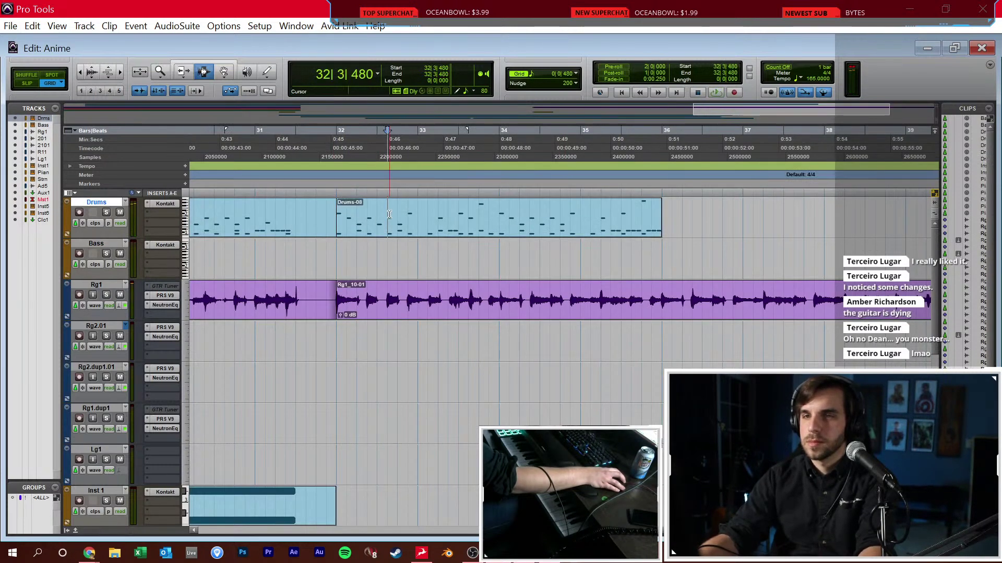
pyautogui.hotkey('ctrl', 'd')
pyautogui.hotkey('ctrl', ']')
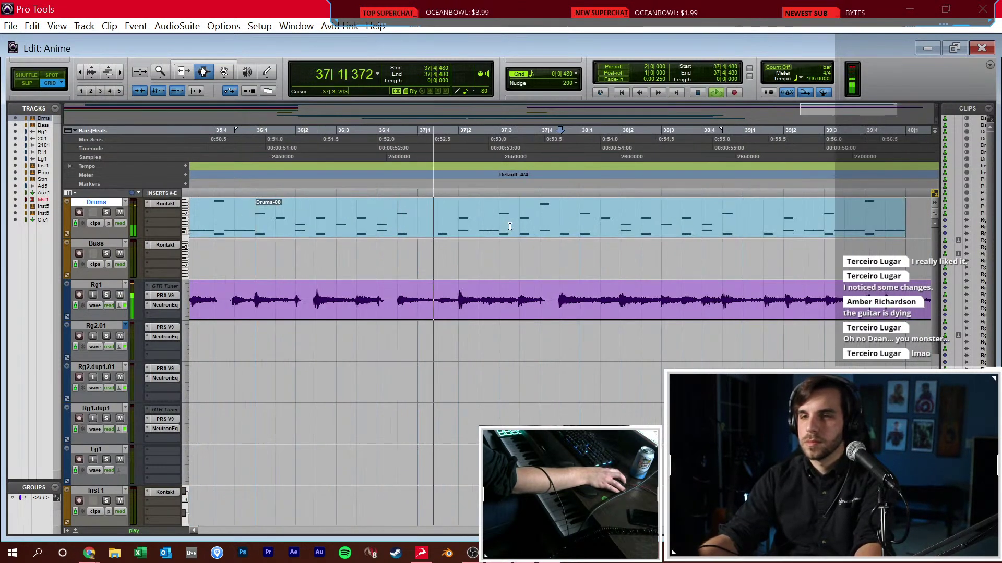
pyautogui.press('space')
# In the MIDI Editor, move the G2 note on 37|4|000 down to F1 and delete all drum notes in bars 38–39
pyautogui.click(461, 218)
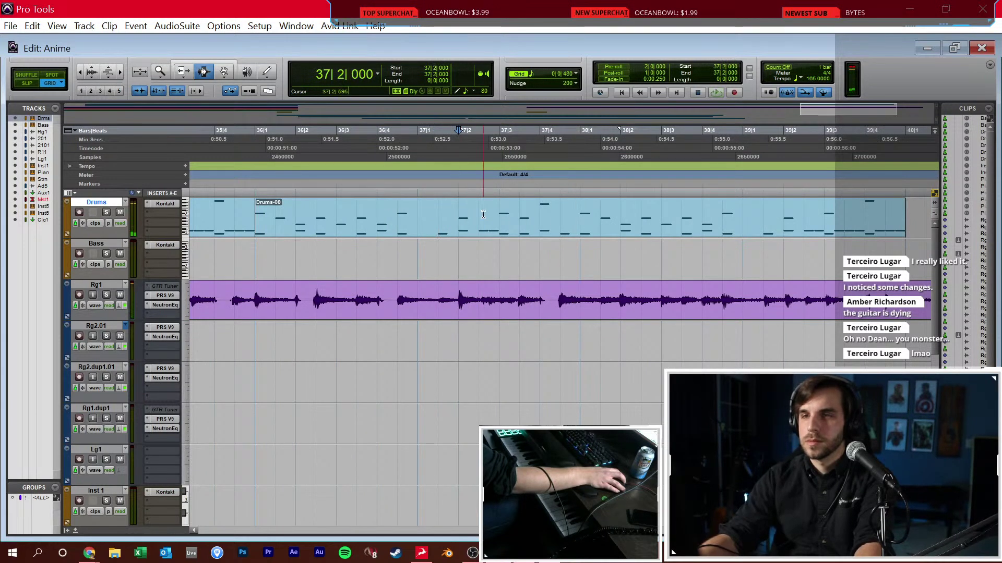
pyautogui.hotkey('ctrl', '=')
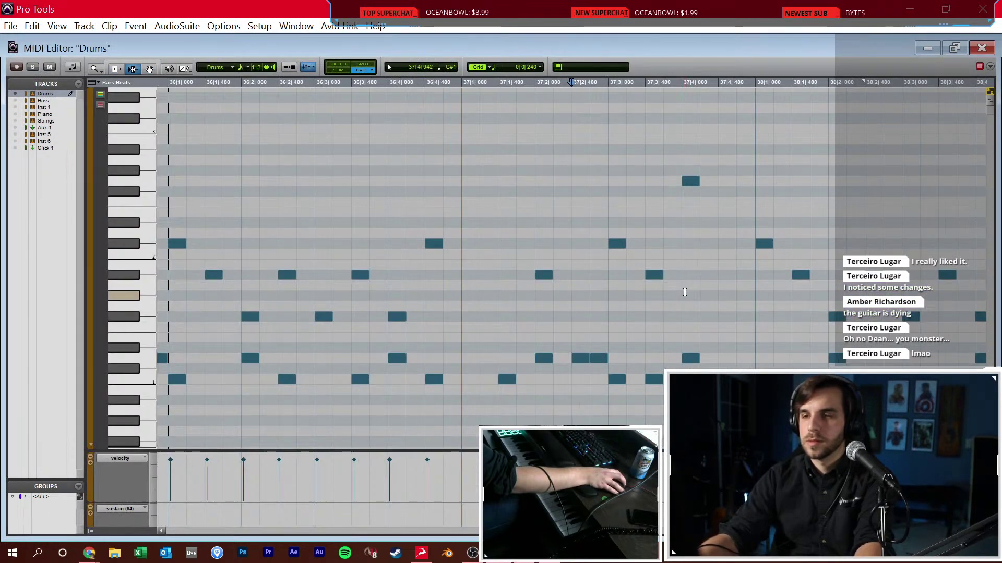
pyautogui.press('F10')
pyautogui.moveTo(693, 183)
pyautogui.mouseDown()
pyautogui.moveTo(695, 338)
pyautogui.moveTo(692, 324)
pyautogui.mouseUp()
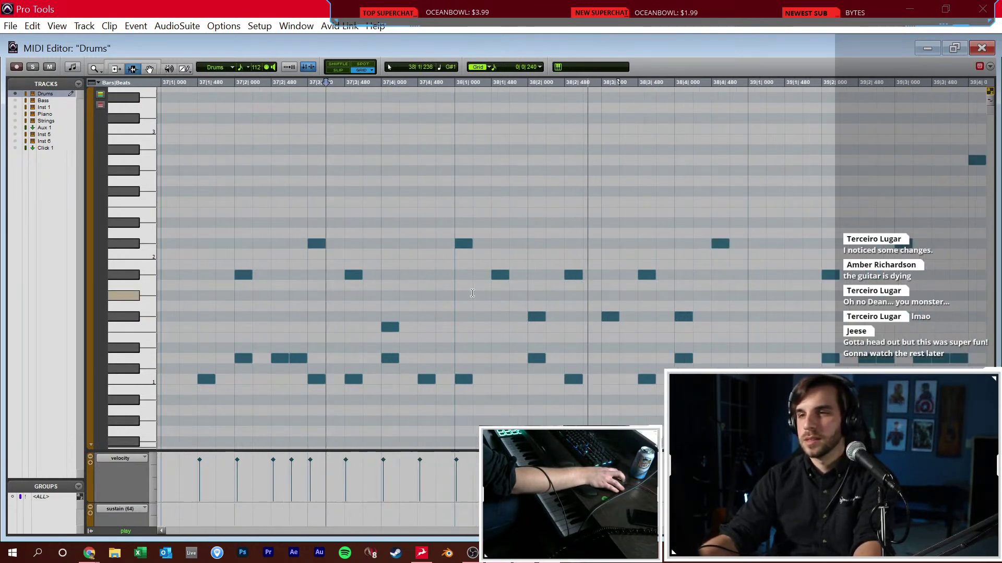
pyautogui.moveTo(329, 292); pyautogui.dragTo(923, 288)
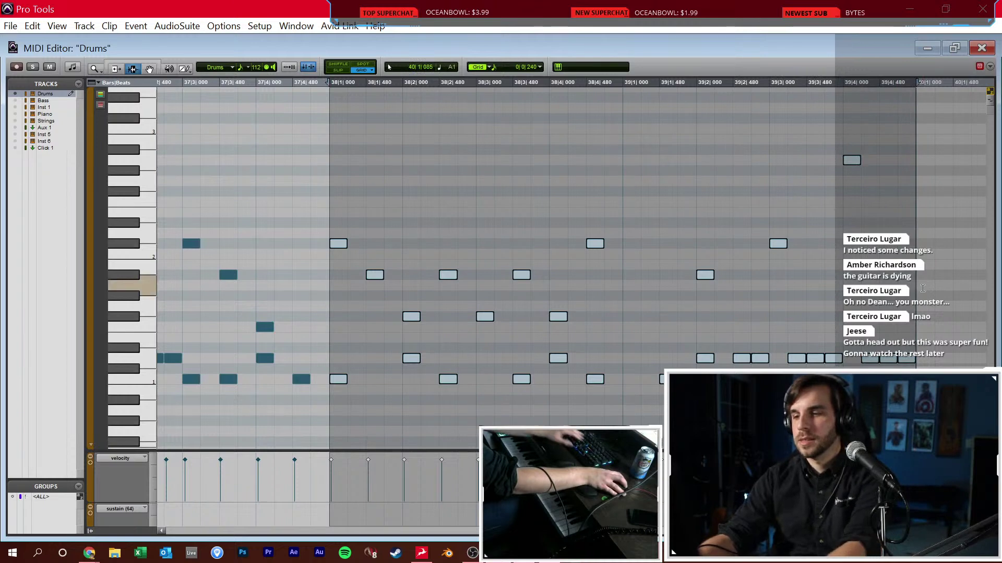
pyautogui.press('Delete')
# Draw D1 notes on 38|1|000, 38|2|000, 38|3|000, 38|3|240 and 38|4|000, and C1 on 38|1|480, 38|2|480, 38|3|480, 38|3|720 and 38|4|480
pyautogui.press('F10')
pyautogui.click(338, 359)
pyautogui.click(374, 380)
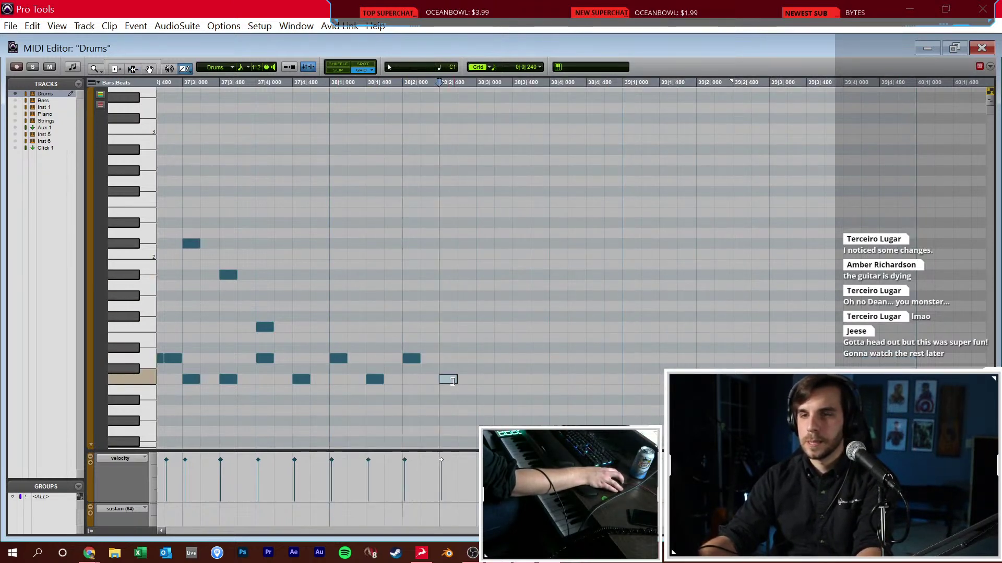
pyautogui.click(452, 380)
pyautogui.click(504, 358)
pyautogui.click(521, 380)
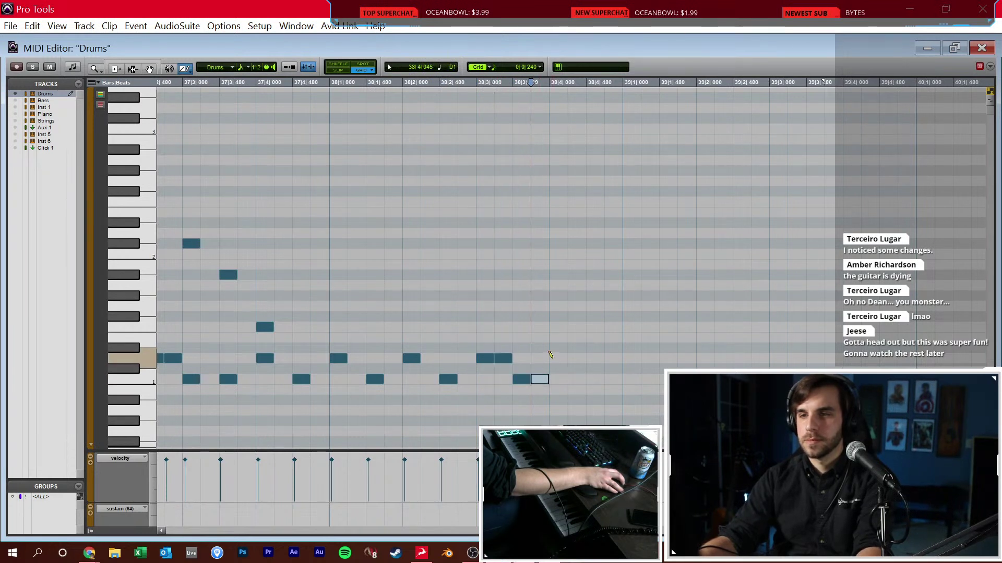
pyautogui.click(593, 380)
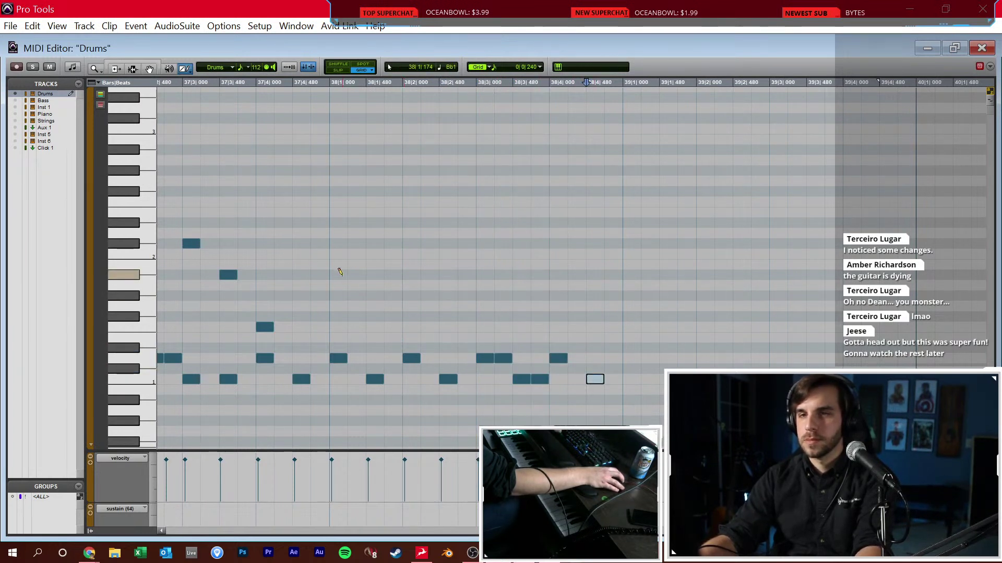
# Undo the misplaced note and draw E2 notes on all four beats of bar 38
pyautogui.hotkey('ctrl', 'z')
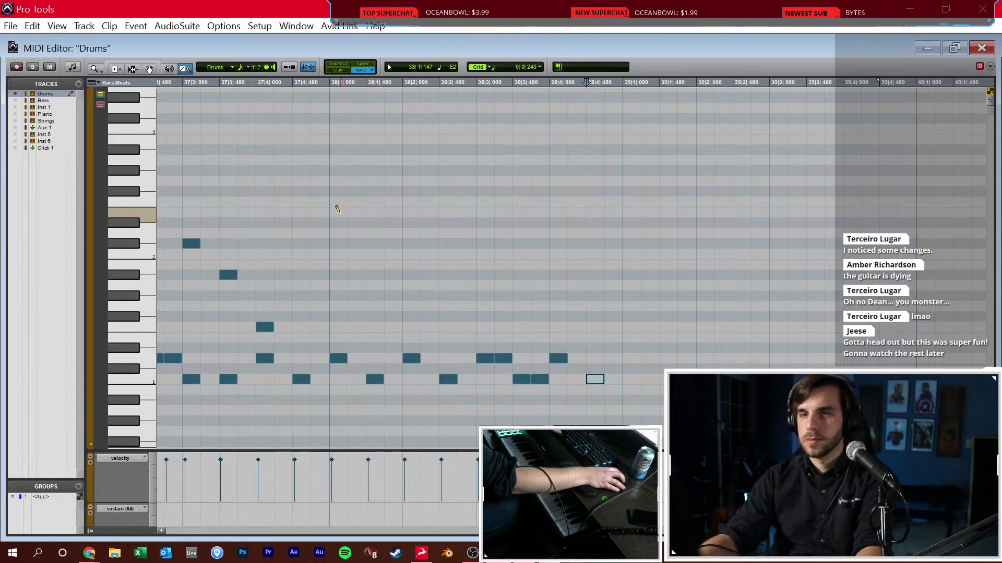
pyautogui.click(485, 212)
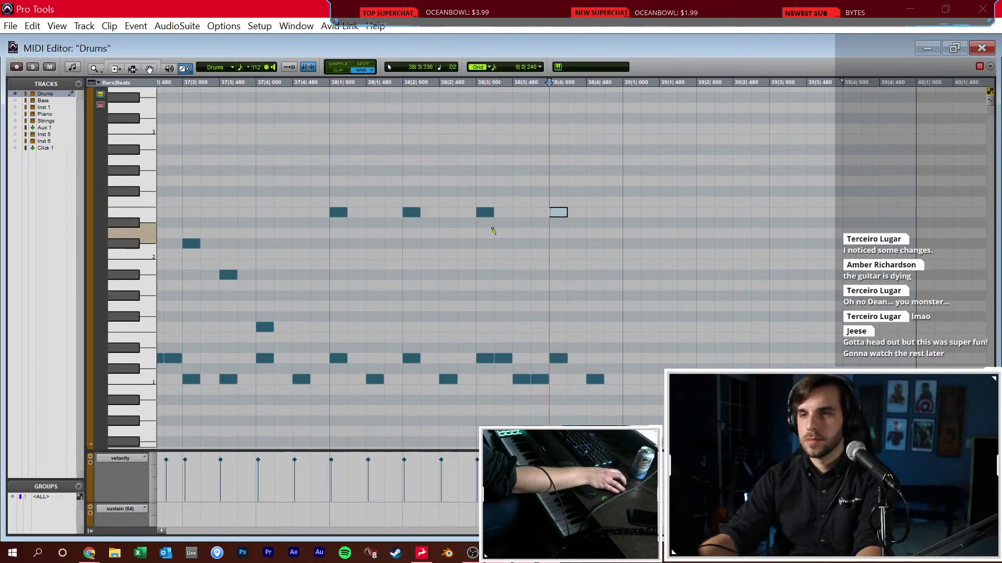
# Place an E2 drum note on bar 38 beat 4 and play back the fill from the second half of 37|3
pyautogui.click(558, 213)
pyautogui.press('F7')
pyautogui.click(219, 256)
pyautogui.press('space')
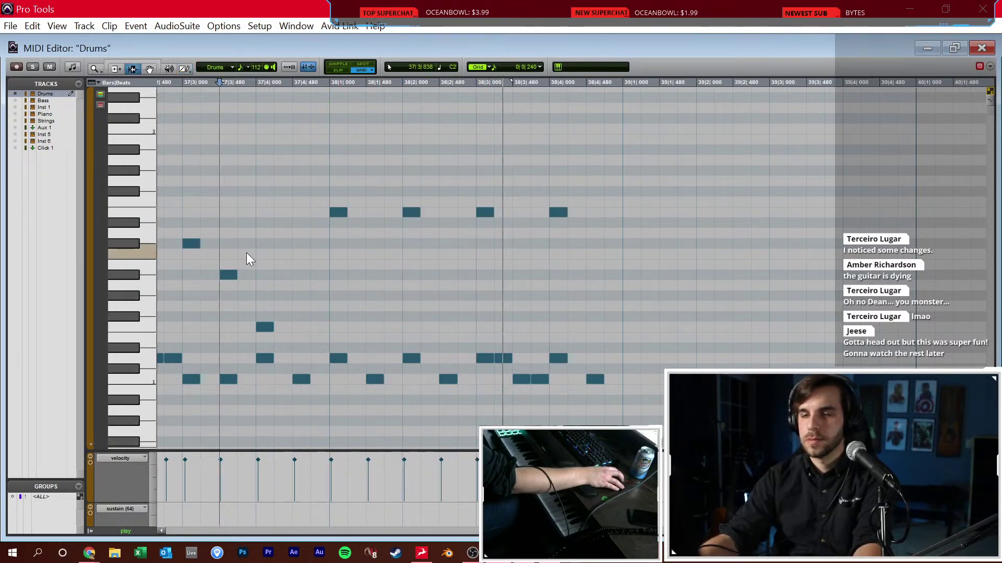
pyautogui.rightClick(246, 255)
pyautogui.press('Escape')
# Replace the E2 note on 38|4 with a C#2 note at 38|4|480, add A#1 notes on all four beats of bar 39, and audition them
pyautogui.press('F10')
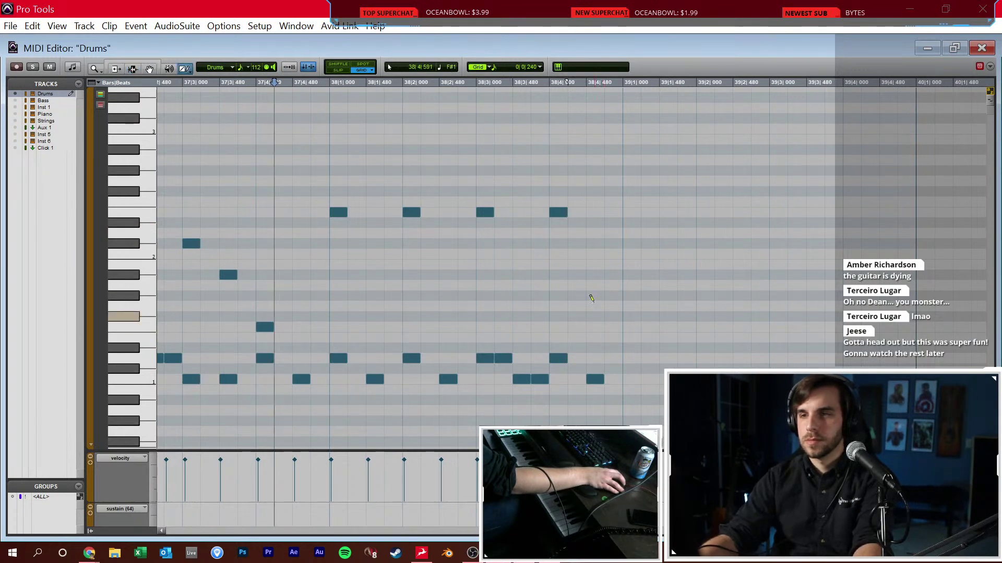
pyautogui.press('F7')
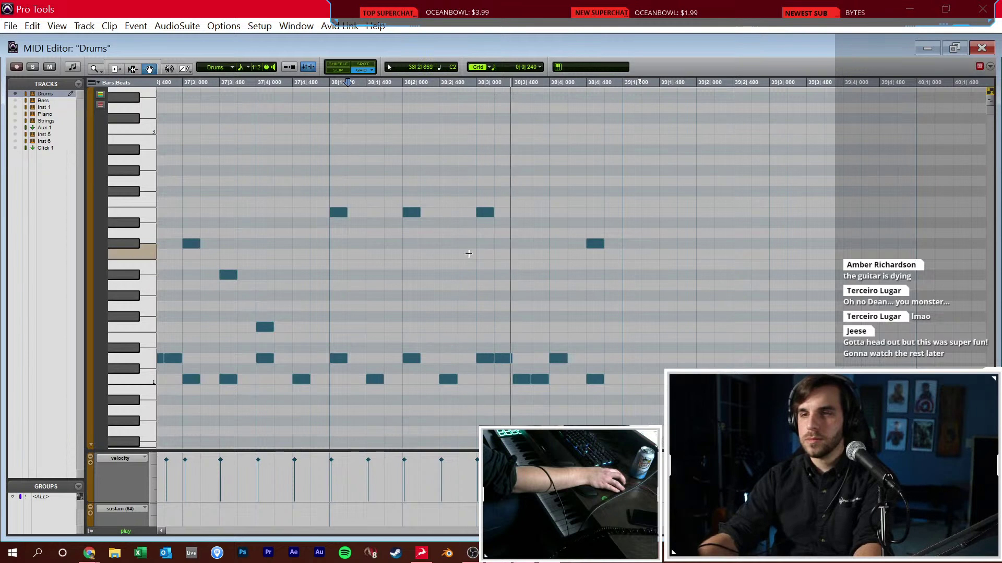
pyautogui.press('F10')
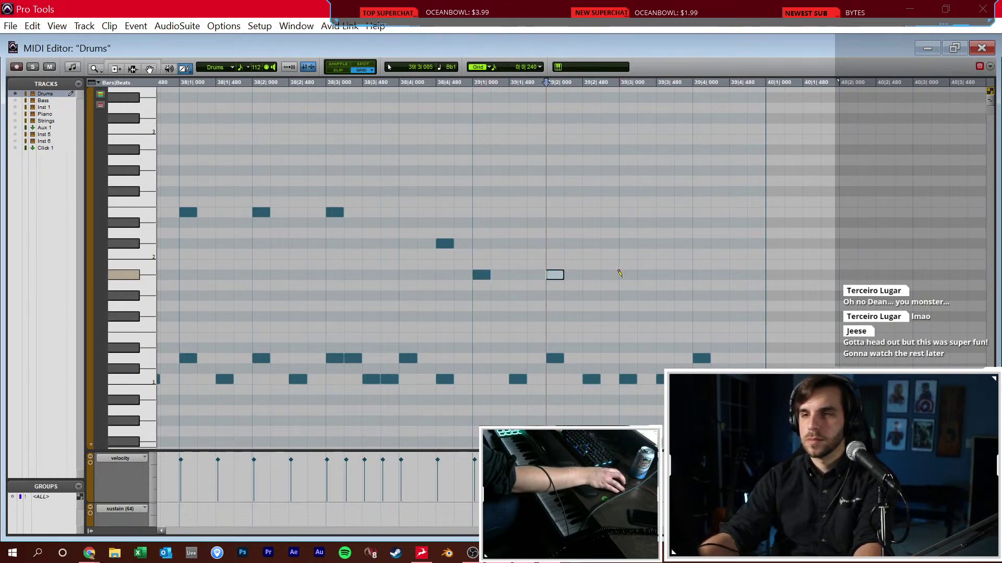
pyautogui.press('space')
pyautogui.press('F7')
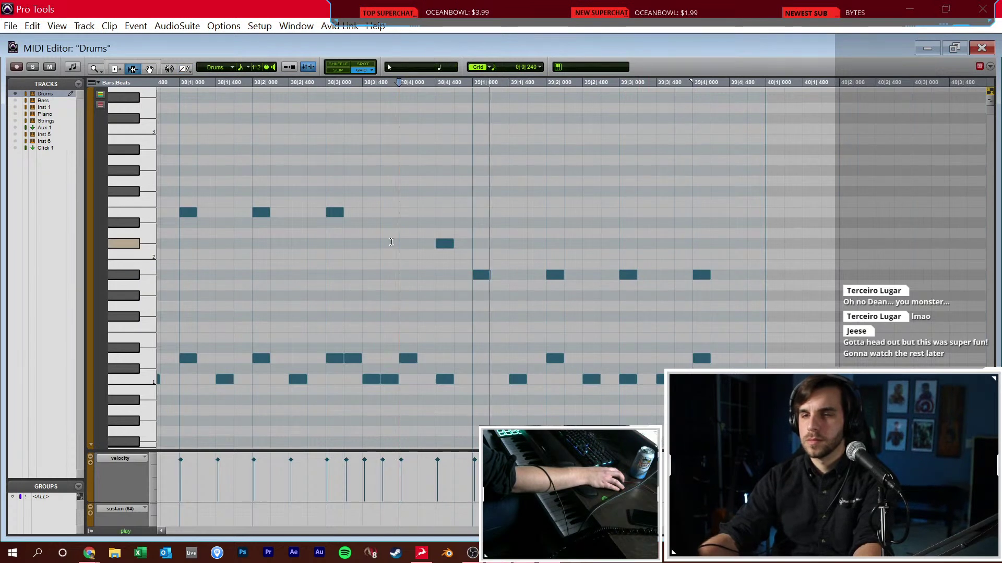
# Replace the A#1 note on 39|4 with a C#2 note at 39|4|480, and change the note at 39|3|480 to D1
pyautogui.press('F10')
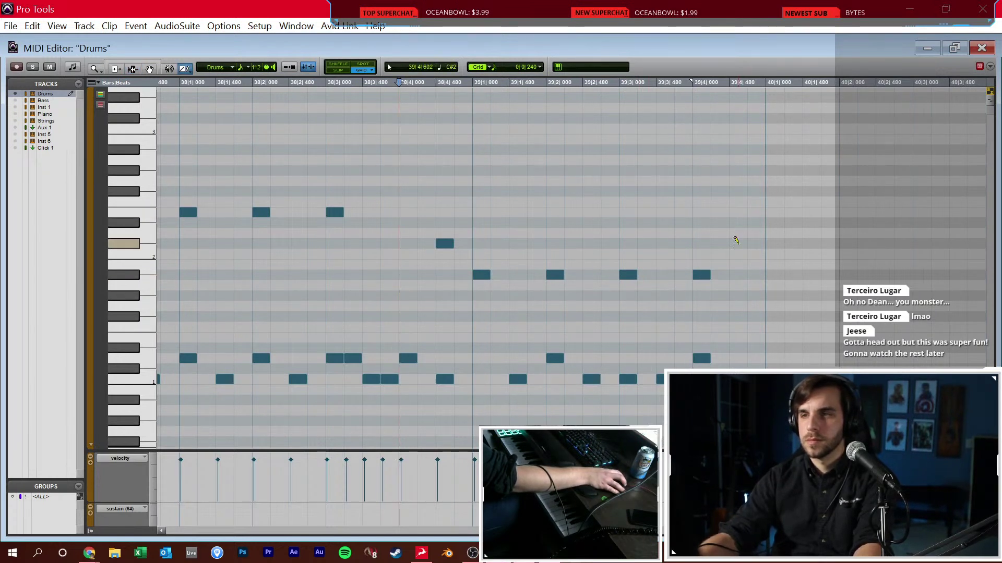
pyautogui.moveTo(671, 363); pyautogui.dragTo(669, 362)
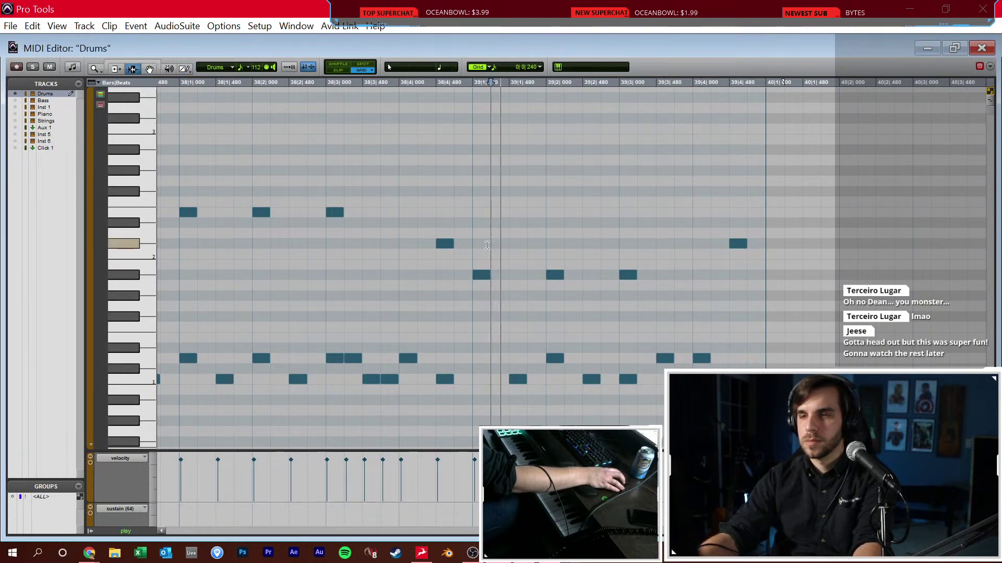
pyautogui.hotkey('ctrl', '[')
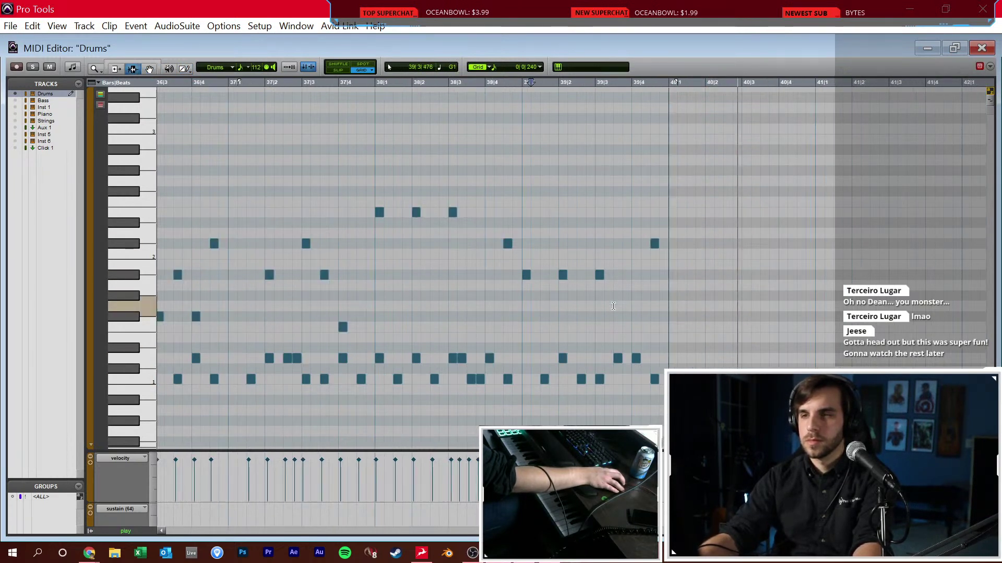
# Return to the Edit window, record-enable the Bass track and place the edit cursor on it at 22|4
pyautogui.hotkey('ctrl', '=')
pyautogui.hotkey('ctrl', ']')
pyautogui.press('space')
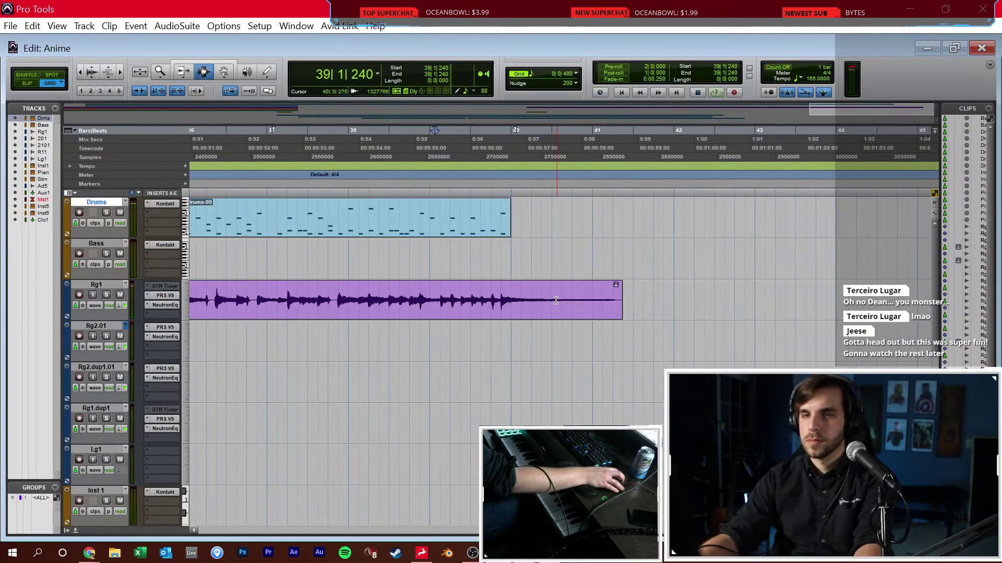
pyautogui.click(603, 299)
pyautogui.press('r')
pyautogui.press('r')
pyautogui.hscroll(-2, 554, 282)
pyautogui.click(560, 267)
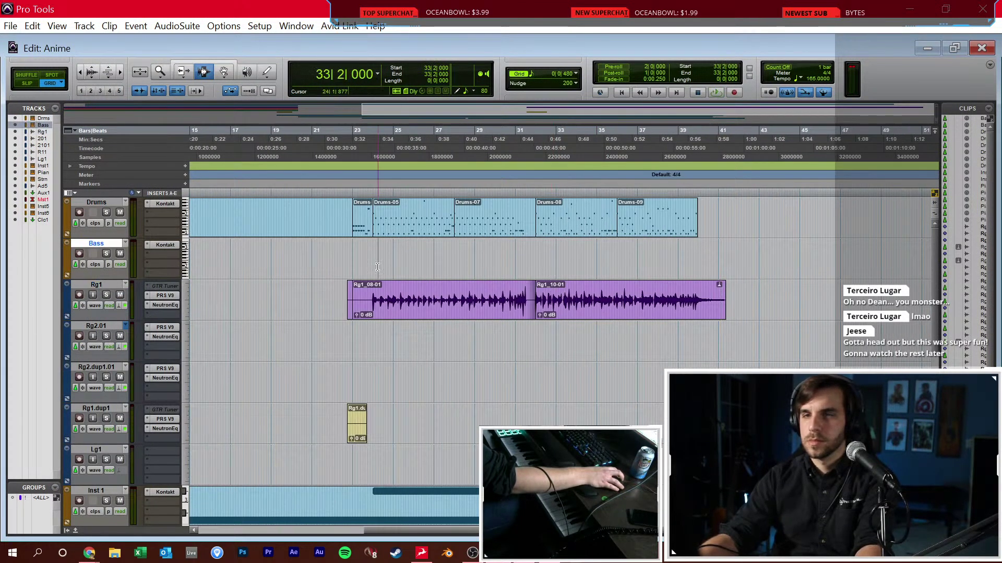
pyautogui.click(77, 254)
pyautogui.click(353, 253)
pyautogui.press('t')
pyautogui.press('t')
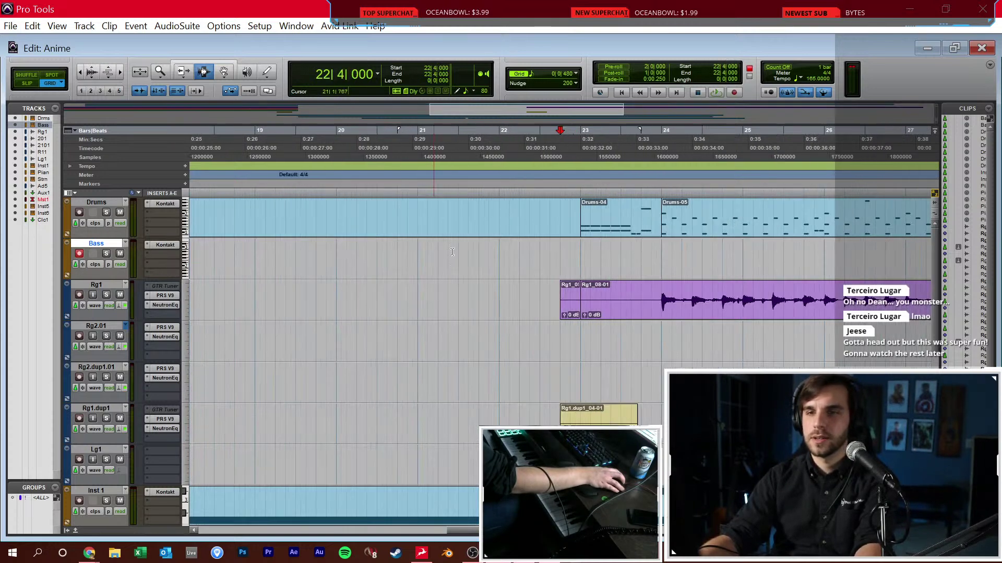
# Play the section from bar 23, open the Bass track in the MIDI Editor and set its grid to 1/8 note
pyautogui.press('space')
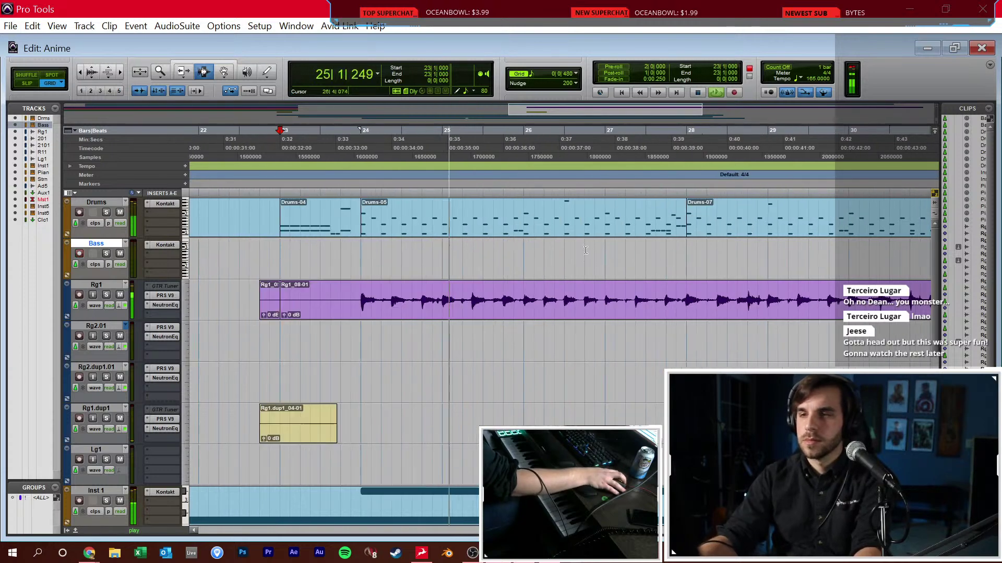
pyautogui.hotkey('ctrl', '=')
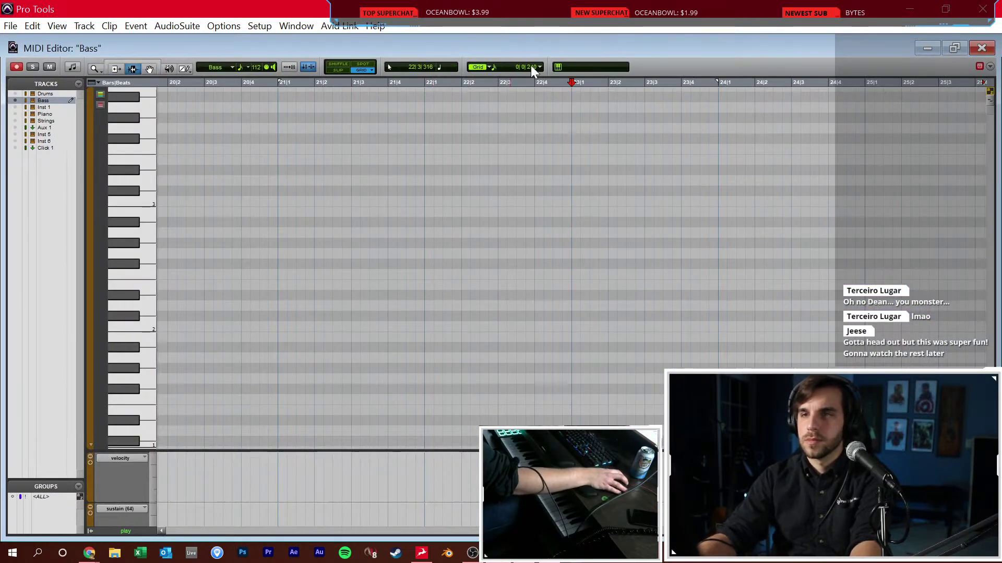
pyautogui.click(537, 65)
pyautogui.click(572, 119)
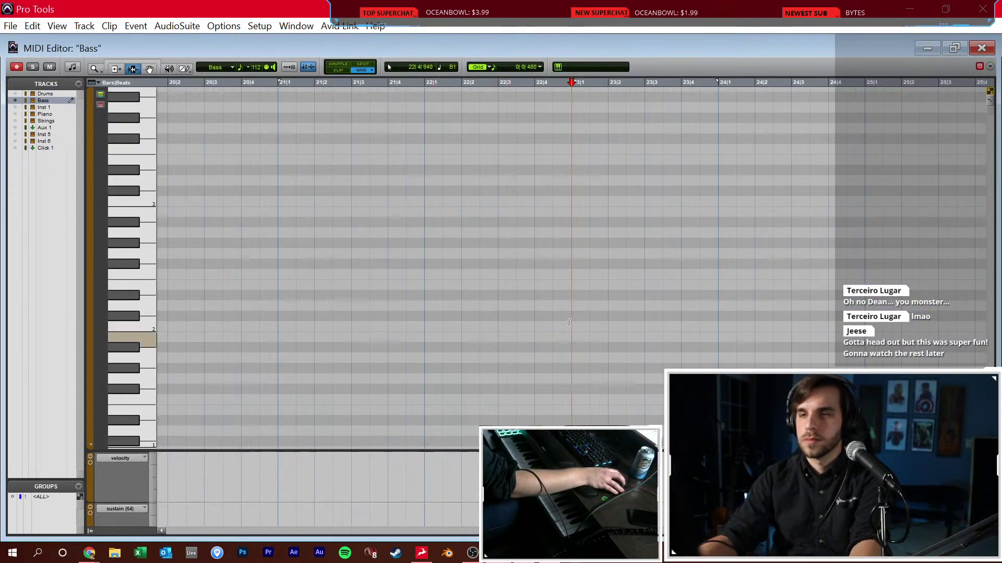
# Draw eight consecutive eighth-note A1 bass notes across bar 24
pyautogui.scroll(-3, 573, 319)
pyautogui.hscroll(3, 573, 319)
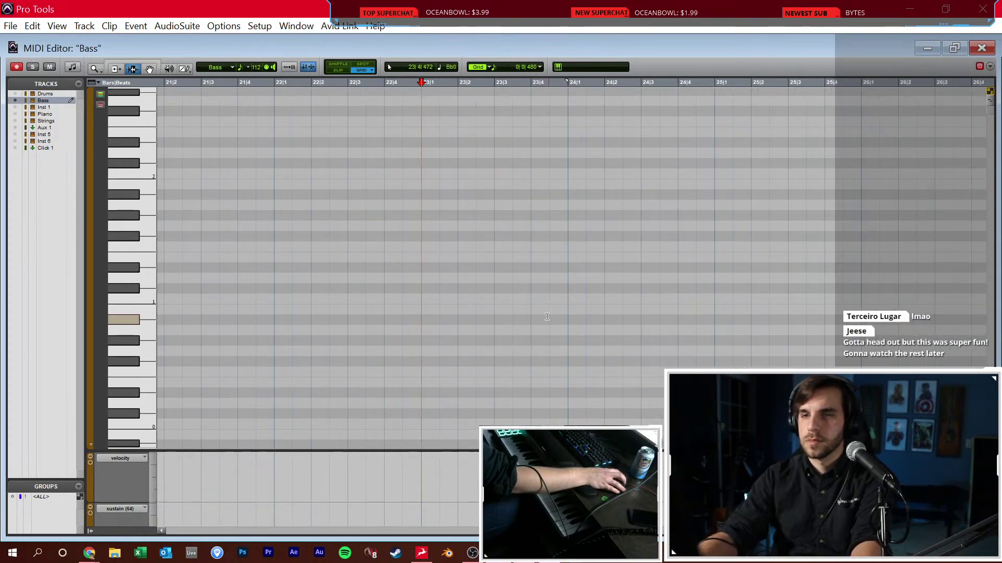
pyautogui.press('F10')
pyautogui.moveTo(579, 223)
pyautogui.mouseDown()
pyautogui.moveTo(579, 207)
pyautogui.moveTo(656, 205)
pyautogui.mouseUp()
pyautogui.click(689, 206)
pyautogui.click(705, 205)
# Duplicate the eight bass notes of bar 24 into bar 25 and play back from bar 24
pyautogui.press('F8')
pyautogui.moveTo(718, 217); pyautogui.dragTo(574, 196)
pyautogui.hotkey('ctrl', 'd')
pyautogui.press('F7')
pyautogui.click(567, 204)
pyautogui.press('space')
# Transpose the eight bass notes in bar 25 up two semitones to B1
pyautogui.hscroll(4, 572, 224)
pyautogui.scroll(-1, 572, 234)
pyautogui.scroll(3, 573, 235)
pyautogui.moveTo(534, 310); pyautogui.dragTo(443, 320)
pyautogui.press('Up')
pyautogui.press('Up')
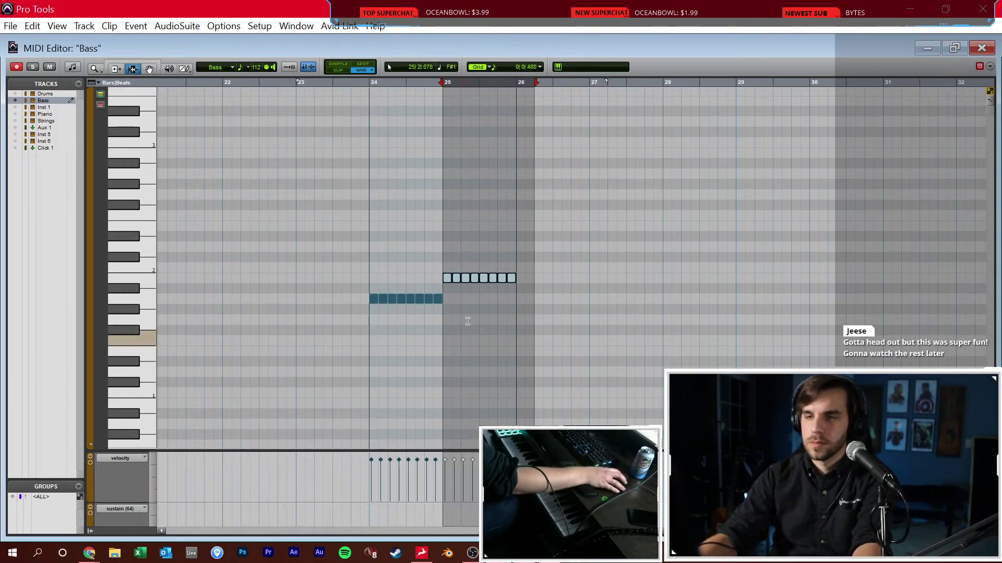
# Draw eighth-note bass lines of four E2 and four D#2 notes in bar 26 and eight C#2 notes in bar 27
pyautogui.click(523, 237)
pyautogui.press('F10')
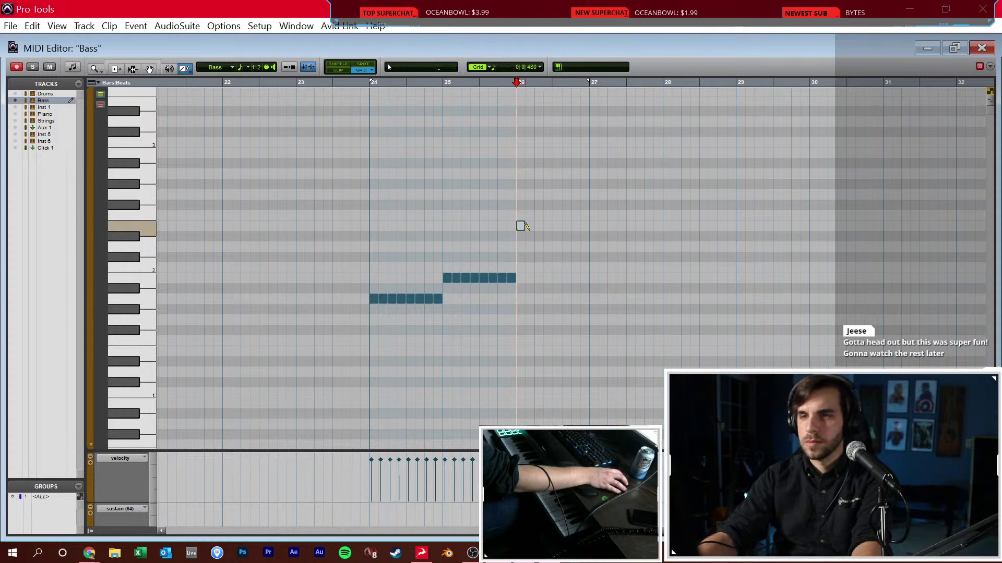
pyautogui.moveTo(558, 219)
pyautogui.mouseDown()
pyautogui.moveTo(559, 231)
pyautogui.moveTo(589, 236)
pyautogui.mouseUp()
pyautogui.moveTo(590, 257); pyautogui.dragTo(626, 256)
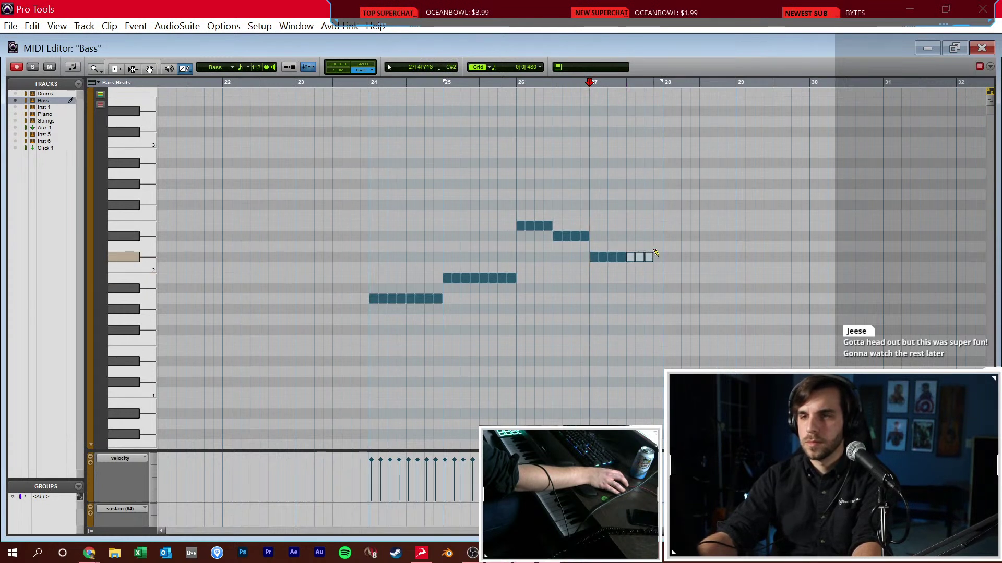
# Fill bar 28 with eighth-note A1 bass notes and bar 29 with eighth-note B1 notes, auditioning the line
pyautogui.hscroll(3, 658, 252)
pyautogui.moveTo(540, 288)
pyautogui.mouseDown()
pyautogui.moveTo(603, 288)
pyautogui.moveTo(609, 299)
pyautogui.mouseUp()
pyautogui.press('space')
pyautogui.hscroll(3, 614, 284)
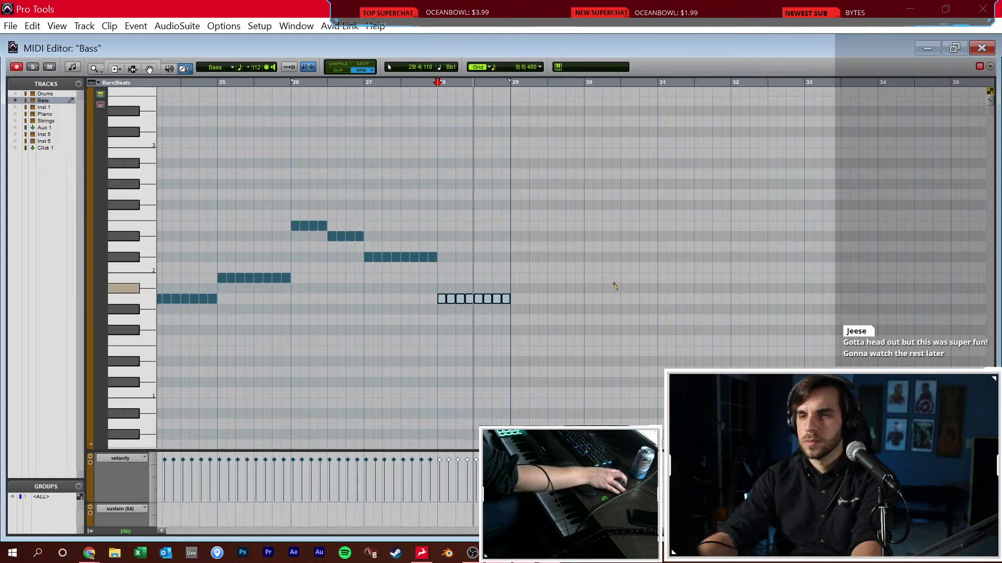
pyautogui.moveTo(511, 278); pyautogui.dragTo(580, 278)
pyautogui.hscroll(3, 527, 273)
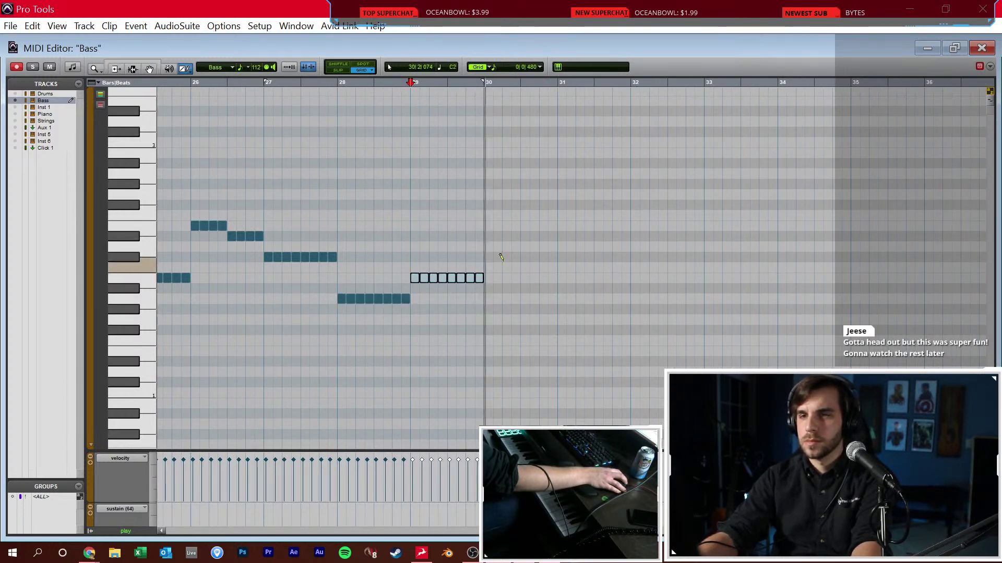
# Fill bar 30 and the first half of bar 31 with eighth-note G#1 bass notes and play them back
pyautogui.press('space')
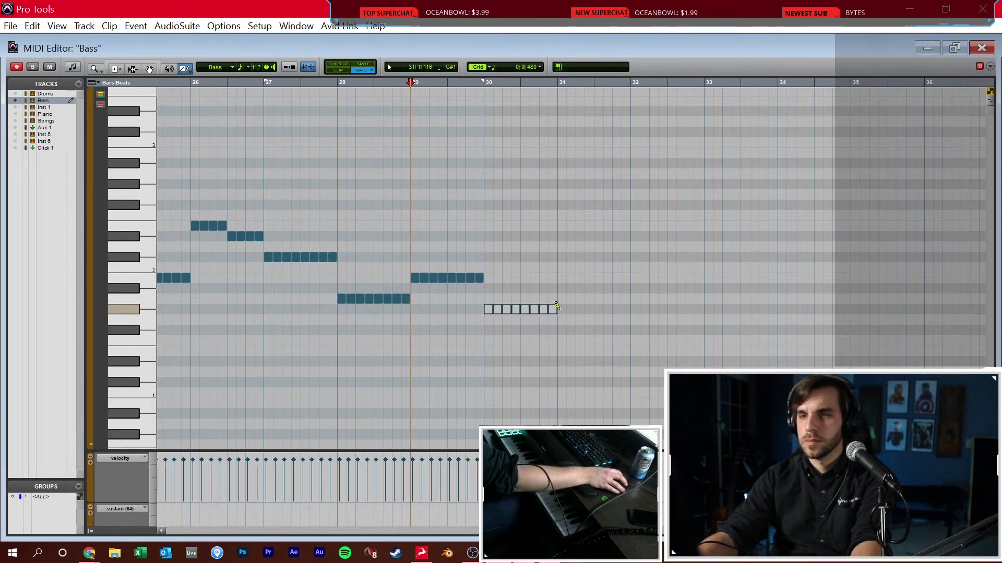
pyautogui.press('space')
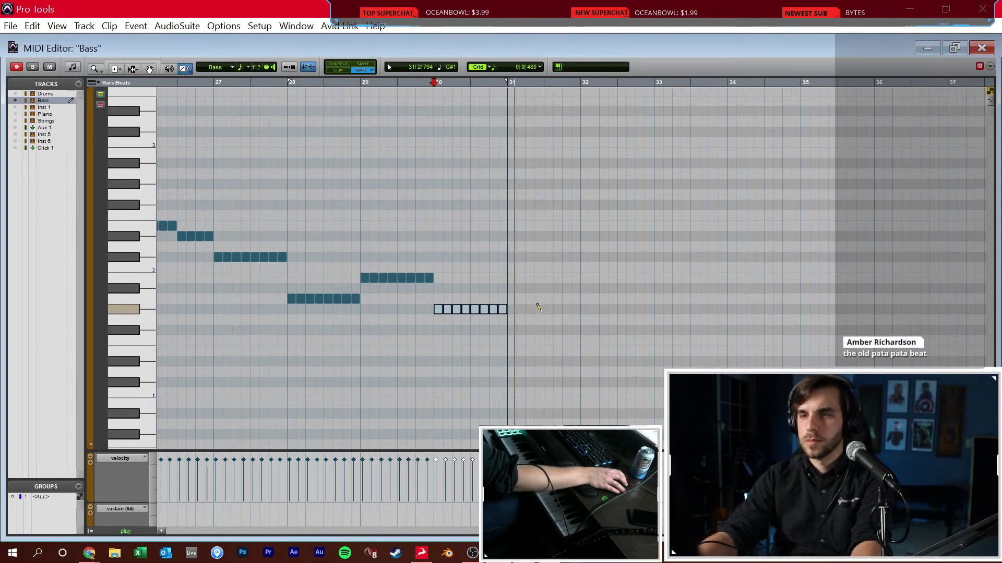
pyautogui.click(512, 310)
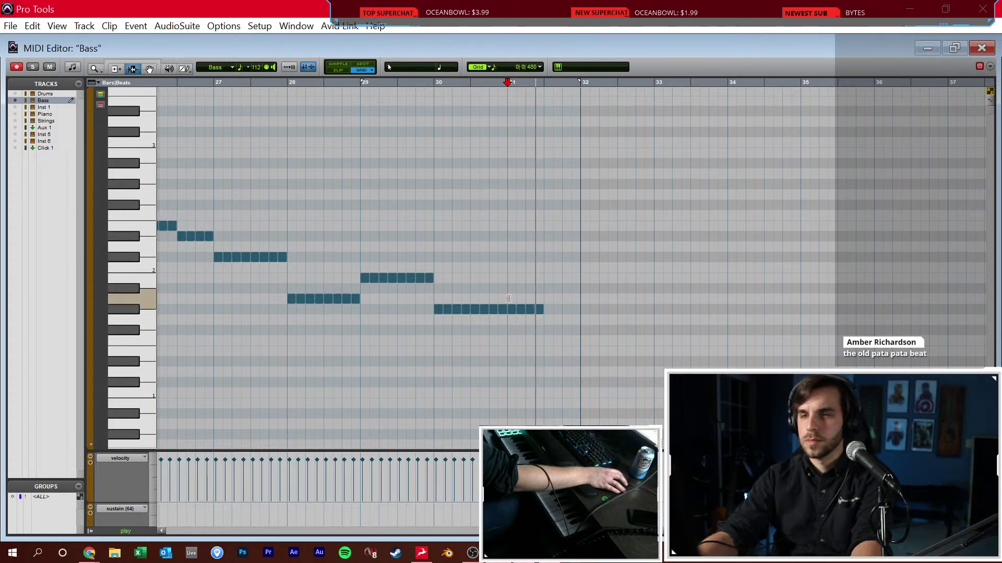
# Keep the grid at 1/8 note and draw an A1 bass note on 32|1
pyautogui.press('F10')
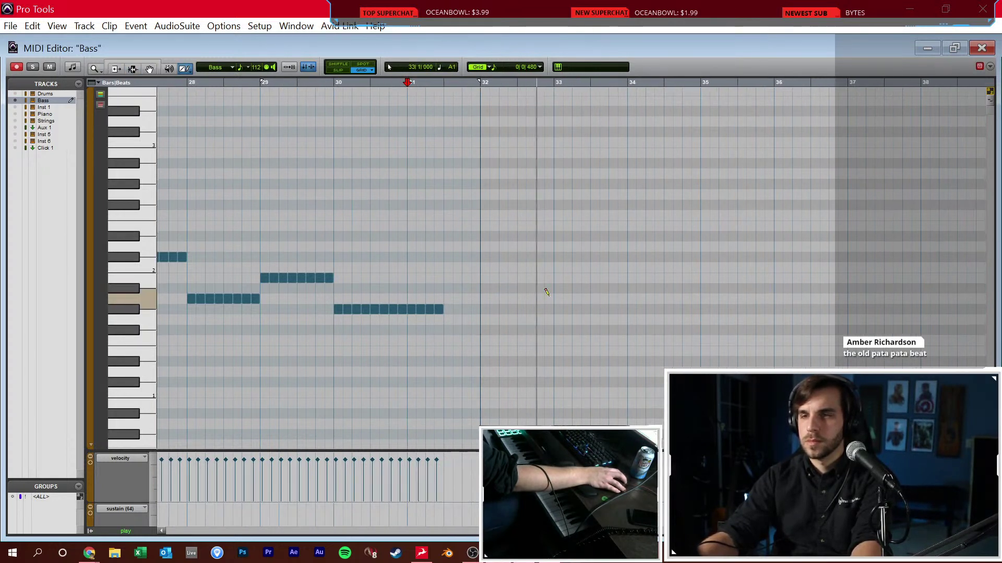
pyautogui.click(531, 70)
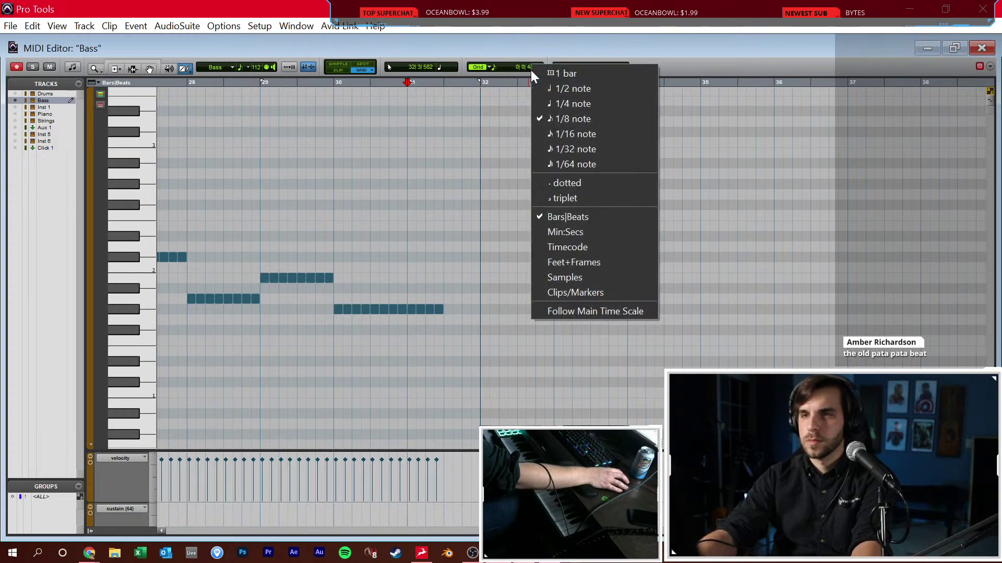
pyautogui.click(546, 116)
pyautogui.hotkey('ctrl', ']')
pyautogui.hscroll(2, 543, 272)
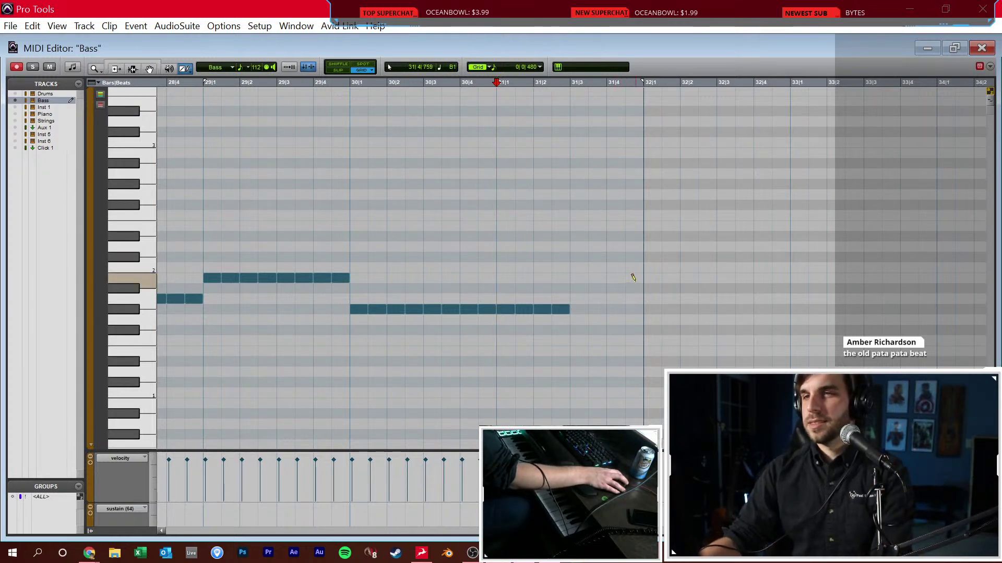
pyautogui.hscroll(2, 608, 273)
pyautogui.hscroll(2, 608, 274)
pyautogui.click(474, 298)
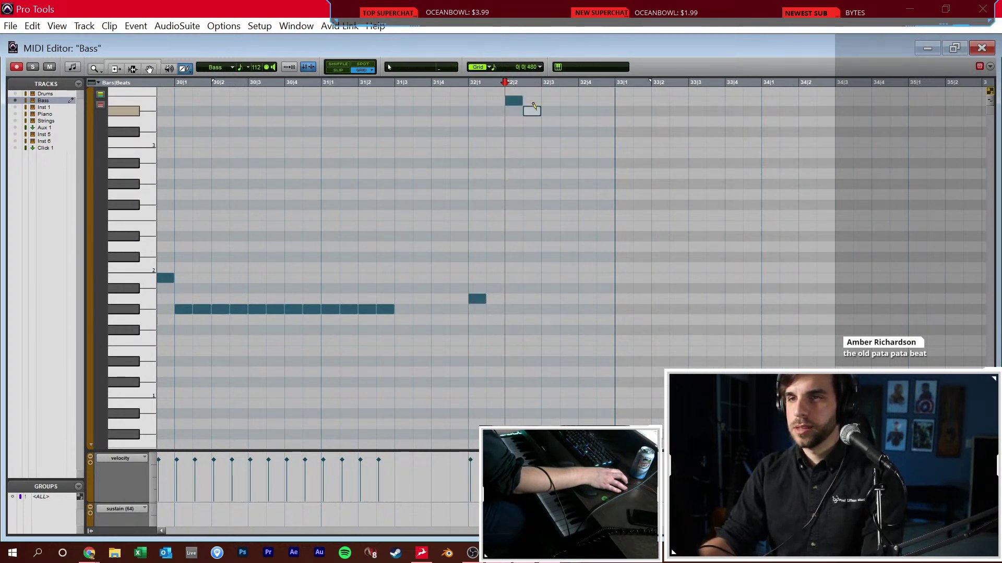
# Add an E3 bass note at 32|1|480 and a D#3 note on 32|2, and audition them from bar 32
pyautogui.click(501, 101)
pyautogui.click(514, 104)
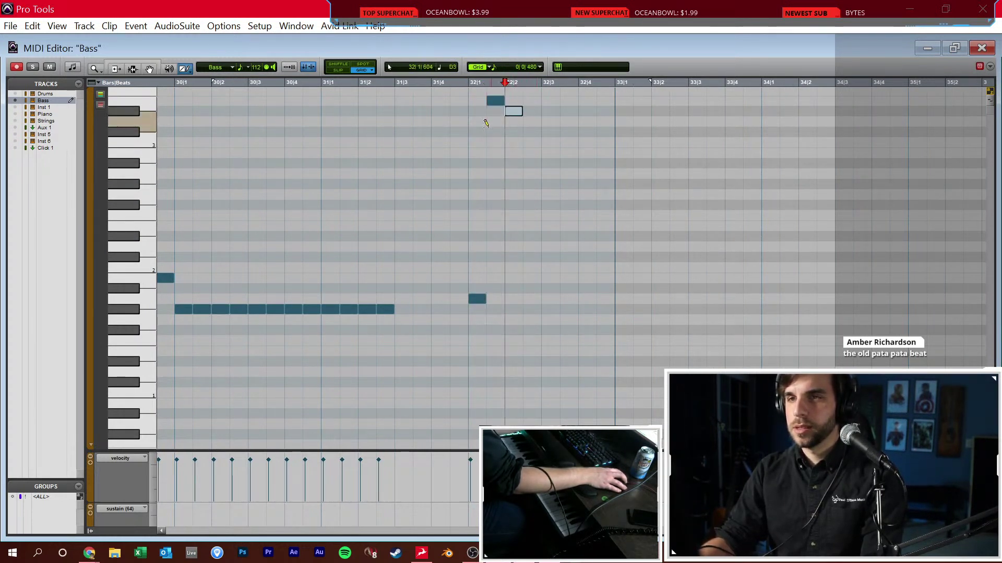
pyautogui.click(512, 108)
pyautogui.press('F7')
pyautogui.click(468, 142)
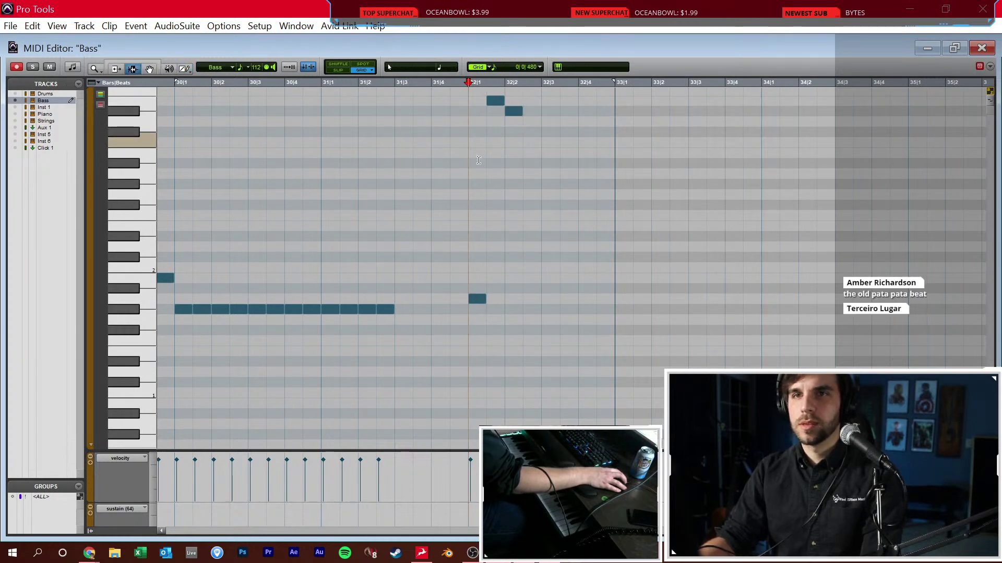
pyautogui.press('F10')
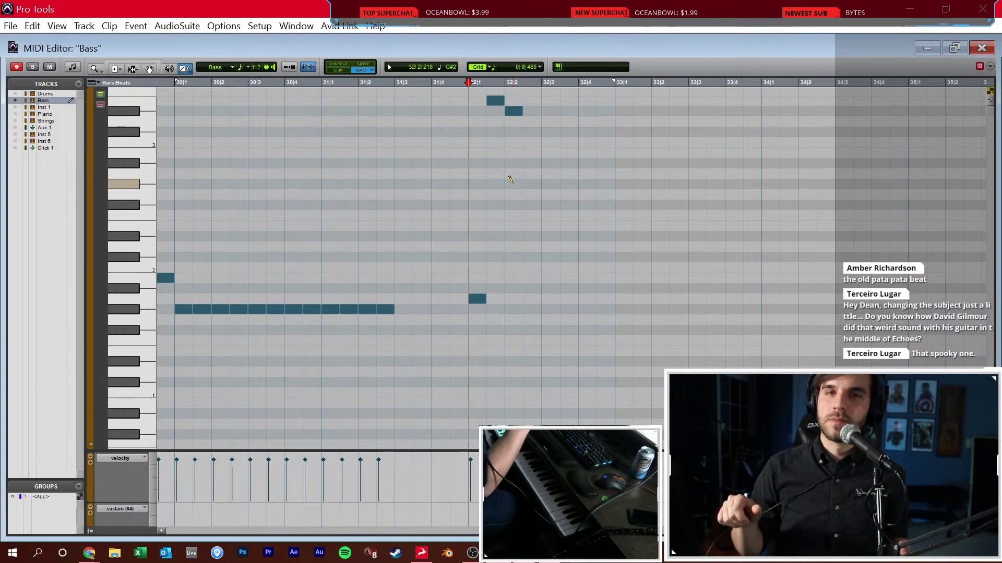
pyautogui.press('F7')
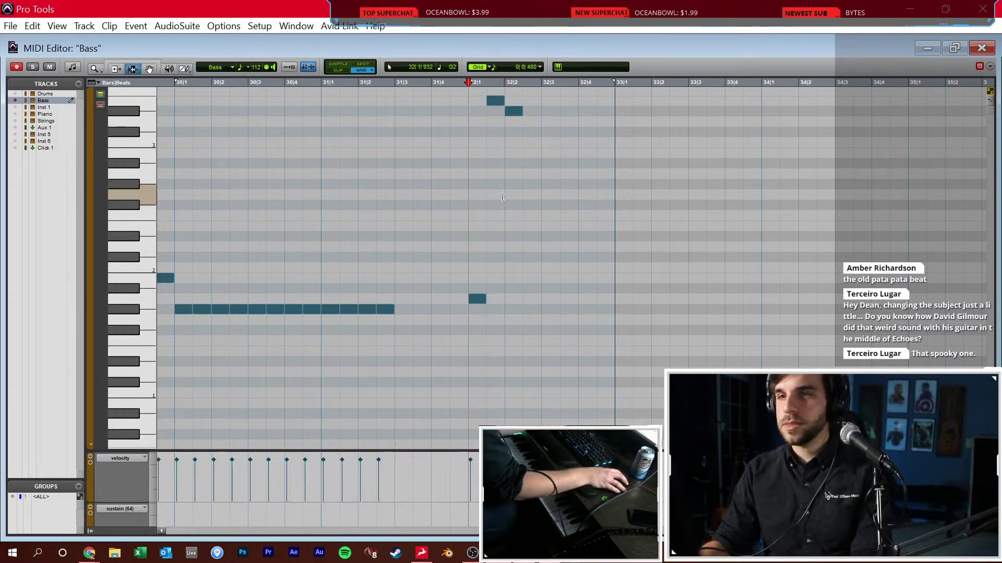
pyautogui.press('space')
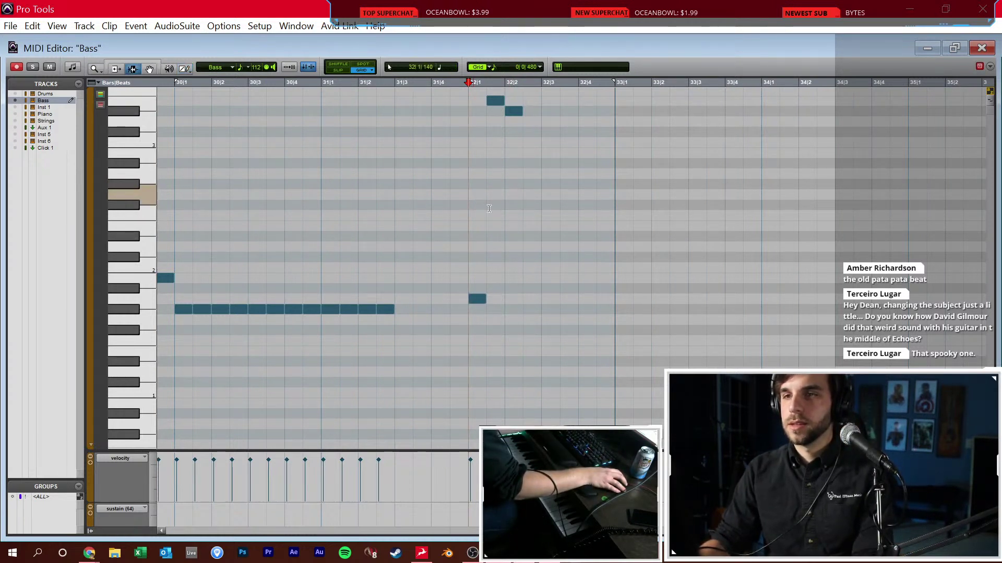
# Add a B1 bass note at 32|2|480 and return the edit cursor to the start of bar 32
pyautogui.press('F10')
pyautogui.click(531, 279)
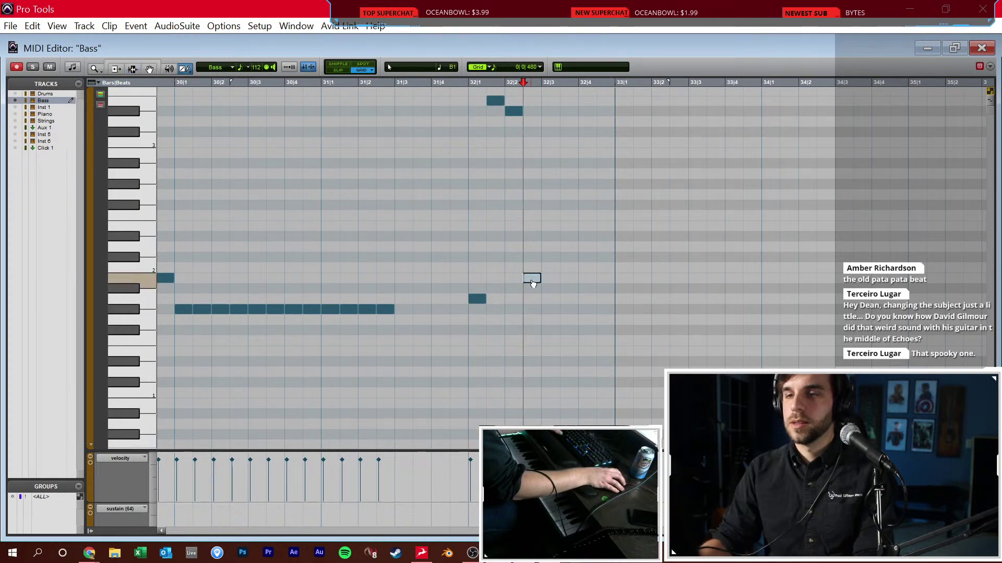
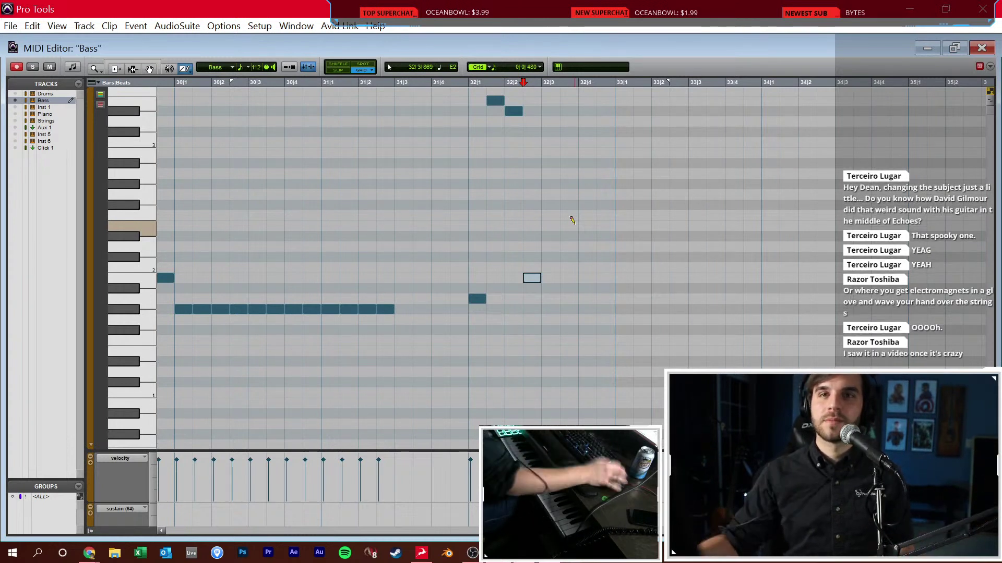
pyautogui.press('F6')
pyautogui.click(470, 191)
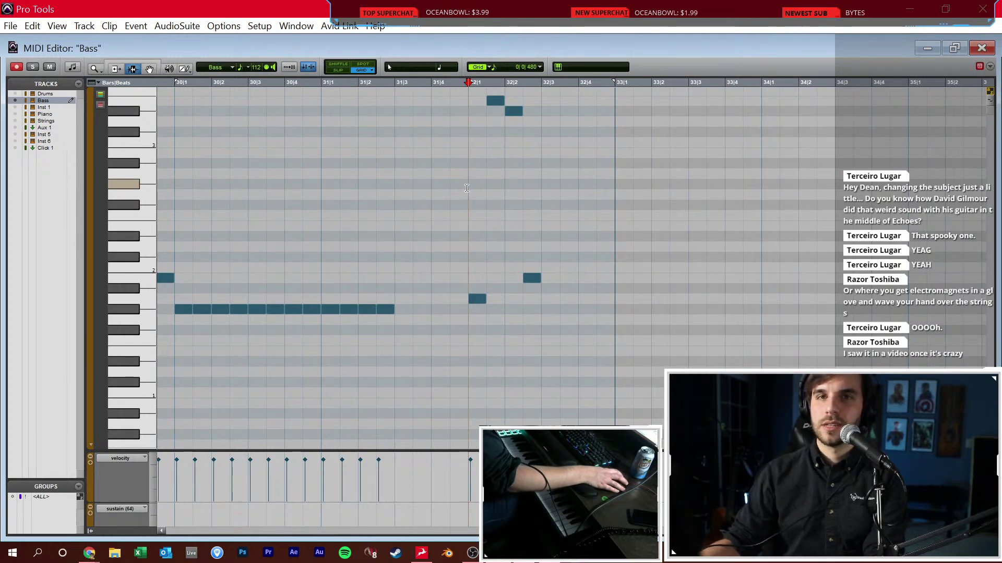
# Add B1 bass notes at 32|3|480, 32|4|480 and 33|1, plus C#2 notes at 33|1|480, 33|2 and 33|2|480
pyautogui.hscroll(5, 466, 188)
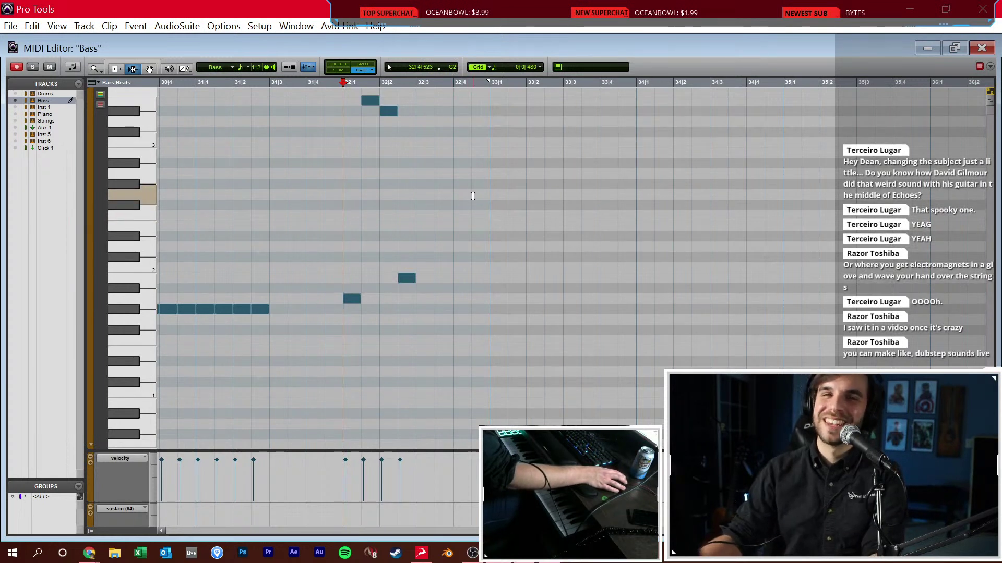
pyautogui.hscroll(2, 468, 196)
pyautogui.press('space')
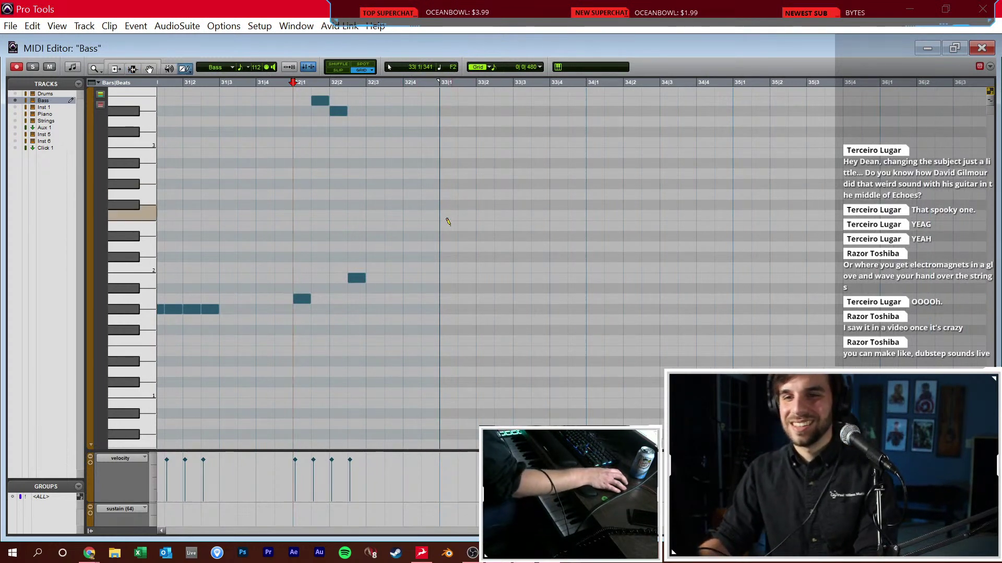
pyautogui.click(389, 278)
pyautogui.click(425, 278)
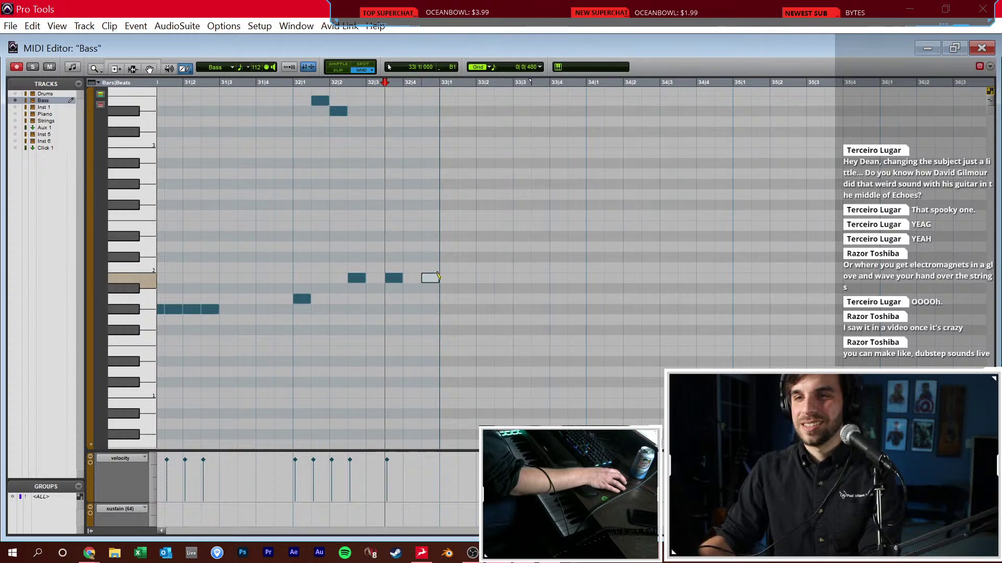
pyautogui.click(444, 278)
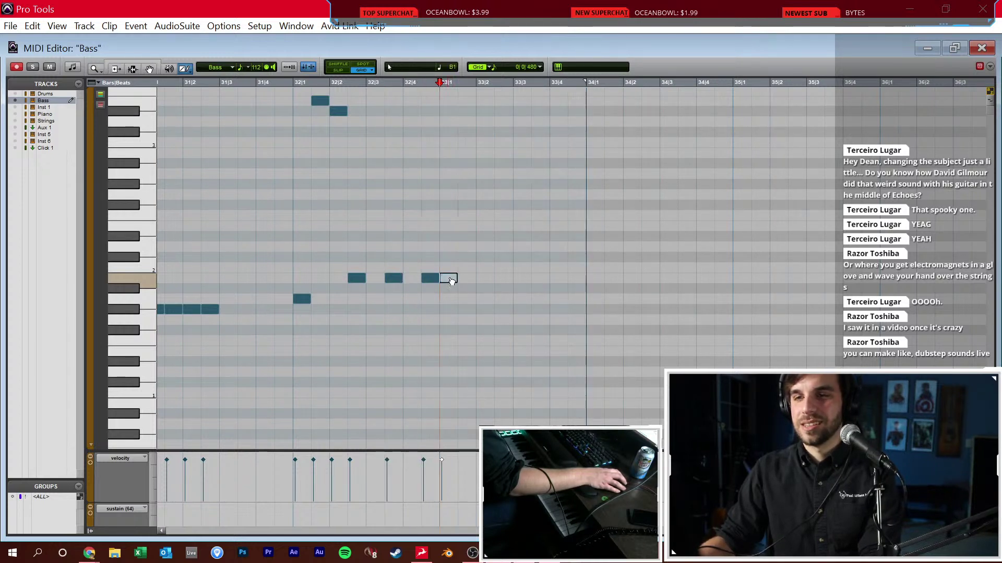
pyautogui.click(467, 257)
pyautogui.click(482, 257)
pyautogui.click(503, 257)
# Try ending bar 33 with E2, D#2, B1 and G#1 eighth notes, audition them from bar 32, and delete those four notes
pyautogui.click(540, 237)
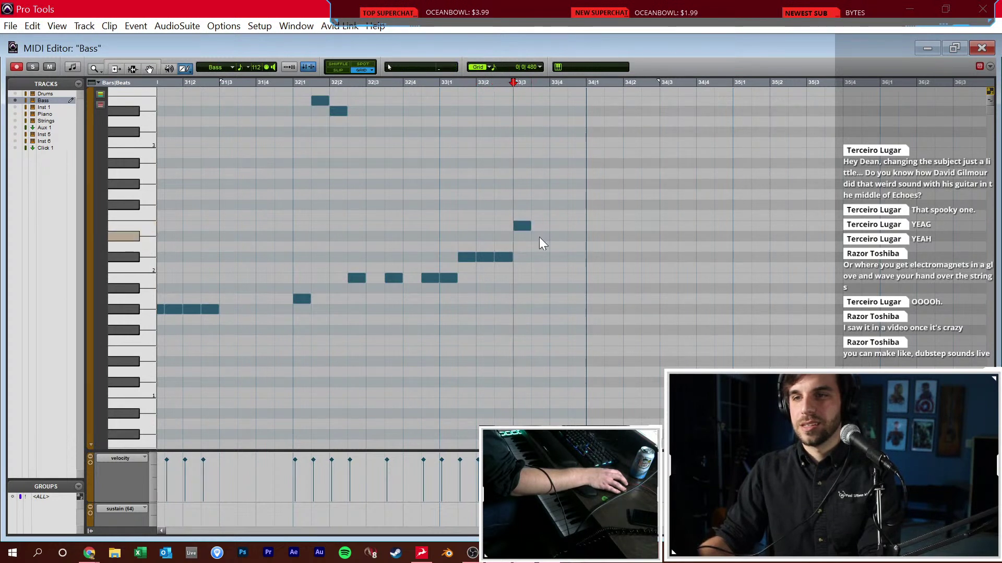
pyautogui.click(558, 278)
pyautogui.click(570, 309)
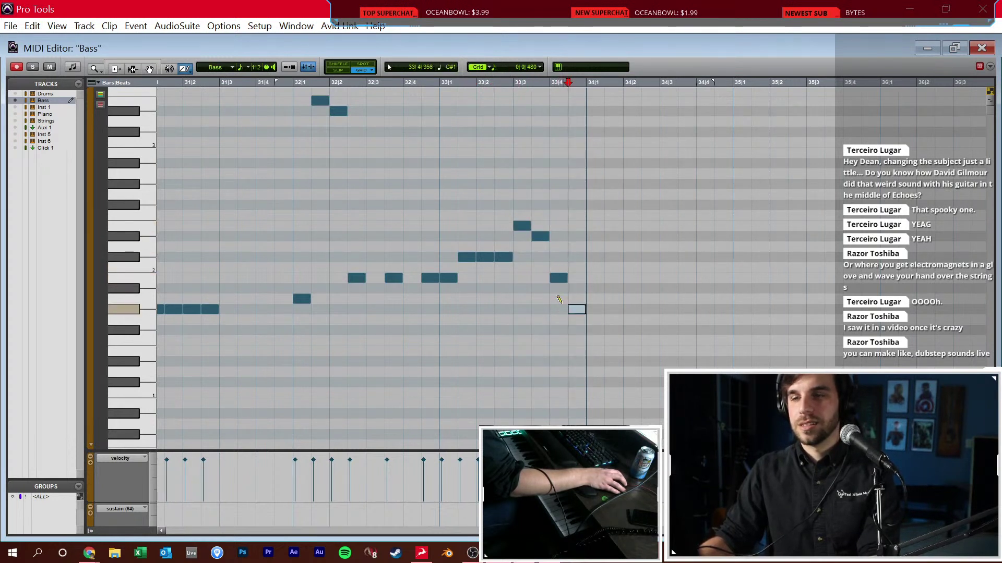
pyautogui.press('F6')
pyautogui.click(312, 274)
pyautogui.press('space')
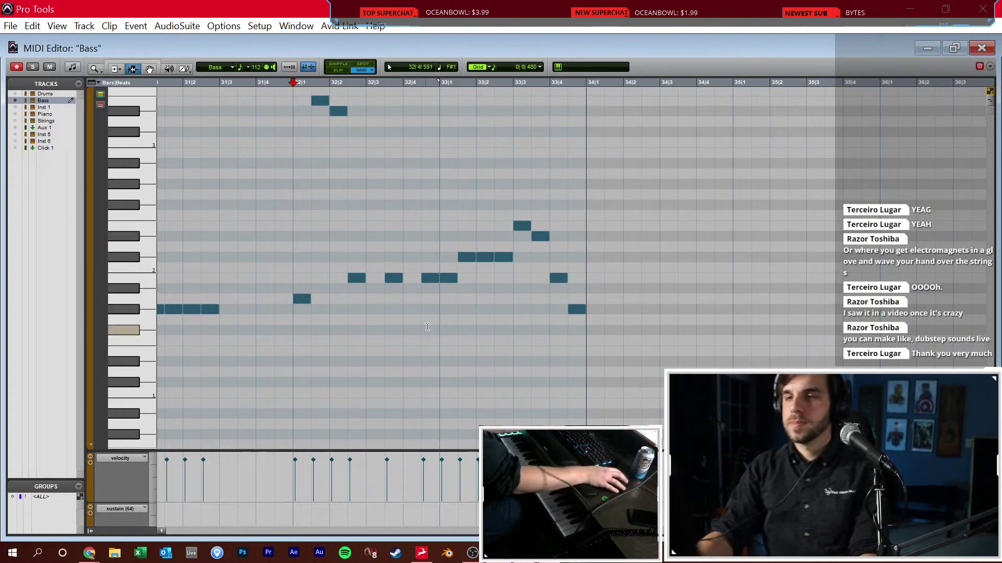
pyautogui.moveTo(514, 210); pyautogui.dragTo(600, 316)
pyautogui.press('Delete')
# Add a C#2 bass note at 33|3, a B1 at 33|3|480, and A1 notes at 33|4|480 and 34|1
pyautogui.press('F10')
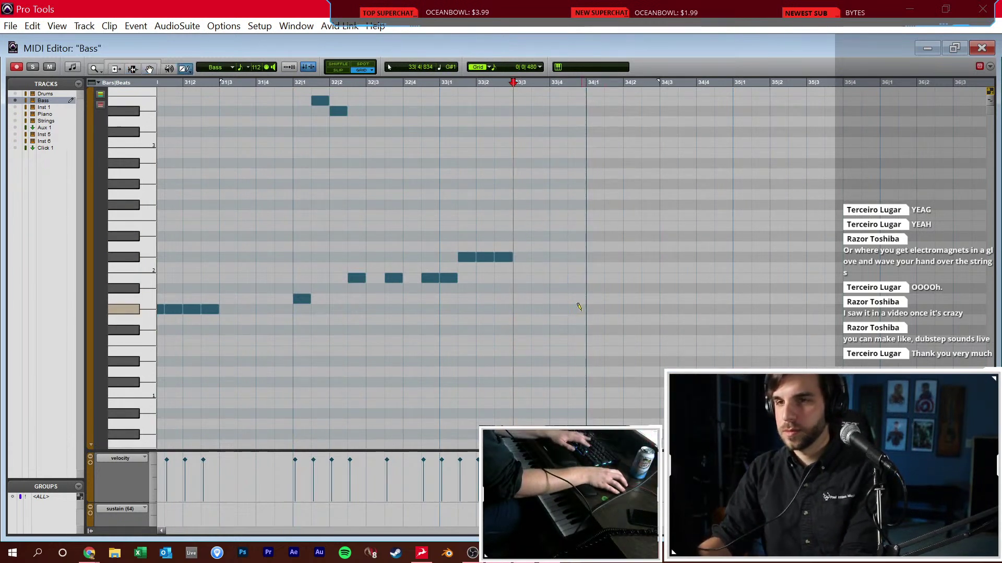
pyautogui.click(521, 257)
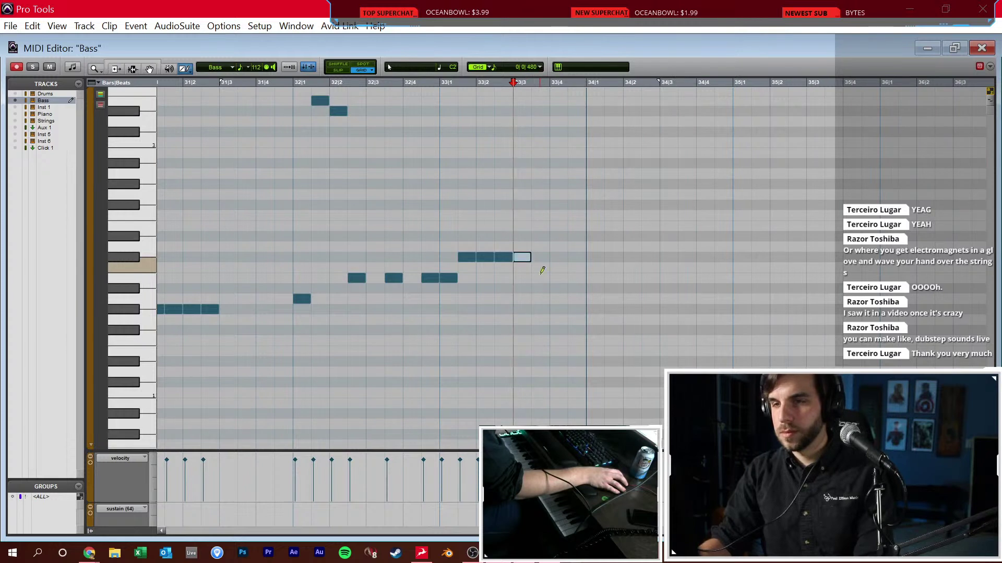
pyautogui.click(540, 278)
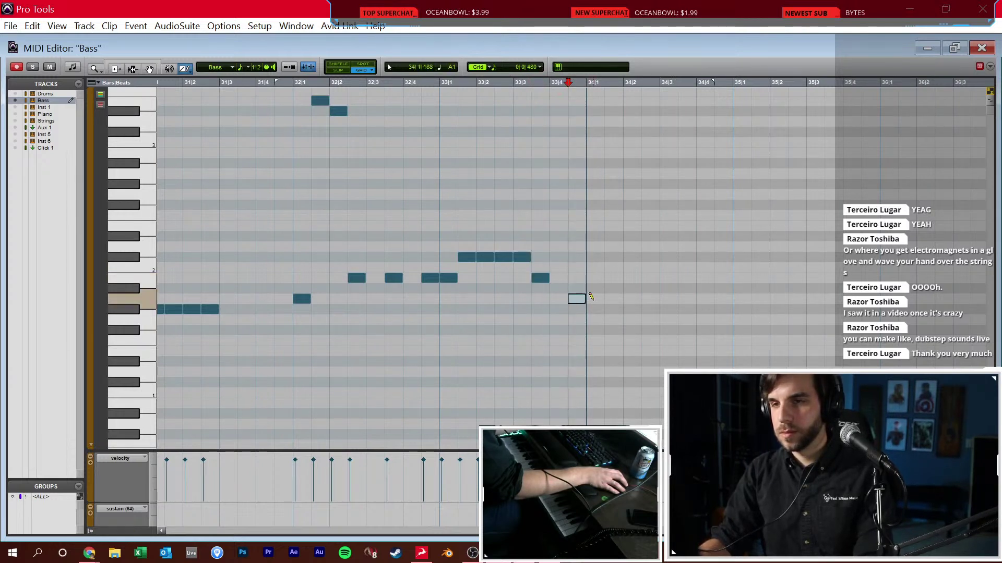
pyautogui.click(592, 298)
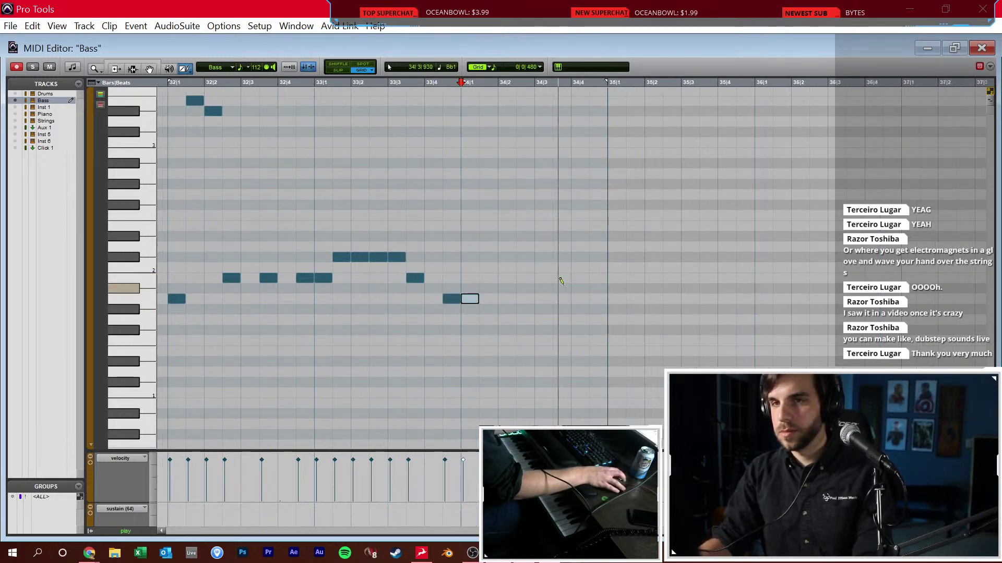
# Add an E3 note at 34|1|480 and a D#3 at 34|2, and play them back from 34|1
pyautogui.click(538, 101)
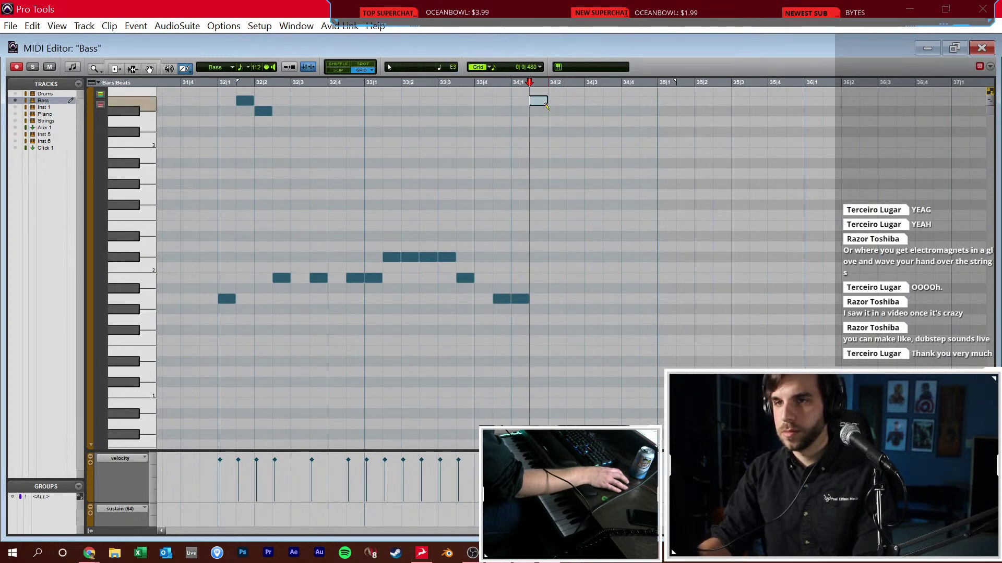
pyautogui.click(554, 111)
pyautogui.press('F7')
pyautogui.click(515, 137)
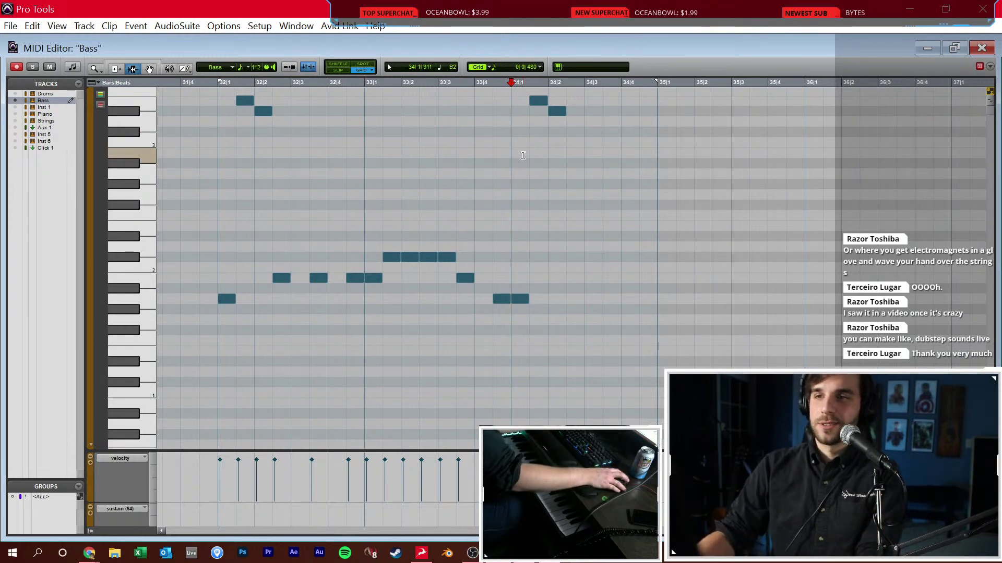
pyautogui.scroll(3, 522, 155)
pyautogui.press('space')
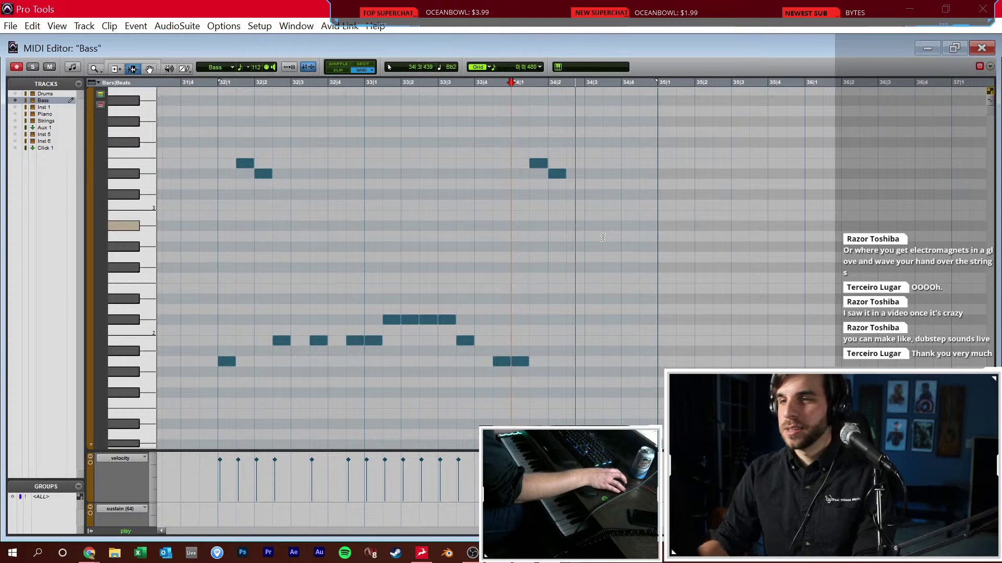
# Add a B1 bass note at 34|2|480 and a G#1 note at 34|3|480
pyautogui.press('F10')
pyautogui.click(578, 340)
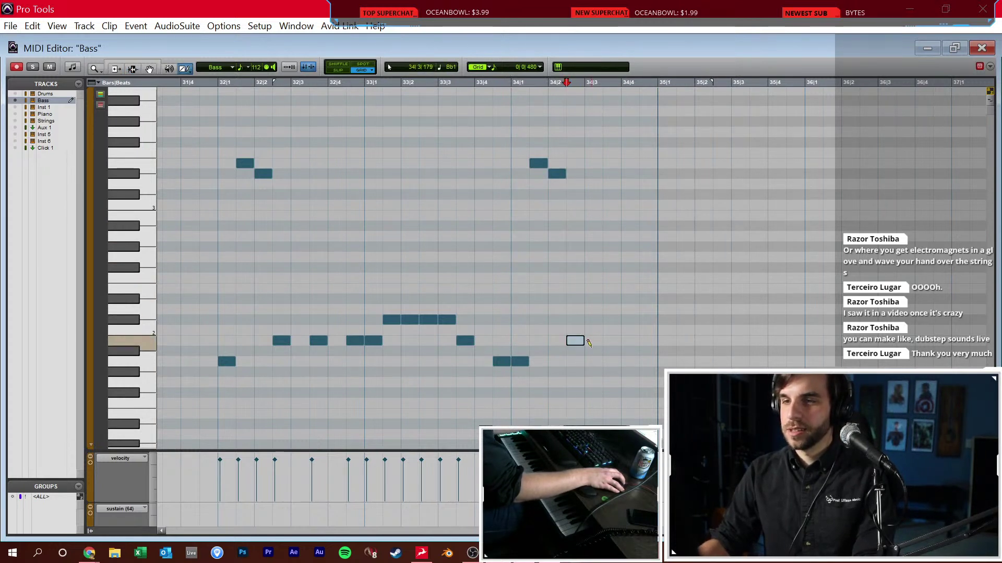
pyautogui.click(605, 371)
# Lower the B1 note at 32|3|480 to G#1 and play the bass line from the start of bar 32
pyautogui.press('F8')
pyautogui.moveTo(324, 346); pyautogui.dragTo(324, 377)
pyautogui.press('F7')
pyautogui.click(220, 345)
pyautogui.press('space')
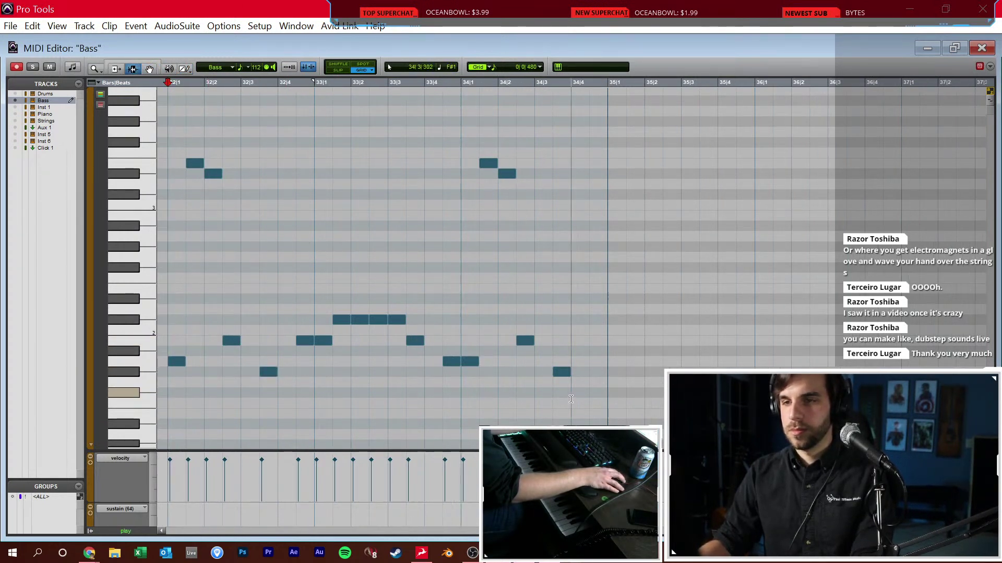
# Draw C#2 eighth notes from 34|4|480 through 35|3, add a B1 at 35|3|480, and audition the phrase from 35|1
pyautogui.press('F10')
pyautogui.click(596, 320)
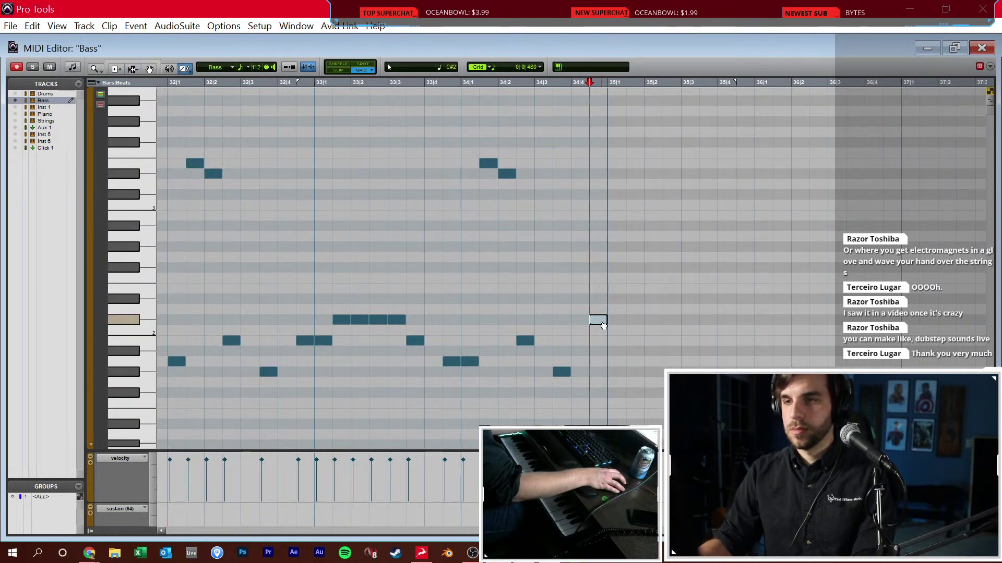
pyautogui.moveTo(605, 320); pyautogui.dragTo(625, 319)
pyautogui.click(631, 319)
pyautogui.click(654, 319)
pyautogui.click(671, 319)
pyautogui.click(689, 319)
pyautogui.click(708, 340)
pyautogui.press('F7')
pyautogui.click(609, 331)
pyautogui.press('space')
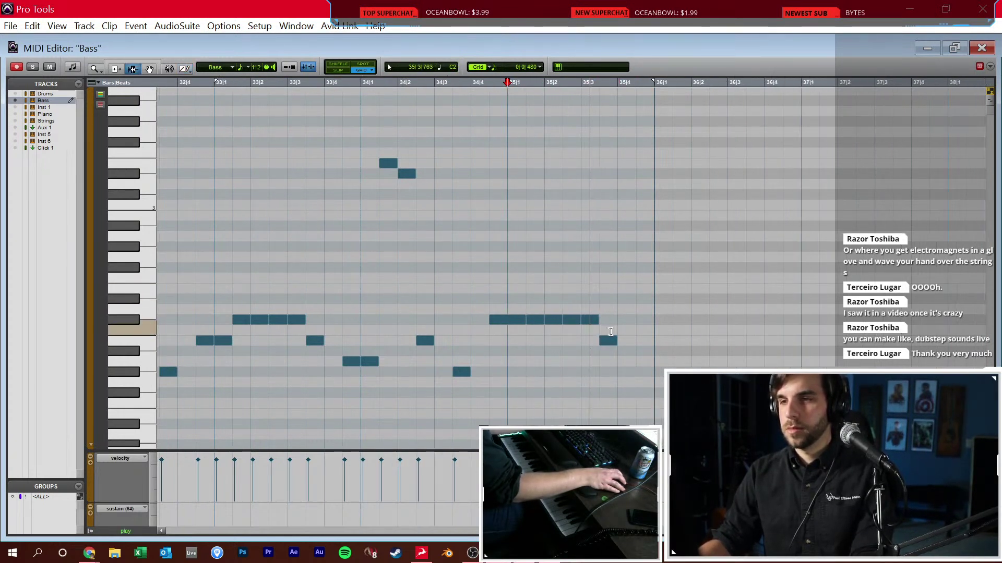
pyautogui.press('space')
# Add a B2 note at 35|4 and a C#3 at 35|4|480, and play them back from 35|2|480
pyautogui.press('F10')
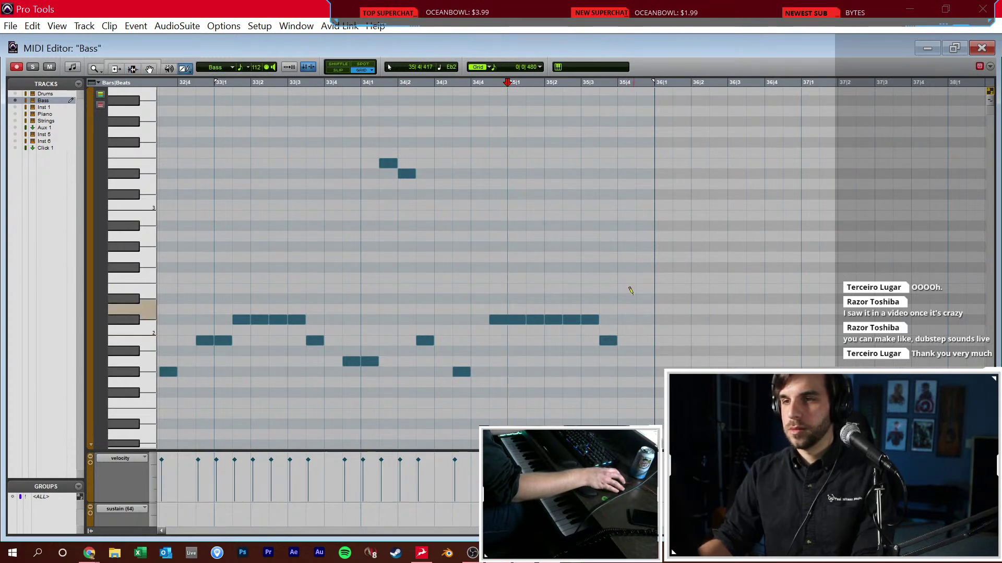
pyautogui.click(642, 236)
pyautogui.hotkey('ctrl', 'z')
pyautogui.click(625, 215)
pyautogui.click(645, 195)
pyautogui.press('F7')
pyautogui.click(563, 261)
pyautogui.press('space')
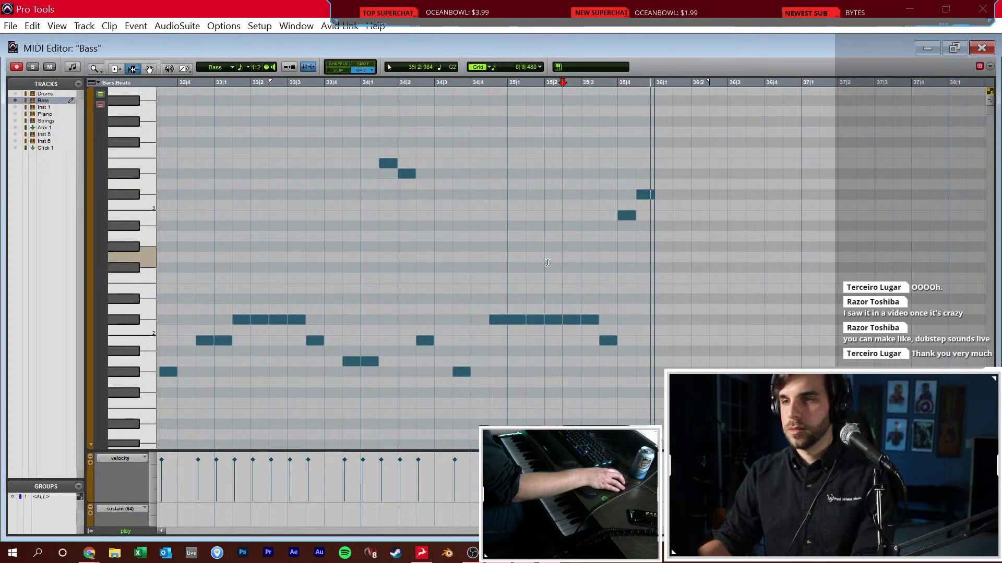
# Draw three A1 eighth notes from 36|1 through 36|2 and three B1 eighth notes from 36|2|480 through 36|3|480
pyautogui.scroll(-1, 672, 303)
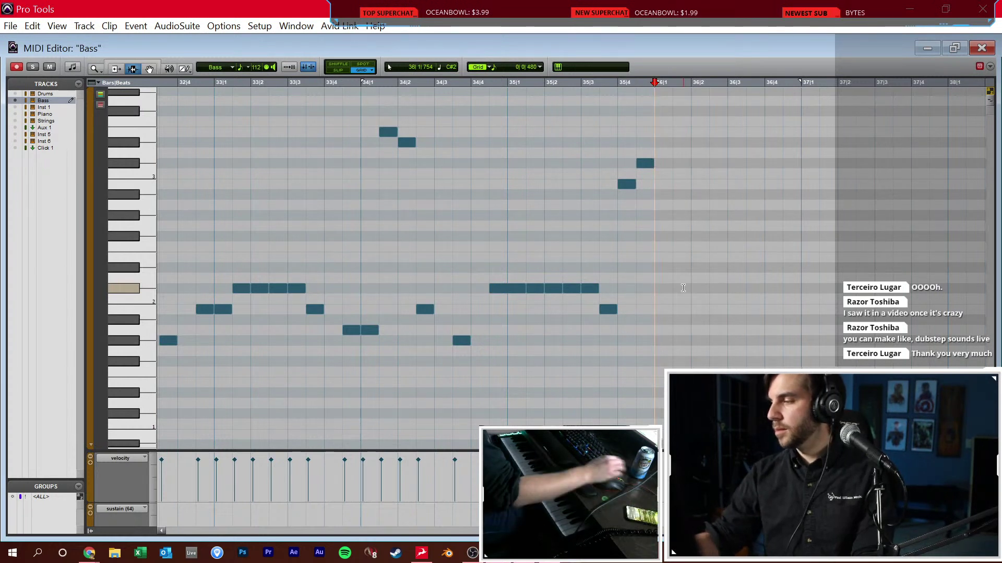
pyautogui.press('F10')
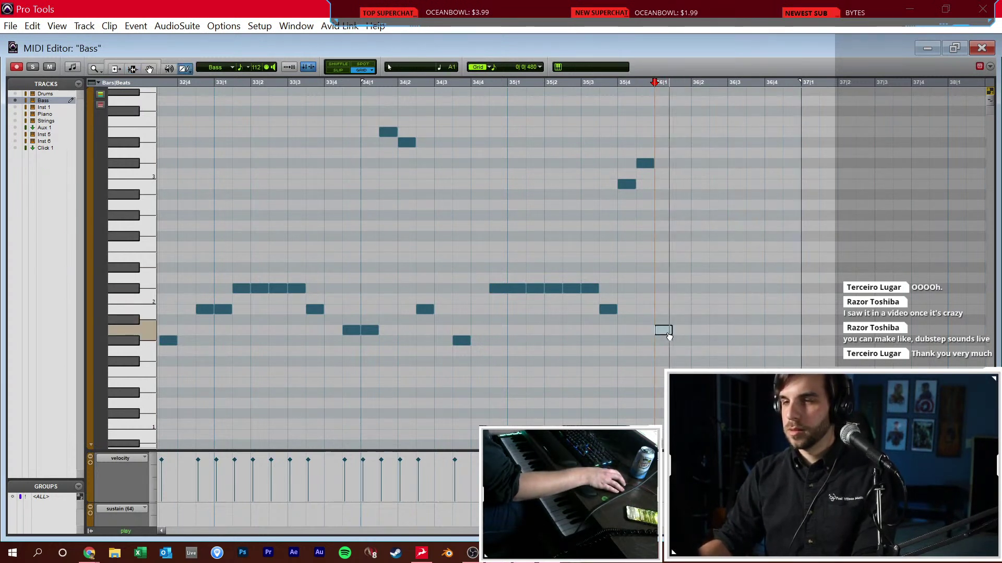
pyautogui.click(681, 330)
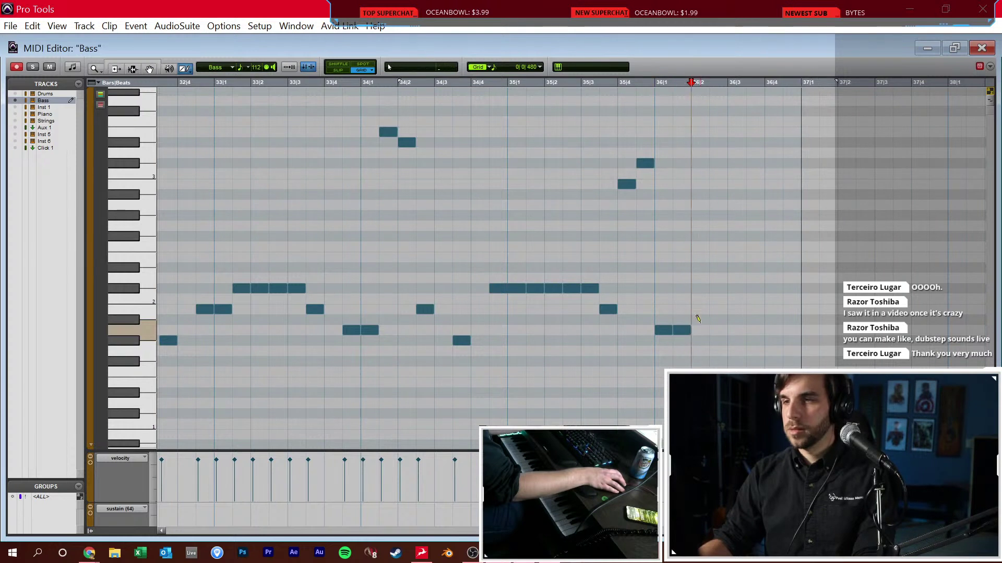
pyautogui.click(700, 330)
pyautogui.click(743, 308)
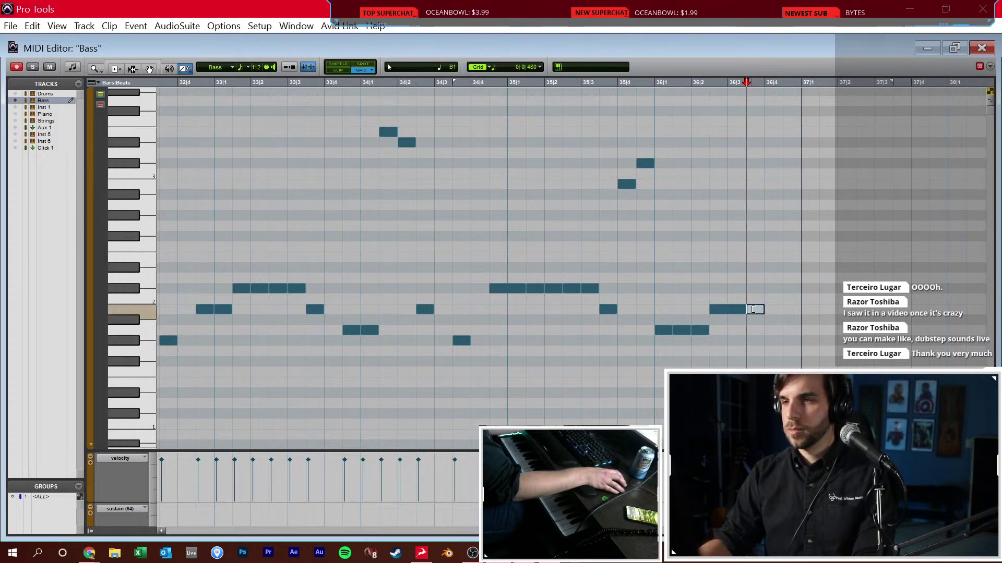
pyautogui.click(755, 308)
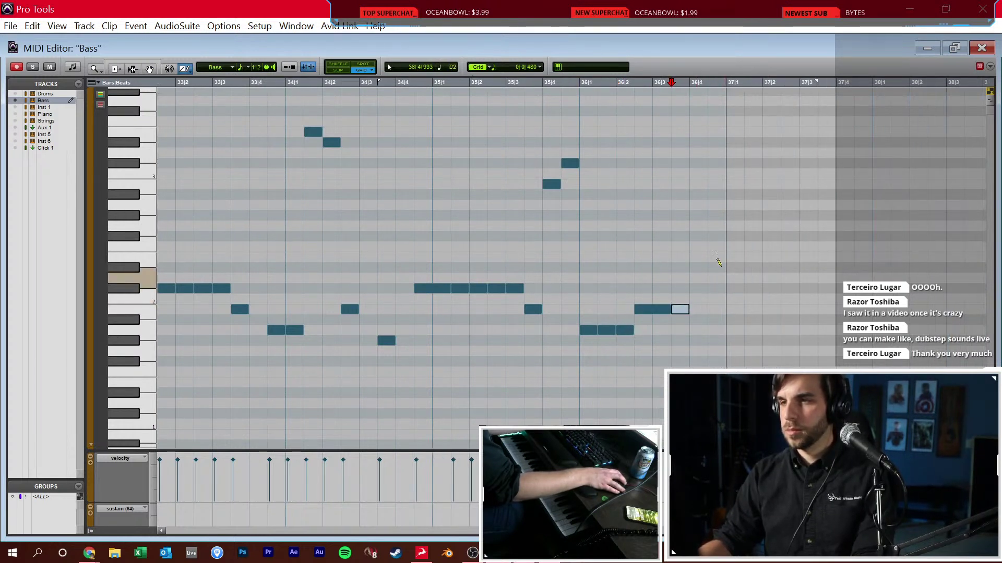
# Draw E2 eighths from 36|4|480 through 37|3, B1 at 37|3|480, C2 eighths from 37|4|480 through 38|4 and F#1 at 38|4|480, and audition them
pyautogui.moveTo(722, 258); pyautogui.dragTo(817, 258)
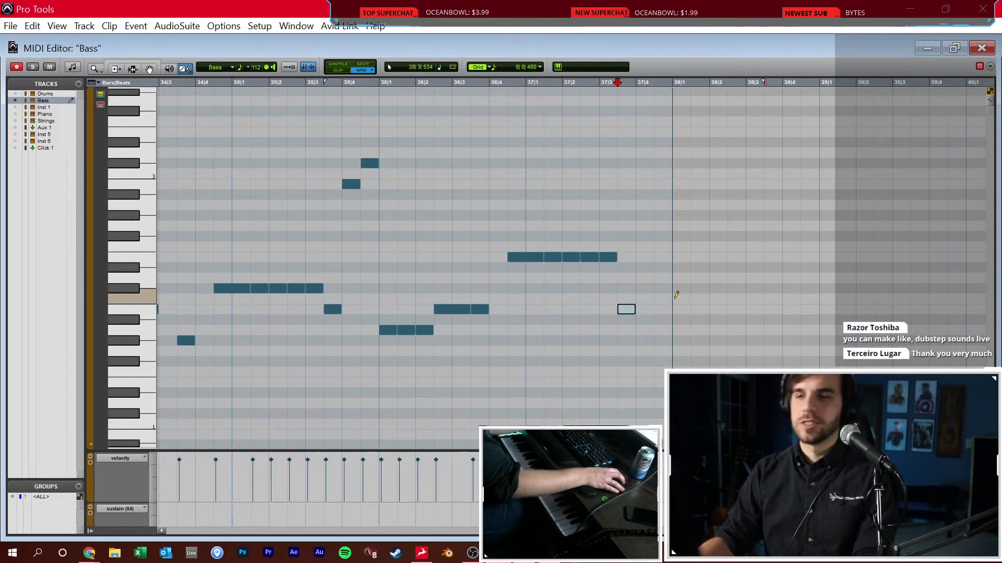
pyautogui.moveTo(656, 299); pyautogui.dragTo(793, 298)
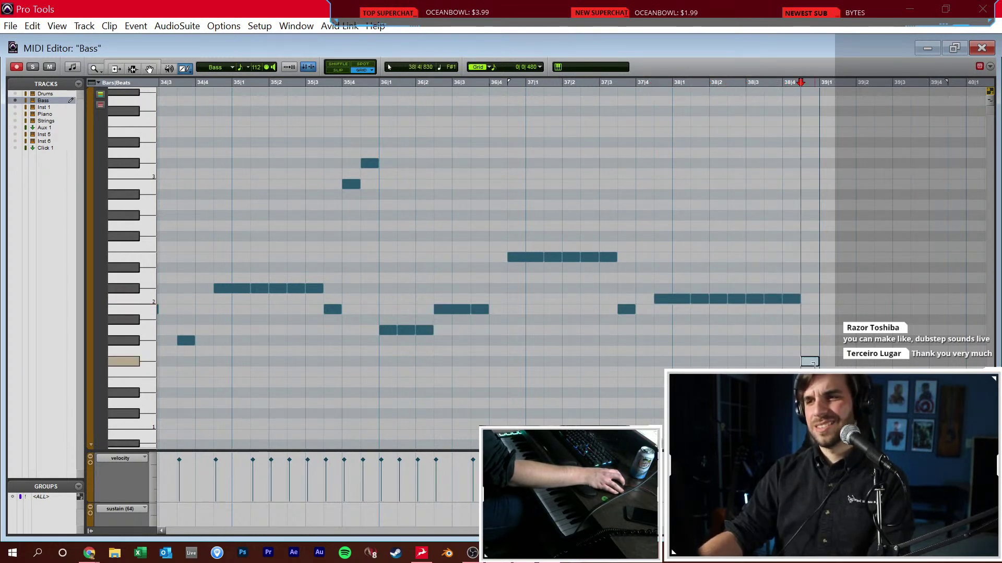
pyautogui.click(810, 352)
pyautogui.press('F7')
pyautogui.click(612, 316)
pyautogui.press('space')
# Continue the F#1 eighth notes from 38|4|480 through the end of bar 39
pyautogui.hscroll(4, 636, 323)
pyautogui.press('F10')
pyautogui.moveTo(705, 353)
pyautogui.mouseDown()
pyautogui.moveTo(706, 364)
pyautogui.moveTo(792, 361)
pyautogui.mouseUp()
pyautogui.press('F6')
pyautogui.press('F10')
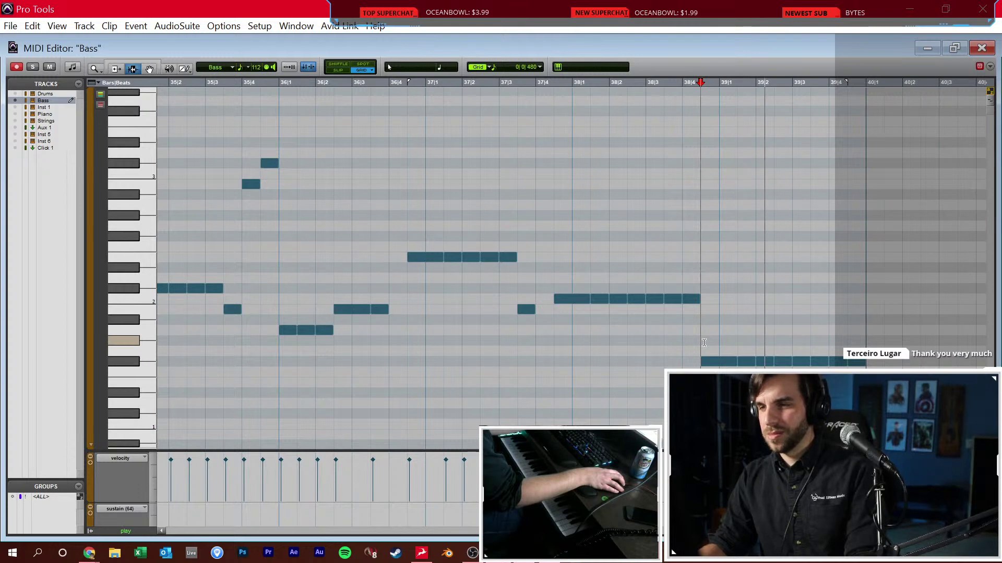
# Replace the F#1 note at 39|4|480 with an A1 and lengthen it through bar 41
pyautogui.press('r')
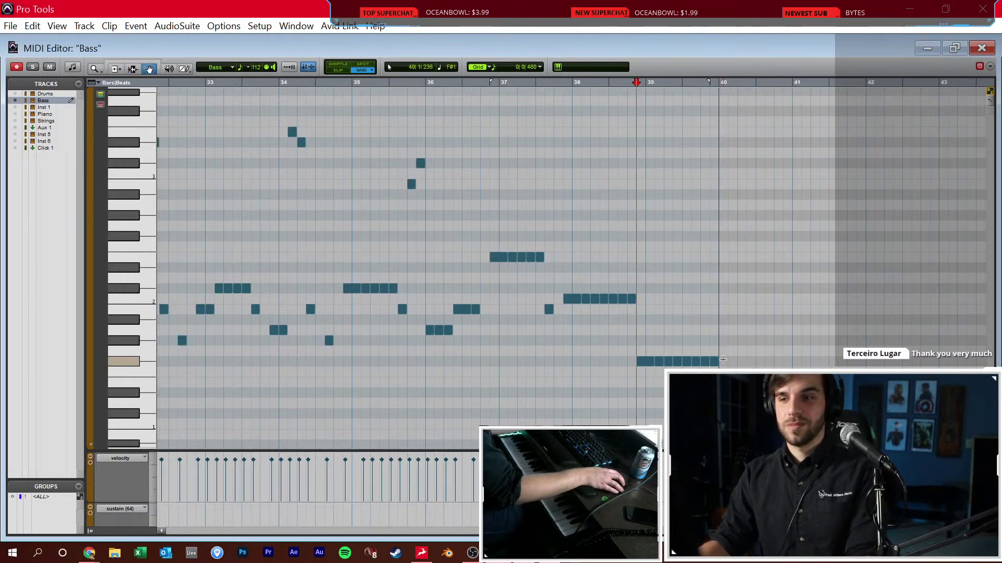
pyautogui.click(715, 340)
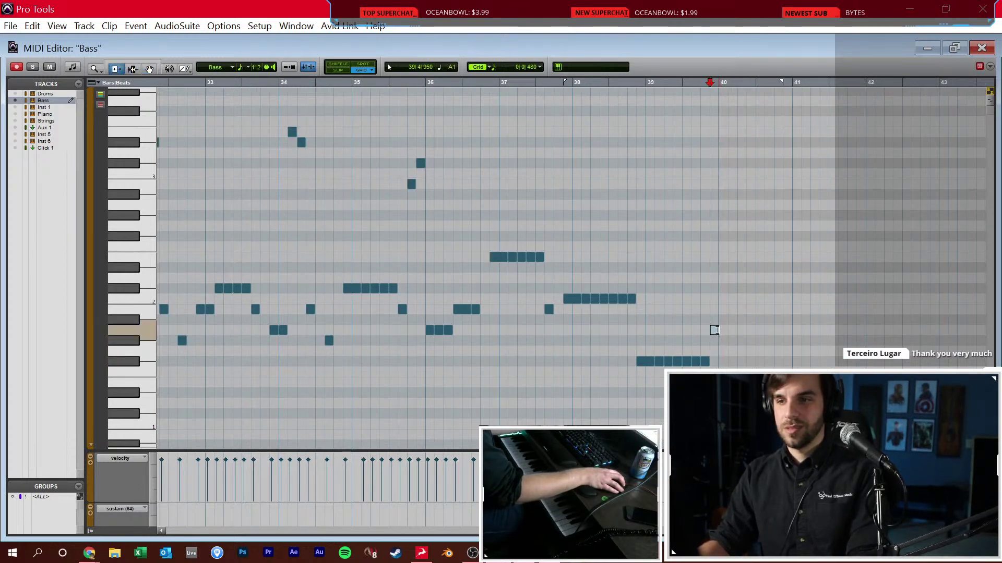
pyautogui.moveTo(725, 333); pyautogui.dragTo(797, 328)
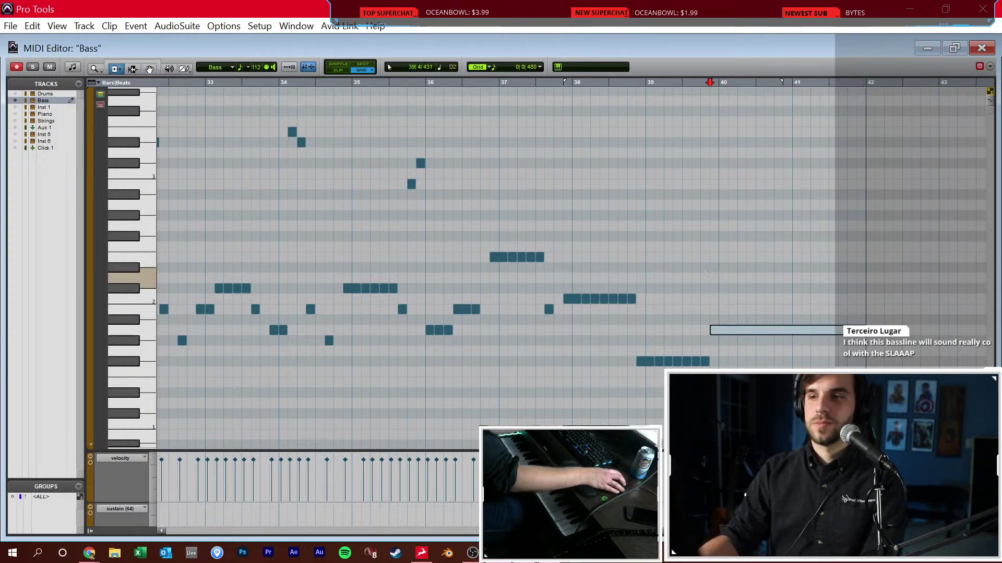
# Return to the full song arrangement, play it from bar 22 to hear the bass line, and bring up the mixer
pyautogui.hotkey('ctrl', '=')
pyautogui.hscroll(-10, 506, 288)
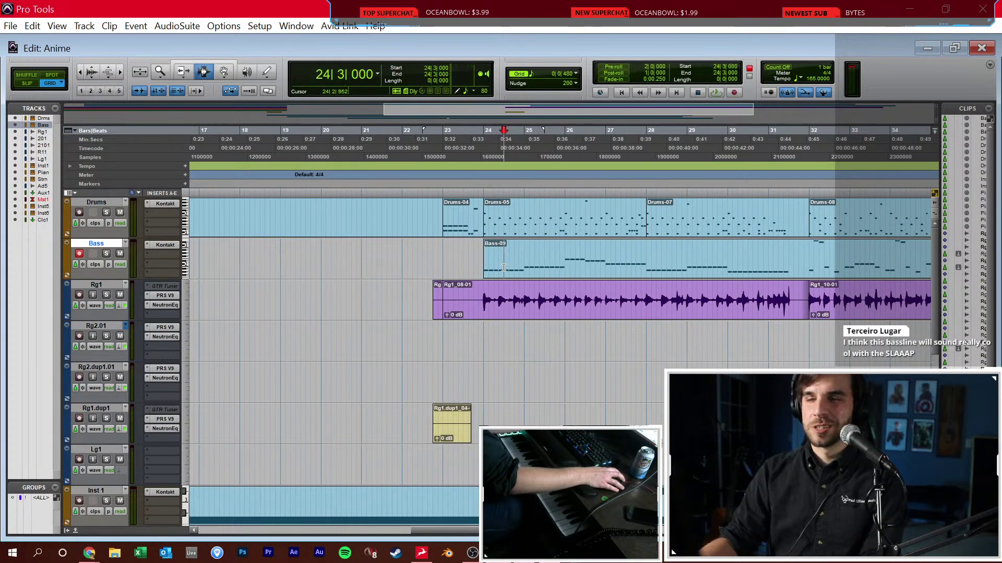
pyautogui.scroll(-3, 505, 270)
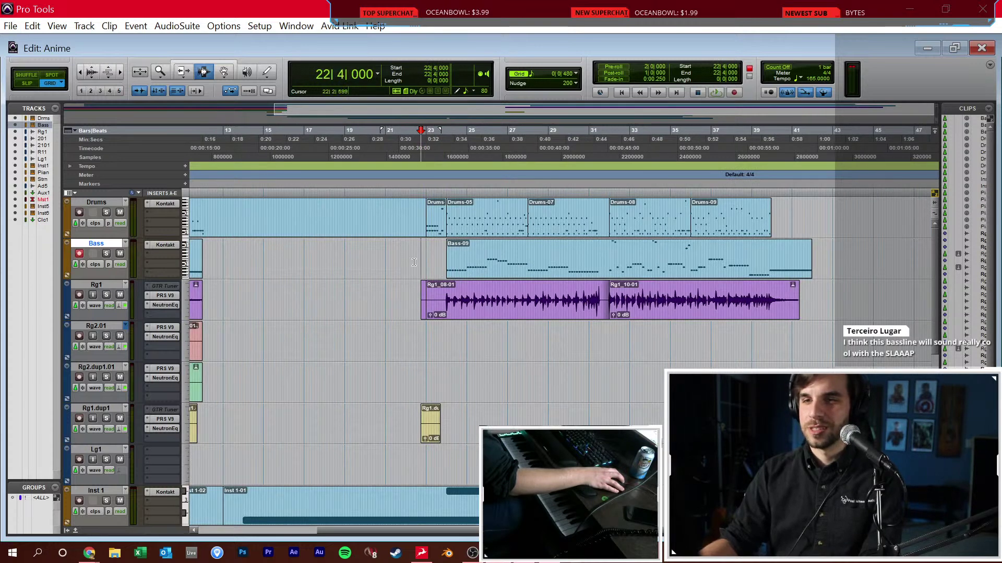
pyautogui.moveTo(410, 382); pyautogui.dragTo(410, 407)
pyautogui.press('space')
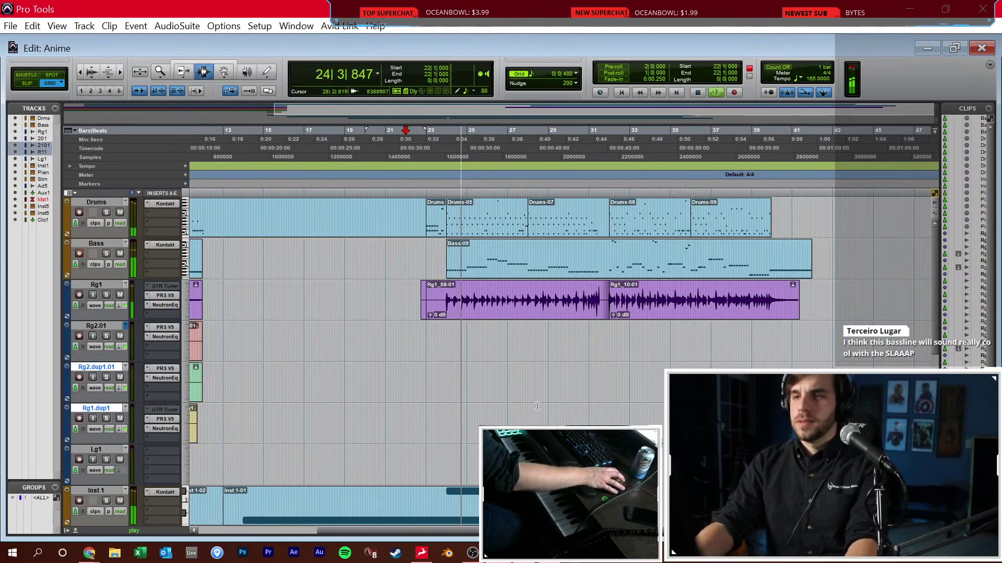
pyautogui.scroll(-2, 536, 402)
pyautogui.hotkey('ctrl', '=')
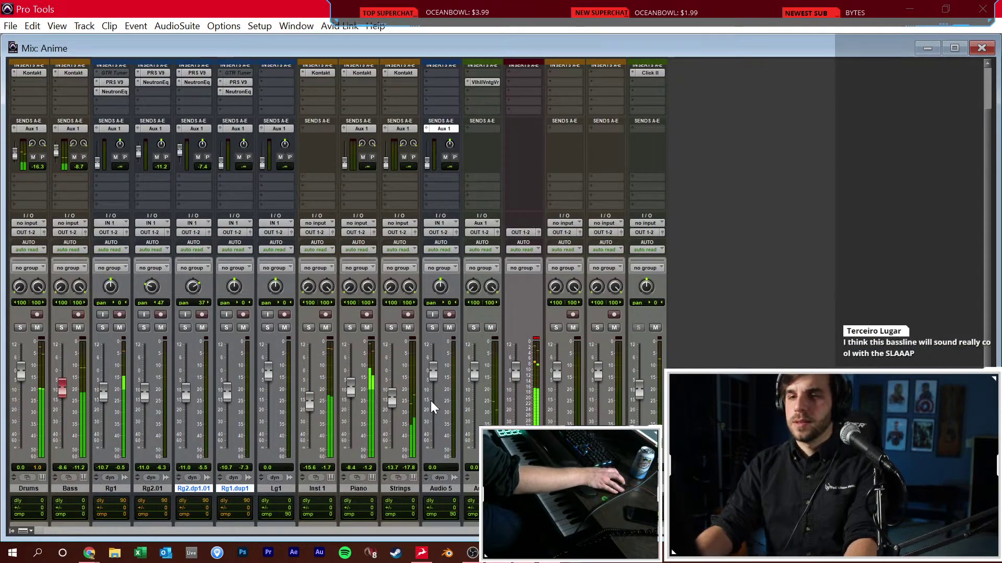
# Lower the Piano and Strings faders, setting Strings to -14.7 dB, and return to the song arrangement
pyautogui.moveTo(351, 389); pyautogui.dragTo(386, 403)
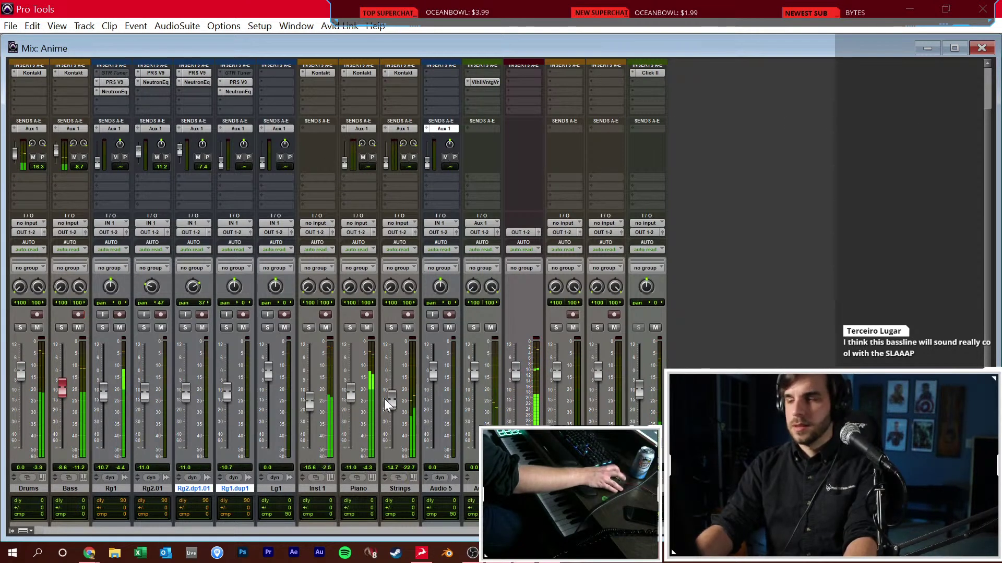
pyautogui.hotkey('ctrl', '=')
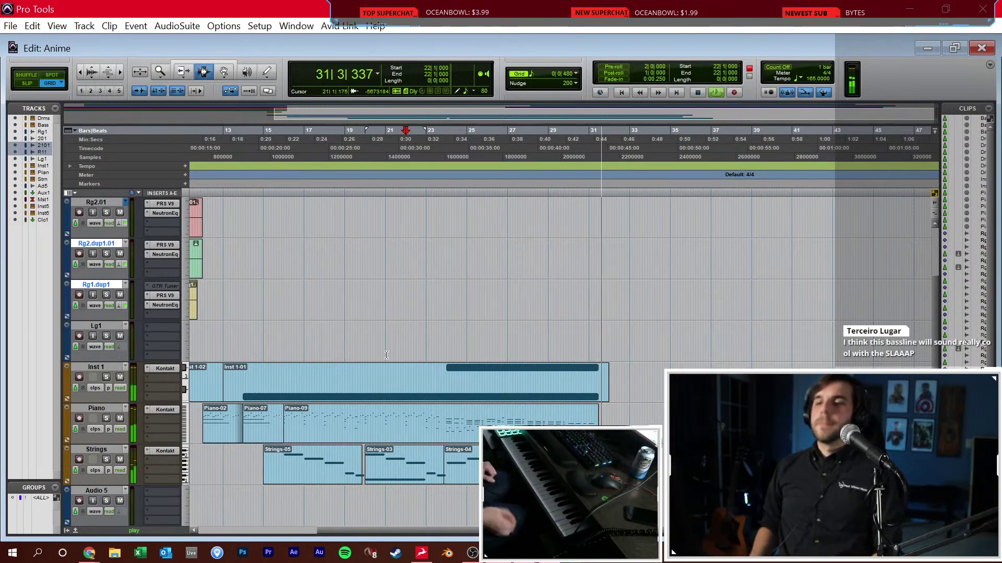
# Audition the drums, bass and Rg1 guitar from 33|2, 35|1 and 38|2, and stop playback
pyautogui.scroll(3, 498, 285)
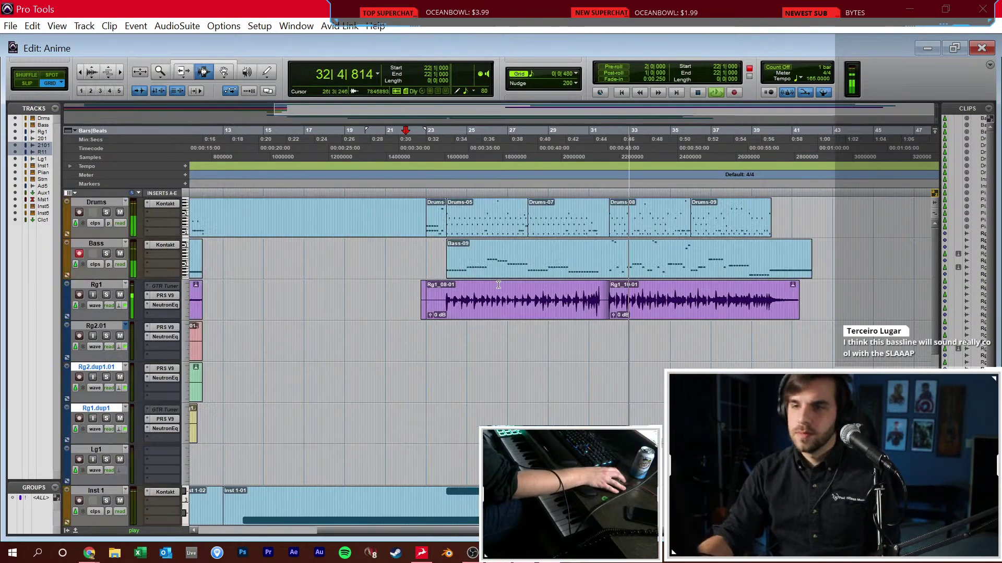
pyautogui.click(634, 332)
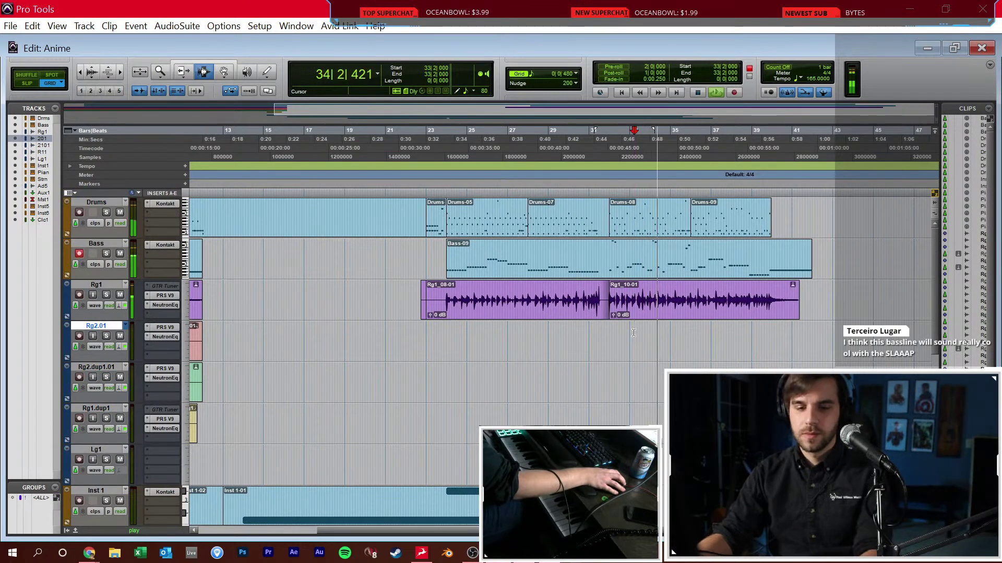
pyautogui.hotkey('ctrl', ']')
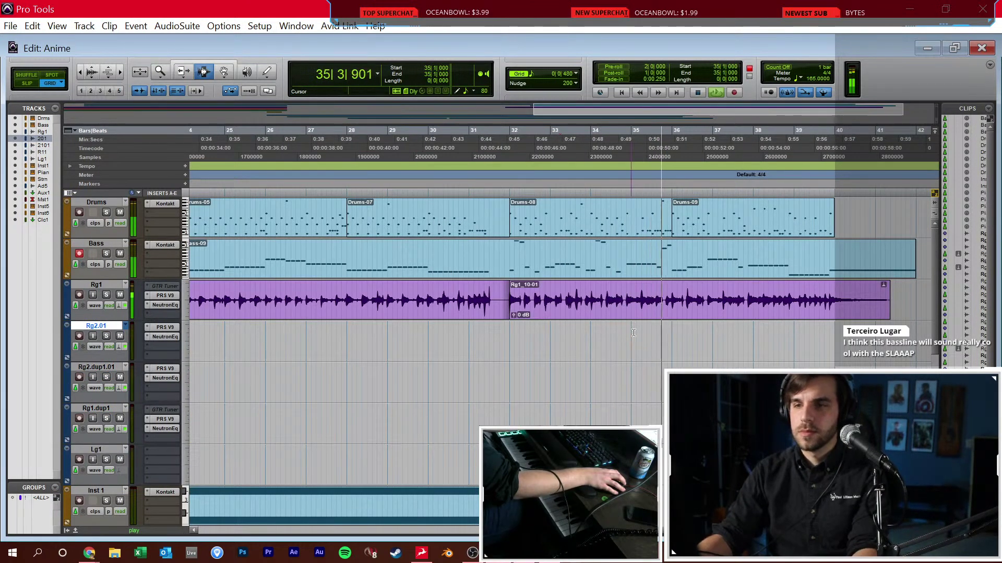
pyautogui.click(614, 338)
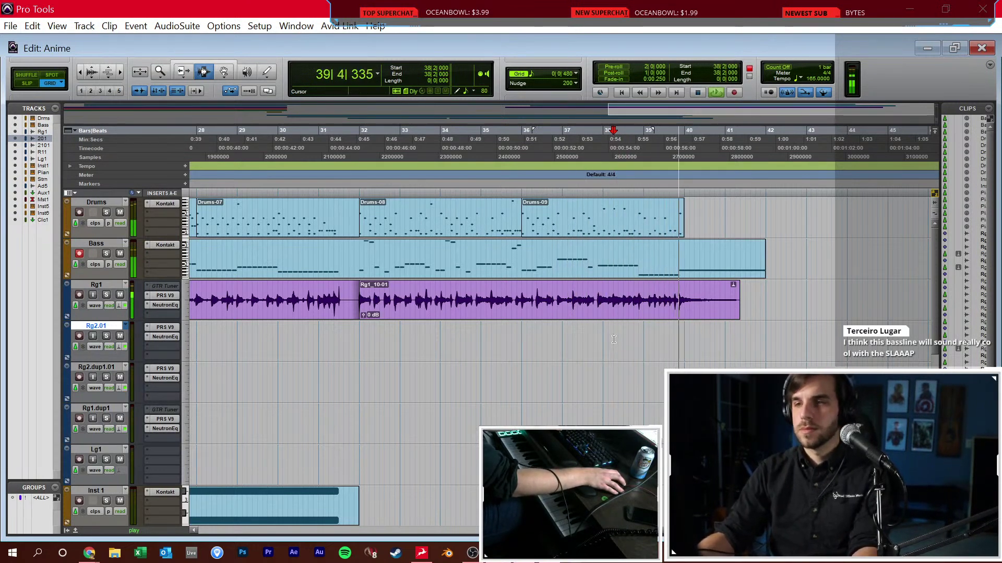
pyautogui.press('space')
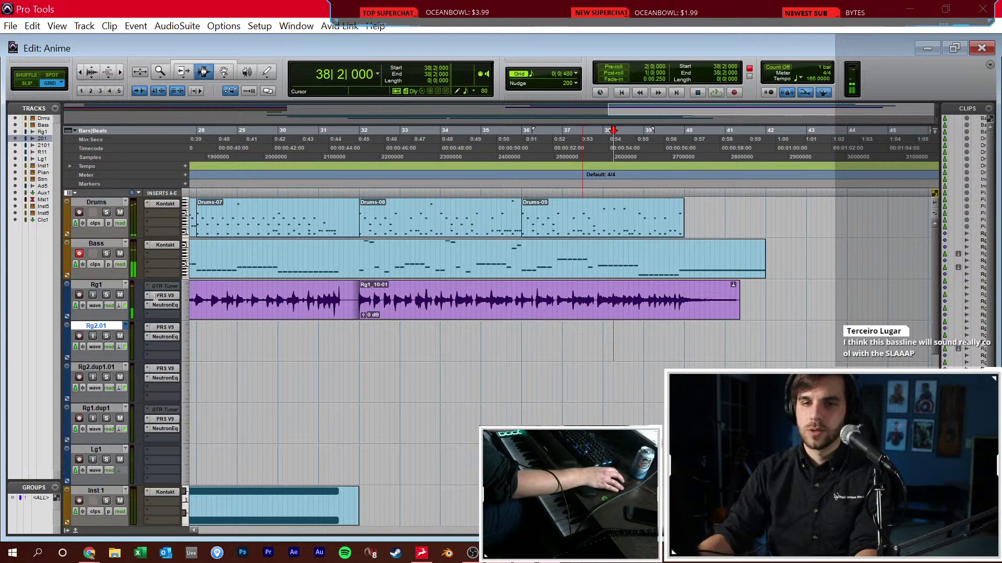
# Look over the arrangement around bars 20 to 37, examining the guitar, Inst 1, Piano and Strings tracks
pyautogui.click(336, 331)
pyautogui.hotkey('ctrl', '[')
pyautogui.hotkey('ctrl', '[')
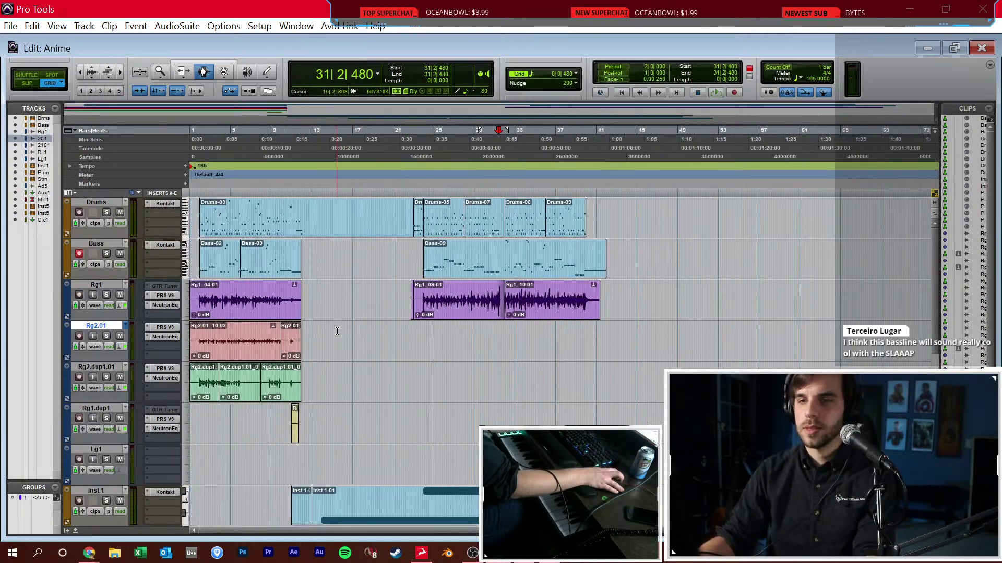
pyautogui.hotkey('ctrl', ']')
pyautogui.hotkey('ctrl', ']')
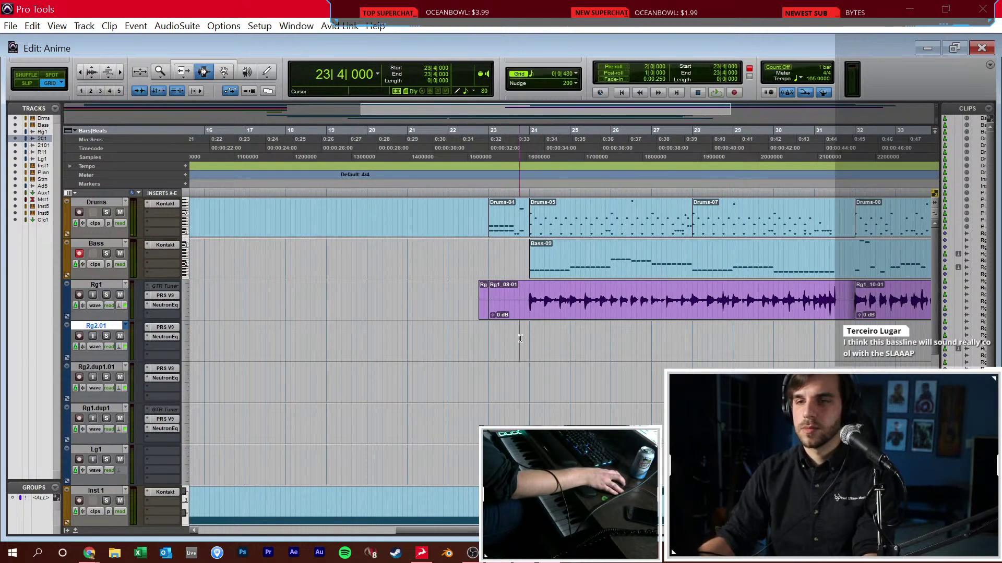
pyautogui.scroll(-4, 491, 343)
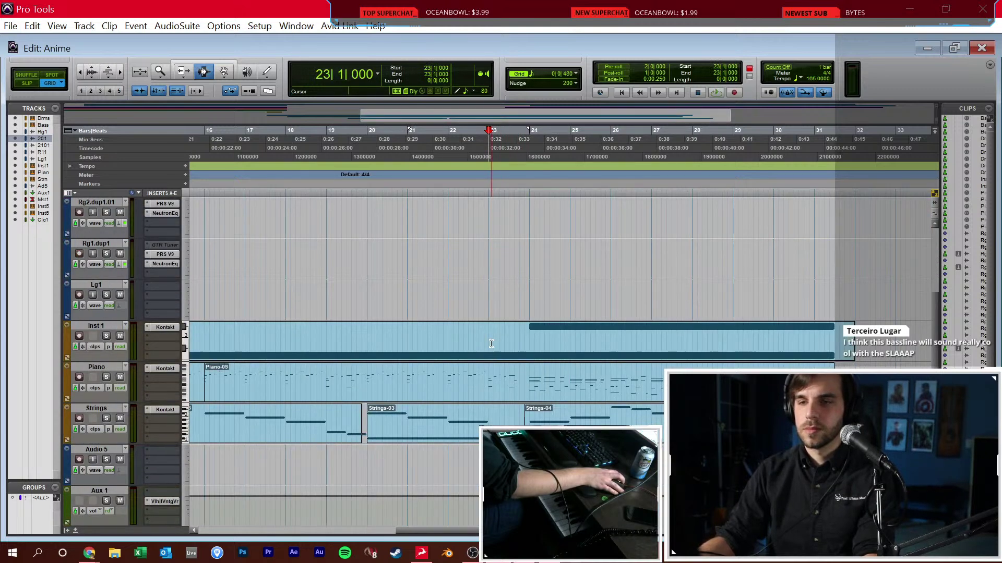
pyautogui.hscroll(2, 576, 362)
pyautogui.click(576, 359)
pyautogui.click(608, 381)
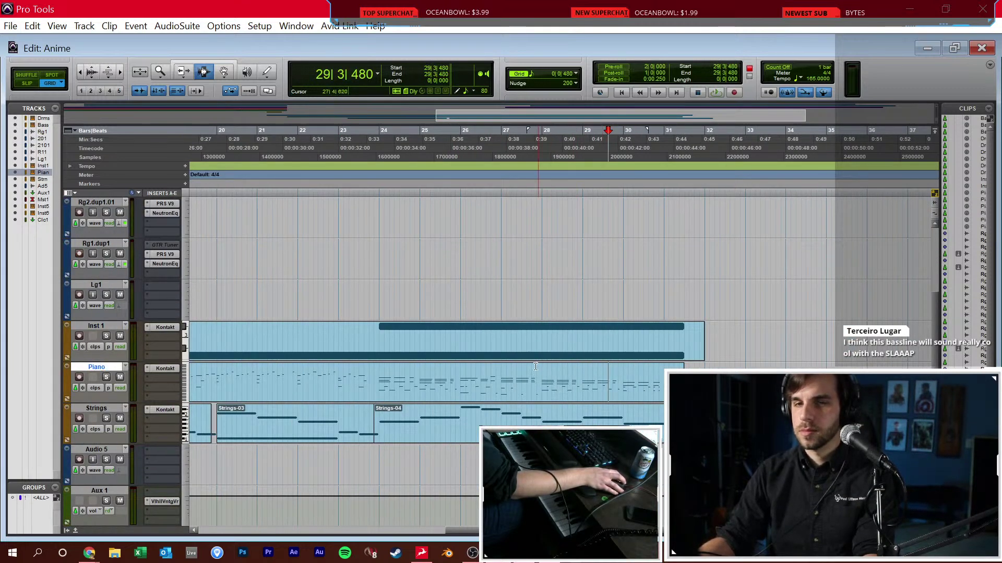
pyautogui.scroll(4, 540, 368)
pyautogui.click(531, 361)
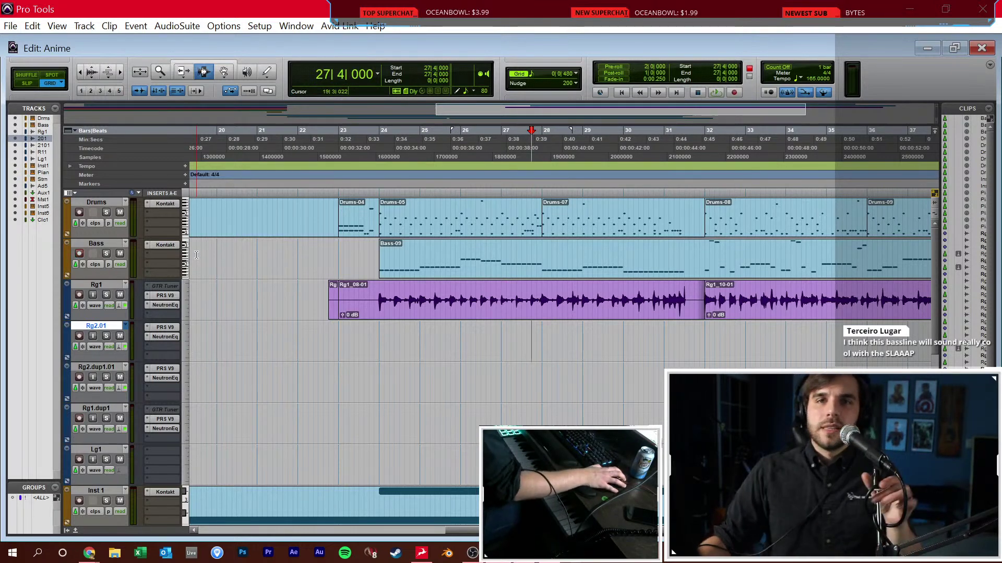
# Create two duplicates of the Rg1 track without its clips
pyautogui.rightClick(115, 284)
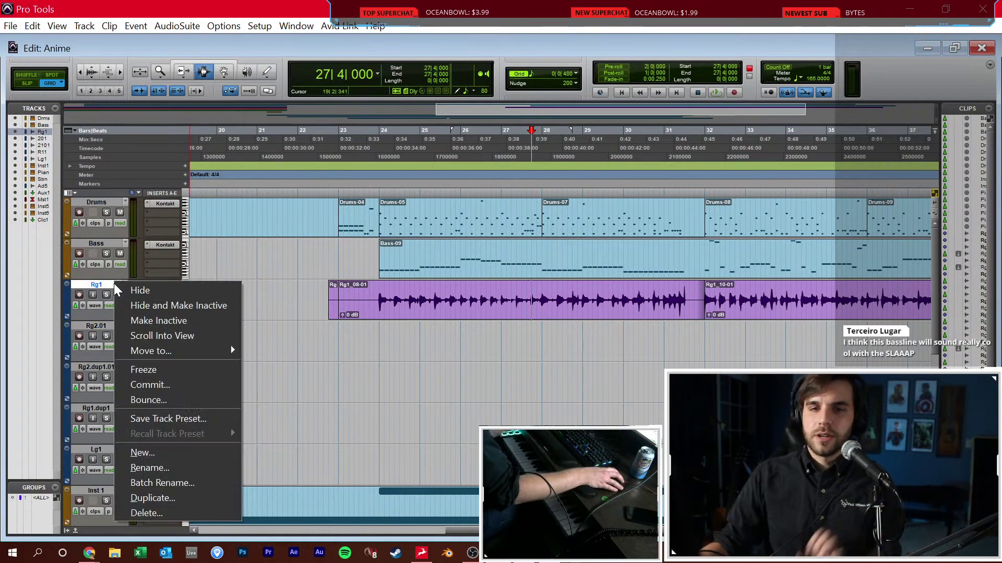
pyautogui.click(176, 496)
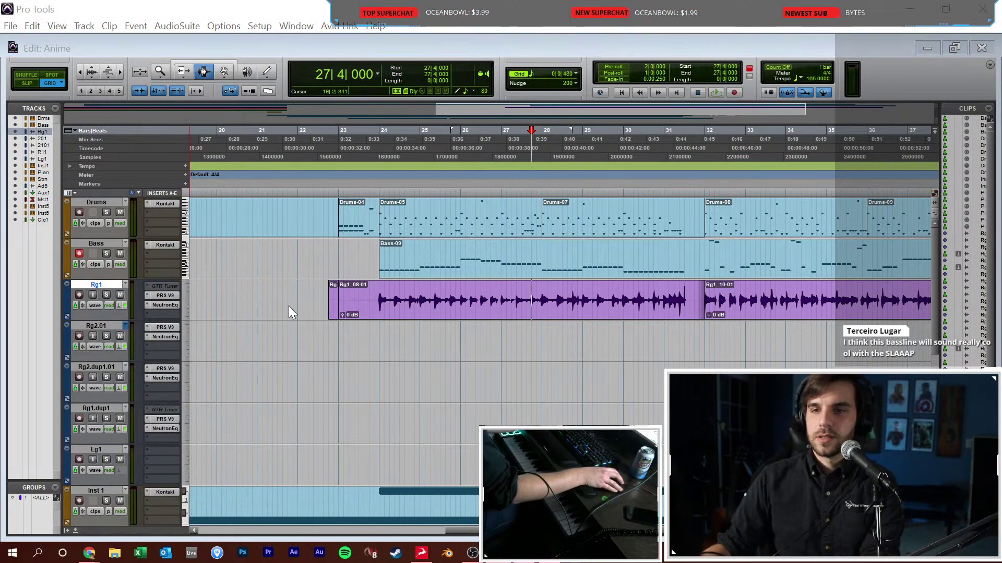
pyautogui.press('Escape')
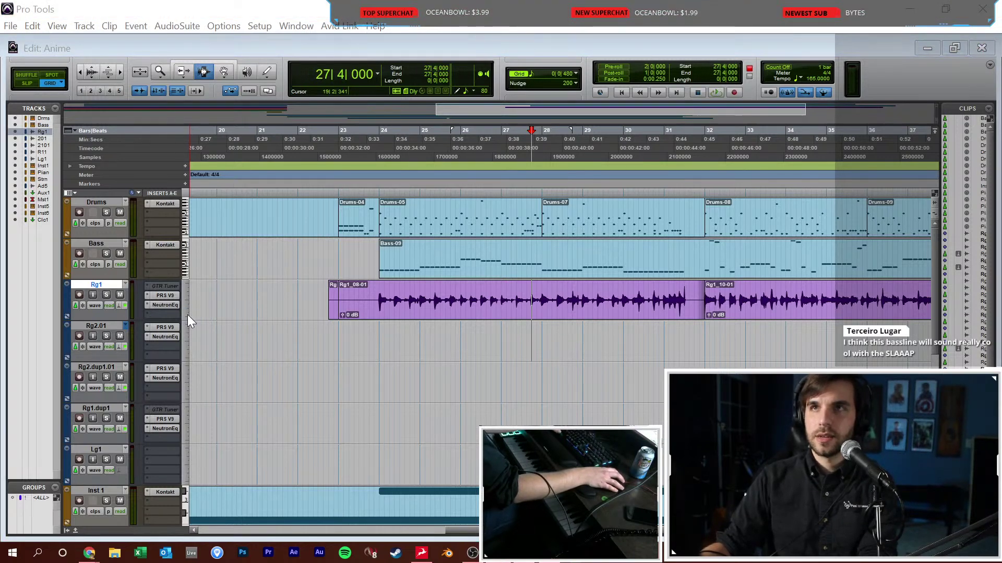
pyautogui.press('Return')
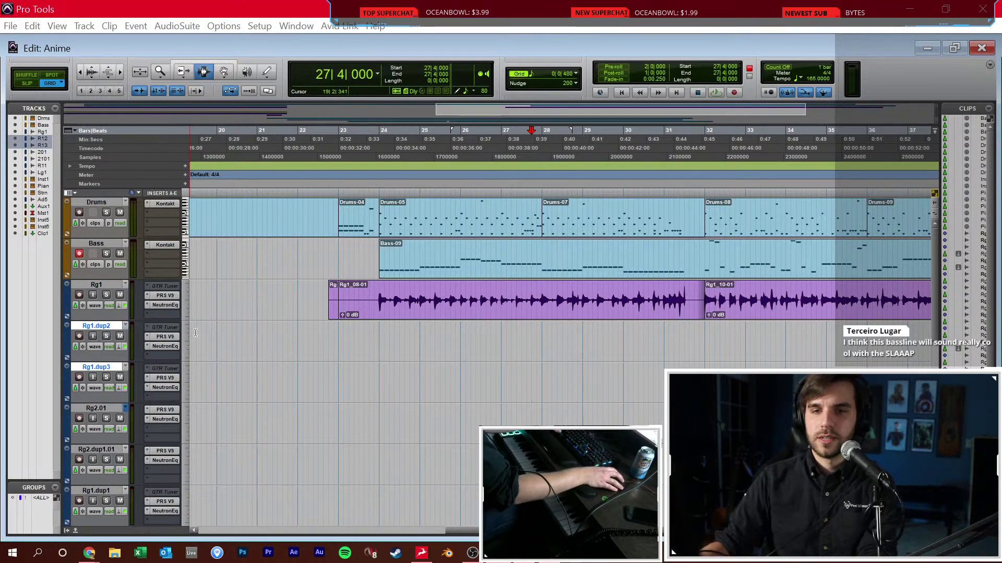
# Move the Rg1 clip starting at bar 32 straight down onto the first duplicate track, Rg1.dup2
pyautogui.click(363, 304)
pyautogui.press('r')
pyautogui.moveTo(445, 294); pyautogui.dragTo(865, 313)
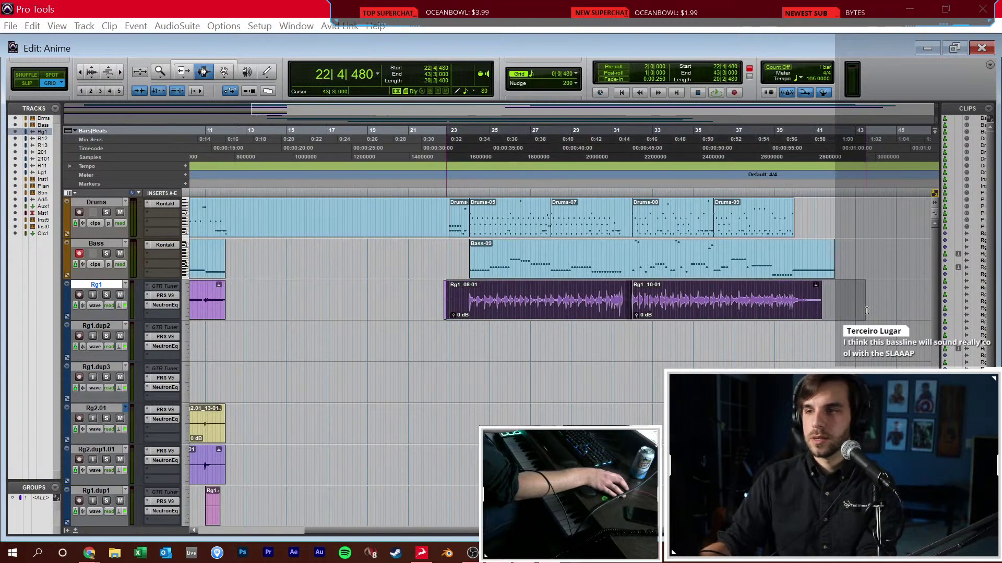
pyautogui.click(656, 304)
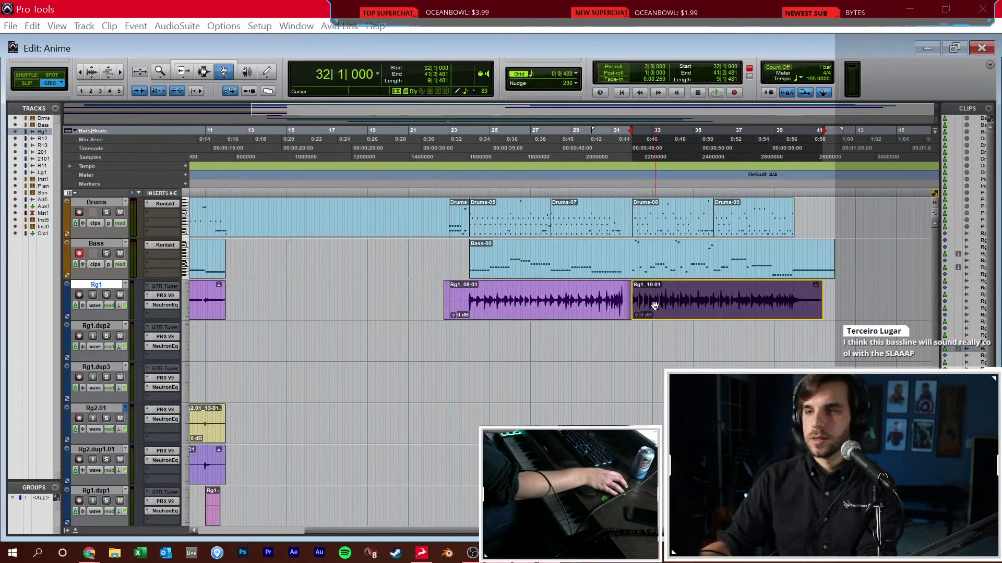
pyautogui.moveTo(663, 308); pyautogui.dragTo(662, 350)
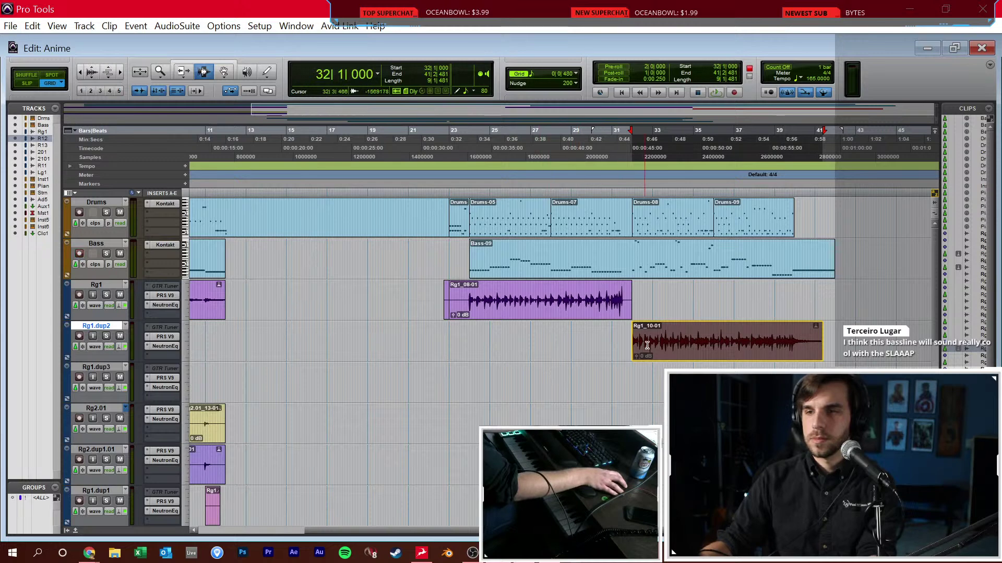
# Solo the Rg1.dup2 track and play the song from 31|2
pyautogui.click(616, 350)
pyautogui.press('space')
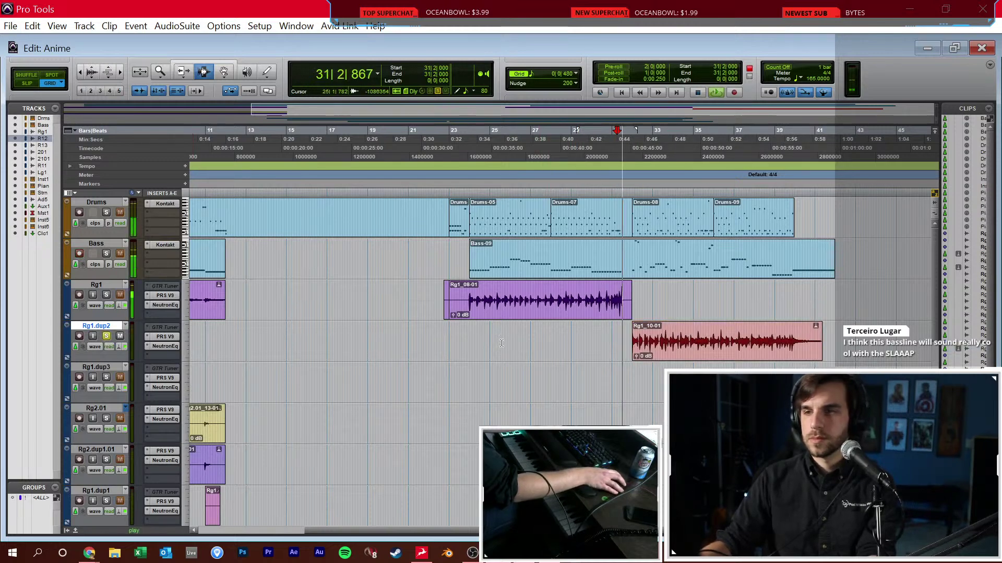
pyautogui.hotkey('ctrl', ']')
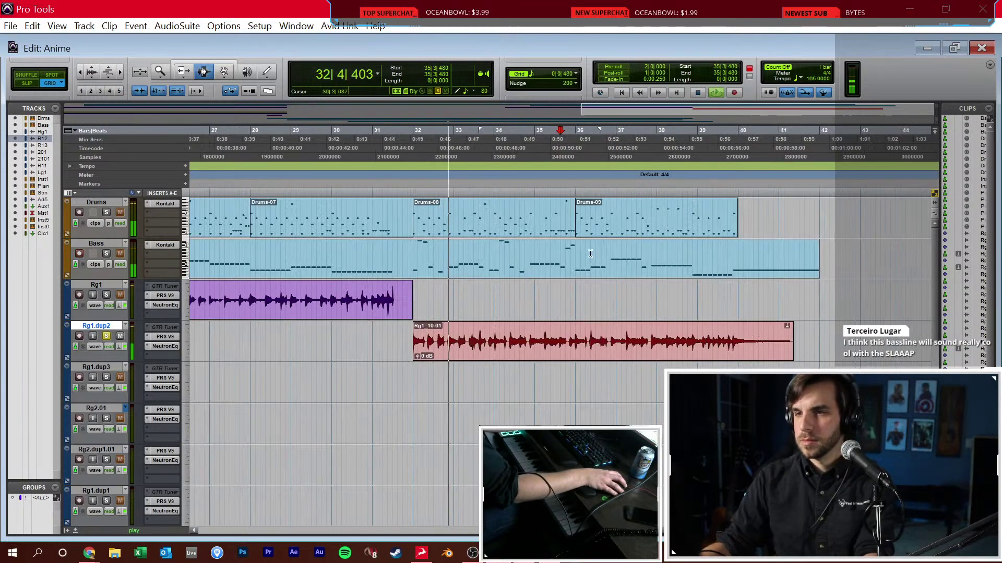
# Set the grid to 1 bar, select bars 32 to 41 on Rg1.dup2 and play the selection
pyautogui.click(566, 74)
pyautogui.click(583, 129)
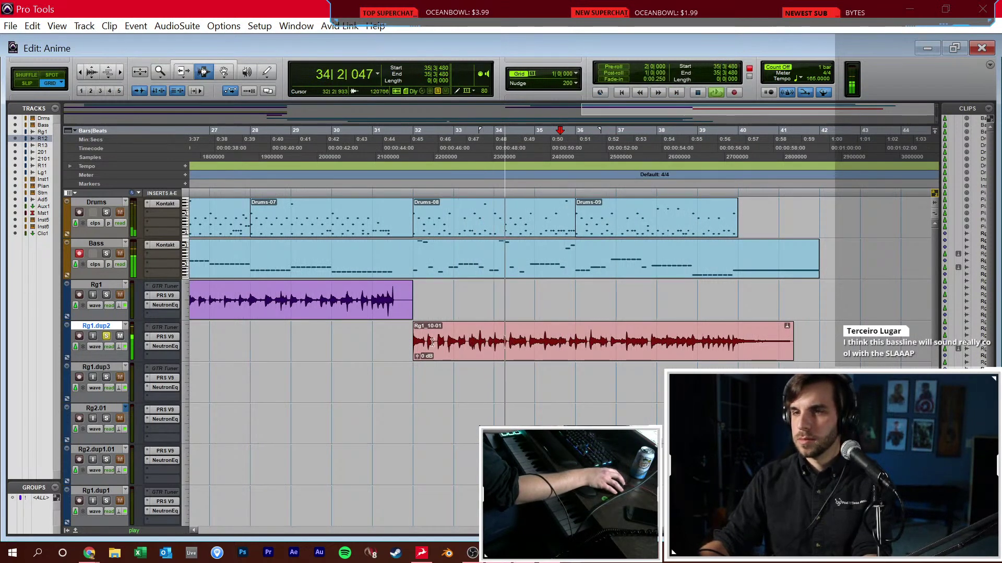
pyautogui.doubleClick(563, 356)
pyautogui.press('space')
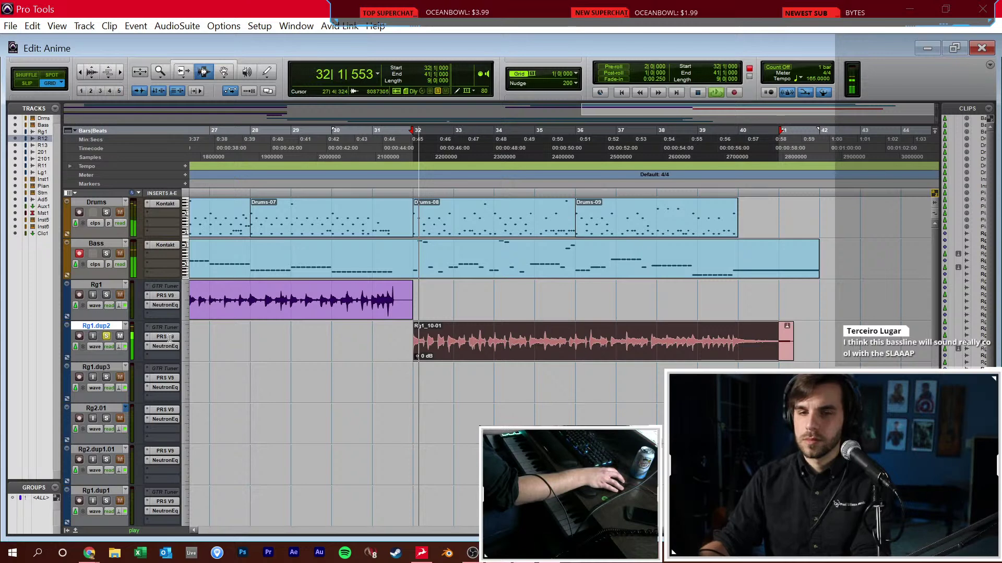
# Replace the PRS V9 amp plug-in on Rg1.dup2 with PRS Archon, moving its window clear of the guitar clip
pyautogui.click(166, 336)
pyautogui.moveTo(328, 36); pyautogui.dragTo(498, 83)
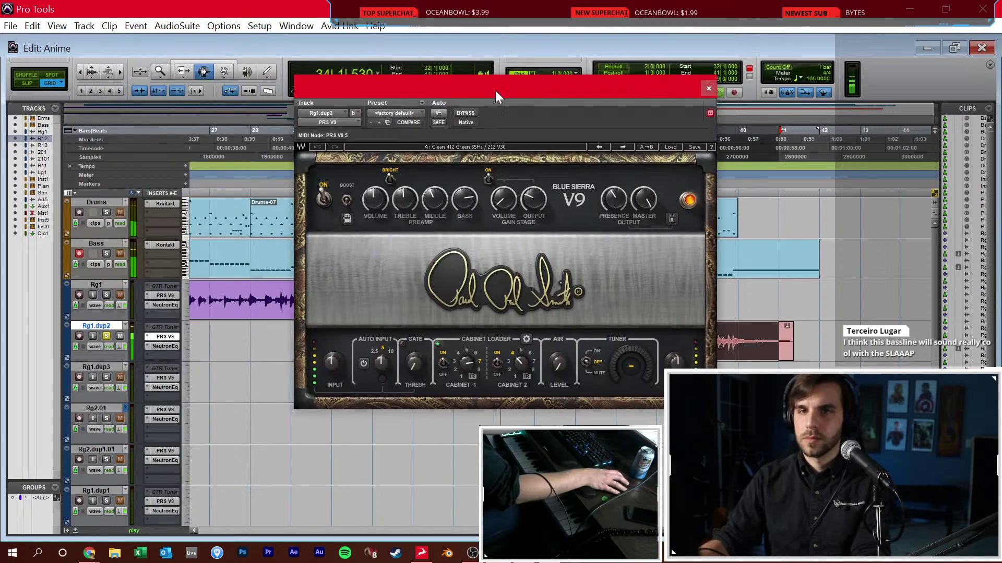
pyautogui.click(337, 124)
pyautogui.moveTo(391, 198)
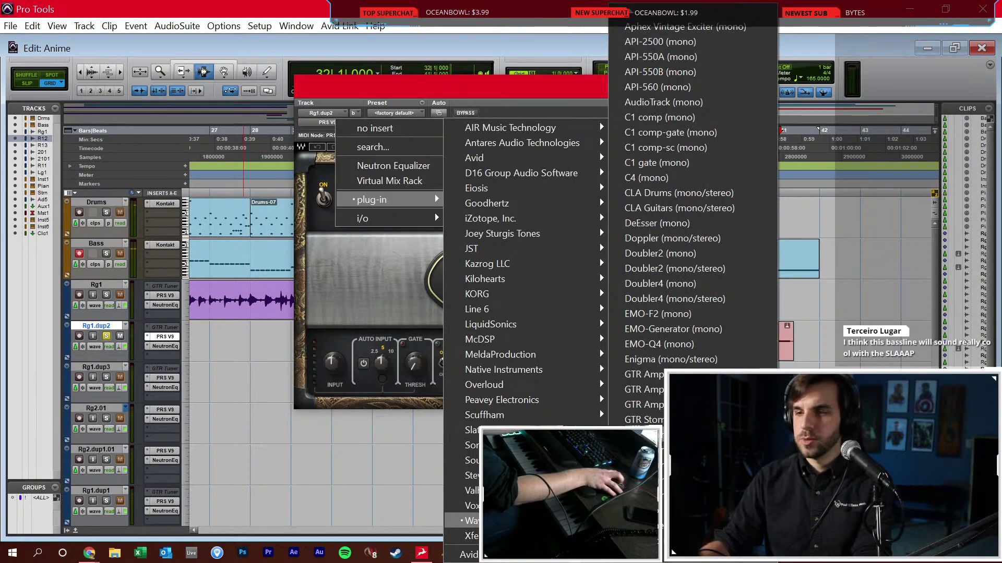
pyautogui.scroll(-4, 434, 194)
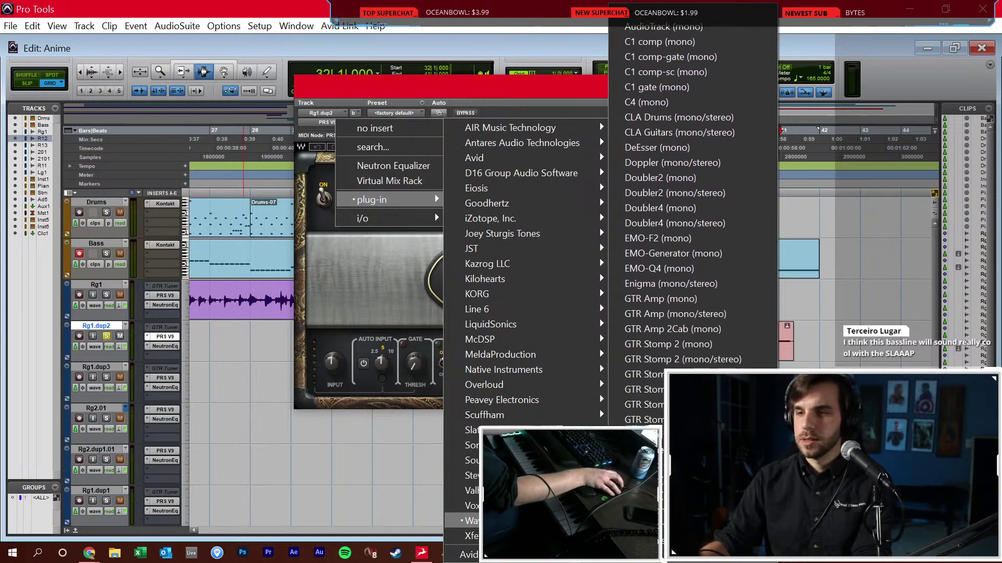
pyautogui.scroll(-5, 435, 194)
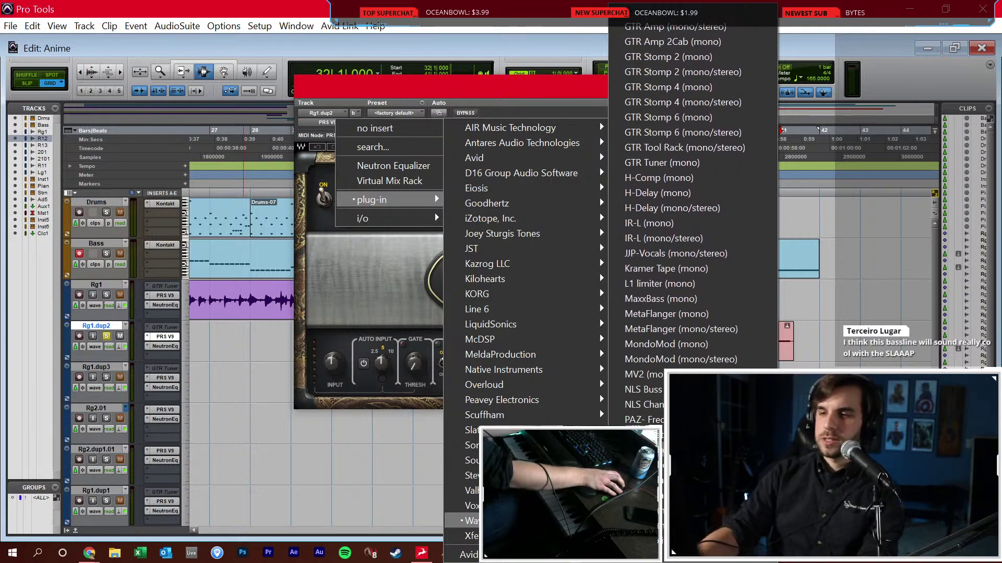
pyautogui.click(434, 213)
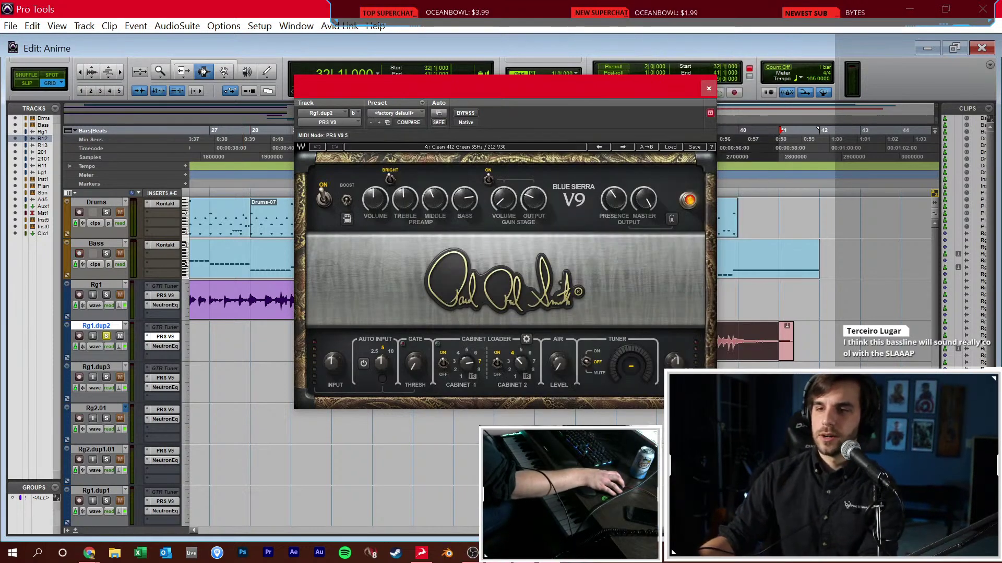
pyautogui.moveTo(516, 90); pyautogui.dragTo(704, 140)
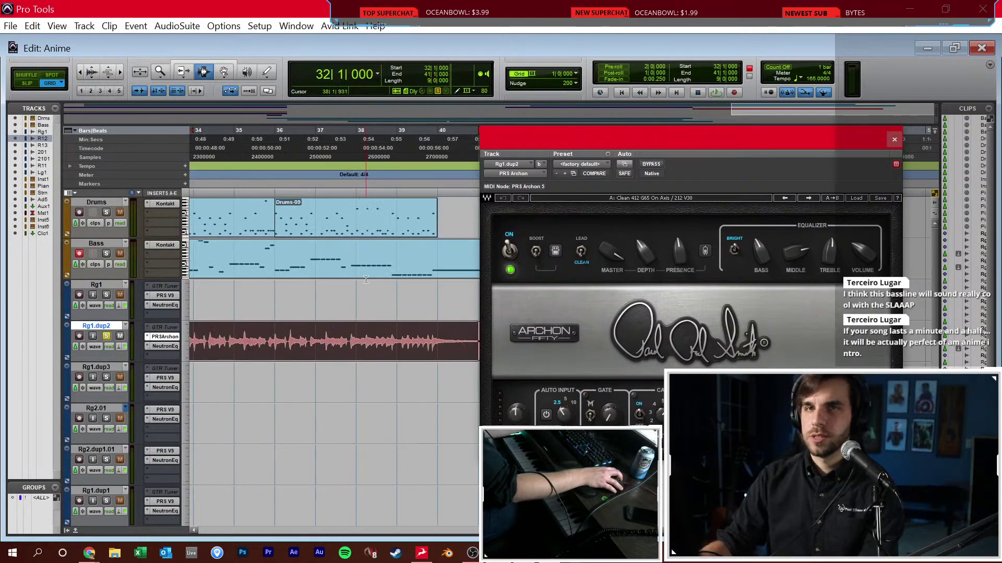
# Play Rg1.dup2 from bar 32, switch the Archon amp to its Lead channel and set Master to 77
pyautogui.press('space')
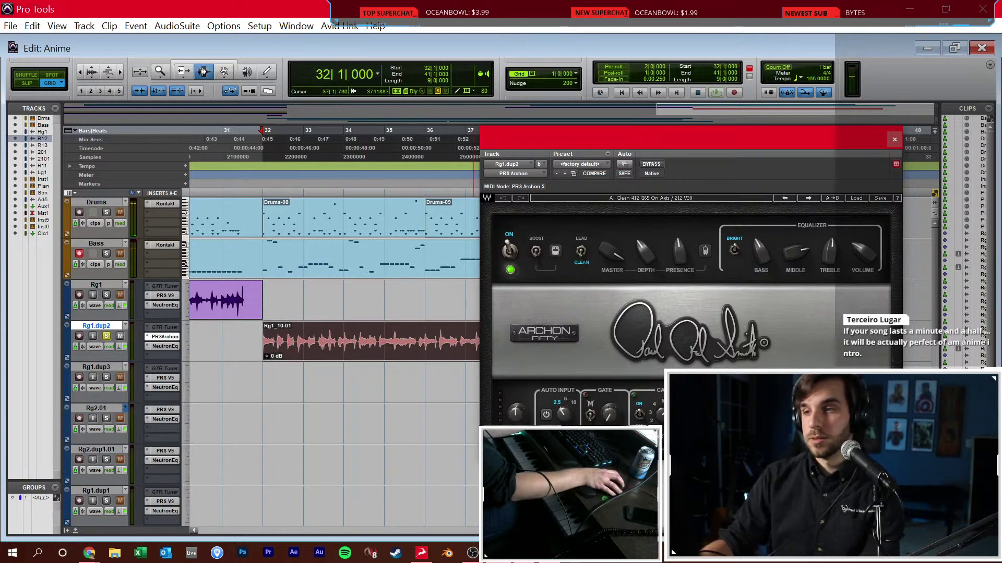
pyautogui.press('space')
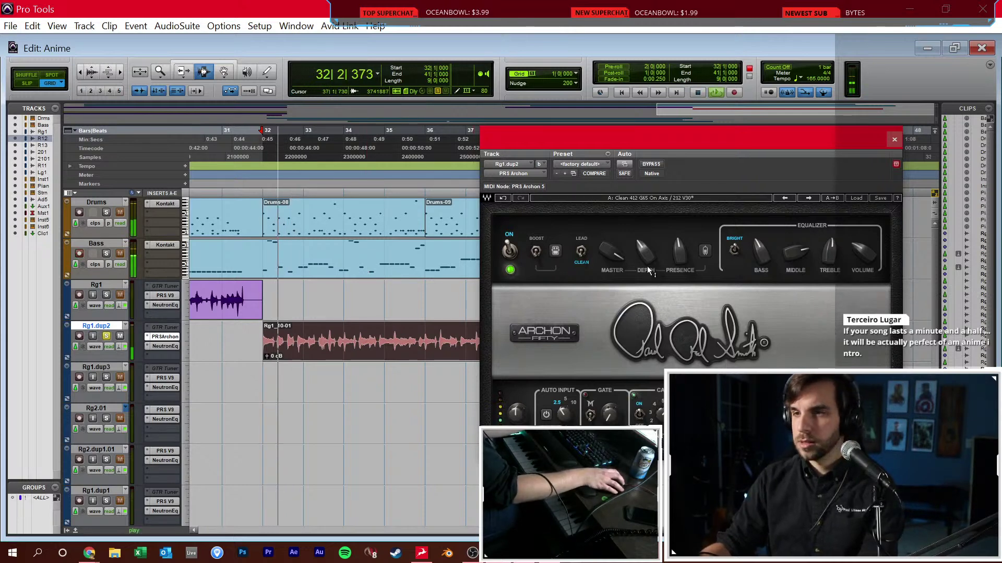
pyautogui.press('space')
pyautogui.press('space')
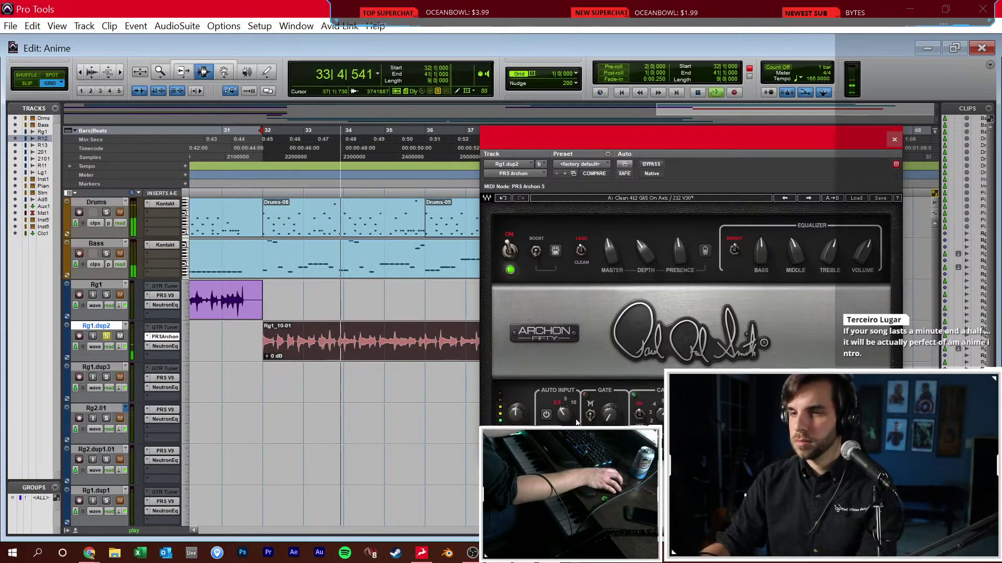
pyautogui.moveTo(612, 251)
pyautogui.mouseDown()
pyautogui.moveTo(611, 241)
pyautogui.moveTo(603, 264)
pyautogui.mouseUp()
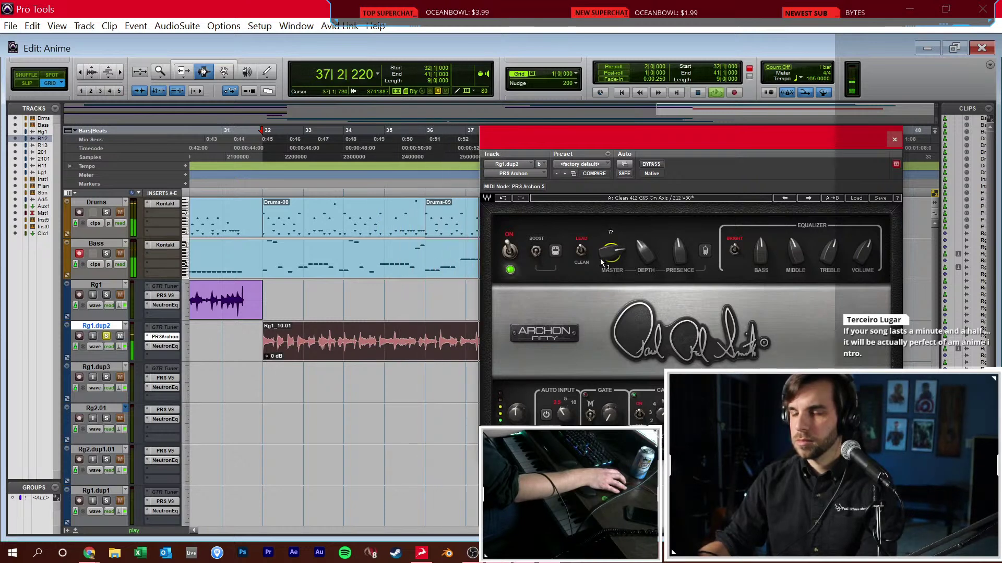
# Turn on the Archon's boost, check its gain, level and shape controls, and stop playback
pyautogui.click(555, 251)
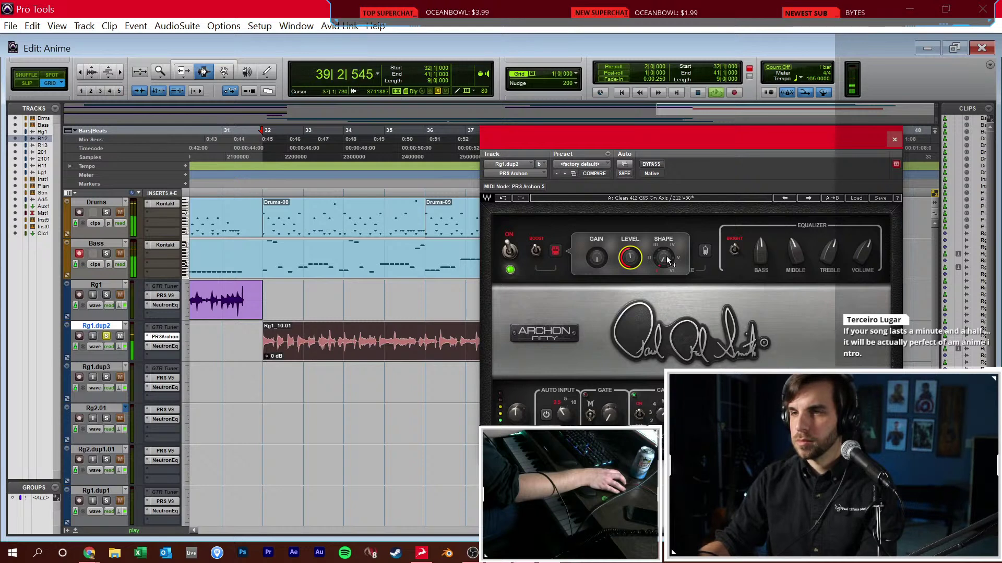
pyautogui.click(555, 251)
pyautogui.press('space')
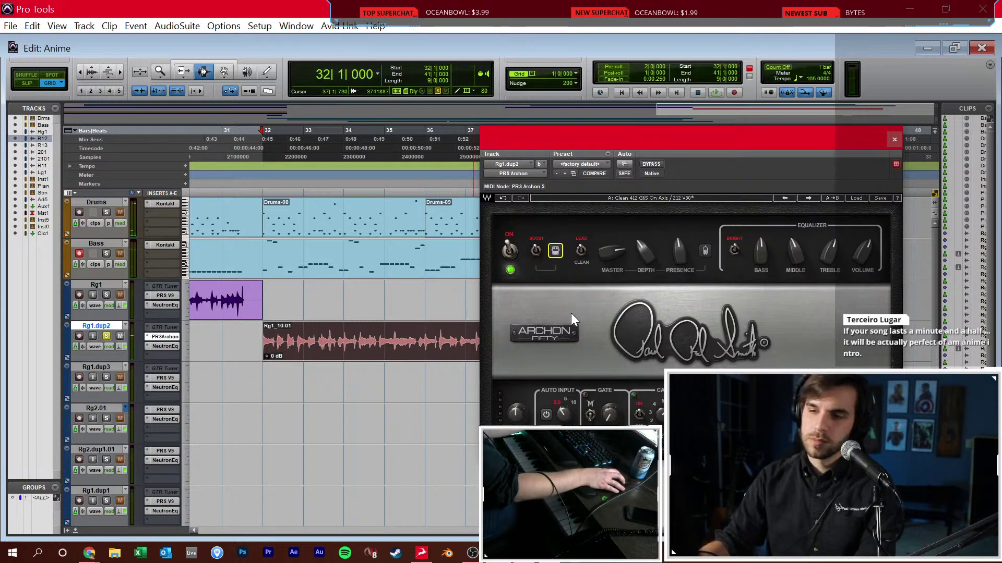
# Lower the Rg1.dup2 fader to -3.8 dB and load the Devin Townsend preset DevCrunch in the Archon amp
pyautogui.hotkey('ctrl', '=')
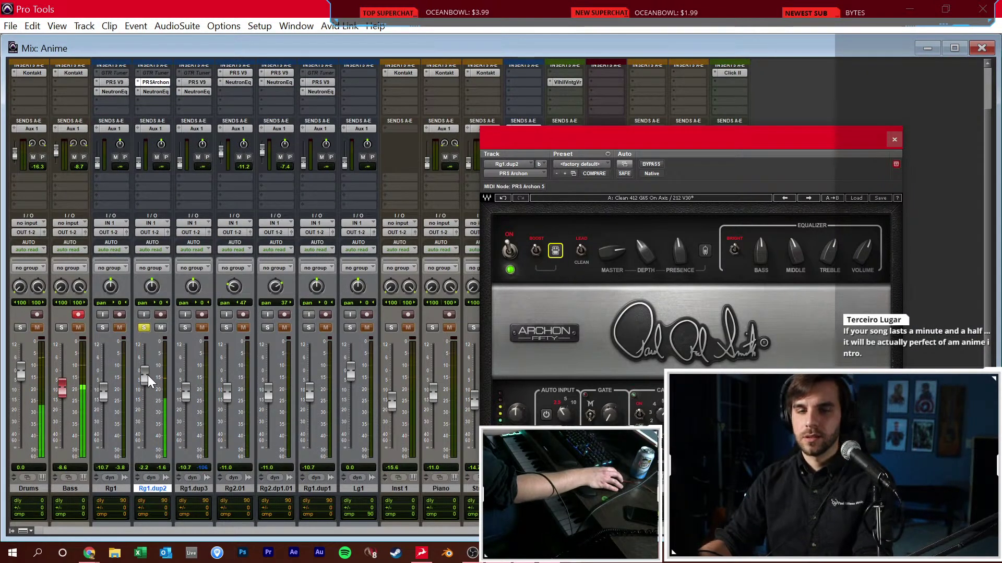
pyautogui.moveTo(148, 377); pyautogui.dragTo(148, 380)
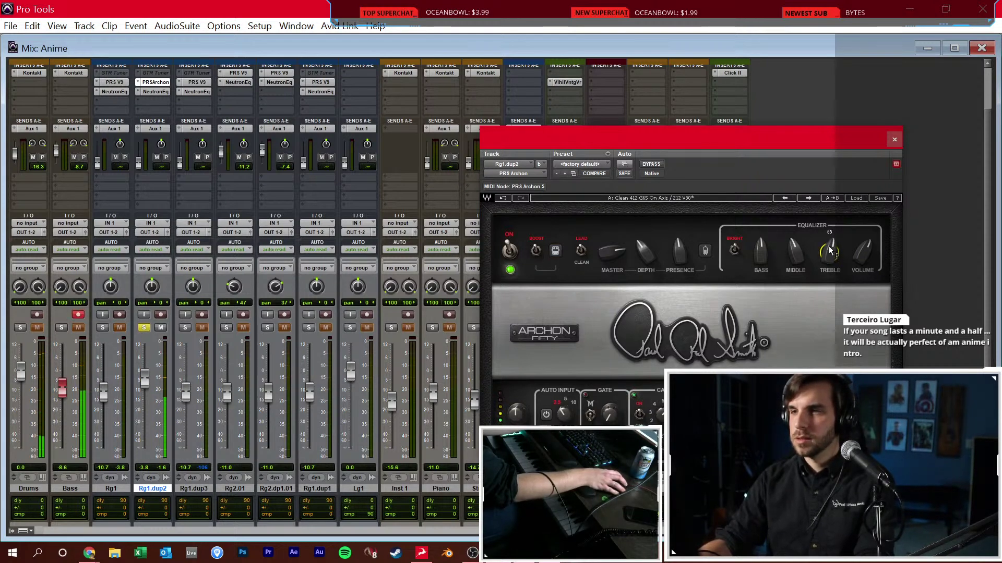
pyautogui.click(856, 197)
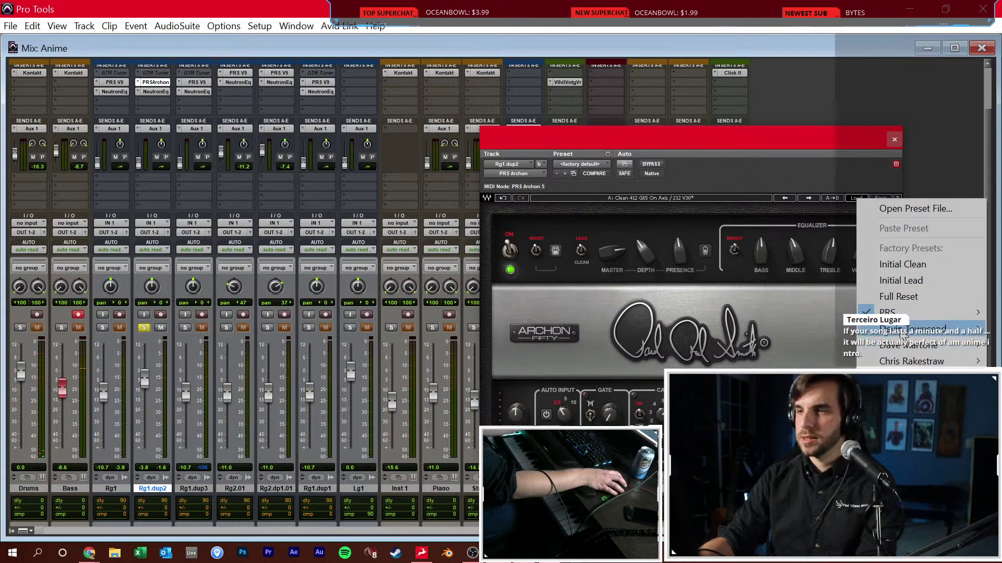
pyautogui.moveTo(904, 336)
pyautogui.click(816, 362)
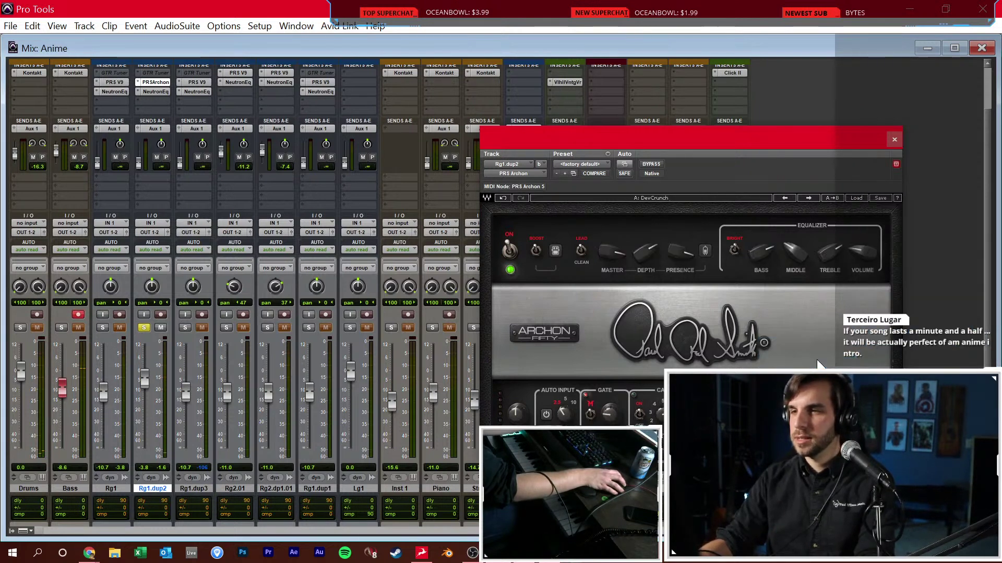
# Try the Platina Rock and Thresh My Children Neck presets in the Archon amp on Rg1.dup2
pyautogui.click(856, 198)
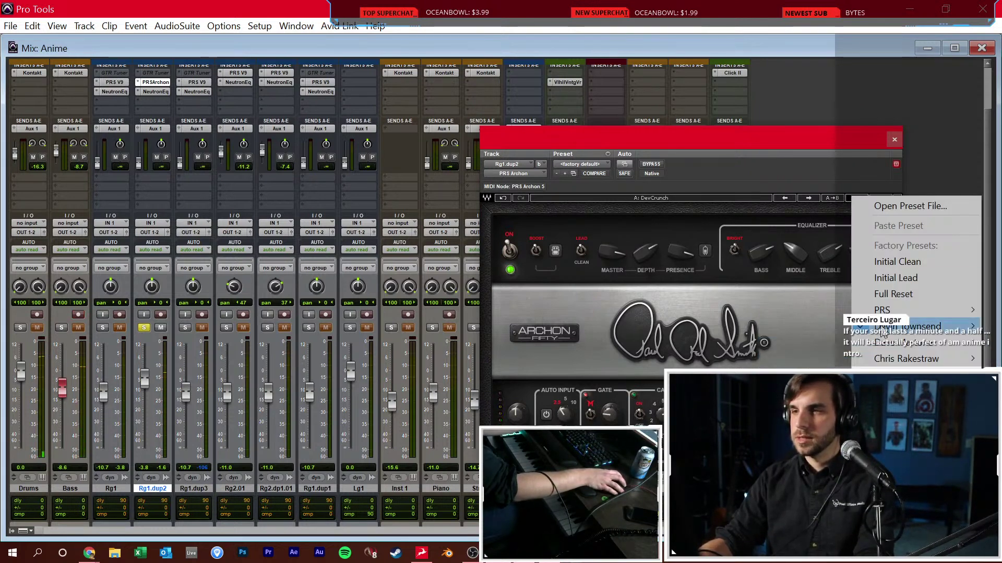
pyautogui.moveTo(887, 343)
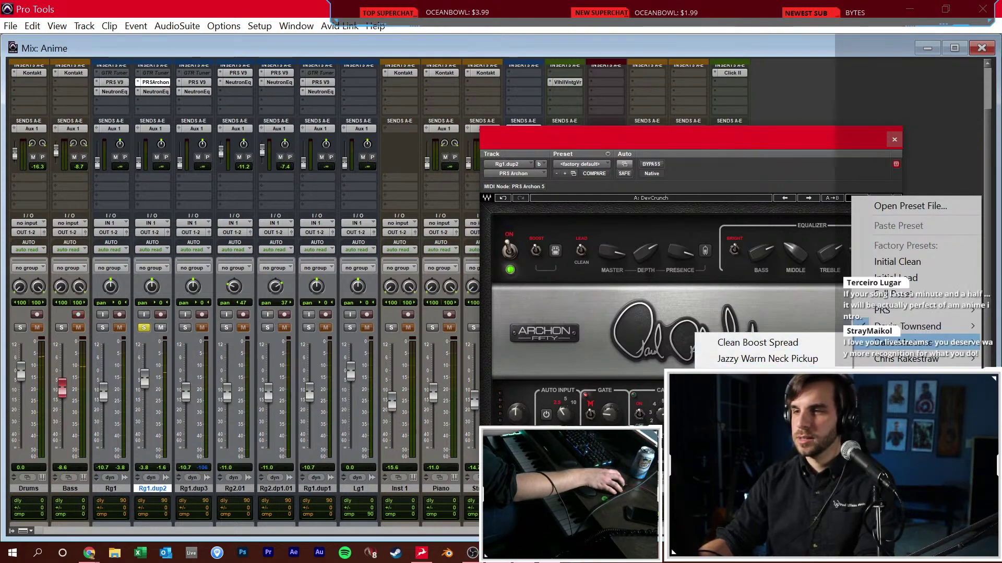
pyautogui.click(757, 375)
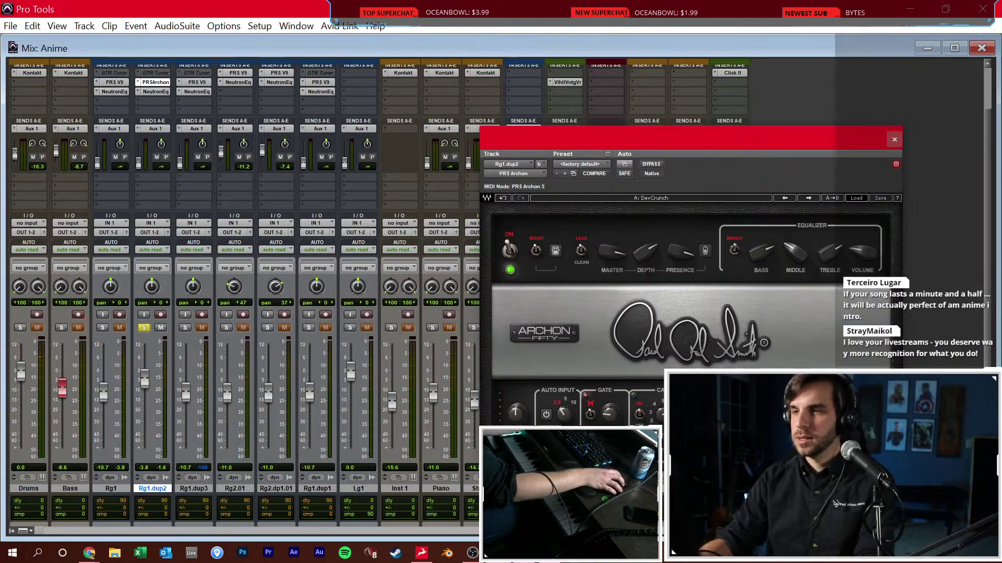
pyautogui.click(852, 199)
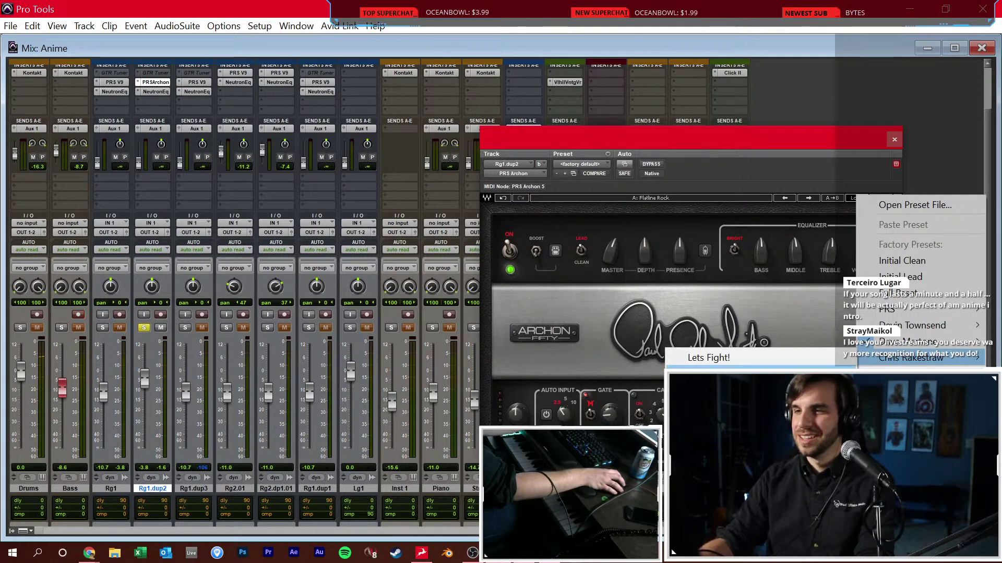
pyautogui.click(814, 375)
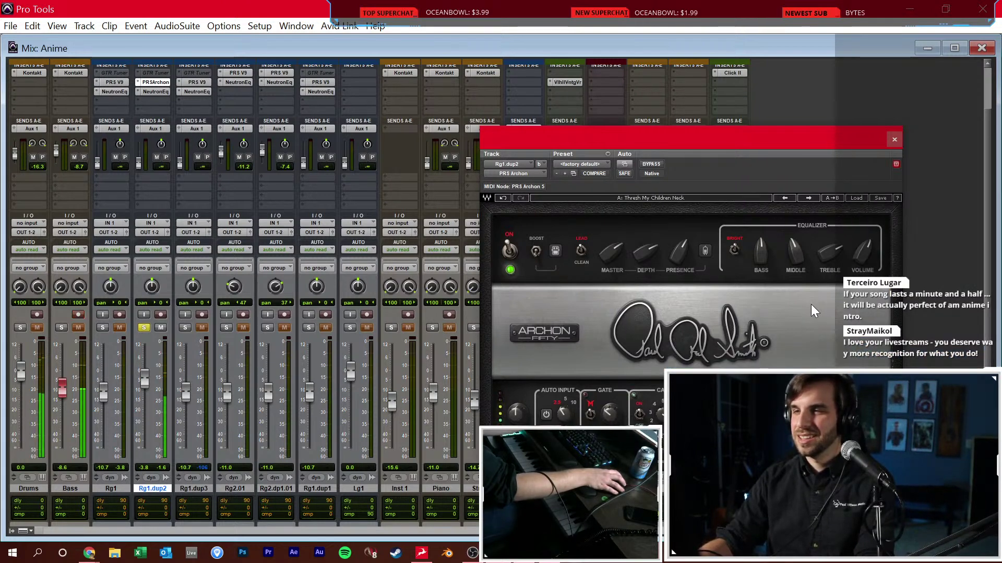
# Replace PRS Archon on Rg1.dup2 with the Toneforge Jason Richardson amp plug-in, moving its window clear of the solo buttons
pyautogui.click(522, 177)
pyautogui.moveTo(579, 249)
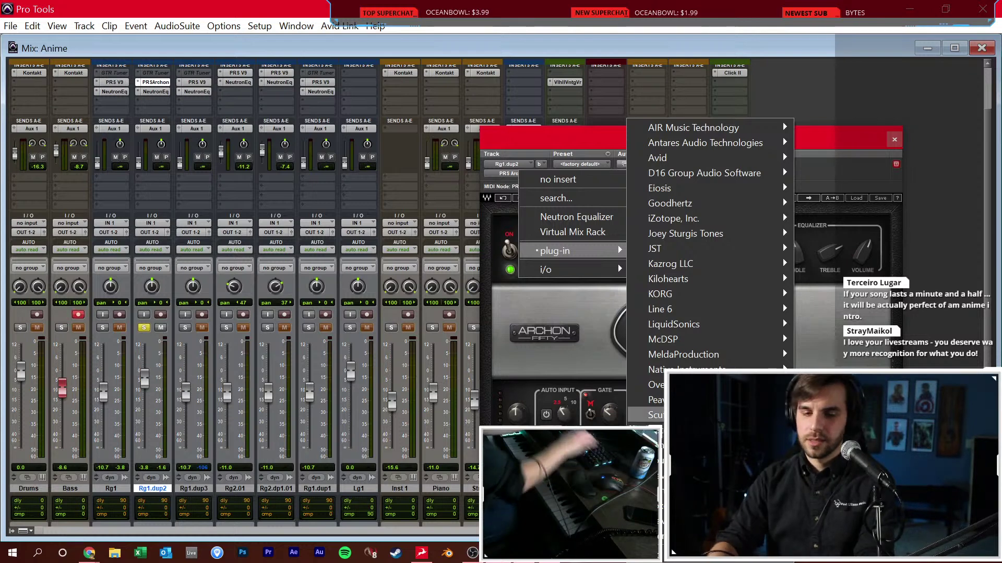
pyautogui.click(589, 199)
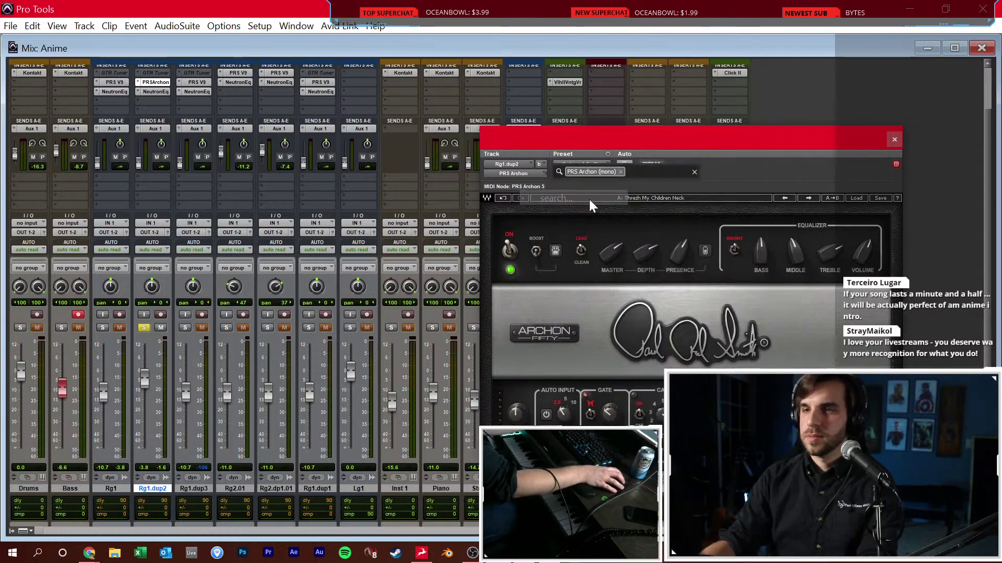
pyautogui.write('tone')
pyautogui.press('Return')
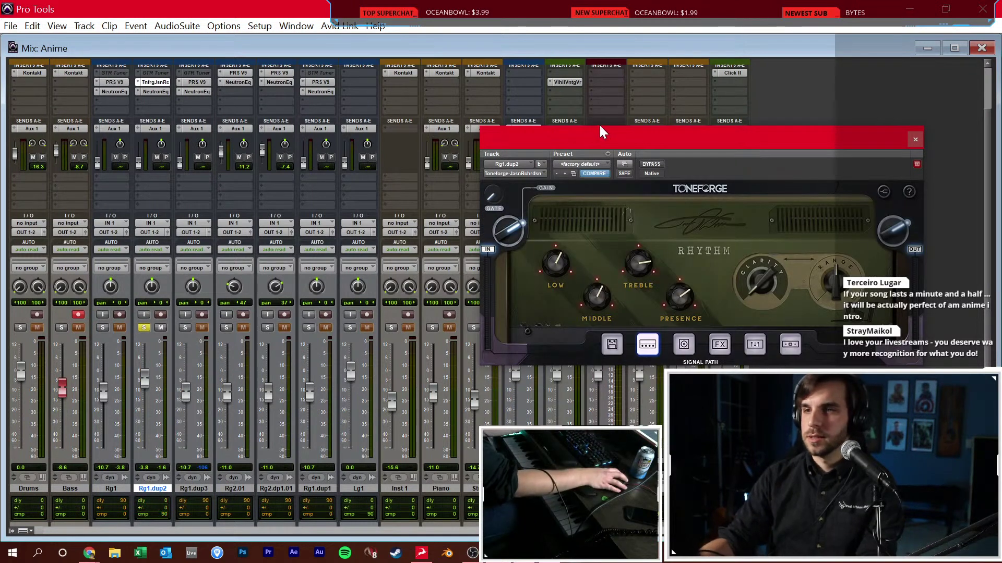
pyautogui.moveTo(616, 132); pyautogui.dragTo(506, 152)
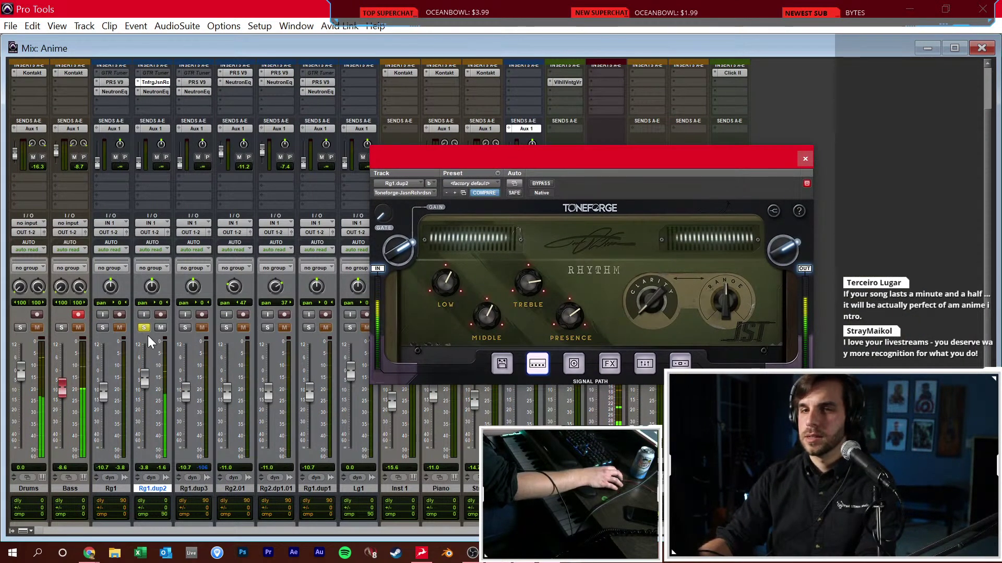
# Pan Rg1.dup2 fully left
pyautogui.moveTo(151, 287); pyautogui.dragTo(145, 342)
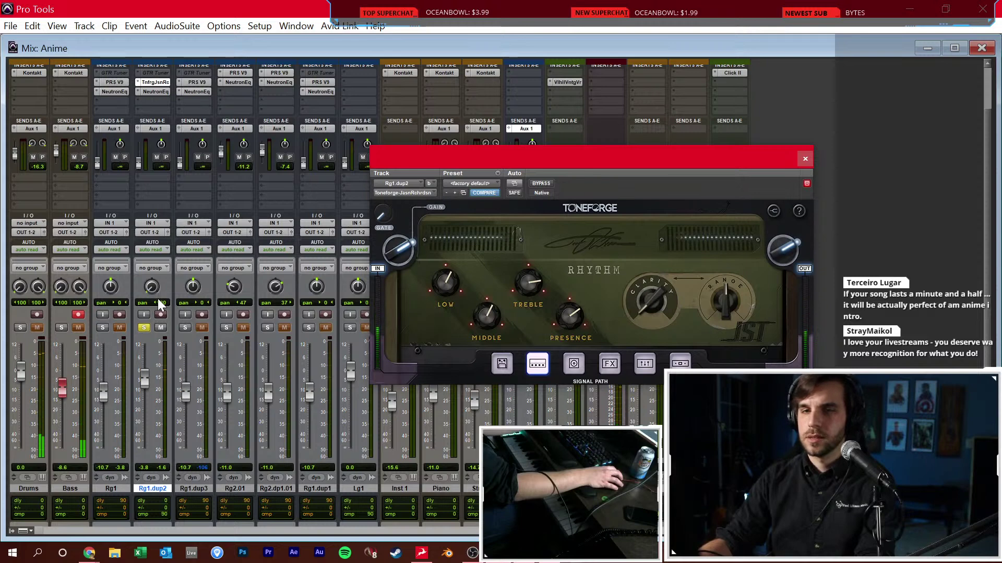
pyautogui.moveTo(155, 295); pyautogui.dragTo(156, 292)
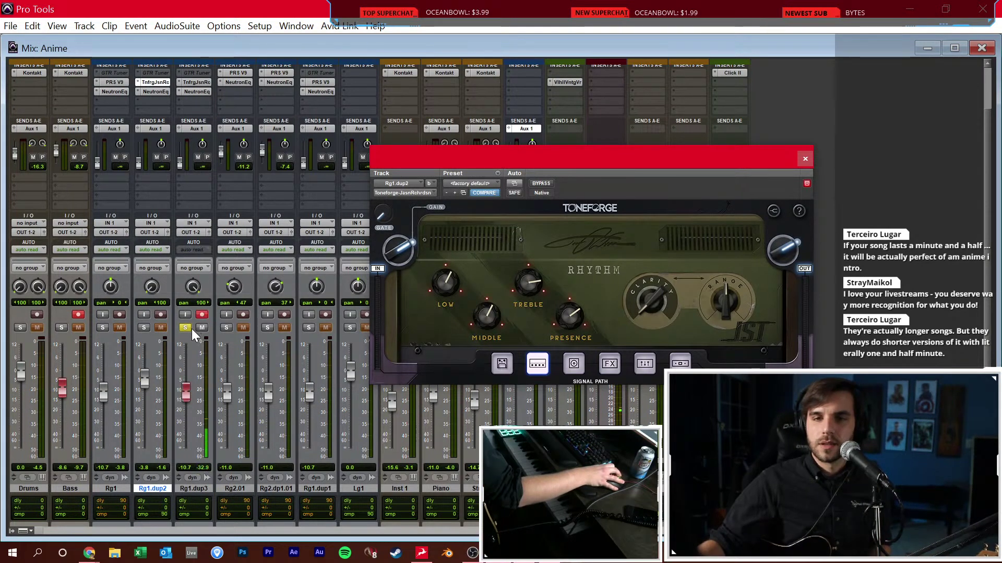
# Close the Toneforge plug-in window and set the faders to -5.7 dB on Rg1.dup2 and -7.3 dB on Rg1.dup3
pyautogui.hotkey('ctrl', '=')
pyautogui.click(805, 159)
pyautogui.hotkey('ctrl', '=')
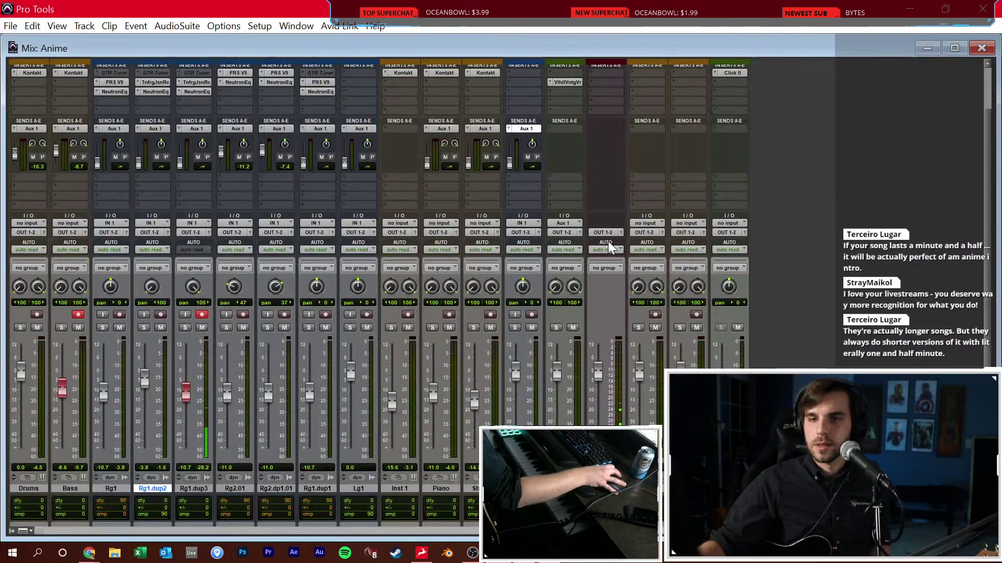
pyautogui.moveTo(191, 382); pyautogui.dragTo(189, 382)
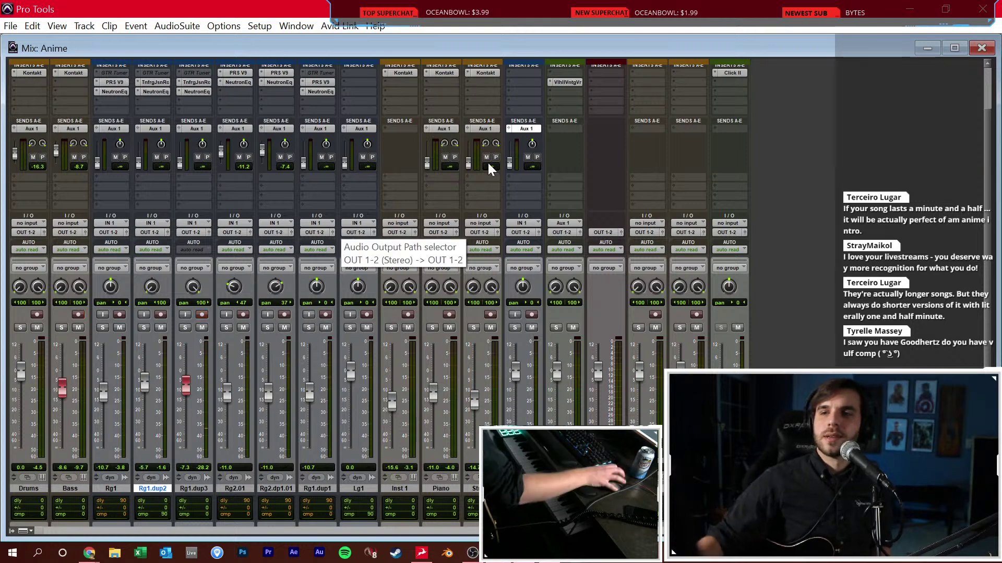
# Check which Goodhertz multichannel plug-ins are available as an insert on the master track, leaving the insert empty
pyautogui.click(601, 96)
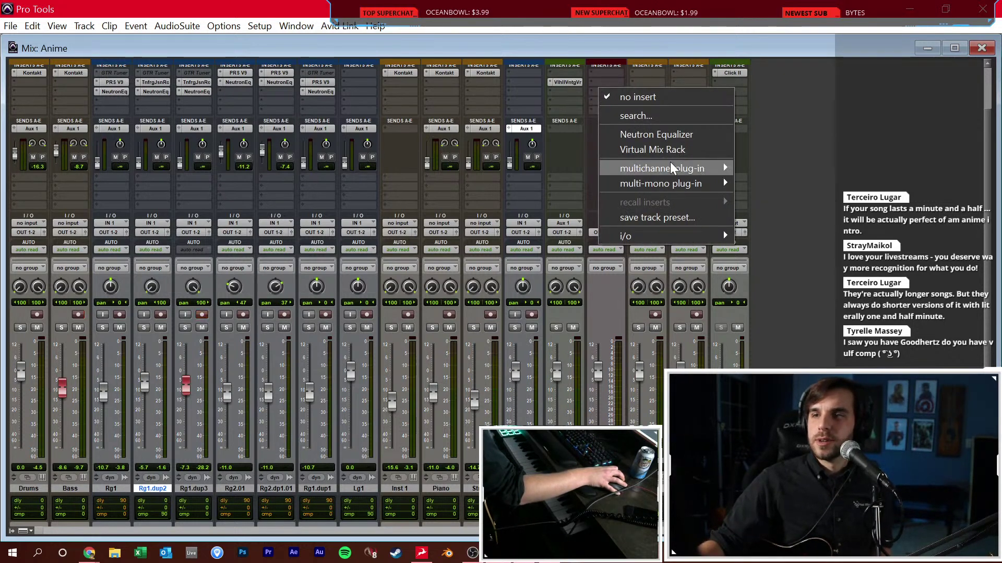
pyautogui.moveTo(673, 168)
pyautogui.moveTo(814, 143)
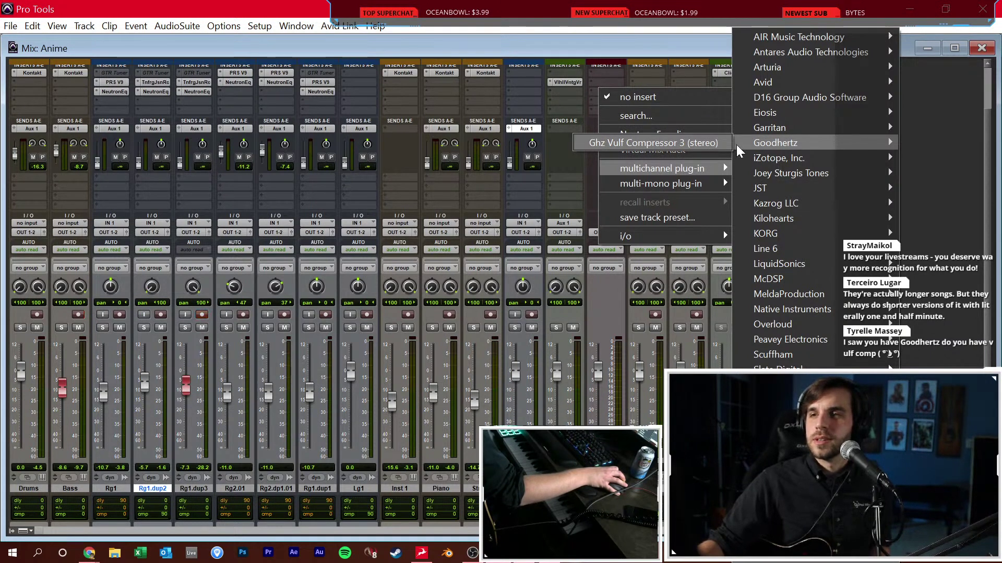
pyautogui.click(941, 141)
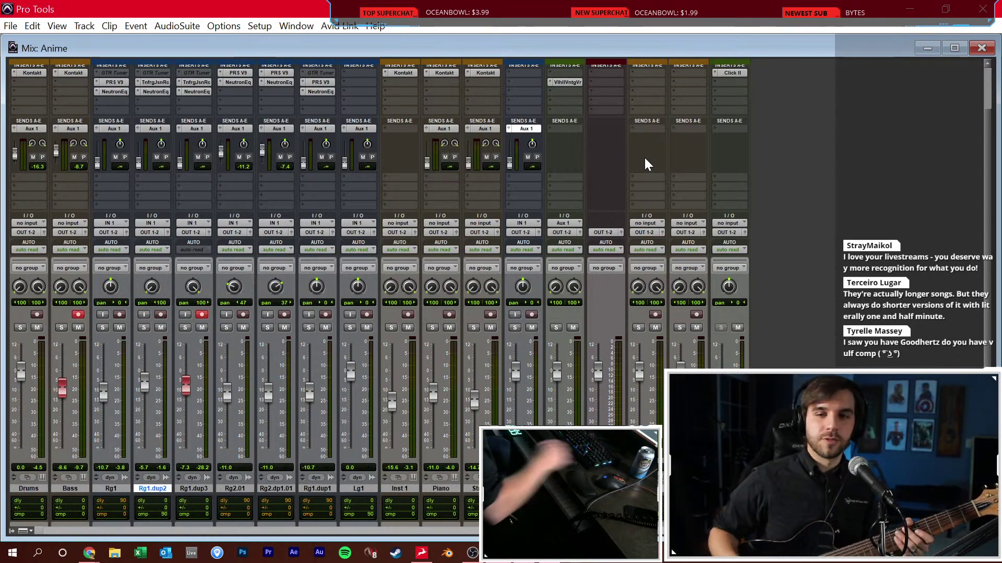
# Record the doubled guitar part on Rg1.dup3 from bar 31, redoing the take until it runs to bar 40
pyautogui.hotkey('ctrl', '=')
pyautogui.click(255, 389)
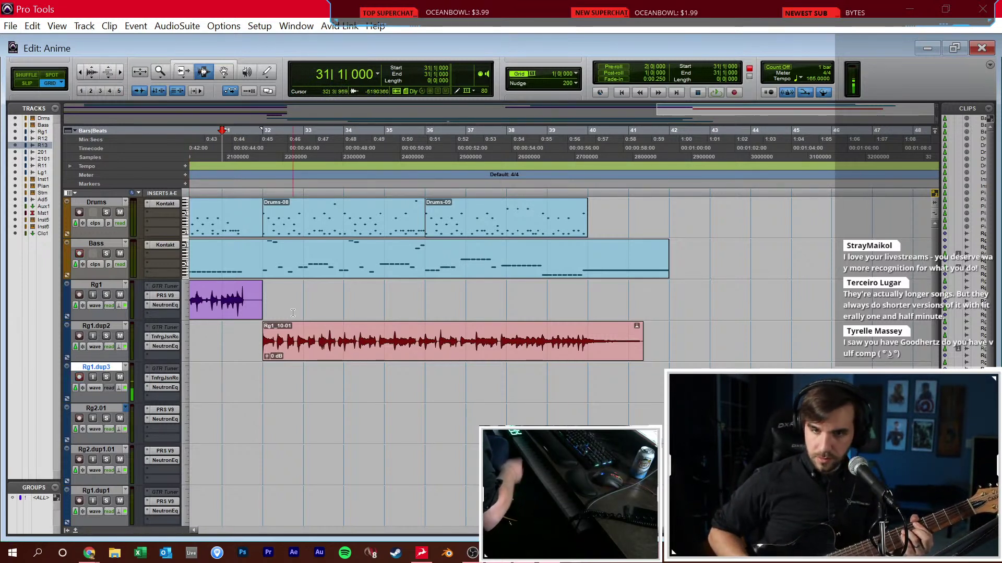
pyautogui.hotkey('ctrl', 'space')
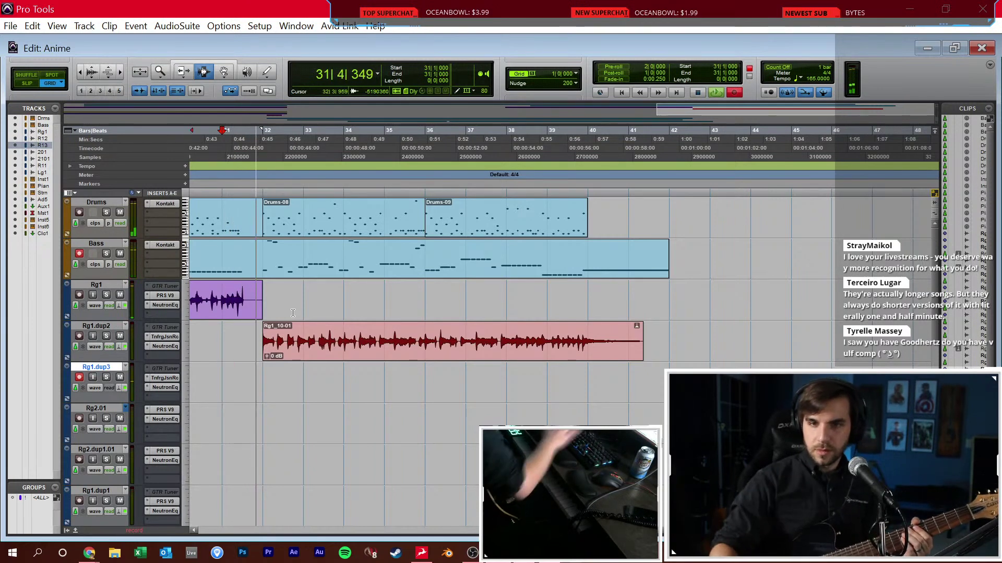
pyautogui.press('space')
pyautogui.hotkey('ctrl', 'space')
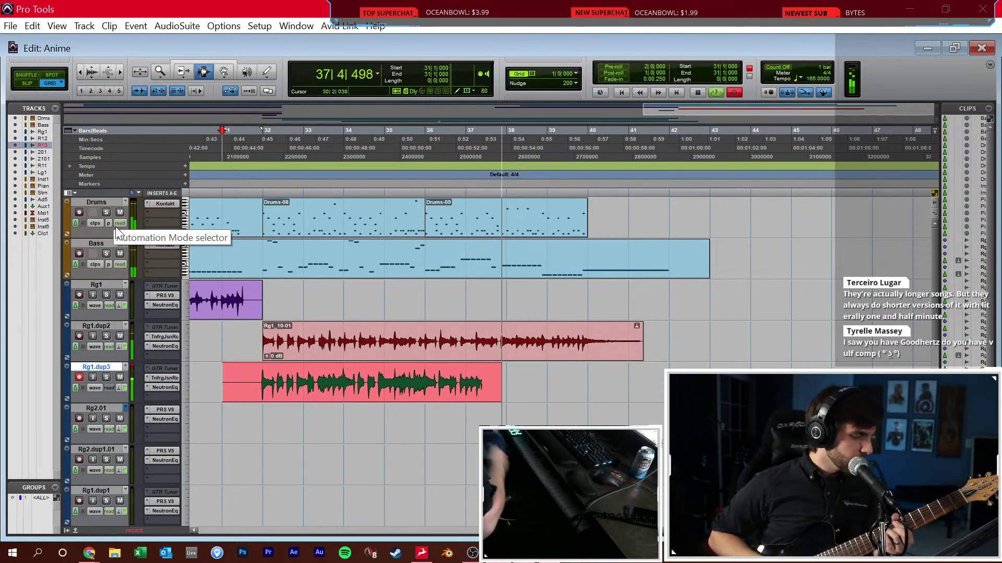
pyautogui.press('space')
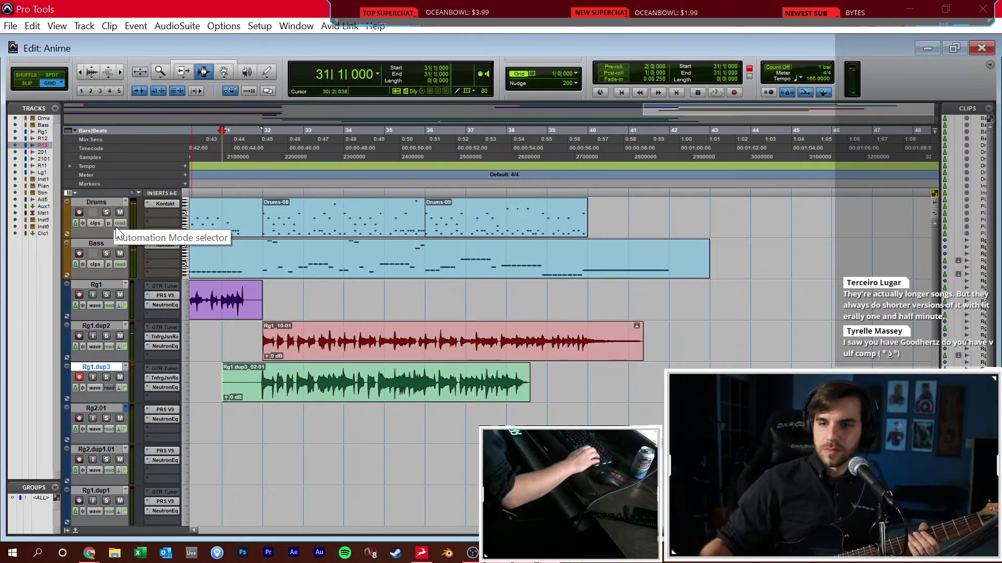
pyautogui.hotkey('ctrl', 'space')
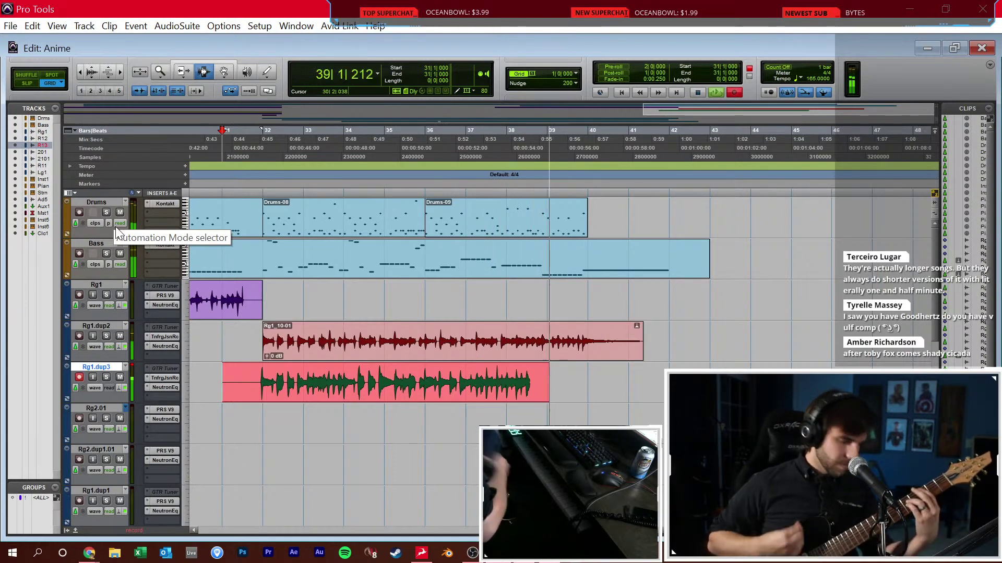
pyautogui.press('space')
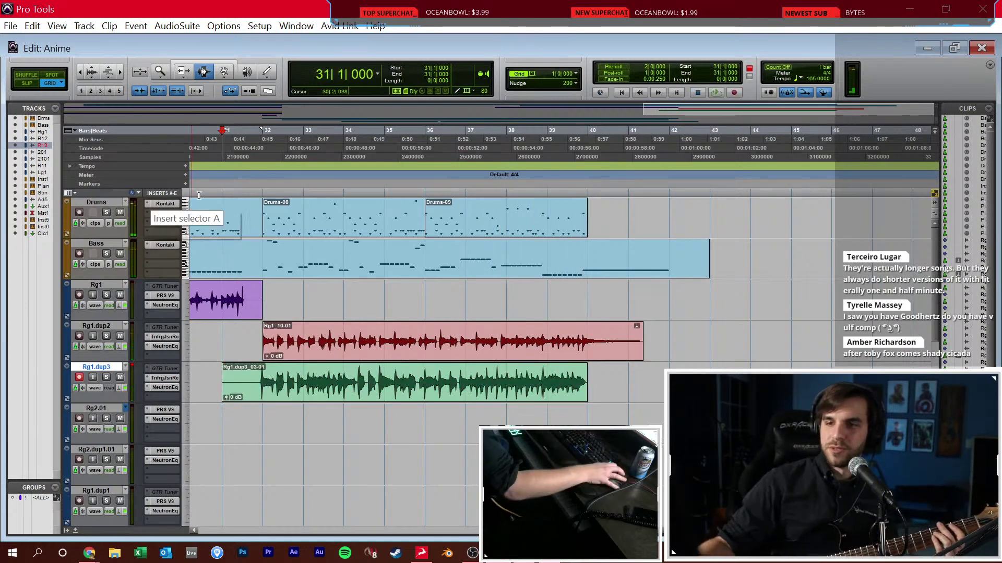
# Re-record the ending of the guitar part on Rg1.dup3 from bar 38, letting the last note ring out
pyautogui.click(505, 380)
pyautogui.hotkey('ctrl', 'space')
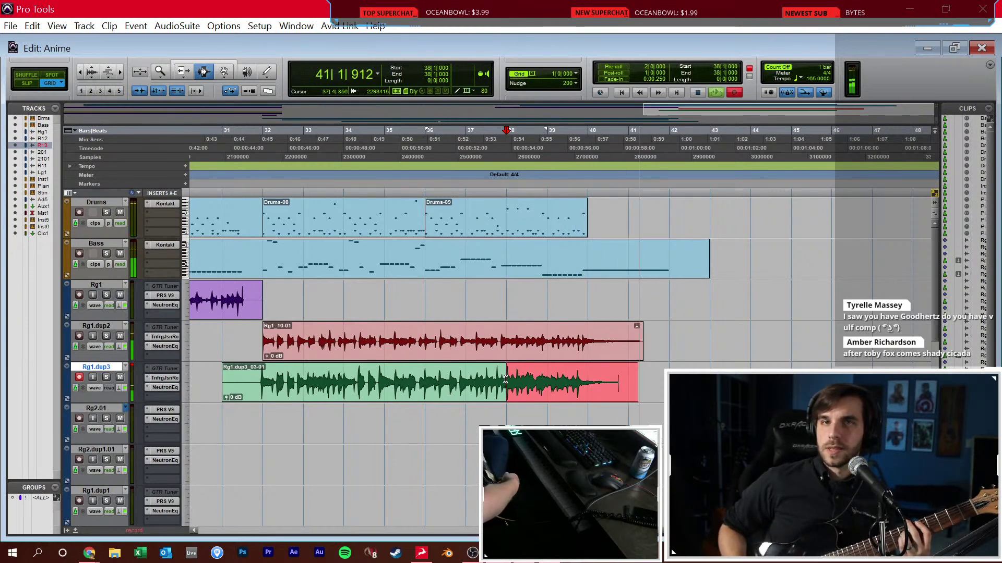
pyautogui.press('space')
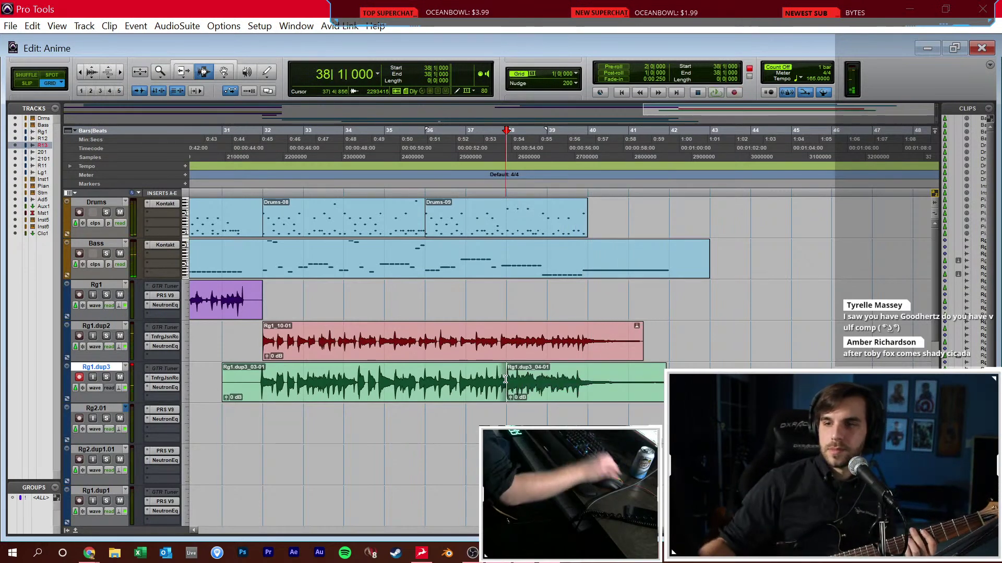
# Play back the two guitar tracks with drums and bass from bar 31 and stop after the ending
pyautogui.click(599, 327)
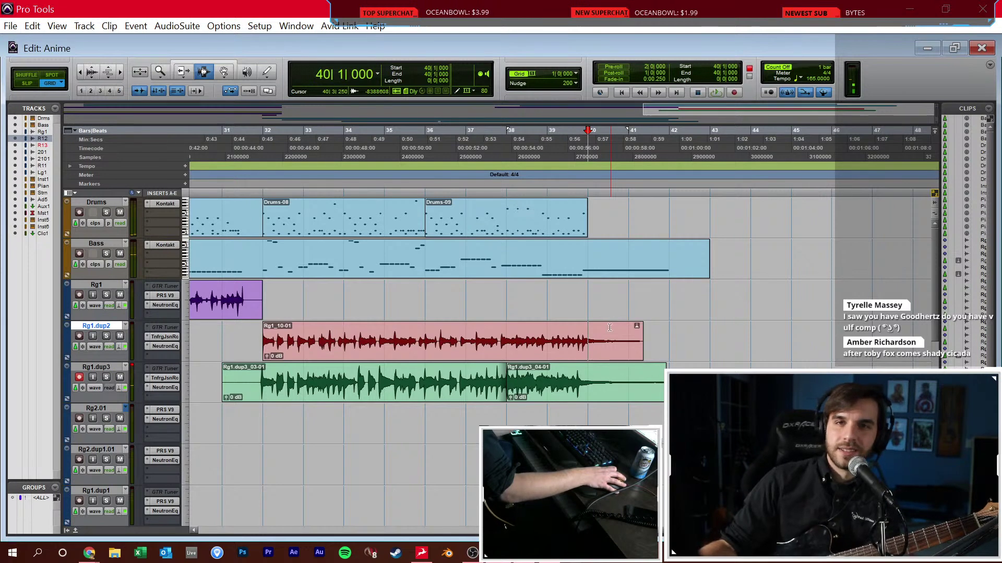
pyautogui.hscroll(-4, 607, 339)
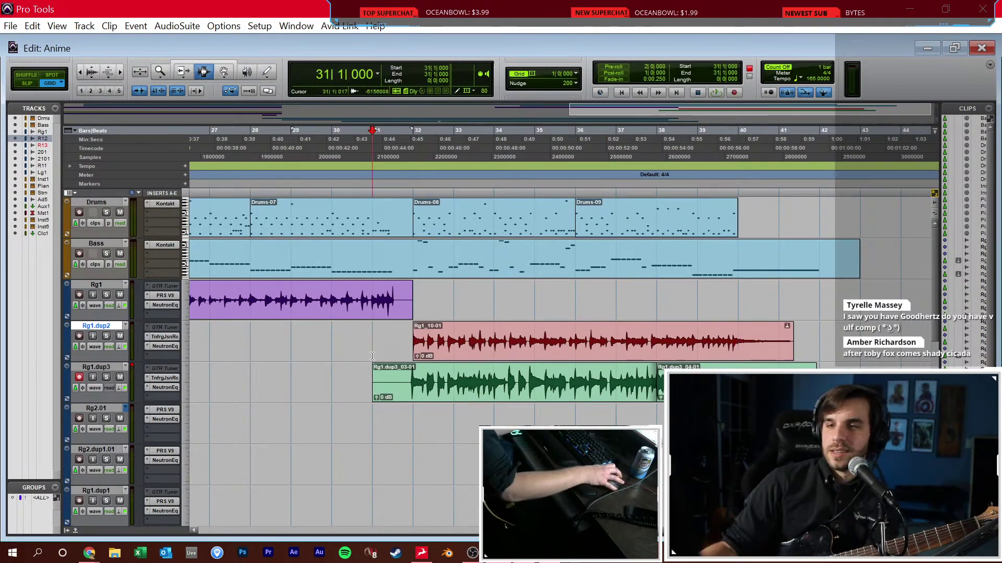
pyautogui.press('space')
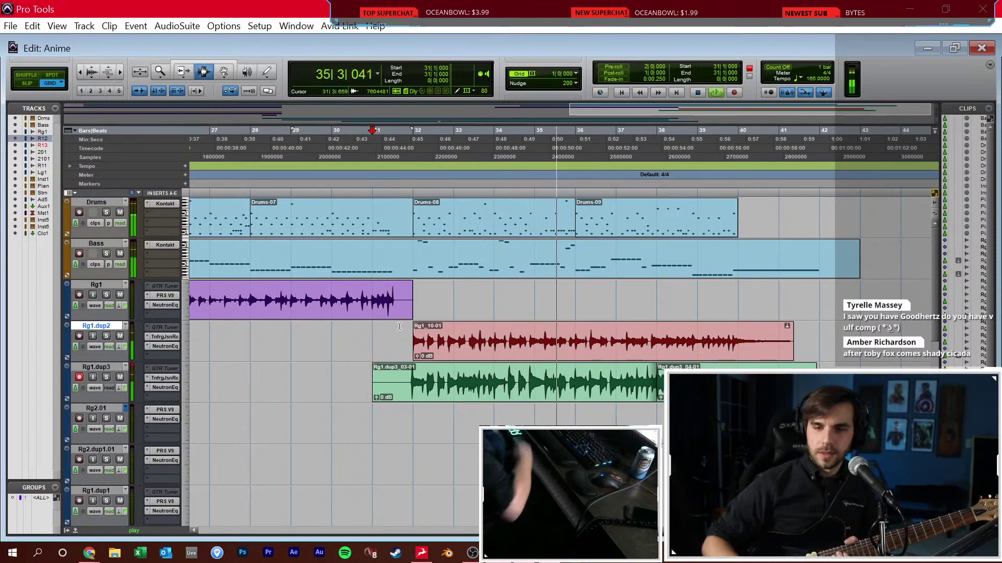
pyautogui.click(495, 330)
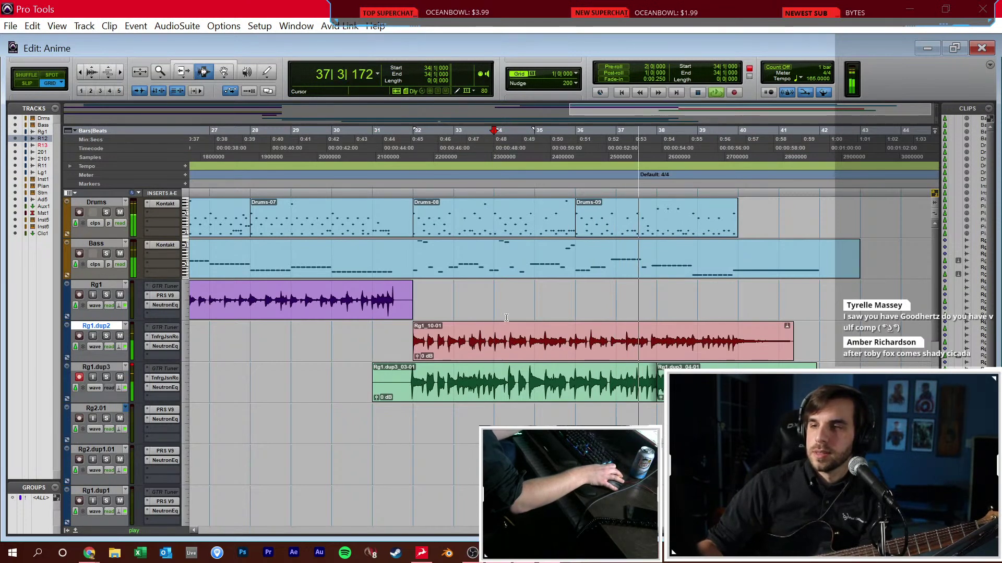
pyautogui.click(512, 295)
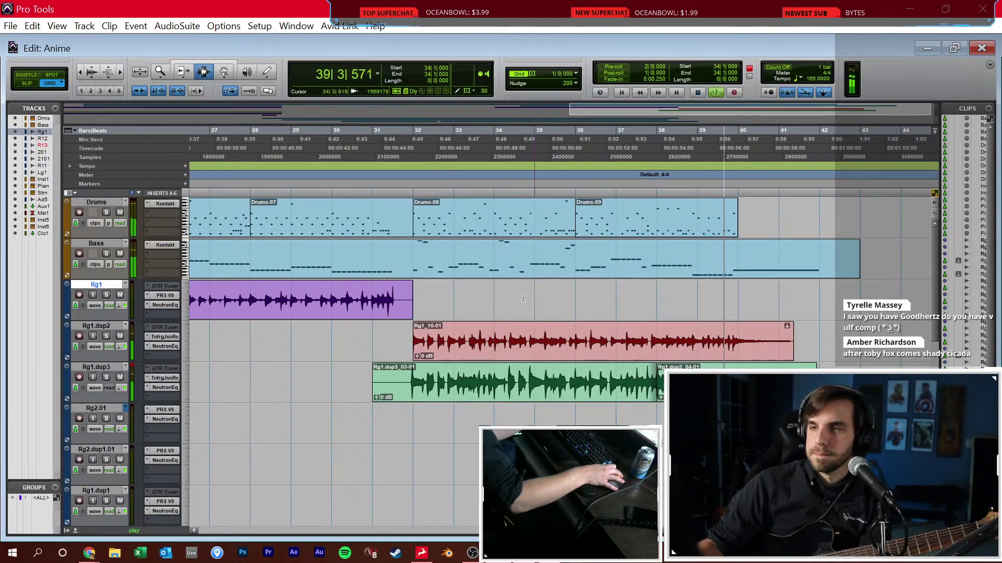
pyautogui.press('space')
# Select bars 32 to 40 on the tracks from Drums to Rg1.dup3 and duplicate that section in Shuffle mode
pyautogui.click(422, 222)
pyautogui.moveTo(422, 223); pyautogui.dragTo(737, 384)
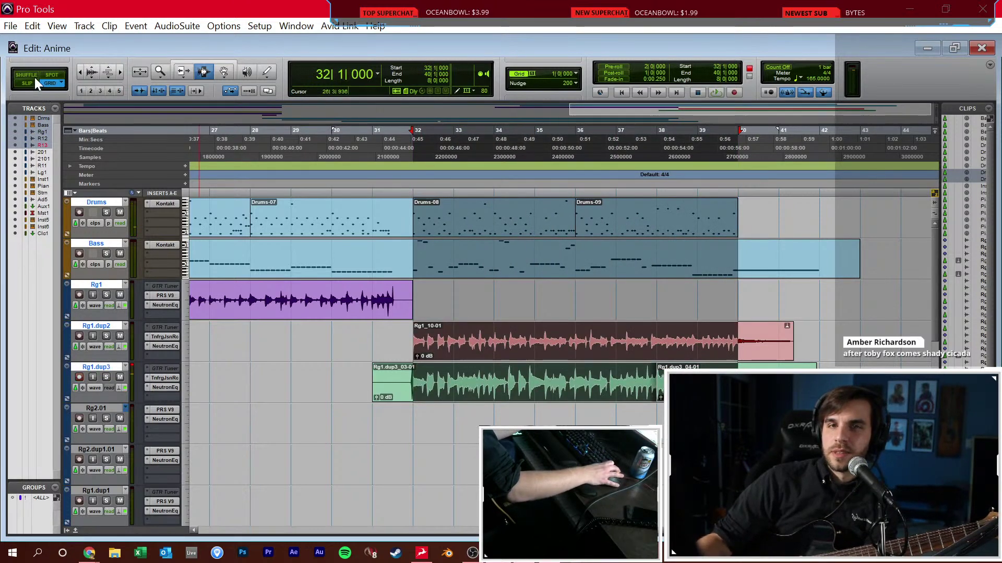
pyautogui.hotkey('ctrl', 'd')
pyautogui.hotkey('ctrl', 'Tab')
pyautogui.hotkey('ctrl', 'Tab')
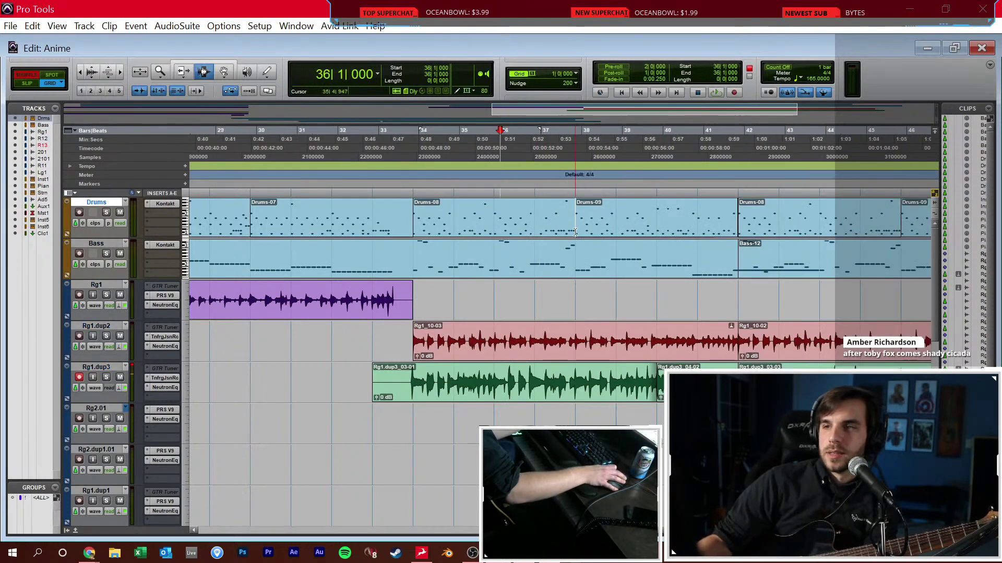
# Duplicate the Rg1.dup3 guitar track without its recorded clips
pyautogui.click(550, 265)
pyautogui.click(440, 384)
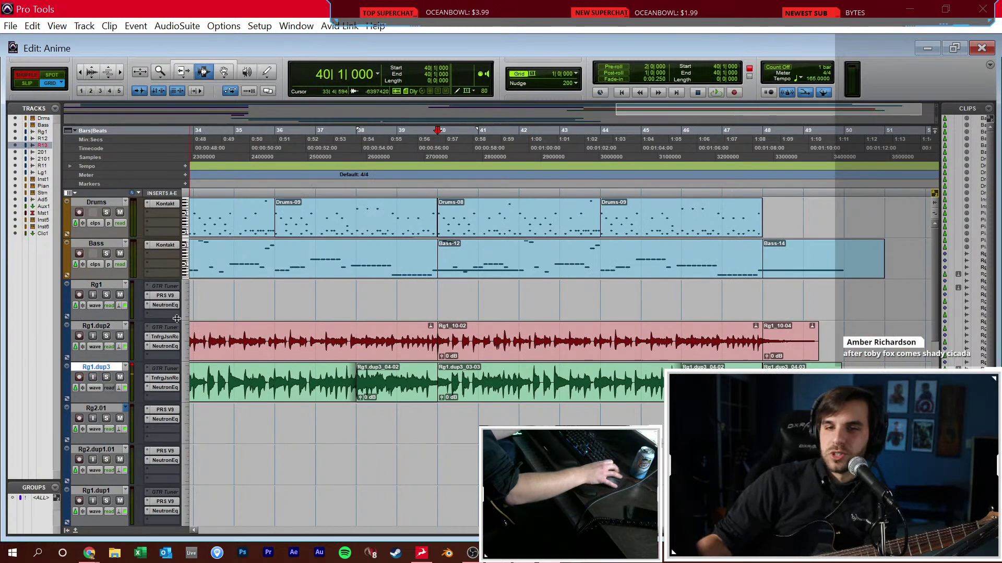
pyautogui.rightClick(103, 358)
pyautogui.click(152, 337)
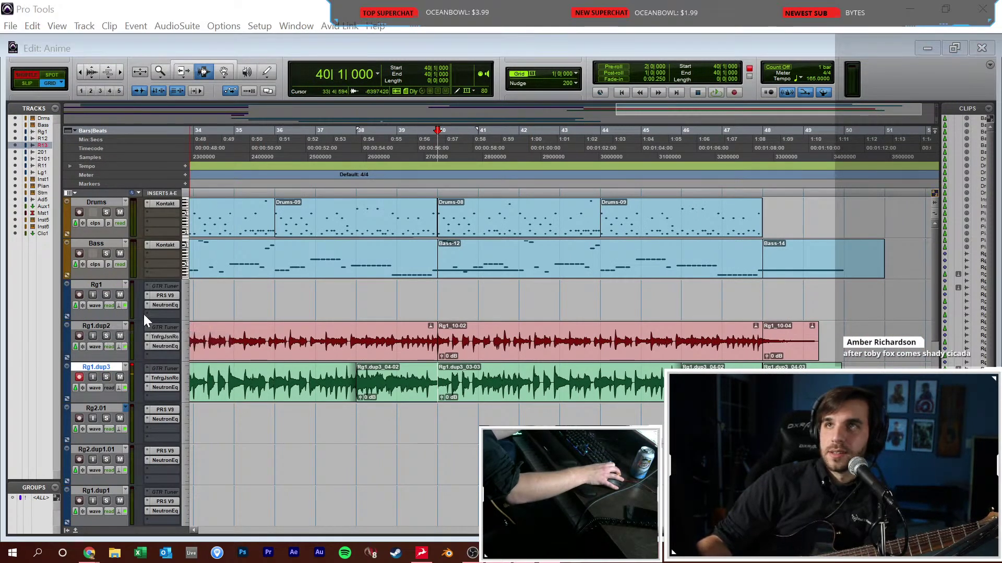
pyautogui.press('Return')
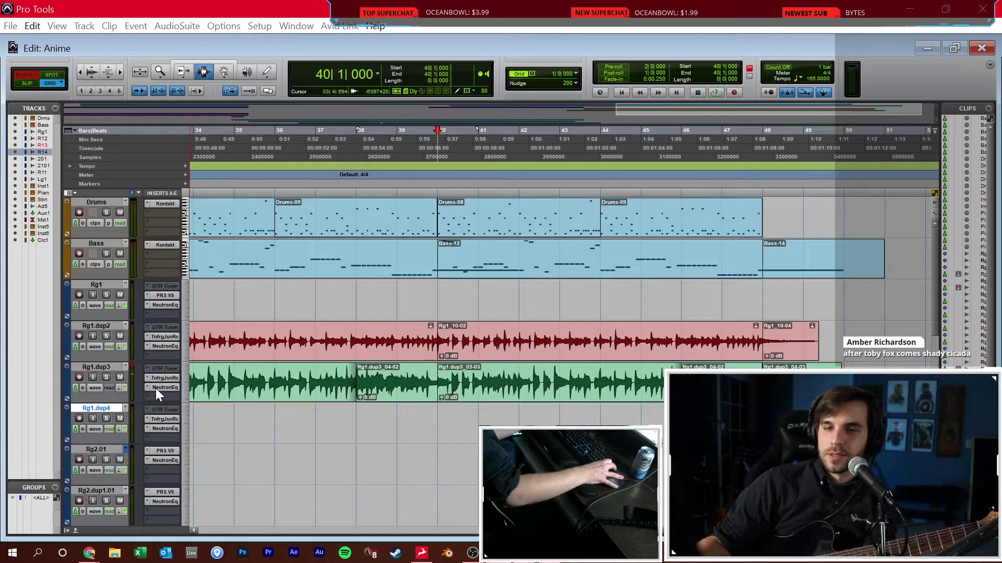
# Centre the pan of Rg1.dup4, arm it for recording and lower its fader to -14.7 dB
pyautogui.hotkey('ctrl', '=')
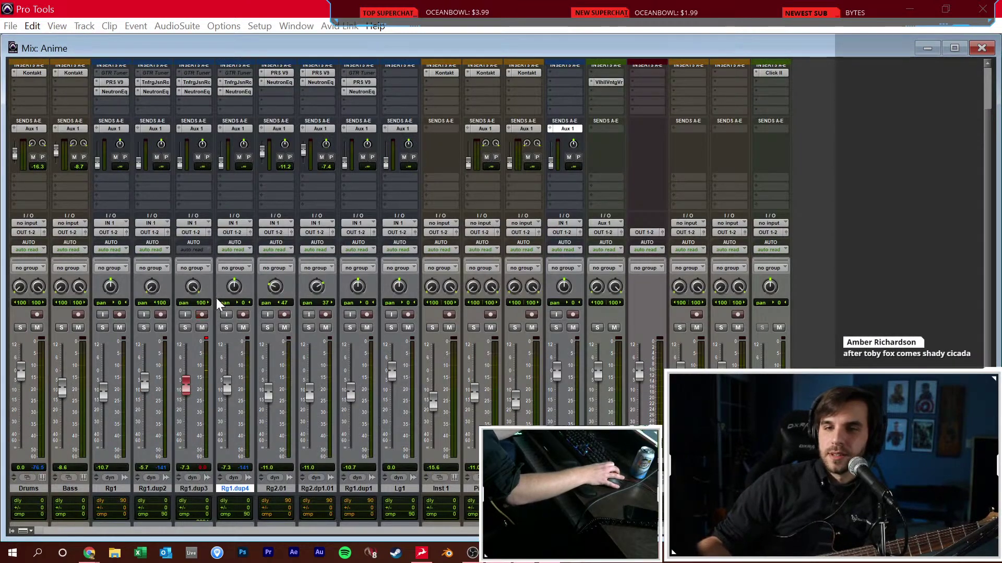
pyautogui.moveTo(240, 286); pyautogui.dragTo(242, 245)
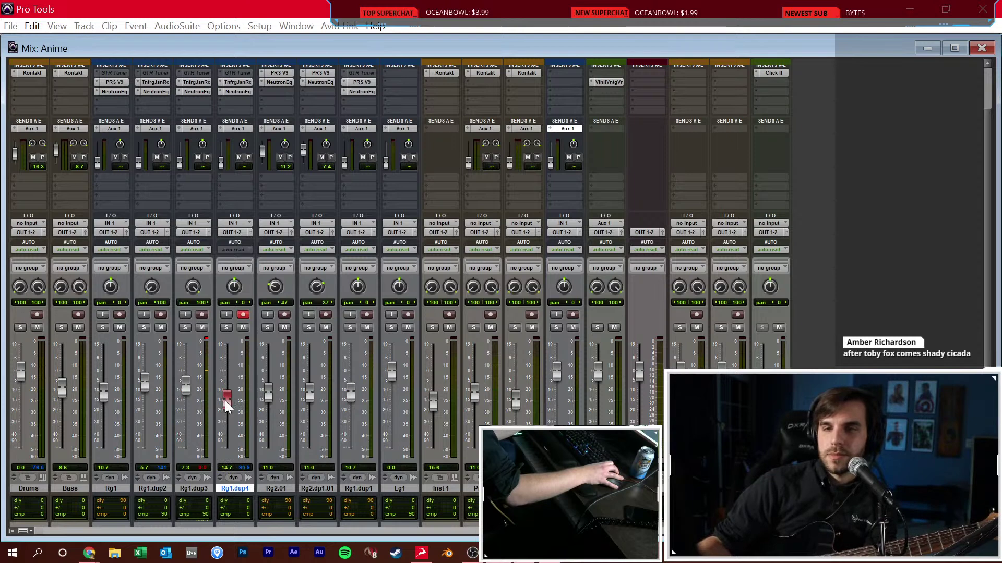
pyautogui.hotkey('ctrl', '=')
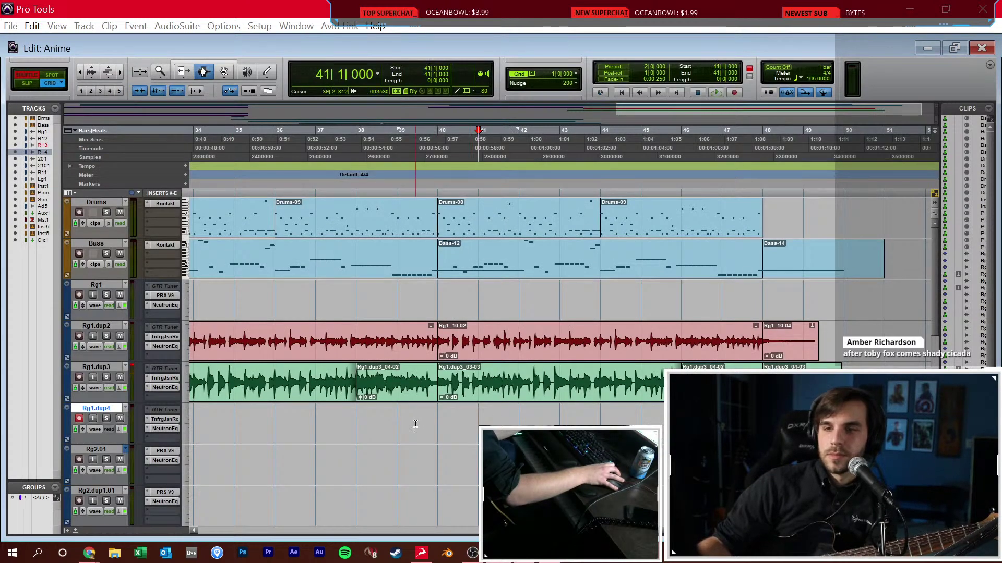
# Try a short guitar take on Rg1.dup4, starting the recording at bar 38
pyautogui.click(381, 407)
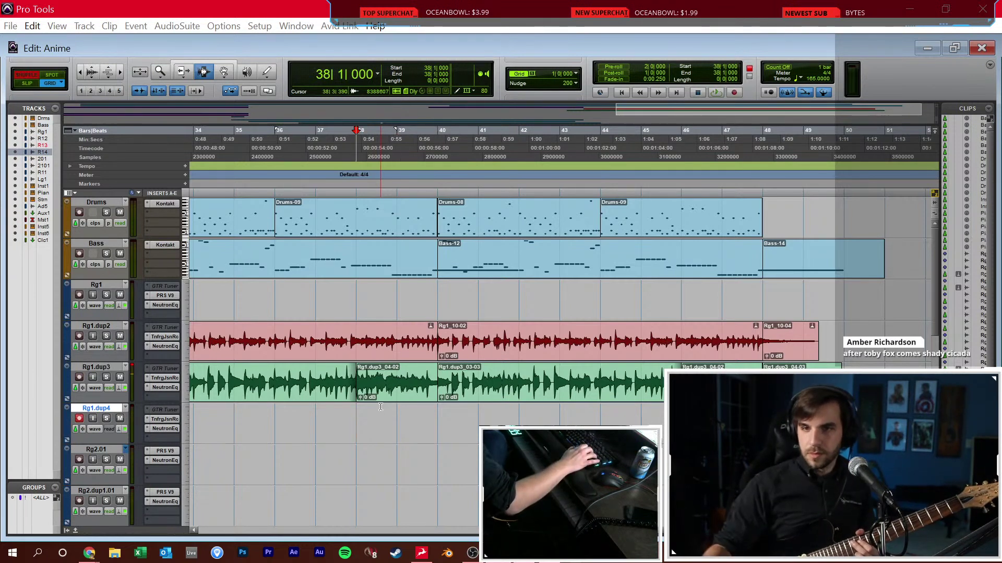
pyautogui.hotkey('ctrl', 'space')
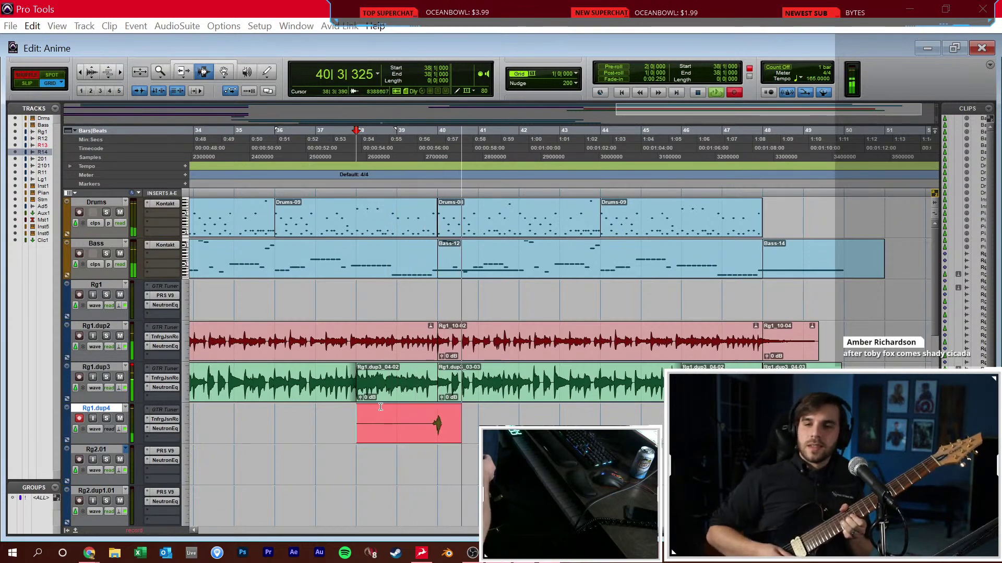
pyautogui.press('space')
# Change the active channel in the Toneforge channel switcher on Rg1.dup4 and close the plug-in
pyautogui.hotkey('ctrl', '=')
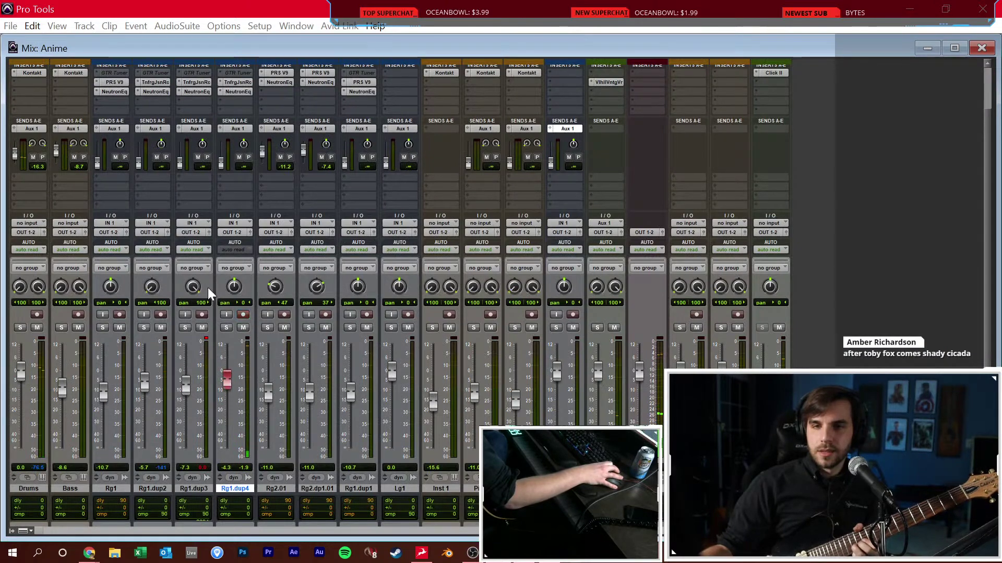
pyautogui.click(230, 83)
pyautogui.click(502, 363)
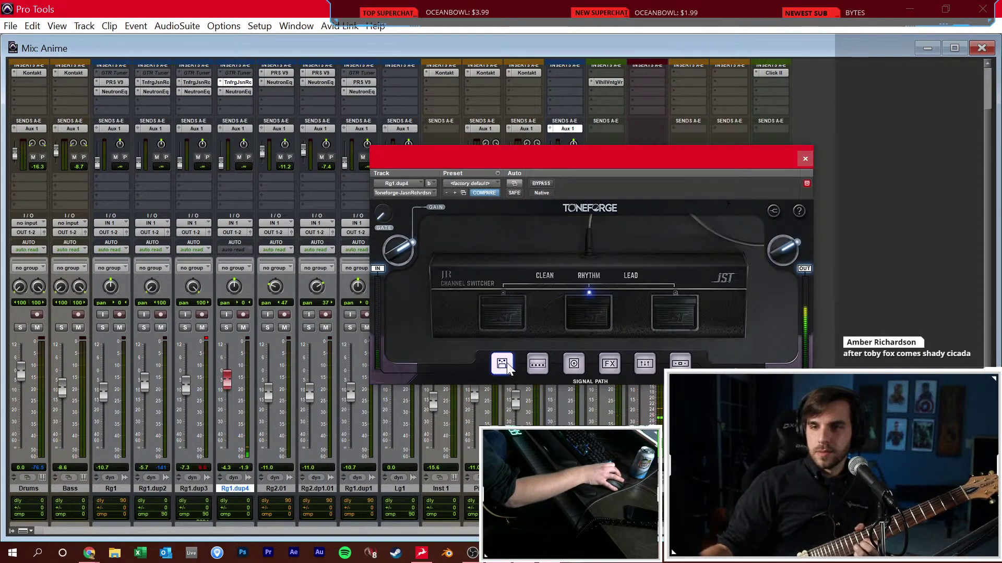
pyautogui.click(525, 318)
pyautogui.click(805, 159)
pyautogui.hotkey('ctrl', '=')
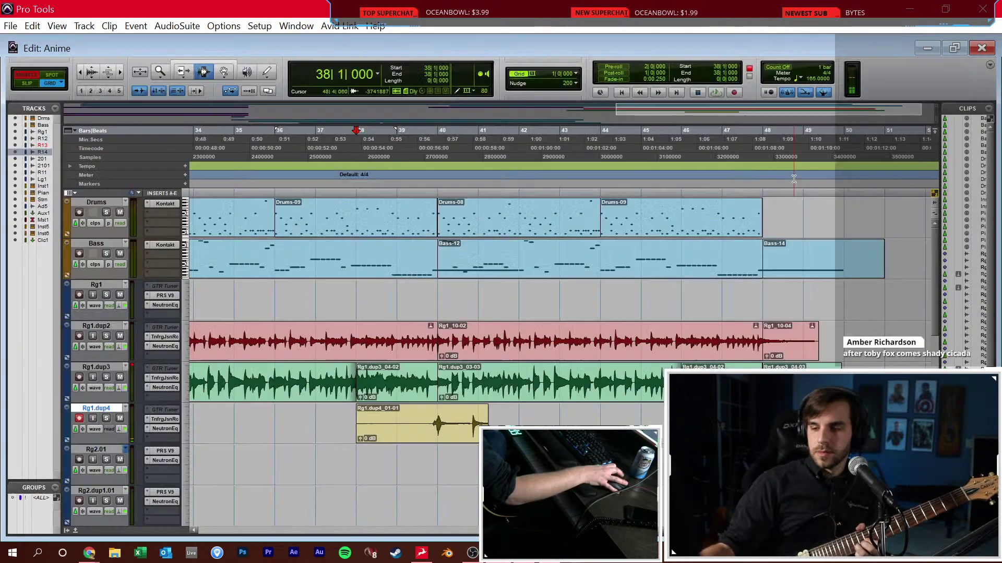
# Record a guitar take on Rg1.dup4 from bar 38 past bar 47 and raise the track's fader to -0.1 dB
pyautogui.hotkey('ctrl', 'space')
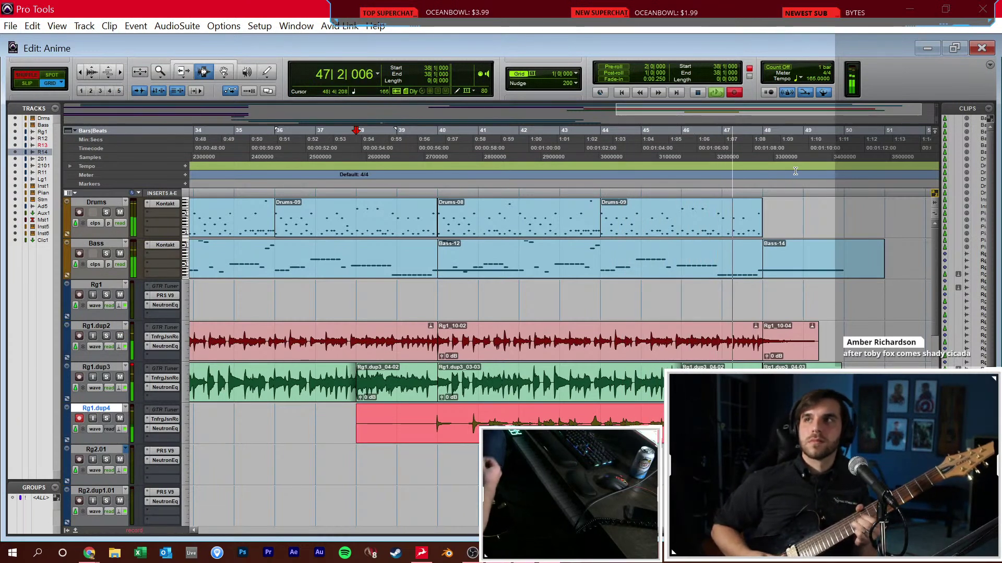
pyautogui.press('space')
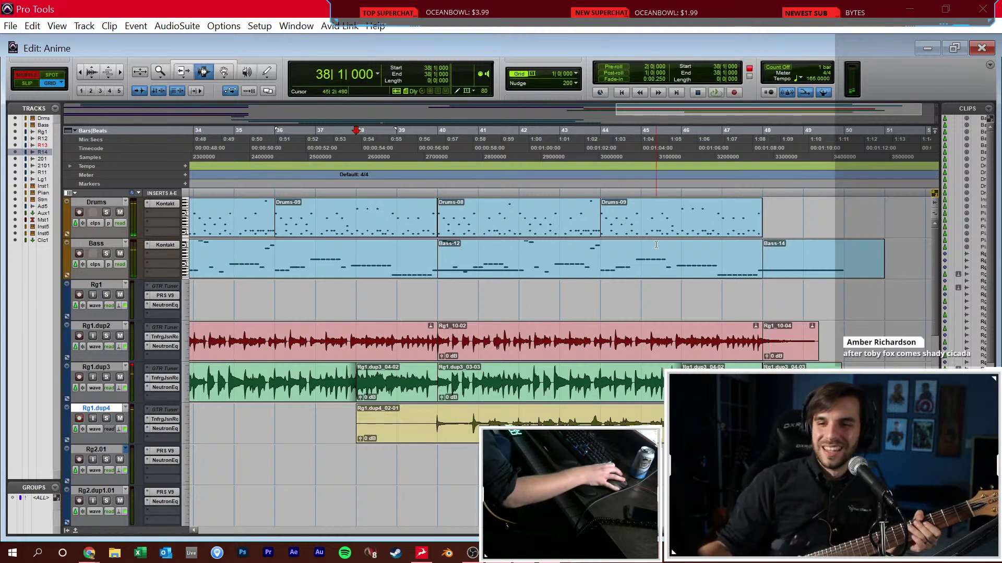
pyautogui.hotkey('ctrl', '=')
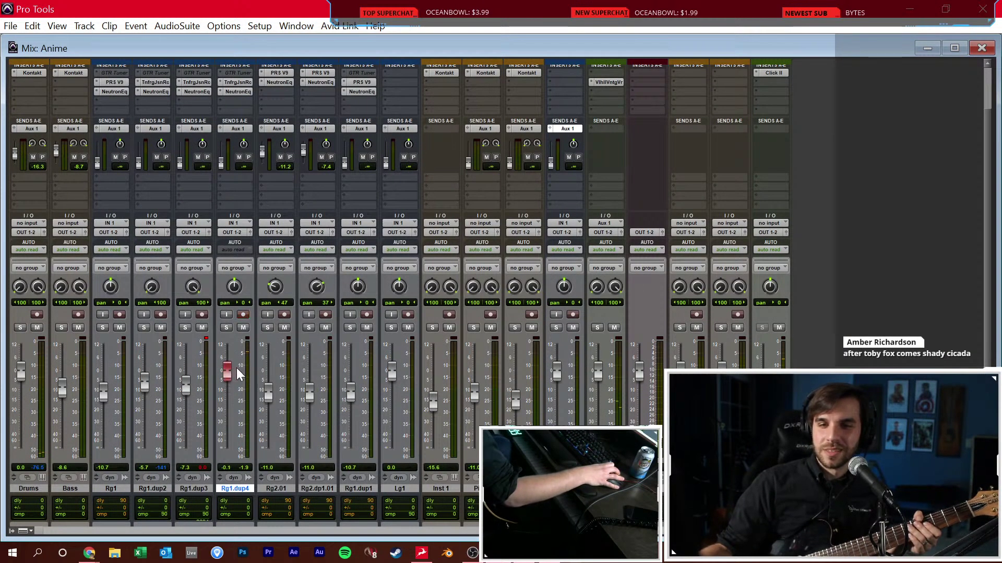
# Slow the session tempo to 120 and record the guitar part on Rg1.dup4 from bar 38 to about bar 48
pyautogui.hotkey('ctrl', '=')
pyautogui.write('120')
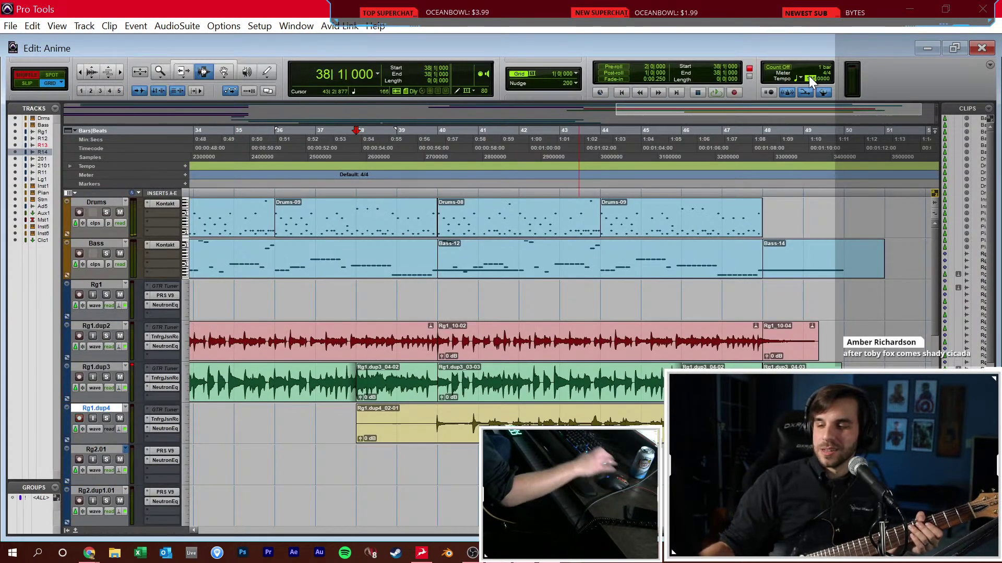
pyautogui.press('Return')
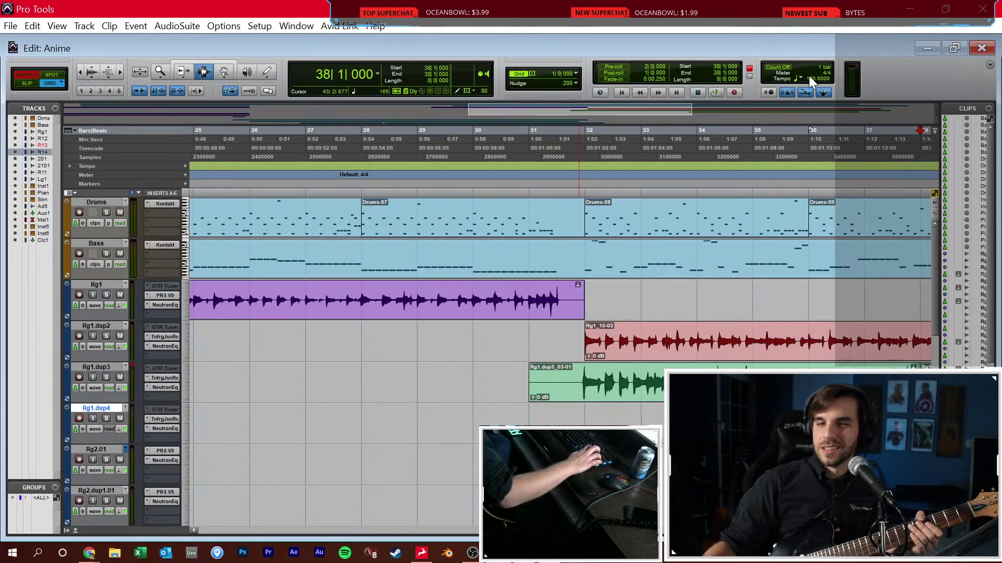
pyautogui.hotkey('ctrl', 'space')
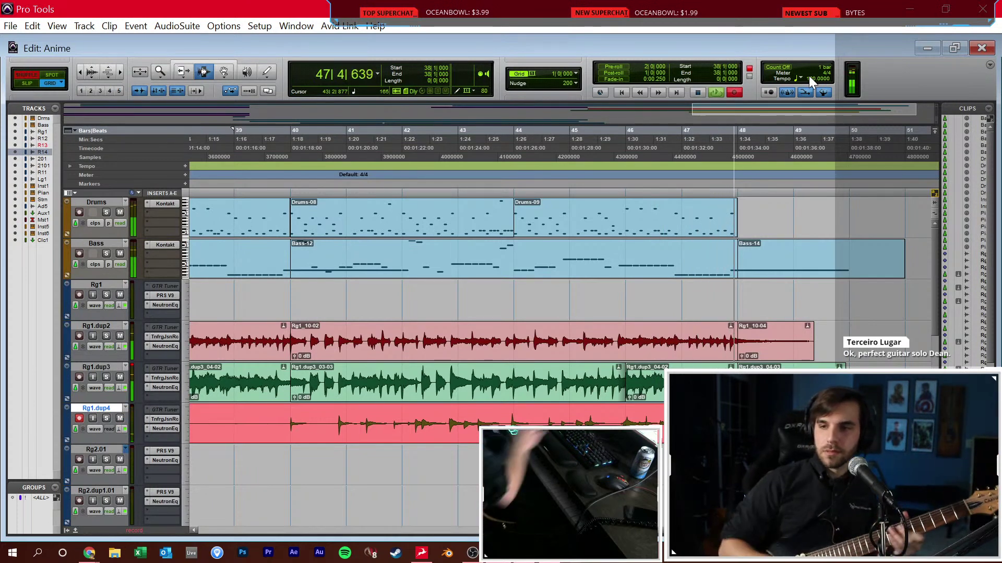
pyautogui.press('space')
# Re-record the ending on Rg1.dup4 from bar 46 to past bar 49, and set the session tempo back to 165
pyautogui.click(646, 421)
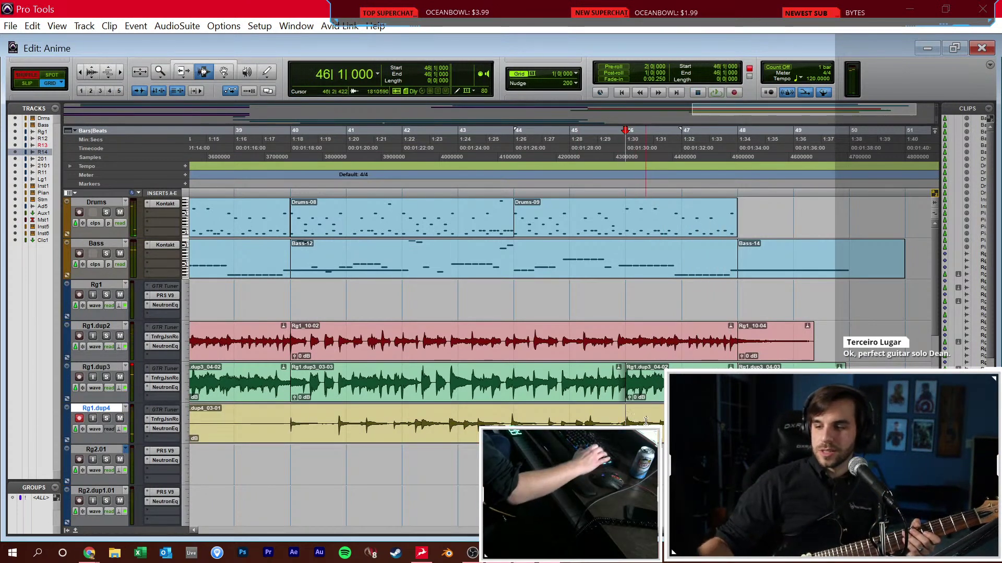
pyautogui.hotkey('ctrl', 'space')
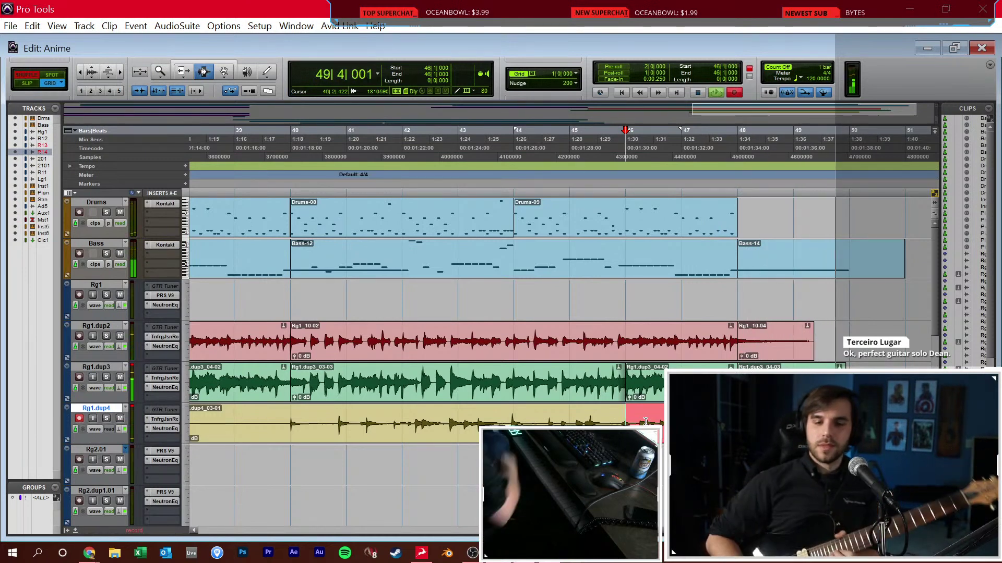
pyautogui.press('space')
pyautogui.click(812, 70)
pyautogui.write('165')
pyautogui.press('Return')
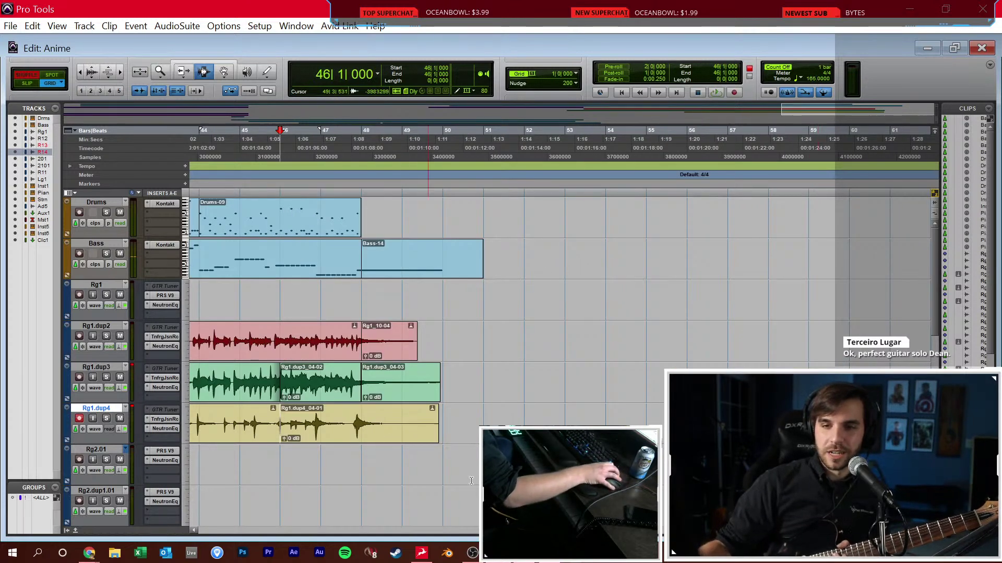
# Play back the section with the new guitar part from bar 39 and stop after bar 48
pyautogui.hscroll(-5, 563, 313)
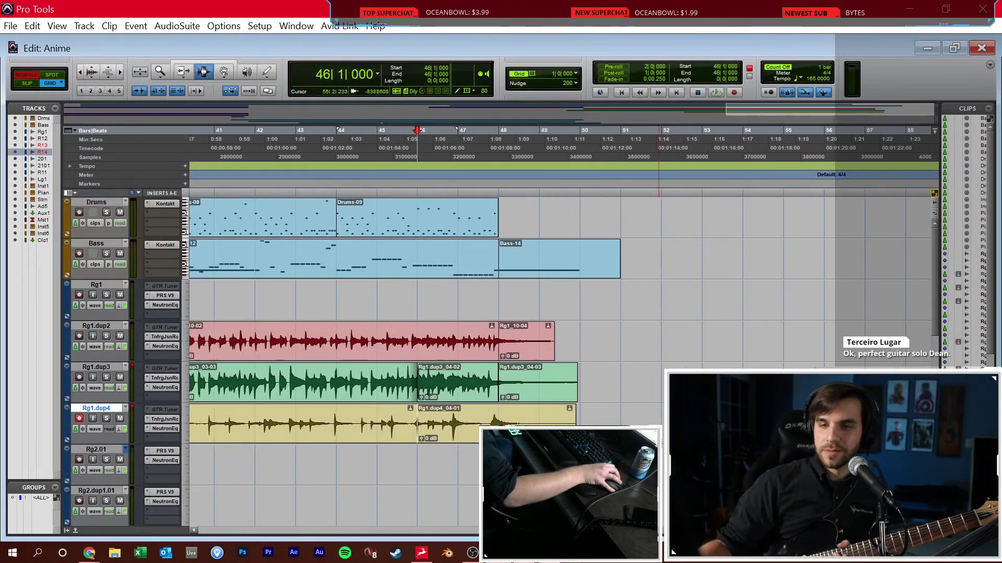
pyautogui.click(349, 452)
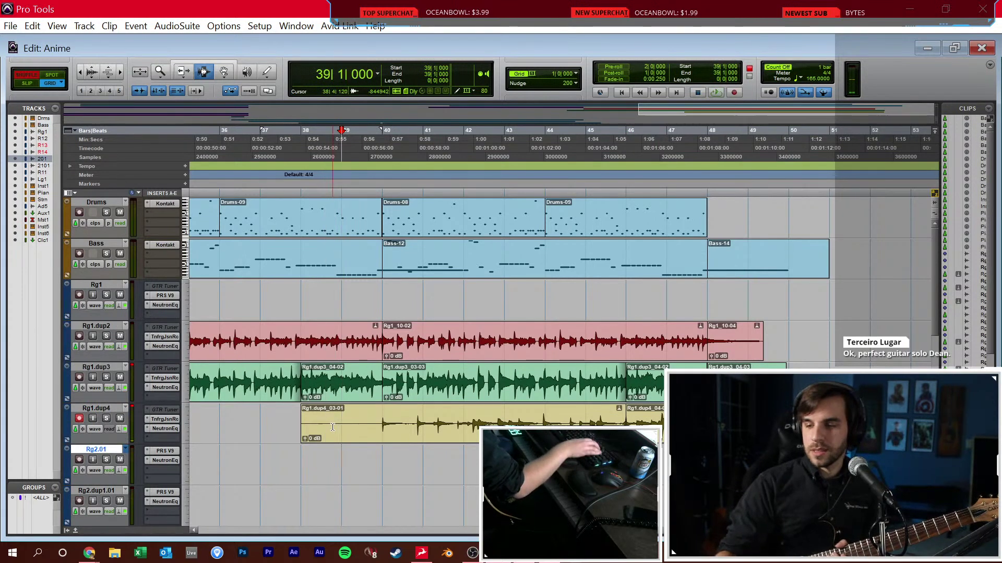
pyautogui.press('space')
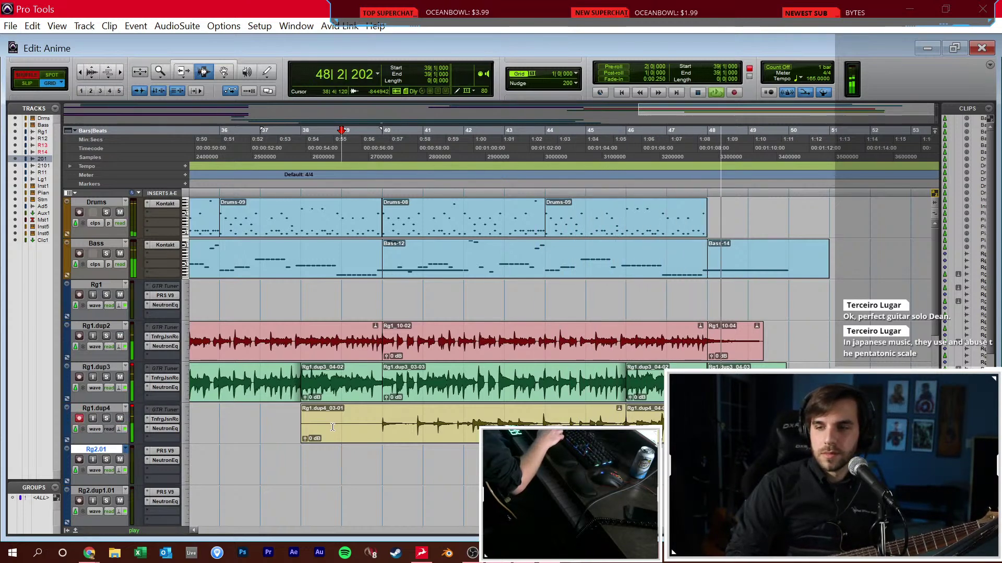
pyautogui.press('space')
# Create a new empty playlist on the Rg1.dup4 track for another version of the guitar part
pyautogui.click(333, 427)
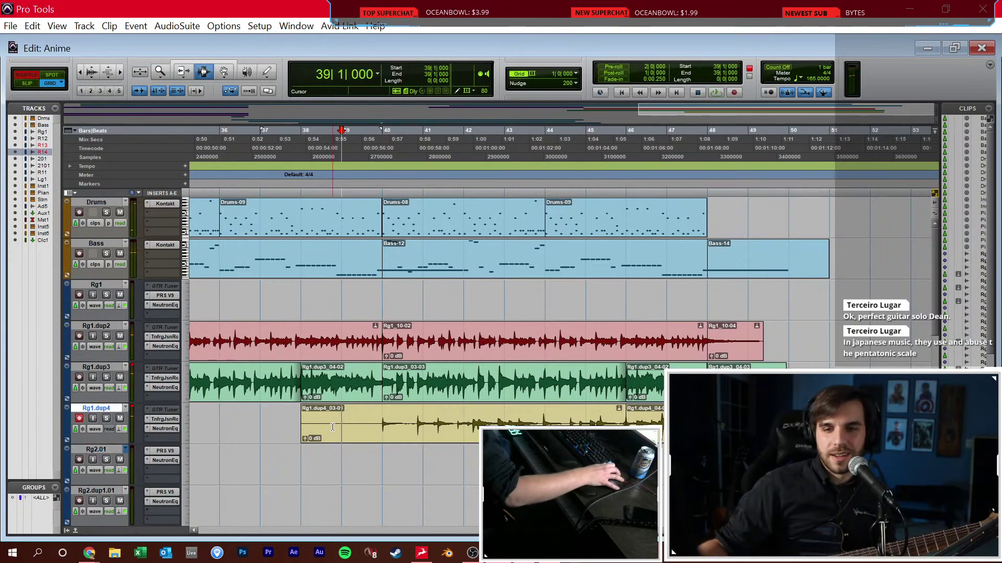
pyautogui.click(125, 408)
pyautogui.click(133, 412)
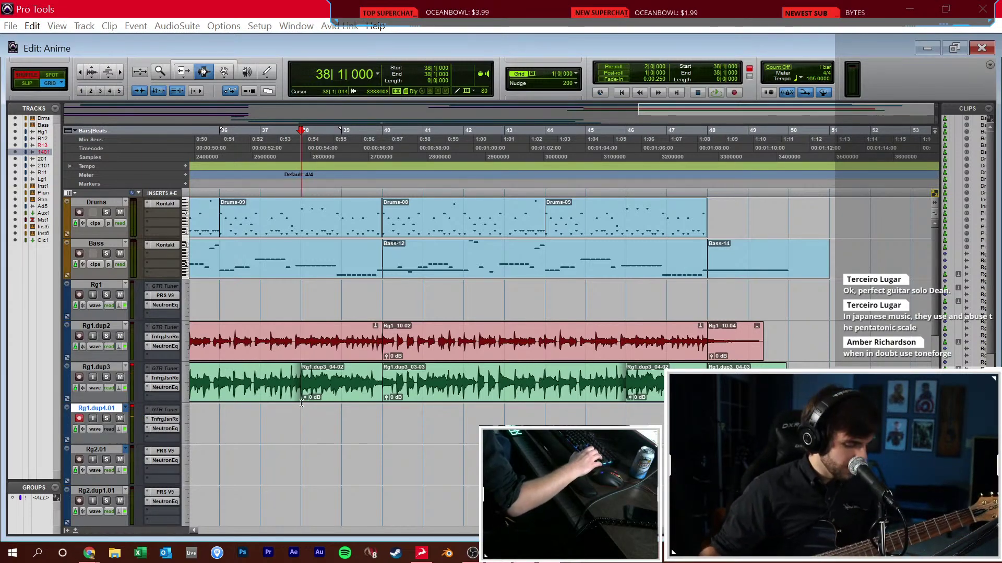
# Try two guitar takes on Rg1.dup4.01 from bar 38 at full tempo
pyautogui.hotkey('ctrl', 'space')
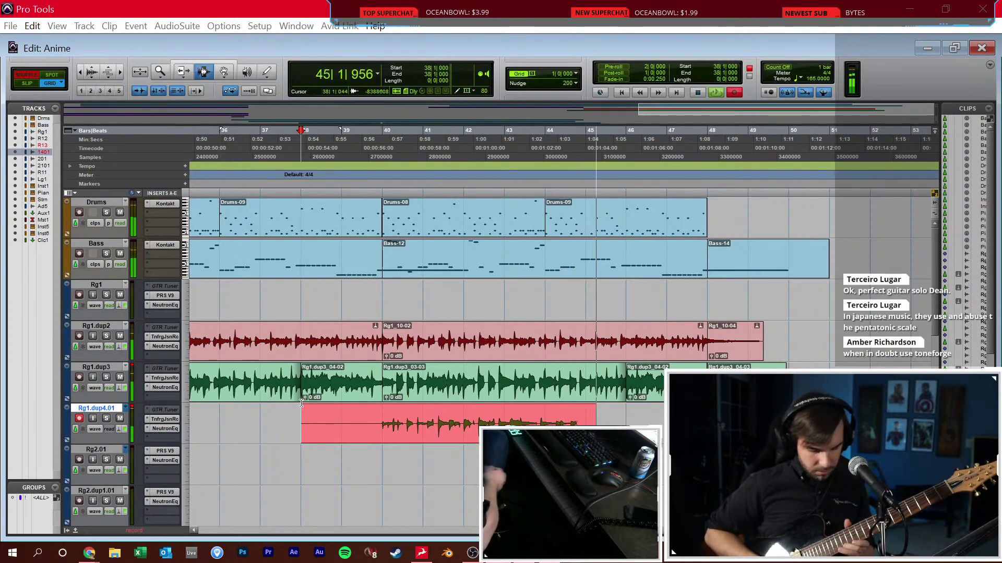
pyautogui.press('space')
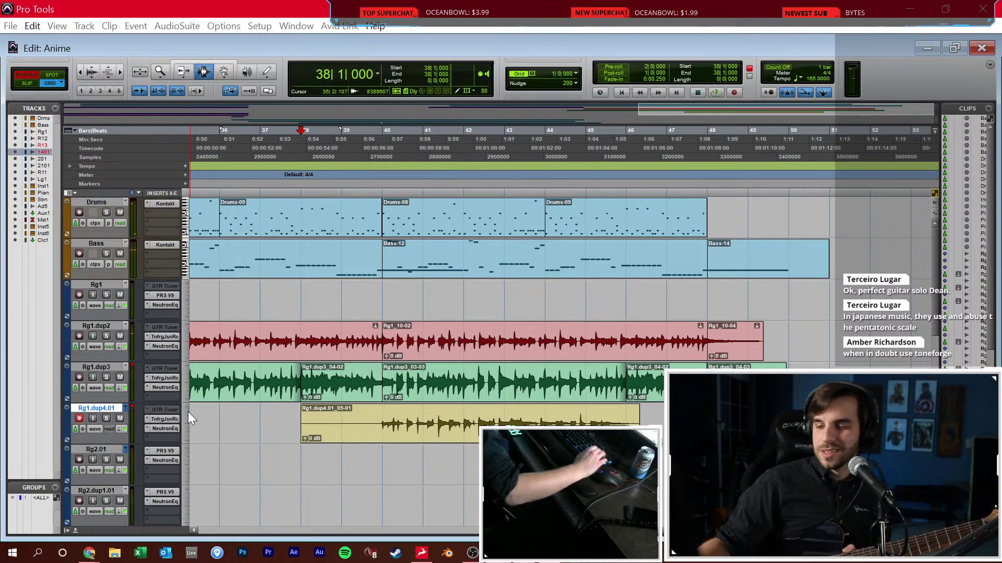
pyautogui.hotkey('ctrl', 'space')
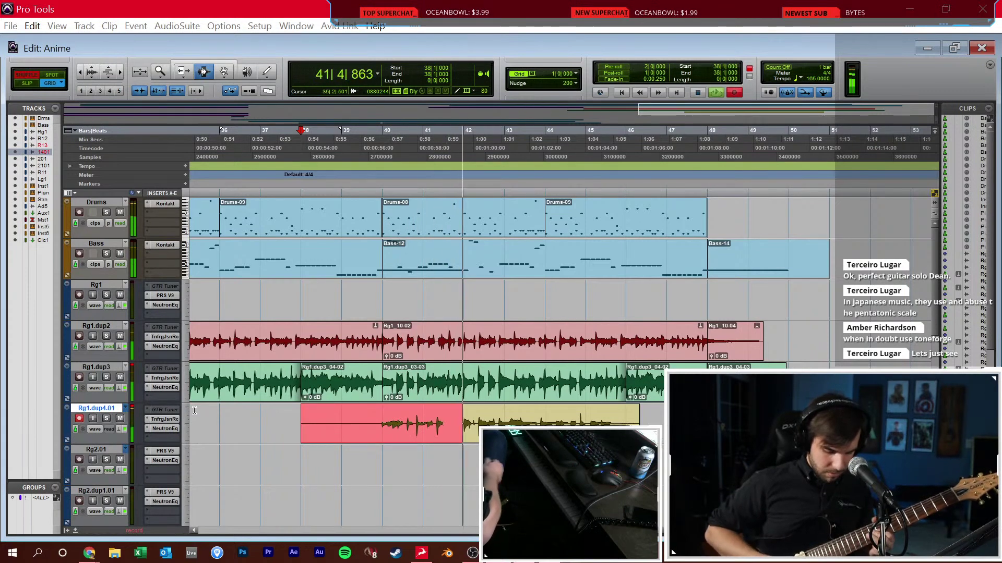
pyautogui.press('space')
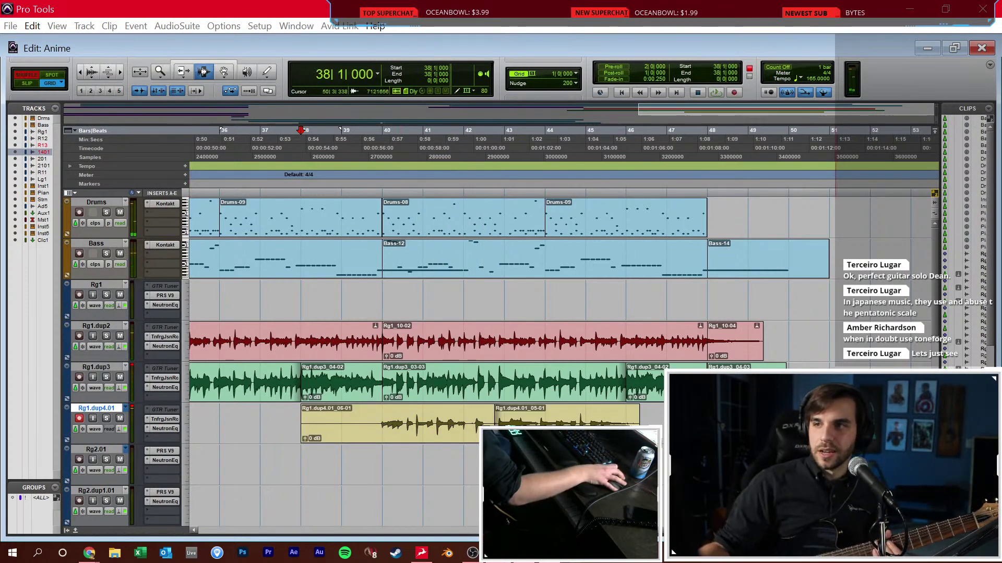
# Set the session tempo to 120 and record the guitar part on Rg1.dup4.01 from bar 38 to past bar 48
pyautogui.click(810, 78)
pyautogui.write('120')
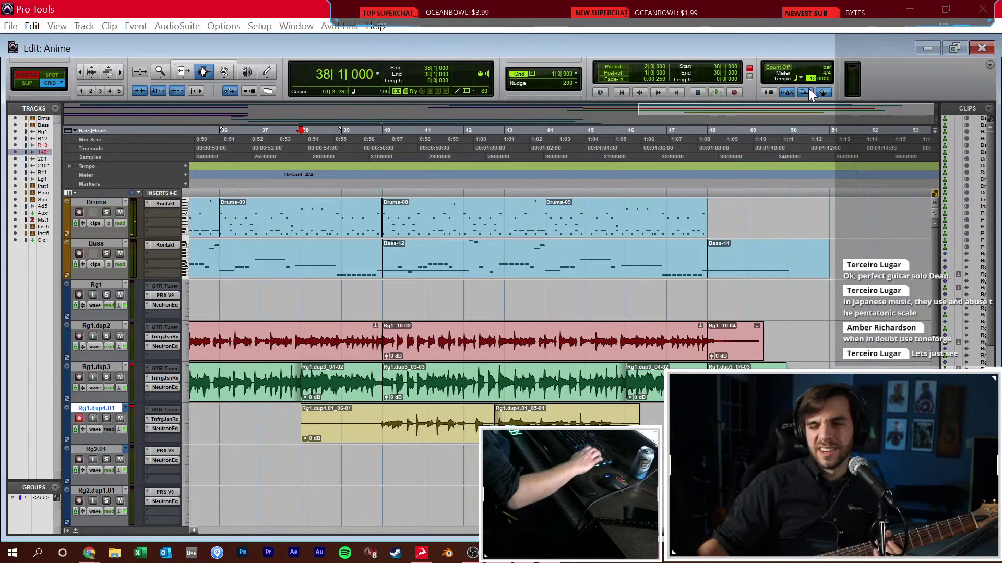
pyautogui.press('Return')
pyautogui.hotkey('ctrl', 'space')
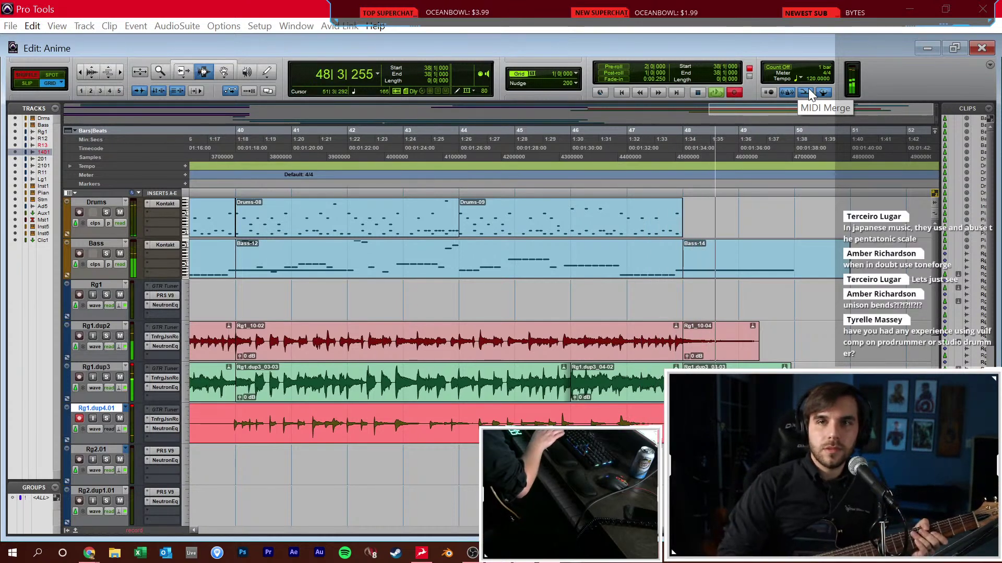
pyautogui.press('space')
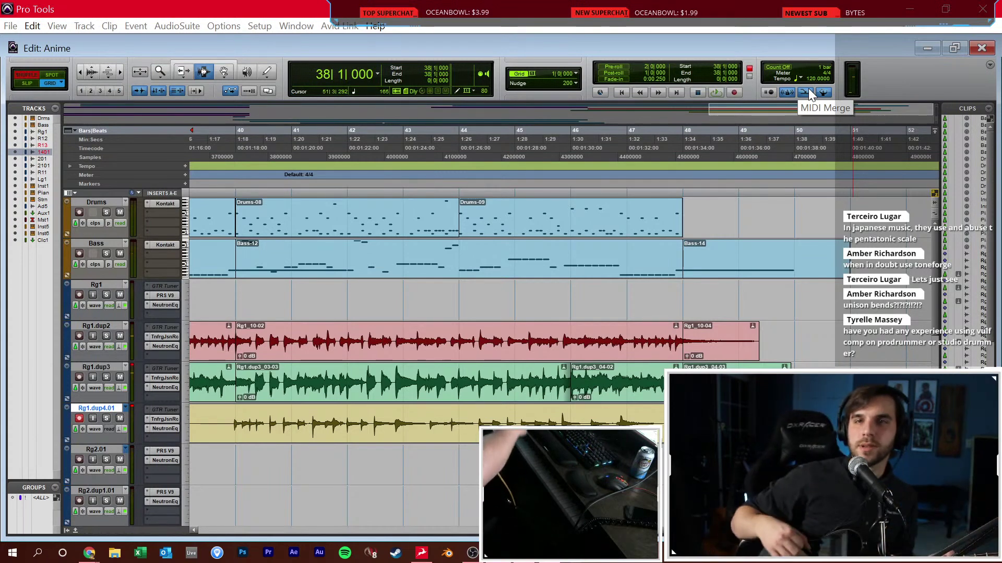
pyautogui.hotkey('shift', 'r')
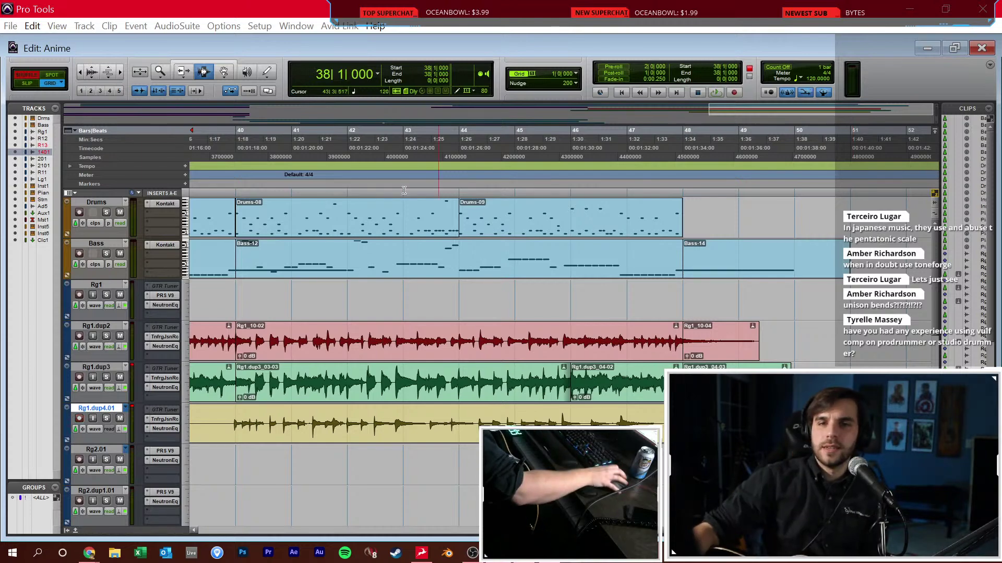
# Search the Kontakt library on the Drums track for "stud" and close the instrument window
pyautogui.click(165, 203)
pyautogui.moveTo(626, 158); pyautogui.dragTo(368, 57)
pyautogui.moveTo(360, 170); pyautogui.dragTo(374, 232)
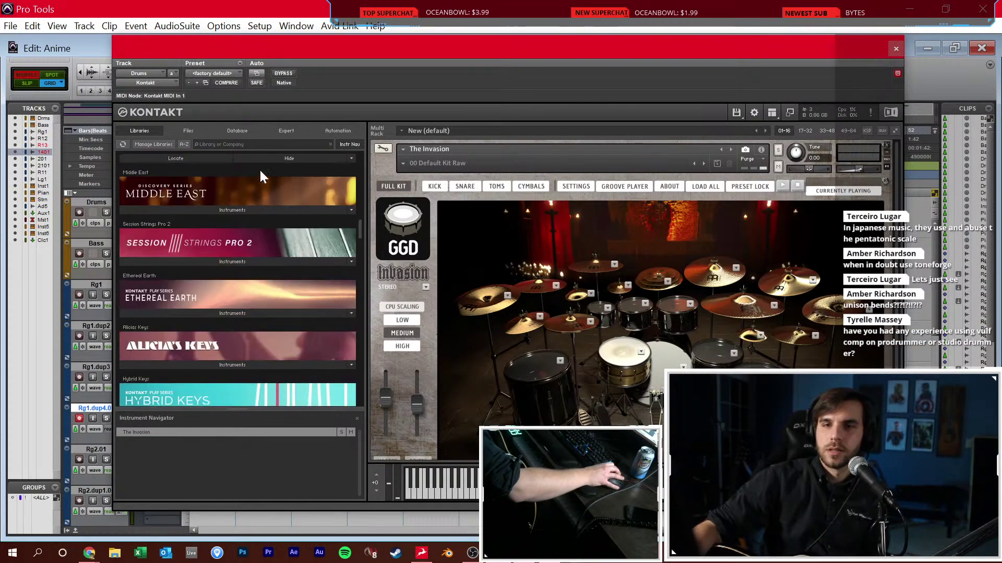
pyautogui.click(265, 146)
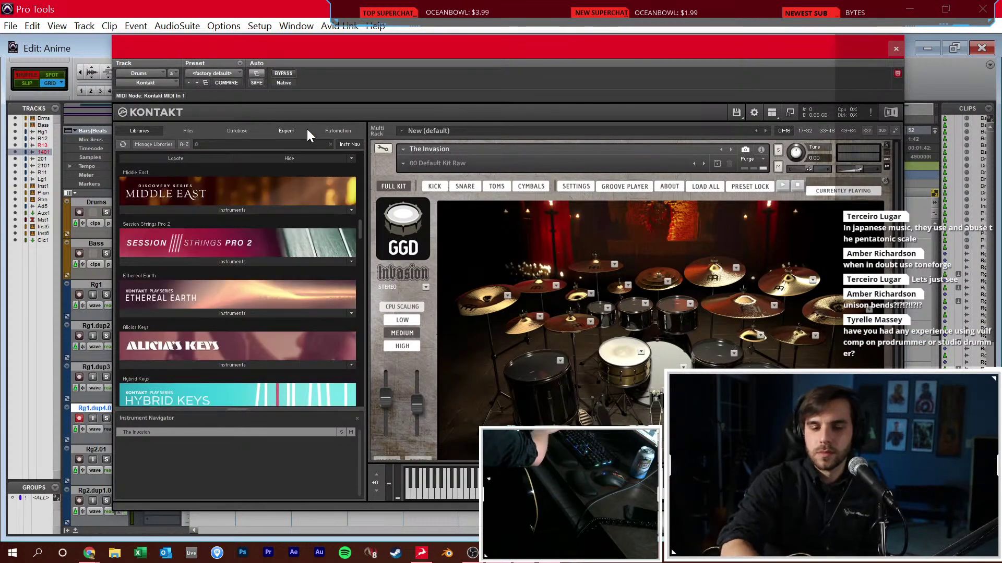
pyautogui.write('stud')
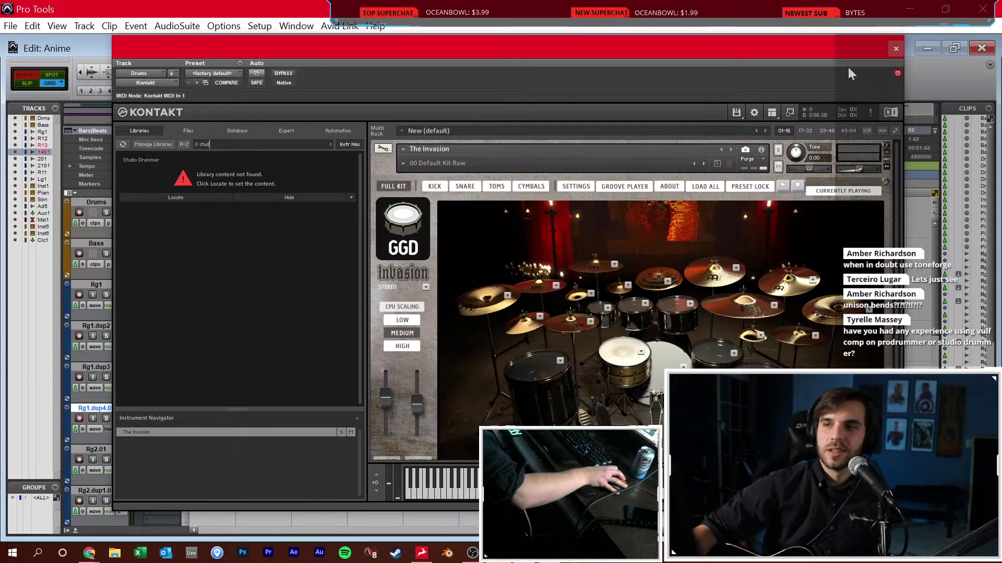
pyautogui.click(897, 48)
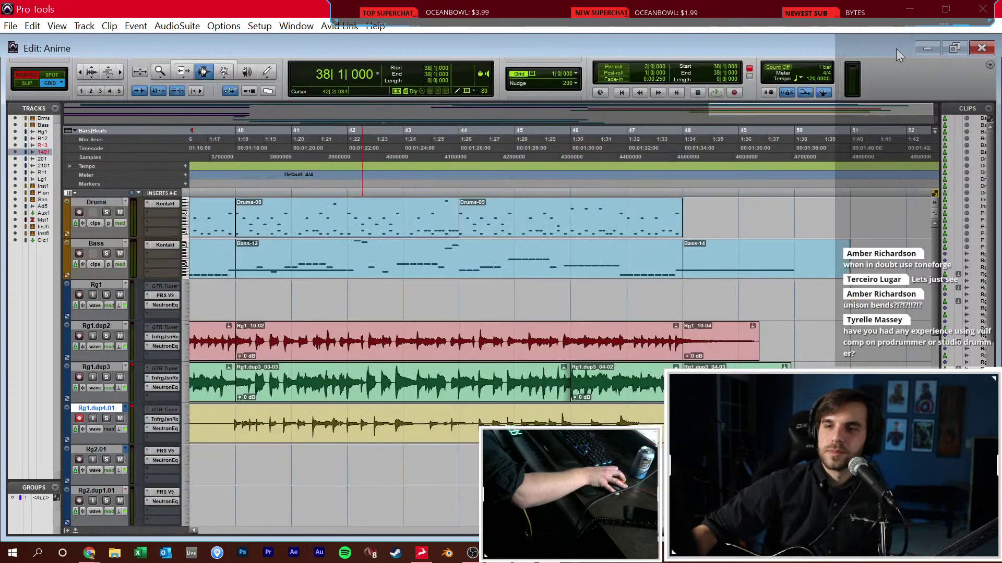
# Start playback of the newly recorded guitar part on Rg1.dup4.01 from bar 40
pyautogui.click(684, 294)
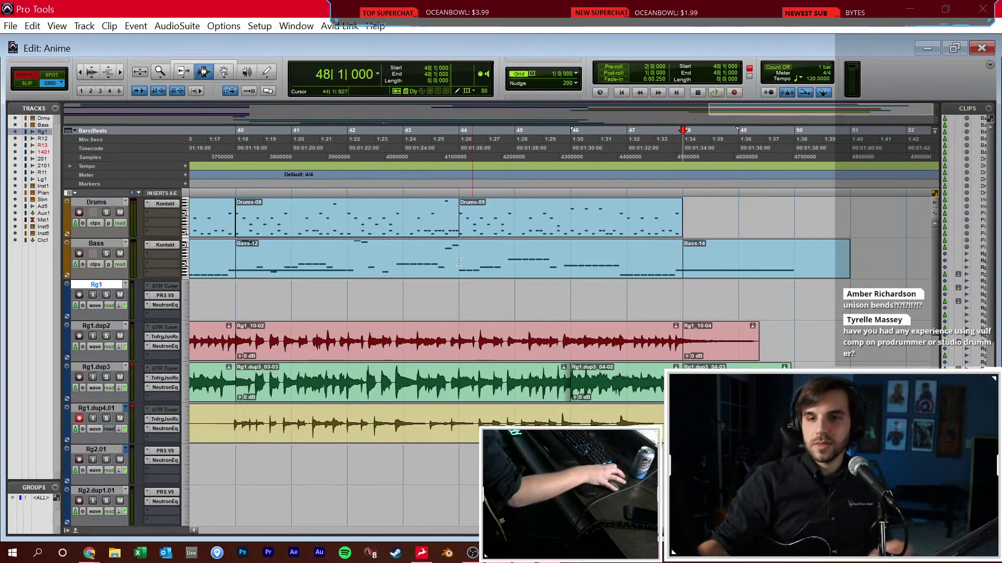
pyautogui.click(236, 277)
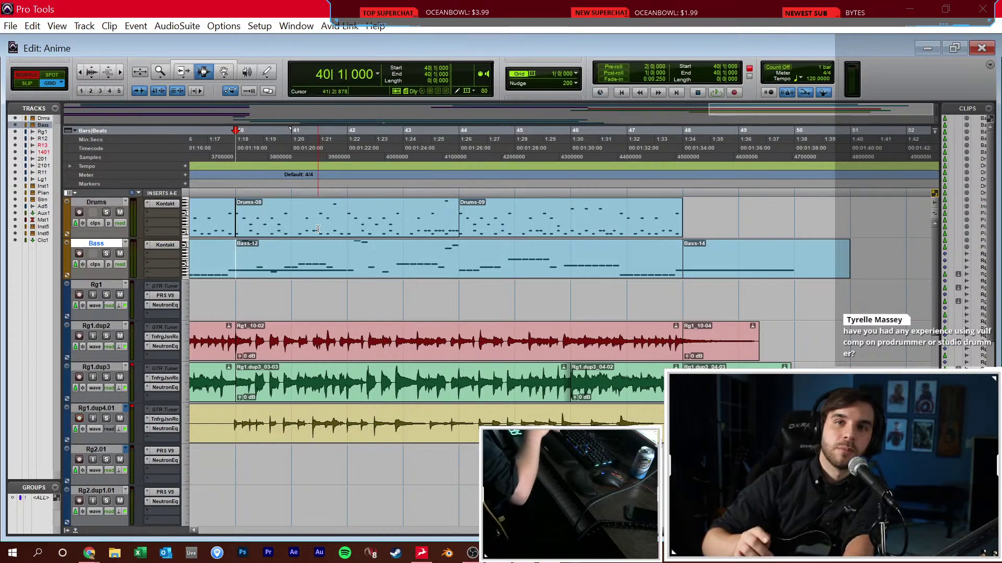
pyautogui.click(241, 286)
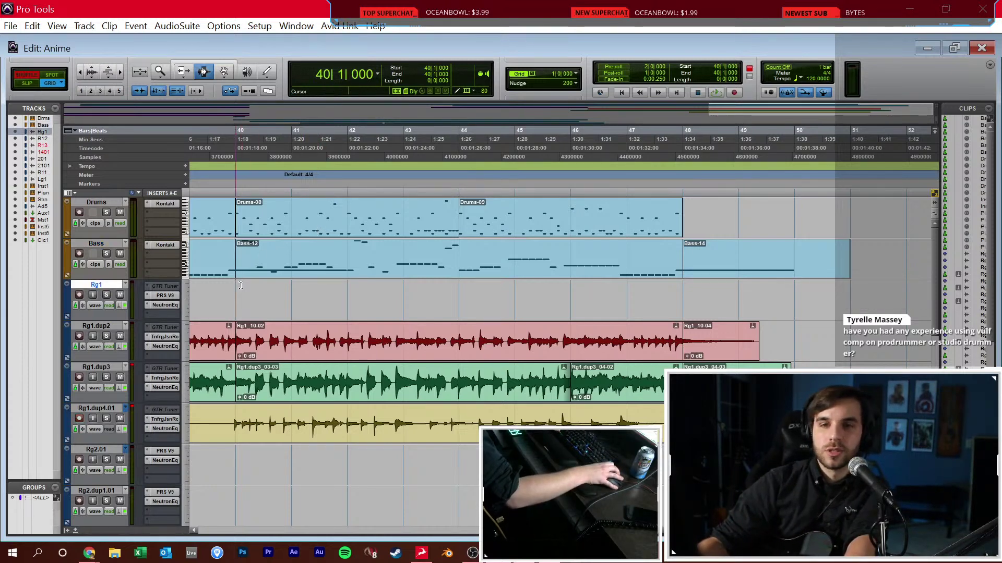
pyautogui.hscroll(-2, 243, 287)
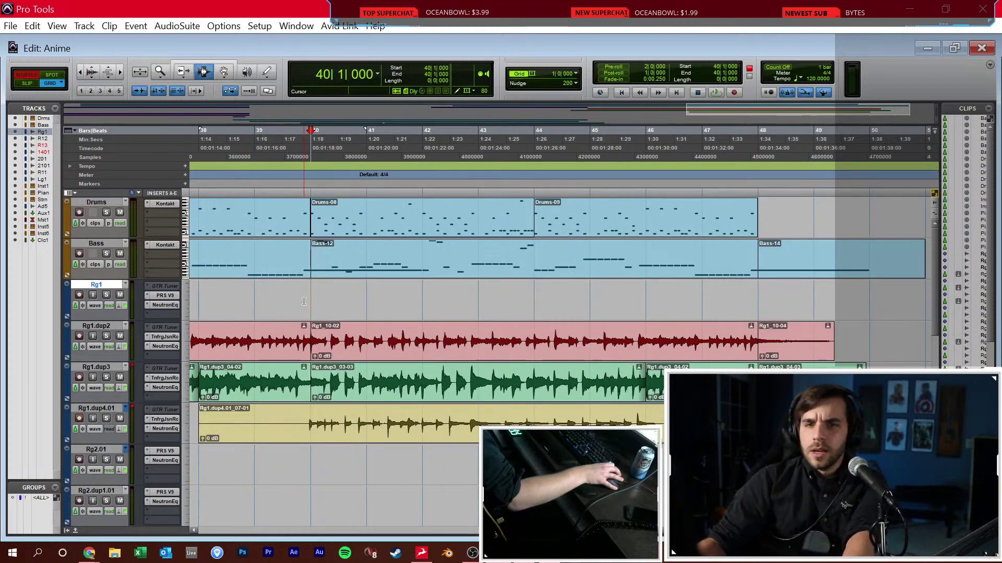
pyautogui.click(309, 422)
pyautogui.press('space')
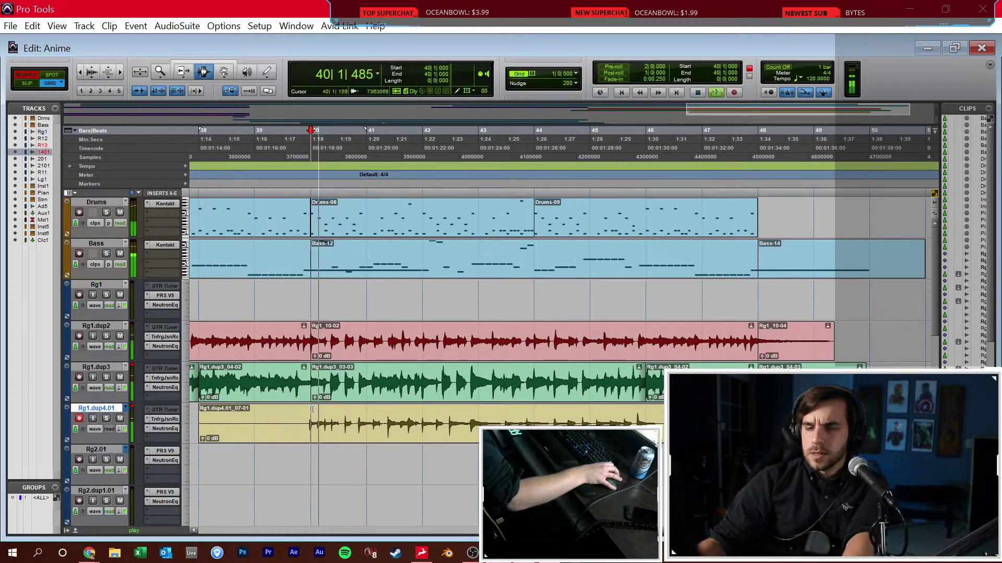
# Set the session tempo to 165 and play back the guitar part twice from bar 40
pyautogui.click(809, 77)
pyautogui.press('space')
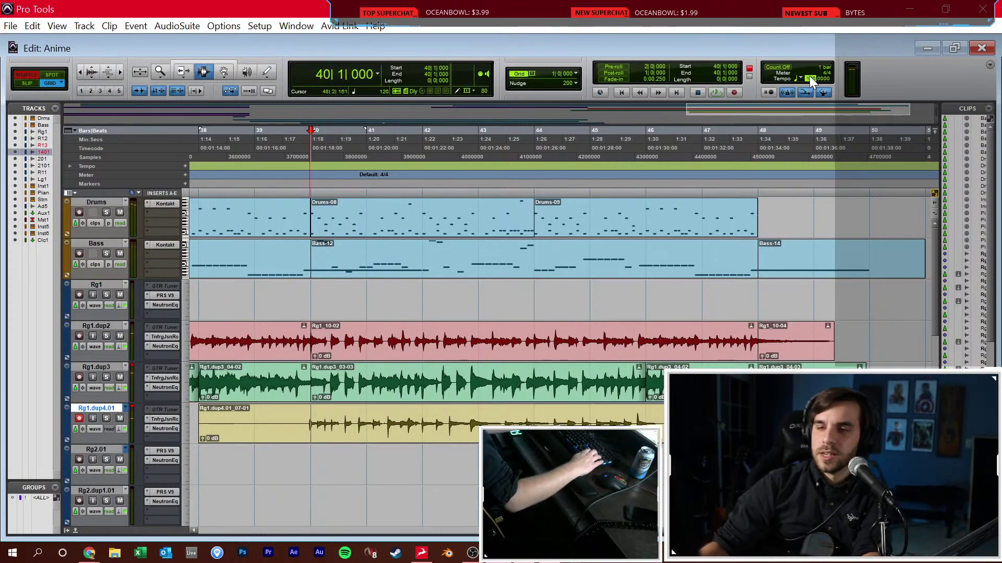
pyautogui.write('165')
pyautogui.press('Return')
pyautogui.press('space')
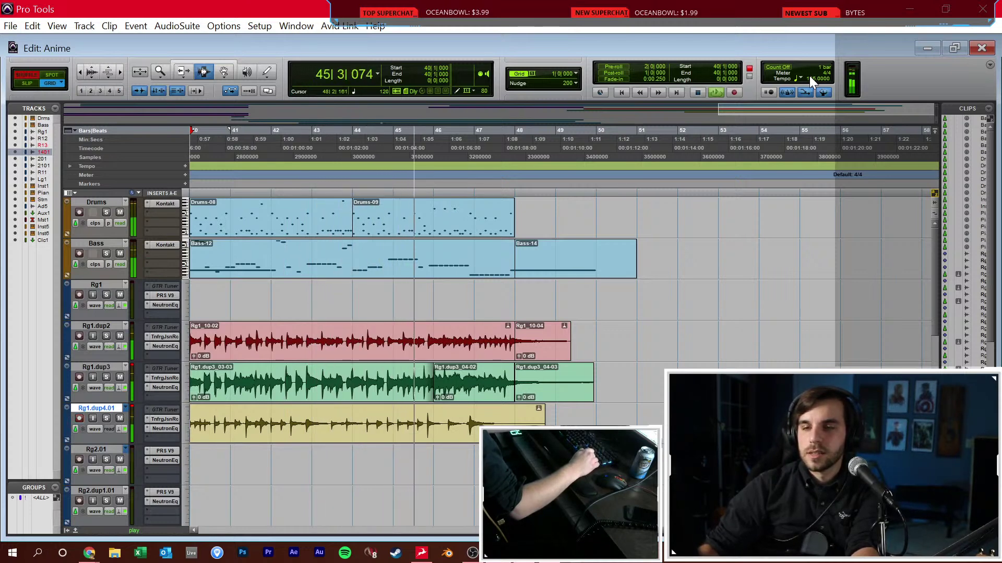
pyautogui.press('space')
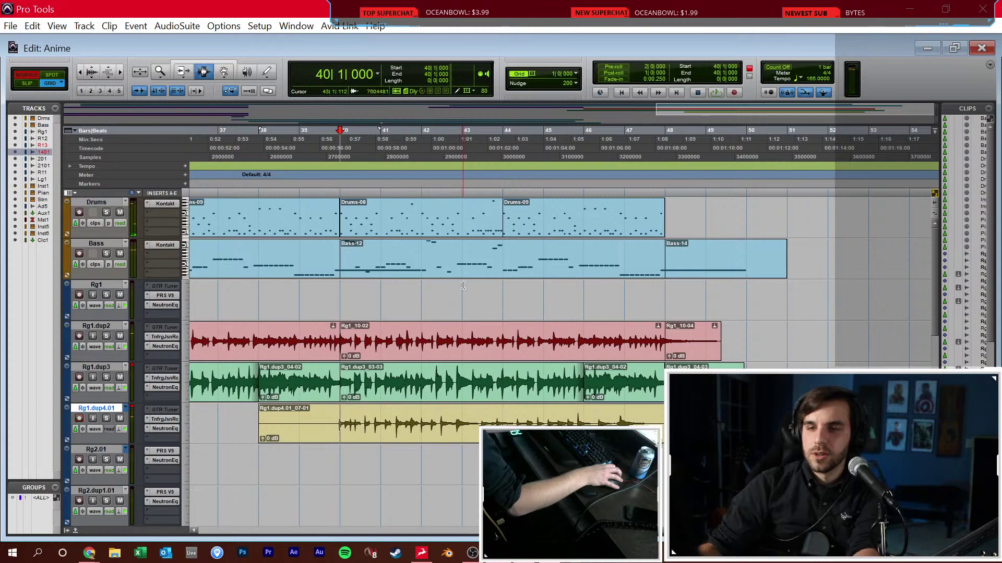
pyautogui.press('space')
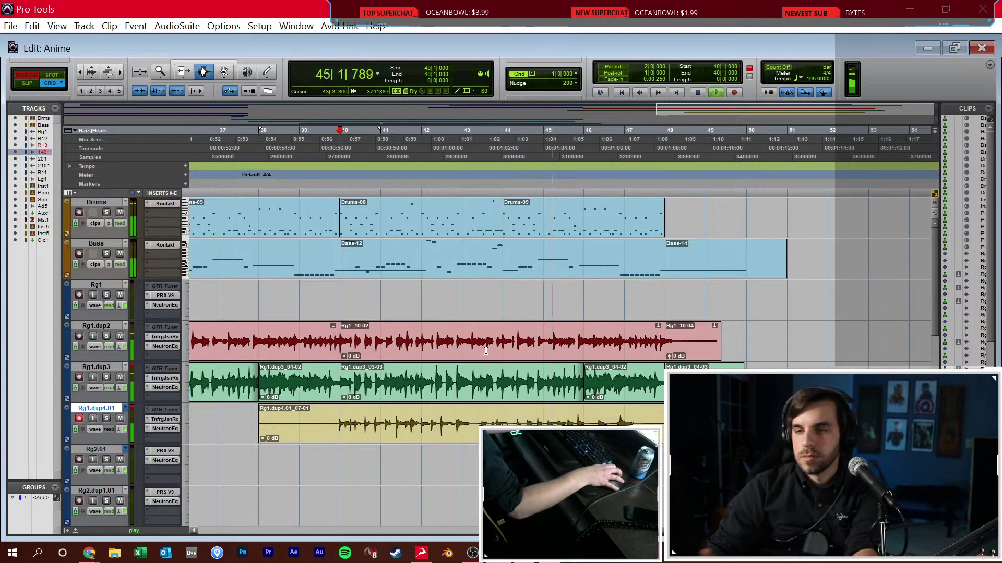
# Set the session tempo to 100 and create a new empty playlist on the Rg1.dup4 track
pyautogui.click(698, 93)
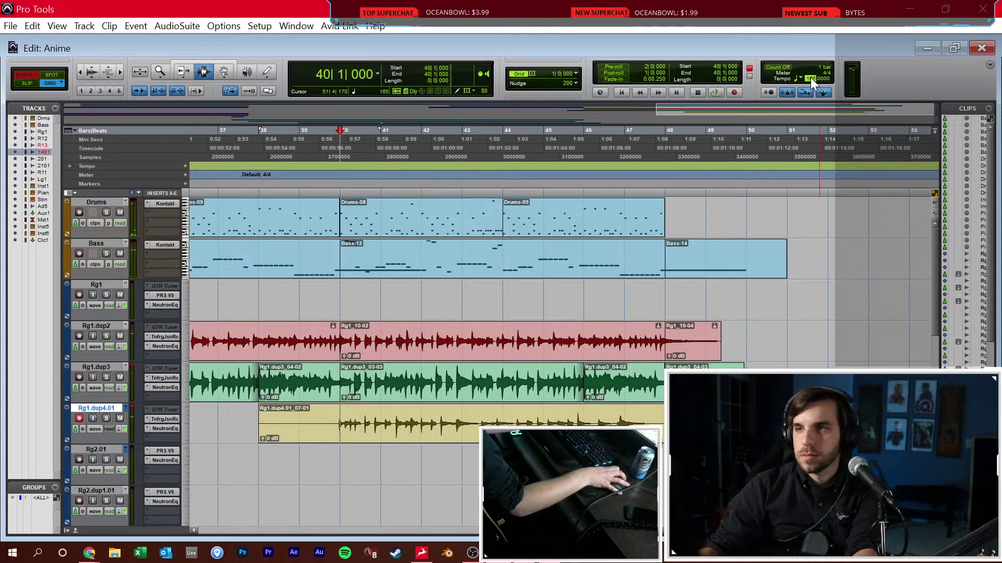
pyautogui.press('Return')
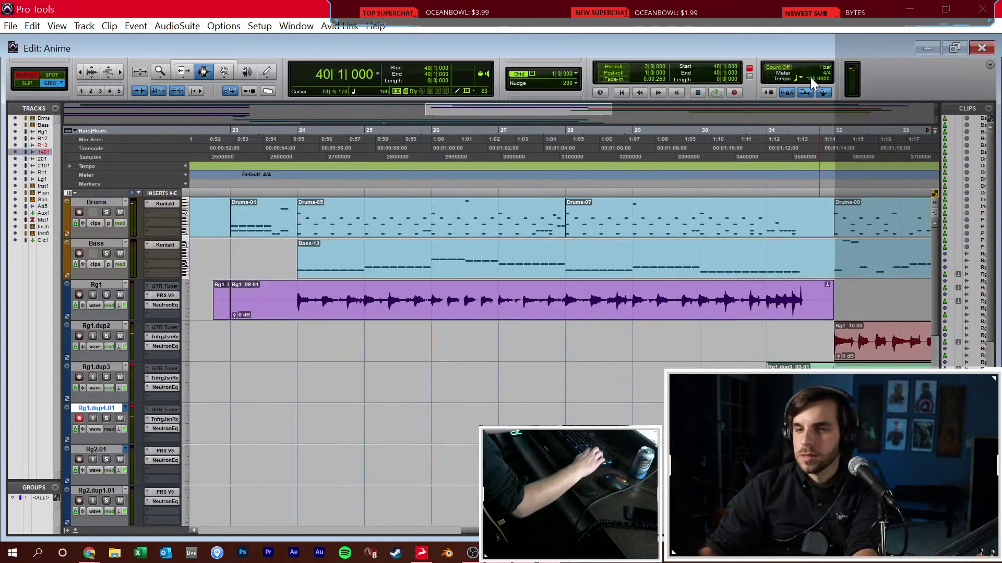
pyautogui.hotkey('ctrl', 'space')
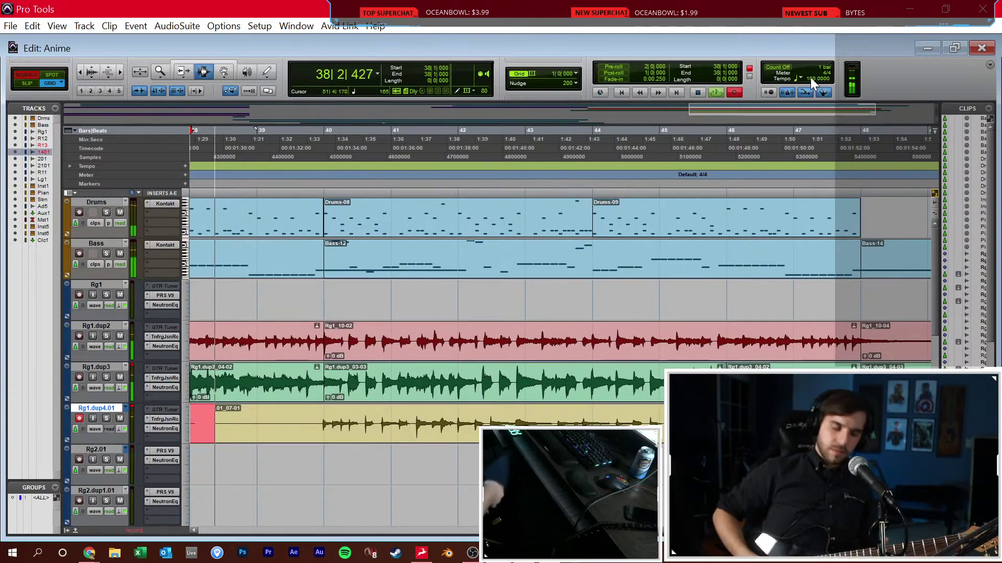
pyautogui.press('space')
pyautogui.hotkey('ctrl', '\\')
# Record the guitar part on Rg1.dup4.02 from bar 38 to past bar 47, redoing the first take
pyautogui.hotkey('ctrl', 'space')
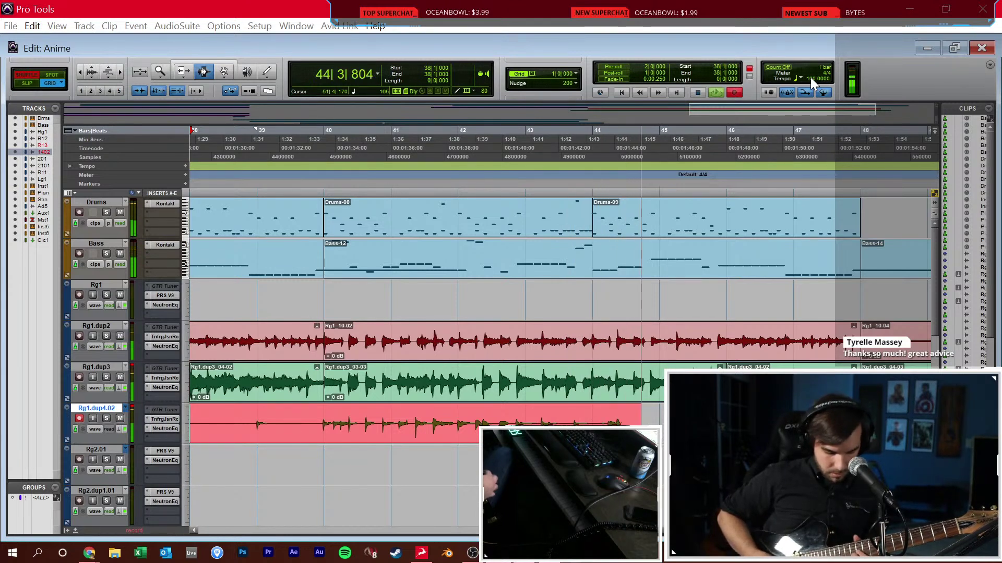
pyautogui.press('space')
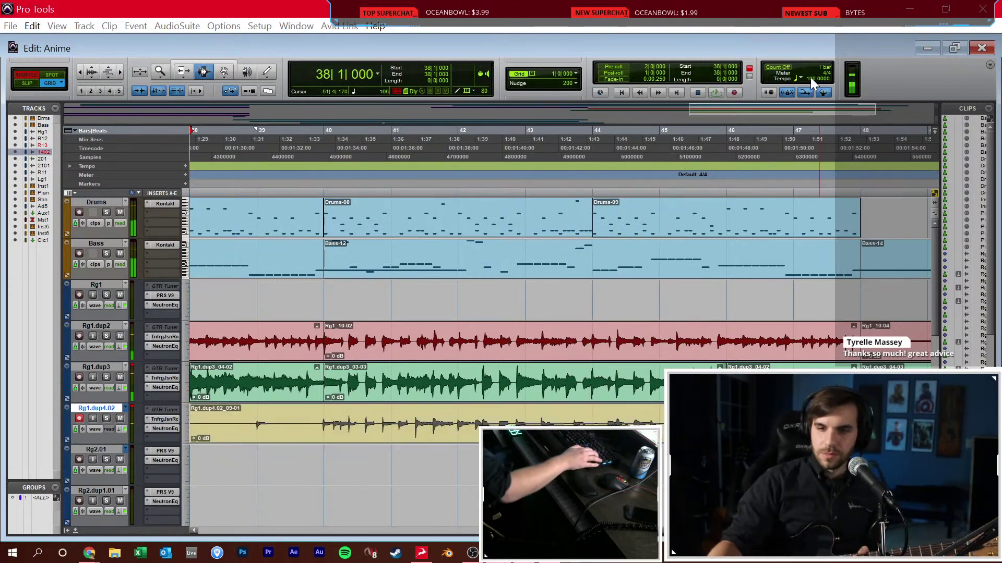
pyautogui.hotkey('ctrl', 'space')
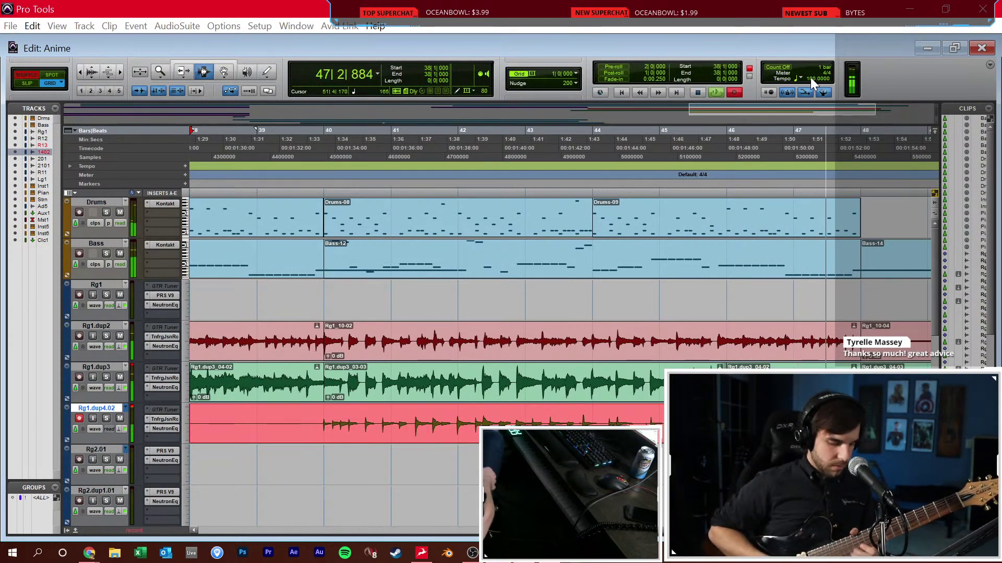
pyautogui.press('space')
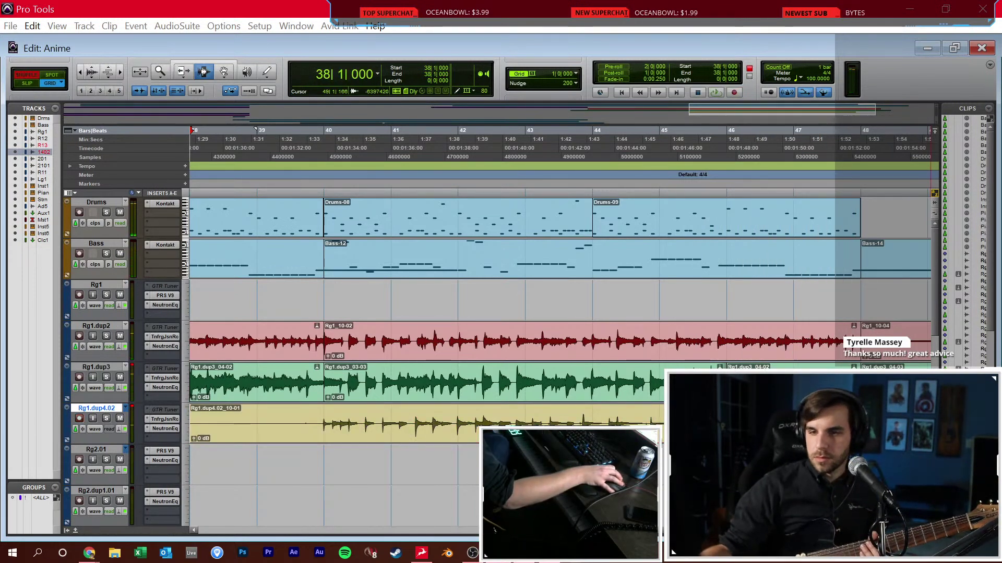
# Play back the take from bar 44 and record a replacement ending from bar 45 to about bar 50
pyautogui.press('space')
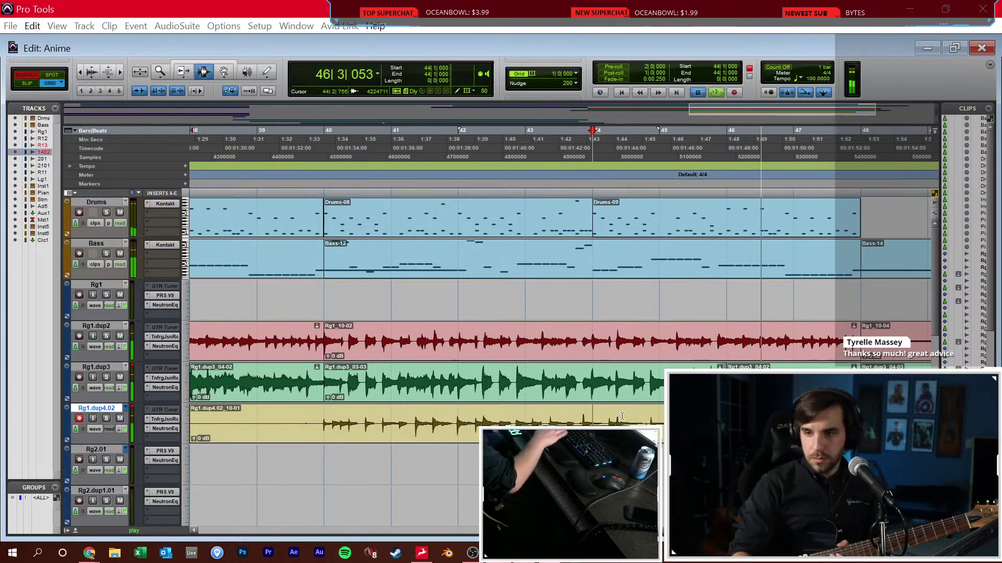
pyautogui.press('space')
pyautogui.hotkey('ctrl', 'space')
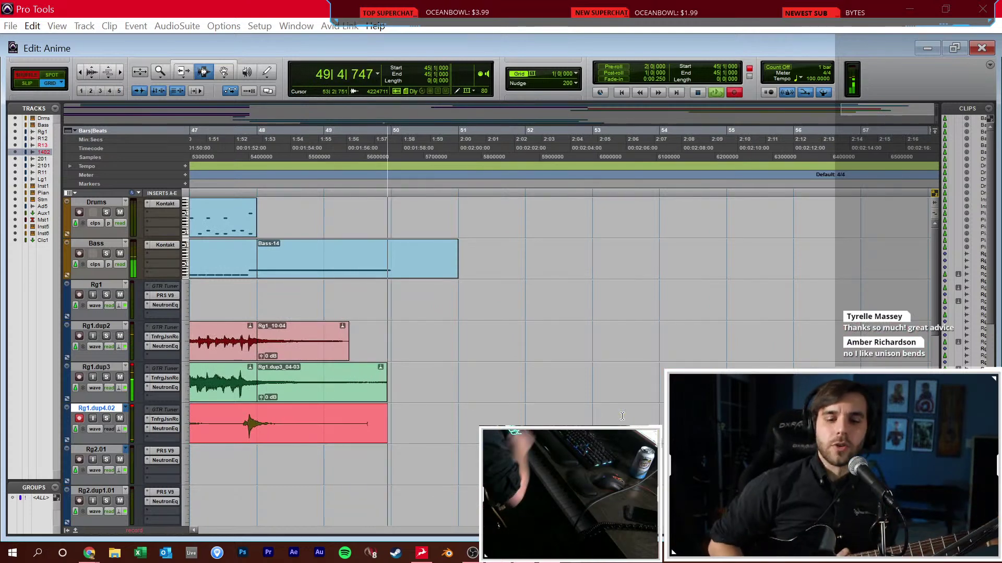
pyautogui.press('space')
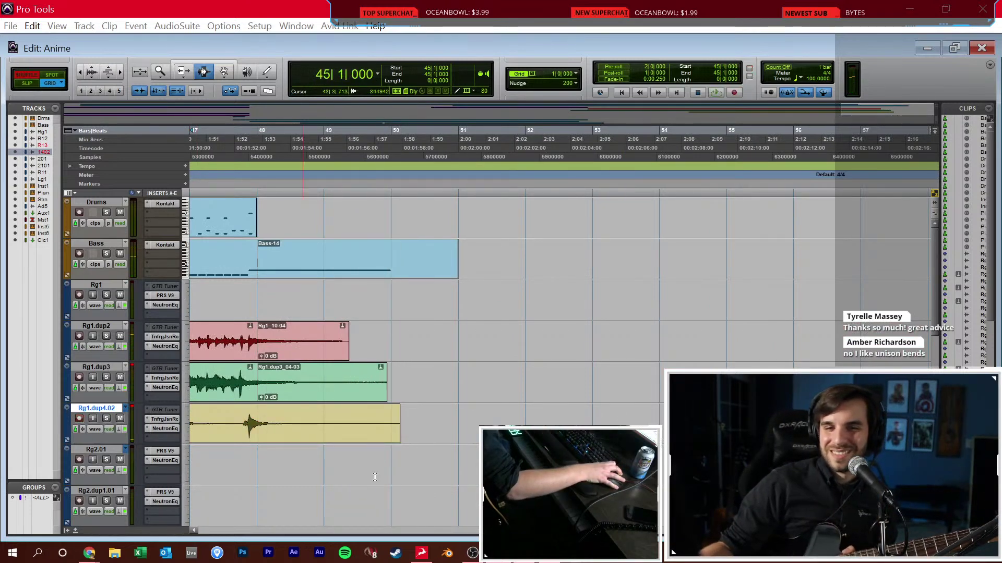
# Move the join with the last clip on Rg1.dup4.02 to bar 46 and play back across it
pyautogui.hscroll(-6, 236, 458)
pyautogui.press('F6')
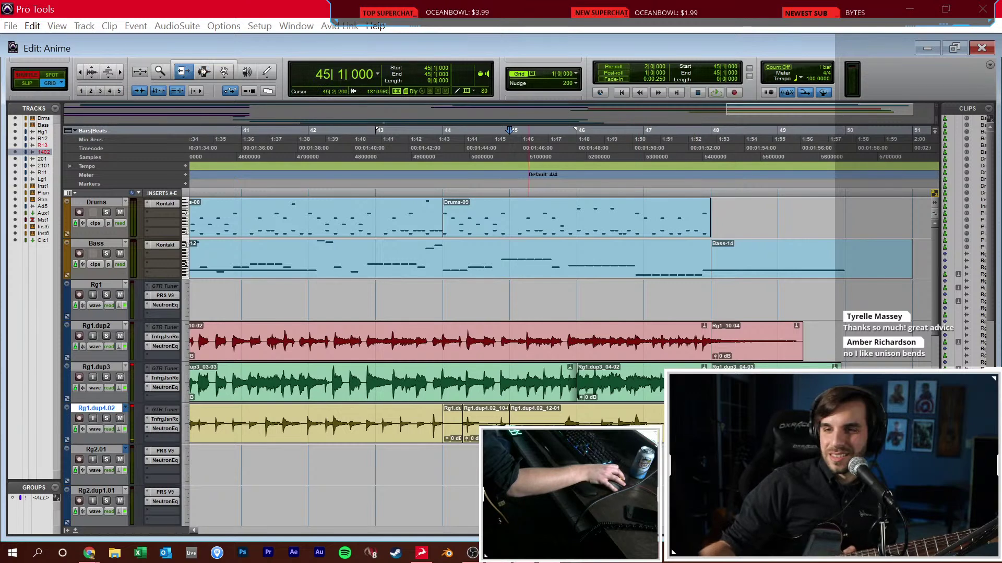
pyautogui.moveTo(510, 422); pyautogui.dragTo(464, 421)
pyautogui.hotkey('ctrl', 'z')
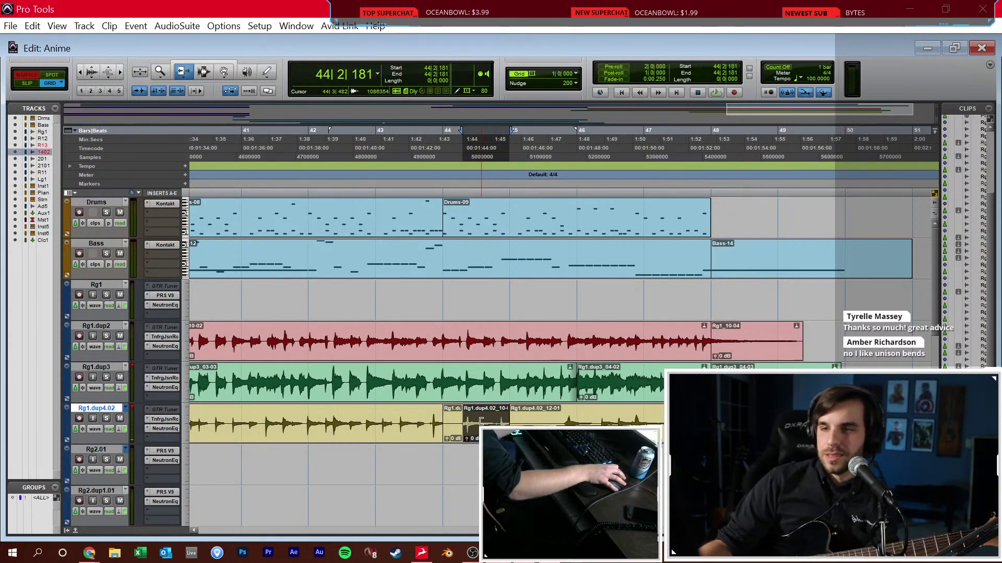
pyautogui.hotkey('ctrl', 'z')
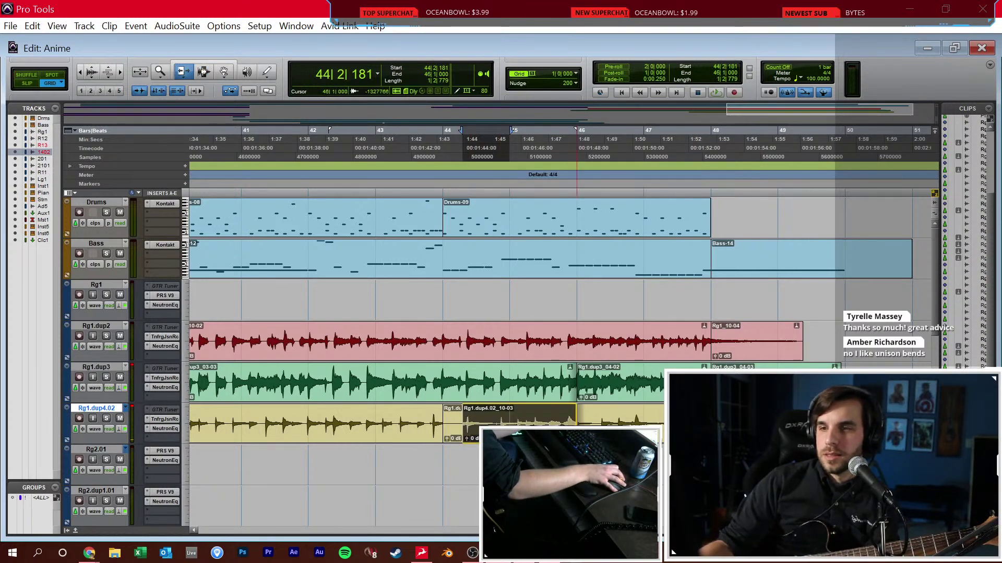
pyautogui.press('F7')
pyautogui.press('space')
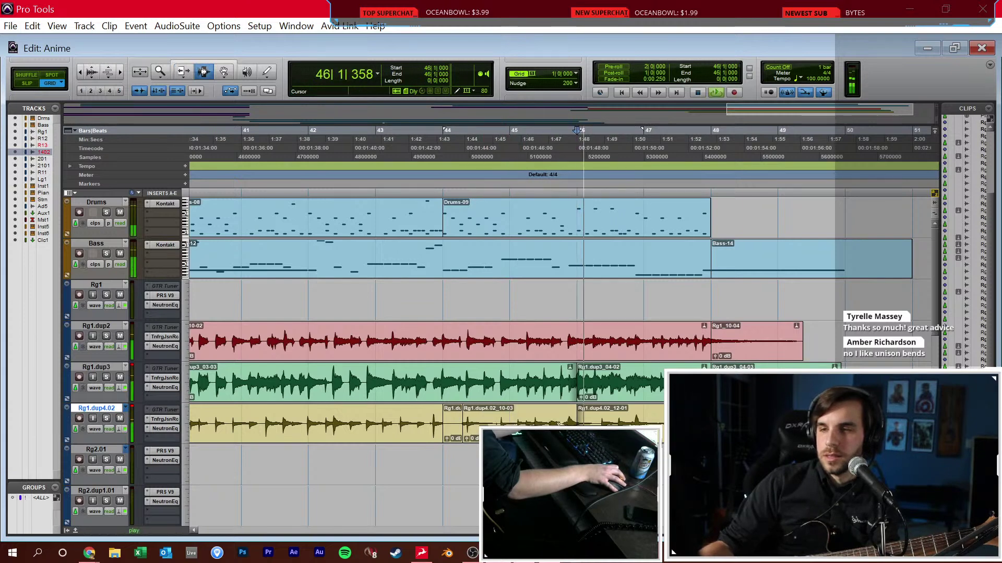
pyautogui.press('space')
pyautogui.press('space')
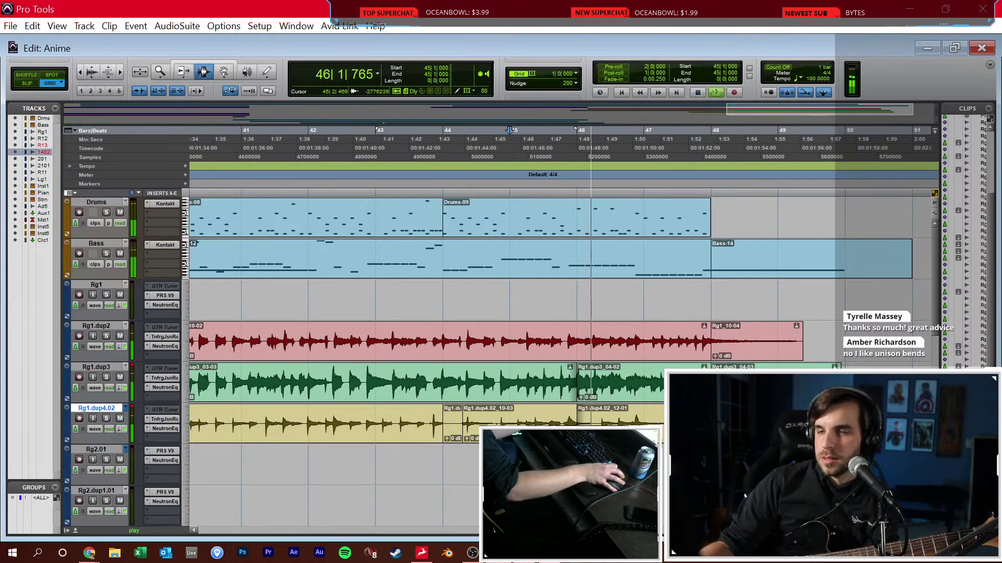
pyautogui.press('space')
# In Slip mode, extend the first clip on Rg1.dup4.02 to about beat 4 of bar 44
pyautogui.press('F6')
pyautogui.press('F2')
pyautogui.moveTo(430, 421); pyautogui.dragTo(488, 425)
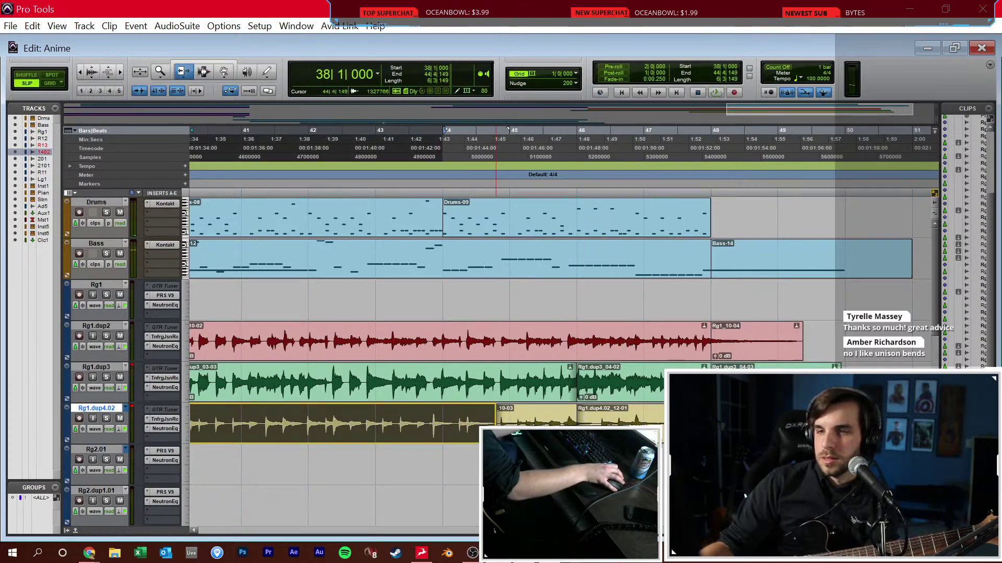
# Set the session tempo to 165 and play back the edited guitar part from bar 39 to past bar 49
pyautogui.press('F7')
pyautogui.click(465, 424)
pyautogui.hscroll(-3, 466, 425)
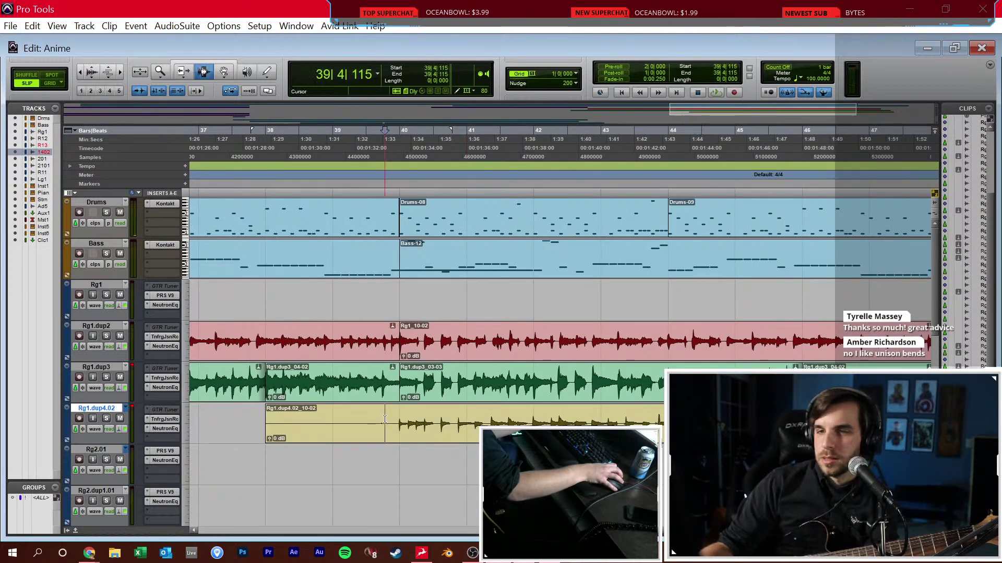
pyautogui.click(817, 80)
pyautogui.write('165')
pyautogui.press('Return')
pyautogui.press('space')
pyautogui.hscroll(-4, 421, 356)
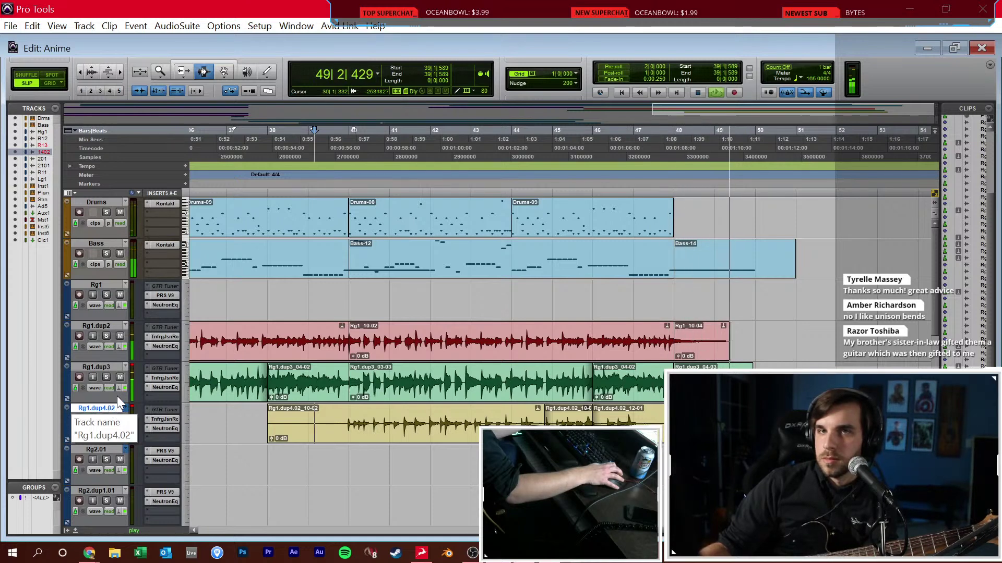
pyautogui.press('space')
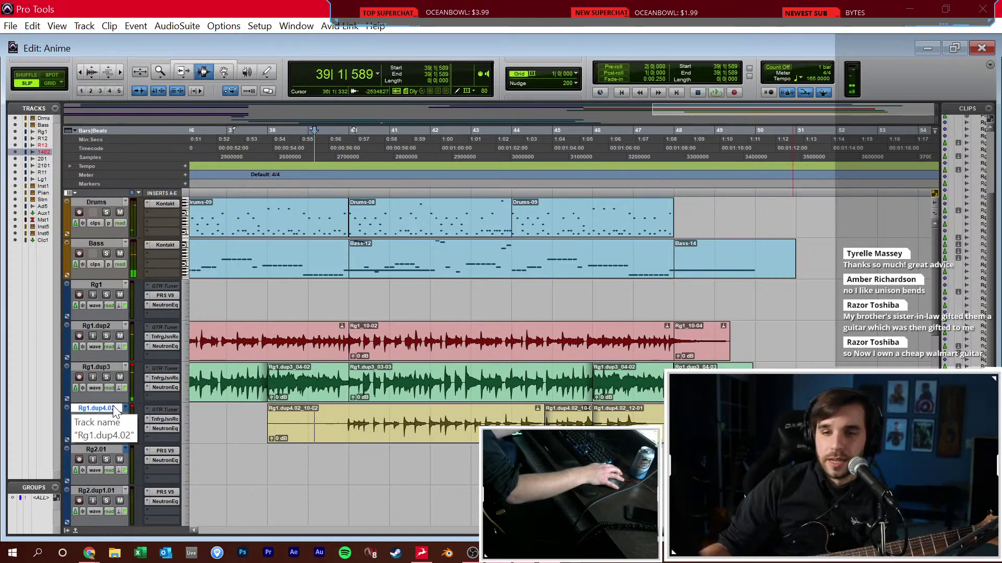
# Duplicate the Rg1.dup4.02 track without its clips
pyautogui.rightClick(115, 412)
pyautogui.click(146, 381)
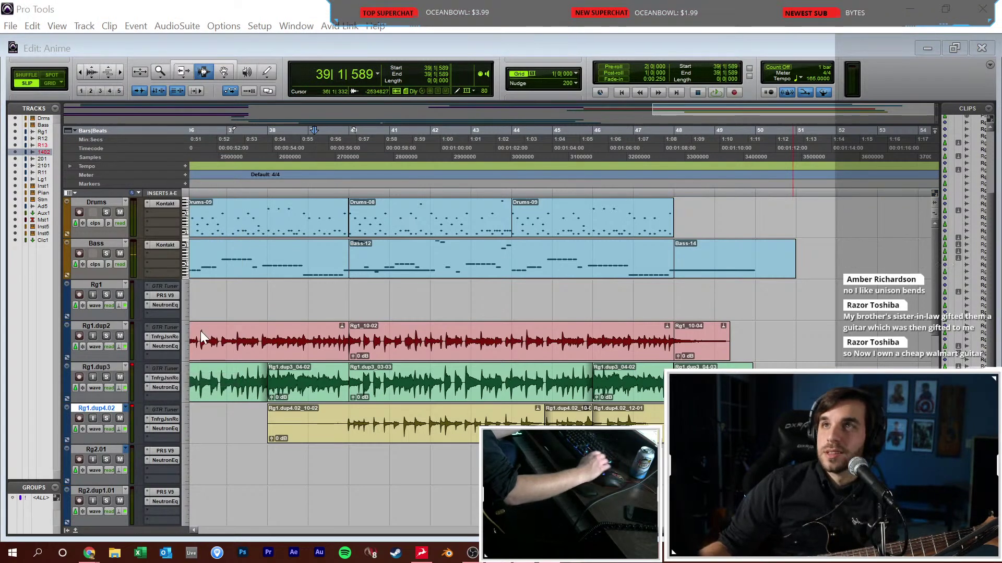
pyautogui.press('Return')
# Switch to Grid mode and place the edit cursor at the start of bar 39 on the empty Rg1.dup1.02 track
pyautogui.click(320, 459)
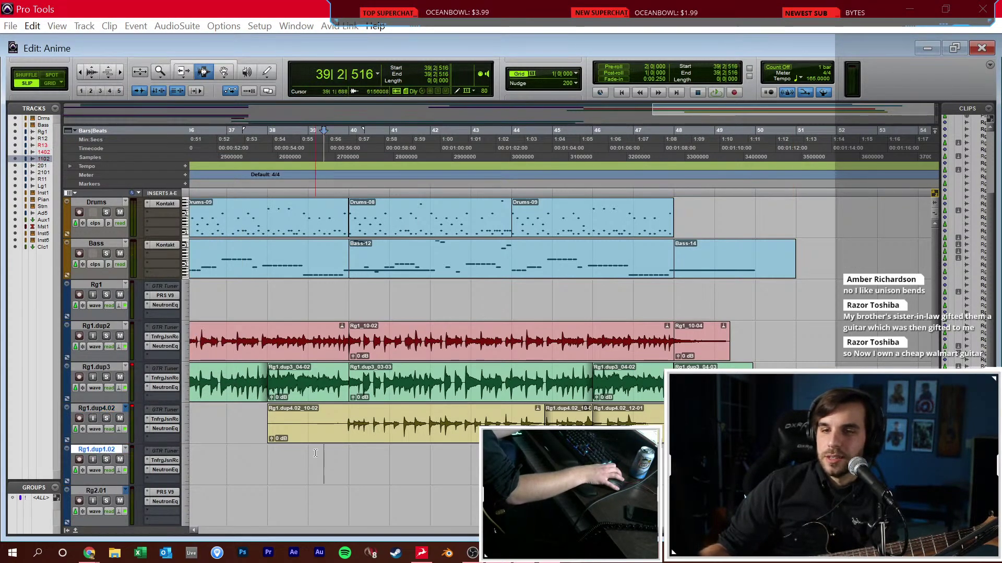
pyautogui.press('F4')
pyautogui.click(313, 458)
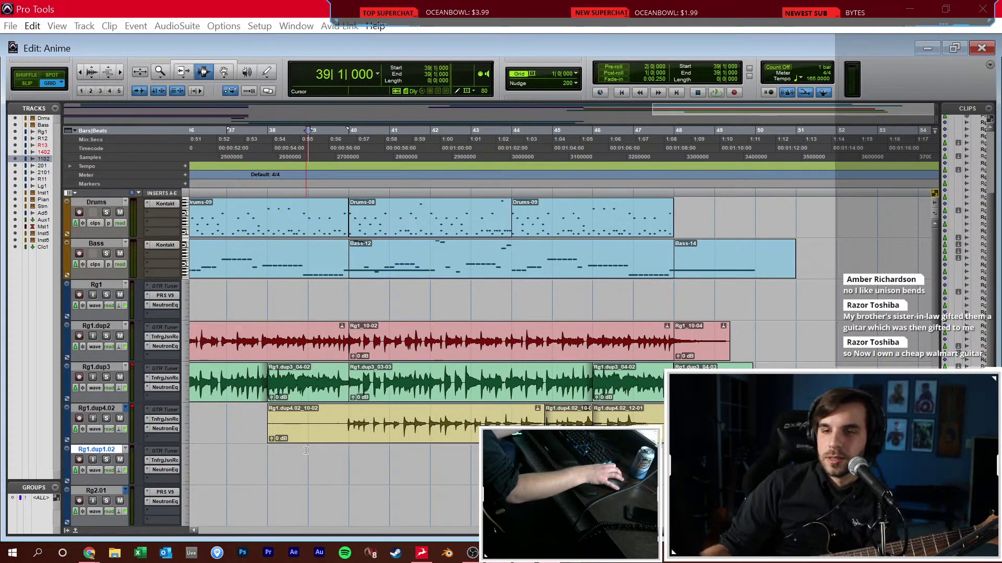
pyautogui.hscroll(-2, 321, 449)
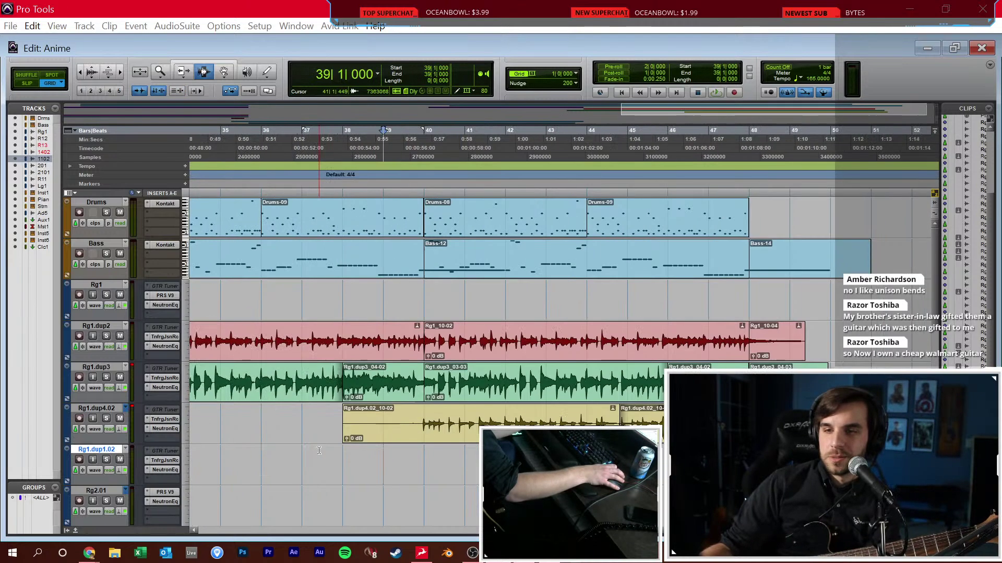
pyautogui.scroll(2, 377, 466)
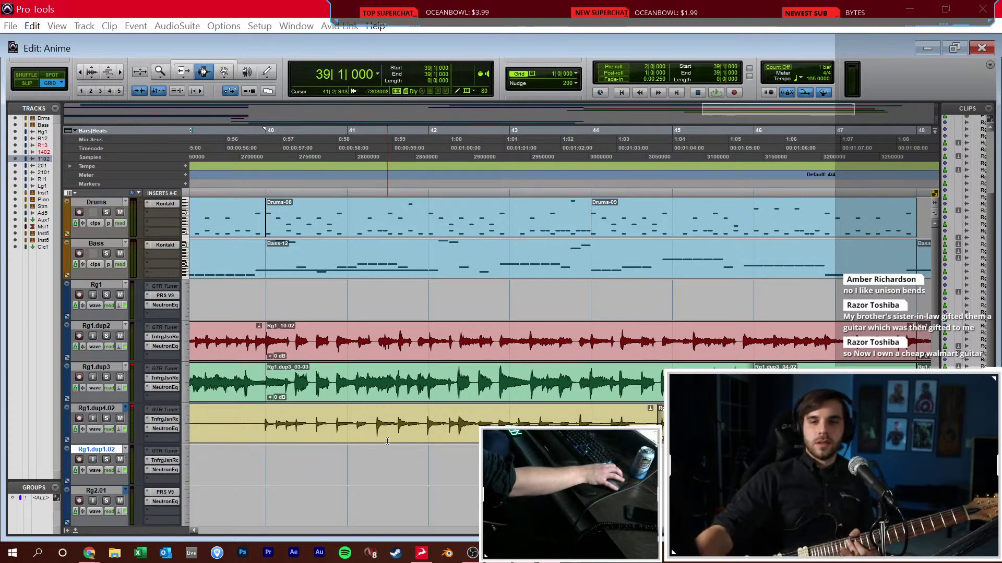
# Set the session tempo to 100 and play the section from bar 39
pyautogui.press('Return')
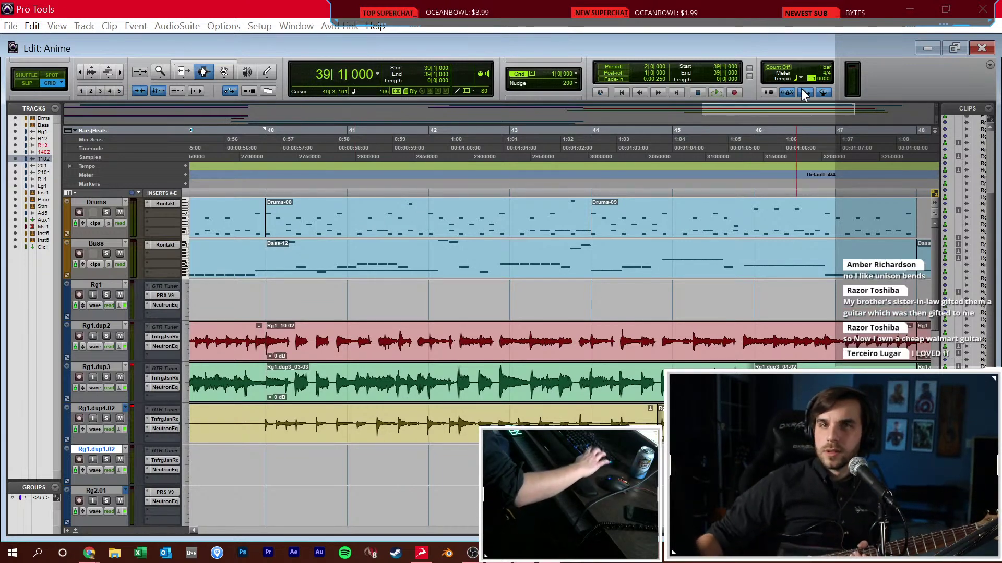
pyautogui.write('100')
pyautogui.press('Return')
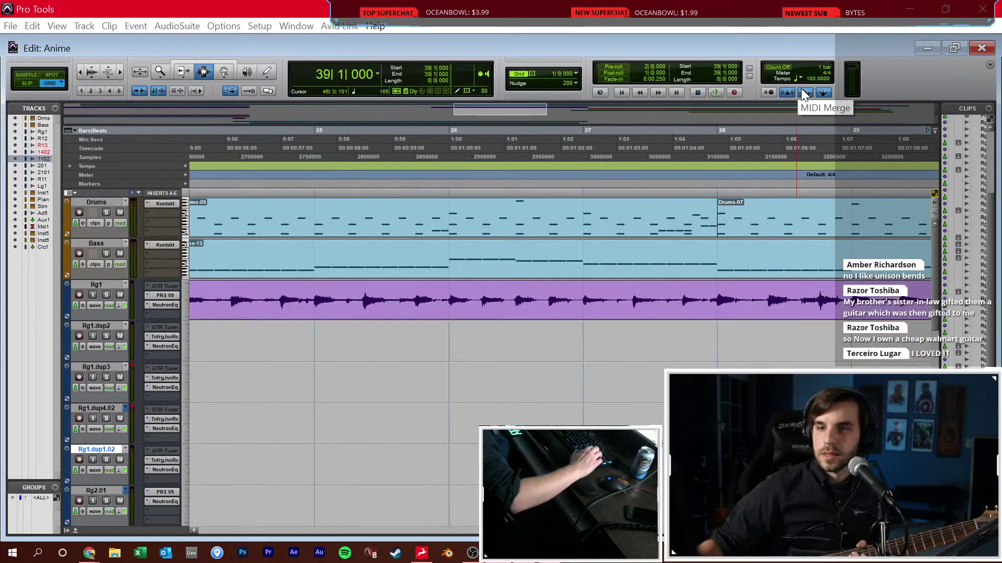
pyautogui.hotkey('ctrl', '[')
pyautogui.hotkey('ctrl', '[')
pyautogui.hotkey('ctrl', '[')
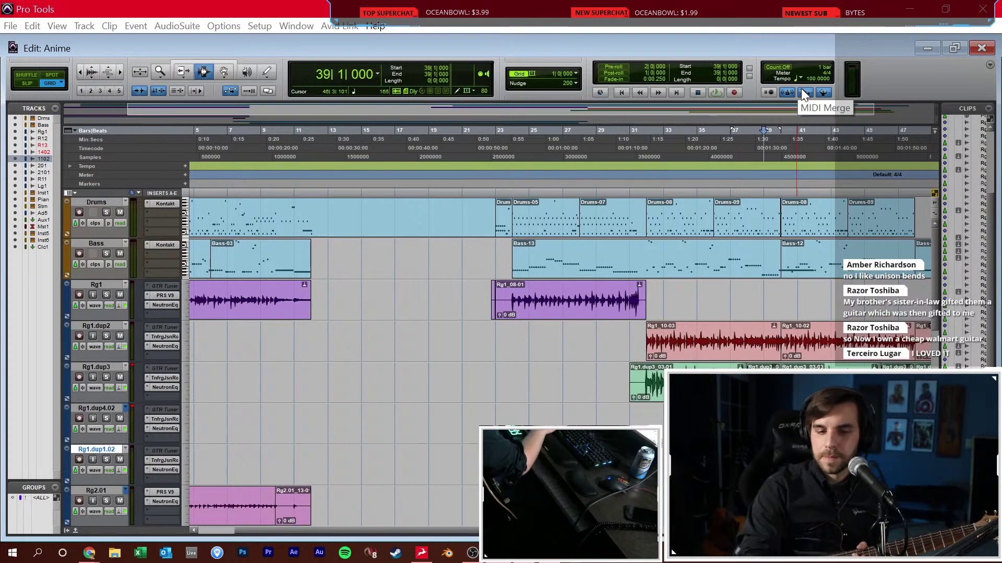
pyautogui.press('space')
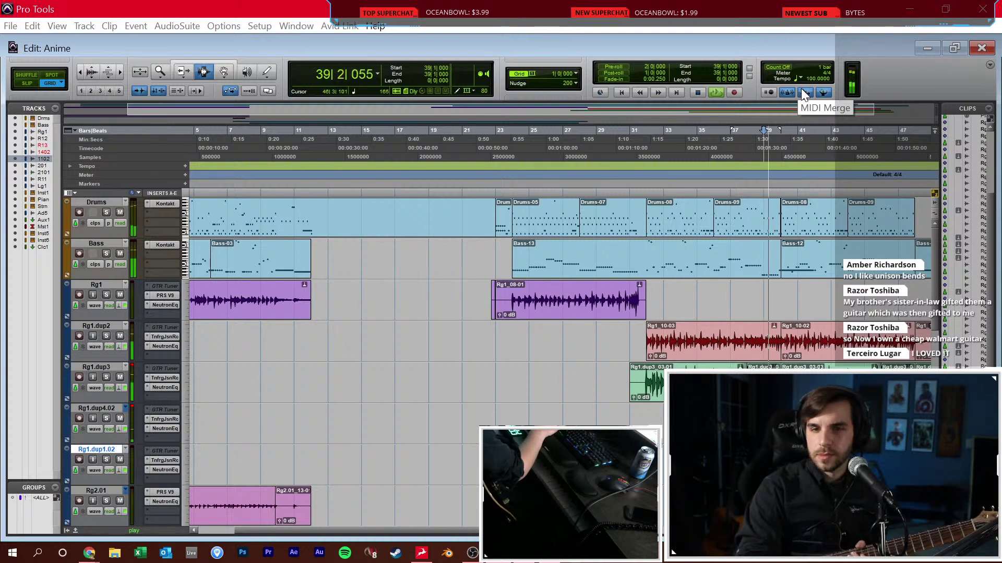
pyautogui.press('space')
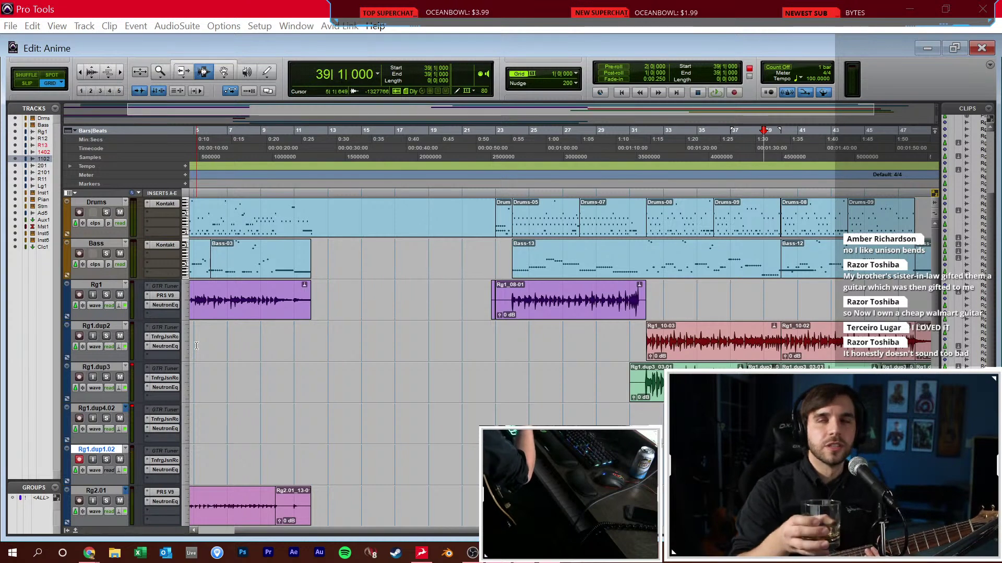
# Record-arm Rg1.dup1.02, set the session tempo to 90 and try to record a guitar take from bar 38
pyautogui.hotkey('shift', 'r')
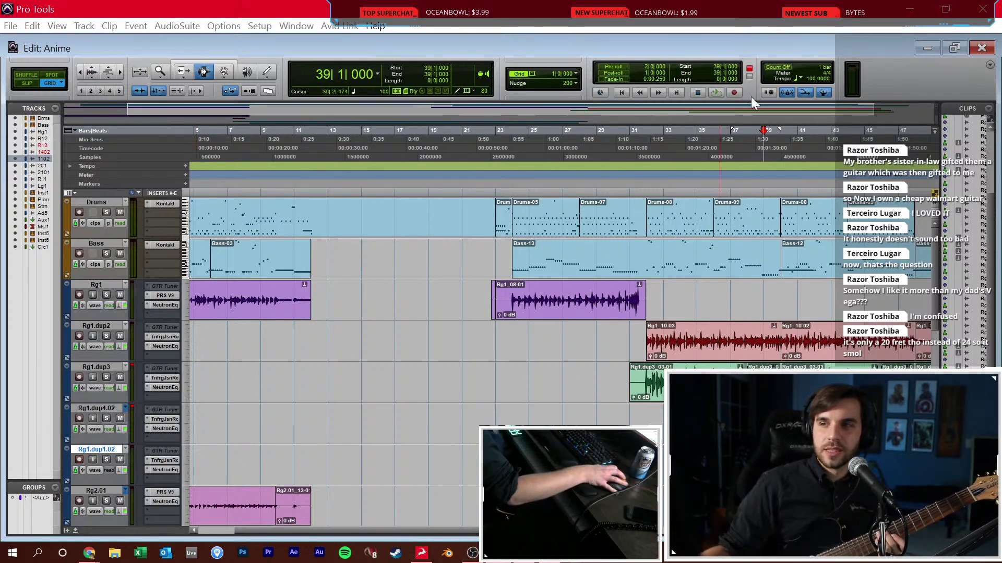
pyautogui.moveTo(810, 80); pyautogui.dragTo(809, 83)
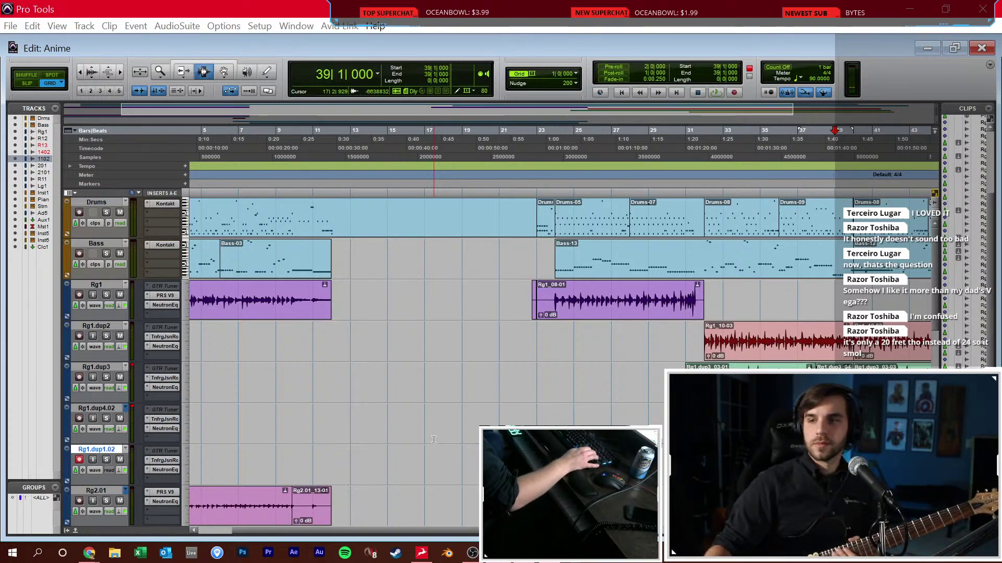
pyautogui.hotkey('ctrl', 'space')
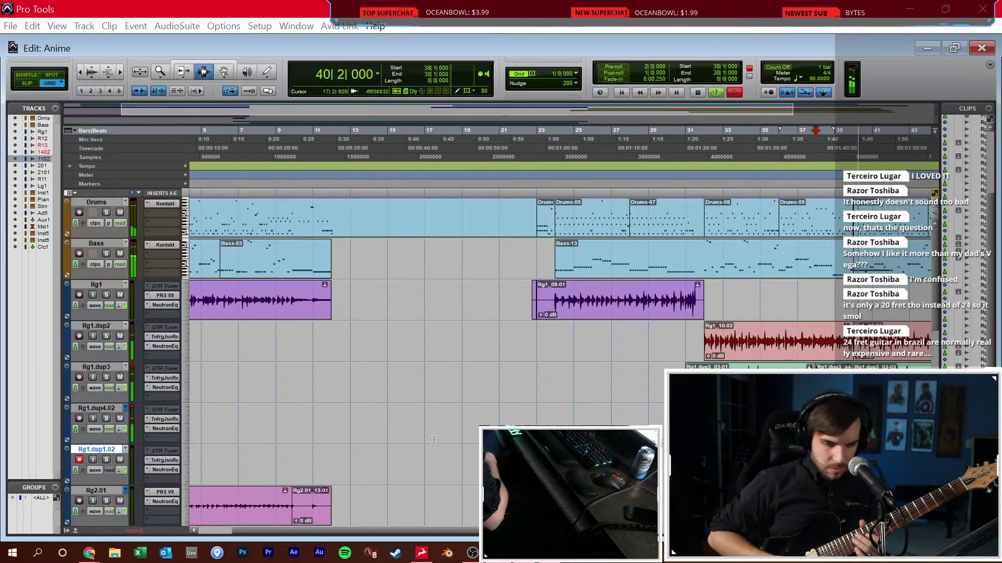
pyautogui.press('space')
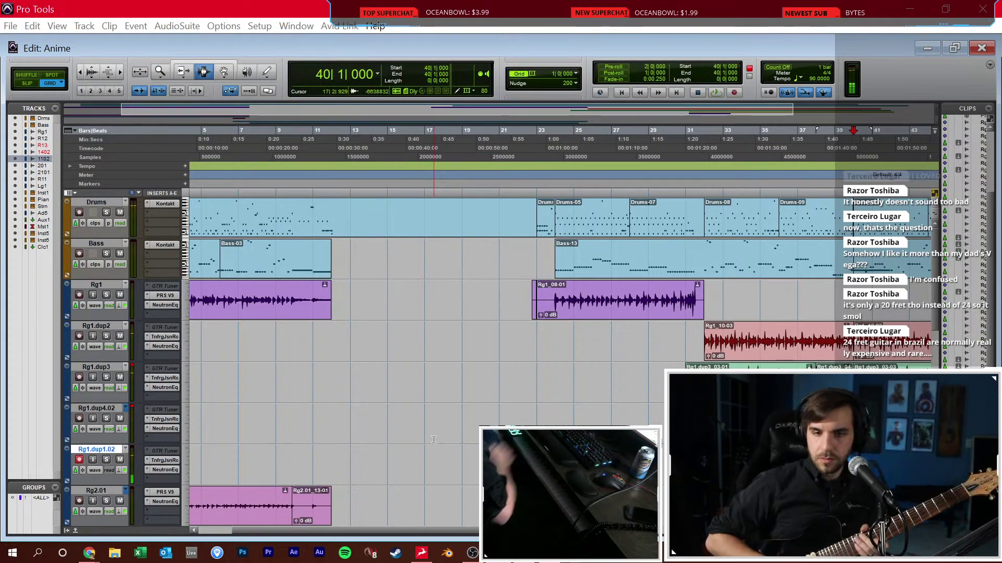
# Set the pan of the Rg1.dup1.02 track to 17 in the mixer
pyautogui.hotkey('ctrl', '=')
pyautogui.moveTo(274, 280); pyautogui.dragTo(270, 276)
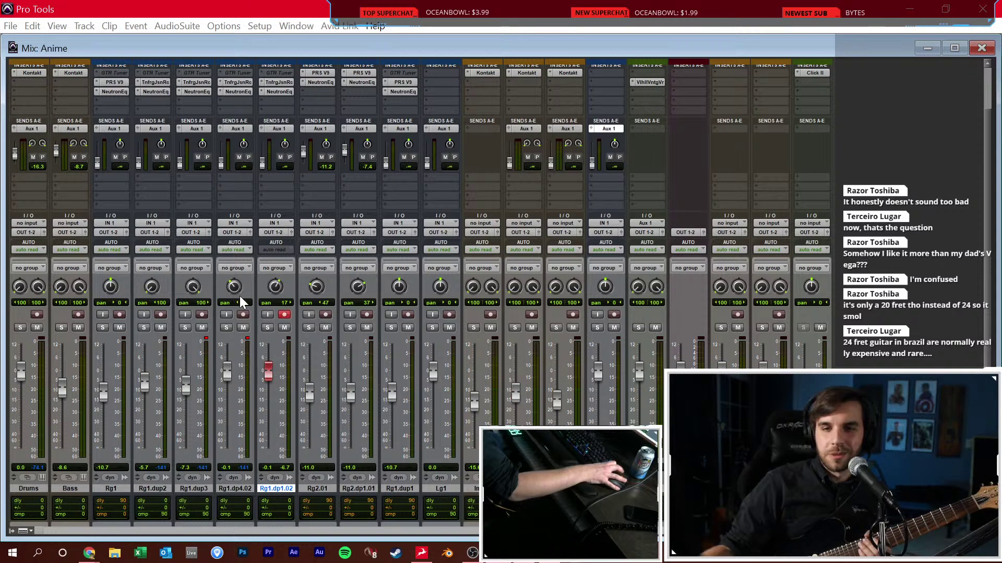
pyautogui.hotkey('ctrl', '=')
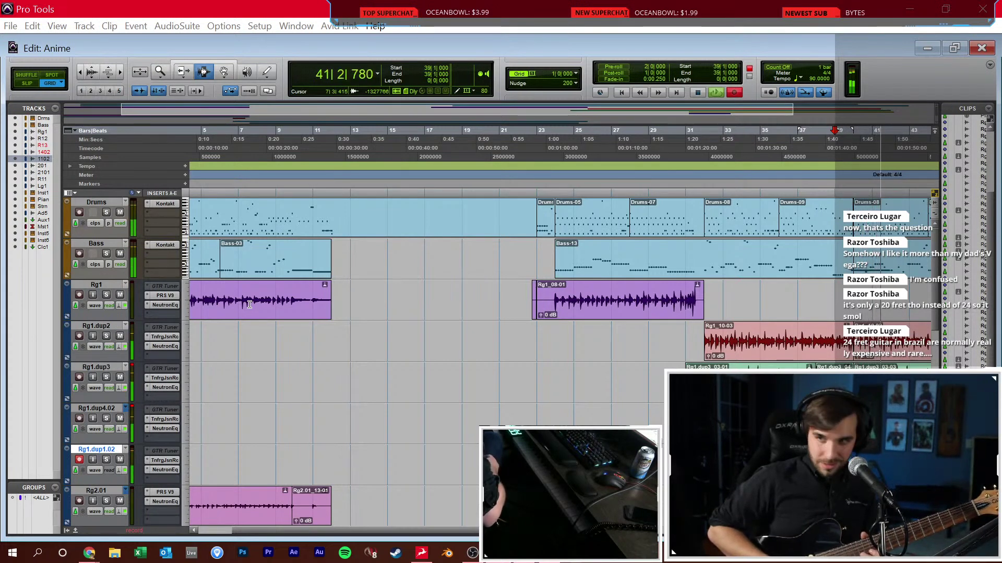
# Try several guitar takes on Rg1.dup1.02 from bar 39 at the slowed tempo
pyautogui.press('space')
pyautogui.press('space')
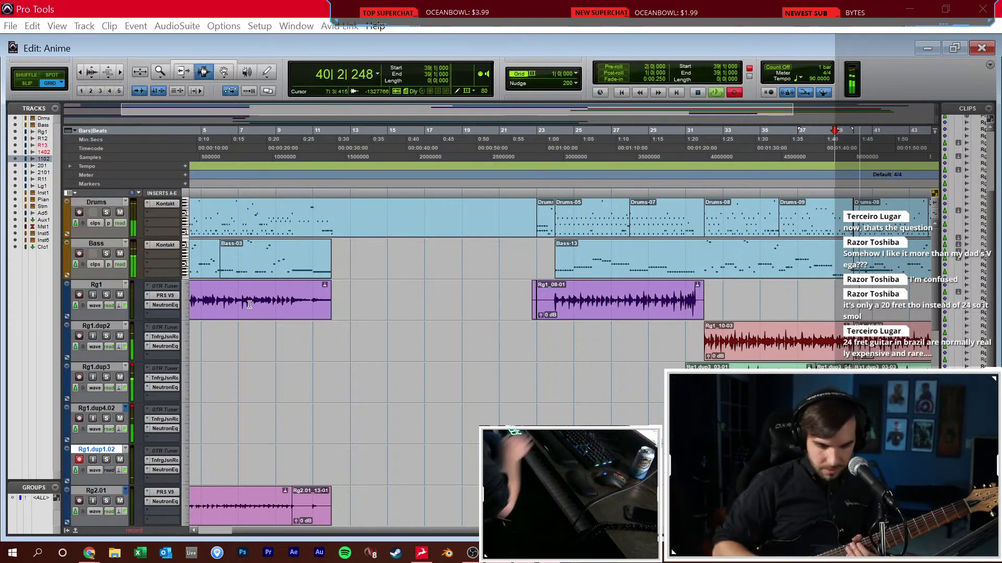
pyautogui.press('space')
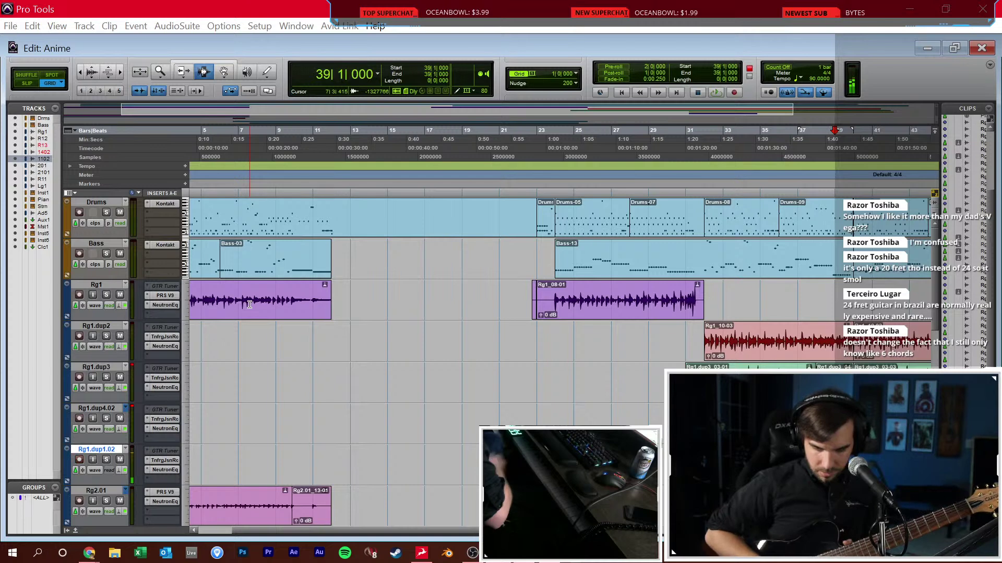
pyautogui.hotkey('ctrl', 'space')
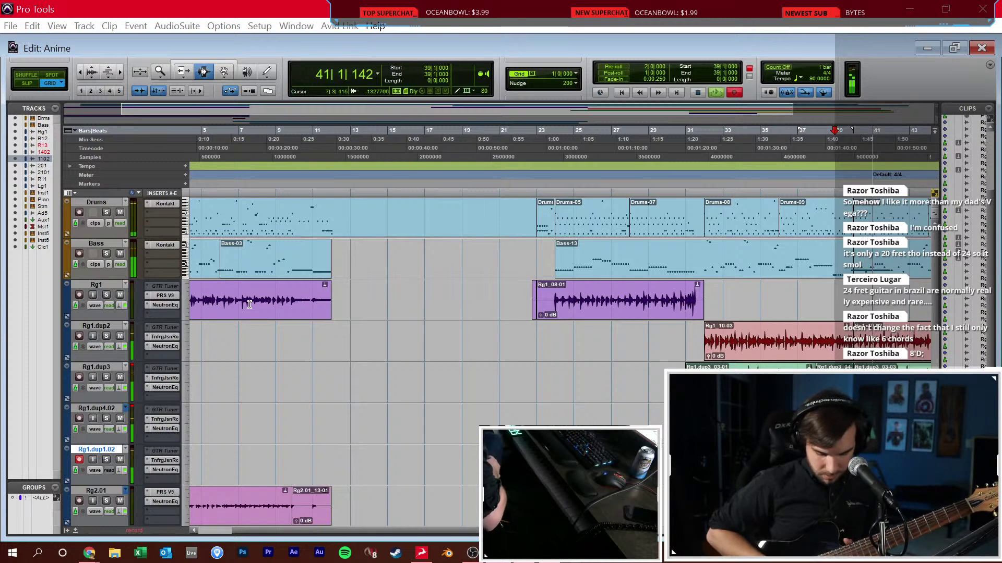
pyautogui.press('space')
pyautogui.hotkey('ctrl', 'space')
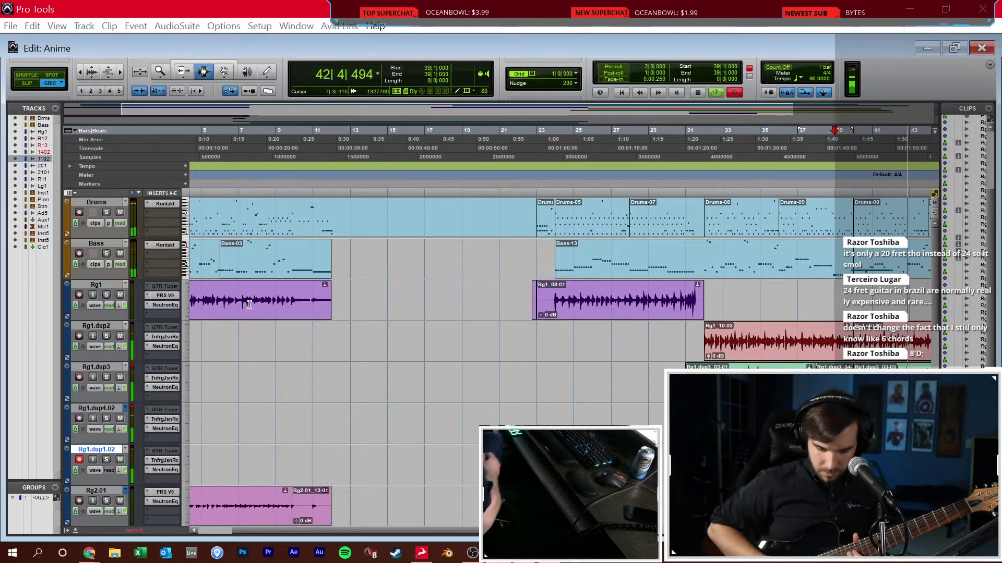
pyautogui.press('space')
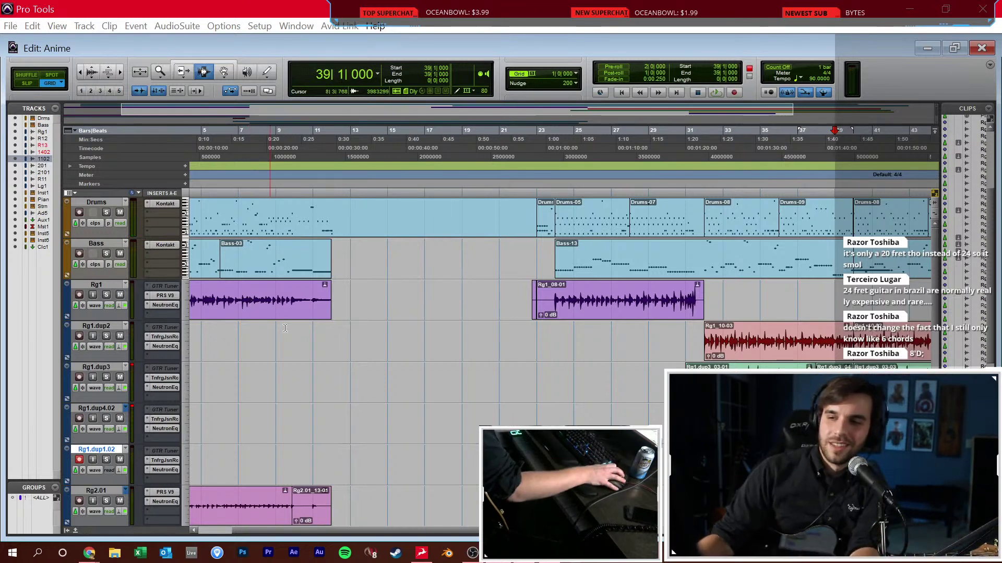
# Play back the heavy section from bar 33
pyautogui.hotkey('ctrl', '[')
pyautogui.moveTo(488, 130); pyautogui.dragTo(609, 131)
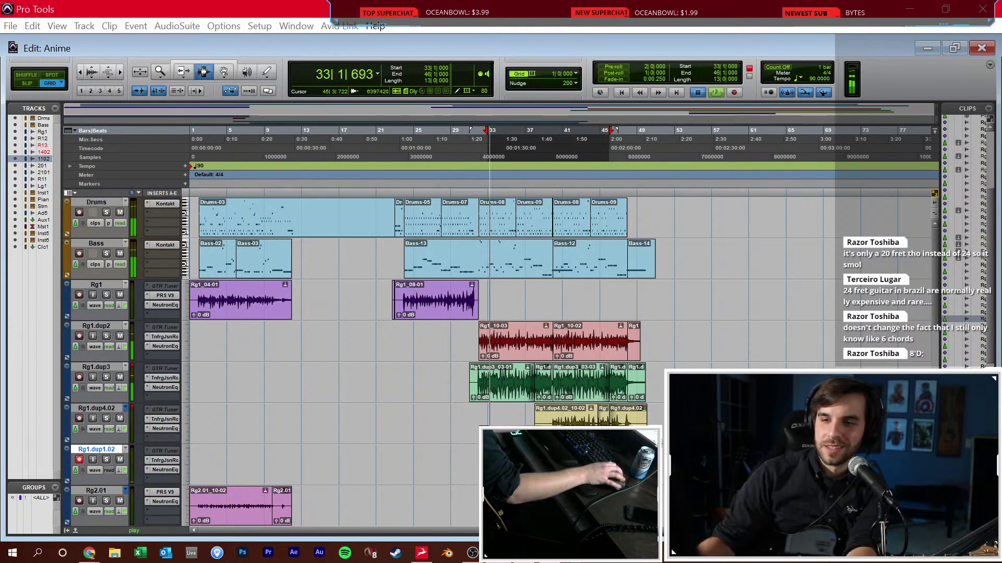
pyautogui.click(491, 131)
pyautogui.click(544, 130)
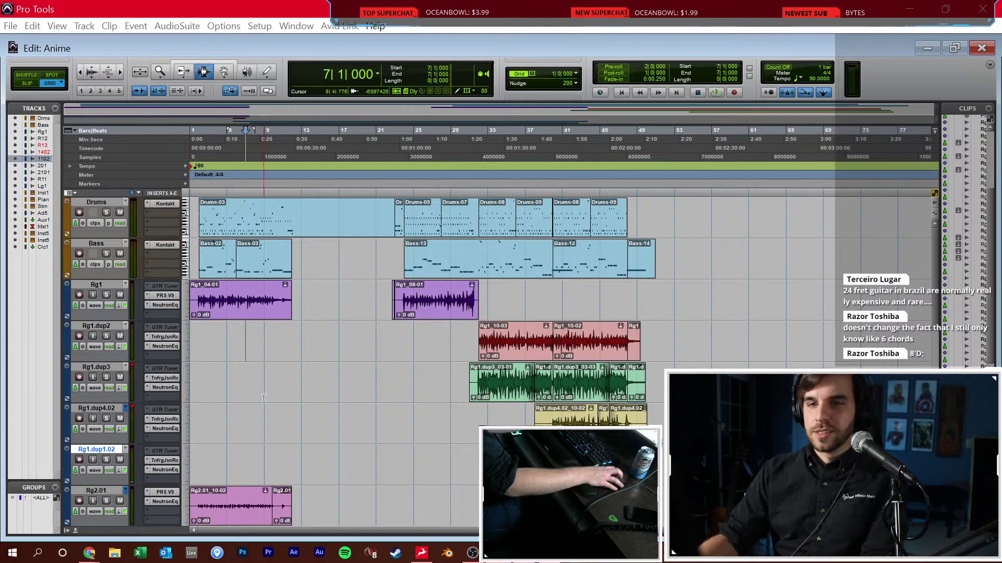
# Set the session tempo to 165 and play the song from bar 1
pyautogui.press('Return')
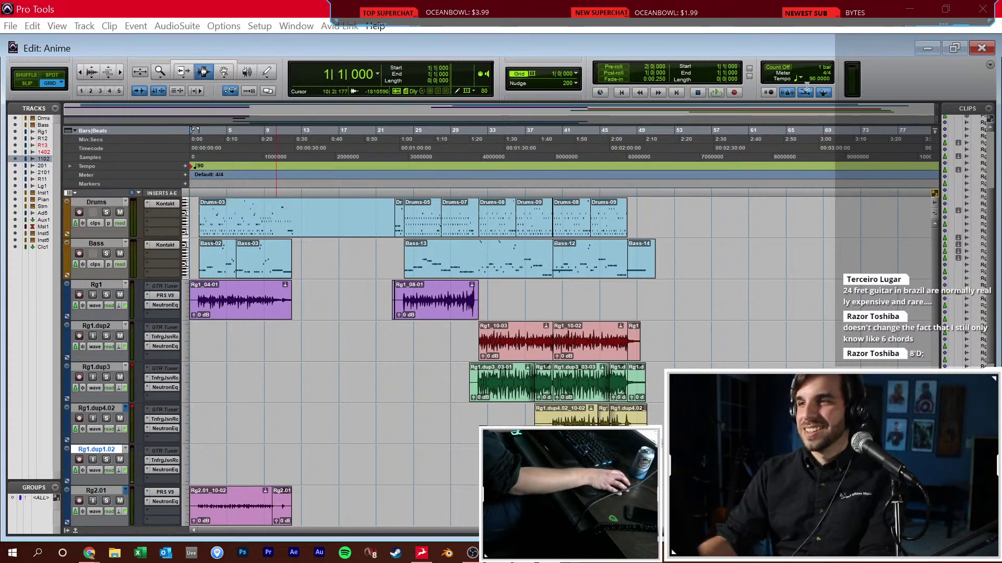
pyautogui.write('165')
pyautogui.press('Return')
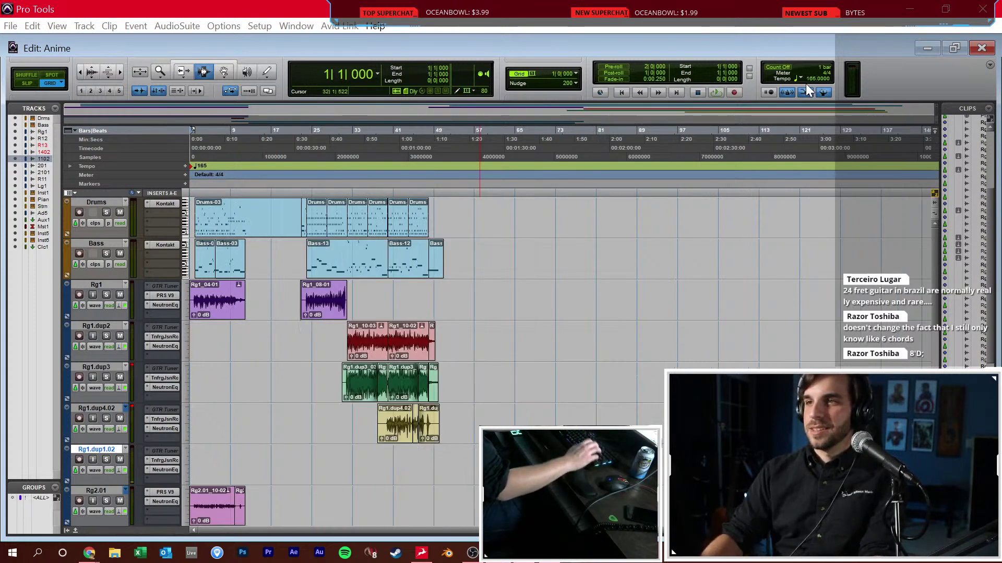
pyautogui.press('space')
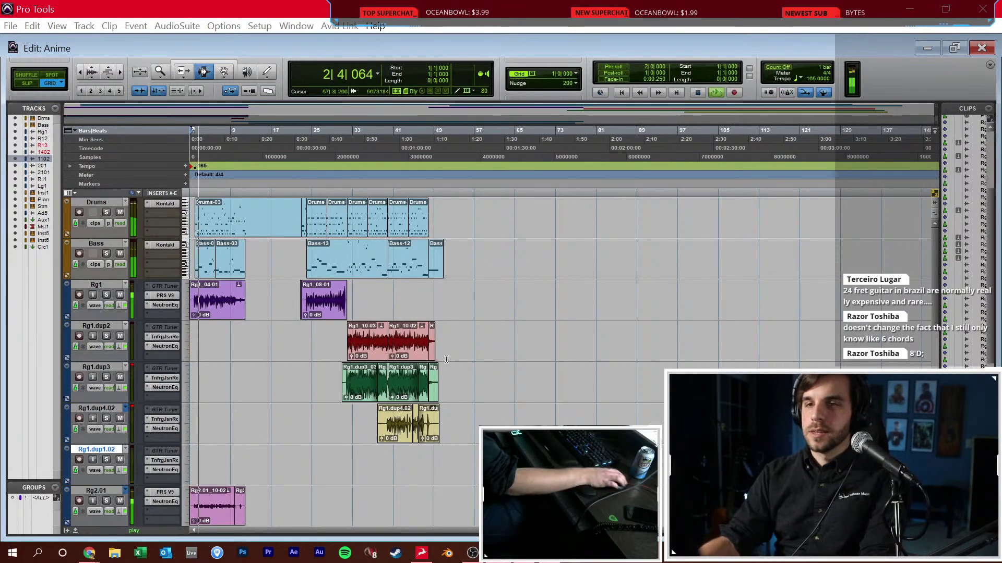
pyautogui.click(414, 320)
pyautogui.hotkey('ctrl', ']')
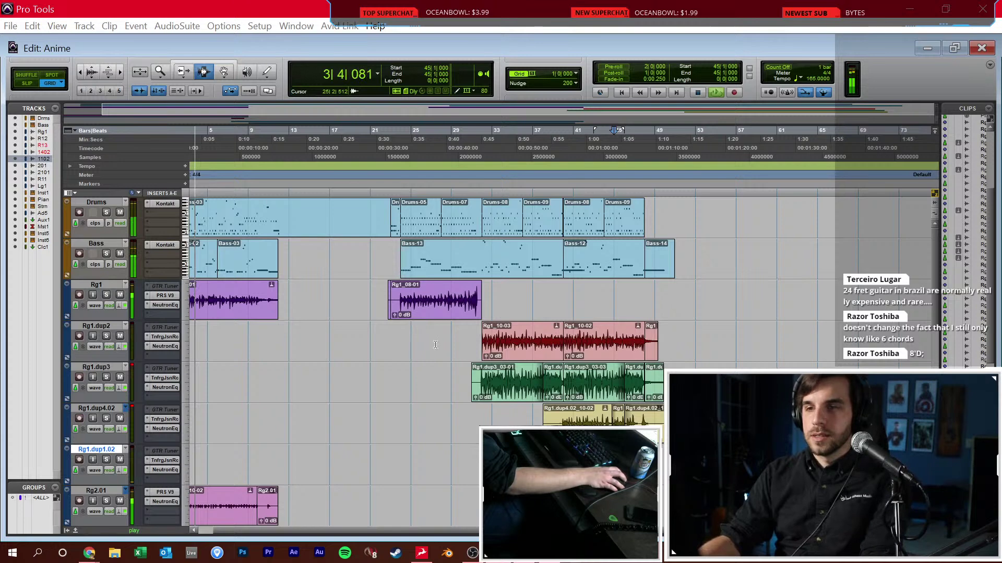
# During playback, set the volume faders of Rg2.01 to -12.6, Rg2.dup1.01 to -11.8 and Rg1.dup1 to -10.5 dB
pyautogui.hotkey('ctrl', '=')
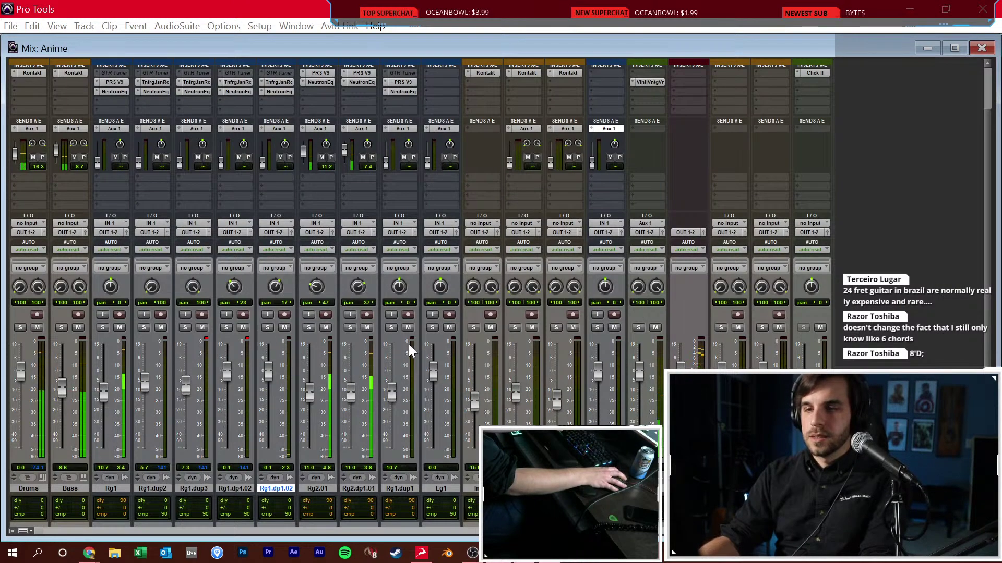
pyautogui.moveTo(391, 393); pyautogui.dragTo(391, 395)
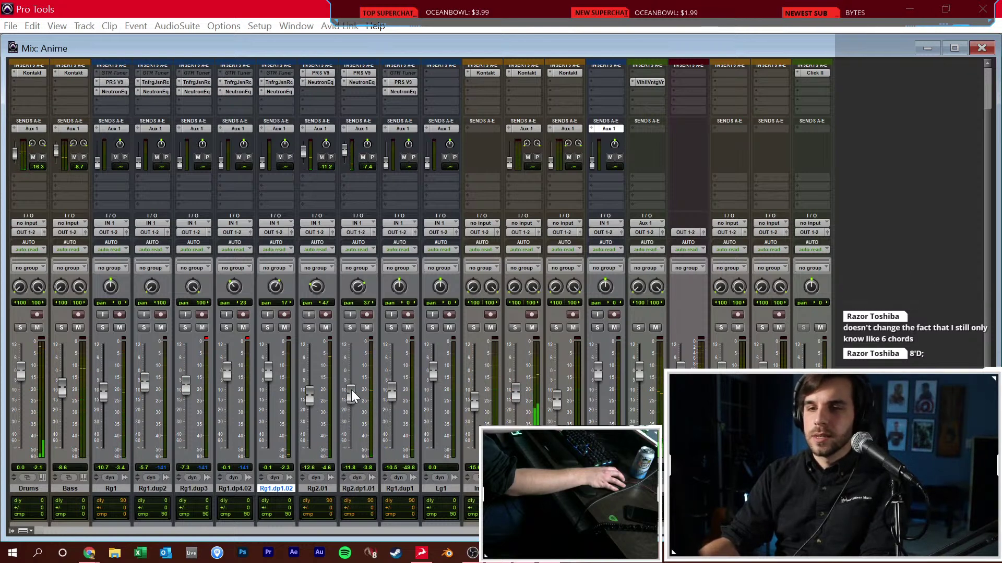
pyautogui.moveTo(352, 390); pyautogui.dragTo(352, 390)
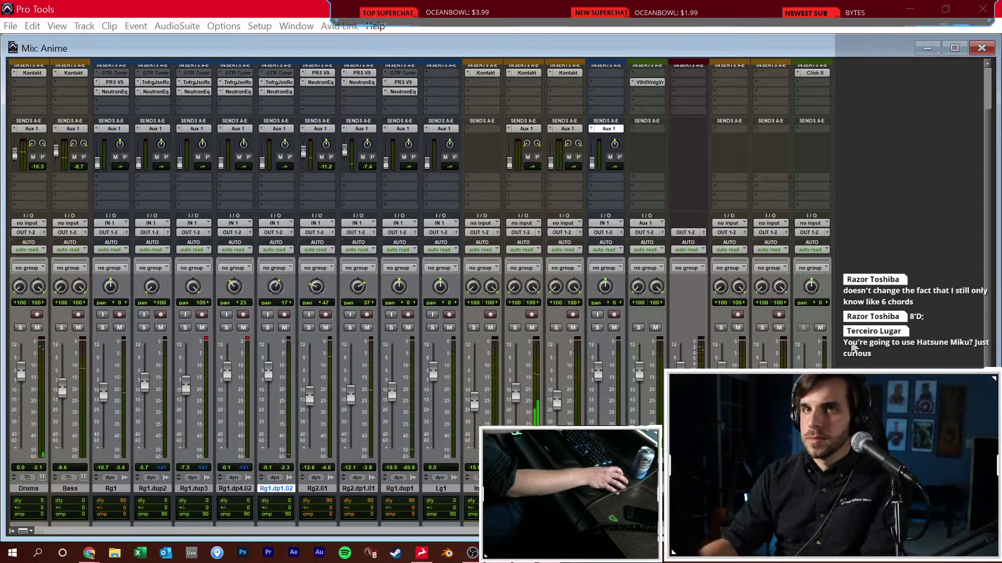
# Review the piano and strings passage and the following guitar entry on the timeline while playing through bar 26
pyautogui.hotkey('ctrl', '=')
pyautogui.scroll(-3, 402, 404)
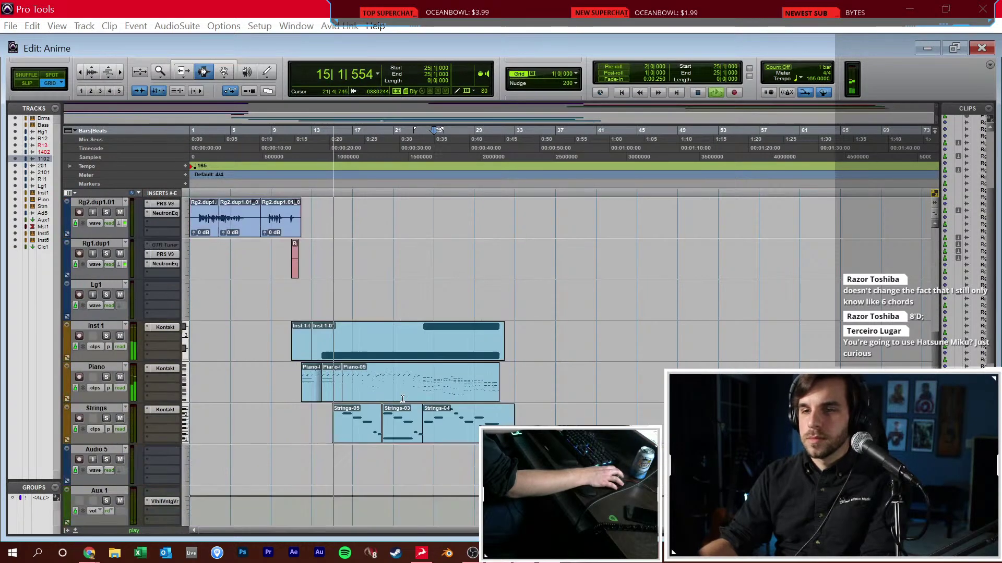
pyautogui.scroll(2, 418, 396)
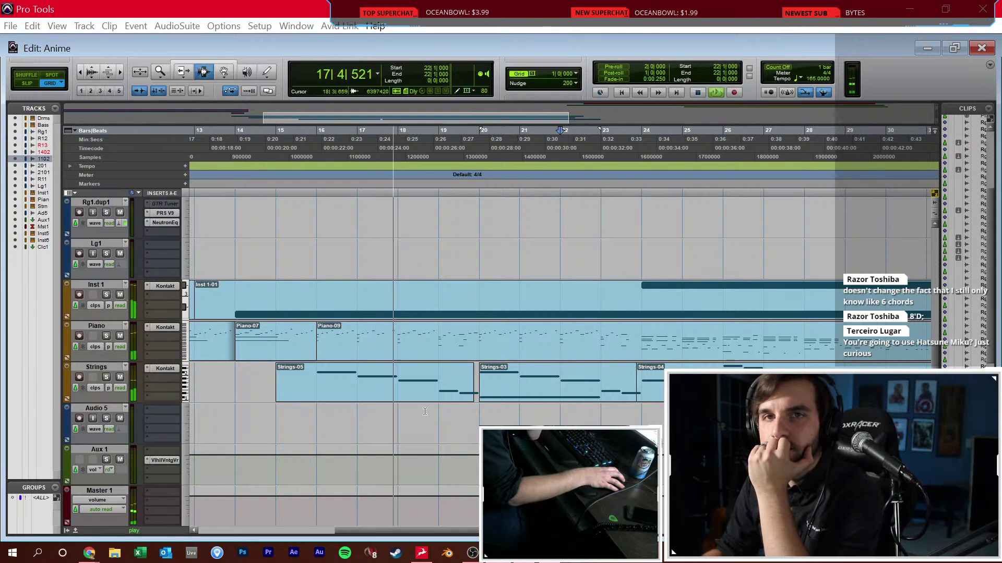
pyautogui.click(531, 256)
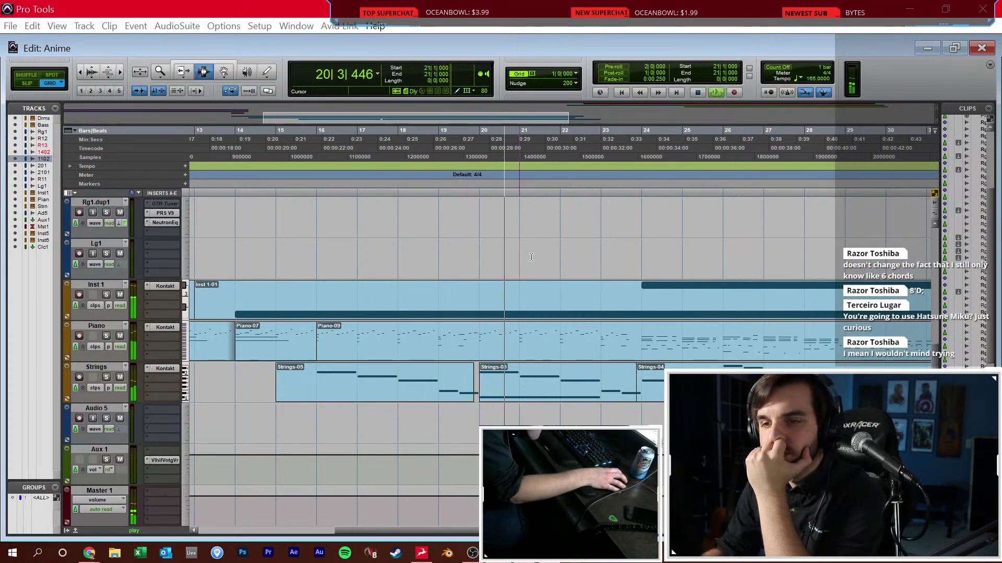
pyautogui.click(672, 263)
pyautogui.scroll(5, 672, 262)
pyautogui.click(660, 325)
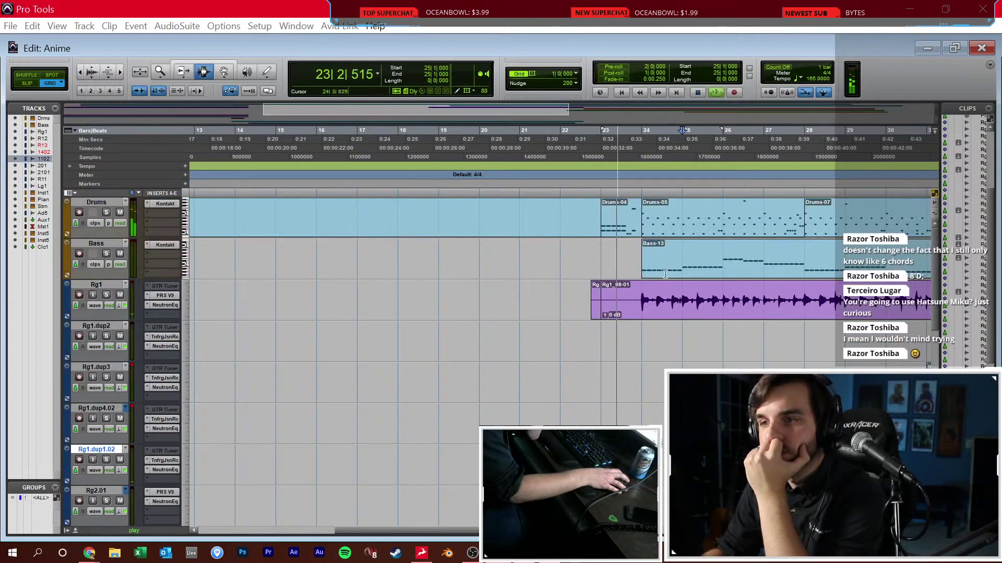
pyautogui.hotkey('ctrl', '=')
pyautogui.hotkey('ctrl', '=')
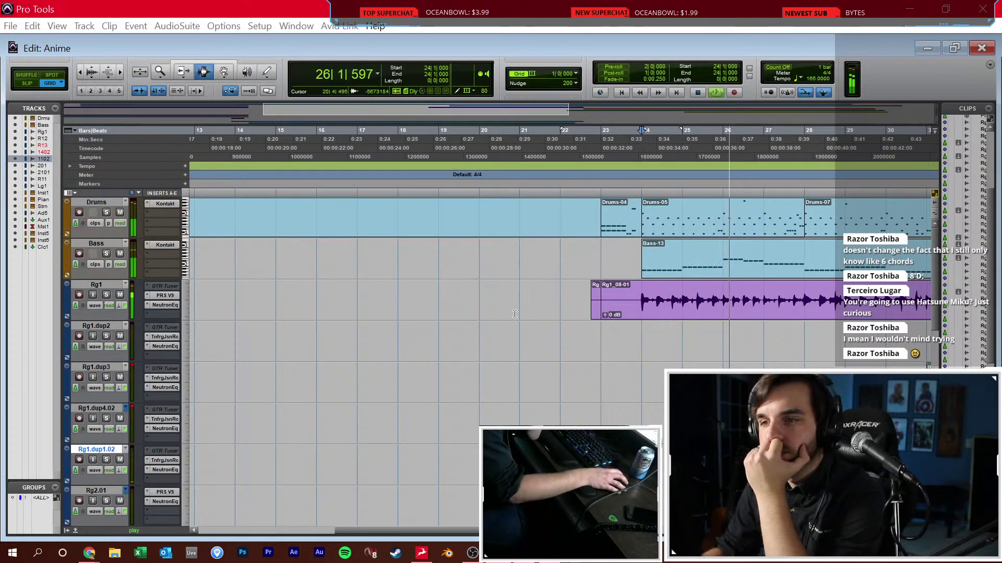
# Follow the Rg1 guitar part and the entry of the layered guitars on the timeline during playback through bar 33
pyautogui.press('F8')
pyautogui.click(676, 307)
pyautogui.hotkey('ctrl', '[')
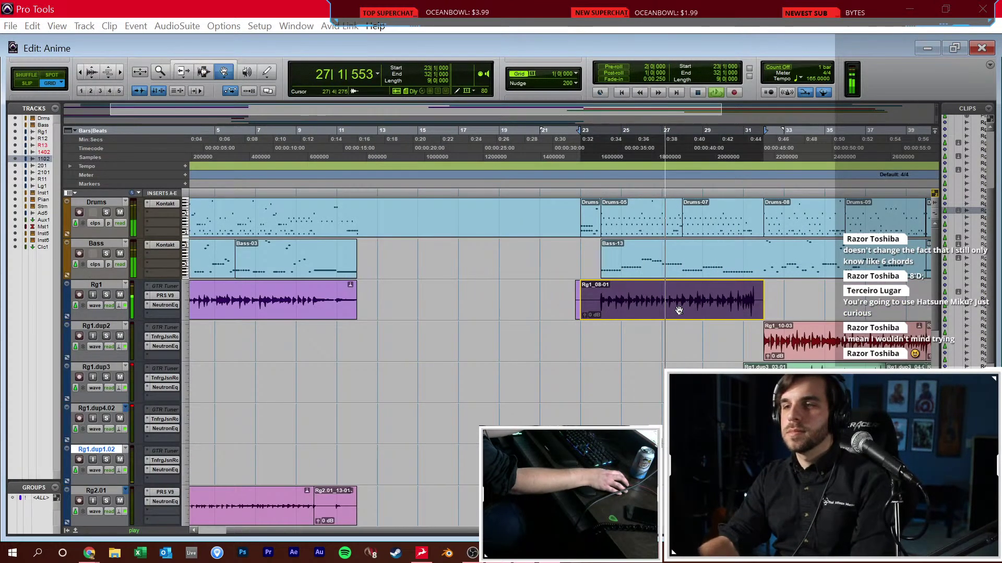
pyautogui.click(646, 342)
pyautogui.hotkey('ctrl', ']')
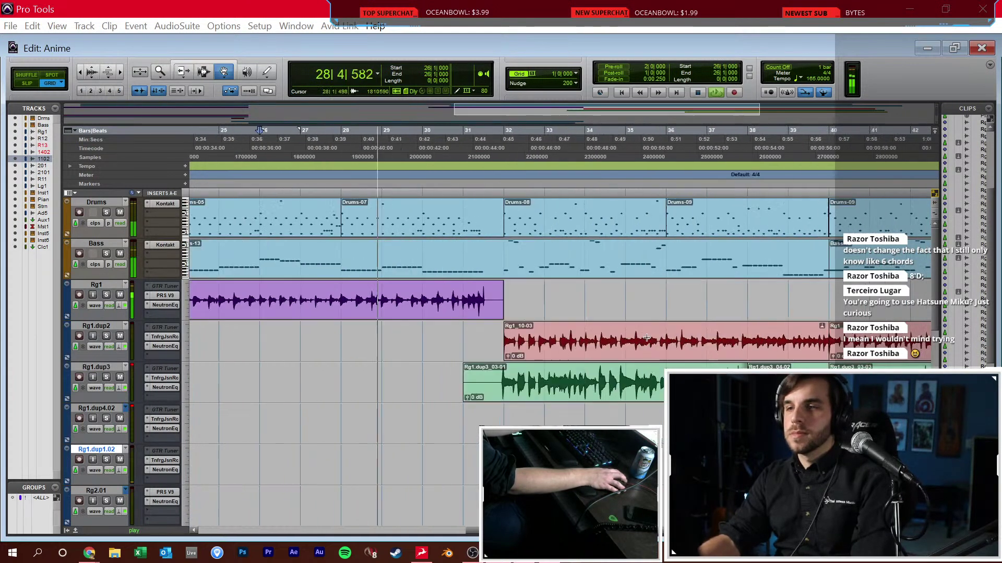
pyautogui.press('F7')
pyautogui.click(480, 341)
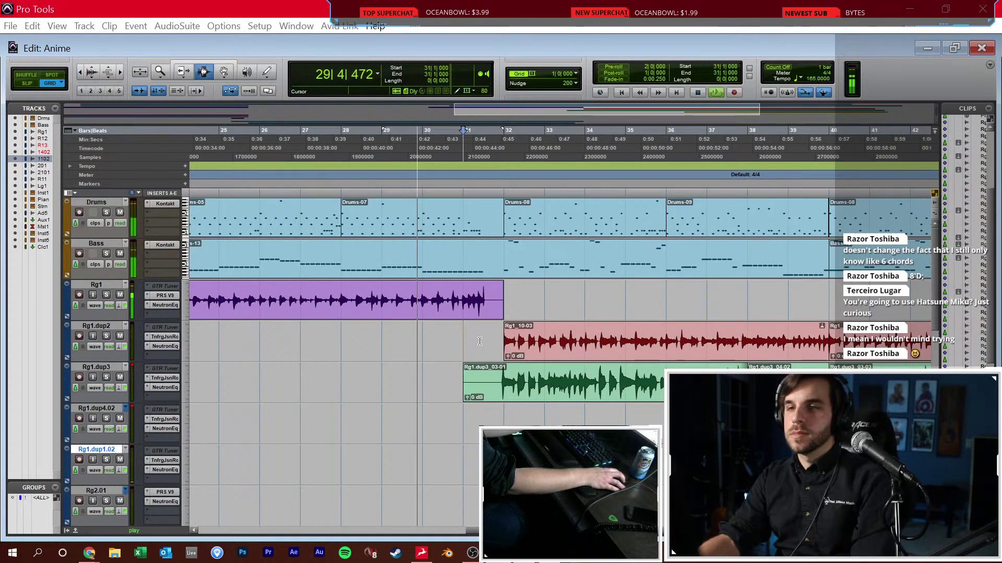
pyautogui.click(515, 317)
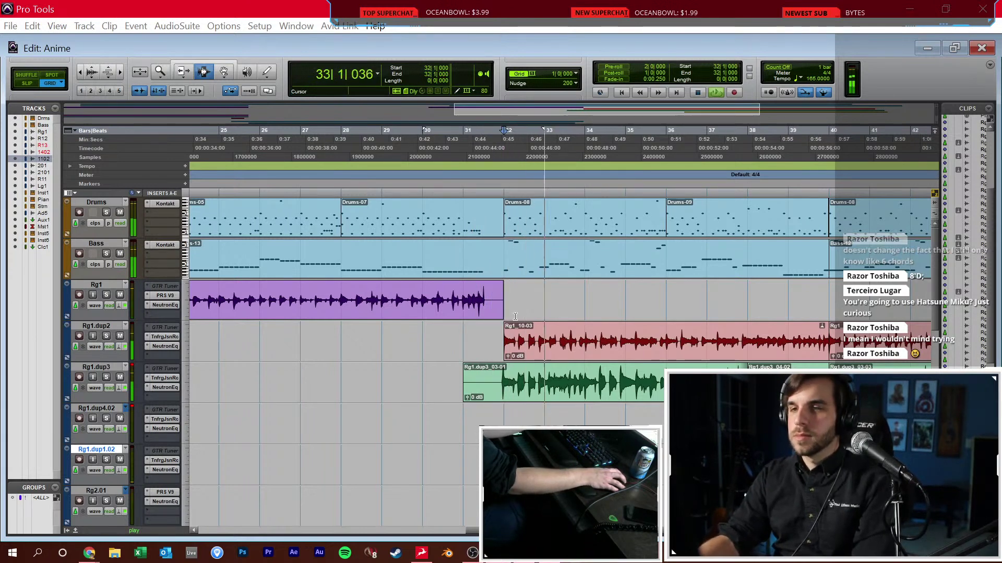
# Examine the layered Rg1.dup2, Rg1.dup3 and Rg1.dup4.02 guitar clips around bars 33 to 44 during playback
pyautogui.hotkey('ctrl', '[')
pyautogui.click(490, 336)
pyautogui.click(472, 333)
pyautogui.click(451, 331)
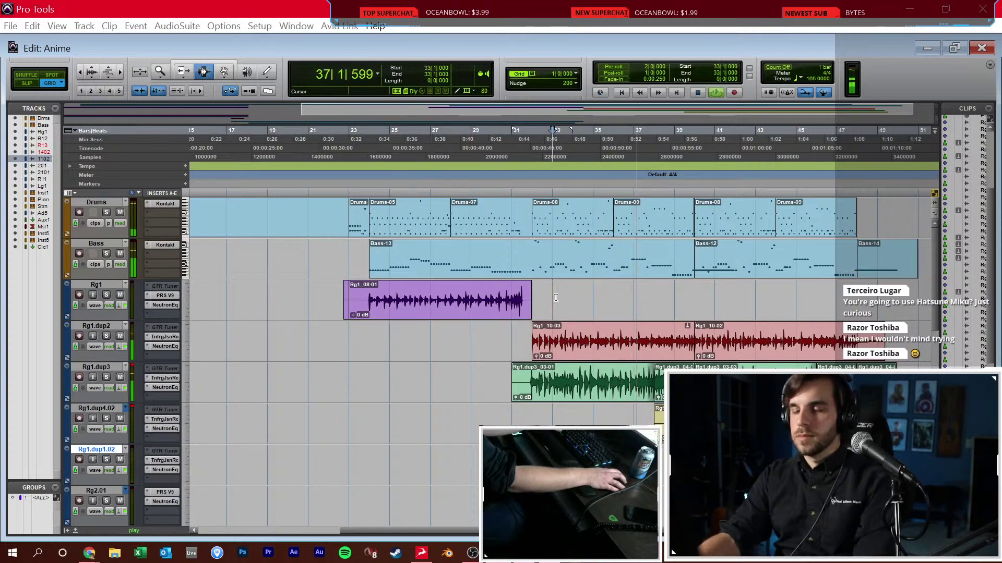
pyautogui.hscroll(5, 521, 308)
pyautogui.click(550, 300)
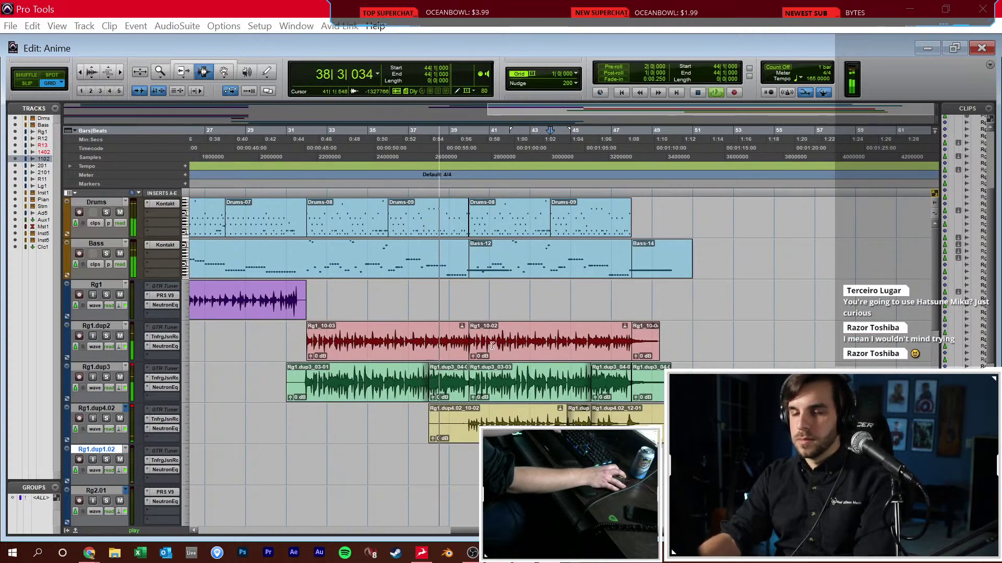
pyautogui.click(463, 390)
pyautogui.hotkey('ctrl', ']')
pyautogui.hotkey('ctrl', ']')
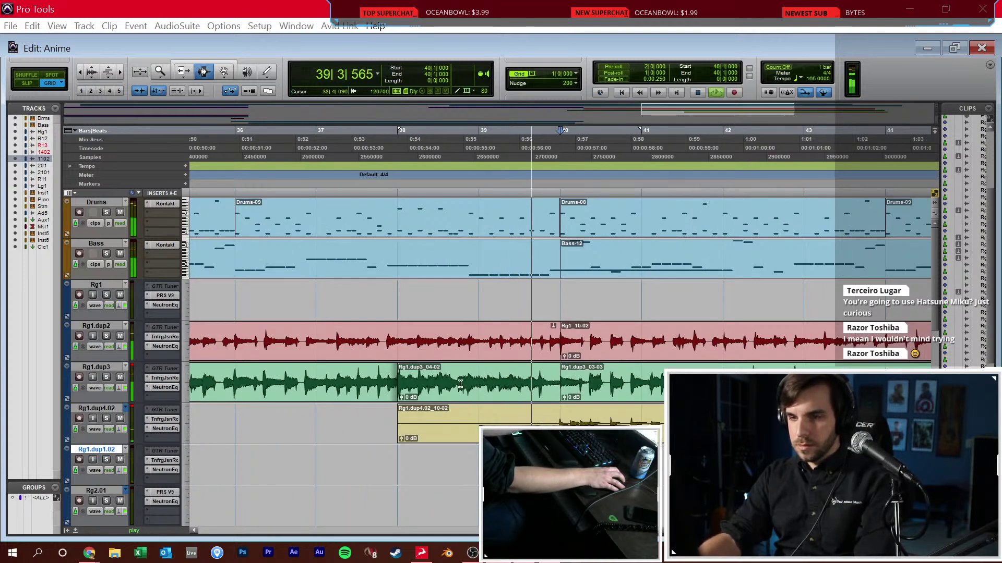
# Set the Rg1.dup4.02 guitar's volume to -2.0 dB and its pan to 4 in the mixer during playback
pyautogui.hotkey('ctrl', '=')
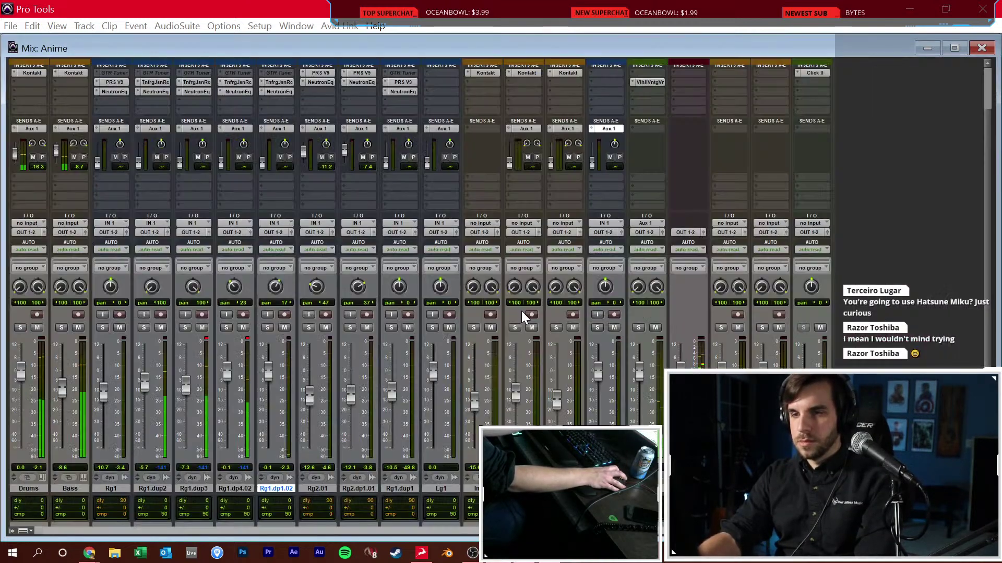
pyautogui.moveTo(227, 365); pyautogui.dragTo(226, 373)
pyautogui.moveTo(232, 287); pyautogui.dragTo(235, 282)
pyautogui.moveTo(229, 379); pyautogui.dragTo(229, 369)
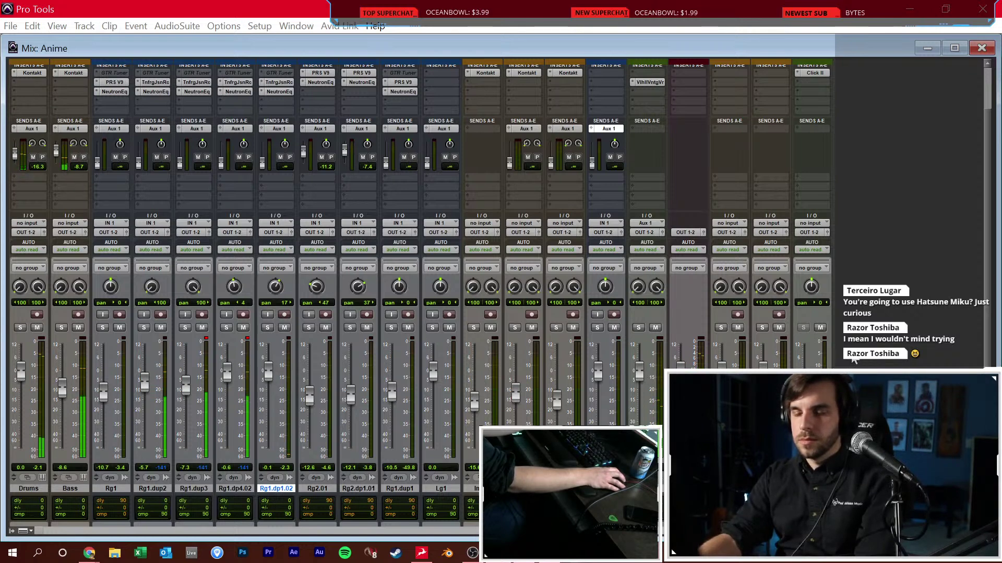
pyautogui.moveTo(230, 377); pyautogui.dragTo(230, 380)
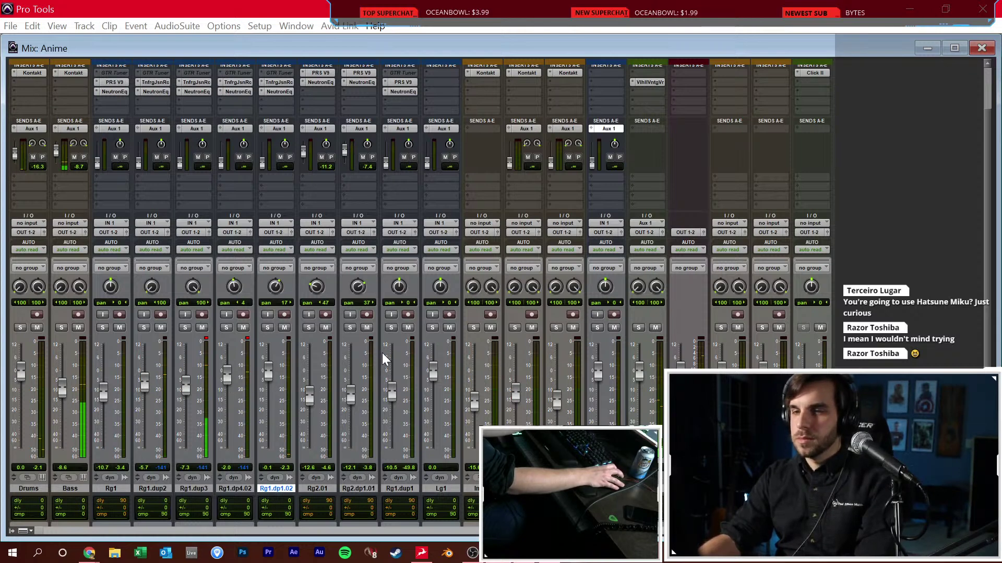
pyautogui.hotkey('ctrl', '=')
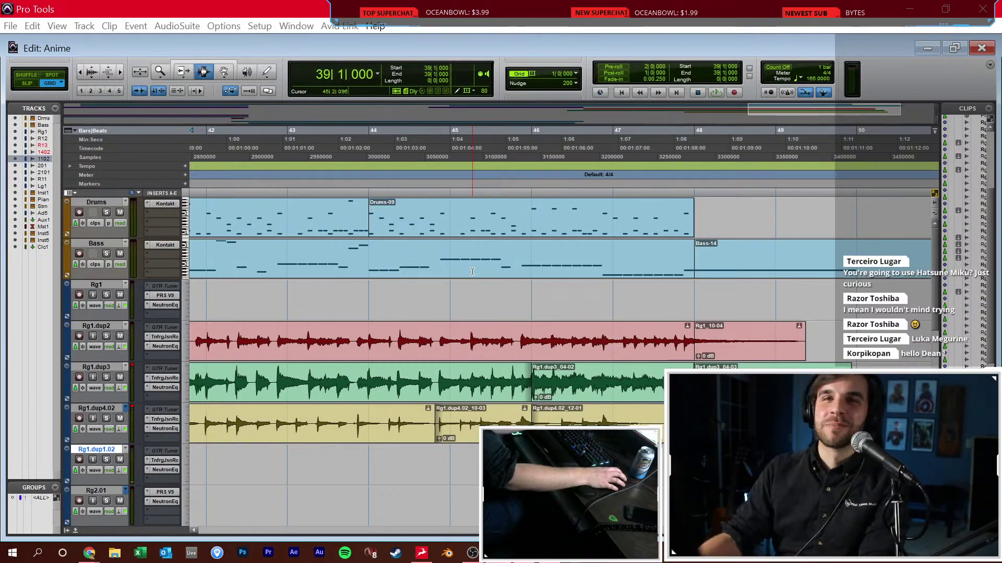
pyautogui.click(633, 226)
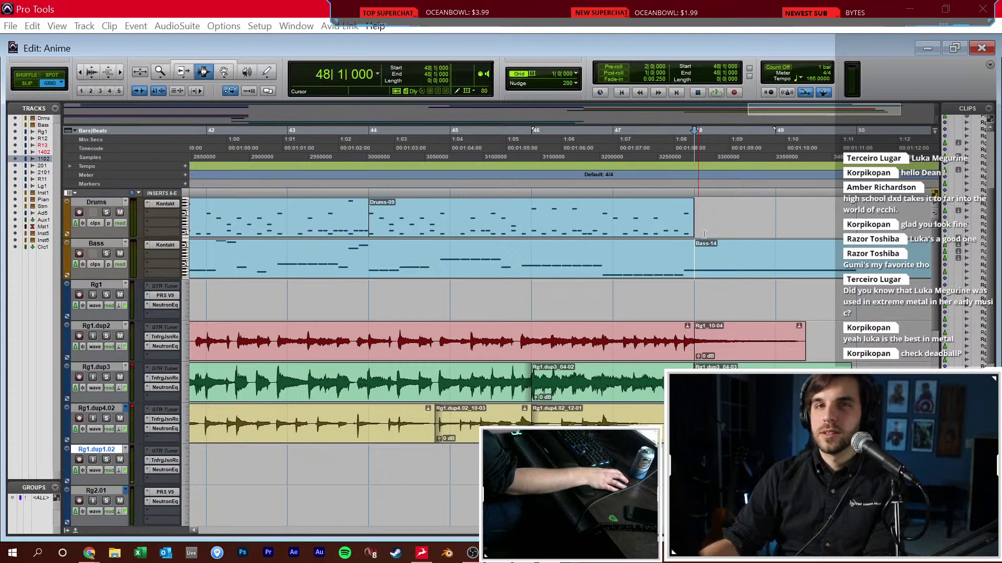
pyautogui.hotkey('ctrl', '[')
pyautogui.click(708, 225)
pyautogui.click(745, 248)
pyautogui.click(678, 225)
pyautogui.click(634, 215)
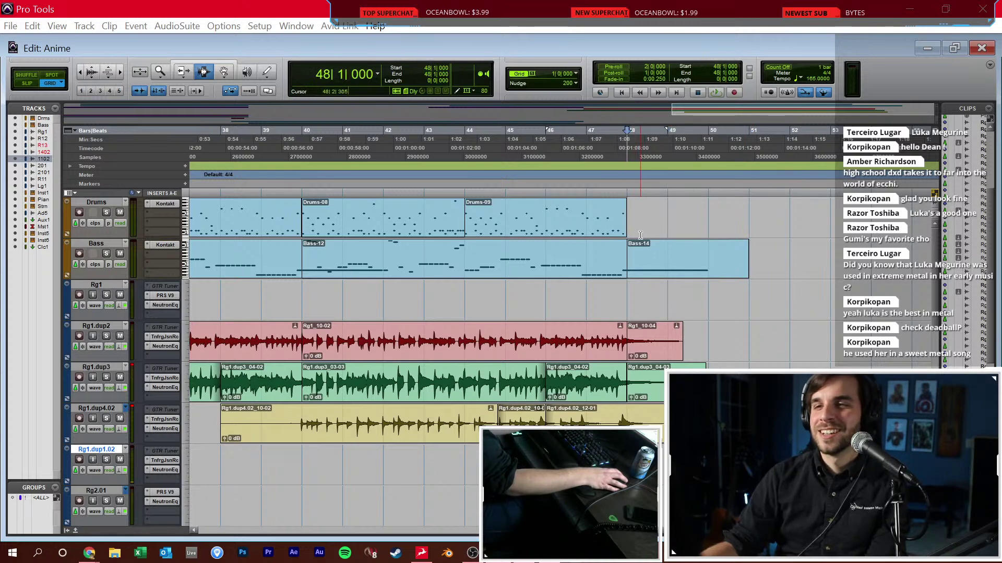
pyautogui.click(595, 229)
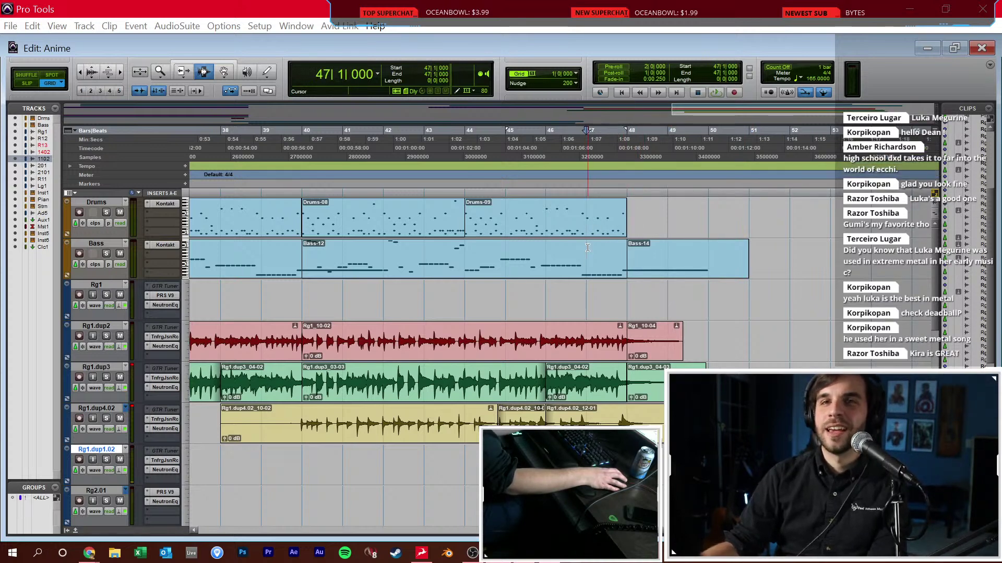
pyautogui.click(560, 235)
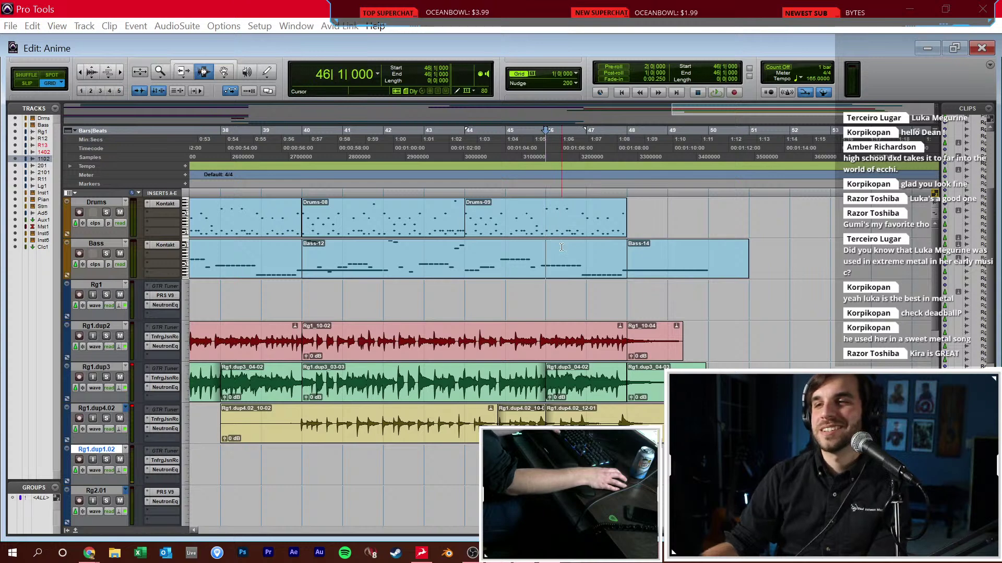
pyautogui.click(513, 233)
pyautogui.click(467, 232)
pyautogui.click(344, 229)
pyautogui.click(299, 229)
pyautogui.click(587, 255)
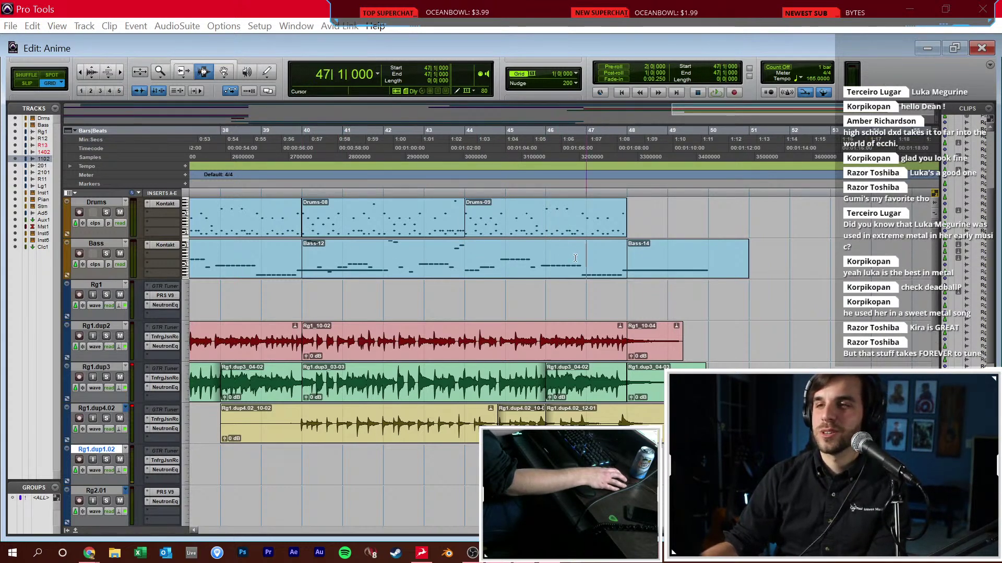
pyautogui.click(545, 259)
# Examine the arrangement of the whole song across all tracks, from the drums and guitars to the piano and strings
pyautogui.hotkey('ctrl', '[')
pyautogui.hscroll(-10, 543, 272)
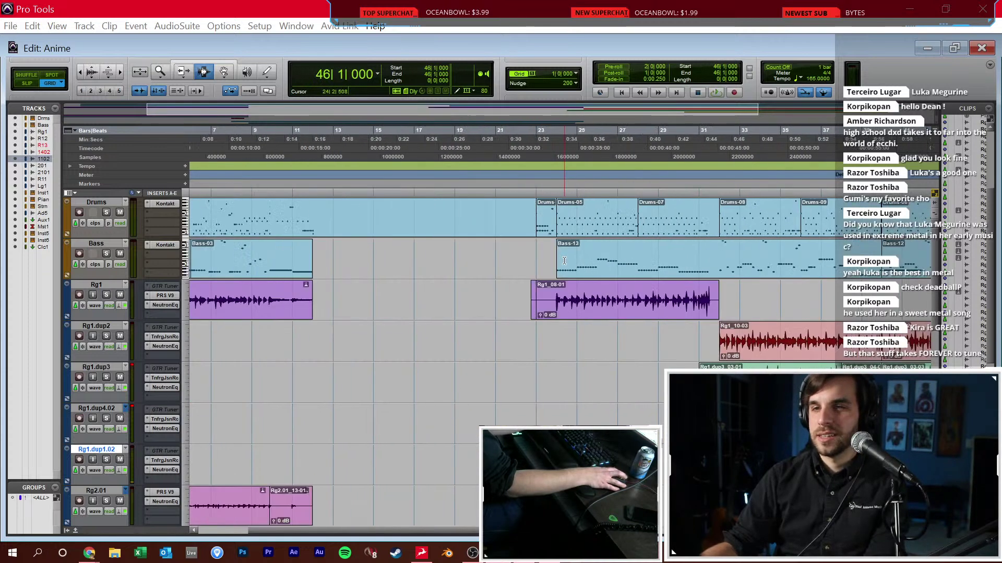
pyautogui.hotkey('ctrl', '[')
pyautogui.click(559, 295)
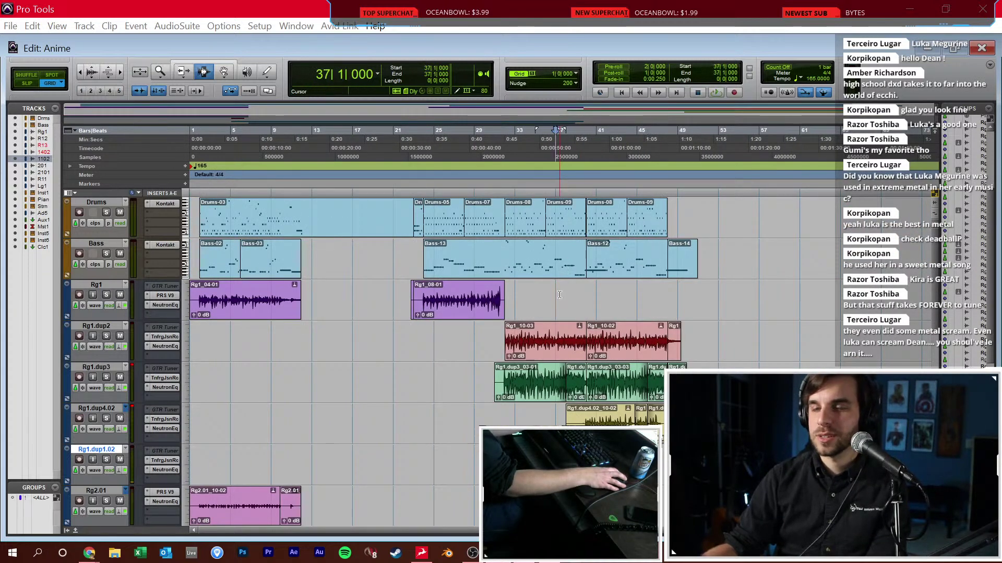
pyautogui.click(586, 301)
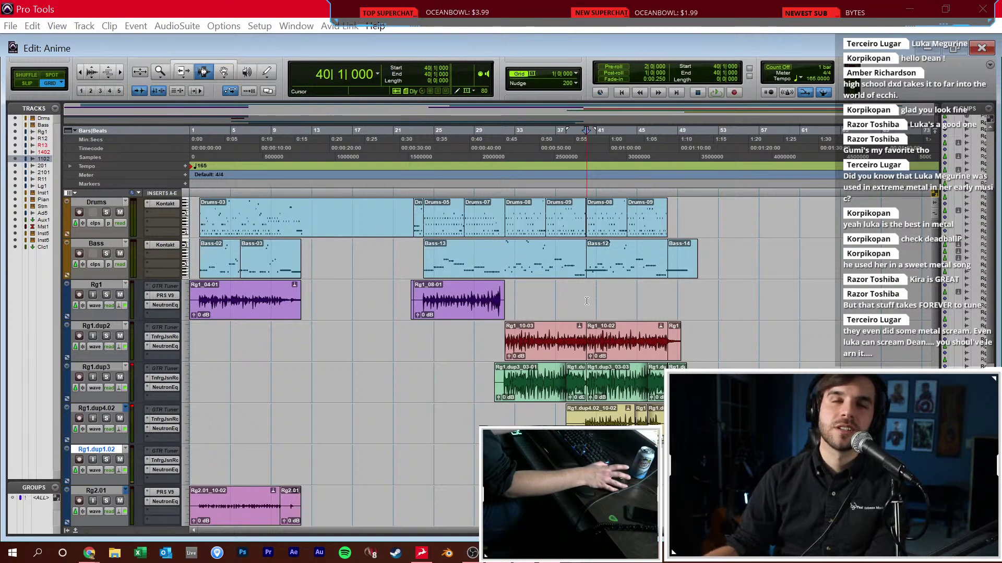
pyautogui.click(592, 298)
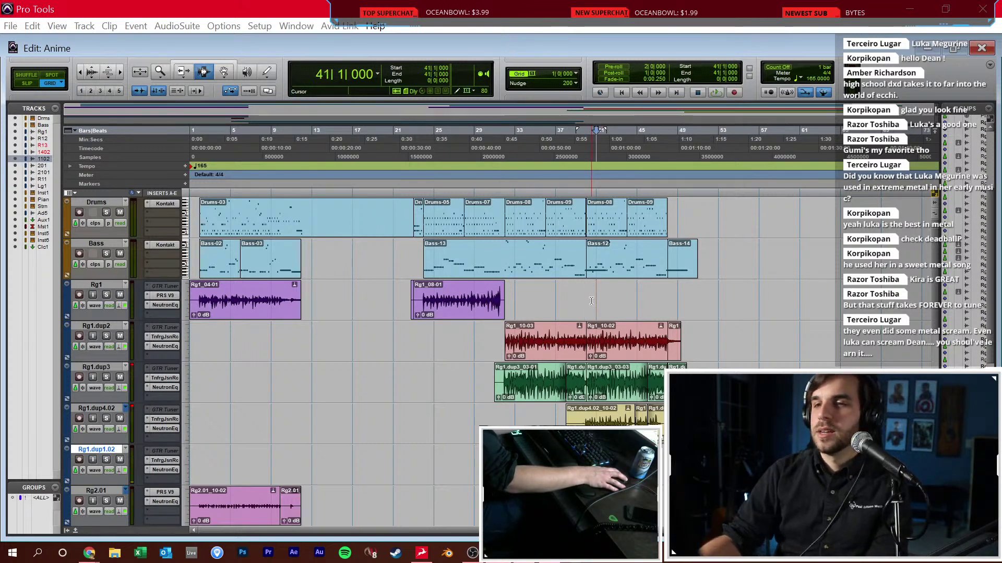
pyautogui.scroll(-10, 358, 306)
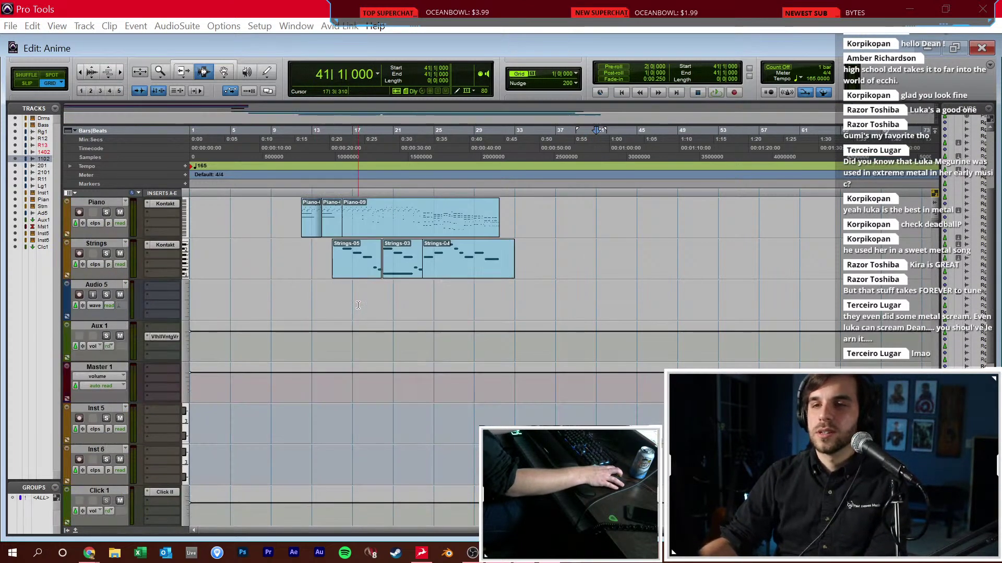
pyautogui.scroll(10, 357, 306)
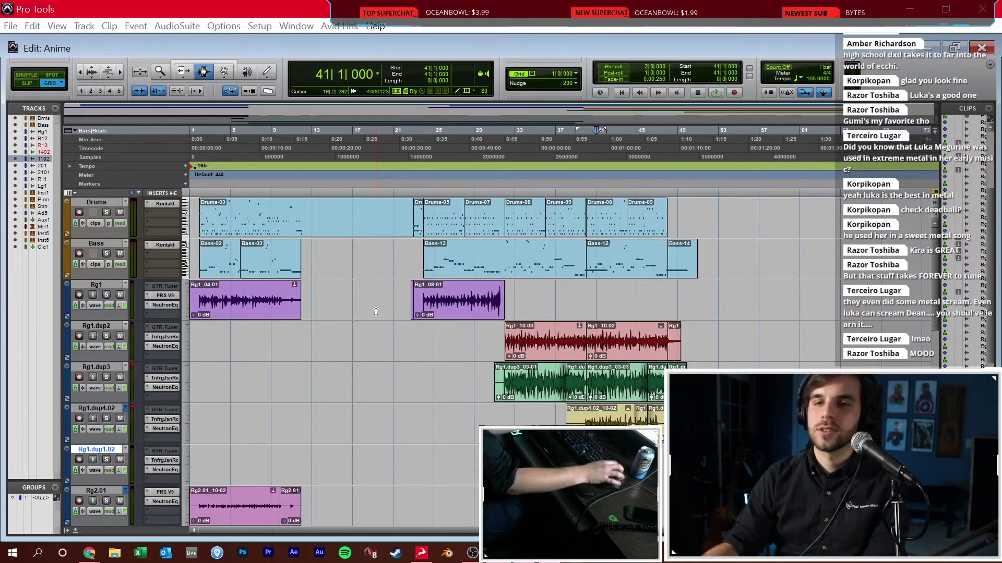
# Play the song from bar 2
pyautogui.press('Return')
pyautogui.hotkey('ctrl', ']')
pyautogui.hotkey('ctrl', ']')
pyautogui.click(245, 334)
pyautogui.press('space')
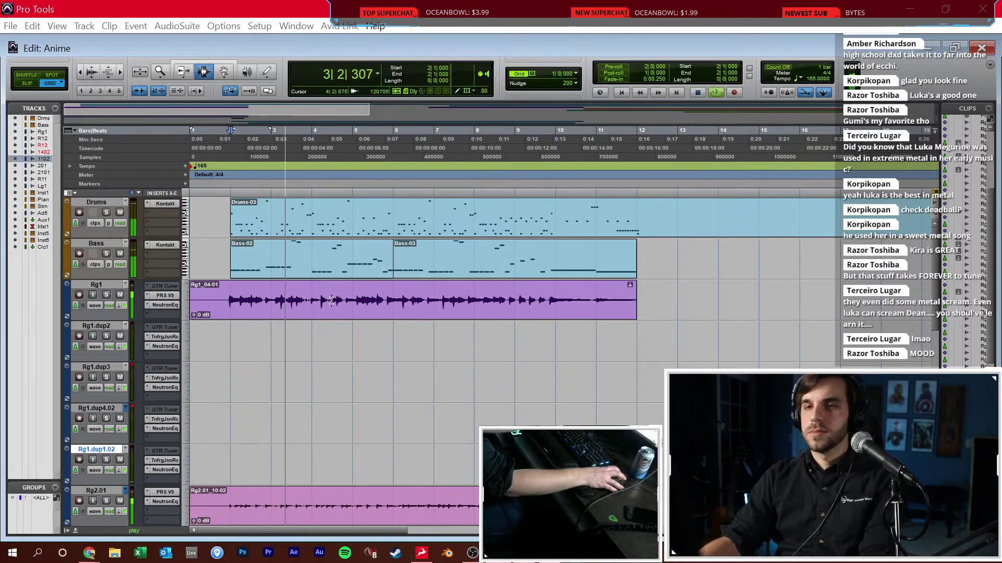
# Insert the stereo FG-X Virtual Mastering Console plug-in on the Master 1 track
pyautogui.hotkey('ctrl', '=')
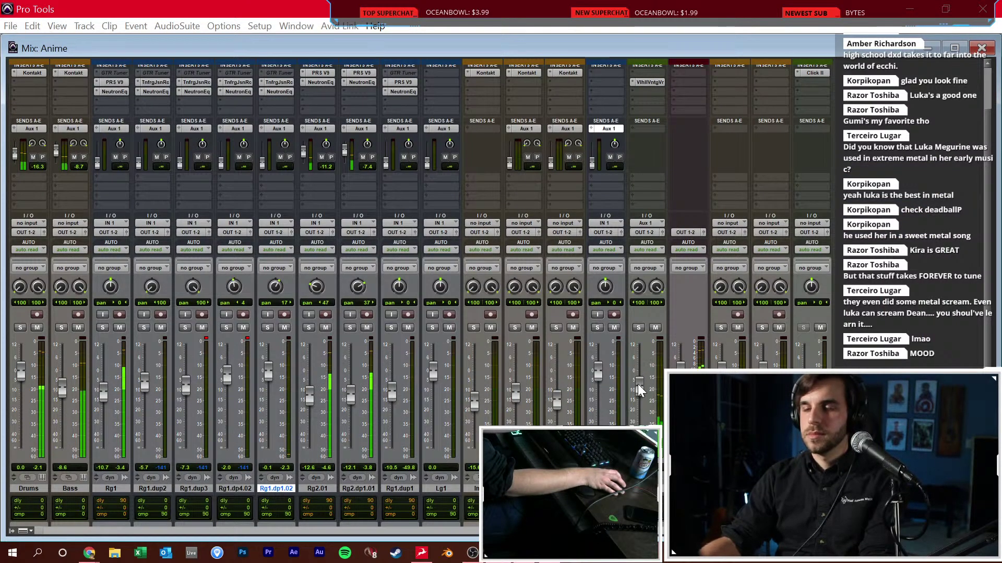
pyautogui.scroll(2, 672, 168)
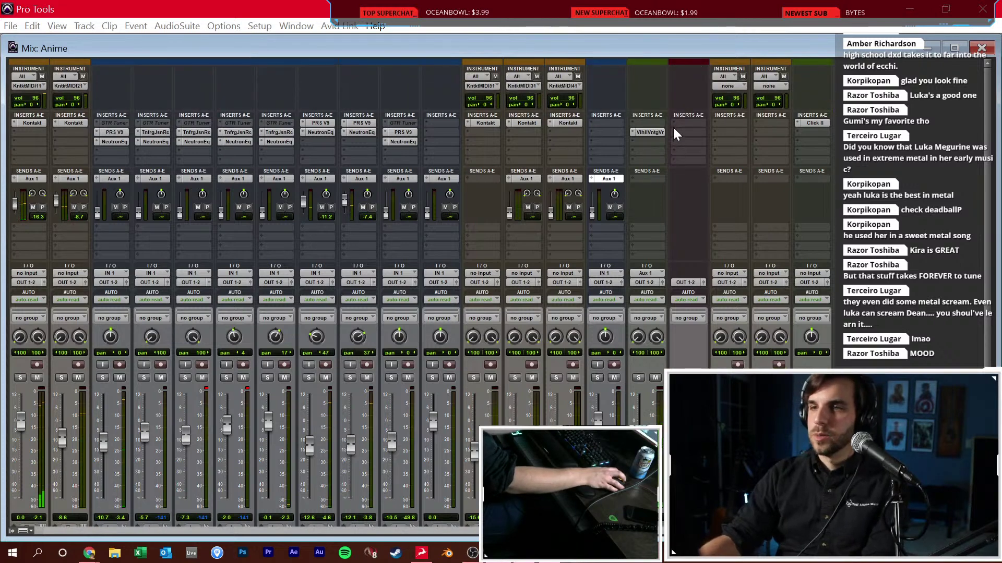
pyautogui.click(678, 131)
pyautogui.write('fg')
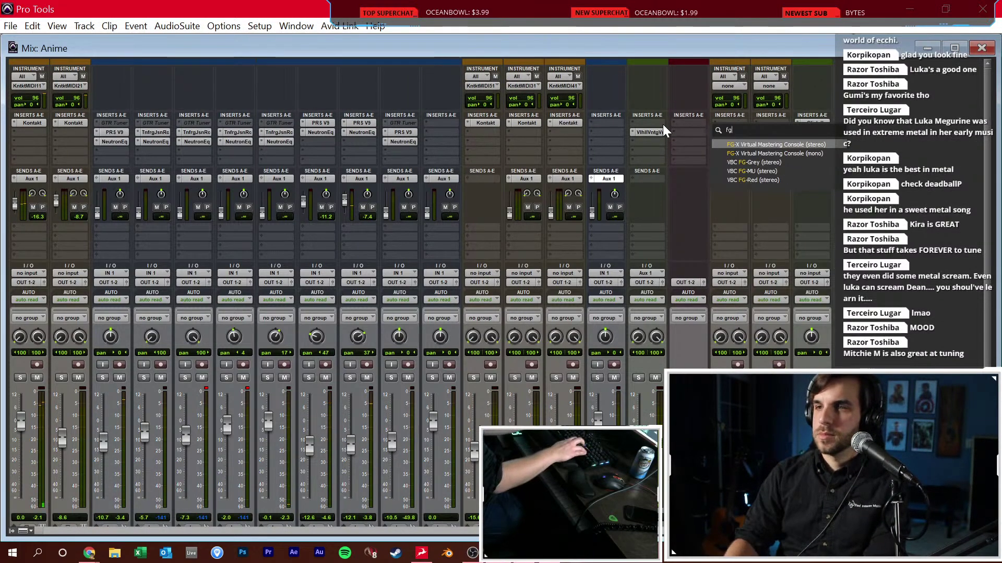
pyautogui.press('Return')
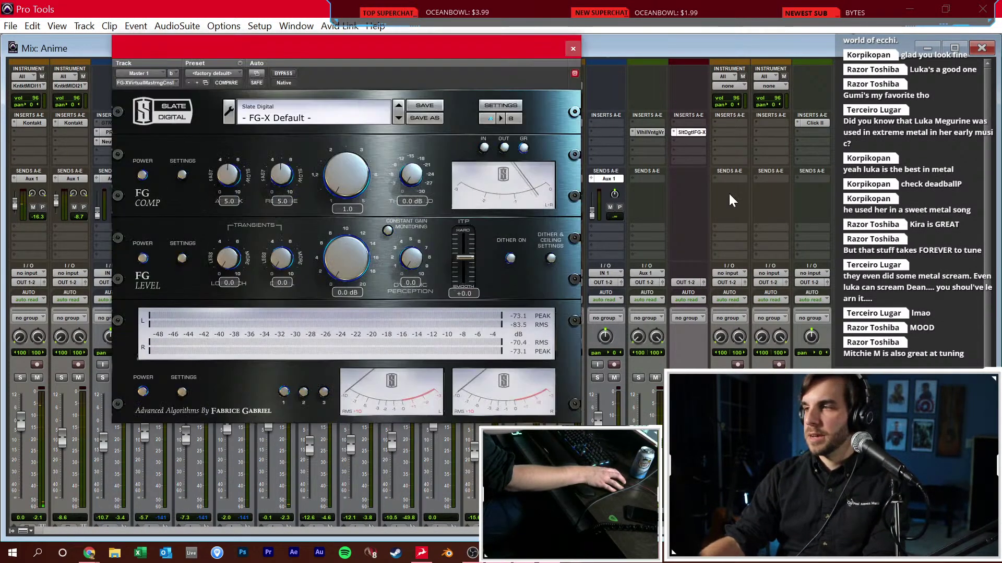
# Raise the FG Level gain in the FG-X mastering plug-in during playback, and close the plug-in window
pyautogui.moveTo(481, 43); pyautogui.dragTo(524, 98)
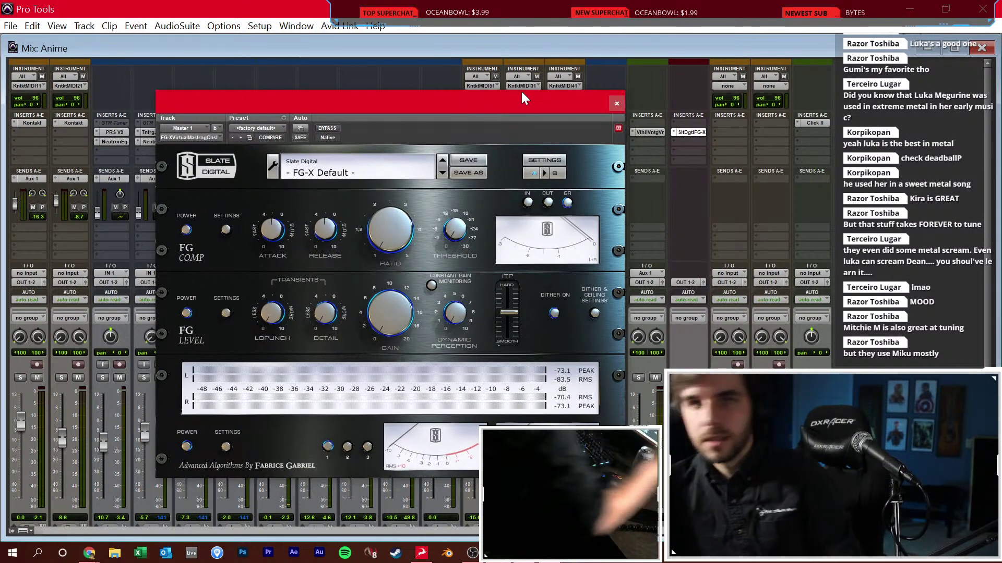
pyautogui.moveTo(398, 295); pyautogui.dragTo(408, 257)
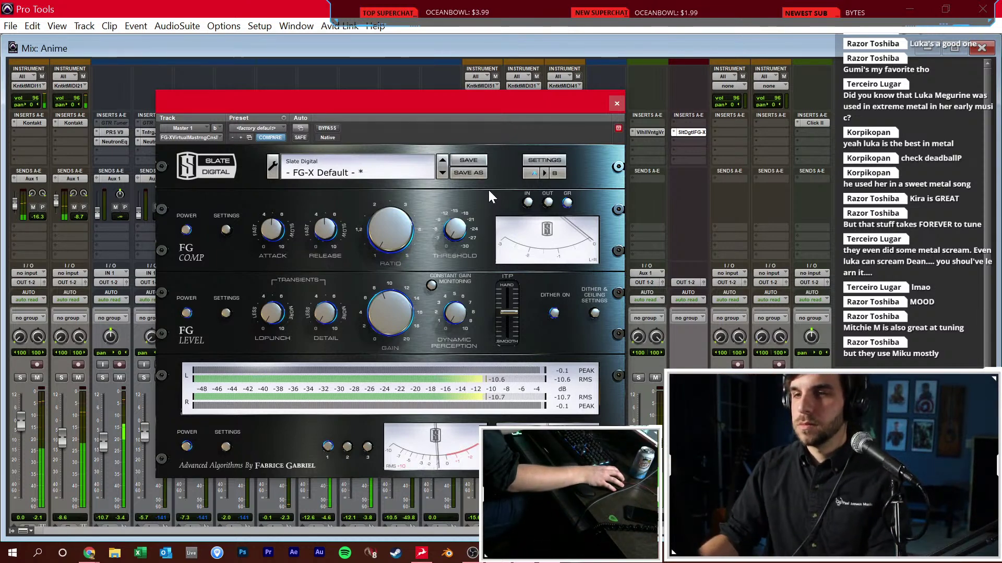
pyautogui.click(616, 103)
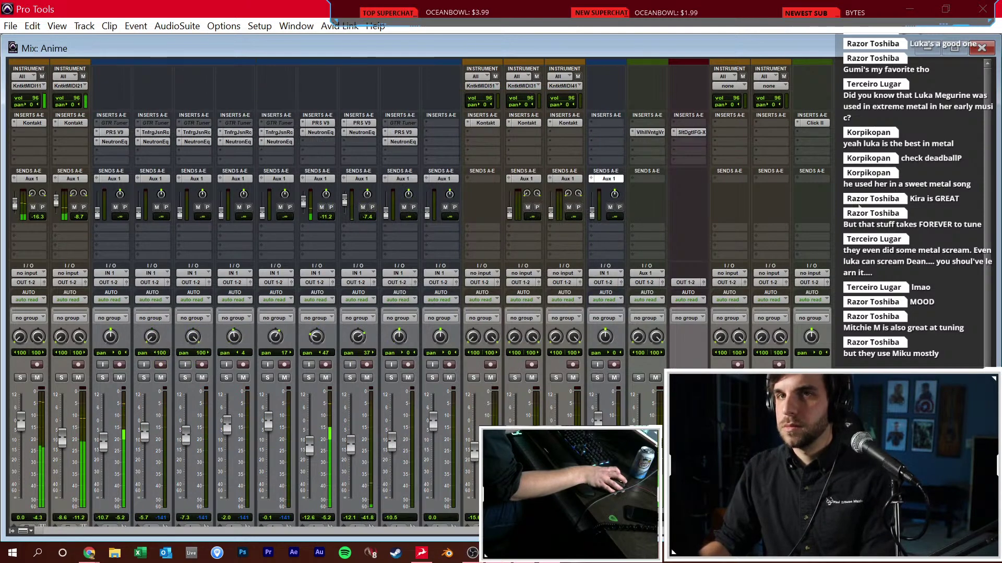
# Follow the transition from the guitar intro into the piano and strings passage on the timeline during playback, up to bar 20
pyautogui.hotkey('ctrl', '=')
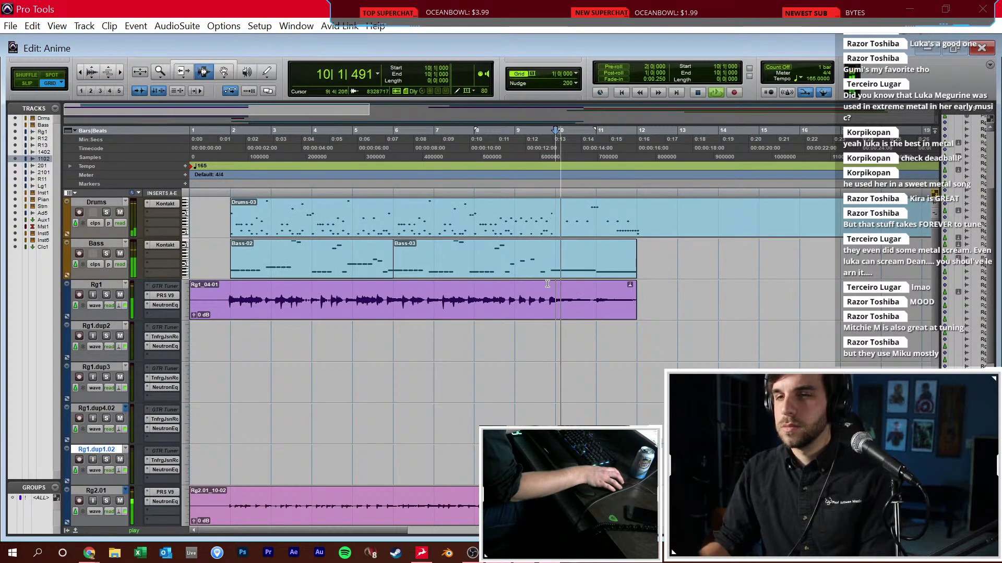
pyautogui.scroll(-5, 574, 284)
pyautogui.scroll(5, 626, 285)
pyautogui.scroll(-8, 636, 285)
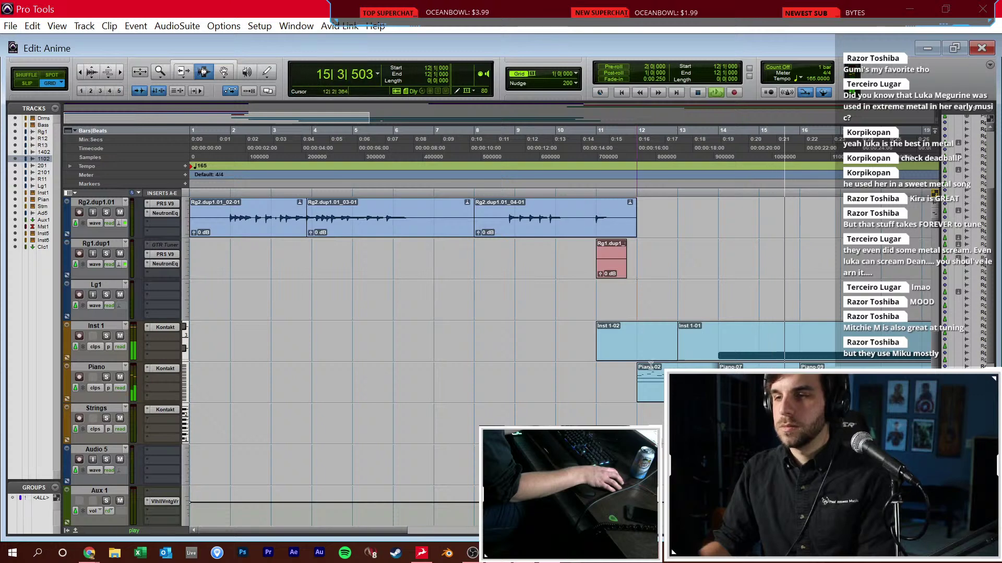
pyautogui.hscroll(5, 637, 313)
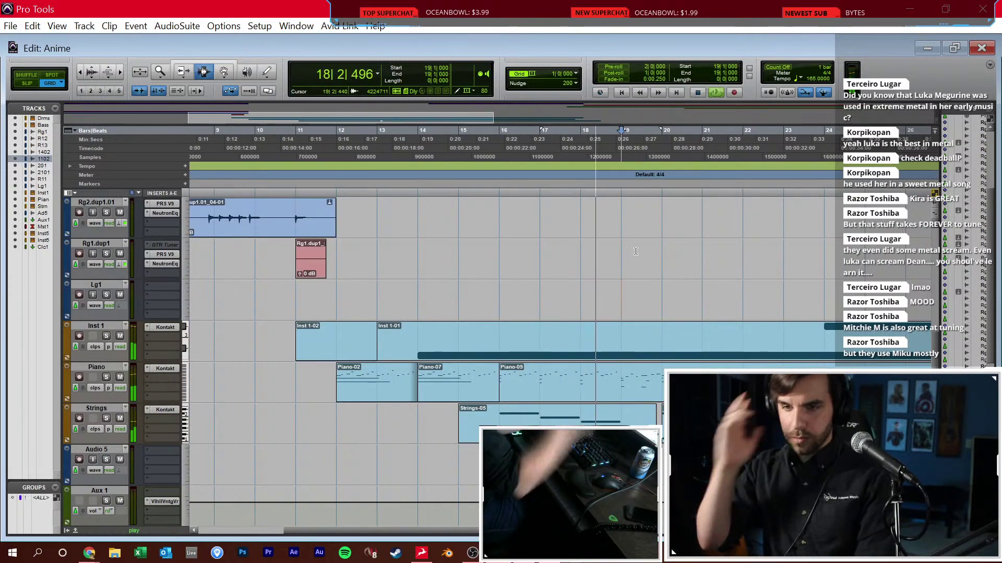
pyautogui.hscroll(3, 574, 258)
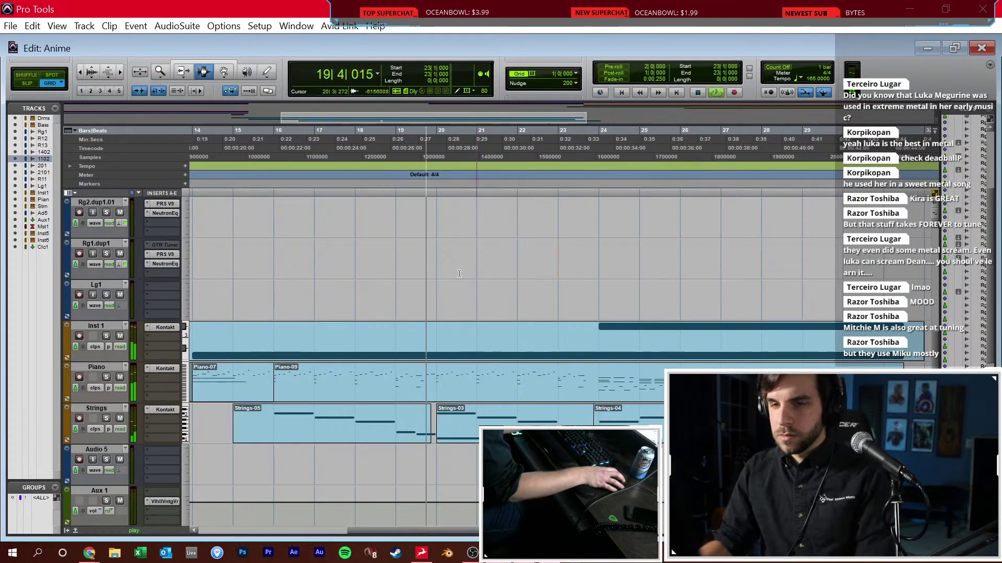
pyautogui.click(438, 291)
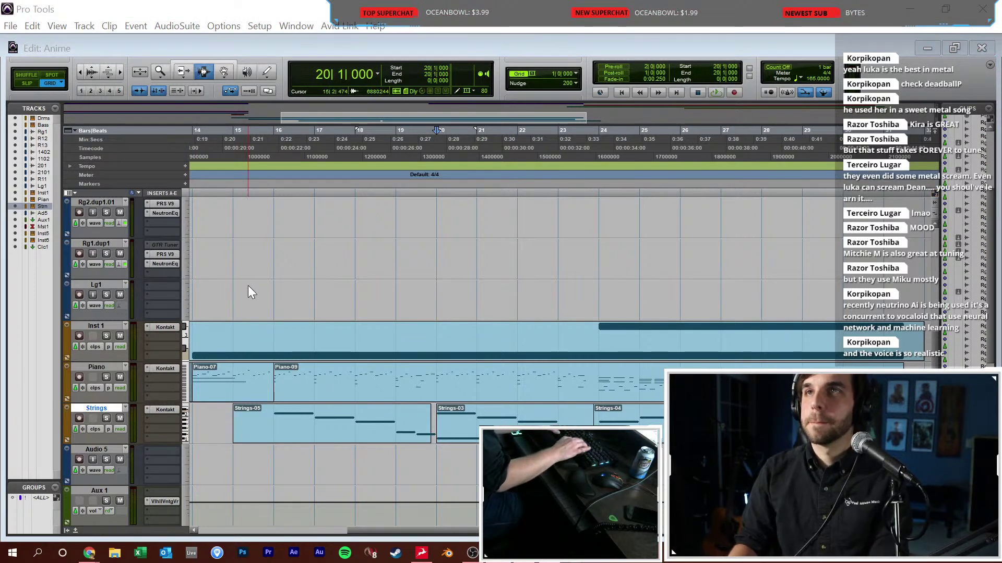
# Create a new instrument track below Strings and insert the stereo Kontakt plug-in on it
pyautogui.press('Return')
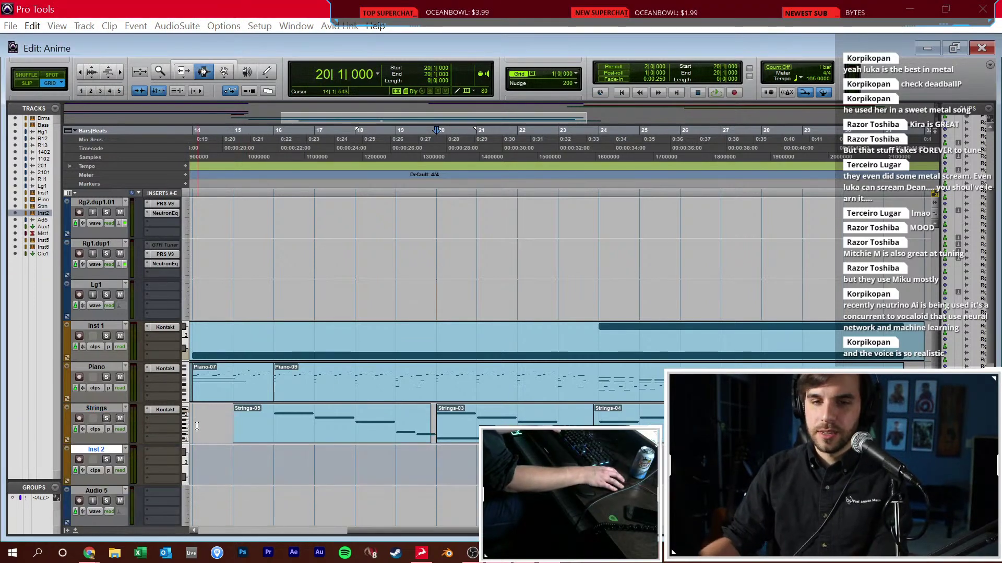
pyautogui.click(169, 455)
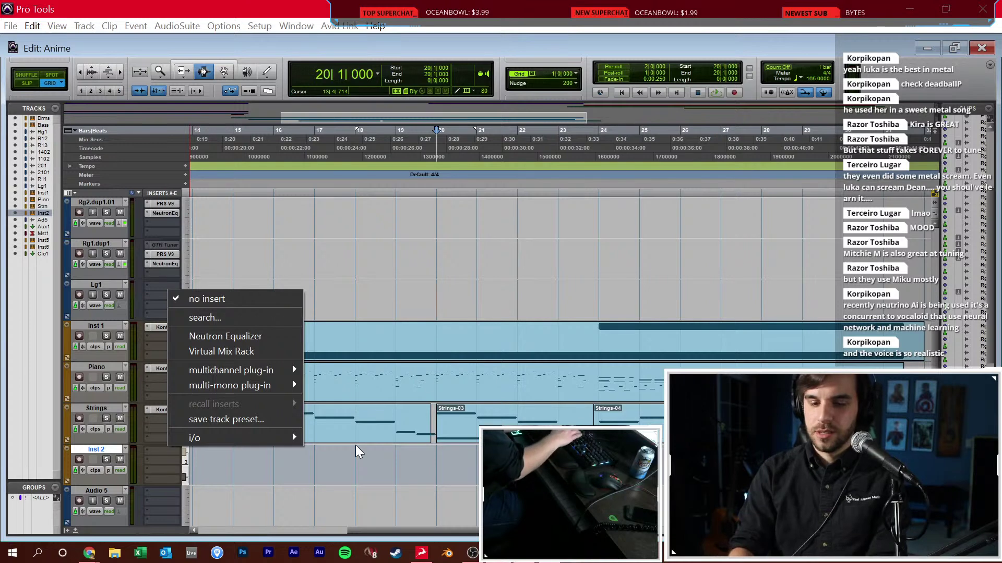
pyautogui.write('kont')
pyautogui.press('Return')
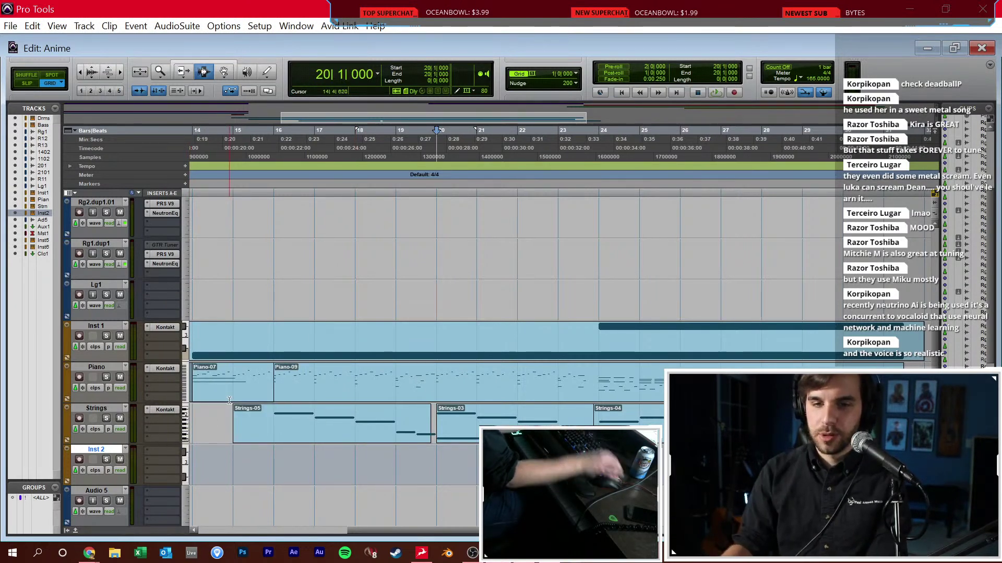
pyautogui.click(160, 452)
pyautogui.write('kont')
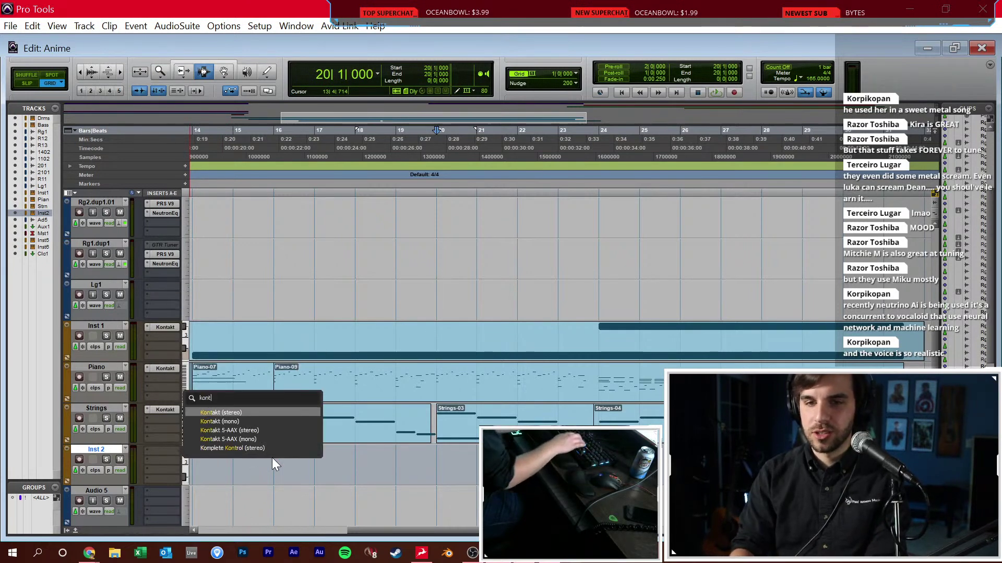
pyautogui.press('Return')
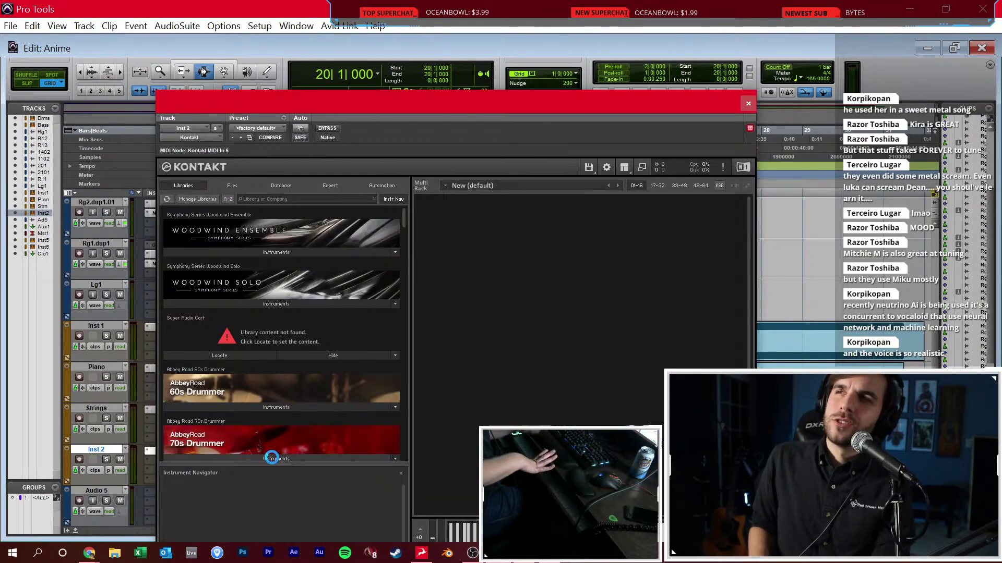
# Search Kontakt's libraries for "string", load String Ensemble.nki from Symphony Series String Ensemble, and set its articulation to Staccato
pyautogui.click(329, 200)
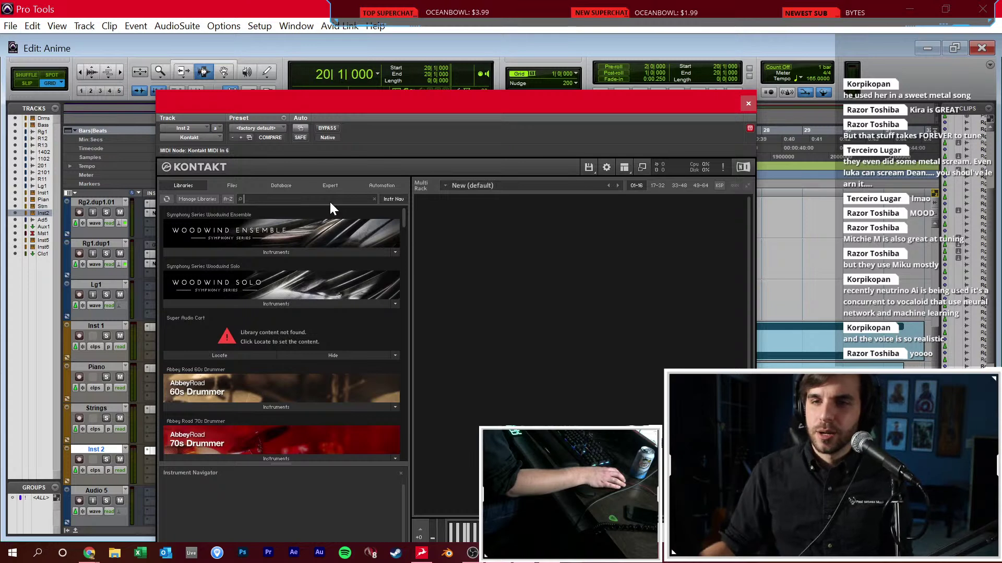
pyautogui.moveTo(438, 105); pyautogui.dragTo(461, 56)
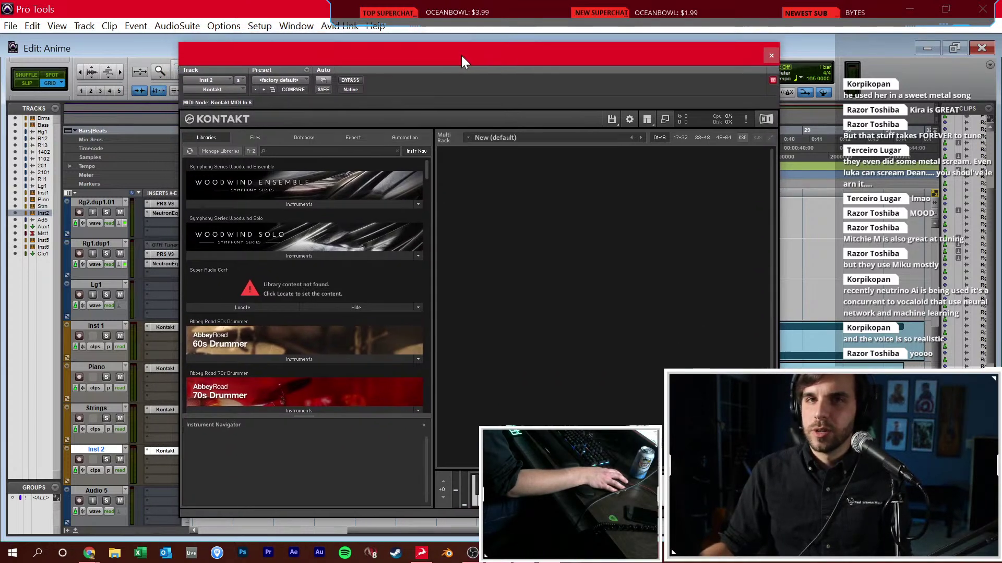
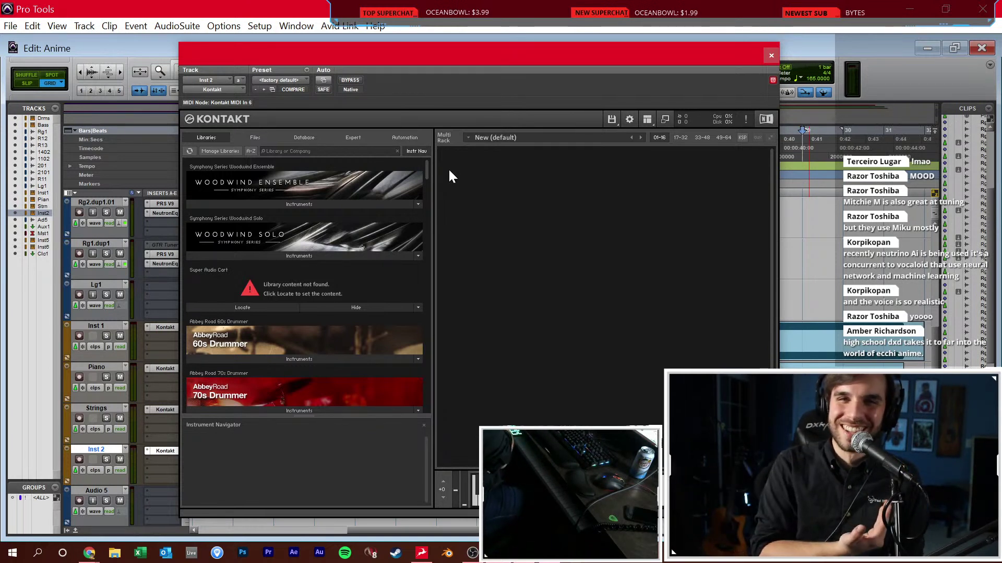
pyautogui.click(385, 150)
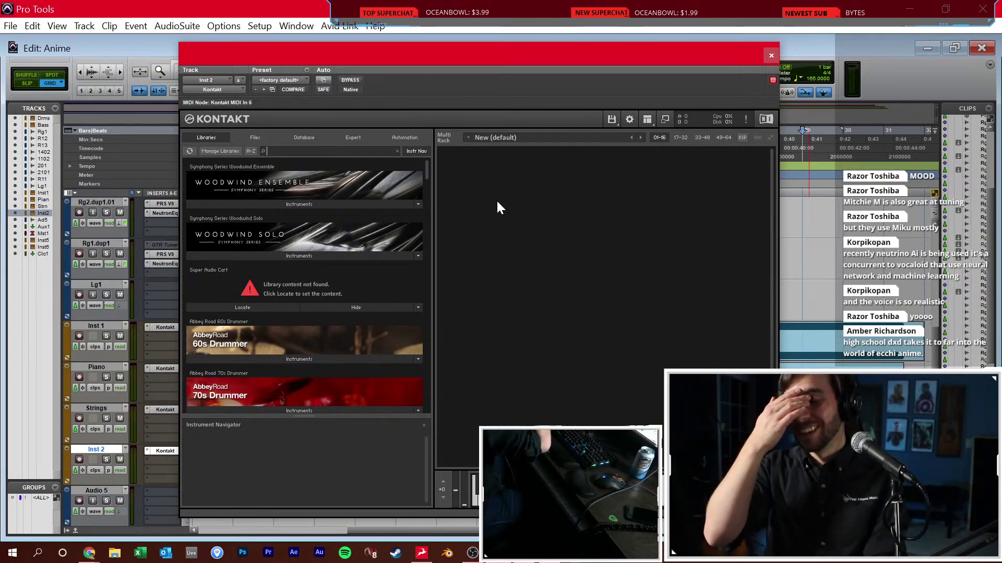
pyautogui.write('string')
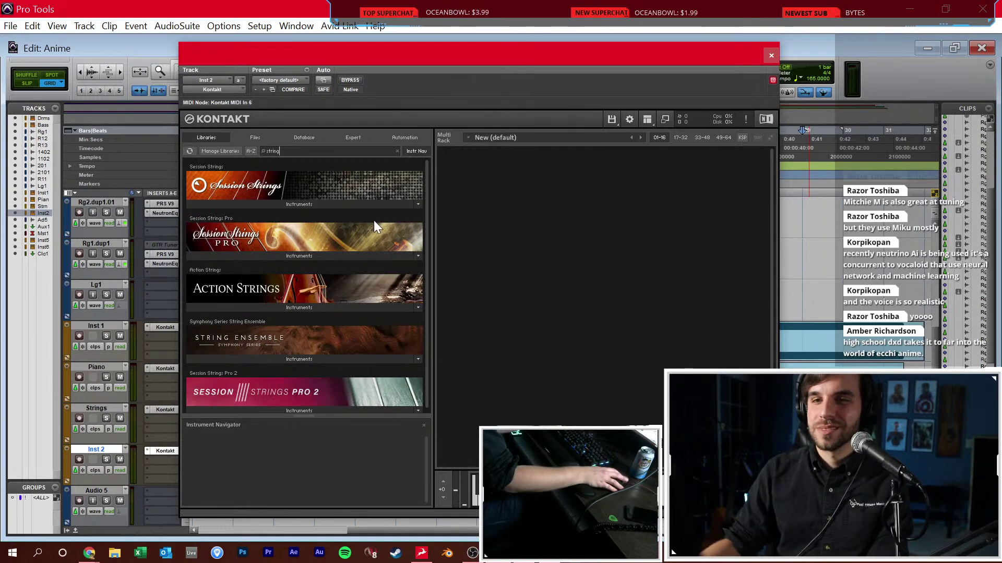
pyautogui.scroll(-1, 339, 271)
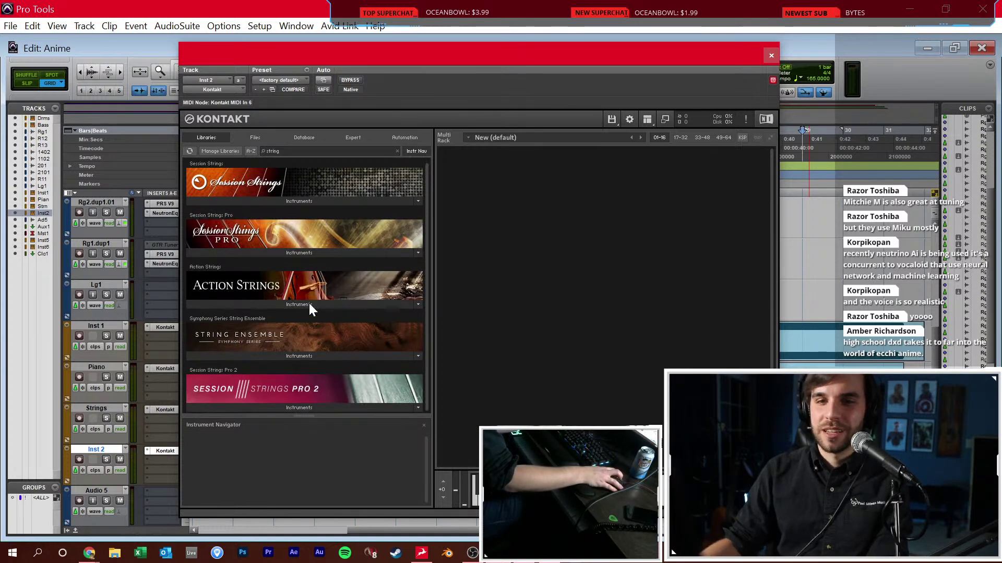
pyautogui.click(278, 352)
pyautogui.moveTo(221, 386); pyautogui.dragTo(522, 274)
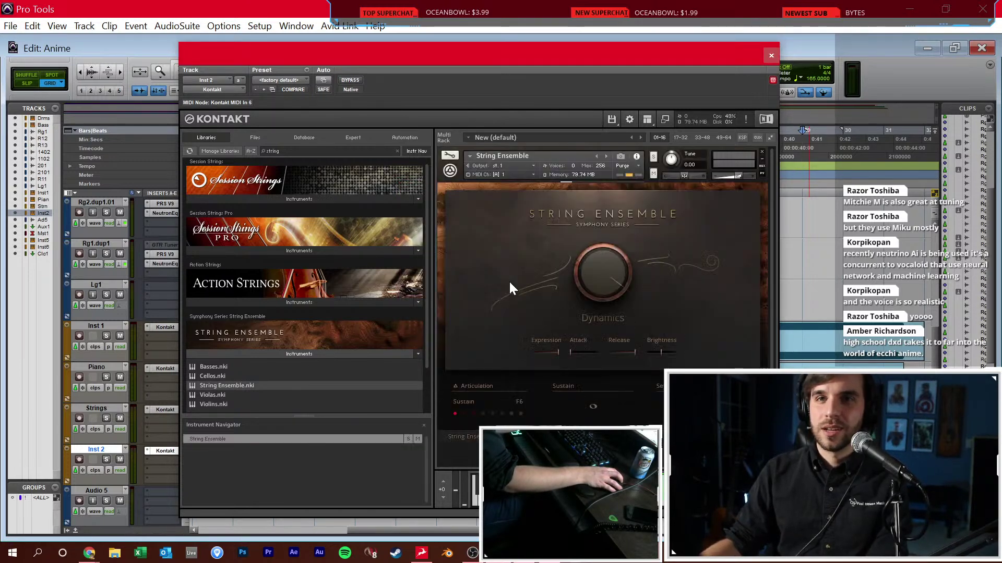
pyautogui.click(484, 415)
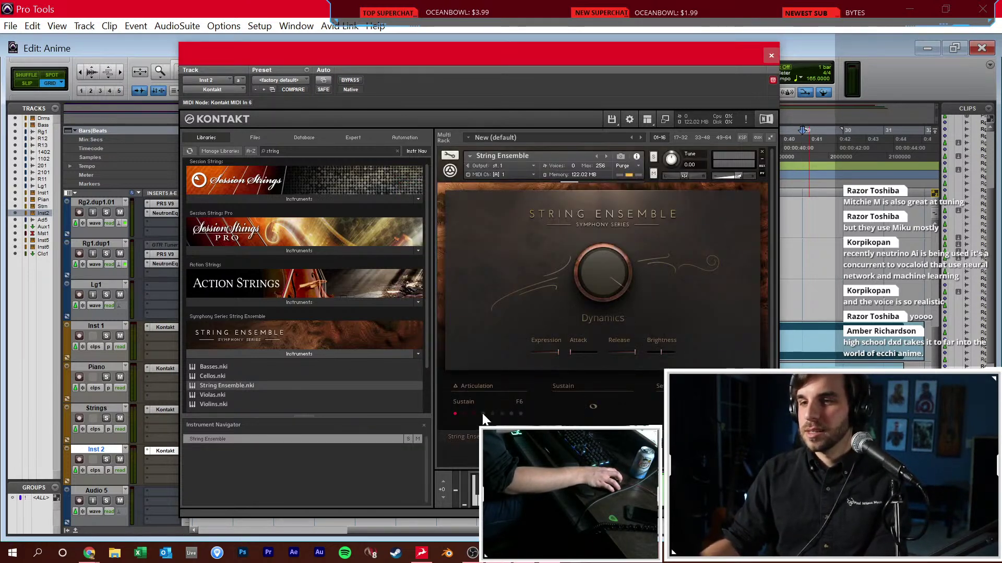
pyautogui.click(771, 55)
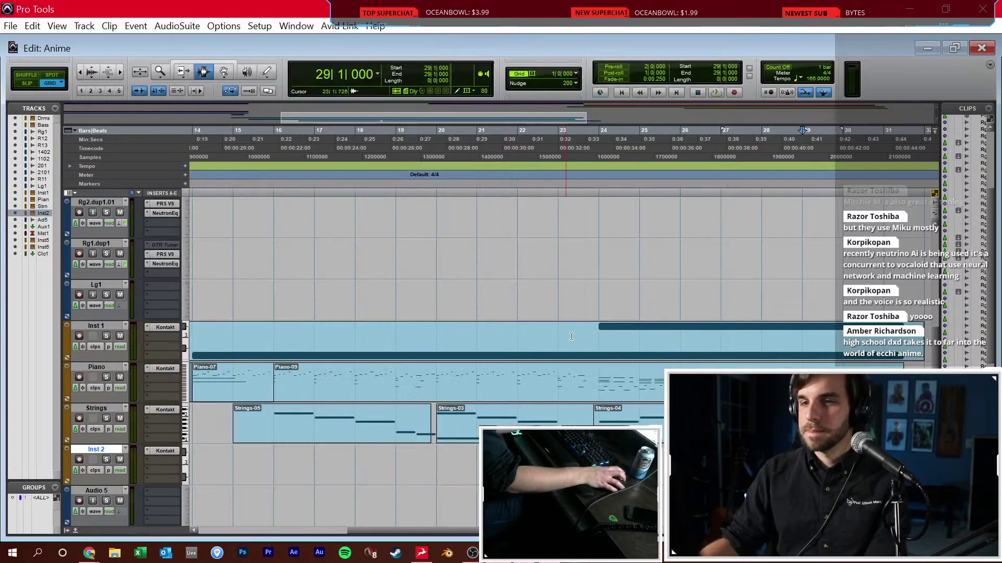
# Place the start at bar 18 and record-enable the Inst 2 track, checking its channel in the mixer
pyautogui.click(362, 423)
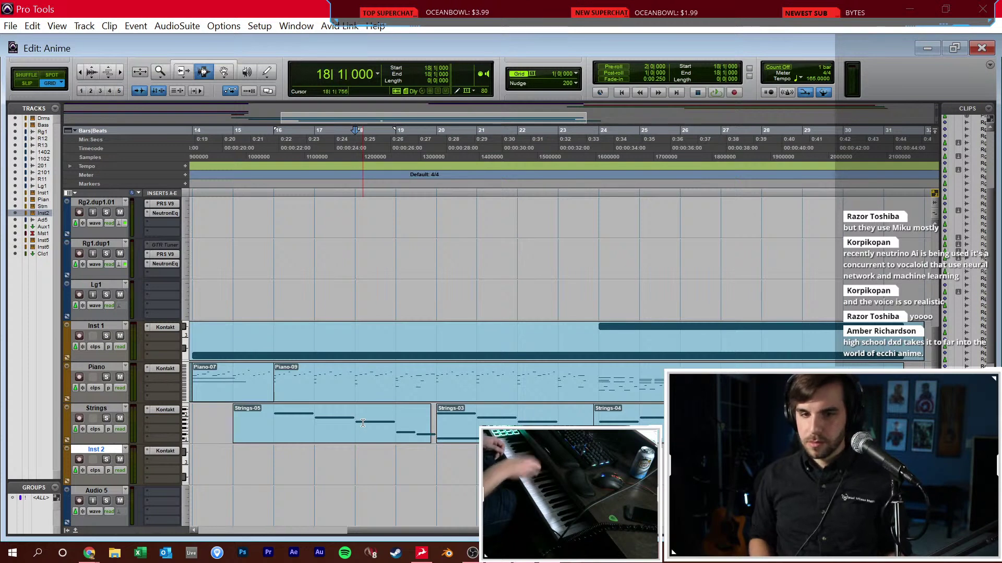
pyautogui.click(78, 459)
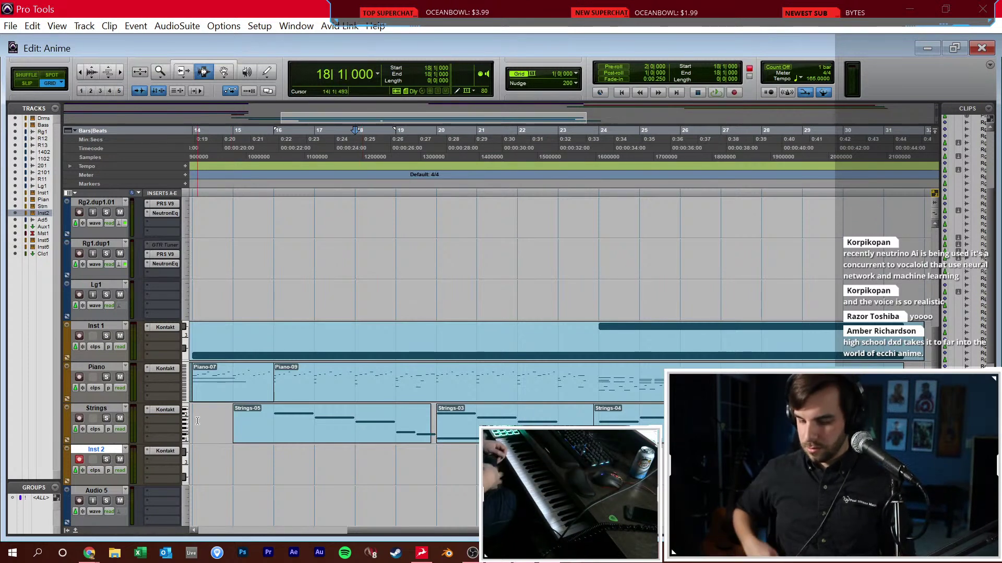
pyautogui.hotkey('ctrl', '=')
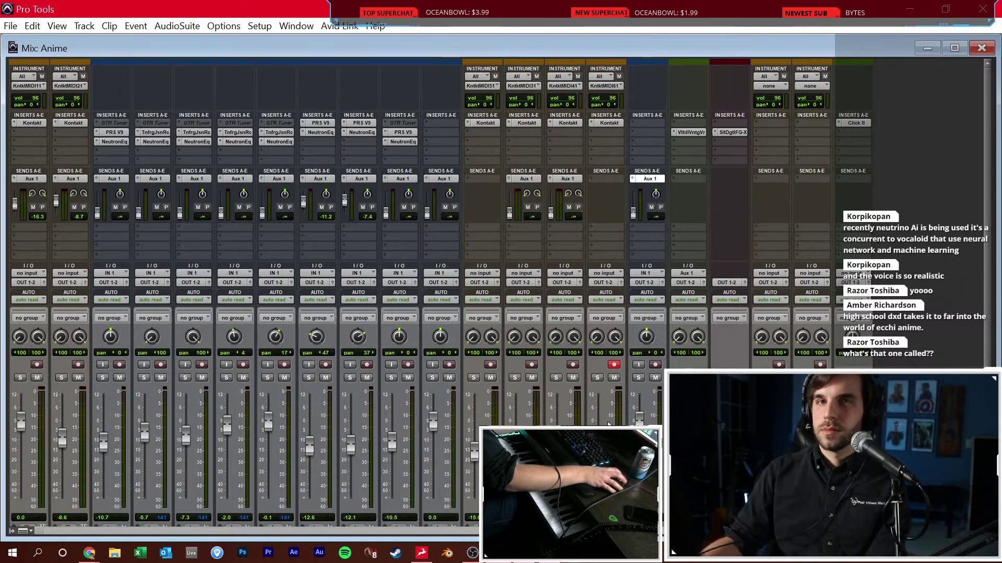
pyautogui.hotkey('ctrl', '=')
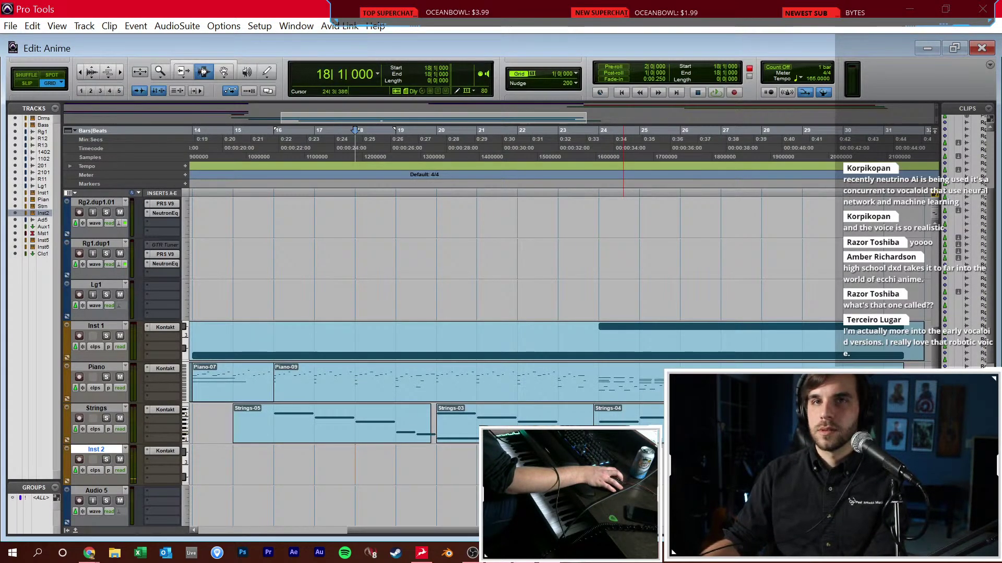
pyautogui.hotkey('shift', 'r')
pyautogui.hotkey('alt', 'Tab')
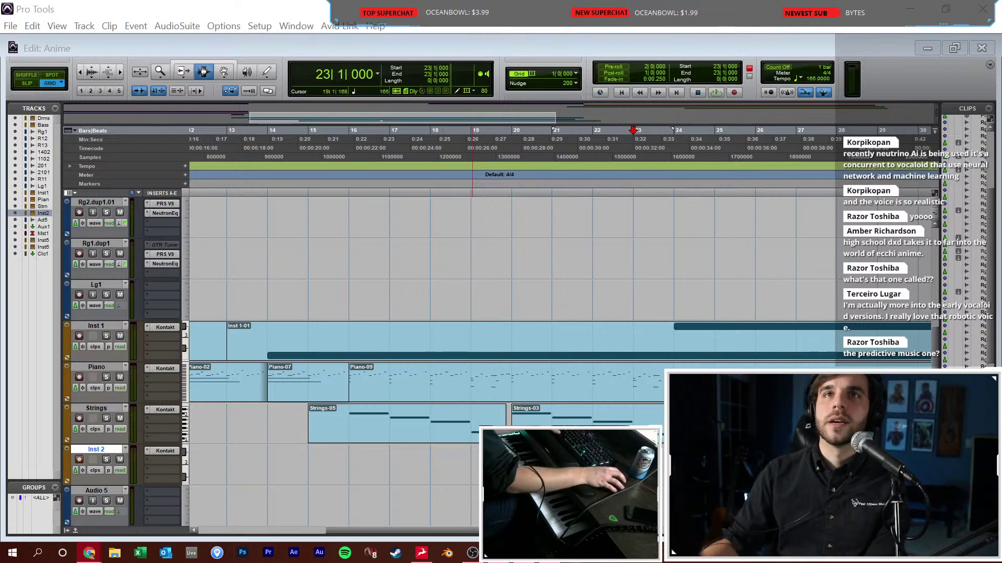
pyautogui.hotkey('shift', 'r')
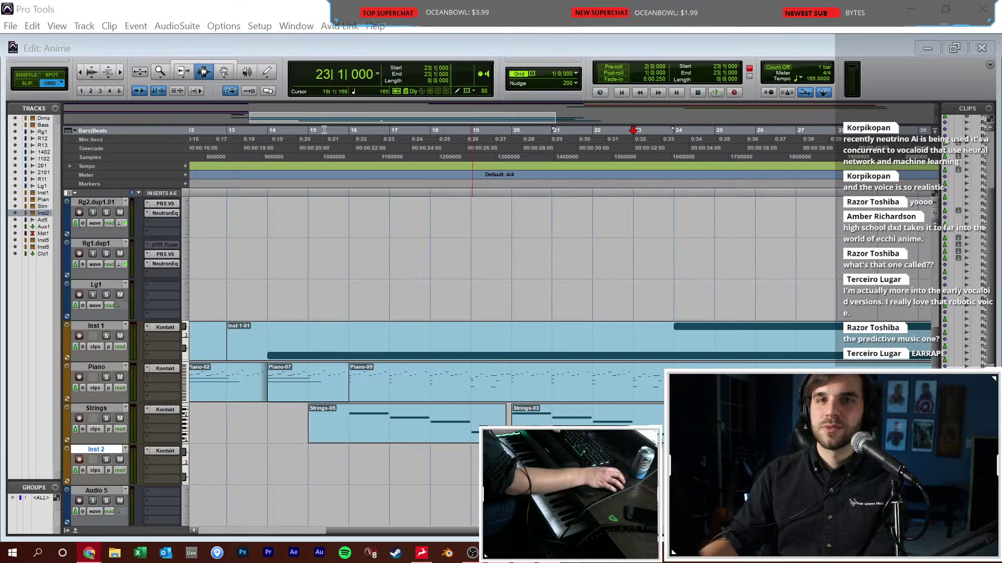
# Move the recording start back to bar 18, stepping bar by bar along the timeline
pyautogui.click(352, 465)
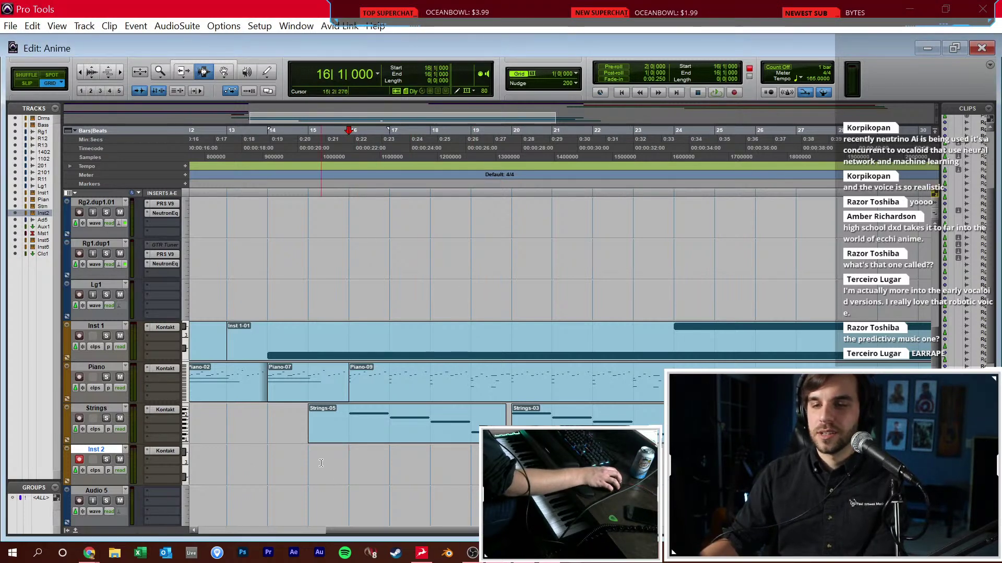
pyautogui.press('KP_1')
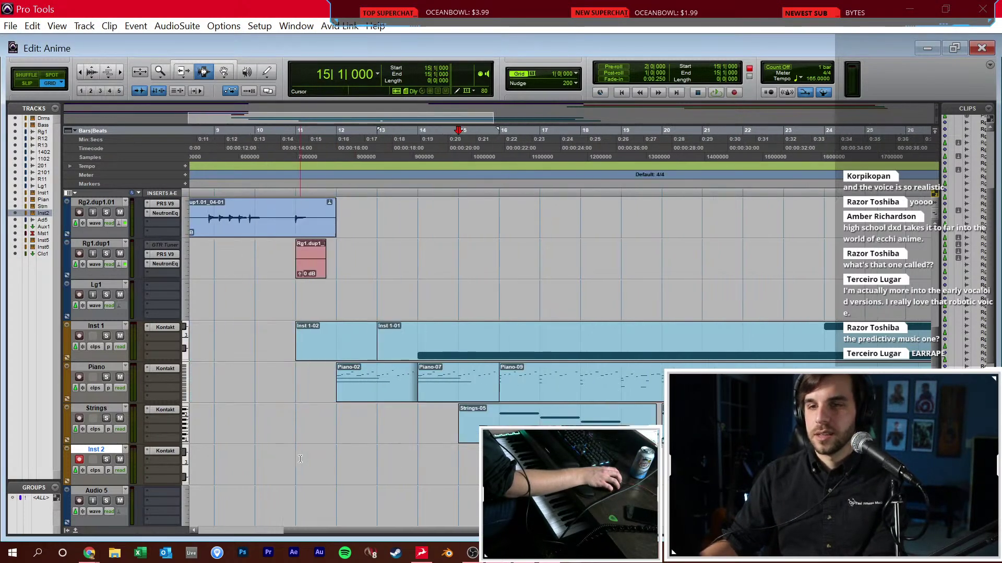
pyautogui.press('KP_1')
pyautogui.press('KP_1')
pyautogui.press('KP_2')
pyautogui.press('KP_2')
pyautogui.press('KP_2')
pyautogui.press('KP_2')
pyautogui.press('KP_2')
pyautogui.hotkey('shift', 'r')
pyautogui.press('KP_2')
# Record the staccato string part on Inst 2 from bar 18, repeating the take
pyautogui.press('KP_3')
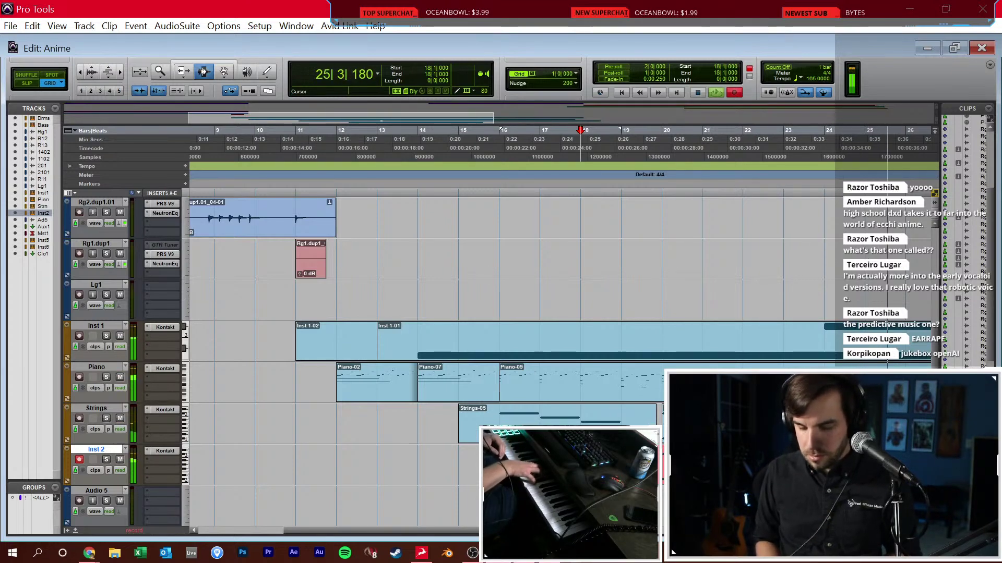
pyautogui.press('space')
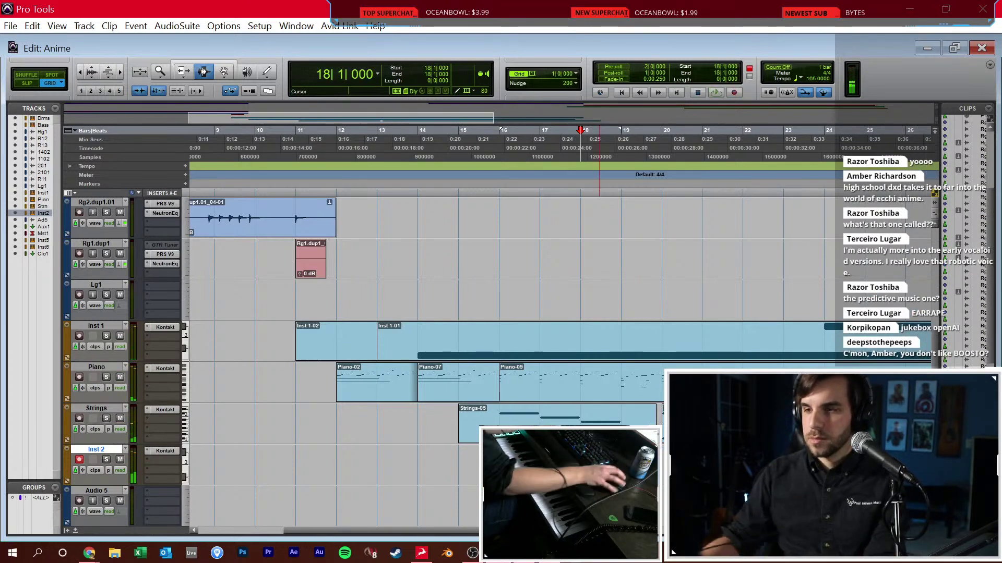
pyautogui.press('space')
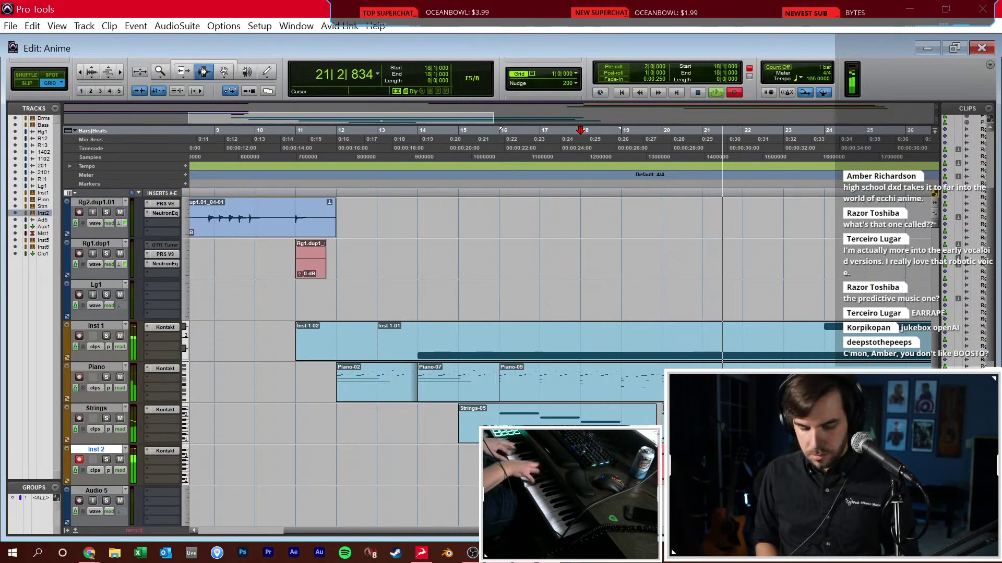
pyautogui.press('space')
pyautogui.hotkey('ctrl', 'space')
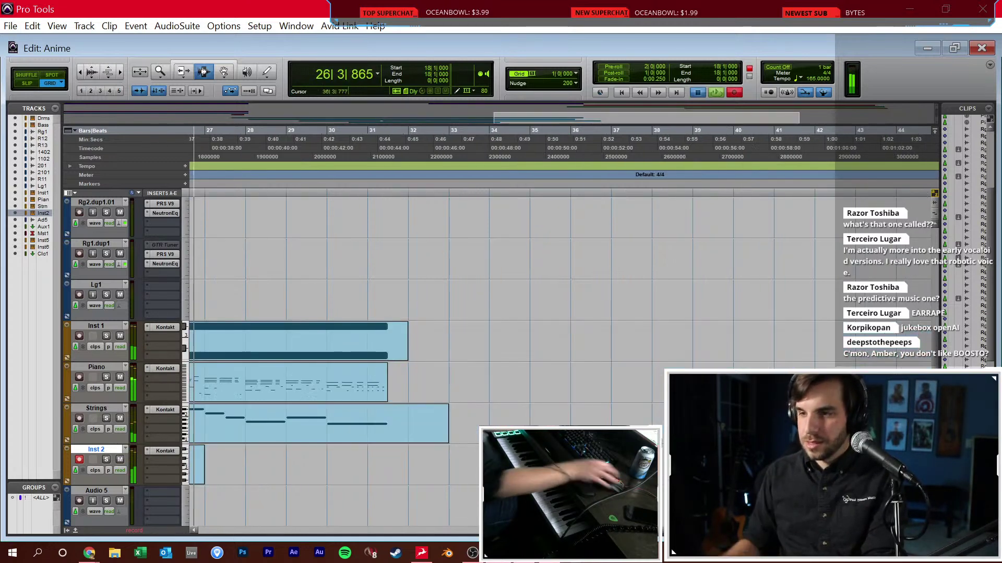
pyautogui.press('space')
# Record the continuation of the staccato string part on Inst 2 from bar 24 to about bar 31
pyautogui.click(503, 130)
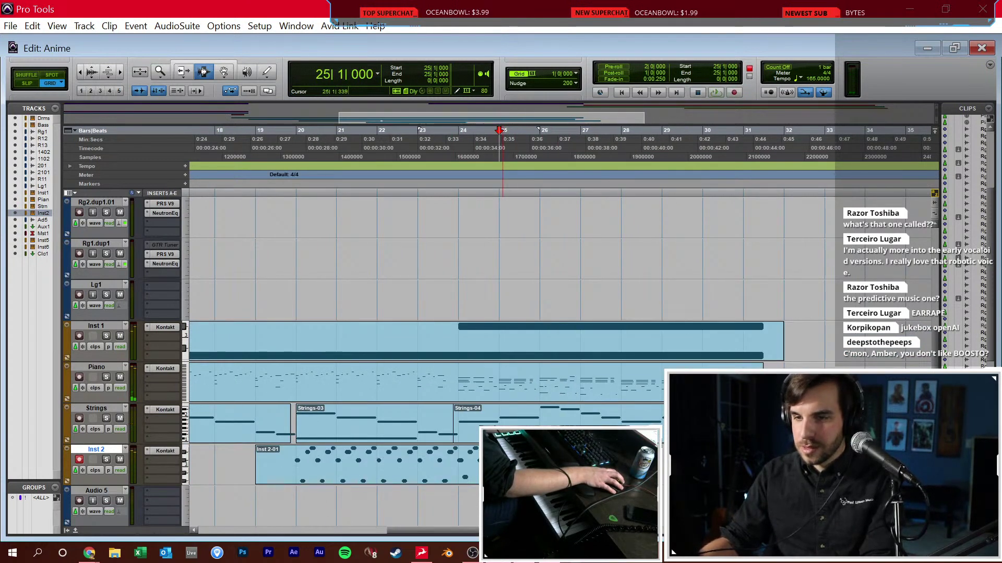
pyautogui.hotkey('ctrl', 'space')
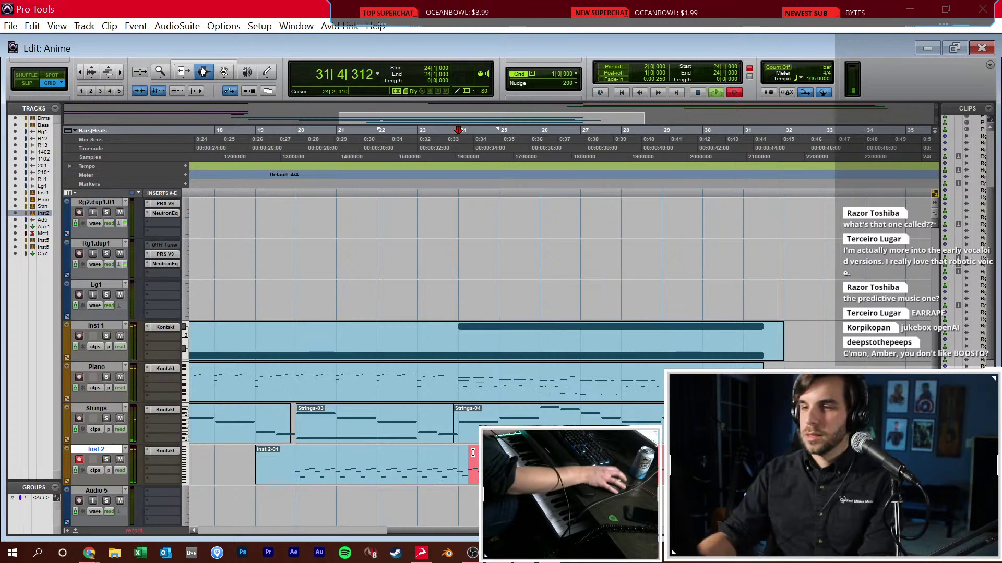
pyautogui.press('space')
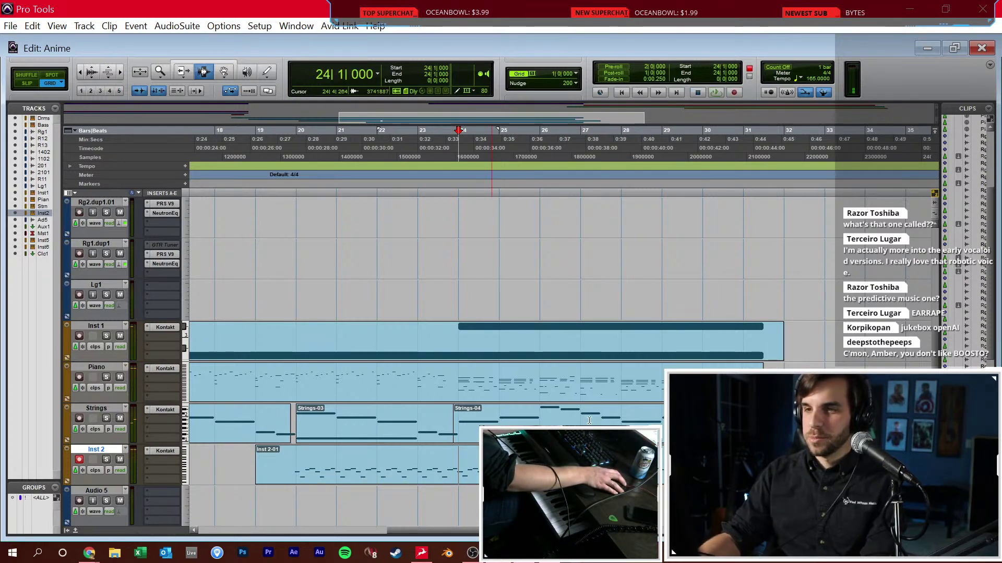
# Check the recorded Inst 2 notes in the MIDI editor and quantize the clip to a 1/8-note grid
pyautogui.doubleClick(608, 464)
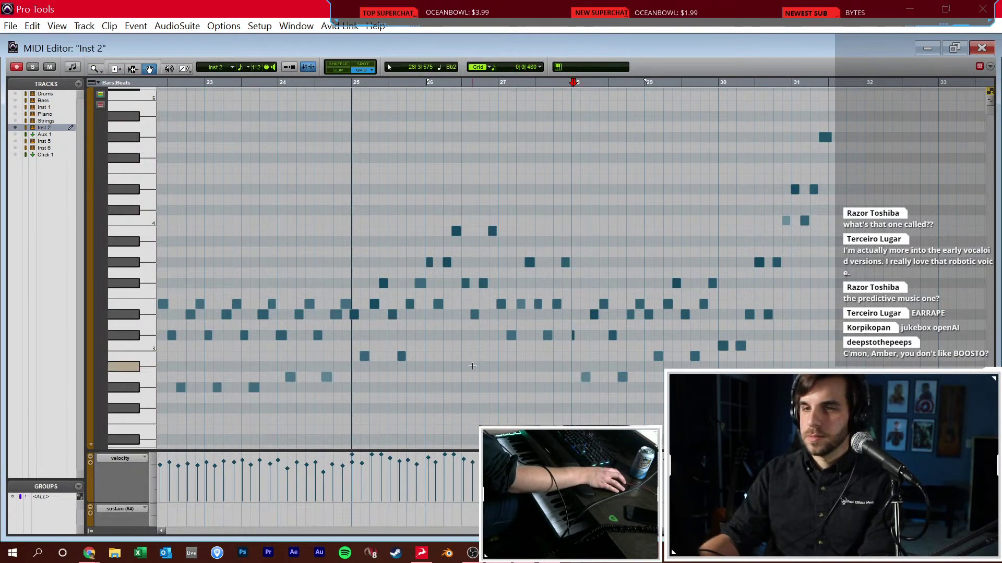
pyautogui.hotkey('ctrl', 'w')
pyautogui.click(514, 414)
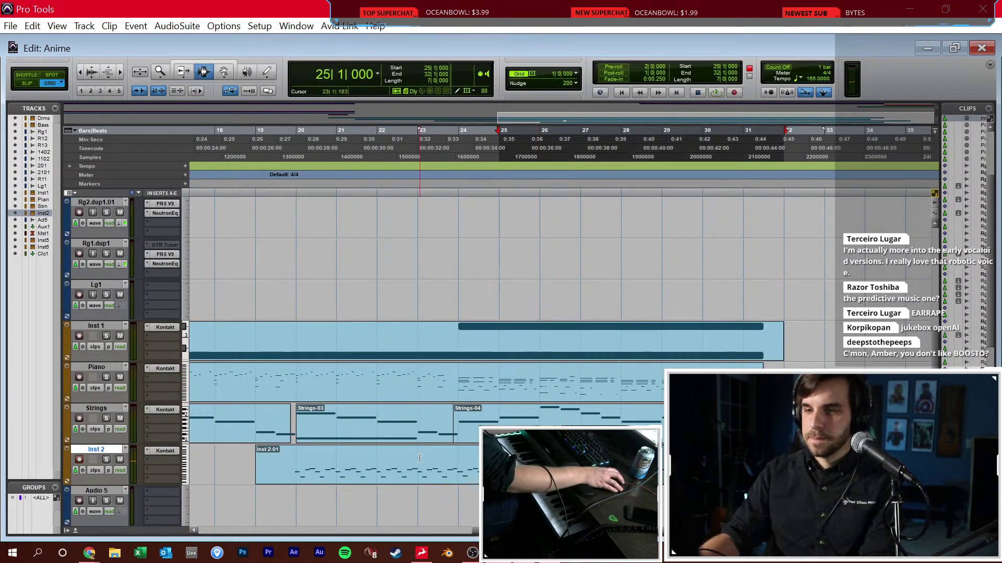
pyautogui.click(452, 454)
pyautogui.hotkey('alt', '0')
pyautogui.click(278, 304)
pyautogui.click(313, 352)
pyautogui.click(311, 444)
# Solo Inst 2 in the mixer during playback from bar 20 and open its Kontakt instrument
pyautogui.click(292, 474)
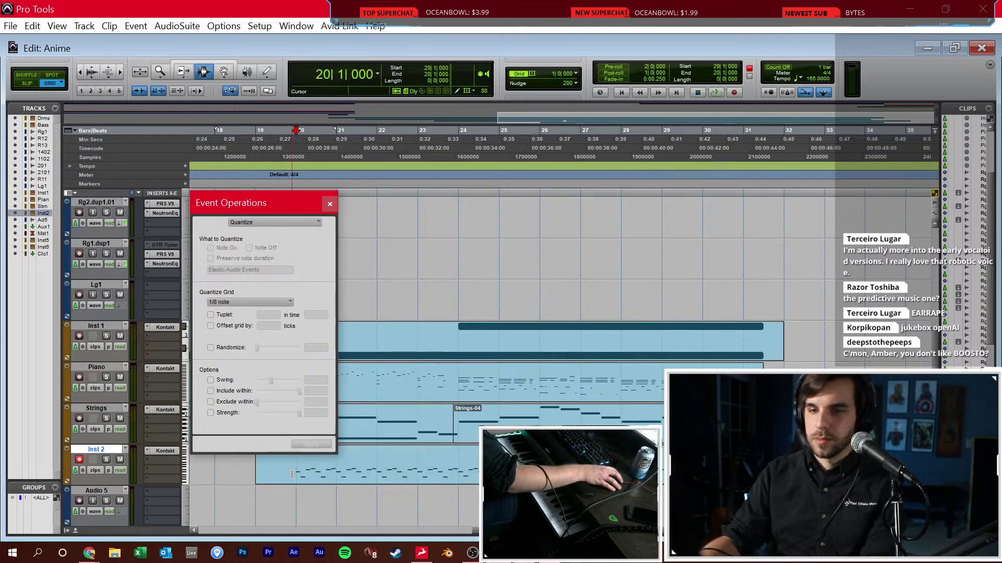
pyautogui.press('space')
pyautogui.hotkey('alt', '0')
pyautogui.hotkey('ctrl', '=')
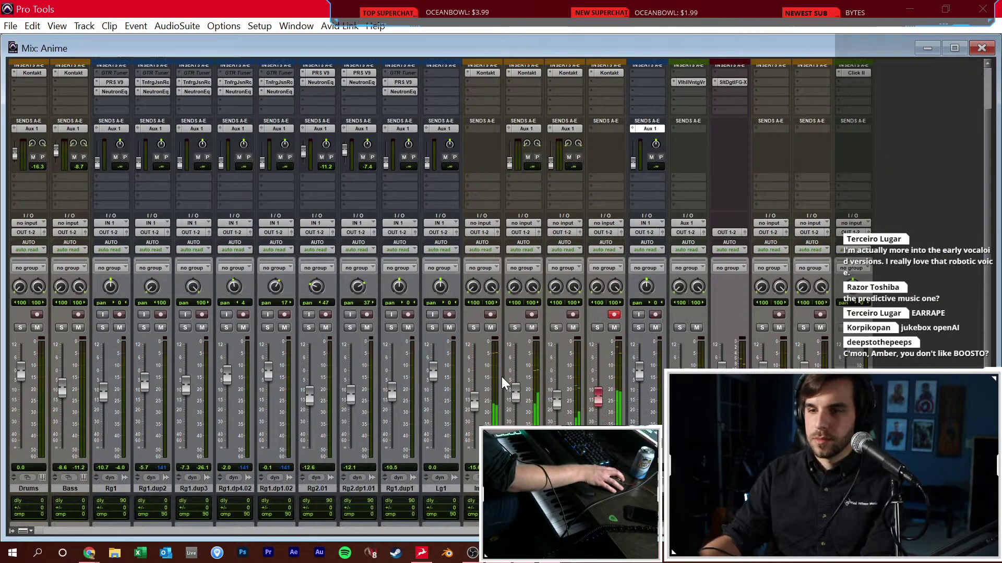
pyautogui.click(601, 328)
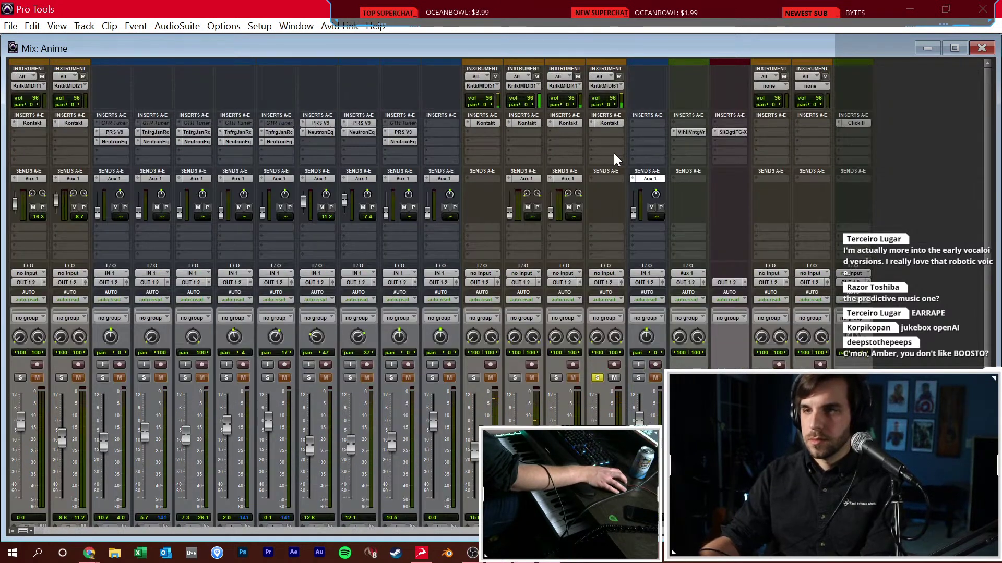
pyautogui.click(609, 123)
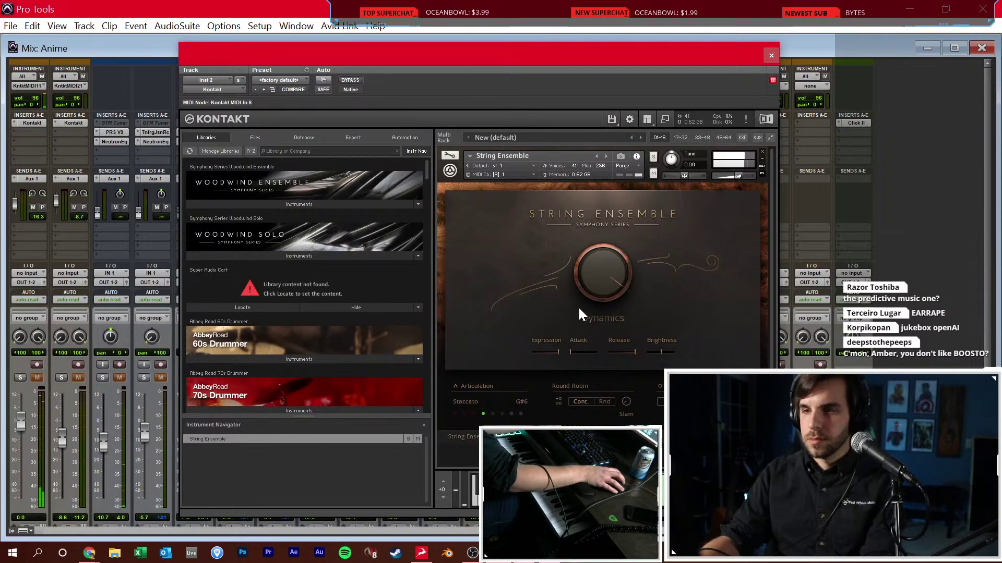
# Close the Kontakt window, look over the recorded Inst 2 notes in the MIDI editor and play them from 19|3
pyautogui.click(771, 55)
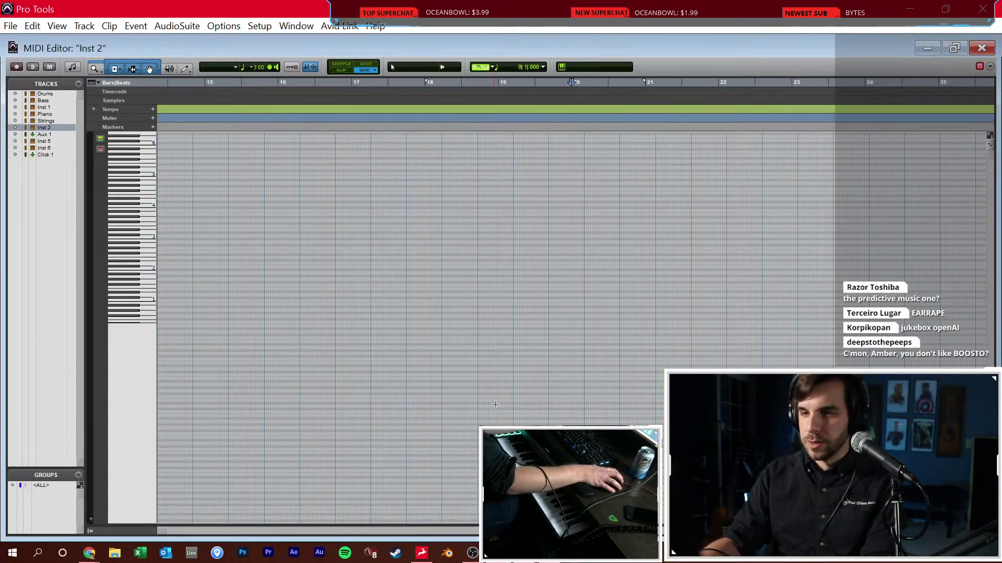
pyautogui.press('super+equal')
pyautogui.press('r')
pyautogui.press('r')
pyautogui.hscroll(1, 542, 386)
pyautogui.press('F7')
pyautogui.moveTo(385, 343); pyautogui.dragTo(764, 344)
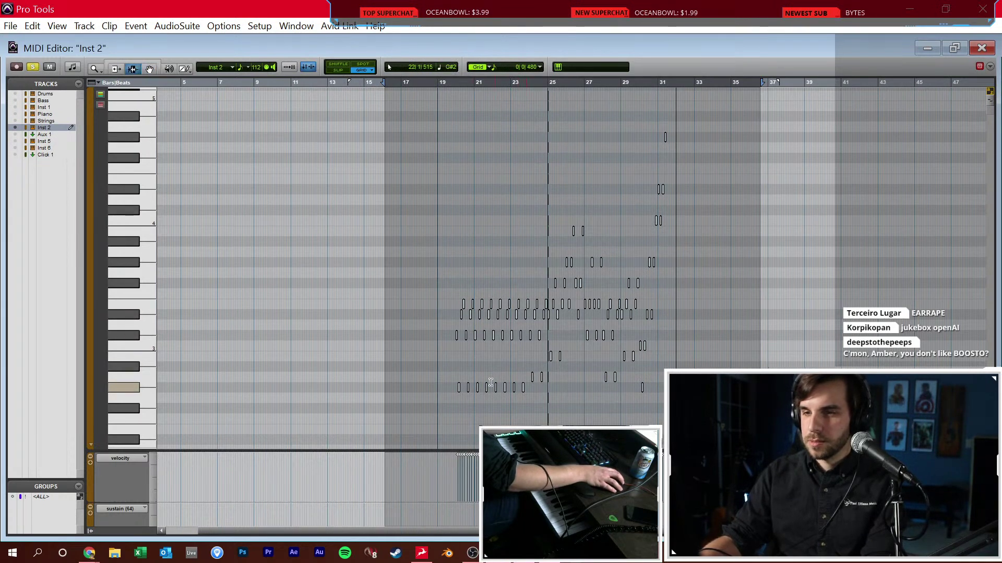
pyautogui.click(446, 353)
# Lower the Inst 2 volume fader slightly in the mixer
pyautogui.hotkey('ctrl', '=')
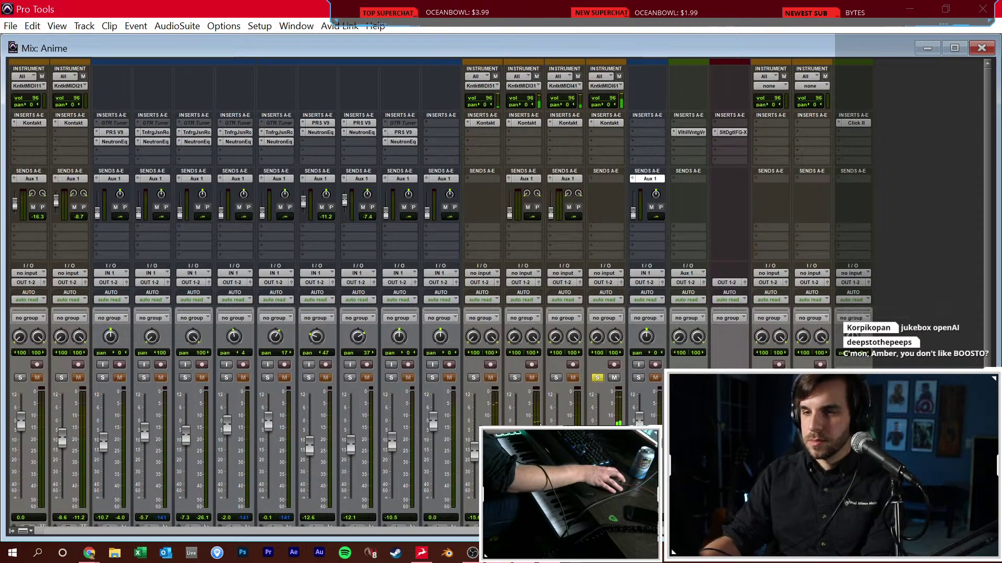
pyautogui.scroll(-2, 574, 399)
pyautogui.moveTo(599, 397); pyautogui.dragTo(598, 404)
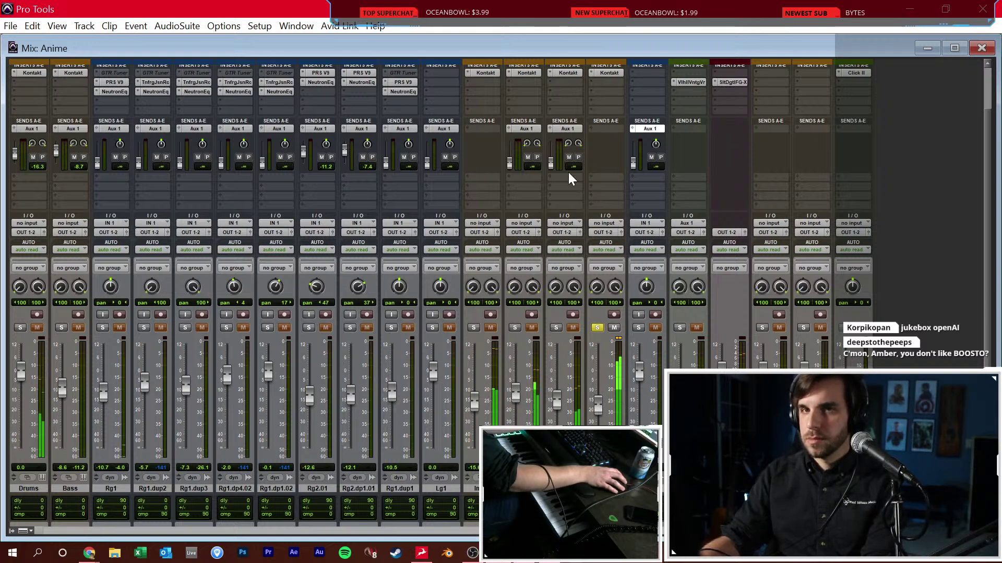
# Add the Close microphone to the Stereo one in Inst 2's String Ensemble microphone mixer, with the Close level slightly lowered
pyautogui.click(607, 73)
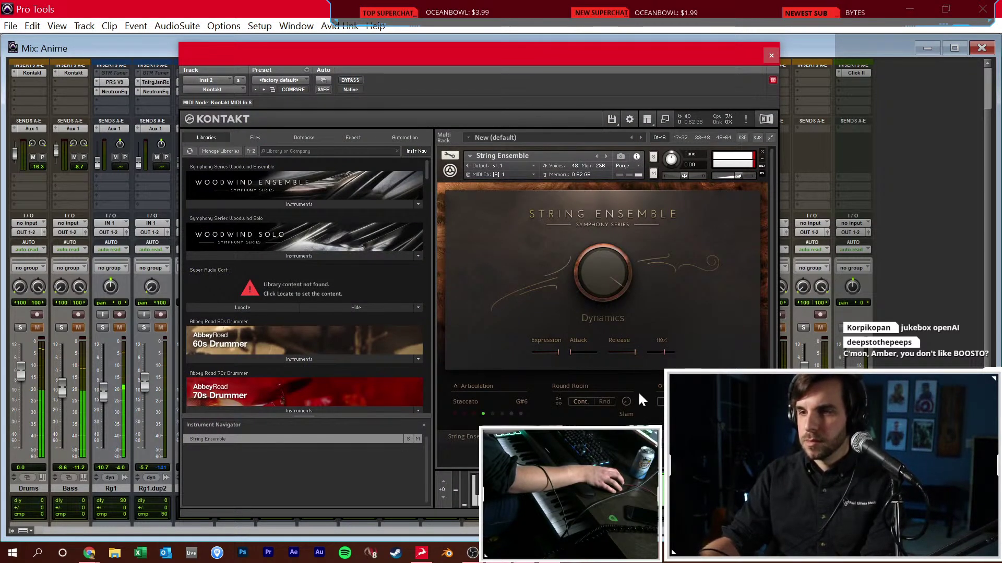
pyautogui.click(660, 402)
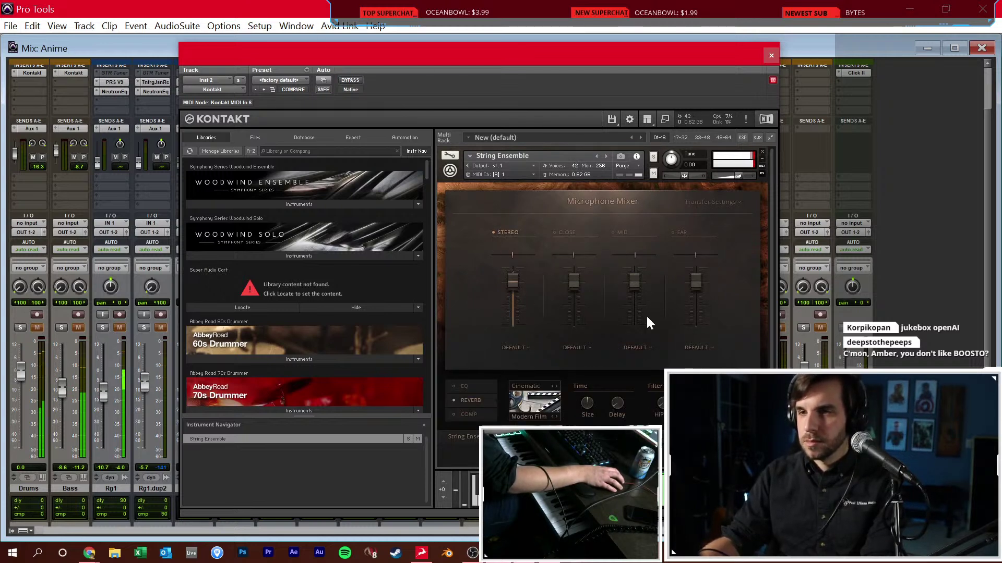
pyautogui.click(570, 233)
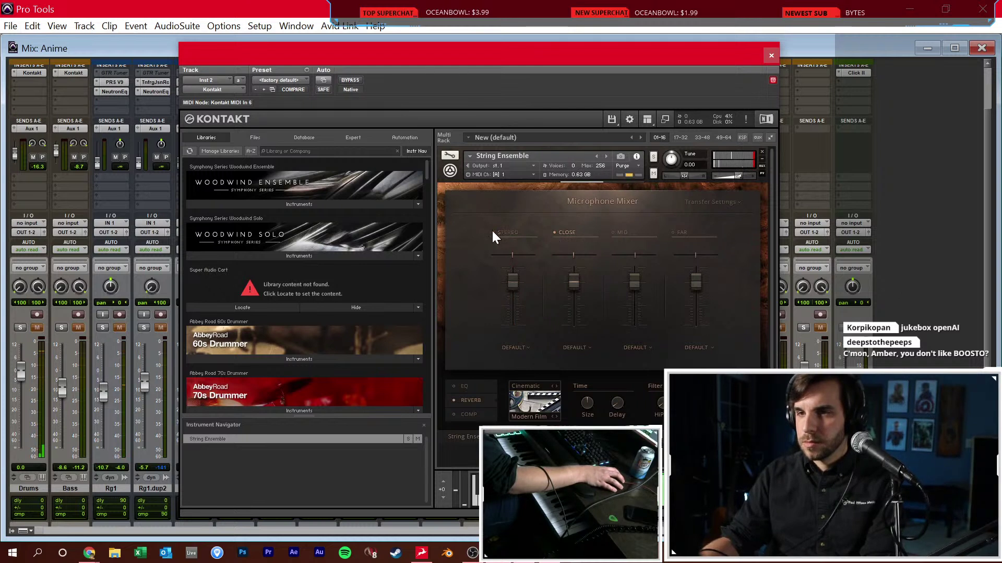
pyautogui.moveTo(574, 279); pyautogui.dragTo(575, 290)
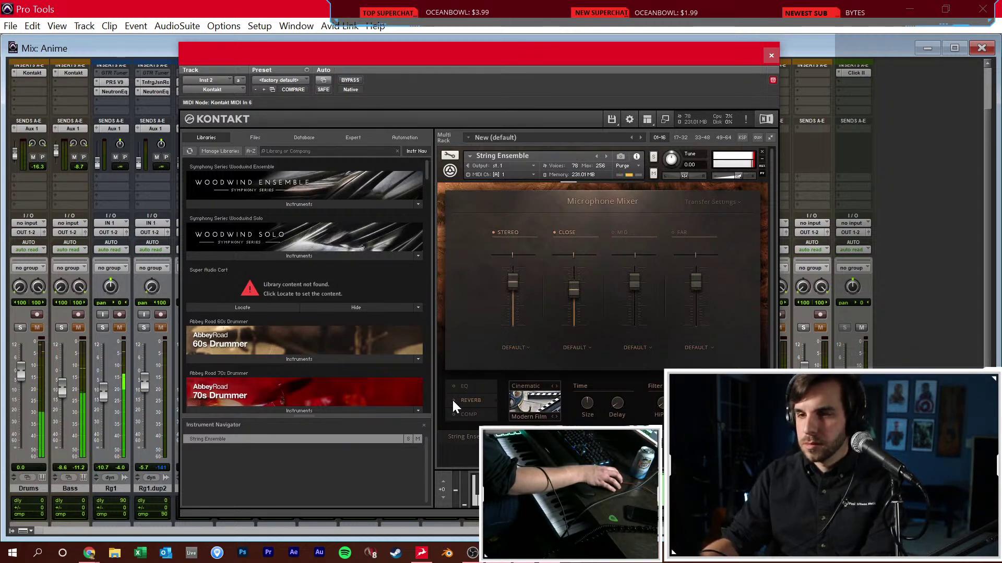
pyautogui.click(771, 56)
# Open the Inst 2-01 clip's notes in the MIDI editor, select them all and duplicate them one octave higher
pyautogui.hotkey('ctrl', '=')
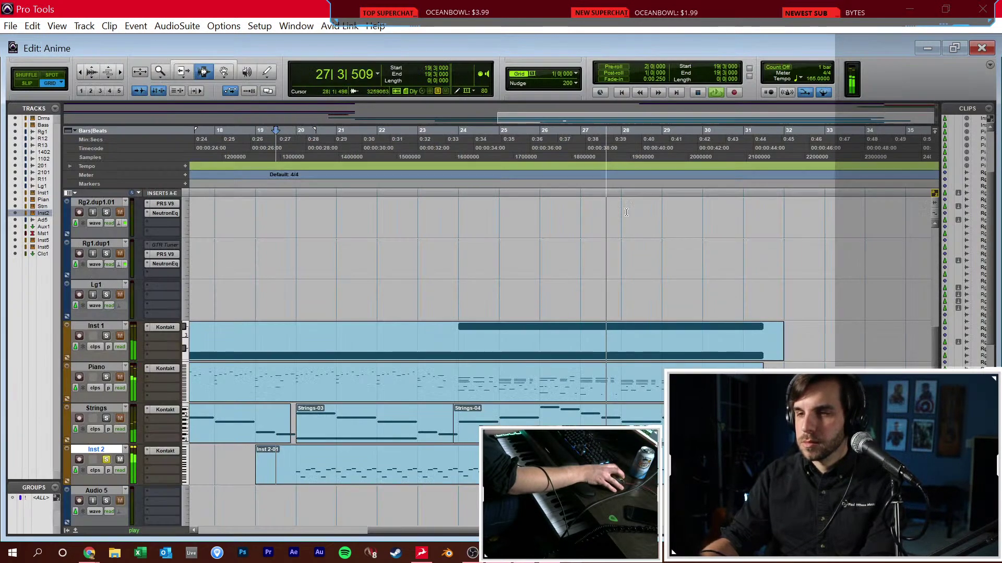
pyautogui.click(466, 464)
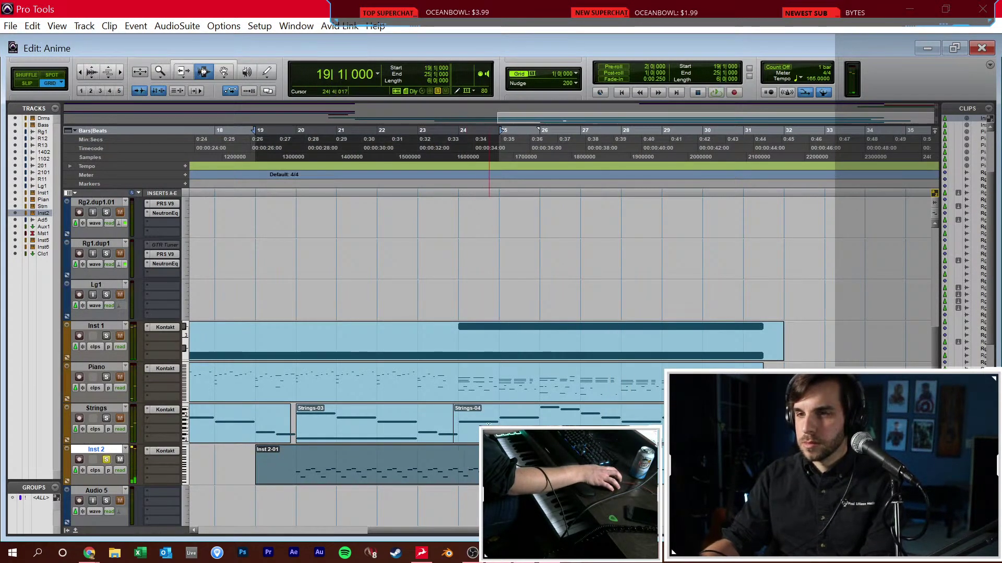
pyautogui.doubleClick(433, 449)
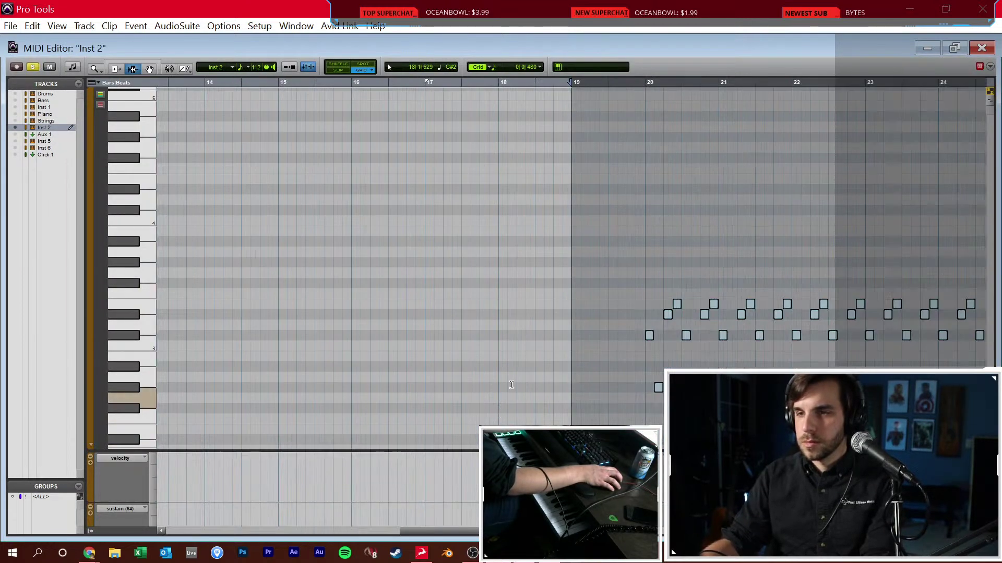
pyautogui.hotkey('ctrl', '[')
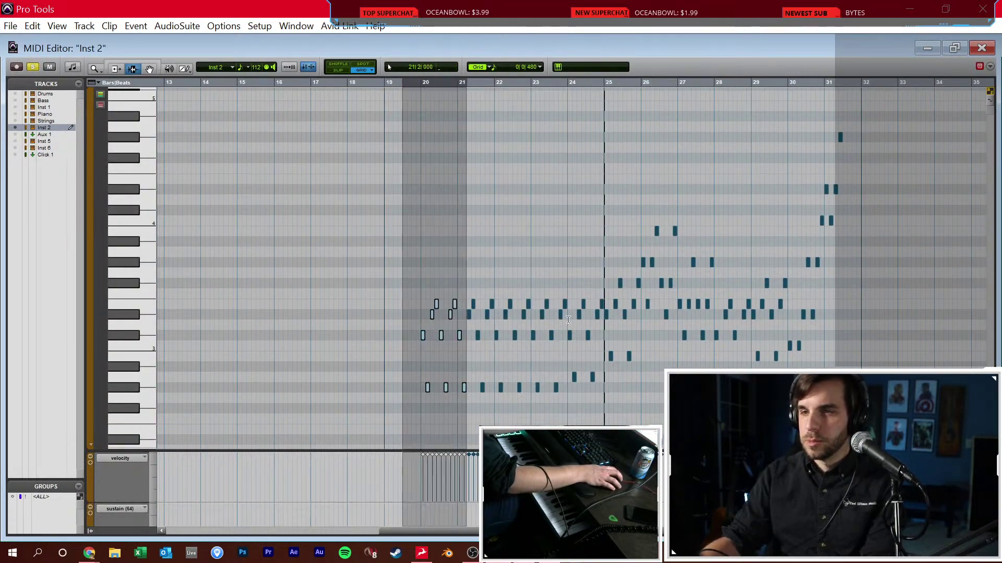
pyautogui.hotkey('ctrl', 'a')
pyautogui.hotkey('alt', 'shift', 'Up')
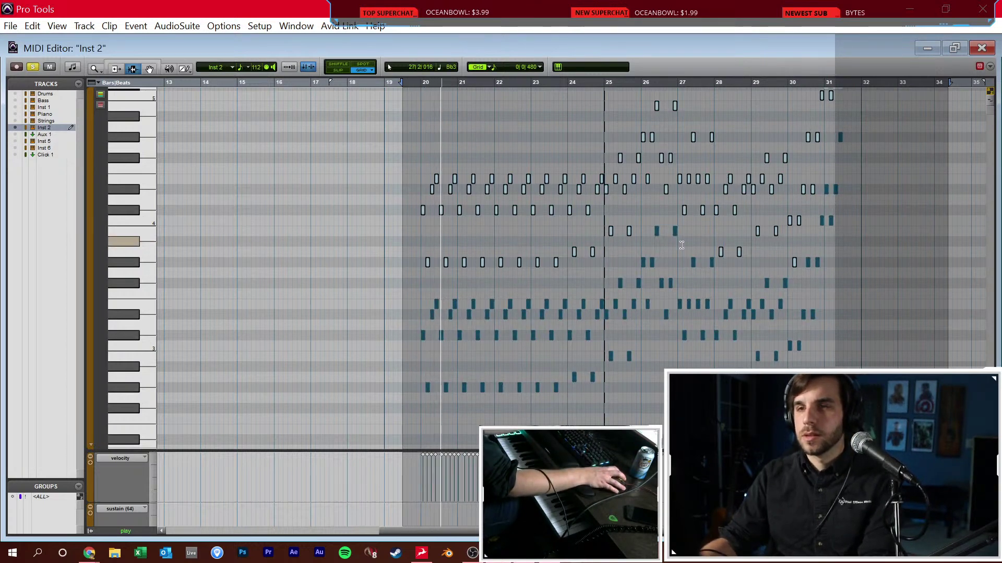
# Insert a Neutron Equalizer on the Inst 2 track, below its Kontakt instrument
pyautogui.hotkey('ctrl', '=')
pyautogui.hotkey('ctrl', '=')
pyautogui.scroll(2, 595, 224)
pyautogui.click(602, 140)
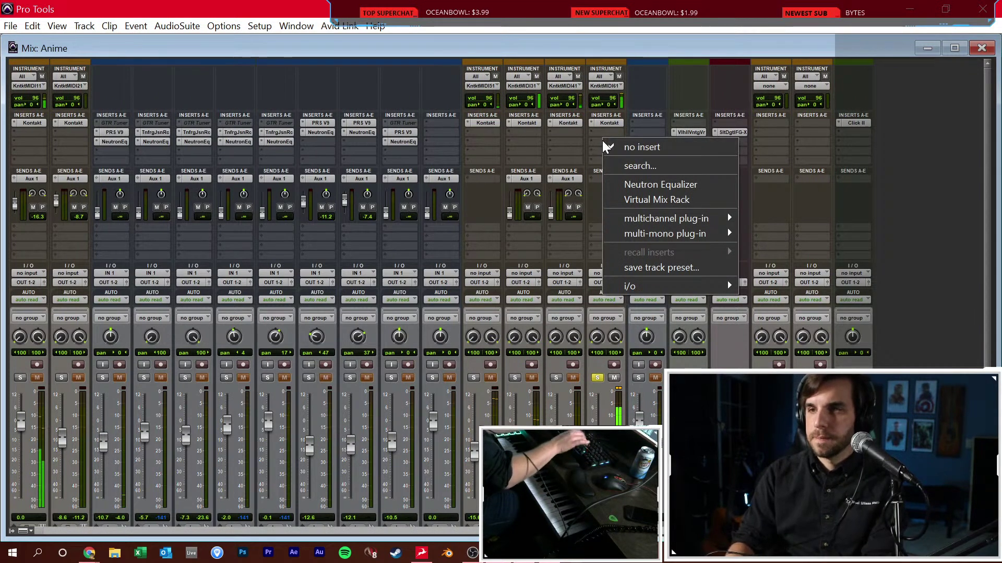
pyautogui.press('Escape')
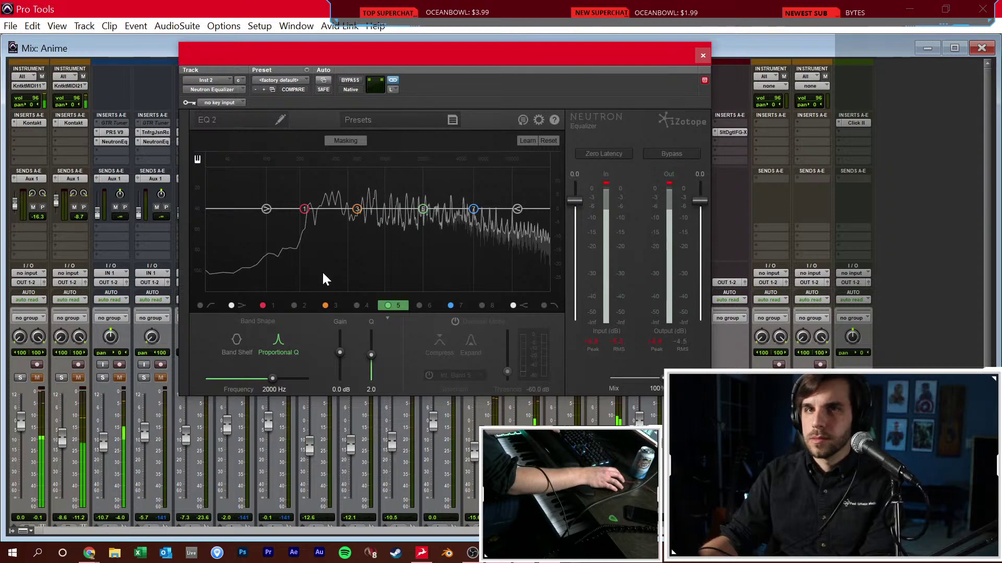
# Enable a 12 dB low cut at about 455 Hz and cut band 5 by about 8.2 dB near 2174 Hz on Inst 2
pyautogui.click(200, 305)
pyautogui.moveTo(227, 211); pyautogui.dragTo(343, 205)
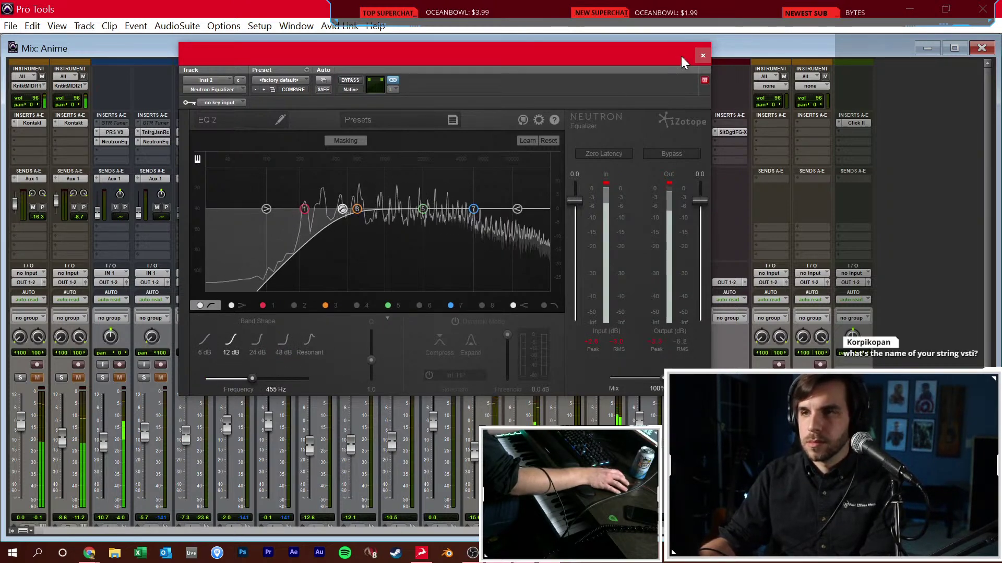
pyautogui.click(423, 208)
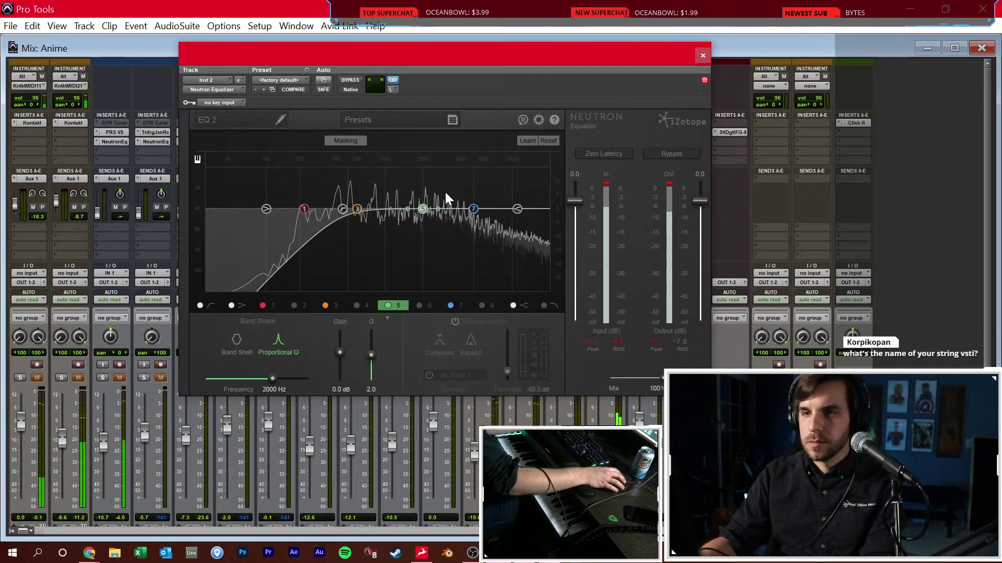
pyautogui.moveTo(427, 208); pyautogui.dragTo(443, 233)
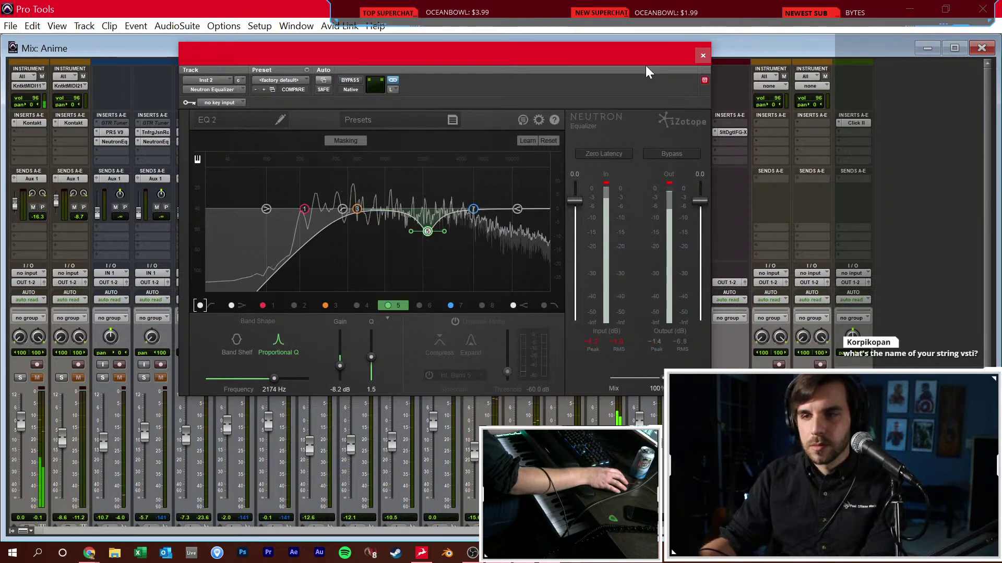
pyautogui.click(703, 55)
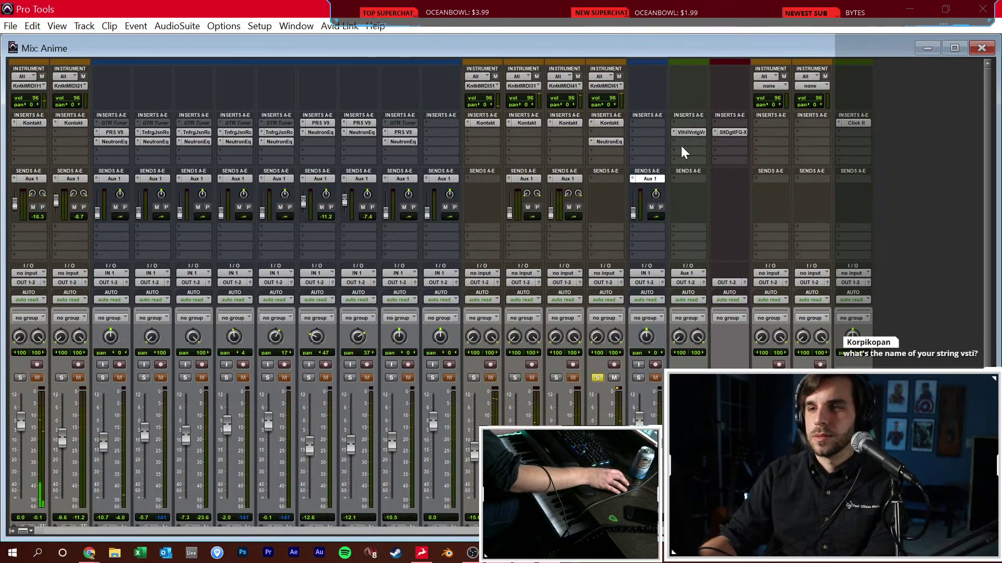
# Open Inst 2's Kontakt String Ensemble, move its window around to show the instrument, and close it
pyautogui.click(612, 122)
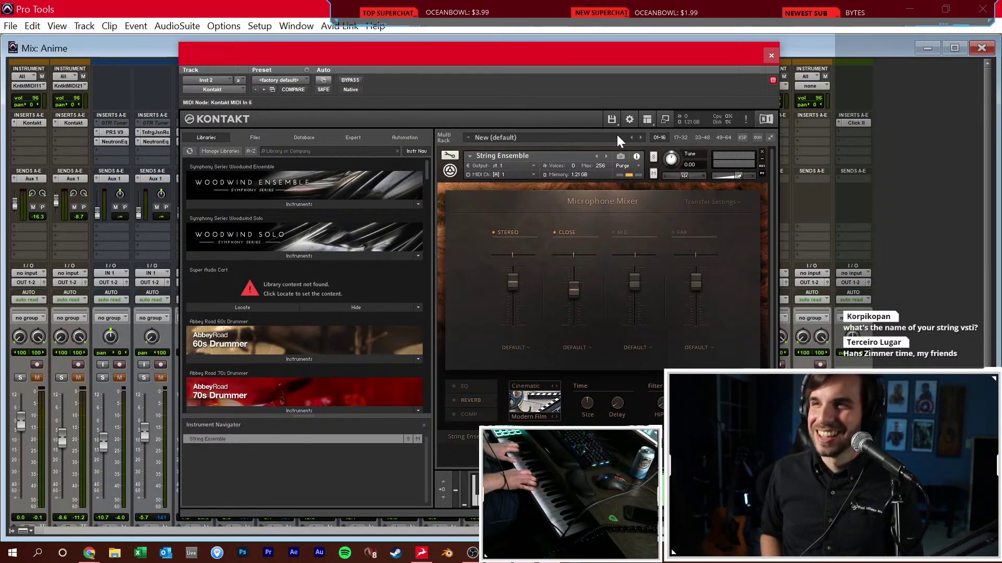
pyautogui.moveTo(613, 59); pyautogui.dragTo(325, 56)
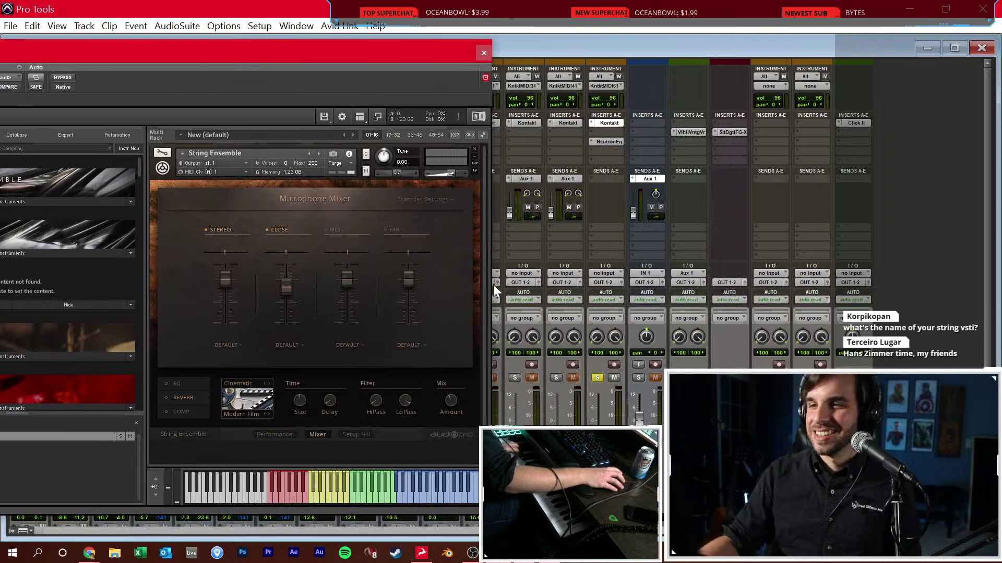
pyautogui.moveTo(396, 52); pyautogui.dragTo(657, 45)
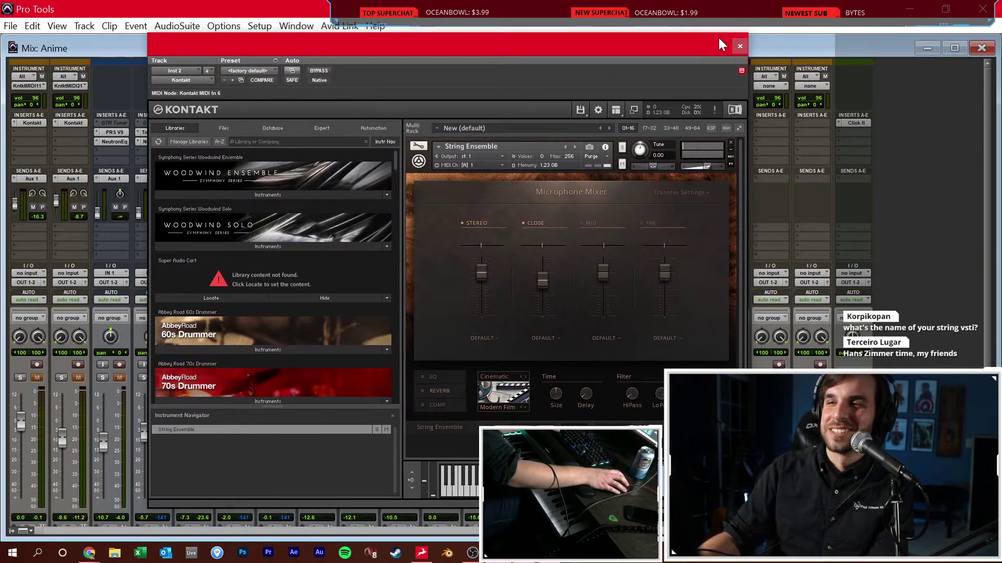
pyautogui.click(745, 40)
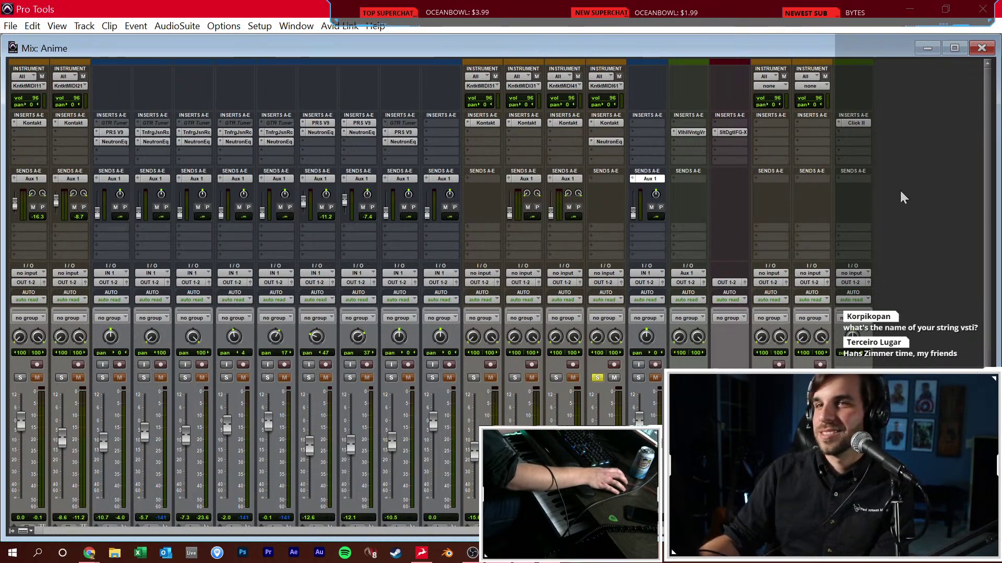
# Play the string passage from 19|3 in the Edit window, stop it and place the playback start at bar 19
pyautogui.hotkey('ctrl', '=')
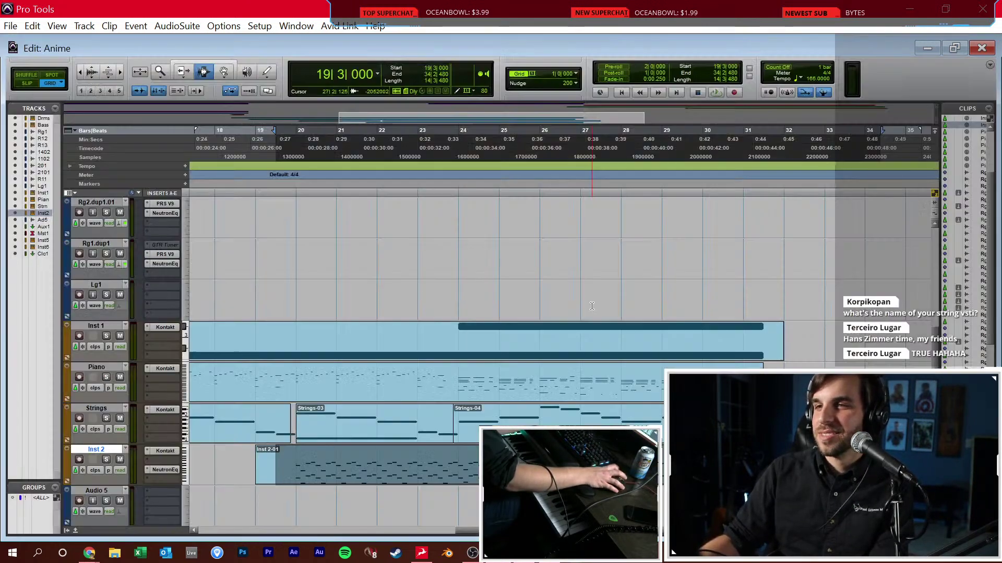
pyautogui.press('space')
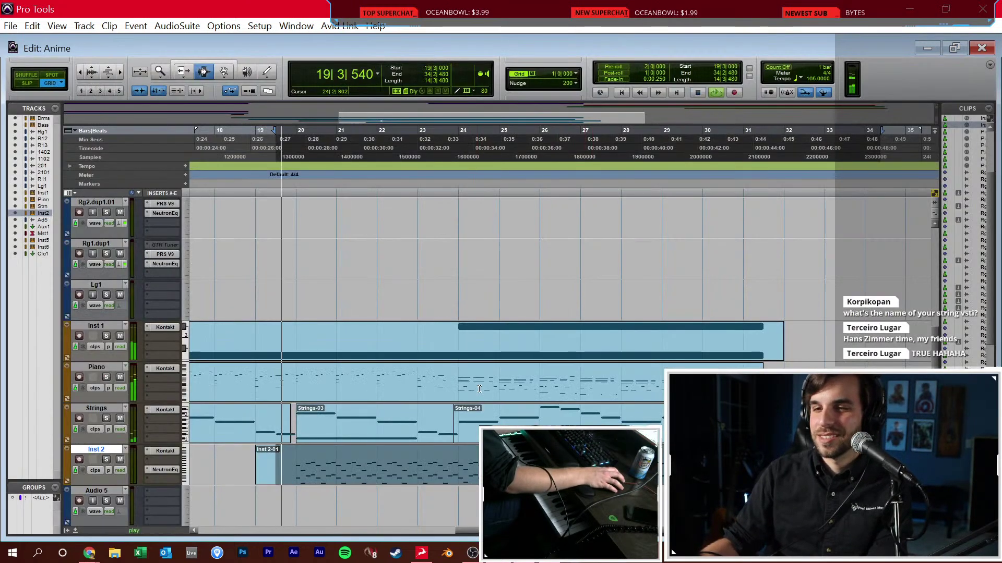
pyautogui.click(262, 472)
pyautogui.press('space')
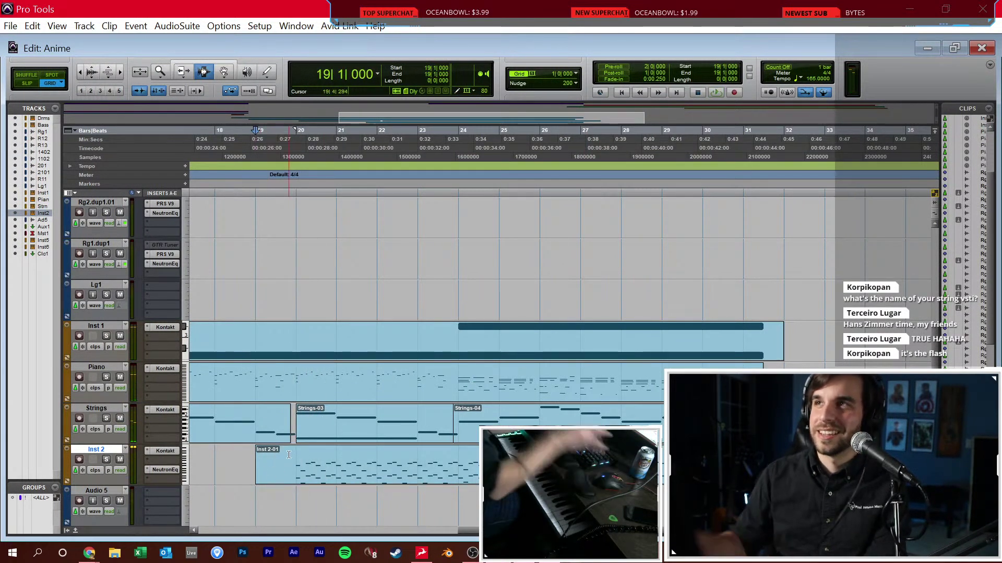
pyautogui.click(255, 475)
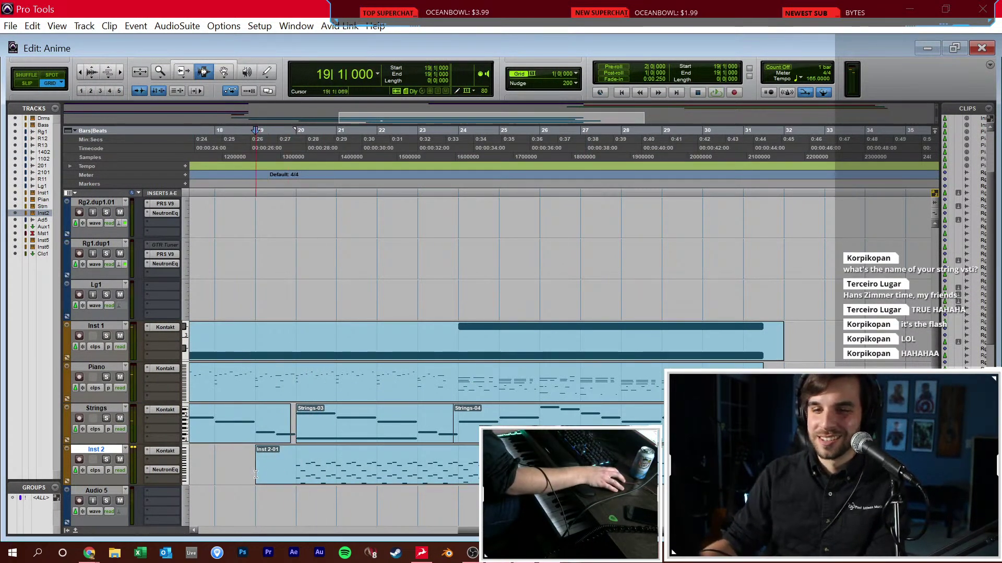
# Soften Inst 2's Neutron Equalizer by setting band 5 to about -1.9 dB at 2301 Hz and the low cut to about 238 Hz
pyautogui.hotkey('ctrl', '=')
pyautogui.scroll(2, 627, 152)
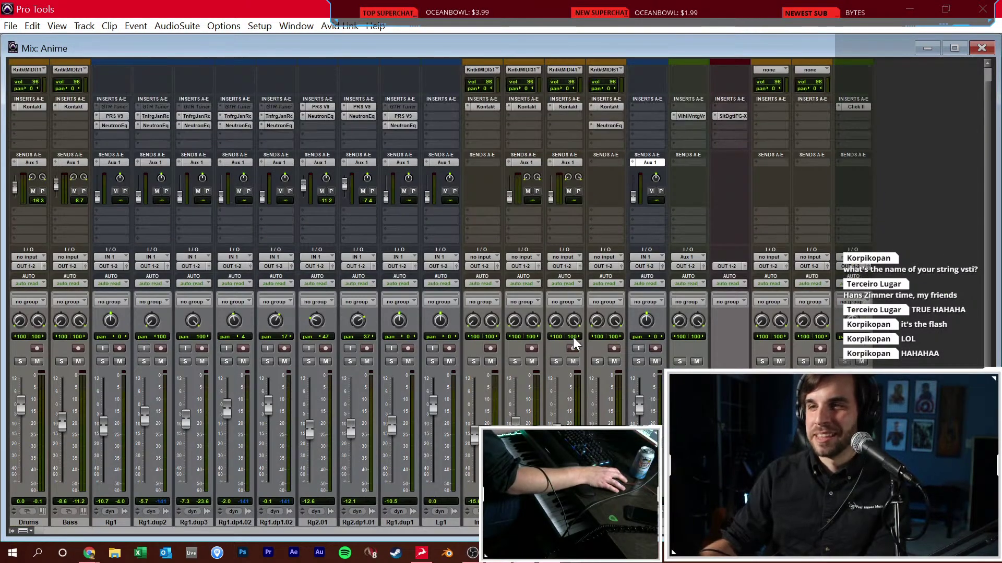
pyautogui.click(612, 106)
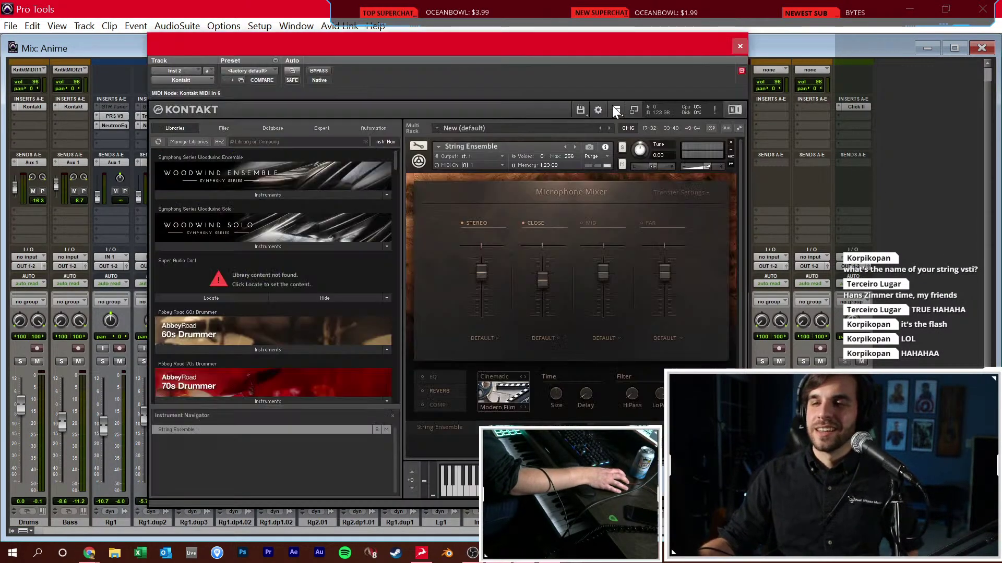
pyautogui.click(740, 46)
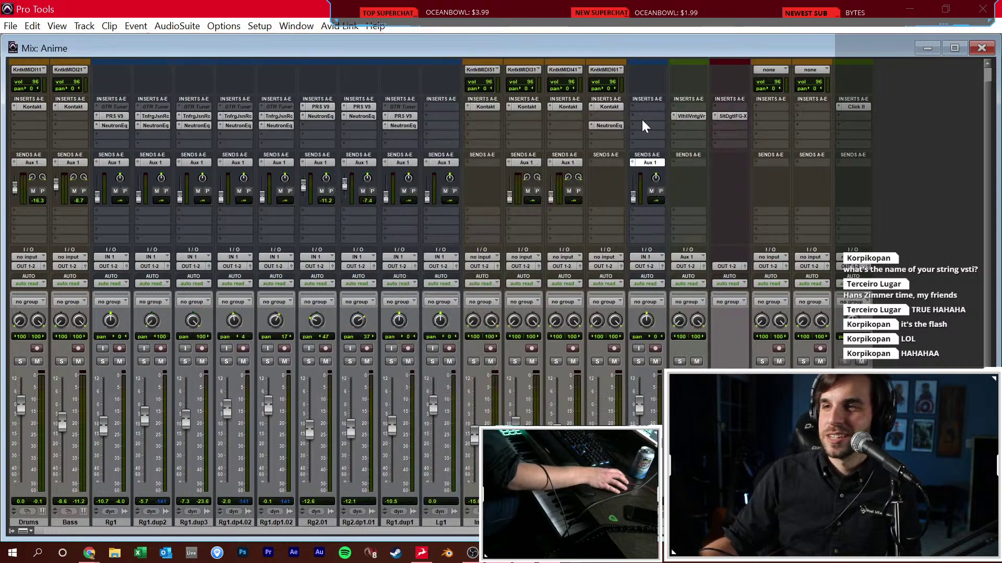
pyautogui.click(613, 125)
pyautogui.moveTo(396, 222); pyautogui.dragTo(397, 203)
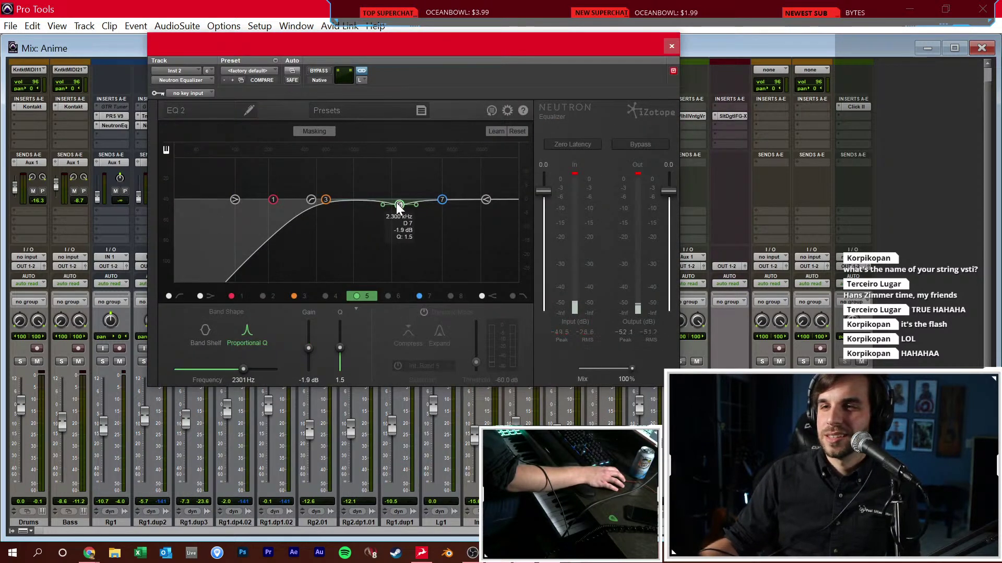
pyautogui.moveTo(312, 199); pyautogui.dragTo(279, 202)
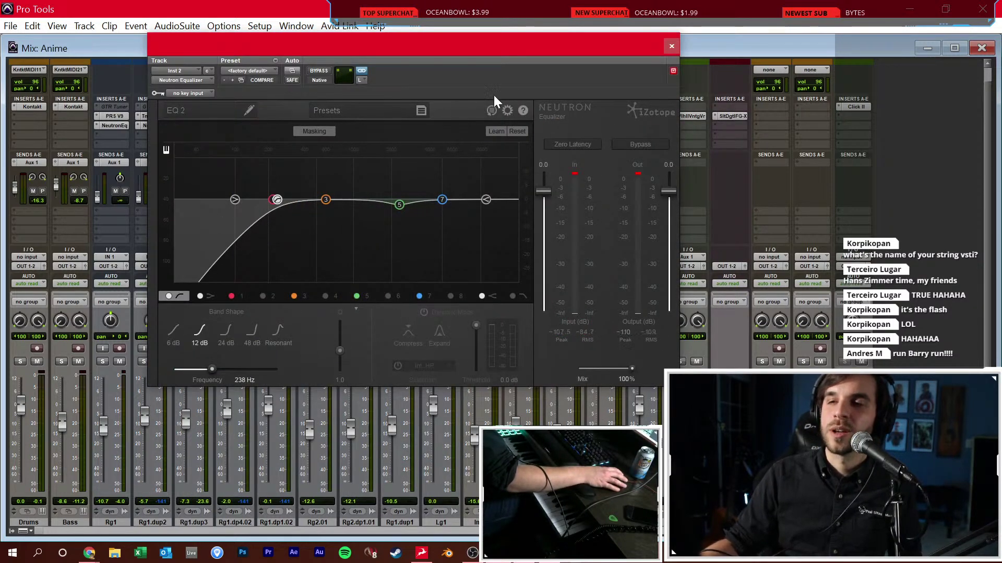
pyautogui.click(671, 46)
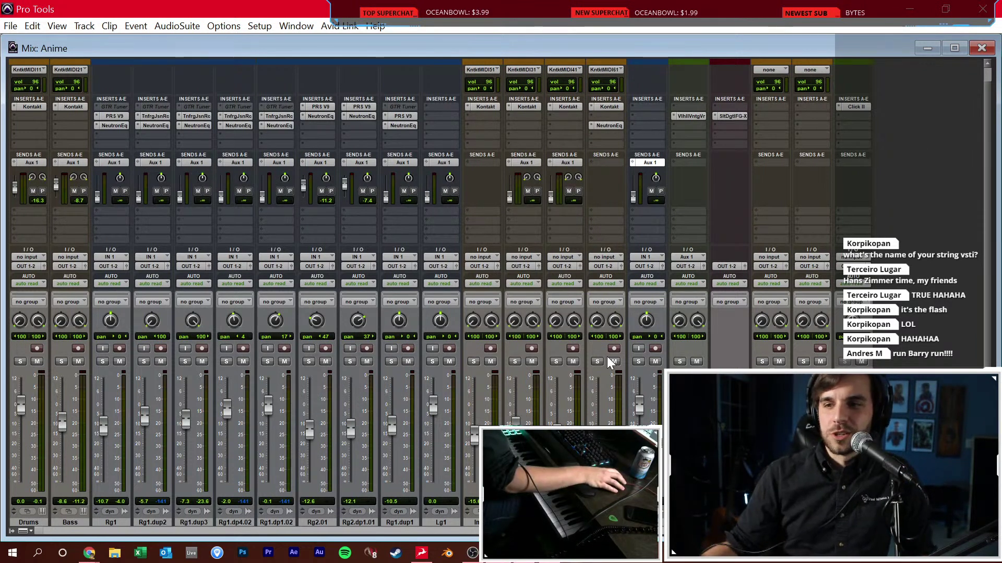
# Record-enable the Strings track and the Piano track in the mixer to play them live
pyautogui.click(572, 348)
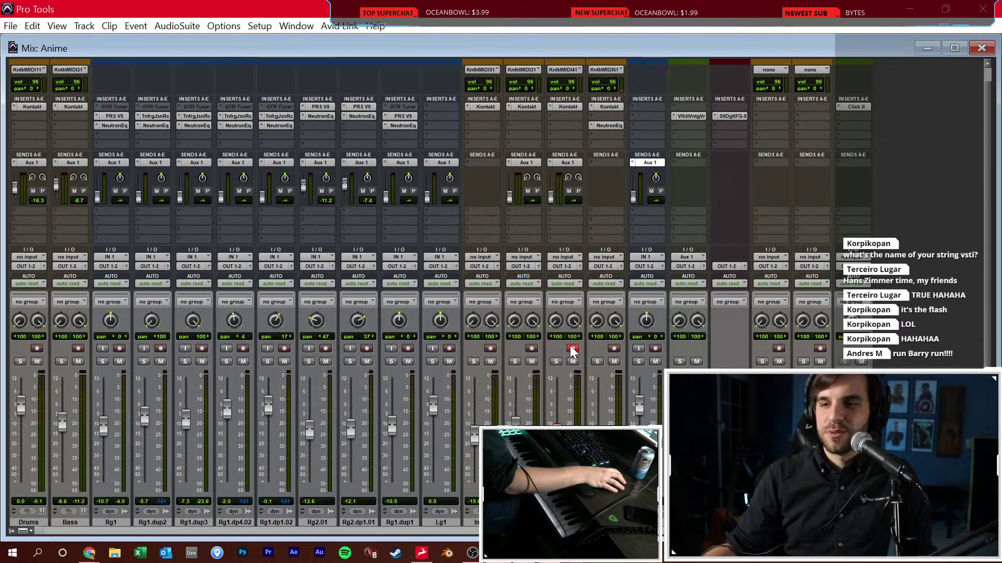
pyautogui.click(532, 348)
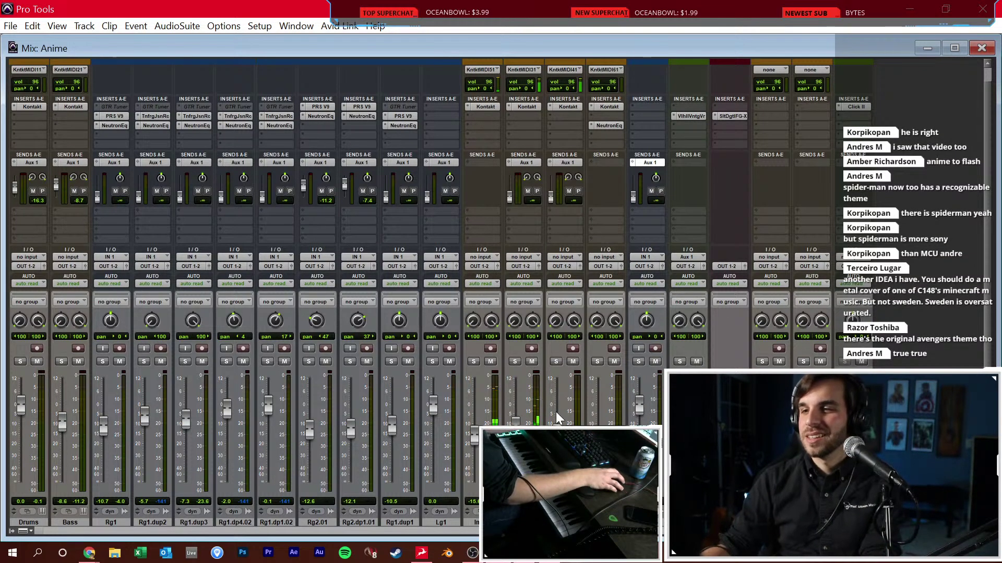
# Play the string passage in the Edit window, stop it and place the playback start at bar 24
pyautogui.hotkey('ctrl', '=')
pyautogui.hotkey('ctrl', '=')
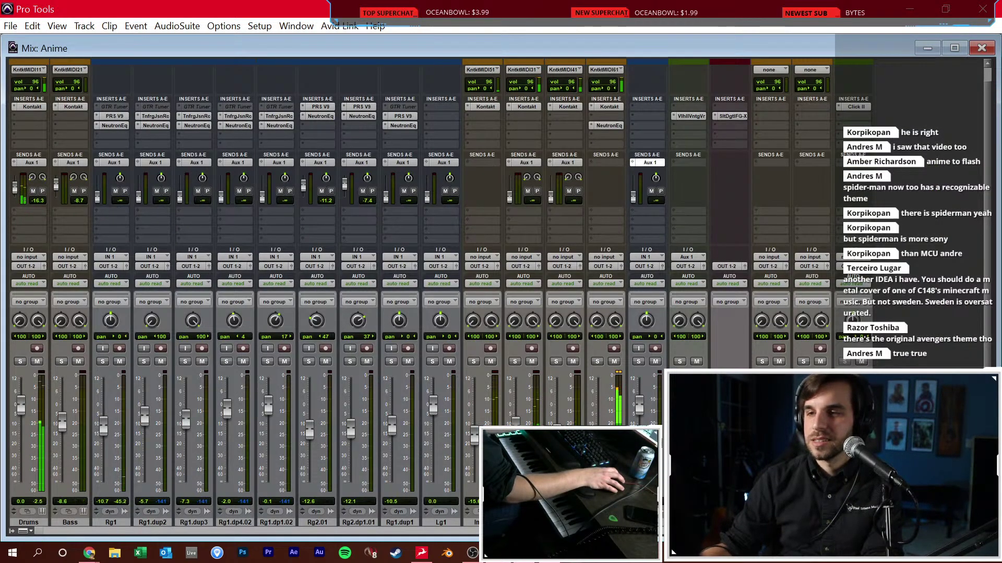
pyautogui.hotkey('ctrl', '=')
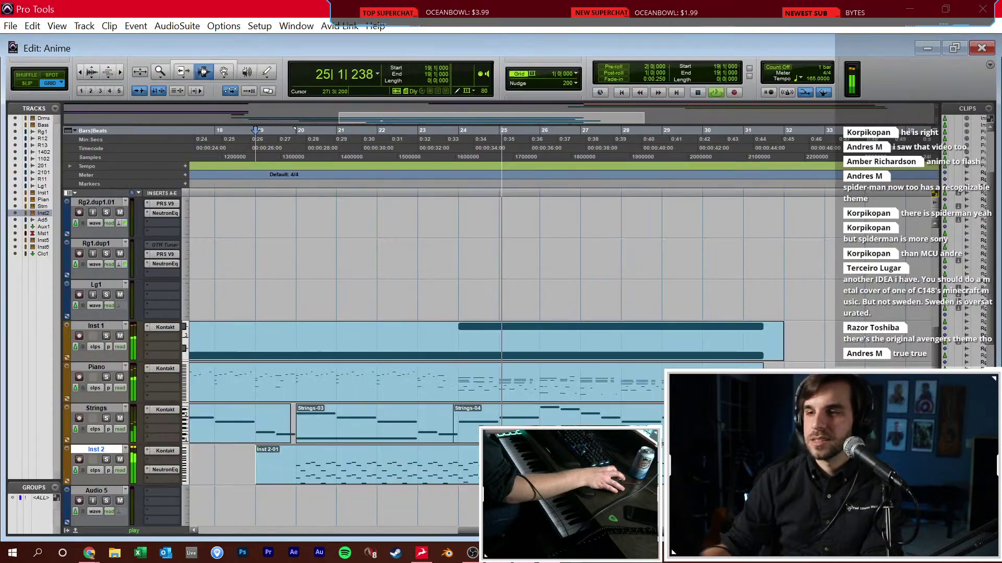
pyautogui.click(559, 361)
pyautogui.click(484, 343)
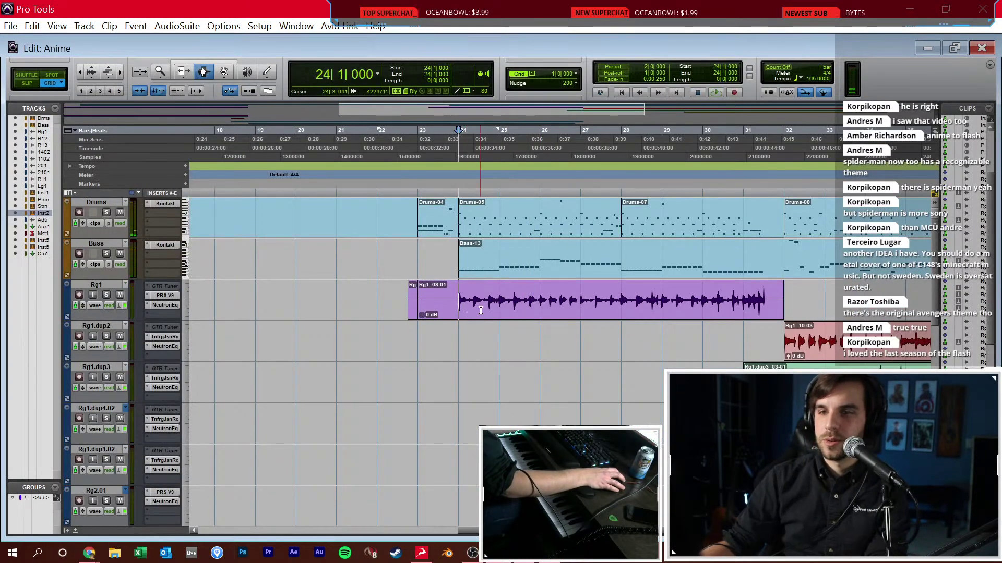
# Move the Rg1_08-01 guitar clip from the Rg1 track to the Rg1.dup1.02 track, keeping its start at bar 23
pyautogui.hotkey('ctrl', '[')
pyautogui.hotkey('ctrl', '[')
pyautogui.hotkey('ctrl', '[')
pyautogui.scroll(-2, 333, 313)
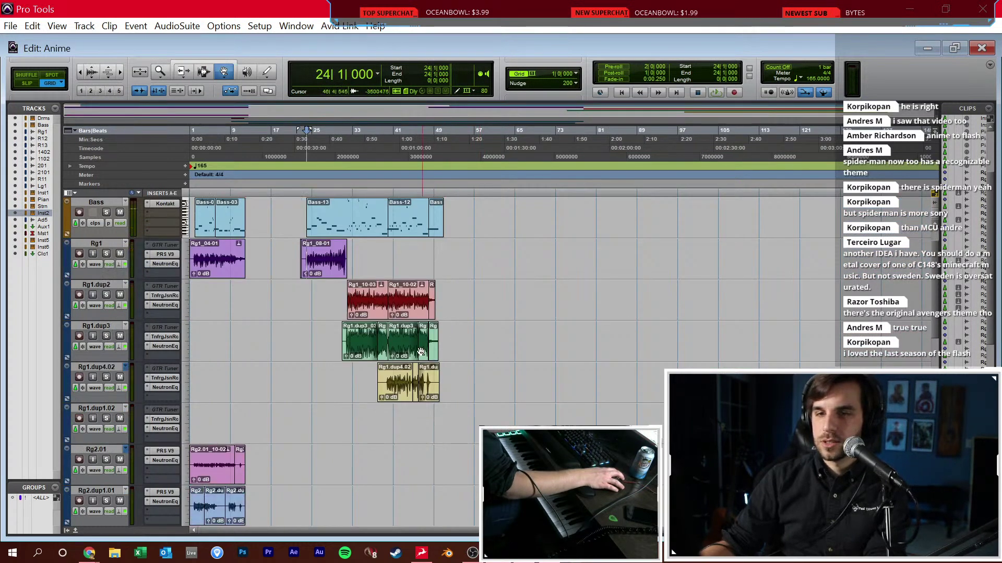
pyautogui.moveTo(313, 243); pyautogui.dragTo(312, 408)
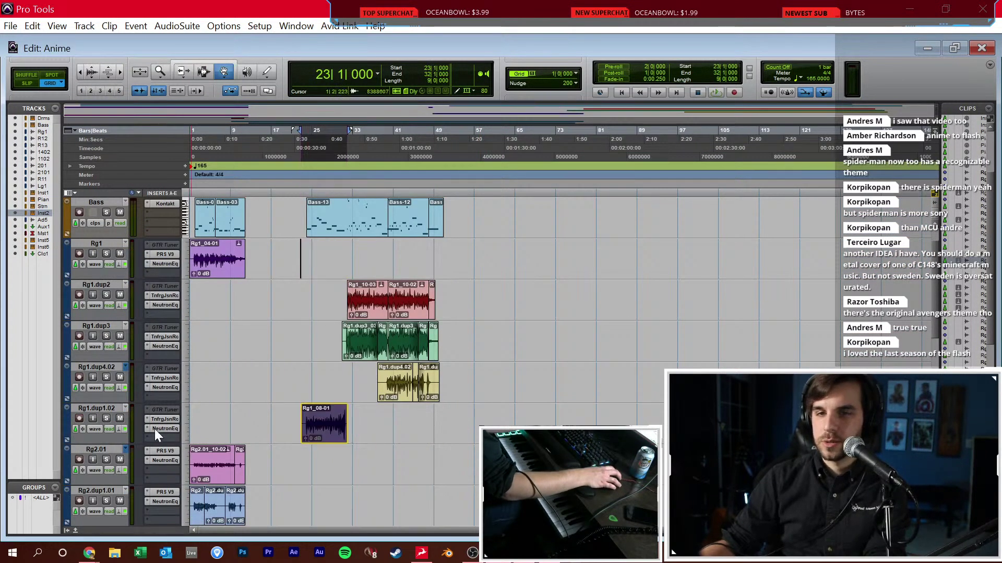
# Solo Rg1.dup1.02, play it from bar 23 and look through its Toneforge plug-in's pedal and amp pages
pyautogui.click(106, 419)
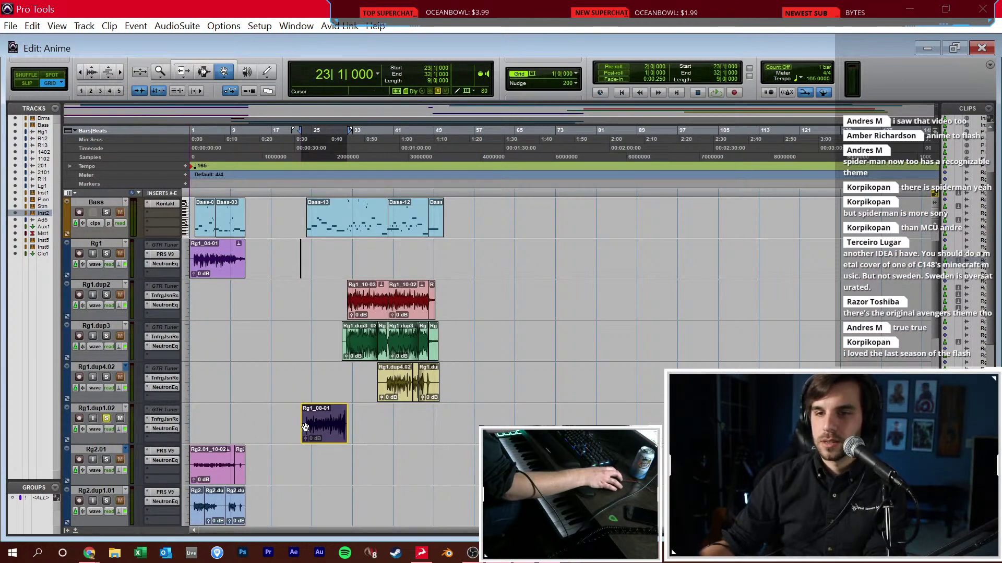
pyautogui.press('space')
pyautogui.scroll(-3, 311, 421)
pyautogui.hotkey('ctrl', '=')
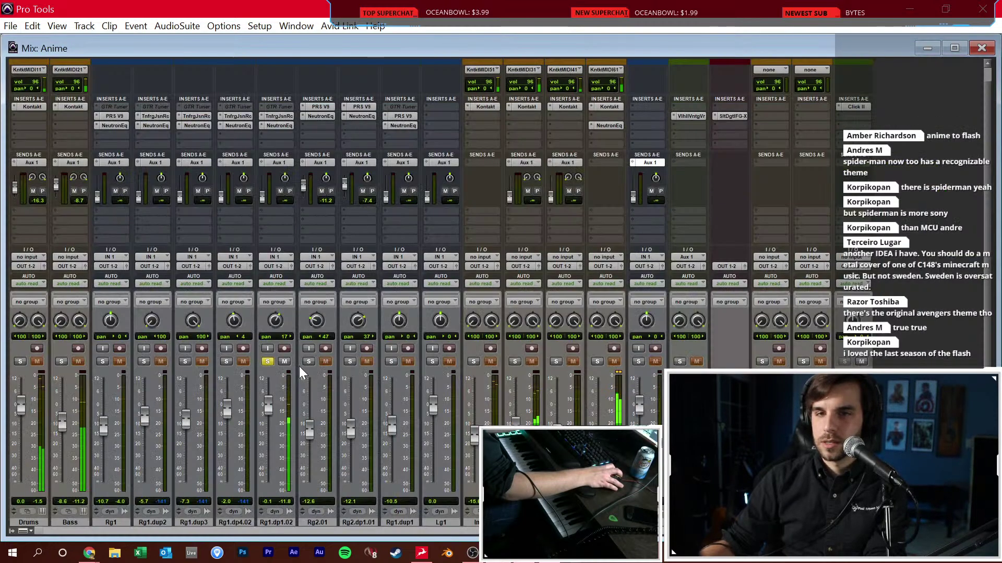
pyautogui.click(278, 117)
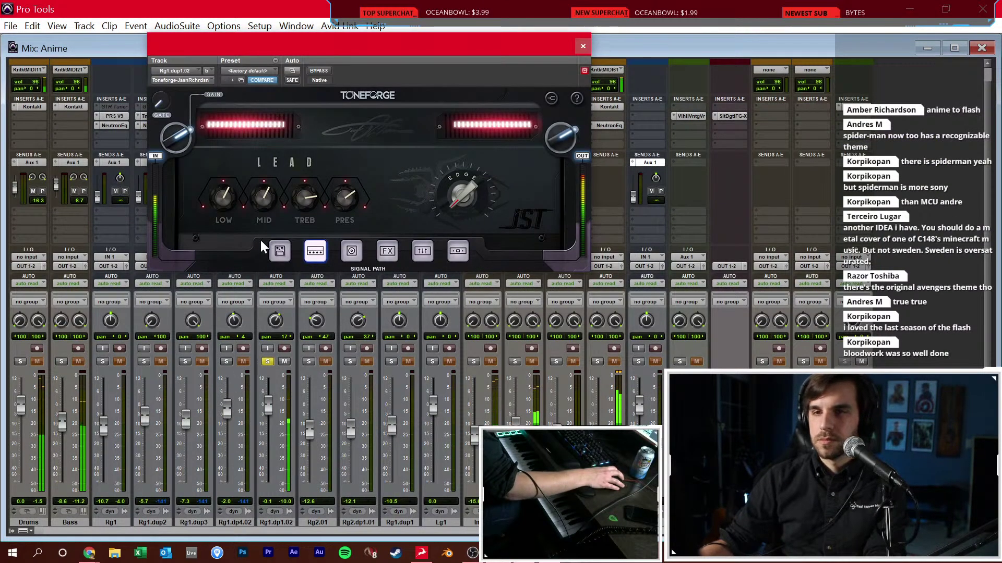
pyautogui.click(279, 251)
pyautogui.click(315, 251)
pyautogui.click(582, 46)
# Lower the Rg1.dup1.02 fader to about -8.4 dB and take the track out of solo
pyautogui.moveTo(268, 405); pyautogui.dragTo(265, 425)
pyautogui.click(267, 362)
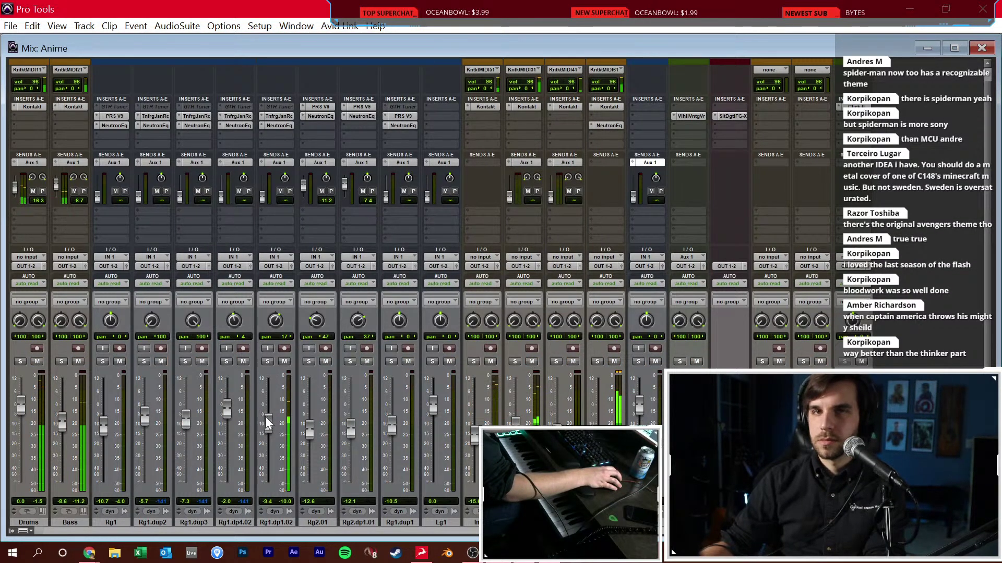
pyautogui.moveTo(265, 415); pyautogui.dragTo(272, 413)
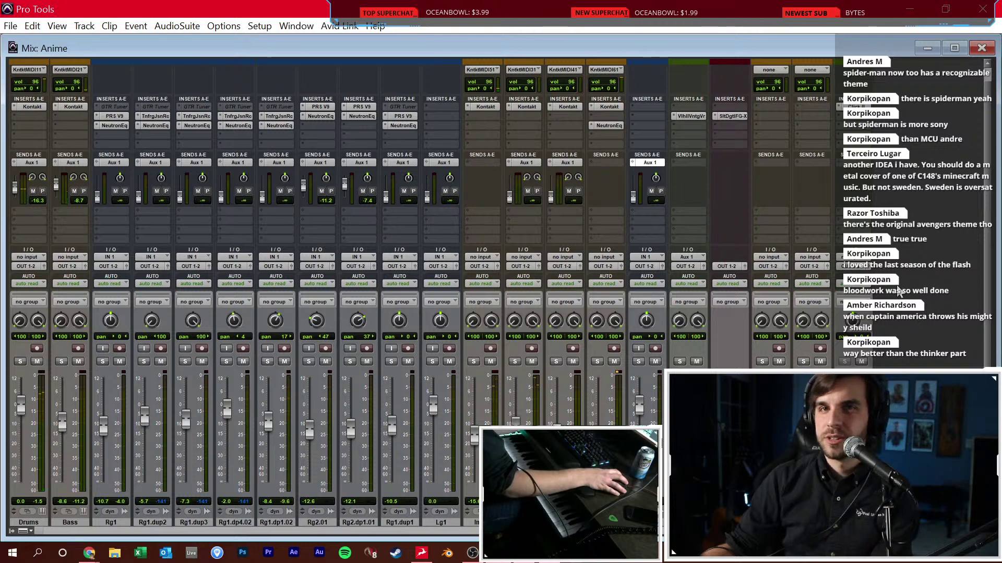
# Return to the Edit window and place the playback start at bar 23, where the moved guitar clip begins
pyautogui.hotkey('ctrl', '=')
pyautogui.hotkey('ctrl', ']')
pyautogui.hotkey('ctrl', ']')
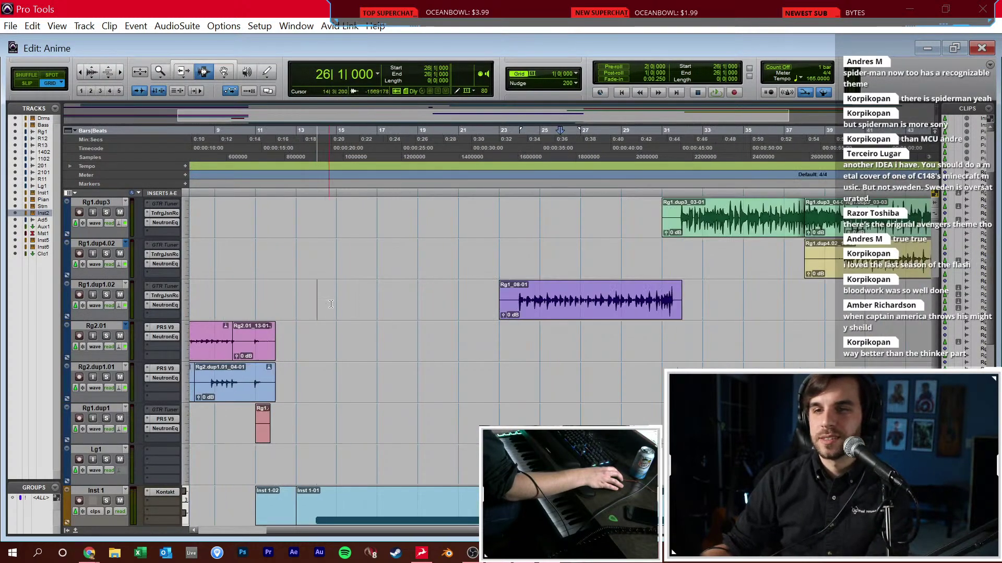
pyautogui.click(504, 300)
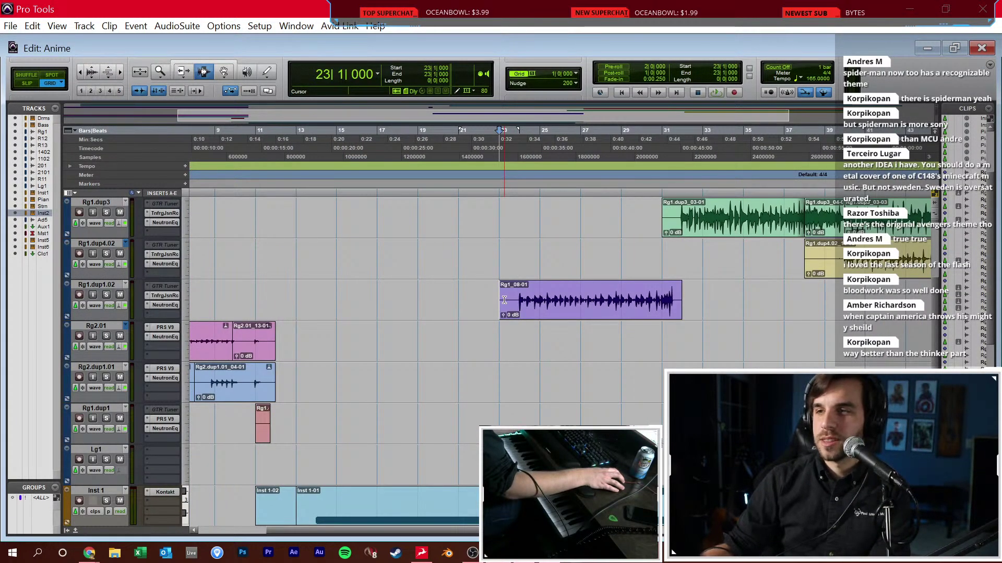
# Try to trim the start of the Rg1_08-01 clip on Rg1.dup1.02 around bar 24
pyautogui.hscroll(5, 288, 296)
pyautogui.click(290, 297)
pyautogui.press('a')
pyautogui.click(453, 308)
pyautogui.doubleClick(417, 316)
pyautogui.moveTo(295, 309); pyautogui.dragTo(284, 309)
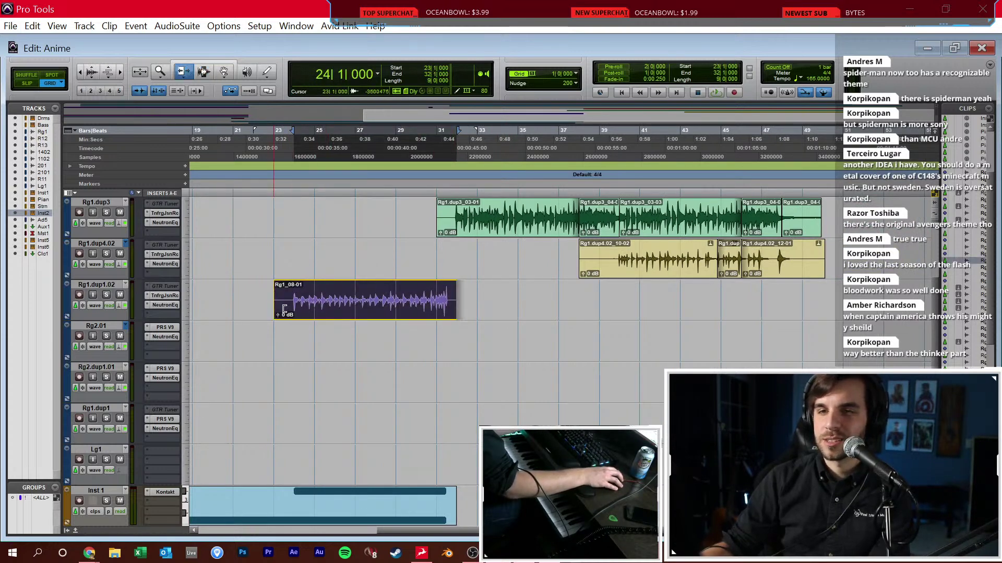
pyautogui.click(286, 310)
# Delete the leftover clip sliver on the Rg1 track just before bar 23 and place the playback start at bar 23
pyautogui.press('t')
pyautogui.press('t')
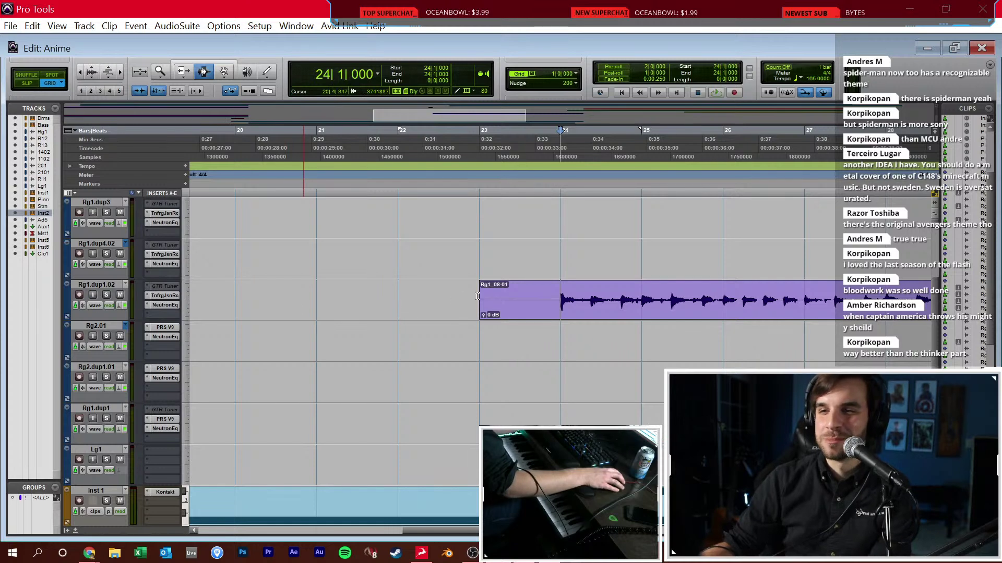
pyautogui.scroll(4, 487, 283)
pyautogui.moveTo(487, 287); pyautogui.dragTo(382, 287)
pyautogui.press('Delete')
pyautogui.click(481, 312)
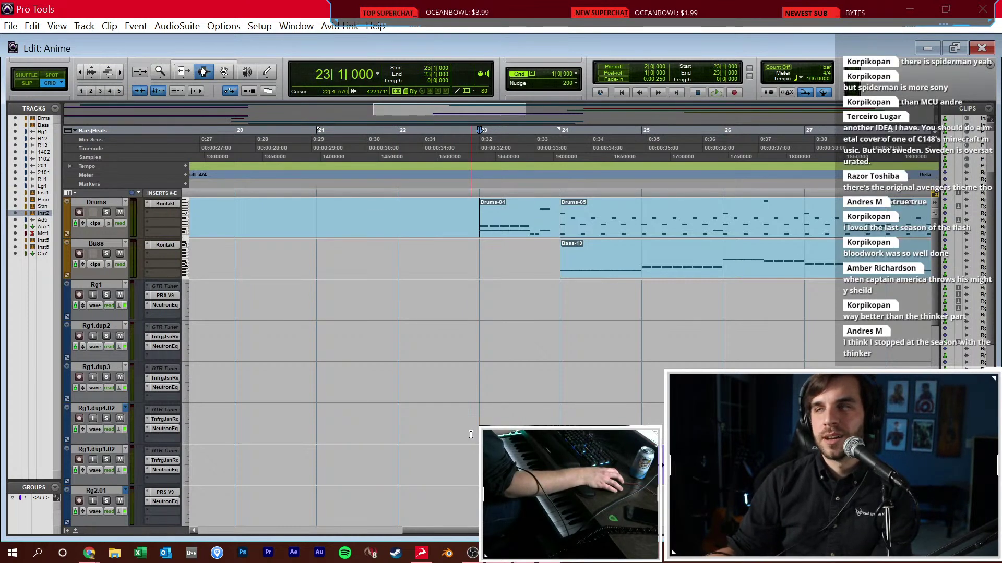
pyautogui.press('r')
pyautogui.press('r')
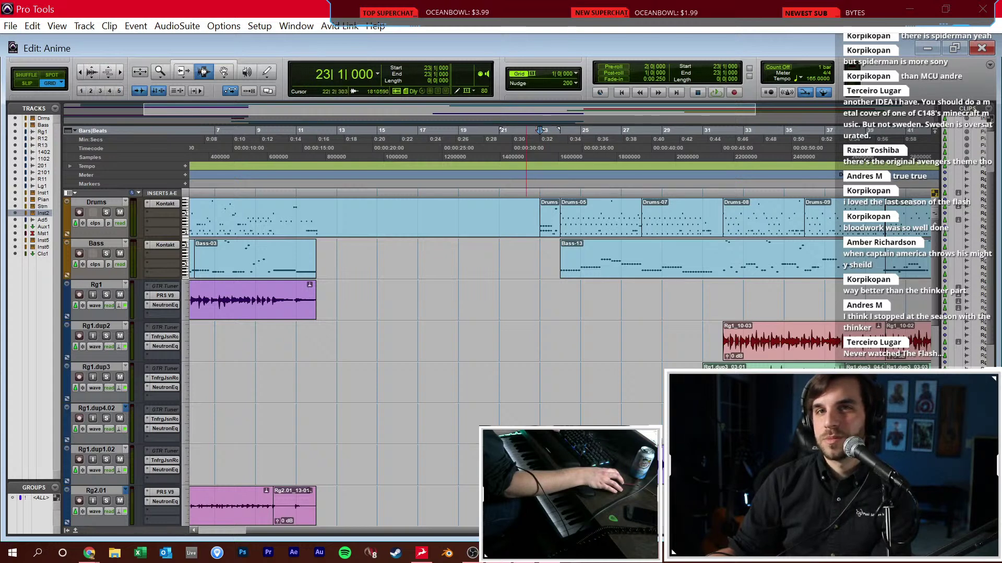
pyautogui.click(519, 135)
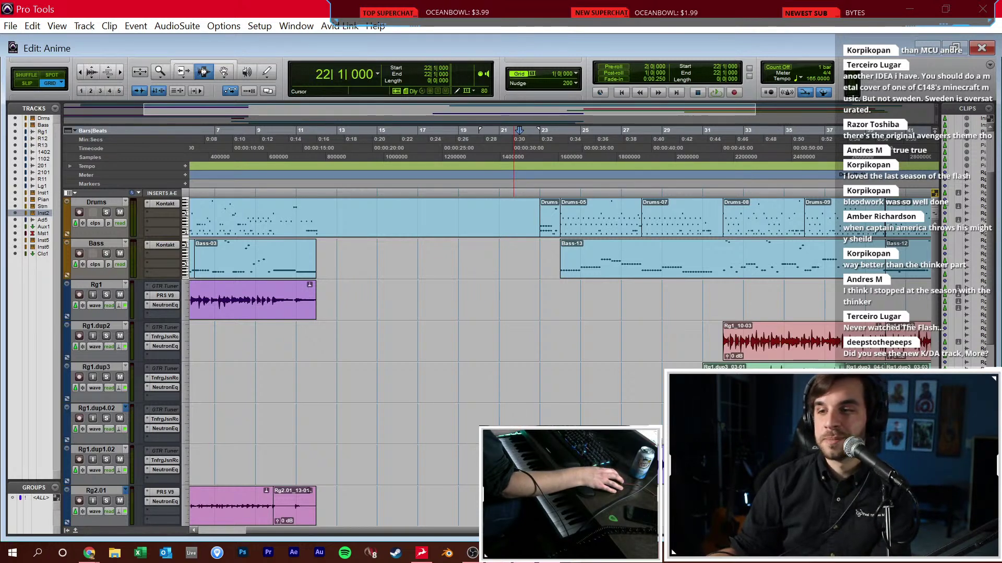
pyautogui.press('KP_1')
pyautogui.press('KP_1')
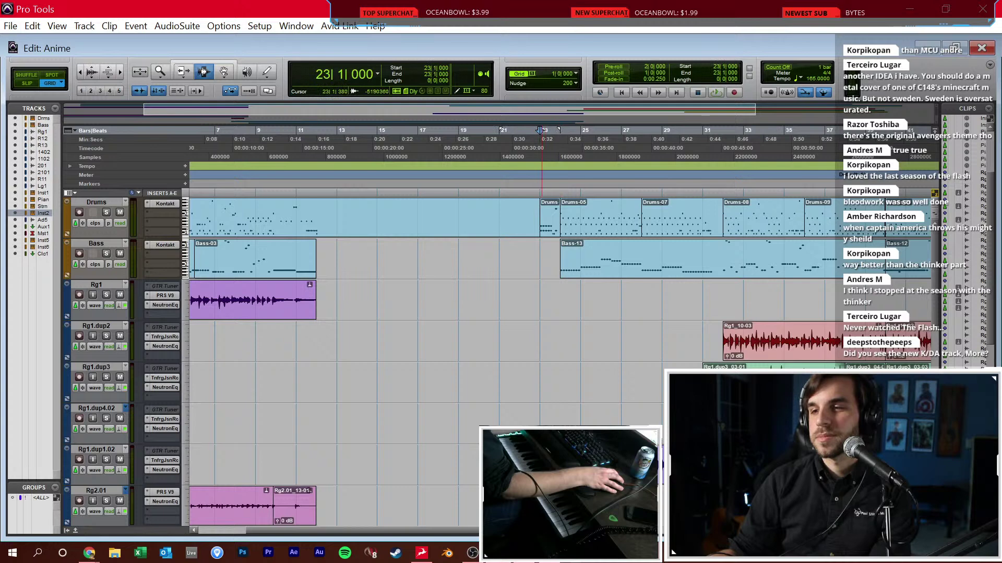
pyautogui.press('KP_2')
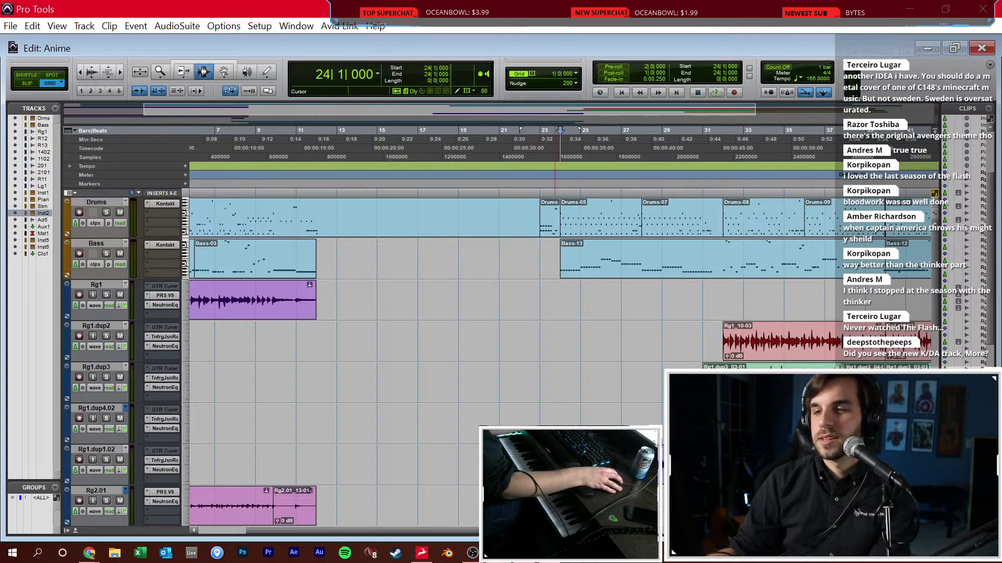
pyautogui.press('KP_1')
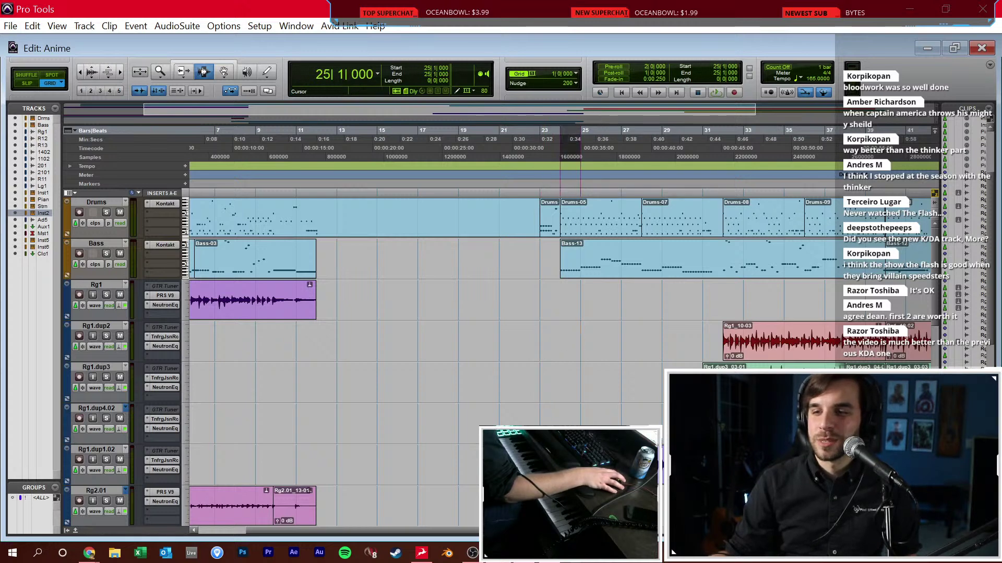
pyautogui.moveTo(599, 381); pyautogui.dragTo(543, 389)
pyautogui.click(552, 392)
pyautogui.click(543, 388)
pyautogui.scroll(-1, 542, 389)
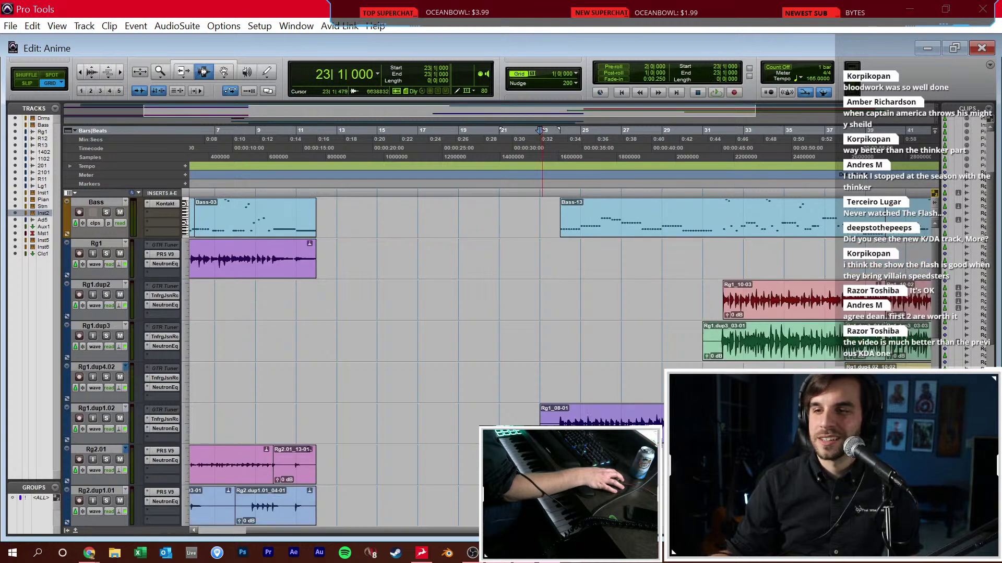
pyautogui.moveTo(552, 130); pyautogui.dragTo(581, 130)
pyautogui.click(544, 131)
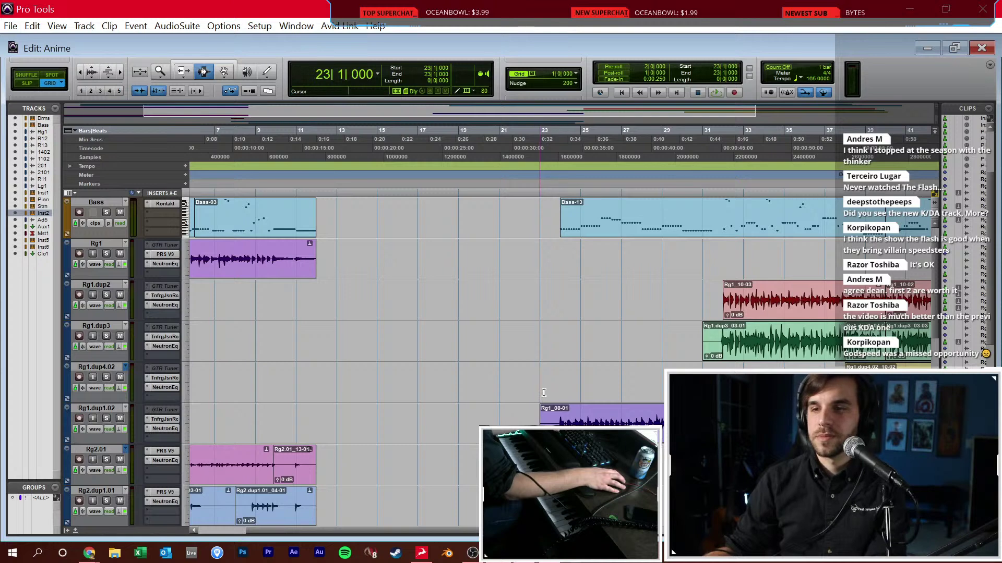
pyautogui.moveTo(539, 423); pyautogui.dragTo(521, 326)
pyautogui.moveTo(500, 393); pyautogui.dragTo(493, 420)
pyautogui.click(496, 425)
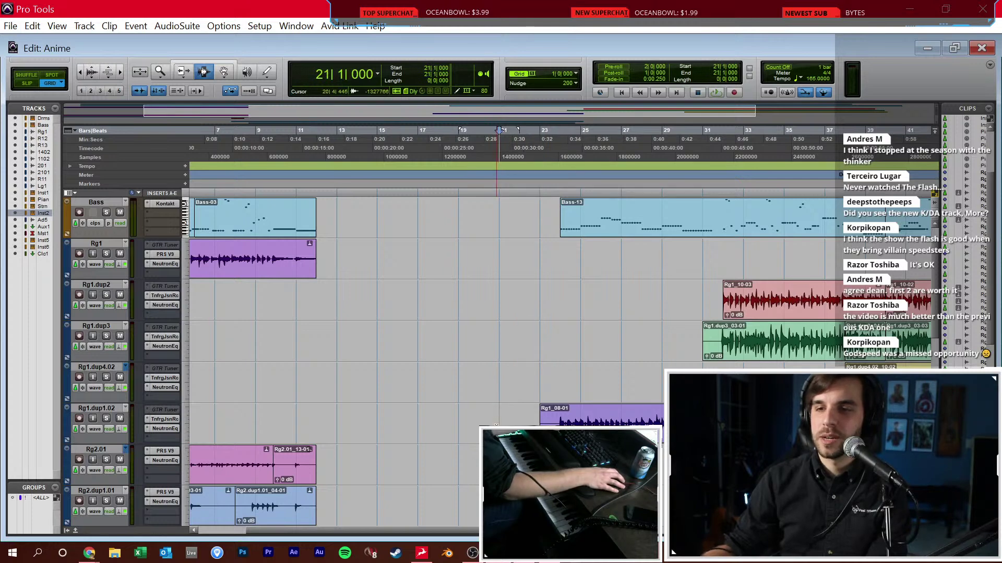
# Play from bar 23 and turn up a control in Rg1.dup1.02's Toneforge plug-in, closing its window when done
pyautogui.moveTo(493, 349); pyautogui.dragTo(539, 420)
pyautogui.click(539, 420)
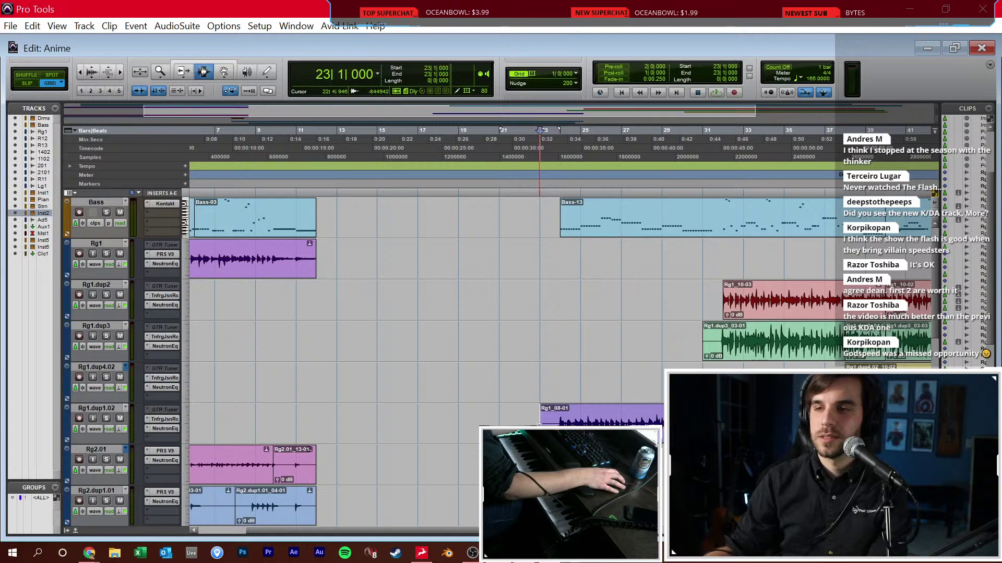
pyautogui.press('space')
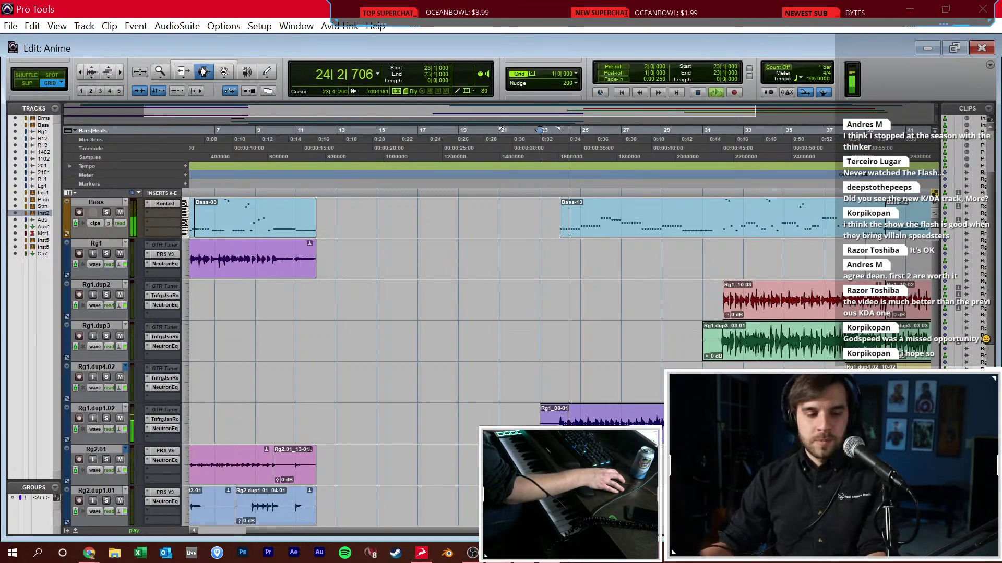
pyautogui.click(172, 419)
pyautogui.moveTo(424, 187); pyautogui.dragTo(424, 165)
pyautogui.click(582, 46)
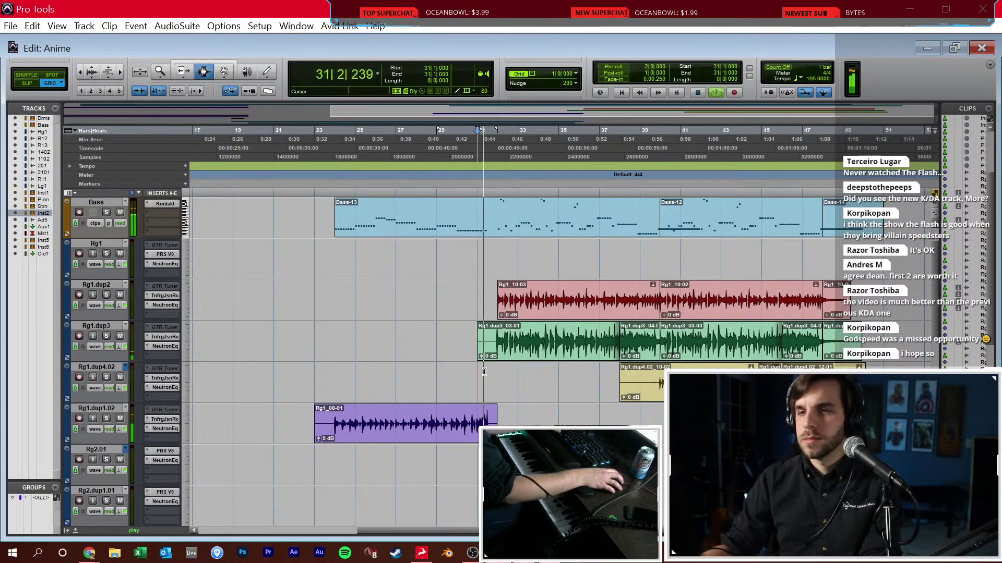
# Stop playback, set the grid to 1/8 note and trim the end of the Rg1.dup1.02 clip to 31|3
pyautogui.press('space')
pyautogui.hotkey('ctrl', ']')
pyautogui.hotkey('ctrl', ']')
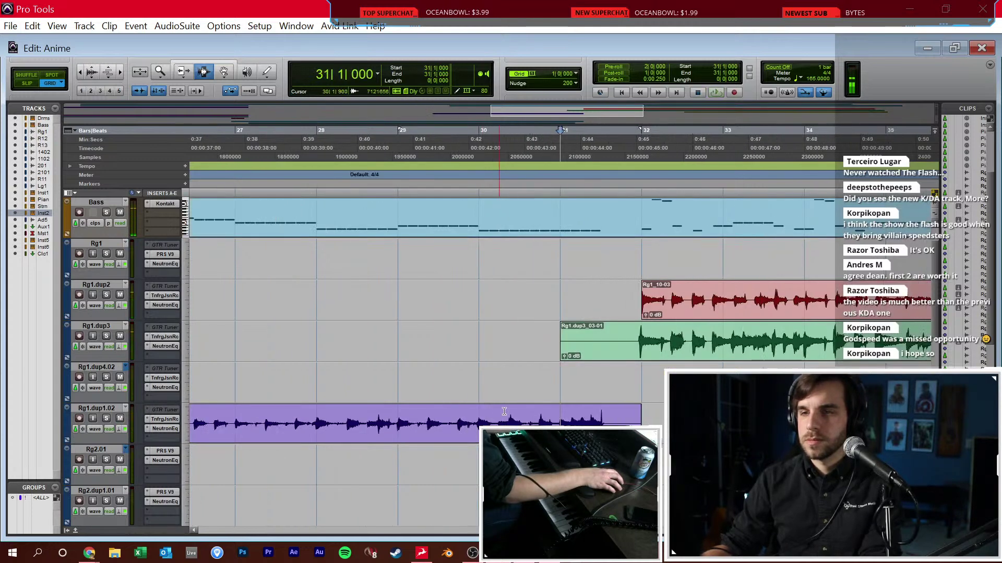
pyautogui.click(568, 76)
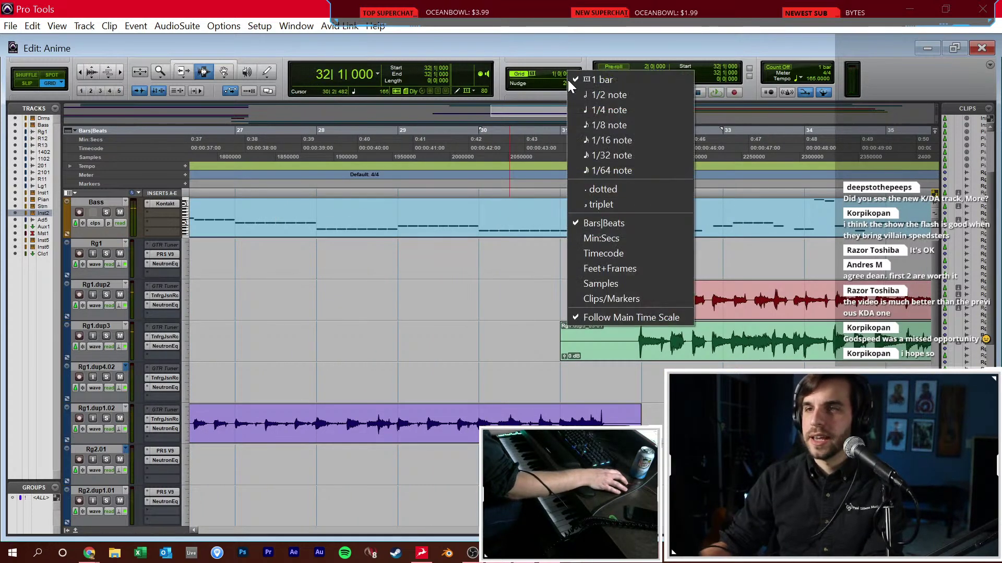
pyautogui.click(590, 125)
pyautogui.press('s')
# Clear the Bass part from 31|3 to 32|1, trim the Rg1.dup3 clip's start to bar 32 and play the break
pyautogui.moveTo(601, 219); pyautogui.dragTo(642, 219)
pyautogui.press('Delete')
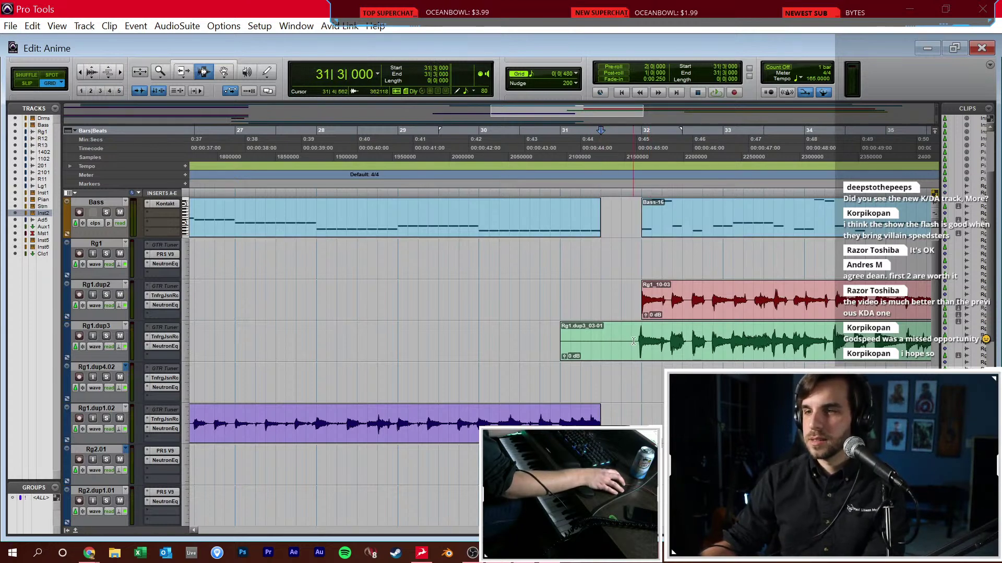
pyautogui.moveTo(617, 346); pyautogui.dragTo(698, 346)
pyautogui.press('space')
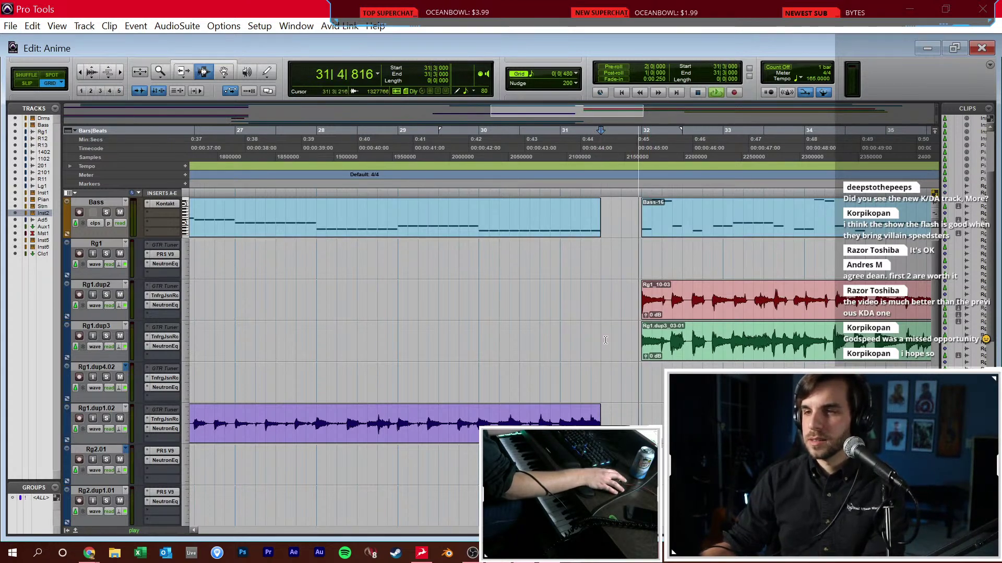
pyautogui.press('space')
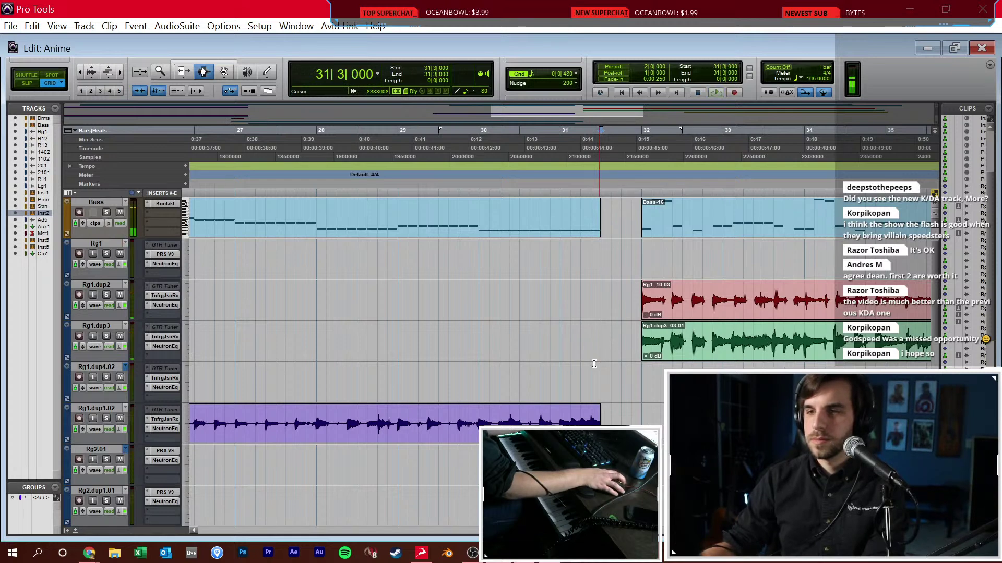
pyautogui.scroll(-3, 593, 371)
pyautogui.click(591, 368)
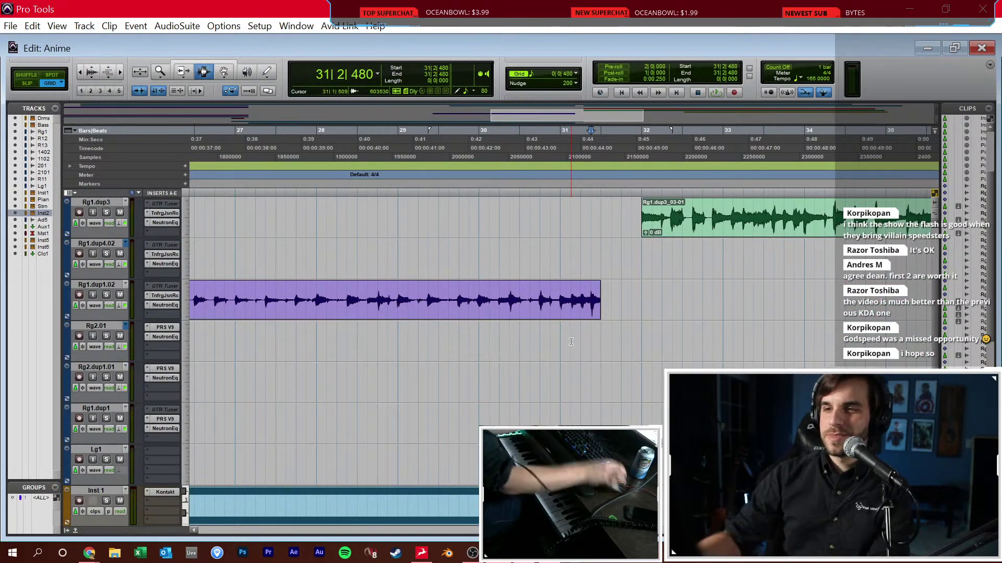
pyautogui.moveTo(601, 300); pyautogui.dragTo(641, 294)
pyautogui.click(641, 300)
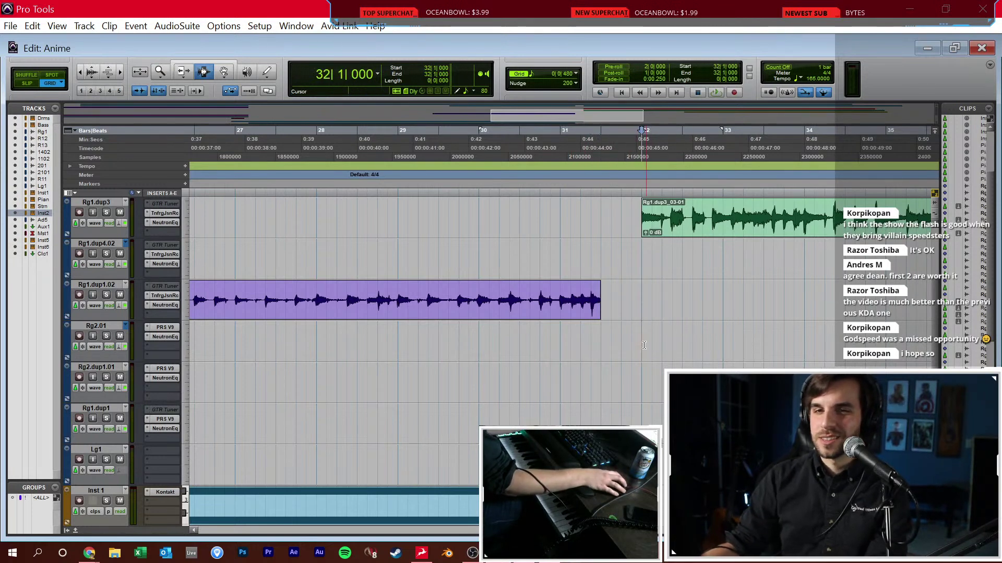
# Duplicate the Inst 2 string track
pyautogui.scroll(-5, 366, 366)
pyautogui.click(96, 367)
pyautogui.click(96, 408)
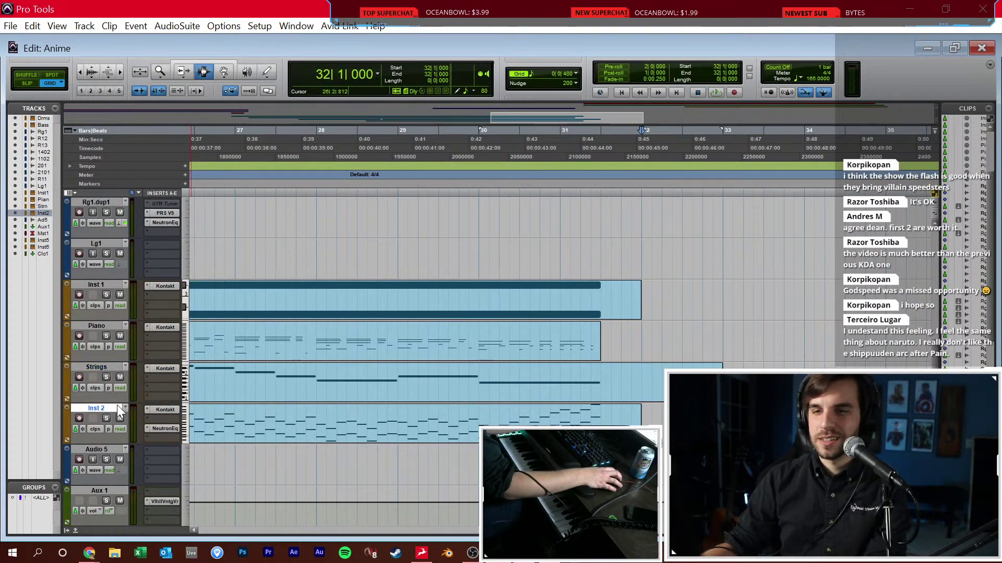
pyautogui.click(600, 384)
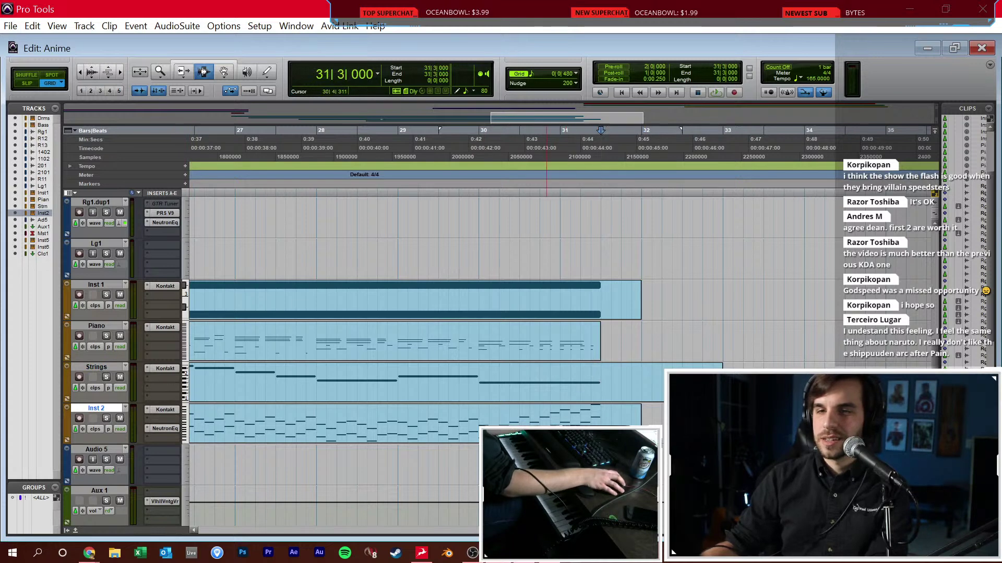
pyautogui.rightClick(119, 409)
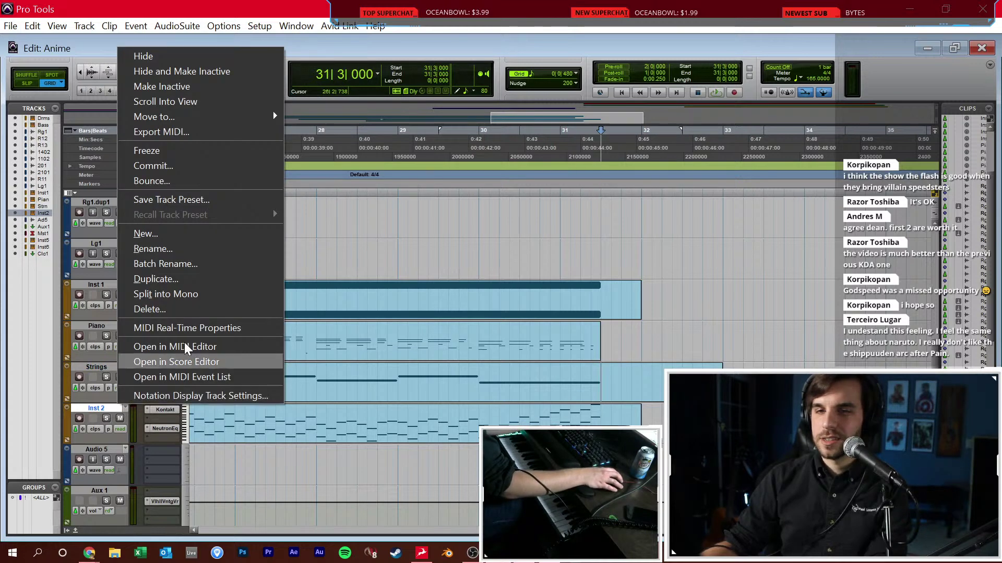
pyautogui.click(196, 277)
pyautogui.press('Return')
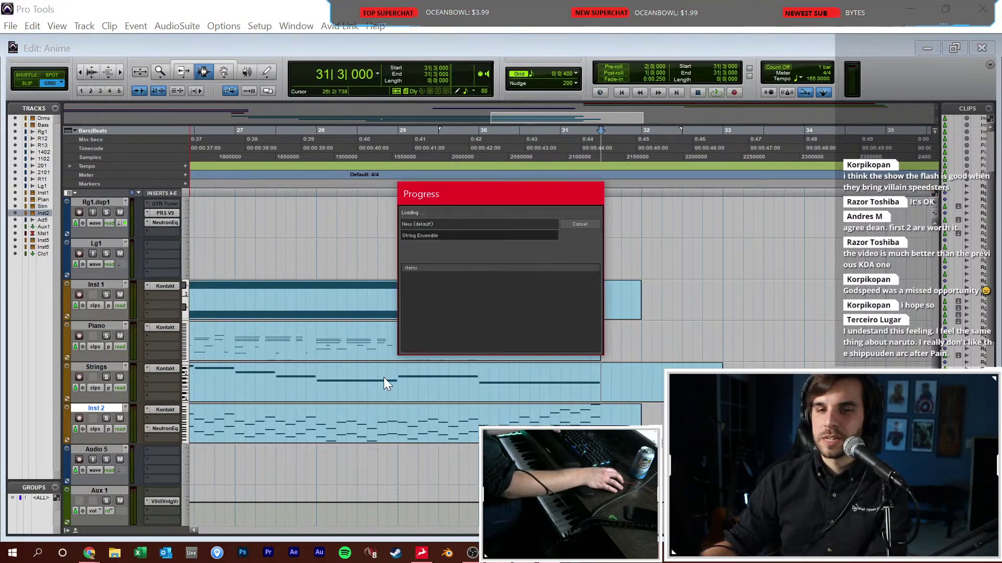
pyautogui.click(167, 411)
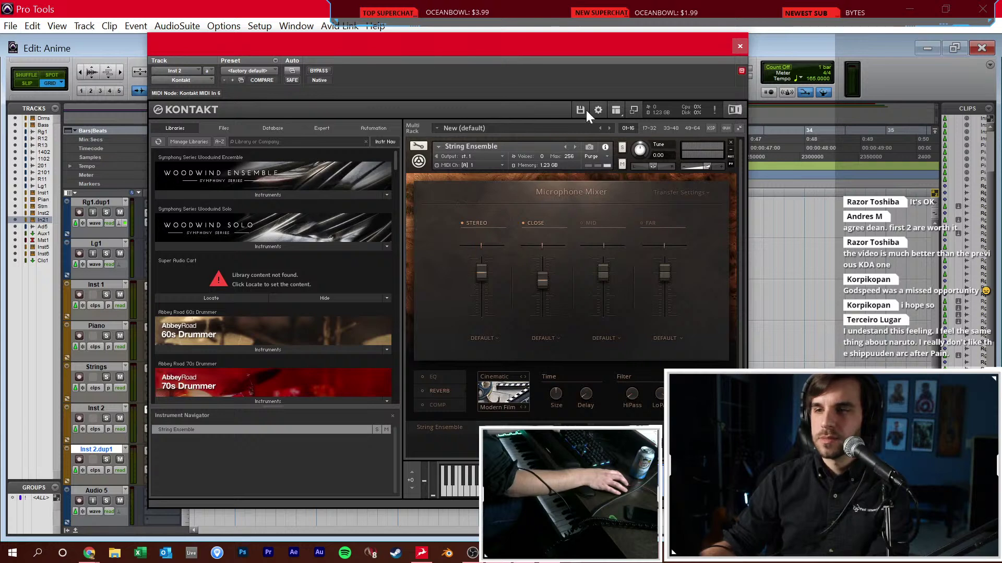
pyautogui.click(332, 141)
pyautogui.write('string')
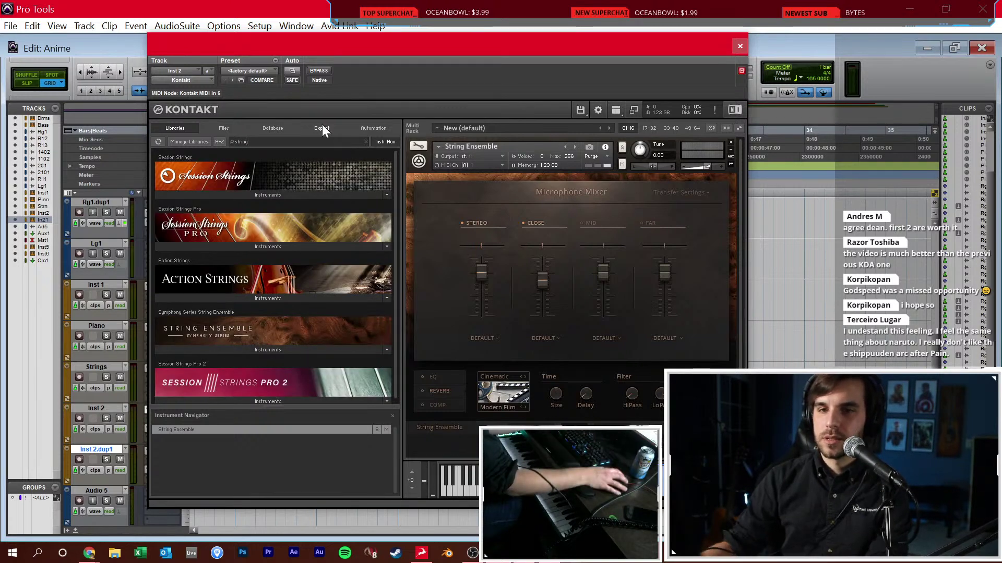
pyautogui.scroll(-1, 270, 317)
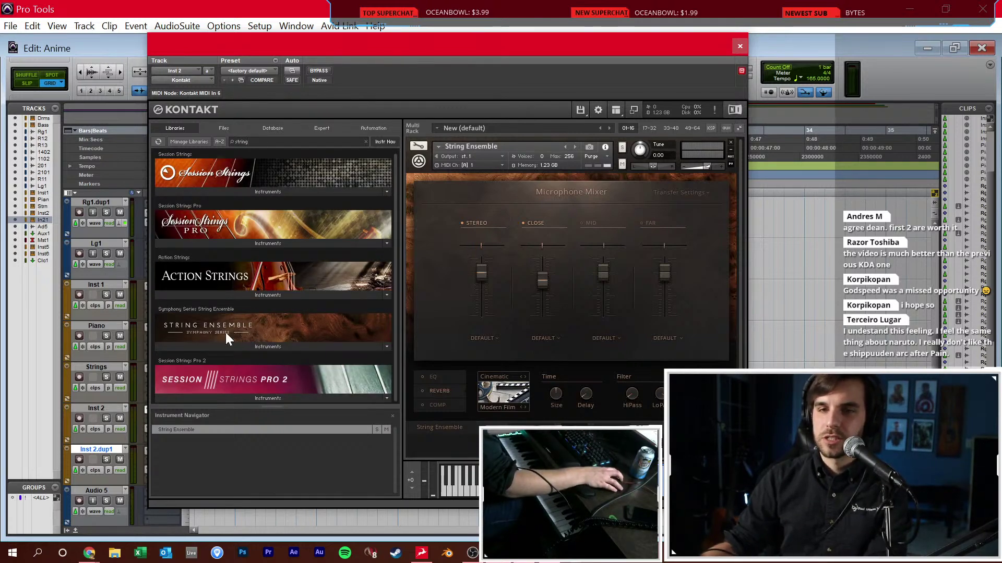
pyautogui.click(740, 47)
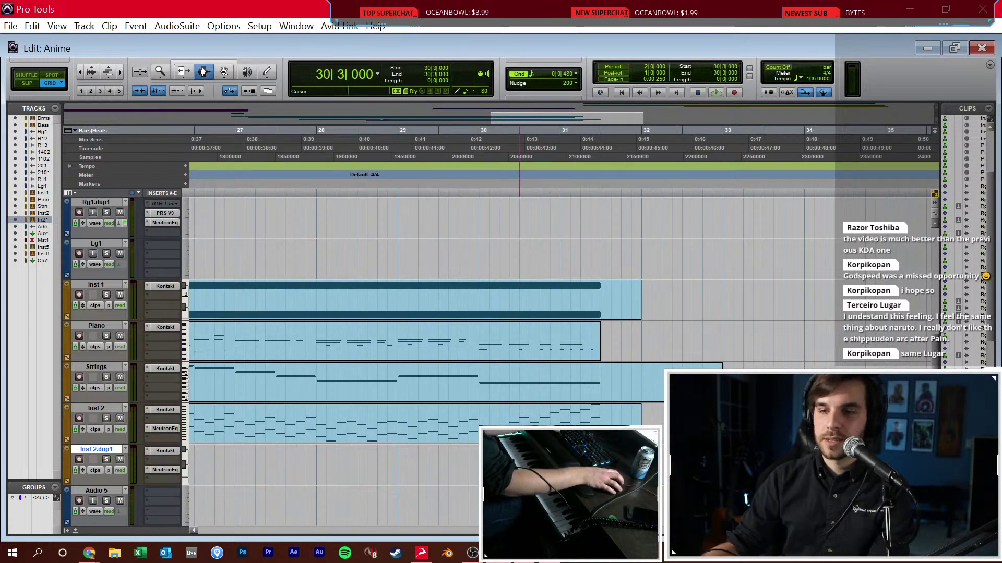
# Record-enable the Inst 2.dup1 track and set its Kontakt String Ensemble articulation to Tremolo
pyautogui.scroll(-2, 514, 234)
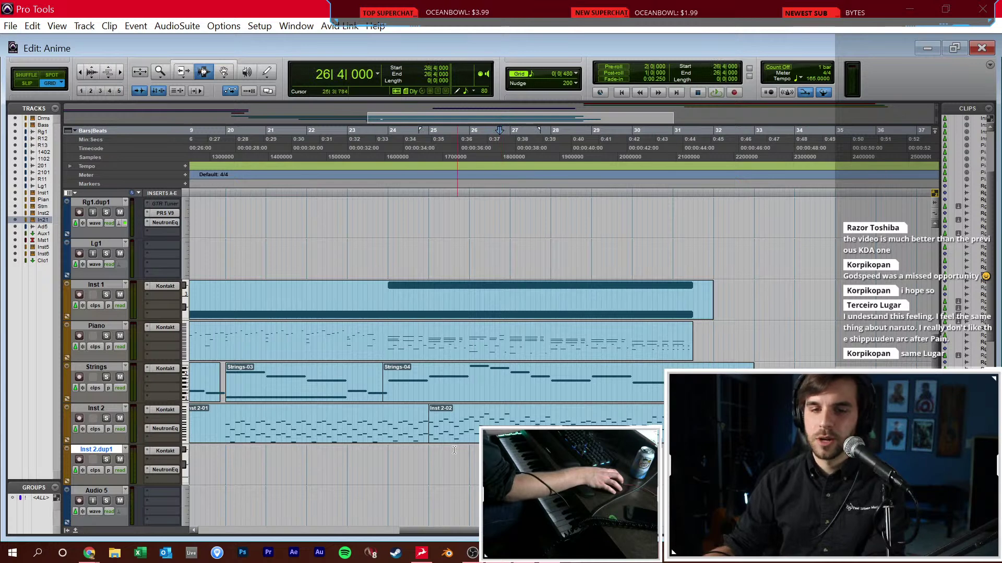
pyautogui.click(79, 460)
pyautogui.click(162, 451)
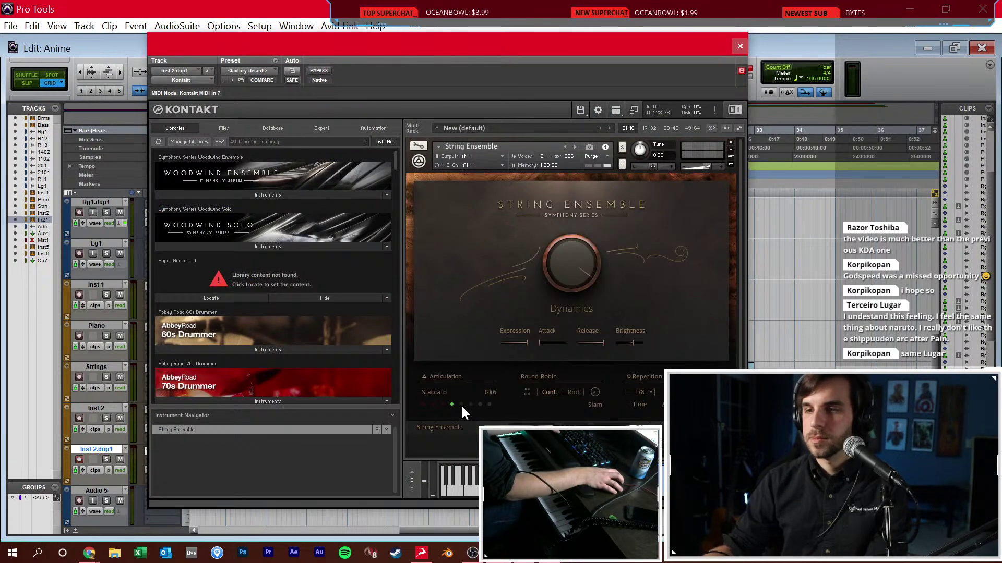
pyautogui.click(469, 403)
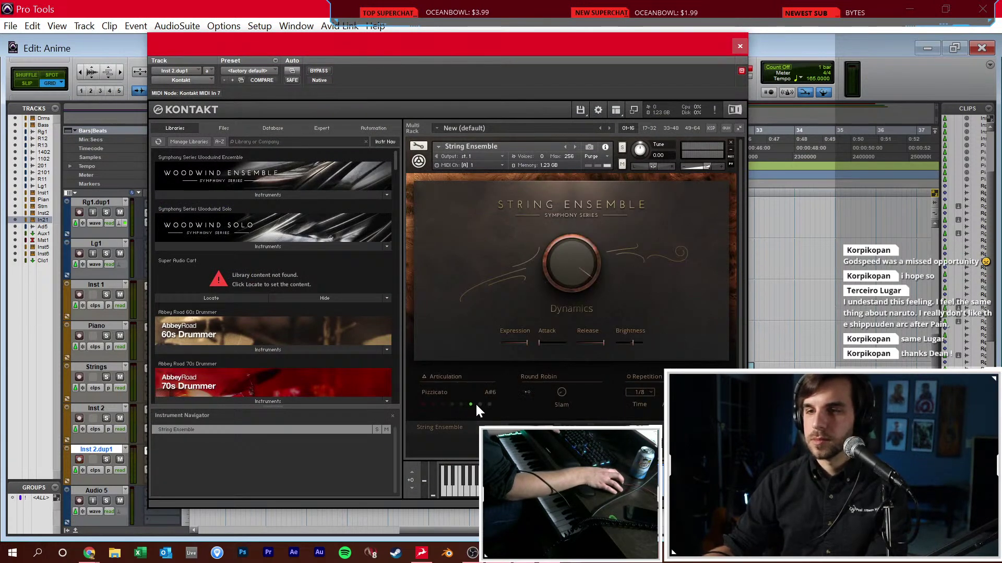
pyautogui.click(480, 404)
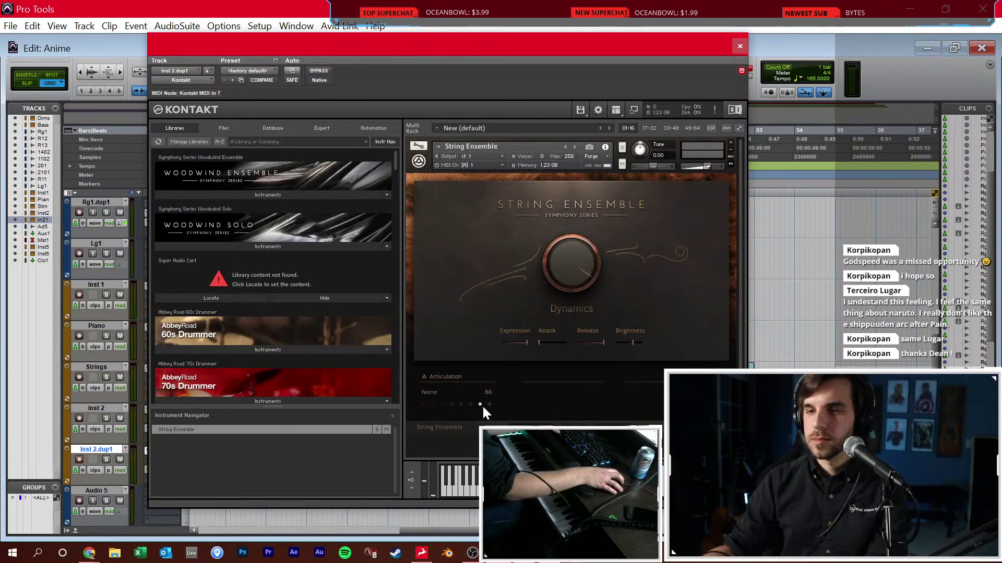
pyautogui.click(443, 404)
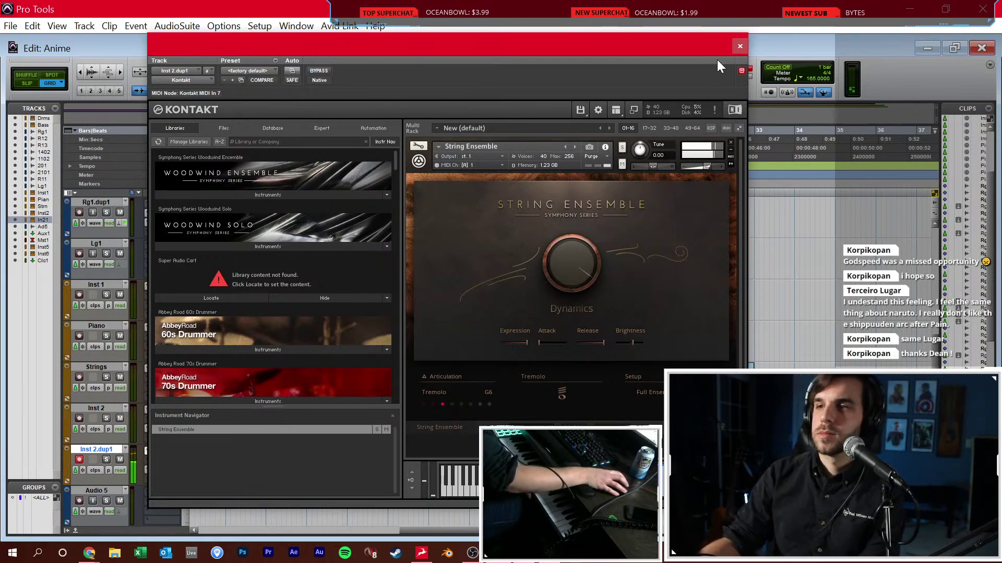
pyautogui.click(740, 46)
# Record a tremolo string part on the Inst 2.dup1 track around bars 31 to 33
pyautogui.hotkey('ctrl', '=')
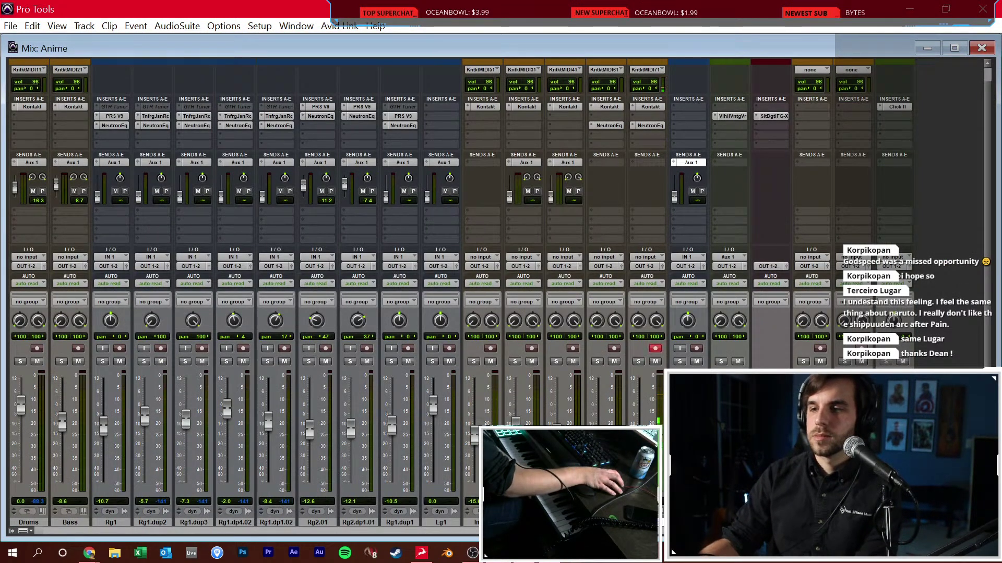
pyautogui.hotkey('ctrl', '=')
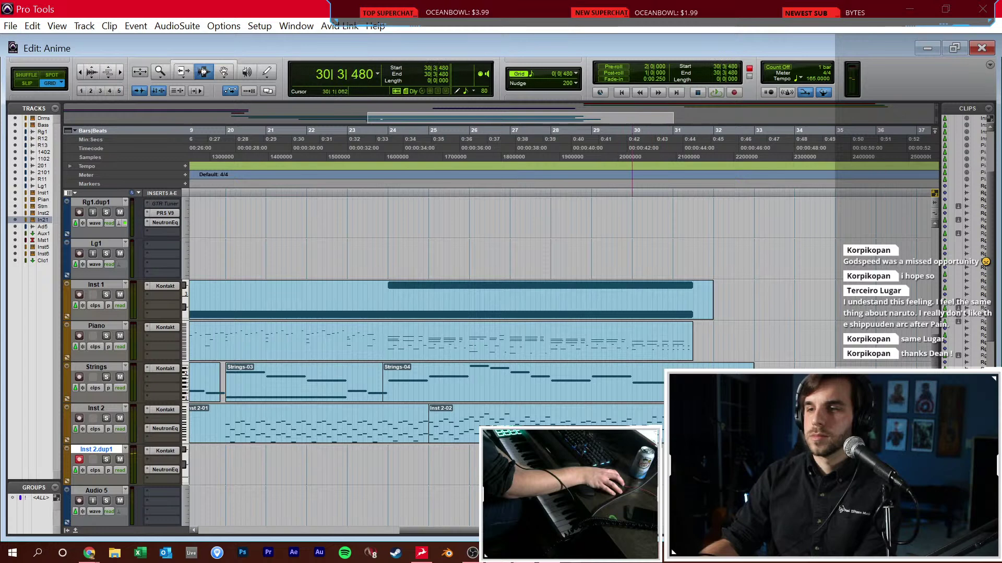
pyautogui.hotkey('ctrl', 'space')
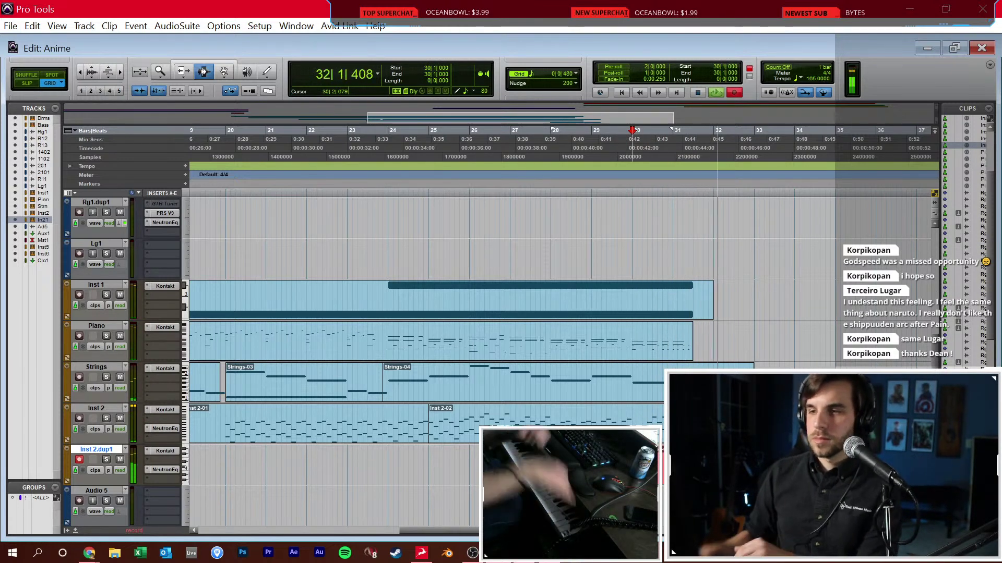
pyautogui.press('space')
# Quantize the recorded string notes to a 1/4 note grid, preserving note duration
pyautogui.hotkey('alt', '0')
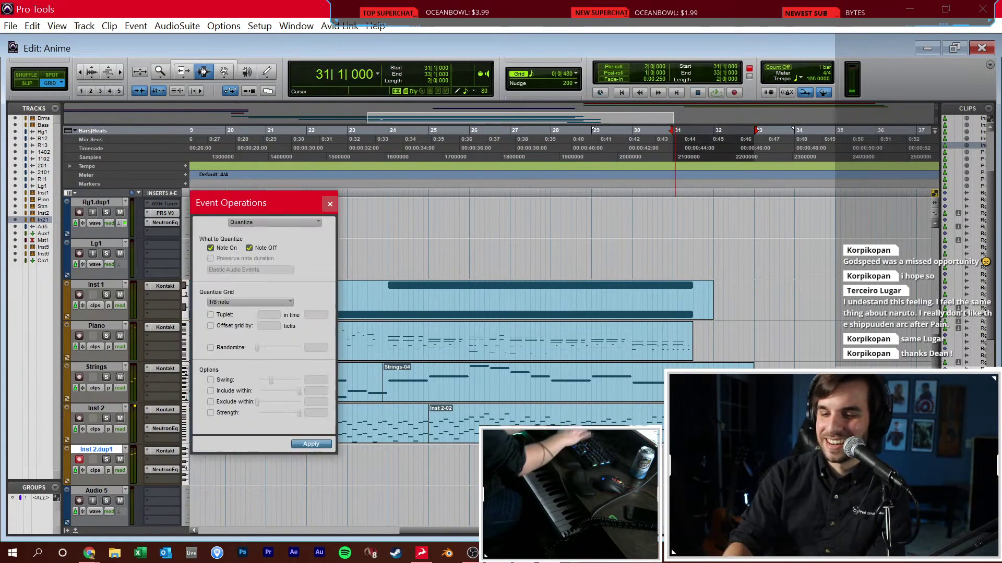
pyautogui.click(258, 303)
pyautogui.click(290, 342)
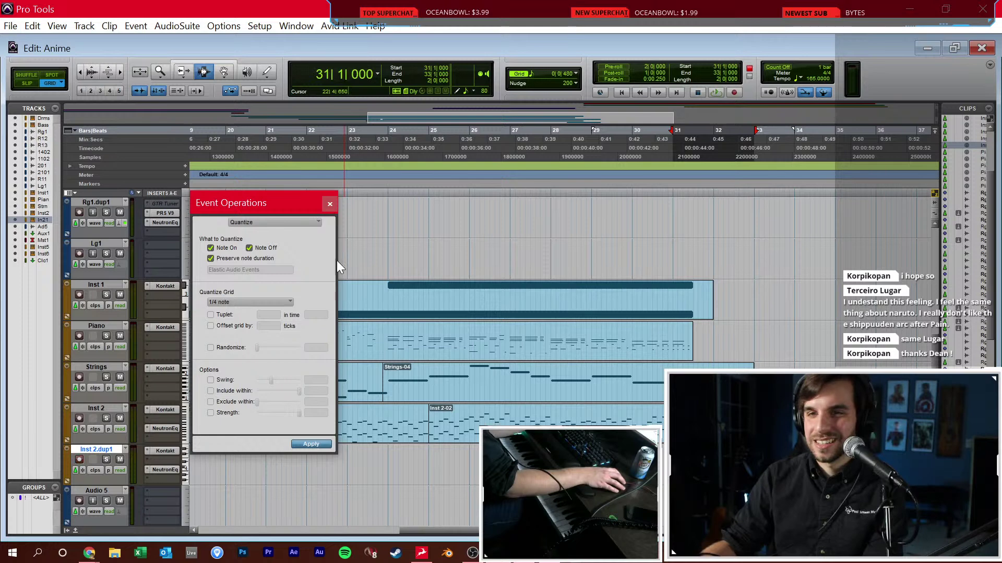
pyautogui.click(330, 205)
# Disarm recording on Inst 2.dup1 in the Mix window and play back the passage from 31|1|000
pyautogui.click(600, 402)
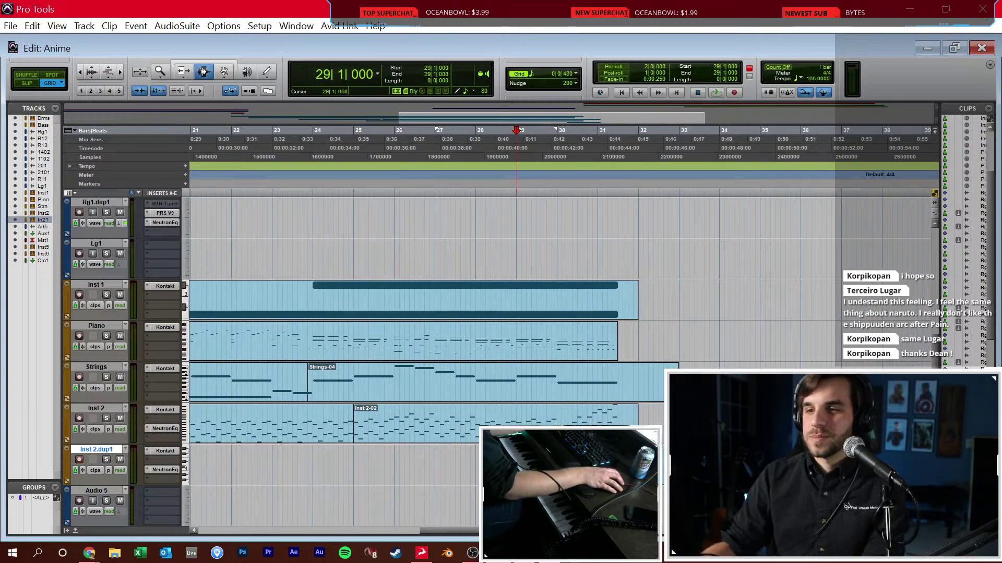
pyautogui.hotkey('ctrl', '=')
pyautogui.click(654, 350)
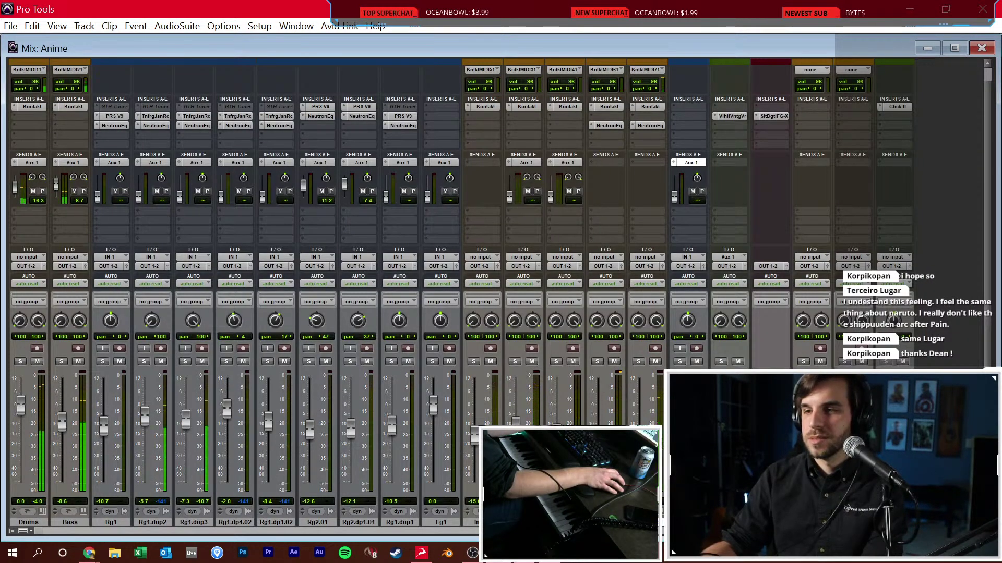
pyautogui.hotkey('ctrl', '=')
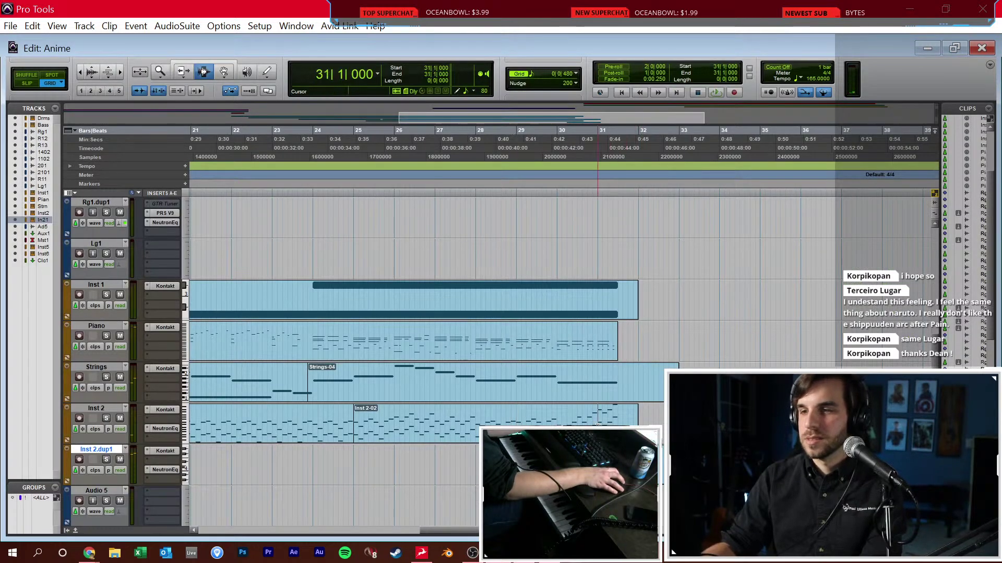
pyautogui.click(598, 424)
pyautogui.press('space')
pyautogui.press('space')
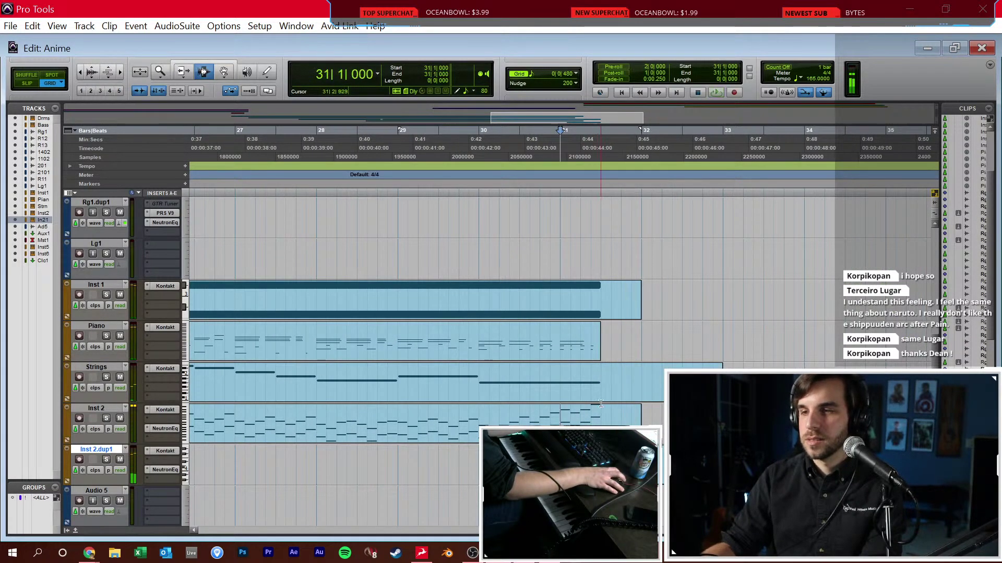
# Open the Drums clip in the MIDI Editor and delete the existing drum hits in the first half of bar 31
pyautogui.scroll(10, 579, 334)
pyautogui.doubleClick(559, 234)
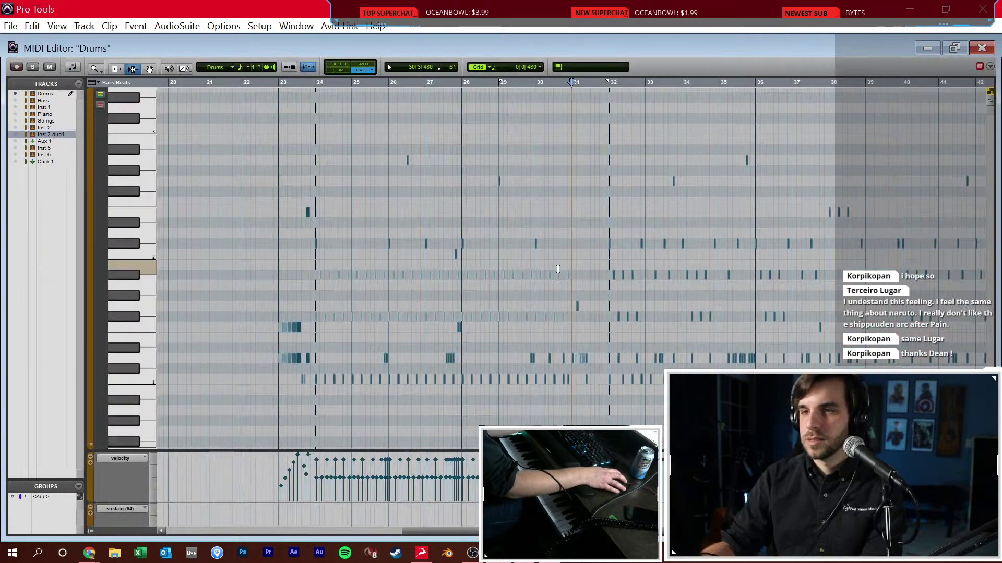
pyautogui.hotkey('ctrl', ']')
pyautogui.moveTo(582, 303); pyautogui.dragTo(709, 397)
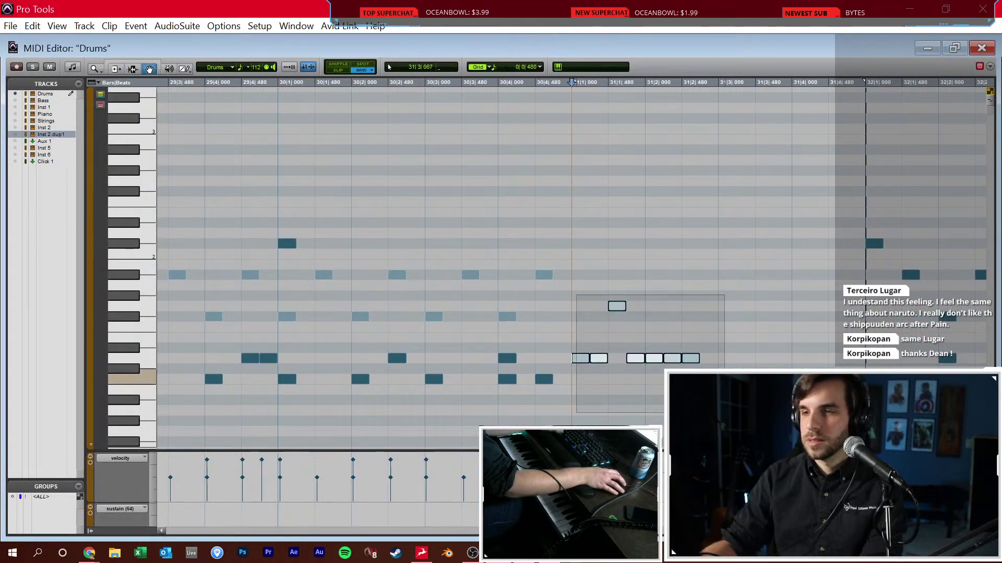
pyautogui.press('Delete')
pyautogui.click(537, 67)
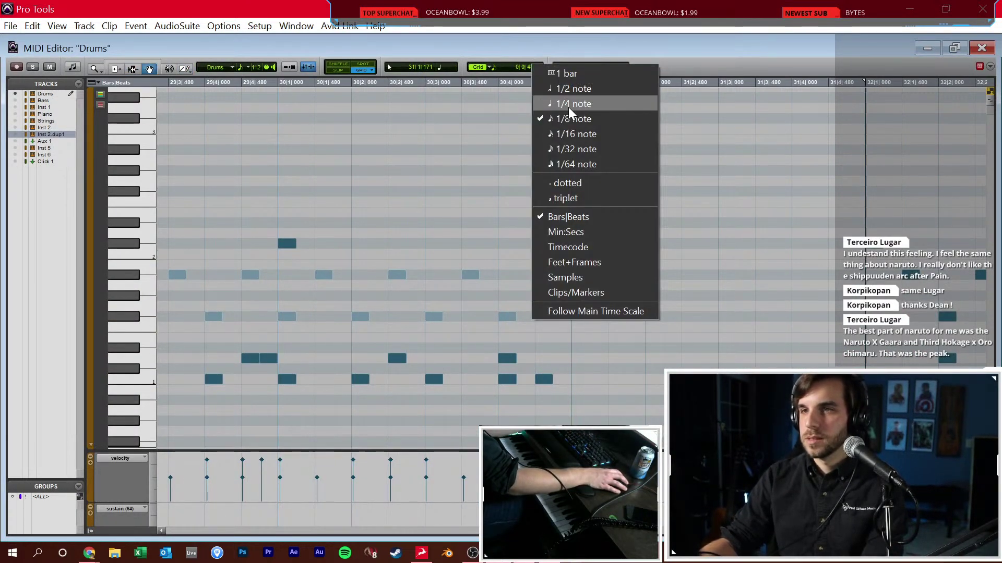
pyautogui.click(568, 104)
pyautogui.click(537, 68)
pyautogui.click(574, 119)
# Draw consecutive 1/8 notes on the C1 and D1 drum rows, both starting at 31|1|000
pyautogui.press('F10')
pyautogui.click(584, 358)
pyautogui.moveTo(628, 359); pyautogui.dragTo(704, 359)
pyautogui.click(589, 379)
pyautogui.click(626, 379)
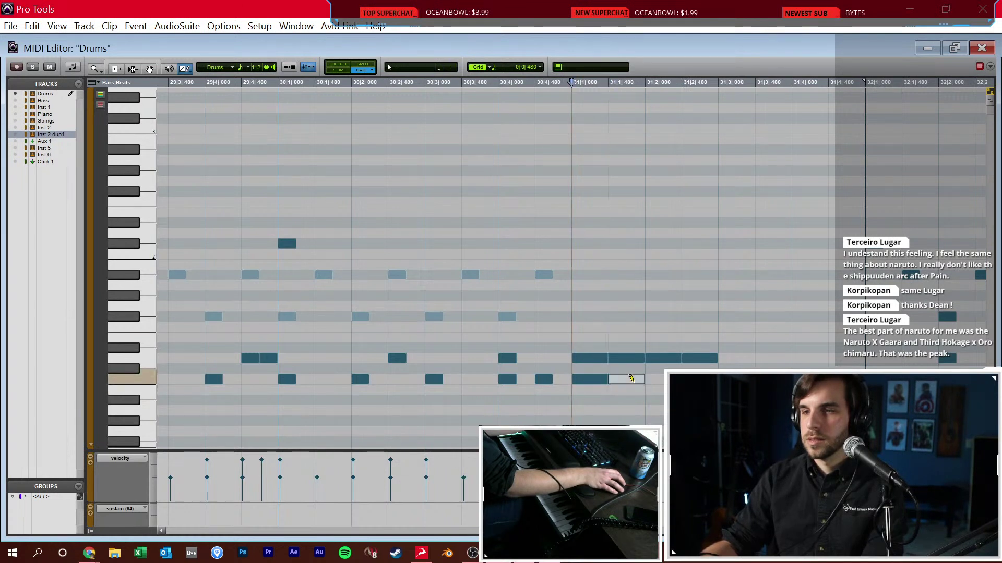
pyautogui.click(654, 380)
# Draw successive 1/8-note drum hits on C#2, G2, A2, A#1 and G#1, starting at 31|1|000
pyautogui.click(589, 244)
pyautogui.click(626, 181)
pyautogui.click(662, 160)
pyautogui.click(699, 243)
pyautogui.press('F7')
pyautogui.hotkey('ctrl', 'z')
pyautogui.press('F10')
pyautogui.click(699, 275)
pyautogui.click(736, 296)
# Play back the new drum fill from 30|4|000 and check it against the string tracks in the Edit window
pyautogui.press('F7')
pyautogui.click(506, 259)
pyautogui.press('space')
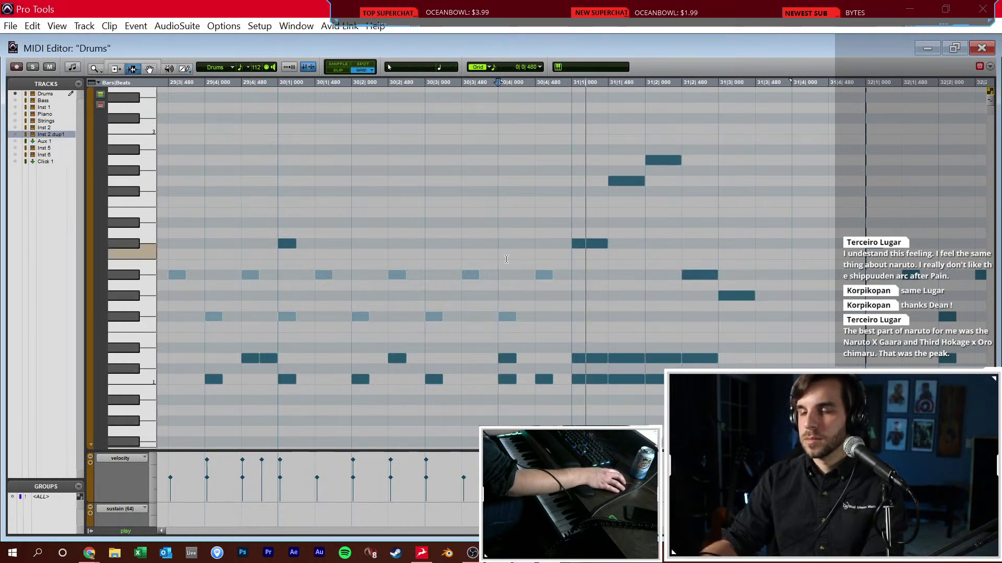
pyautogui.hotkey('ctrl', '[')
pyautogui.hotkey('ctrl', '=')
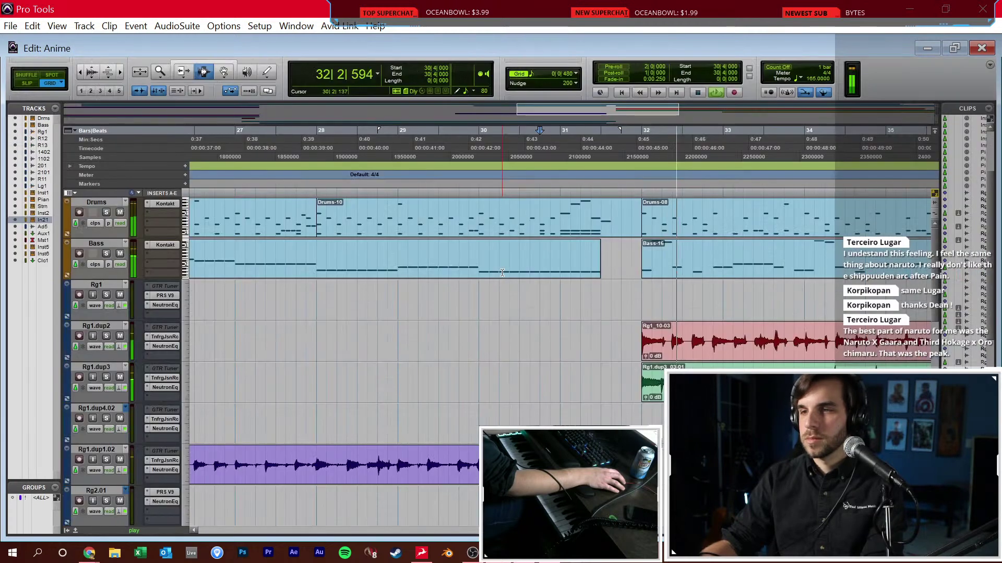
pyautogui.scroll(3, 615, 365)
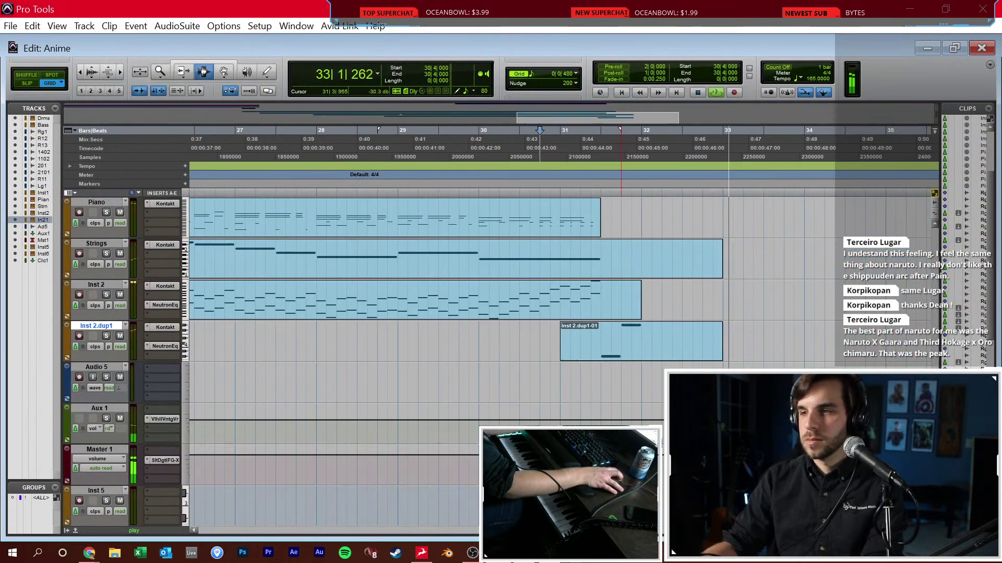
pyautogui.scroll(-4, 618, 362)
pyautogui.scroll(3, 623, 357)
pyautogui.click(592, 342)
pyautogui.press('space')
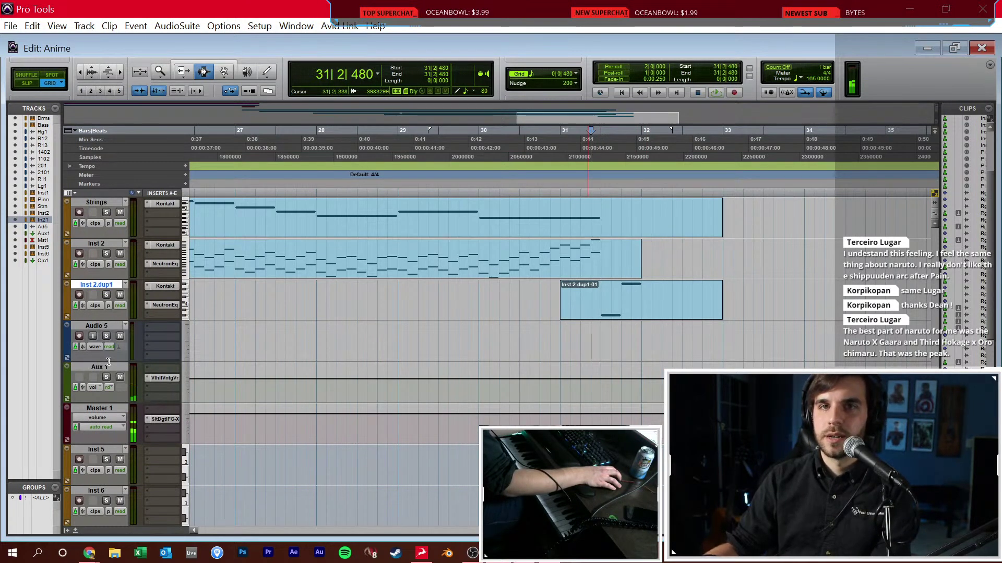
# Add a new instrument track below Audio 5 and insert Kontakt on it
pyautogui.moveTo(105, 328); pyautogui.dragTo(111, 332)
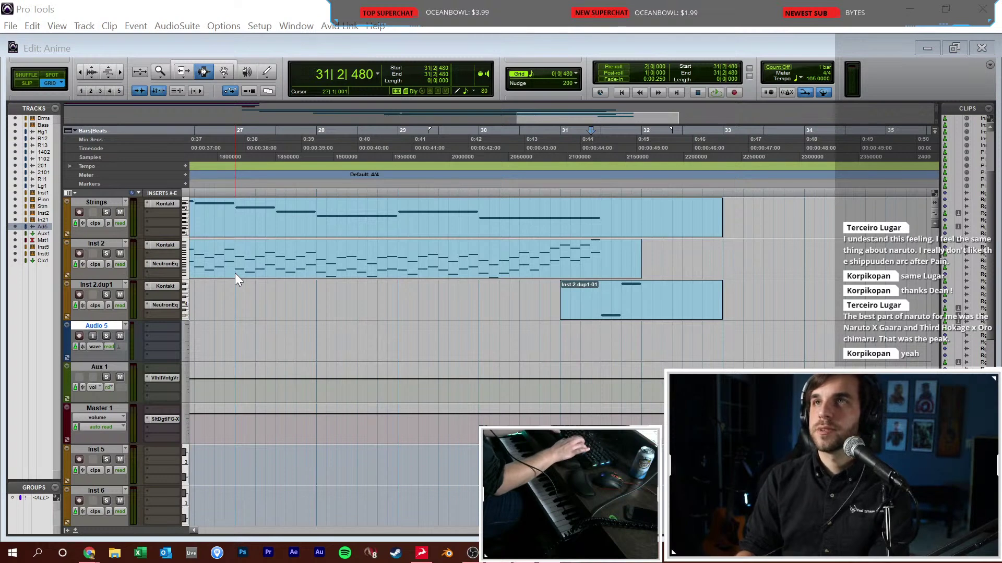
pyautogui.press('Return')
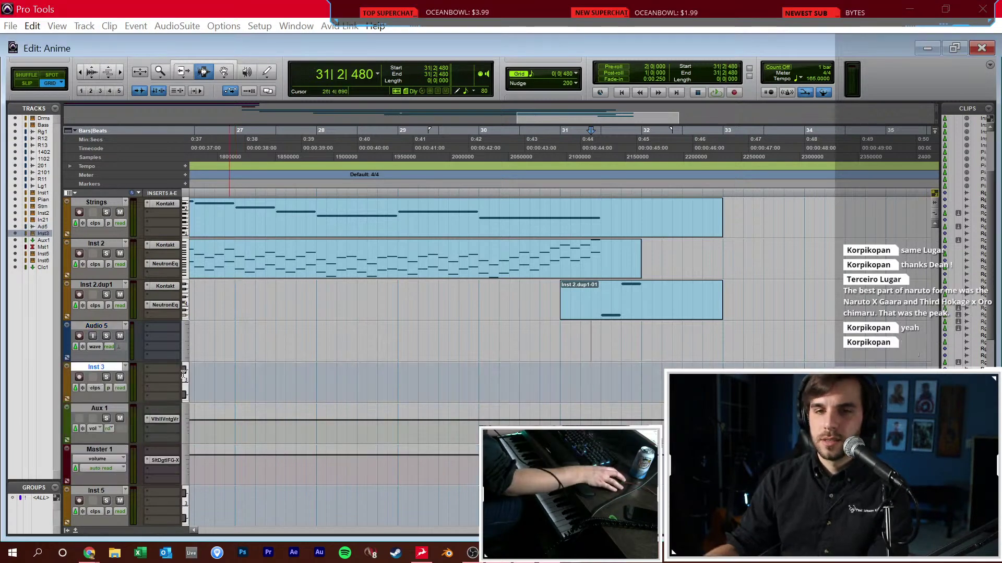
pyautogui.click(160, 369)
pyautogui.write('kont')
pyautogui.press('Return')
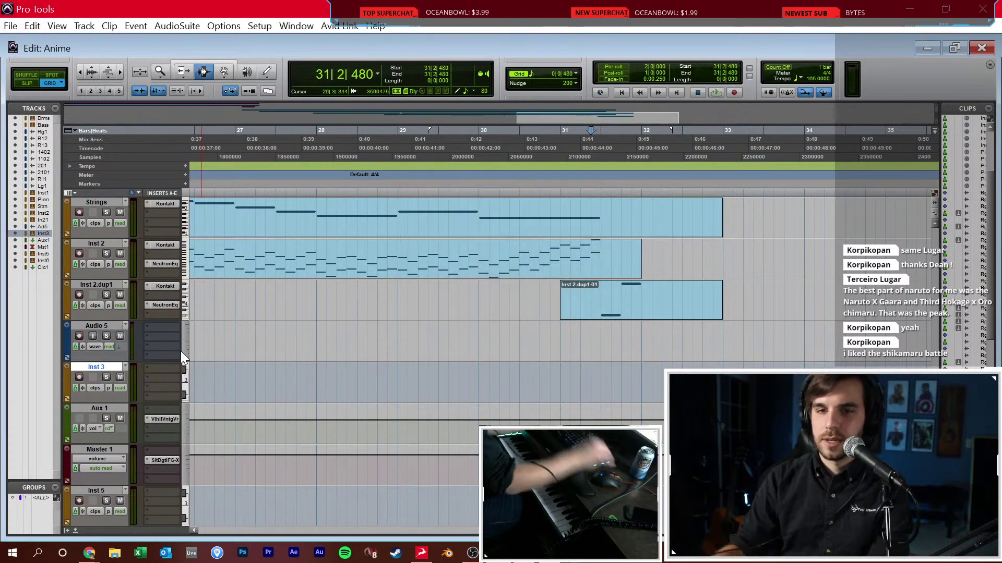
# Find the Rise & Hit library in Kontakt and load Snare Convention from its 05 - Percussive folder
pyautogui.click(327, 140)
pyautogui.write('rise')
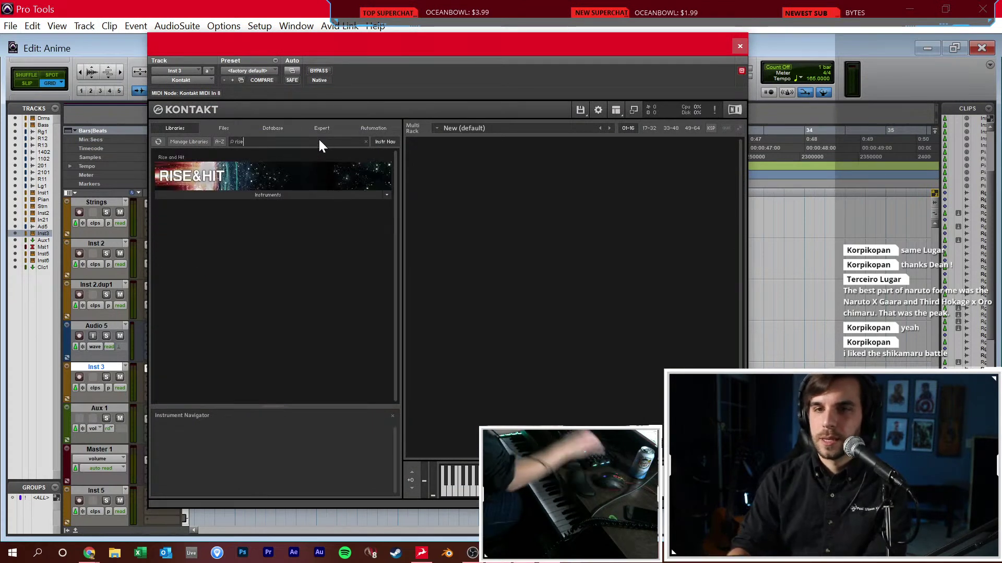
pyautogui.click(266, 194)
pyautogui.click(231, 207)
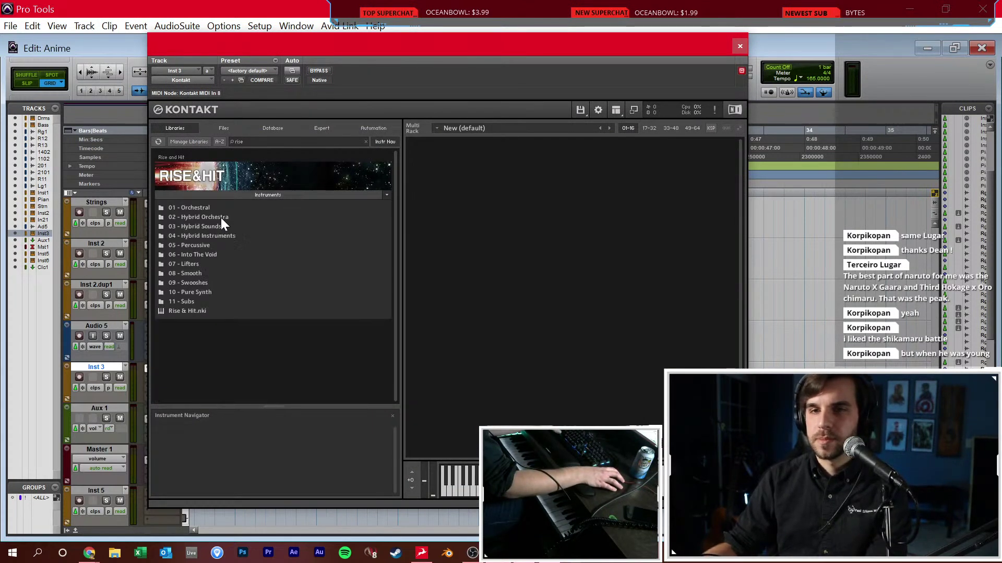
pyautogui.click(209, 243)
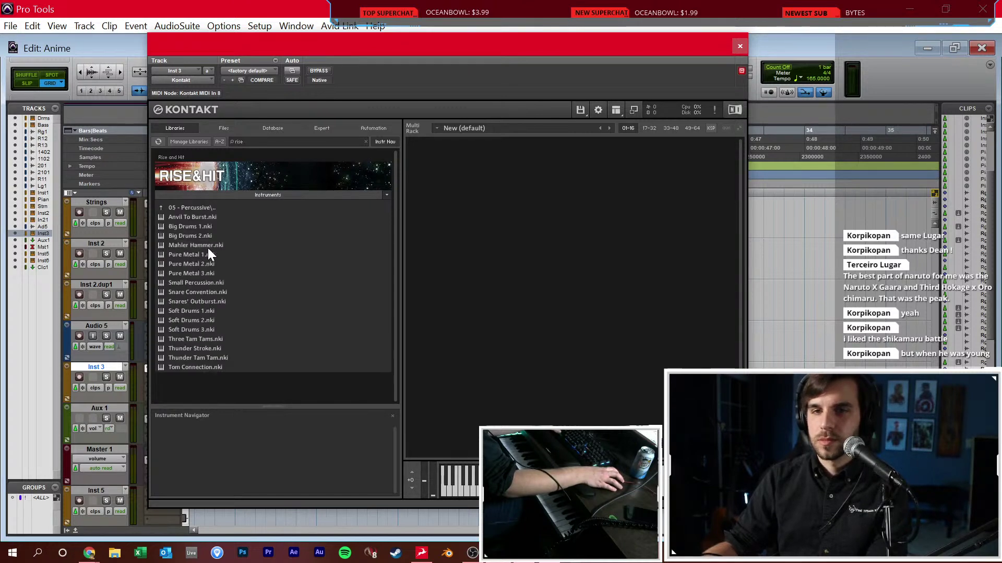
pyautogui.moveTo(203, 294); pyautogui.dragTo(499, 261)
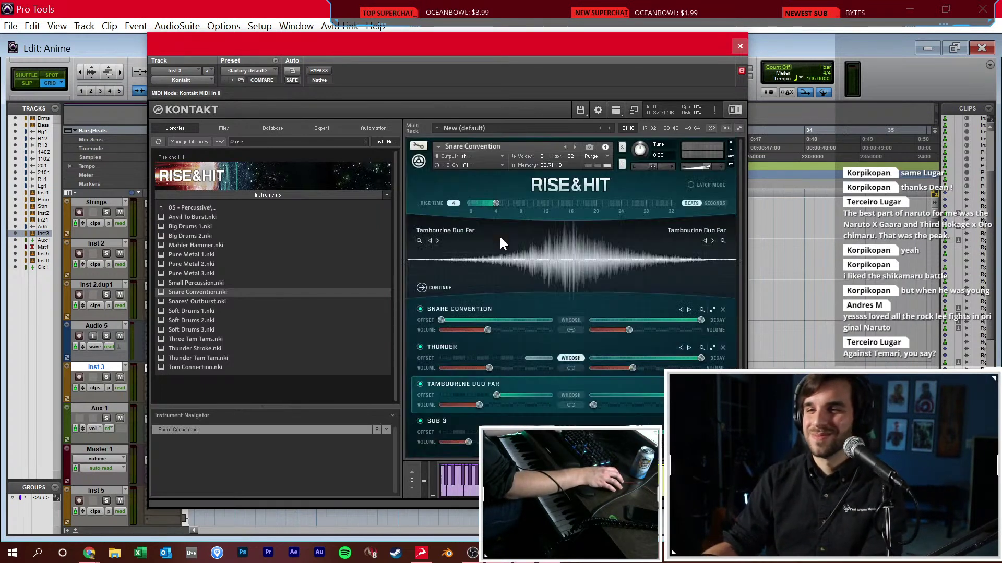
pyautogui.click(740, 45)
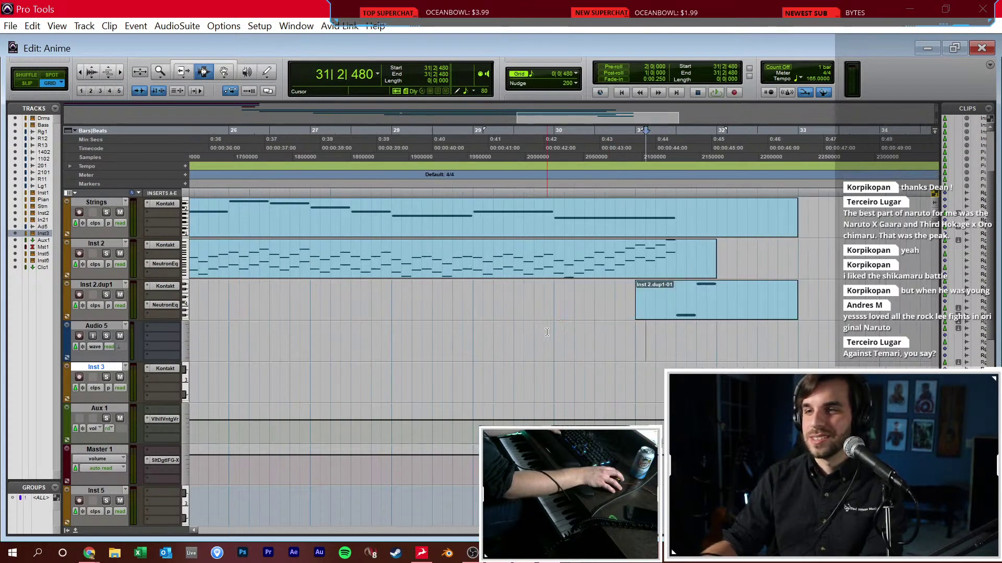
# Record a one-bar riser note at bar 31 on the Inst 3 track, starting the take from 30|1|000
pyautogui.hscroll(3, 547, 330)
pyautogui.click(412, 353)
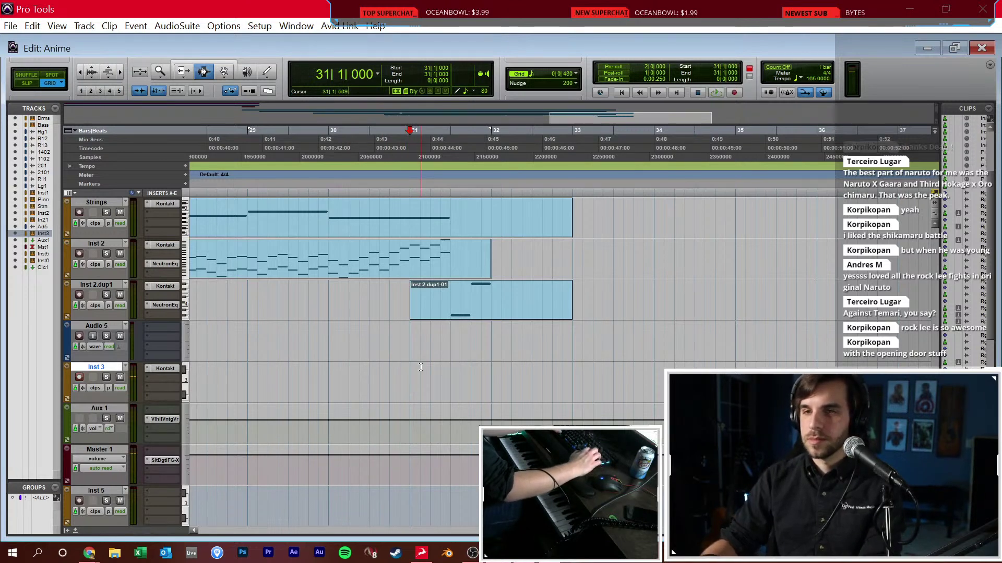
pyautogui.press('KP_1')
pyautogui.hotkey('ctrl', 'space')
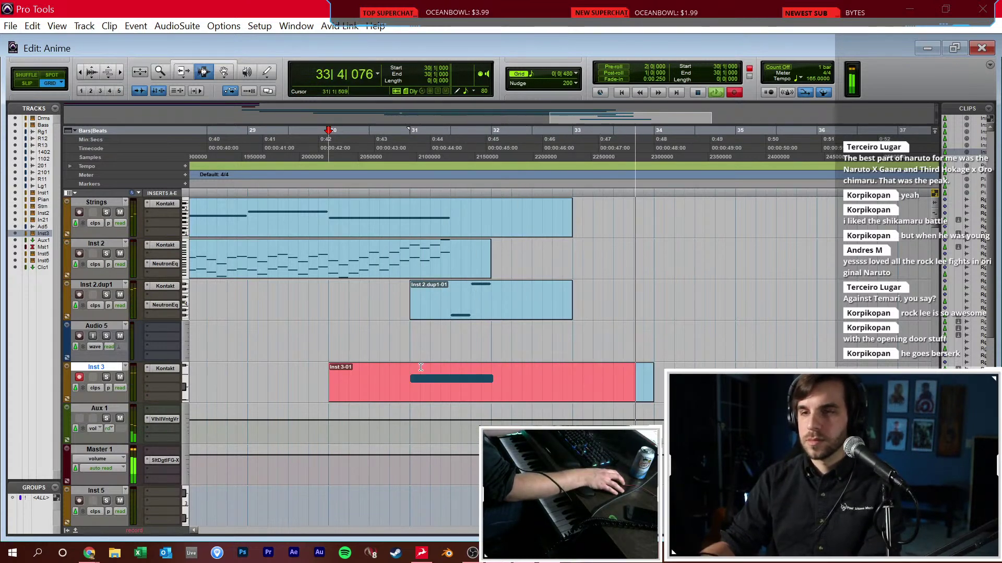
pyautogui.press('space')
# Quantize the newly recorded Inst 3 clip at bar 31 to the 1/4 note grid
pyautogui.click(448, 378)
pyautogui.doubleClick(448, 378)
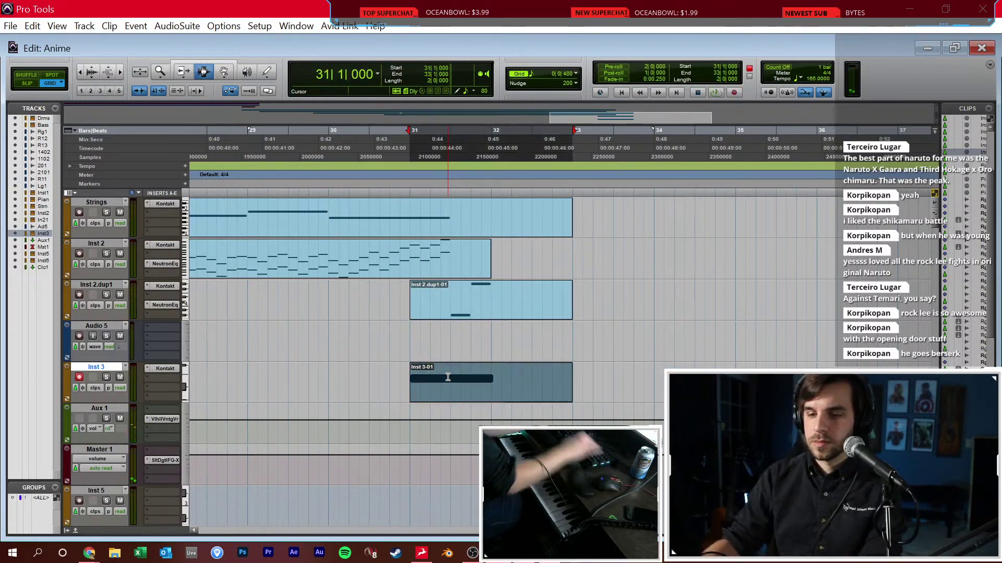
pyautogui.hotkey('alt', '0')
pyautogui.press('Return')
pyautogui.hotkey('ctrl', '[')
pyautogui.hotkey('ctrl', '[')
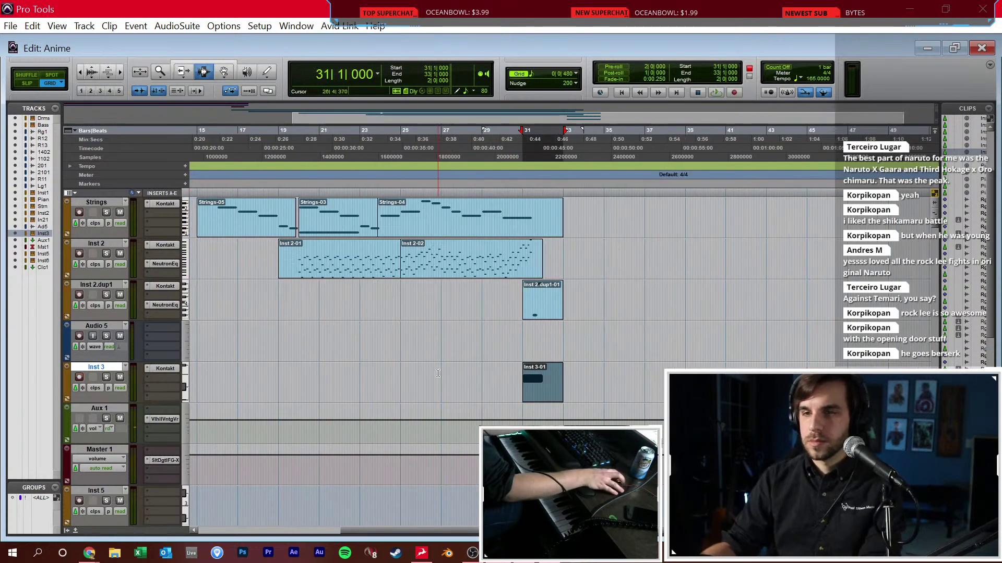
# Start playback from 5|2|480 and set the height of all tracks to mini
pyautogui.press('Return')
pyautogui.click(436, 374)
pyautogui.scroll(3, 365, 380)
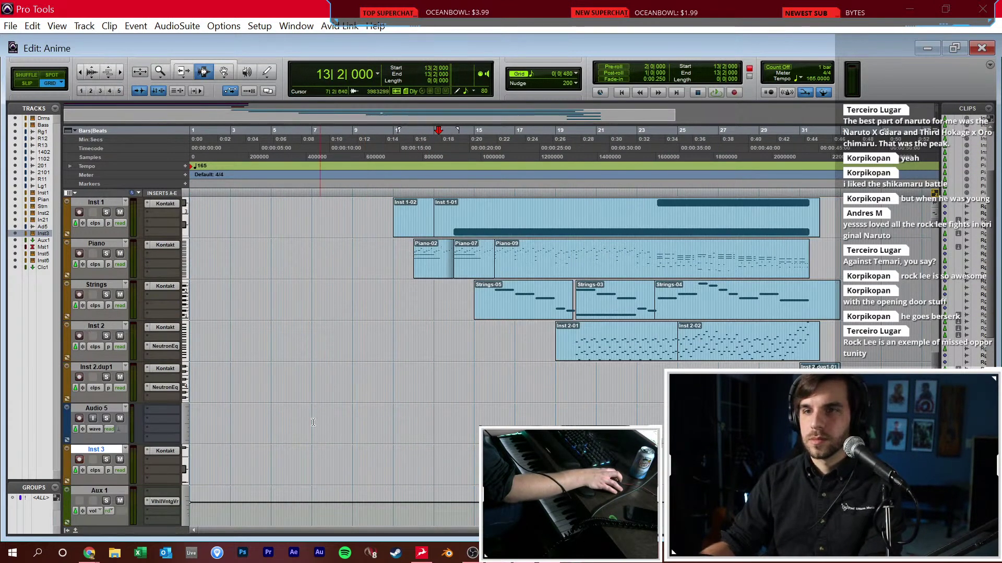
pyautogui.click(278, 464)
pyautogui.press('space')
pyautogui.keyDown('alt'); pyautogui.click(184, 409); pyautogui.keyUp('alt')
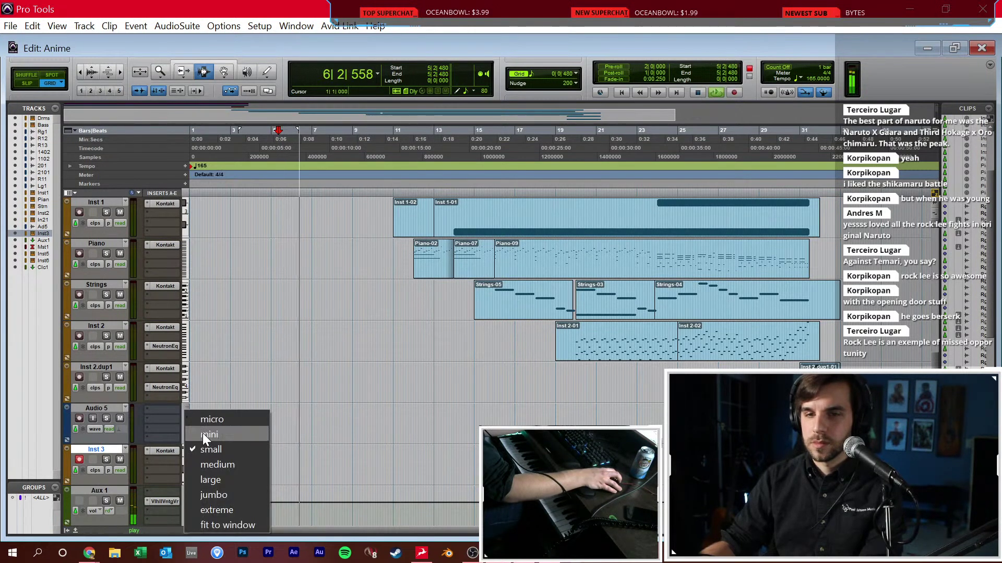
pyautogui.click(204, 434)
# Record a second Inst 3 part over bars 15 to 19, starting the take from 12|1|480
pyautogui.hotkey('ctrl', ']')
pyautogui.hotkey('ctrl', ']')
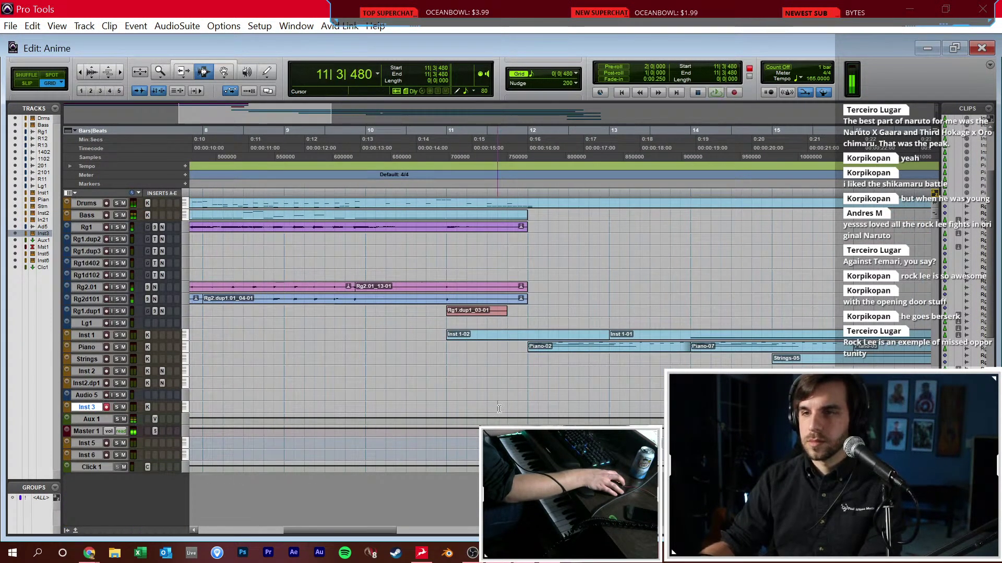
pyautogui.hotkey('ctrl', 'space')
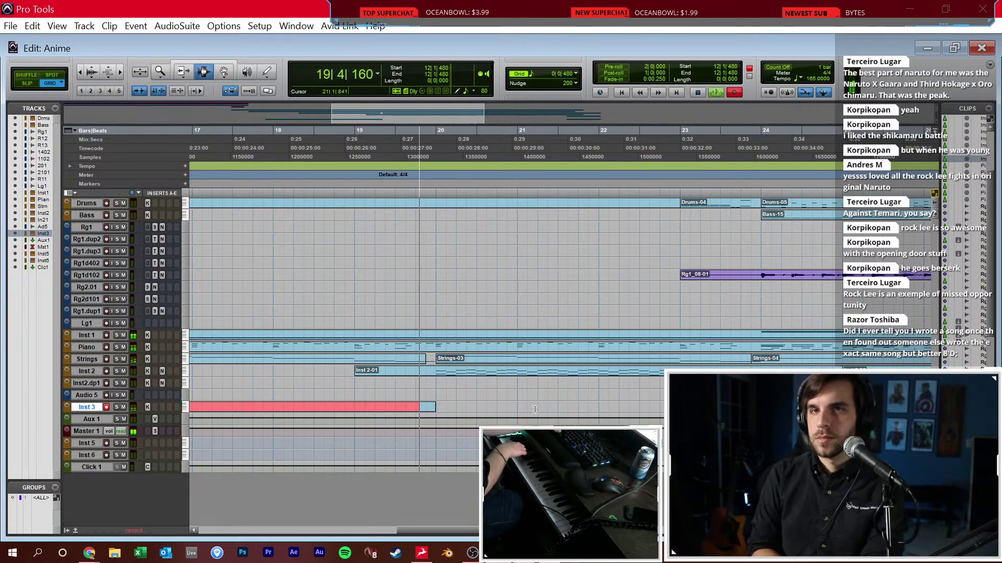
pyautogui.press('space')
pyautogui.hotkey('ctrl', '[')
pyautogui.hotkey('ctrl', '[')
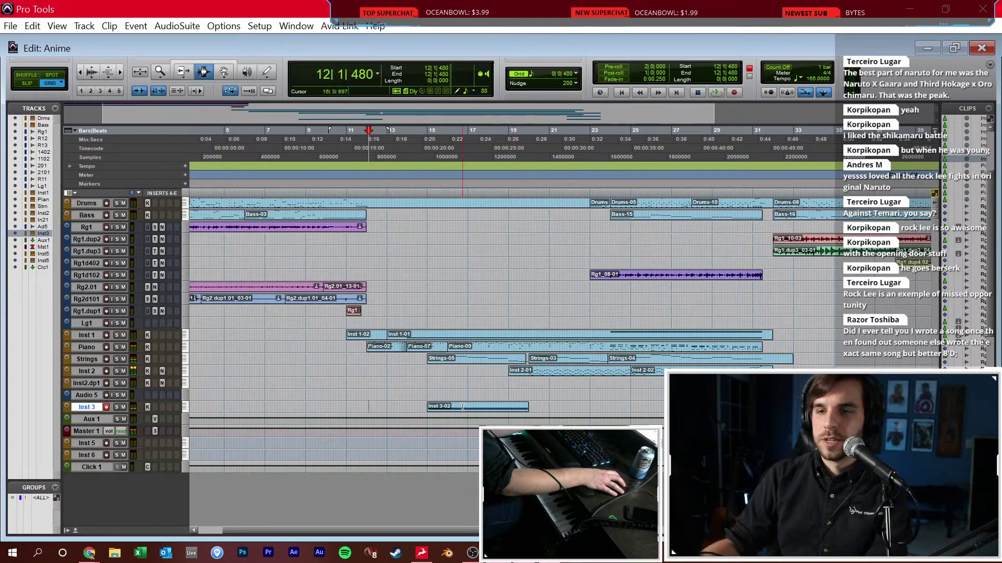
# Check the Quantize settings for the Inst 3 clip at bar 15 and play the section back from 16|4|000
pyautogui.doubleClick(463, 407)
pyautogui.hotkey('alt', '0')
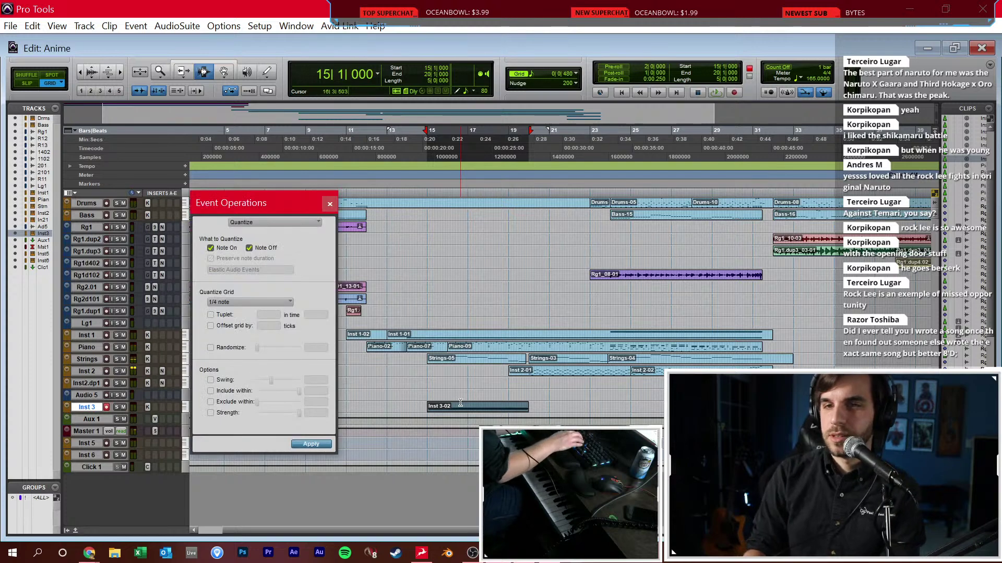
pyautogui.press('Escape')
pyautogui.click(464, 399)
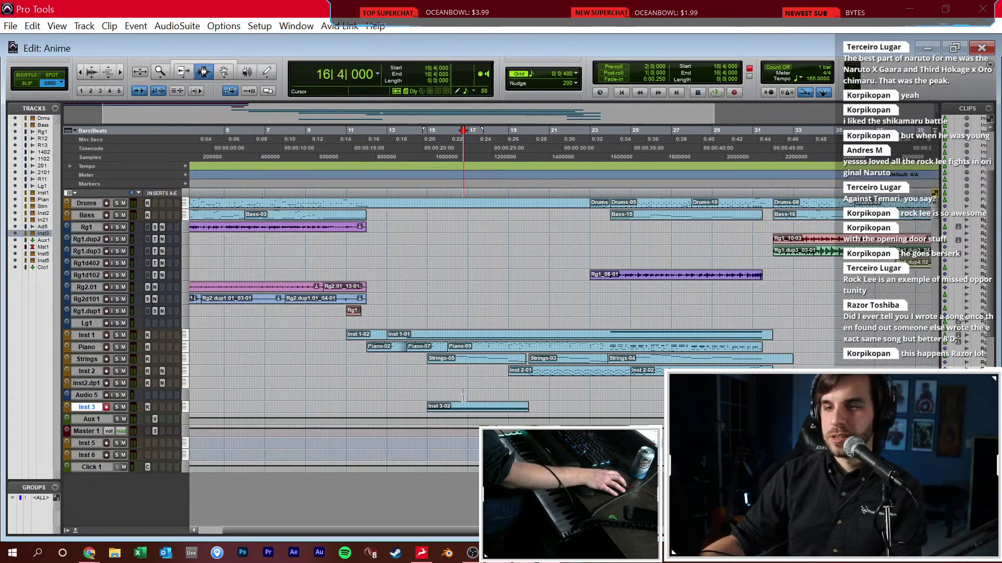
pyautogui.press('space')
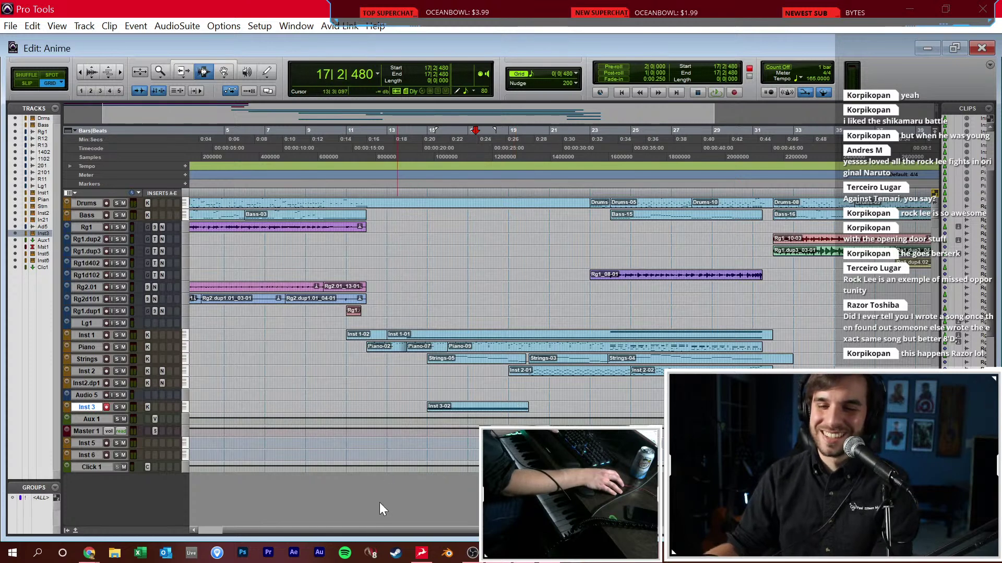
# Disarm Inst 3 and play back from 13|2|480 while checking the track levels in the Mix window
pyautogui.hotkey('shift', 'r')
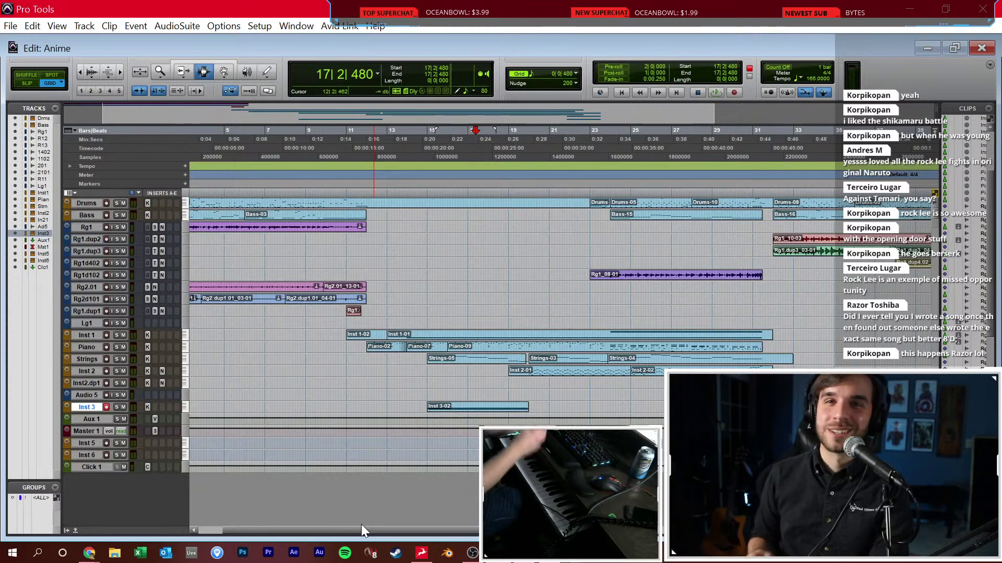
pyautogui.press('KP_1')
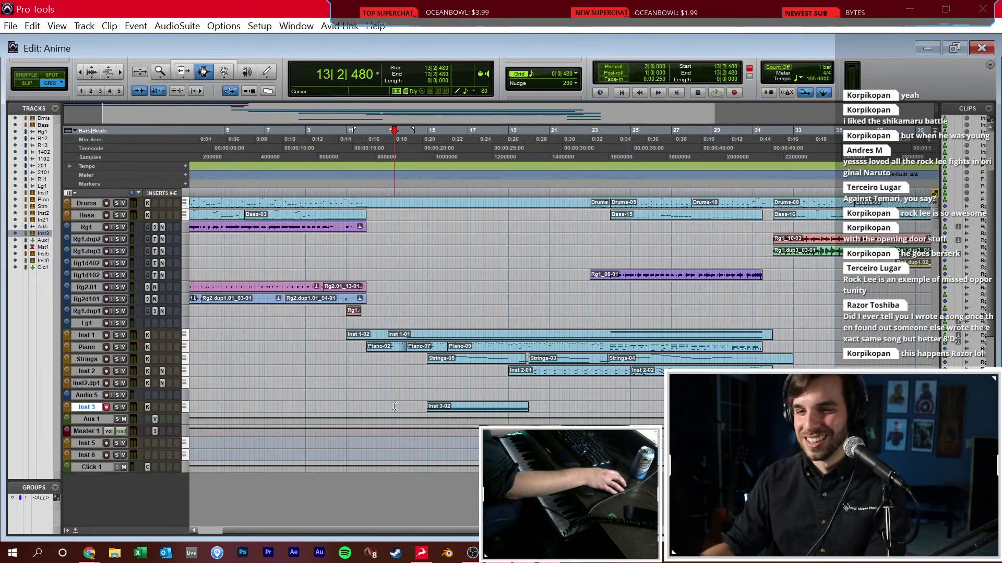
pyautogui.hotkey('ctrl', '=')
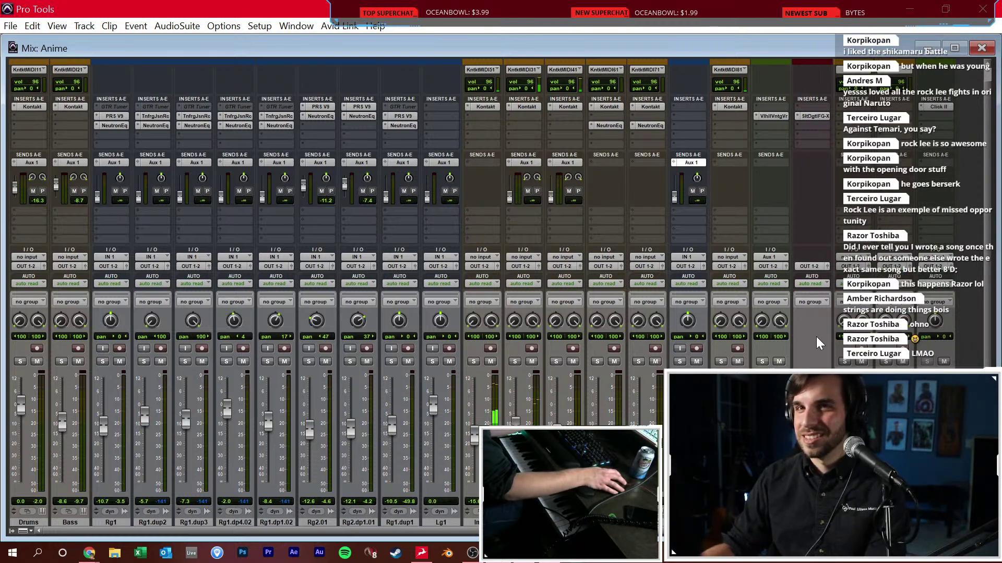
pyautogui.hotkey('ctrl', '=')
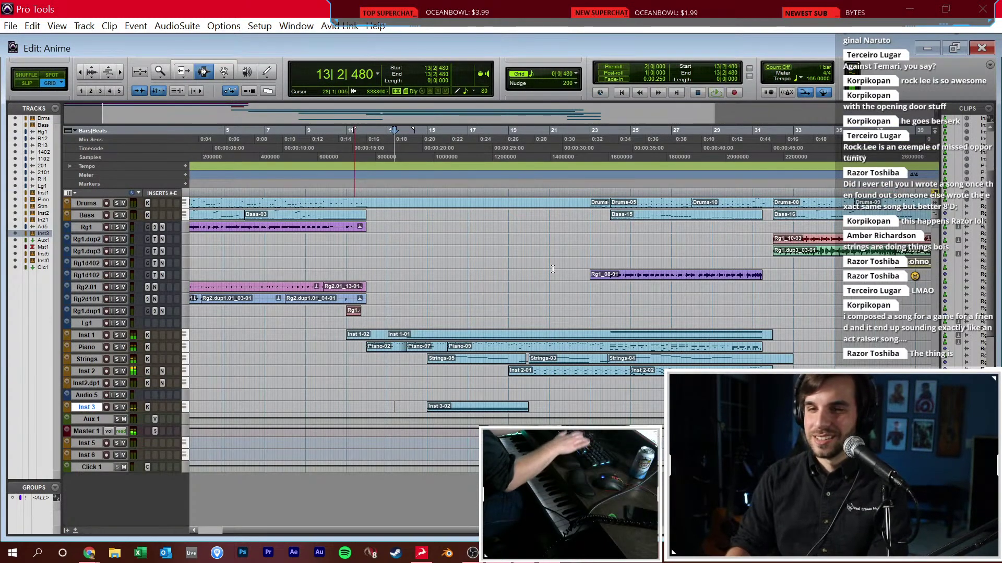
pyautogui.press('Return')
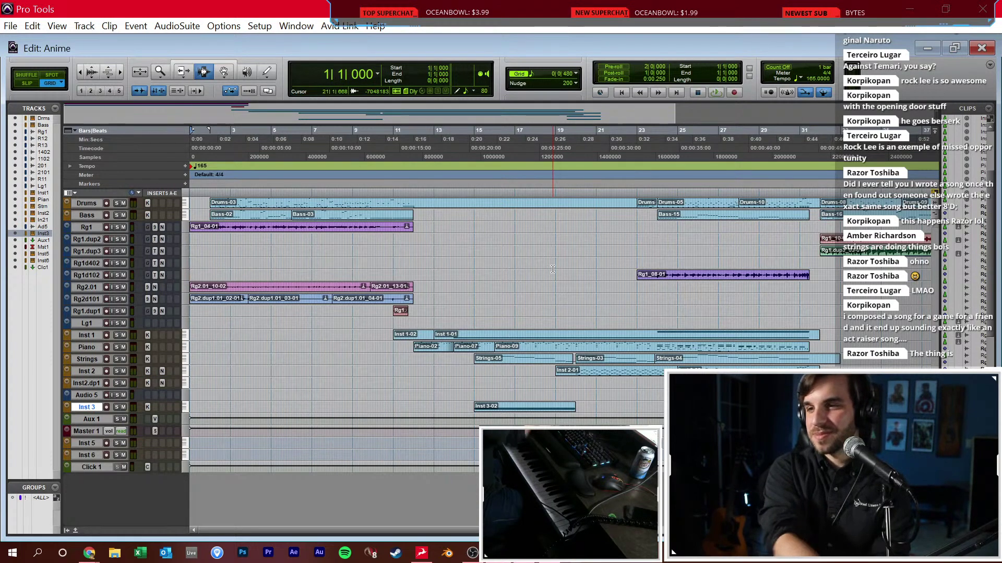
# During playback from 18|2|000, set the FG-X Level gain on Master 1 to 9.6 dB
pyautogui.click(540, 265)
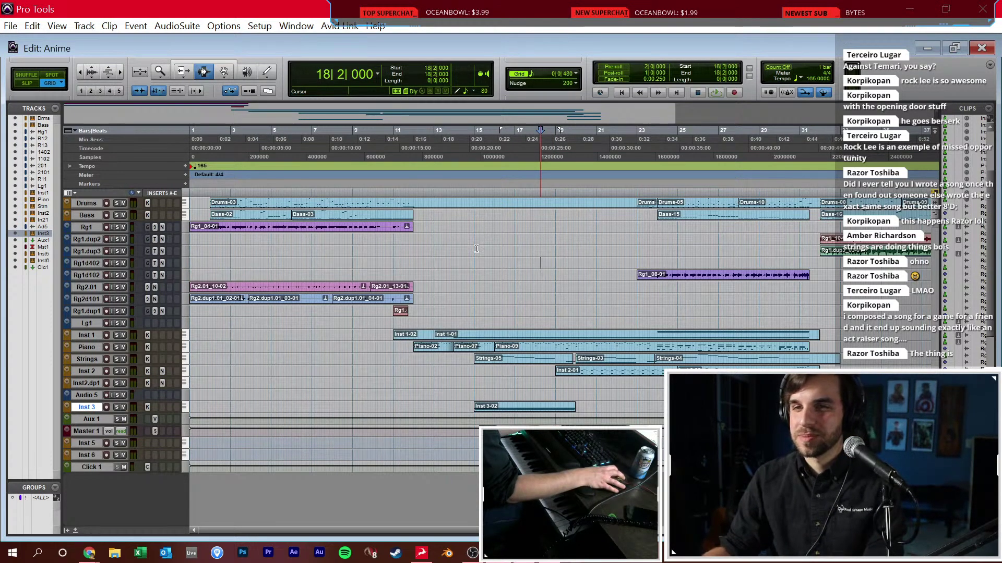
pyautogui.hotkey('ctrl', '=')
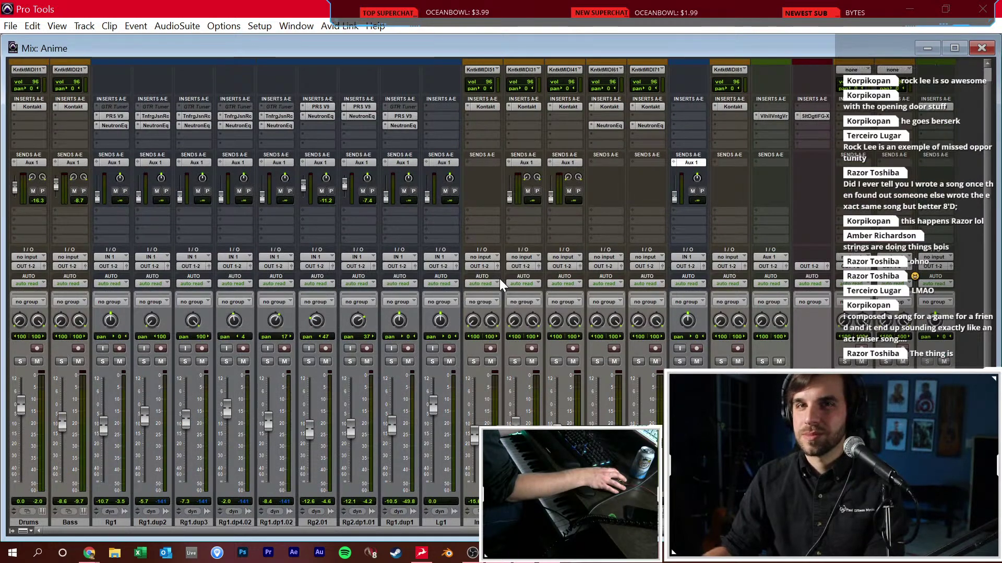
pyautogui.hscroll(1, 499, 279)
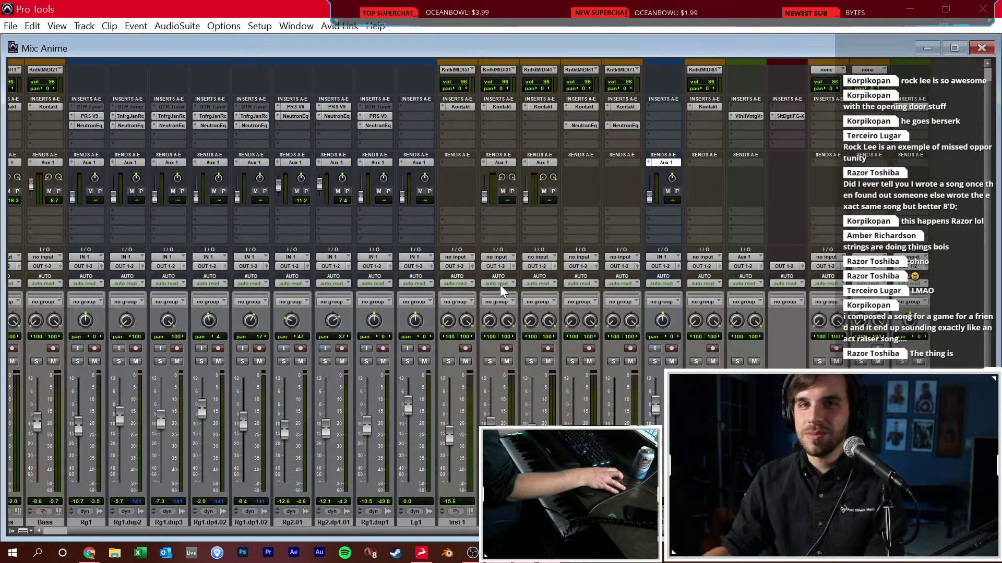
pyautogui.click(799, 116)
pyautogui.moveTo(412, 253); pyautogui.dragTo(390, 239)
pyautogui.press('space')
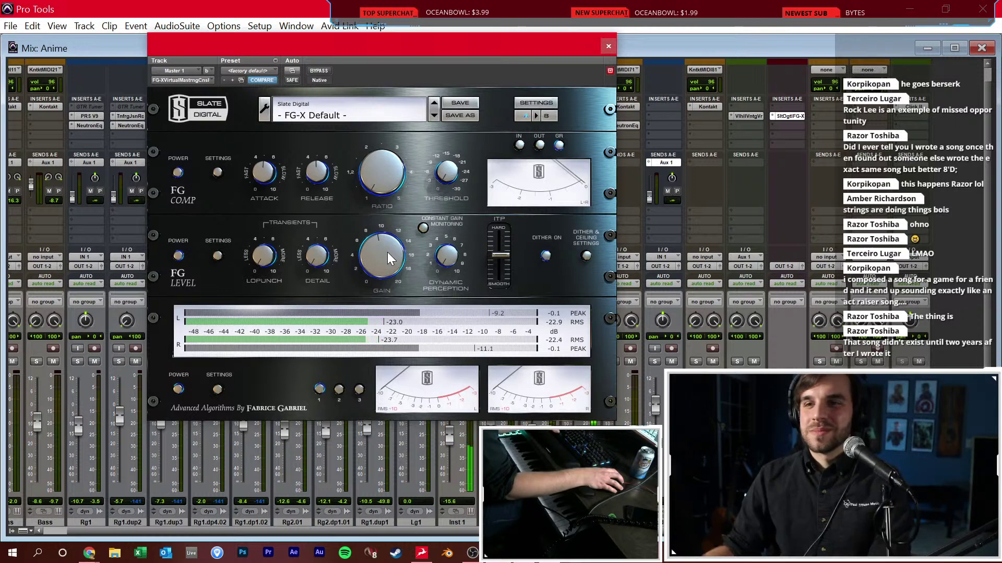
pyautogui.scroll(1, 387, 251)
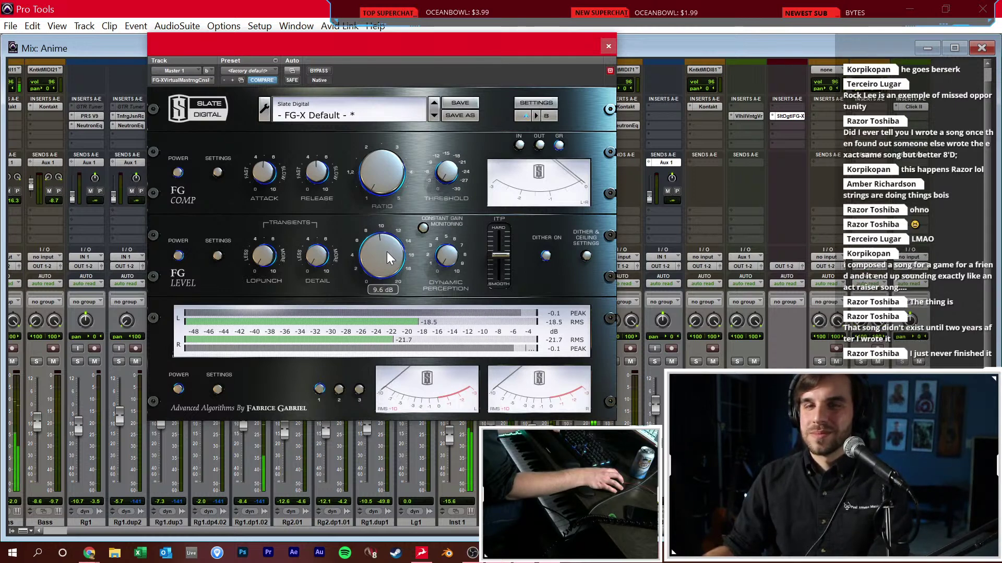
pyautogui.click(609, 46)
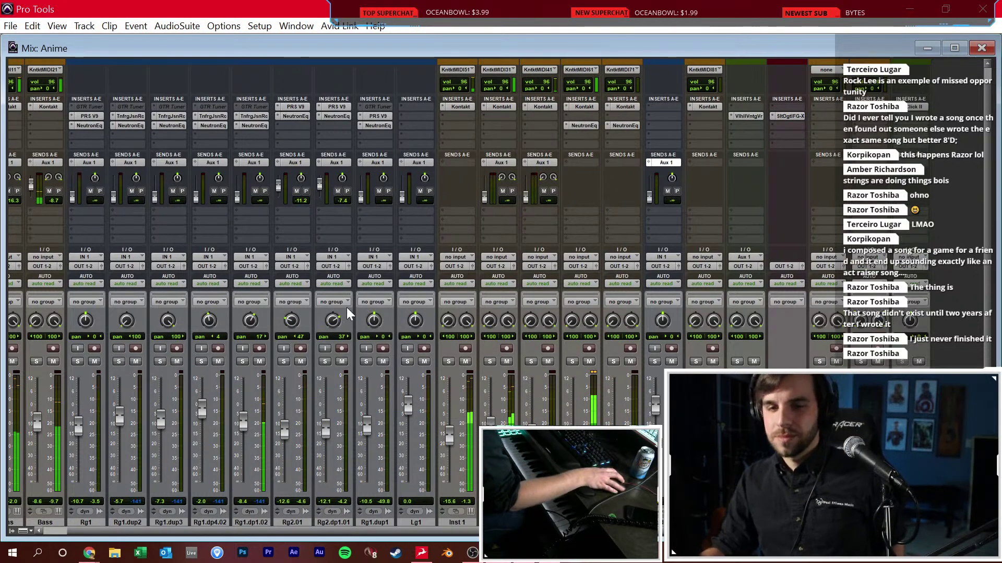
# Lower the Bass track's volume to -11.3 dB and audition the following section from 35|2|480
pyautogui.hscroll(-1, 332, 331)
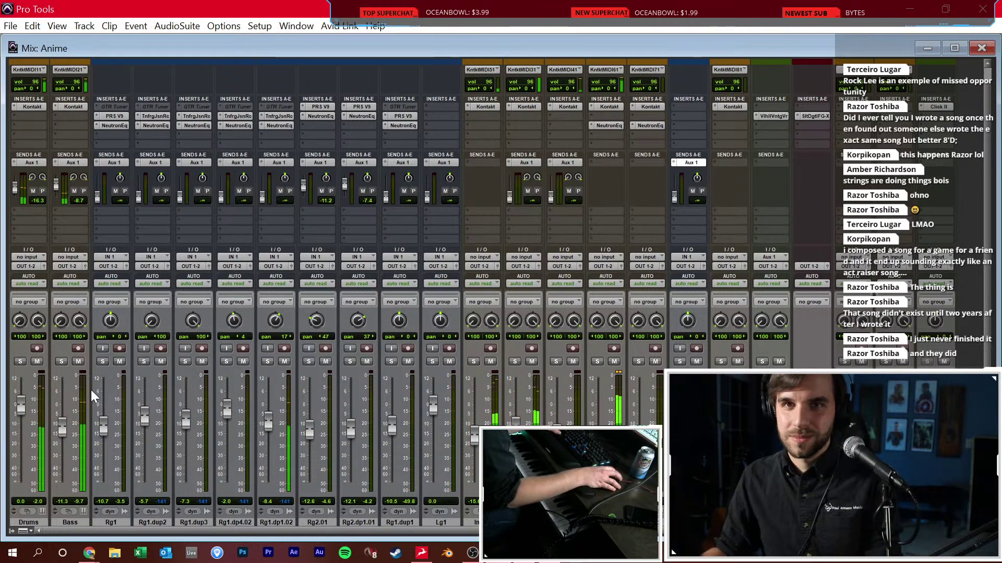
pyautogui.hotkey('ctrl', '=')
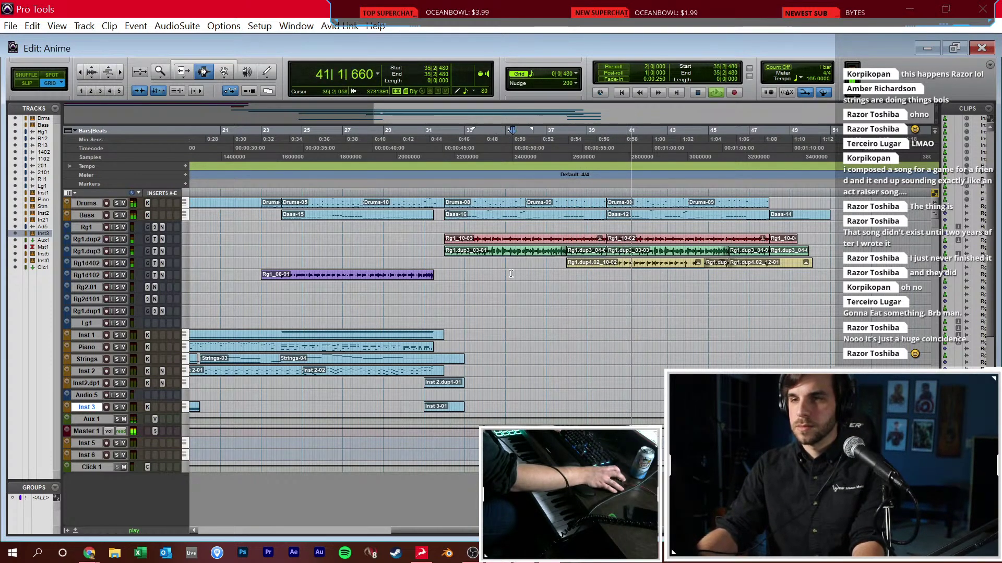
pyautogui.hotkey('ctrl', '=')
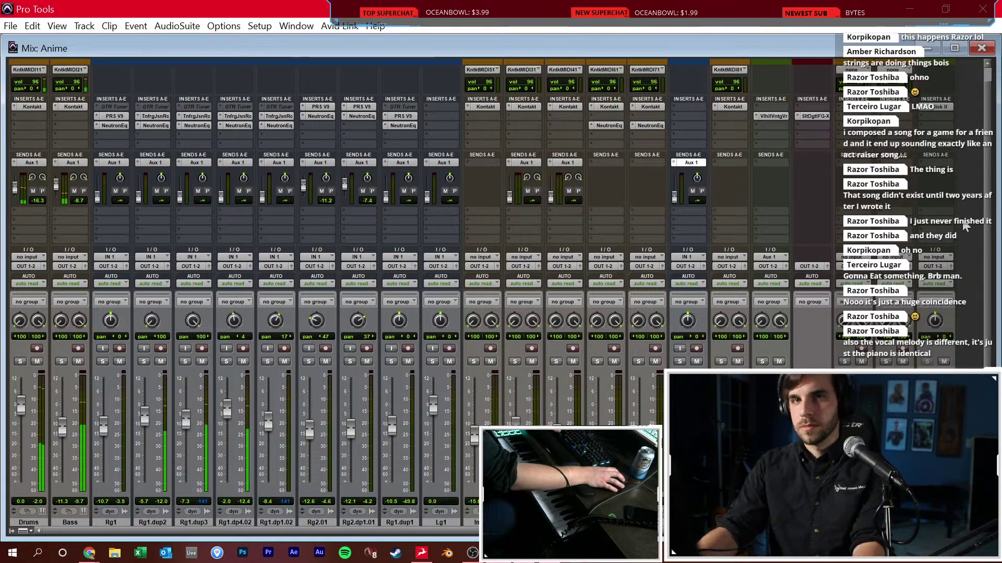
pyautogui.hotkey('ctrl', '=')
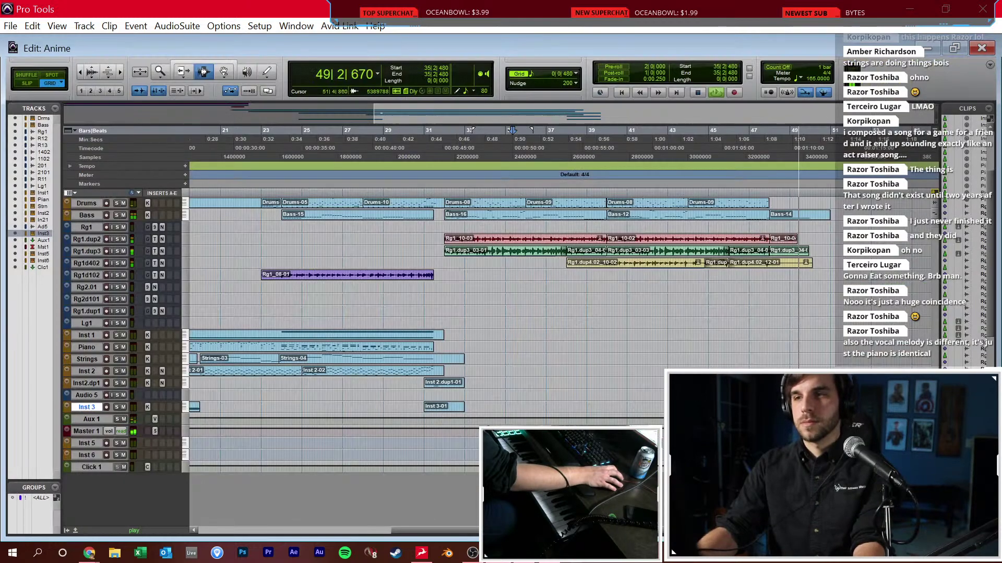
# Examine the endings and fades of the guitar clips around bar 49
pyautogui.click(800, 263)
pyautogui.hotkey('ctrl', ']')
pyautogui.hotkey('ctrl', ']')
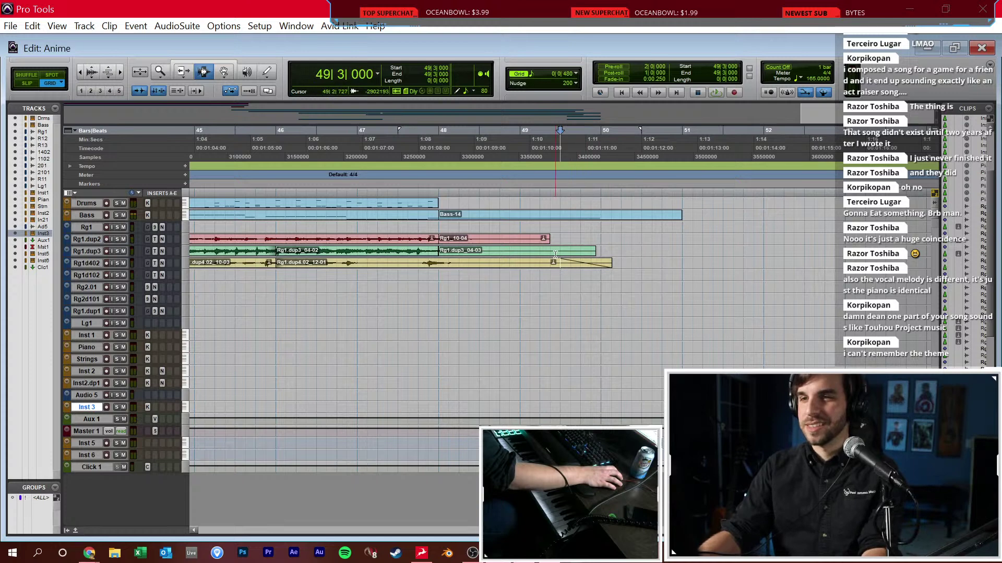
pyautogui.click(521, 241)
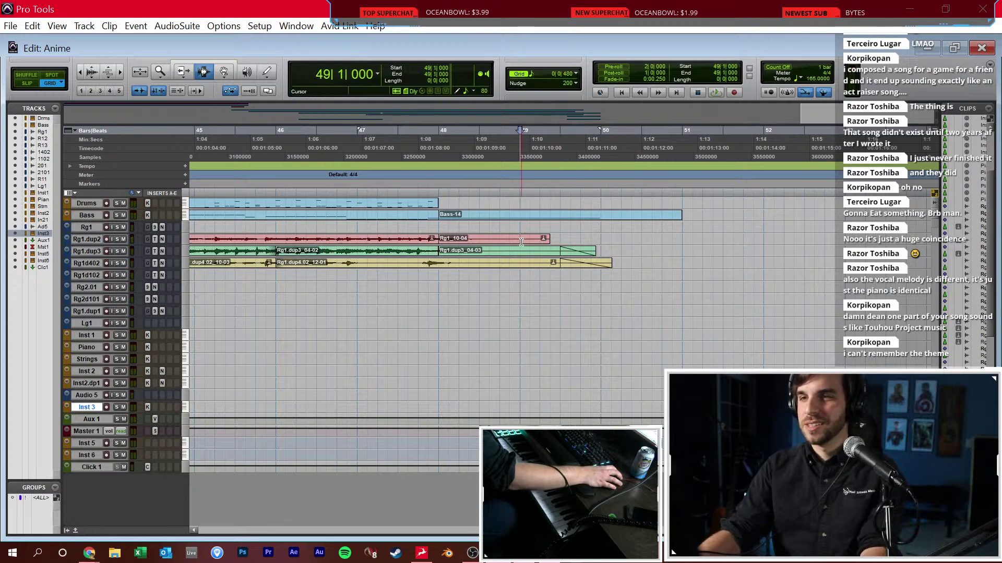
pyautogui.hotkey('ctrl', '[')
pyautogui.hotkey('ctrl', '[')
pyautogui.click(564, 295)
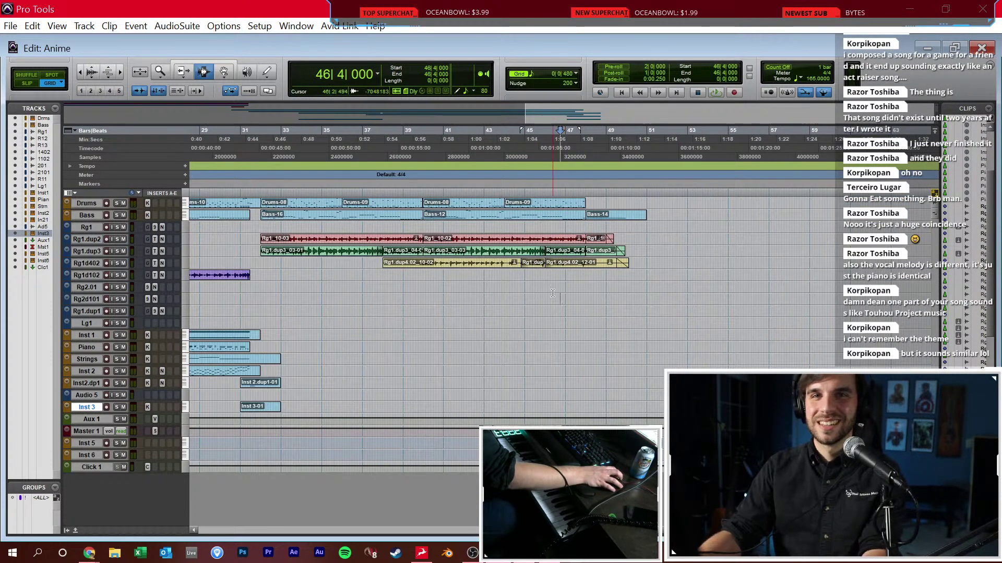
# Select the whole song from 1|1|000 to 51|2|480 across the Rg1 and Rg1.dup2 tracks
pyautogui.hscroll(-5, 549, 290)
pyautogui.hscroll(-5, 547, 287)
pyautogui.click(555, 288)
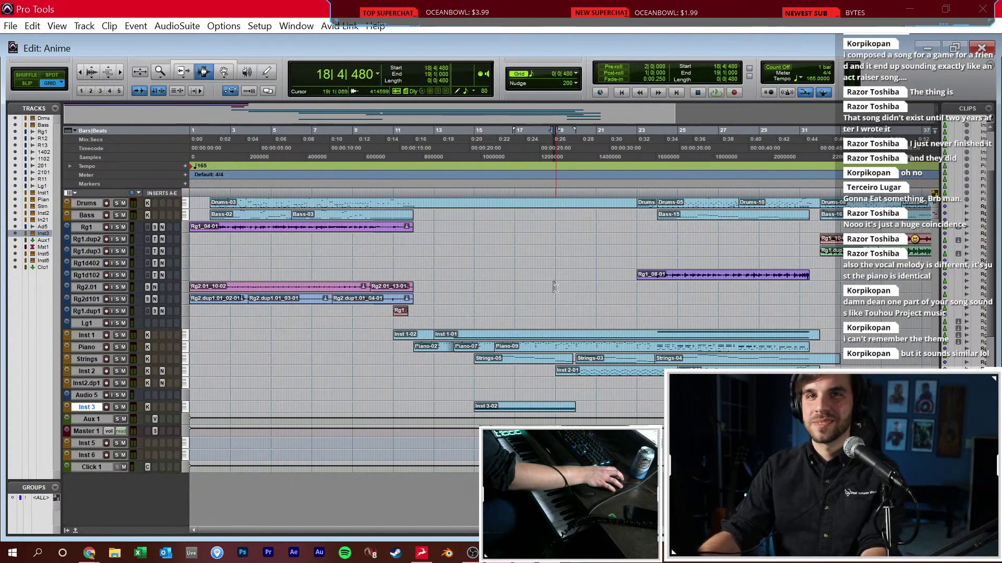
pyautogui.click(490, 288)
pyautogui.press('Return')
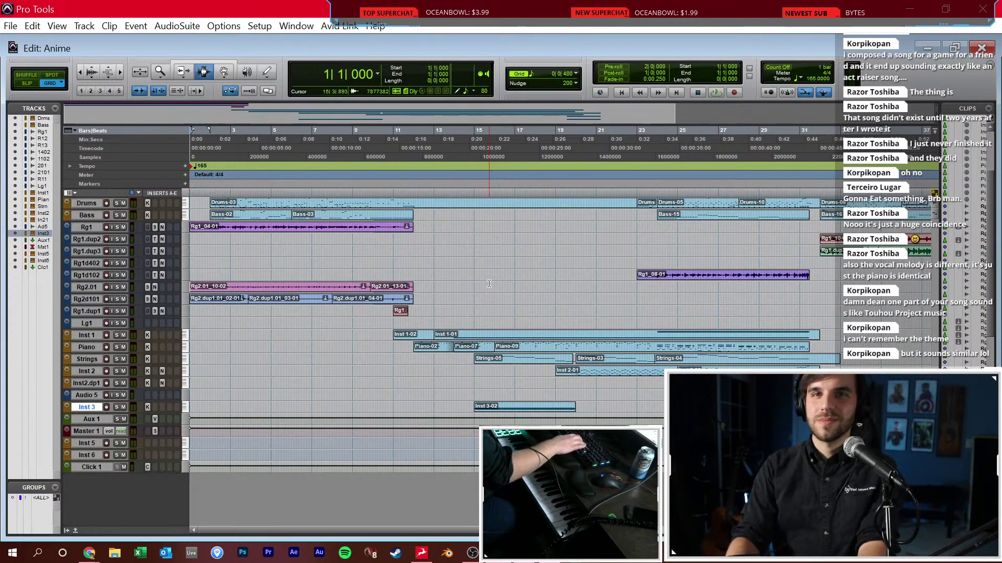
pyautogui.click(377, 311)
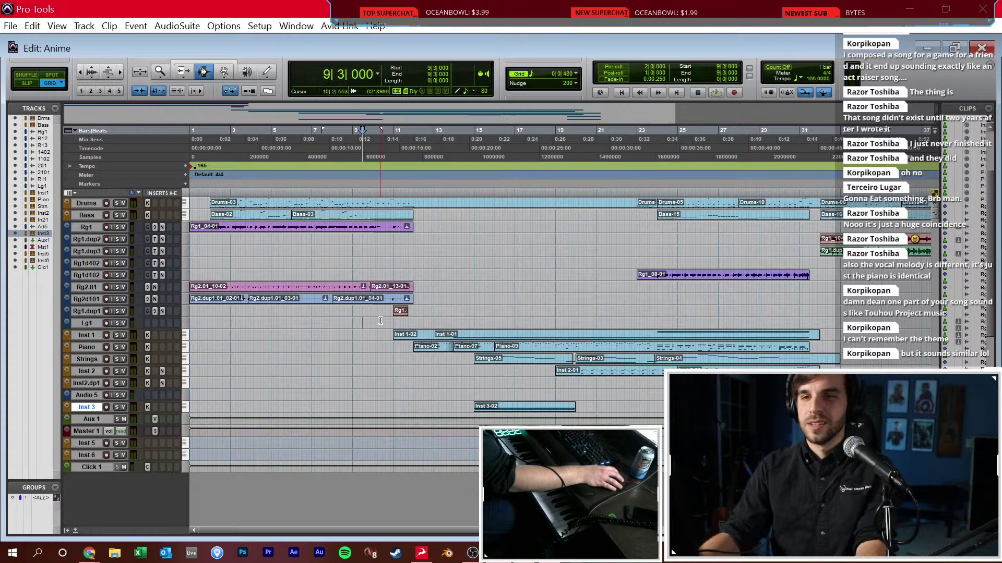
pyautogui.hotkey('ctrl', '[')
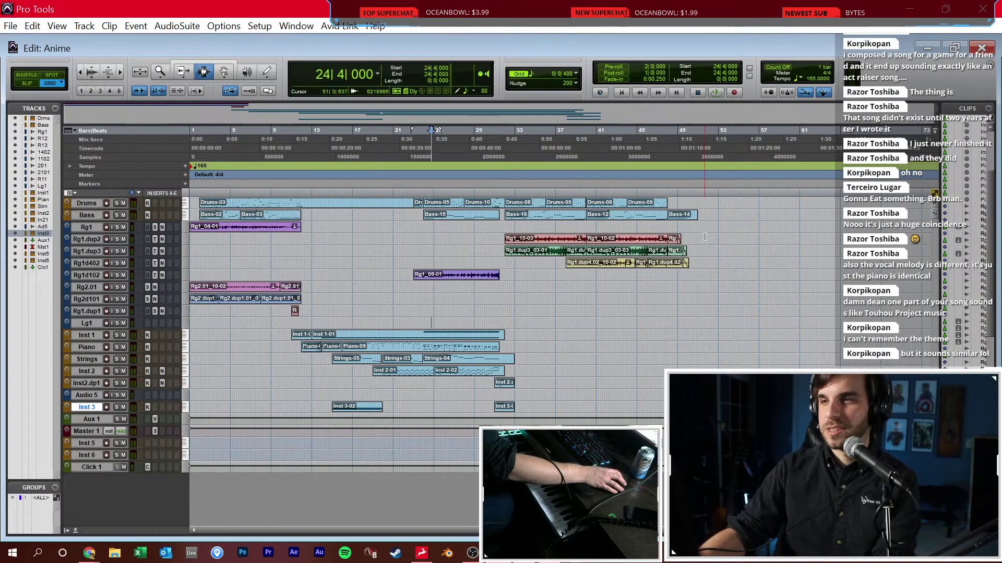
pyautogui.moveTo(702, 239); pyautogui.dragTo(192, 237)
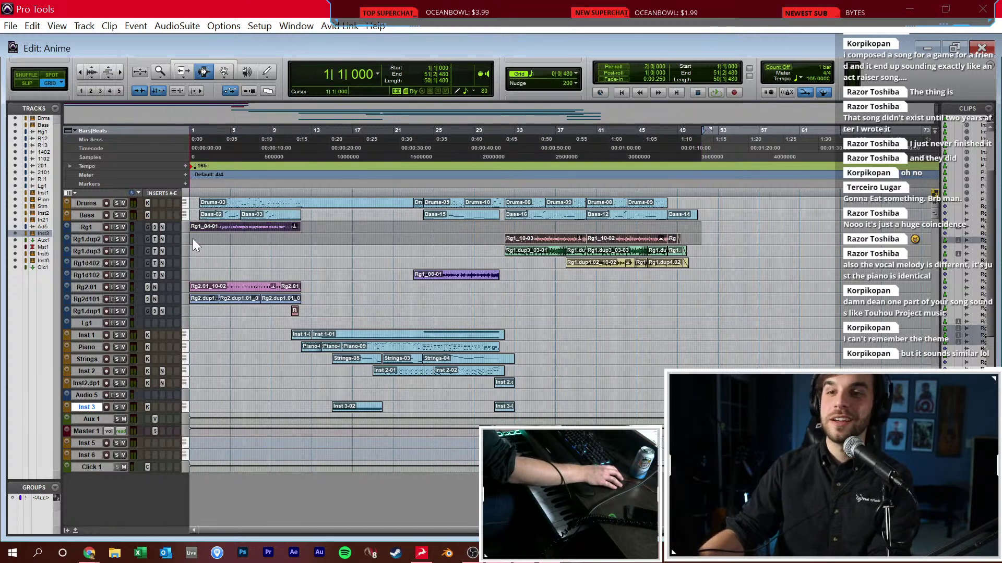
pyautogui.press('Delete')
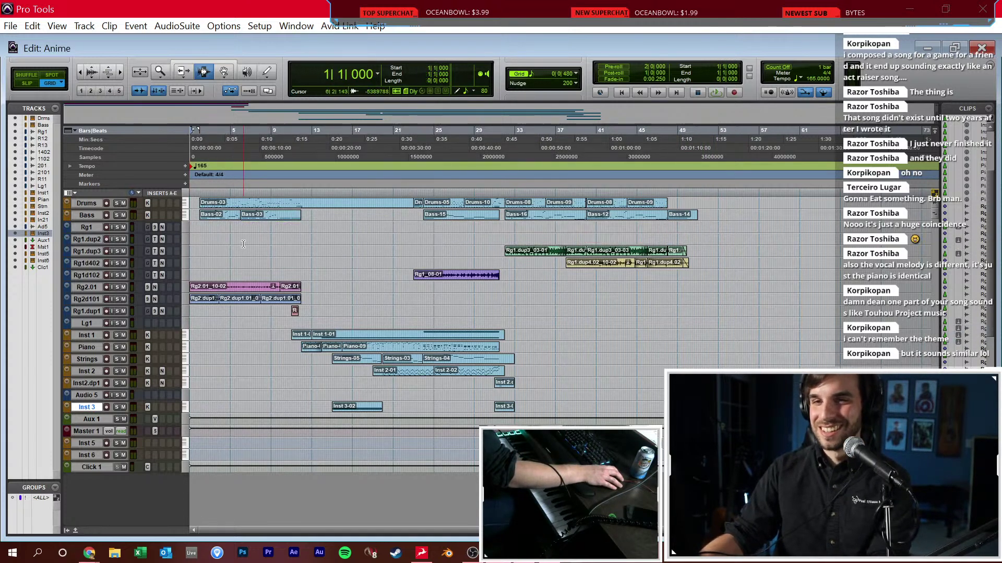
pyautogui.hotkey('ctrl', 'z')
pyautogui.click(250, 198)
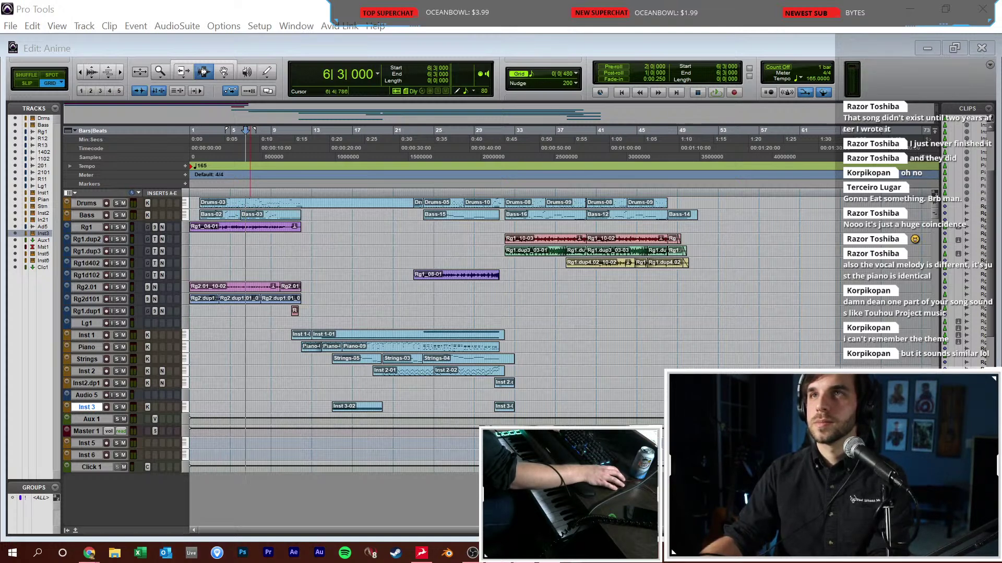
# Bounce the mix offline as an interleaved 24-bit, 48 kHz WAV named Anime into the session's Bounced Files folder
pyautogui.hotkey('ctrl', 'alt', 'b')
pyautogui.click(666, 150)
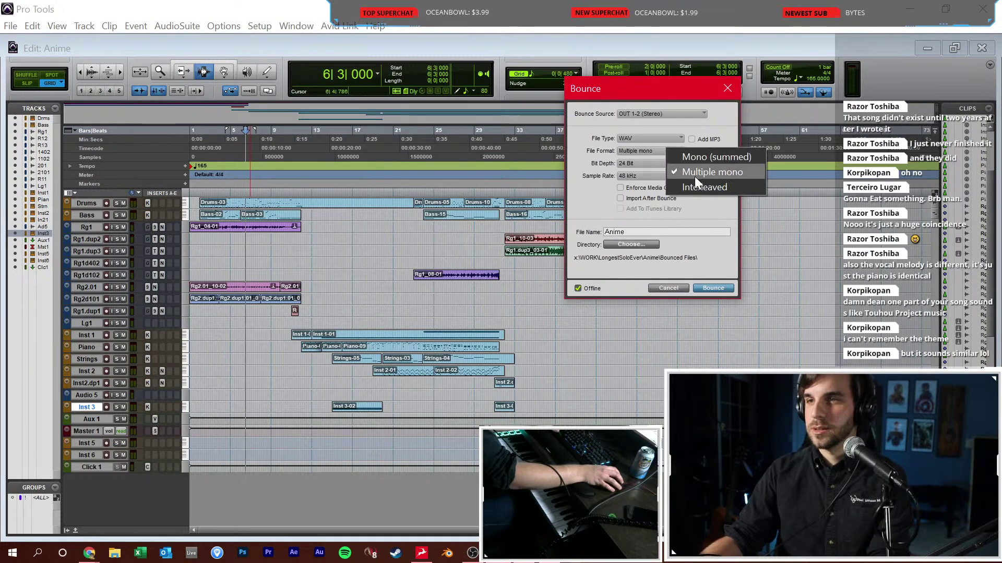
pyautogui.click(696, 184)
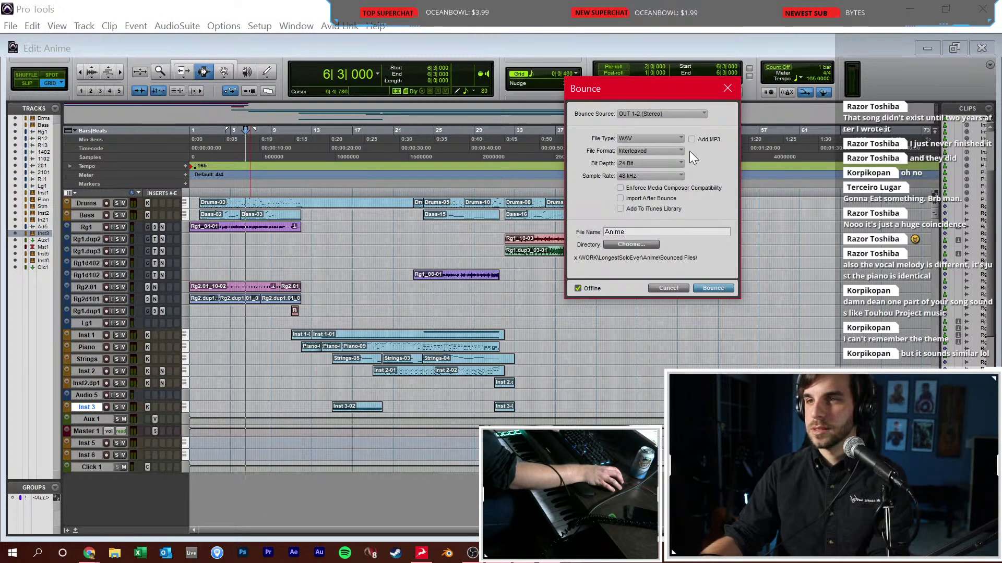
pyautogui.click(710, 288)
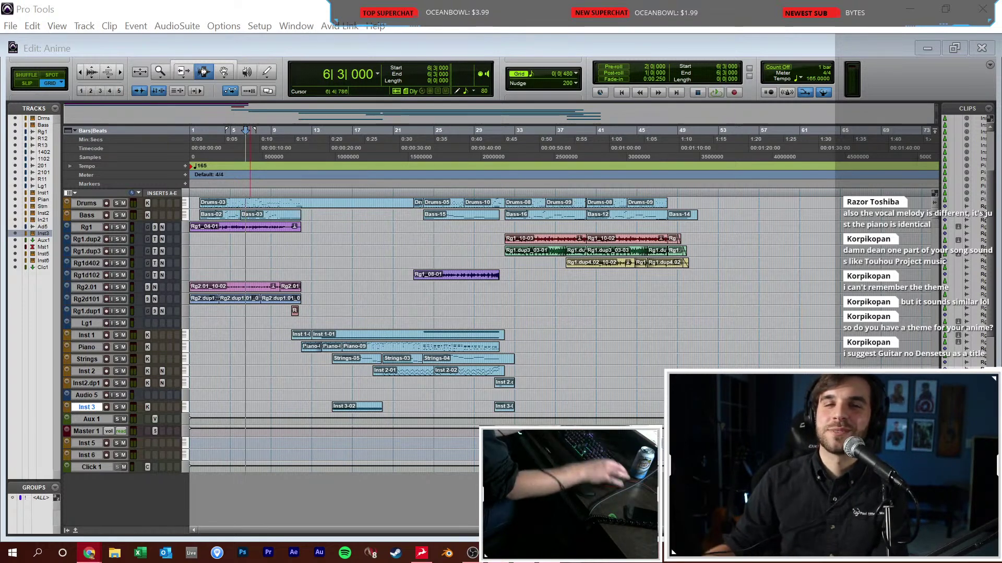
# Minimize the Anime Edit window, switch to VOCALOID5 Editor and maximize its window
pyautogui.click(386, 46)
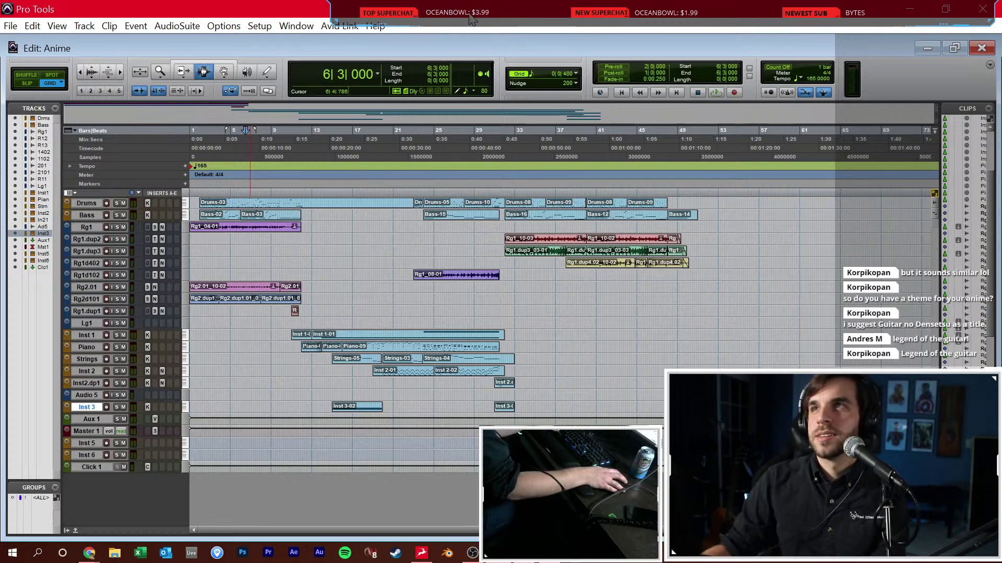
pyautogui.click(14, 26)
pyautogui.click(340, 26)
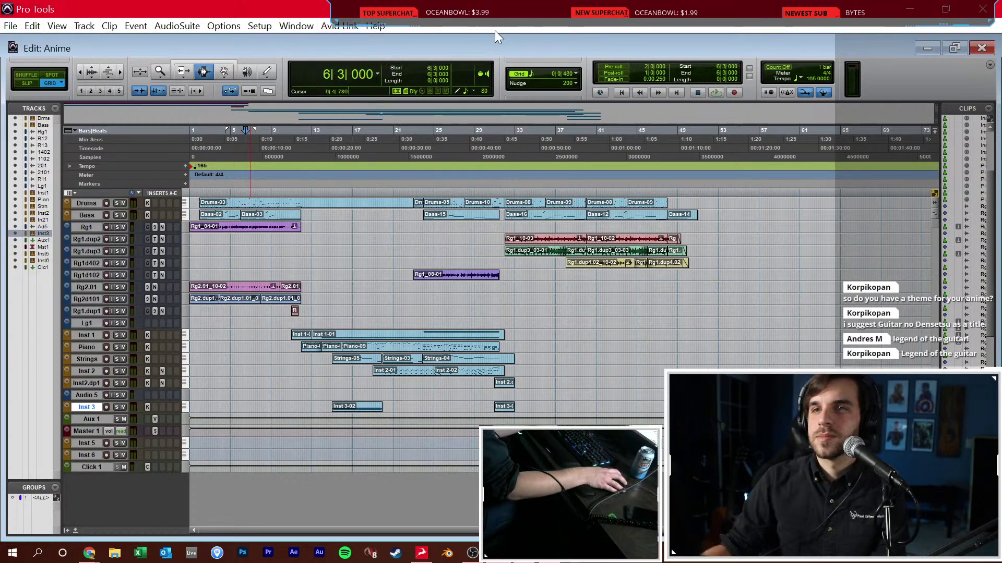
pyautogui.click(928, 48)
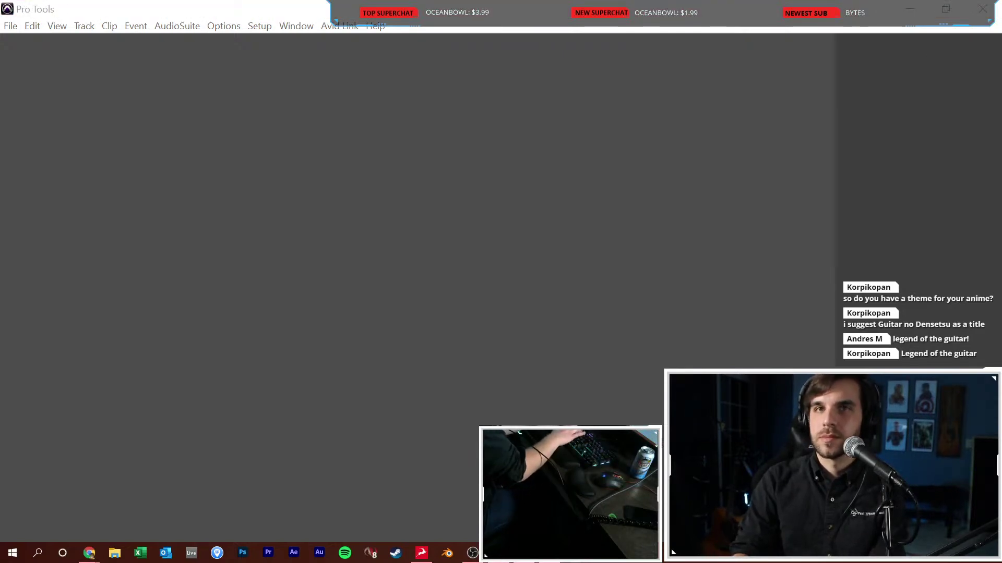
pyautogui.hotkey('alt', 'Tab')
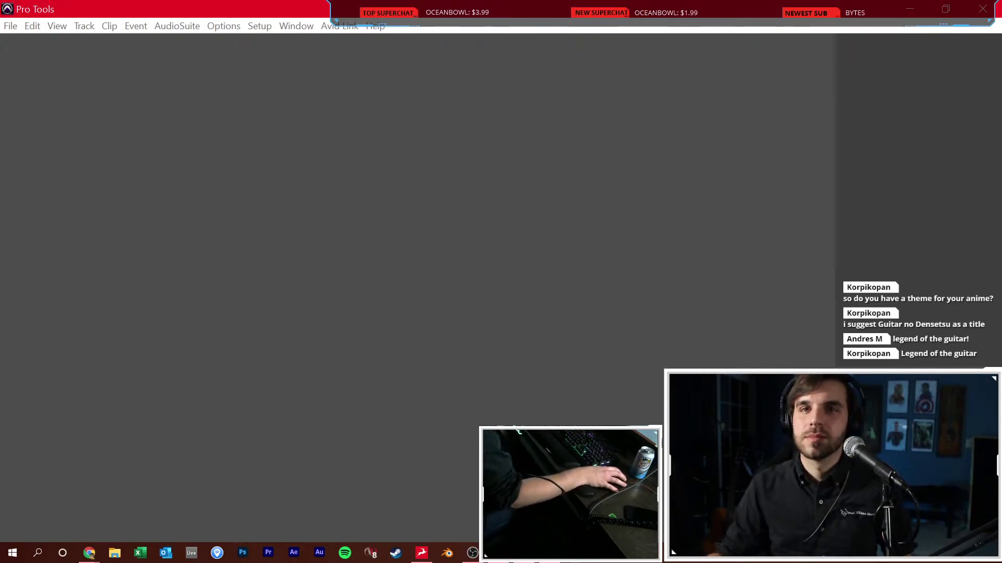
pyautogui.hotkey('alt', 'Tab')
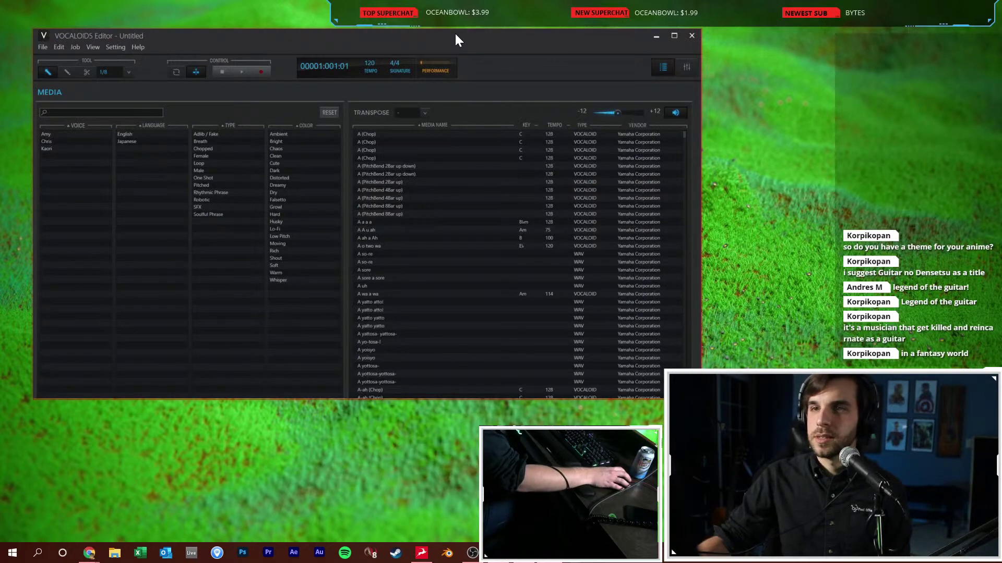
pyautogui.doubleClick(455, 35)
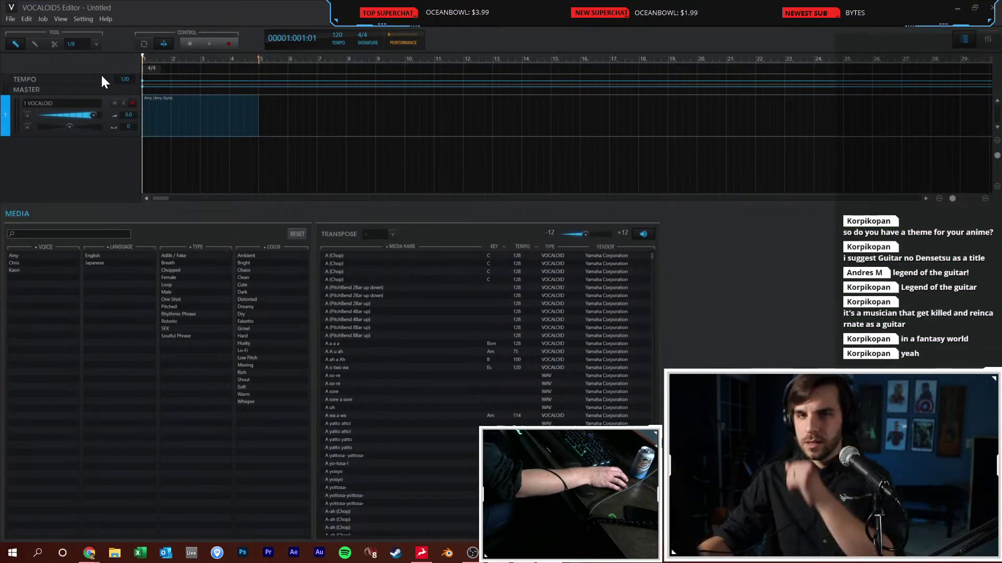
# Set the default voice in the preferences to LUKA_V4X_ENG_Straight
pyautogui.click(83, 18)
pyautogui.click(89, 30)
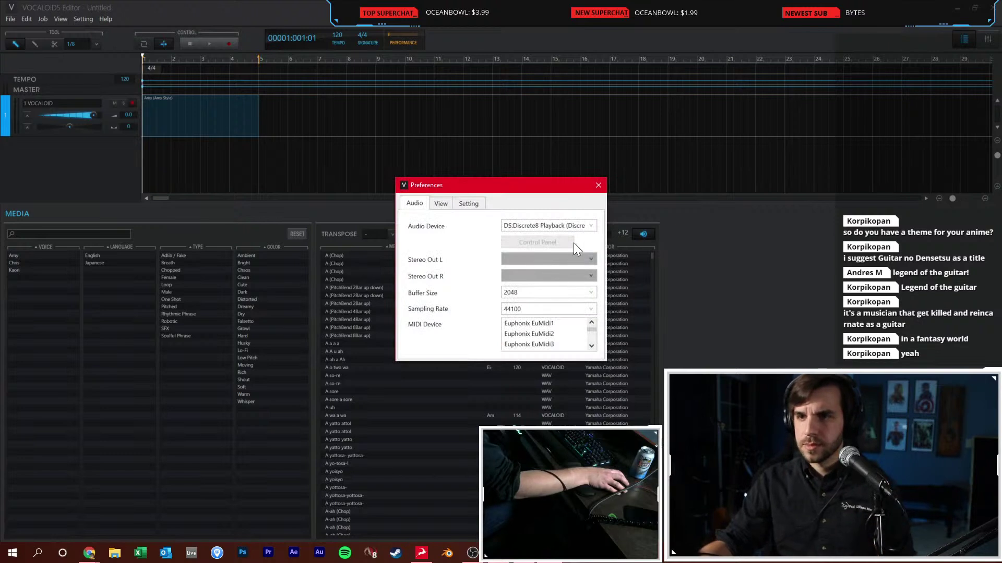
pyautogui.click(469, 205)
pyautogui.click(522, 223)
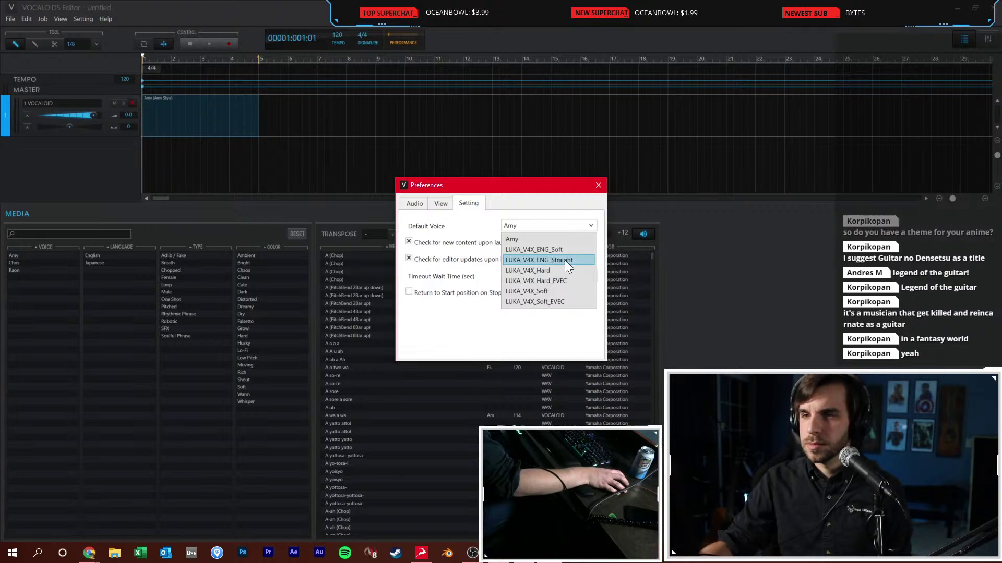
pyautogui.click(561, 260)
pyautogui.click(598, 185)
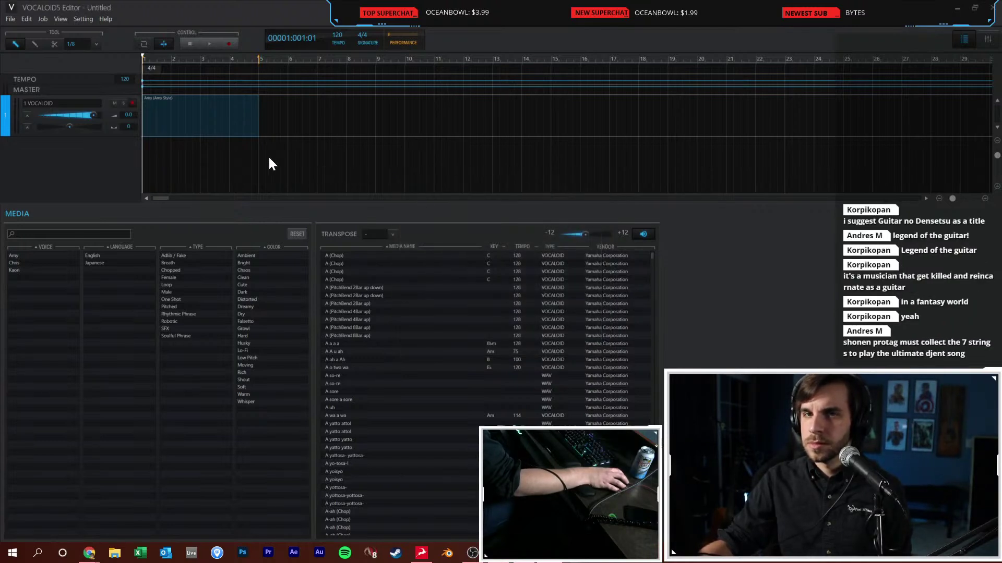
# Replace the original VOCALOID track with a newly added one as the only track, and show the lower zone
pyautogui.rightClick(83, 132)
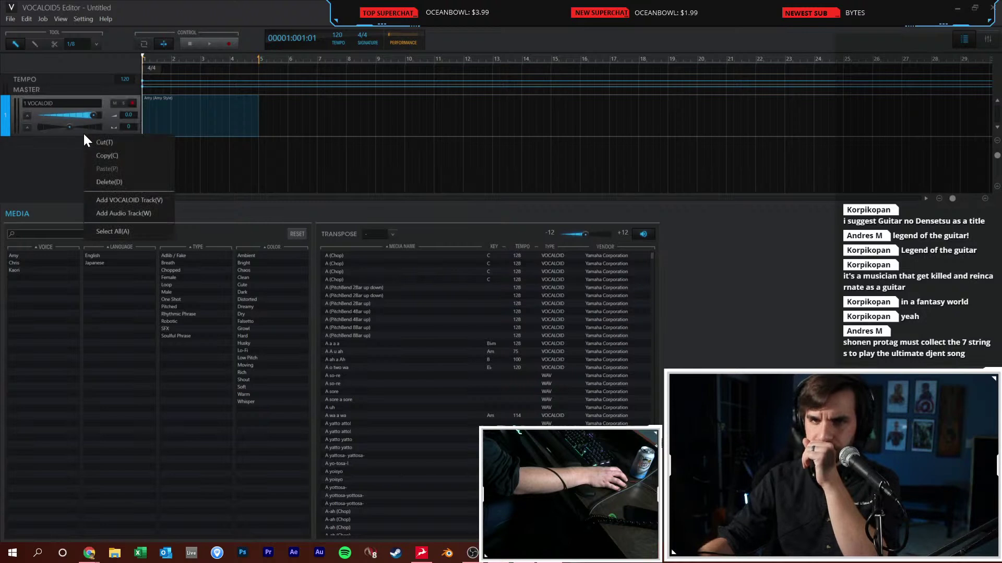
pyautogui.click(112, 185)
pyautogui.rightClick(100, 154)
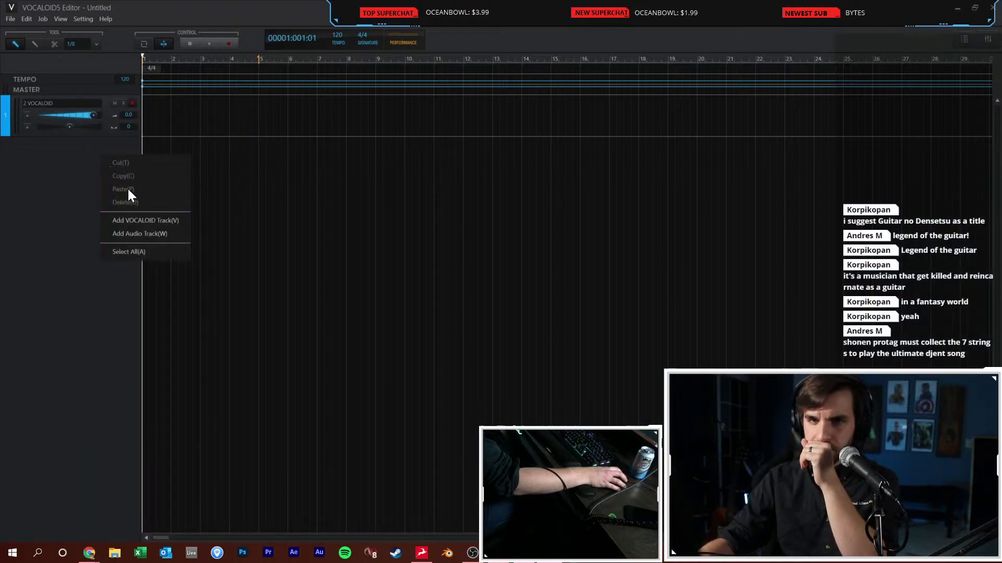
pyautogui.click(137, 221)
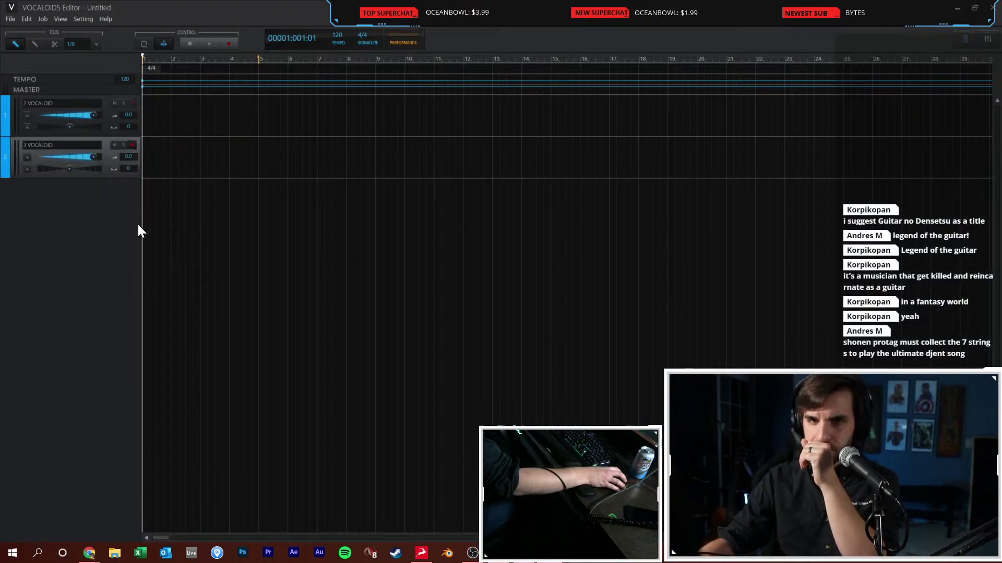
pyautogui.click(96, 173)
pyautogui.click(103, 130)
pyautogui.rightClick(106, 130)
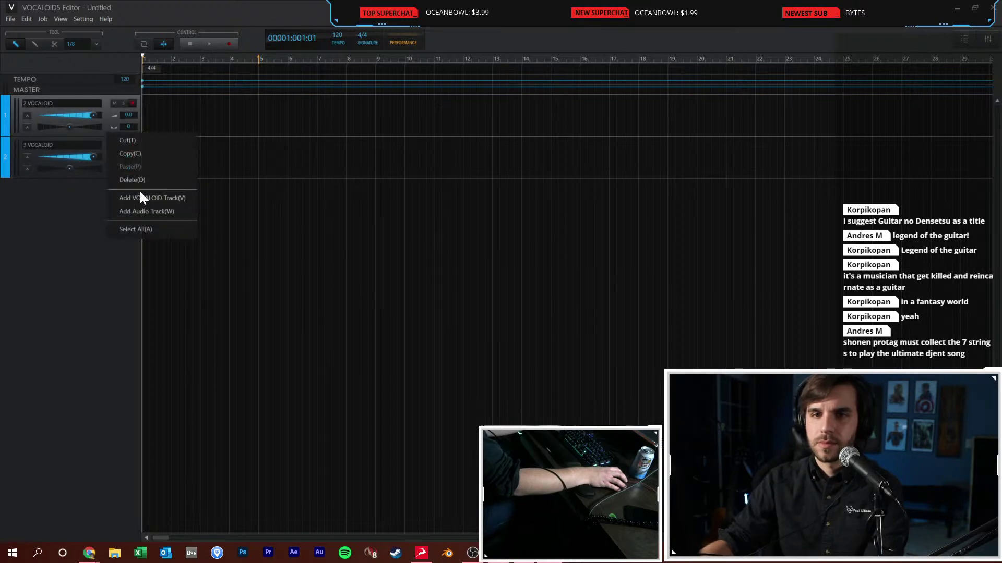
pyautogui.click(145, 181)
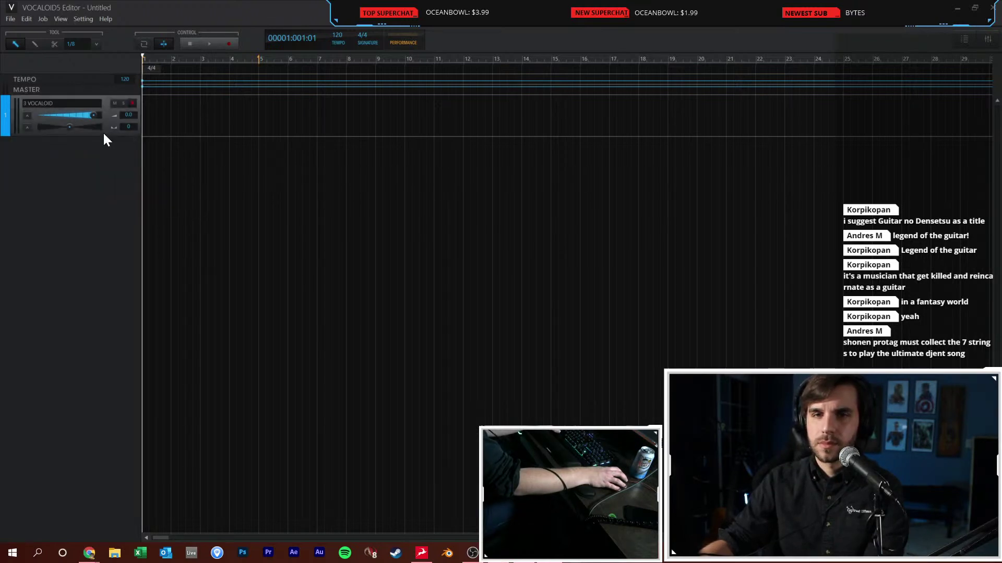
pyautogui.click(60, 18)
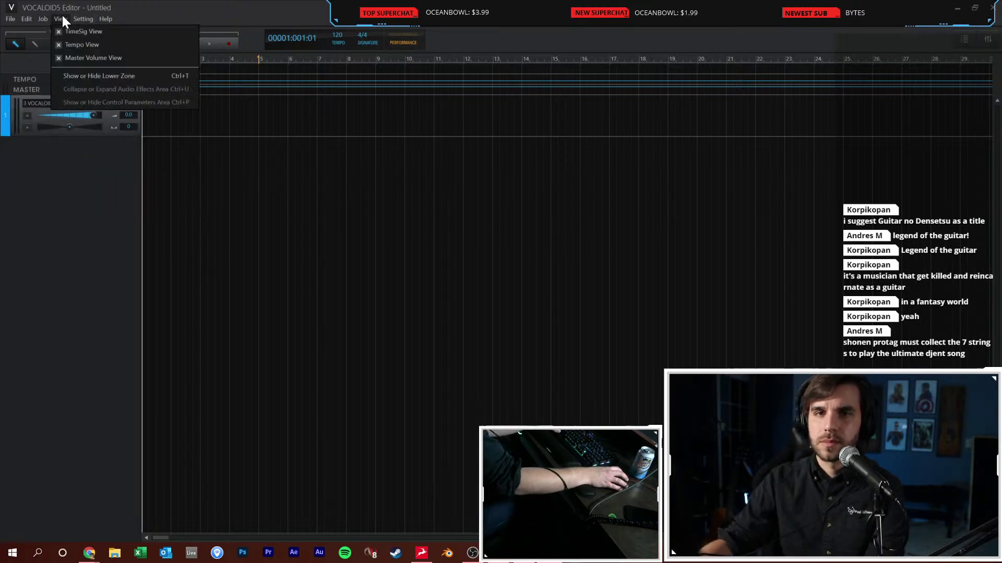
pyautogui.click(82, 76)
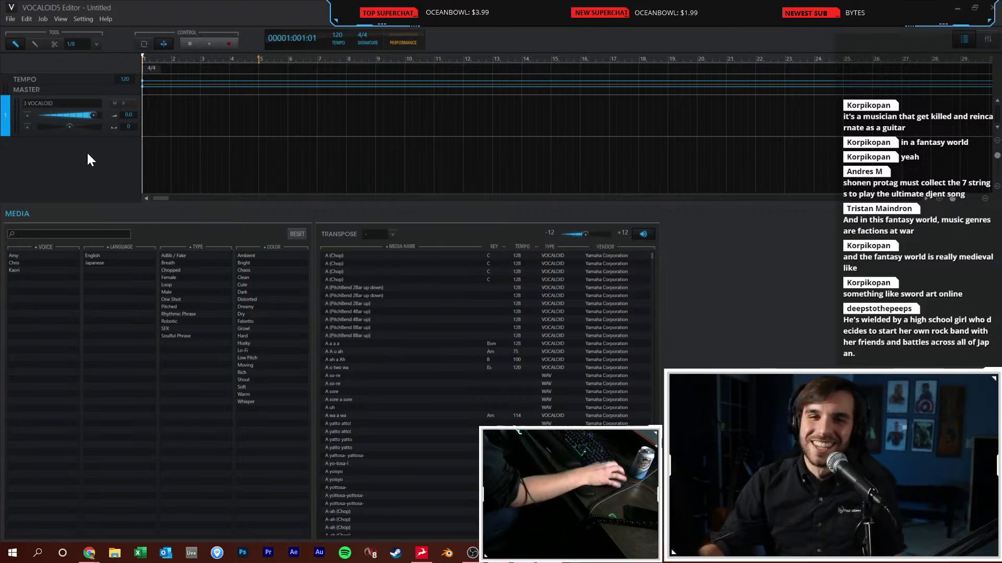
# Try to open the bounced song from the Anime session's Bounced Files folder
pyautogui.click(10, 18)
pyautogui.click(43, 109)
pyautogui.press('Escape')
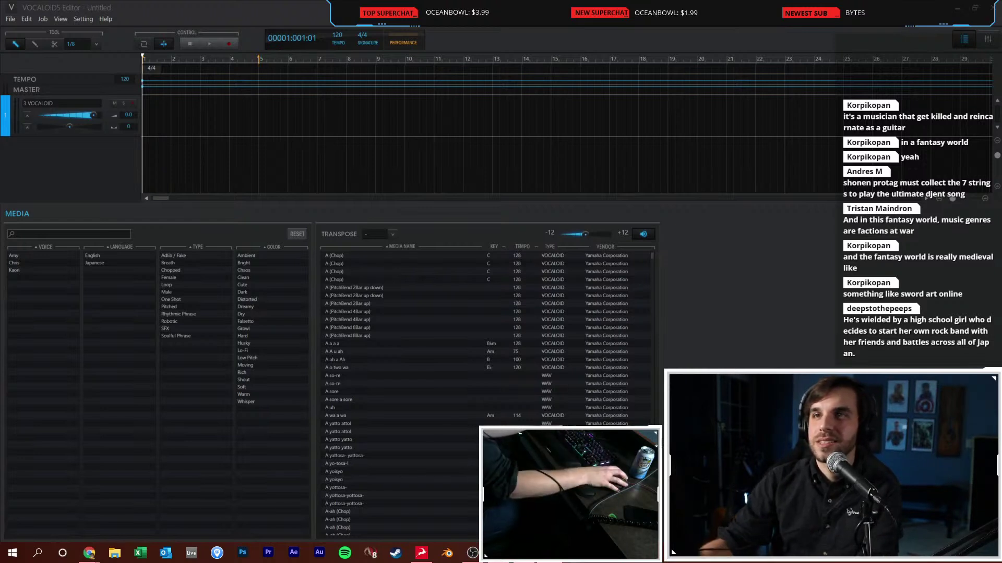
pyautogui.hotkey('ctrl', 'o')
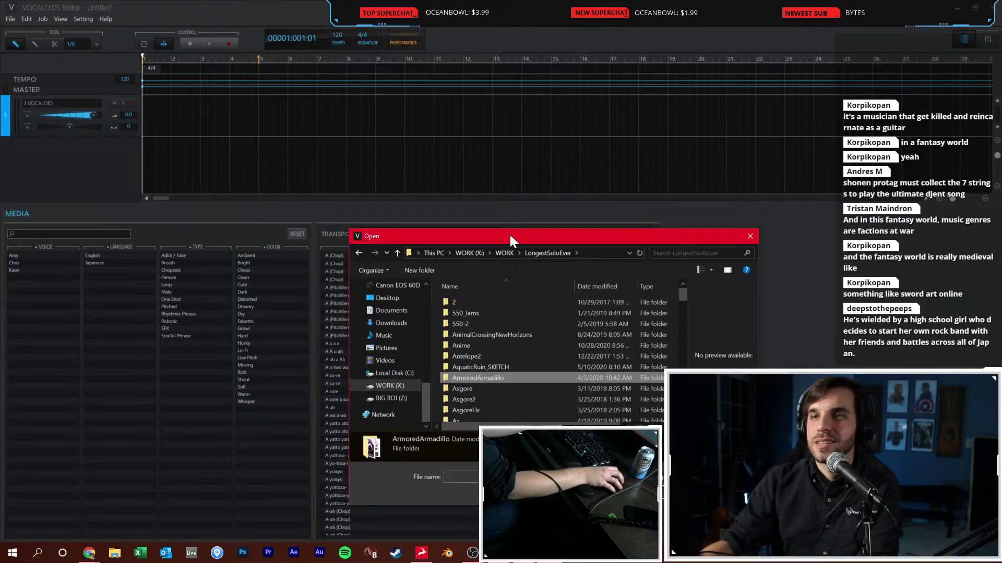
pyautogui.scroll(-5, 505, 296)
pyautogui.scroll(5, 511, 286)
pyautogui.doubleClick(464, 288)
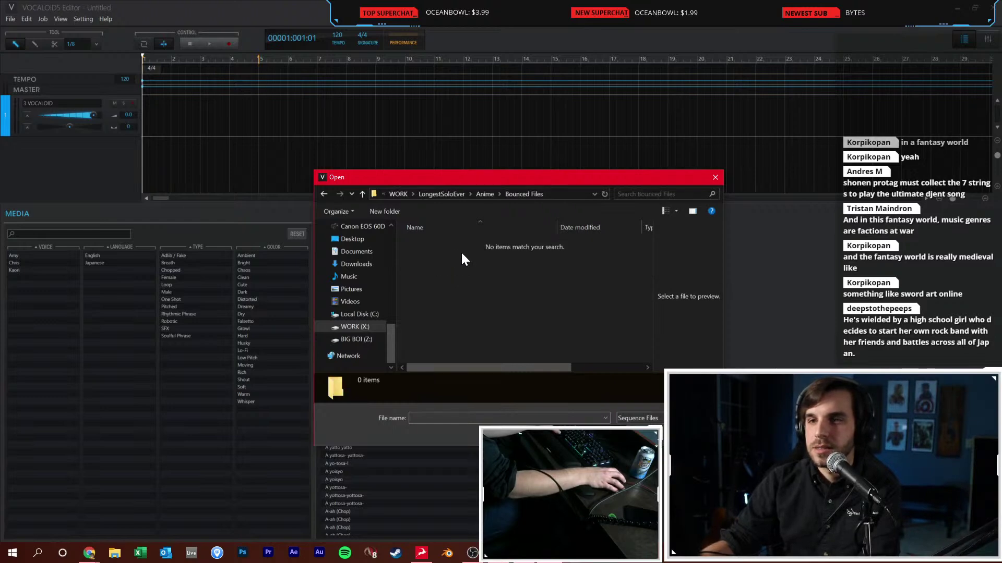
pyautogui.press('Escape')
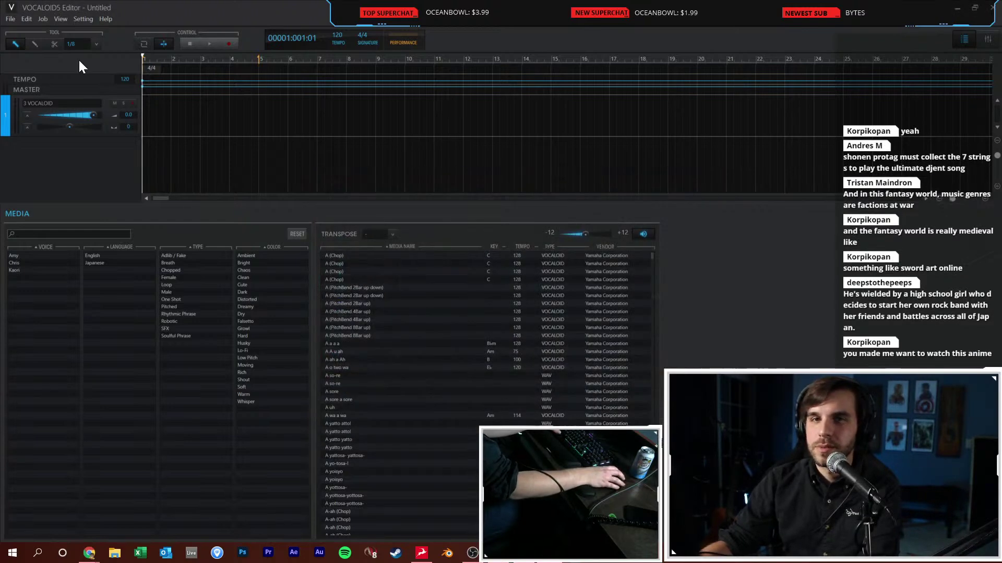
# Add an audio track below the VOCALOID track
pyautogui.click(10, 19)
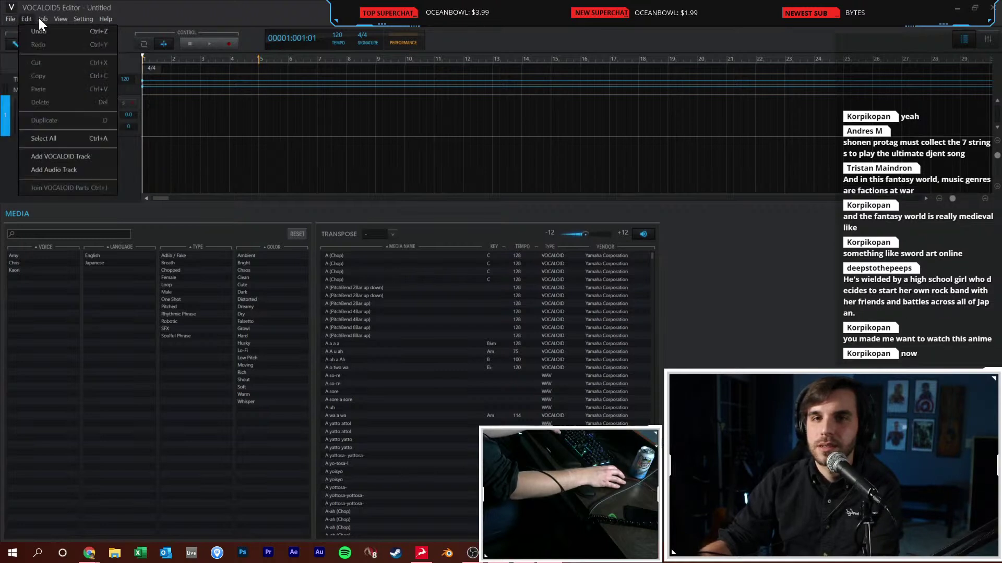
pyautogui.click(30, 17)
pyautogui.rightClick(79, 145)
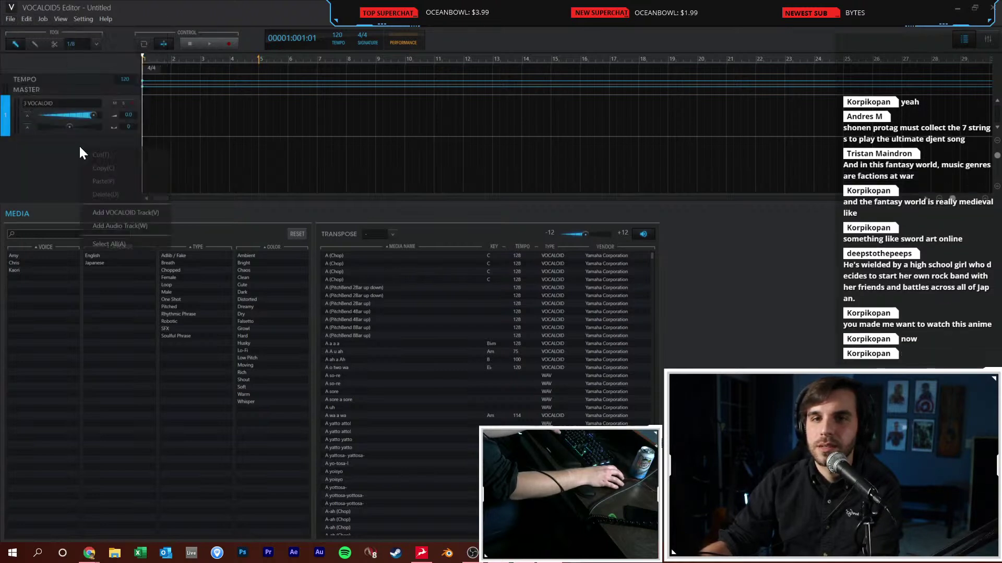
pyautogui.click(124, 223)
# Import the bounced Anime file from File Explorer onto the audio track and move it to the start of the timeline
pyautogui.rightClick(173, 154)
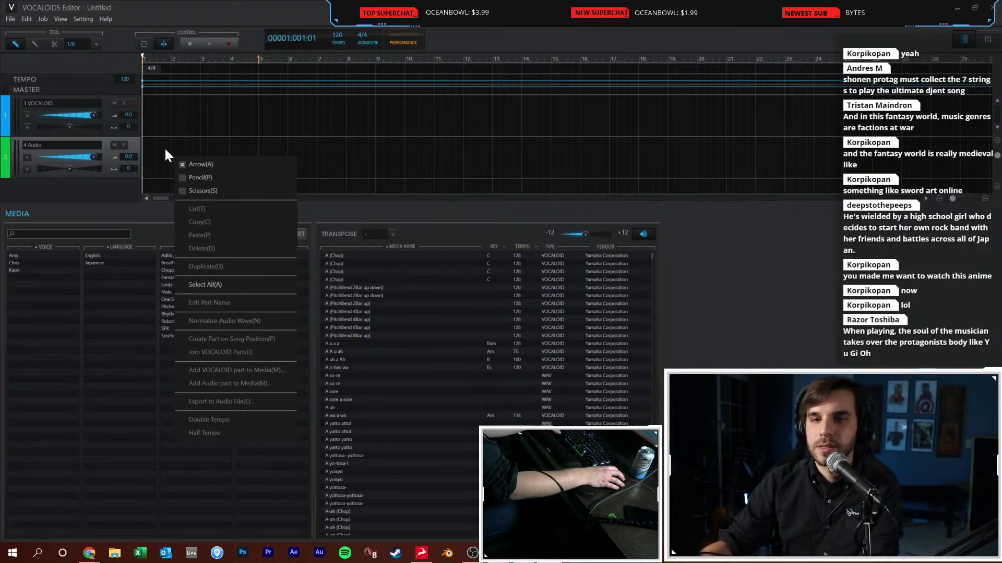
pyautogui.click(164, 147)
pyautogui.click(42, 18)
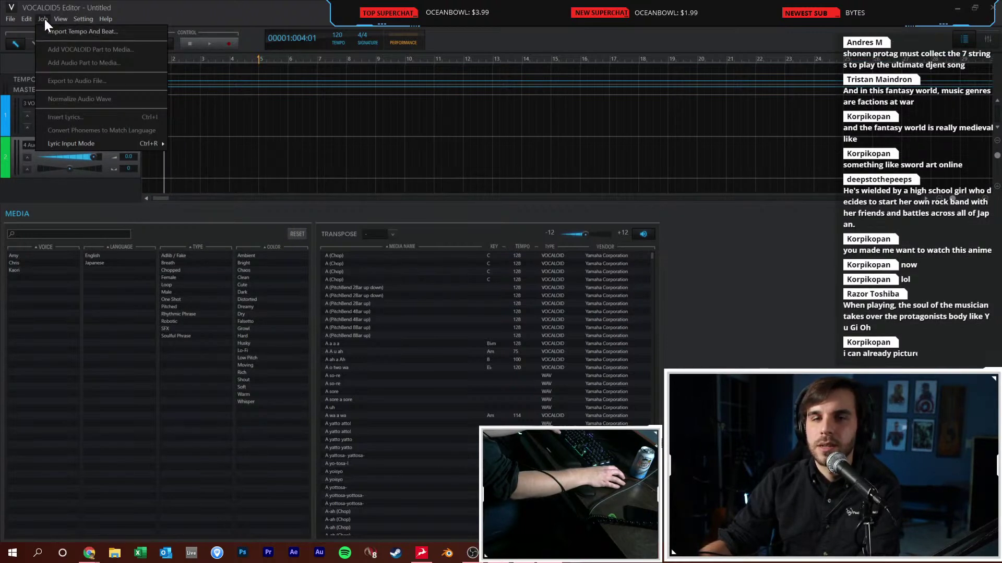
pyautogui.click(45, 20)
pyautogui.click(114, 553)
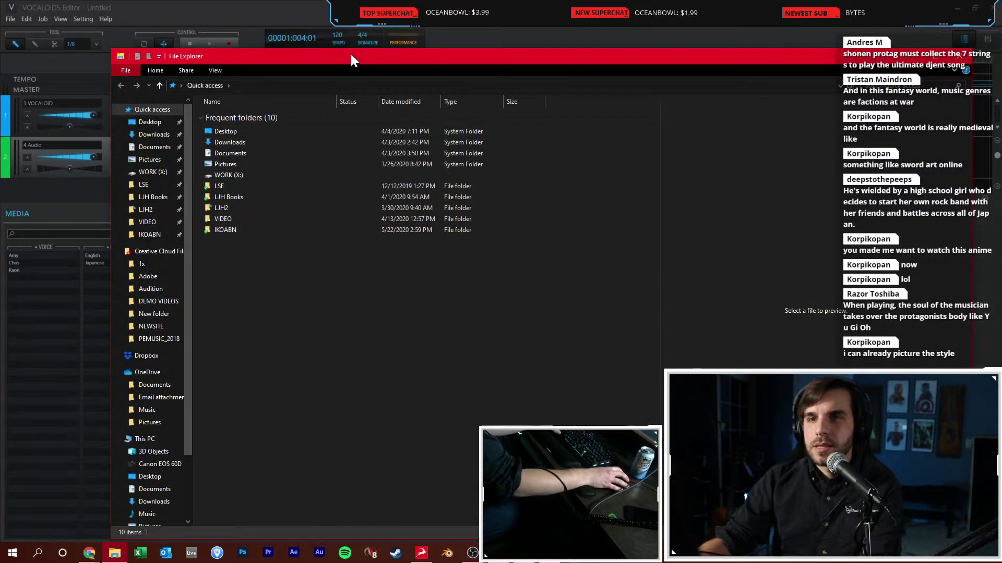
pyautogui.click(910, 56)
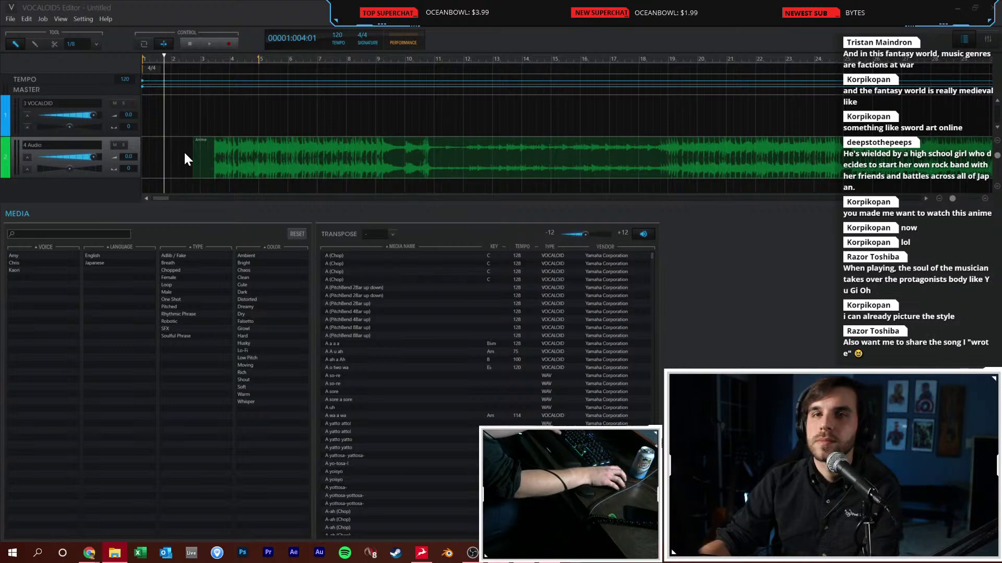
pyautogui.moveTo(182, 166); pyautogui.dragTo(157, 163)
# Place the playhead at 00002:004:03 and select the Anime part on the audio track
pyautogui.click(168, 126)
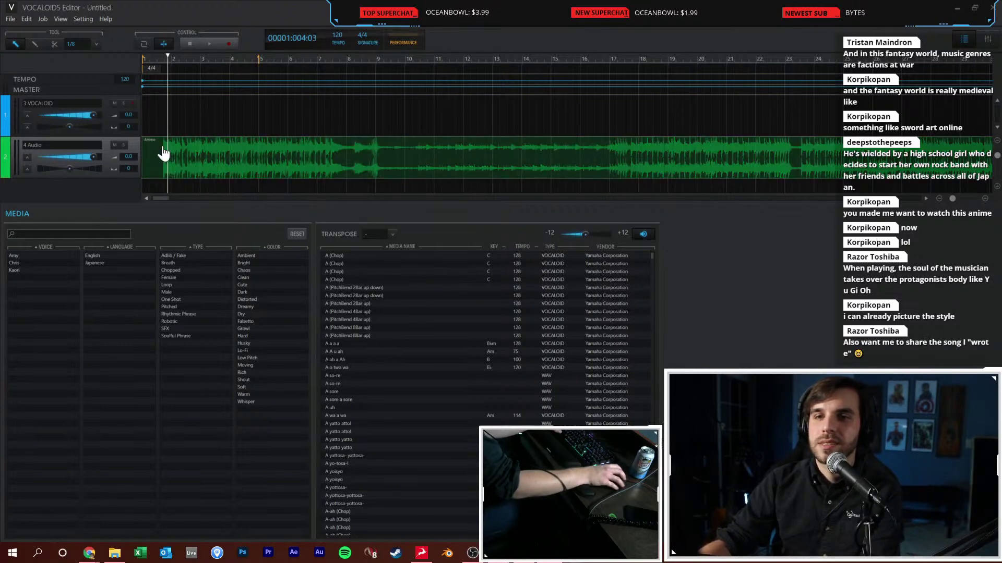
pyautogui.click(328, 107)
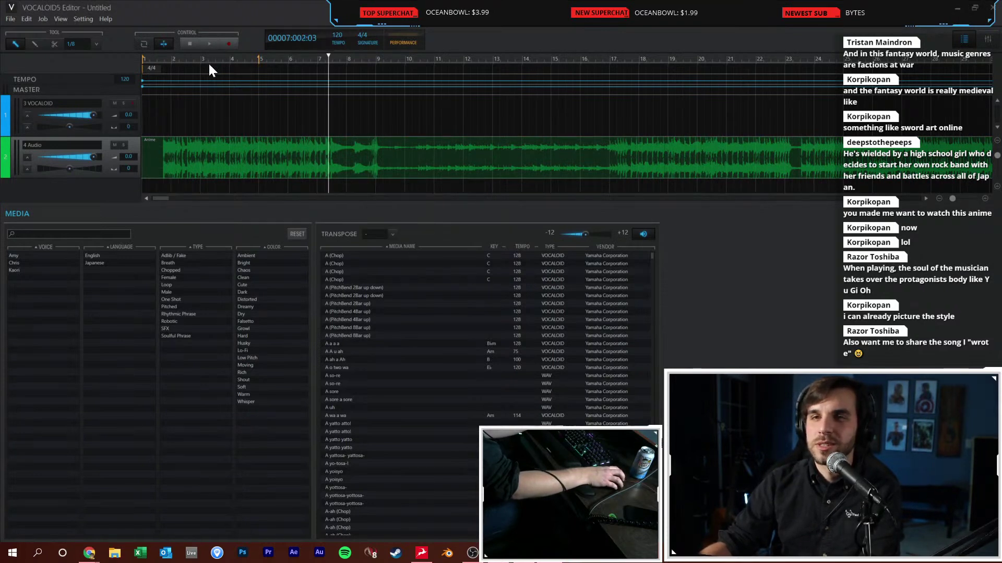
pyautogui.click(195, 44)
pyautogui.click(196, 59)
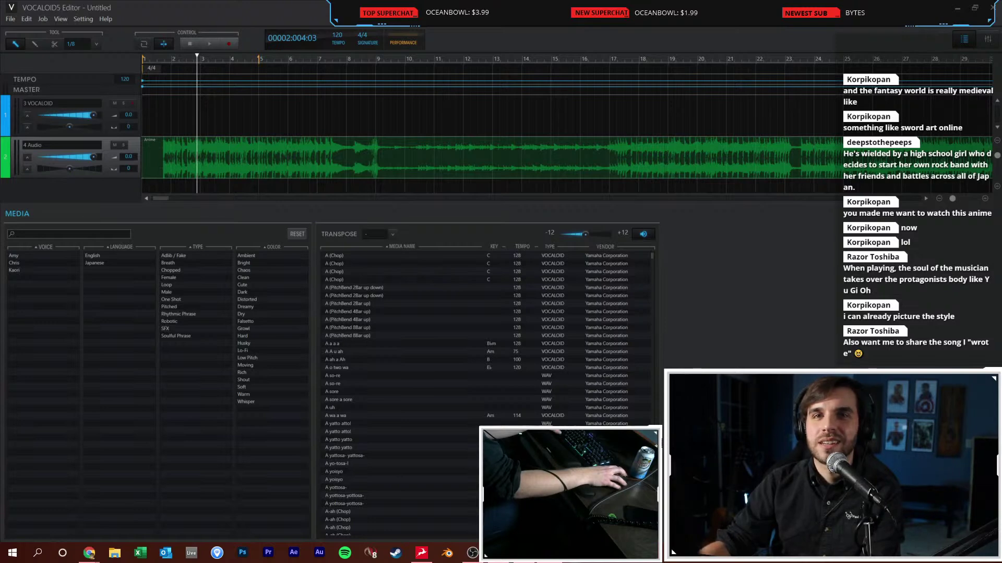
pyautogui.click(209, 168)
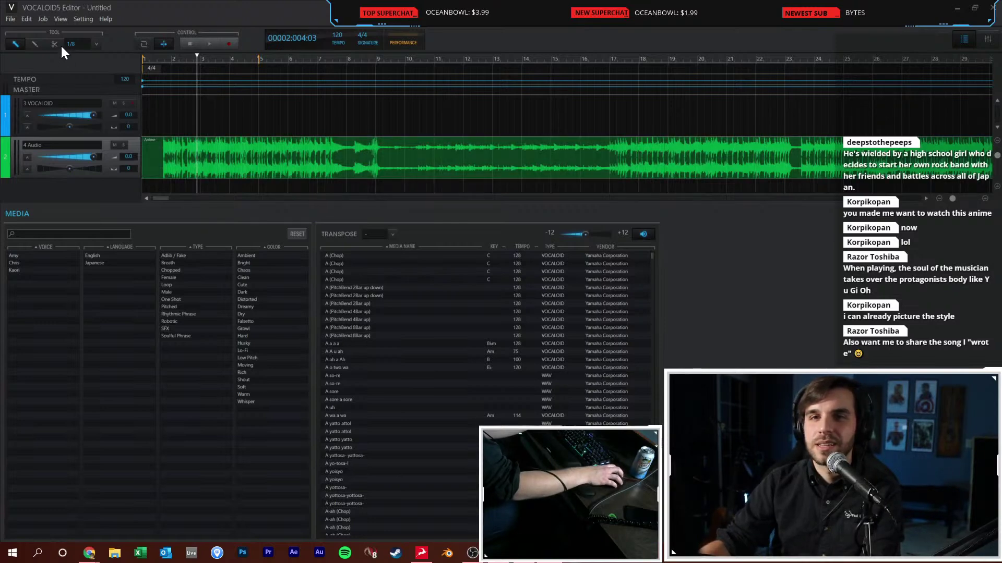
# Set the project tempo to 165 and lower the audio track's volume to -5.8 while the backing audio plays
pyautogui.doubleClick(337, 35)
pyautogui.write('165')
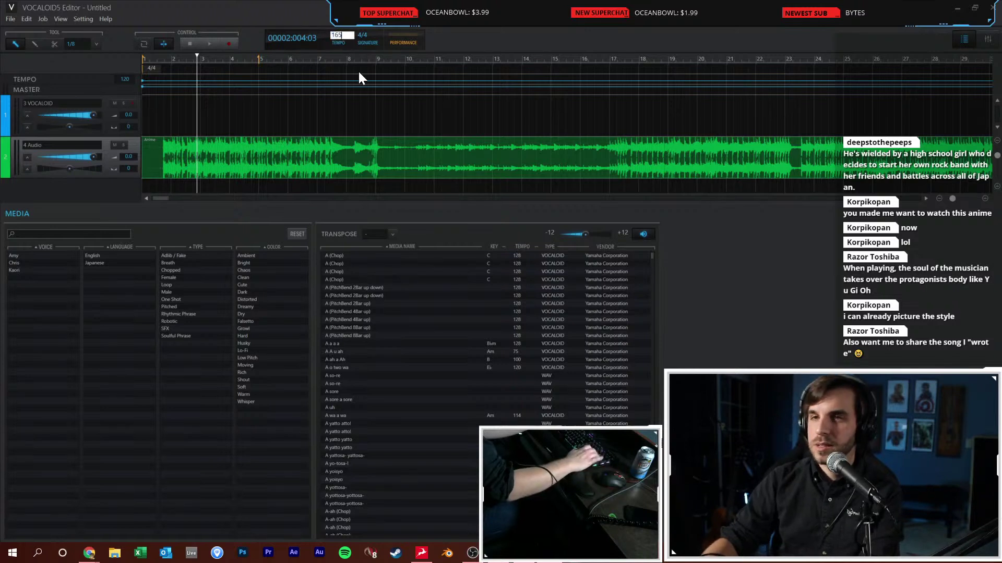
pyautogui.press('Return')
pyautogui.press('space')
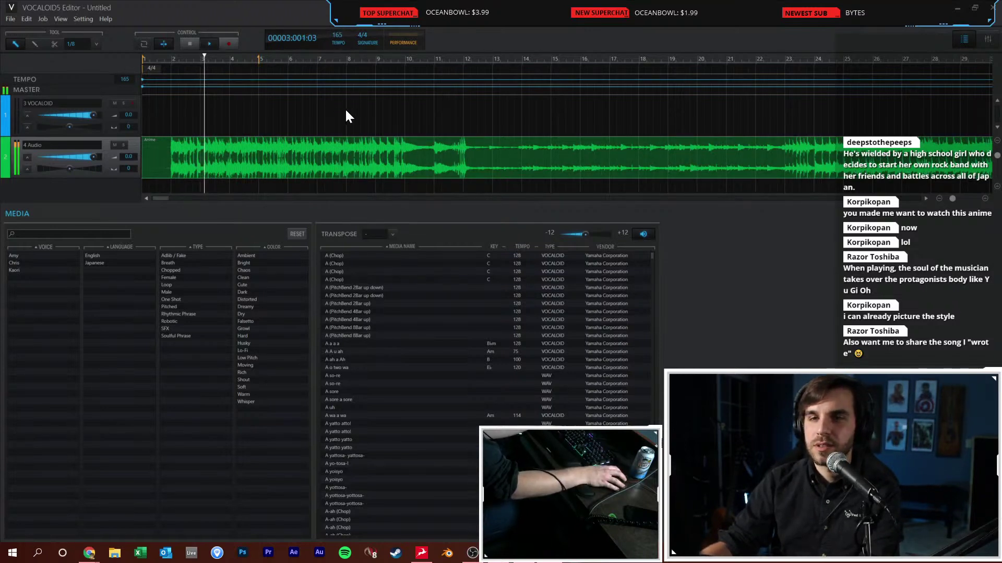
pyautogui.moveTo(92, 158); pyautogui.dragTo(79, 157)
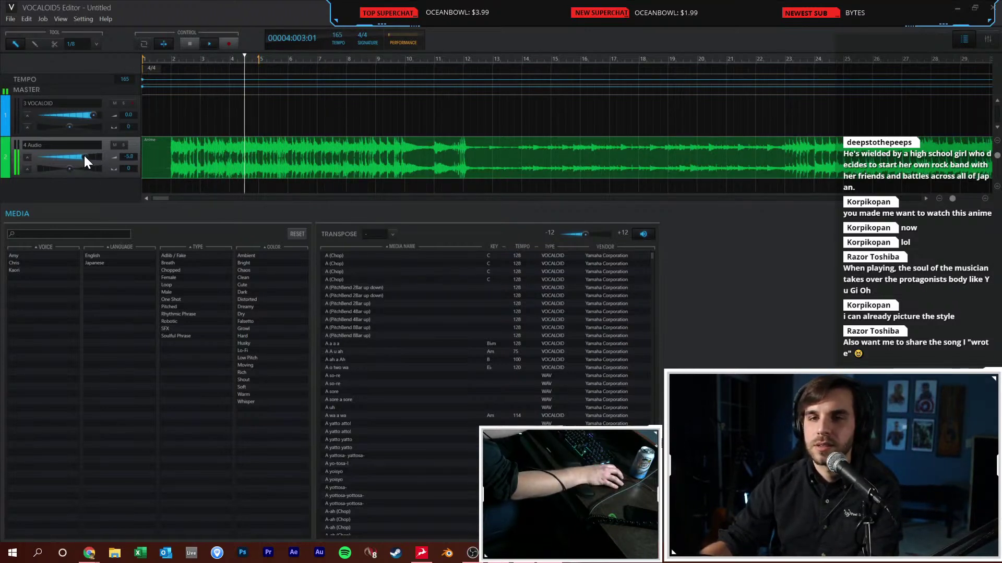
pyautogui.click(190, 111)
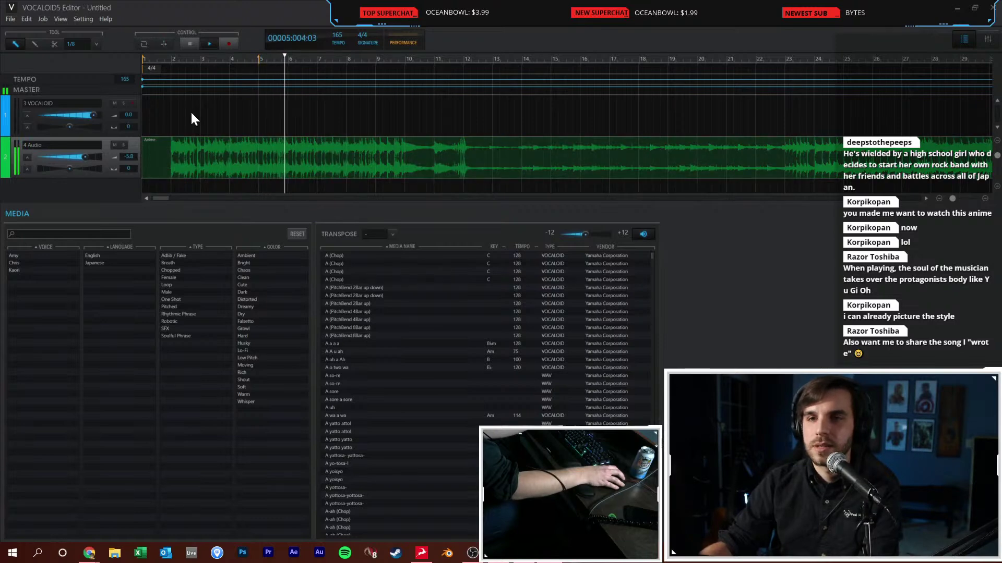
# Set the audio sampling rate to 48000 in the preferences and replay the backing audio from the start
pyautogui.click(164, 43)
pyautogui.click(83, 19)
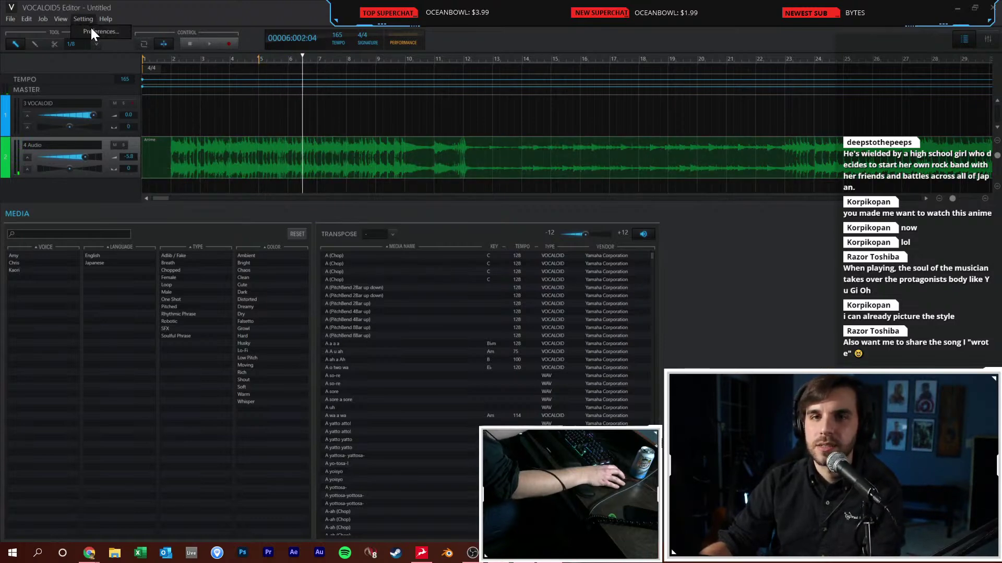
pyautogui.click(92, 32)
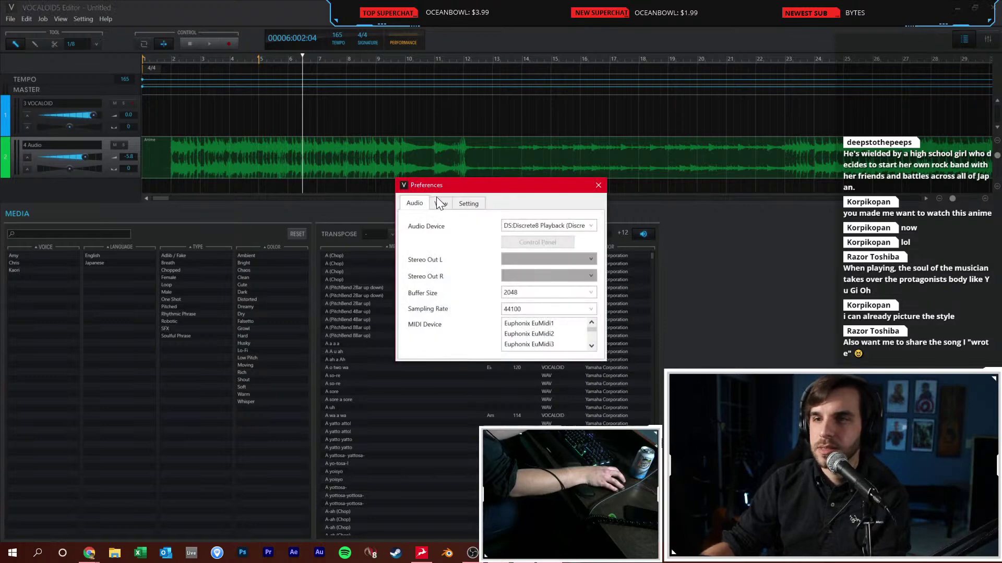
pyautogui.click(575, 308)
pyautogui.click(556, 330)
pyautogui.click(598, 186)
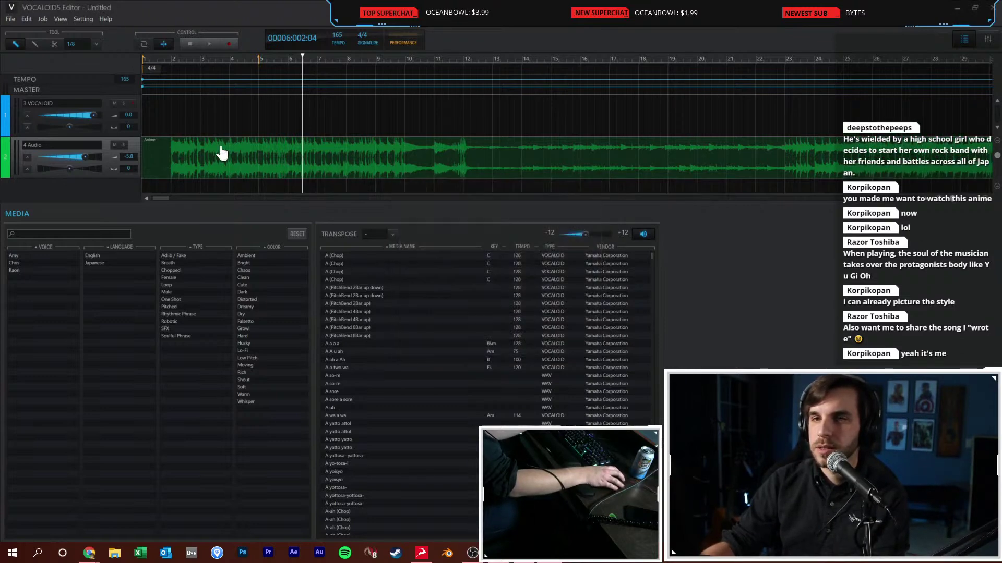
pyautogui.click(189, 43)
pyautogui.press('space')
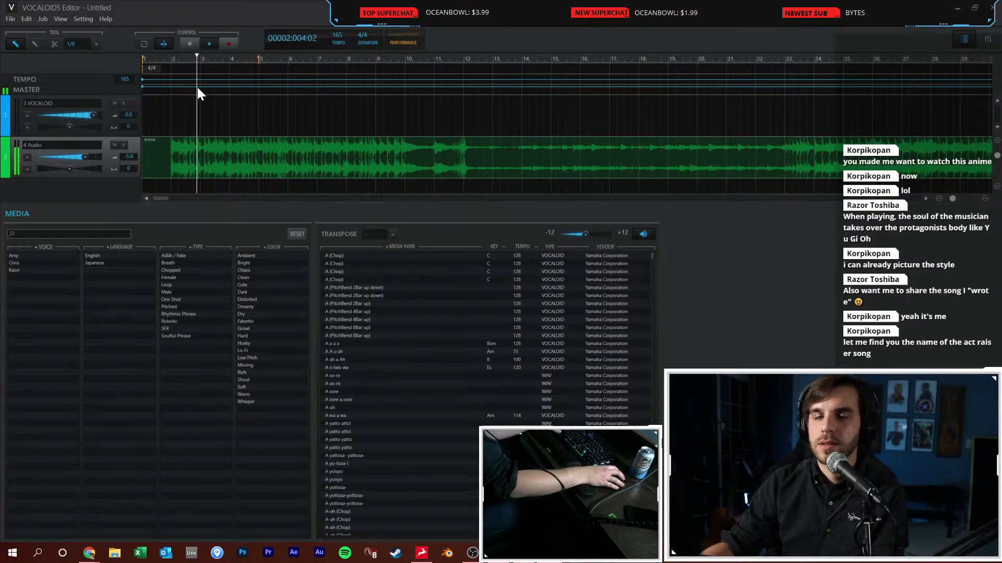
# Try a buffer size of 1024 in the audio preferences
pyautogui.click(78, 23)
pyautogui.click(87, 32)
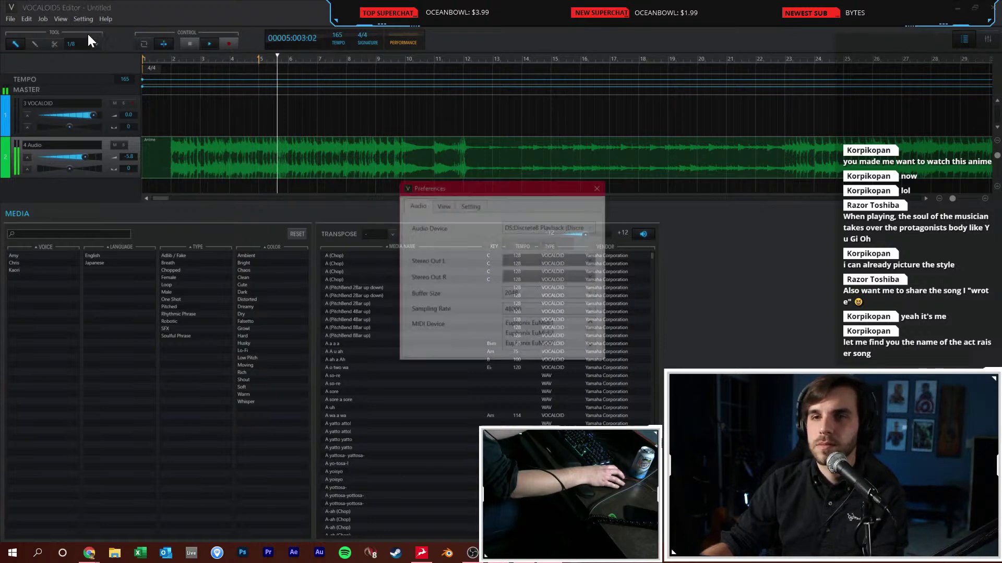
pyautogui.click(526, 294)
pyautogui.click(537, 324)
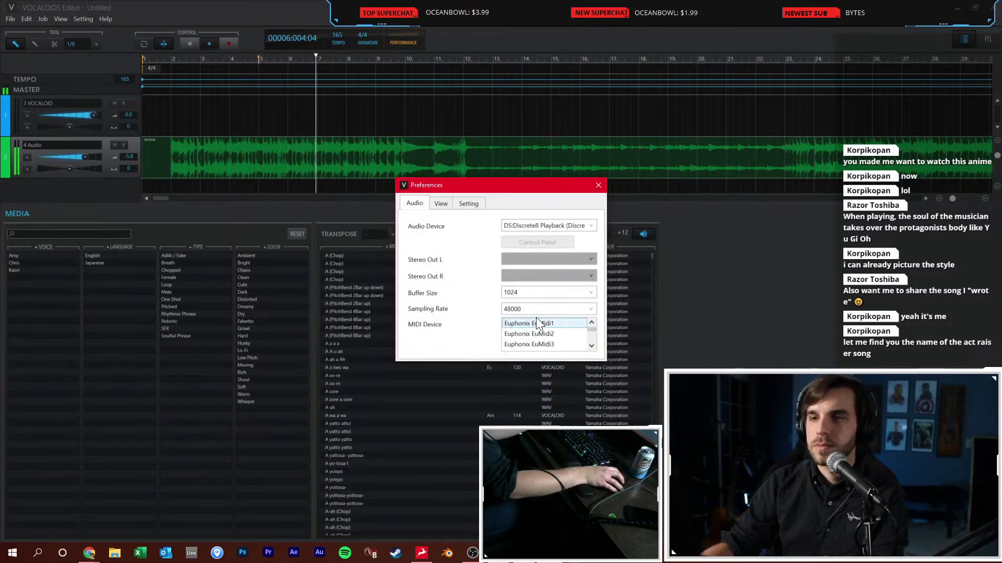
pyautogui.click(327, 125)
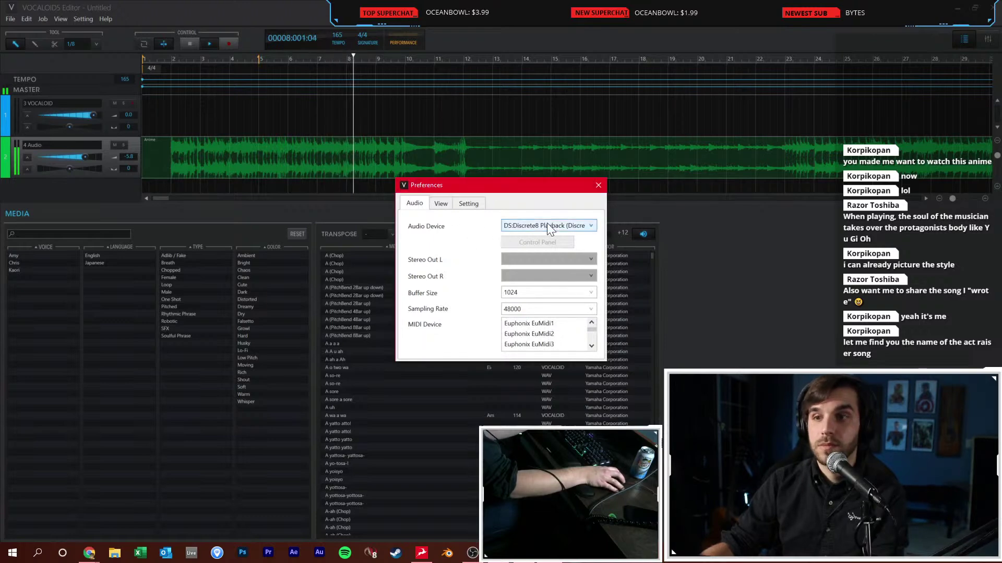
pyautogui.click(599, 186)
# Try a buffer size of 2048 in the audio preferences and play the backing audio from the start
pyautogui.click(86, 22)
pyautogui.click(93, 32)
pyautogui.click(535, 291)
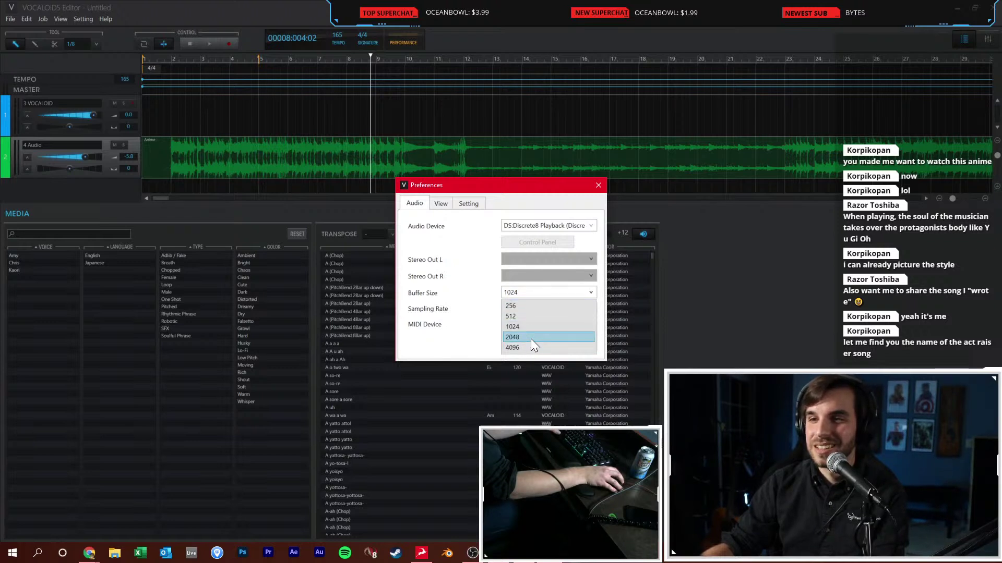
pyautogui.click(531, 339)
pyautogui.click(188, 43)
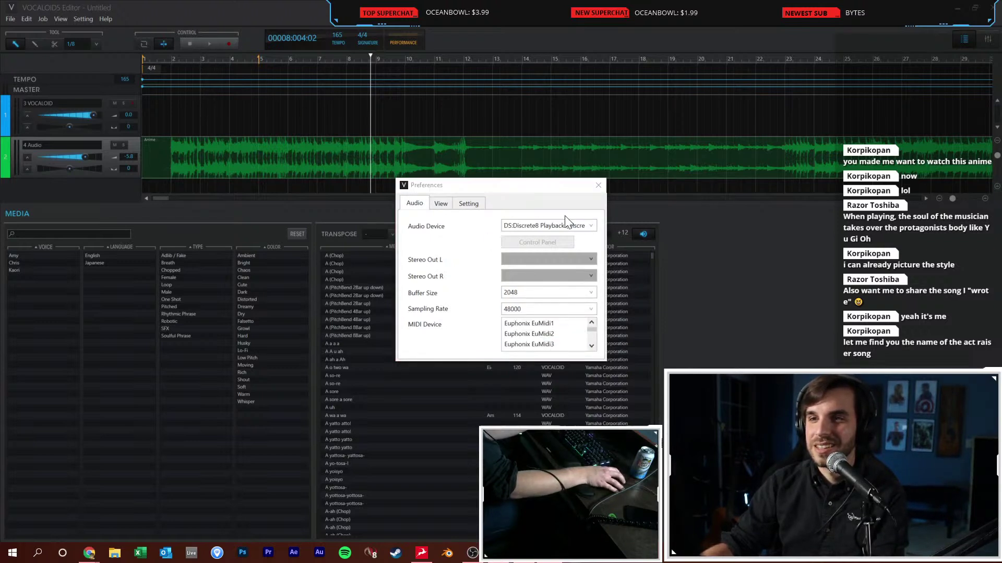
pyautogui.click(598, 185)
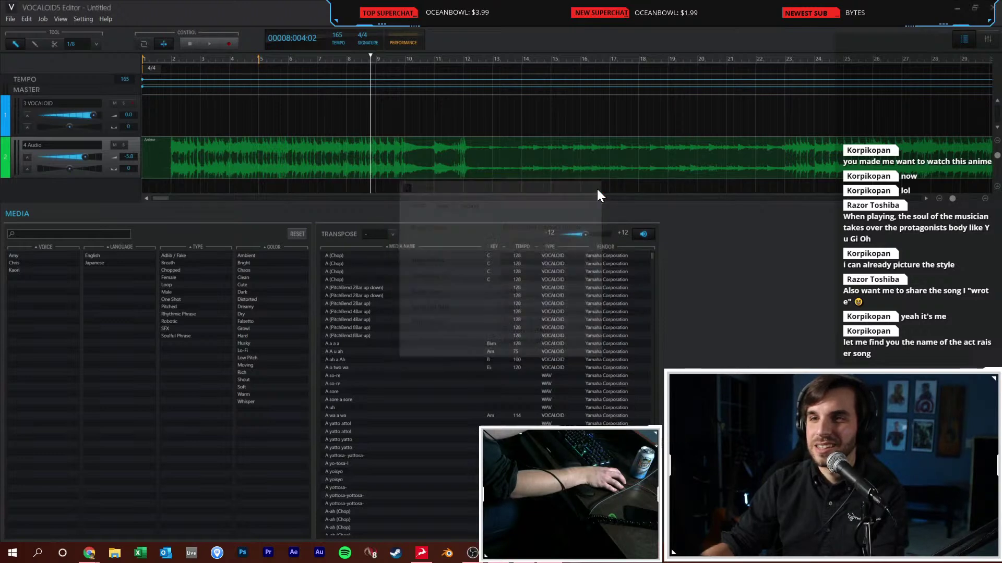
pyautogui.press('space')
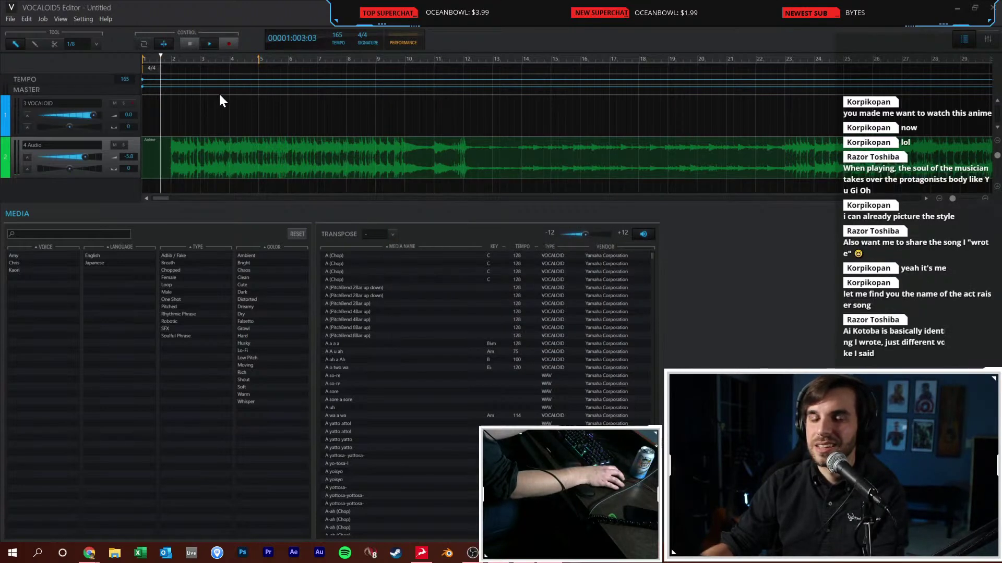
# Stop playback, set the audio buffer size to 4096, and replay the backing audio from the start
pyautogui.press('space')
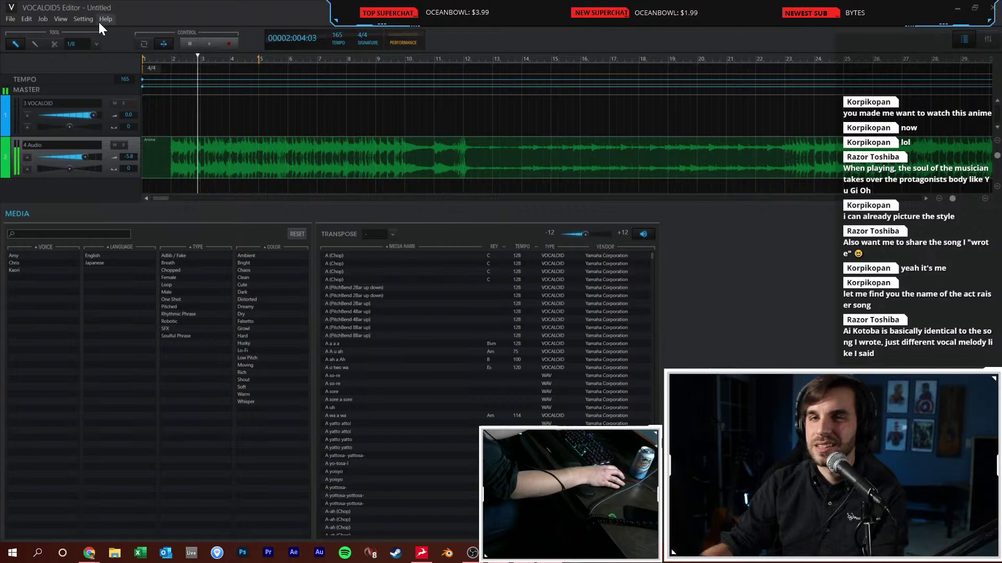
pyautogui.click(89, 33)
pyautogui.click(548, 293)
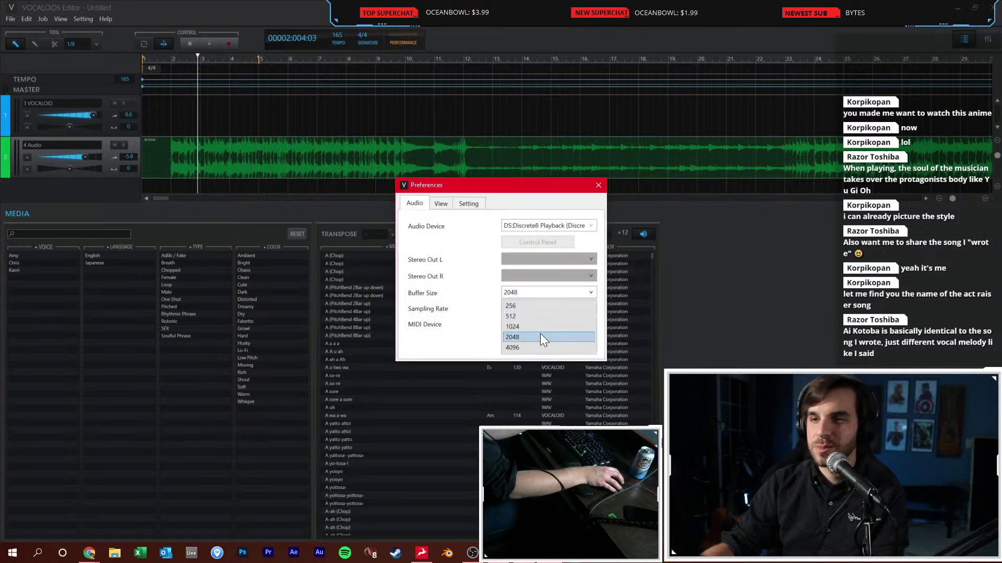
pyautogui.click(536, 346)
pyautogui.click(599, 185)
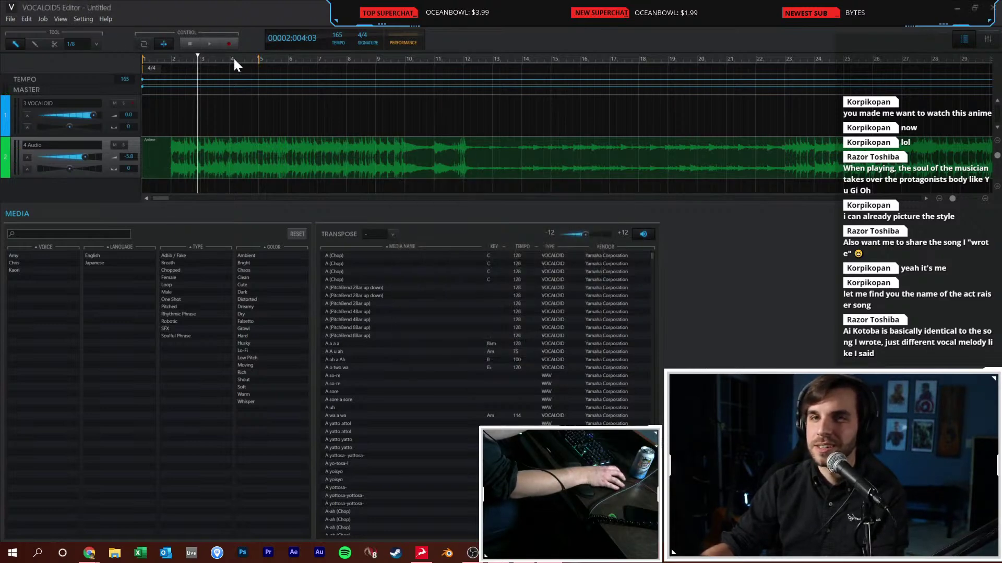
pyautogui.click(188, 44)
pyautogui.press('space')
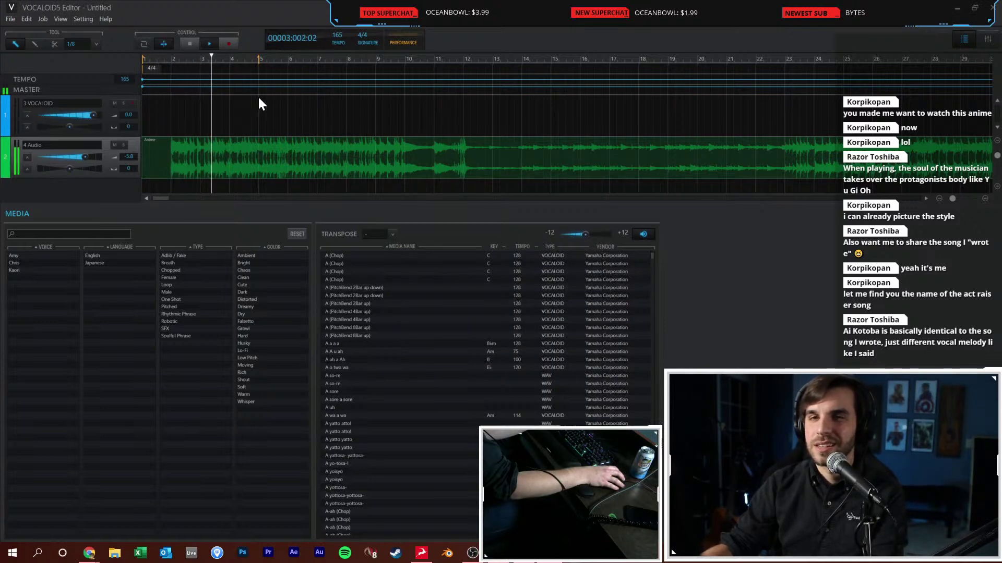
# Lower the audio track's volume to -10.6, then audition the backing audio around bar 23 and again from the start
pyautogui.moveTo(85, 156); pyautogui.dragTo(82, 156)
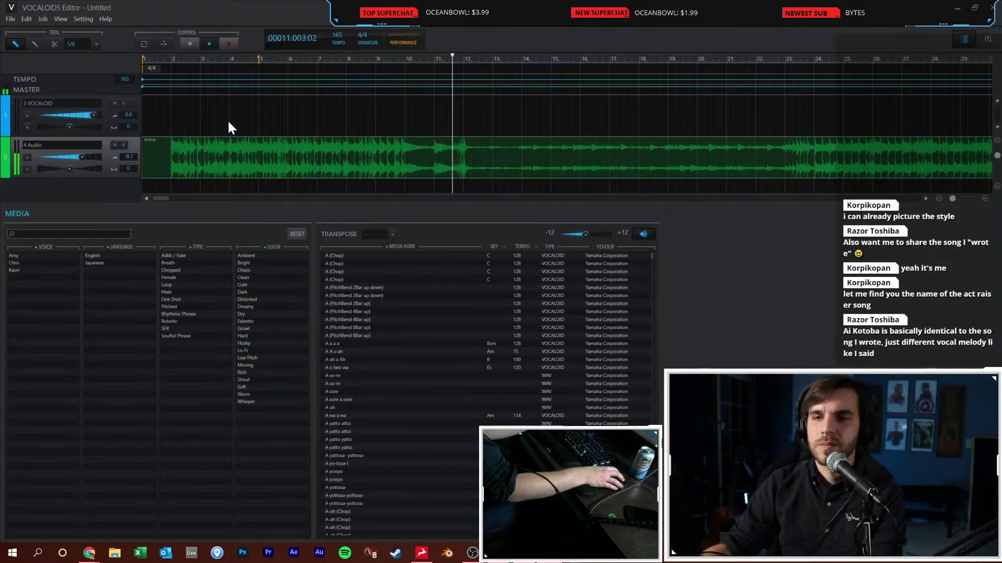
pyautogui.moveTo(83, 157); pyautogui.dragTo(80, 156)
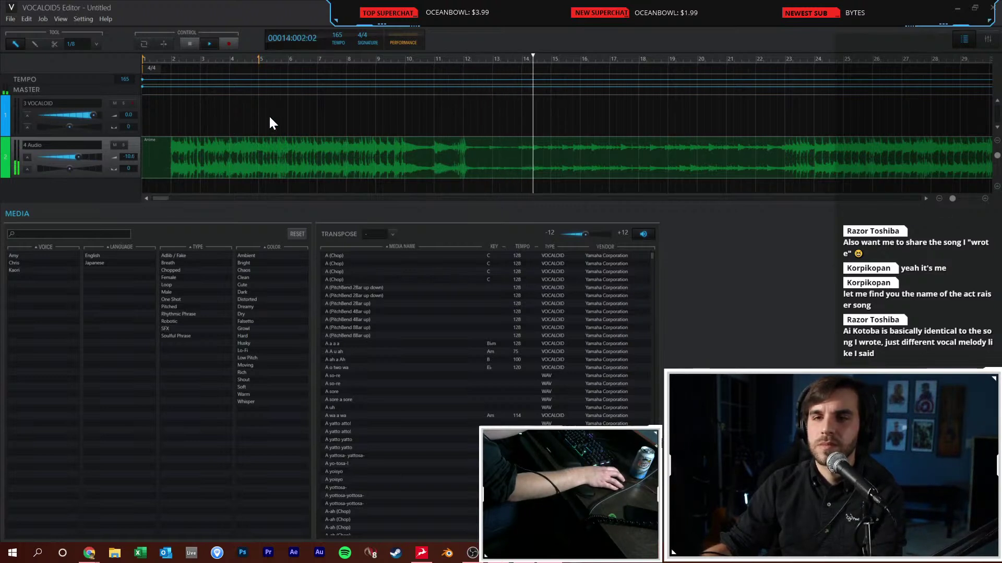
pyautogui.click(788, 57)
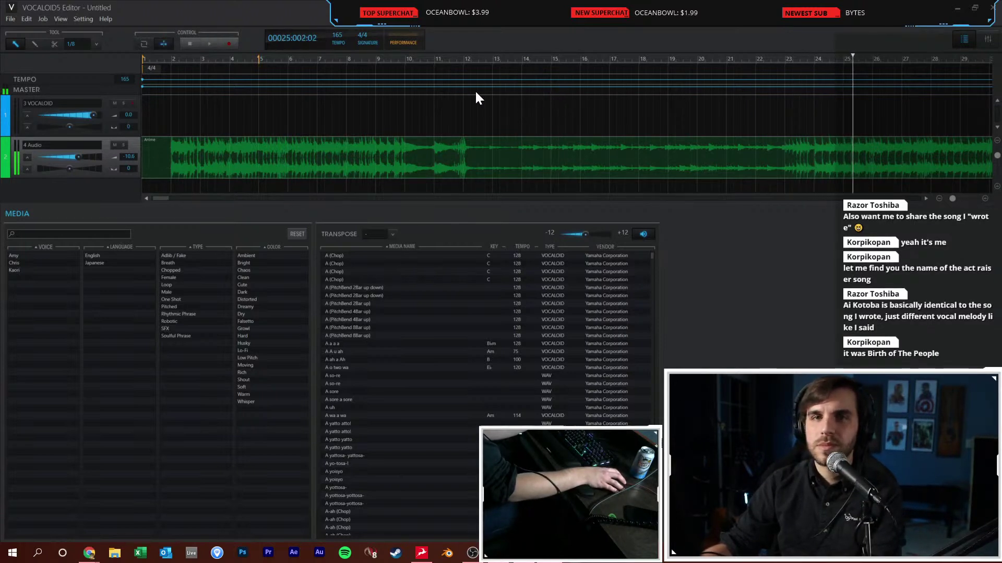
pyautogui.click(289, 57)
pyautogui.click(183, 39)
pyautogui.click(209, 44)
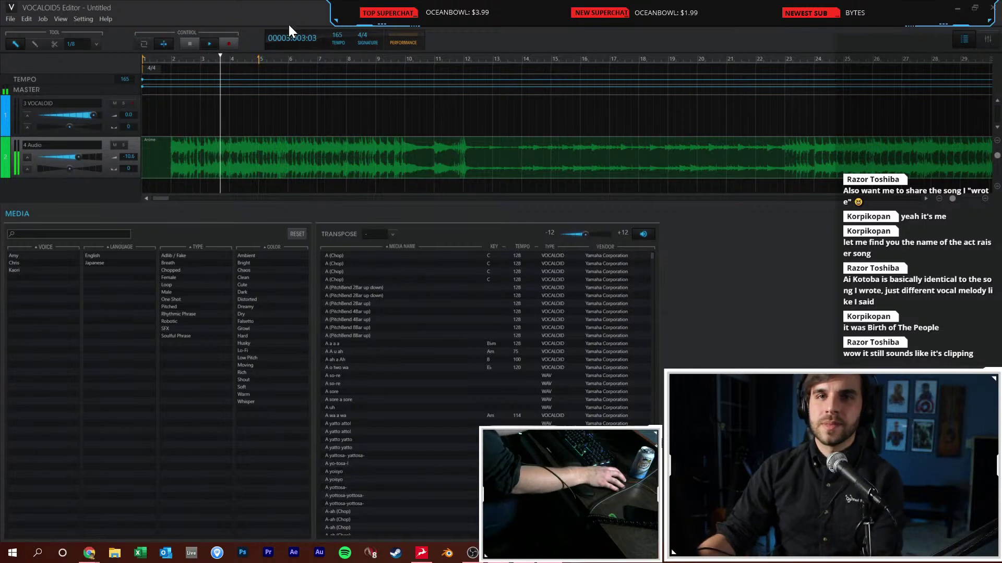
# Stop playback and delete the Anime part from the audio track
pyautogui.press('space')
pyautogui.click(306, 157)
pyautogui.press('Delete')
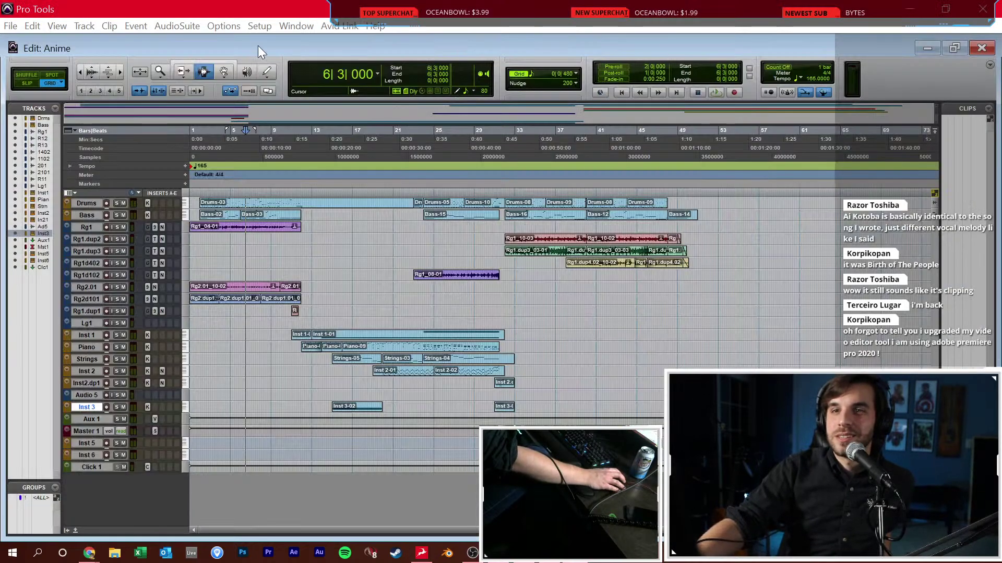
# Check the Playback Engine settings of the Anime session in Pro Tools
pyautogui.click(261, 26)
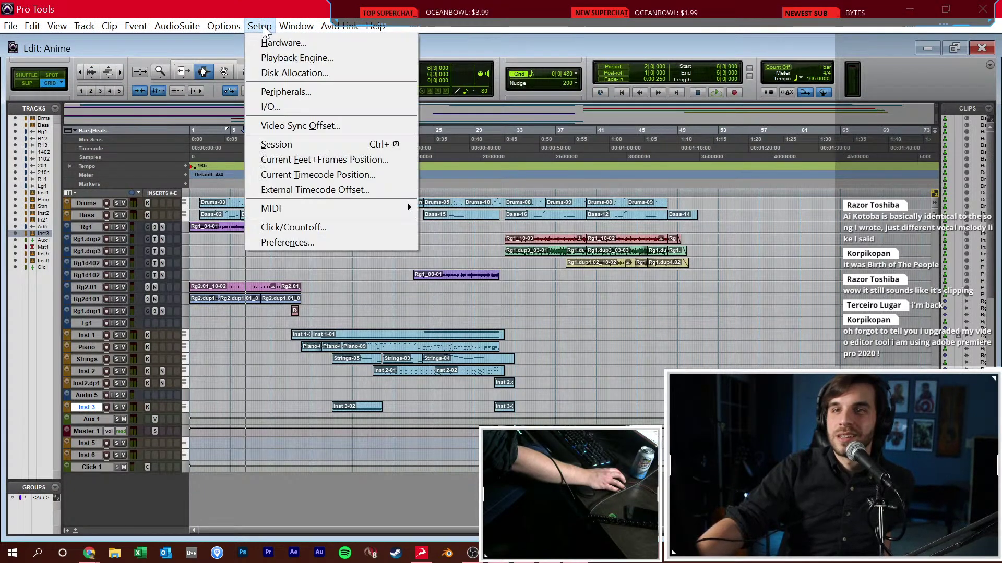
pyautogui.click(270, 57)
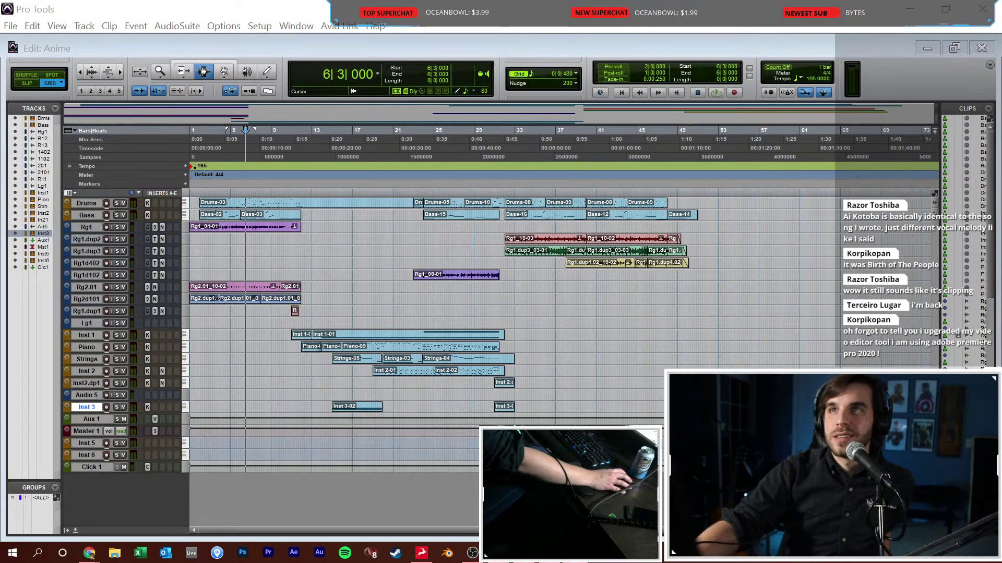
pyautogui.click(568, 270)
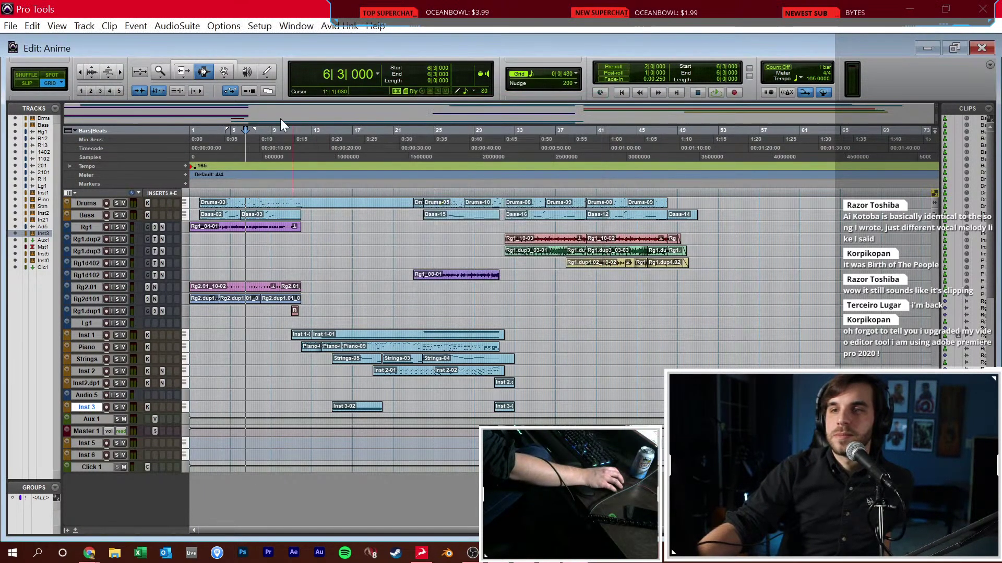
# Select the whole arrangement, switch to the Mix window, and inspect the FG-X plug-in on Master 1
pyautogui.hotkey('ctrl', 'a')
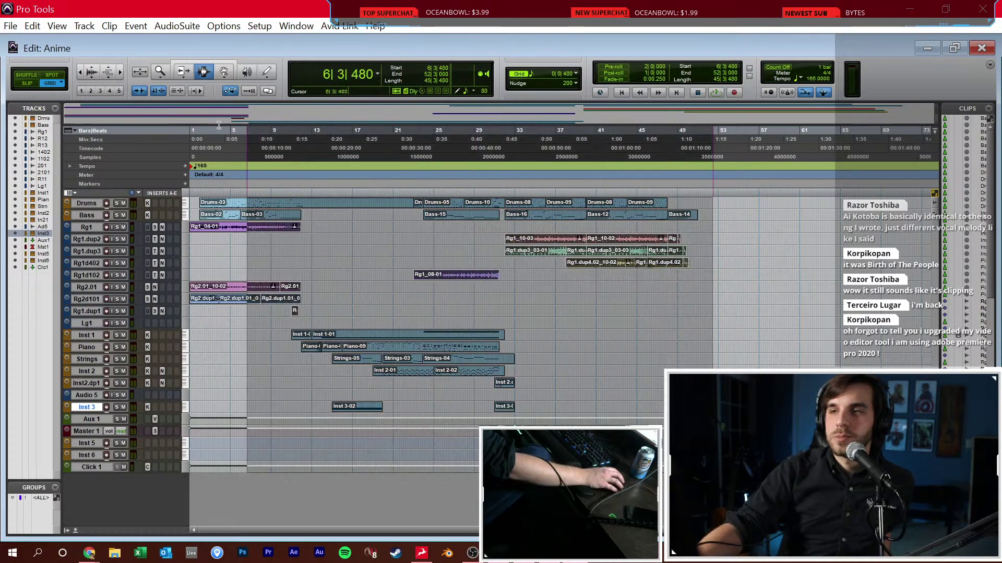
pyautogui.hotkey('ctrl', '=')
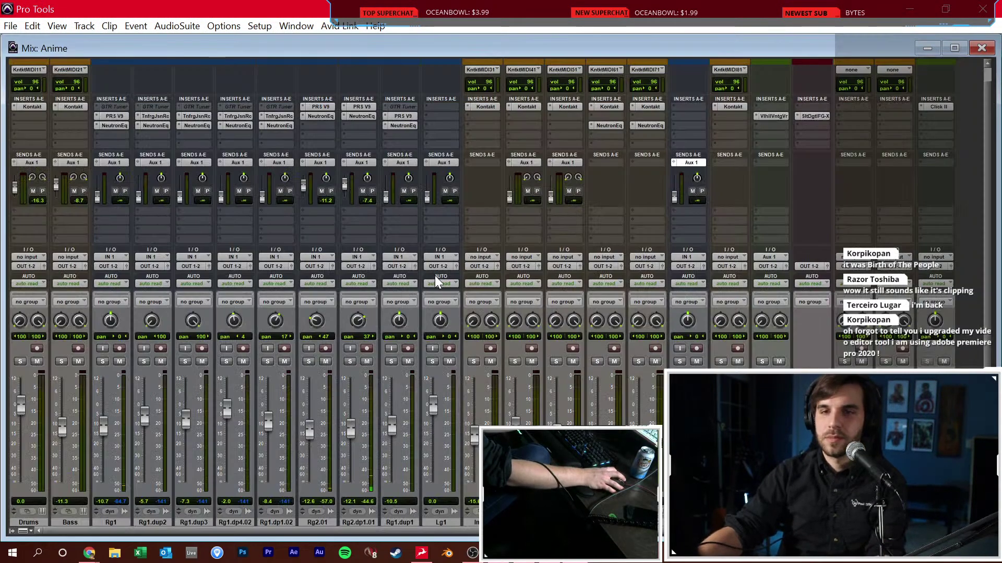
pyautogui.click(812, 118)
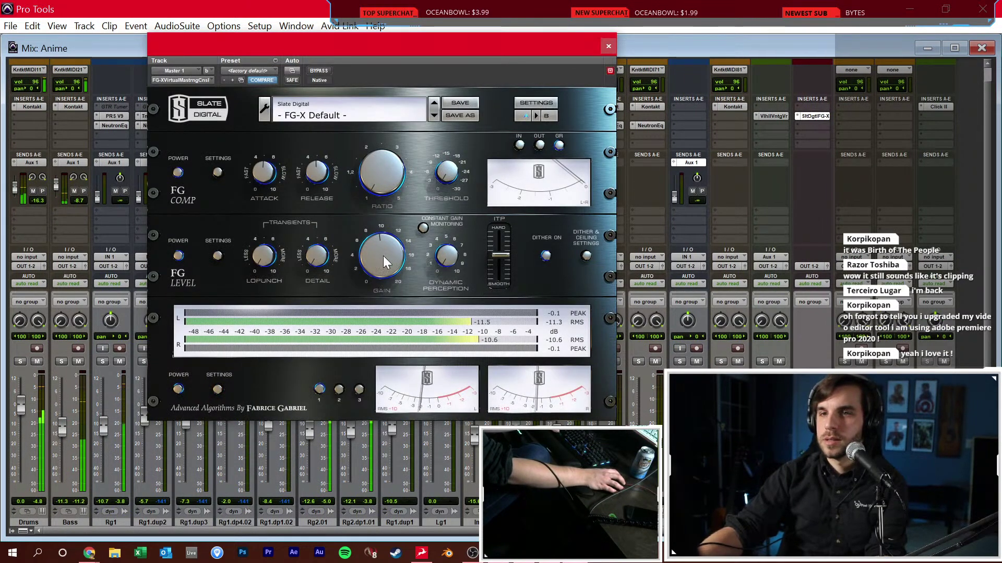
pyautogui.click(608, 48)
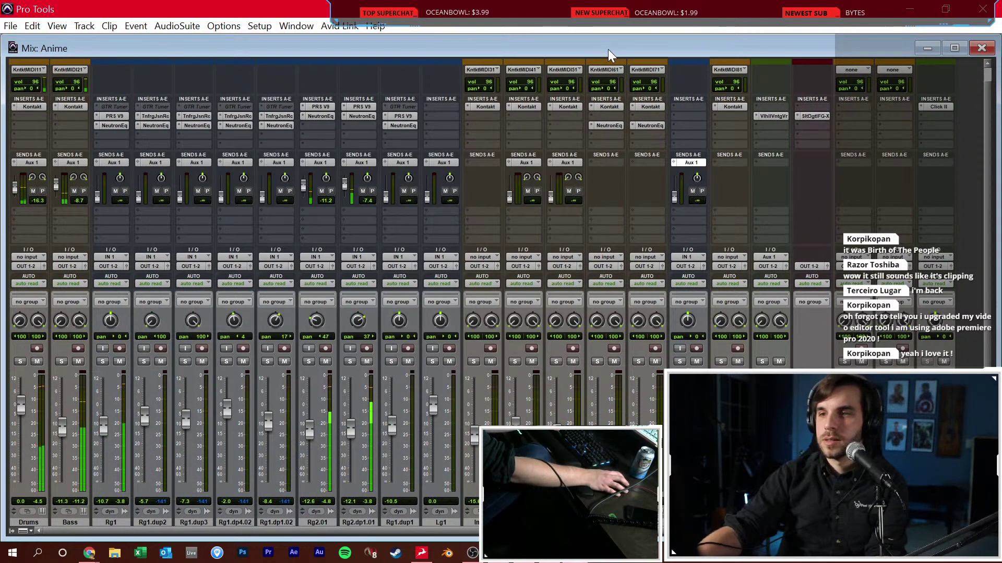
# Reopen FG-X on Master 1, look at its dither and ceiling settings, and turn the FG Level gain down slightly
pyautogui.click(810, 115)
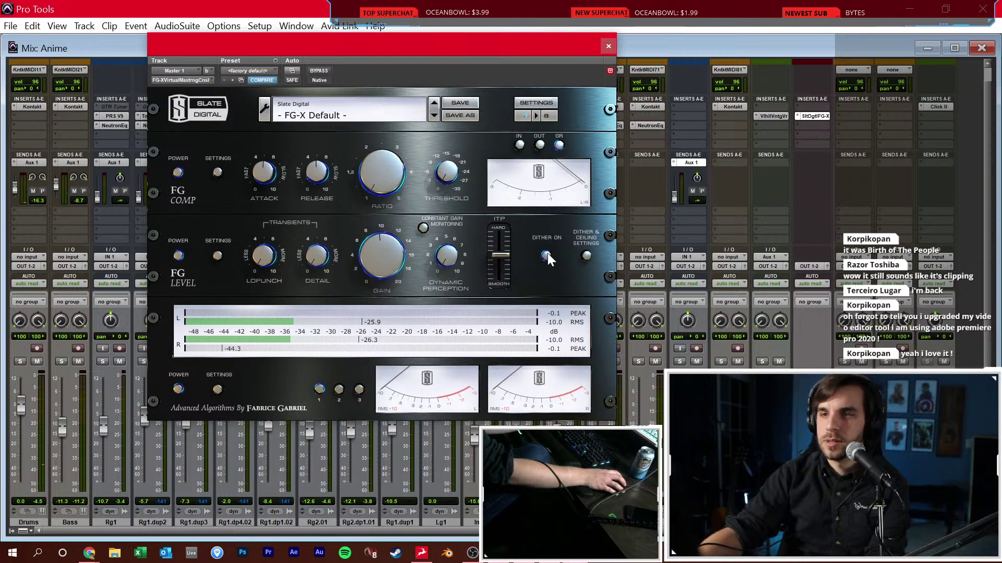
pyautogui.click(586, 255)
pyautogui.moveTo(435, 180); pyautogui.dragTo(258, 180)
pyautogui.click(423, 148)
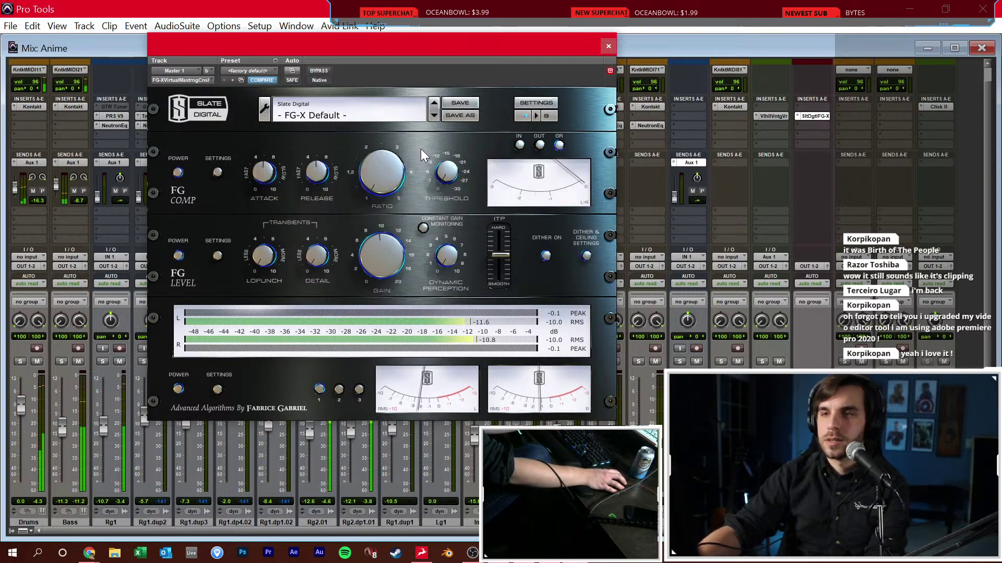
pyautogui.moveTo(383, 261)
pyautogui.moveTo(382, 264); pyautogui.dragTo(381, 270)
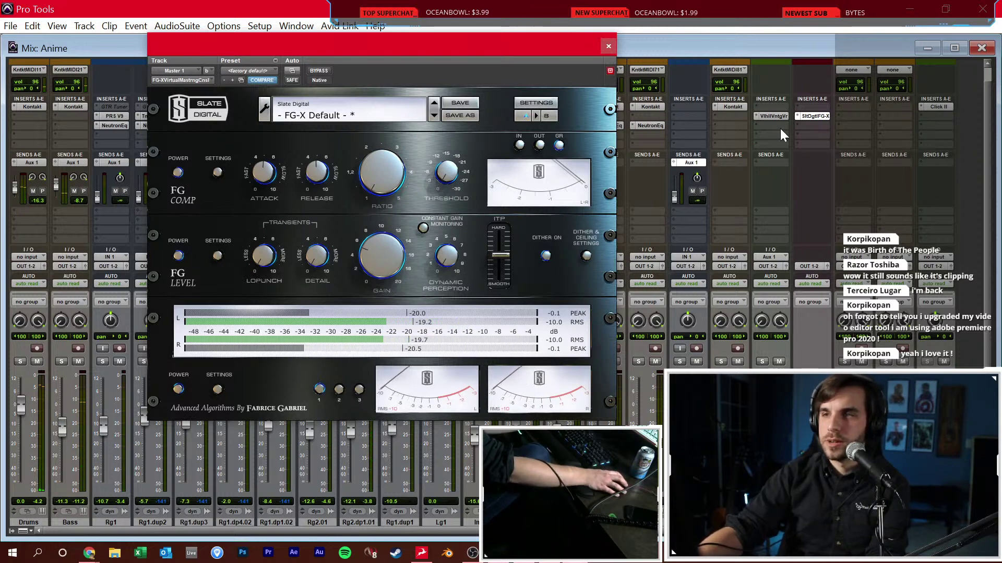
# Insert a Trim plug-in after FG-X on Master 1 and lower its gain to -3.9 dB
pyautogui.click(806, 125)
pyautogui.write('trim')
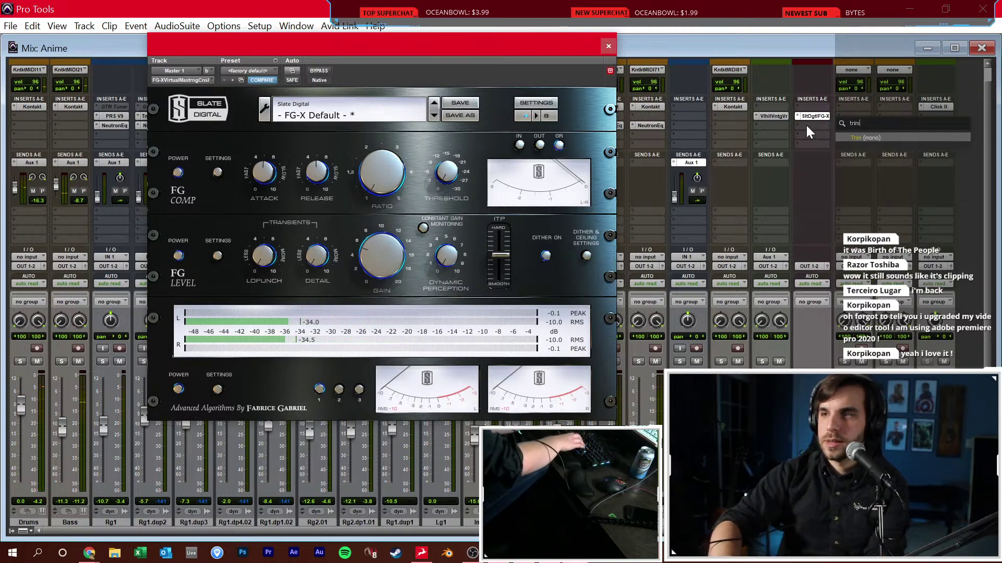
pyautogui.press('Return')
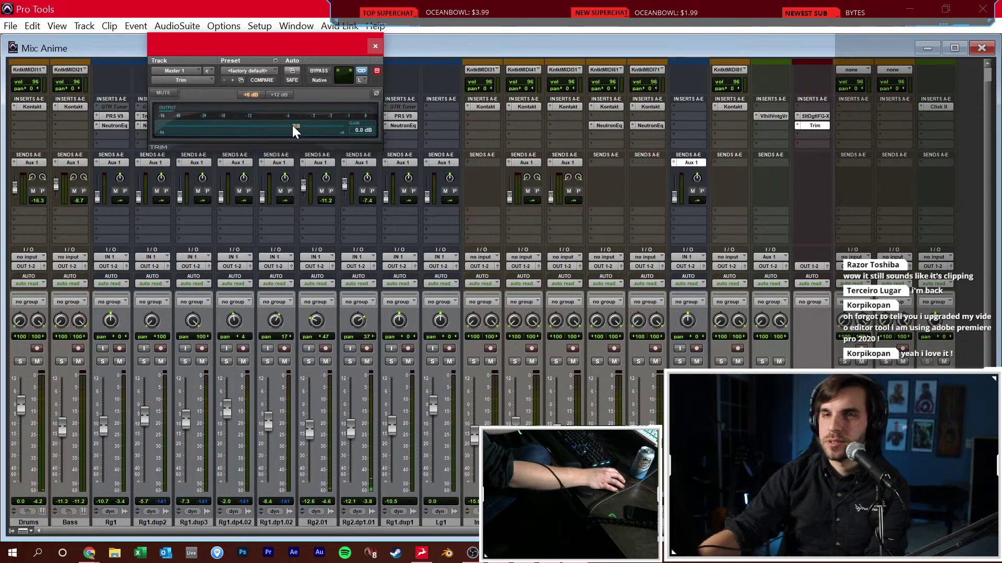
pyautogui.moveTo(265, 126); pyautogui.dragTo(277, 124)
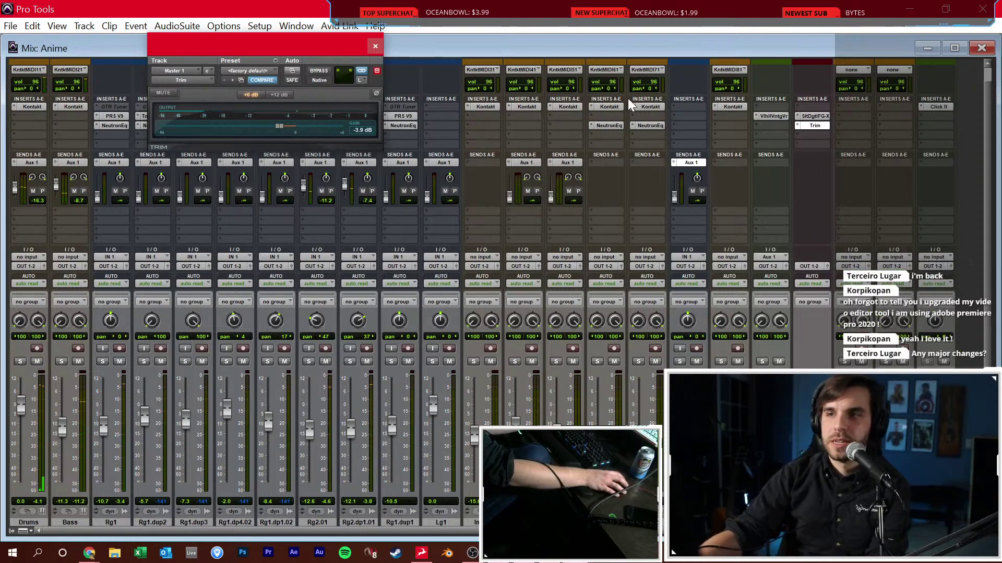
# Close the Trim plug-in, return to the Edit window, and bounce the selected arrangement again
pyautogui.hotkey('ctrl', '=')
pyautogui.click(371, 44)
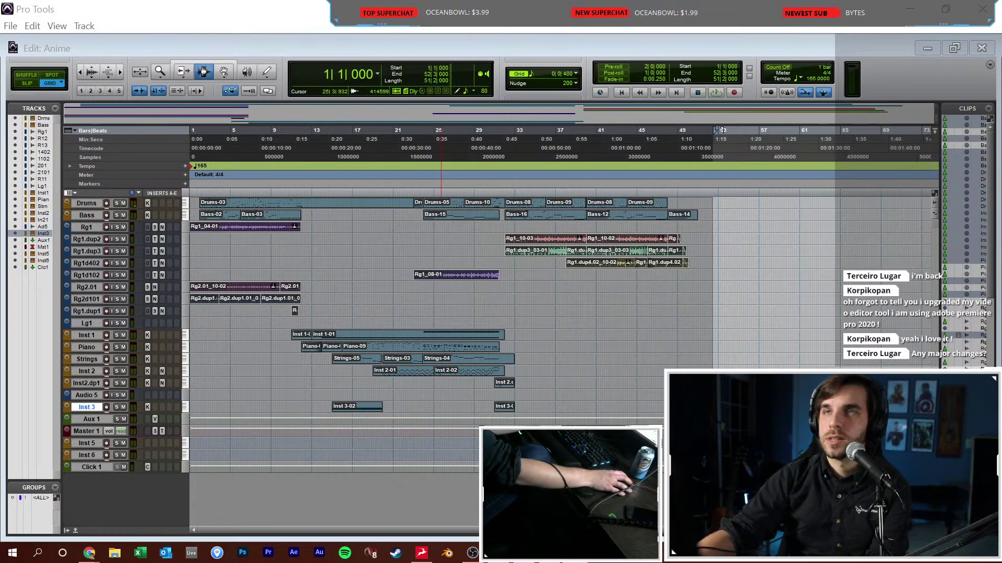
pyautogui.click(467, 317)
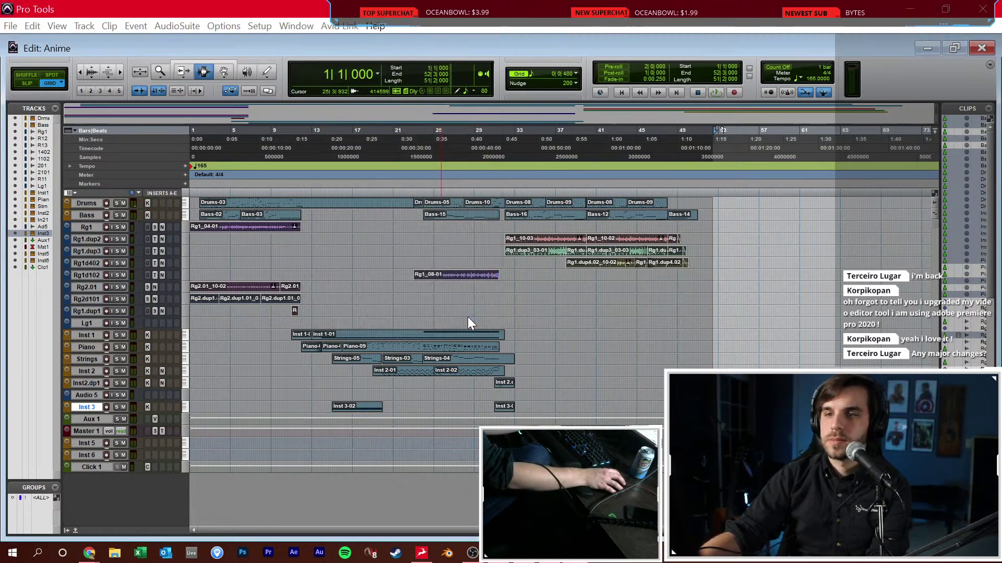
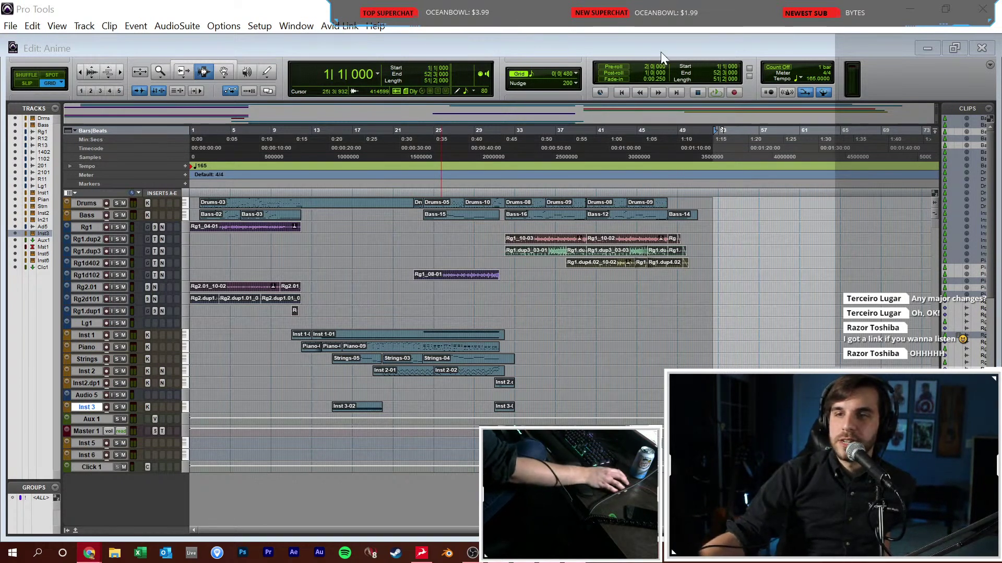
# Clear the arrangement selection by placing the edit cursor at bar 52, and close the Anime window
pyautogui.click(634, 287)
pyautogui.click(638, 287)
pyautogui.click(694, 287)
pyautogui.click(710, 275)
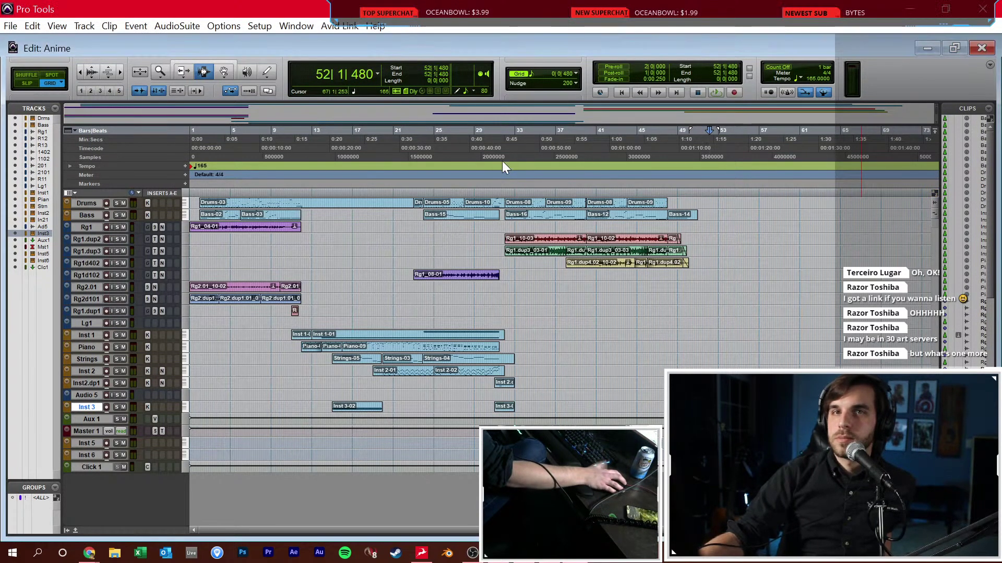
pyautogui.hotkey('ctrl', 'w')
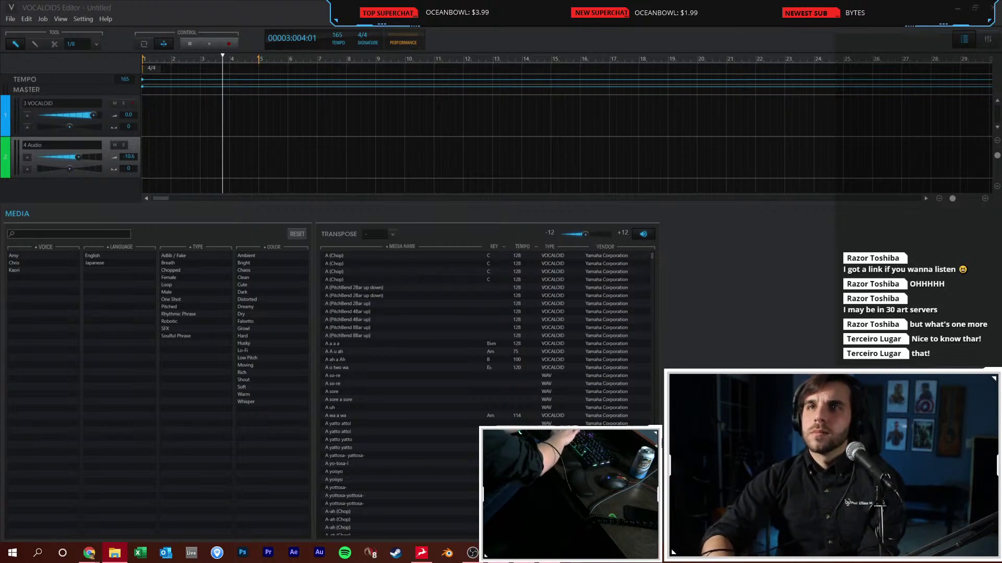
# Switch to VOCALOID5 Editor, place the Anime_1 audio on the audio track starting at bar 1, and return the playhead to the start
pyautogui.moveTo(235, 89); pyautogui.dragTo(184, 158)
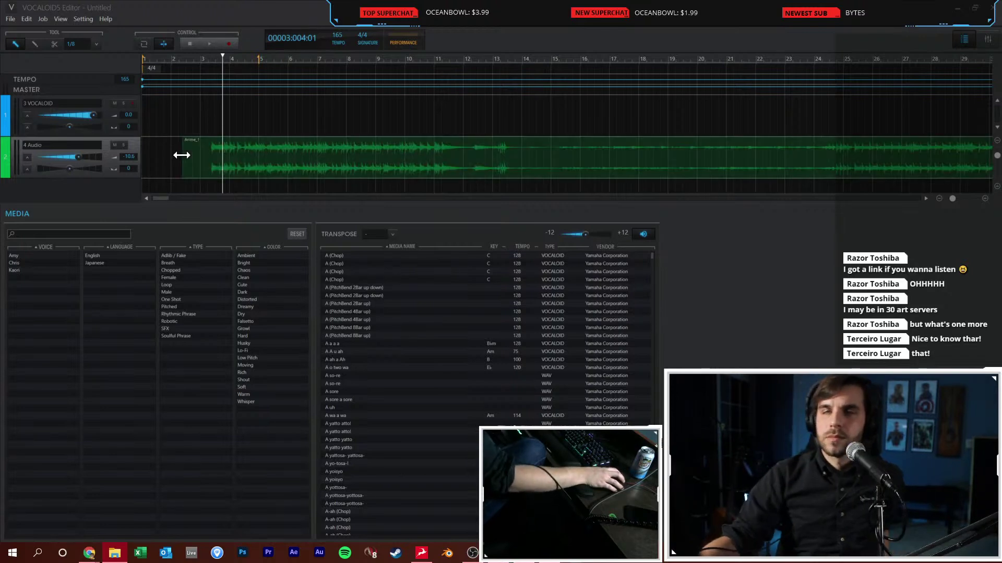
pyautogui.moveTo(193, 155); pyautogui.dragTo(165, 153)
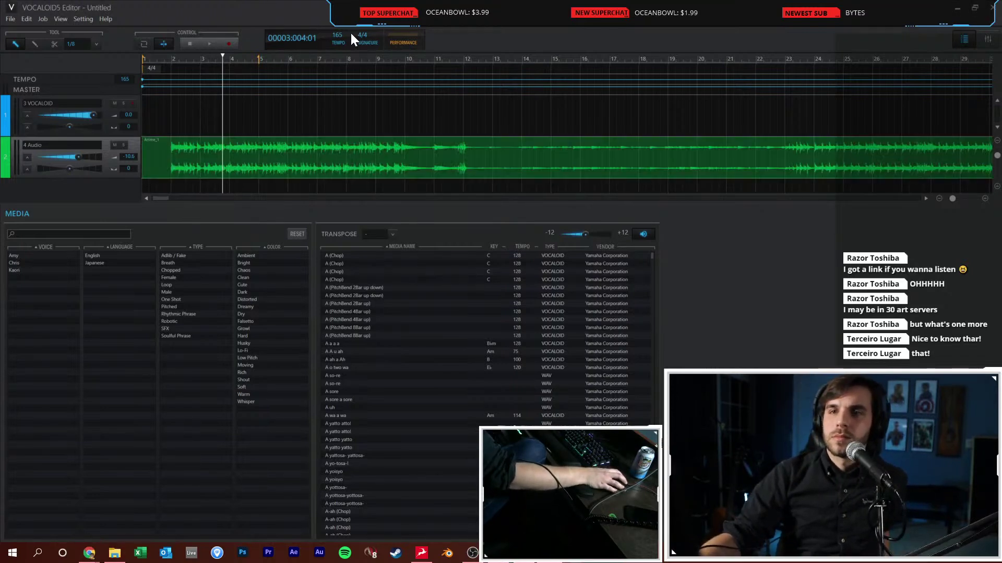
pyautogui.click(187, 43)
# Set the audio buffer size to 2048 in the VOCALOID5 preferences
pyautogui.click(95, 16)
pyautogui.click(104, 33)
pyautogui.click(526, 293)
pyautogui.click(523, 337)
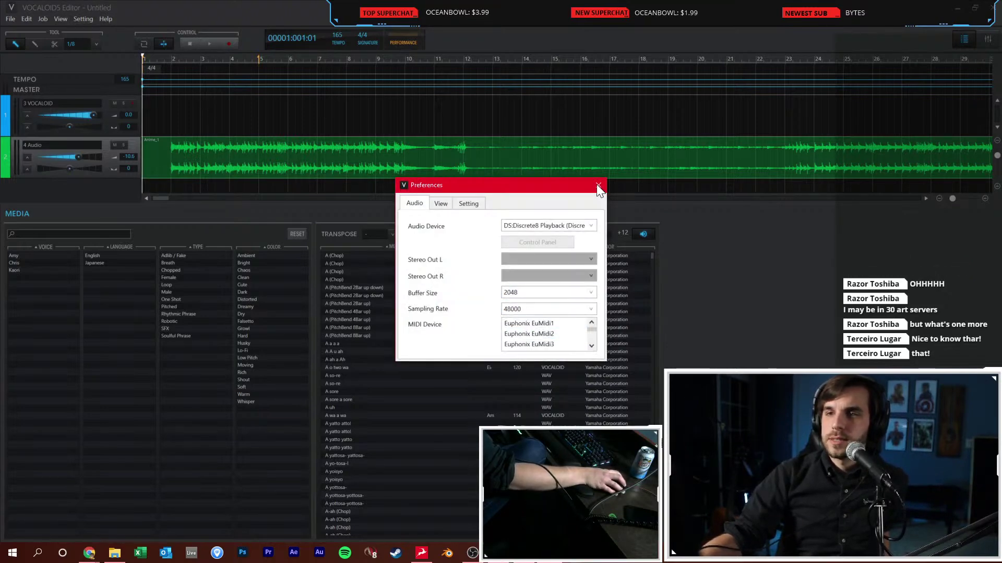
pyautogui.click(365, 373)
# Open the Antelope Audio Discrete8 USB ASIO Control Panel and set the preferred ASIO buffer size to 2048 samples
pyautogui.press('super')
pyautogui.write('discrete')
pyautogui.press('Return')
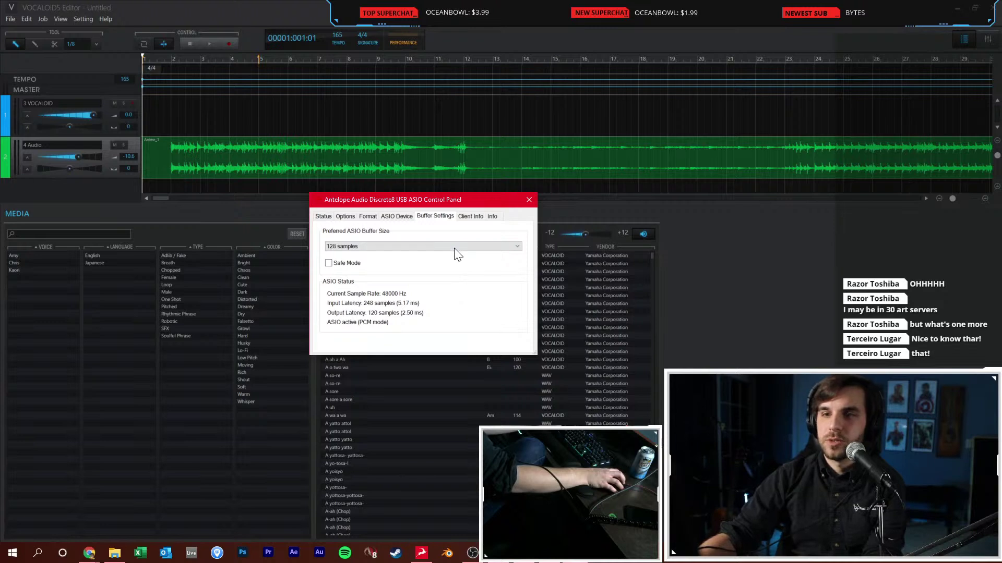
pyautogui.click(455, 247)
pyautogui.click(440, 309)
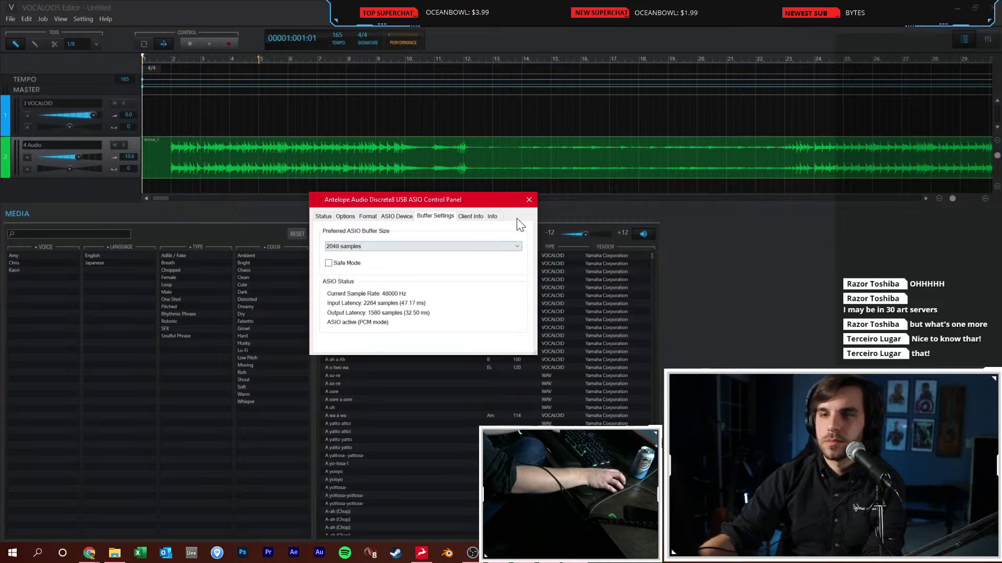
pyautogui.click(529, 200)
# Audition the start of the backing track in VOCALOID5 Editor, and close the untitled project
pyautogui.click(530, 315)
pyautogui.press('space')
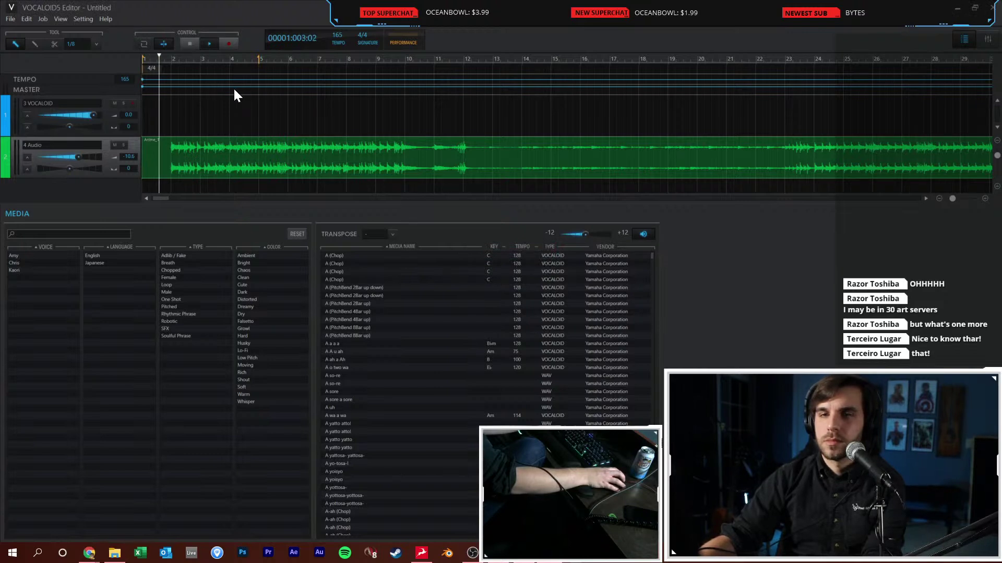
pyautogui.press('space')
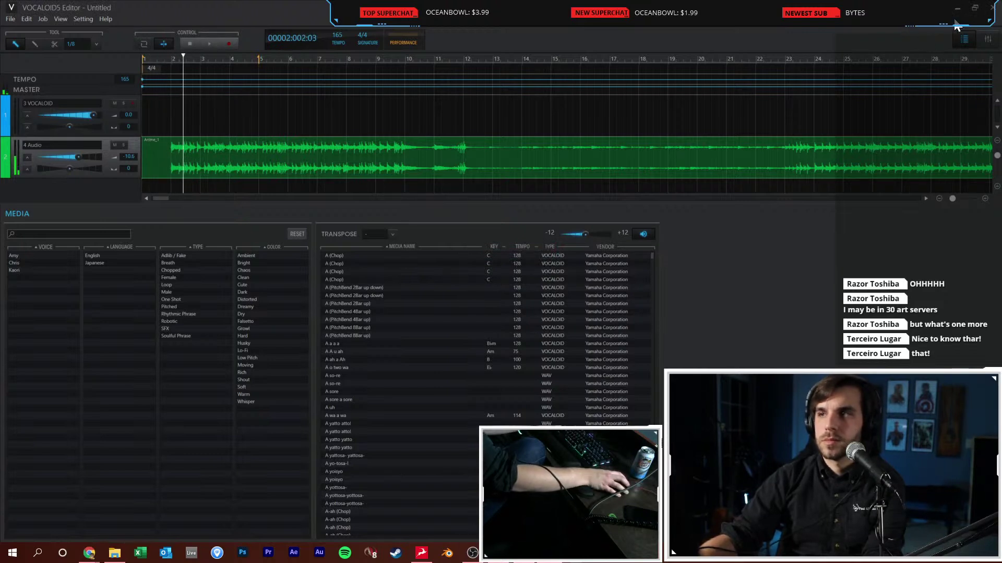
pyautogui.click(991, 7)
pyautogui.click(502, 319)
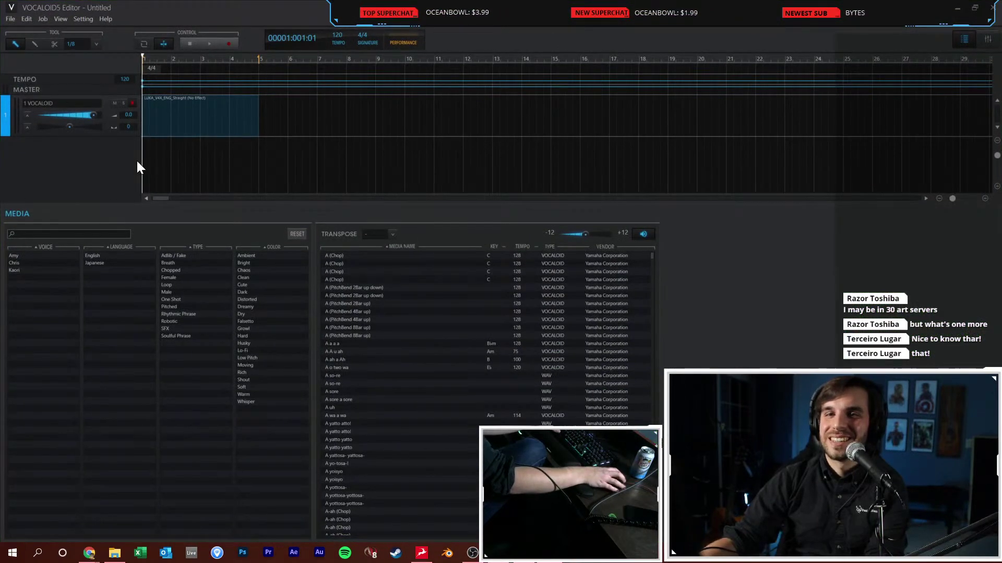
pyautogui.click(166, 155)
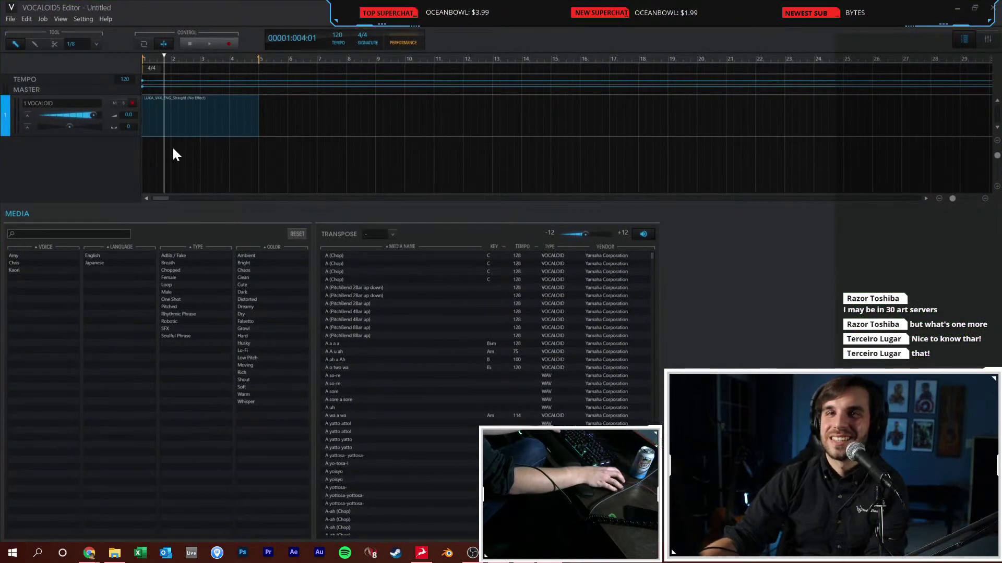
pyautogui.click(242, 164)
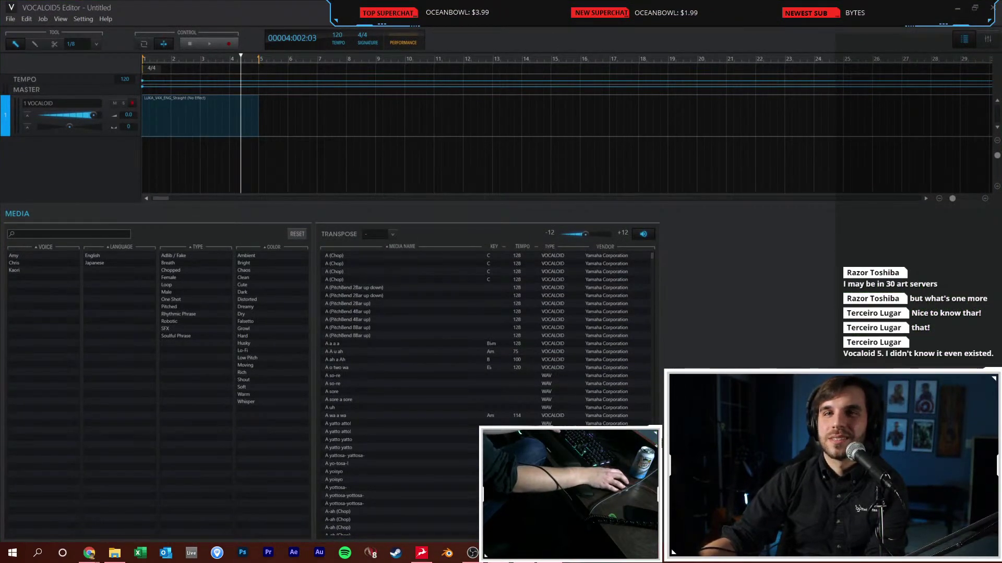
pyautogui.click(398, 123)
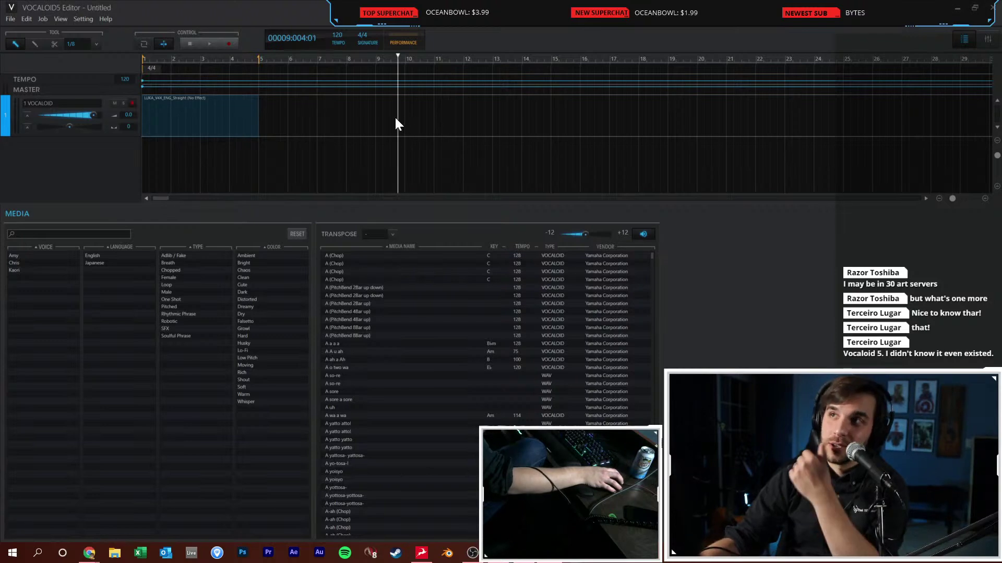
pyautogui.click(189, 44)
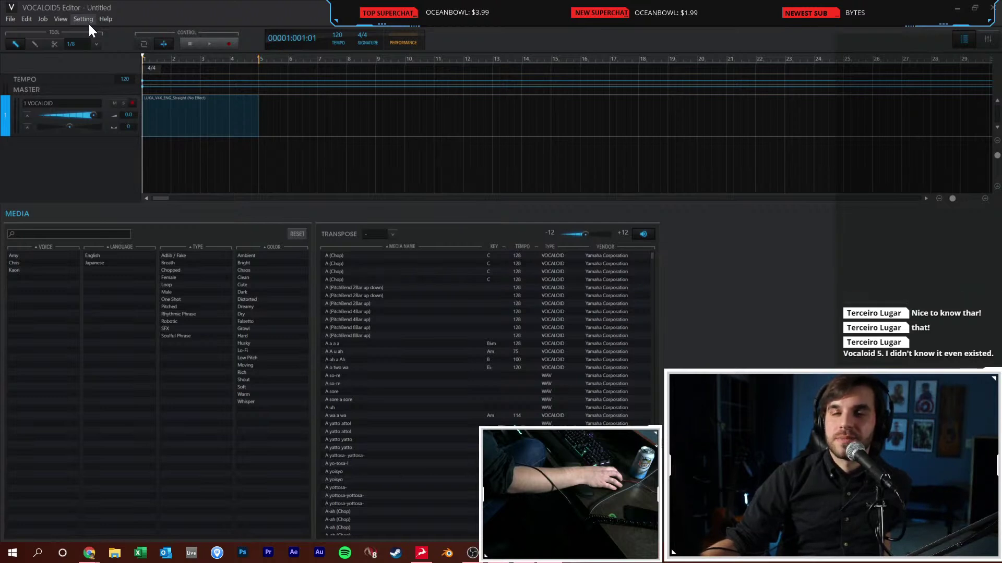
pyautogui.click(228, 146)
pyautogui.click(188, 46)
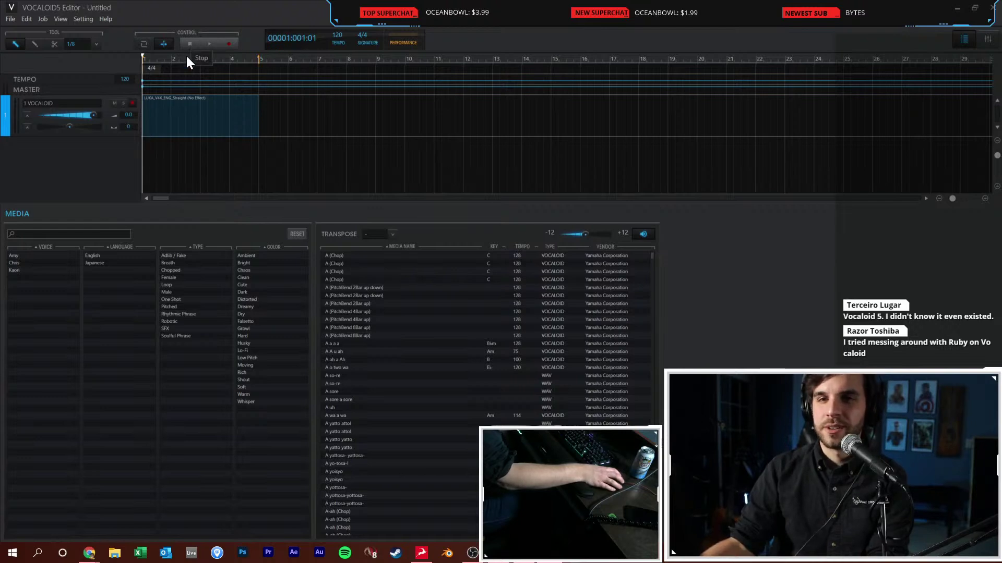
# Add an audio track to the new project and place the Anime_1 audio on it starting at bar 1
pyautogui.rightClick(58, 157)
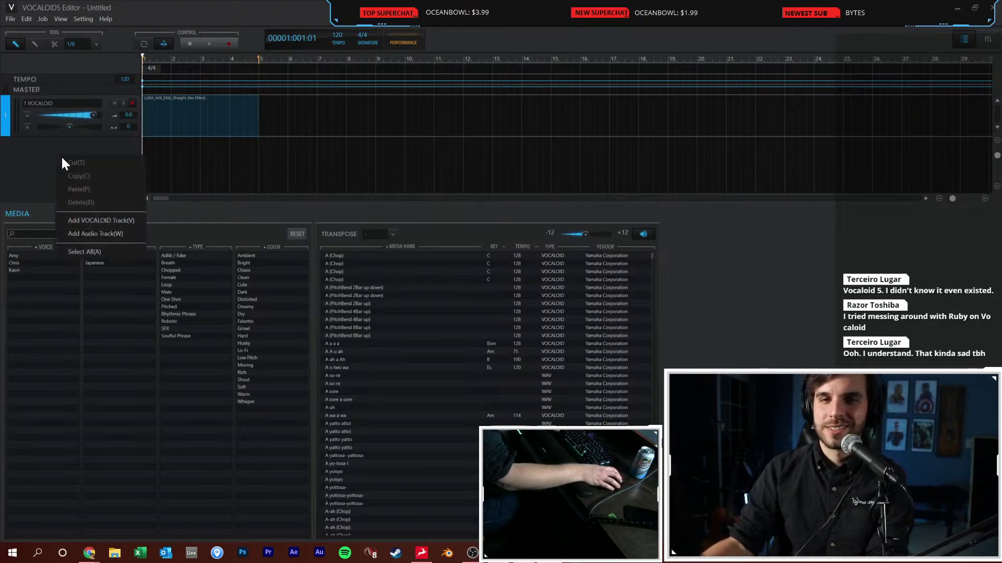
pyautogui.click(105, 233)
pyautogui.click(115, 553)
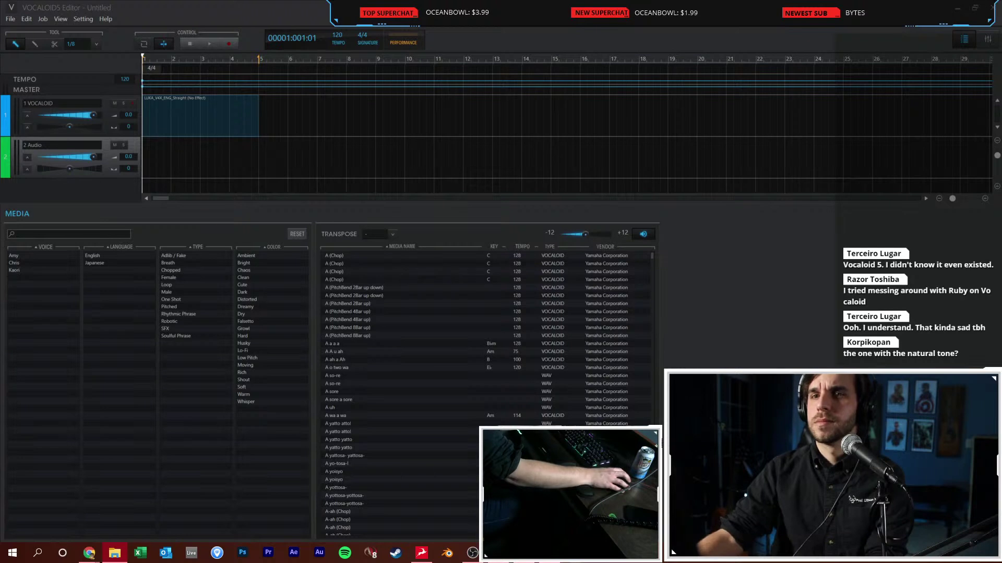
pyautogui.moveTo(175, 152); pyautogui.dragTo(175, 153)
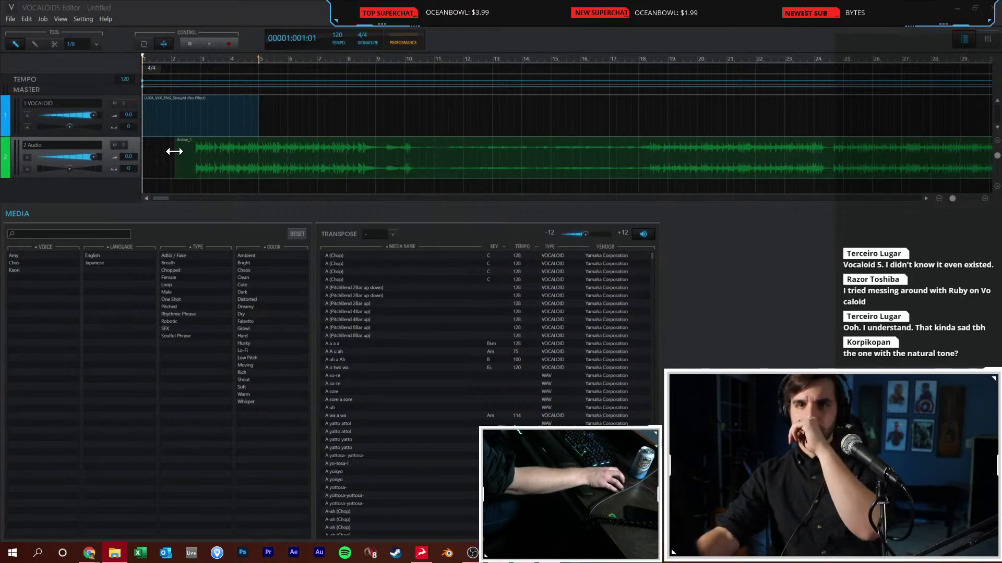
pyautogui.moveTo(252, 172); pyautogui.dragTo(179, 163)
pyautogui.click(289, 117)
pyautogui.click(189, 44)
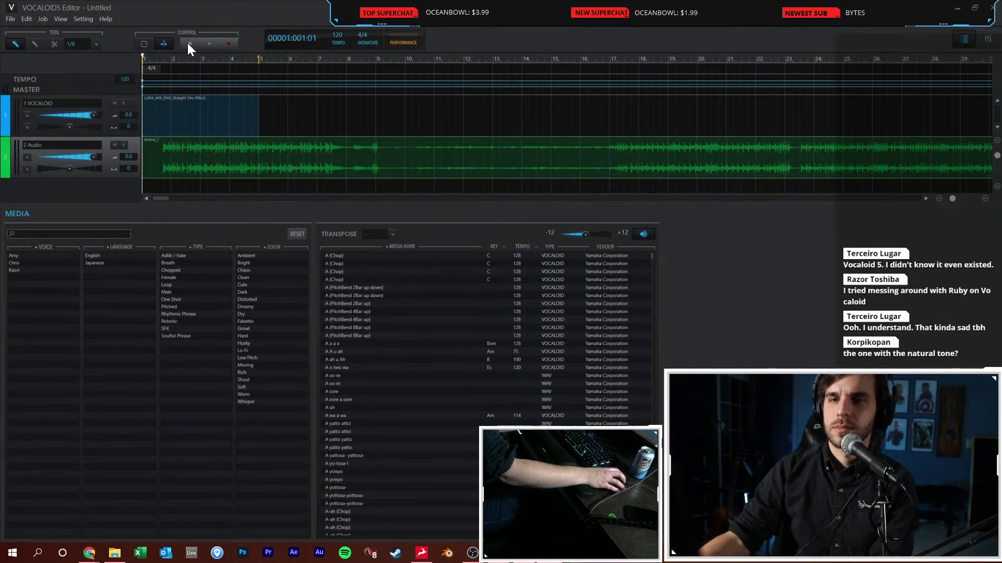
# Set the project tempo to 165 and play the backing track from the start to about bar 15
pyautogui.write('165')
pyautogui.press('Return')
pyautogui.press('space')
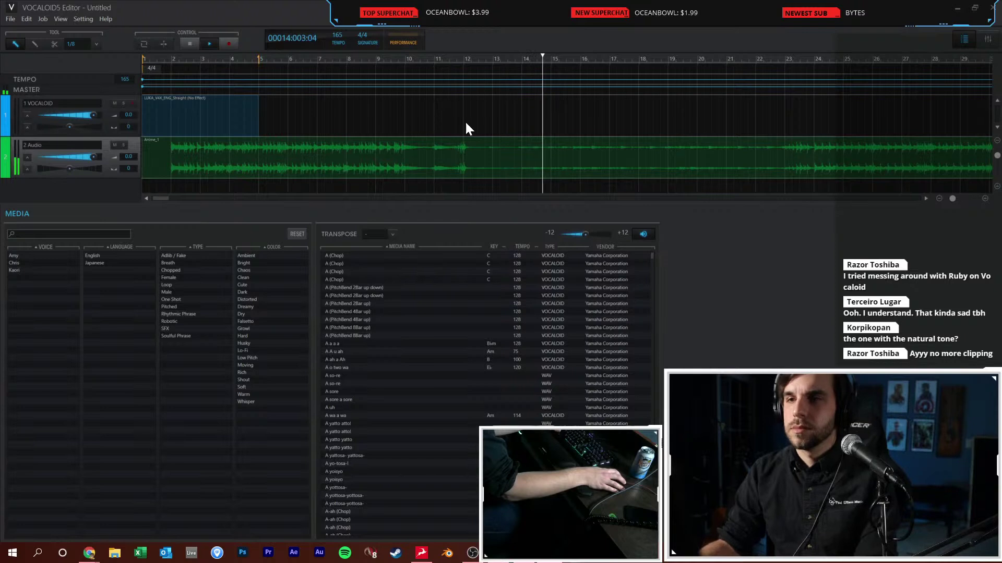
pyautogui.press('space')
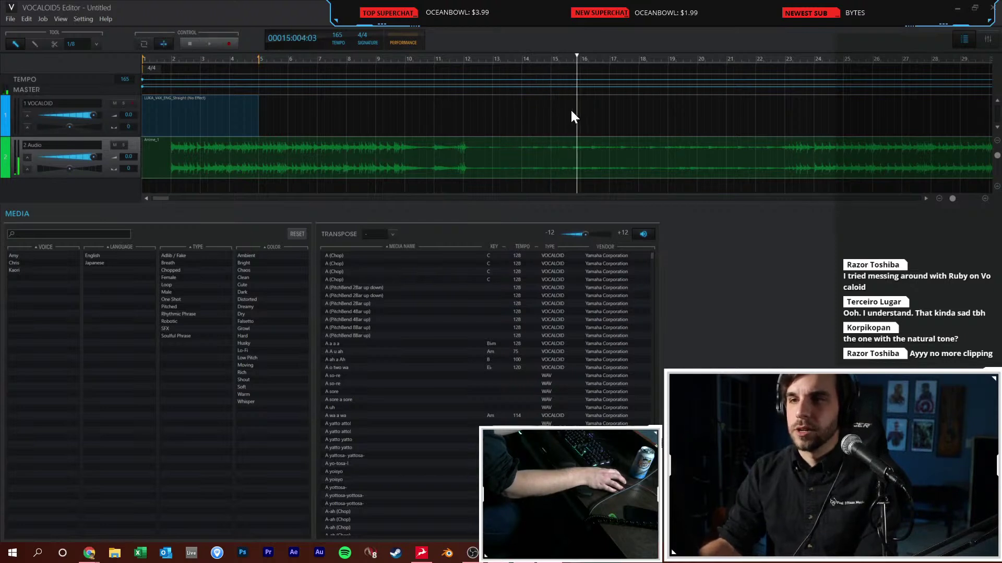
# Adjust the LUKA_V4X_ENG_Straight part to span bars 15 to 24 and open it in the Musical Editor at bar 15
pyautogui.moveTo(232, 125); pyautogui.dragTo(815, 114)
pyautogui.doubleClick(625, 100)
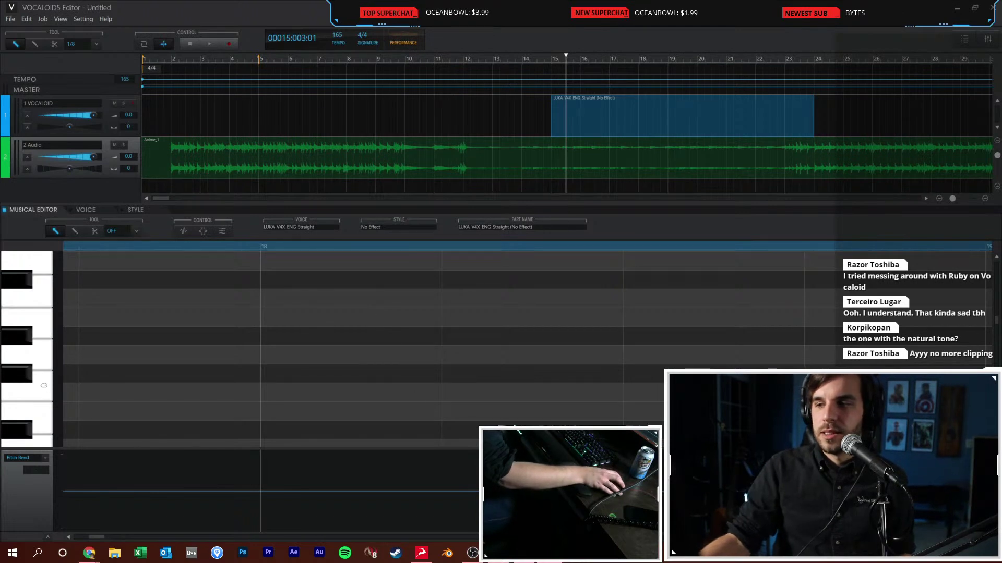
pyautogui.scroll(-1, 388, 341)
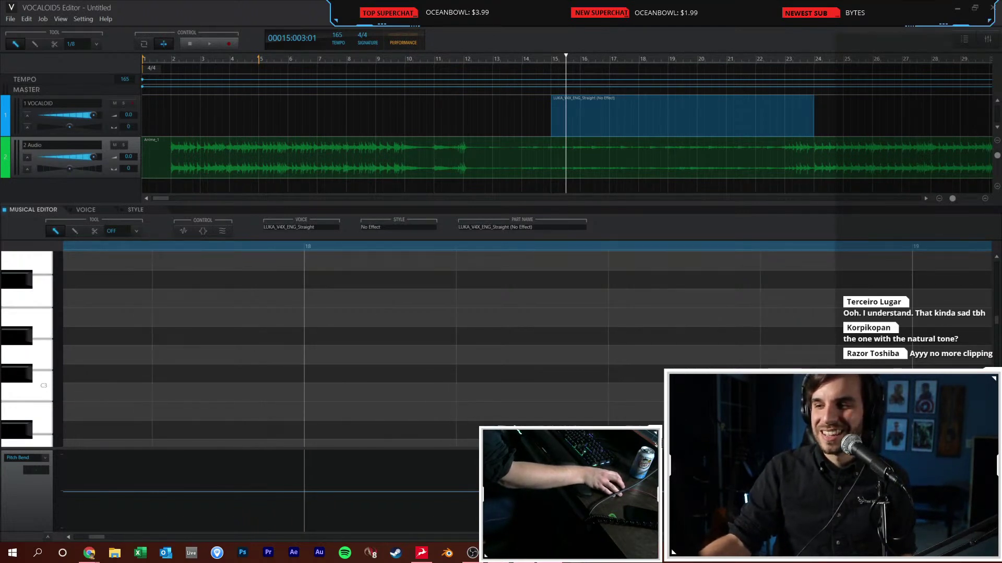
pyautogui.scroll(-3, 387, 340)
pyautogui.scroll(1, 603, 384)
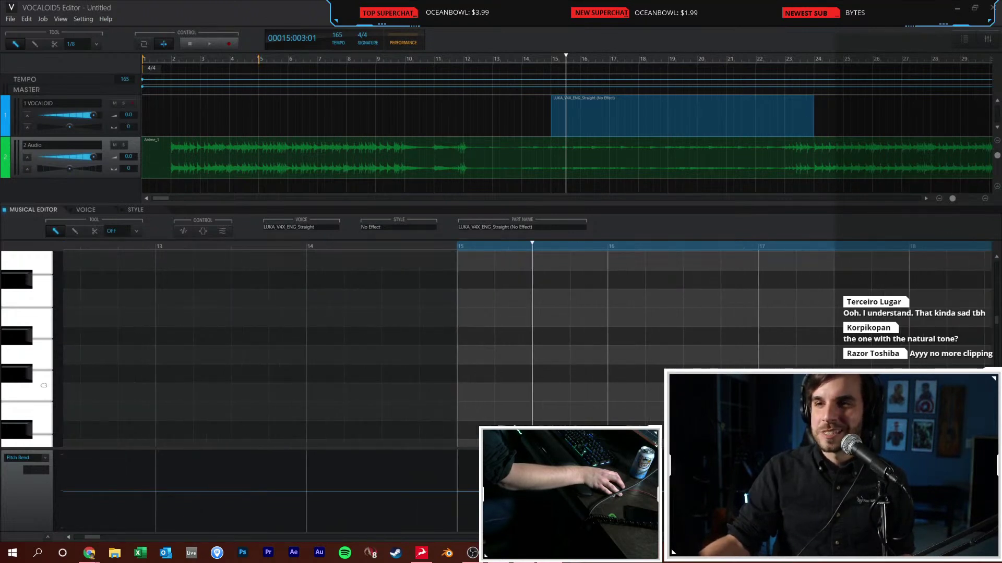
pyautogui.scroll(-1, 603, 383)
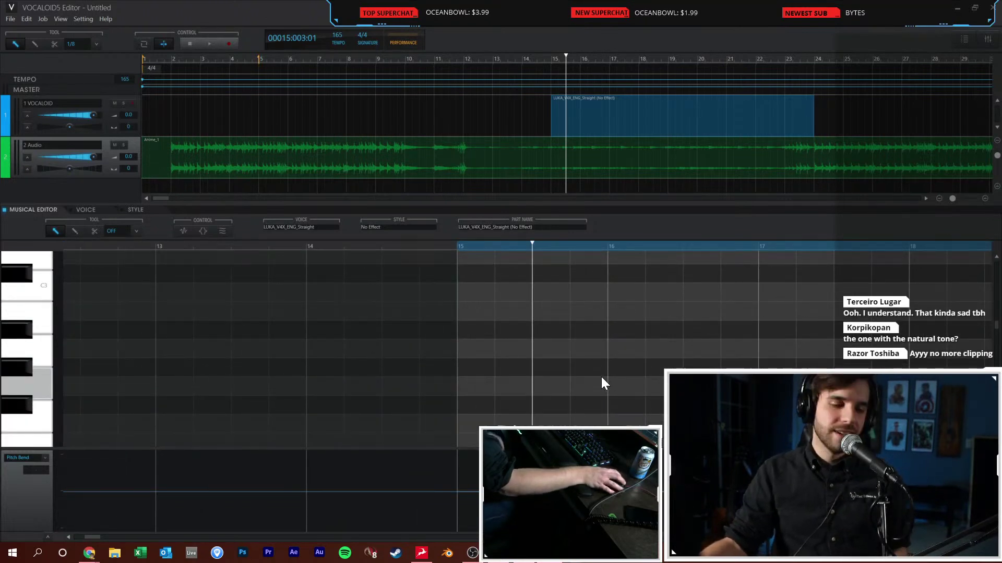
pyautogui.scroll(1, 585, 358)
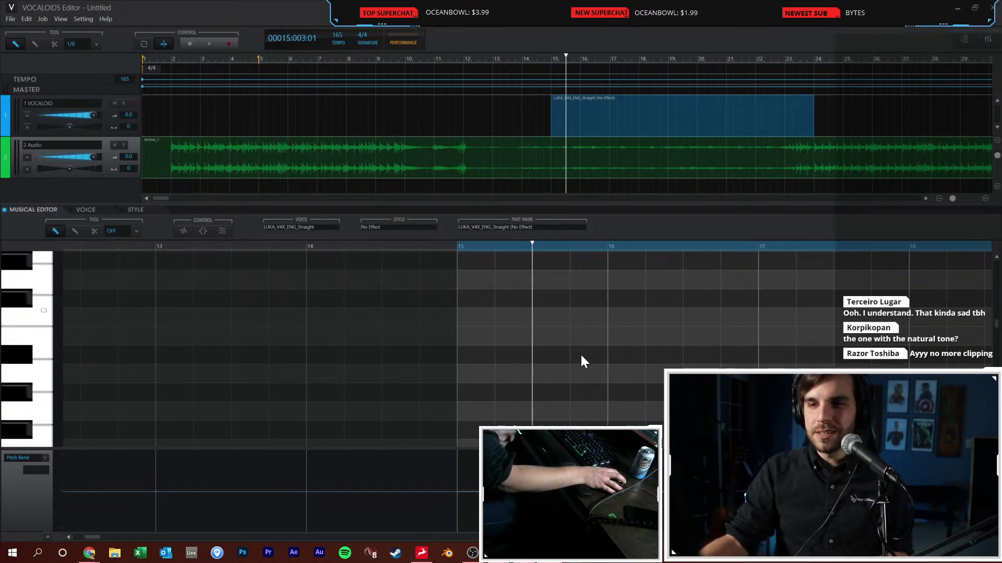
# Place the playhead at about 15:003:03 in the Luka part's piano roll
pyautogui.rightClick(547, 308)
pyautogui.click(538, 282)
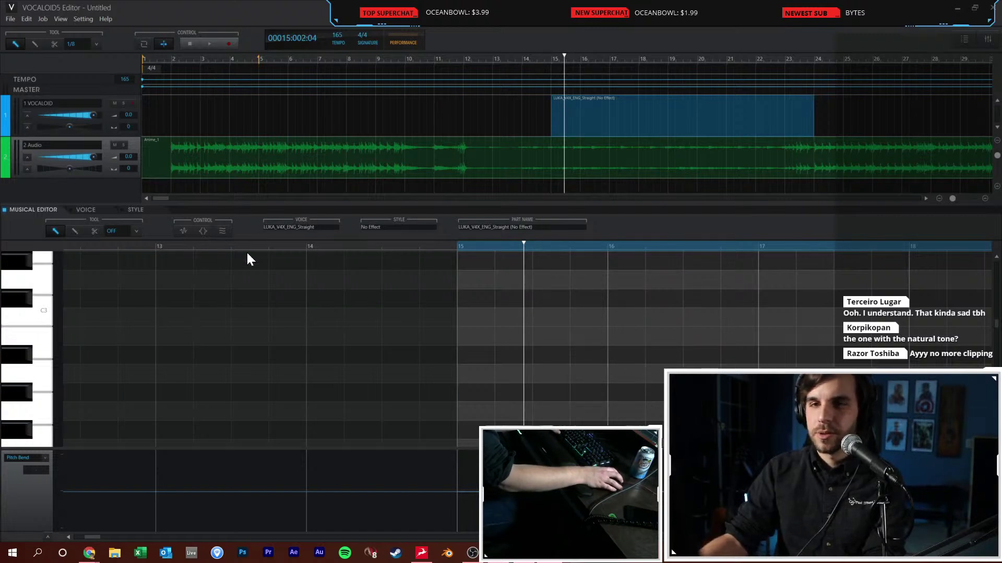
pyautogui.click(552, 292)
pyautogui.scroll(-2, 555, 293)
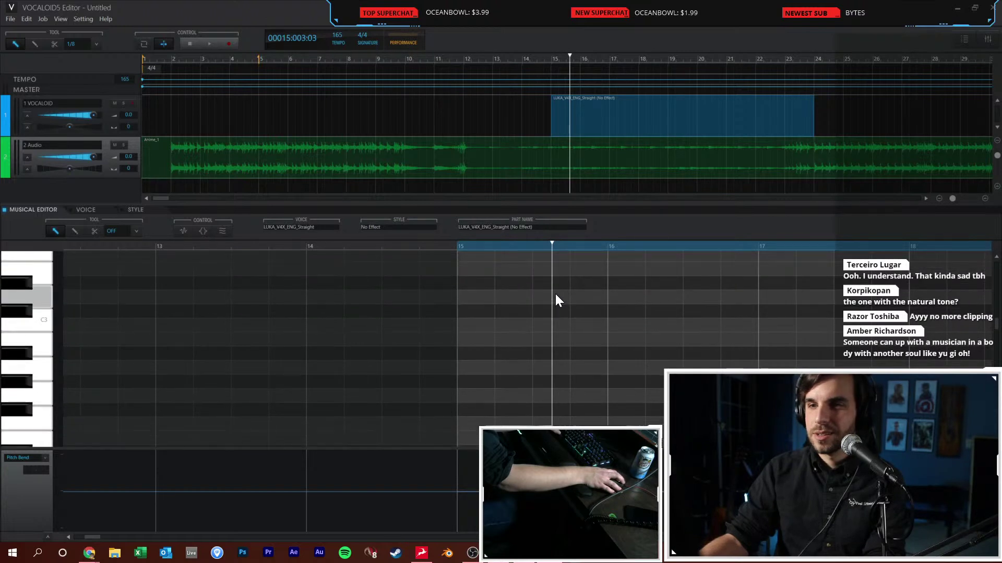
pyautogui.click(555, 293)
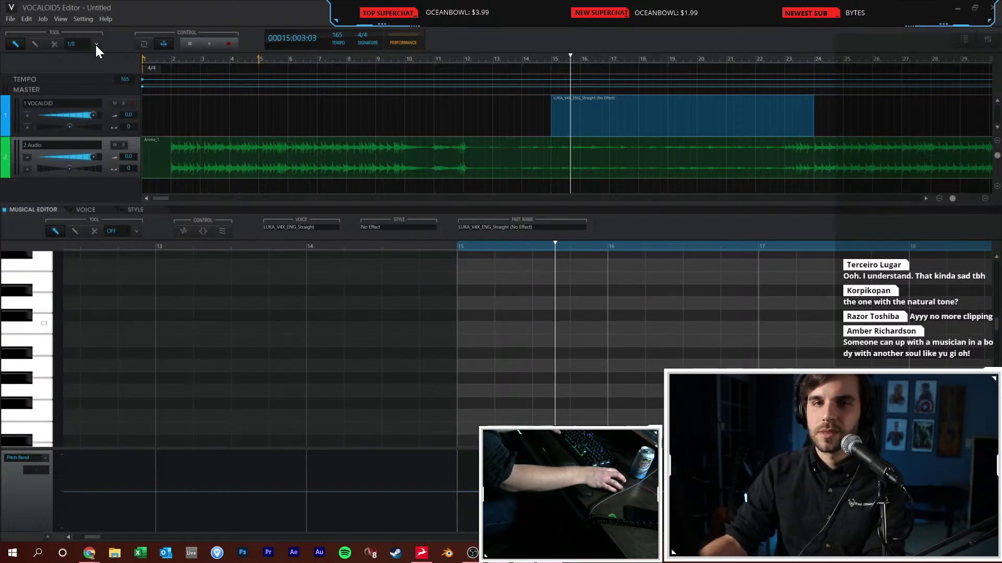
# Set the Musical Editor's grid quantization to 1/8 and activate its Pencil tool
pyautogui.click(94, 231)
pyautogui.click(136, 231)
pyautogui.click(119, 270)
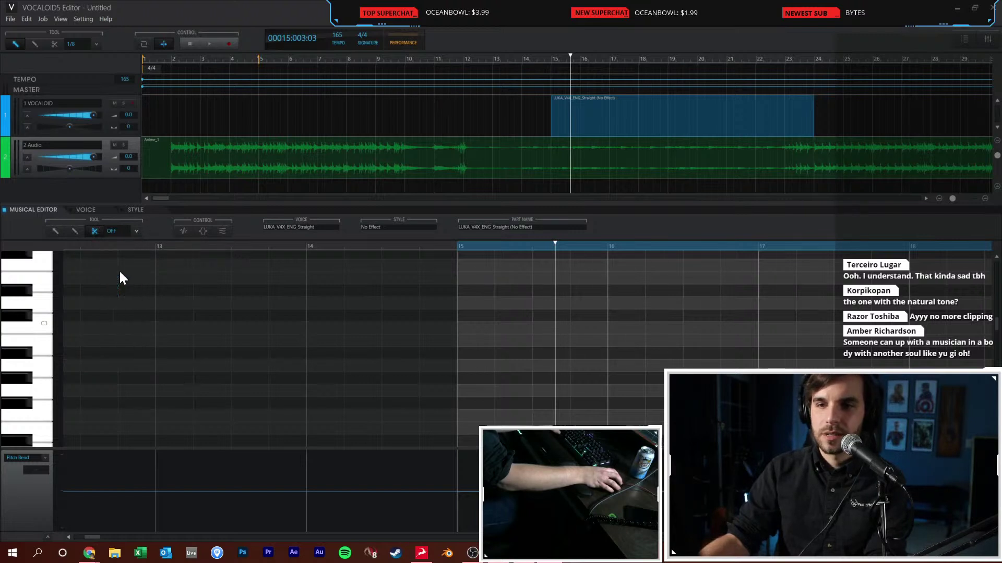
pyautogui.click(74, 231)
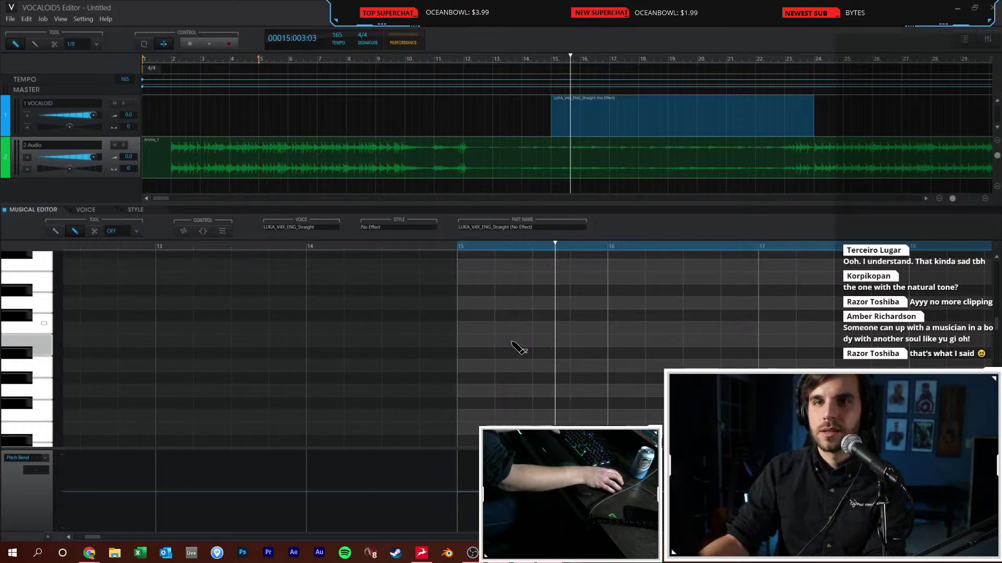
# Save the project as a VOCALOID5 sequence named Animesong in the Bounced Files folder
pyautogui.hotkey('ctrl', 's')
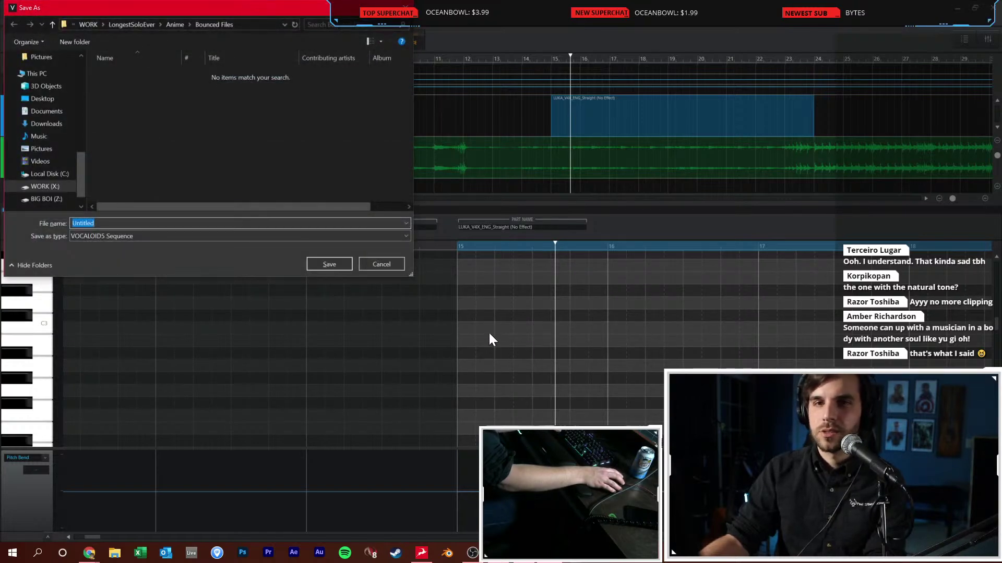
pyautogui.write('Animesong')
pyautogui.press('Return')
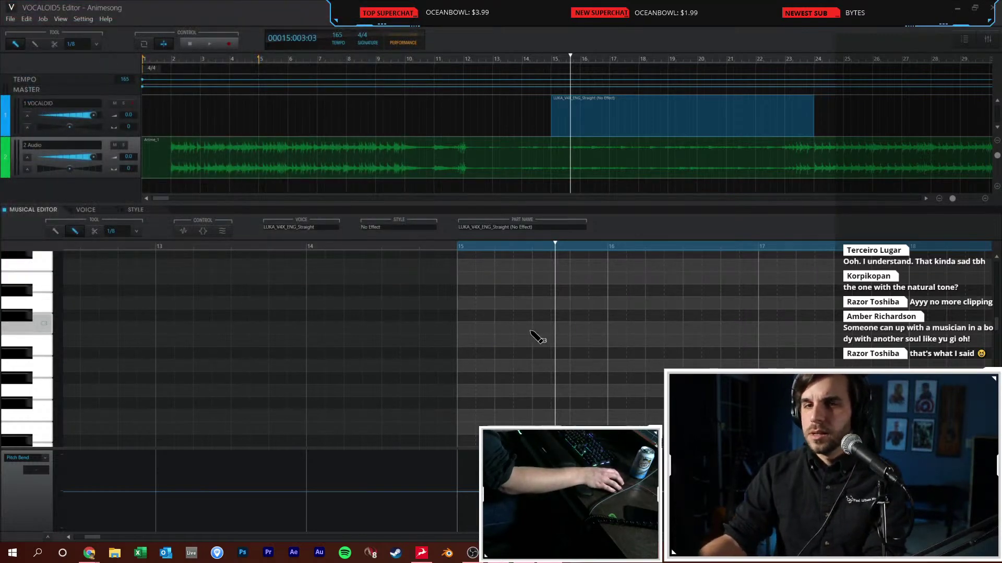
# Draw short C#3 and D#3 notes late in bar 15, followed by a long E3 reaching mid bar 16
pyautogui.click(557, 316)
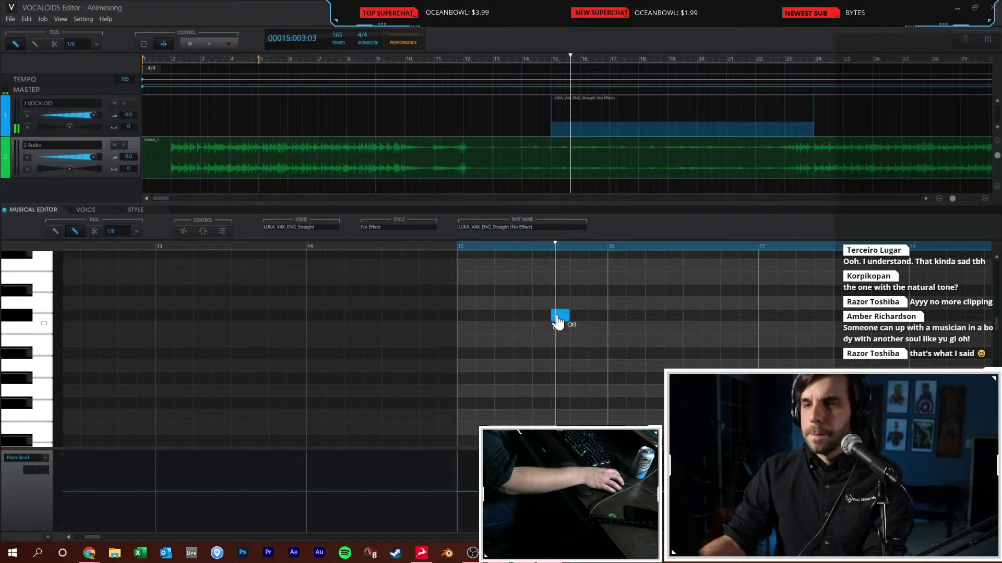
pyautogui.click(581, 290)
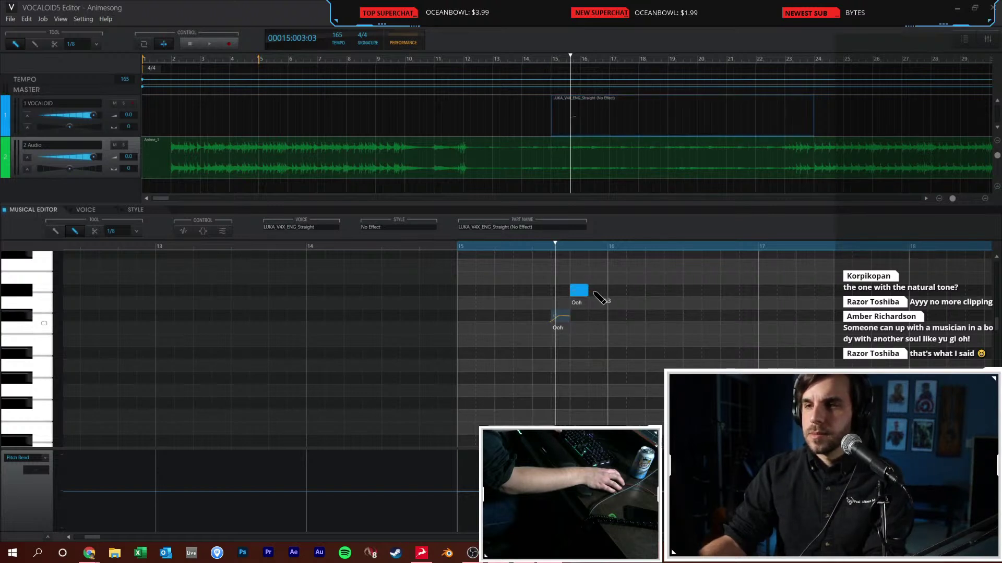
pyautogui.moveTo(600, 279); pyautogui.dragTo(693, 287)
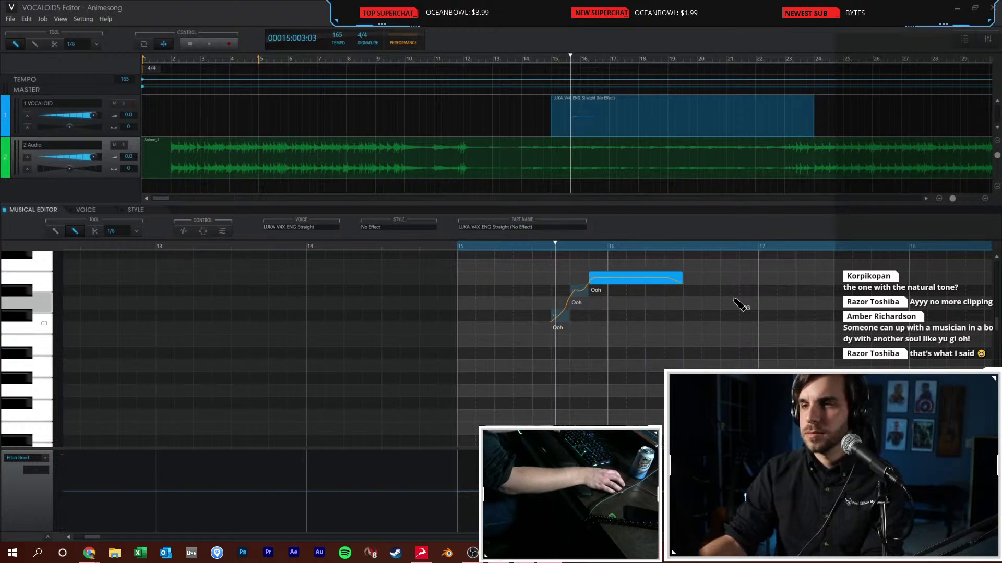
pyautogui.click(726, 314)
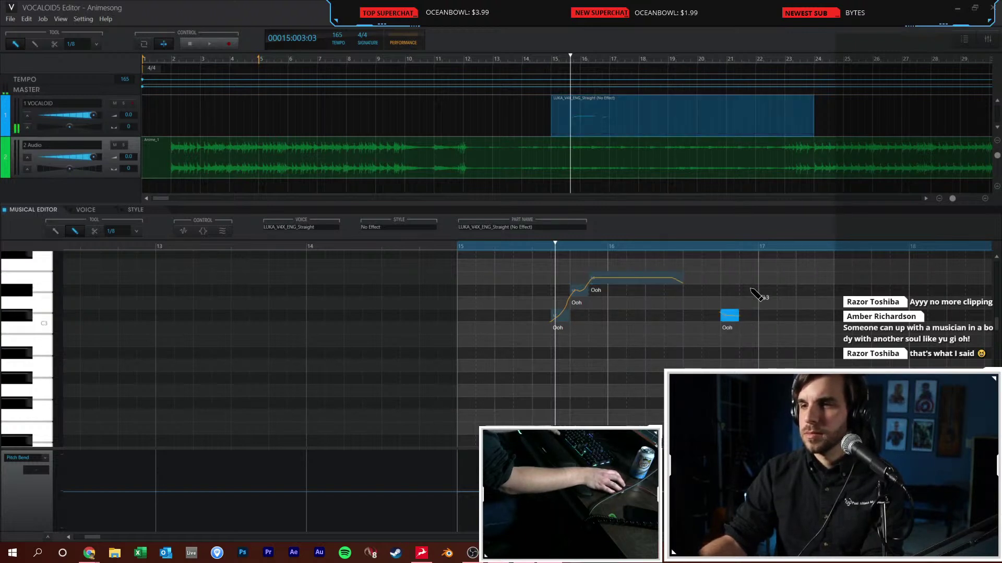
pyautogui.click(746, 289)
pyautogui.click(764, 277)
pyautogui.moveTo(772, 285); pyautogui.dragTo(734, 326)
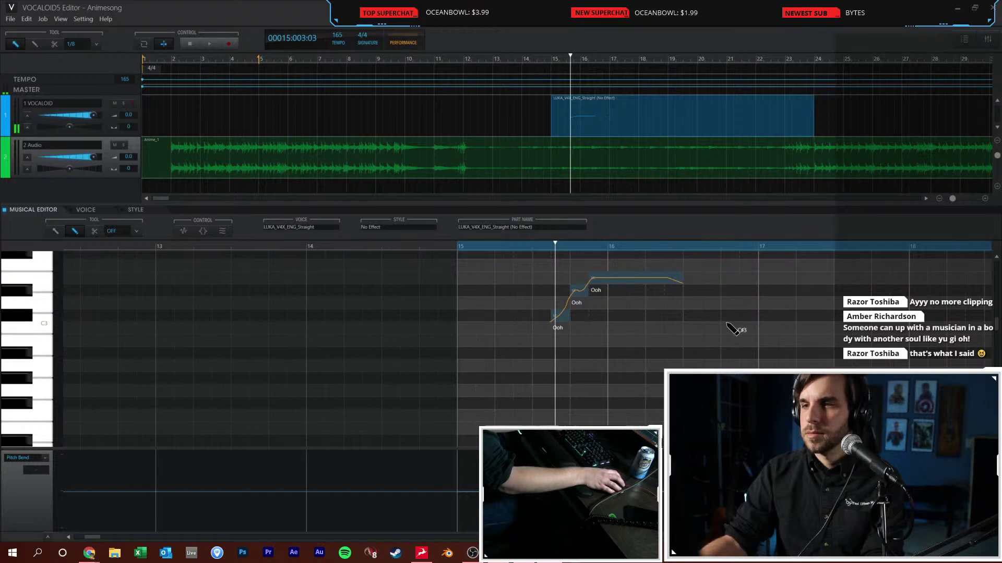
# Draw short C#3 and D#3 notes late in bar 16, followed by a long E3 reaching mid bar 17
pyautogui.click(705, 315)
pyautogui.click(726, 289)
pyautogui.click(741, 277)
pyautogui.moveTo(759, 277)
pyautogui.mouseDown()
pyautogui.moveTo(833, 277)
pyautogui.moveTo(834, 288)
pyautogui.mouseUp()
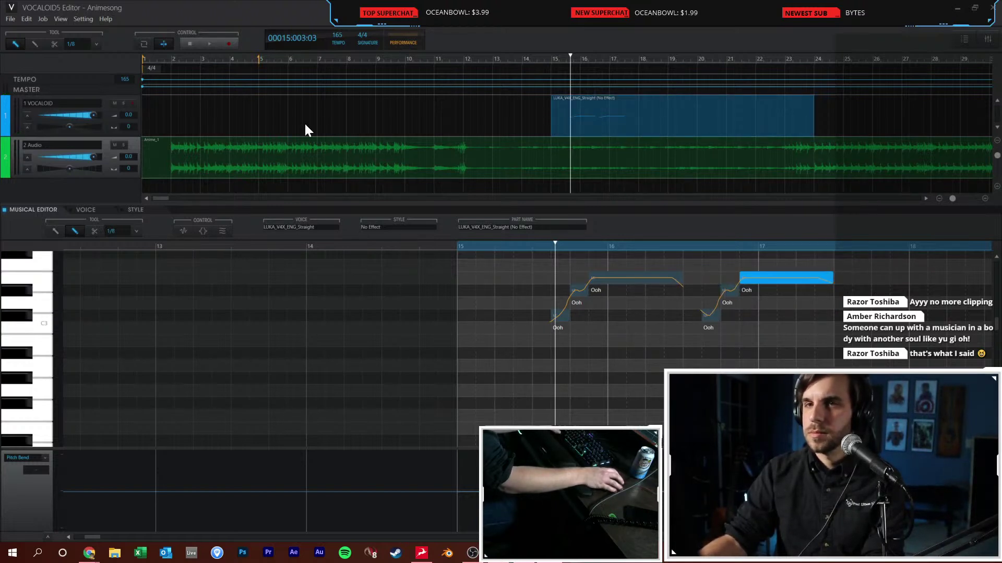
# Play the phrase from bar 15 and lower the Audio track's volume to -5.1
pyautogui.click(465, 243)
pyautogui.press('space')
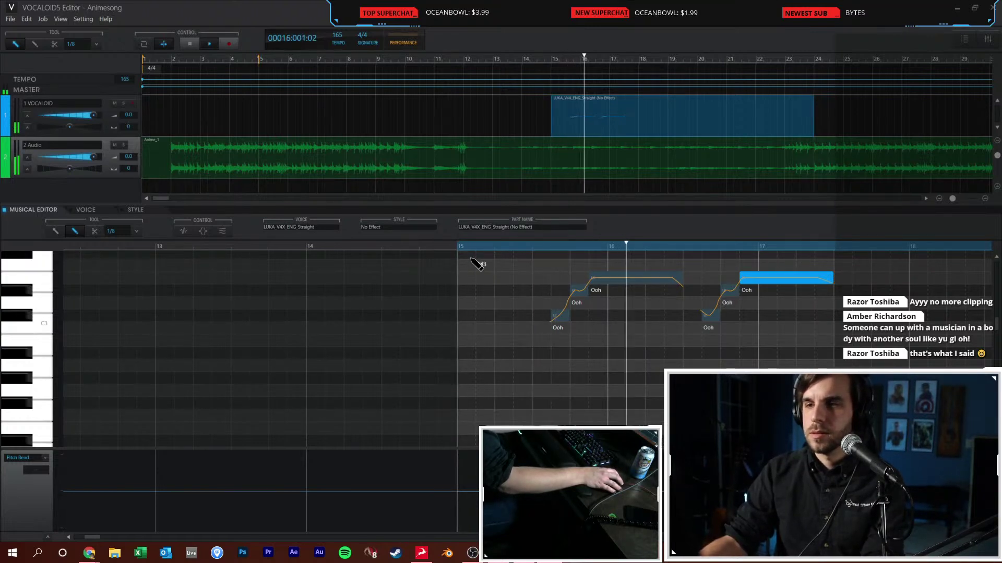
pyautogui.moveTo(94, 156); pyautogui.dragTo(86, 155)
pyautogui.press('space')
# Set the lyrics of all six notes to "da" and play the phrase from bar 15
pyautogui.click(461, 249)
pyautogui.doubleClick(556, 328)
pyautogui.write('da')
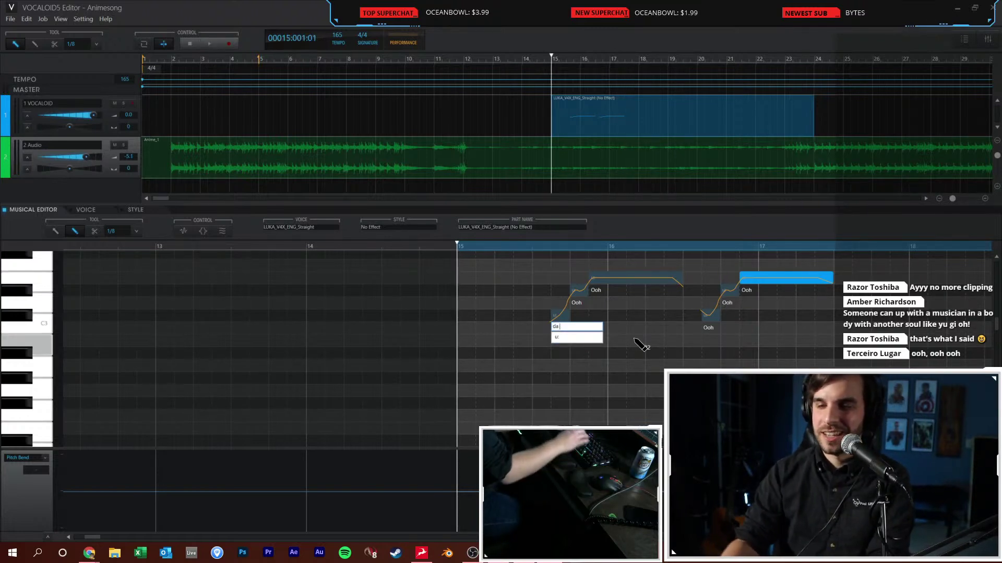
pyautogui.write(' da')
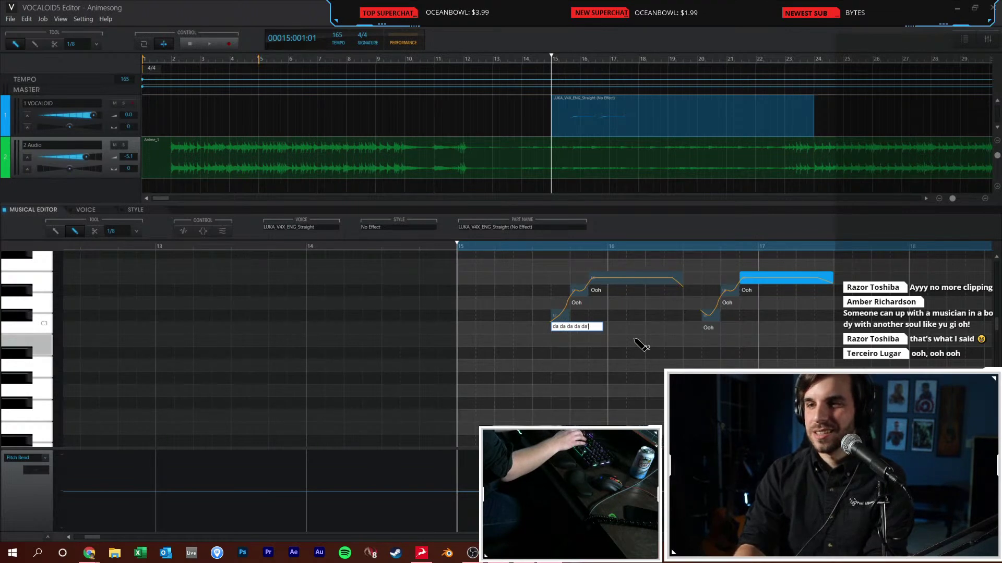
pyautogui.write(' da da')
pyautogui.press('Return')
pyautogui.press('space')
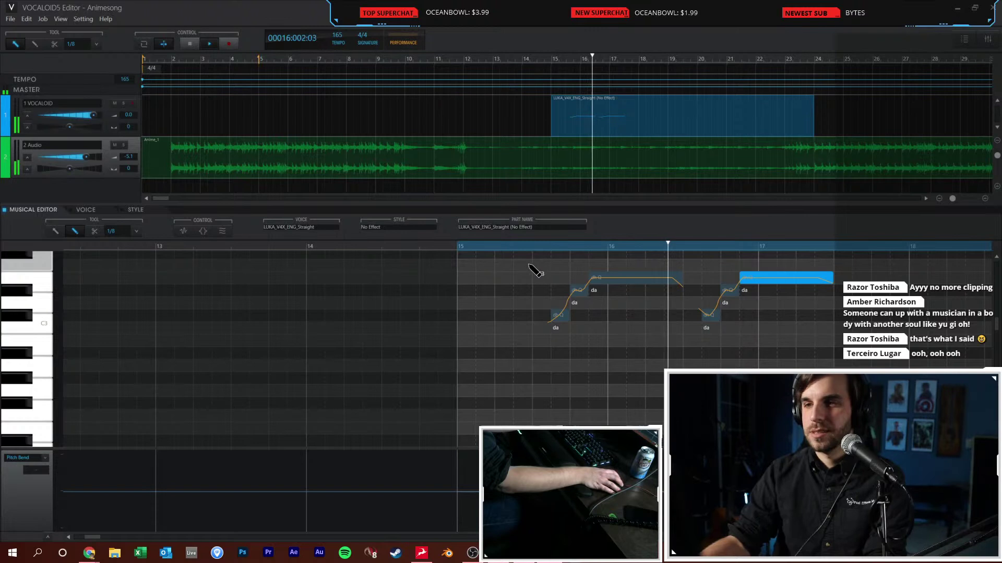
pyautogui.press('space')
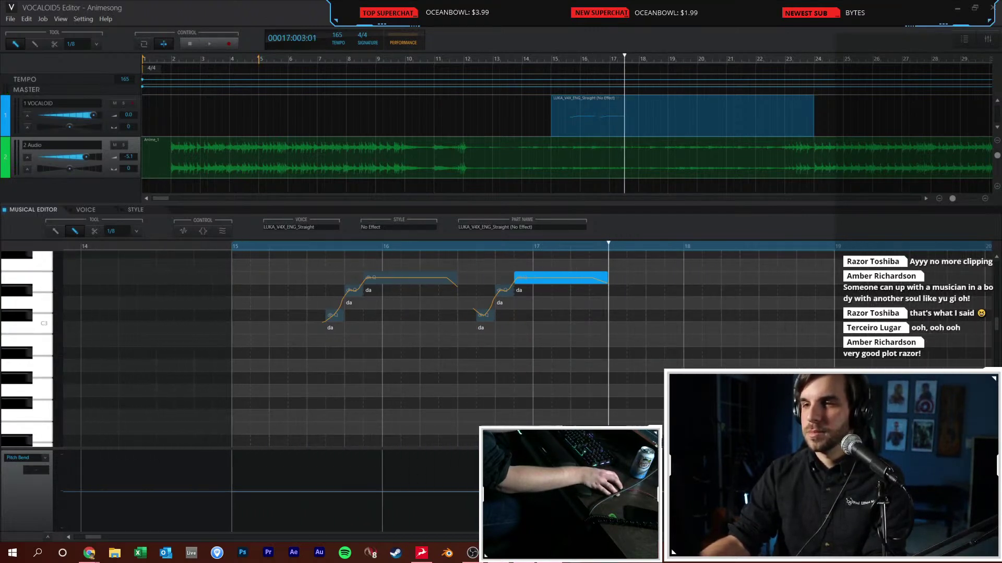
# Add short C#3 and G#3 notes late in bar 17, followed by F#3 and two E3 notes in bar 18
pyautogui.scroll(2, 581, 363)
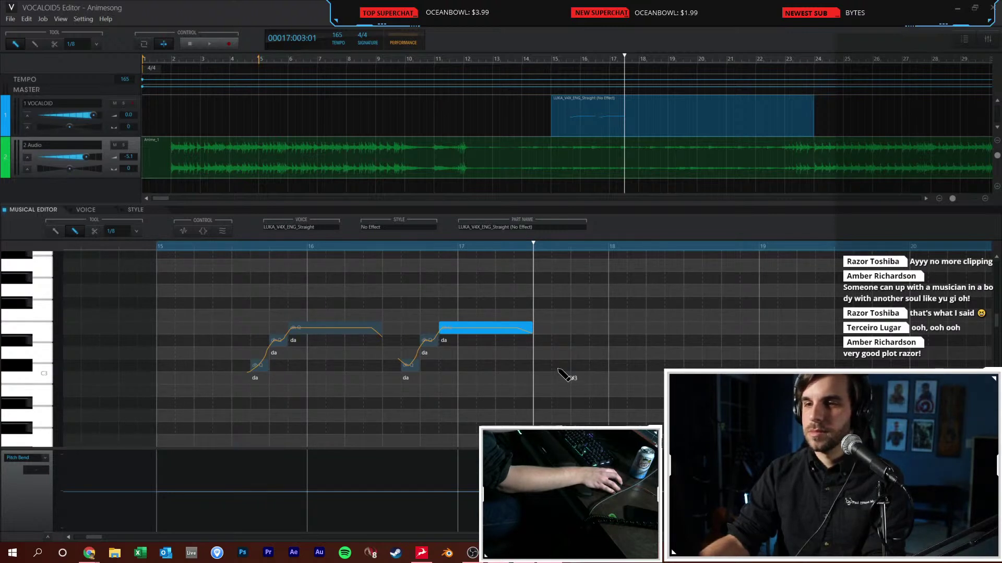
pyautogui.click(558, 366)
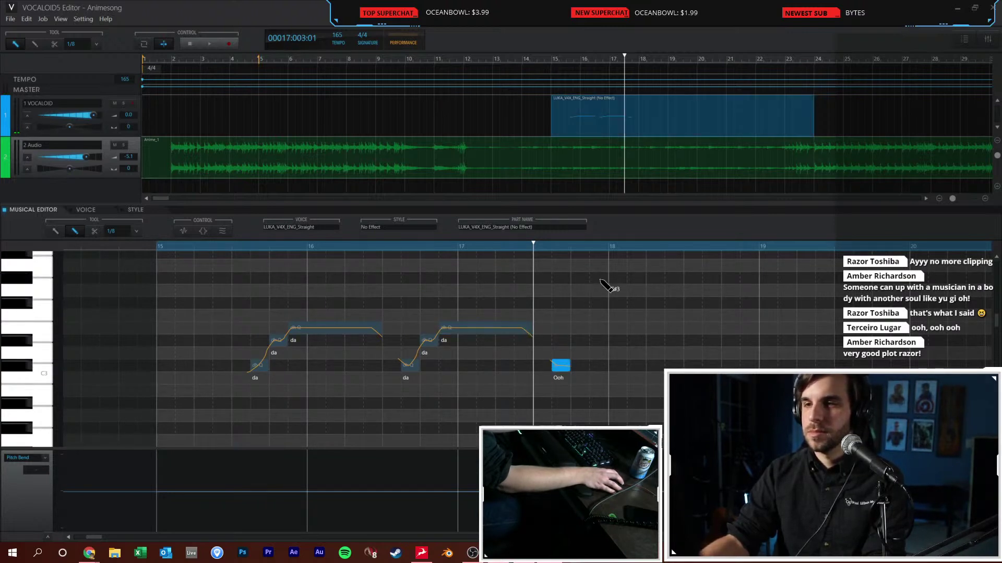
pyautogui.click(595, 278)
pyautogui.click(635, 302)
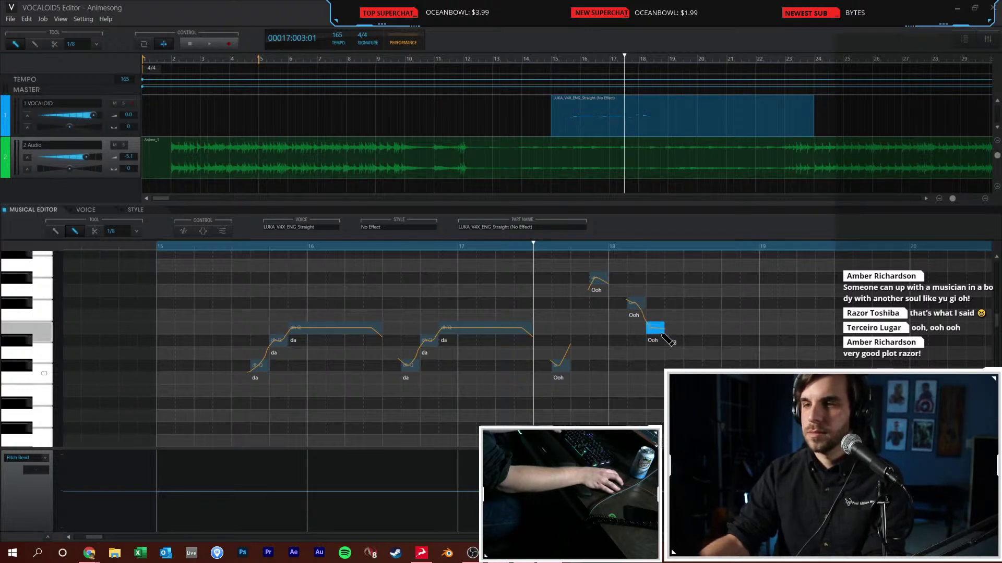
pyautogui.moveTo(662, 330); pyautogui.dragTo(663, 329)
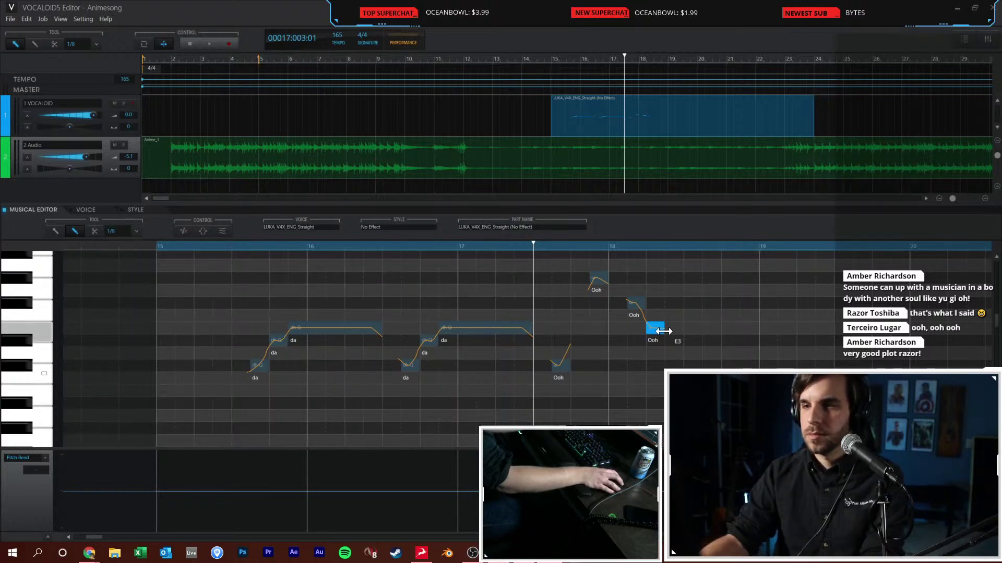
pyautogui.moveTo(652, 331); pyautogui.dragTo(670, 330)
# Continue the melody through bars 18 and 19 with F#3, E3, D#3 and C#3, finishing with C#3, D#3 and a long E3 into bar 20
pyautogui.click(706, 303)
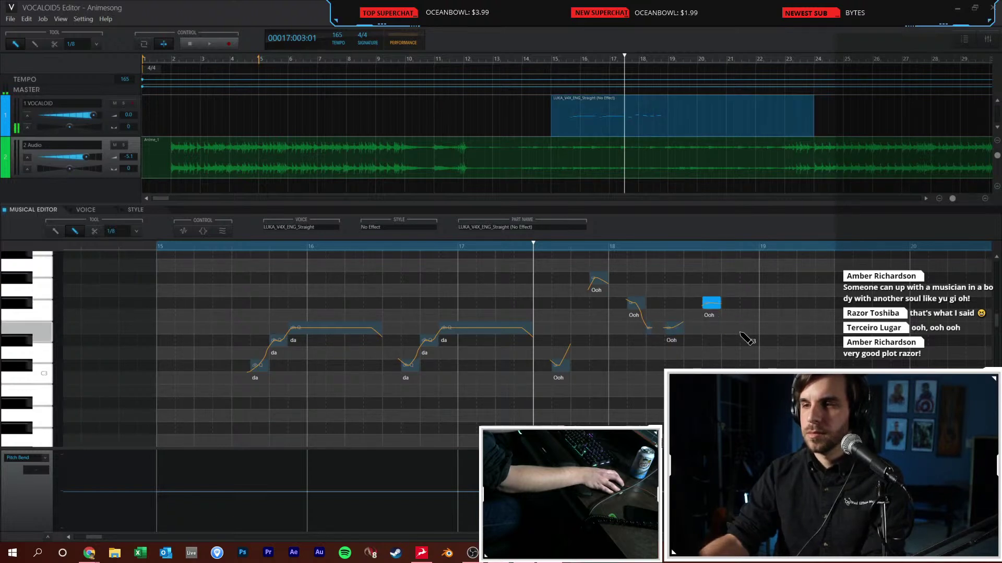
pyautogui.click(742, 329)
pyautogui.click(785, 341)
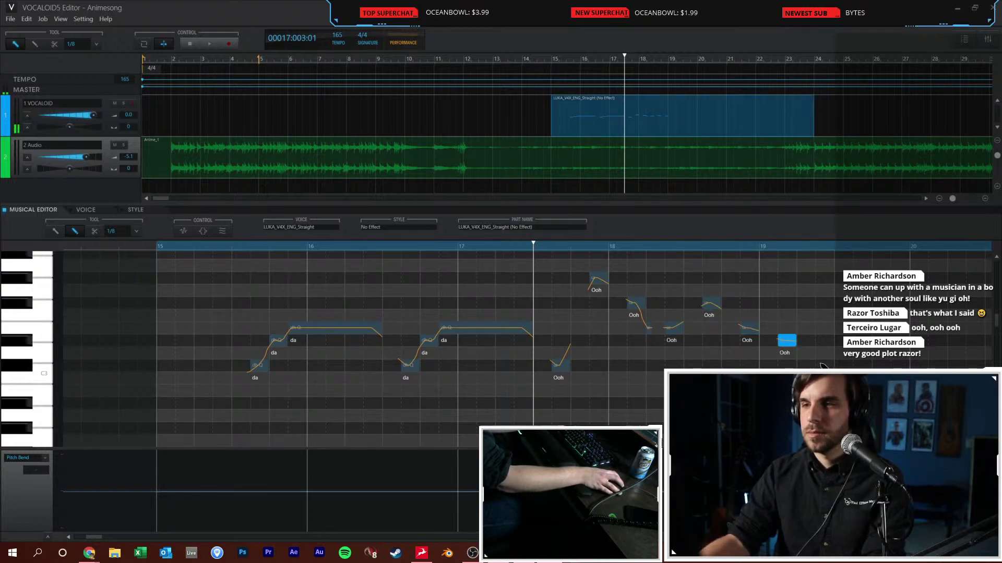
pyautogui.click(824, 365)
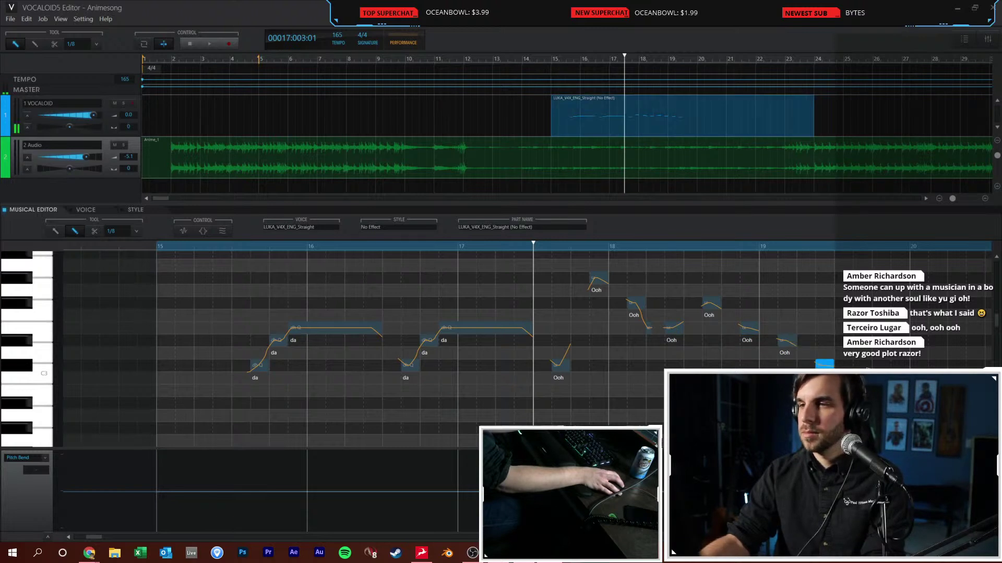
pyautogui.click(882, 353)
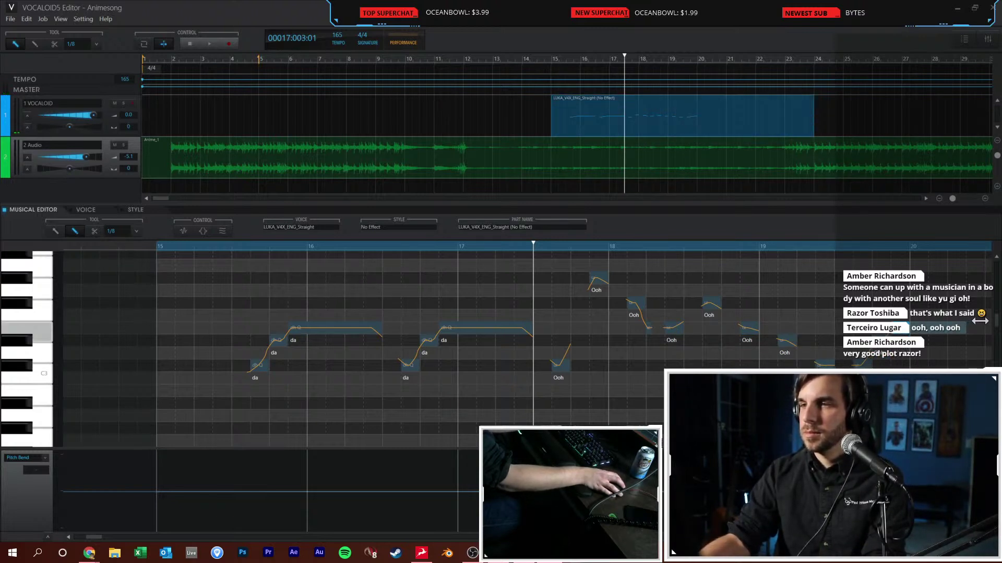
# Play the extended melody from bar 15 to near the end of bar 18
pyautogui.click(162, 246)
pyautogui.press('space')
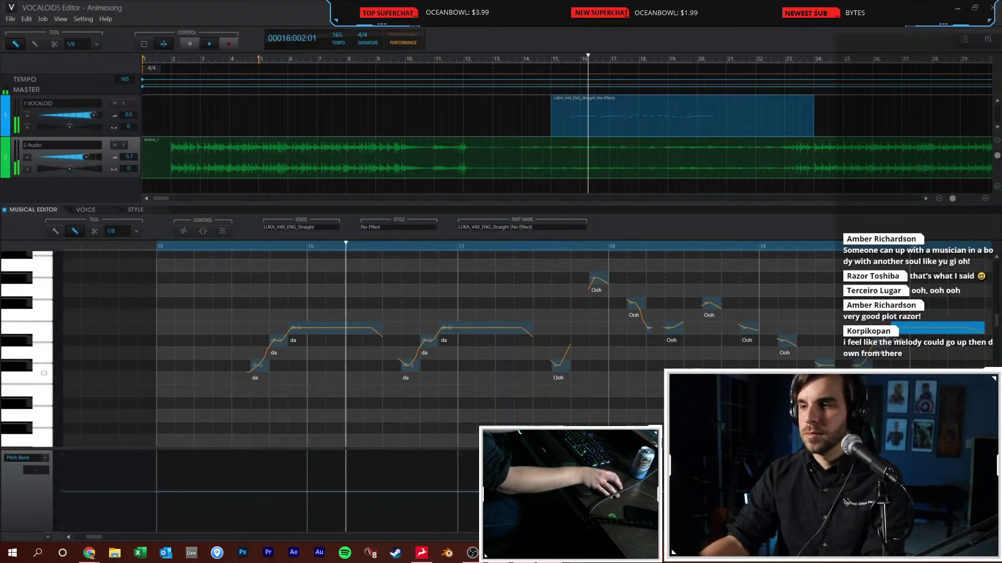
pyautogui.scroll(-1, 302, 284)
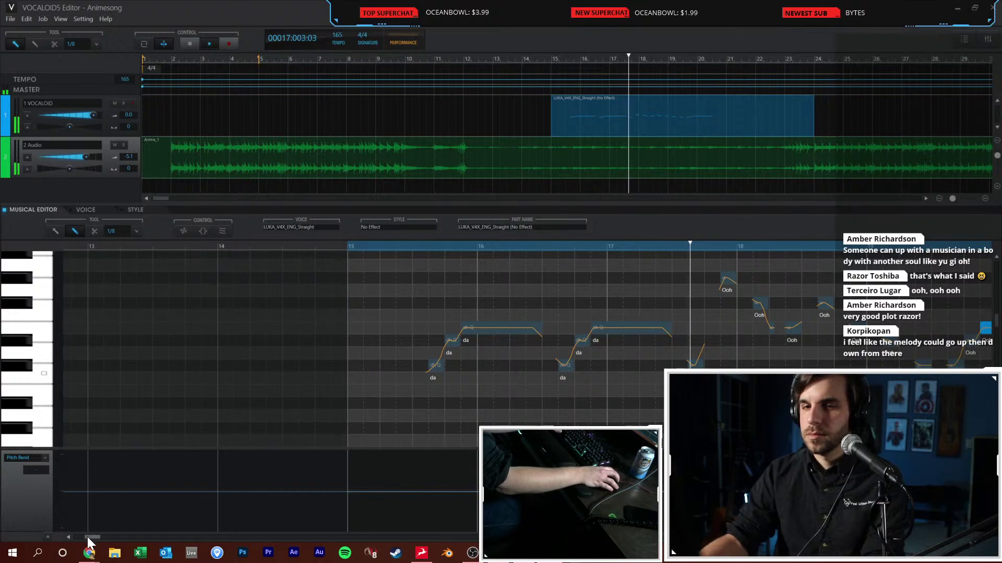
pyautogui.moveTo(88, 538); pyautogui.dragTo(90, 538)
pyautogui.press('space')
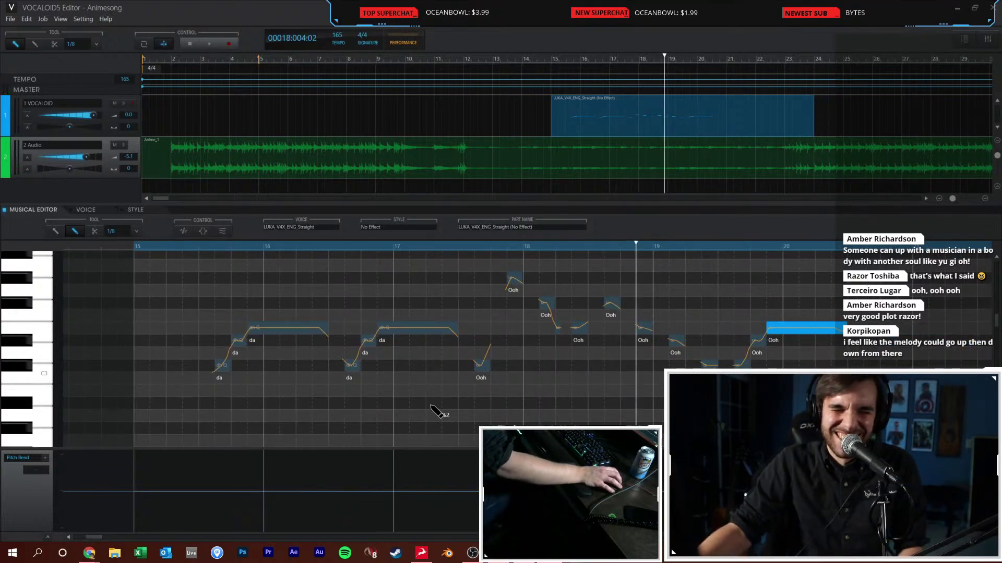
# Lengthen the short Ooh notes between late bar 17 and bar 19 to close the gaps in the melody
pyautogui.click(484, 364)
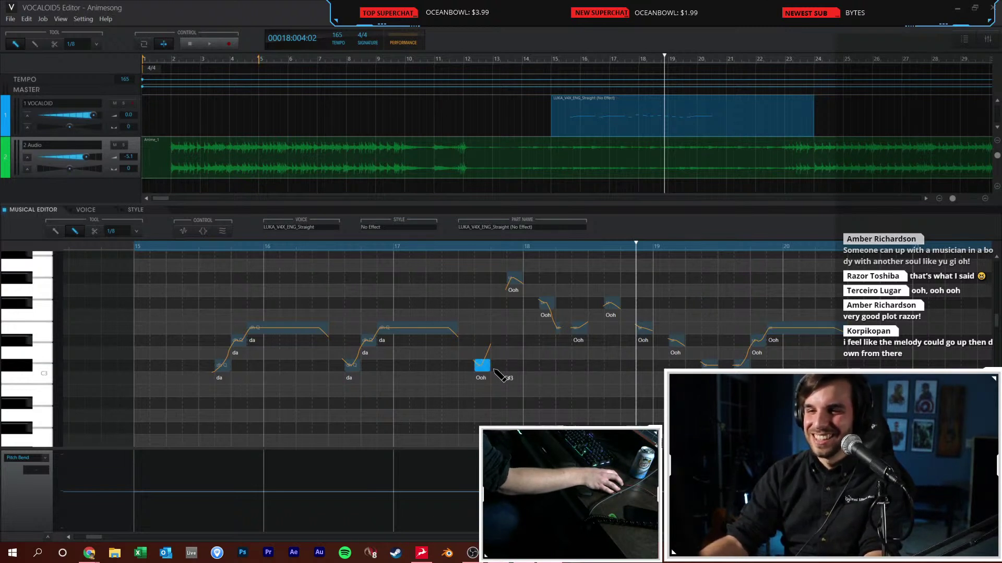
pyautogui.moveTo(508, 365); pyautogui.dragTo(507, 365)
pyautogui.moveTo(521, 277); pyautogui.dragTo(538, 277)
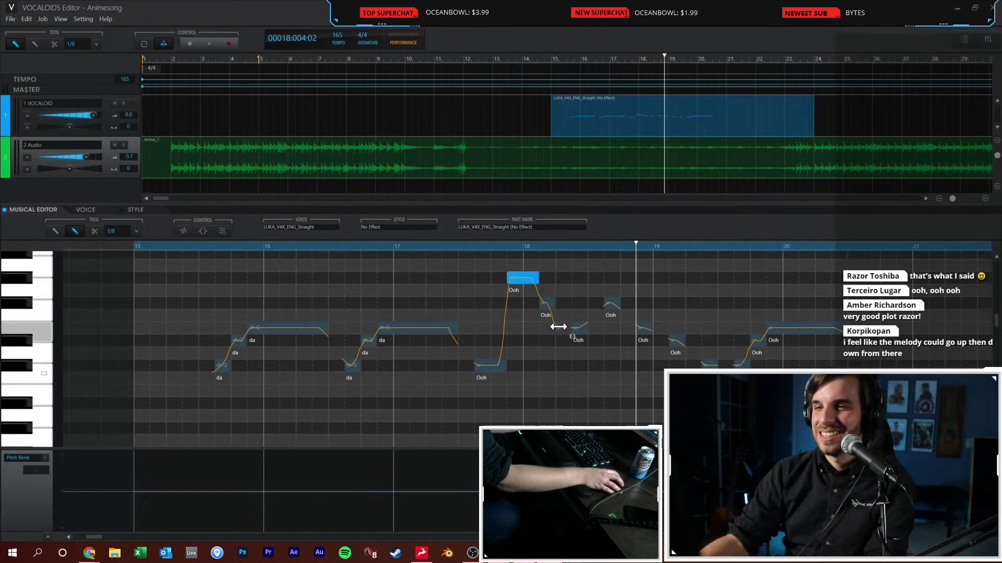
pyautogui.moveTo(569, 328); pyautogui.dragTo(733, 367)
# Play the lengthened melody from bar 15 into bar 20
pyautogui.click(140, 244)
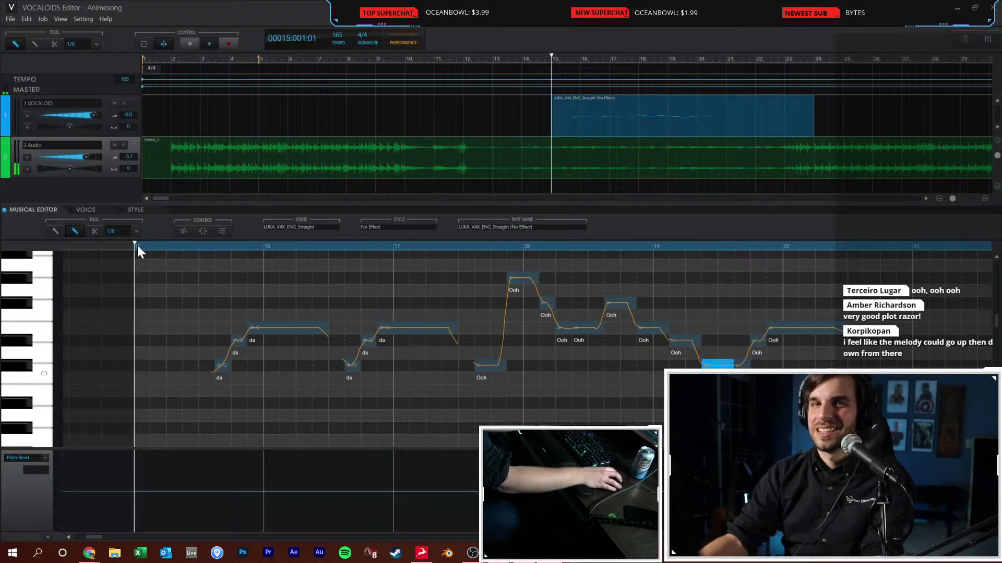
pyautogui.press('space')
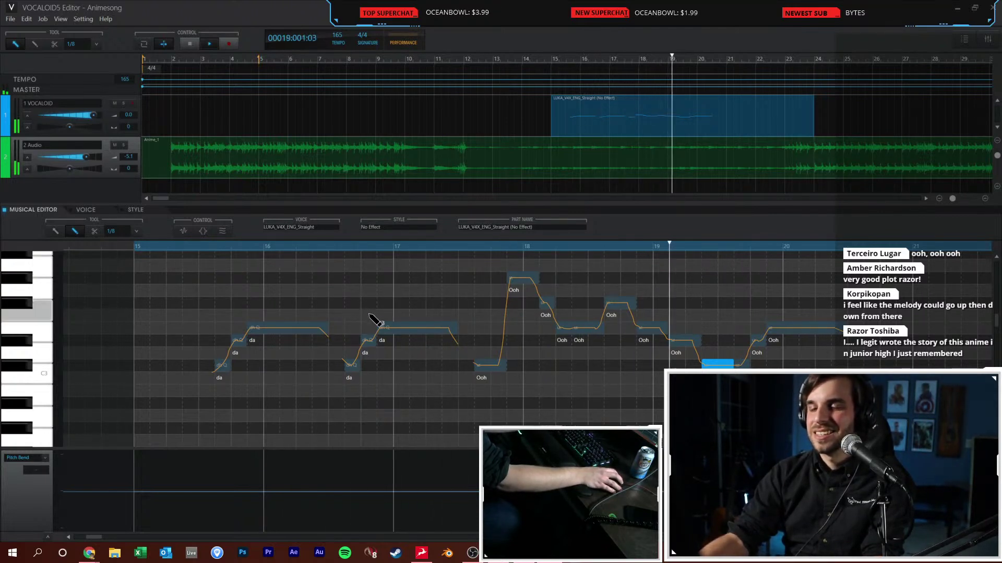
pyautogui.press('space')
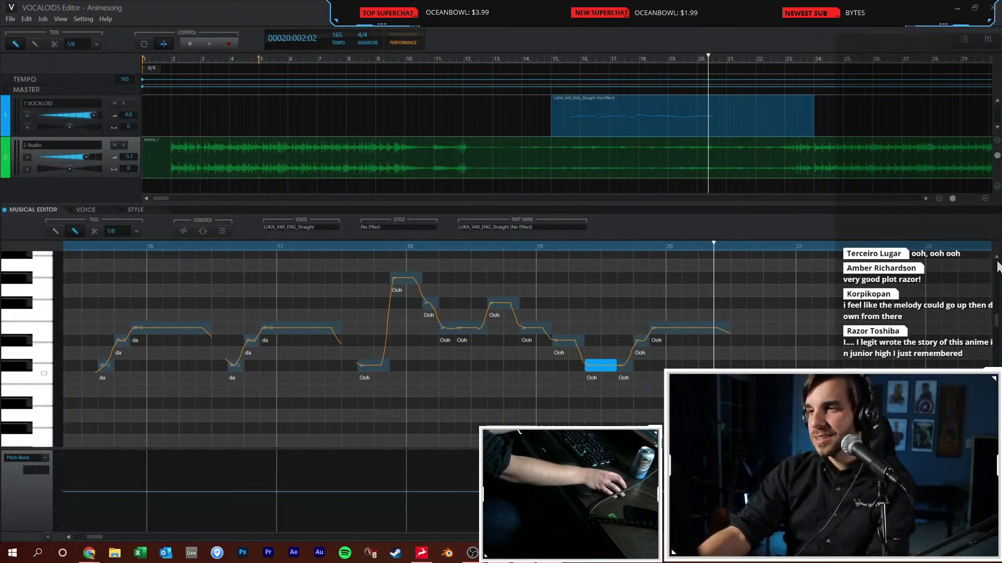
# Shorten the long E3 in bar 20 and add a B3 after it, plus a G#3 reaching into bar 21
pyautogui.scroll(2, 997, 269)
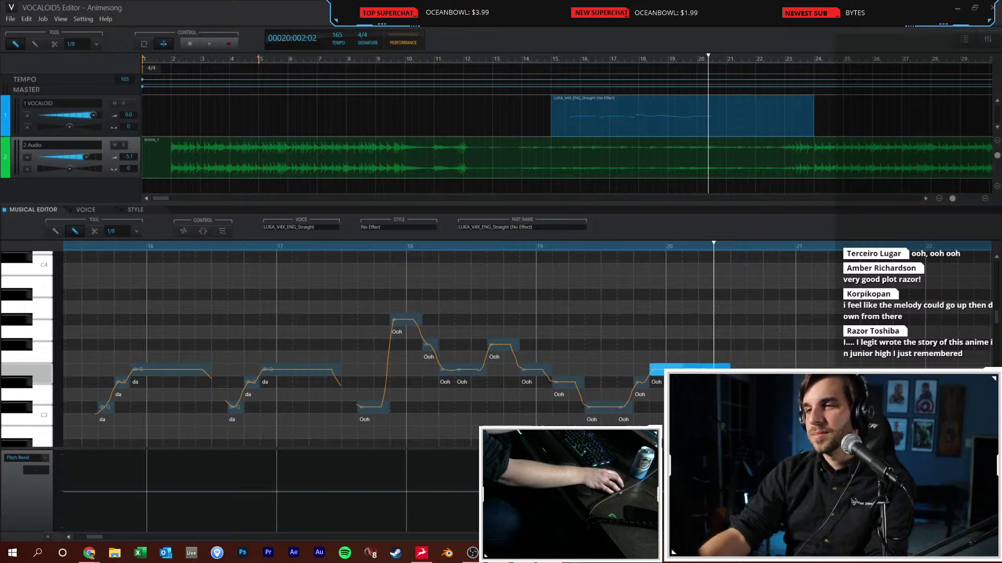
pyautogui.click(720, 283)
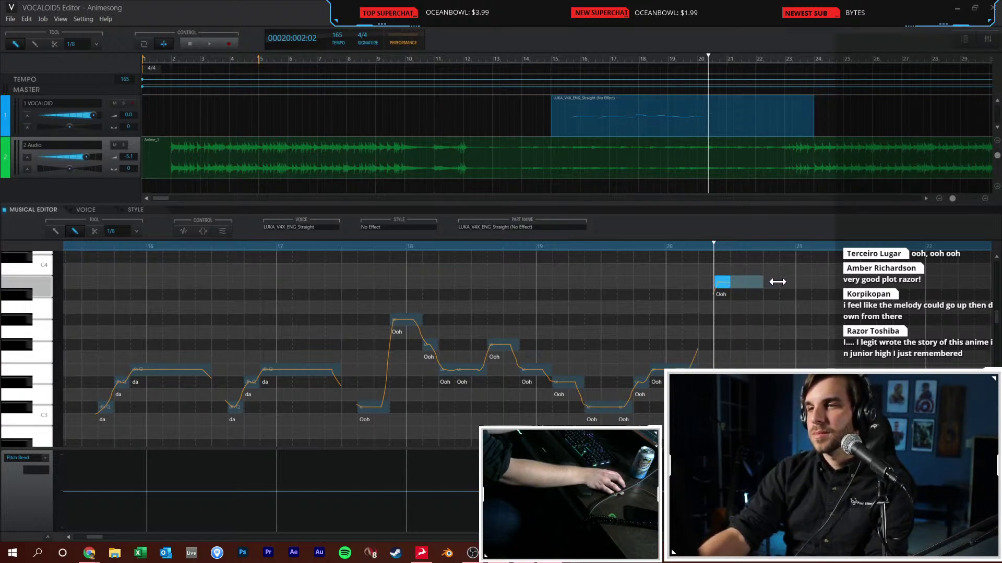
pyautogui.moveTo(778, 282); pyautogui.dragTo(770, 282)
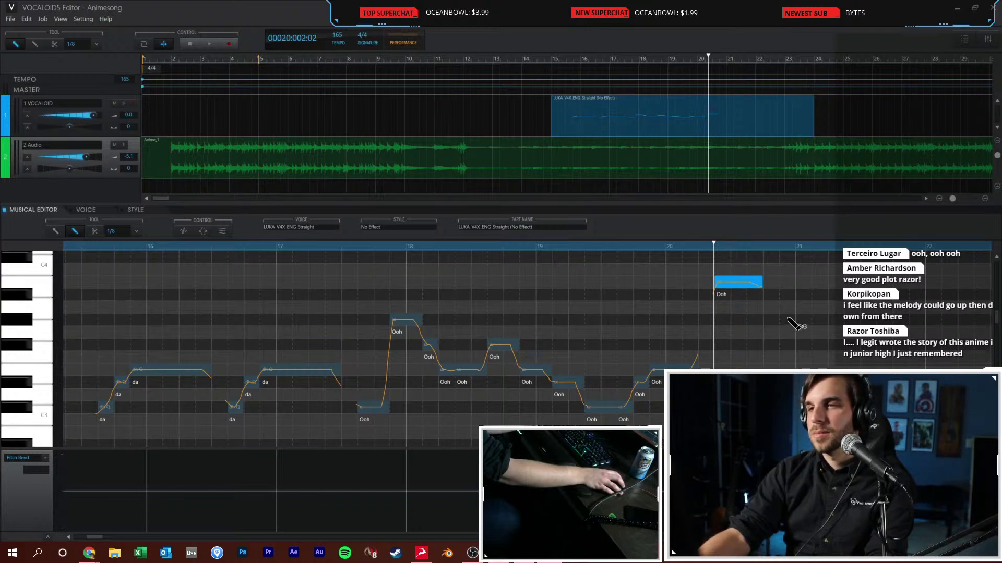
pyautogui.click(788, 320)
pyautogui.moveTo(824, 321); pyautogui.dragTo(826, 320)
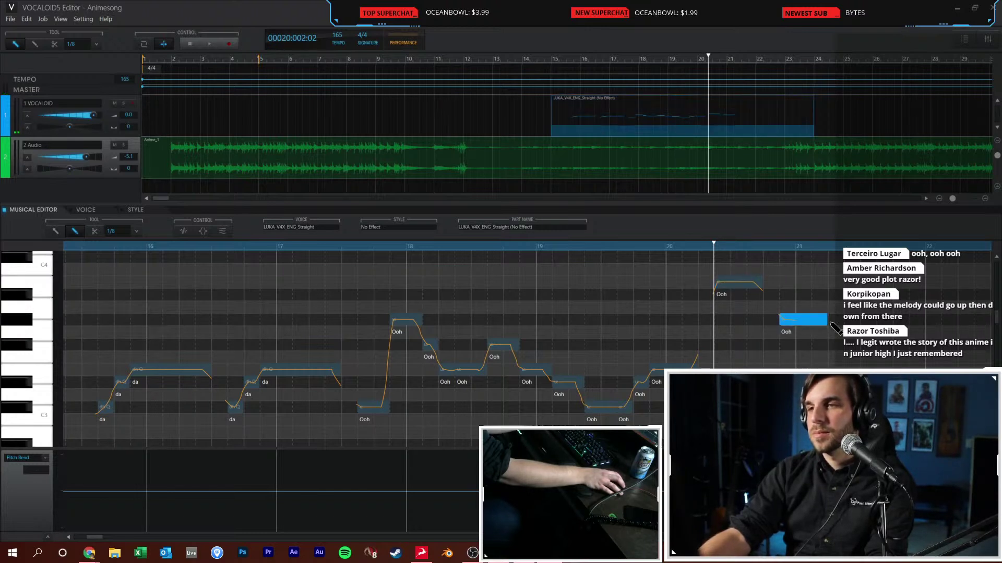
# Extend the G#3 to mid bar 21, then add short E3 and C#3 notes and a D#3 held into bar 22
pyautogui.hscroll(5, 501, 339)
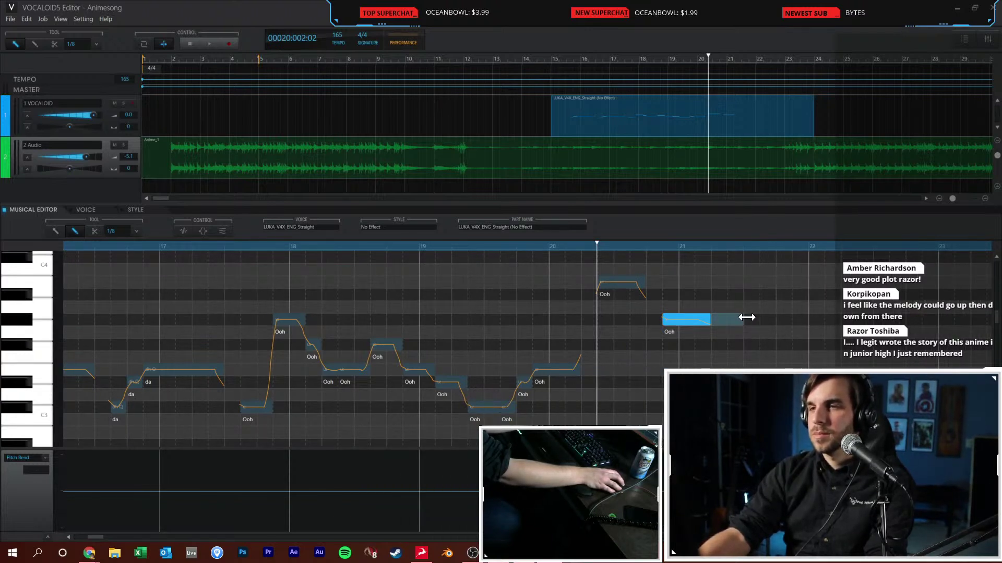
pyautogui.moveTo(747, 317); pyautogui.dragTo(748, 318)
pyautogui.click(766, 345)
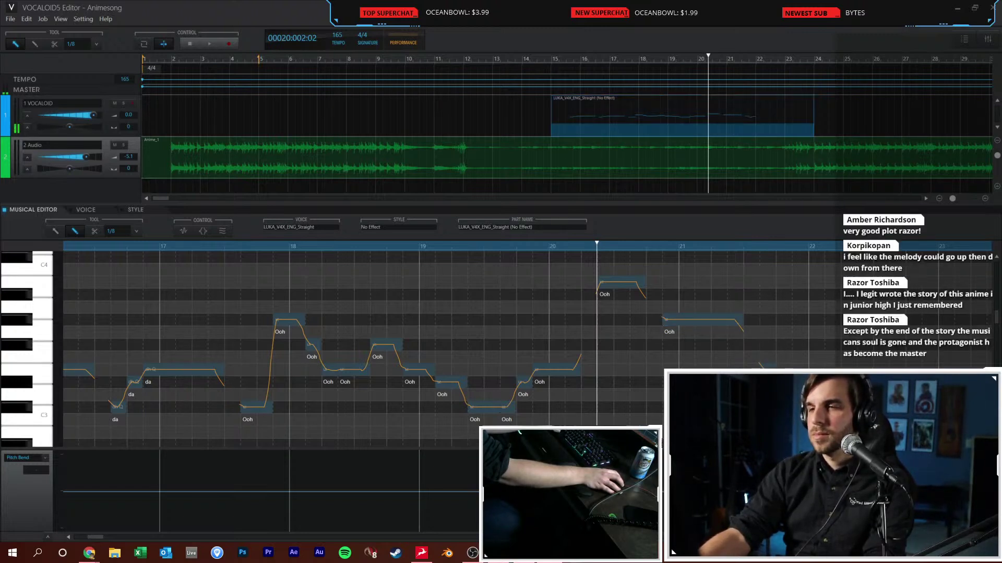
# Play the extended melody from bar 15 into bar 22
pyautogui.press('alt')
pyautogui.click(553, 57)
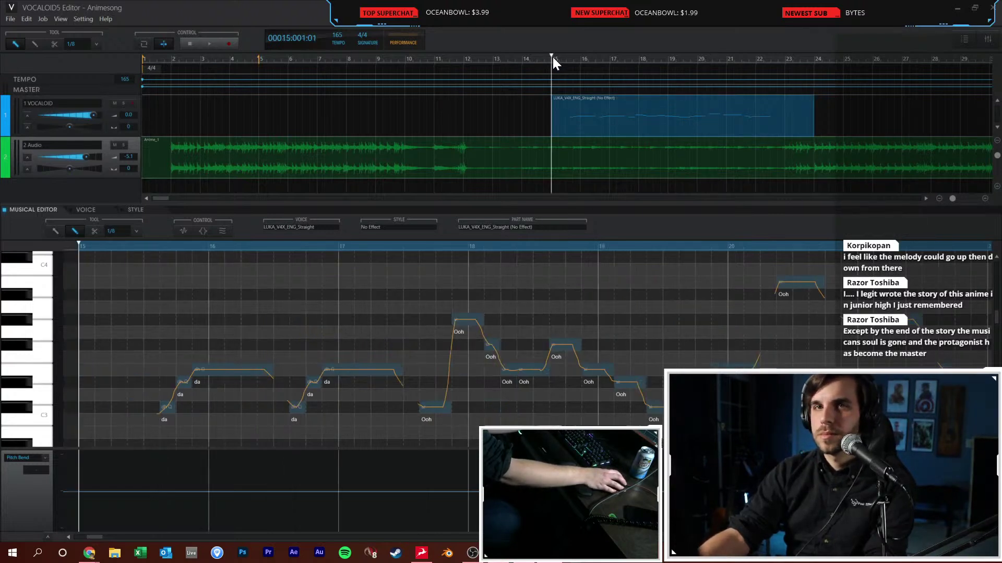
pyautogui.press('space')
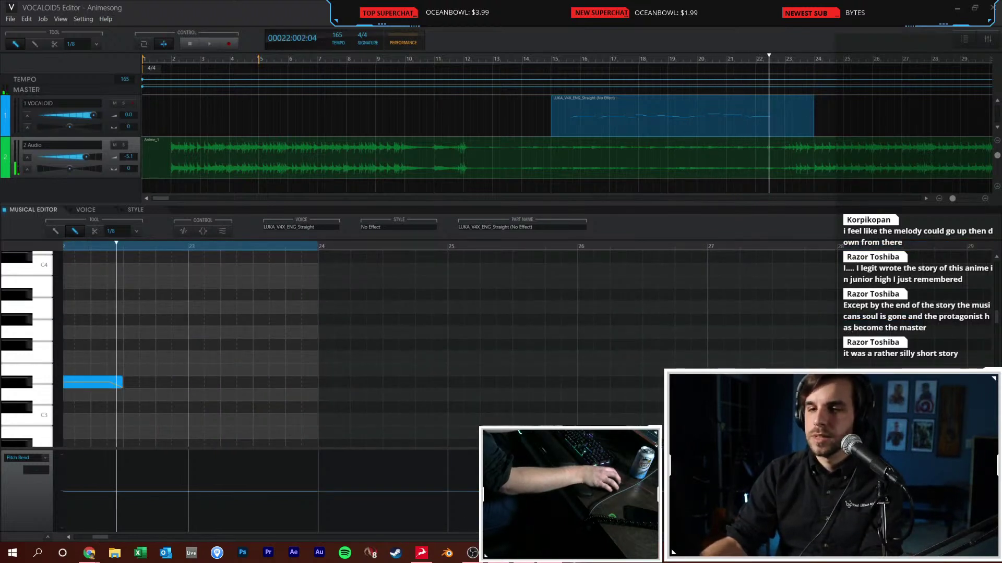
# Replay the passage from just before bar 18 into bar 20
pyautogui.click(69, 537)
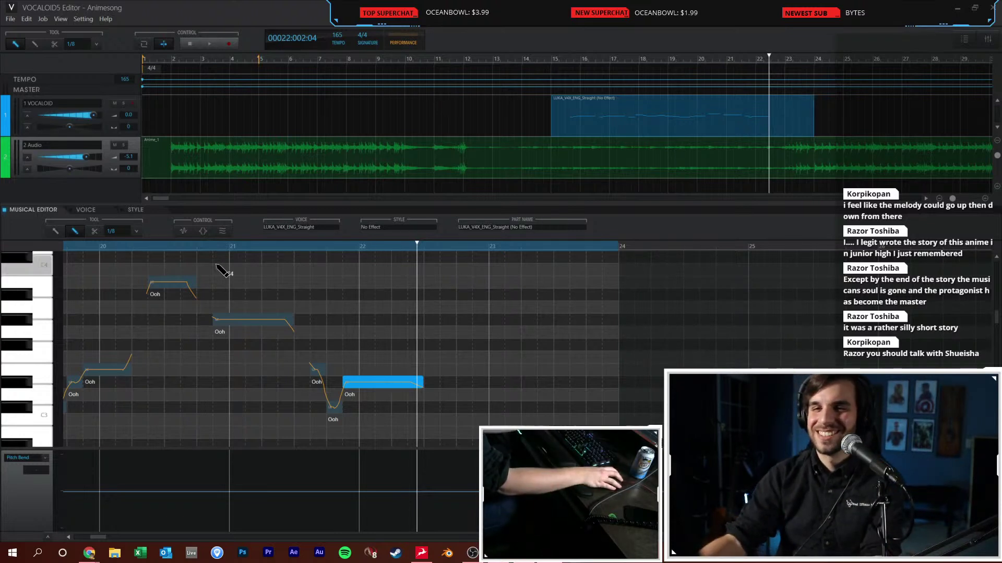
pyautogui.click(230, 244)
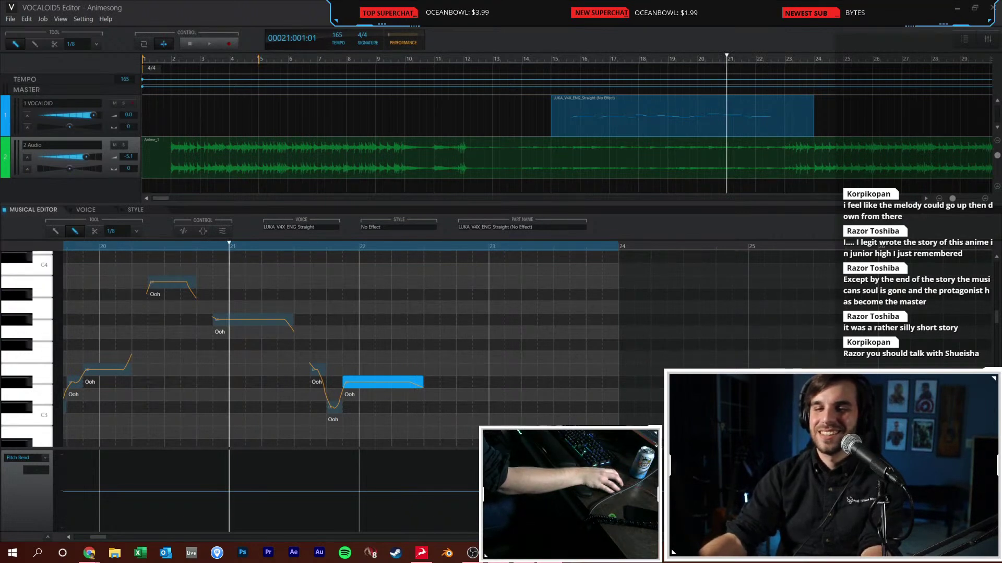
pyautogui.click(68, 535)
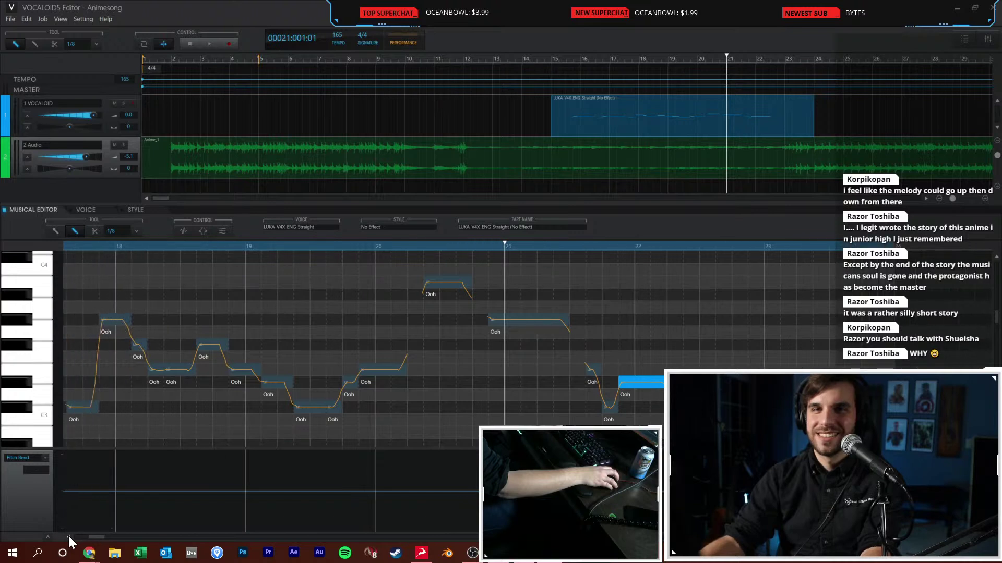
pyautogui.click(98, 245)
pyautogui.press('space')
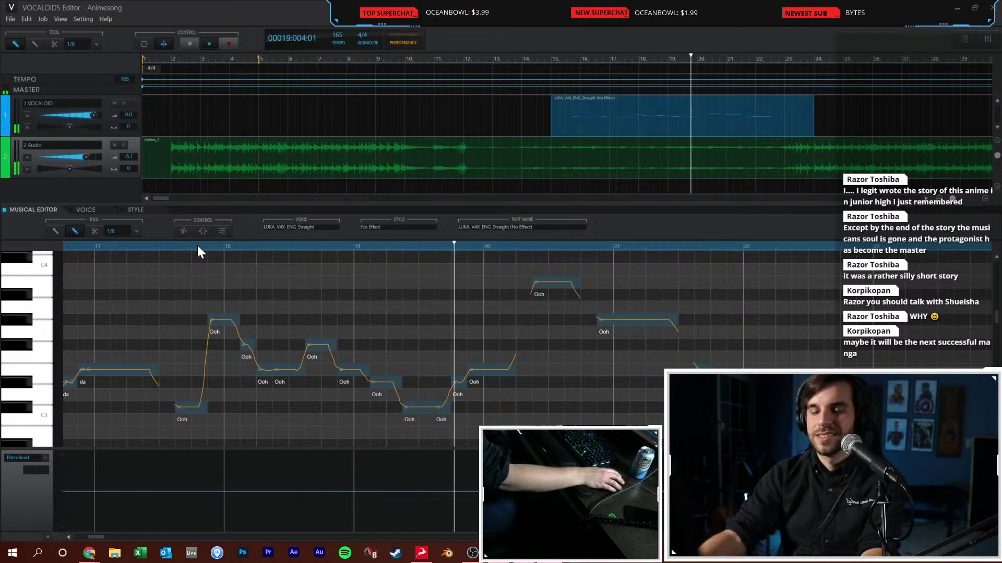
pyautogui.press('space')
# Make the high notes in bar 20 a one-beat B3 followed by a one-beat C#4, and delete every note after them through bar 22
pyautogui.click(546, 290)
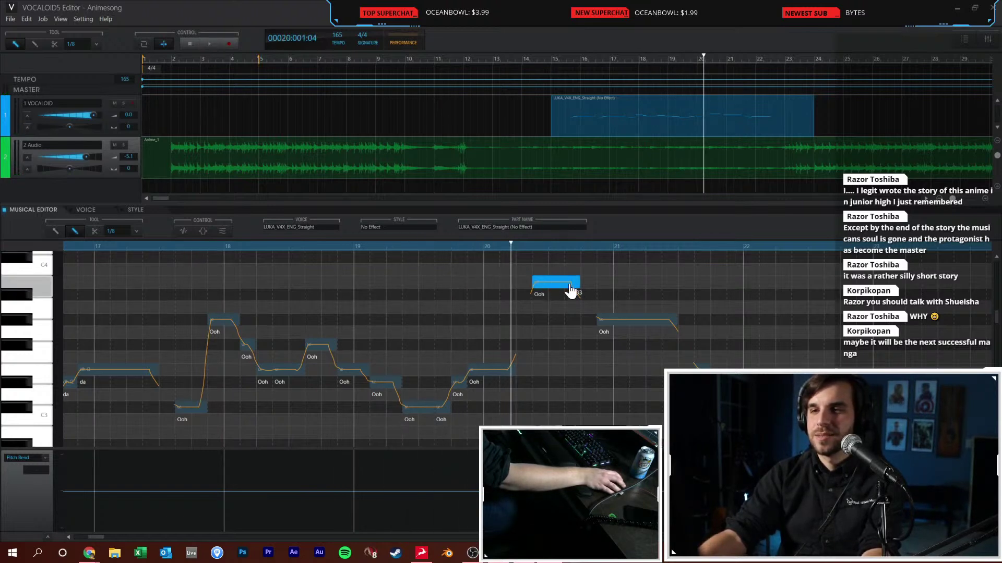
pyautogui.moveTo(567, 287); pyautogui.dragTo(564, 287)
pyautogui.click(594, 263)
pyautogui.scroll(1, 598, 274)
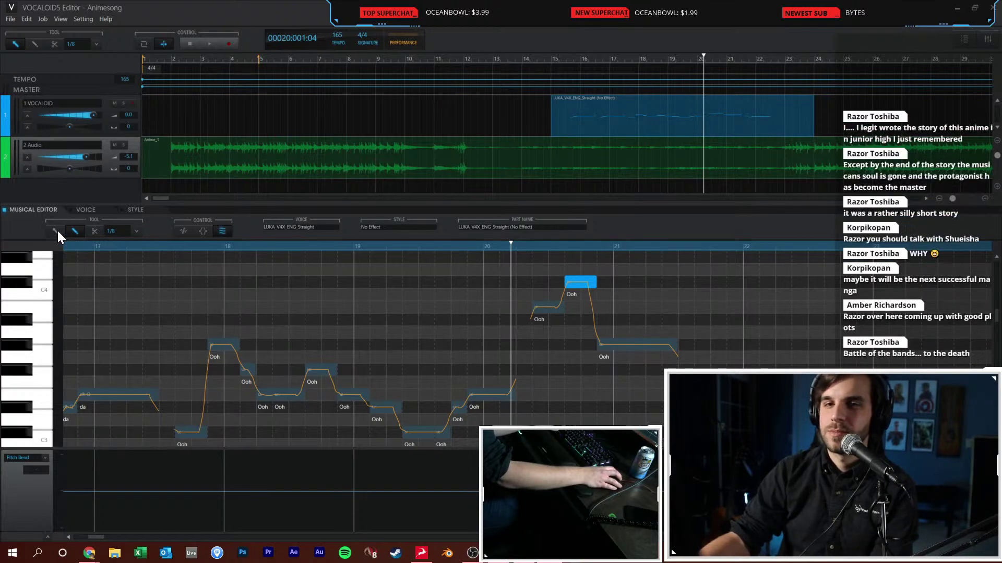
pyautogui.click(641, 344)
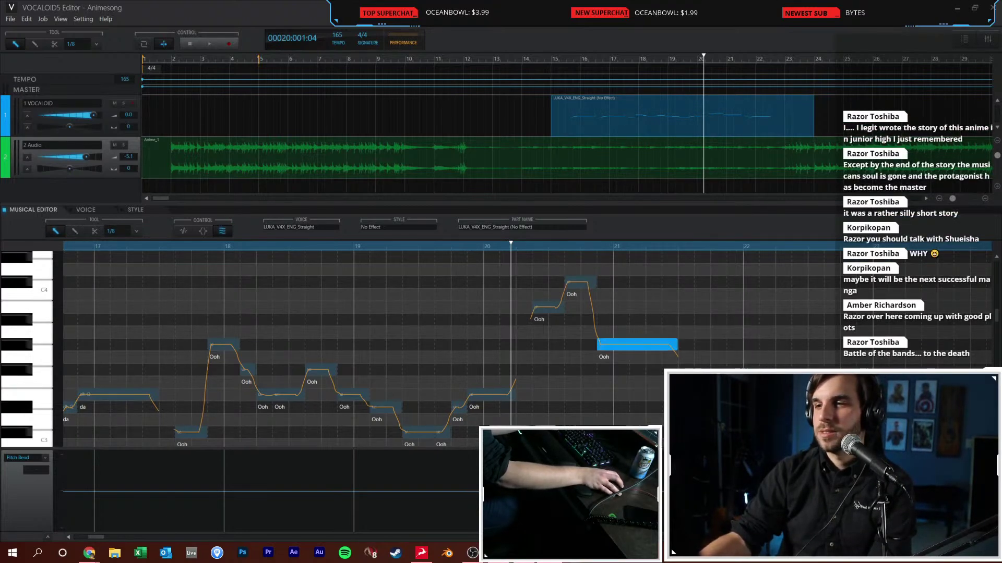
pyautogui.press('Delete')
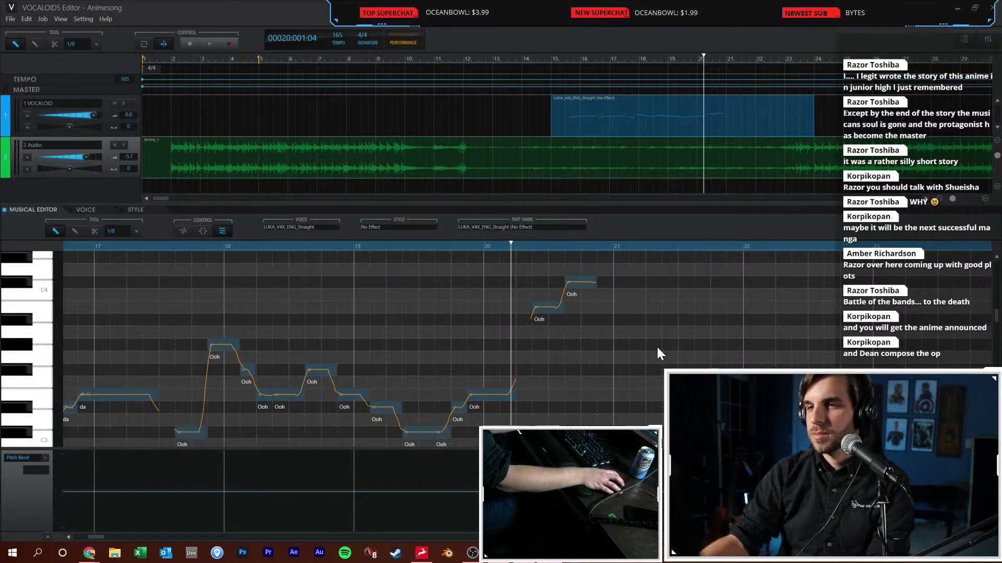
pyautogui.click(479, 247)
pyautogui.click(326, 246)
pyautogui.click(386, 249)
pyautogui.click(420, 243)
pyautogui.click(235, 246)
pyautogui.click(96, 246)
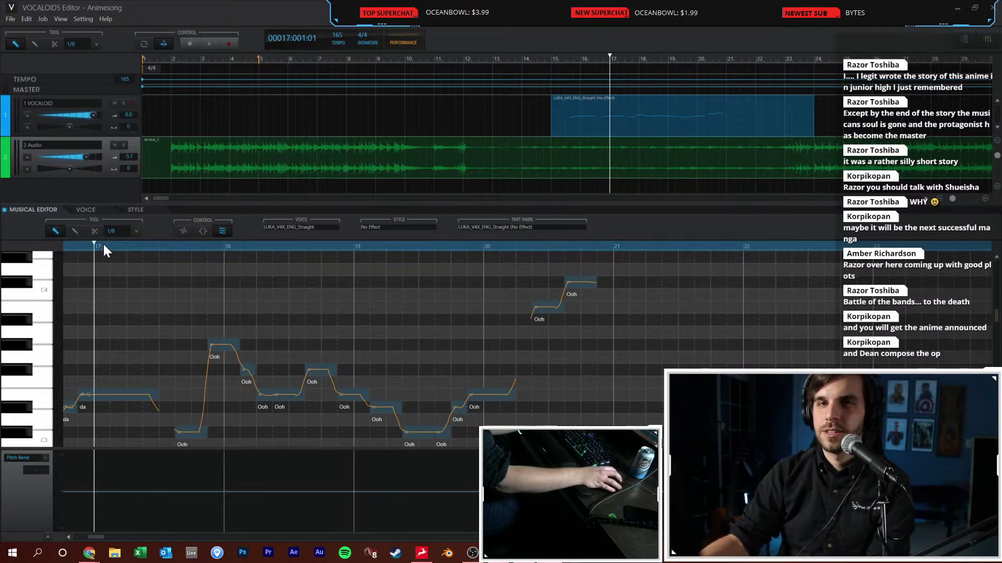
pyautogui.click(143, 246)
pyautogui.click(95, 246)
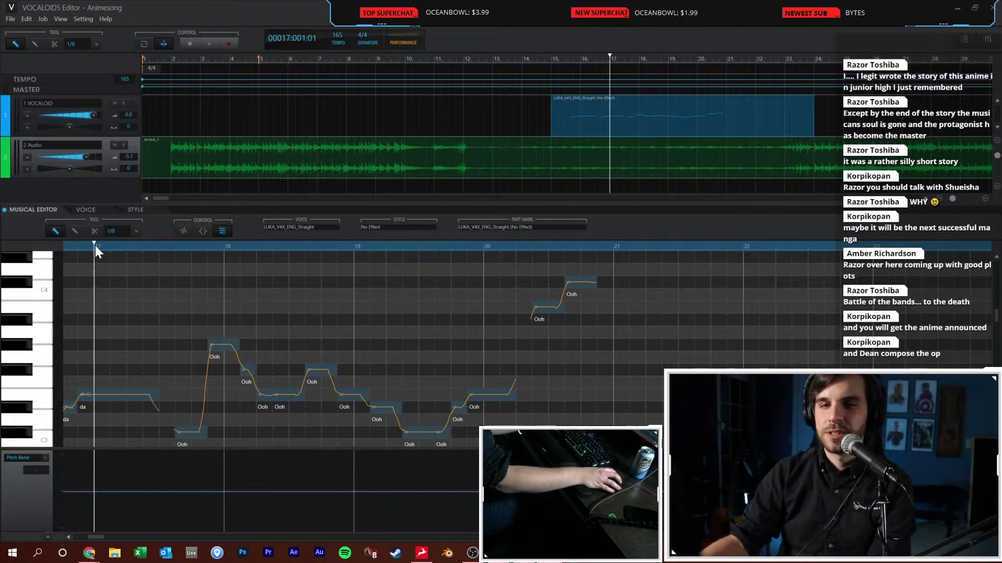
# Play the melody from bar 15 through the new high notes at the end of bar 20
pyautogui.click(68, 537)
pyautogui.click(68, 538)
pyautogui.click(68, 537)
pyautogui.click(68, 537)
pyautogui.click(69, 537)
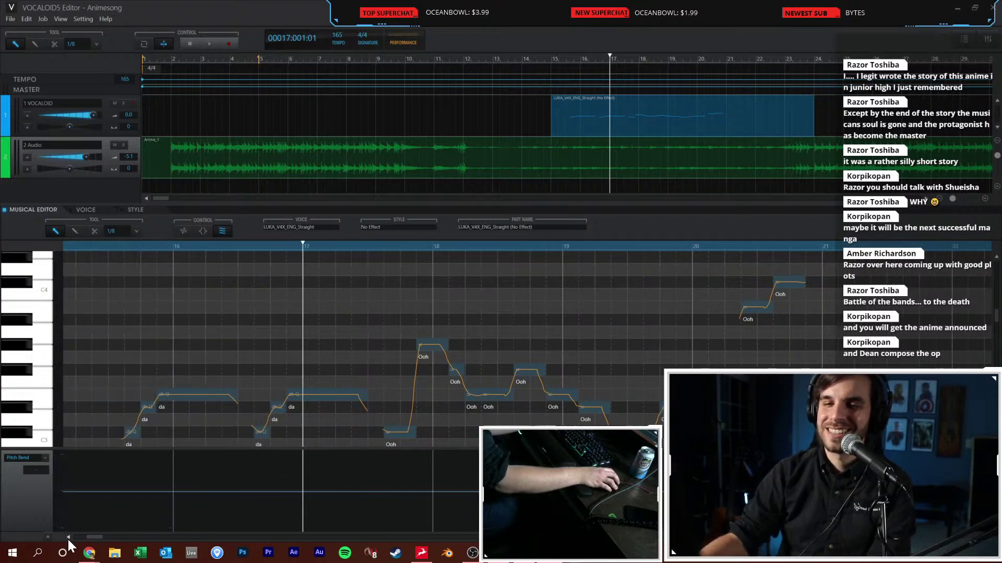
pyautogui.click(68, 537)
pyautogui.click(68, 538)
pyautogui.click(68, 537)
pyautogui.click(151, 246)
pyautogui.moveTo(157, 244); pyautogui.dragTo(212, 245)
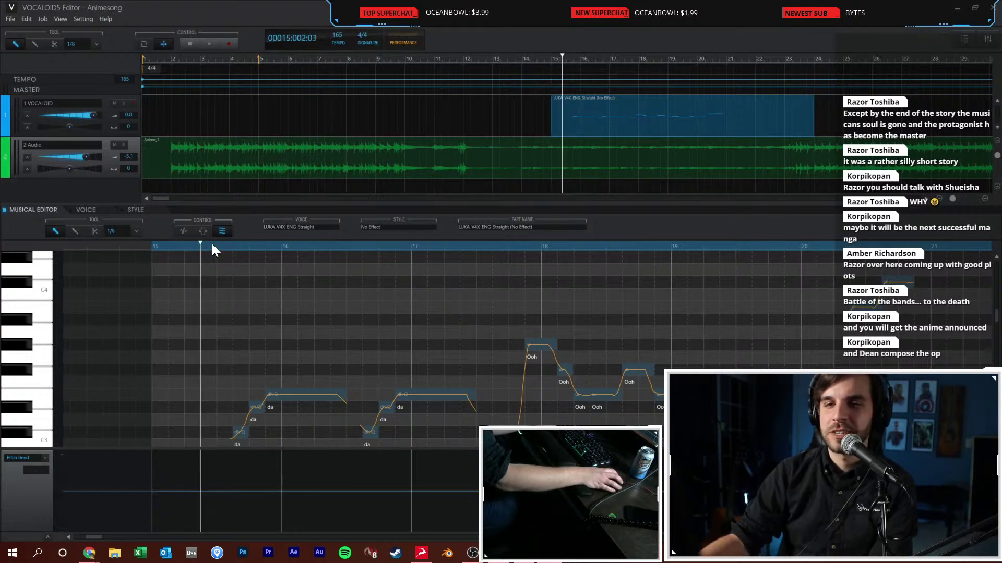
pyautogui.click(159, 247)
pyautogui.press('space')
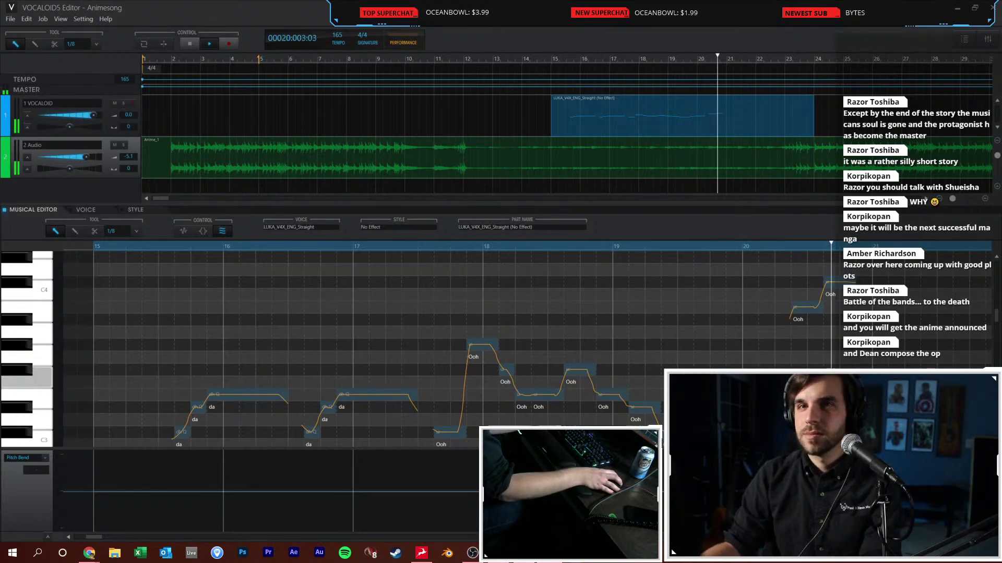
pyautogui.press('space')
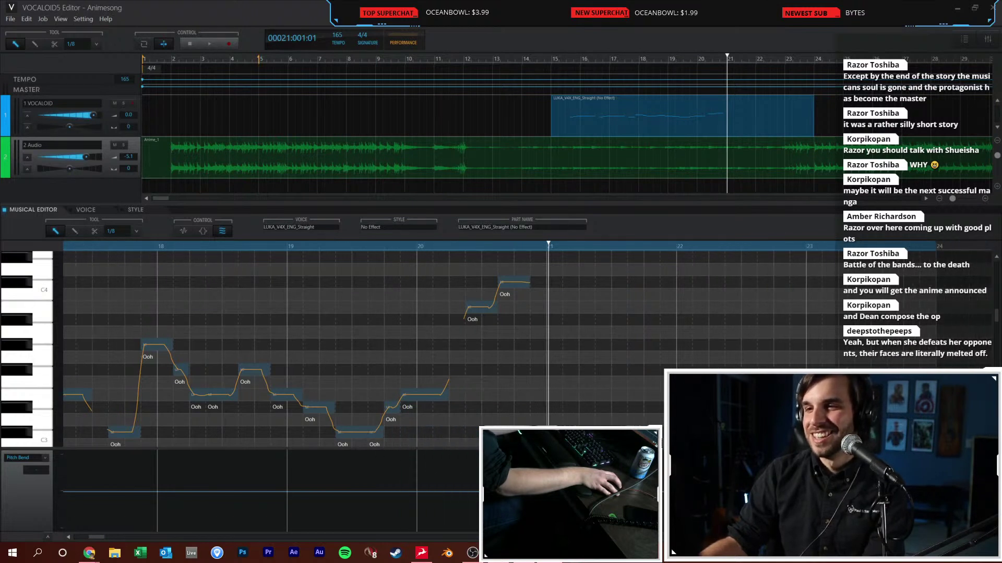
# Add a G#3 from late bar 20 to mid bar 21, then short F#3 and E3 notes and an F#3 held into bar 22
pyautogui.click(531, 324)
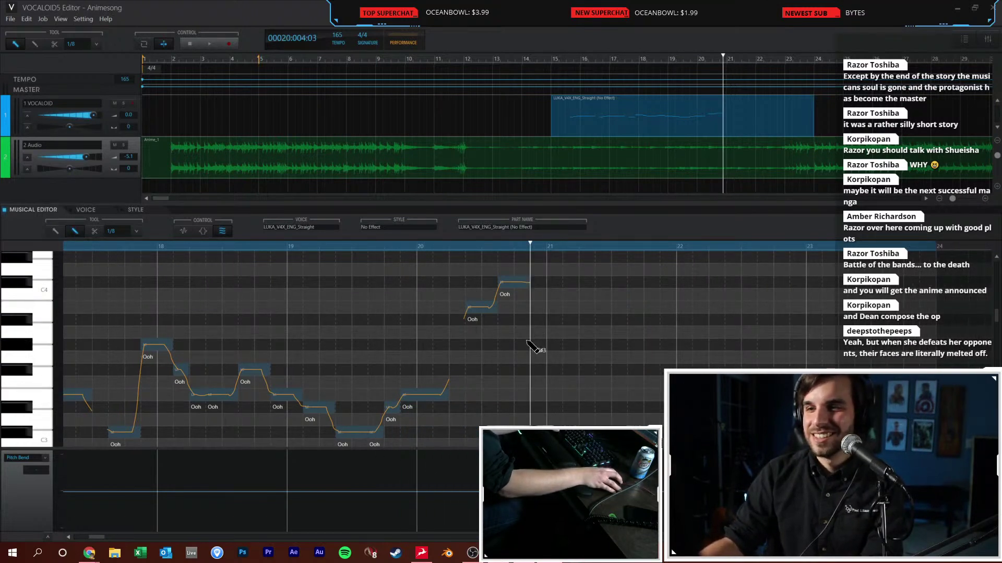
pyautogui.click(537, 346)
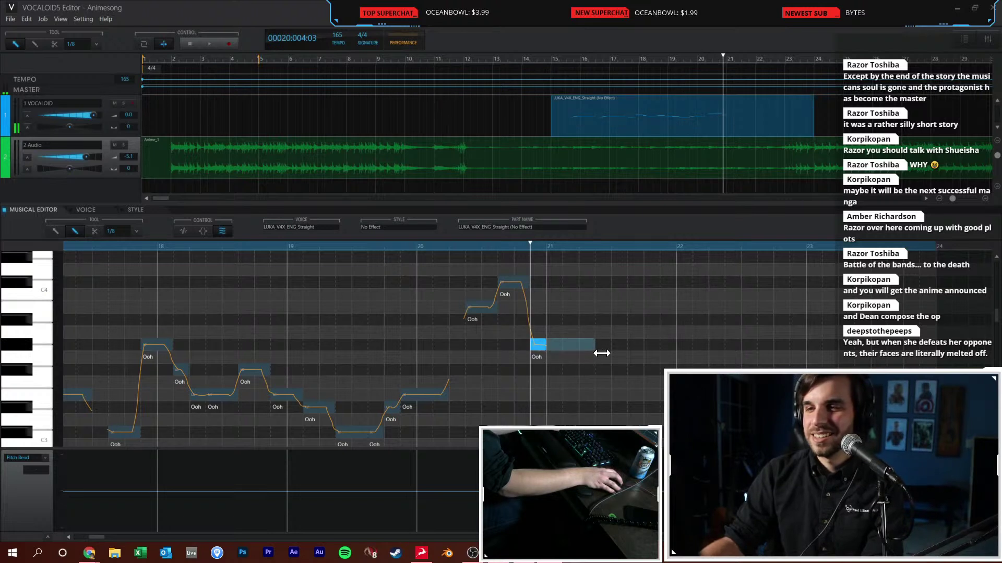
pyautogui.moveTo(603, 353); pyautogui.dragTo(603, 354)
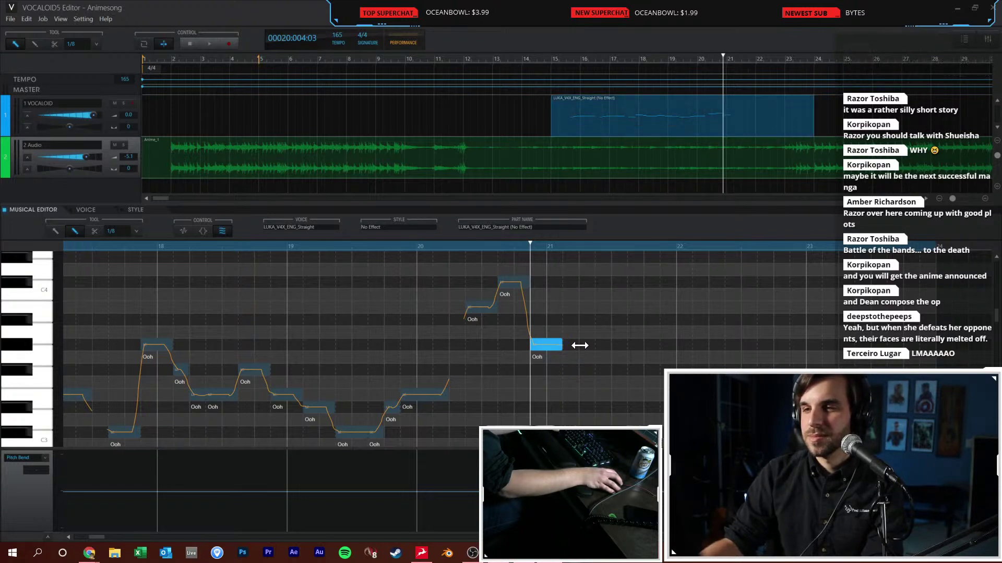
pyautogui.moveTo(611, 346); pyautogui.dragTo(659, 395)
pyautogui.moveTo(661, 369); pyautogui.dragTo(674, 370)
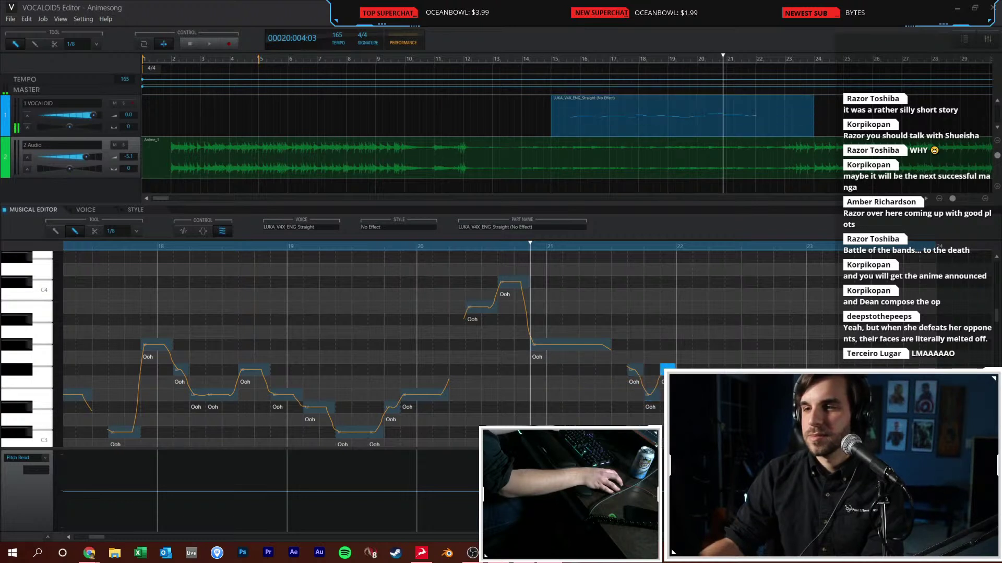
pyautogui.moveTo(741, 368); pyautogui.dragTo(709, 369)
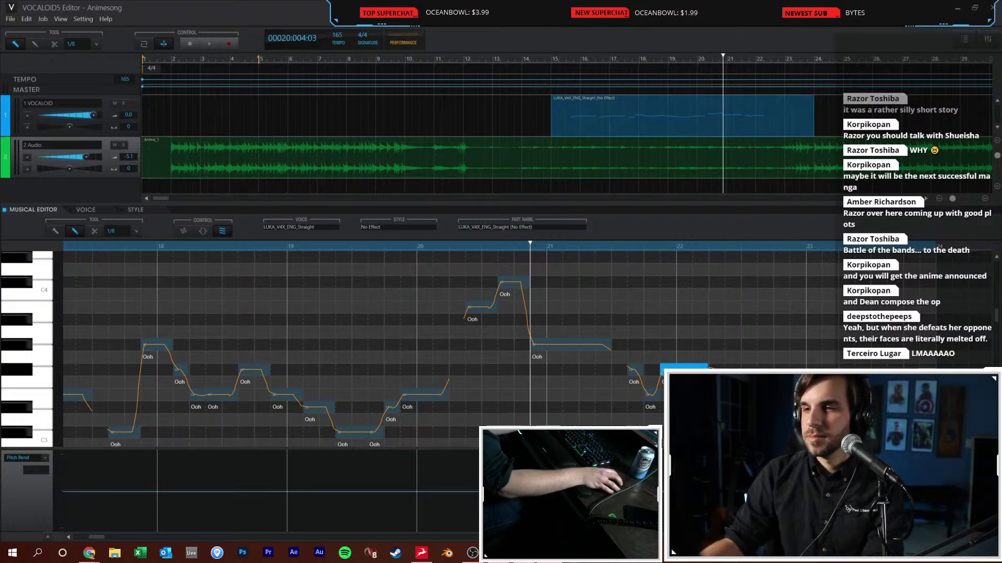
# Add one-beat A3, G#3, F#3 and G#3 notes from mid bar 22, ending with a long E3 held to bar 24
pyautogui.click(729, 333)
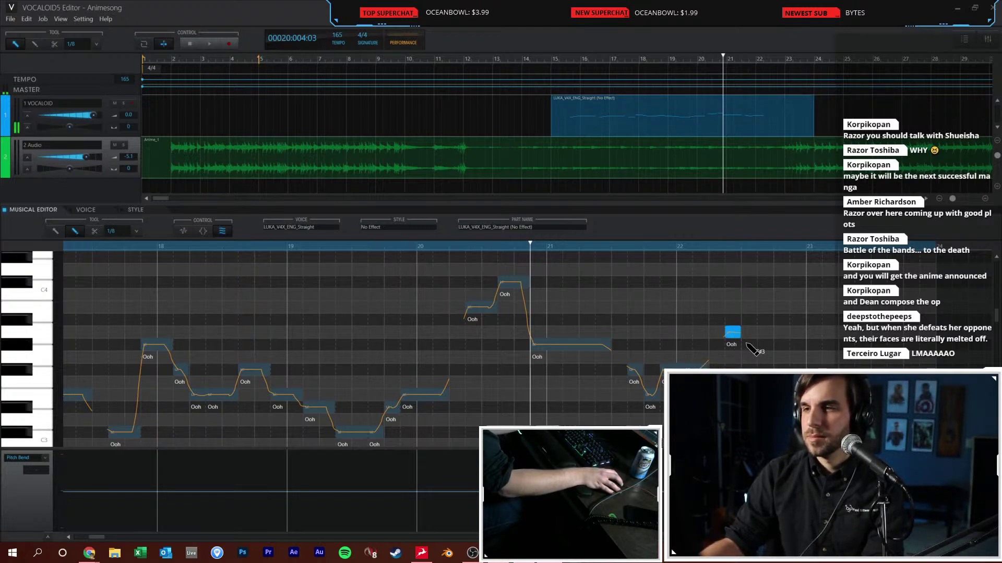
pyautogui.moveTo(757, 344); pyautogui.dragTo(788, 345)
pyautogui.click(793, 366)
pyautogui.moveTo(823, 344); pyautogui.dragTo(865, 345)
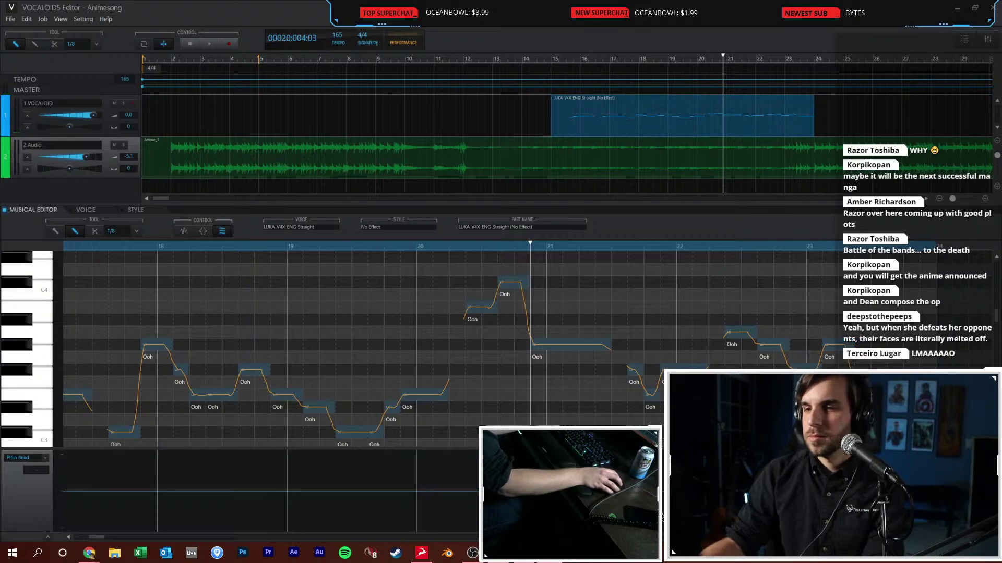
# Play the whole melody from bar 15 to near the end of bar 23
pyautogui.click(69, 539)
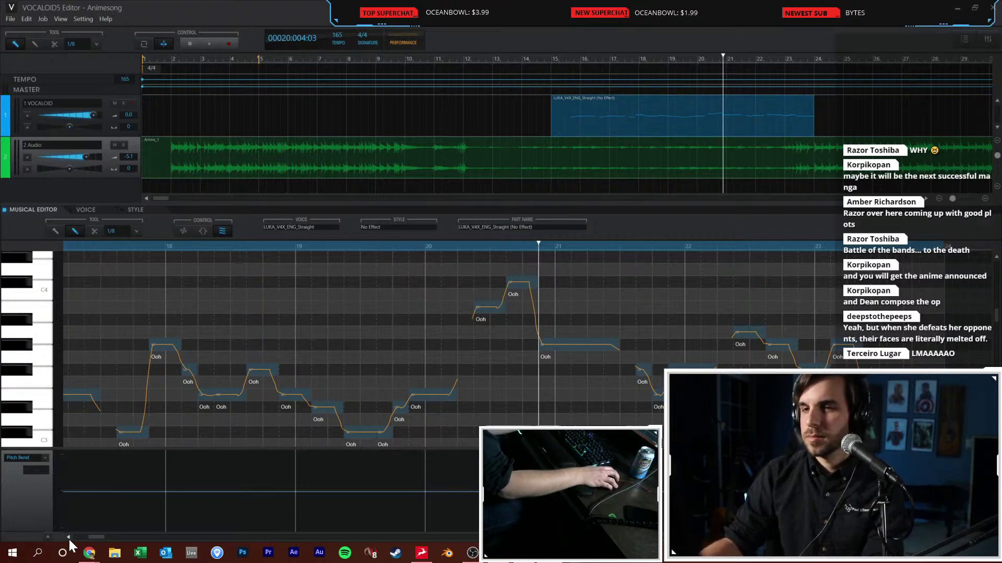
pyautogui.click(69, 539)
pyautogui.click(69, 539)
pyautogui.click(69, 539)
pyautogui.click(69, 540)
pyautogui.click(69, 539)
pyautogui.click(69, 540)
pyautogui.moveTo(69, 539); pyautogui.dragTo(69, 540)
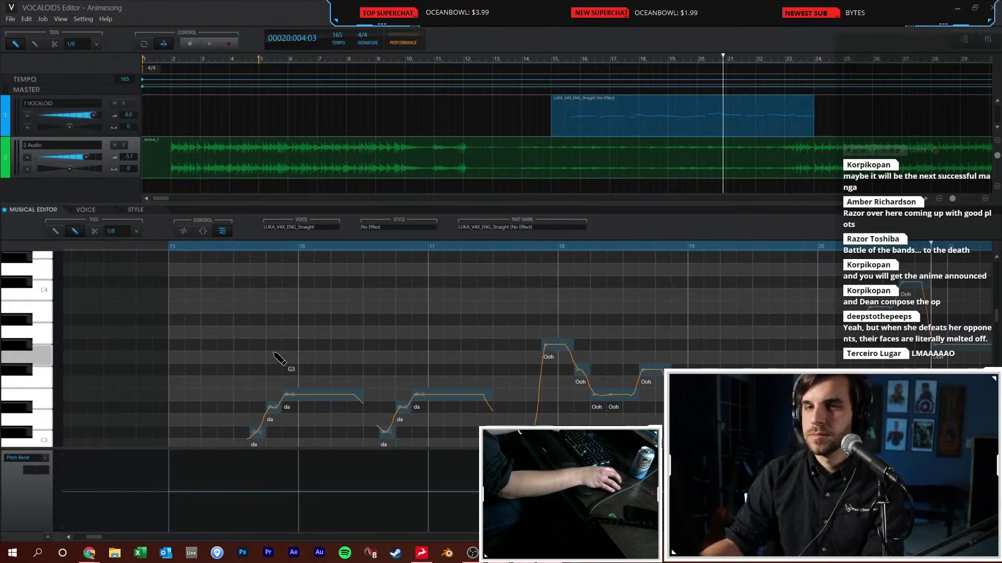
pyautogui.click(176, 248)
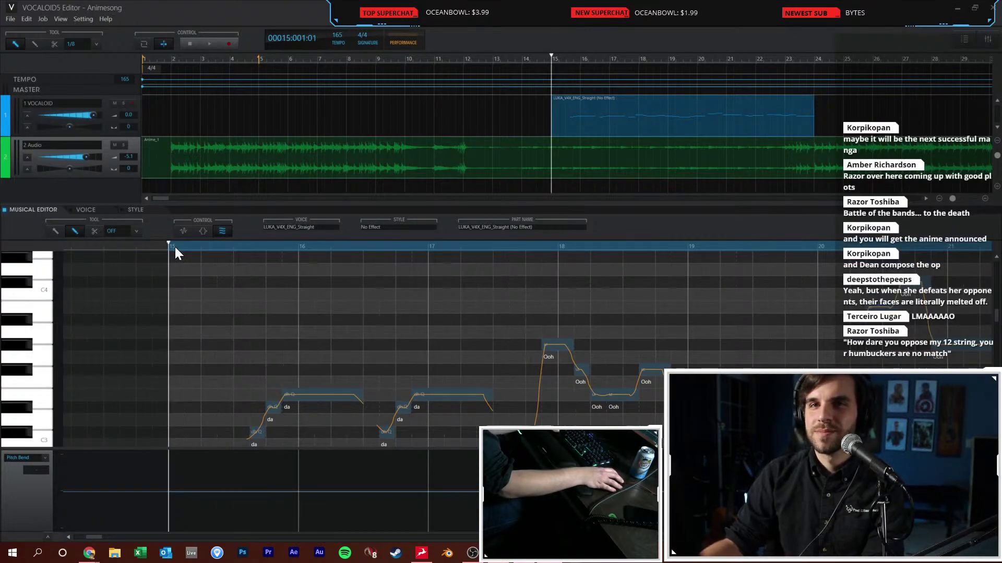
pyautogui.click(227, 247)
pyautogui.click(178, 248)
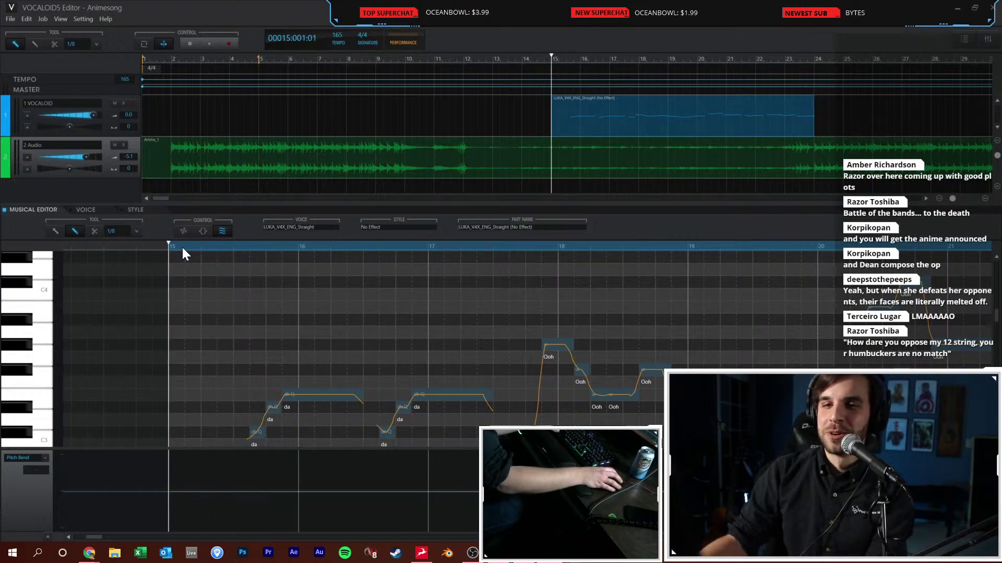
pyautogui.press('space')
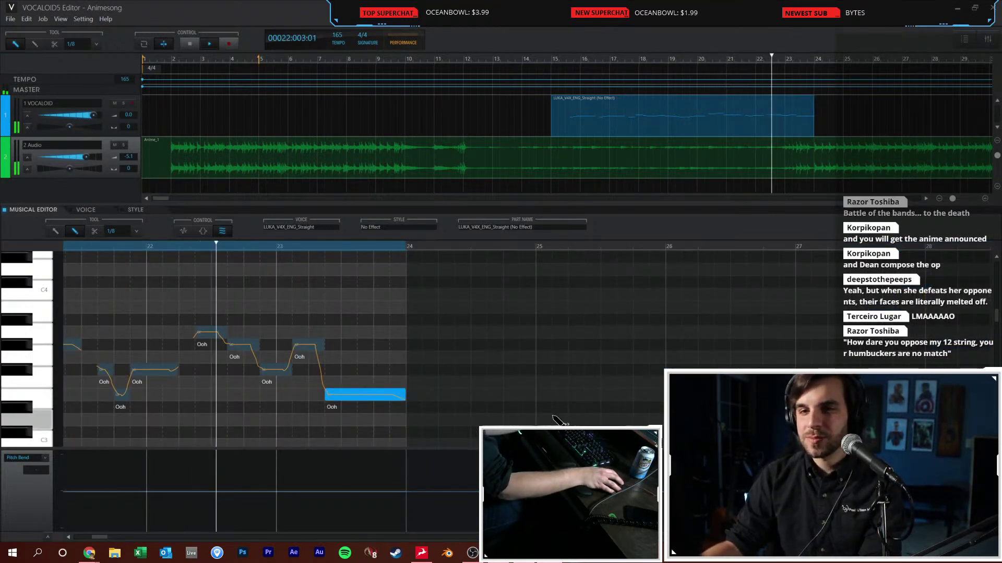
pyautogui.press('alt')
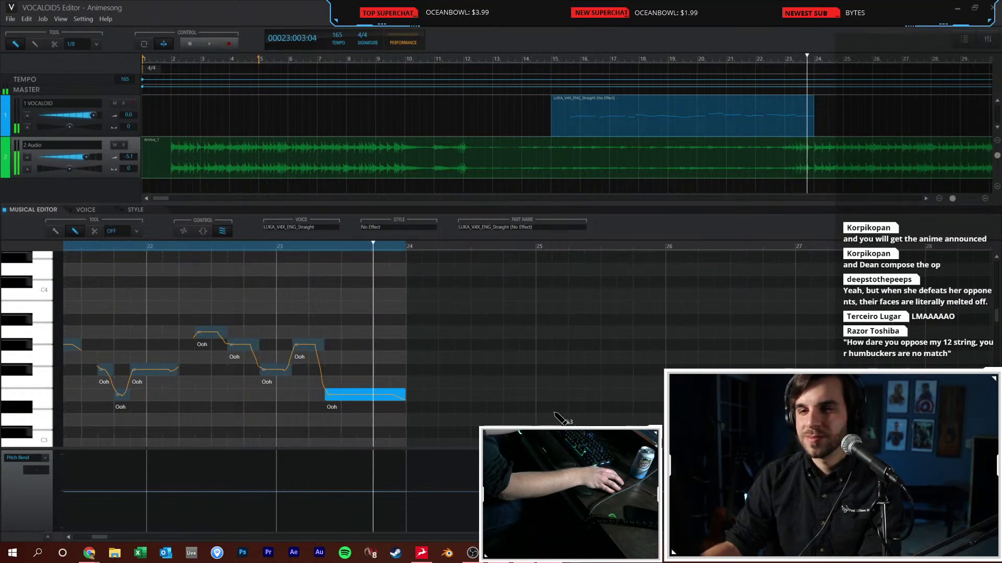
# Replay the full melody from bar 15 and set the playhead at bar 24, the end of the vocal part
pyautogui.click(69, 536)
pyautogui.moveTo(70, 538); pyautogui.dragTo(67, 537)
pyautogui.click(152, 246)
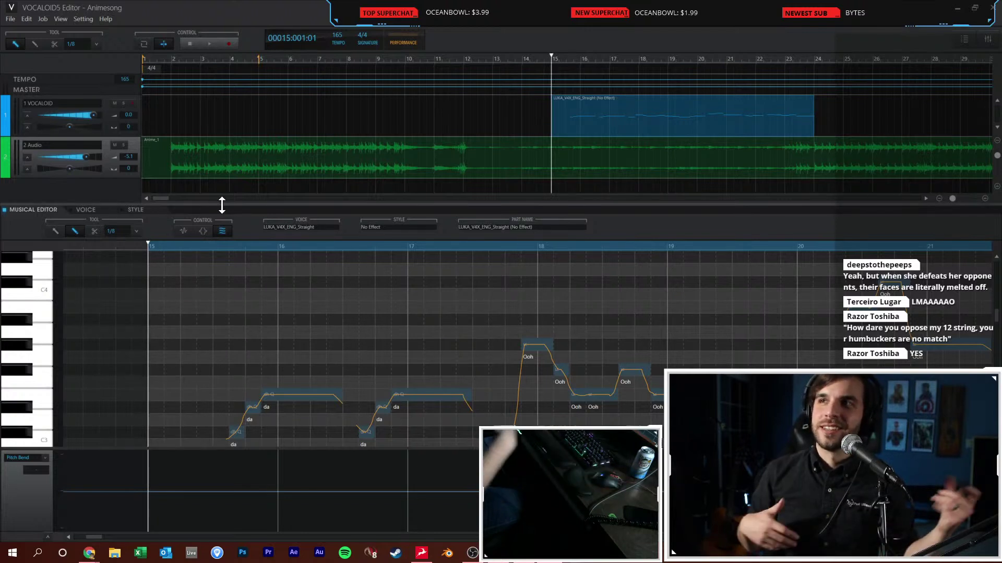
pyautogui.click(225, 246)
pyautogui.moveTo(256, 243); pyautogui.dragTo(406, 244)
pyautogui.click(277, 247)
pyautogui.click(151, 245)
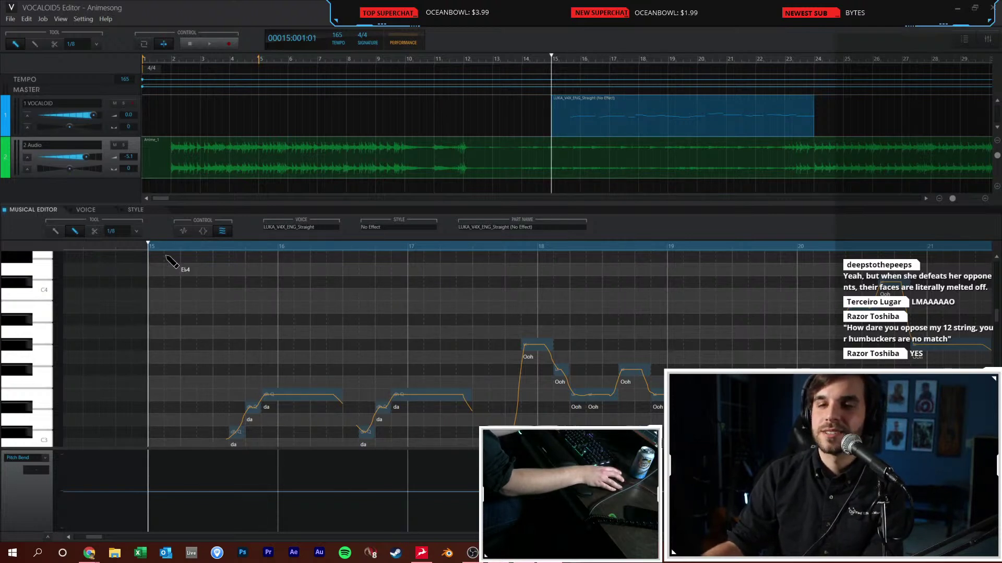
pyautogui.press('space')
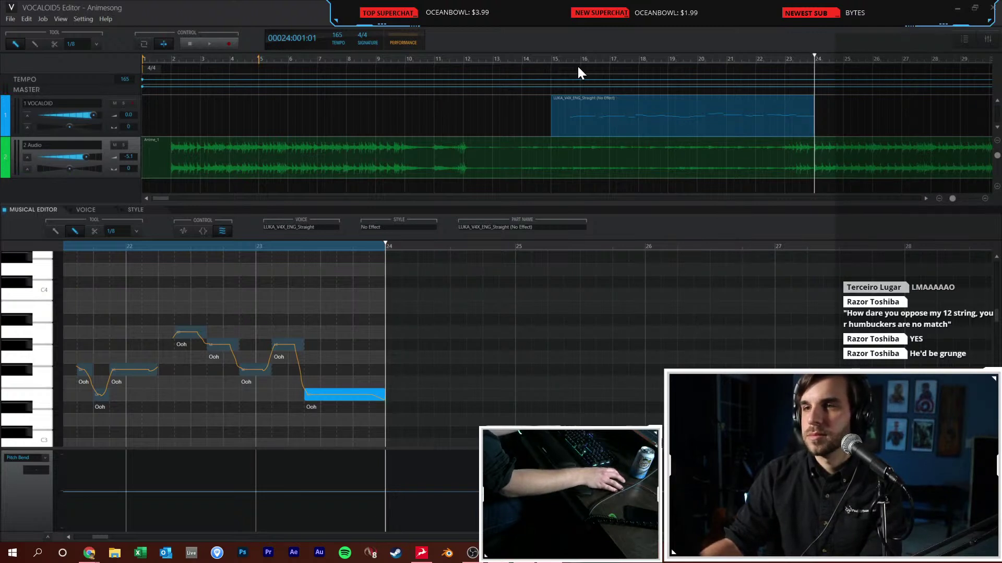
pyautogui.click(551, 59)
pyautogui.click(816, 58)
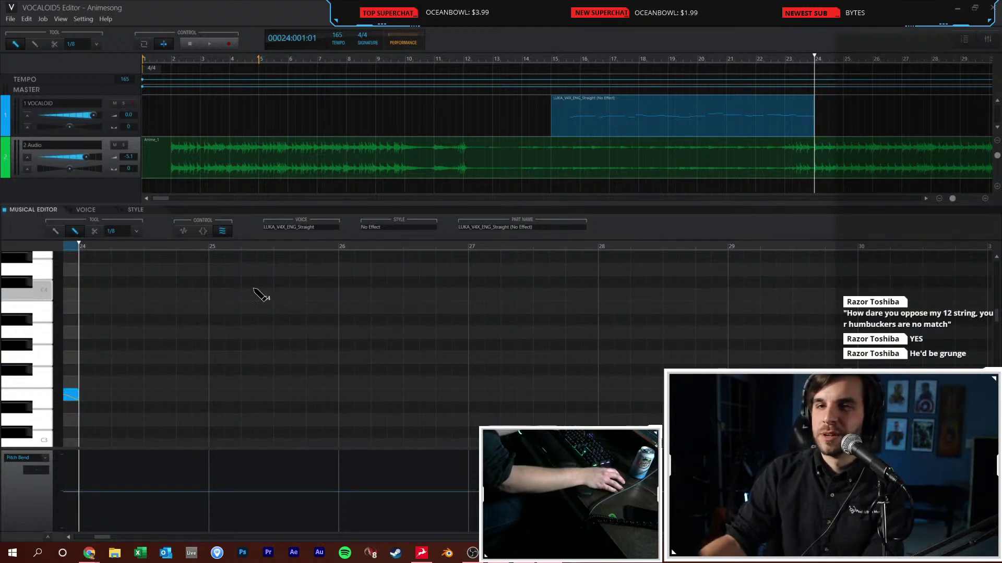
# Play the backing track from bar 24 and bring the playhead back into bar 24
pyautogui.press('space')
pyautogui.scroll(1, 202, 385)
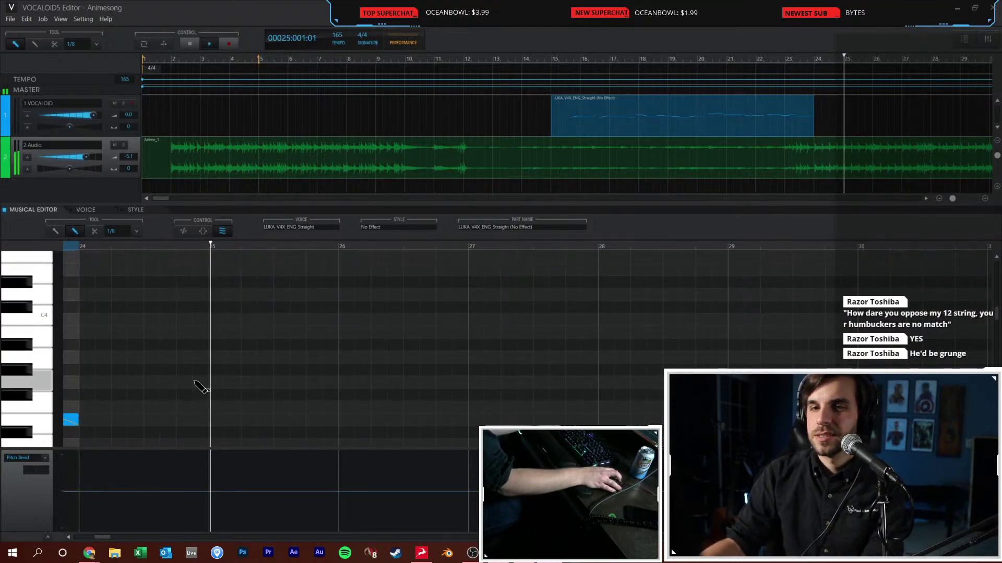
pyautogui.click(84, 246)
pyautogui.click(133, 422)
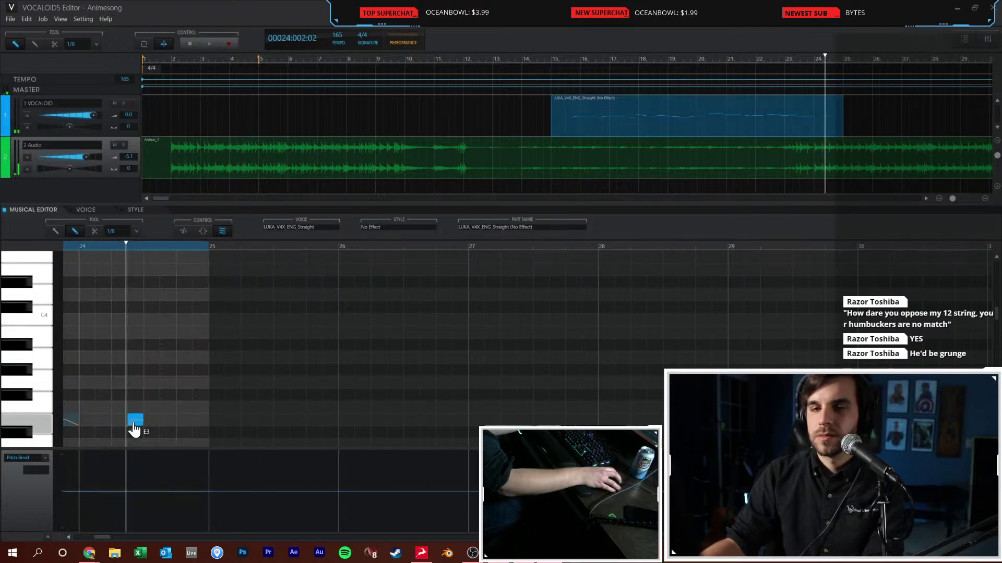
pyautogui.scroll(-3, 146, 428)
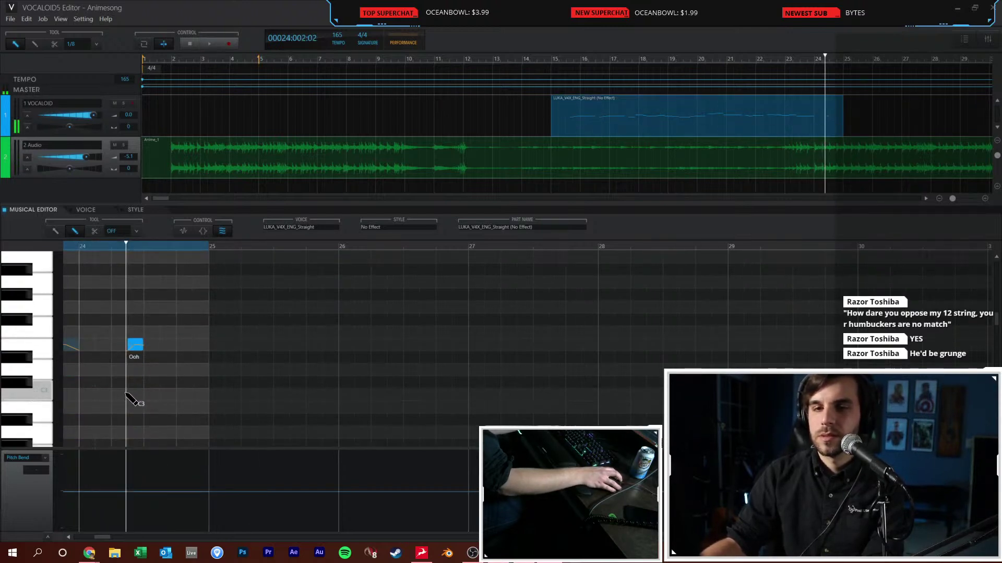
pyautogui.hotkey('ctrl', 'z')
# Add one-beat C#3 and E3 notes from beat 2 of bar 24, then a half-beat G#3 and an F#3 held into bar 25
pyautogui.click(119, 384)
pyautogui.moveTo(142, 384); pyautogui.dragTo(149, 384)
pyautogui.click(157, 343)
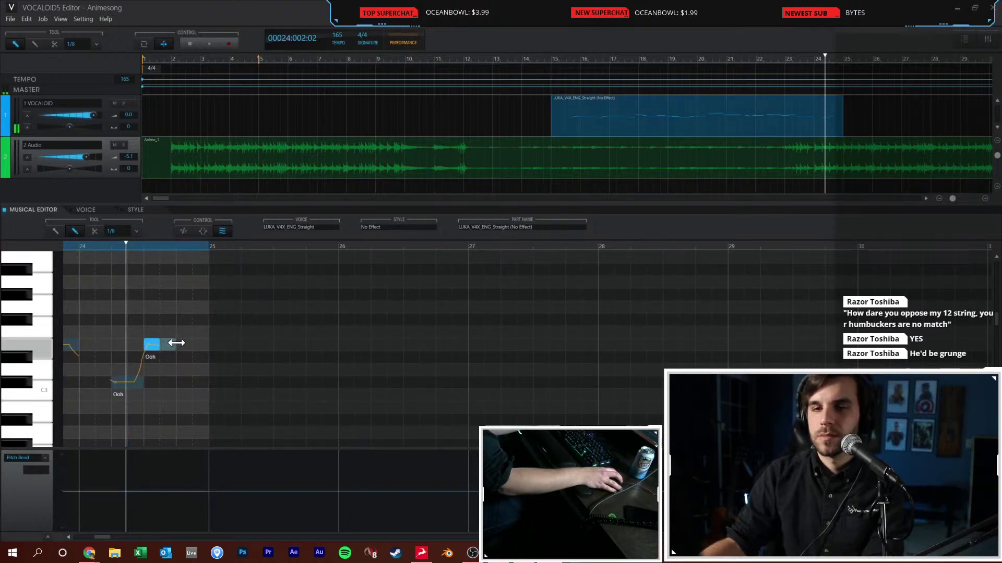
pyautogui.moveTo(159, 343); pyautogui.dragTo(176, 343)
pyautogui.click(185, 294)
pyautogui.click(200, 320)
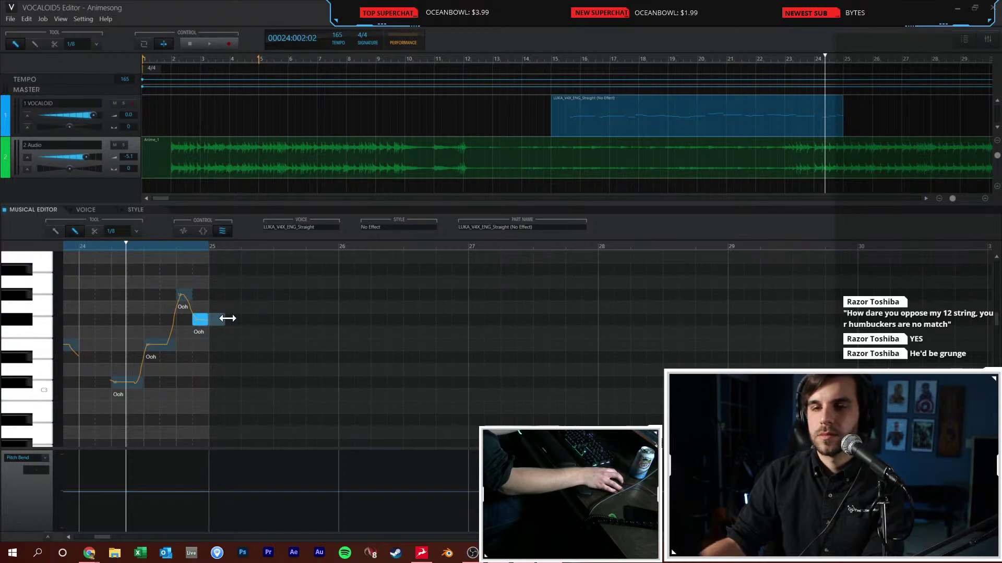
pyautogui.moveTo(227, 322); pyautogui.dragTo(225, 323)
# Extend the F#3 to beat 2 of bar 25 and follow it with a half-beat C#3 and one-beat A3 and G#3 notes
pyautogui.click(230, 382)
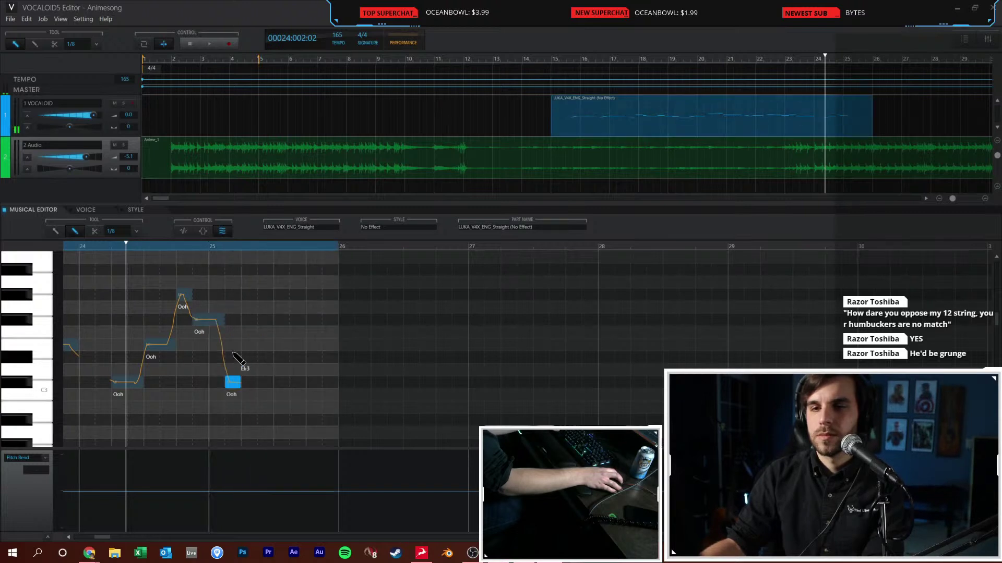
pyautogui.click(253, 285)
pyautogui.hotkey('ctrl', 'z')
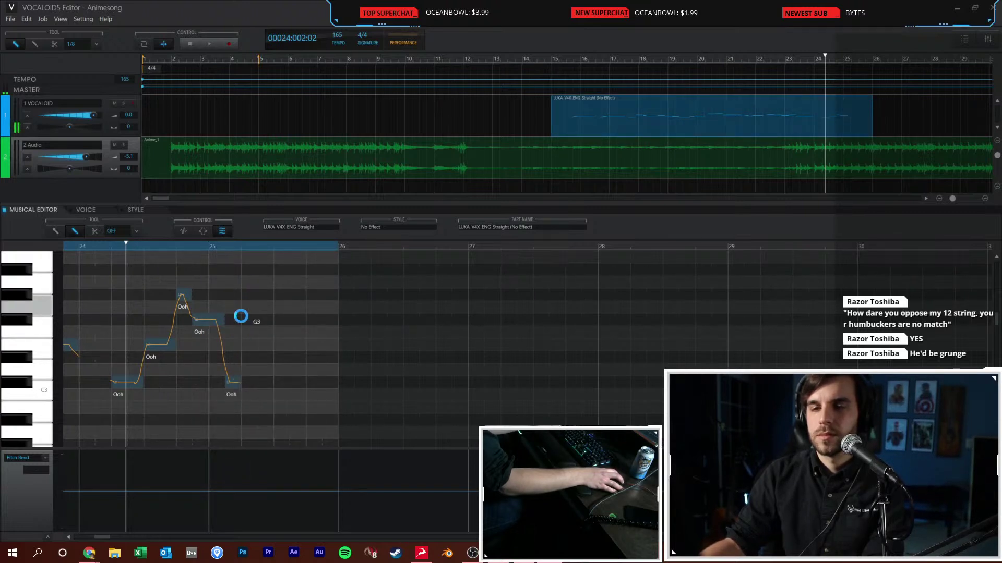
pyautogui.moveTo(243, 319); pyautogui.dragTo(241, 320)
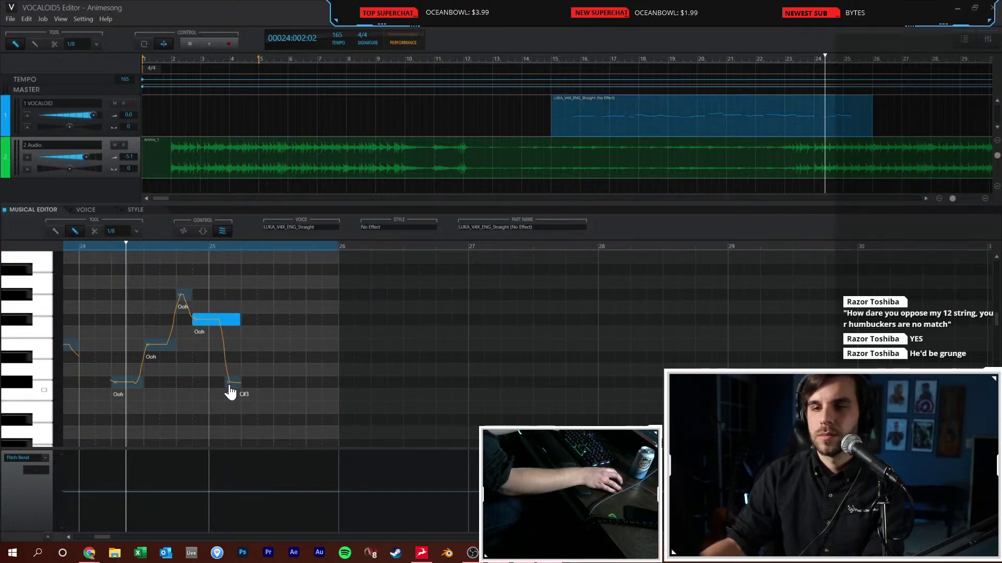
pyautogui.moveTo(249, 392); pyautogui.dragTo(253, 394)
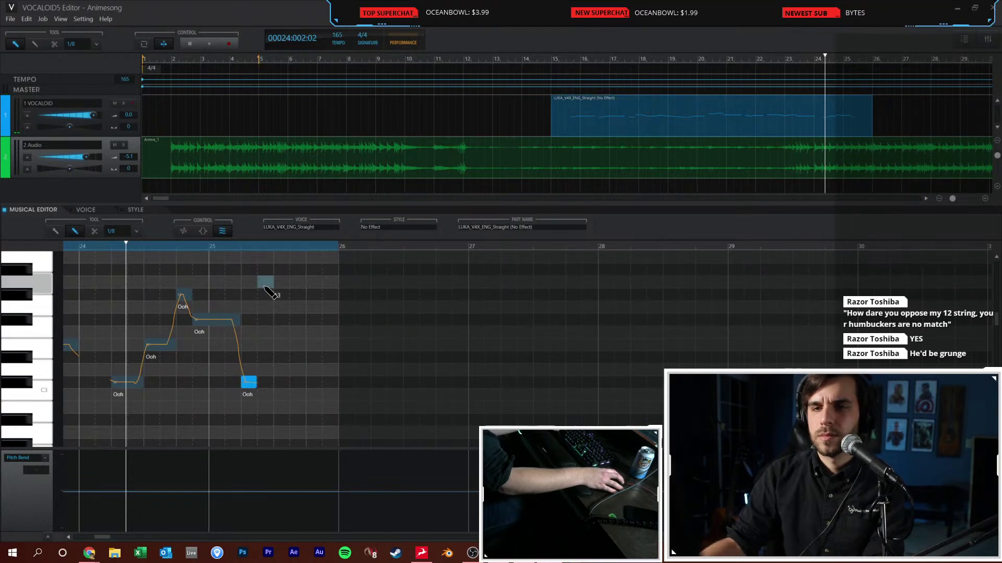
pyautogui.moveTo(295, 285); pyautogui.dragTo(315, 298)
# Play the melody from bar 15 to late bar 25 and raise the VOCALOID track volume to 4.7
pyautogui.click(554, 63)
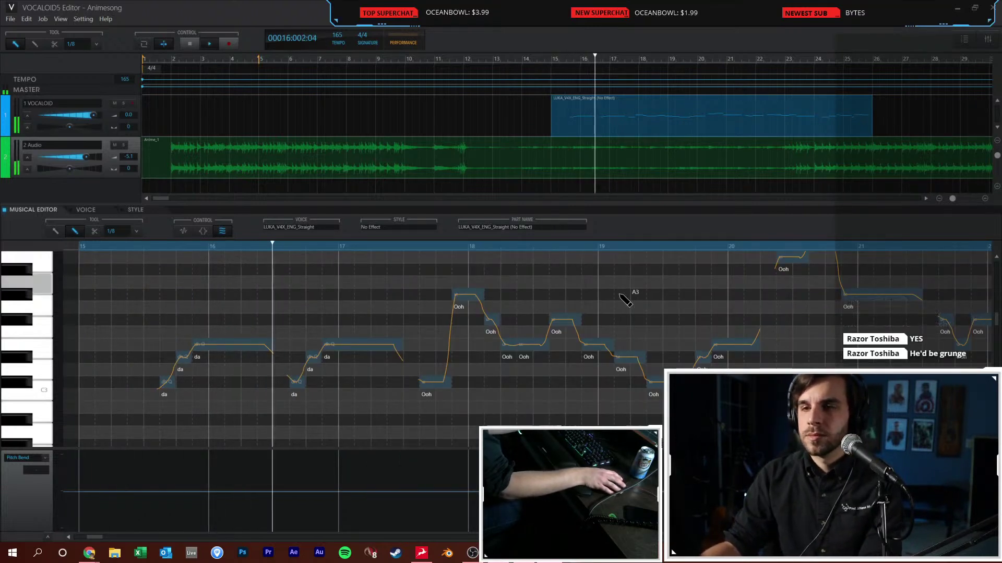
pyautogui.scroll(1, 623, 366)
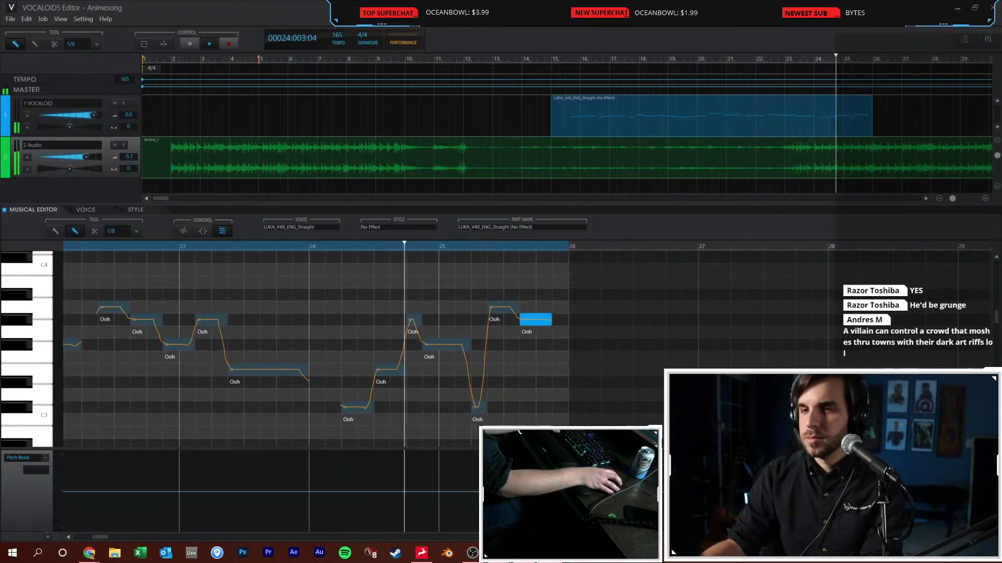
pyautogui.press('space')
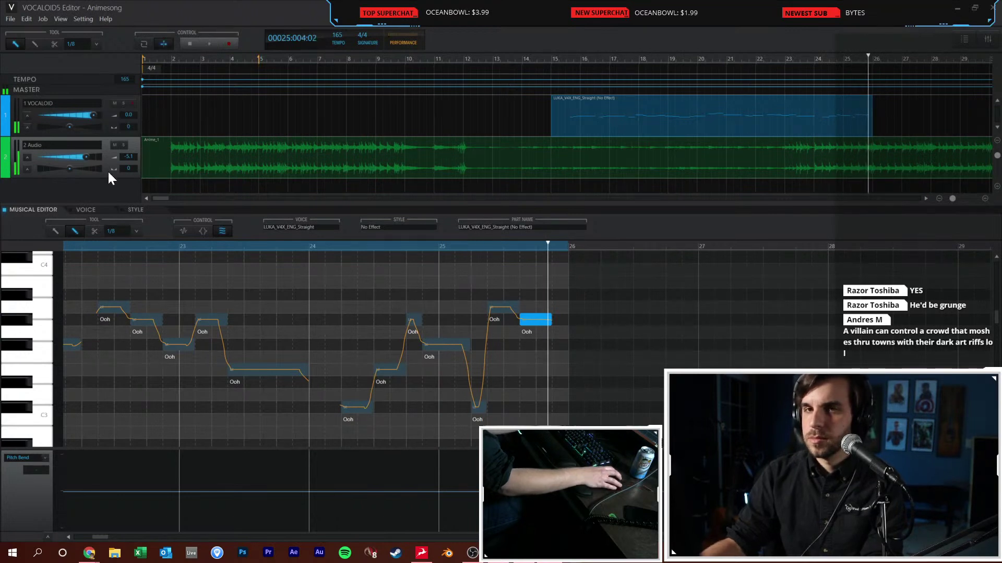
pyautogui.moveTo(98, 114); pyautogui.dragTo(102, 114)
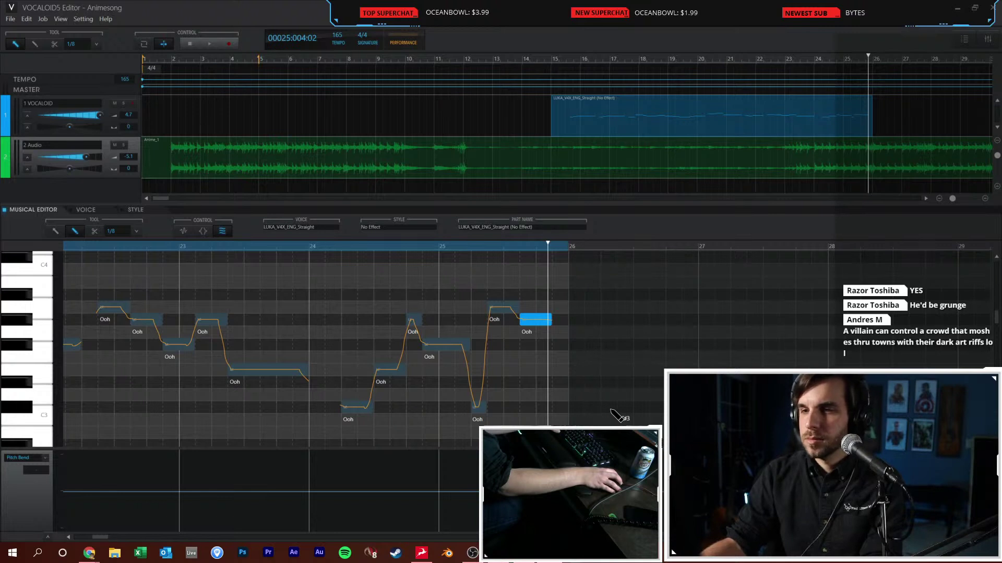
# Add one-beat C#3 and B3 notes from beat 2 of bar 26, followed by a half-beat C#4
pyautogui.moveTo(630, 408); pyautogui.dragTo(631, 408)
pyautogui.scroll(2, 655, 317)
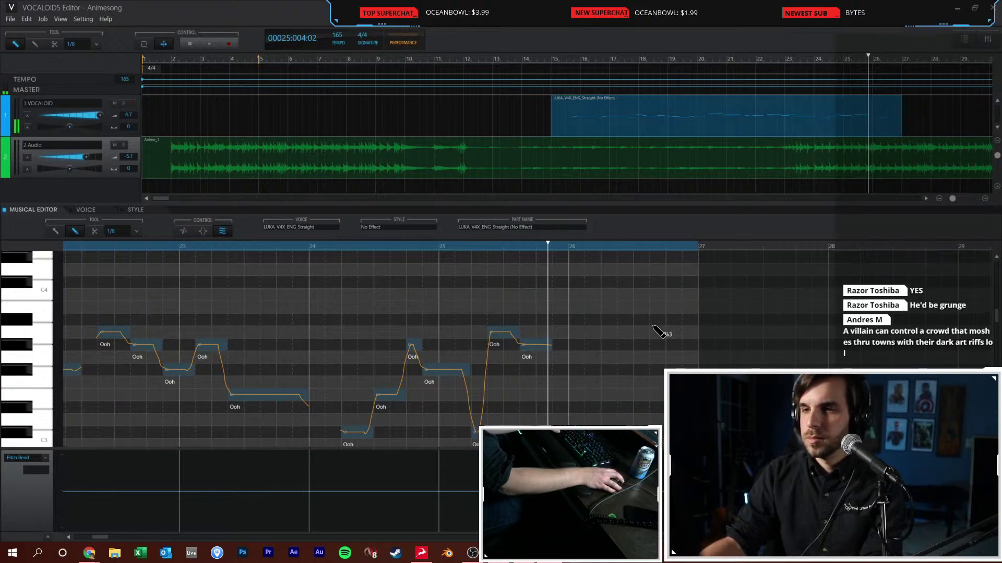
pyautogui.moveTo(635, 307); pyautogui.dragTo(662, 307)
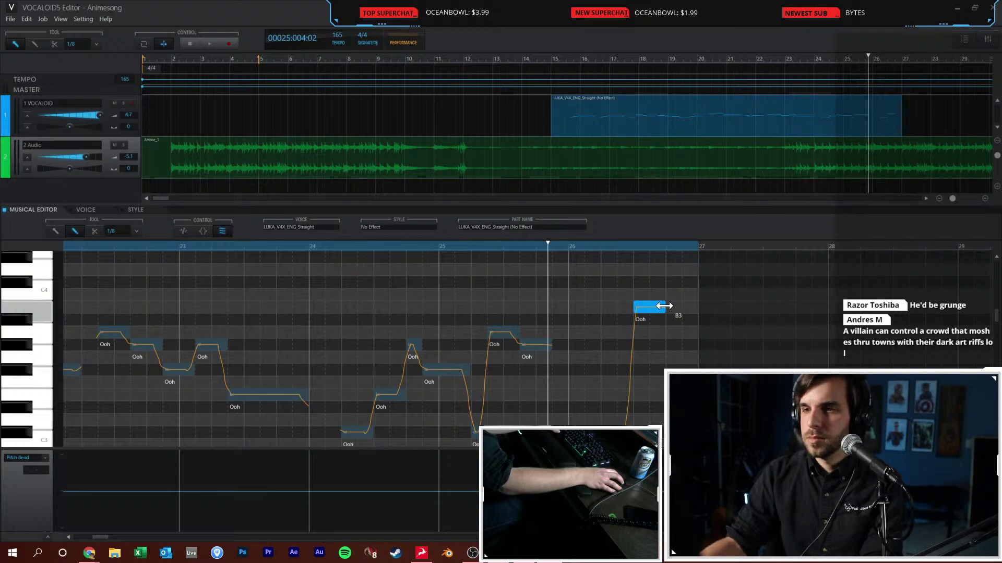
pyautogui.moveTo(669, 282); pyautogui.dragTo(681, 282)
pyautogui.scroll(4, 699, 292)
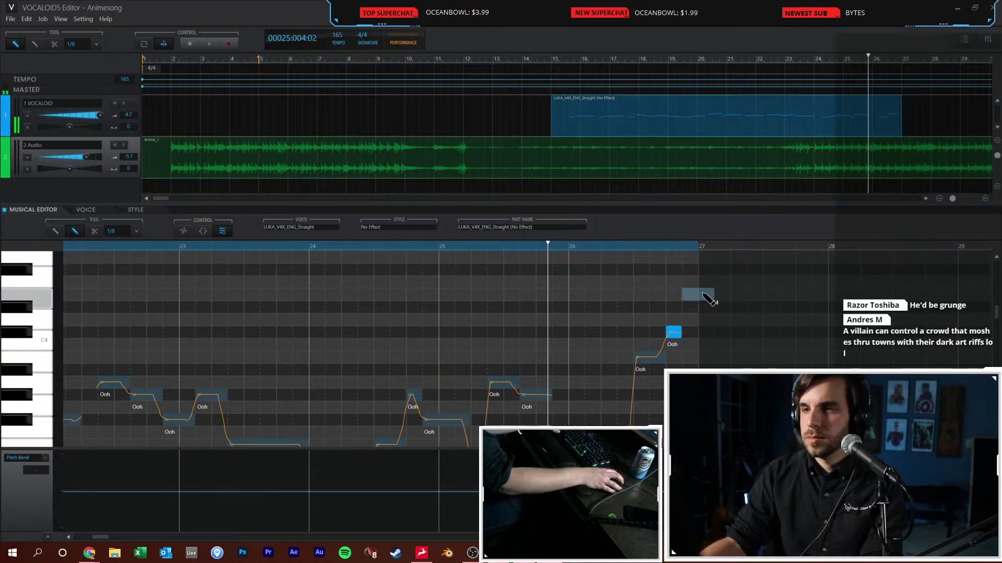
# Continue from late bar 26 through bar 27 with one-beat E4, D#4, D#4 and C#4 notes
pyautogui.click(704, 296)
pyautogui.click(731, 309)
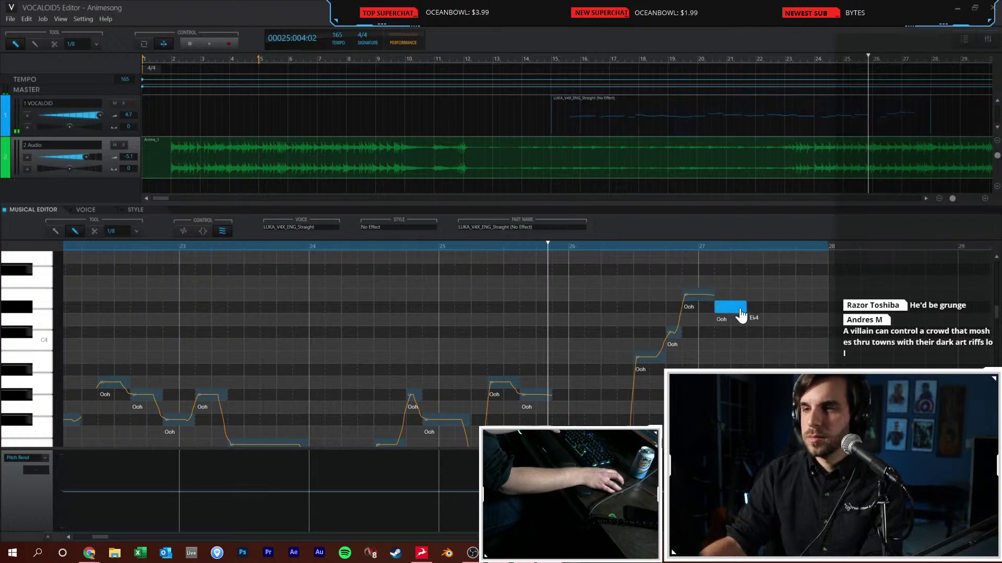
pyautogui.click(764, 309)
pyautogui.click(801, 333)
# Play the new phrase from bar 26 up to bar 28
pyautogui.click(654, 244)
pyautogui.press('space')
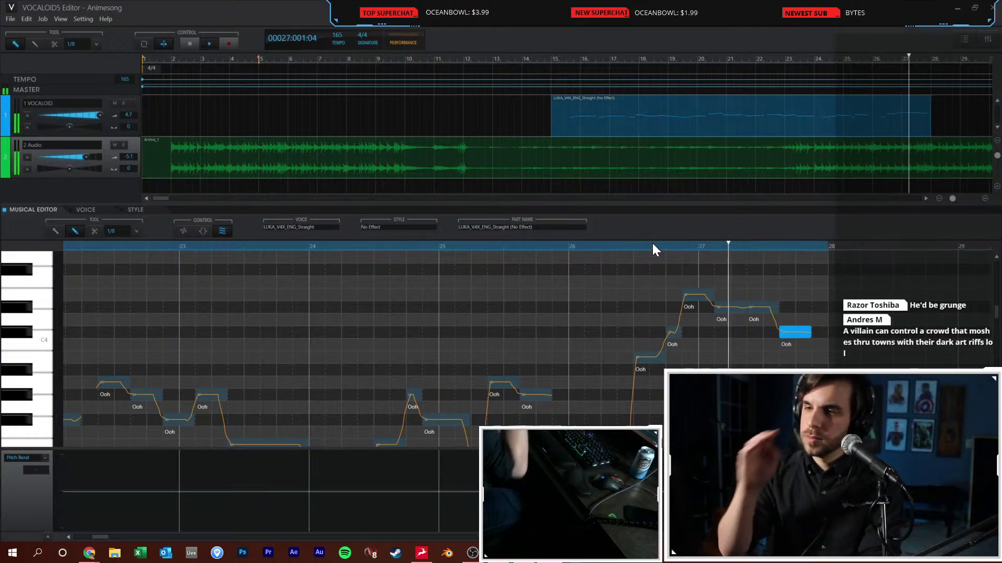
pyautogui.scroll(2, 843, 324)
pyautogui.scroll(2, 841, 324)
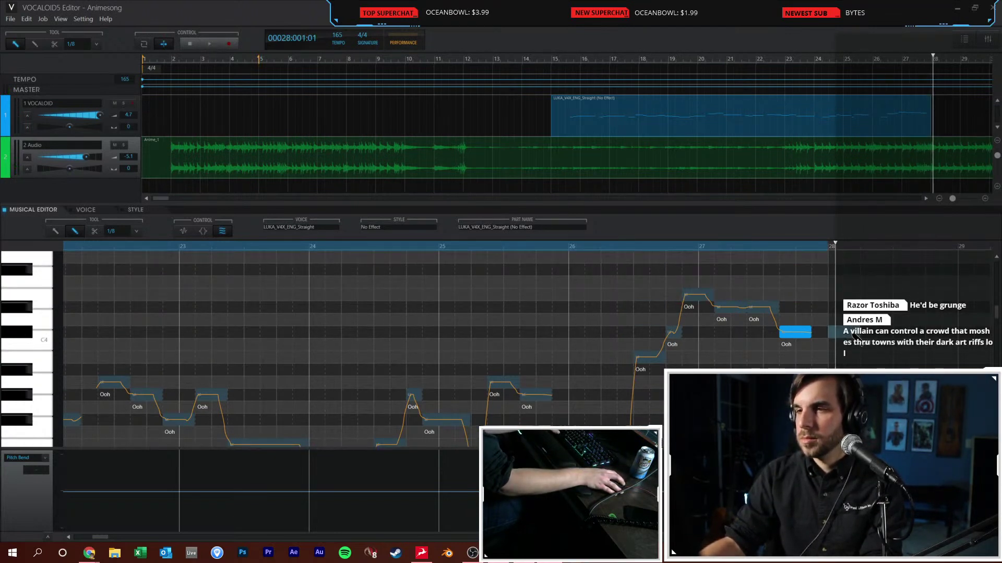
# Add a one-beat C#4 and a half-beat C#4 from the start of bar 28, then one-beat E4, F#4 and D#4 notes into bar 29
pyautogui.click(853, 334)
pyautogui.press('space')
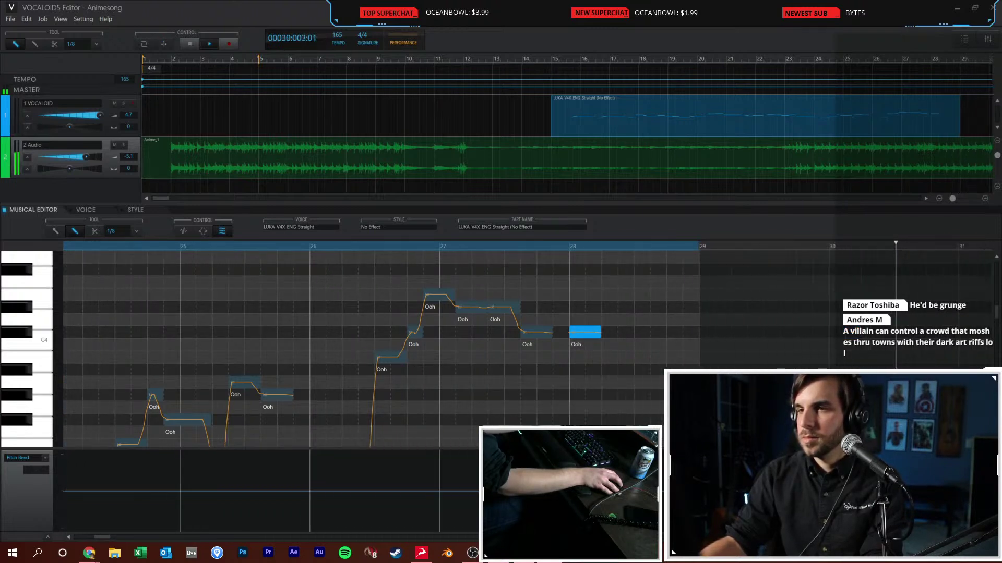
pyautogui.press('space')
pyautogui.click(584, 333)
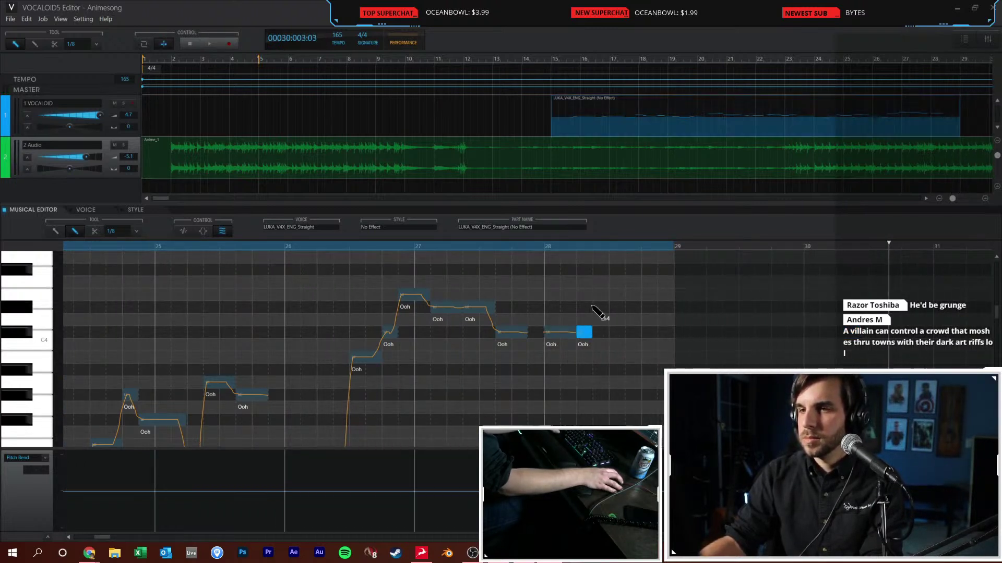
pyautogui.click(611, 295)
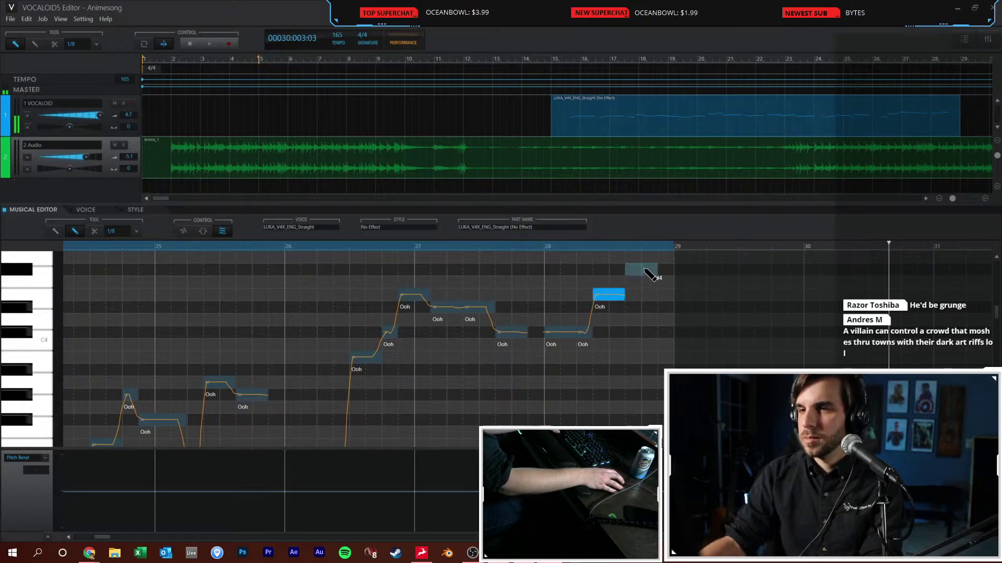
pyautogui.click(642, 270)
pyautogui.moveTo(681, 312); pyautogui.dragTo(721, 332)
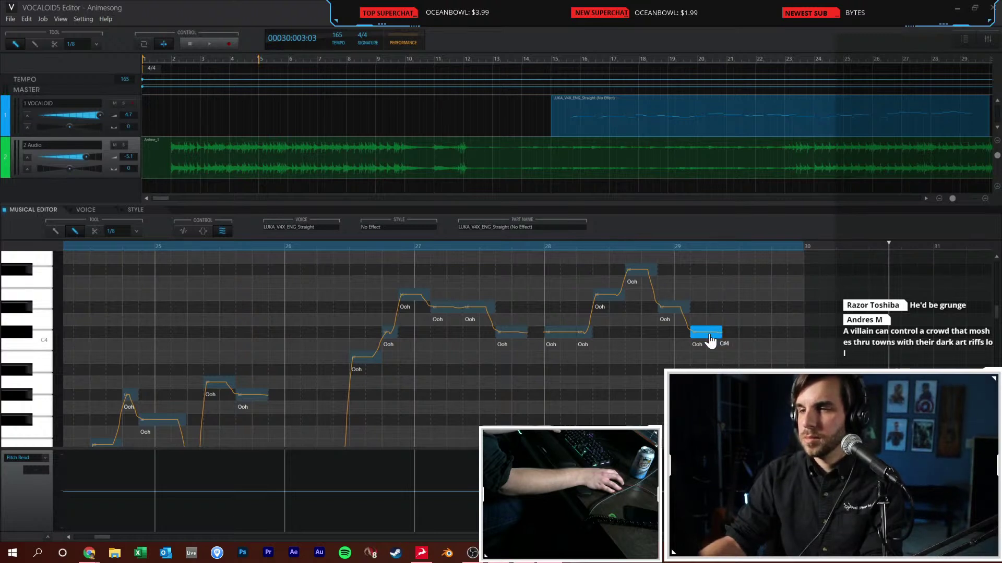
pyautogui.press('Delete')
# Extend the D#4 by half a beat, then add a half-beat C#4, one-beat E4 and F#4, a D#4 held to bar 31 and a two-beat G#4
pyautogui.moveTo(689, 307)
pyautogui.mouseDown()
pyautogui.moveTo(754, 295)
pyautogui.moveTo(927, 309)
pyautogui.mouseUp()
pyautogui.click(718, 334)
pyautogui.click(778, 270)
pyautogui.scroll(2, 905, 359)
pyautogui.moveTo(904, 355); pyautogui.dragTo(906, 367)
pyautogui.moveTo(939, 295)
pyautogui.mouseDown()
pyautogui.moveTo(999, 293)
pyautogui.moveTo(980, 313)
pyautogui.mouseUp()
# Play the ending in bar 31, then play the vocal part from bar 15 to late bar 17
pyautogui.press('space')
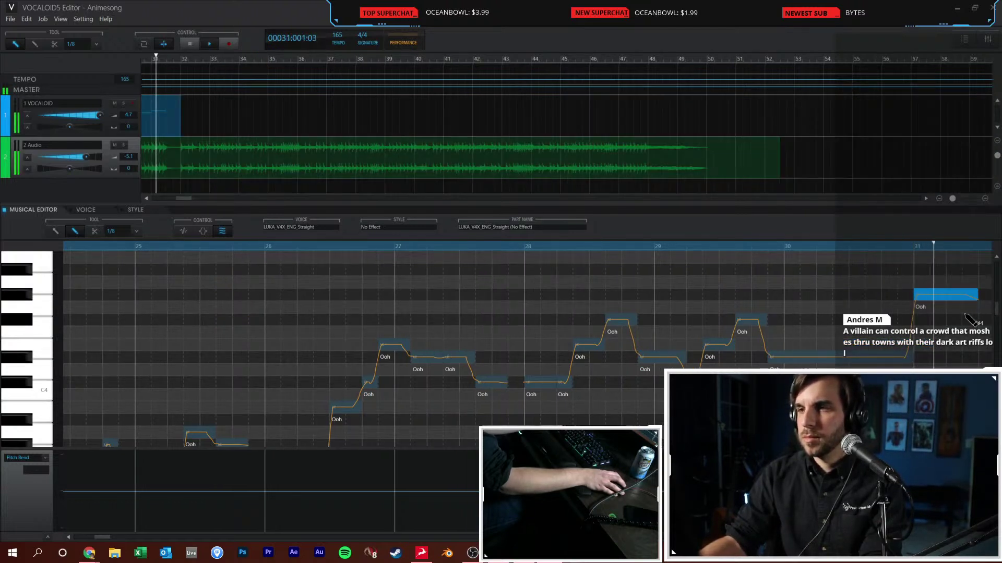
pyautogui.press('space')
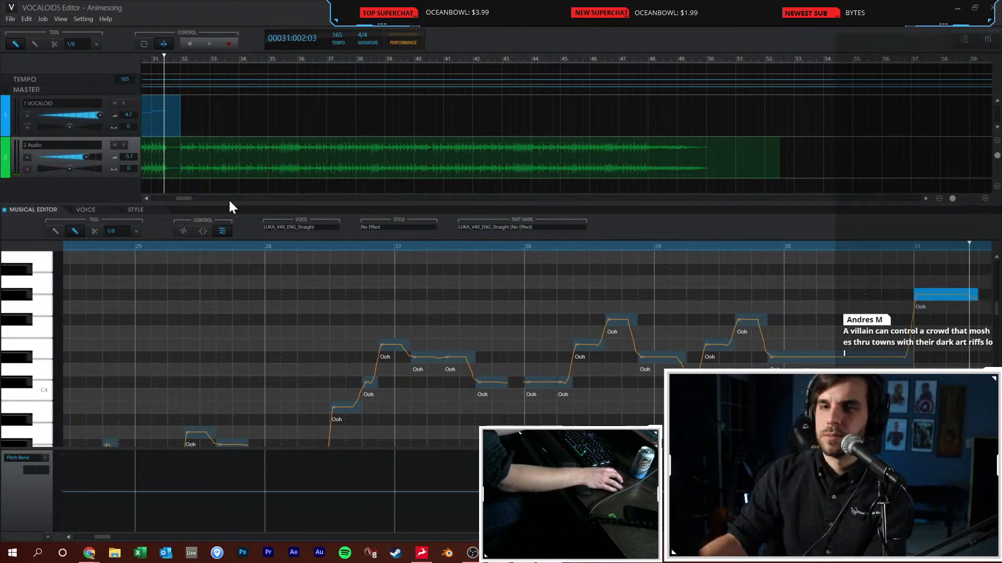
pyautogui.moveTo(189, 198); pyautogui.dragTo(171, 200)
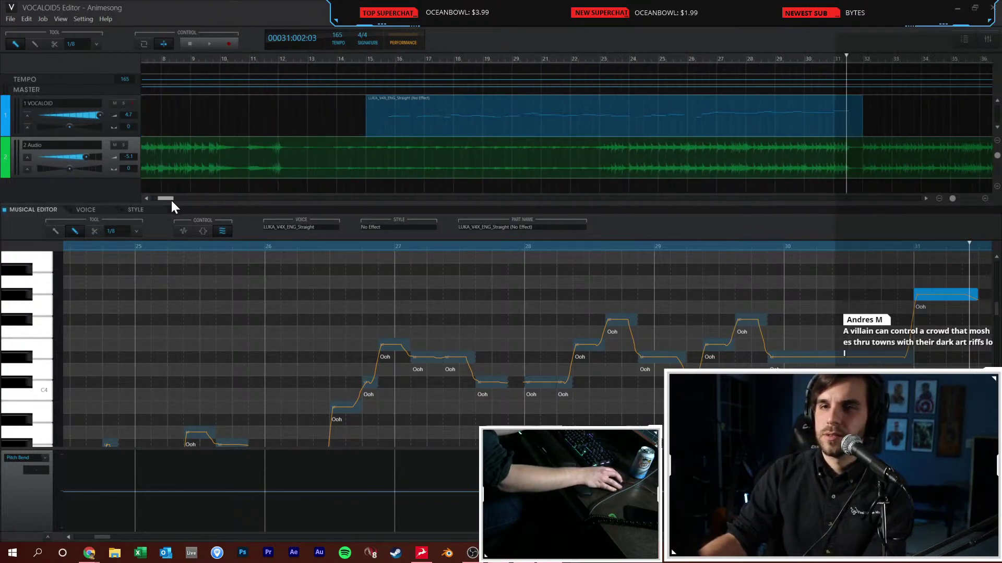
pyautogui.click(371, 61)
pyautogui.press('space')
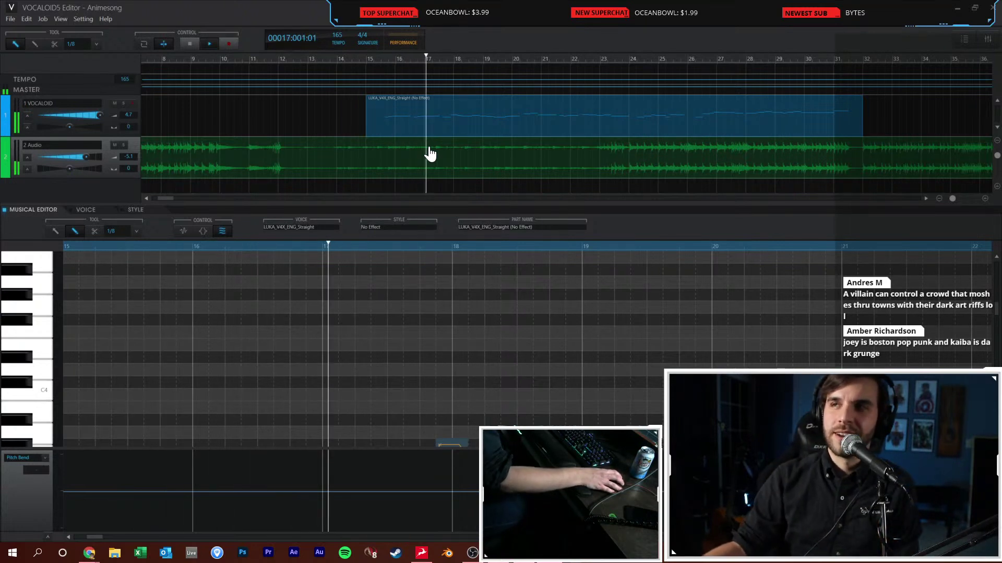
pyautogui.press('space')
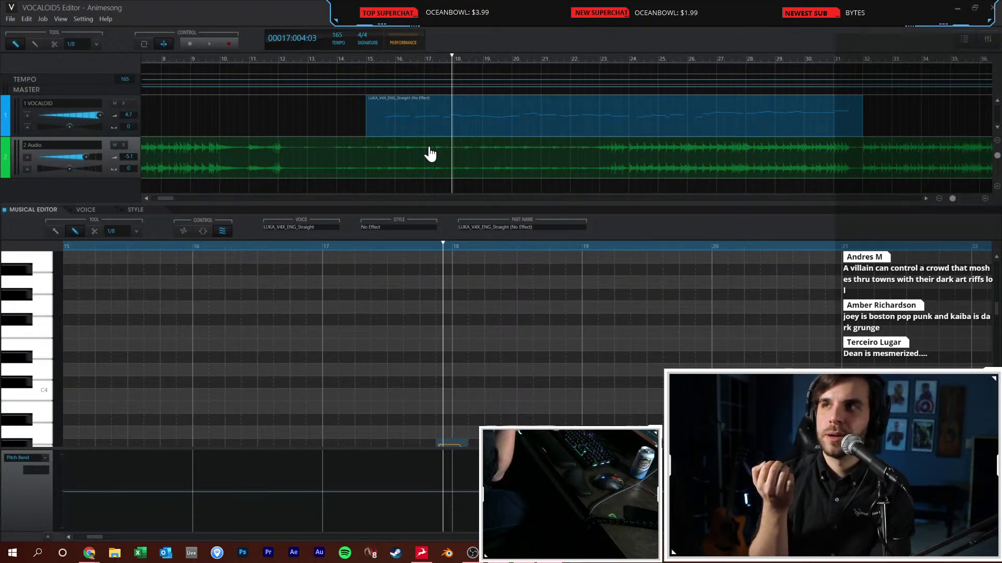
# Play the whole vocal melody from bar 15 to mid bar 31
pyautogui.click(370, 60)
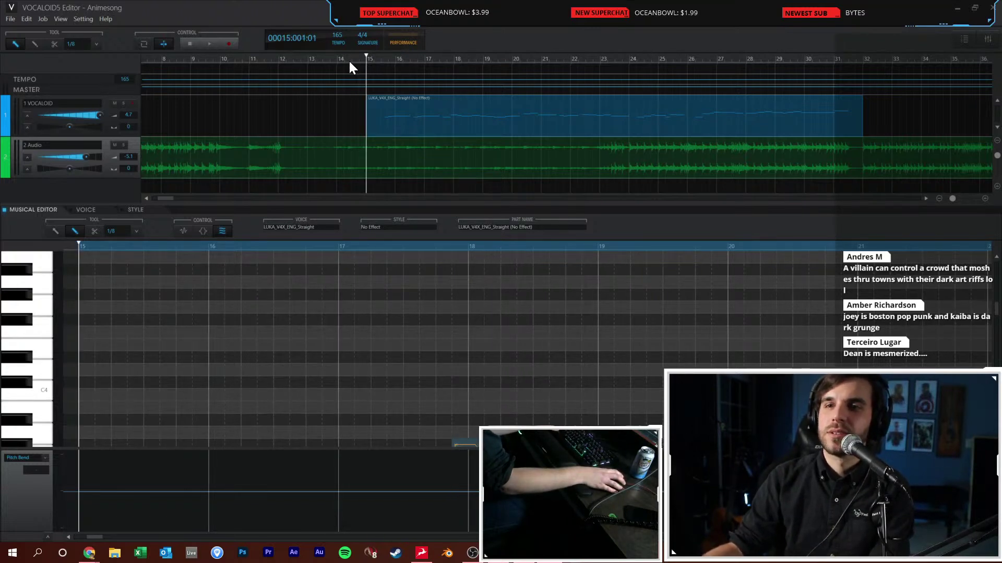
pyautogui.click(371, 58)
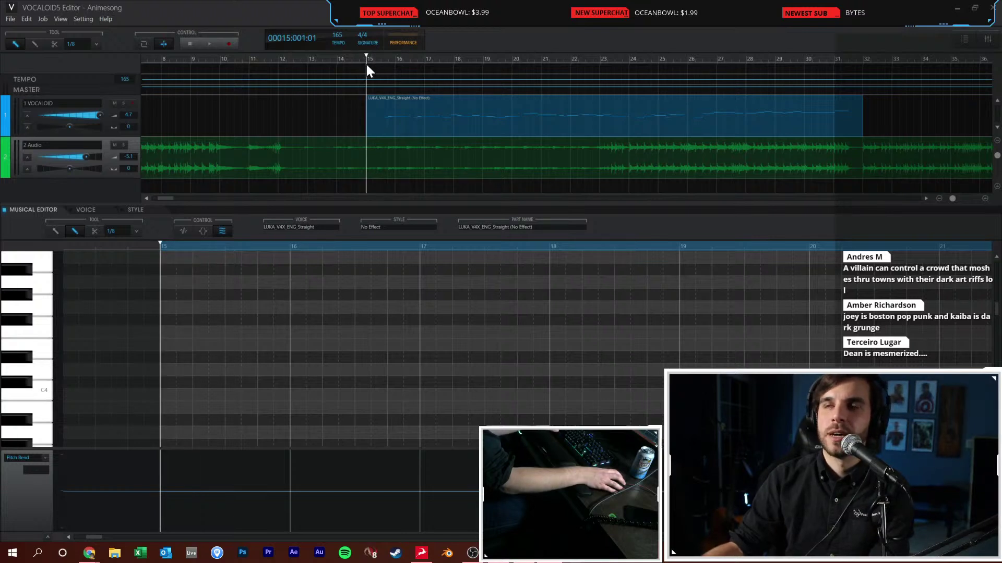
pyautogui.press('space')
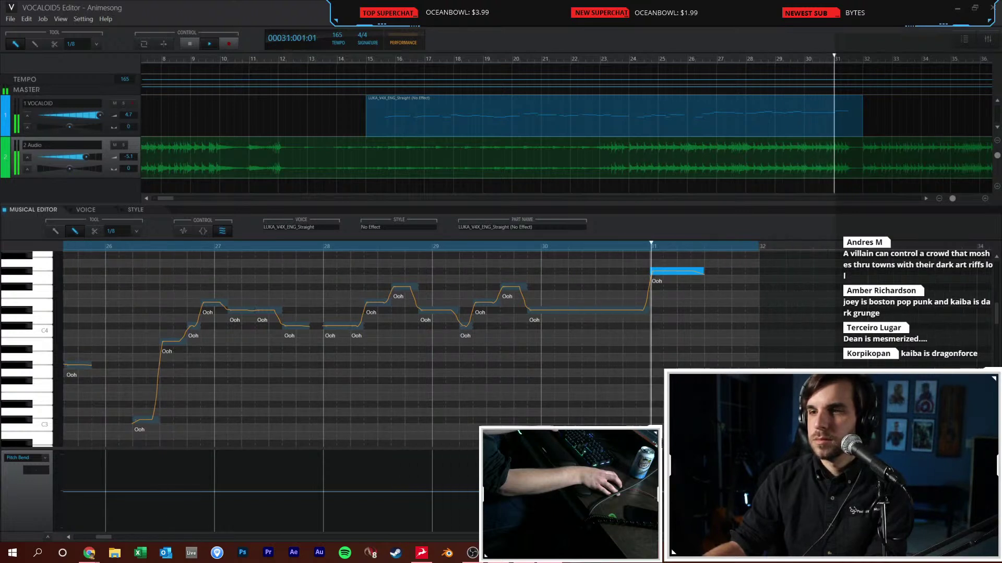
pyautogui.press('space')
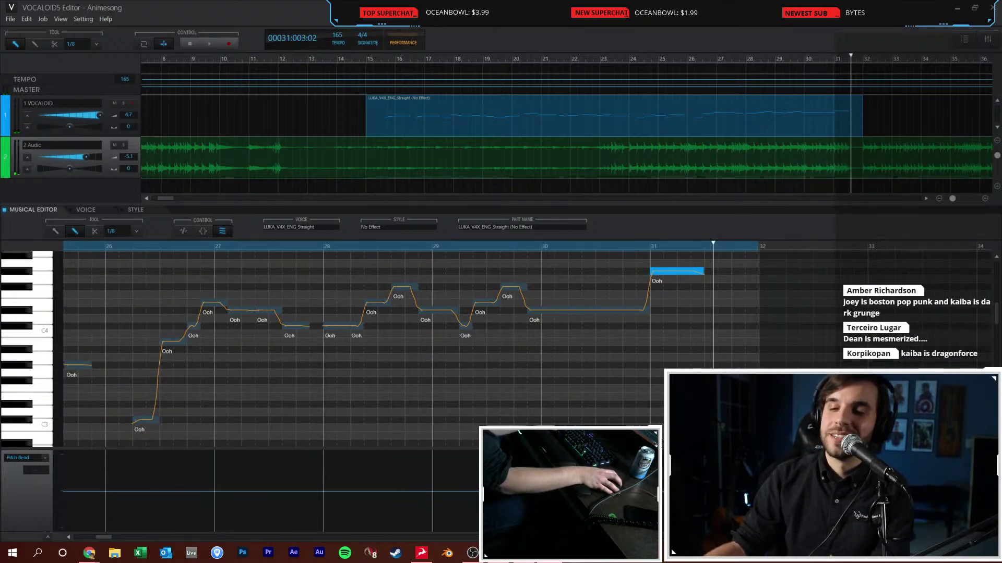
pyautogui.click(69, 537)
pyautogui.click(68, 537)
pyautogui.click(68, 536)
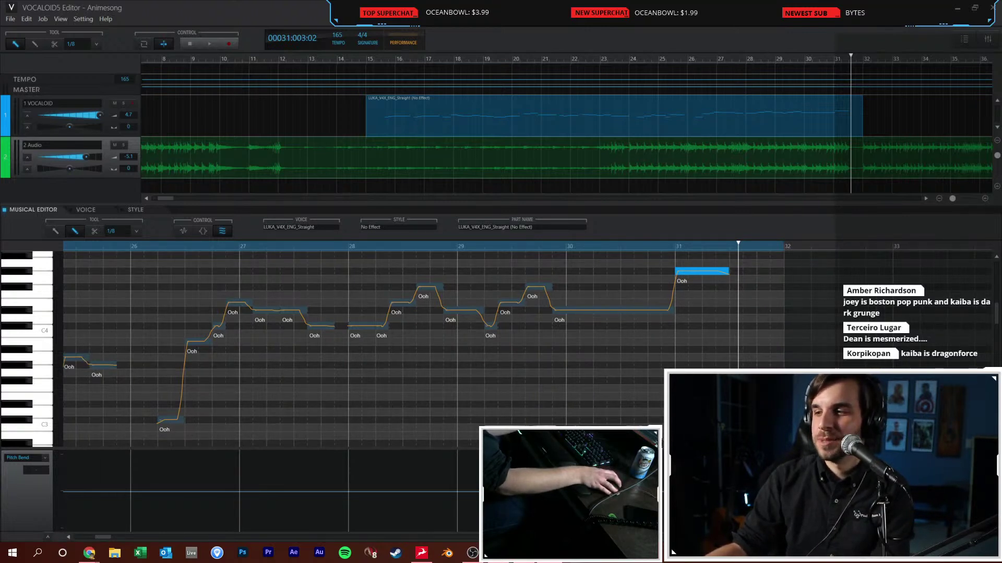
pyautogui.hscroll(5, 366, 339)
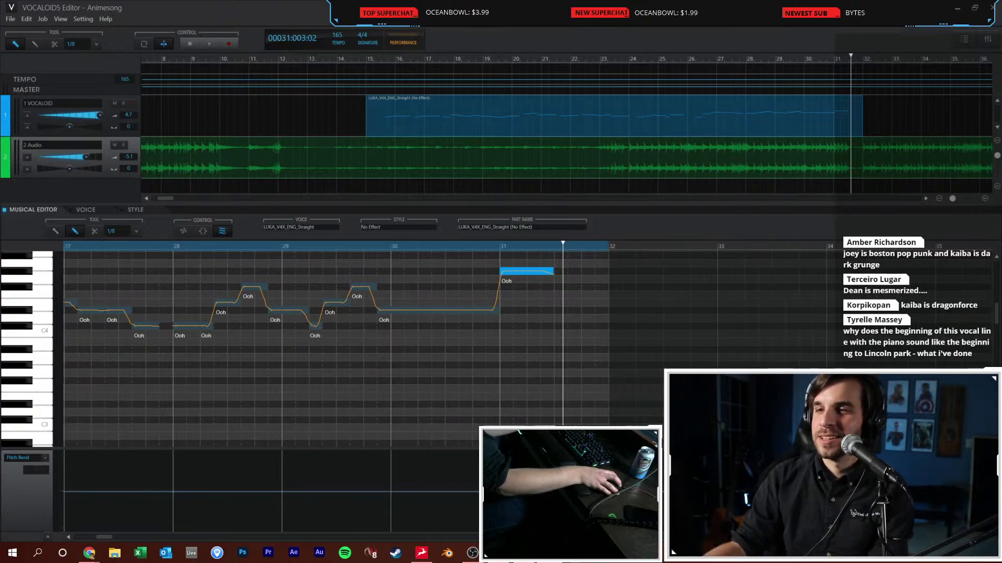
pyautogui.scroll(3, 585, 268)
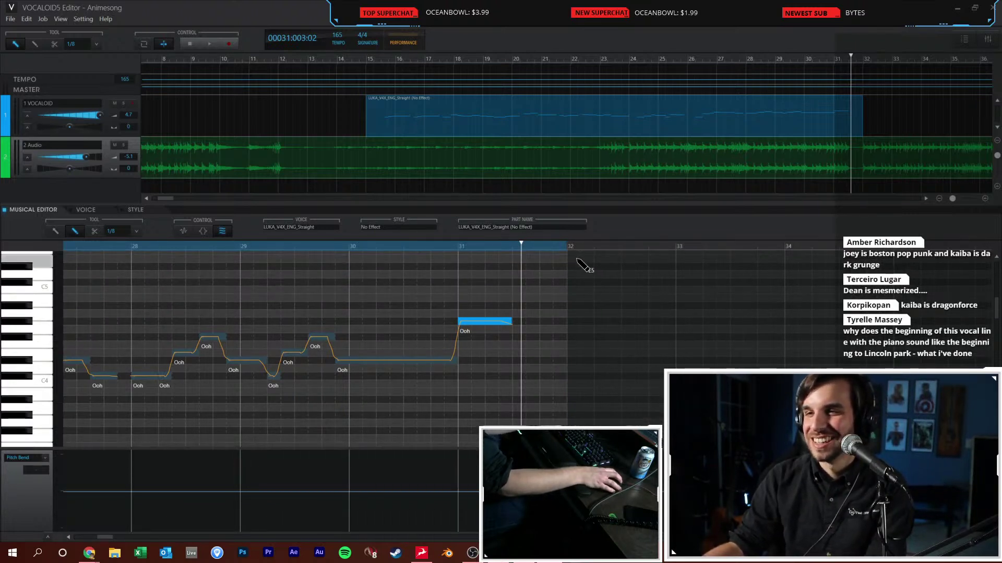
# Play the backing track from bar 32 to early bar 33
pyautogui.click(567, 245)
pyautogui.press('space')
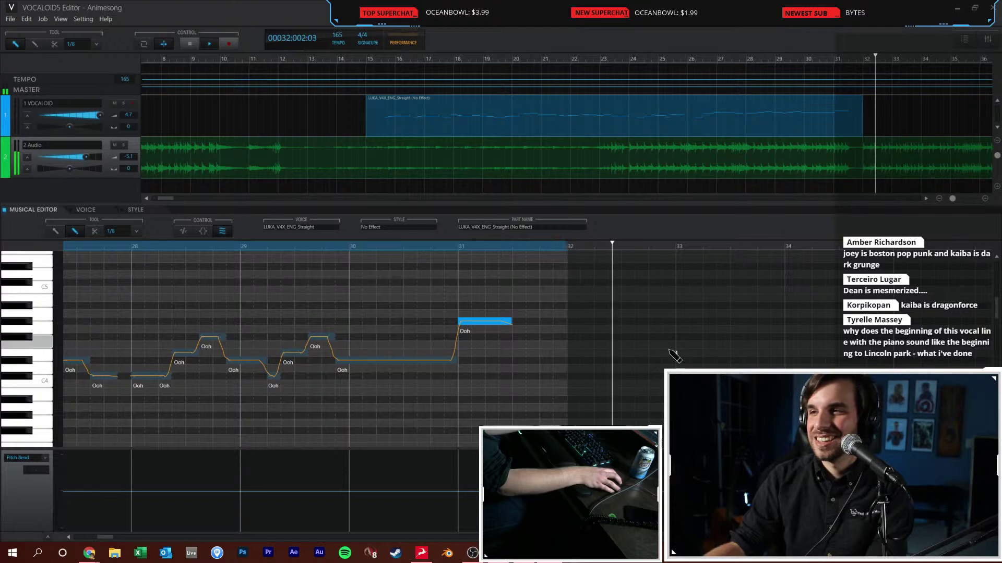
pyautogui.press('space')
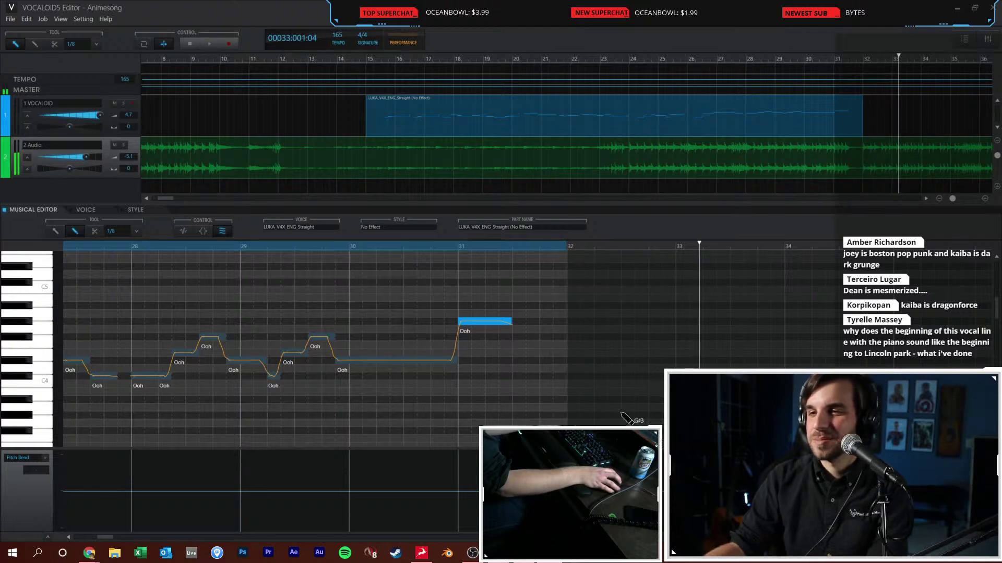
# Add three half-beat C#4 notes from the start of bar 32, then a one-beat D#4 and a half-beat D#4
pyautogui.click(573, 324)
pyautogui.hotkey('ctrl', 'z')
pyautogui.click(572, 376)
pyautogui.click(587, 376)
pyautogui.click(601, 375)
pyautogui.click(614, 360)
pyautogui.click(641, 361)
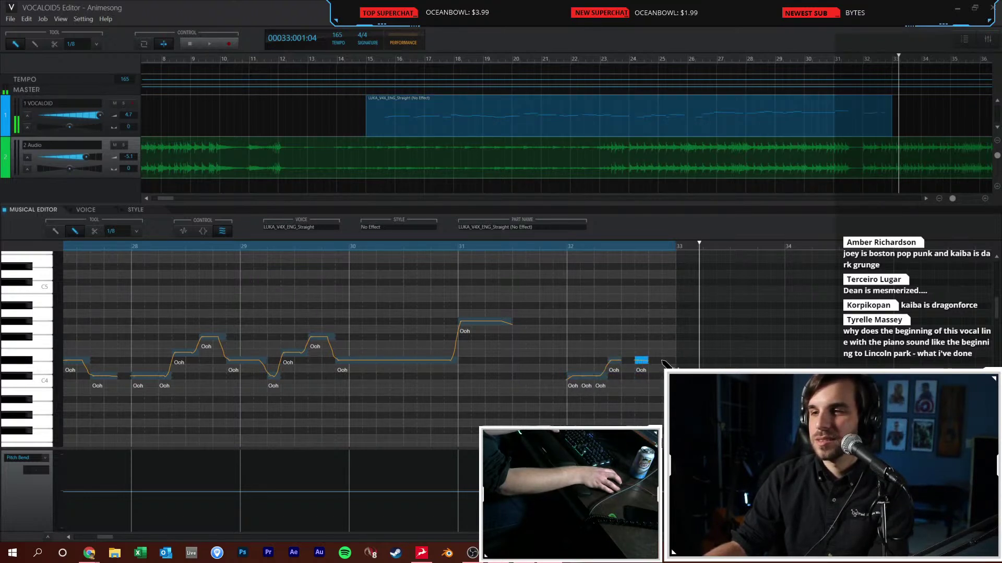
pyautogui.click(623, 361)
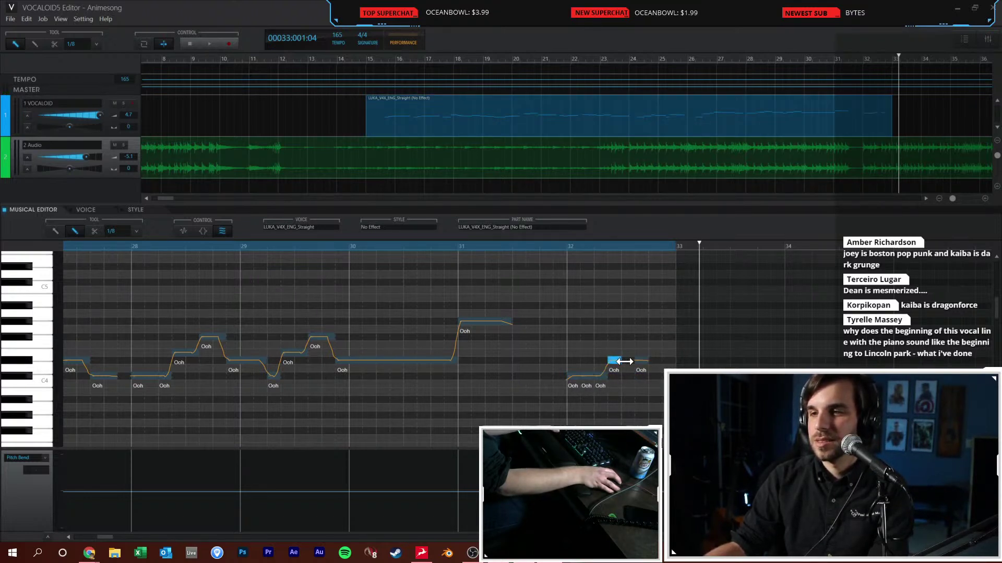
# Extend the last D#4 to two beats, then add four E4 notes in bar 33 and a one-beat D#4 ending at bar 34
pyautogui.moveTo(648, 361); pyautogui.dragTo(688, 360)
pyautogui.click(705, 353)
pyautogui.click(722, 354)
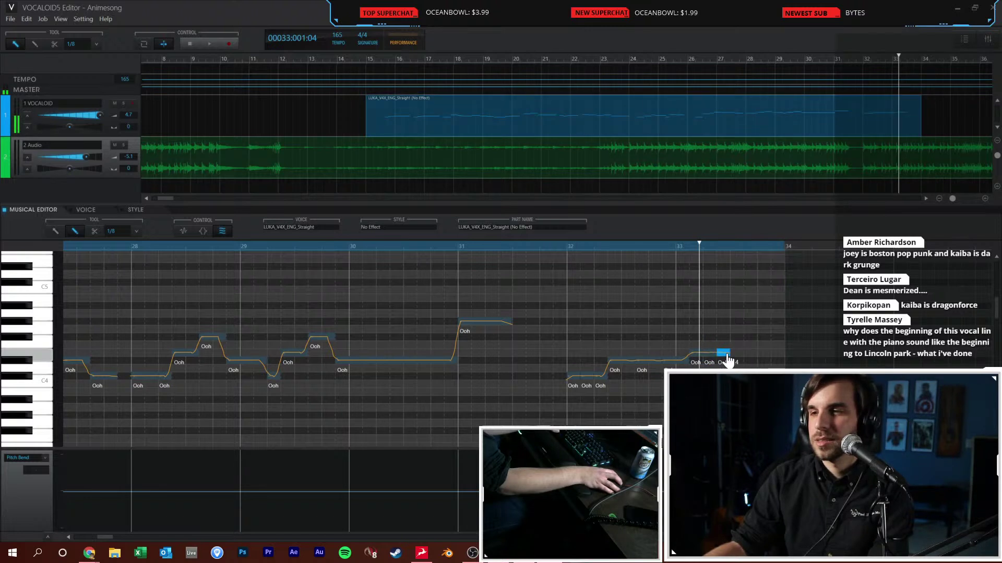
pyautogui.moveTo(742, 355); pyautogui.dragTo(783, 362)
pyautogui.click(749, 353)
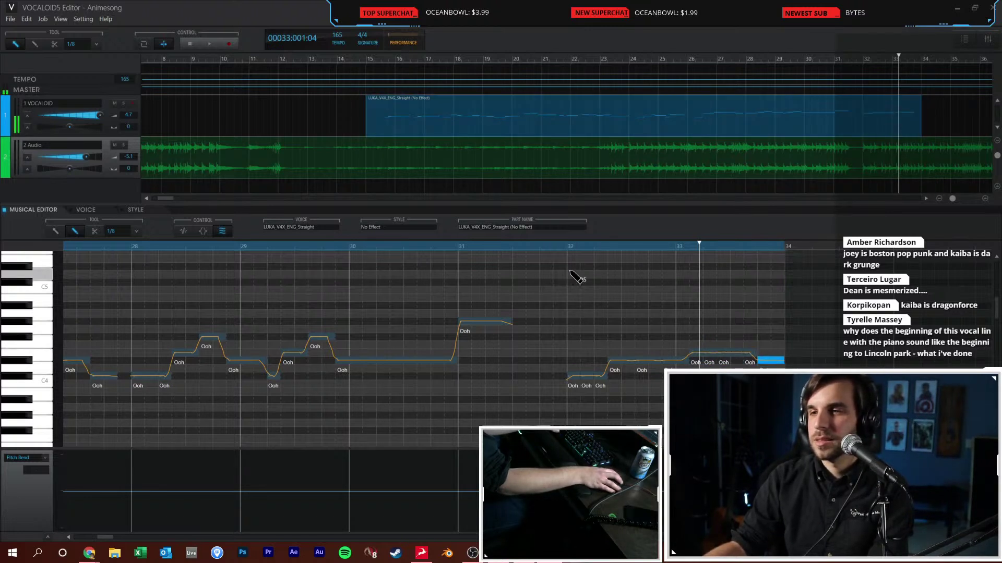
# Play the new phrase from bar 32 to the end of bar 33, then return the playhead to bar 32
pyautogui.click(571, 246)
pyautogui.press('space')
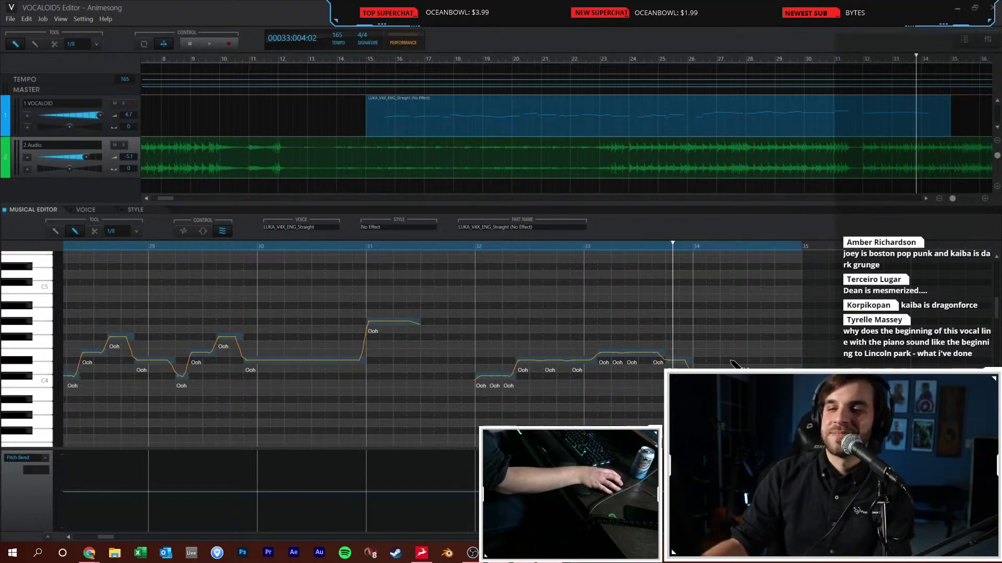
pyautogui.click(483, 247)
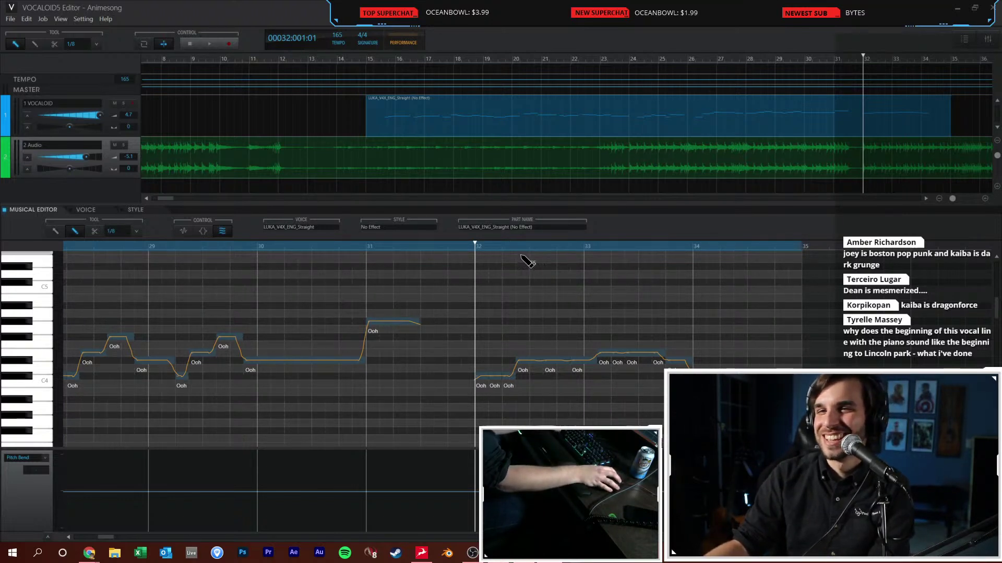
# Play the opening of the vocal part from bar 15 to early bar 16
pyautogui.press('alt')
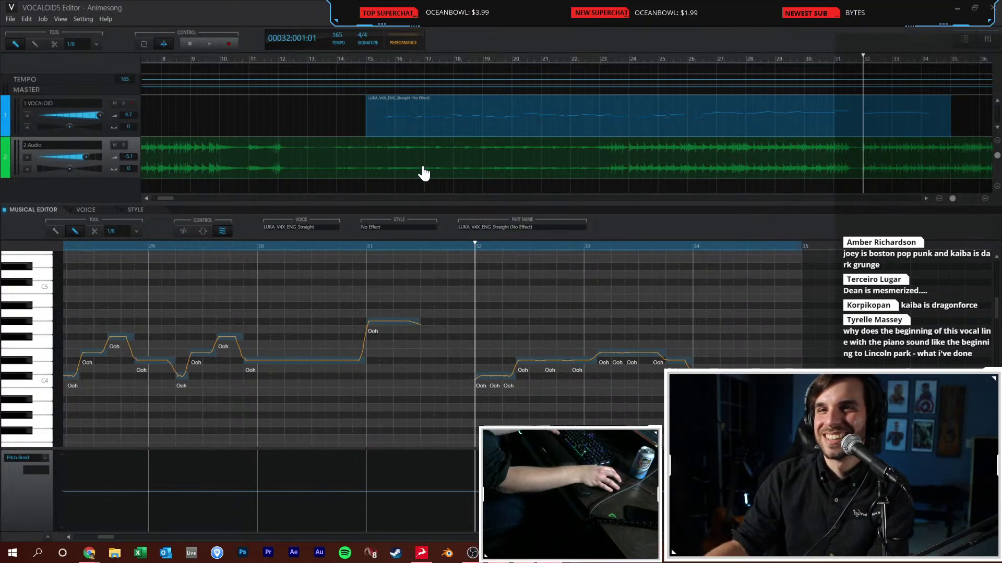
pyautogui.click(368, 56)
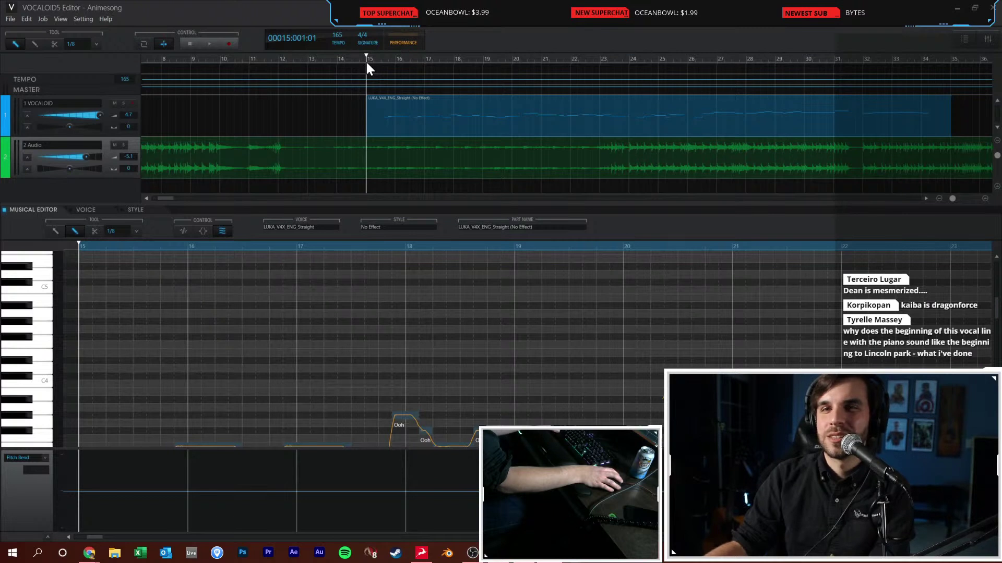
pyautogui.press('space')
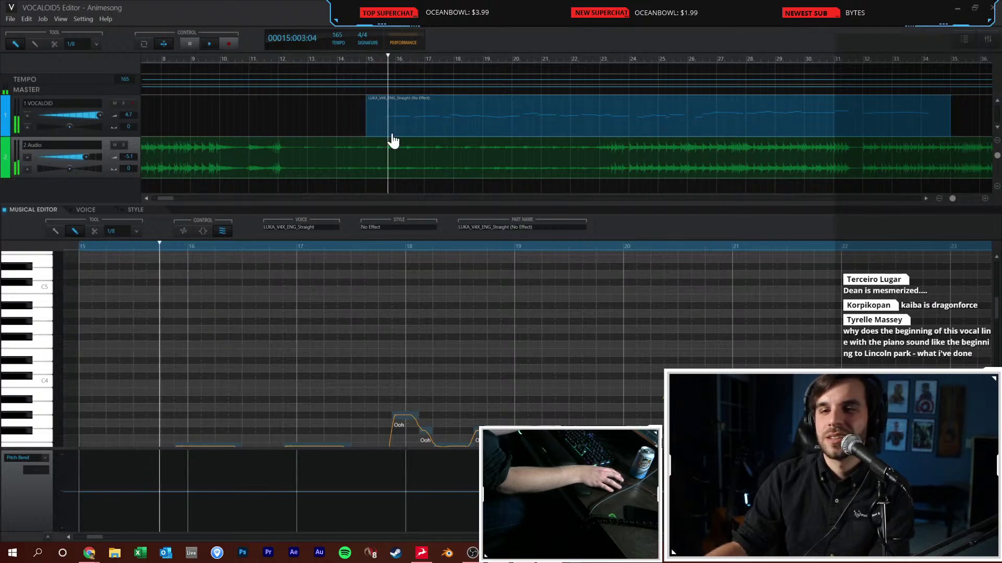
pyautogui.scroll(-5, 518, 358)
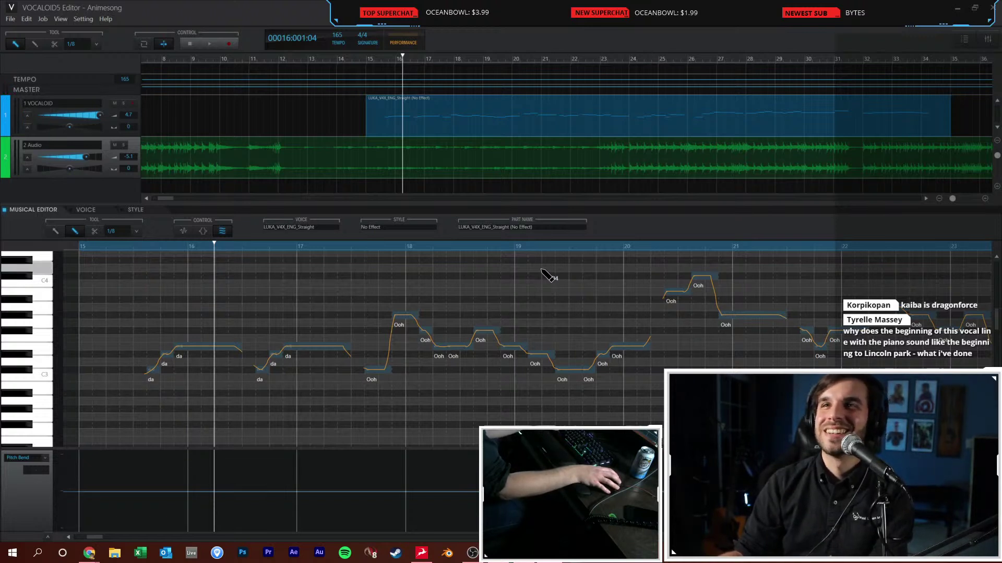
# Play the whole vocal melody from bar 15 to the end of bar 33
pyautogui.click(364, 55)
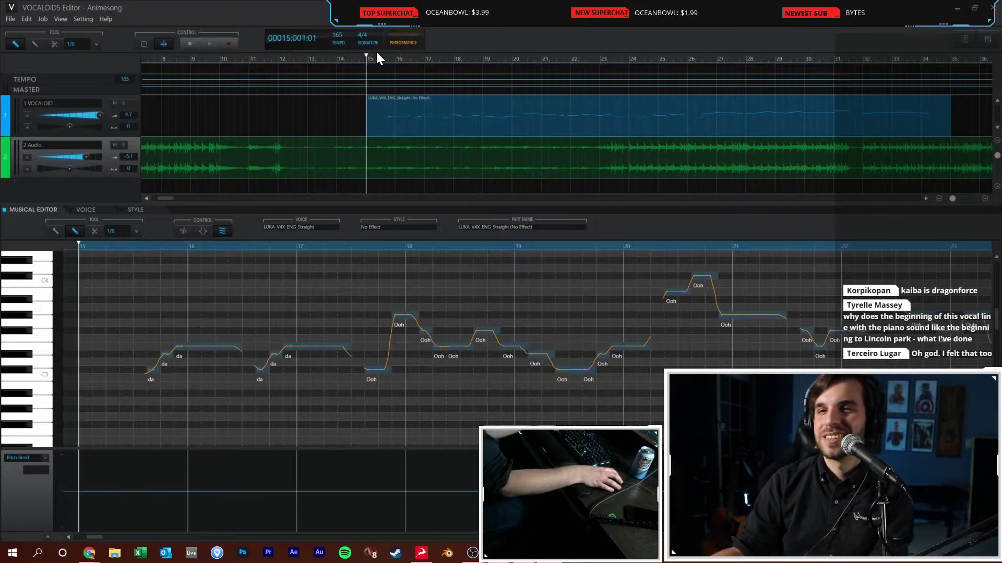
pyautogui.click(371, 57)
pyautogui.click(377, 55)
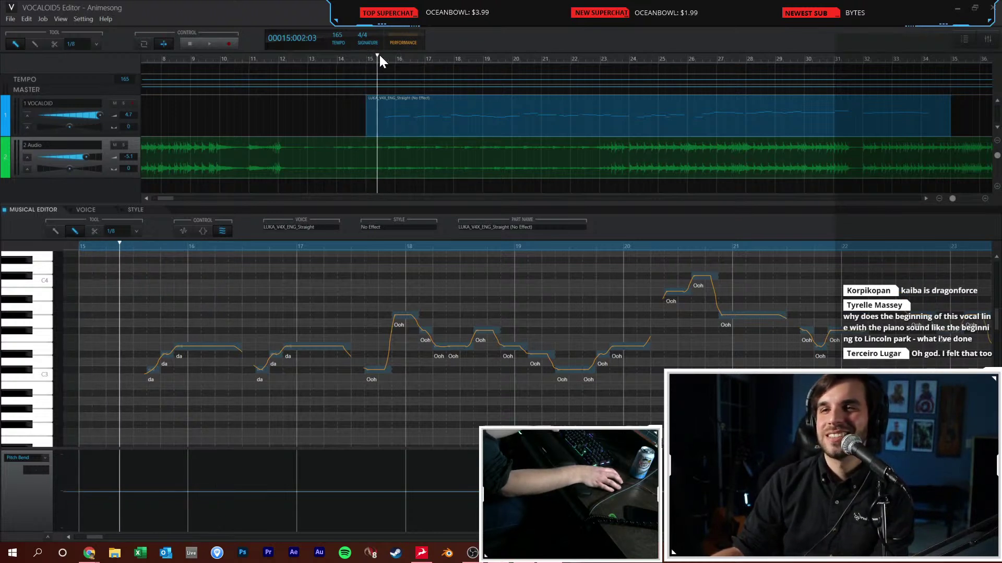
pyautogui.click(367, 56)
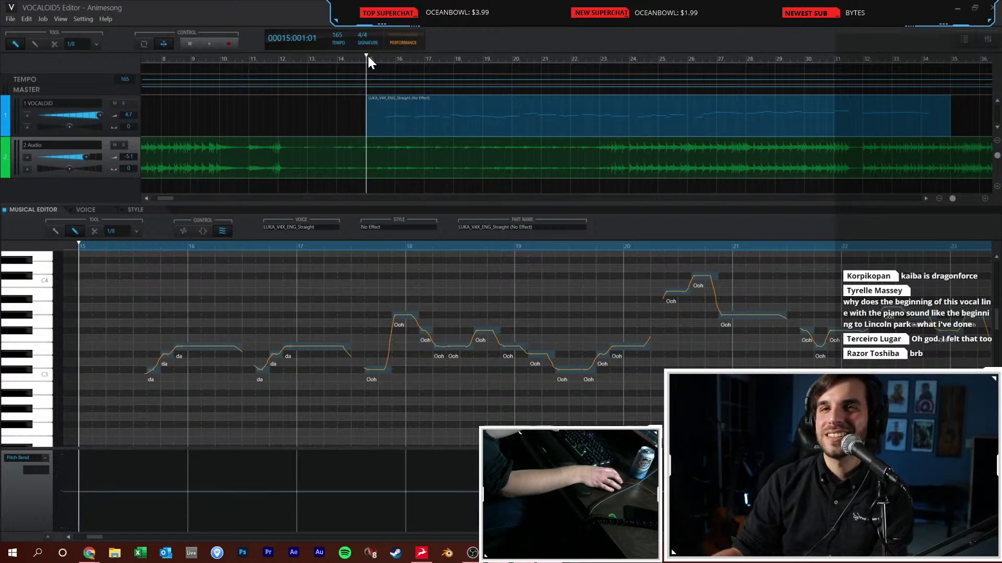
pyautogui.moveTo(371, 60)
pyautogui.mouseDown()
pyautogui.moveTo(399, 57)
pyautogui.moveTo(355, 59)
pyautogui.moveTo(368, 58)
pyautogui.mouseUp()
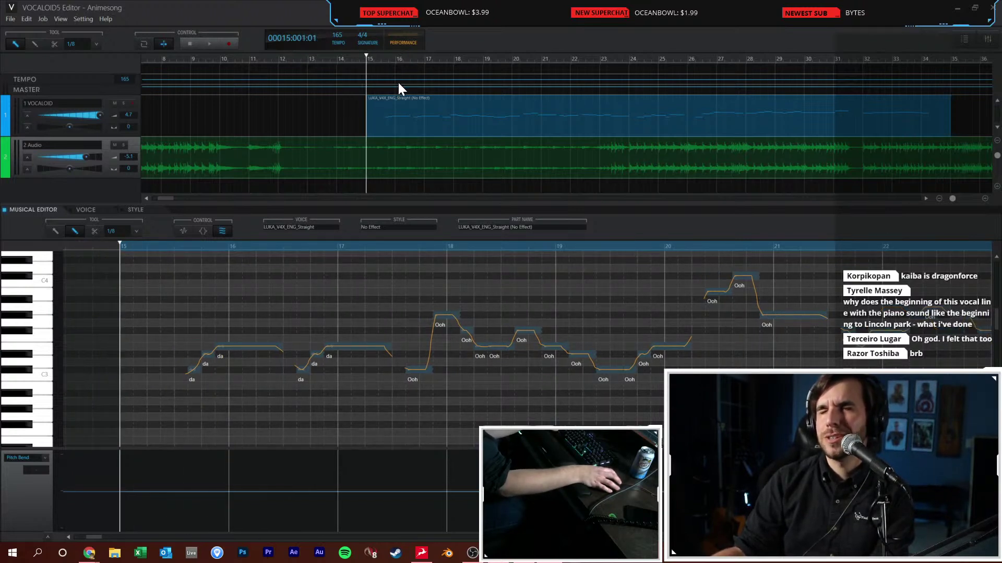
pyautogui.moveTo(398, 61); pyautogui.dragTo(368, 57)
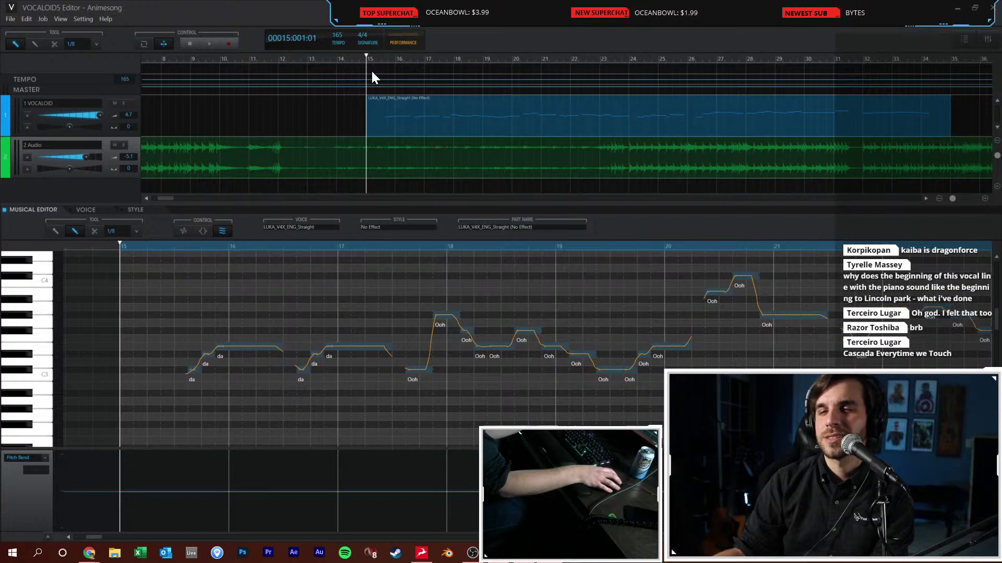
pyautogui.moveTo(375, 61); pyautogui.dragTo(369, 56)
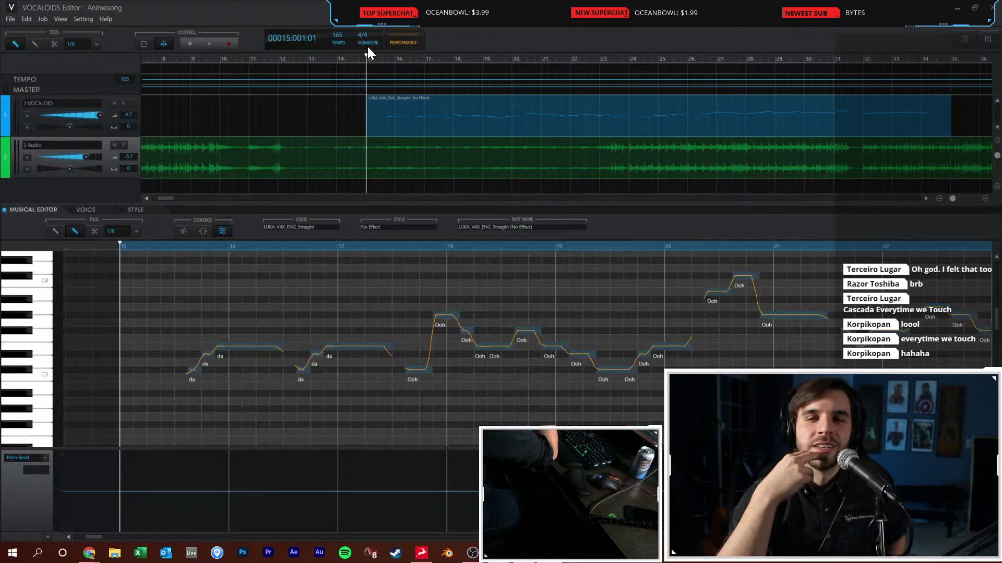
pyautogui.press('space')
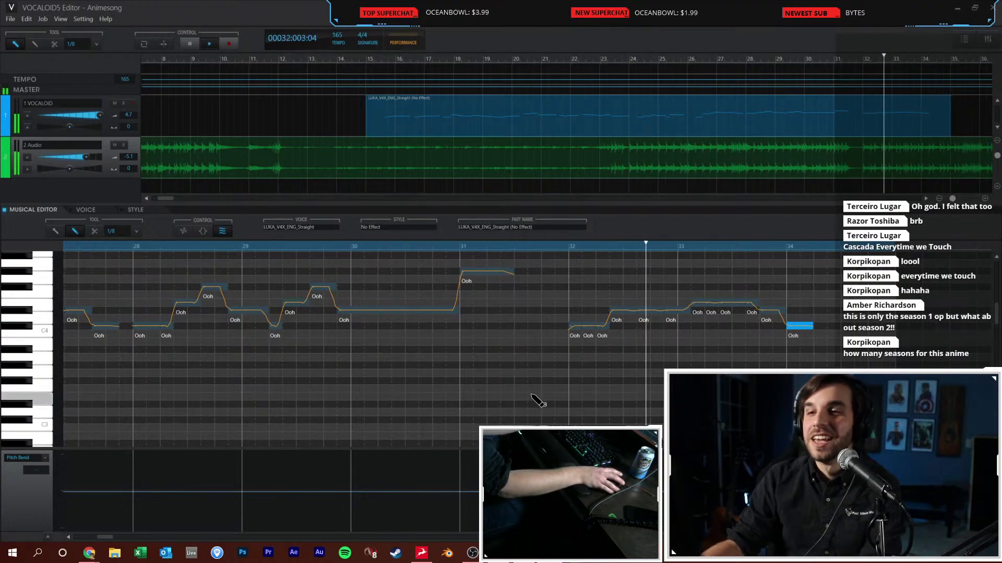
pyautogui.press('space')
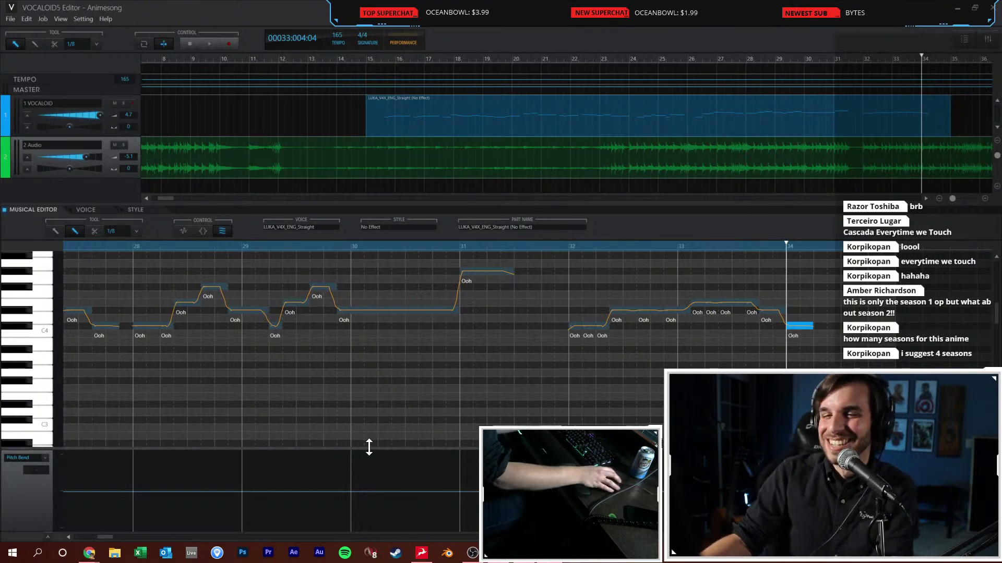
# Play the latest phrase from bar 32 to the second beat of bar 34
pyautogui.moveTo(103, 537); pyautogui.dragTo(92, 541)
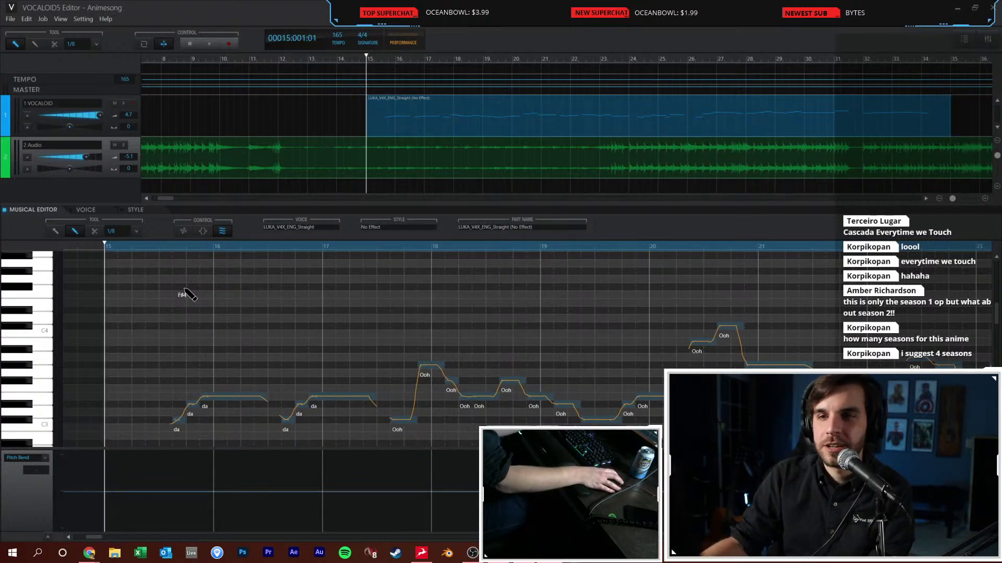
pyautogui.scroll(-2, 292, 305)
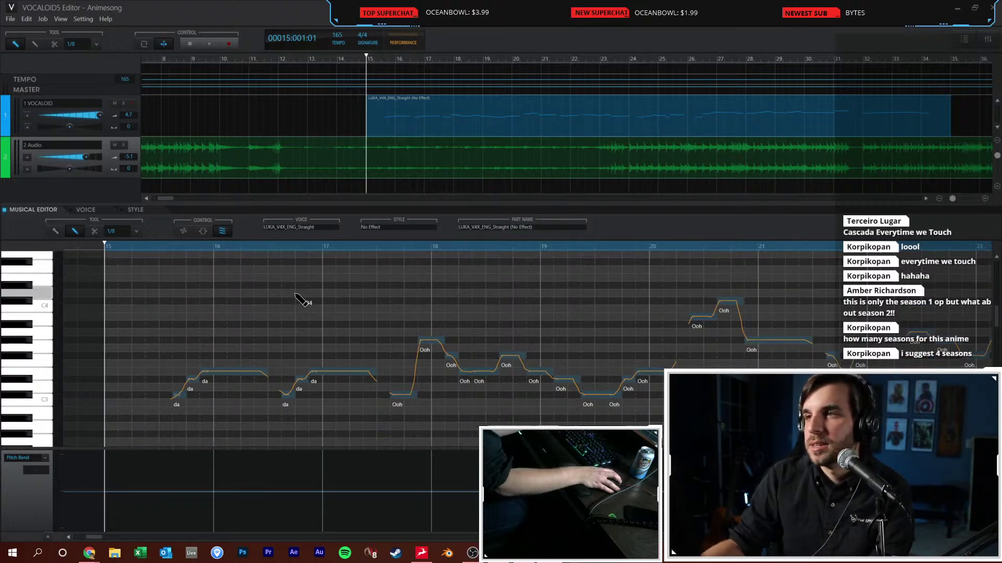
pyautogui.click(863, 58)
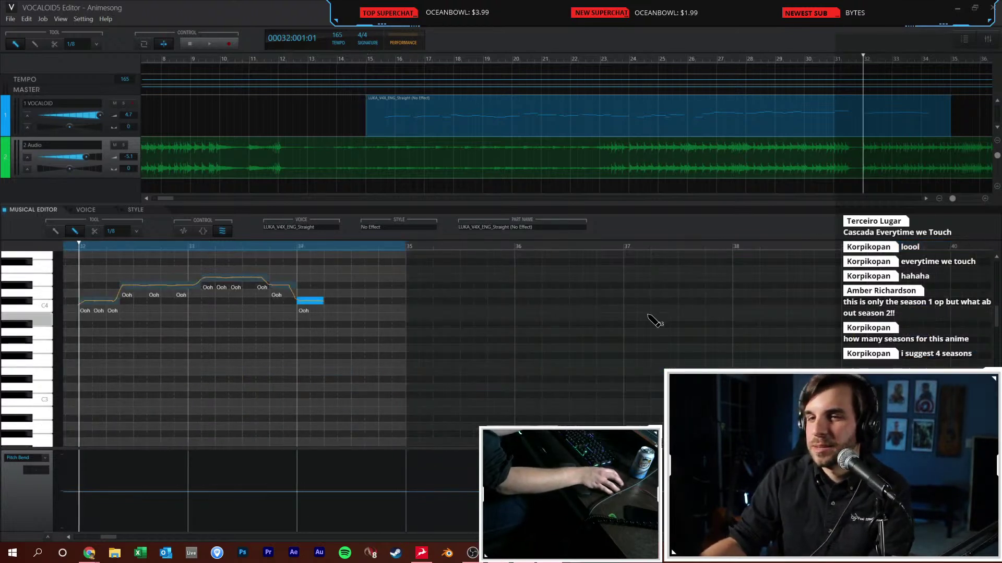
pyautogui.scroll(3, 279, 355)
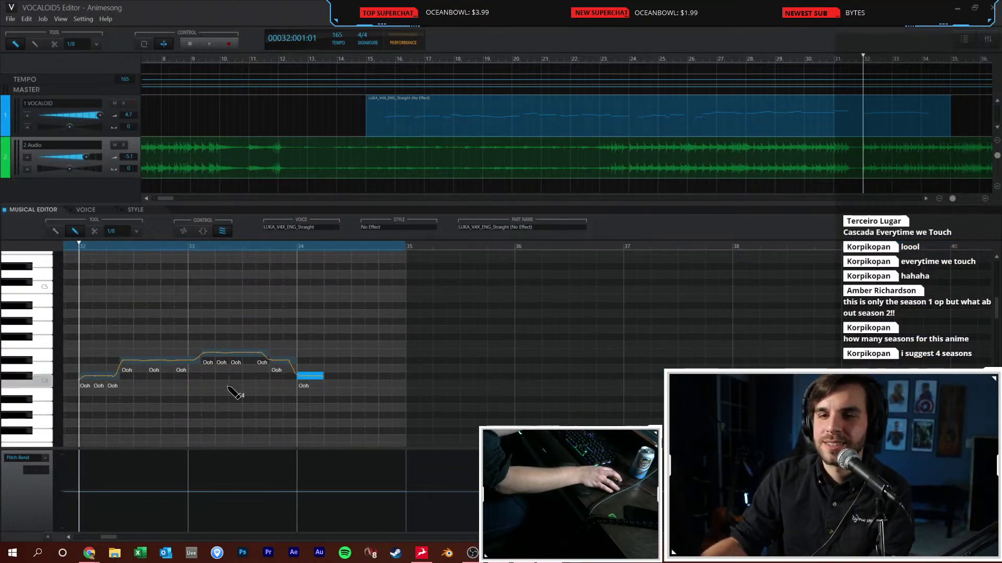
pyautogui.press('space')
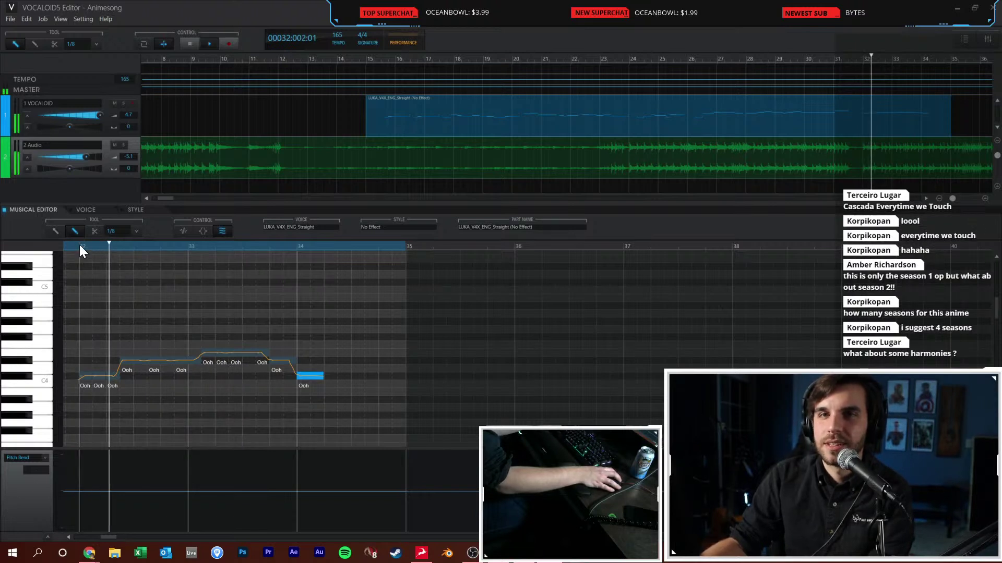
pyautogui.scroll(-2, 206, 353)
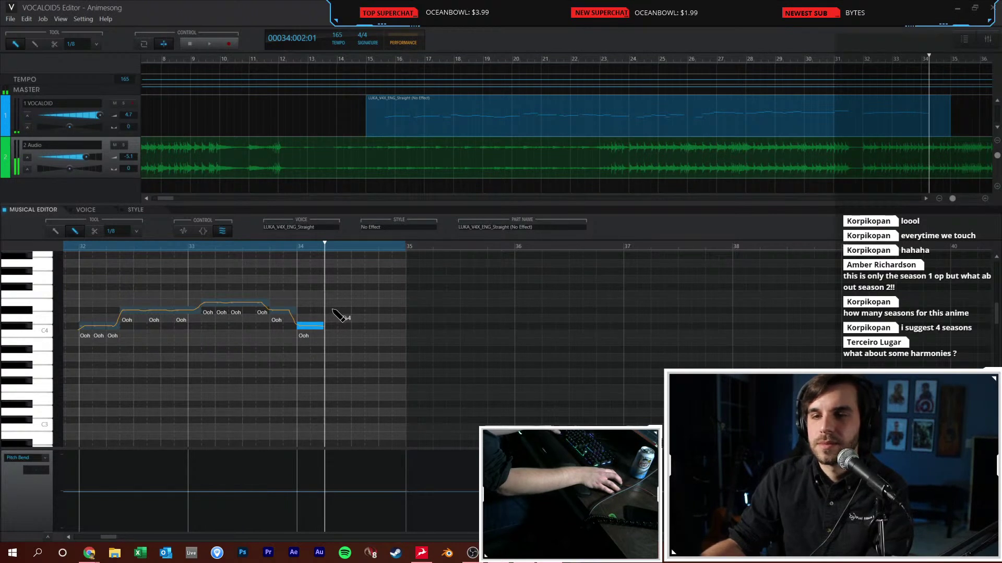
# Add a half-beat C#4 on beat 2 of bar 34, then one-beat F#4, G#4 and C#4 notes into bar 35
pyautogui.scroll(2, 343, 313)
pyautogui.click(327, 376)
pyautogui.moveTo(342, 330); pyautogui.dragTo(373, 332)
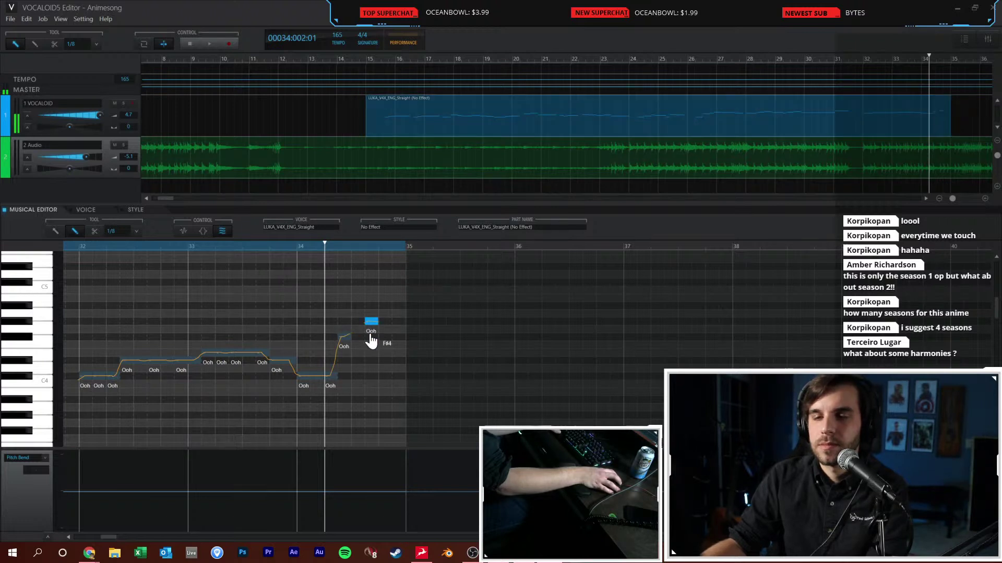
pyautogui.moveTo(366, 337); pyautogui.dragTo(392, 320)
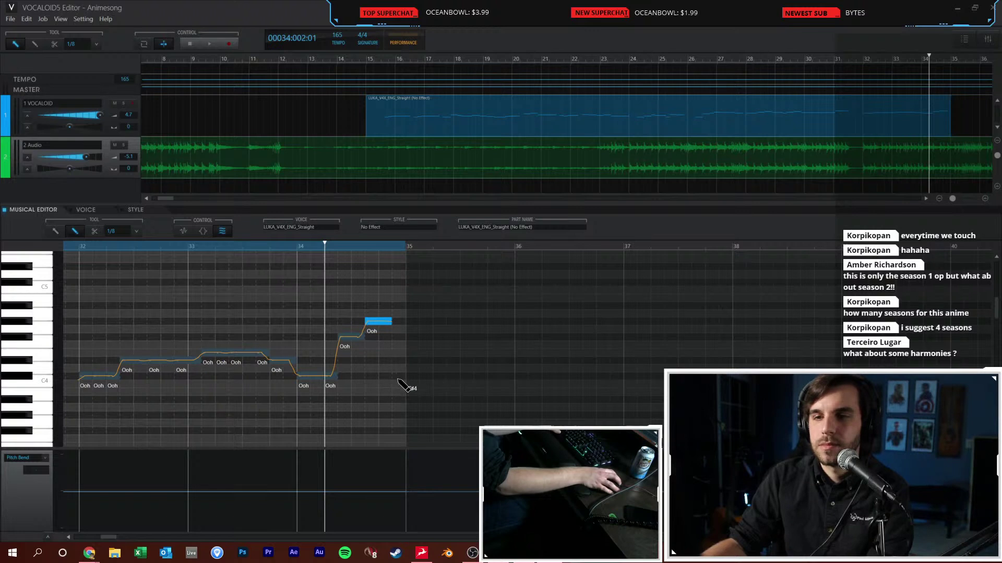
pyautogui.moveTo(414, 384); pyautogui.dragTo(414, 384)
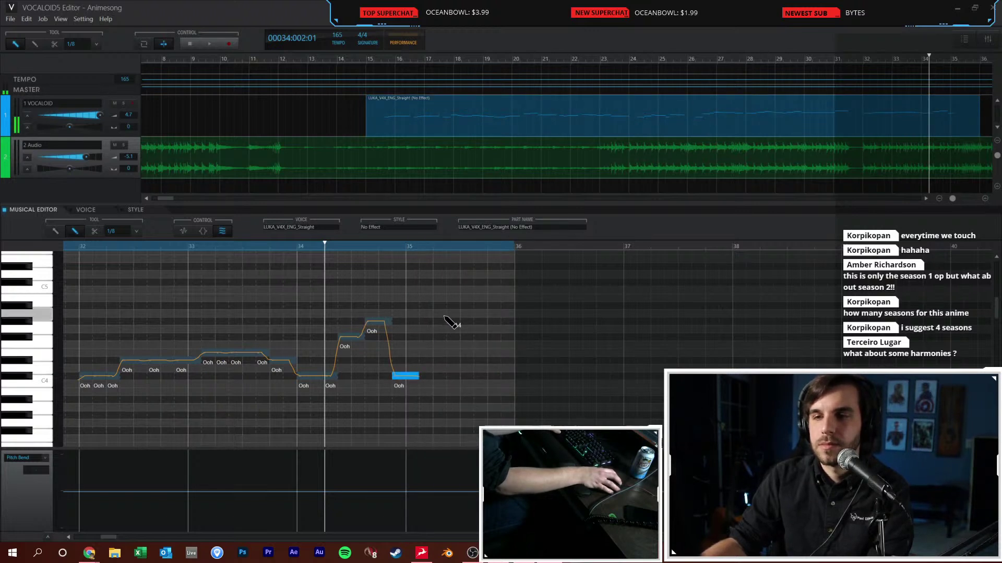
# Add a one-beat A4 from beat 2 of bar 35, followed by half-beat G#4 and E4 notes
pyautogui.click(438, 299)
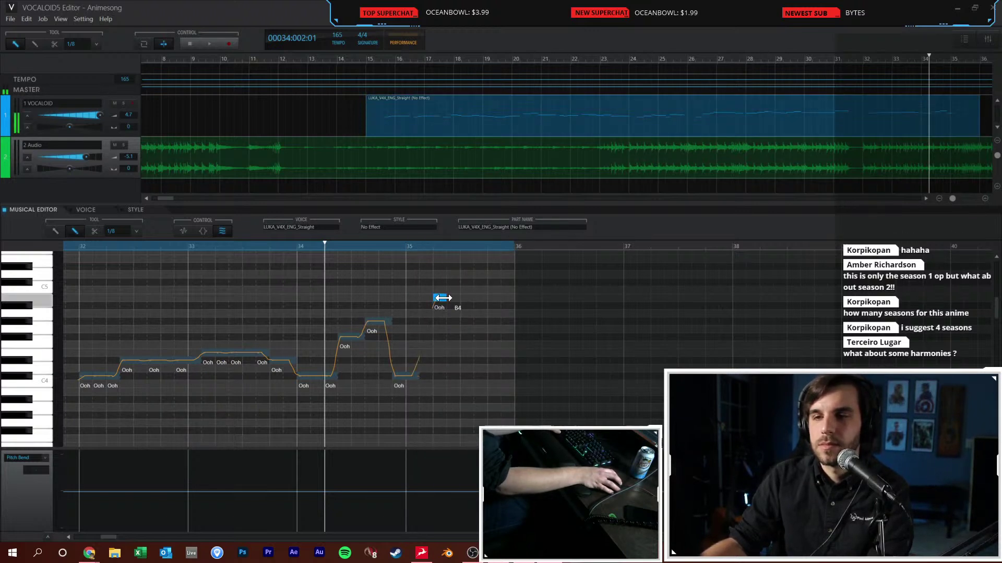
pyautogui.hotkey('ctrl', 'z')
pyautogui.moveTo(457, 320); pyautogui.dragTo(468, 327)
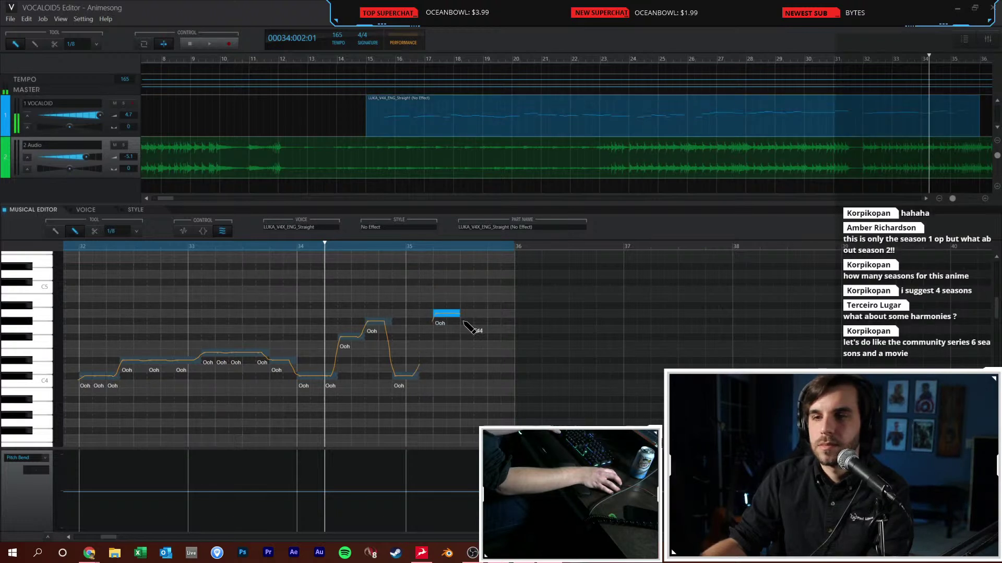
pyautogui.click(470, 327)
pyautogui.click(479, 353)
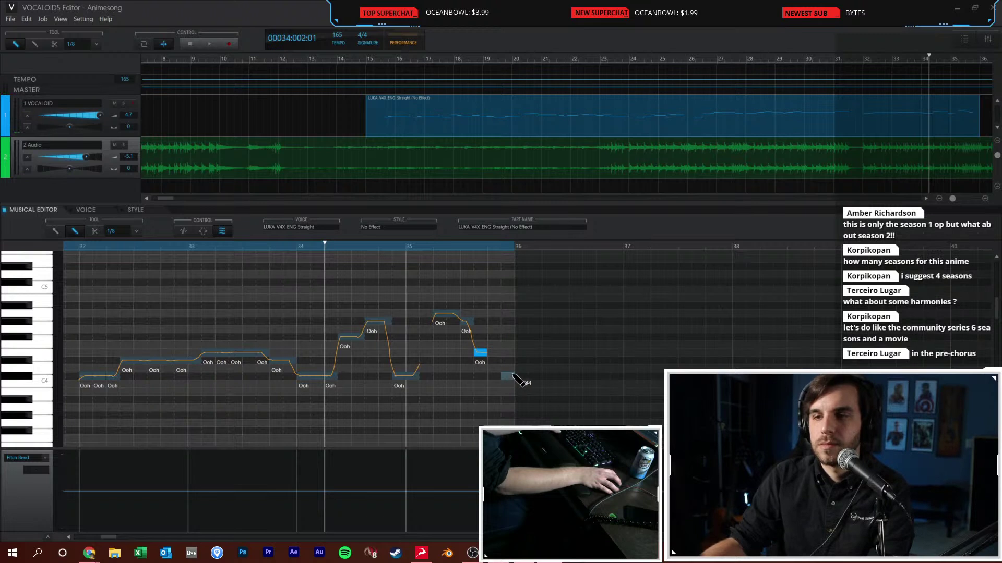
# Add a C#4 after the E4 and adjust both its ends so it lasts one beat from the start of bar 36
pyautogui.moveTo(512, 375); pyautogui.dragTo(525, 377)
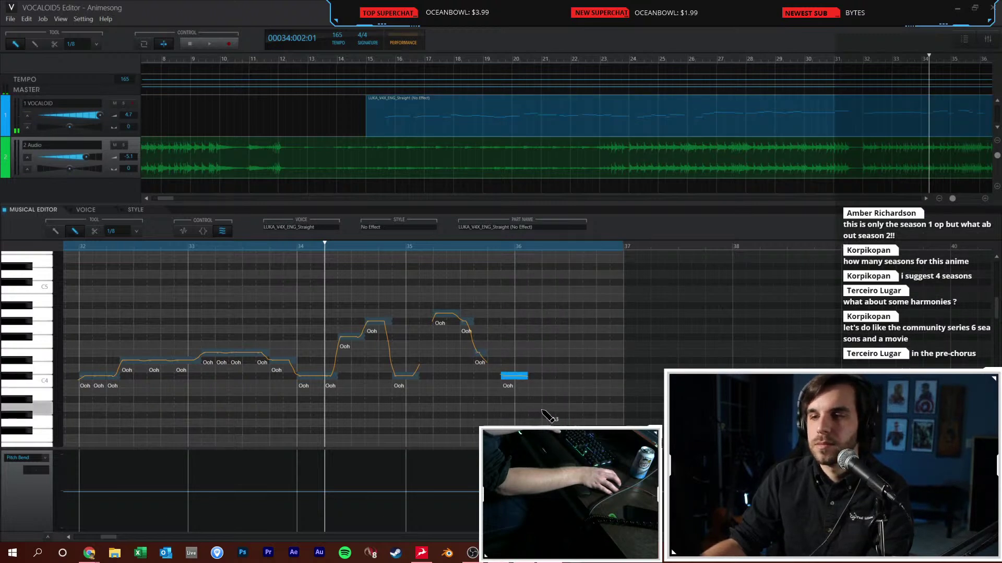
pyautogui.moveTo(543, 377); pyautogui.dragTo(543, 382)
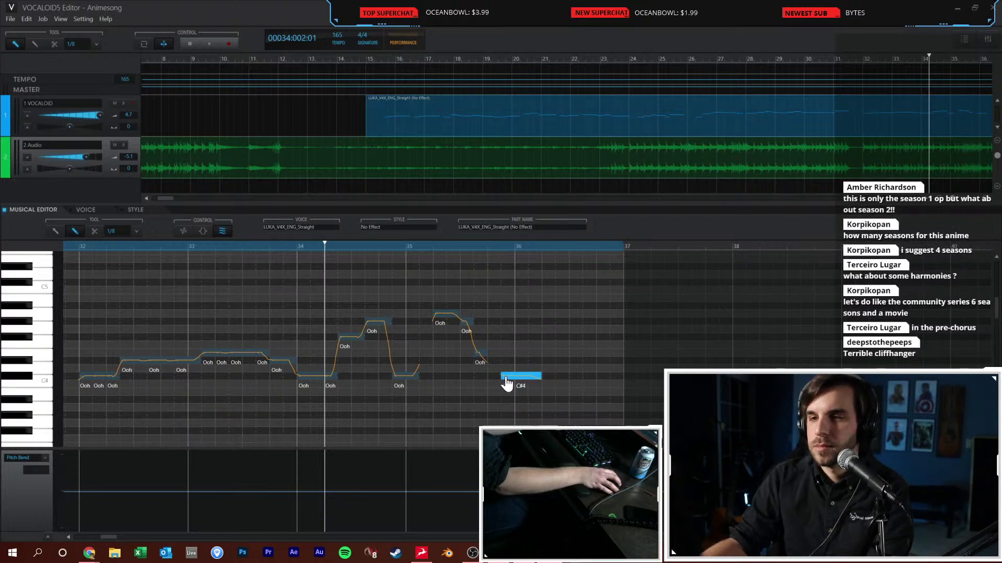
pyautogui.moveTo(517, 377); pyautogui.dragTo(518, 379)
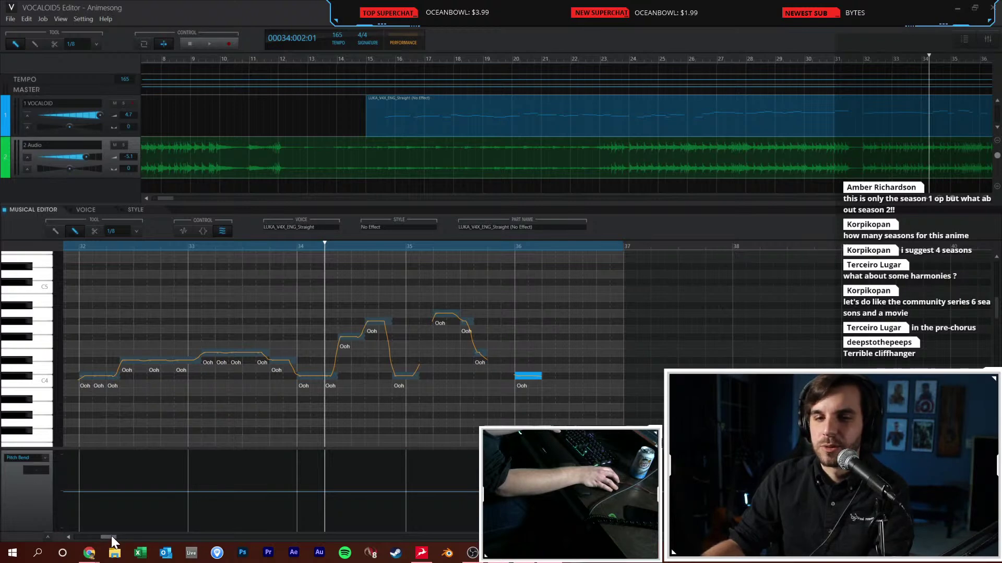
# Add a half-beat G#3 on beat 2 of bar 36, followed by two D#4 notes
pyautogui.moveTo(110, 537)
pyautogui.mouseDown()
pyautogui.moveTo(102, 534)
pyautogui.moveTo(111, 532)
pyautogui.mouseUp()
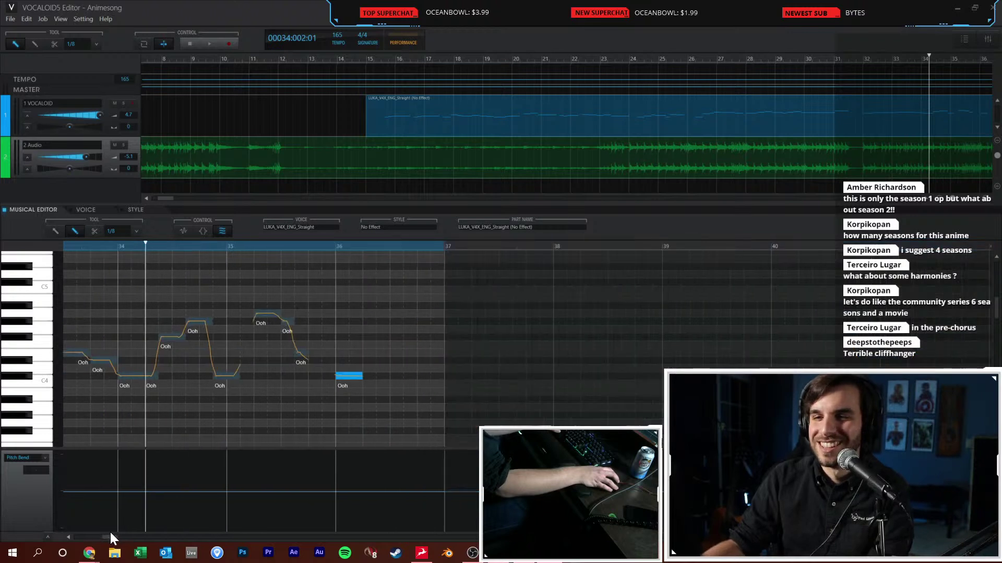
pyautogui.click(370, 399)
pyautogui.moveTo(370, 400); pyautogui.dragTo(371, 416)
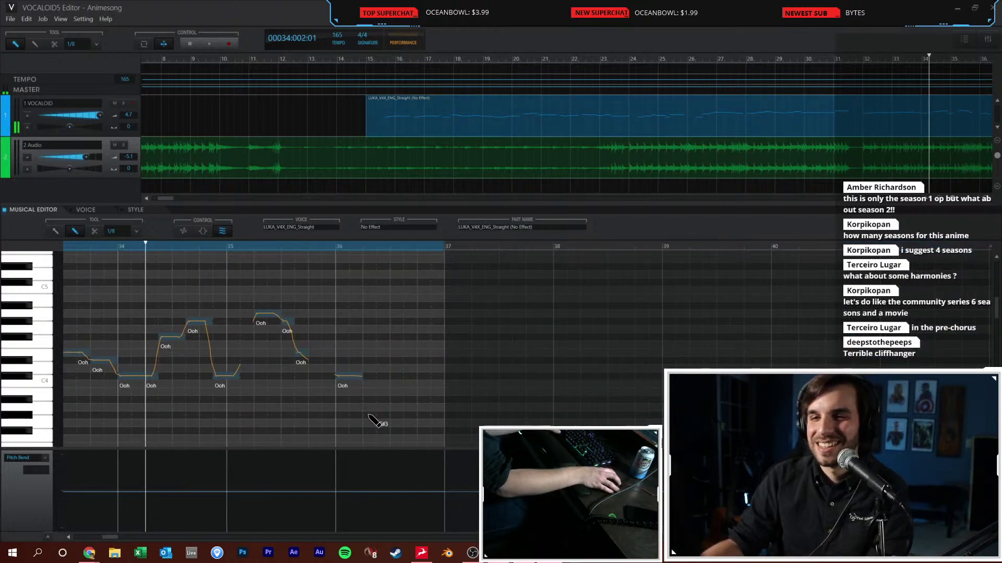
pyautogui.click(383, 361)
pyautogui.click(409, 361)
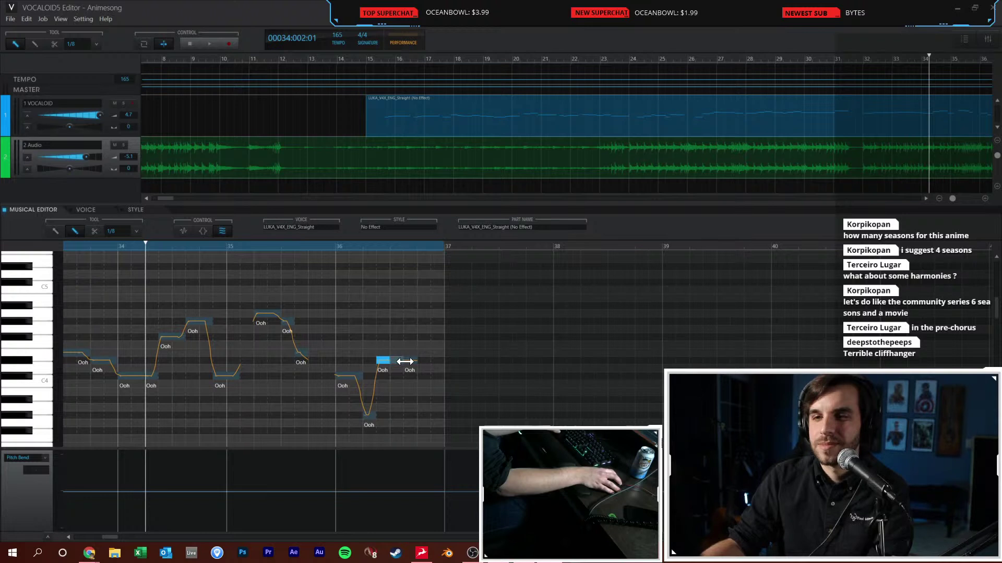
# Play from bar 36, lengthen the D#4 run with a third note into bar 37, and add E4, F#4 and E4
pyautogui.click(339, 245)
pyautogui.press('space')
pyautogui.moveTo(422, 359); pyautogui.dragTo(434, 358)
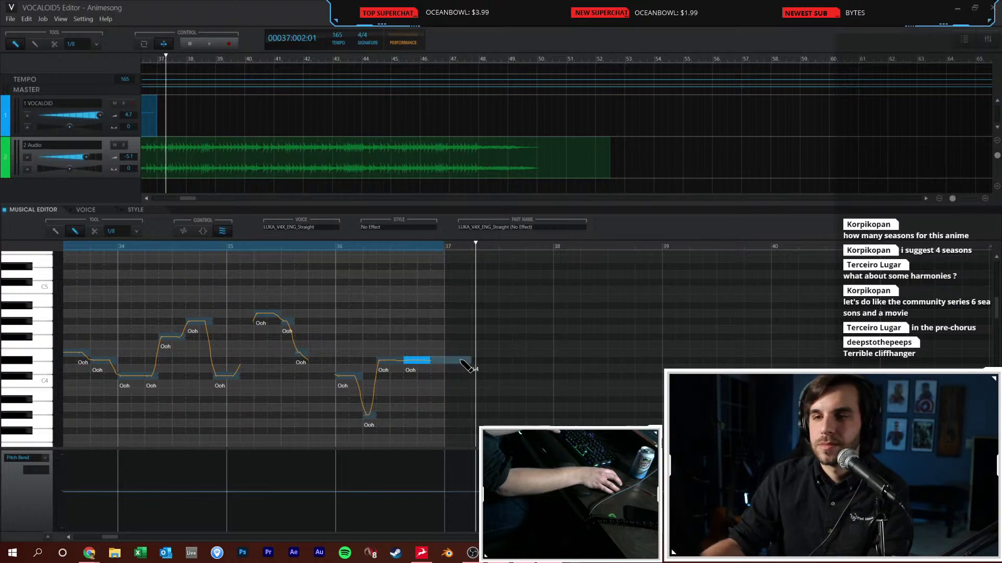
pyautogui.moveTo(454, 367)
pyautogui.mouseDown()
pyautogui.moveTo(485, 337)
pyautogui.moveTo(512, 353)
pyautogui.mouseUp()
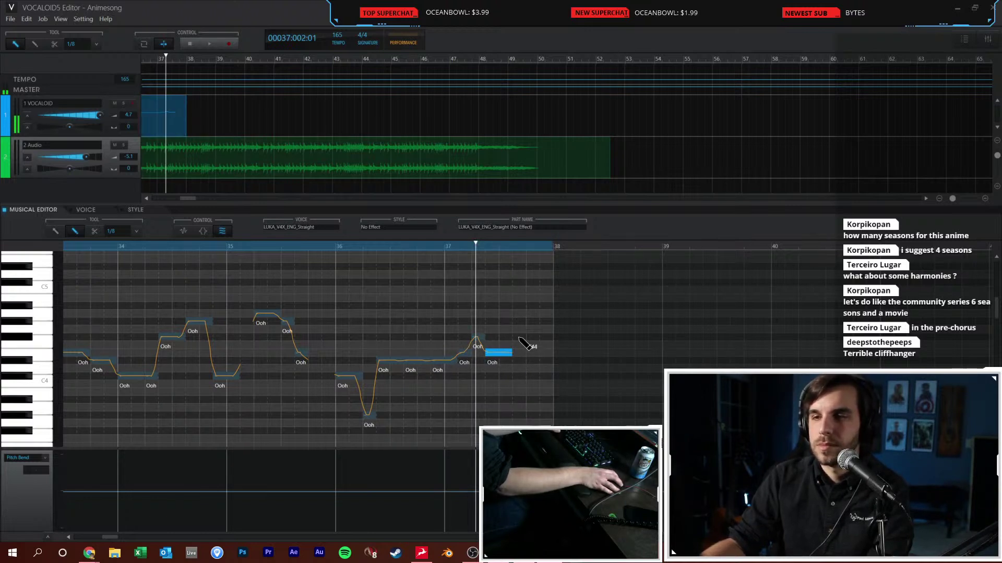
# Finish bar 37 with a half-beat F#4 and a one-beat G#4, and add an A4 held through bar 38
pyautogui.click(523, 338)
pyautogui.click(532, 323)
pyautogui.moveTo(541, 325); pyautogui.dragTo(552, 325)
pyautogui.press('space')
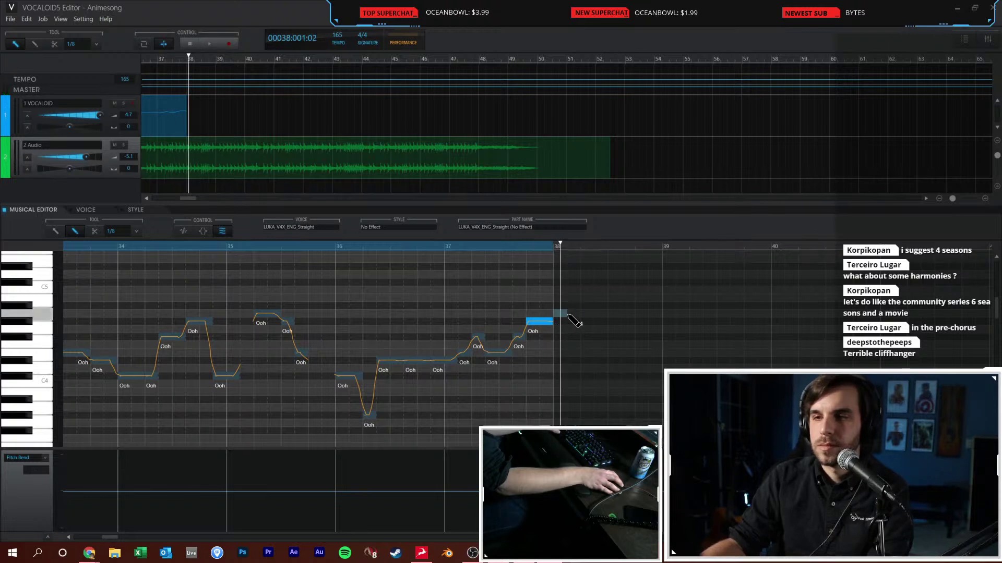
pyautogui.moveTo(578, 314); pyautogui.dragTo(660, 317)
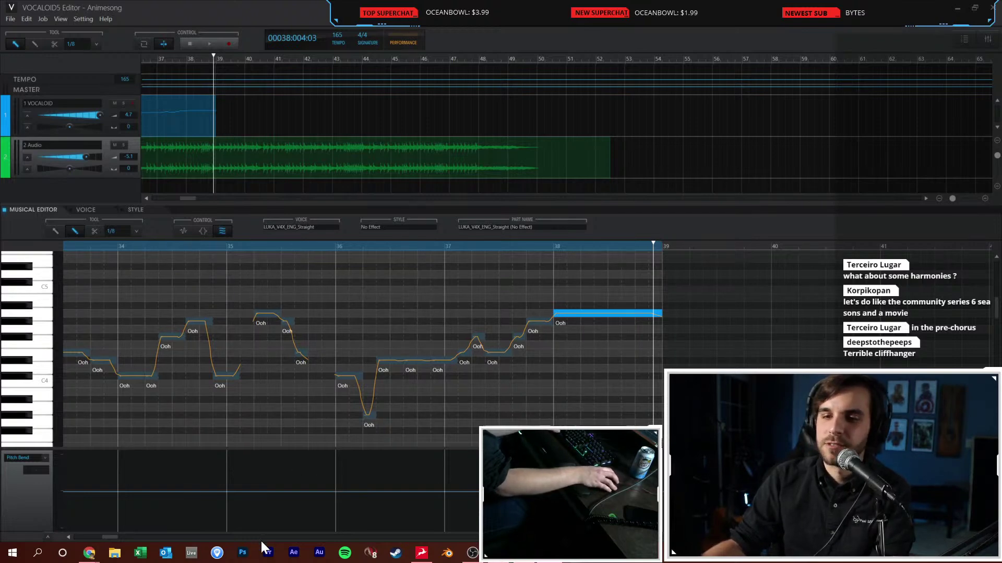
# Play the melody from bar 15, and replay the song from its beginning up to bar 17
pyautogui.moveTo(109, 537); pyautogui.dragTo(94, 536)
pyautogui.scroll(-6, 221, 396)
pyautogui.scroll(1, 223, 385)
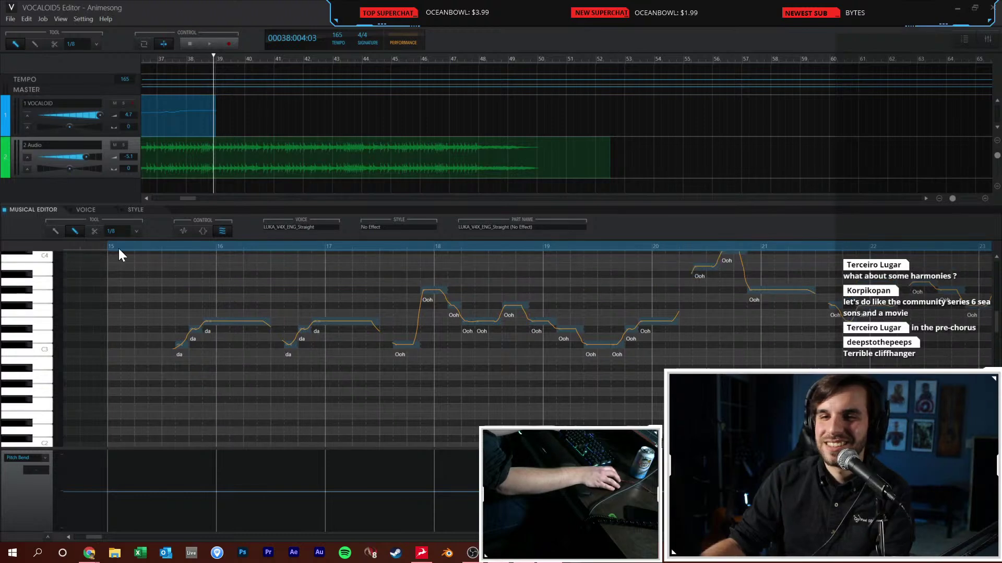
pyautogui.click(111, 246)
pyautogui.press('space')
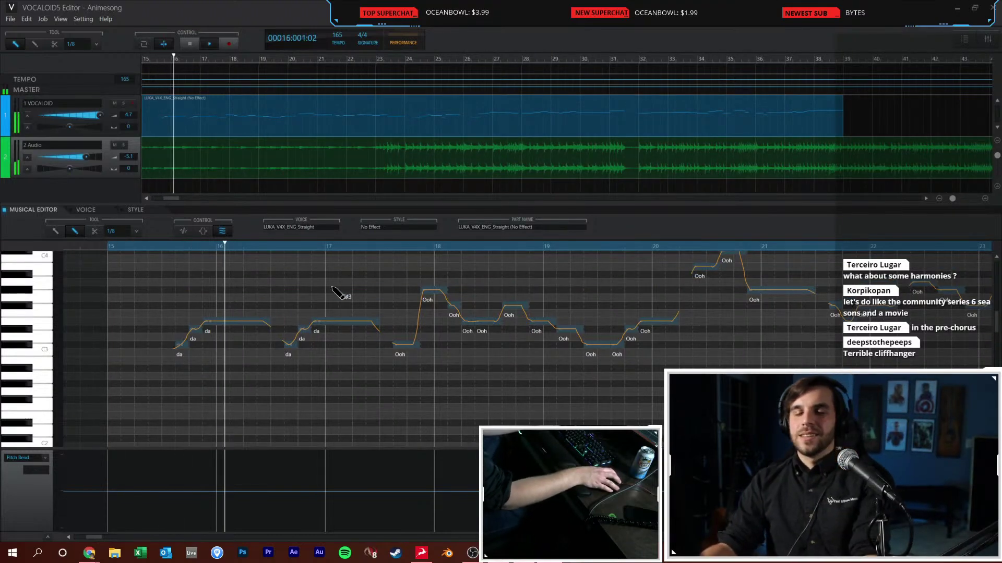
pyautogui.press('space')
pyautogui.click(186, 42)
pyautogui.press('space')
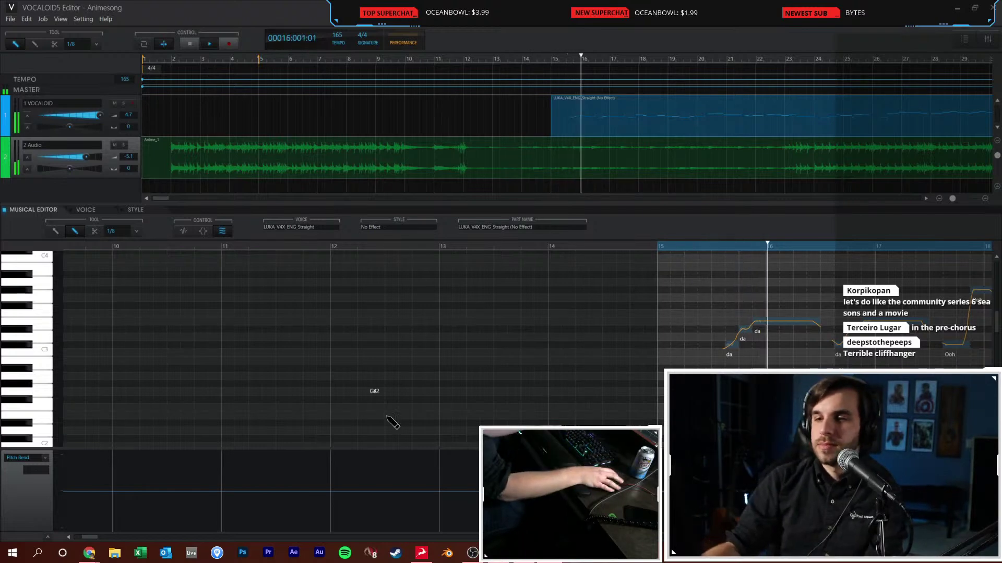
# Replace the six "da" lyrics in bars 15 to 17 with "feel the pull of the string"
pyautogui.moveTo(85, 538); pyautogui.dragTo(91, 539)
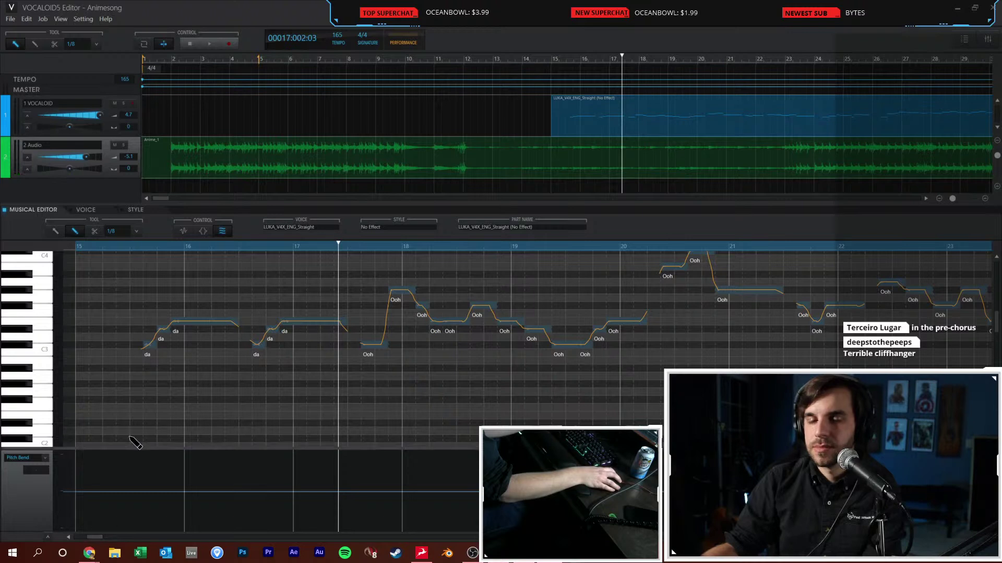
pyautogui.doubleClick(147, 353)
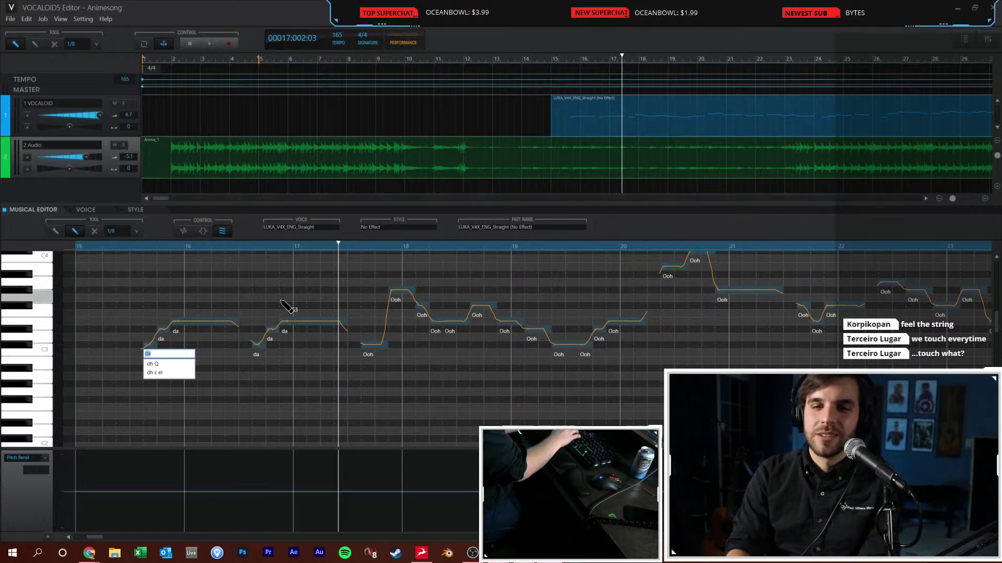
pyautogui.write('feel the p')
pyautogui.write('ull of the string')
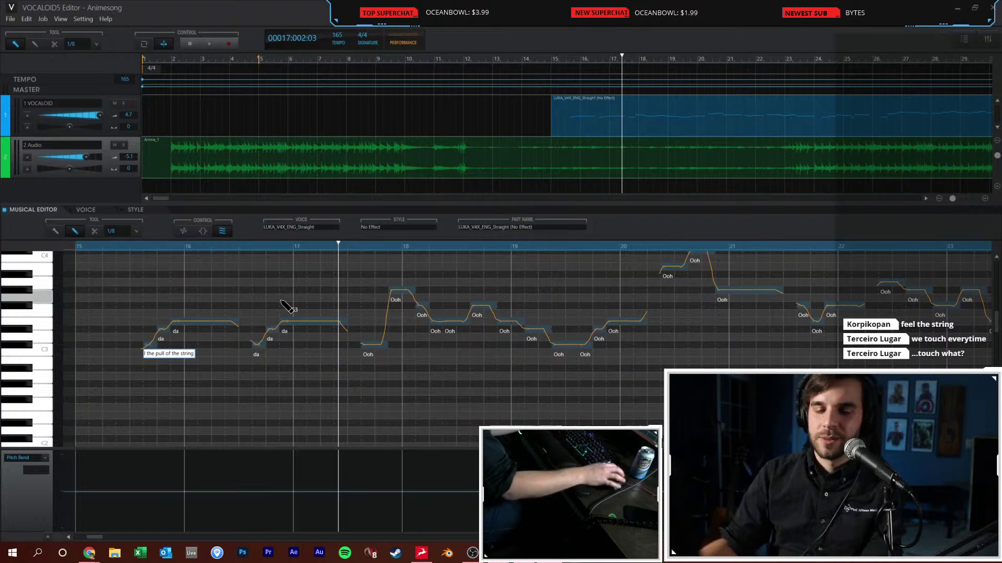
pyautogui.press('Return')
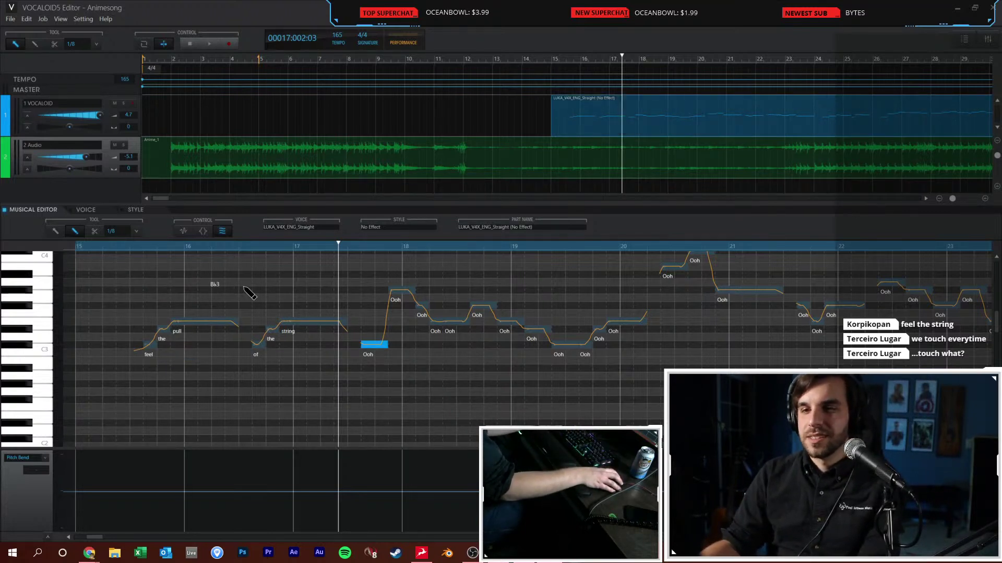
# Enter the lyrics "the at-mo-sphere" on the notes starting late in bar 17
pyautogui.doubleClick(367, 357)
pyautogui.write('the')
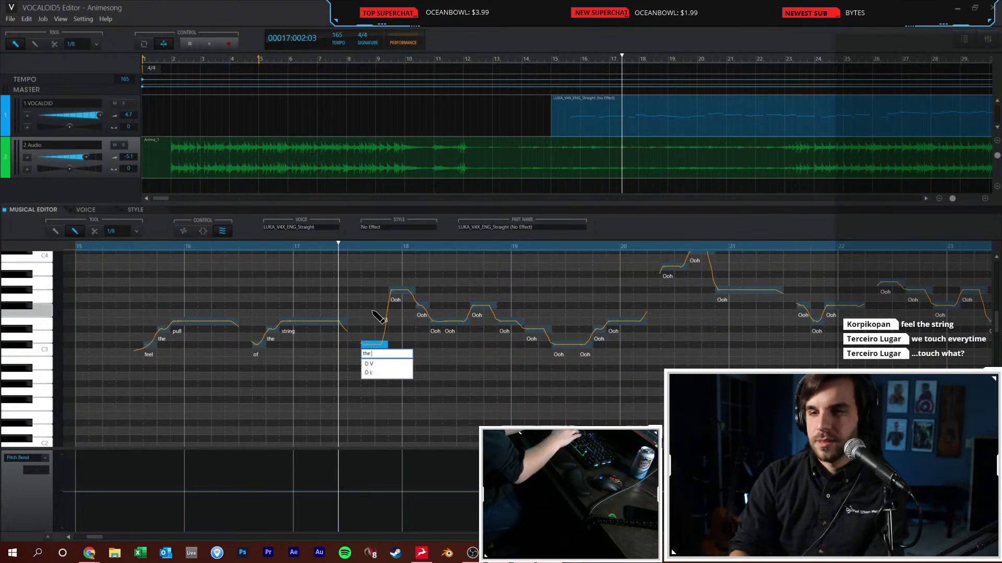
pyautogui.write('at-mosphere')
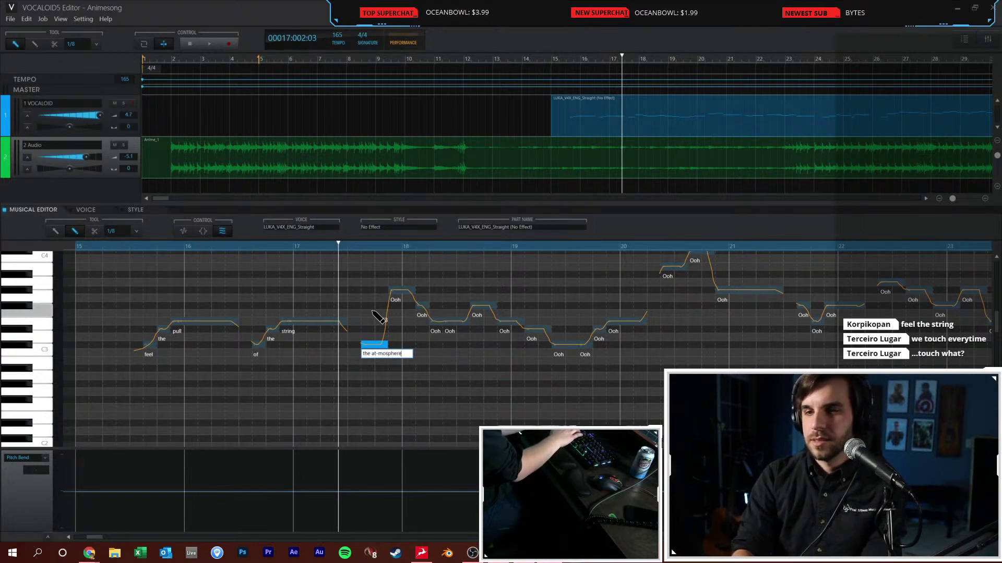
pyautogui.write('sph')
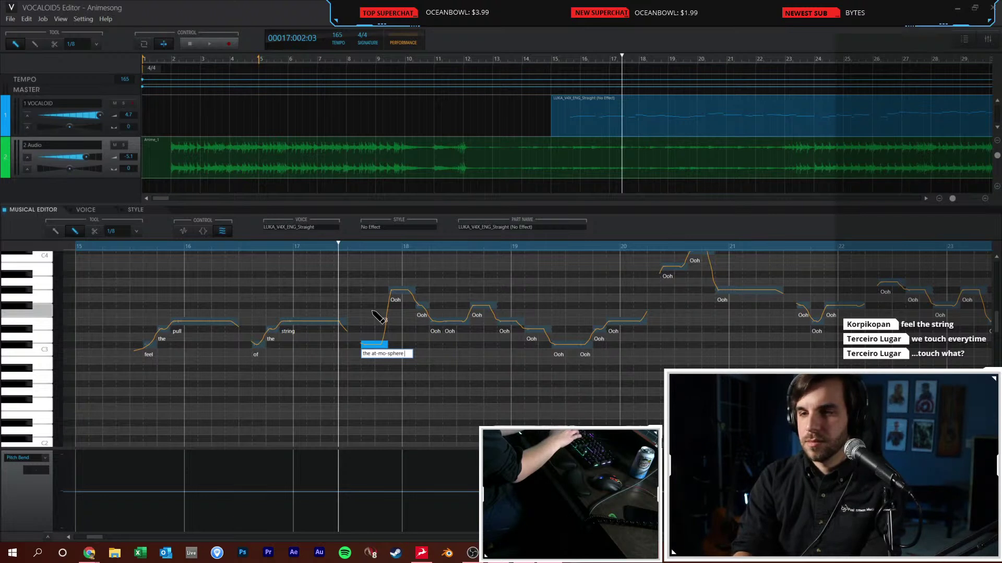
pyautogui.press('Return')
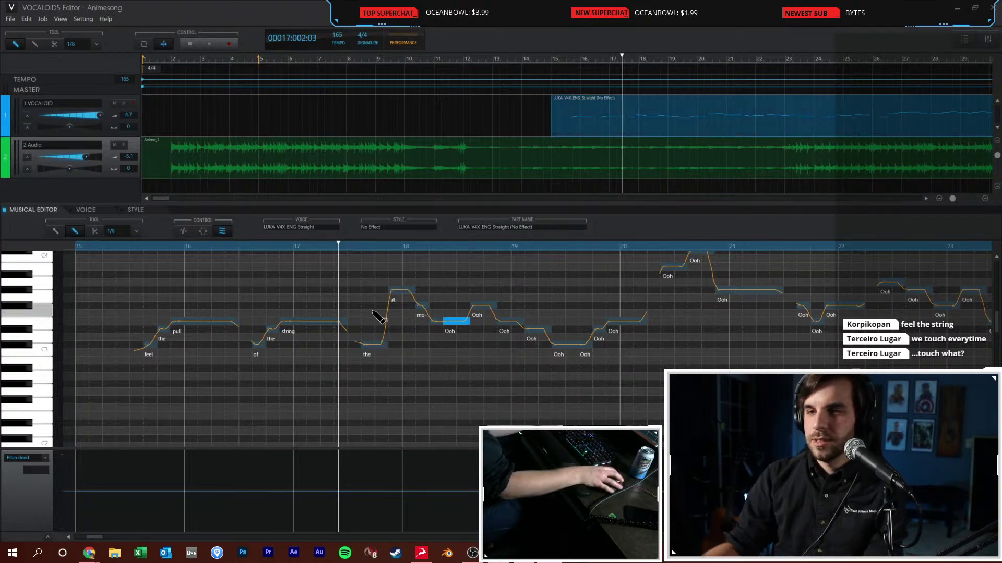
# Inspect the lyrics on the "the" and "mo-" notes and play the new lyrics from bar 15
pyautogui.doubleClick(369, 351)
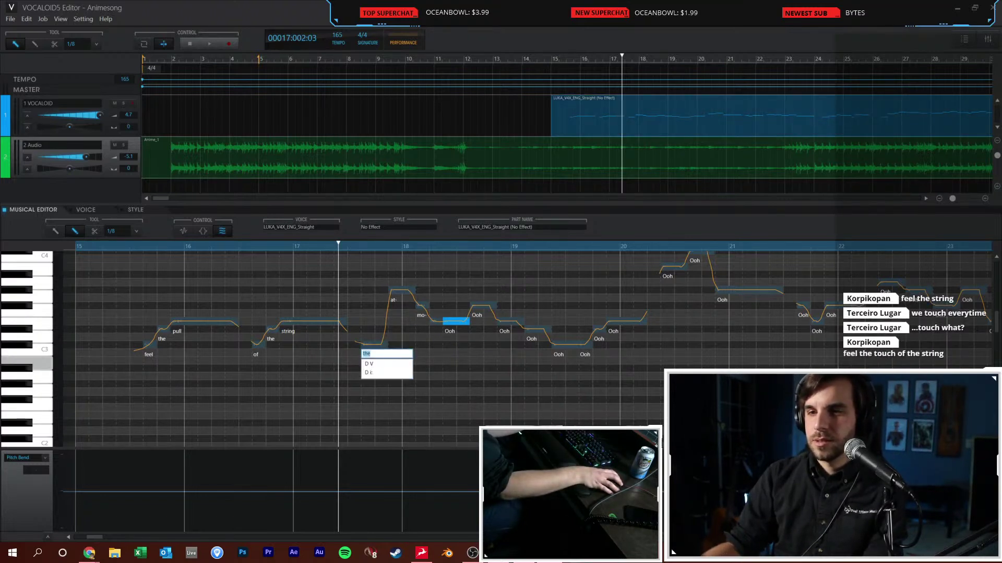
pyautogui.press('Return')
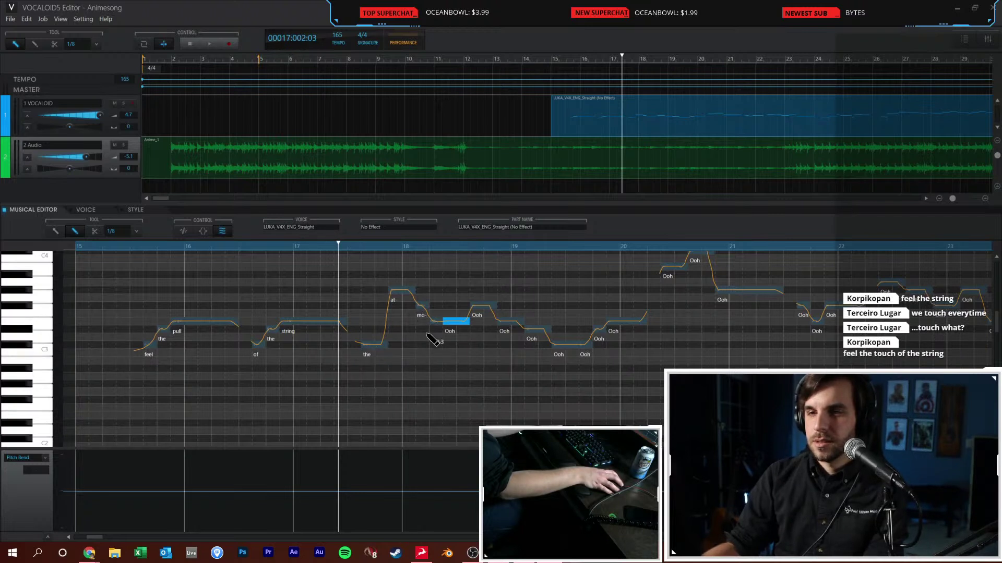
pyautogui.doubleClick(419, 320)
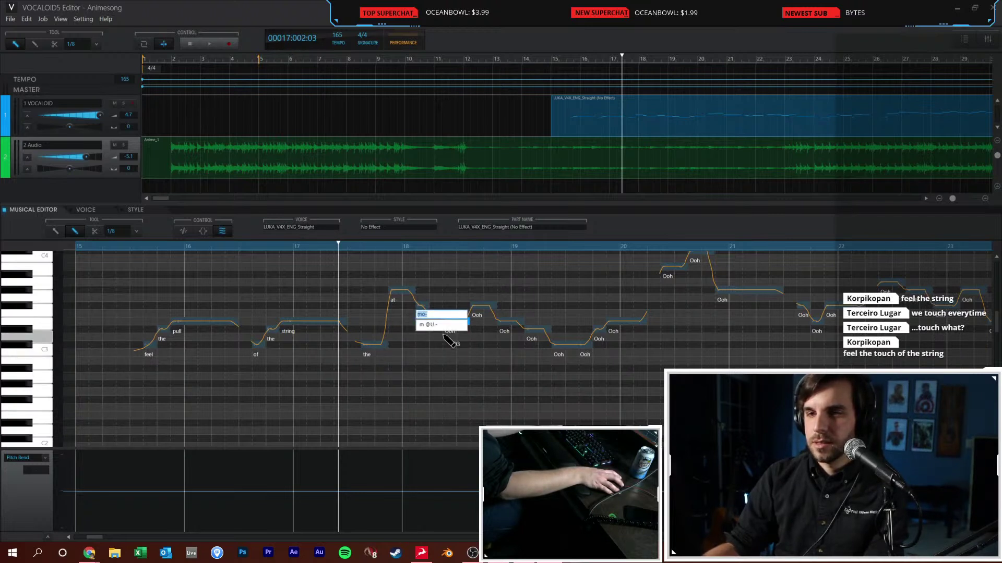
pyautogui.press('Return')
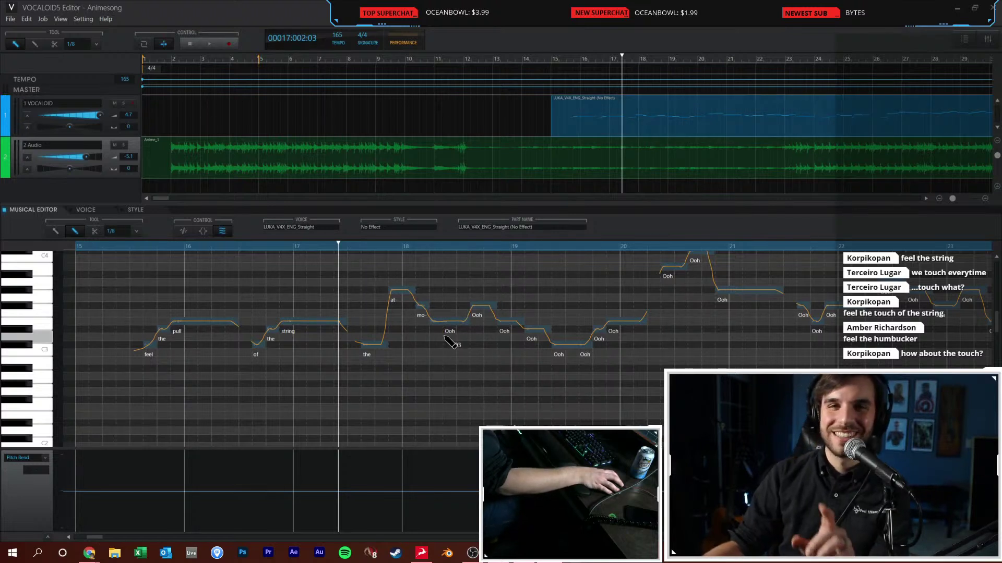
pyautogui.press('alt')
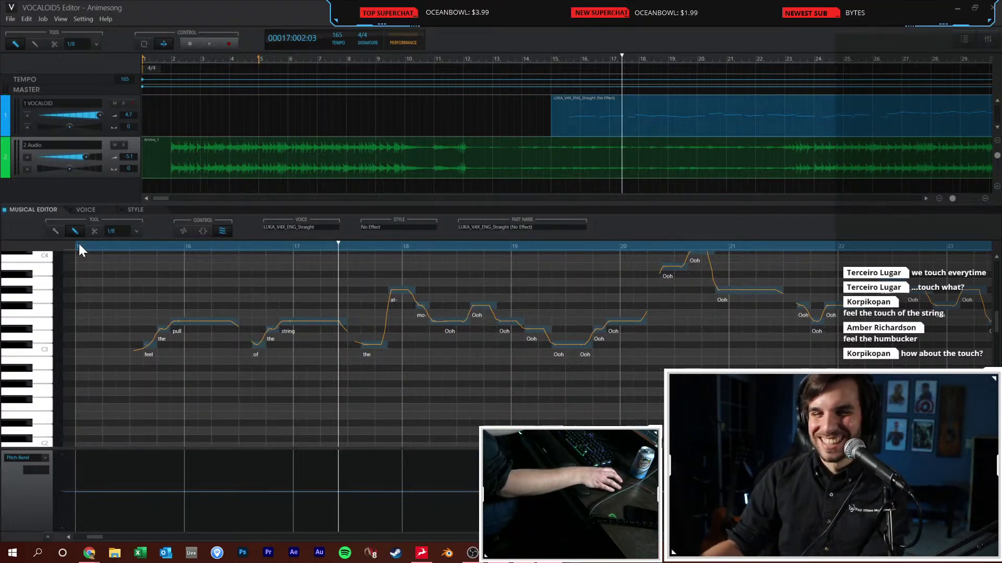
pyautogui.click(78, 248)
pyautogui.press('space')
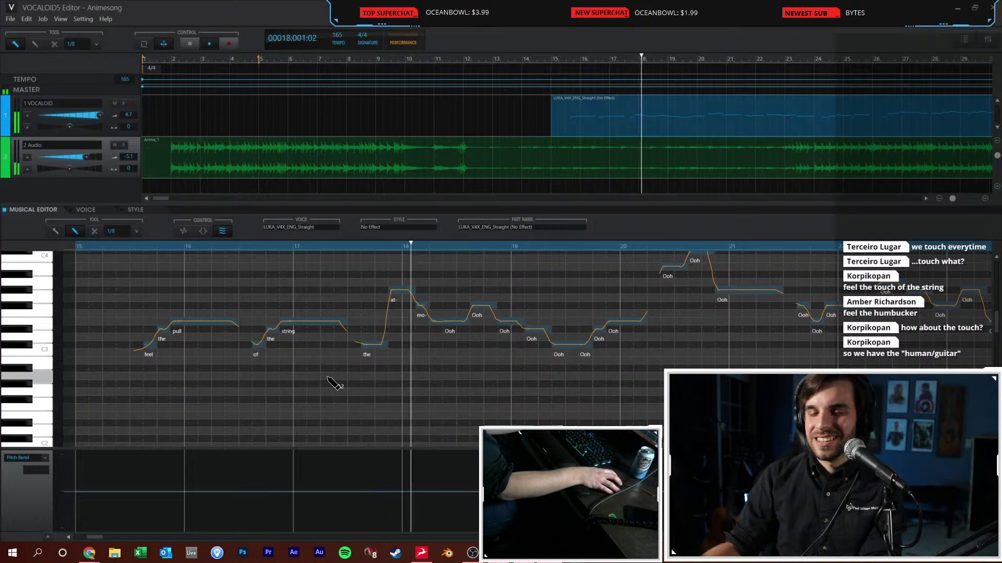
# Remove the hyphen from the "at-" note and enter "mo - sphere in" on the notes that follow it
pyautogui.doubleClick(420, 316)
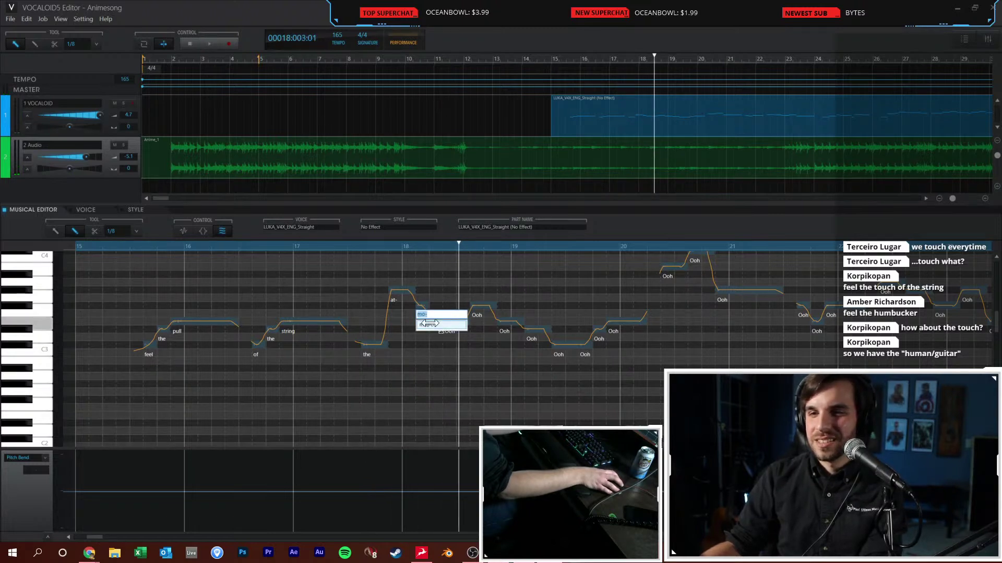
pyautogui.click(445, 331)
pyautogui.doubleClick(421, 322)
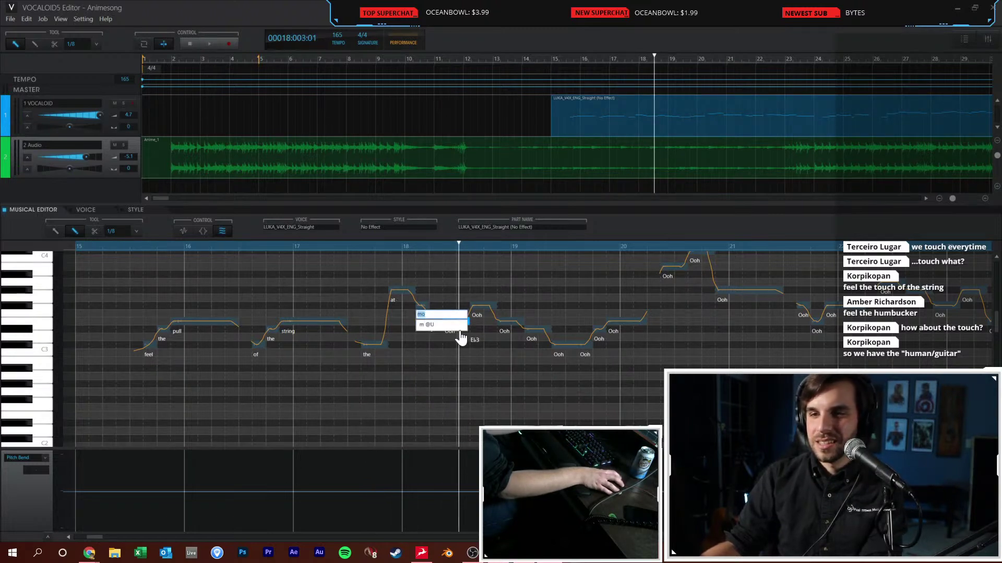
pyautogui.write('- sphere')
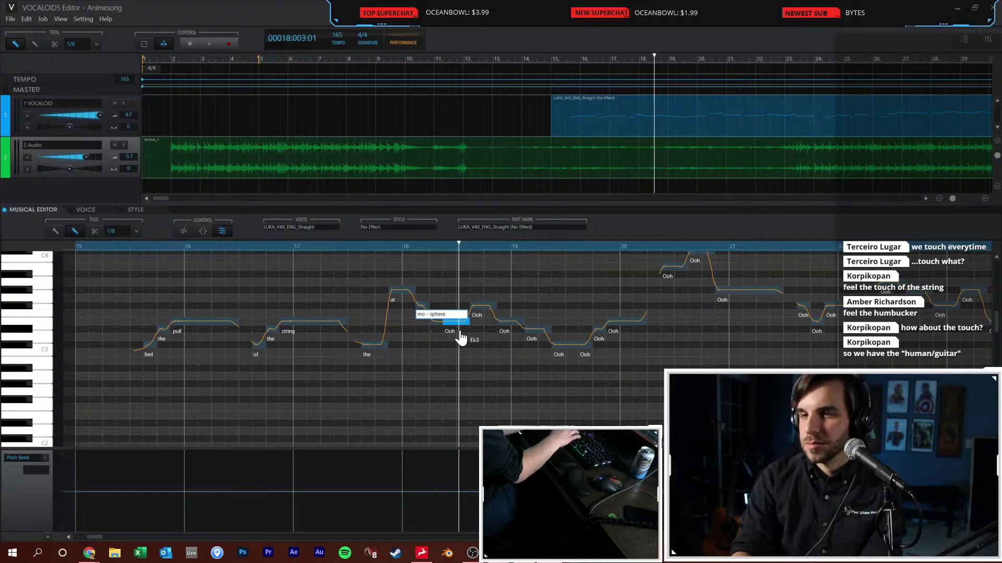
pyautogui.write('in')
pyautogui.click(453, 368)
pyautogui.hotkey('ctrl', 'z')
# Turn on Robot Voice in its third mode in the Luka part's style settings and play from bar 15
pyautogui.click(89, 248)
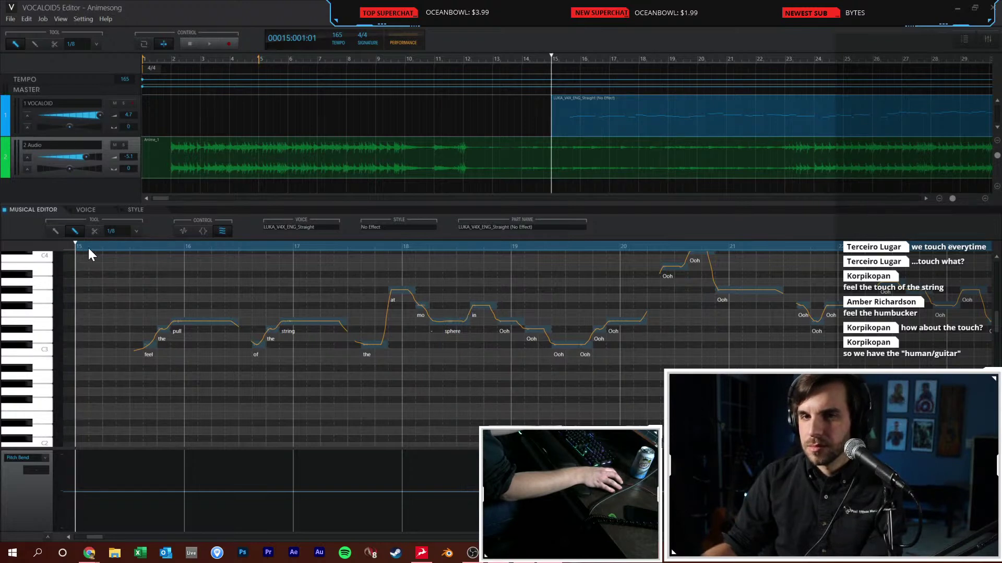
pyautogui.click(108, 209)
pyautogui.click(134, 210)
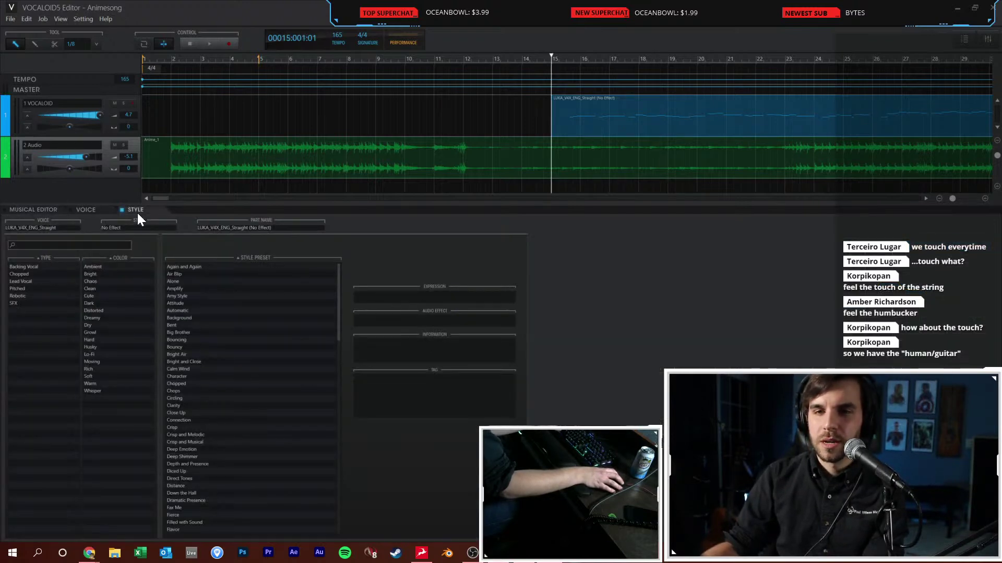
pyautogui.click(37, 211)
pyautogui.click(77, 210)
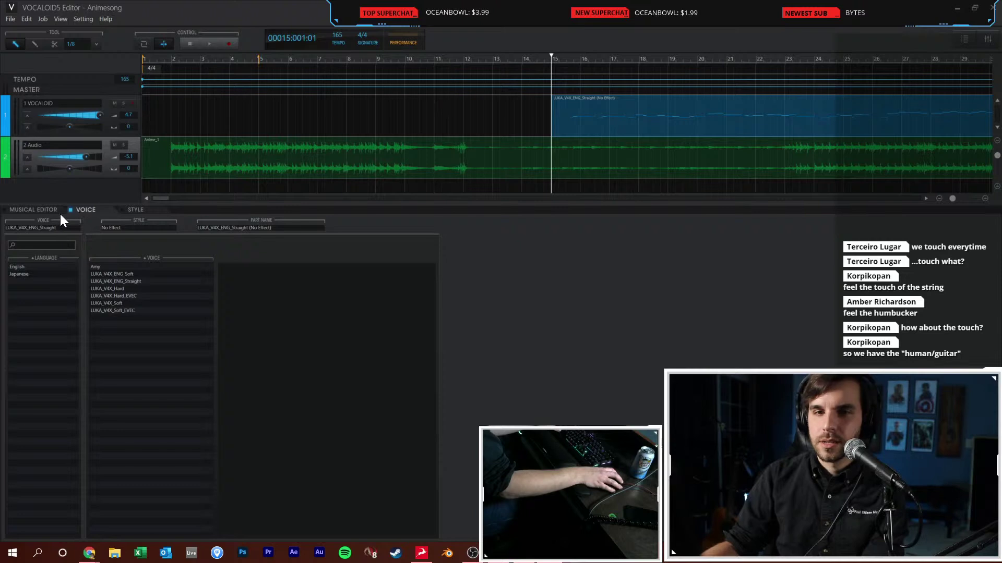
pyautogui.click(132, 210)
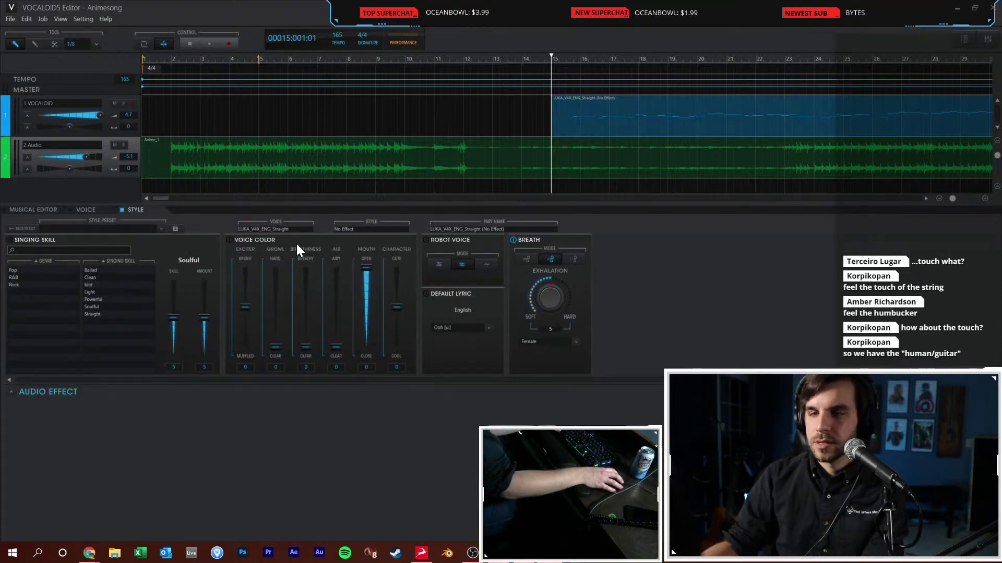
pyautogui.click(425, 239)
pyautogui.press('space')
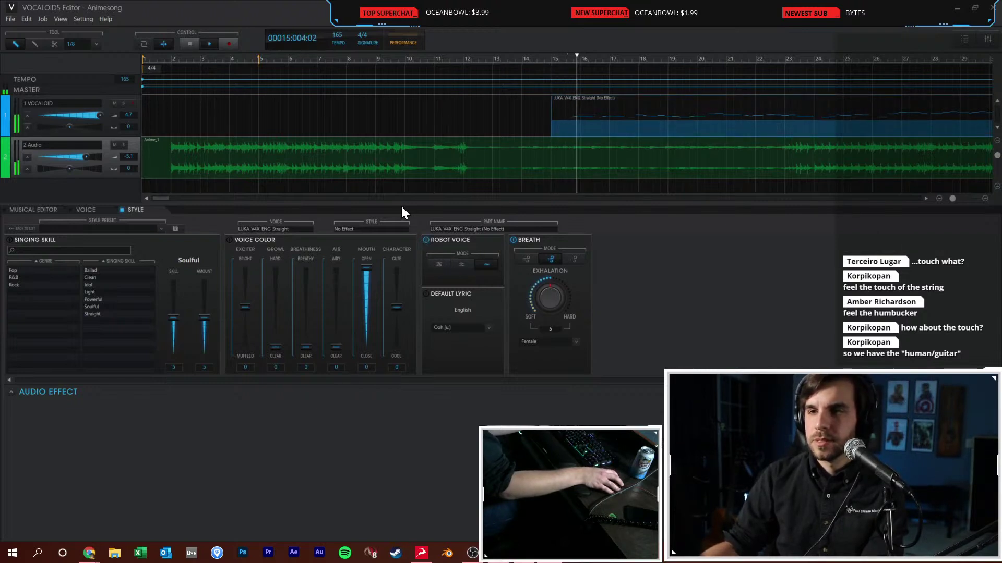
# Set the voice color Character to -37 and Exciter to 31, and return playback to bar 15
pyautogui.click(84, 210)
pyautogui.click(55, 208)
pyautogui.click(130, 209)
pyautogui.press('space')
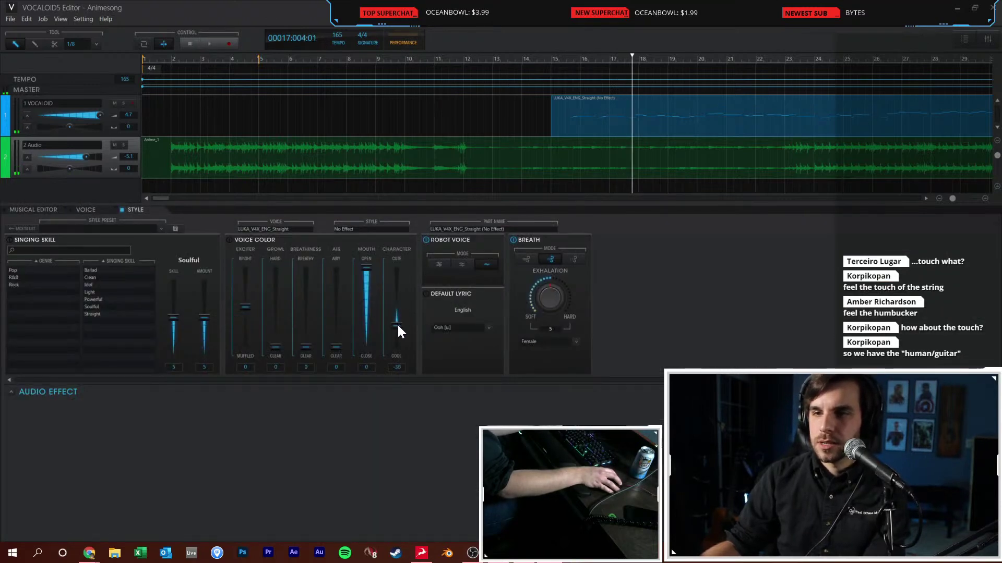
pyautogui.moveTo(246, 303); pyautogui.dragTo(246, 293)
pyautogui.press('space')
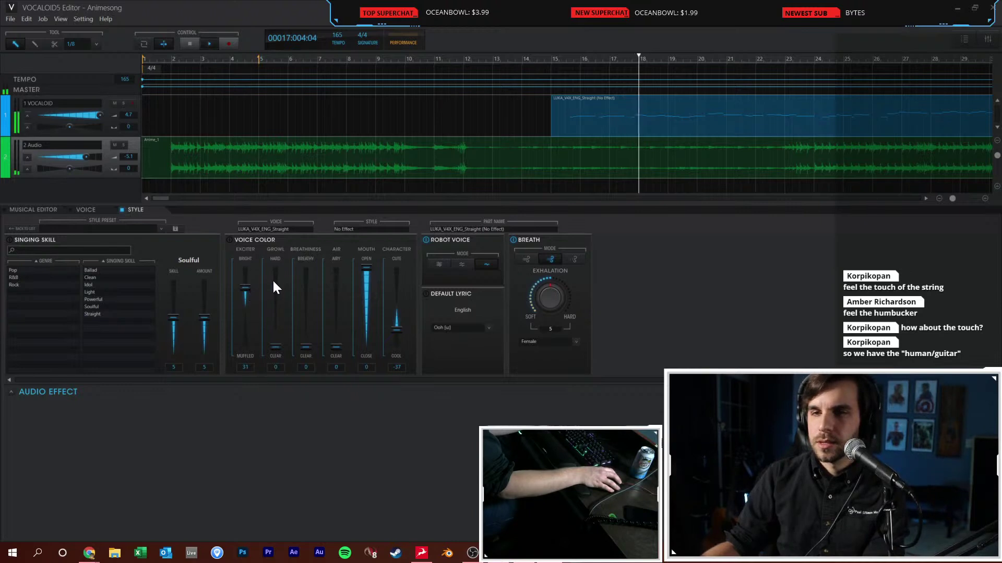
pyautogui.click(553, 58)
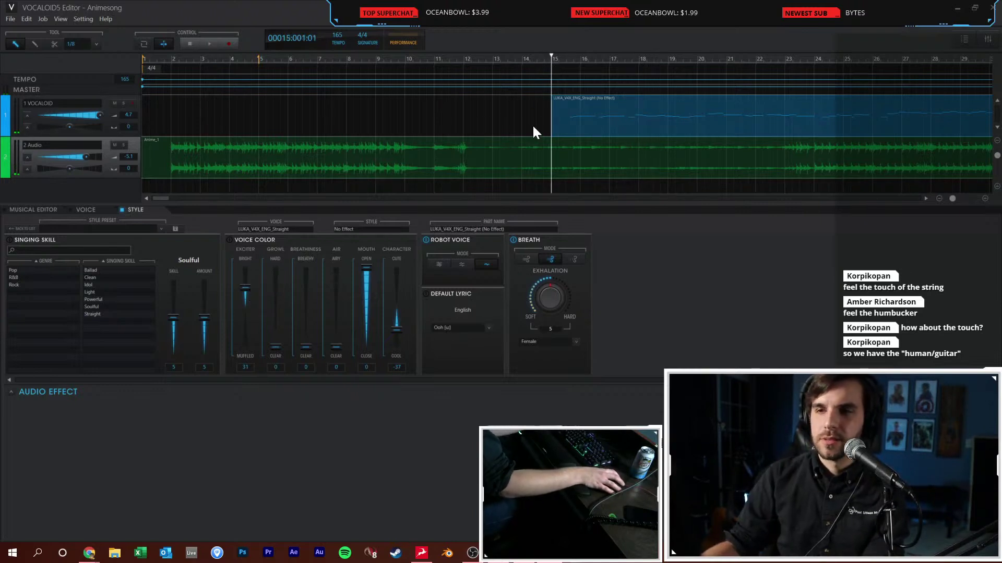
# Open the Luka part's notes and replace the "pull" lyric in bar 15 with "touch"
pyautogui.doubleClick(562, 130)
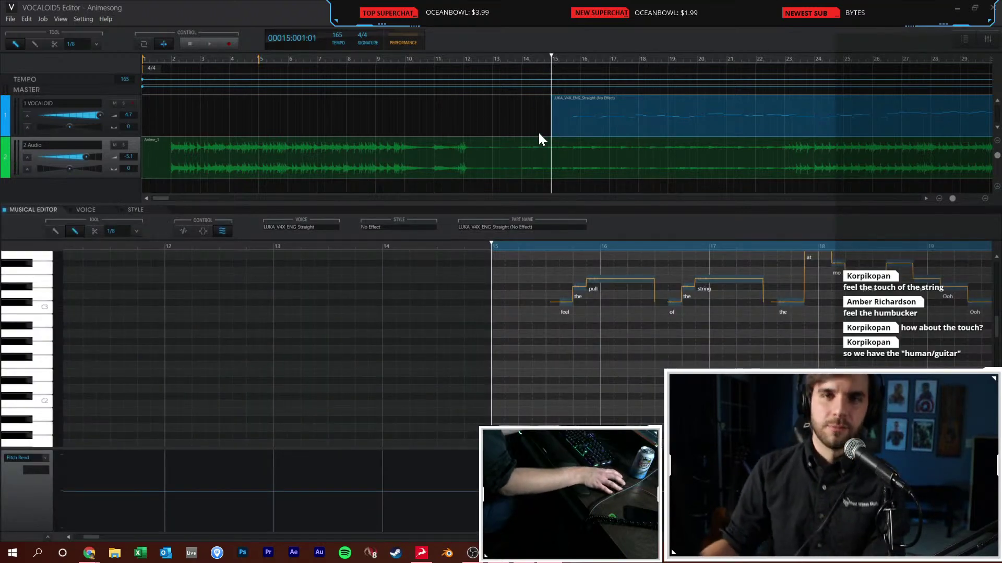
pyautogui.doubleClick(591, 296)
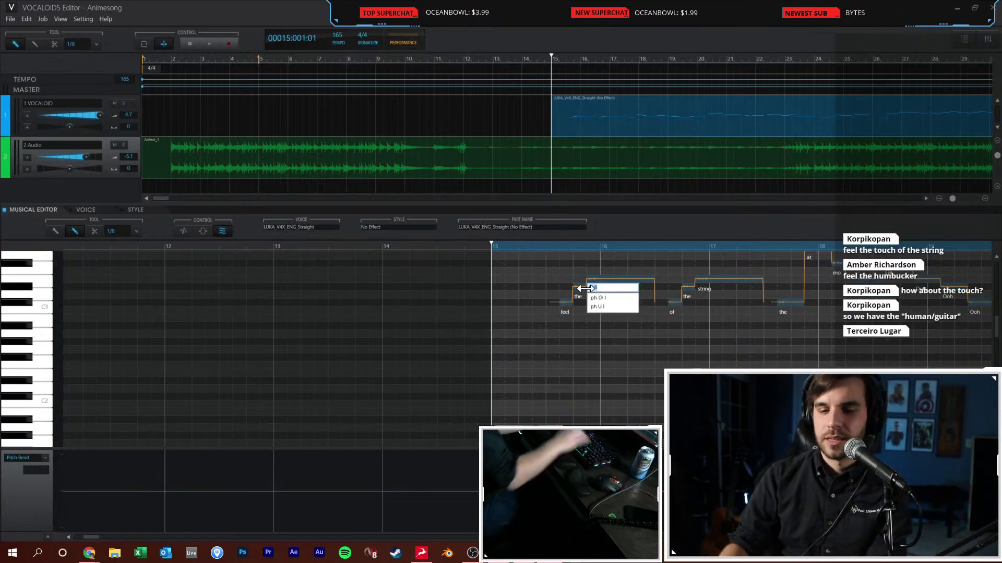
pyautogui.write('troutuc')
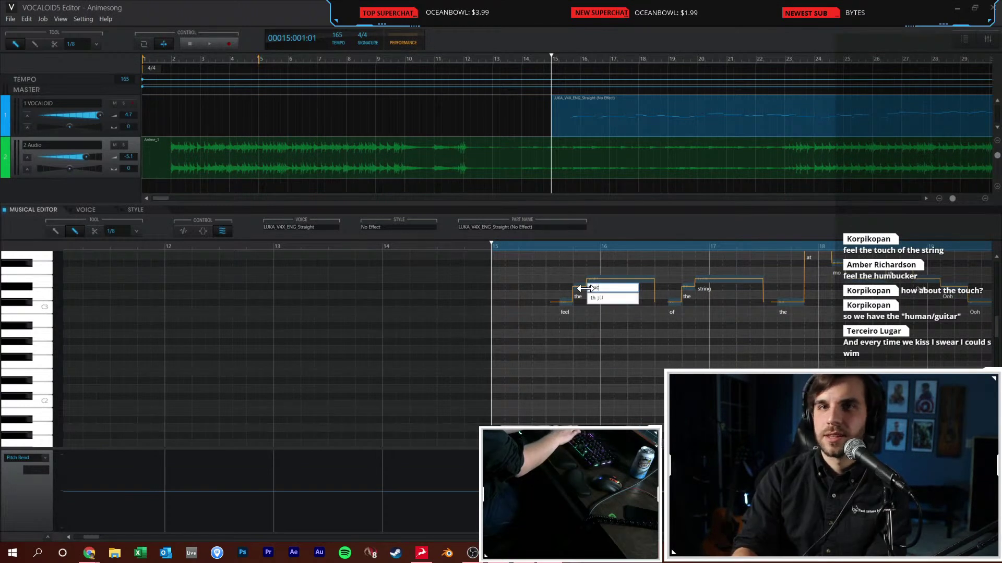
pyautogui.write('h')
pyautogui.press('Return')
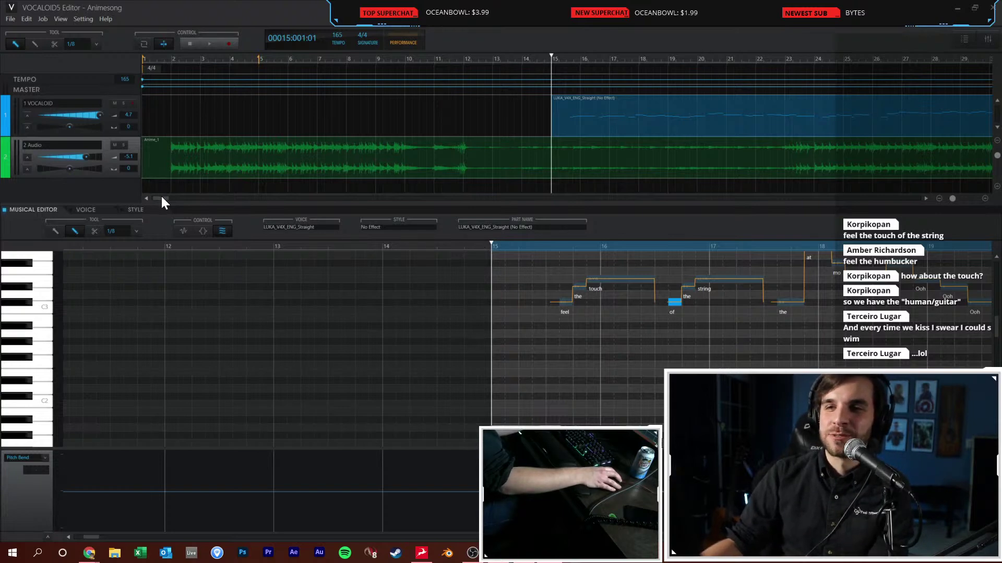
# Play the Luka part from bar 15 to check the "touch" lyric, stopping in bar 18
pyautogui.hscroll(5, 163, 202)
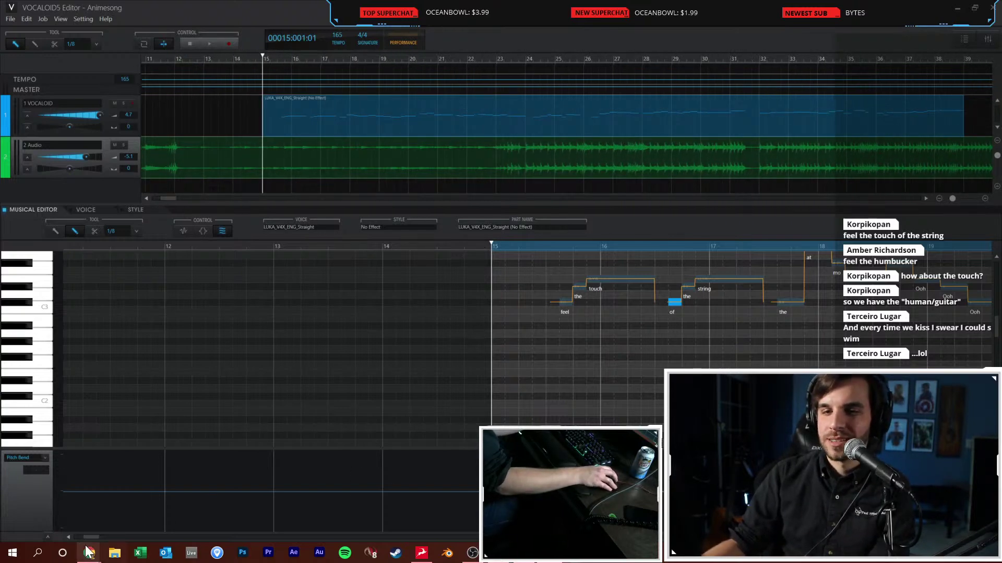
pyautogui.moveTo(86, 538); pyautogui.dragTo(90, 537)
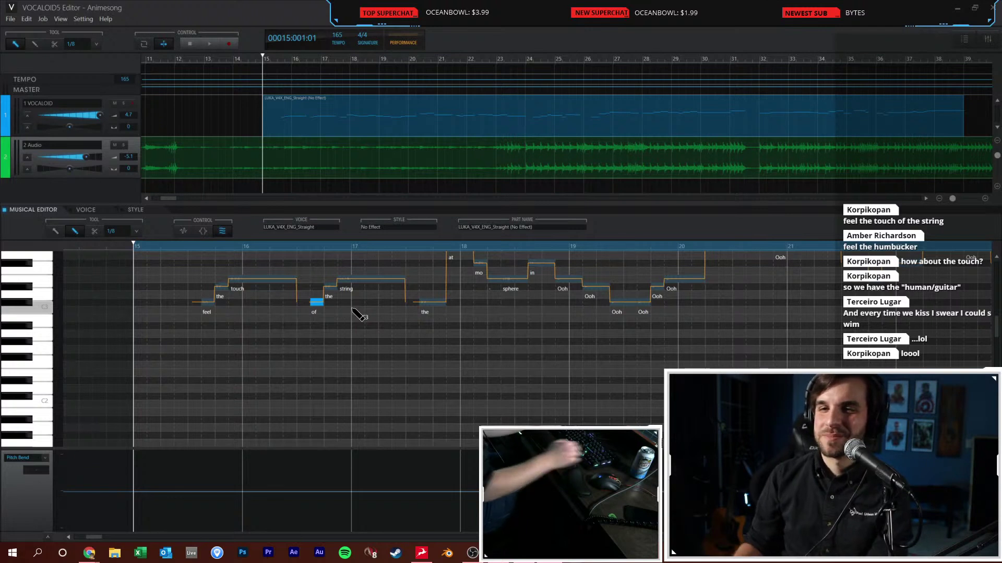
pyautogui.click(159, 247)
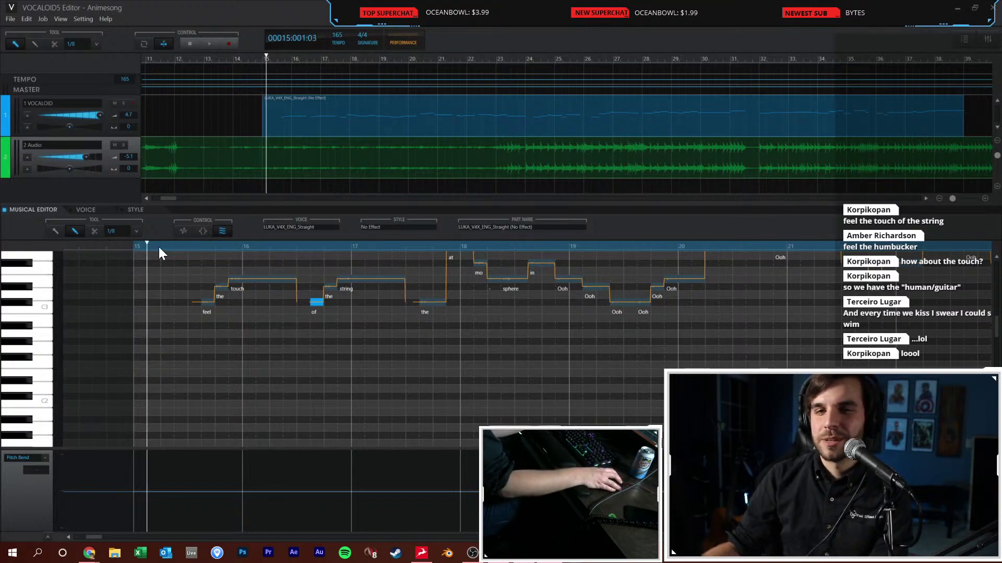
pyautogui.click(138, 245)
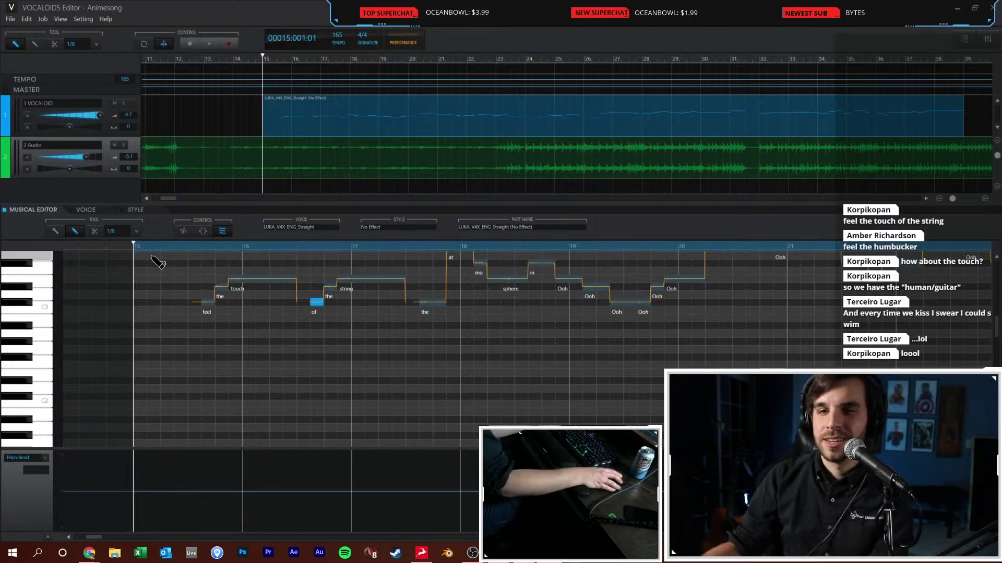
pyautogui.press('space')
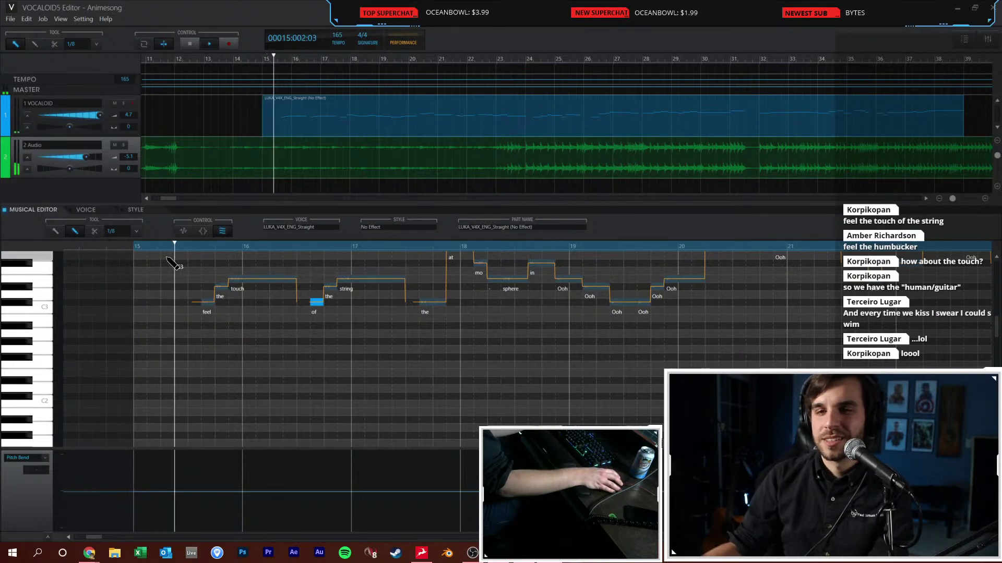
pyautogui.scroll(3, 297, 313)
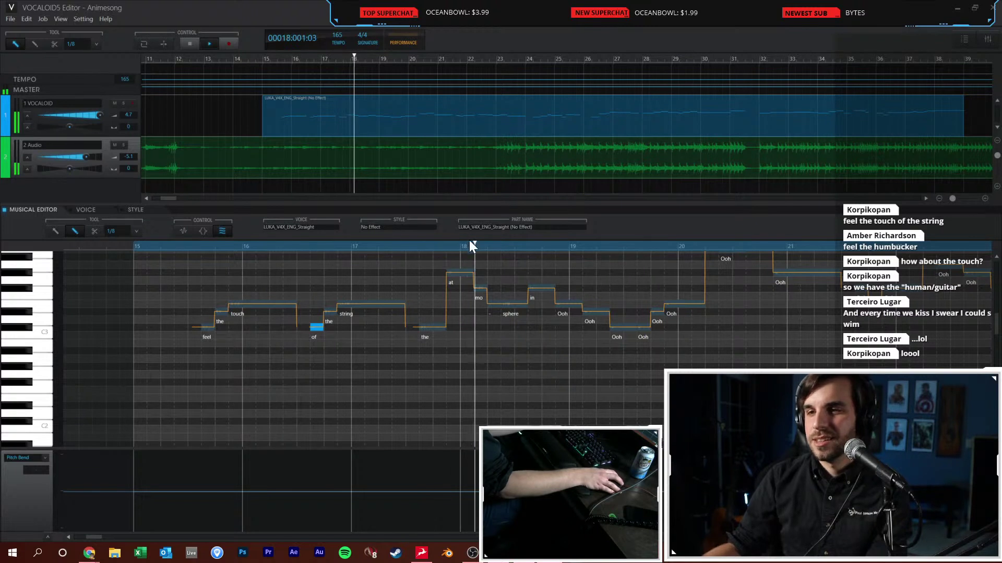
pyautogui.press('space')
# Enter "you and me" on the three placeholder notes that follow "in" around bar 19
pyautogui.doubleClick(561, 313)
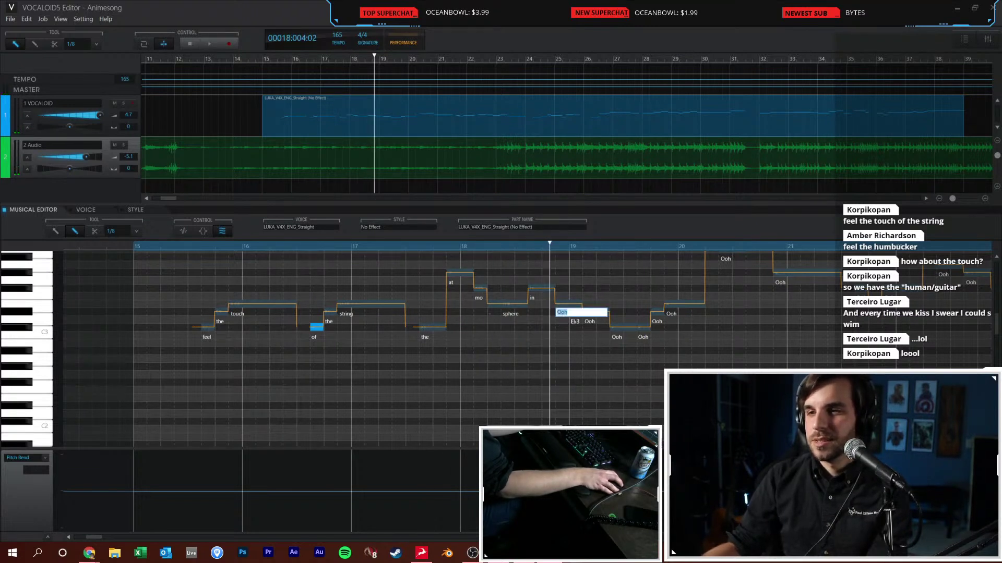
pyautogui.press('Return')
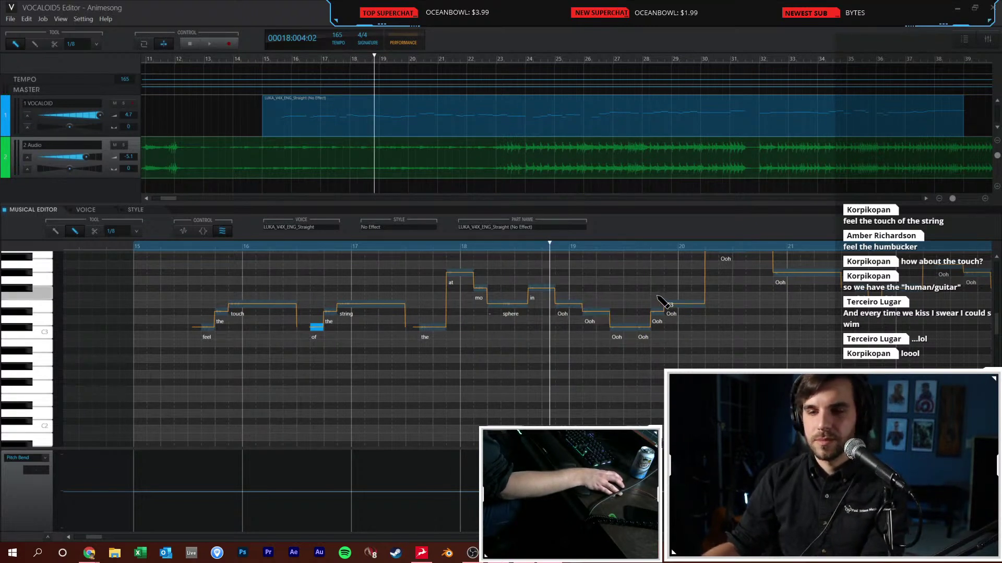
pyautogui.doubleClick(565, 315)
pyautogui.write('you')
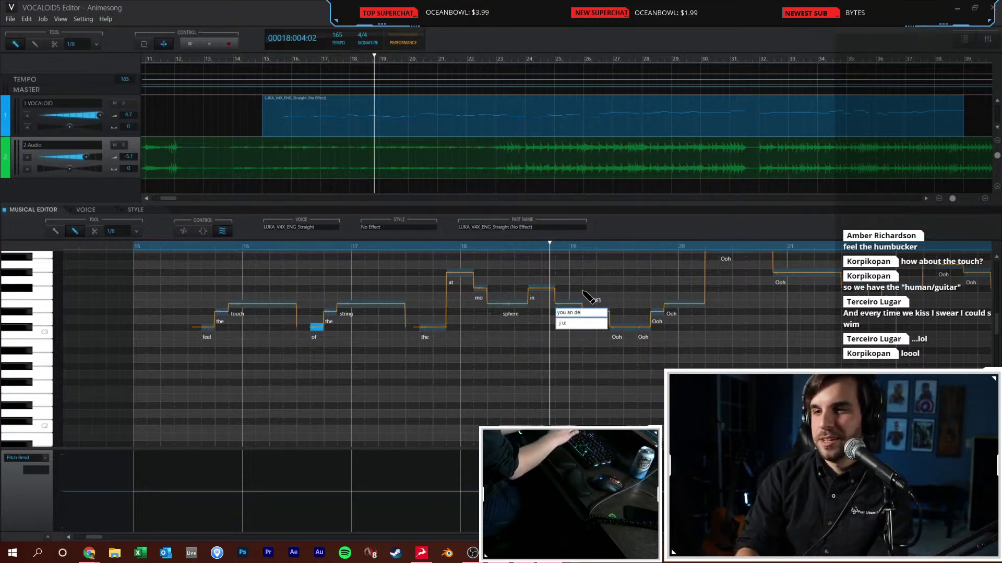
pyautogui.write(' and me')
pyautogui.press('Return')
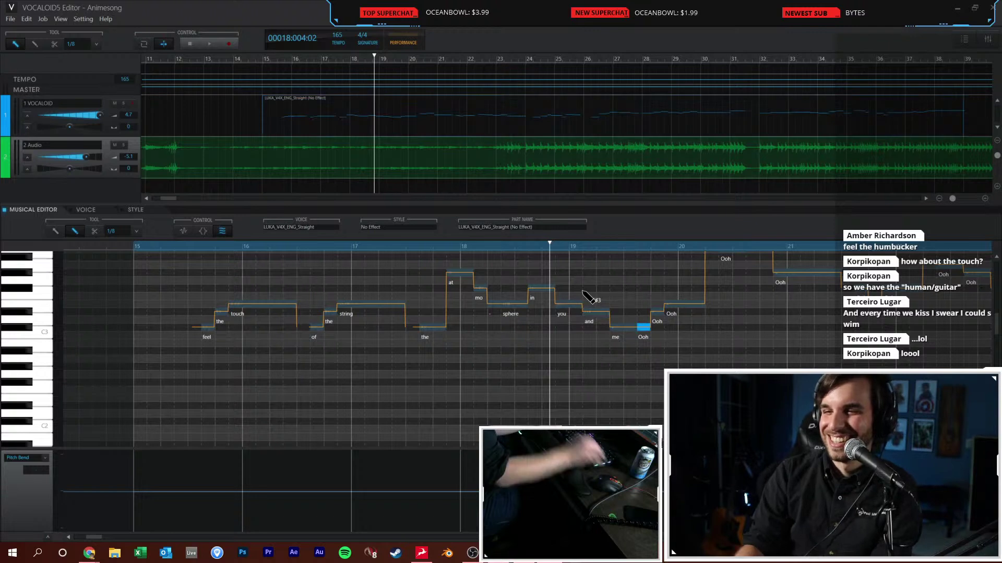
pyautogui.press('Return')
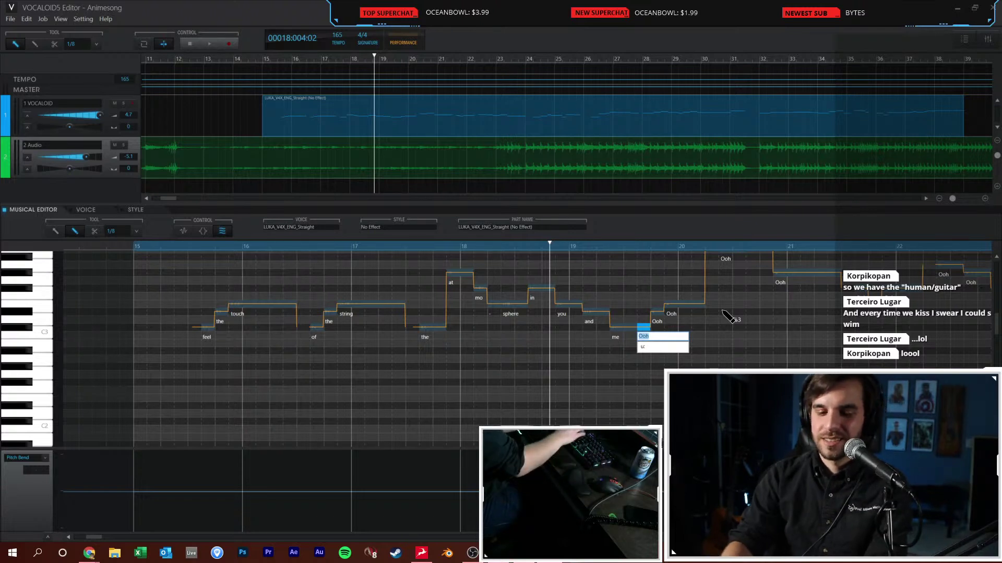
pyautogui.press('Return')
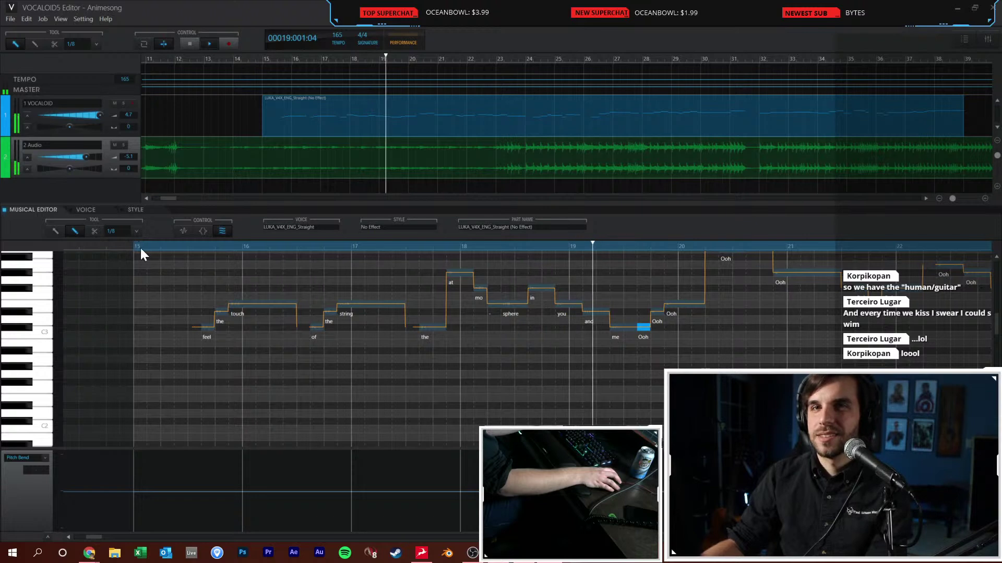
# Play the lyrics from the start of bar 15 and stop in bar 21
pyautogui.click(150, 246)
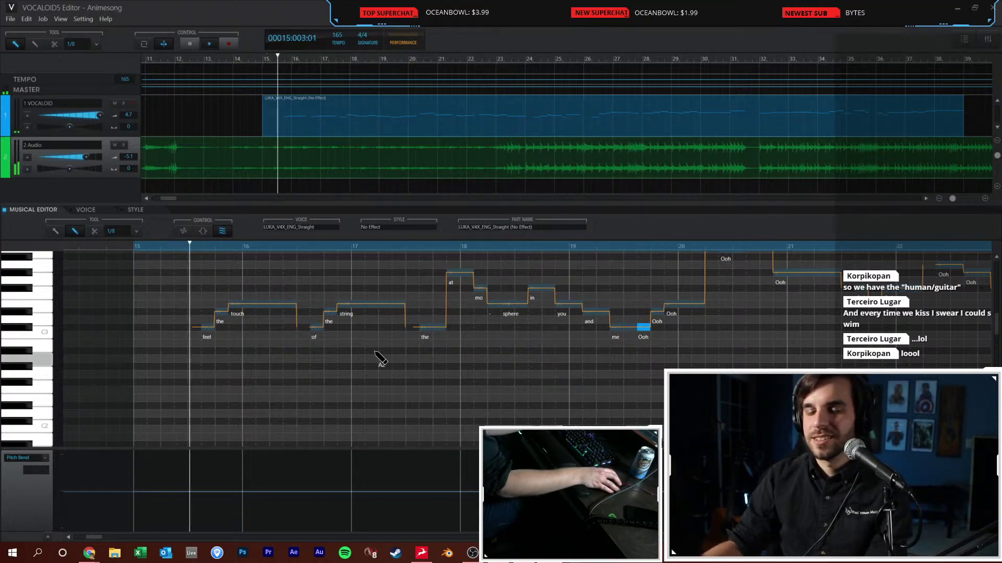
pyautogui.moveTo(90, 535); pyautogui.dragTo(96, 537)
pyautogui.scroll(2, 360, 420)
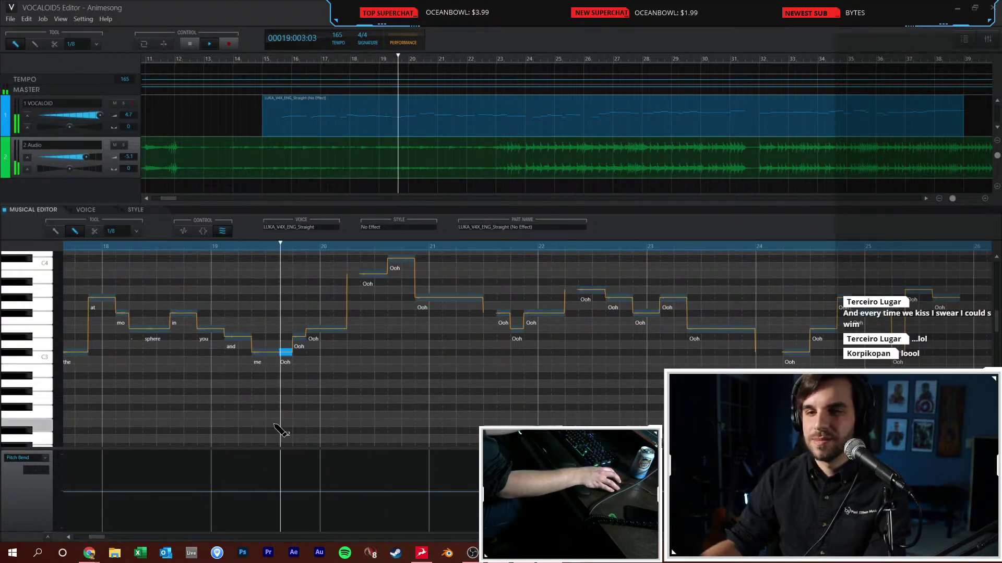
pyautogui.scroll(1, 324, 400)
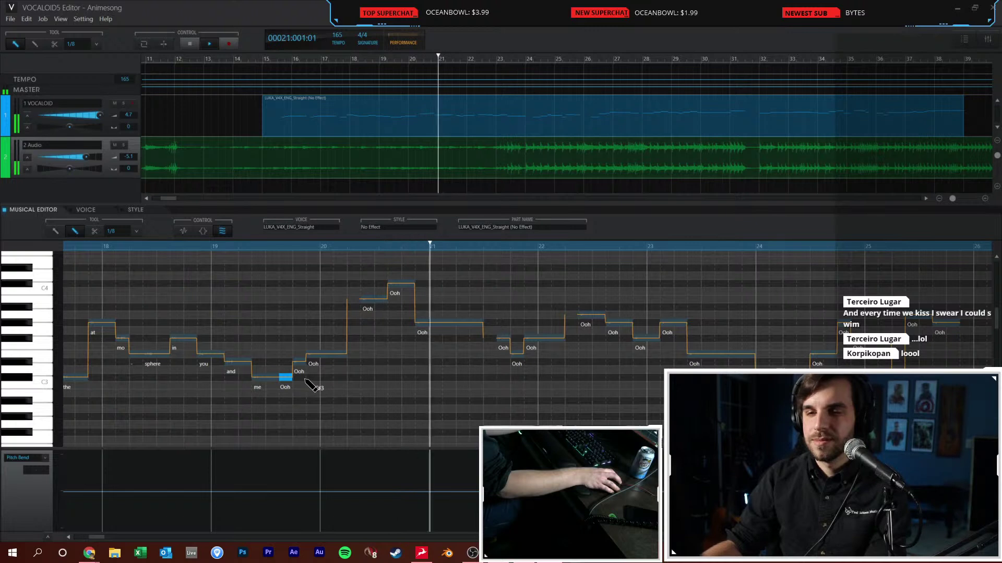
pyautogui.press('space')
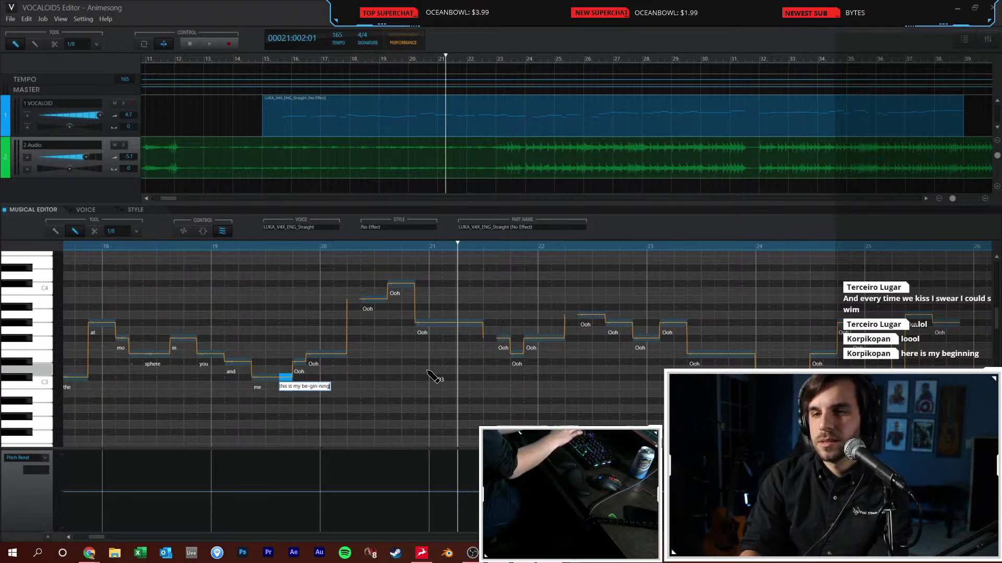
# Enter "this is my be-gin-ning" from the note after "me" and play the new lyrics from bar 19
pyautogui.press('Return')
pyautogui.click(212, 246)
pyautogui.press('space')
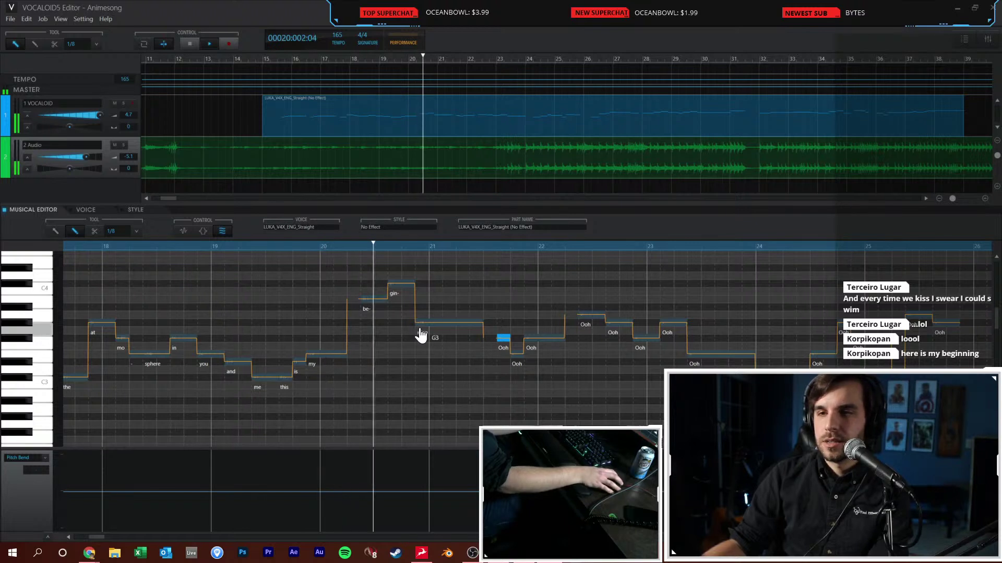
pyautogui.press('space')
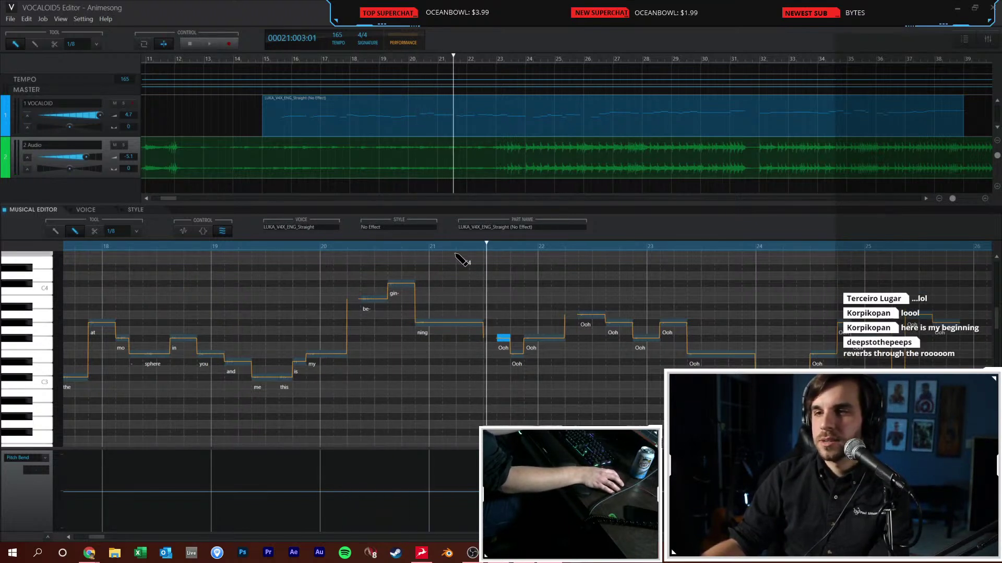
# Play the passages from bars 20 and 21 to hear the melody after "be-gin-ning"
pyautogui.click(477, 245)
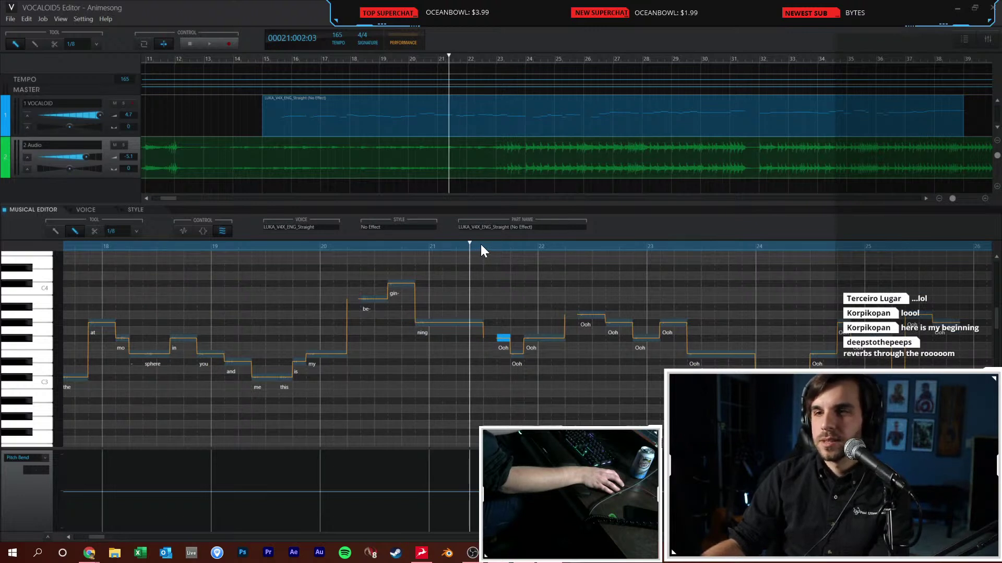
pyautogui.click(483, 245)
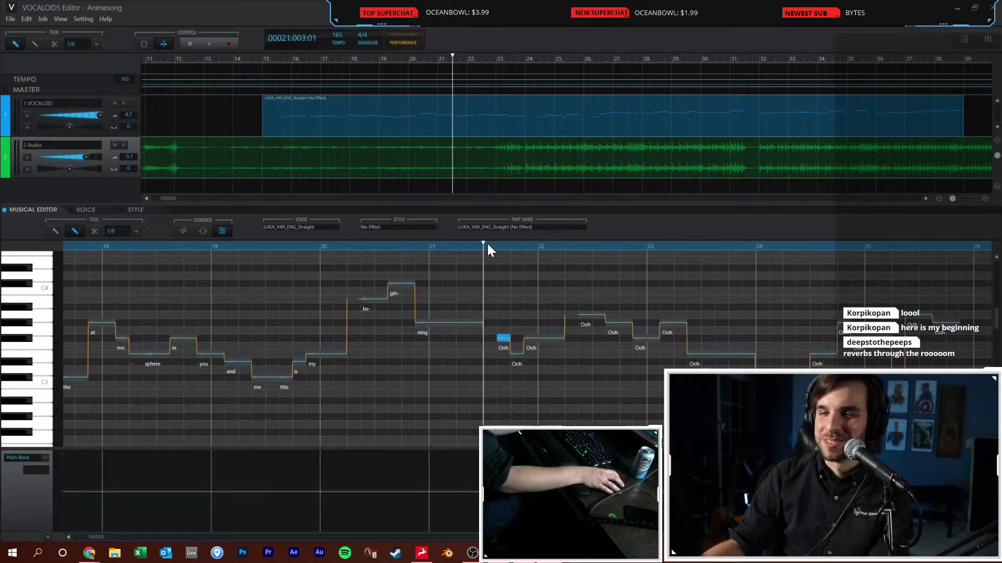
pyautogui.click(429, 246)
pyautogui.press('space')
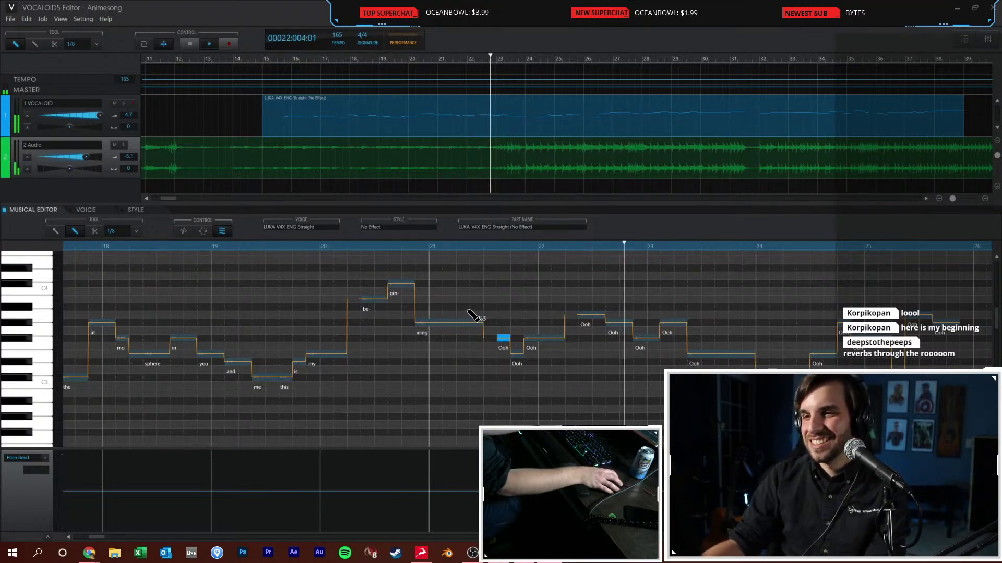
pyautogui.press('space')
pyautogui.click(496, 245)
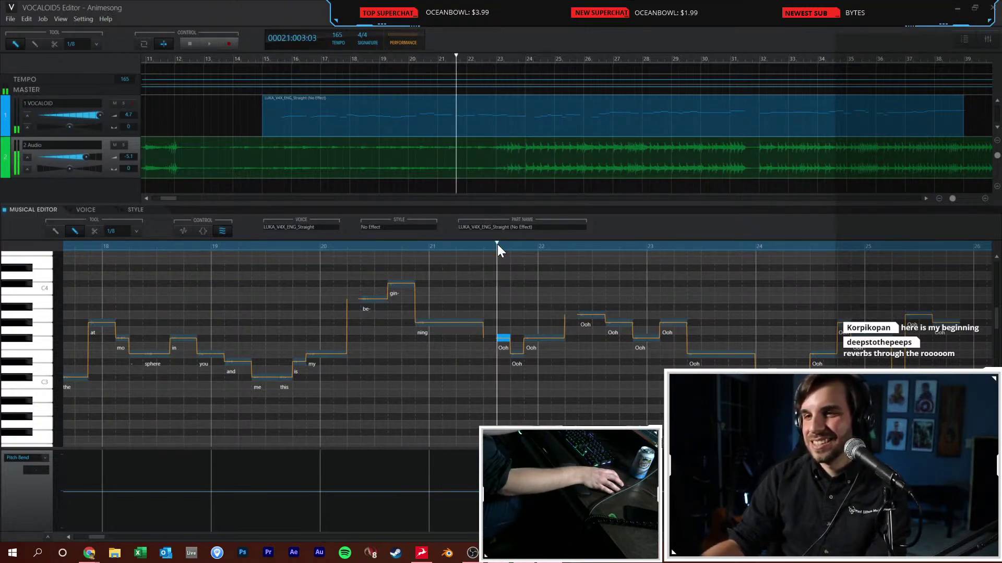
pyautogui.moveTo(421, 246); pyautogui.dragTo(336, 244)
pyautogui.press('space')
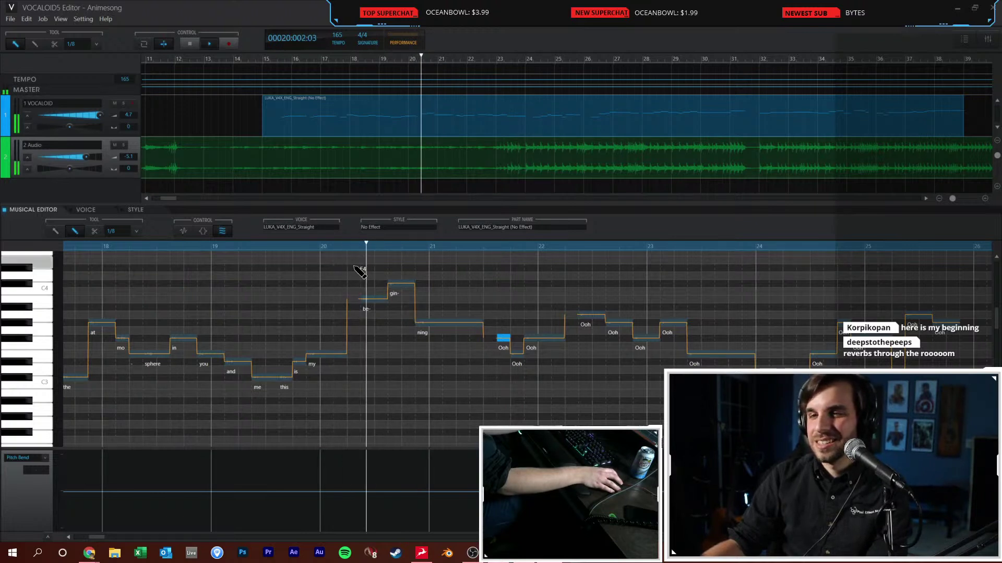
# Enter "with your hand in-mi--ne" from the first placeholder note after "ning" in bar 21
pyautogui.doubleClick(503, 338)
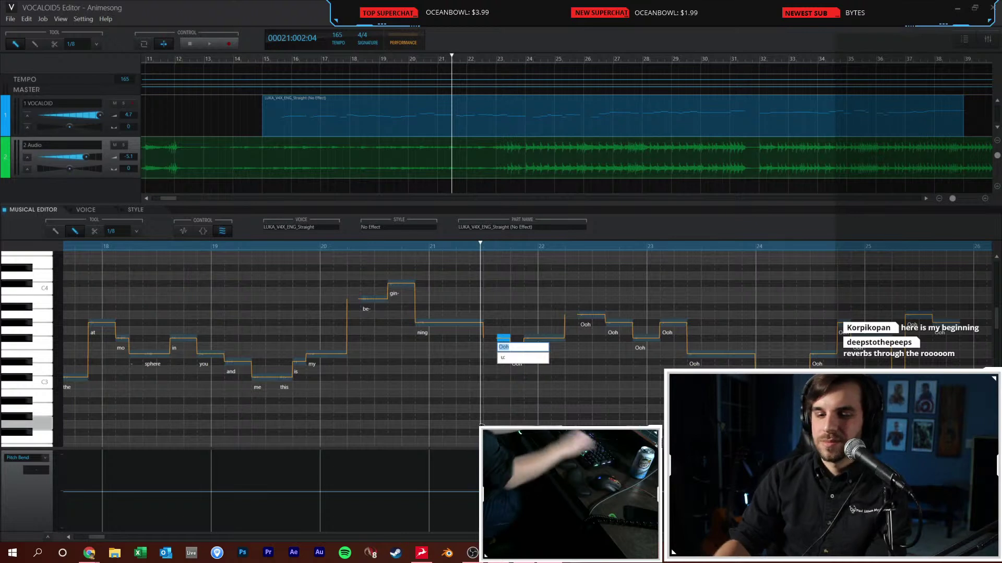
pyautogui.write('with your hand in-mi--')
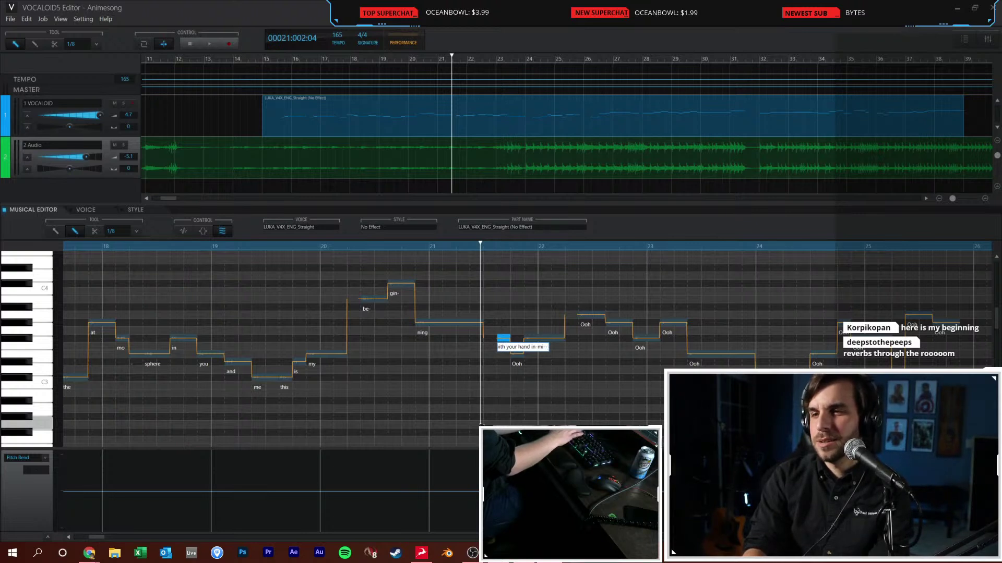
pyautogui.press('Return')
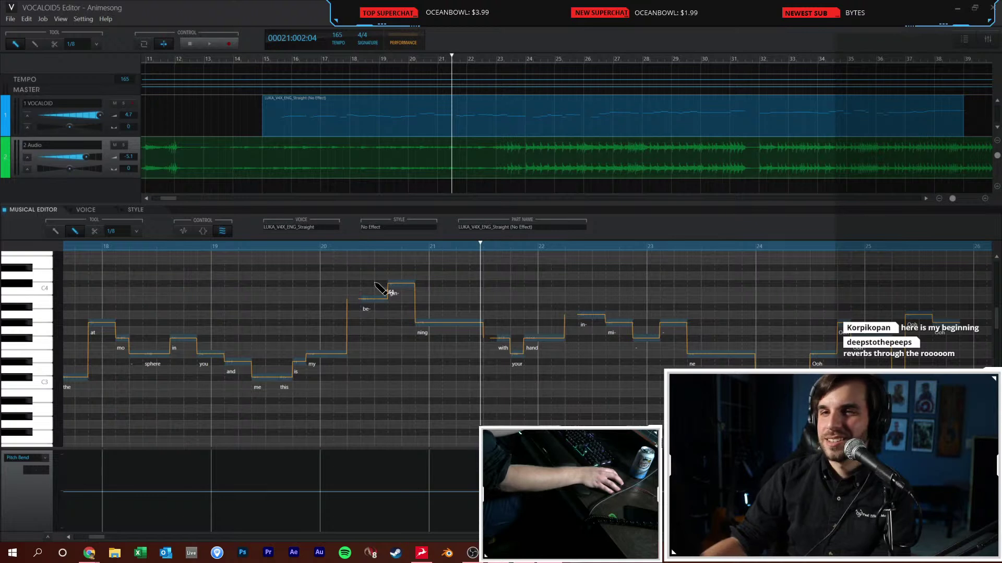
# Play the lyrics from bar 15 through bar 23 and move the playback position back to the middle of bar 22
pyautogui.click(264, 59)
pyautogui.press('space')
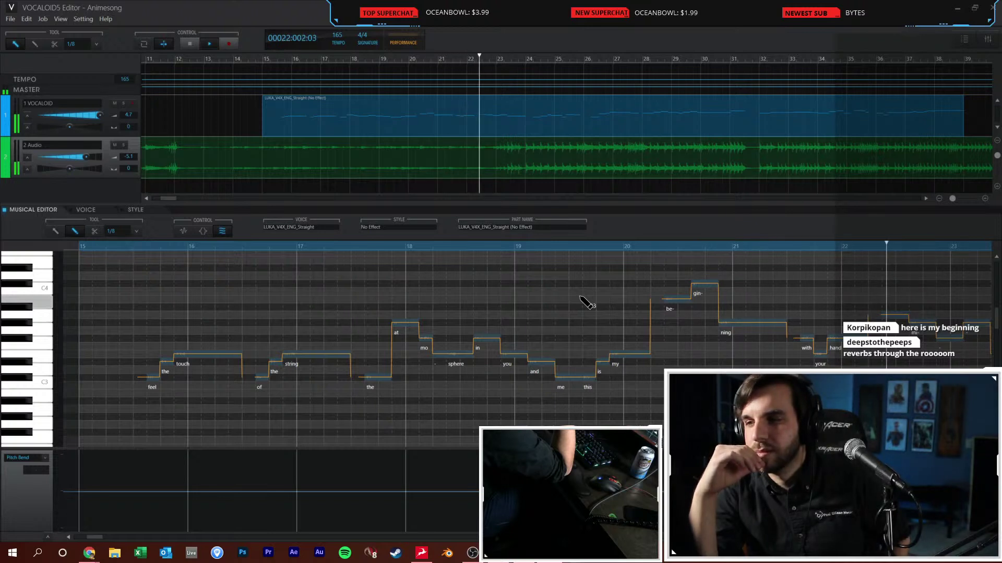
pyautogui.press('space')
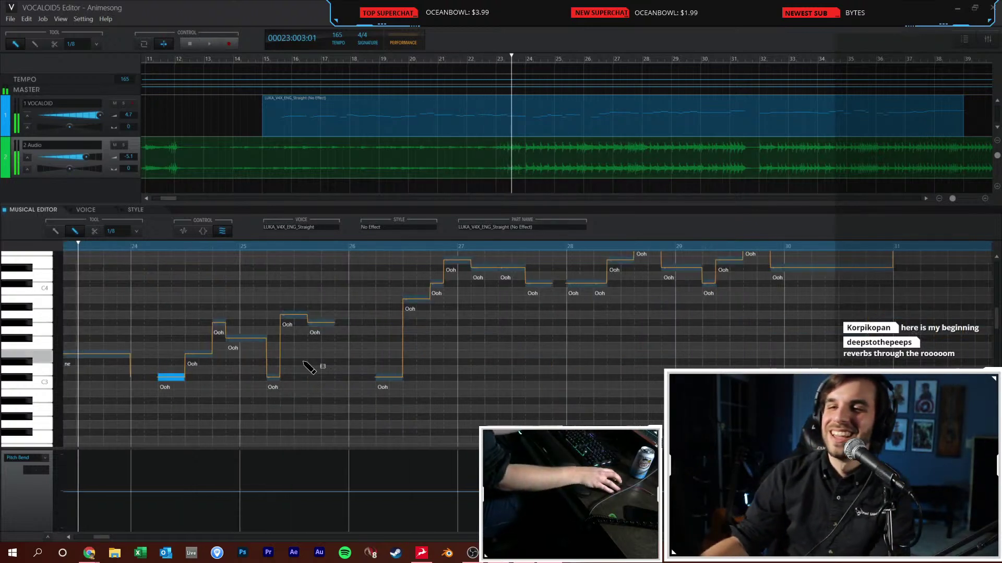
pyautogui.click(483, 61)
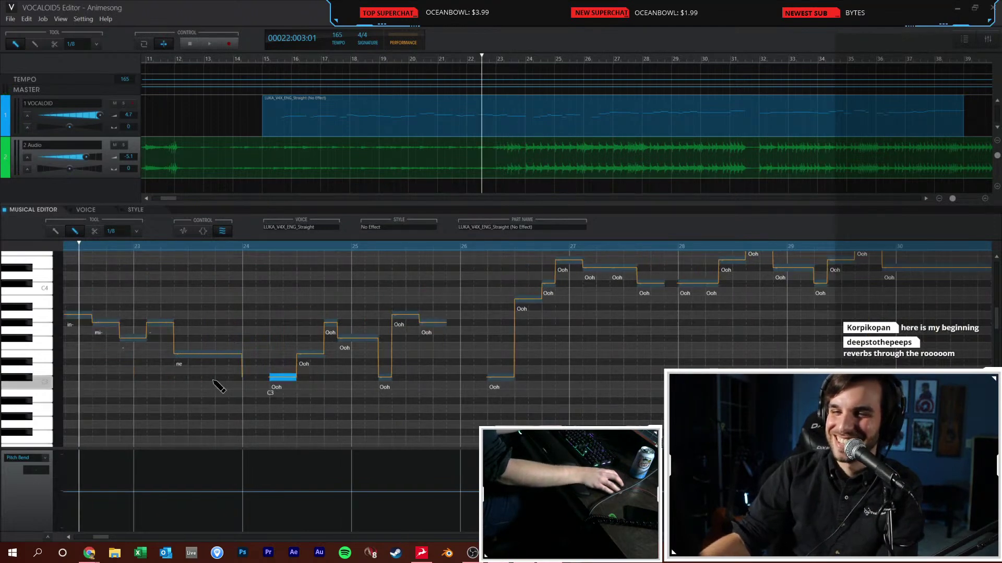
# Change the lyric after the bar 22 gap to "in", set the note crossing into bar 23 to "mai", and play the phrase back
pyautogui.click(67, 537)
pyautogui.click(68, 537)
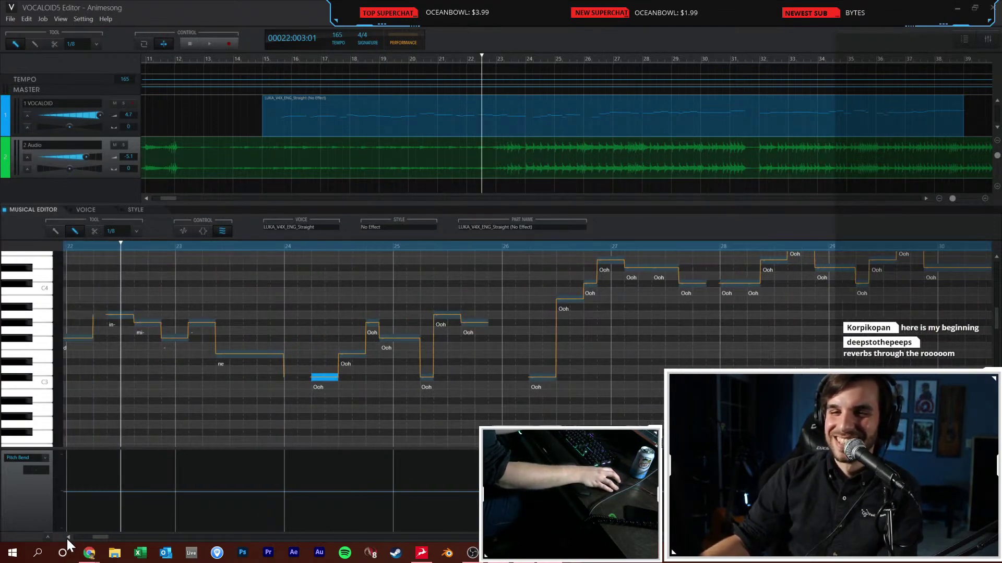
pyautogui.doubleClick(114, 330)
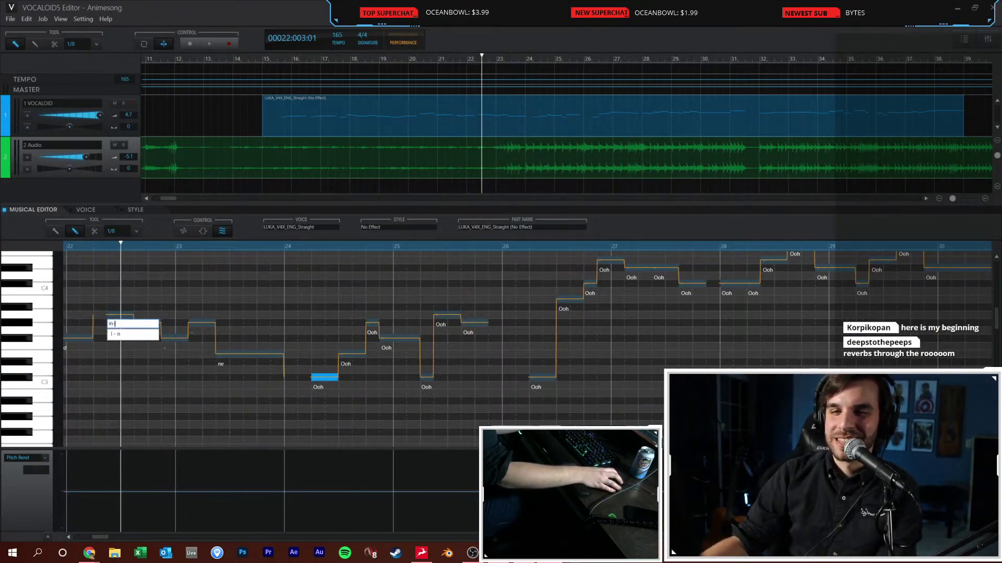
pyautogui.press('BackSpace')
pyautogui.press('Return')
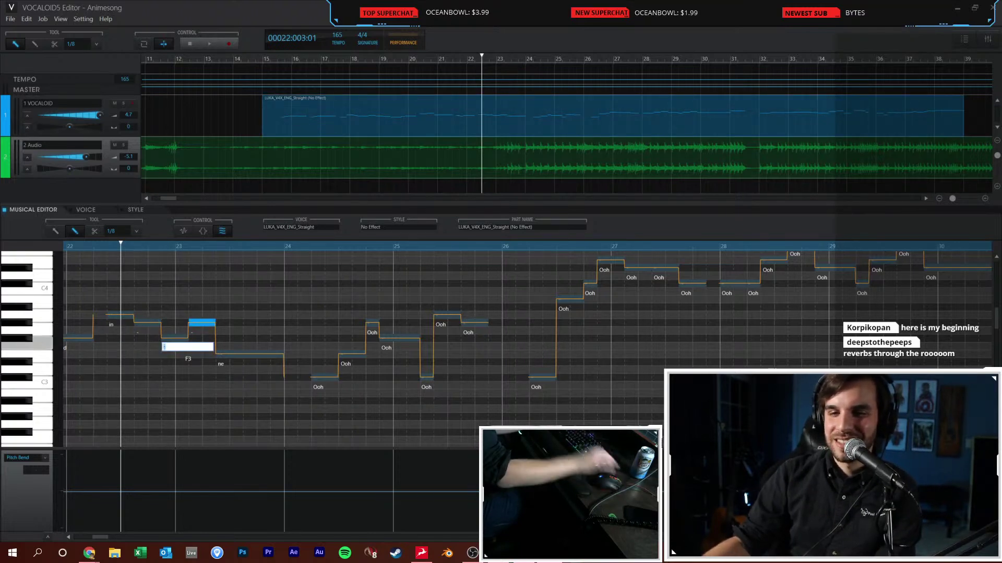
pyautogui.write('mai')
pyautogui.press('Return')
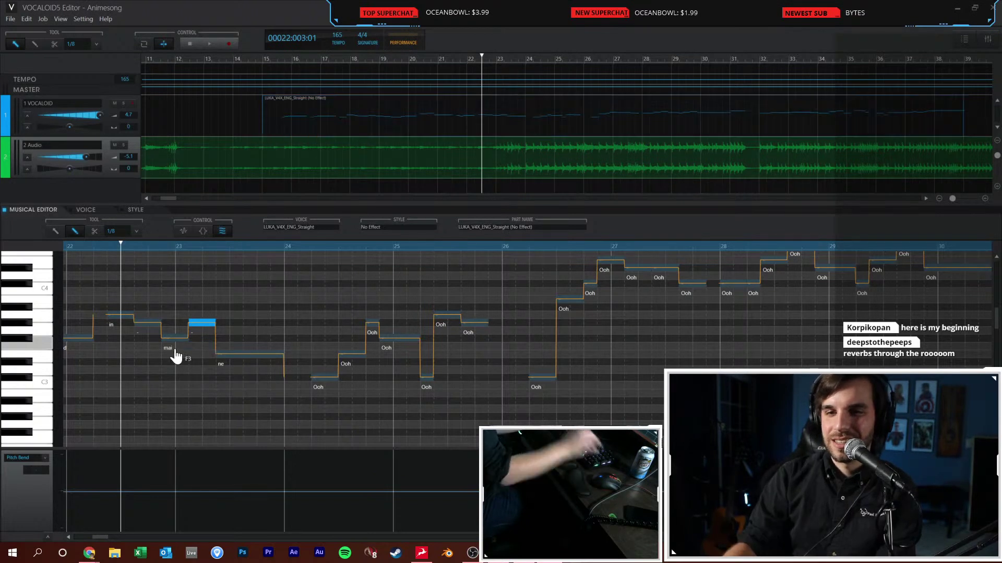
pyautogui.click(105, 246)
pyautogui.press('space')
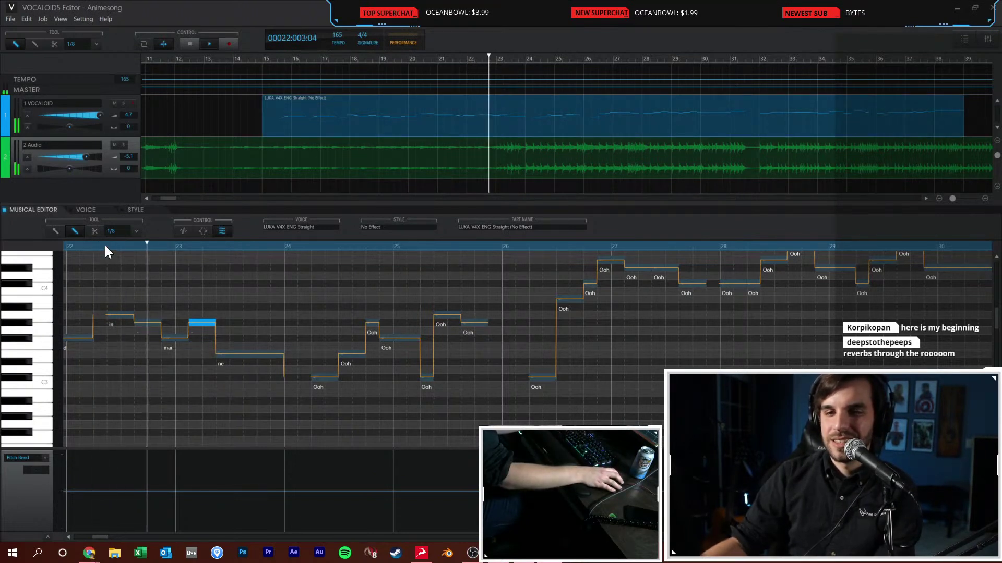
pyautogui.press('space')
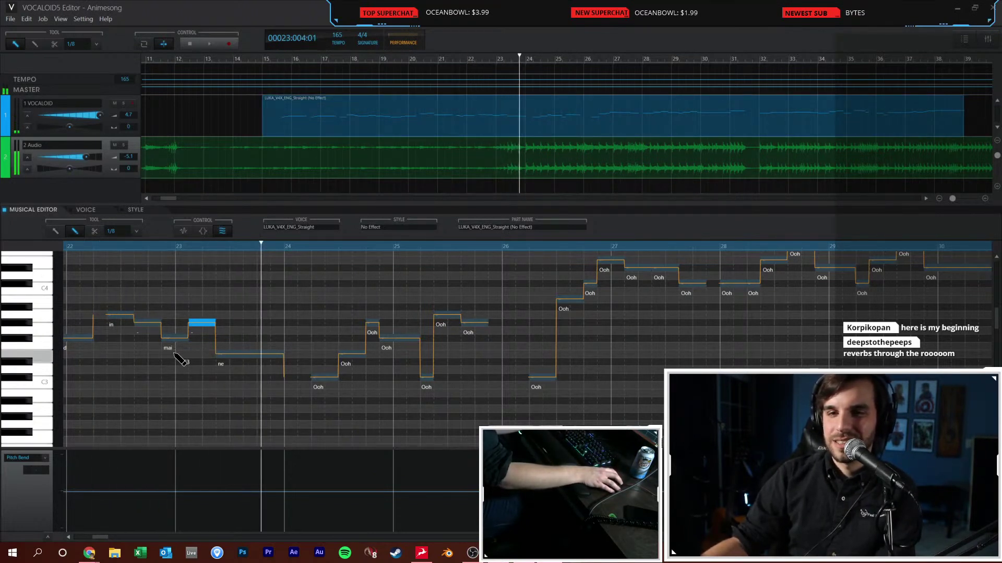
# Set the lyrics of the long bar 23 note and the first bar 24 note to "in", and play the phrase back
pyautogui.doubleClick(224, 371)
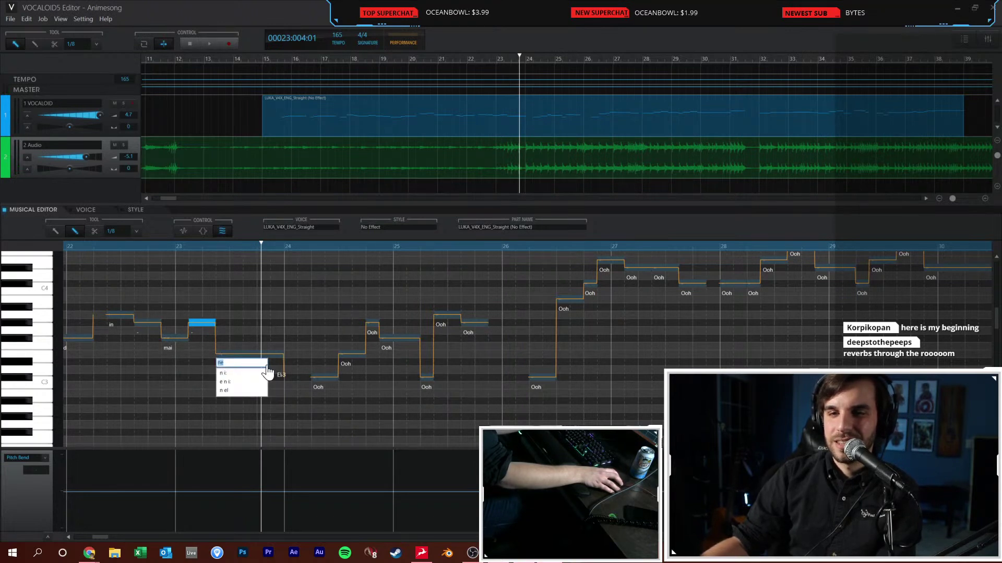
pyautogui.write('a-in')
pyautogui.press('Return')
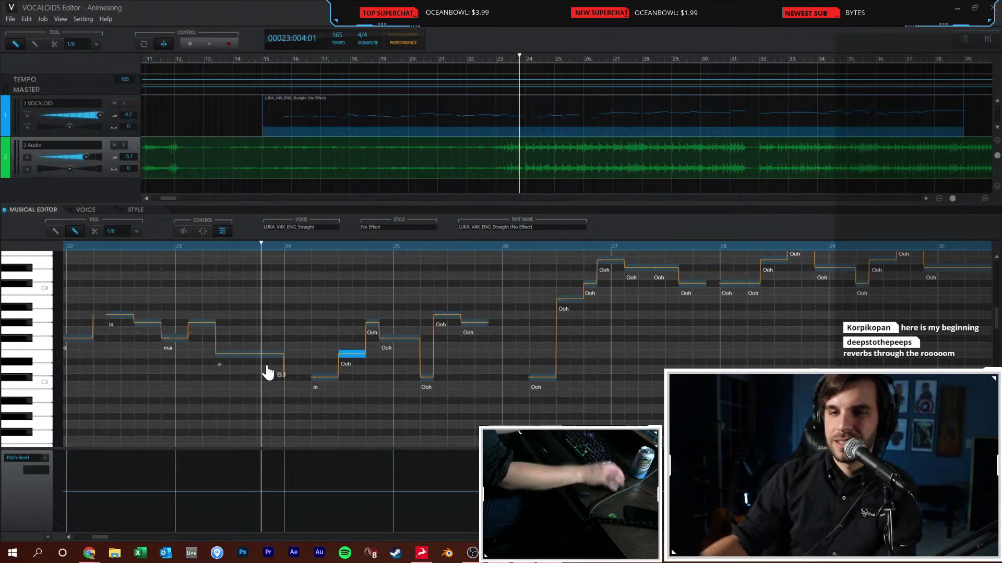
pyautogui.write('in')
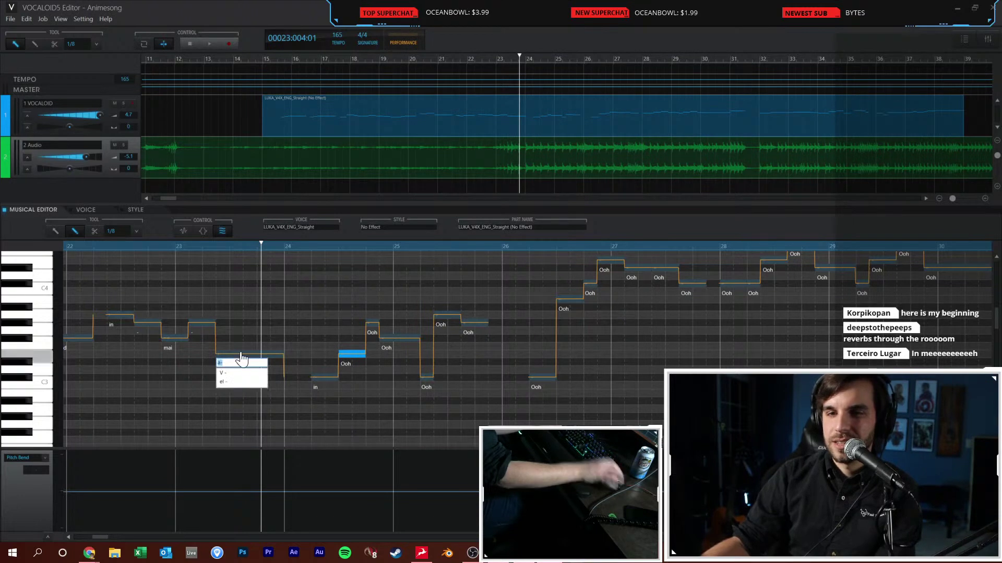
pyautogui.press('Return')
pyautogui.click(128, 248)
pyautogui.press('space')
pyautogui.press('space')
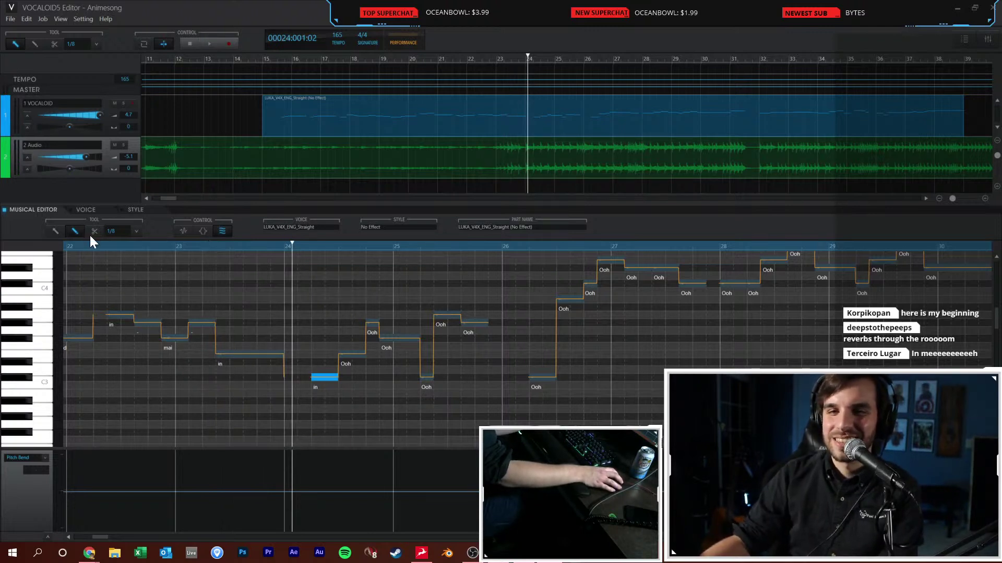
# Try to adjust the long "in" note of bar 23 in the waveform view and replay the phrase
pyautogui.click(230, 356)
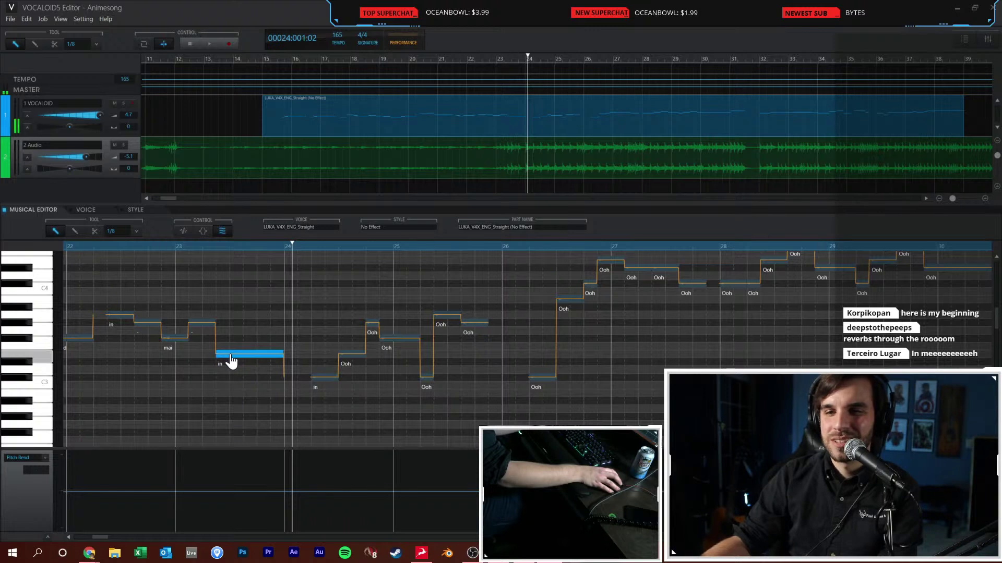
pyautogui.press('w')
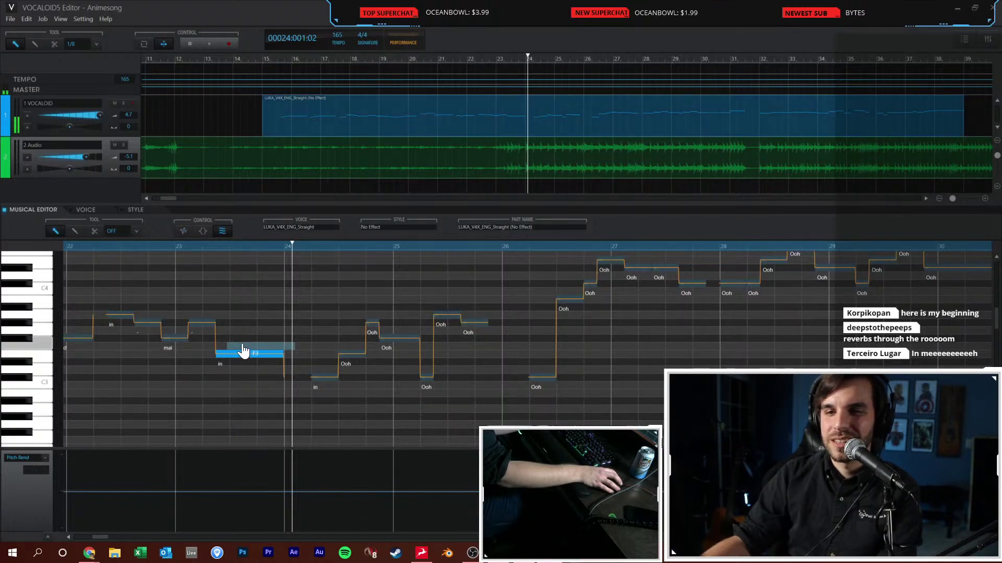
pyautogui.doubleClick(239, 351)
pyautogui.moveTo(236, 326); pyautogui.dragTo(235, 318)
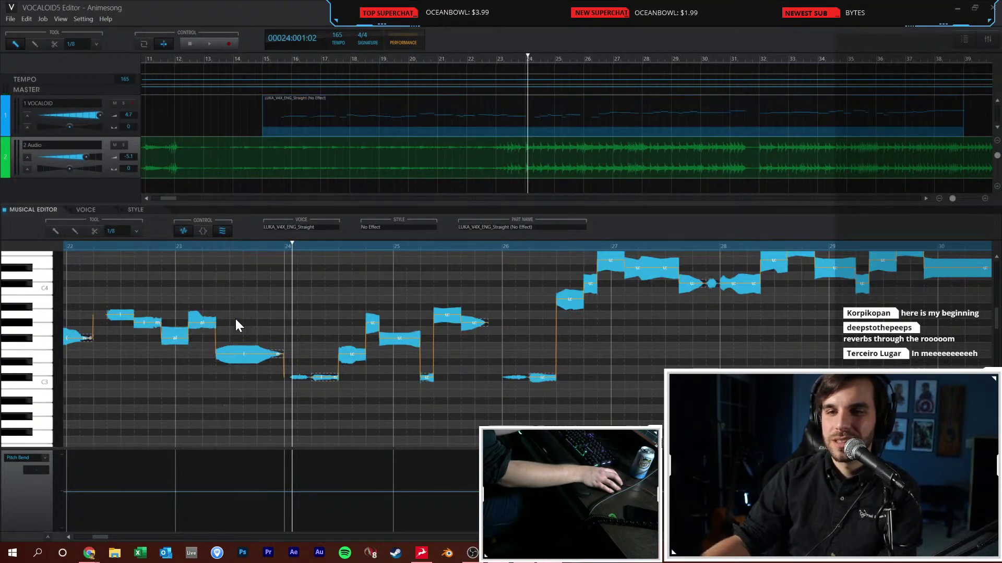
pyautogui.press('w')
pyautogui.click(147, 245)
pyautogui.press('space')
pyautogui.press('space')
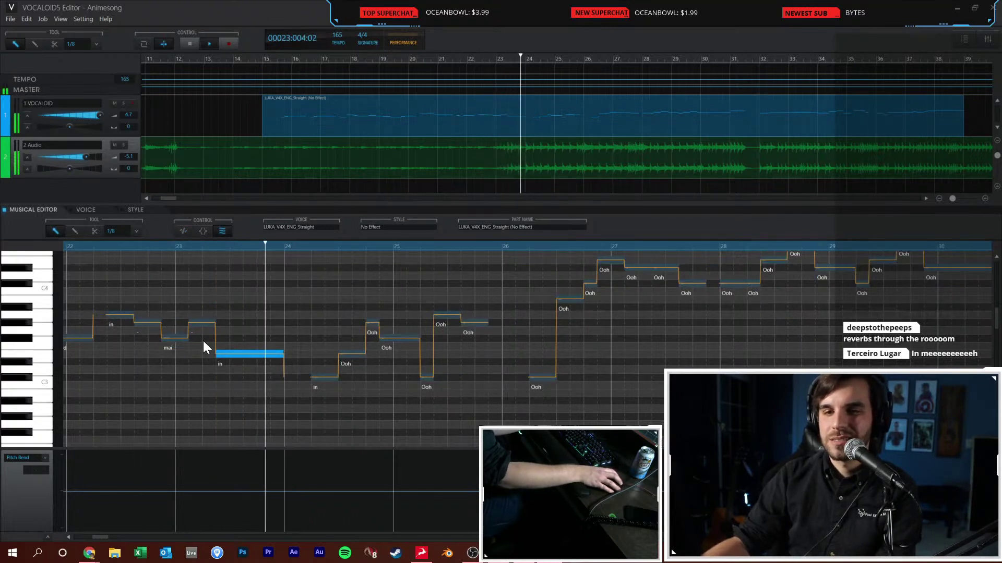
# Adjust the expression slider at the start of the long bar 23 note in the waveform view and replay the phrase
pyautogui.press('w')
pyautogui.doubleClick(203, 331)
pyautogui.click(224, 322)
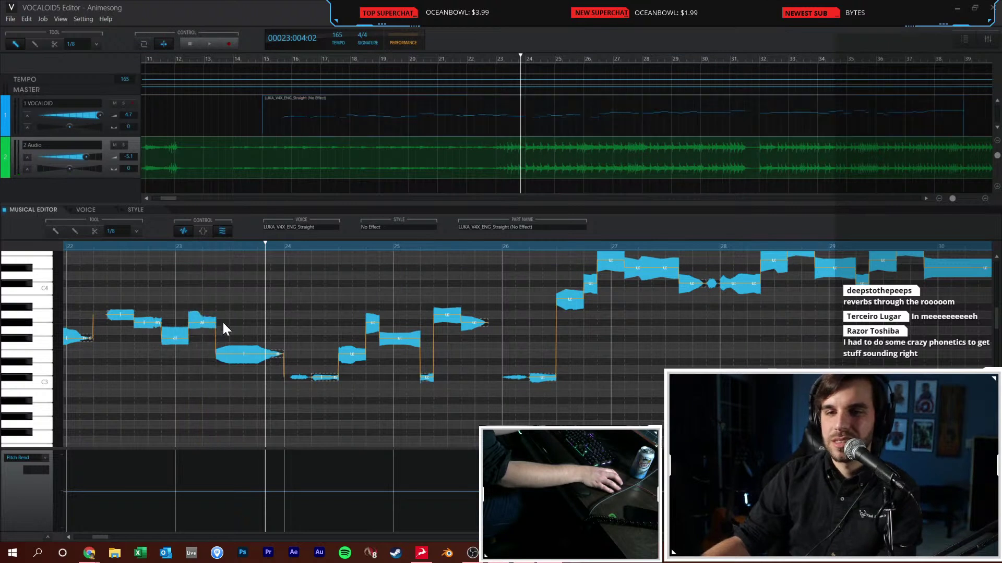
pyautogui.doubleClick(221, 364)
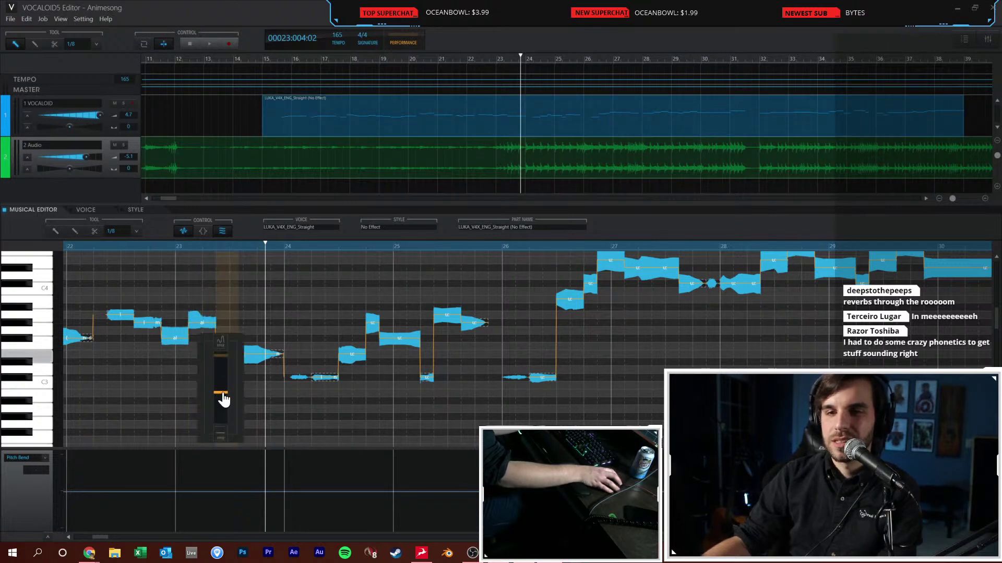
pyautogui.moveTo(221, 415); pyautogui.dragTo(219, 398)
pyautogui.press('w')
pyautogui.click(142, 249)
pyautogui.press('space')
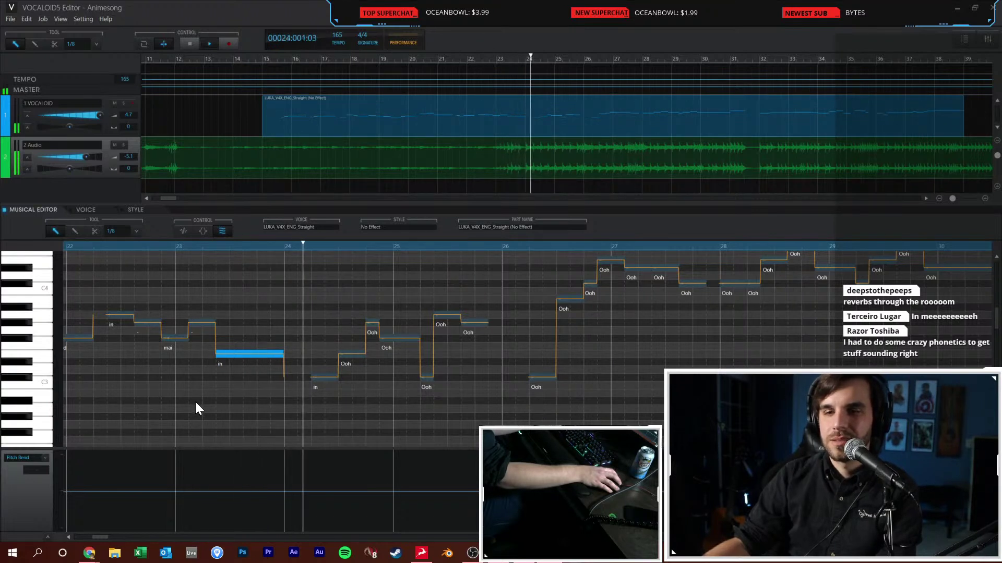
pyautogui.press('space')
# Play the vocal part from bar 15 through bar 27 to hear the lyrics entered so far
pyautogui.doubleClick(317, 389)
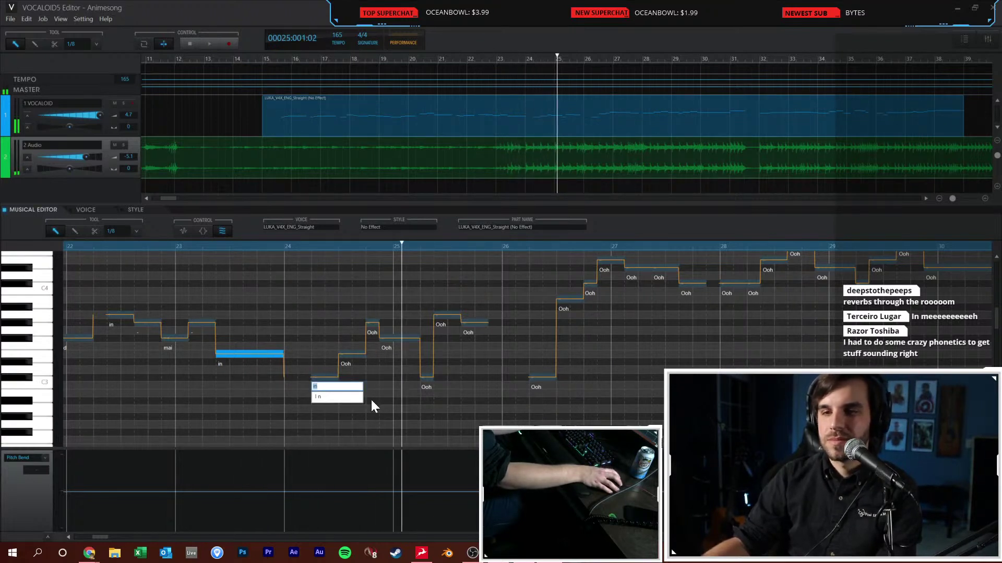
pyautogui.click(372, 401)
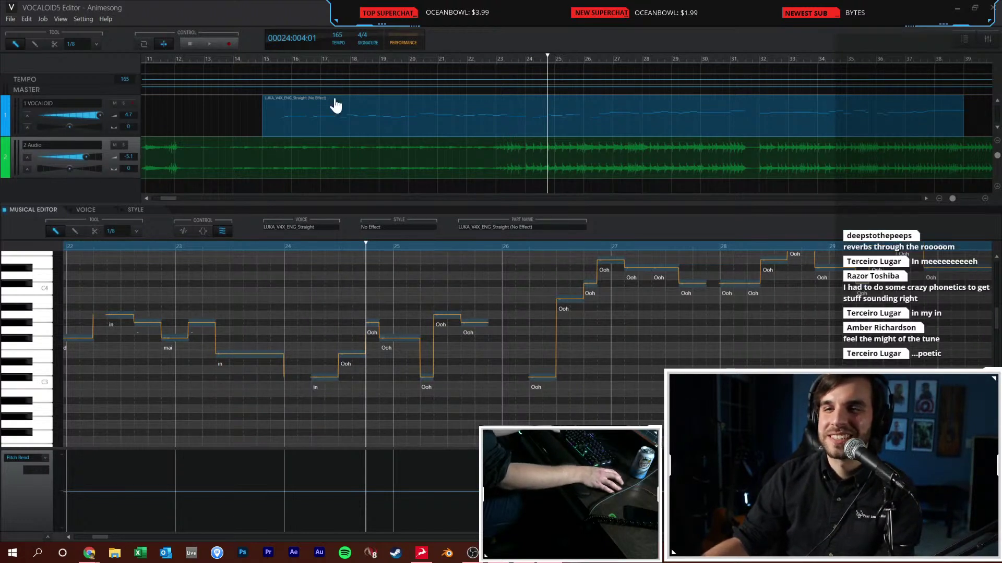
pyautogui.click(267, 62)
pyautogui.press('space')
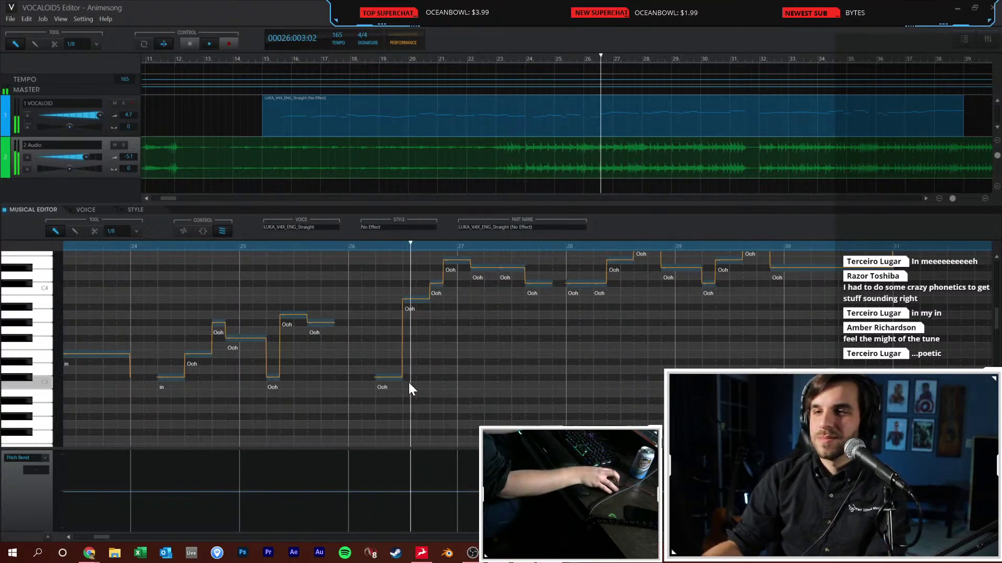
pyautogui.scroll(1, 409, 383)
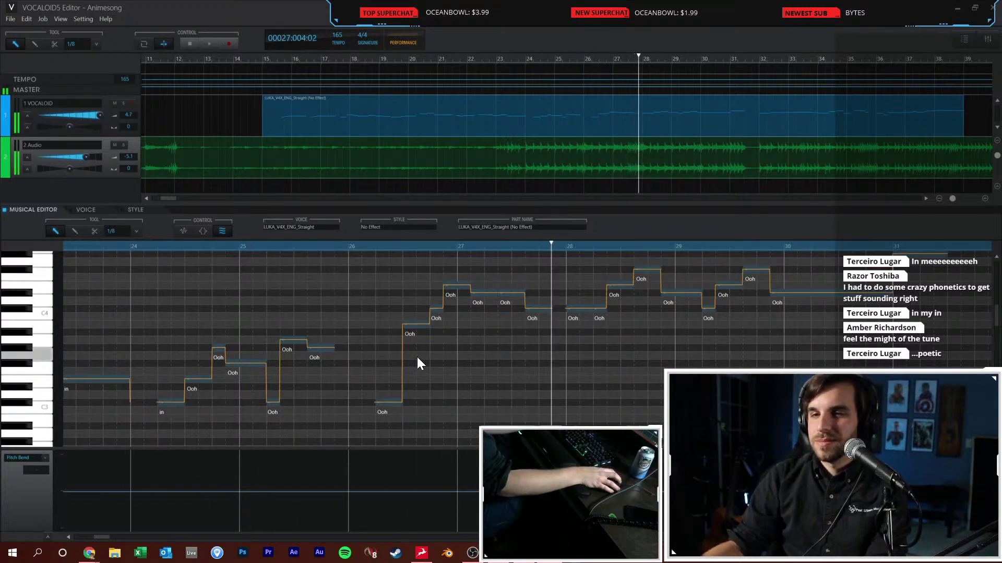
pyautogui.press('space')
# Play the phrase from bar 24, leaving the lyric of its first note as "in"
pyautogui.click(144, 246)
pyautogui.click(133, 245)
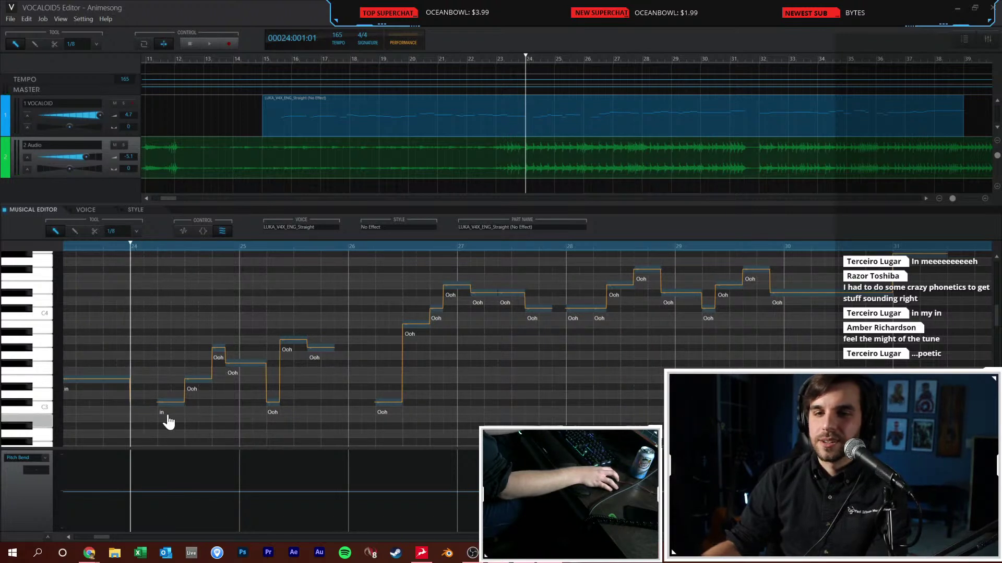
pyautogui.doubleClick(170, 402)
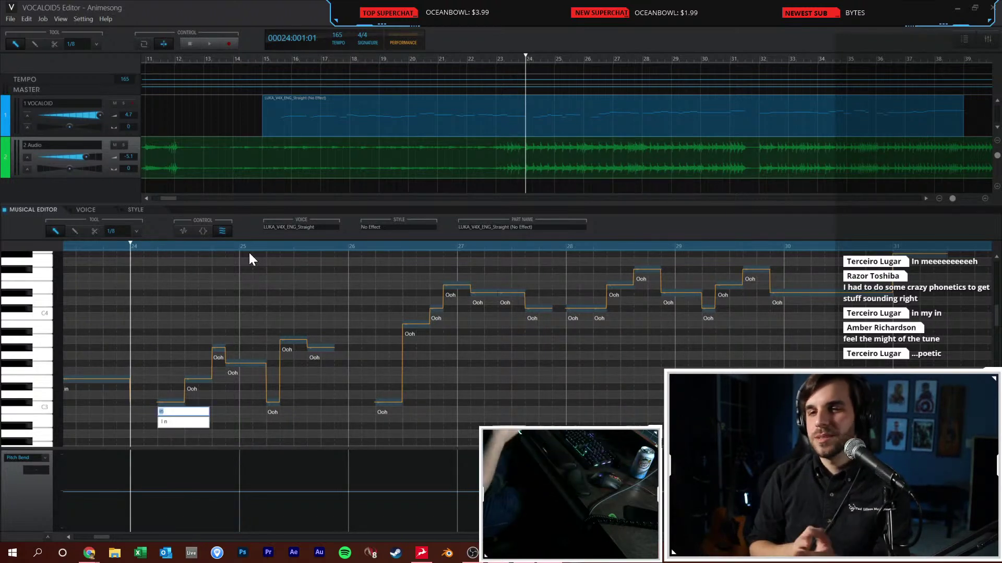
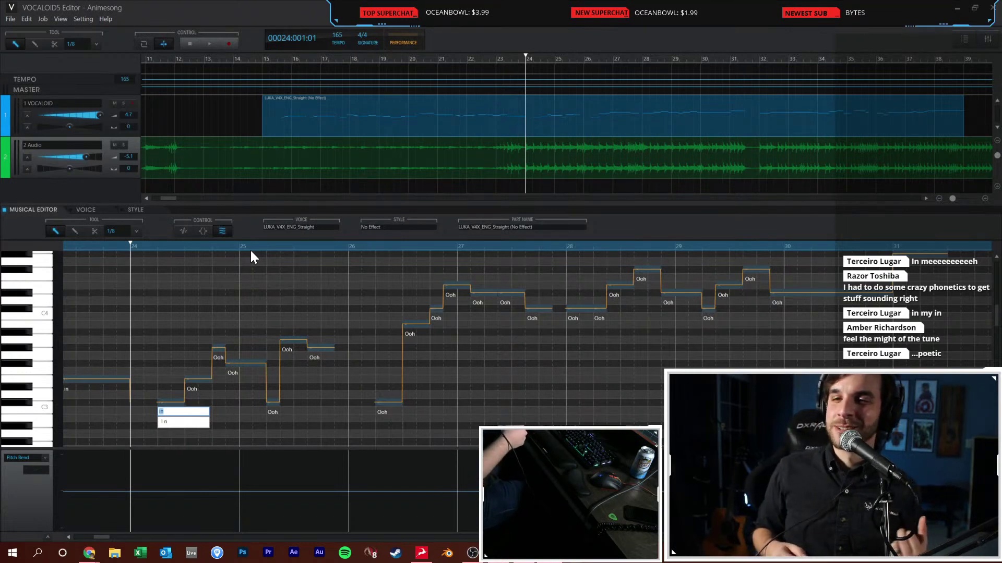
pyautogui.press('Return')
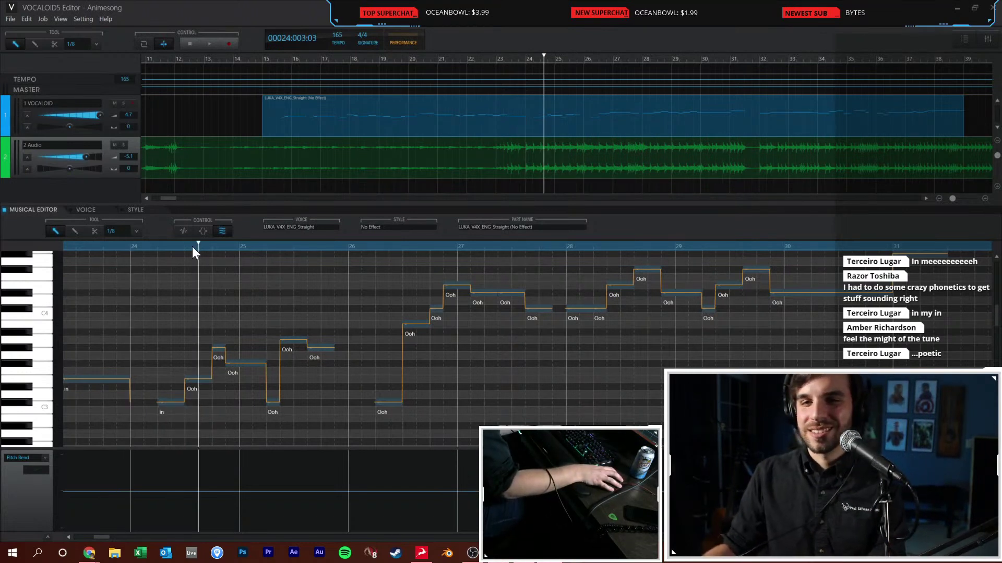
pyautogui.press('space')
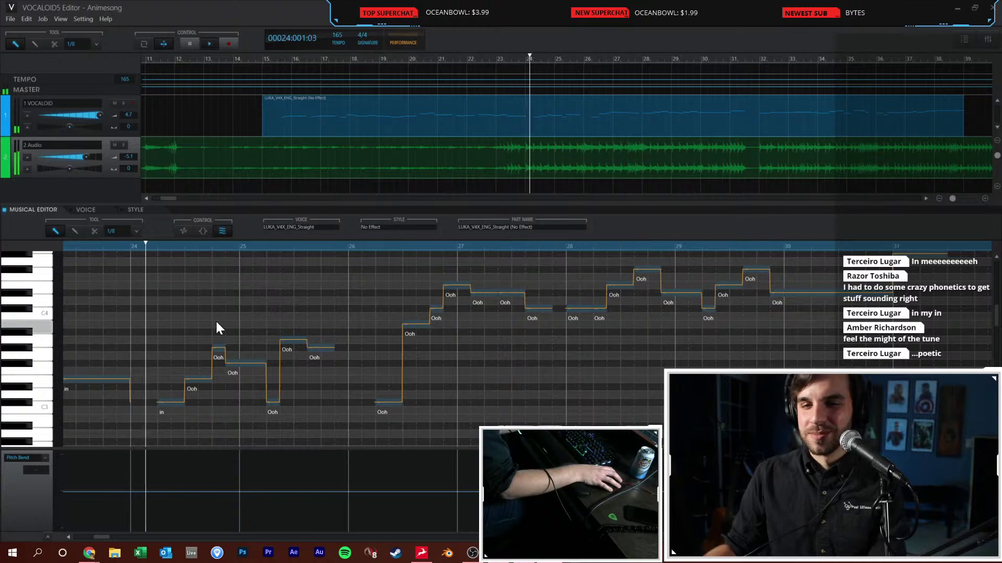
# Replace the lyric of the first bar 24 note with "the"
pyautogui.doubleClick(161, 414)
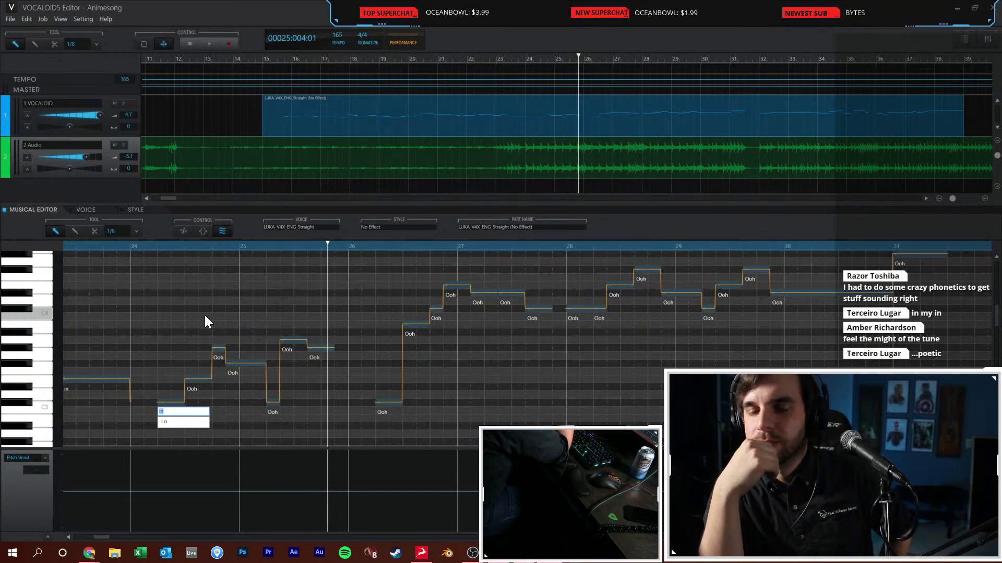
pyautogui.write('the ')
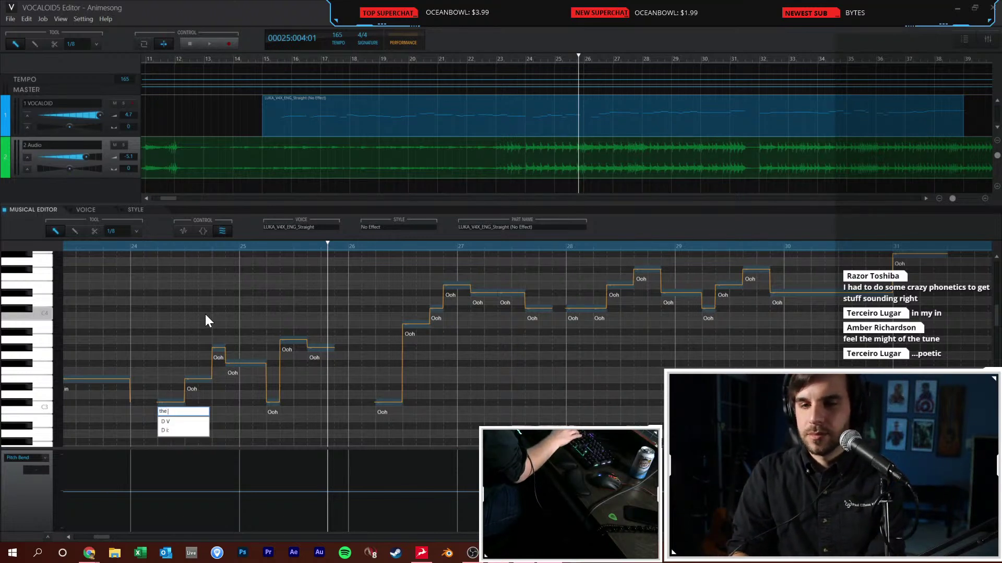
pyautogui.write('te-m')
pyautogui.press('BackSpace')
pyautogui.press('BackSpace')
pyautogui.write('m-po')
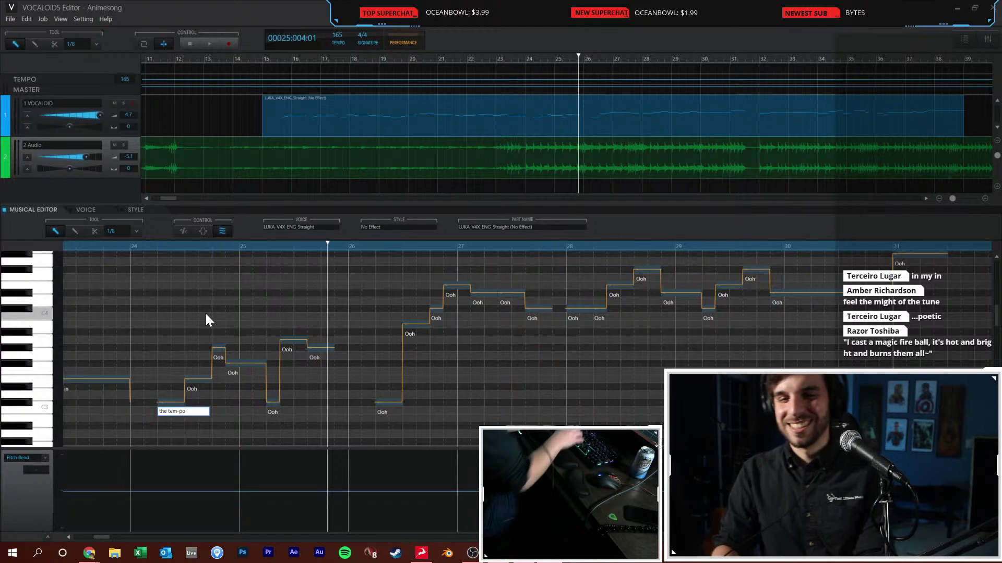
pyautogui.press('BackSpace')
pyautogui.press('BackSpace')
pyautogui.press('BackSpace')
pyautogui.press('BackSpace')
pyautogui.press('BackSpace')
pyautogui.press('BackSpace')
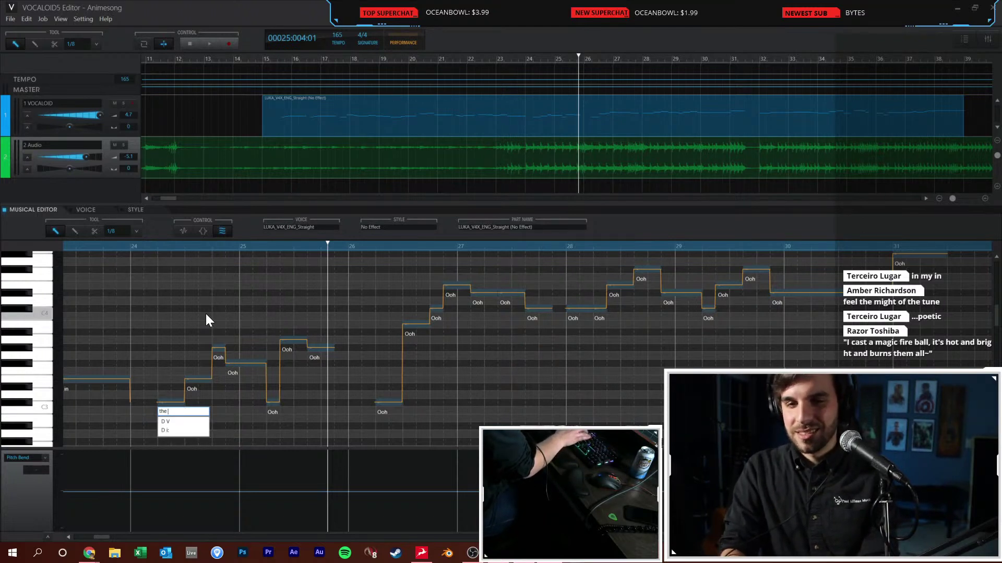
# Continue the bar 24 lyric with "drums are al-ways bea-ting" across the following notes and play the phrase back from bar 24
pyautogui.write('drums ')
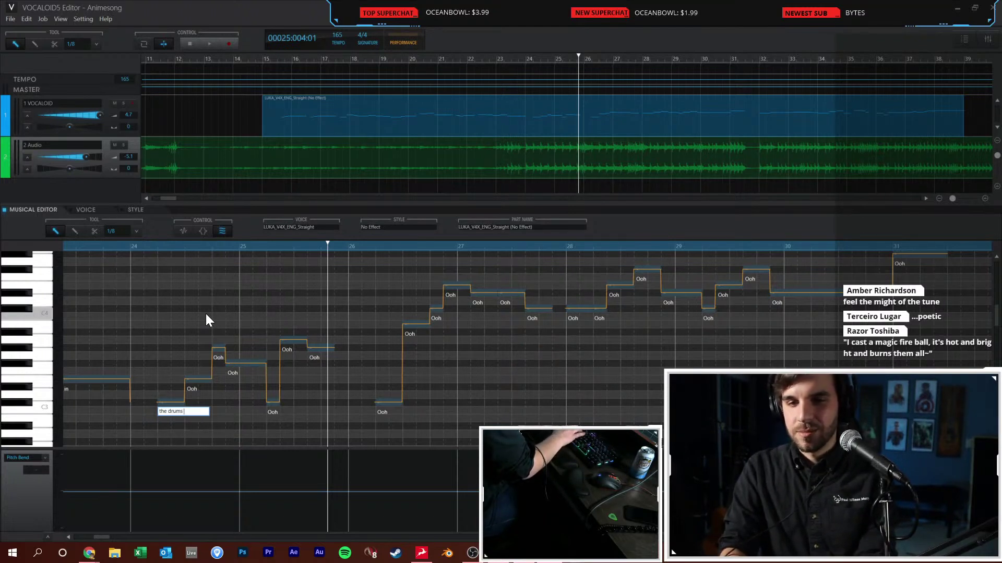
pyautogui.write('are al-ways bea-ting')
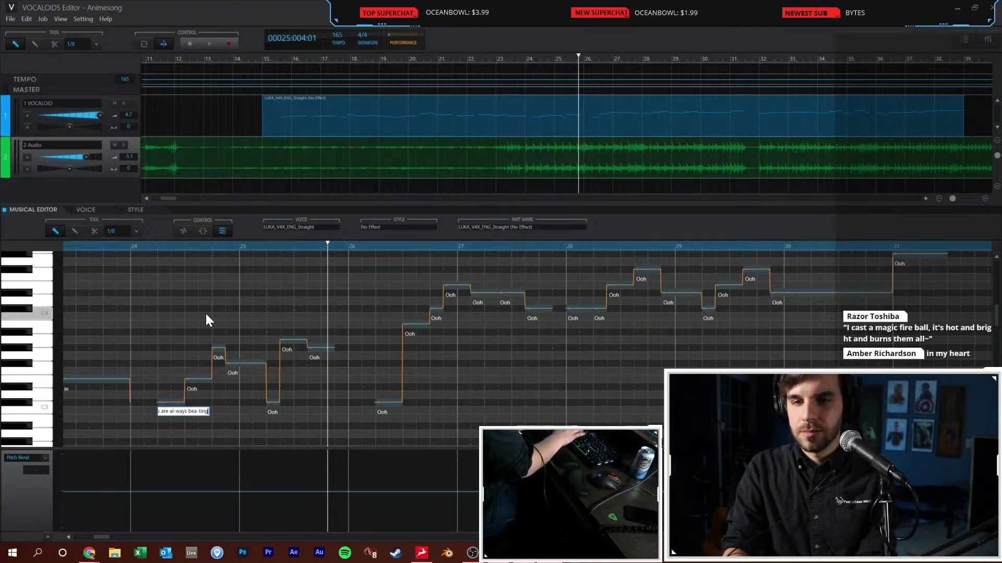
pyautogui.press('BackSpace')
pyautogui.press('BackSpace')
pyautogui.press('BackSpace')
pyautogui.press('BackSpace')
pyautogui.press('BackSpace')
pyautogui.press('BackSpace')
pyautogui.press('BackSpace')
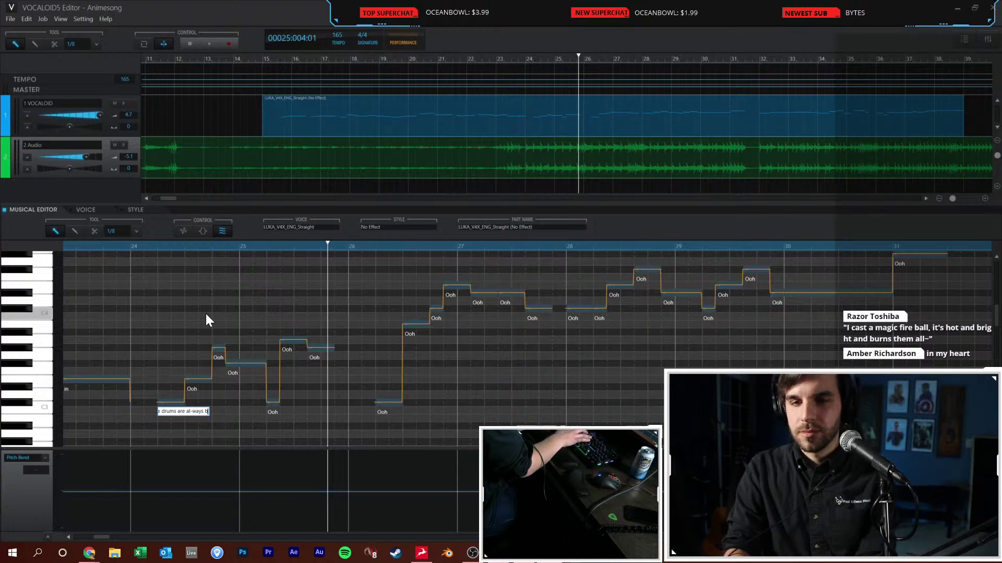
pyautogui.write('ea-ting')
pyautogui.press('Return')
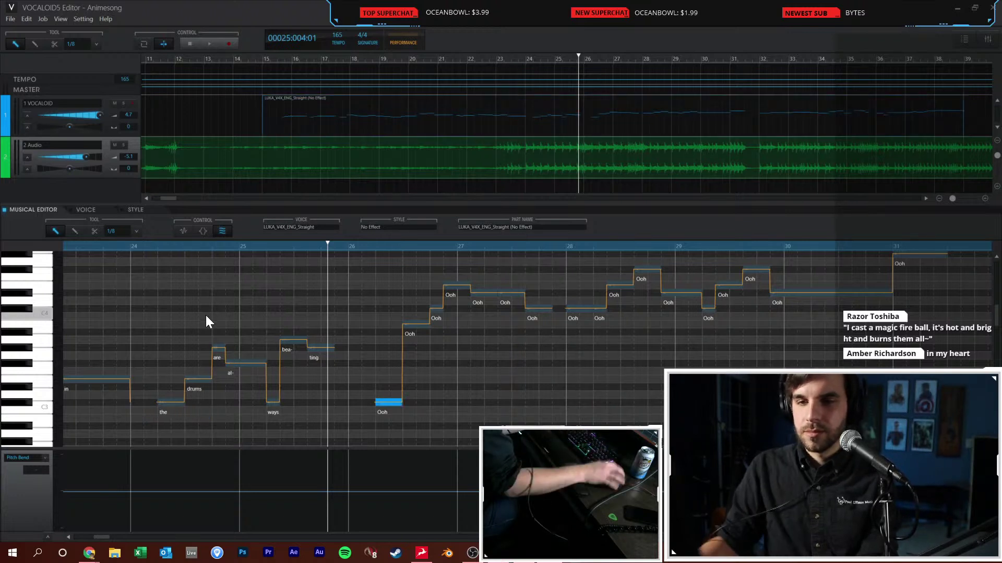
pyautogui.click(129, 242)
pyautogui.press('space')
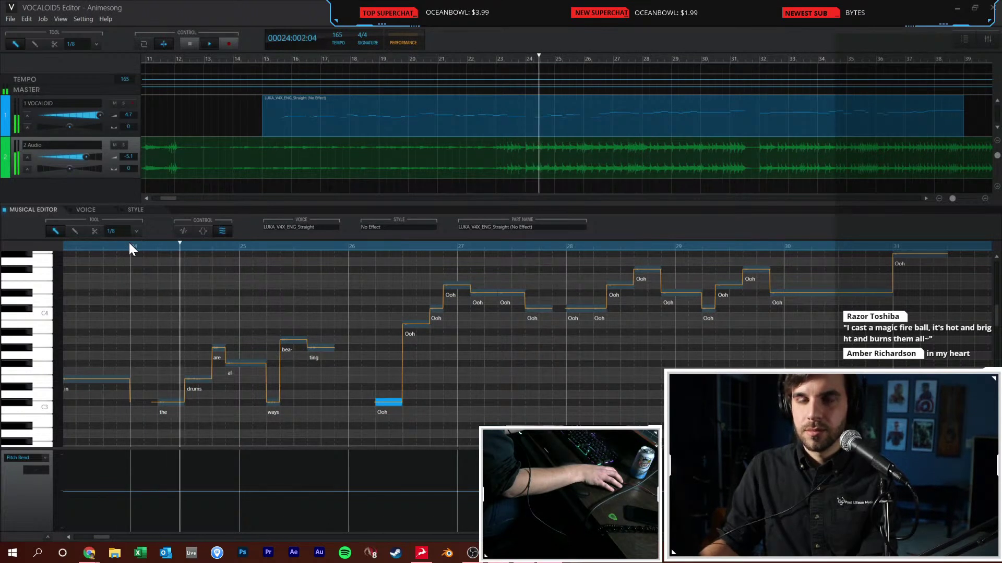
# Start the "ways" note an eighth note earlier, shortening the preceding "al-" note to match, and play the phrase from bar 24
pyautogui.press('space')
pyautogui.click(255, 364)
pyautogui.moveTo(267, 402); pyautogui.dragTo(254, 404)
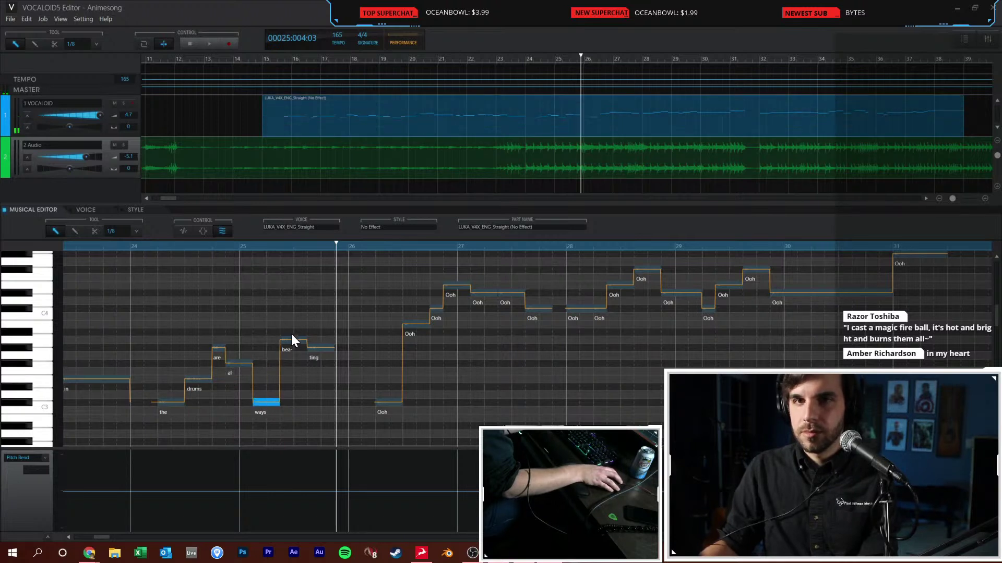
pyautogui.click(138, 245)
pyautogui.press('space')
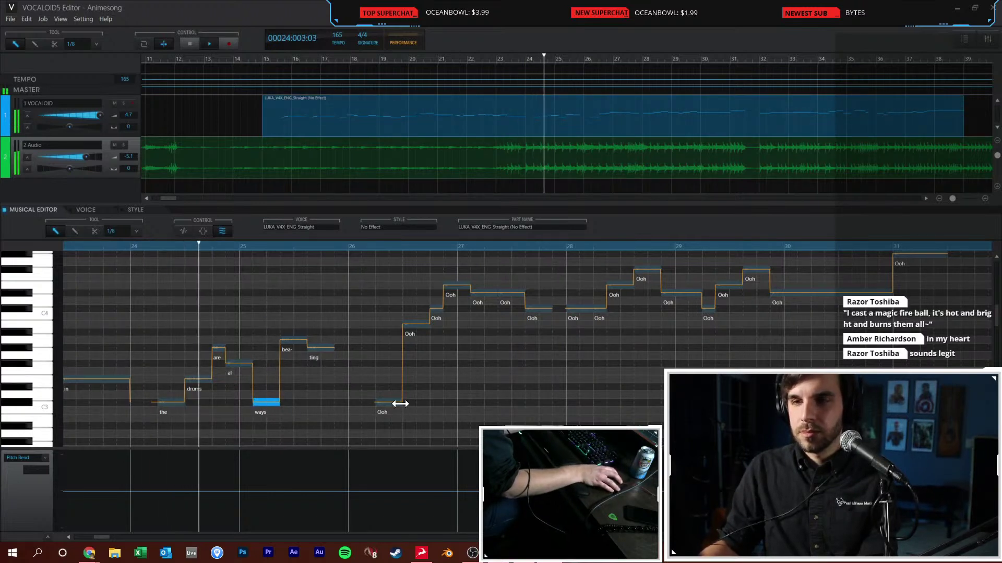
pyautogui.press('space')
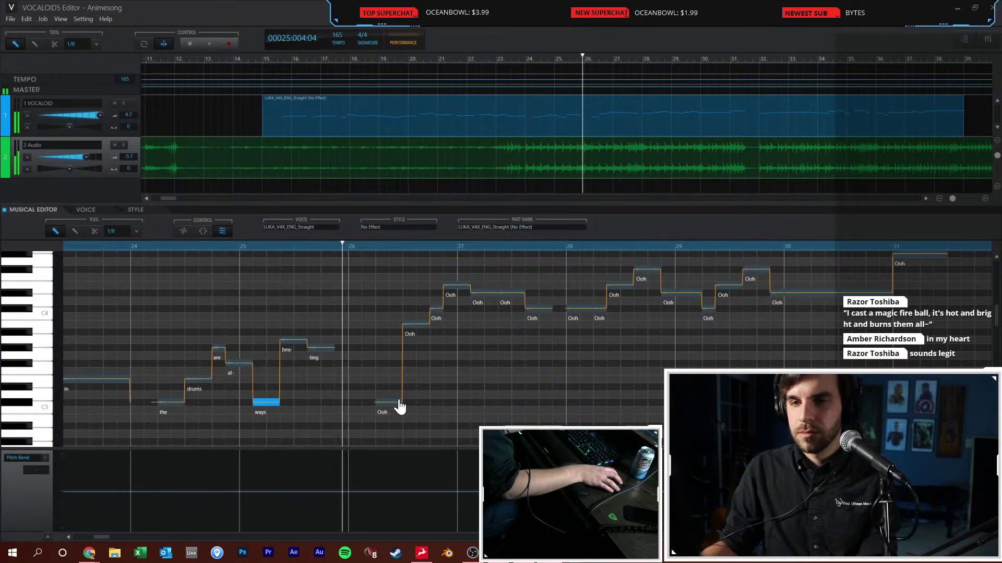
# Leave the lyric of the bar 26 note as "Ooh" and play the vocal part from bar 15 into bar 26
pyautogui.doubleClick(399, 406)
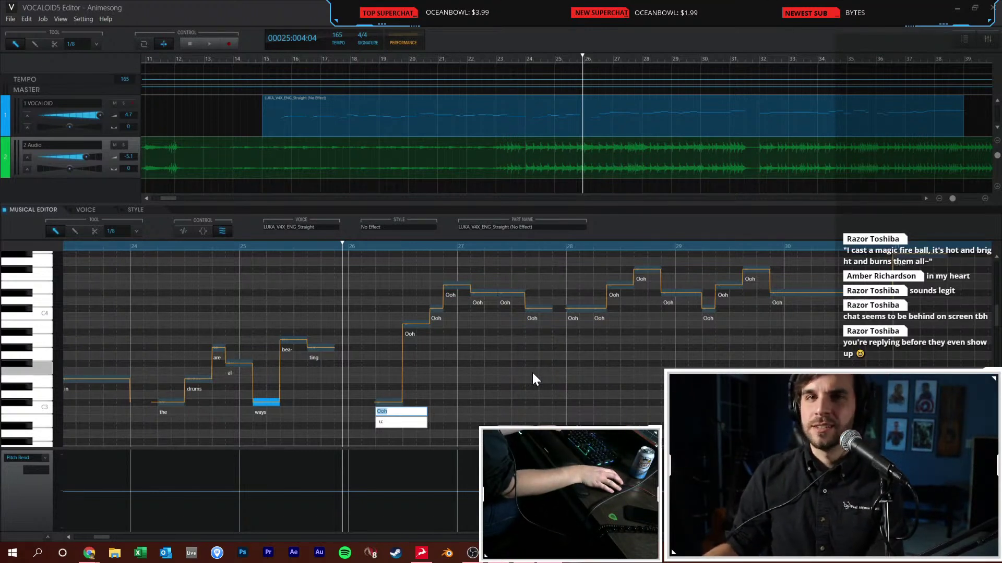
pyautogui.press('Return')
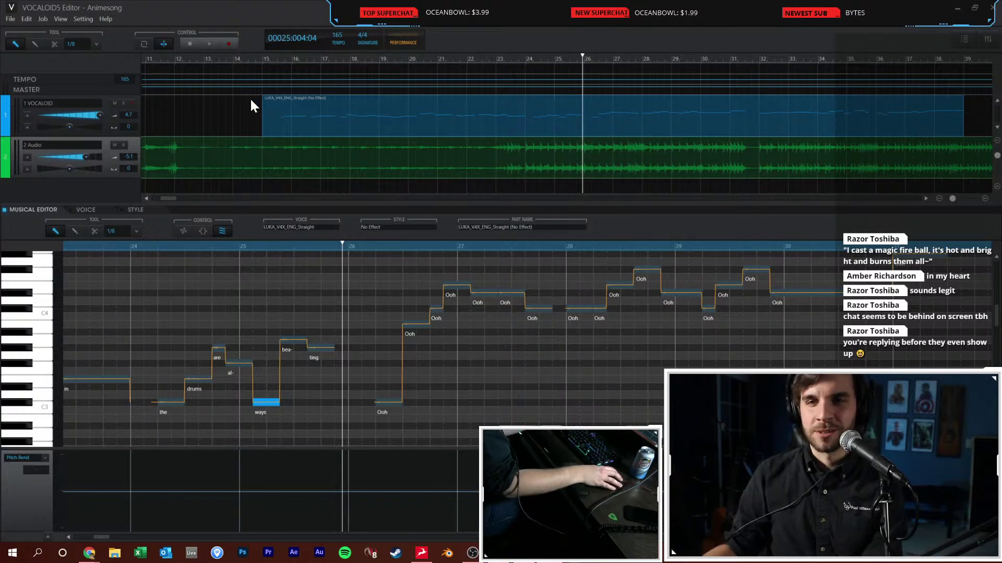
pyautogui.click(267, 58)
pyautogui.press('space')
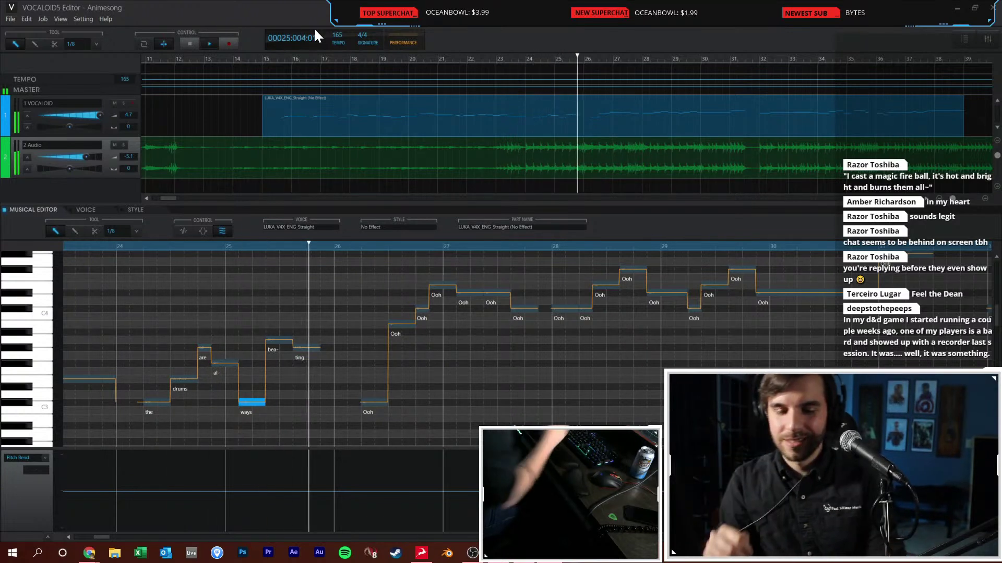
pyautogui.press('space')
pyautogui.click(324, 276)
pyautogui.moveTo(340, 268); pyautogui.dragTo(362, 278)
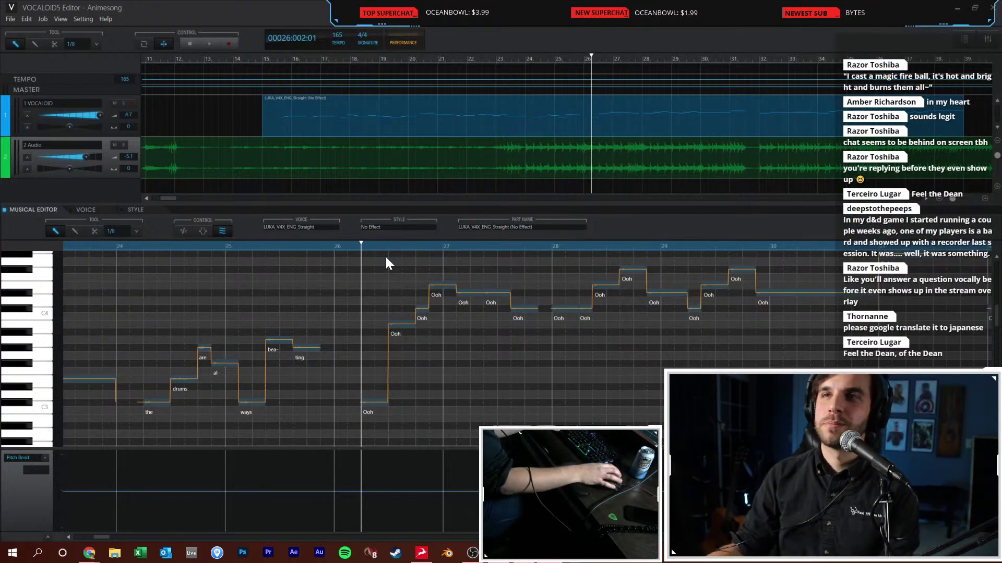
pyautogui.moveTo(322, 247); pyautogui.dragTo(364, 243)
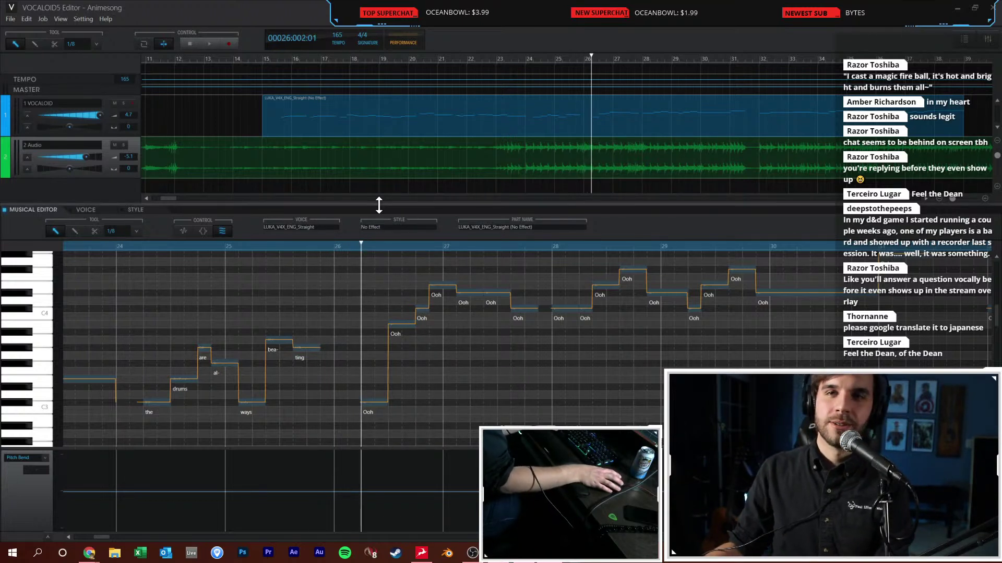
pyautogui.click(355, 252)
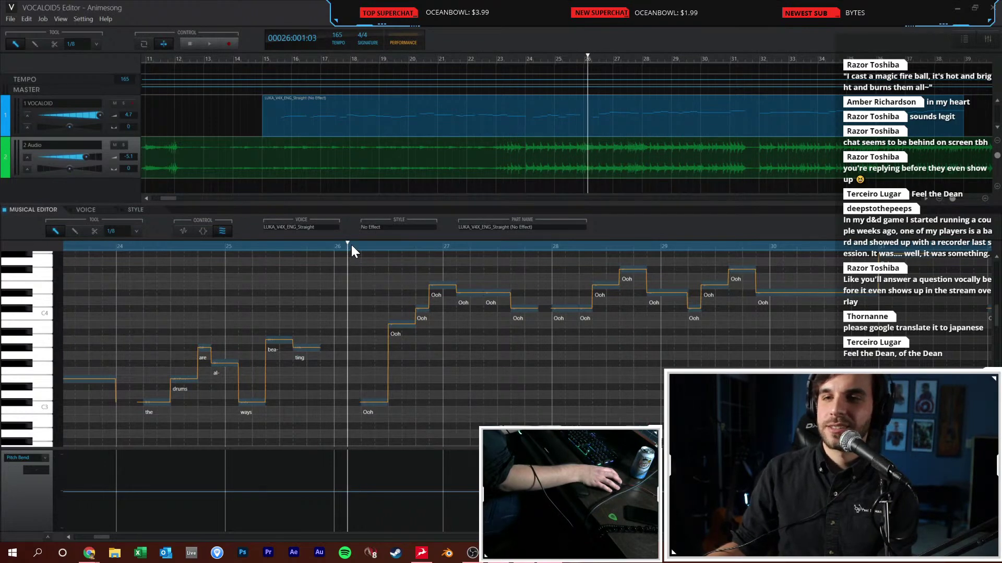
pyautogui.click(117, 247)
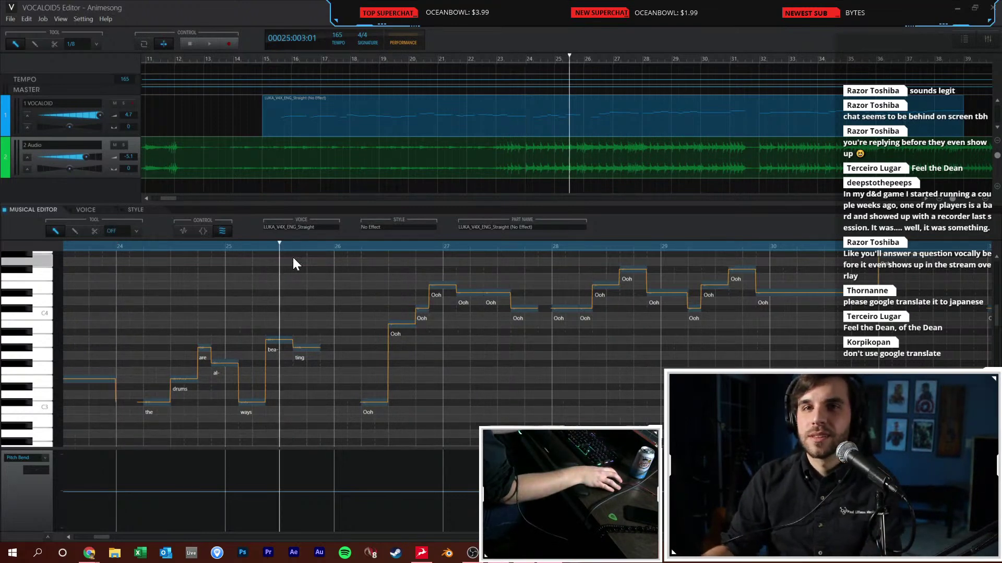
# Replay the part from bar 15, and enter the lyric "the mu-sics in my ha-ands" across the notes from bar 26
pyautogui.click(265, 57)
pyautogui.press('space')
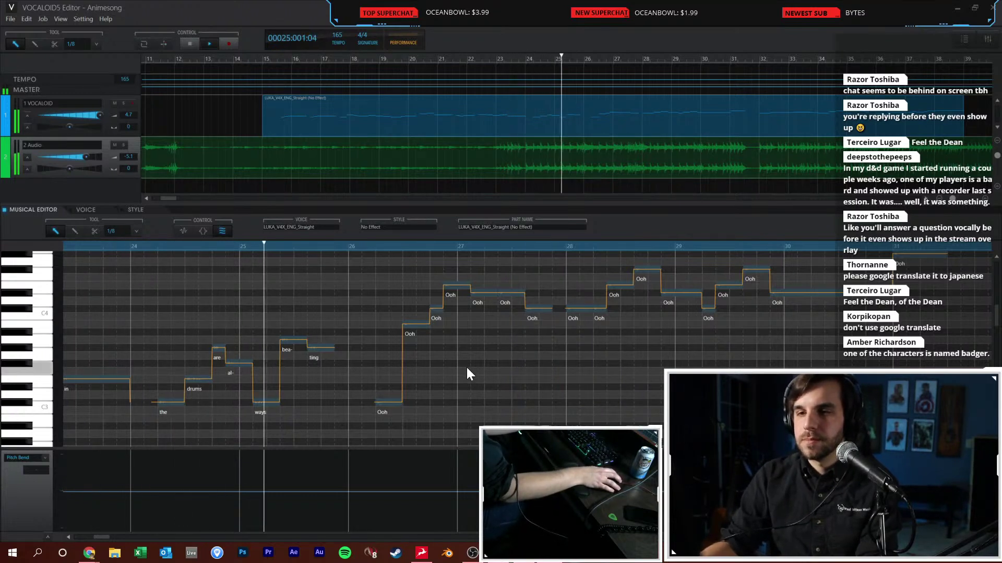
pyautogui.doubleClick(381, 412)
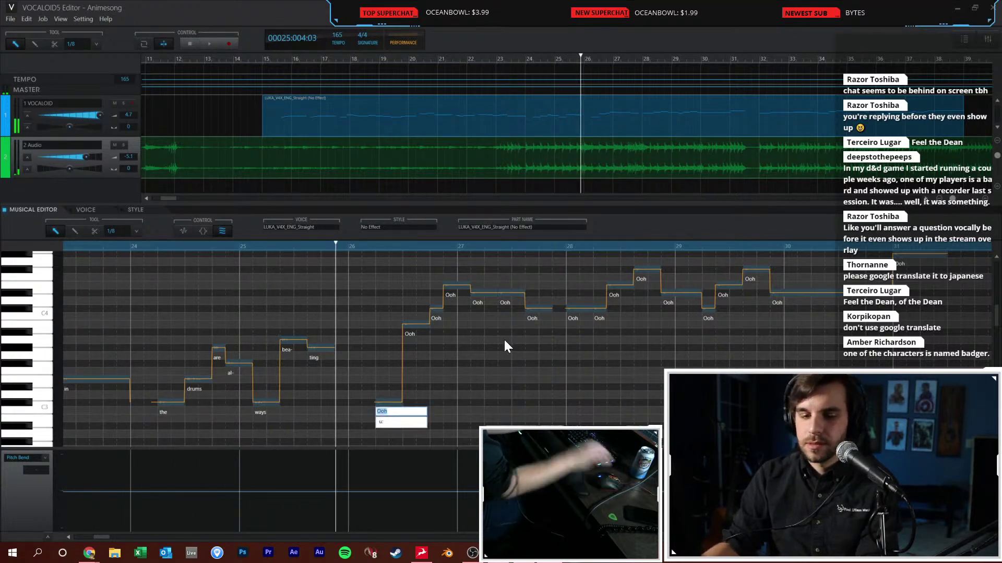
pyautogui.write('the')
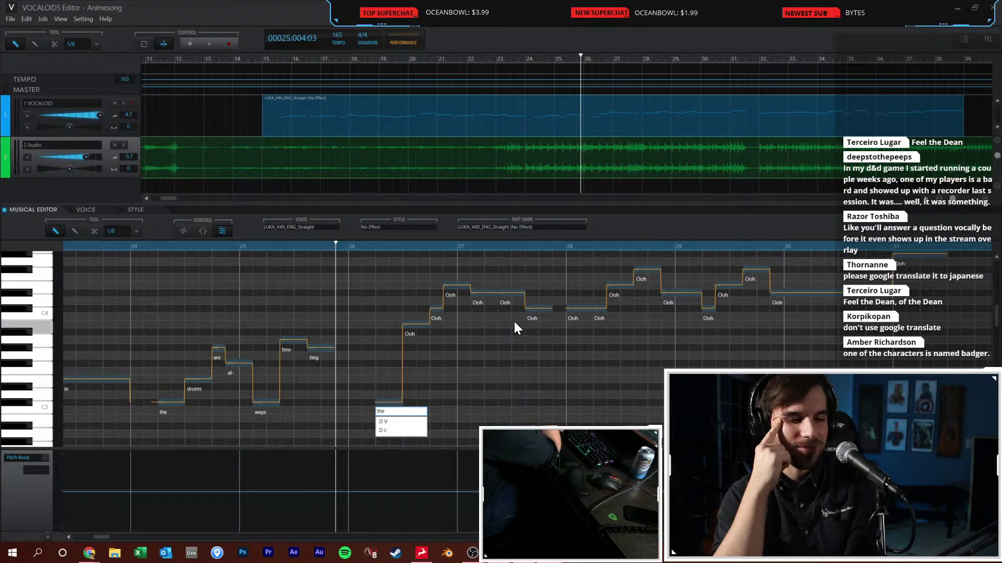
pyautogui.write('mus-')
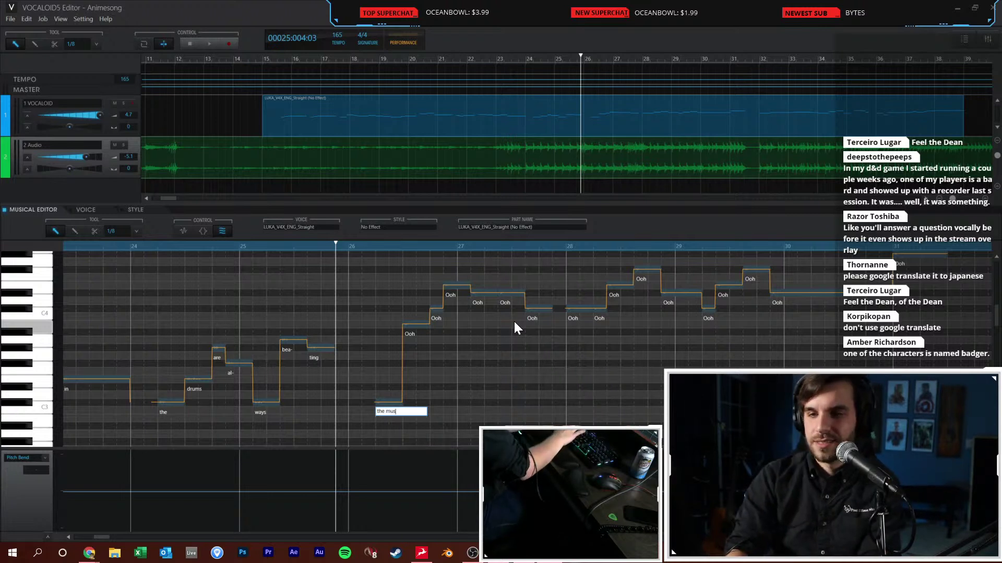
pyautogui.press('BackSpace')
pyautogui.press('BackSpace')
pyautogui.write('-')
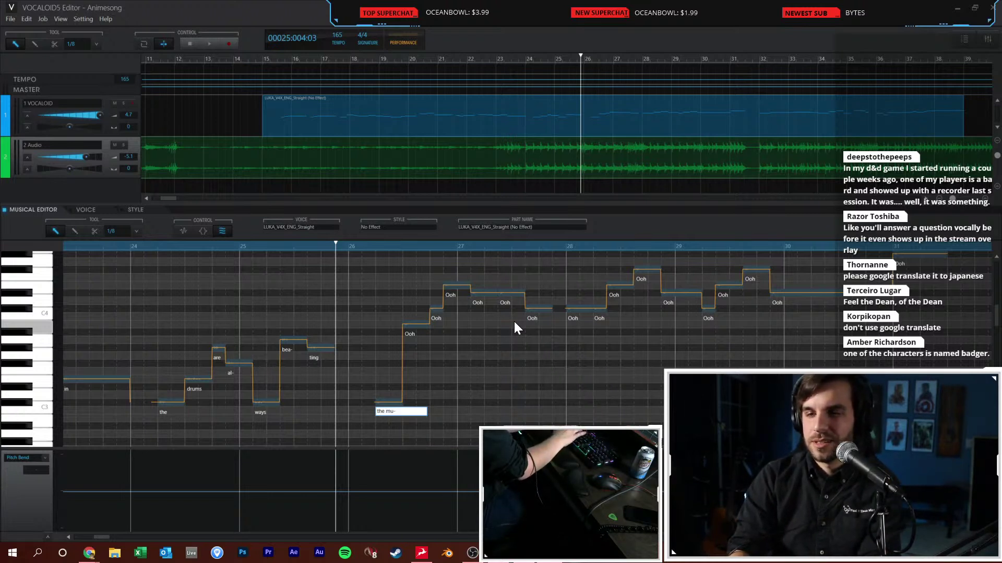
pyautogui.write('sics in my ha-ards')
pyautogui.press('Return')
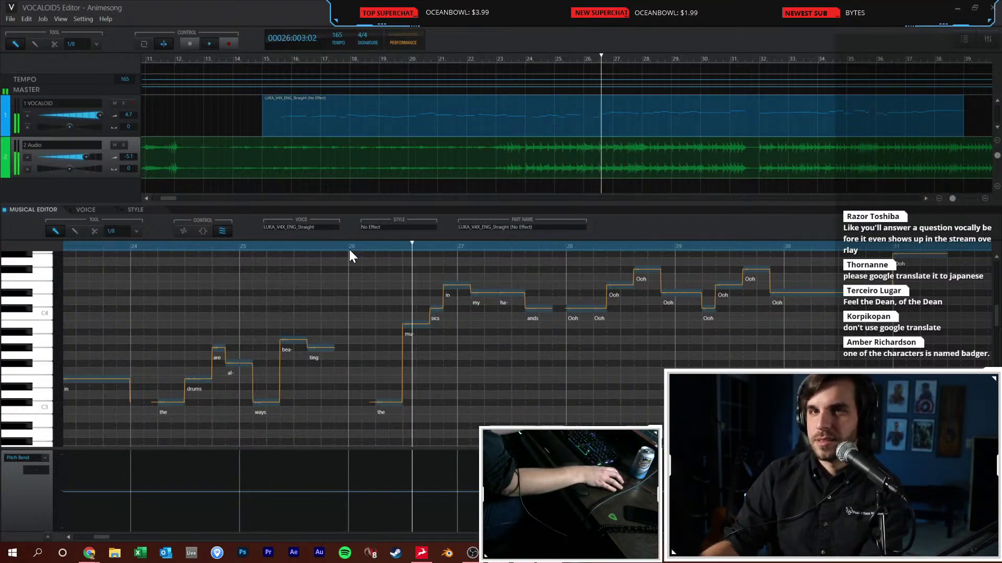
# Respell the "mu-" note in bar 26 as "myoo" and play the phrase back from bar 26
pyautogui.doubleClick(409, 338)
pyautogui.write('myoo')
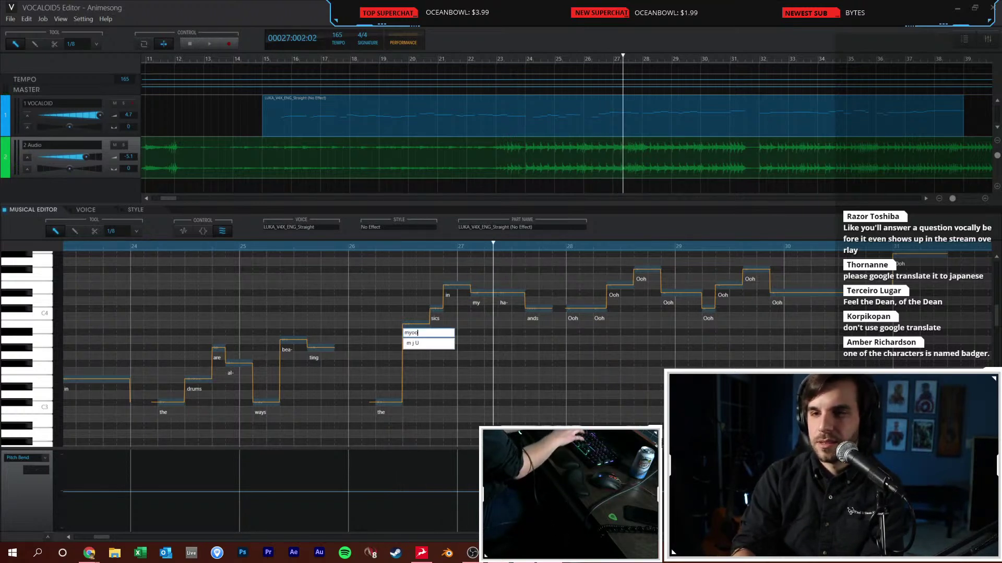
pyautogui.press('Return')
pyautogui.click(414, 340)
pyautogui.click(351, 248)
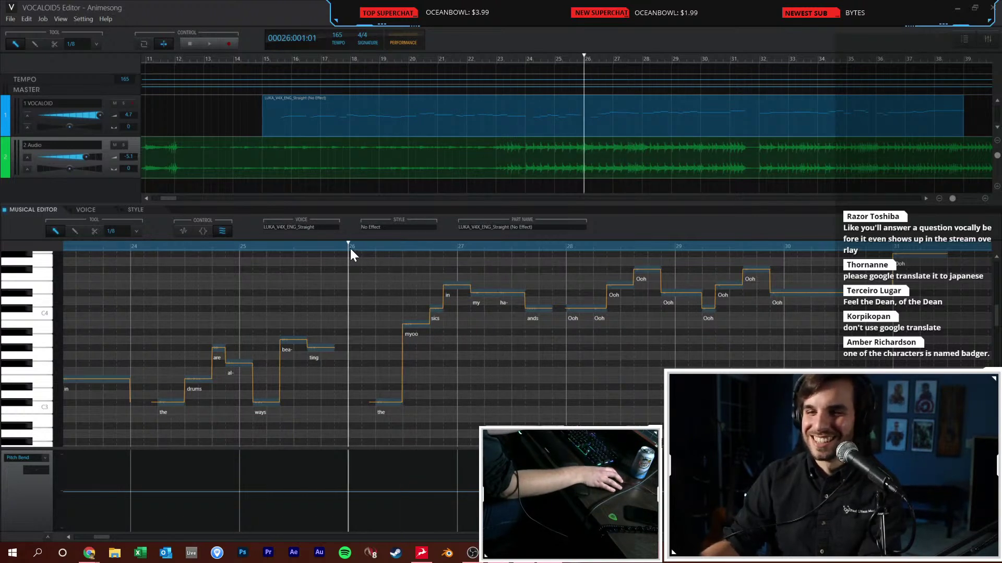
pyautogui.press('space')
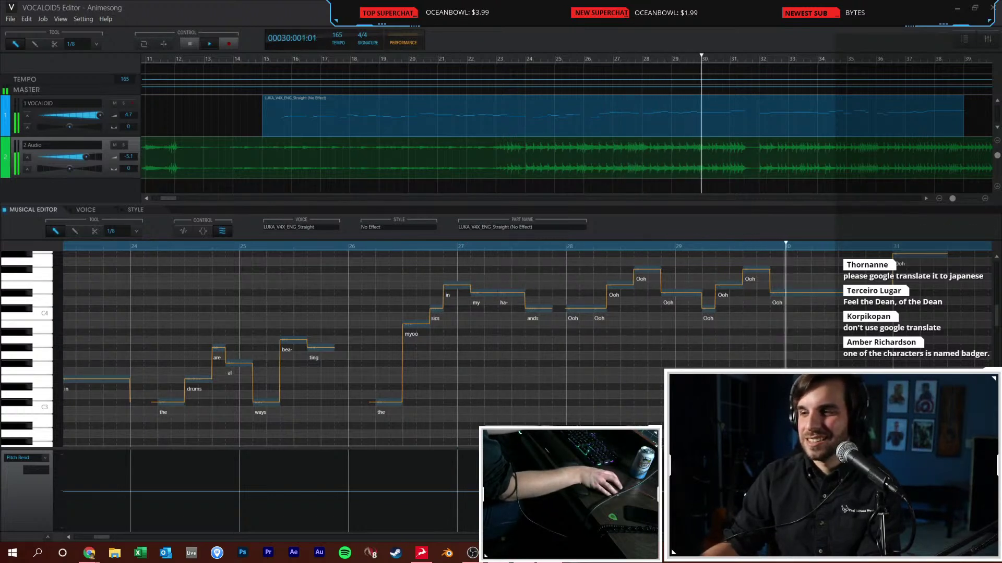
pyautogui.press('space')
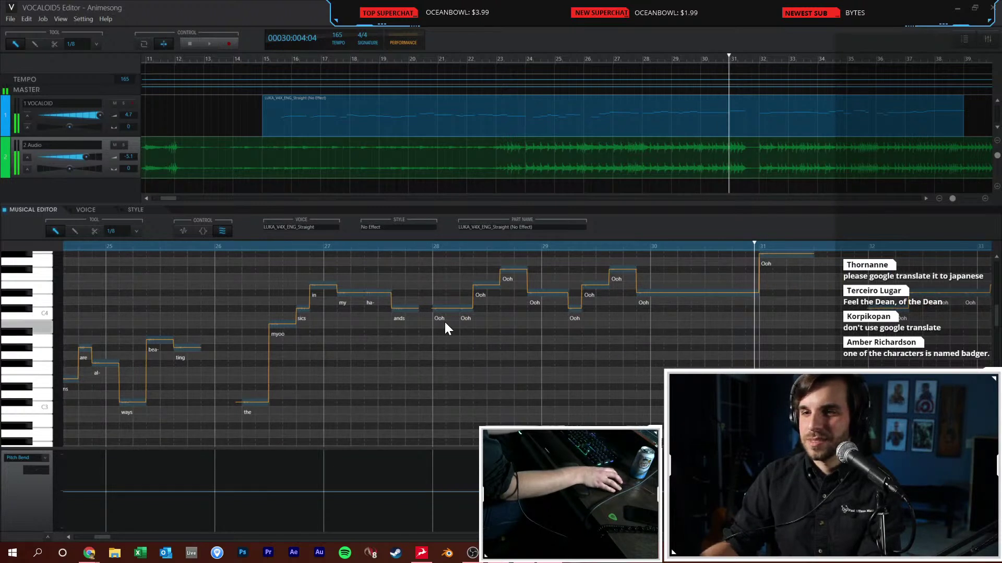
# Enter the lyric "I know that I" on the notes from bar 28 and play back from bar 28
pyautogui.doubleClick(446, 316)
pyautogui.write('I know that')
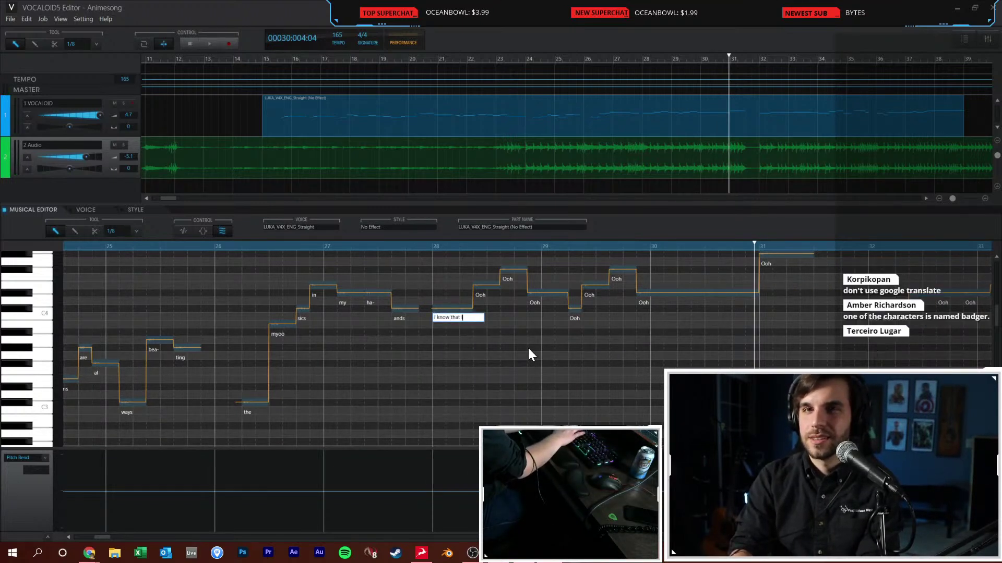
pyautogui.write(' I')
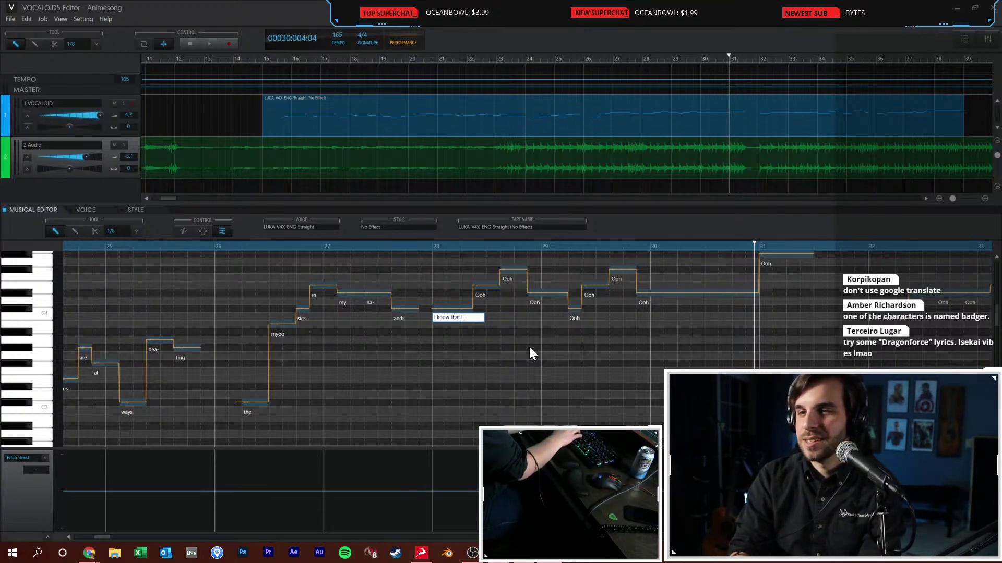
pyautogui.press('Return')
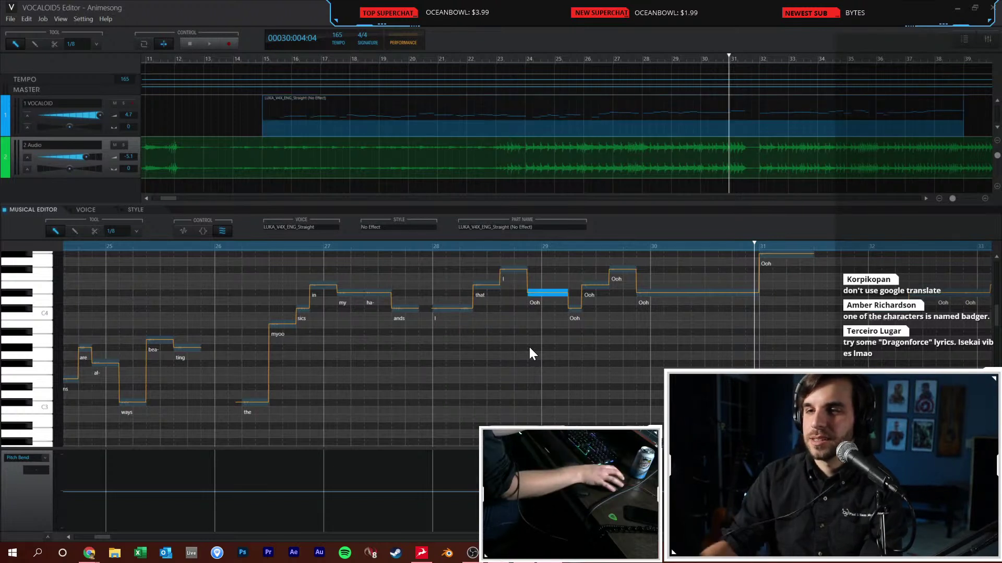
pyautogui.click(528, 345)
pyautogui.click(427, 329)
pyautogui.press('space')
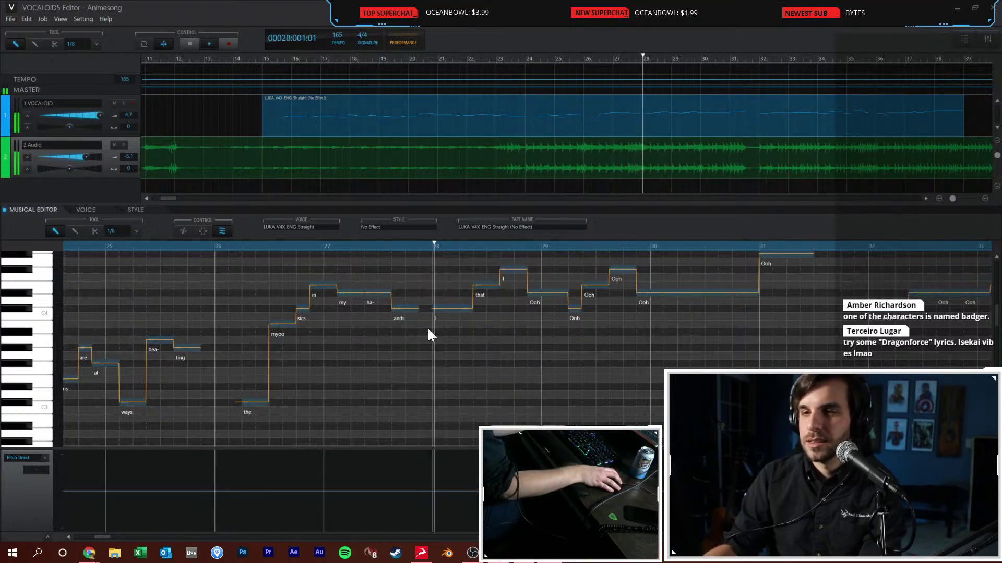
pyautogui.press('space')
pyautogui.click(391, 326)
pyautogui.click(433, 334)
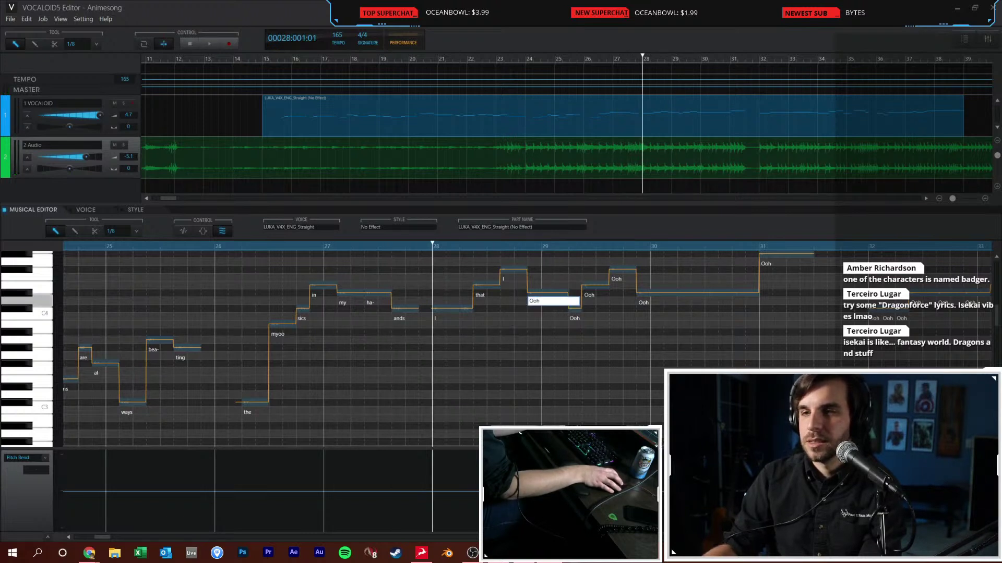
pyautogui.write('must')
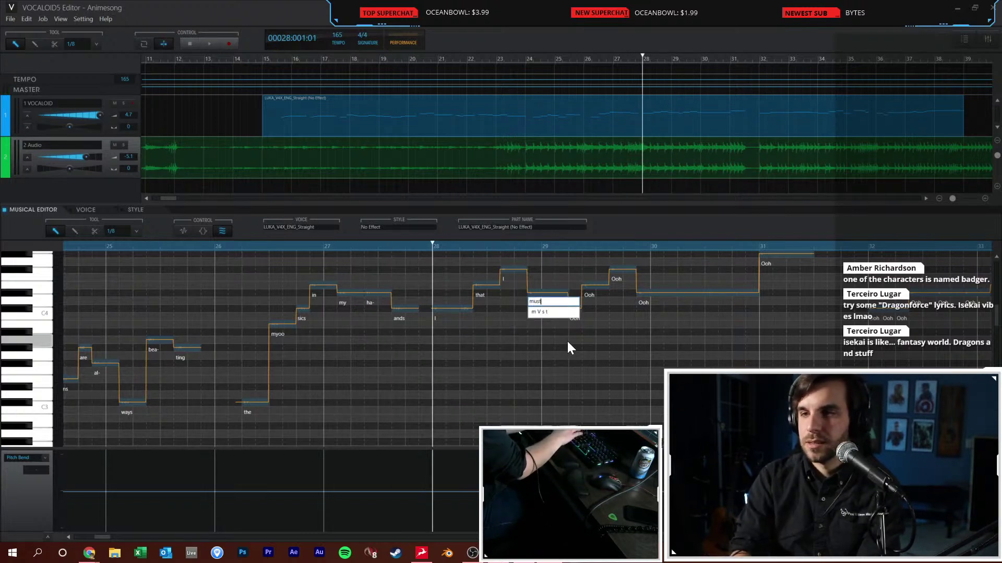
pyautogui.press('Escape')
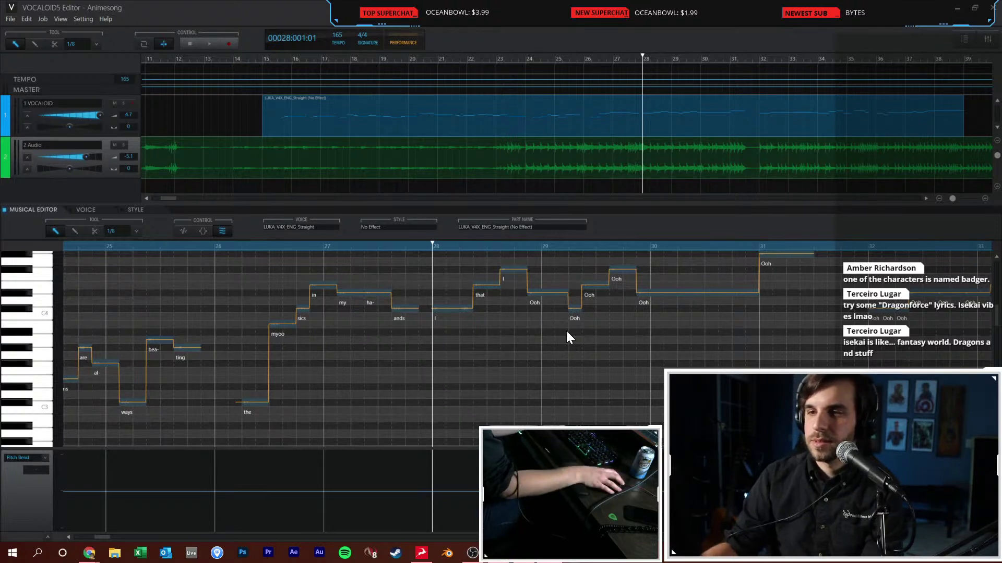
# Play the phrase from bar 26 into bar 28 to hear it lead into "I know that I"
pyautogui.click(218, 250)
pyautogui.press('space')
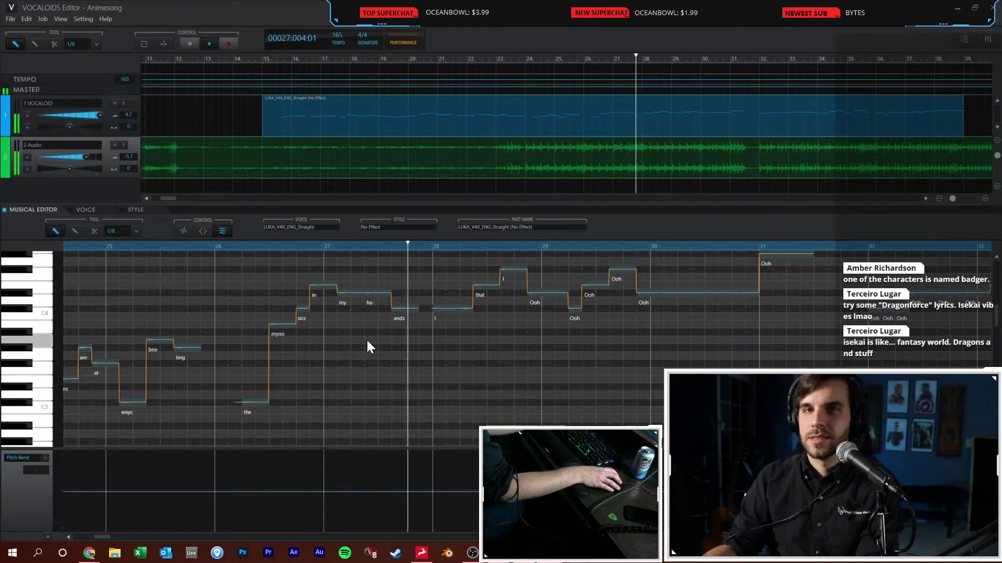
pyautogui.press('space')
# Continue the lyric after "I know that I" with "can't do it a-lone" across the following notes
pyautogui.doubleClick(502, 282)
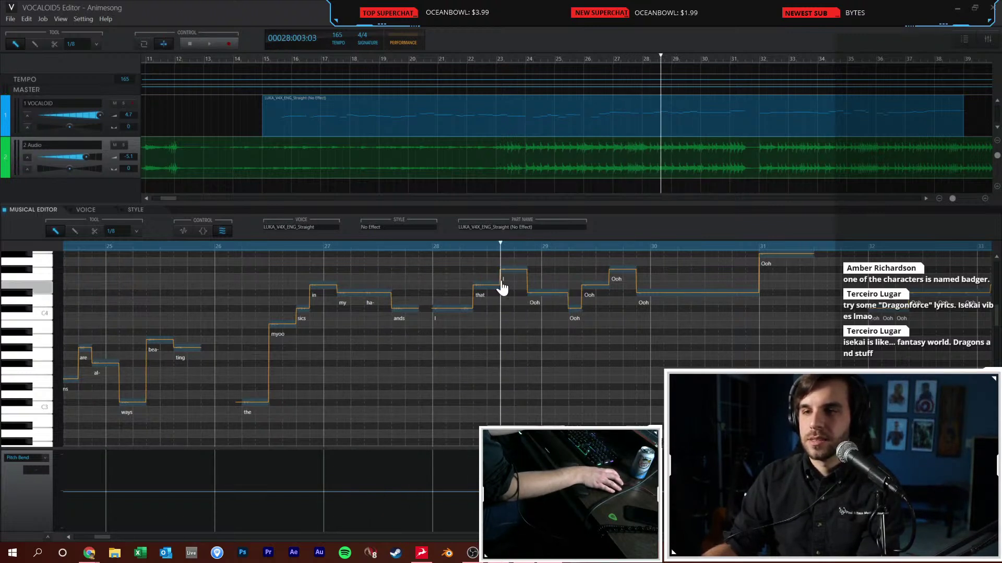
pyautogui.press('Tab')
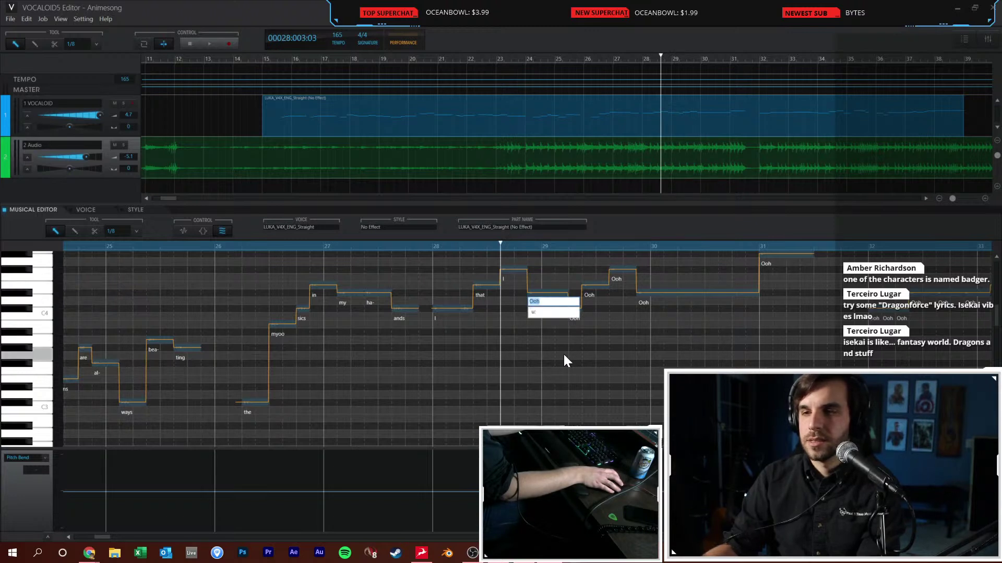
pyautogui.write("can't d")
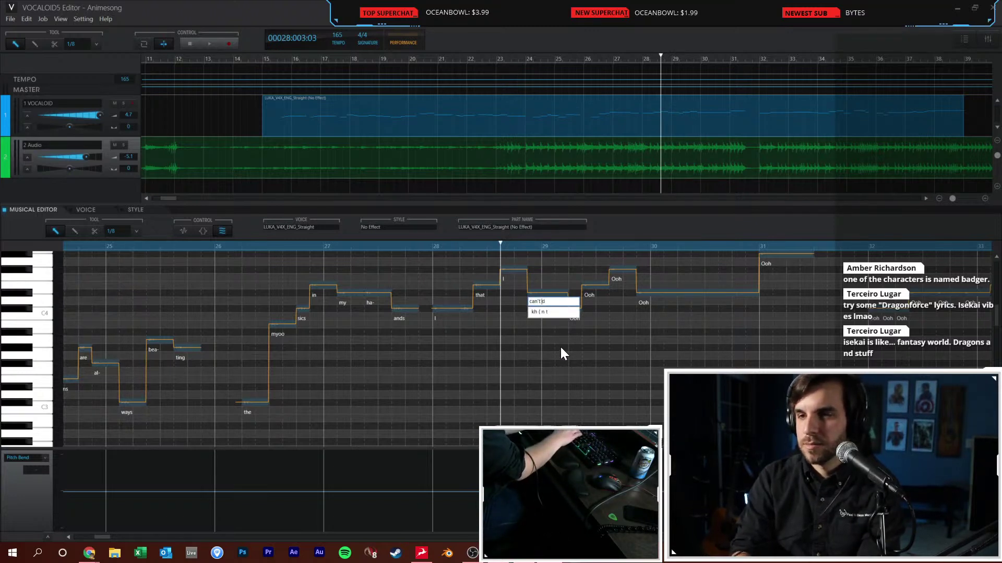
pyautogui.write('o it a- lone')
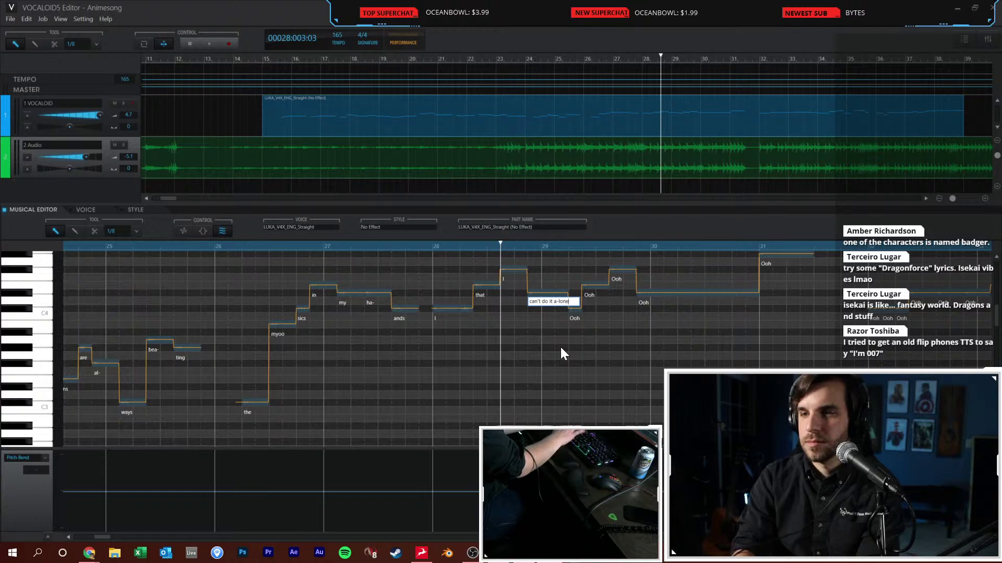
pyautogui.press('Return')
# Replace "lone" on the long note before bar 31 with "low- own", carrying "own" onto the bar 31 note
pyautogui.click(646, 302)
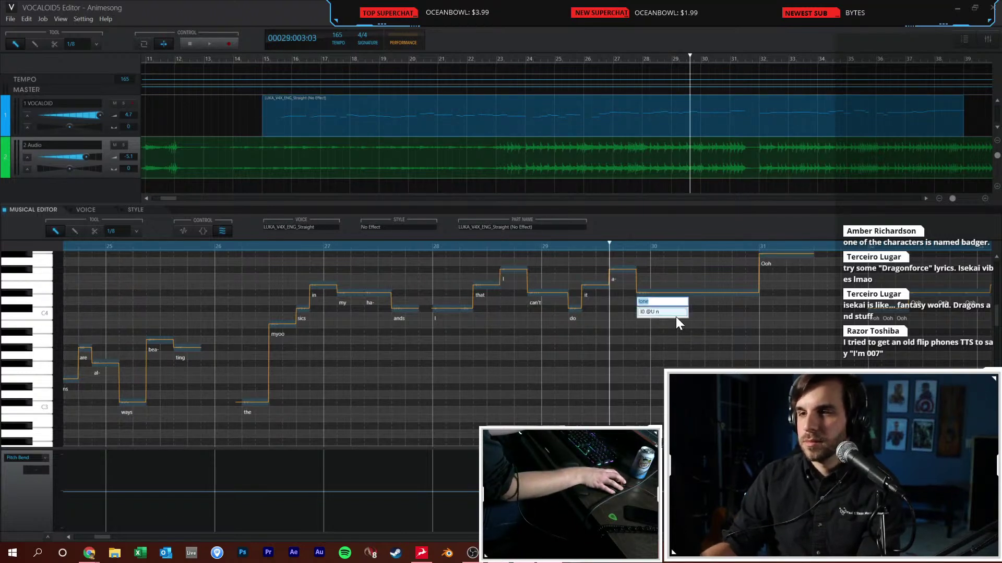
pyautogui.write('low-')
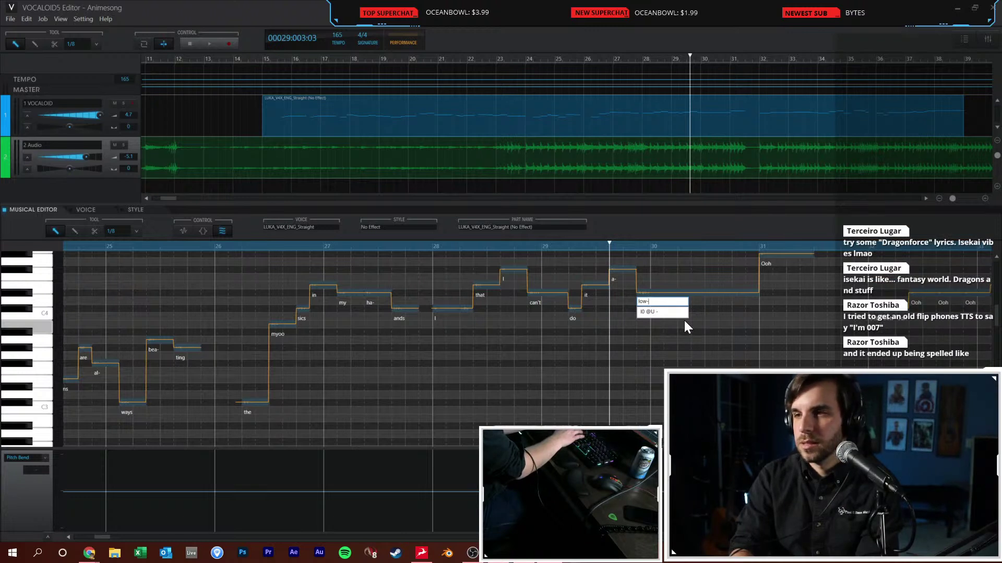
pyautogui.write(' own')
pyautogui.press('Return')
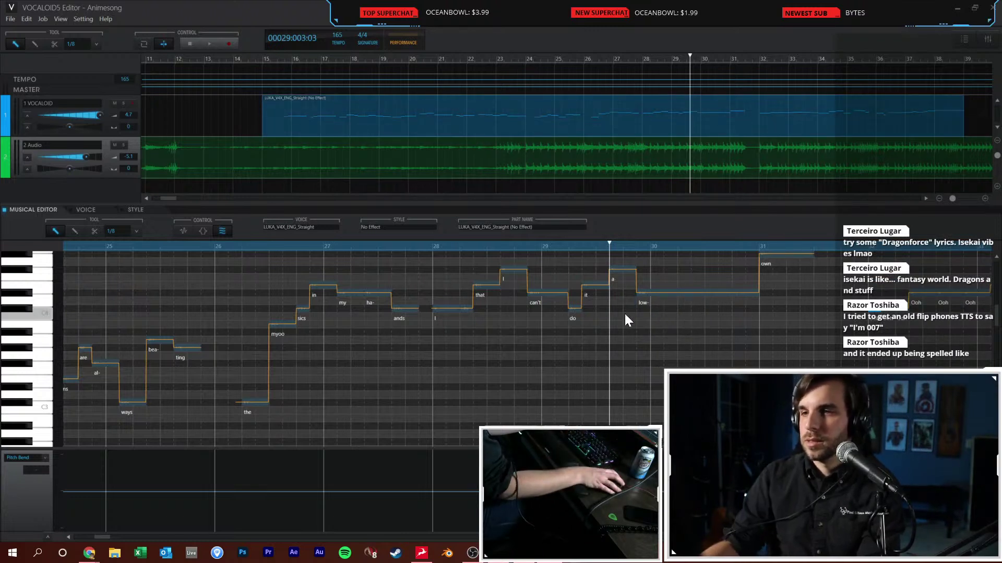
# Play the phrase from bar 29 through the end of "low- own" after bar 31
pyautogui.click(546, 245)
pyautogui.press('space')
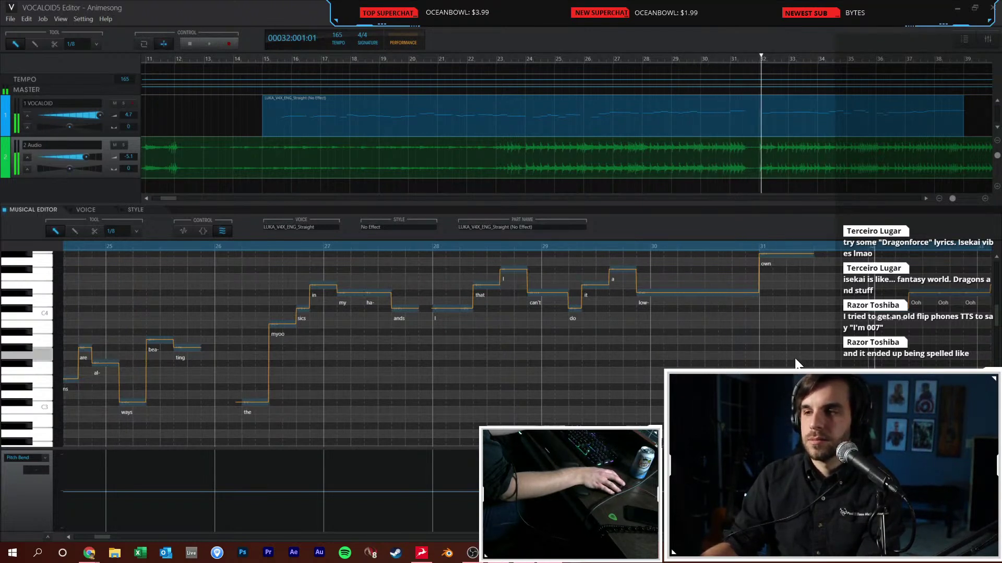
pyautogui.press('space')
# Turn off the Breath setting in the vocal part's style and return to the note view
pyautogui.click(134, 209)
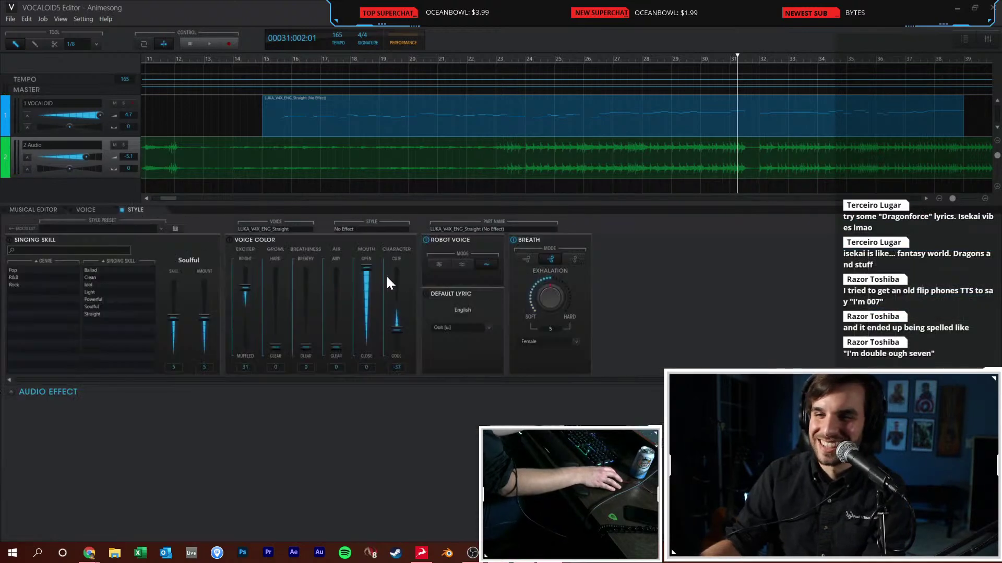
pyautogui.click(514, 240)
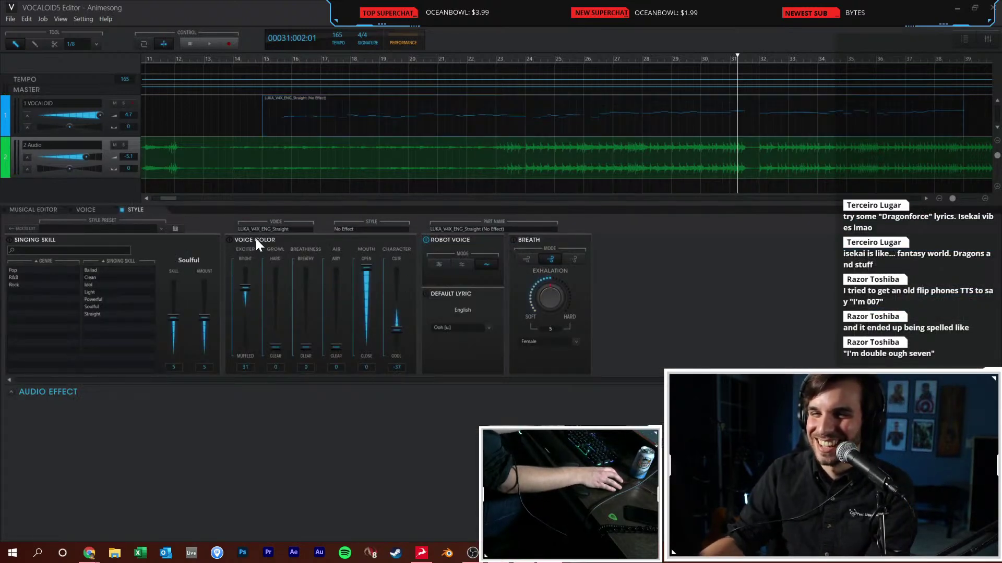
pyautogui.click(37, 209)
# Play from the third beat of bar 30 to check how "low-" leads into "own"
pyautogui.click(704, 243)
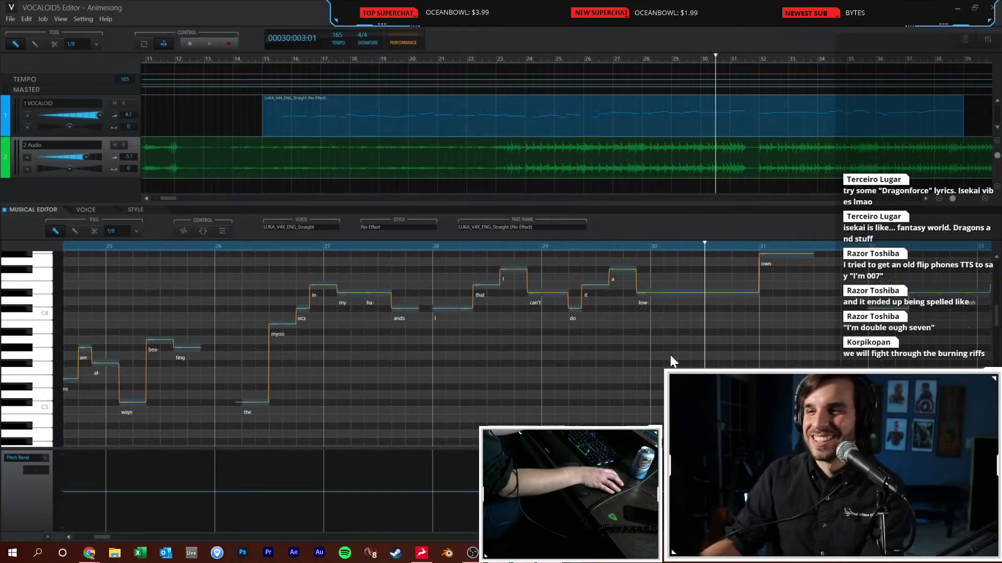
pyautogui.moveTo(108, 535); pyautogui.dragTo(112, 533)
pyautogui.press('space')
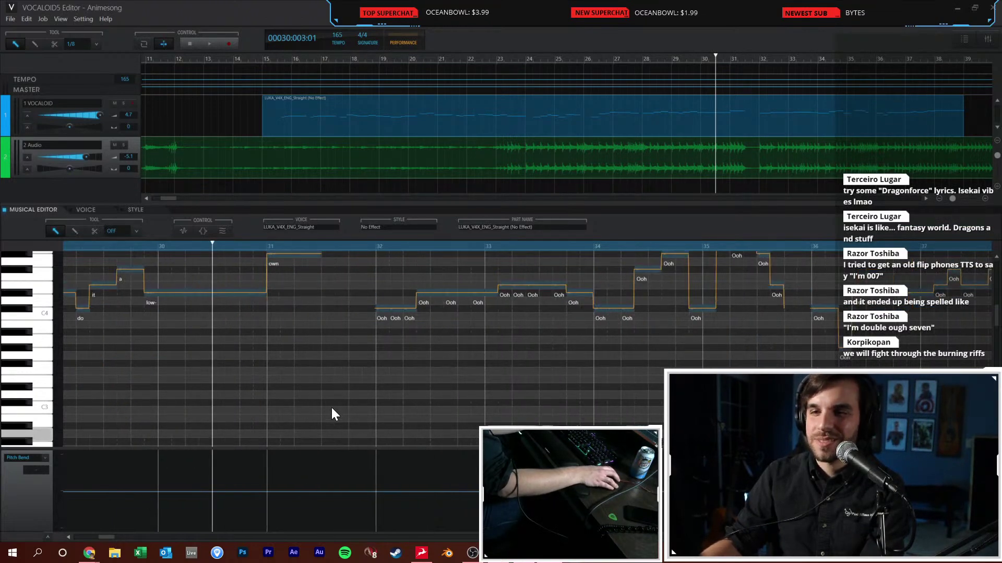
pyautogui.scroll(3, 370, 380)
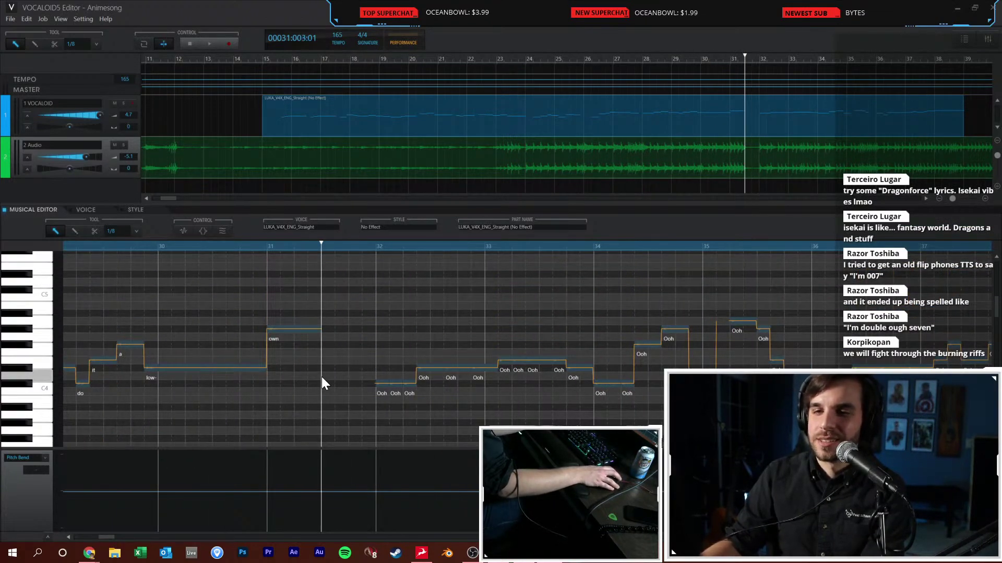
pyautogui.click(464, 296)
# Set the playback position to the start of bar 30 and play the end of the phrase
pyautogui.click(165, 250)
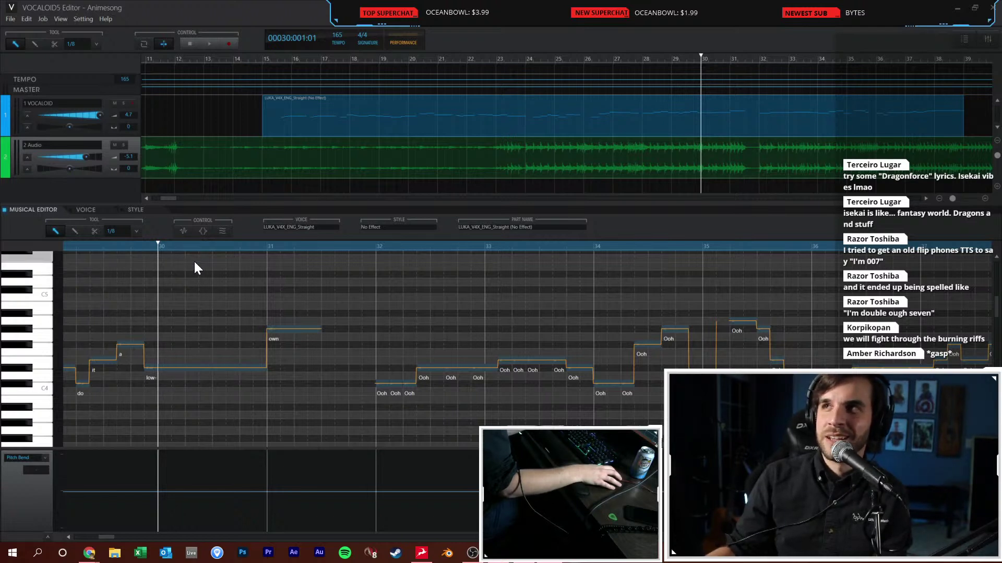
pyautogui.moveTo(192, 250); pyautogui.dragTo(159, 249)
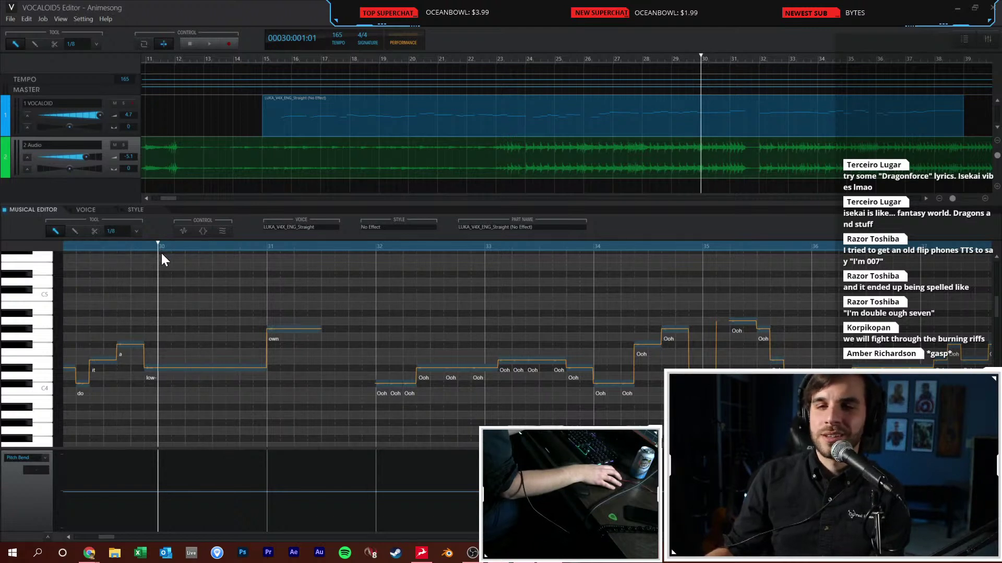
pyautogui.press('Right')
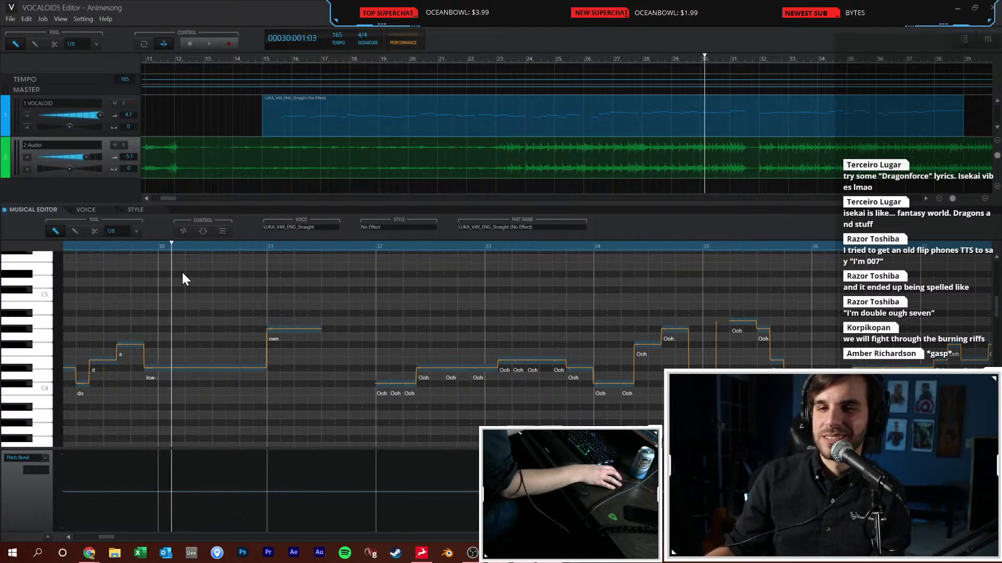
pyautogui.press('Left')
pyautogui.press('Left')
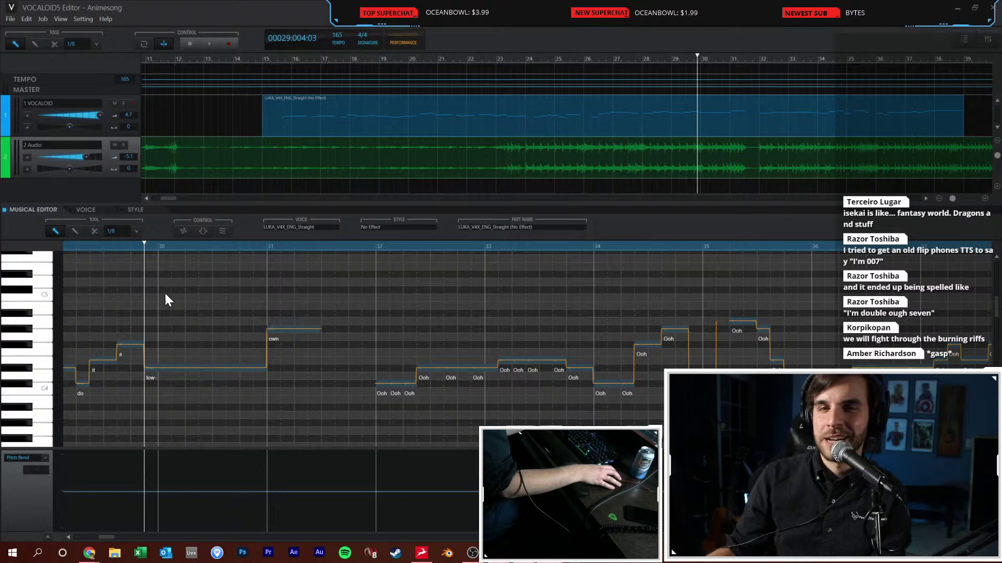
pyautogui.press('Right')
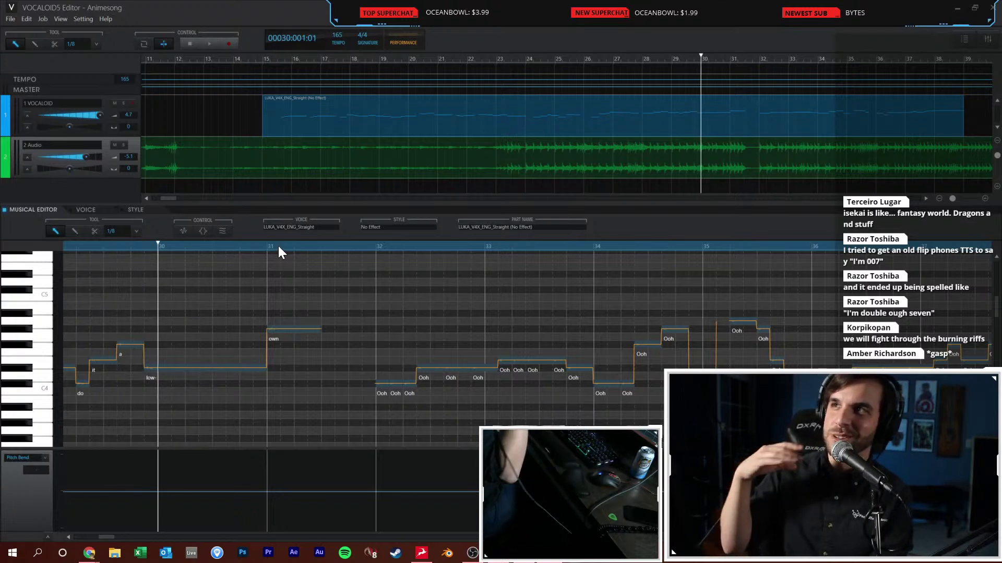
pyautogui.press('space')
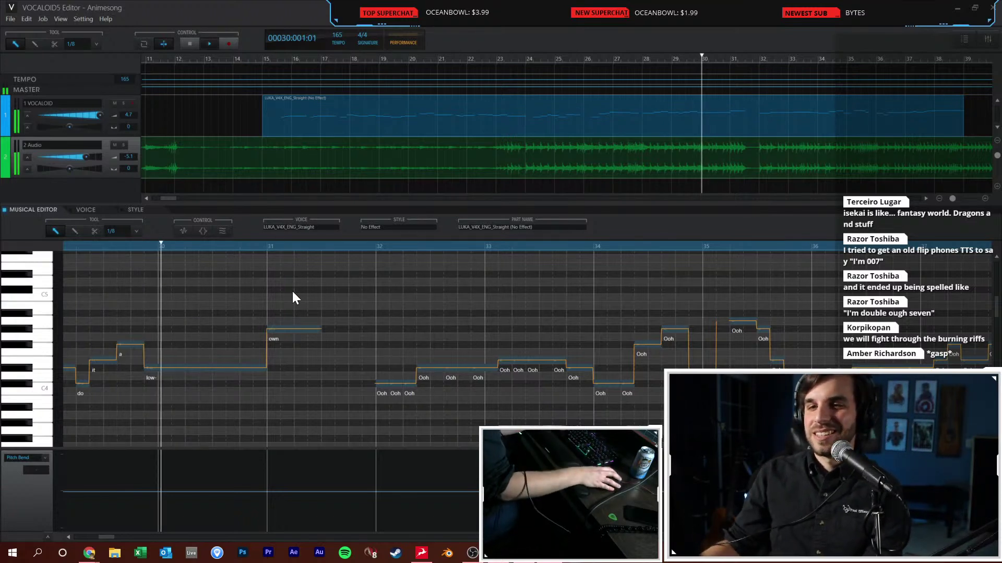
# Play the whole vocal from bar 15 through the finished lyrics into the unworded notes from bar 32
pyautogui.click(264, 61)
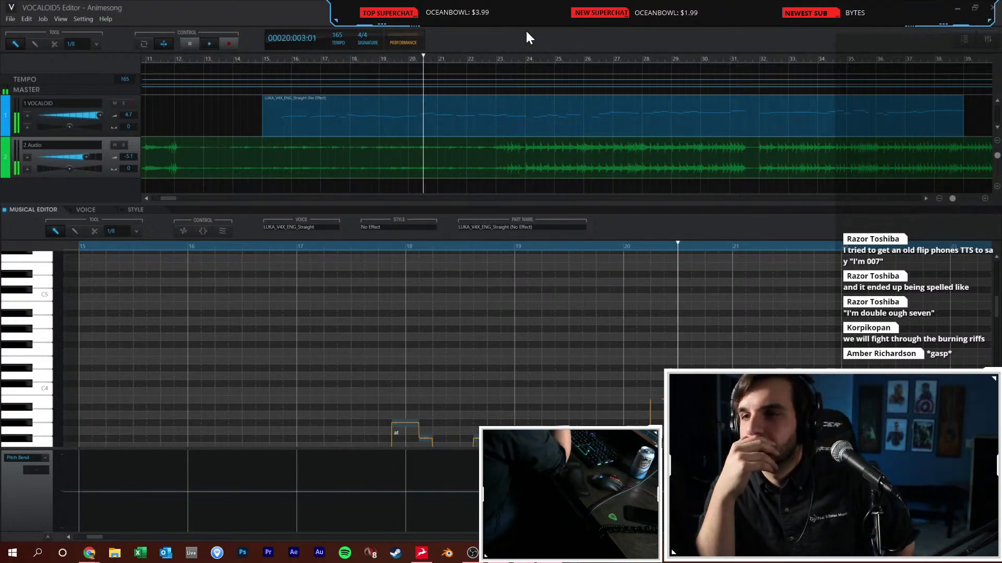
pyautogui.scroll(-4, 731, 337)
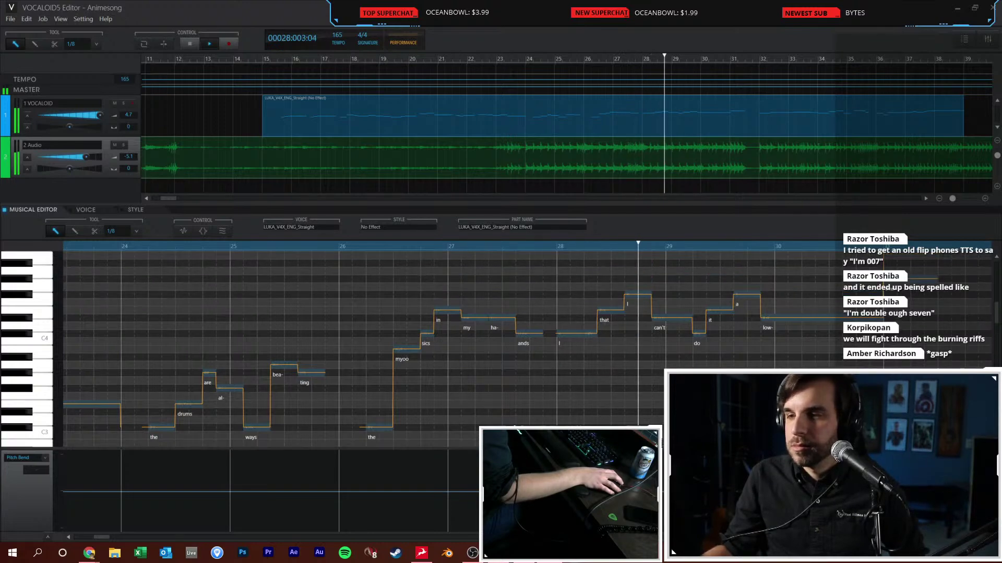
pyautogui.moveTo(102, 537); pyautogui.dragTo(108, 537)
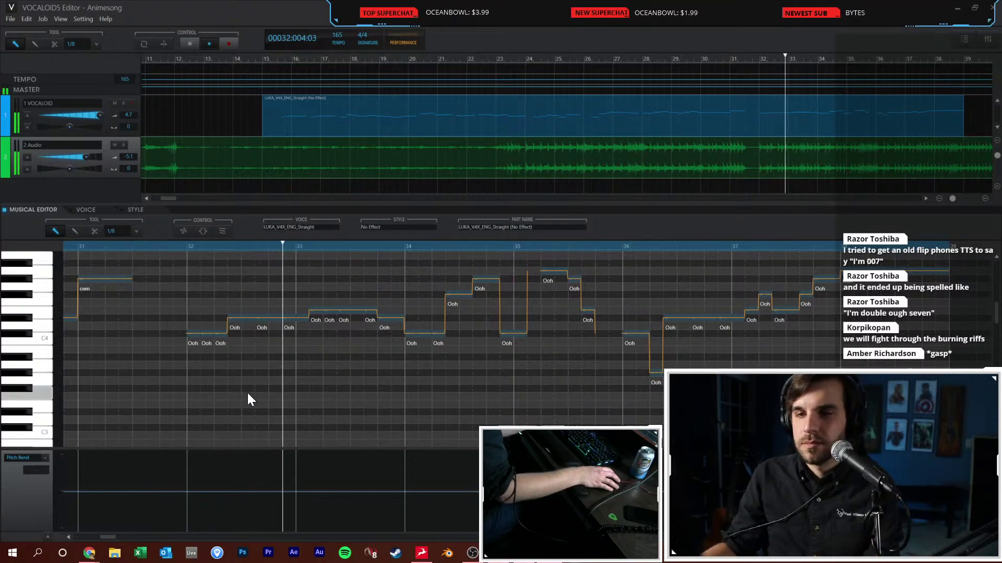
# Enter the lyric "fight-ing- for all the song" on the notes from bar 32 and play it back
pyautogui.doubleClick(192, 344)
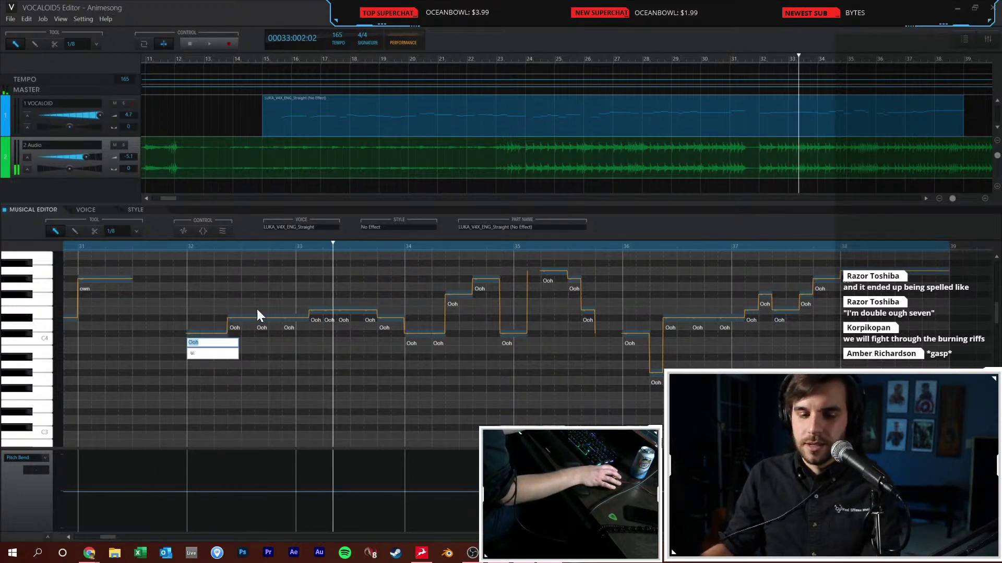
pyautogui.write('f')
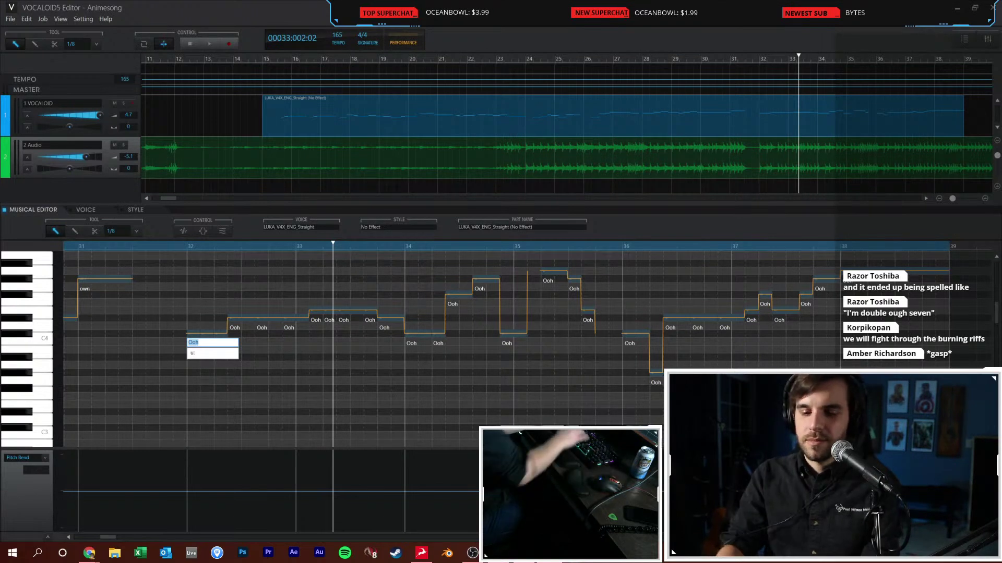
pyautogui.write('ight-ing- for')
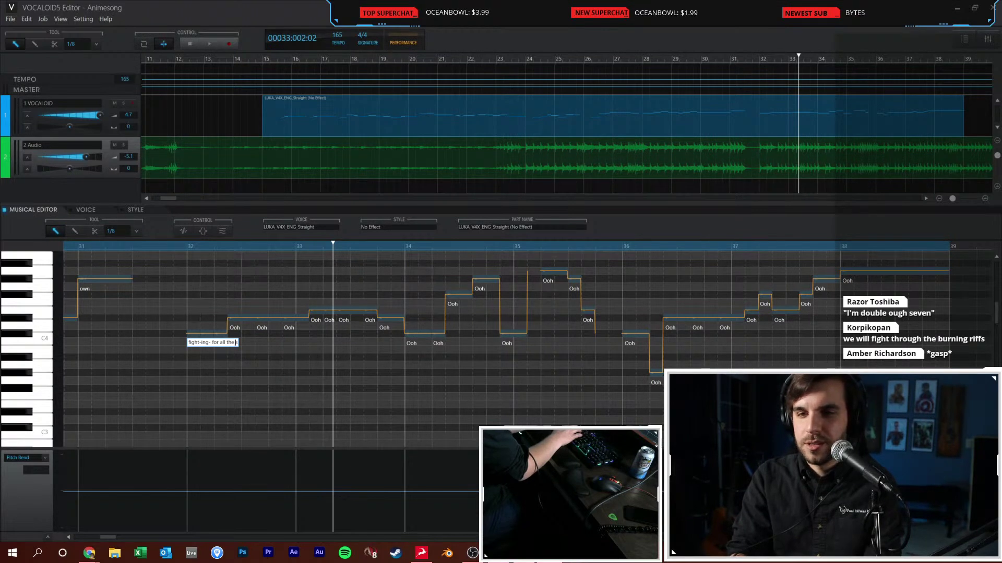
pyautogui.write('all the song')
pyautogui.press('Return')
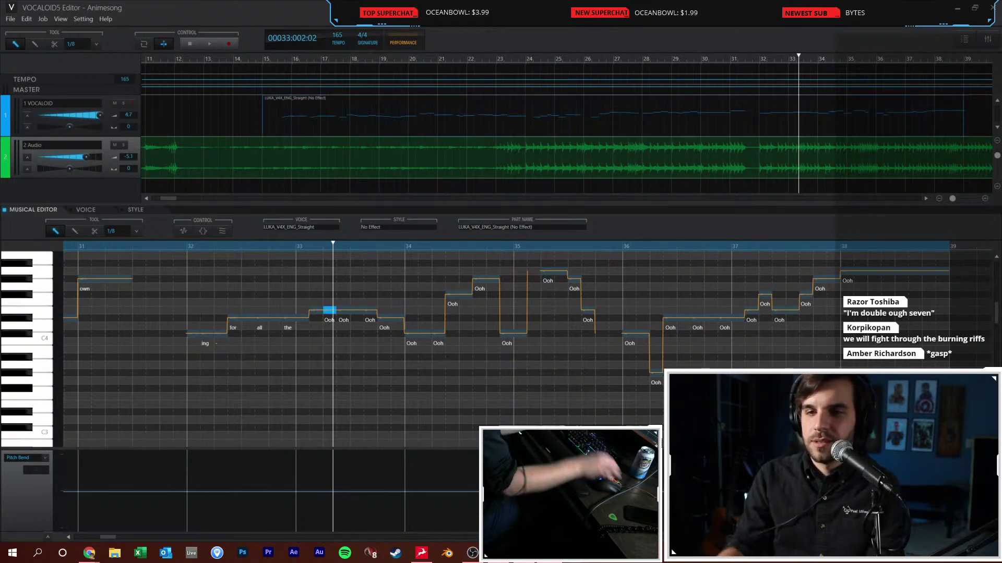
pyautogui.click(182, 352)
pyautogui.press('space')
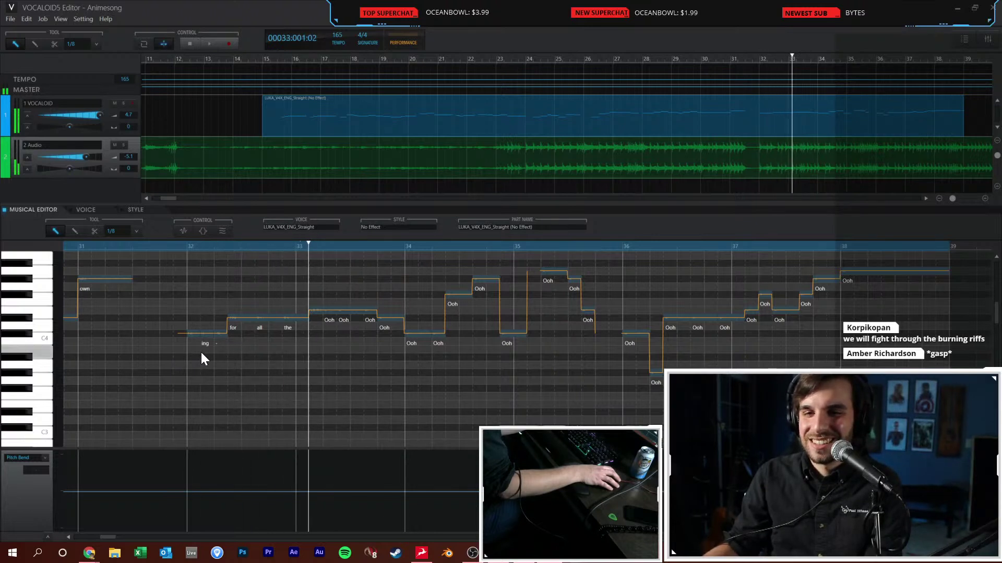
pyautogui.press('space')
# Shift "for" onto the third note of bar 32, put "all the songs" on the next notes, and play it back
pyautogui.doubleClick(214, 345)
pyautogui.press('Return')
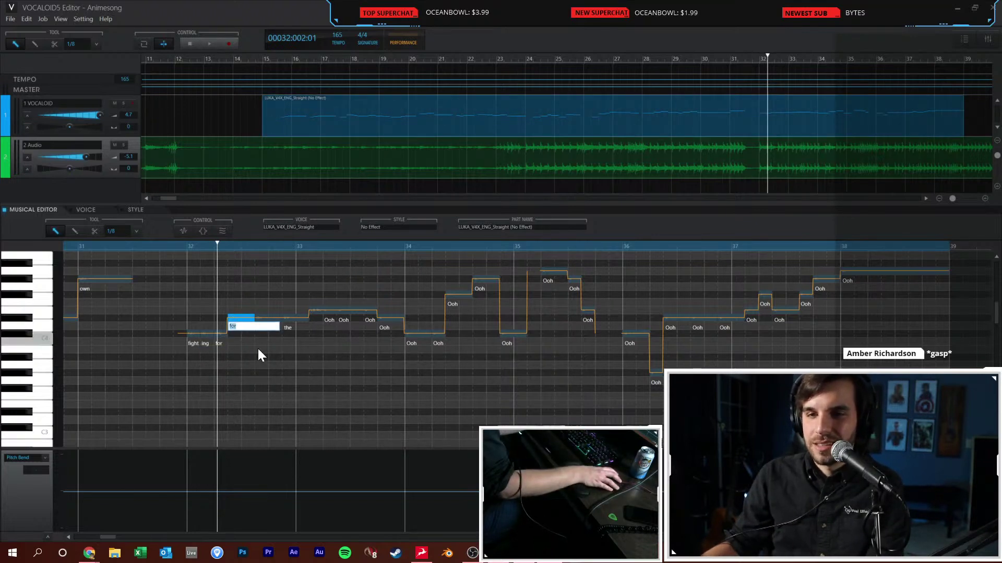
pyautogui.write('all the song')
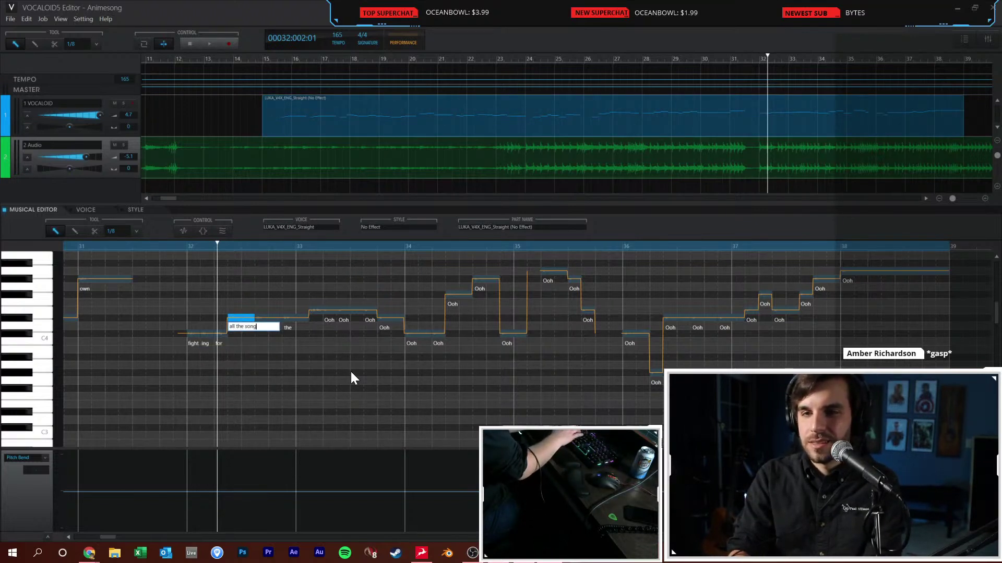
pyautogui.write('s')
pyautogui.press('Return')
pyautogui.press('space')
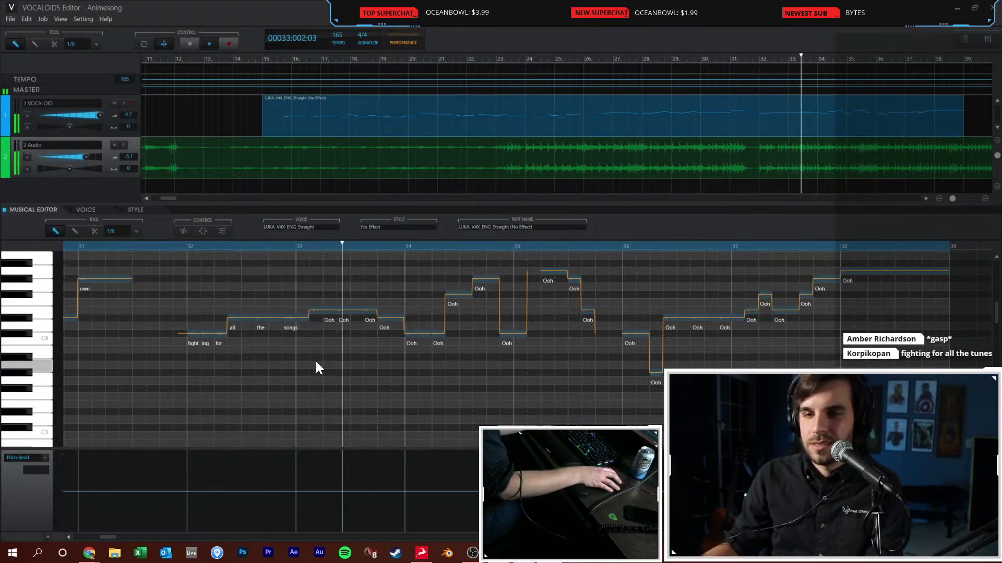
pyautogui.press('space')
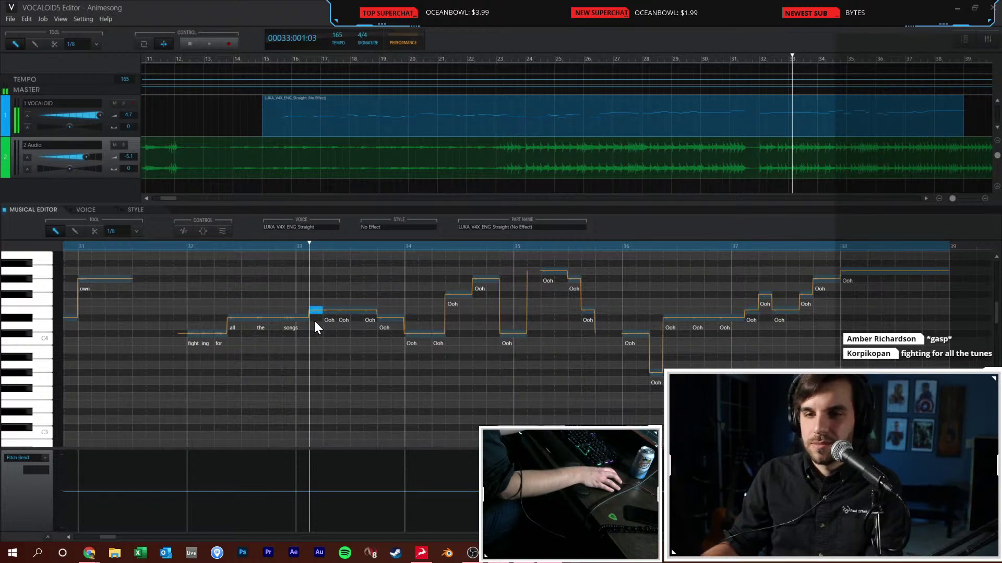
# Try continuing the lyric after "songs" with "in my head" and play it back from bar 32
pyautogui.press('End')
pyautogui.write('in')
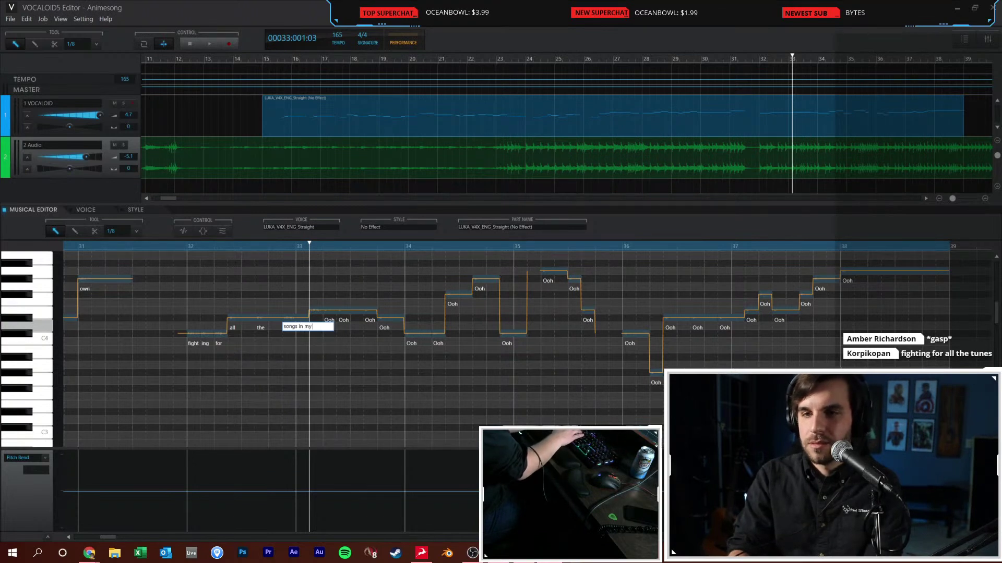
pyautogui.write(' my head')
pyautogui.press('Return')
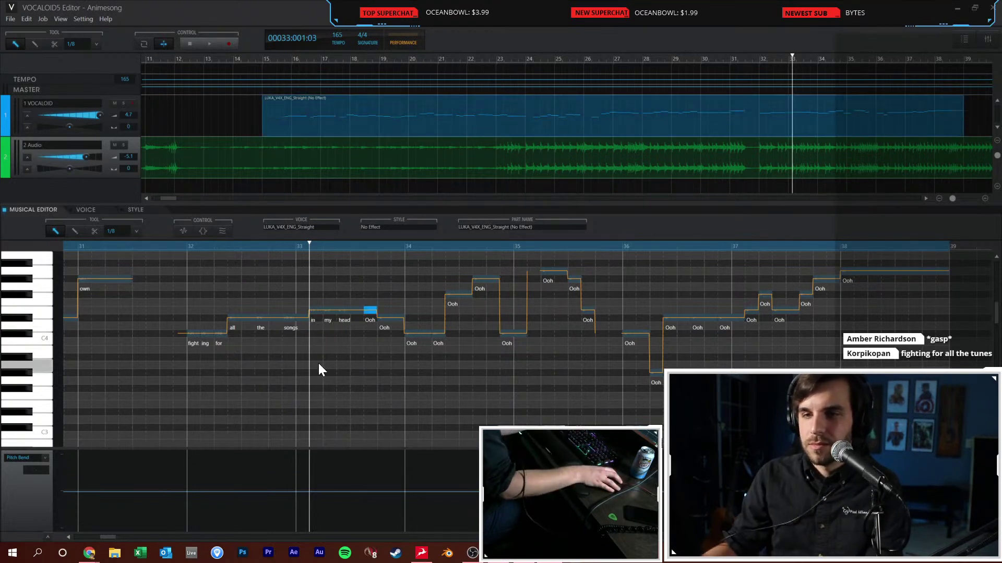
pyautogui.click(187, 250)
pyautogui.press('space')
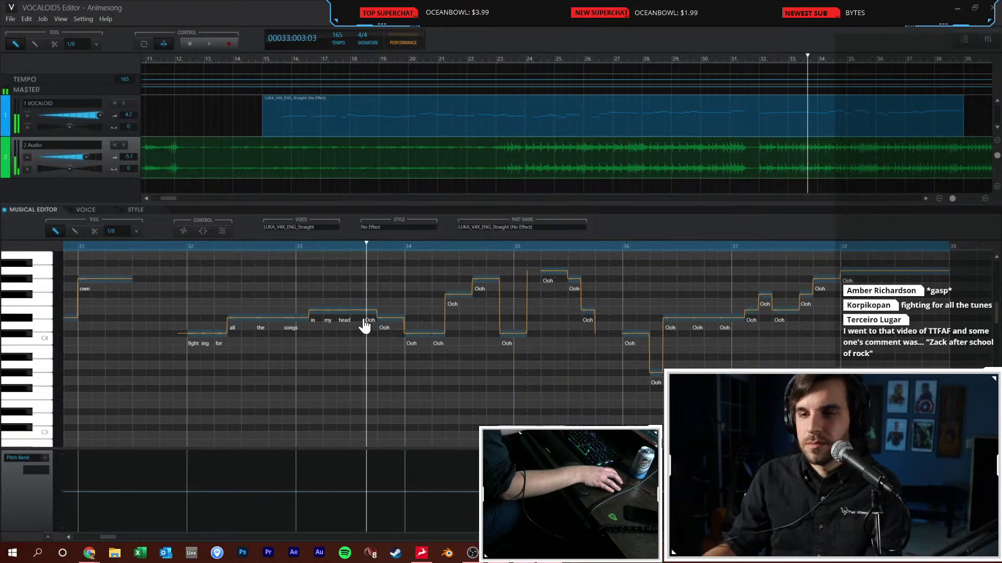
pyautogui.click(350, 350)
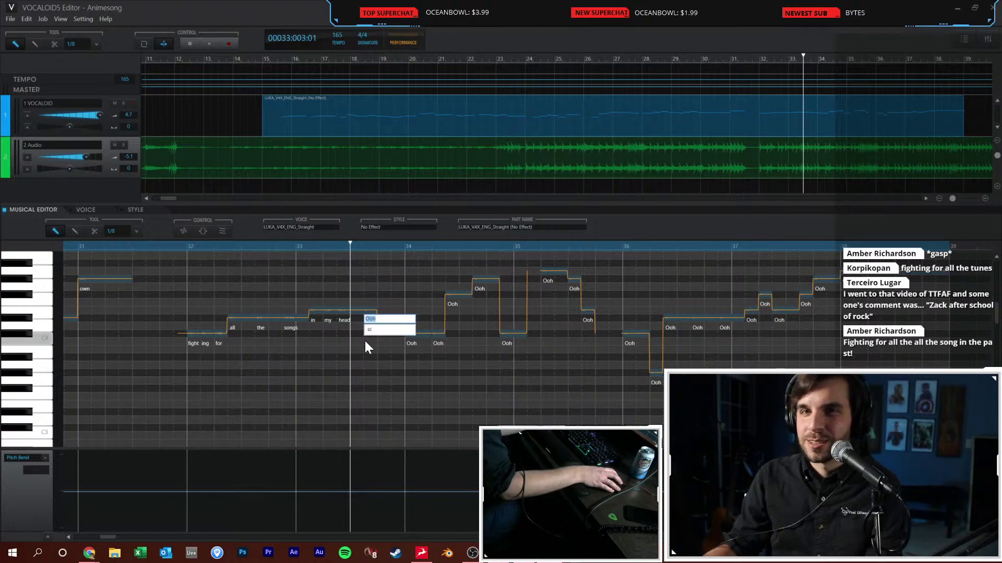
pyautogui.click(336, 344)
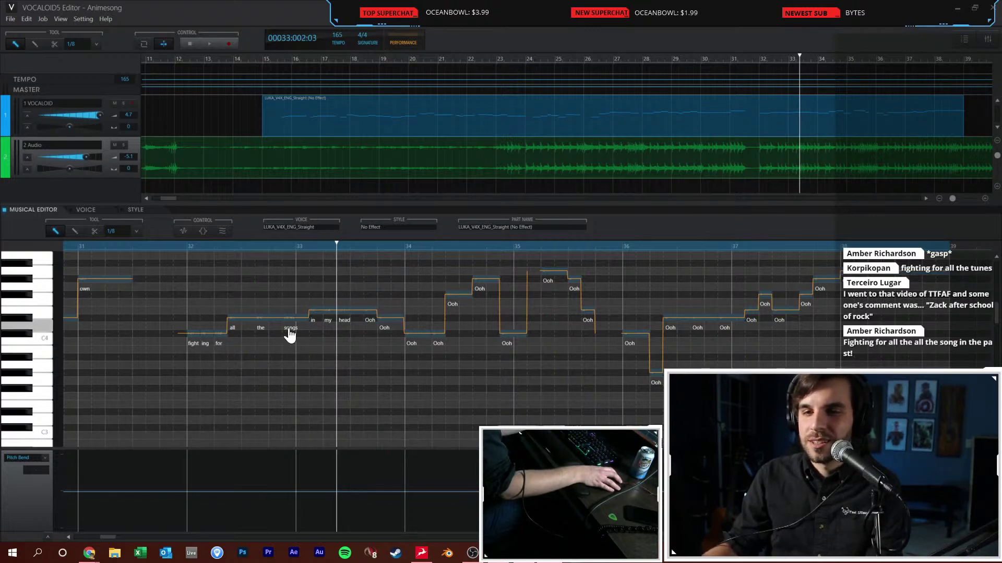
# Change the lyric from the "songs" note onward to "songs in the past"
pyautogui.doubleClick(286, 328)
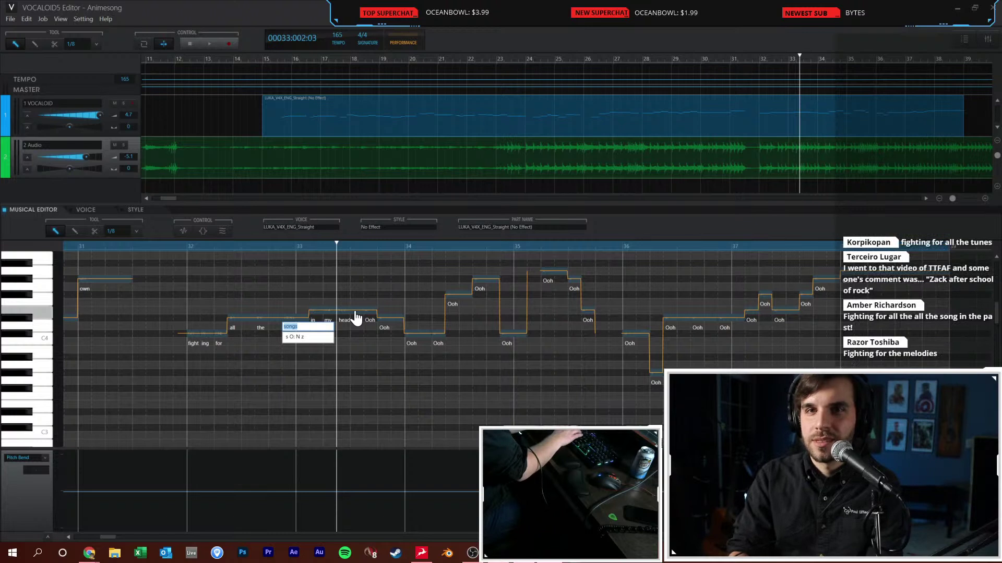
pyautogui.write('songs in the past')
pyautogui.press('Return')
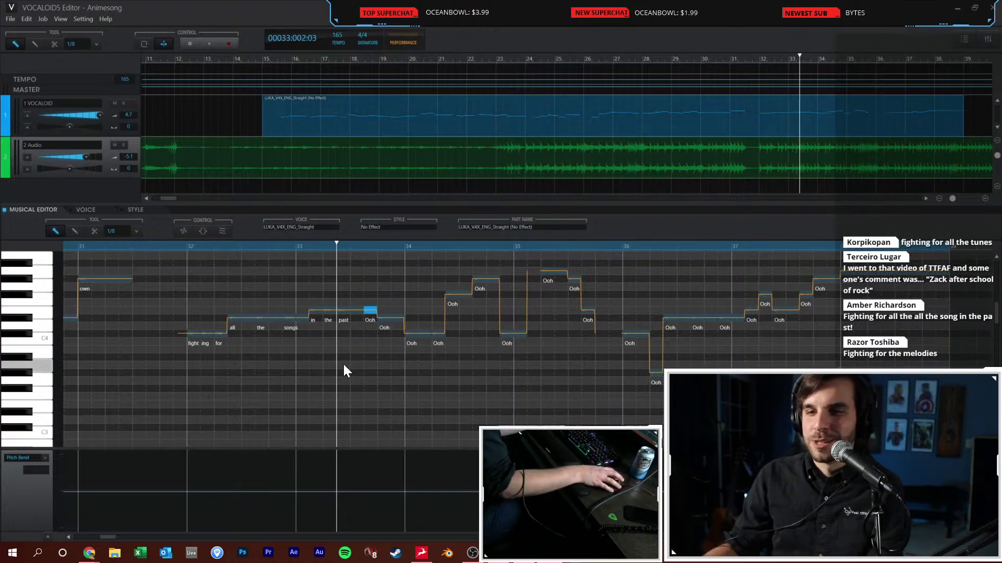
# Play back the "fighting for all the songs in the past" phrase from bar 32
pyautogui.click(184, 245)
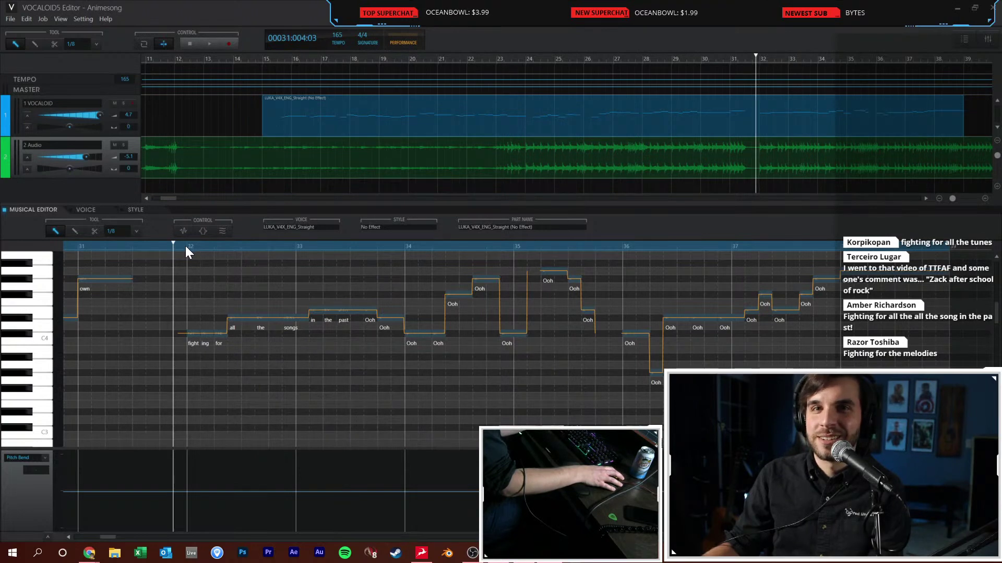
pyautogui.click(214, 291)
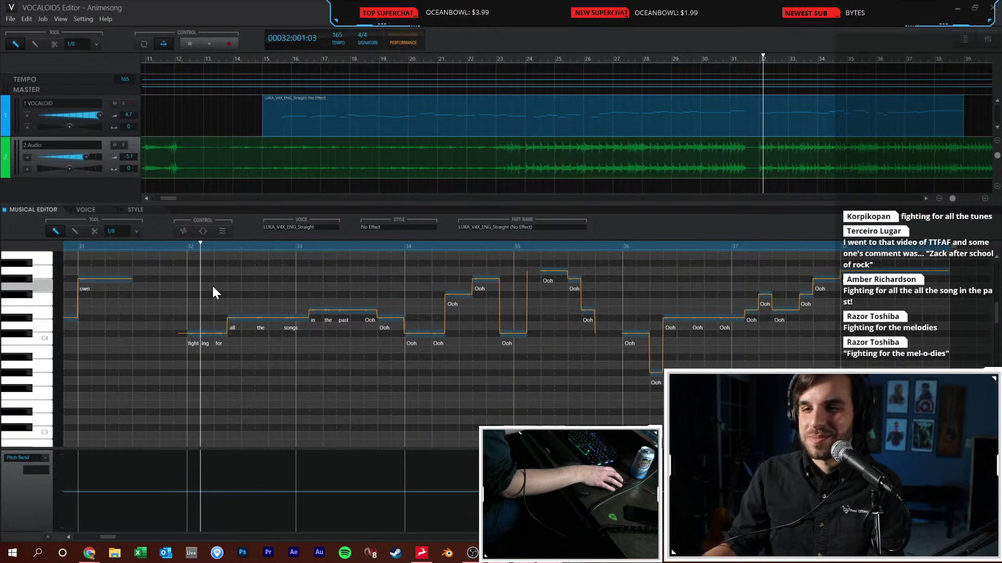
pyautogui.click(189, 245)
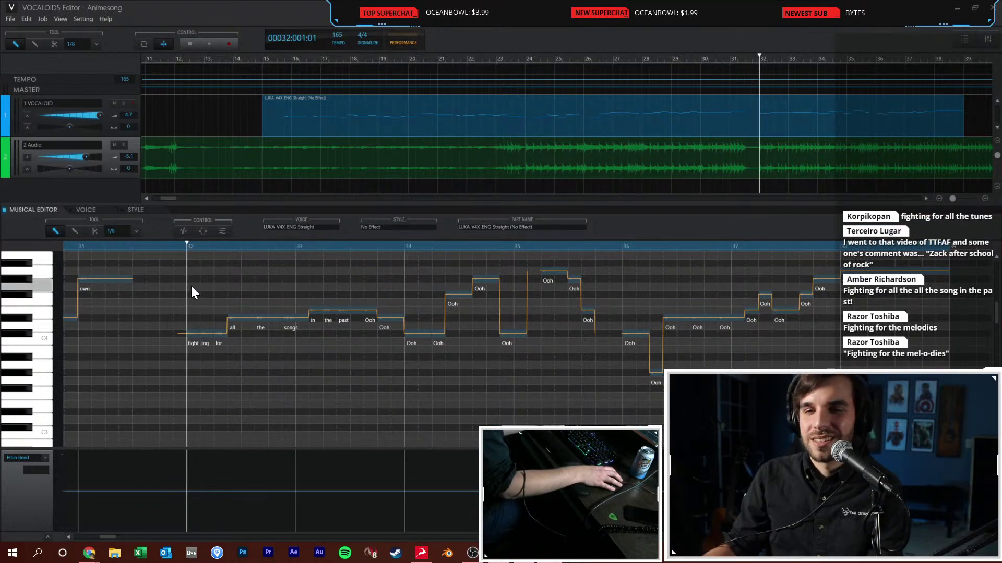
pyautogui.click(368, 324)
pyautogui.click(369, 324)
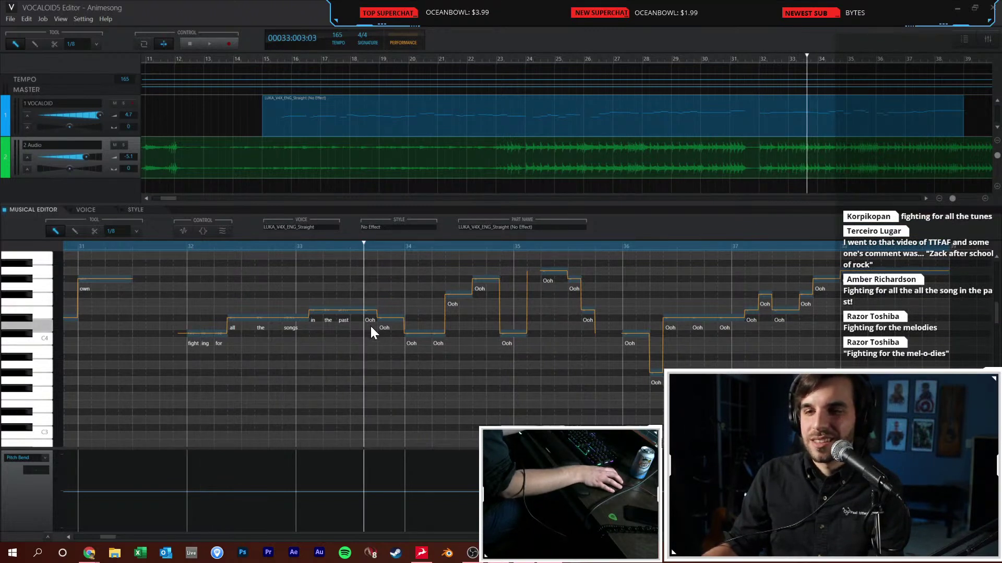
# Try the lyric "fight for" on the first two notes of bar 34 and play it back
pyautogui.doubleClick(411, 344)
pyautogui.write('fight for')
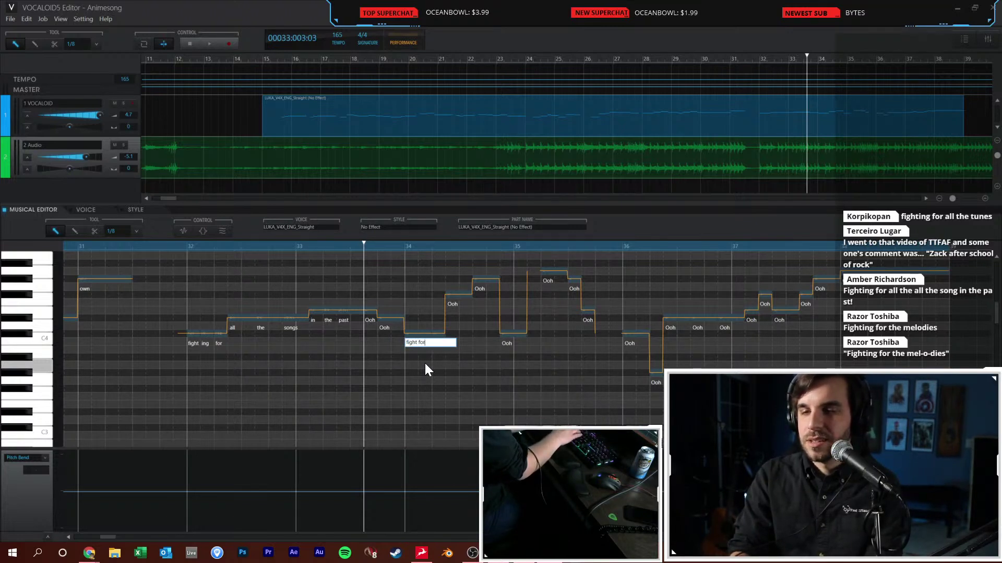
pyautogui.press('Return')
pyautogui.click(400, 355)
pyautogui.press('space')
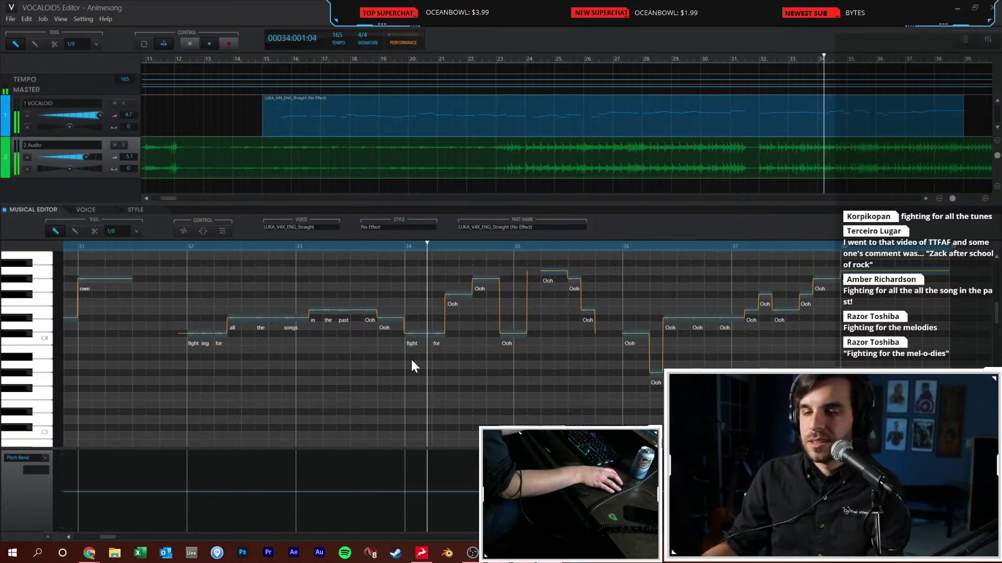
# Shorten the first note of bar 34 and add a C4 note in the gap before the "for" note
pyautogui.click(419, 351)
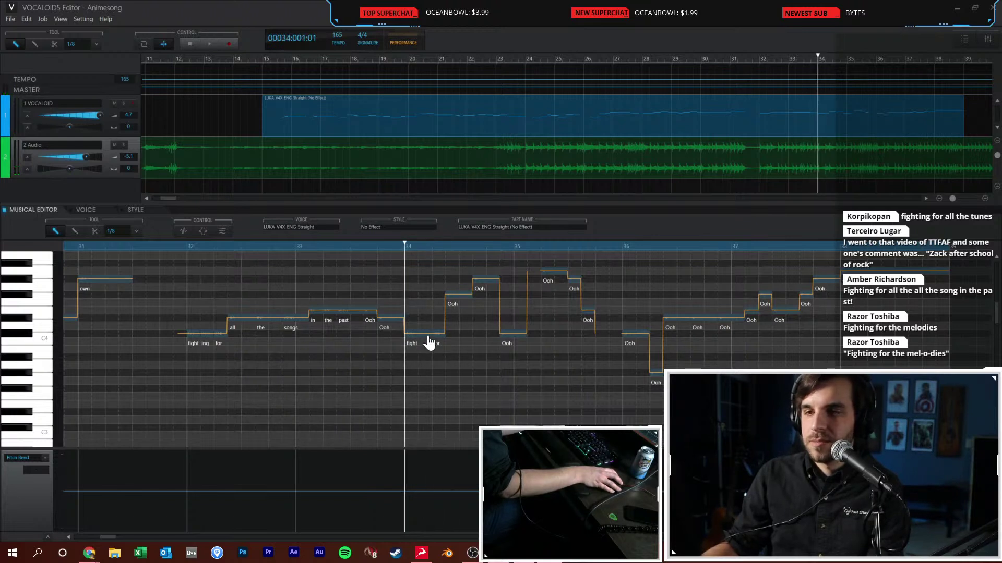
pyautogui.click(74, 230)
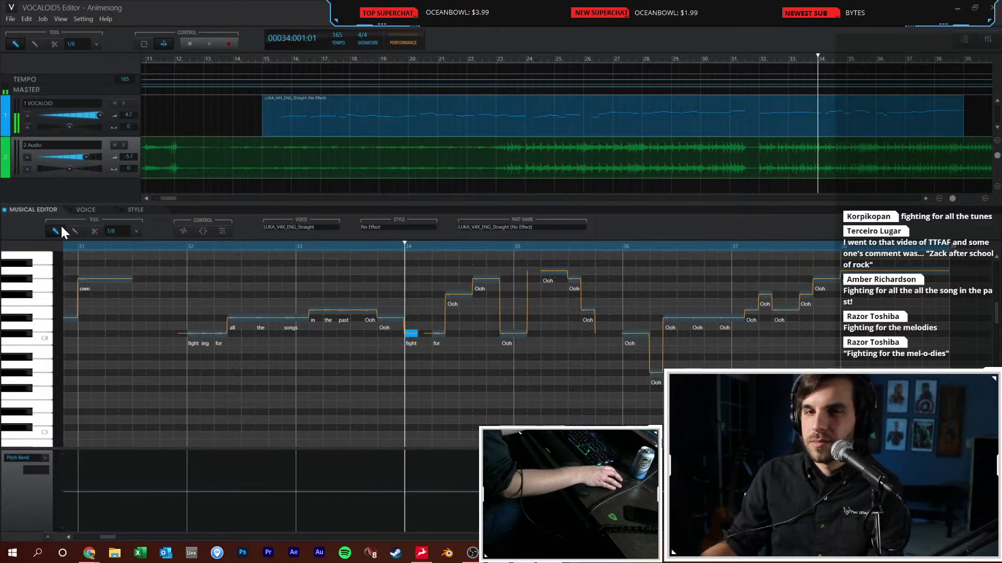
pyautogui.click(422, 334)
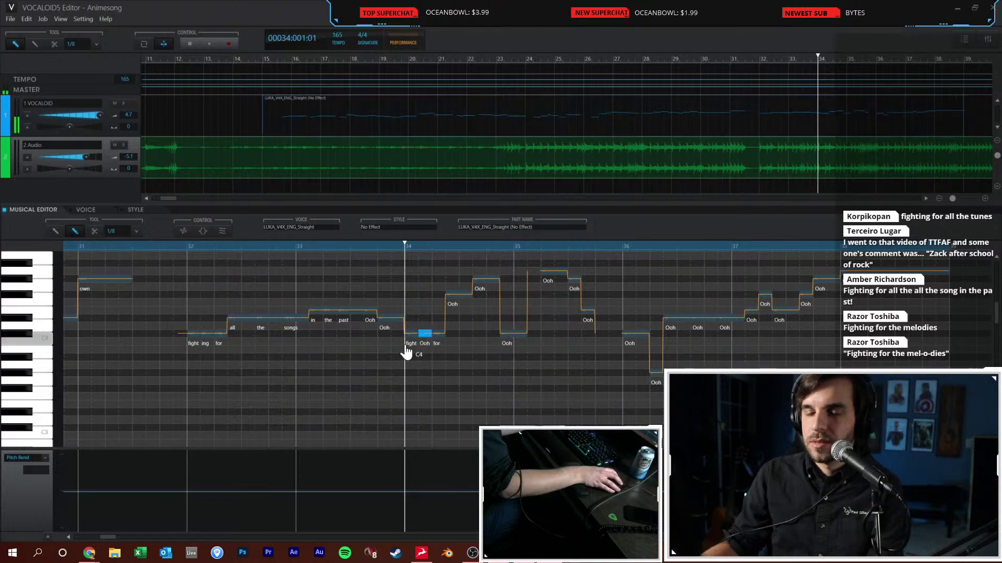
# Enter "fight for the me-lo-deez" from the first note of bar 34 and play back from bar 32
pyautogui.doubleClick(414, 348)
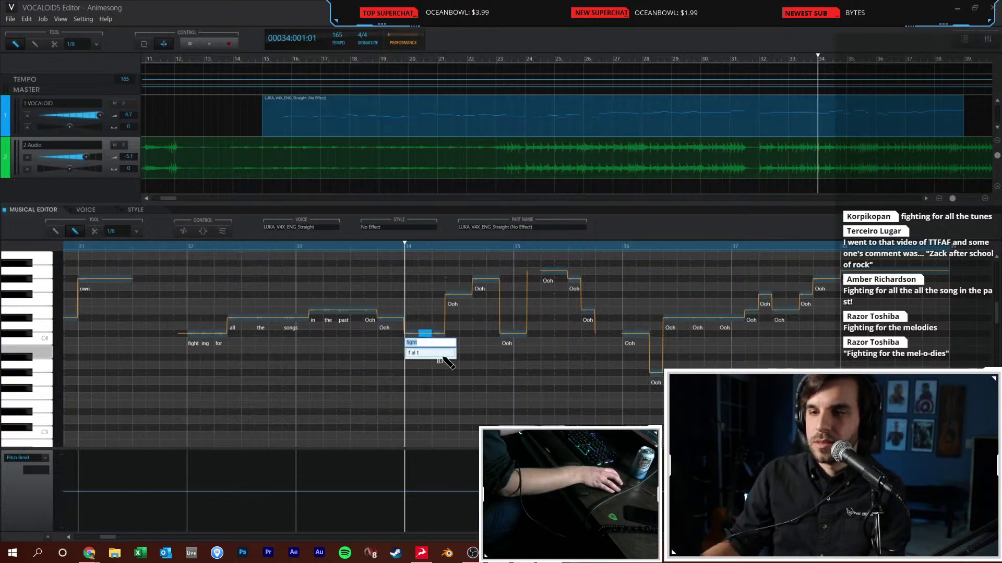
pyautogui.write('figh')
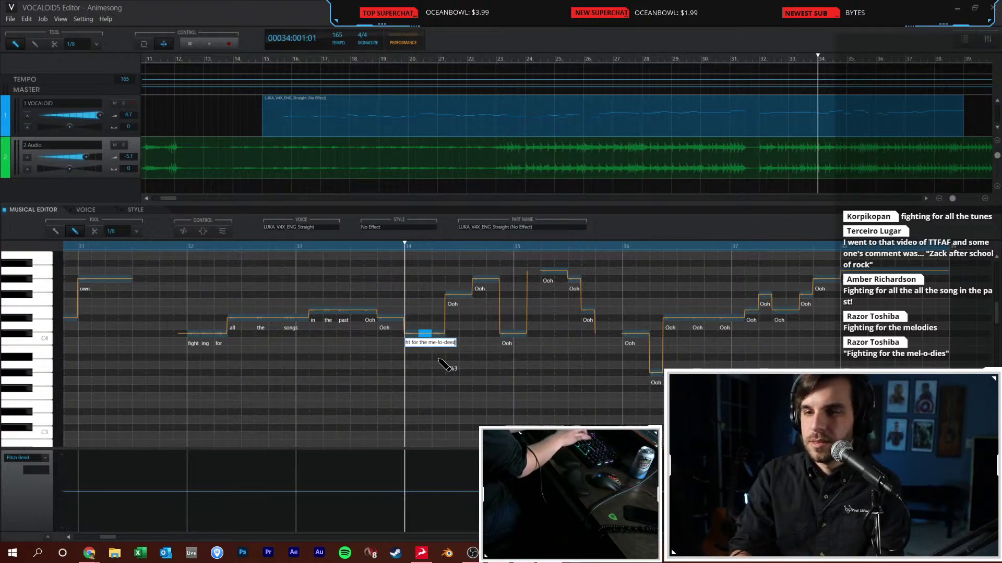
pyautogui.write('t for the me-lo-deez')
pyautogui.press('Return')
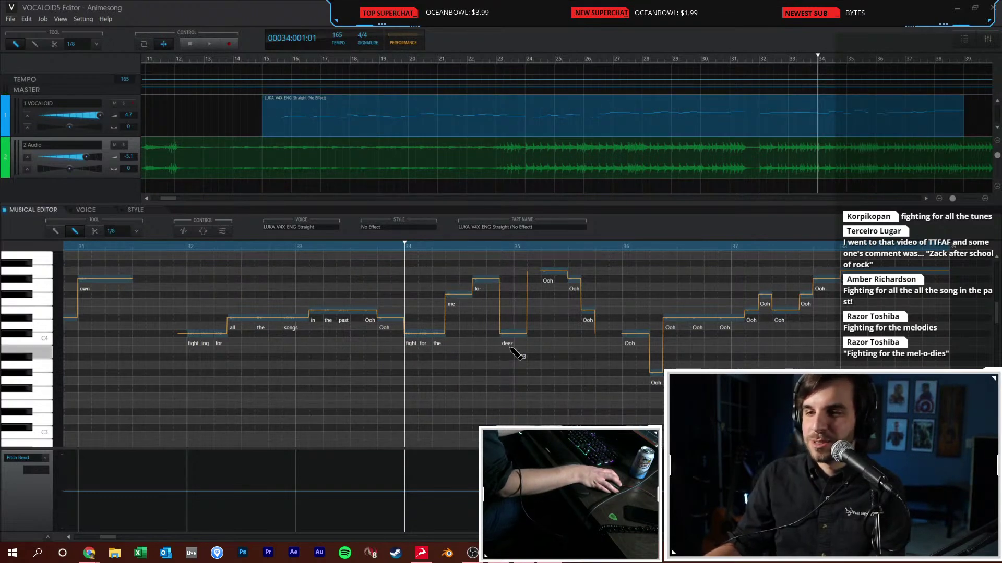
pyautogui.click(186, 246)
pyautogui.press('space')
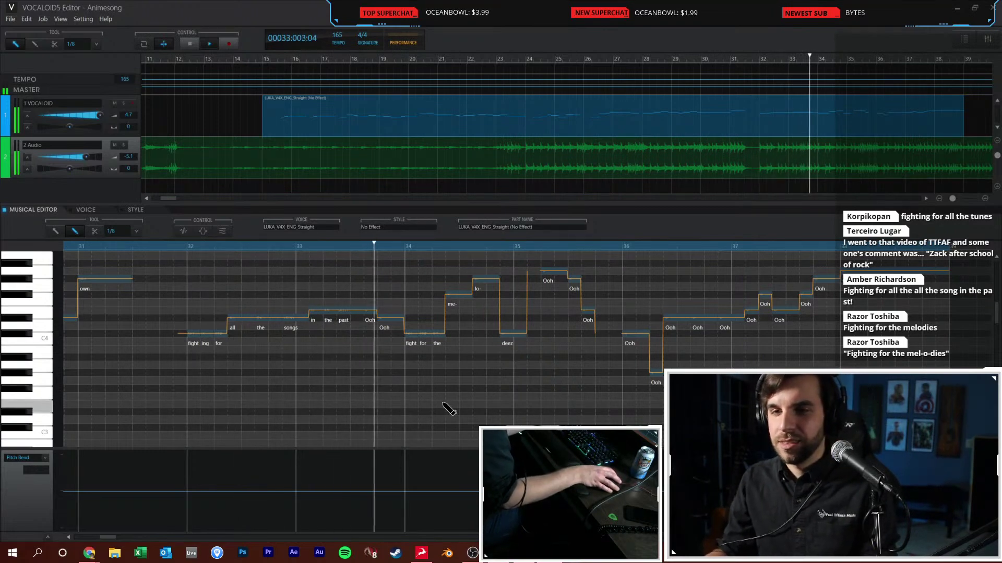
pyautogui.press('space')
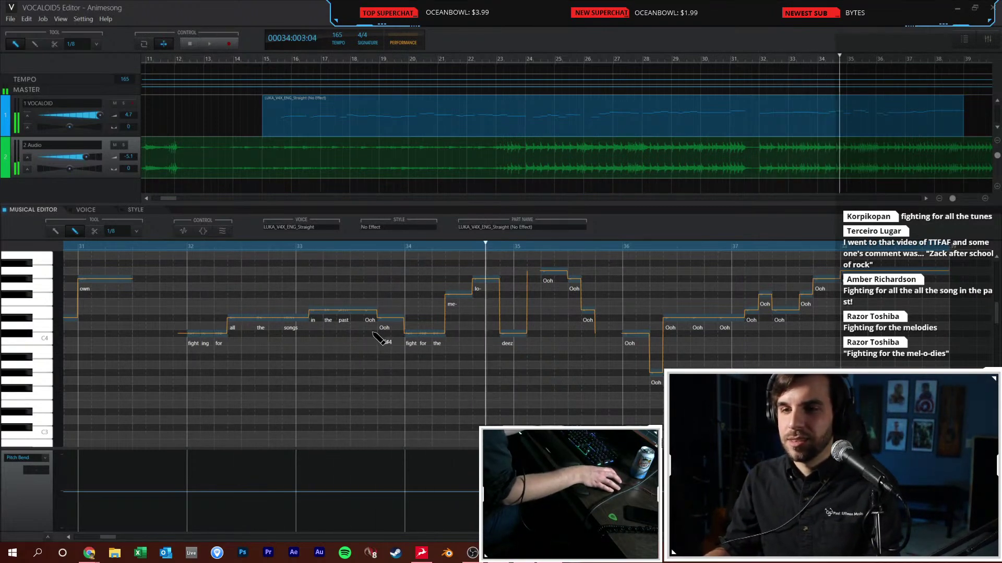
# Put "oh I'll" on the last two notes of bar 33 and play back the phrase from just before bar 32
pyautogui.doubleClick(369, 320)
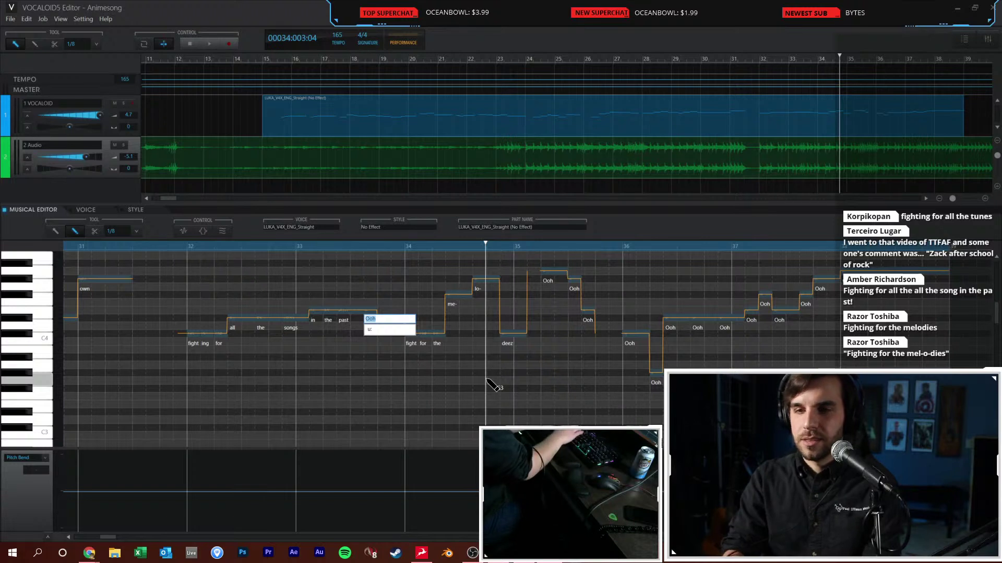
pyautogui.press('BackSpace')
pyautogui.press('BackSpace')
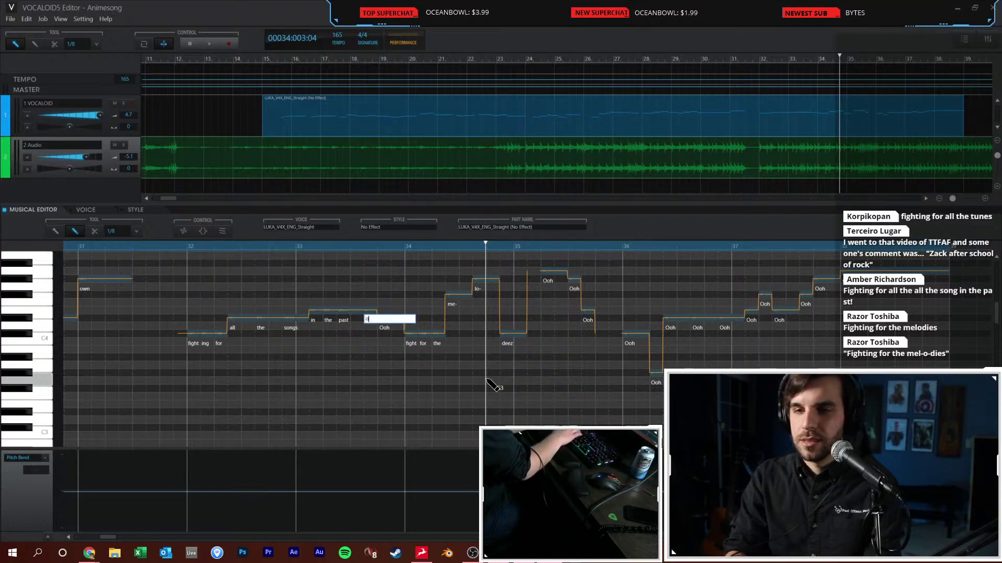
pyautogui.write("oh I'll")
pyautogui.press('Return')
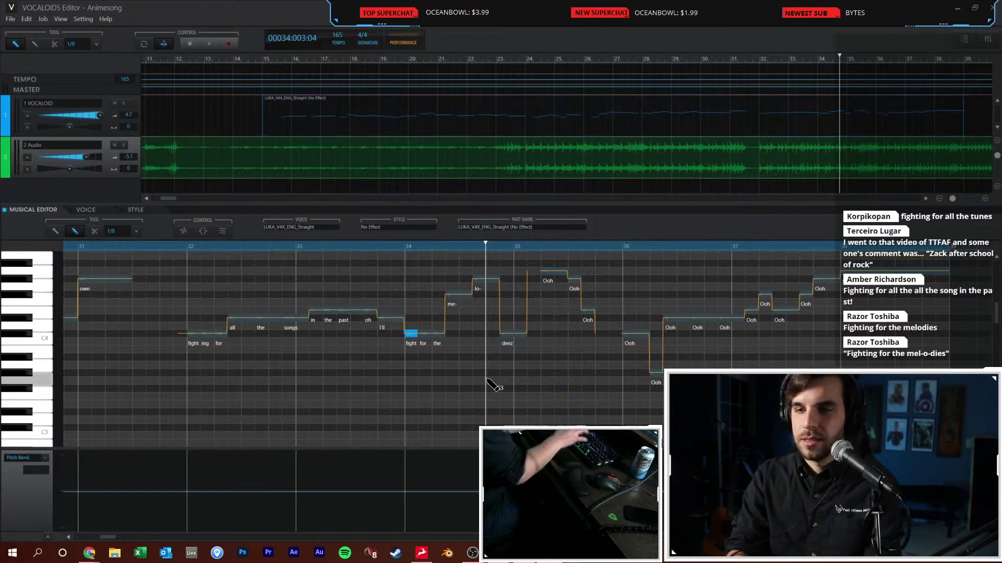
pyautogui.click(178, 243)
pyautogui.press('space')
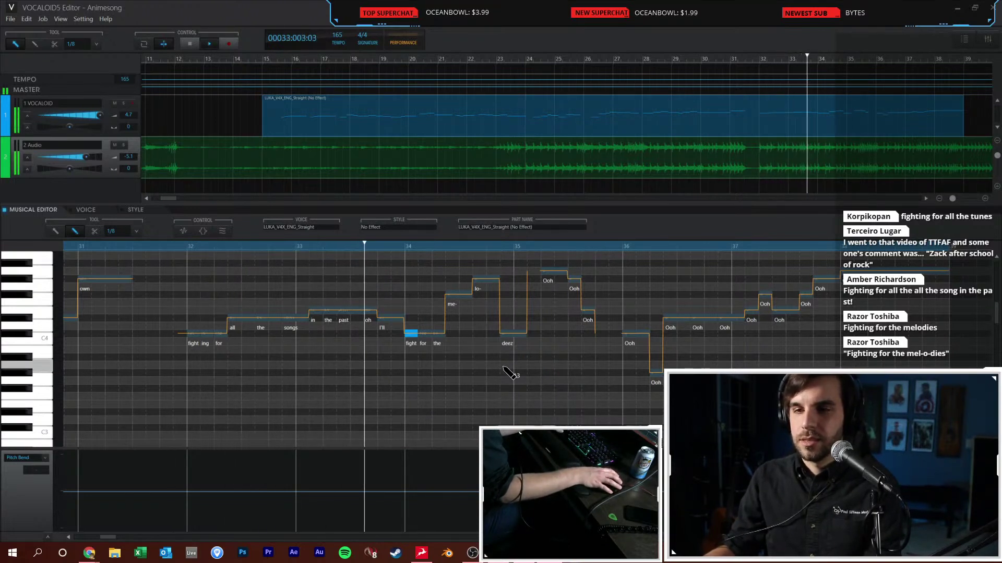
pyautogui.press('space')
# Respell the melodies lyric as "meh low dees" on the notes leading into bar 35 and play the phrase back
pyautogui.doubleClick(451, 307)
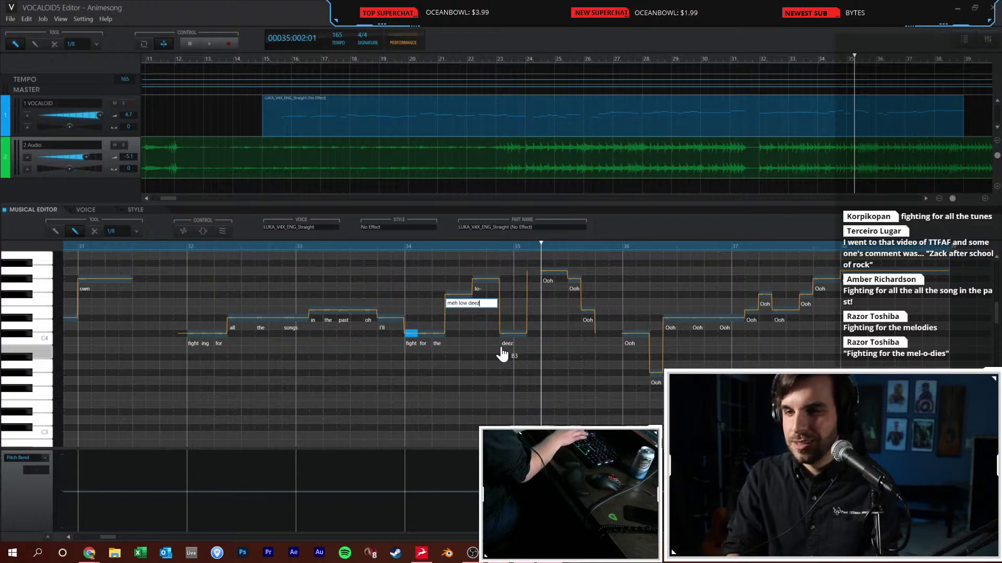
pyautogui.press('Return')
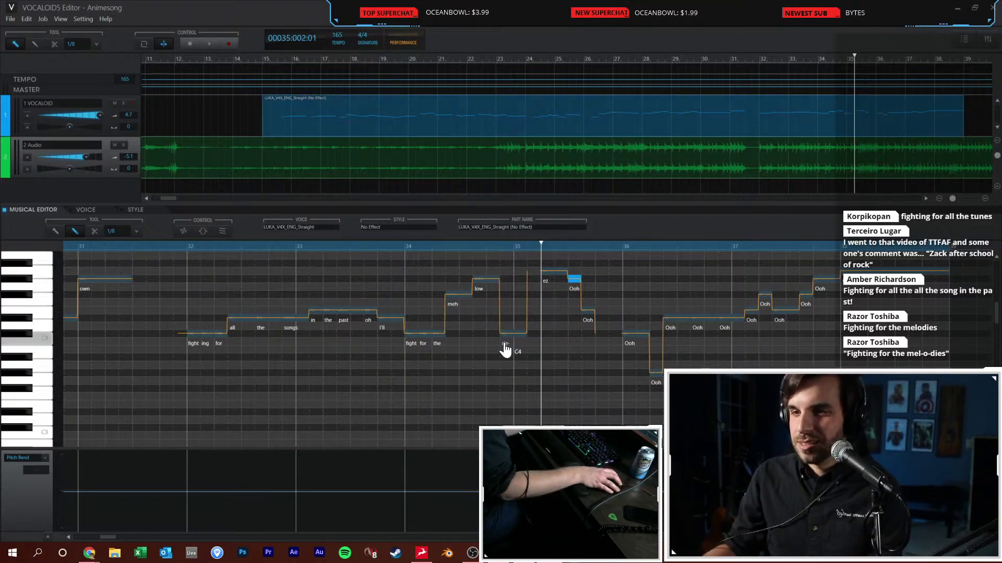
pyautogui.doubleClick(505, 345)
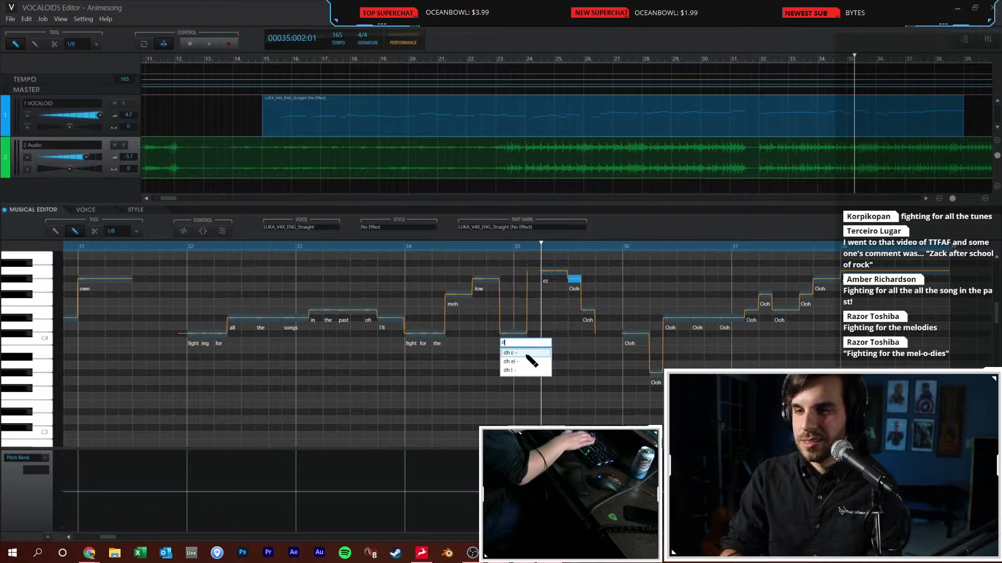
pyautogui.write('dees')
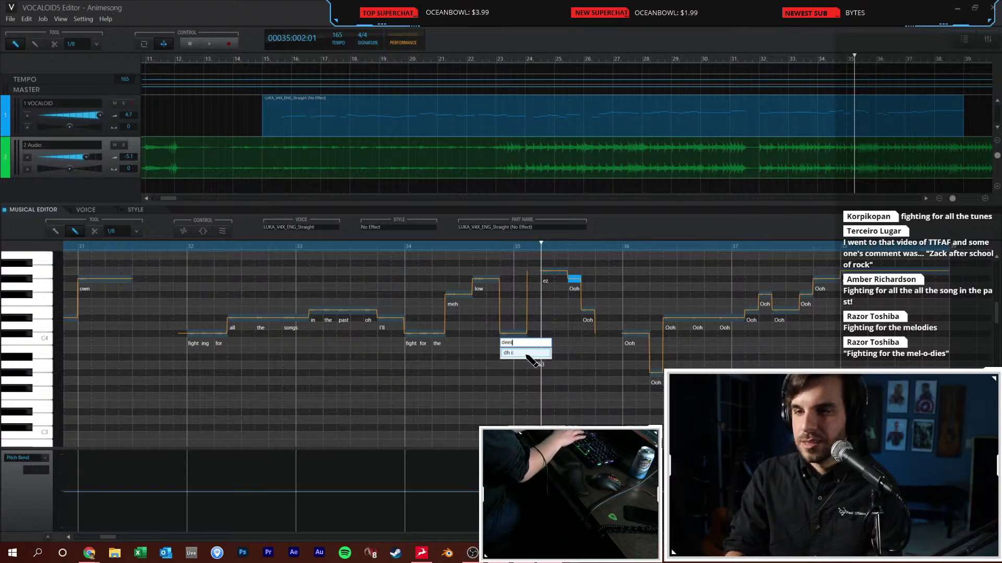
pyautogui.press('Return')
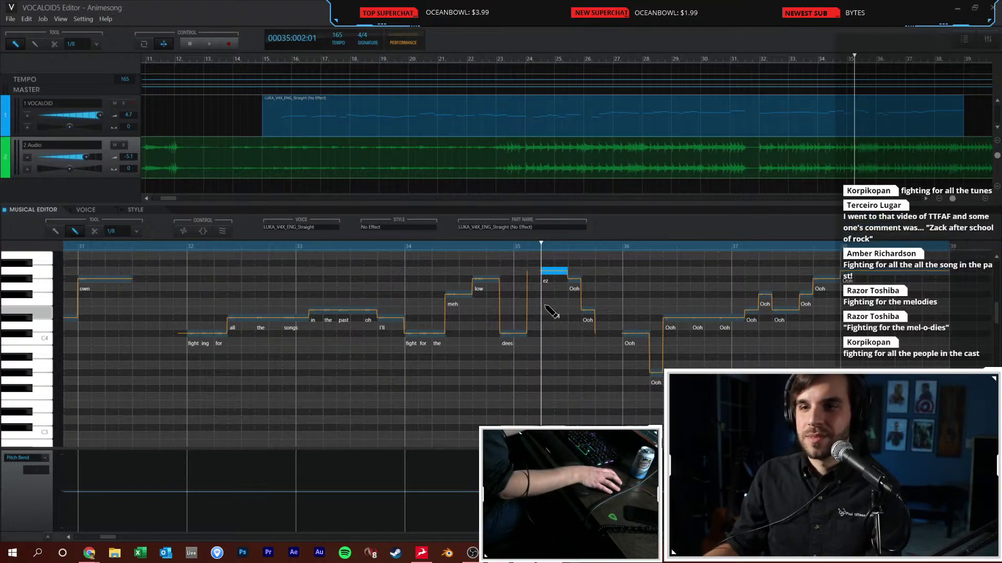
pyautogui.click(189, 245)
pyautogui.press('space')
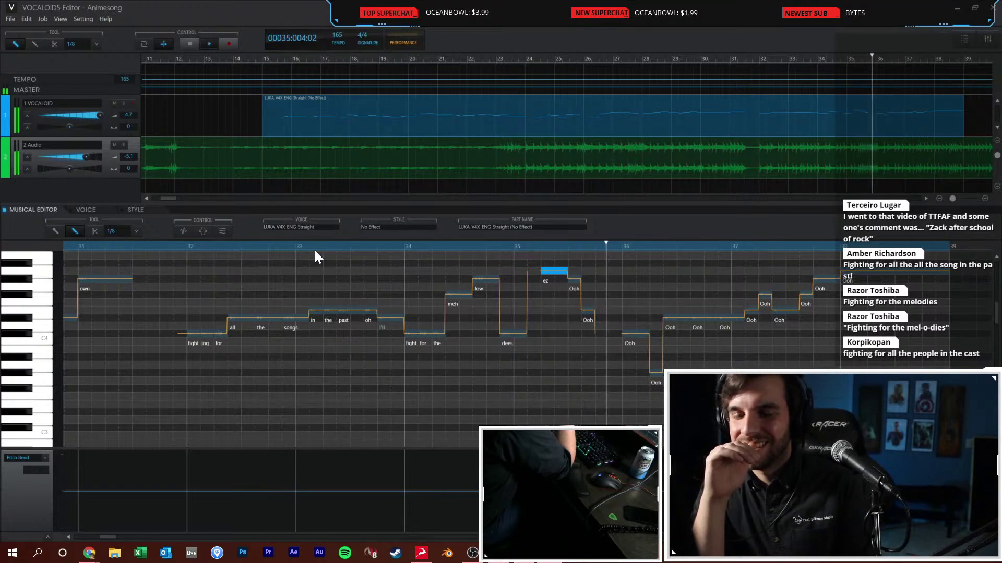
pyautogui.press('space')
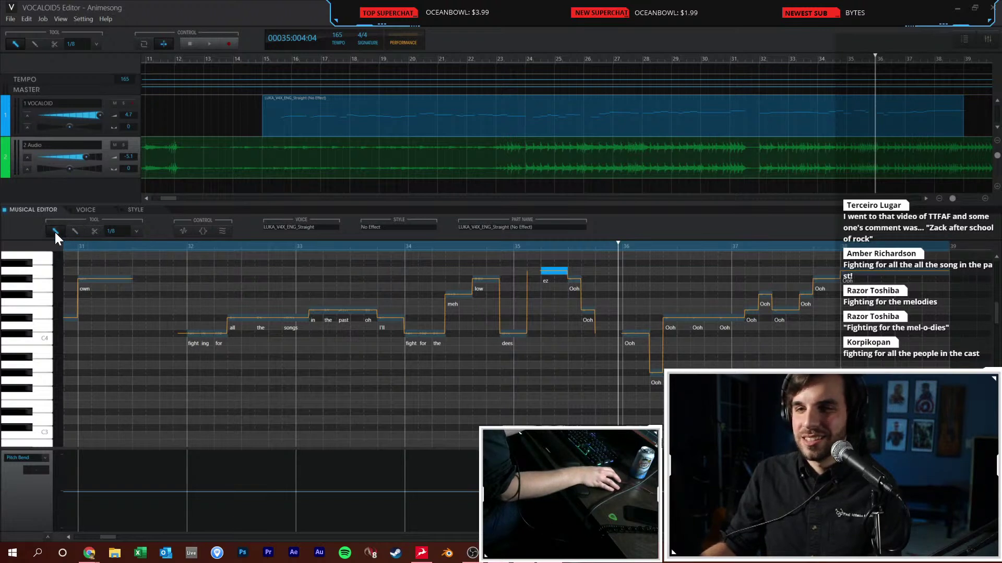
# Delete the three leftover notes after "dees" in bar 35 and play back from just before bar 32
pyautogui.moveTo(537, 263); pyautogui.dragTo(591, 328)
pyautogui.press('Delete')
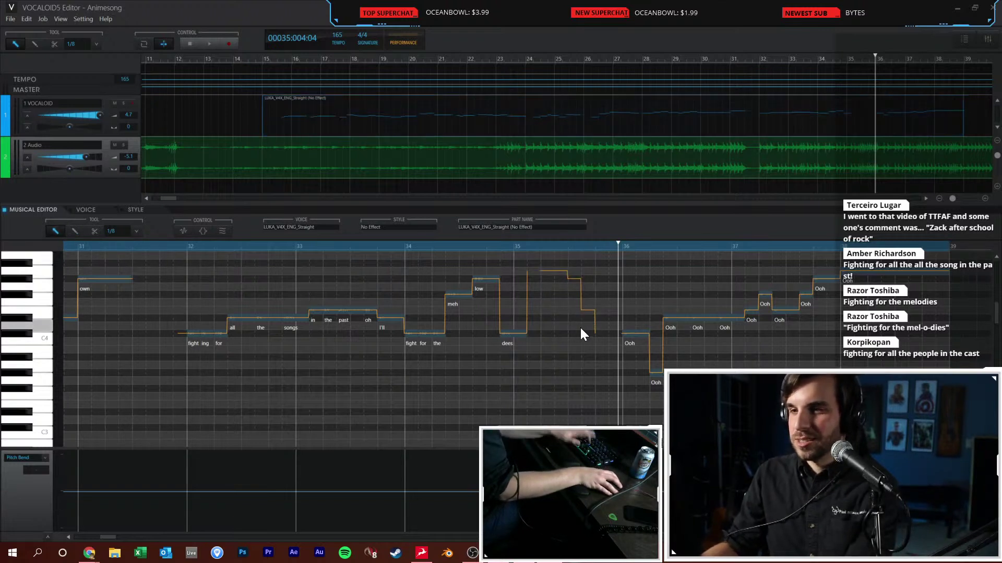
pyautogui.click(186, 243)
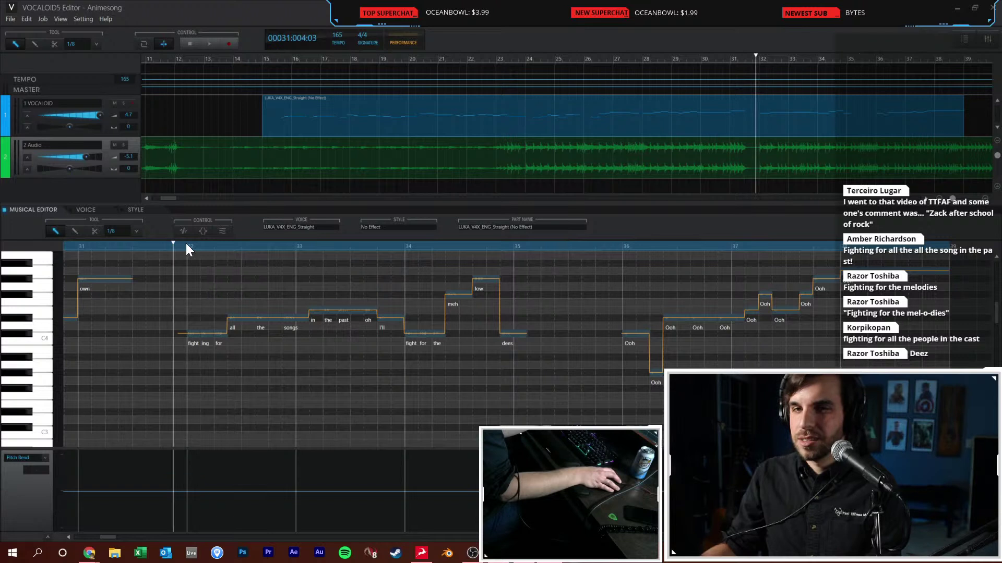
pyautogui.press('space')
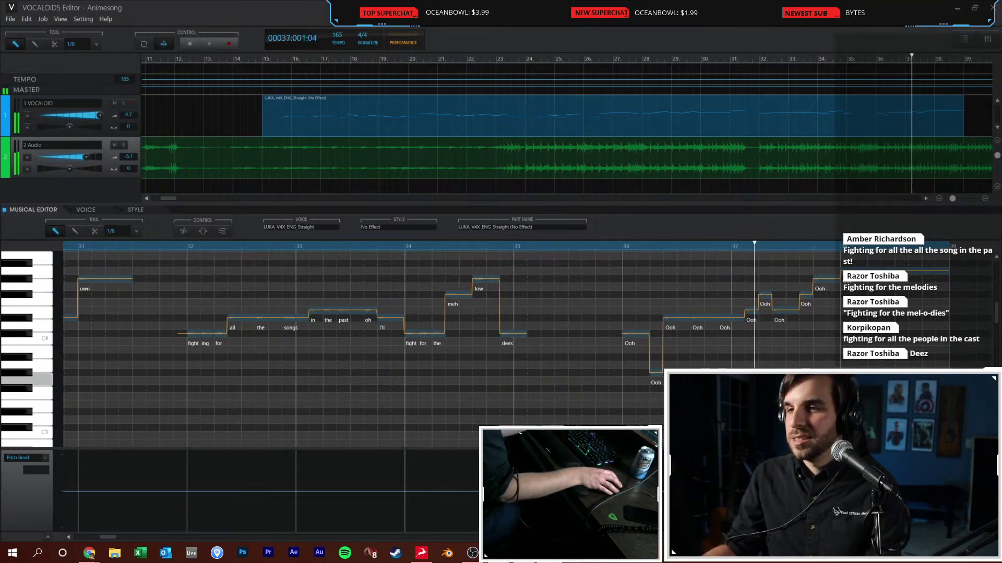
pyautogui.press('space')
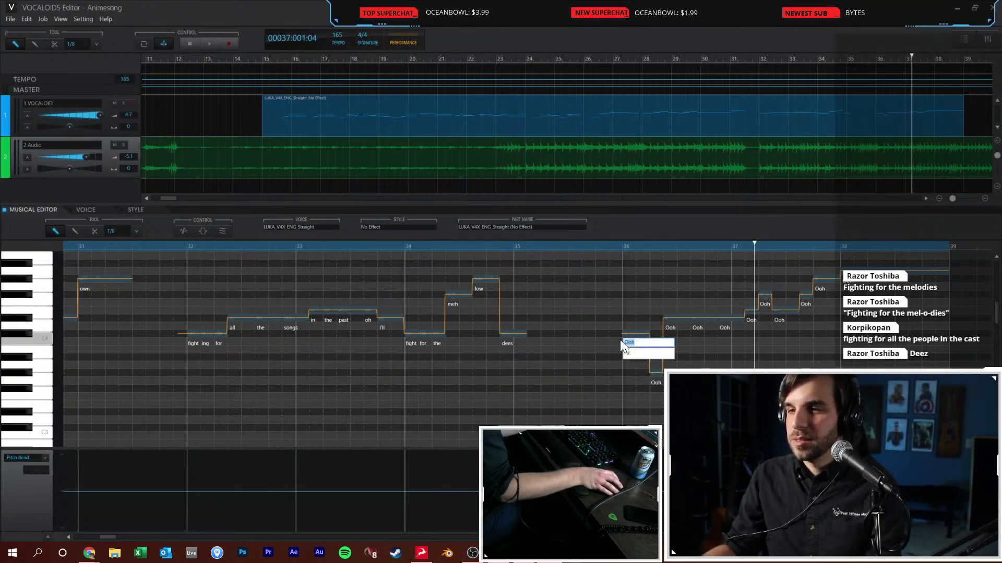
# Shorten the first note of bar 36 and add a C4 note right after it
pyautogui.click(630, 330)
pyautogui.moveTo(637, 333); pyautogui.dragTo(635, 329)
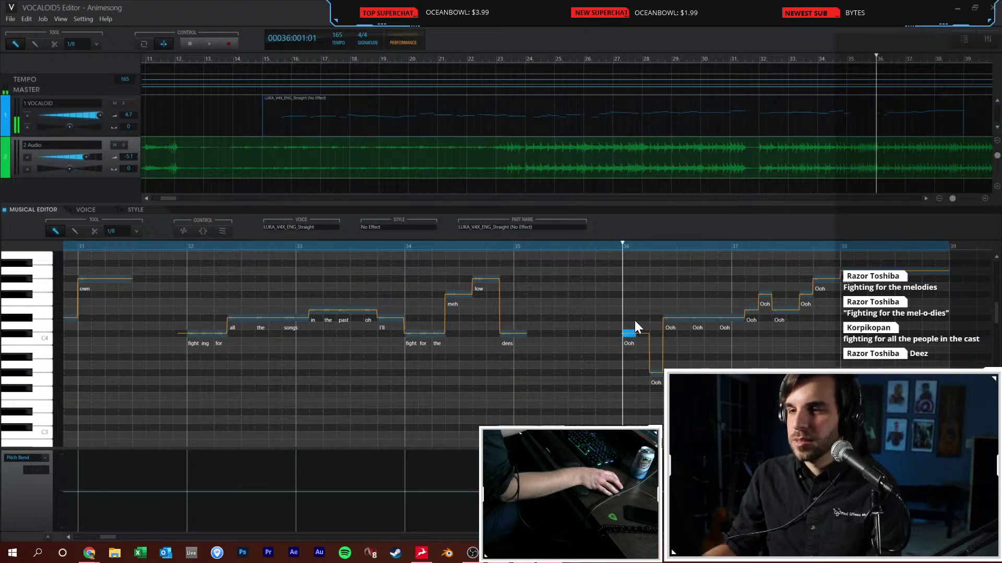
pyautogui.click(75, 231)
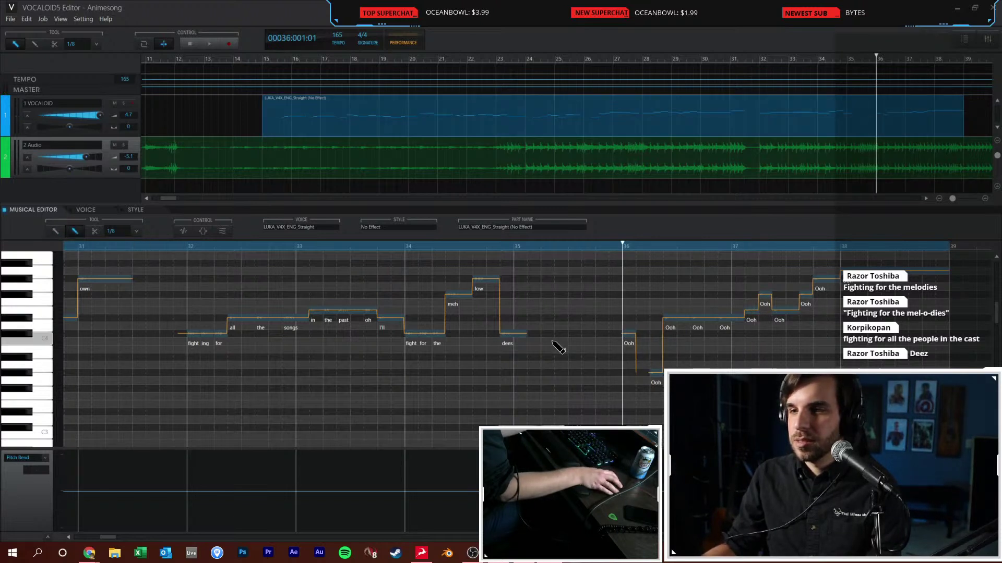
pyautogui.click(637, 333)
# Enter "fight ing in ev ree way that I can for our love" from the first note of bar 36
pyautogui.doubleClick(639, 334)
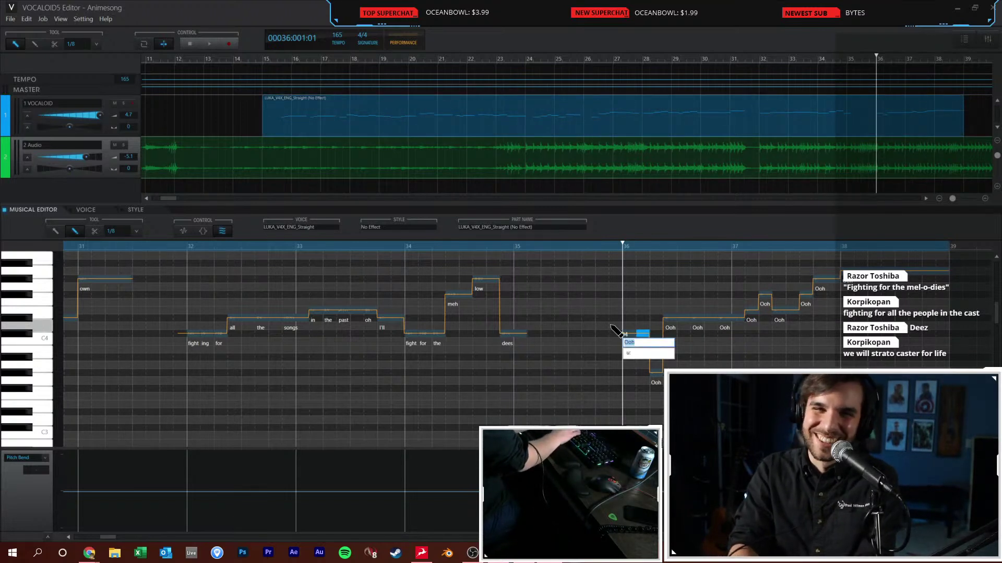
pyautogui.write('for our love')
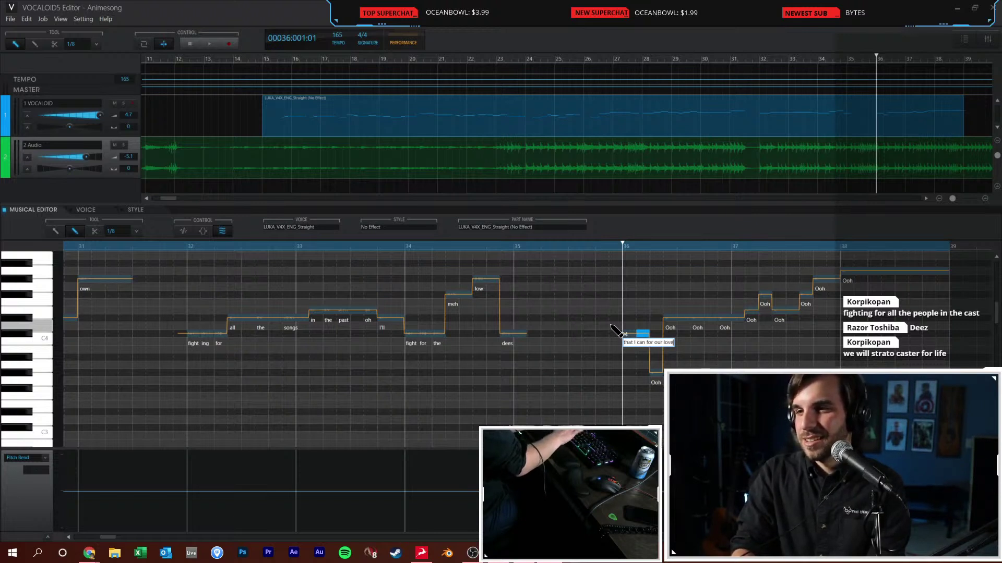
pyautogui.press('Return')
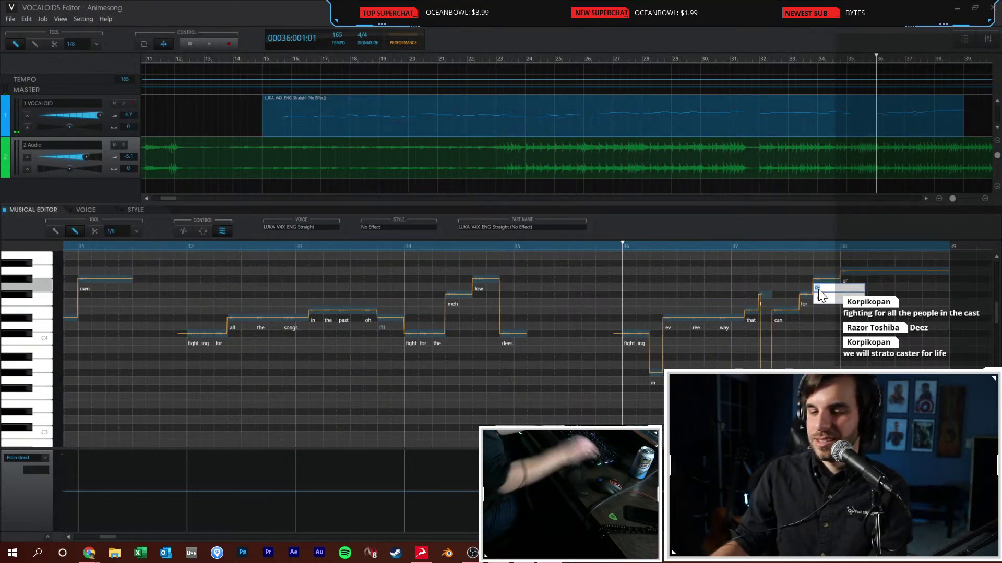
# Try the lyric "our song" on the last two notes of the part, around bar 38
pyautogui.doubleClick(818, 289)
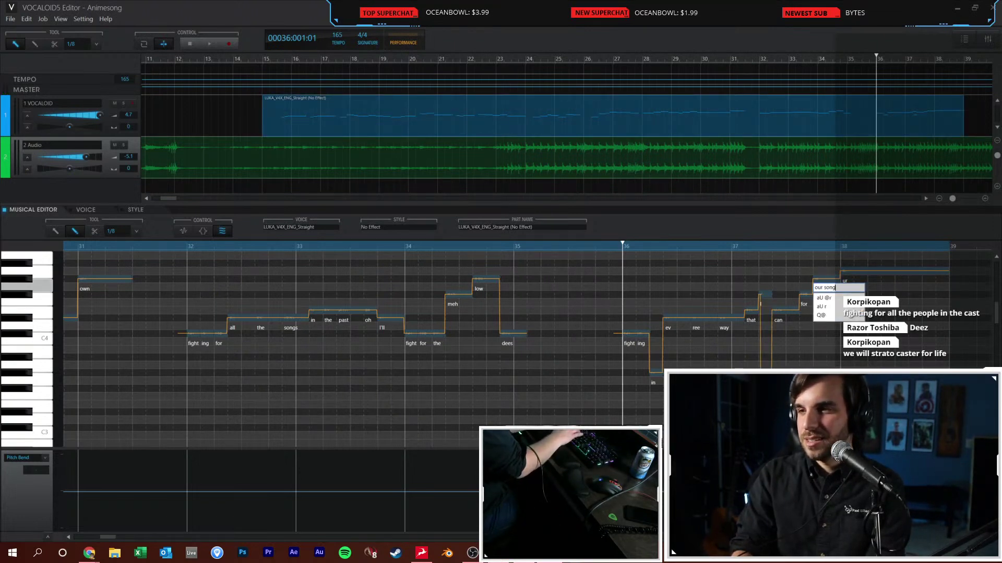
pyautogui.write('song')
pyautogui.press('Return')
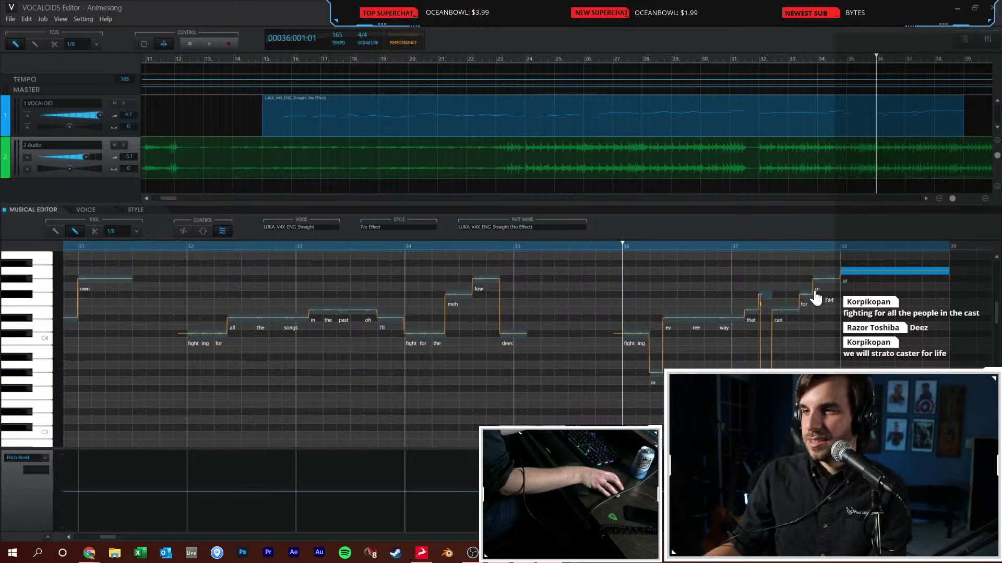
pyautogui.doubleClick(816, 292)
pyautogui.write('our')
pyautogui.press('Return')
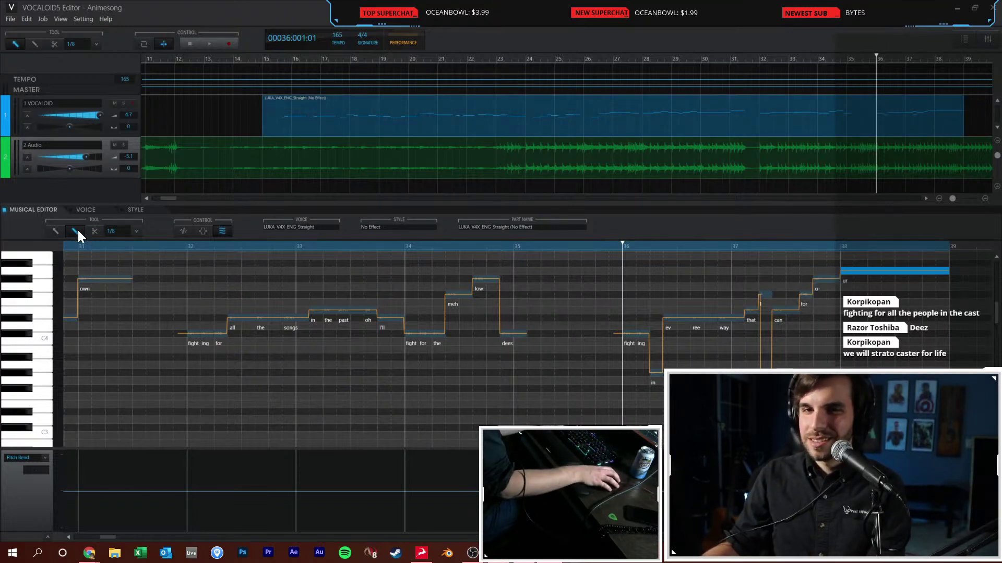
# Enter the lyrics "these" and "songs" on the last two notes of the part, around bar 38
pyautogui.doubleClick(817, 292)
pyautogui.write('the')
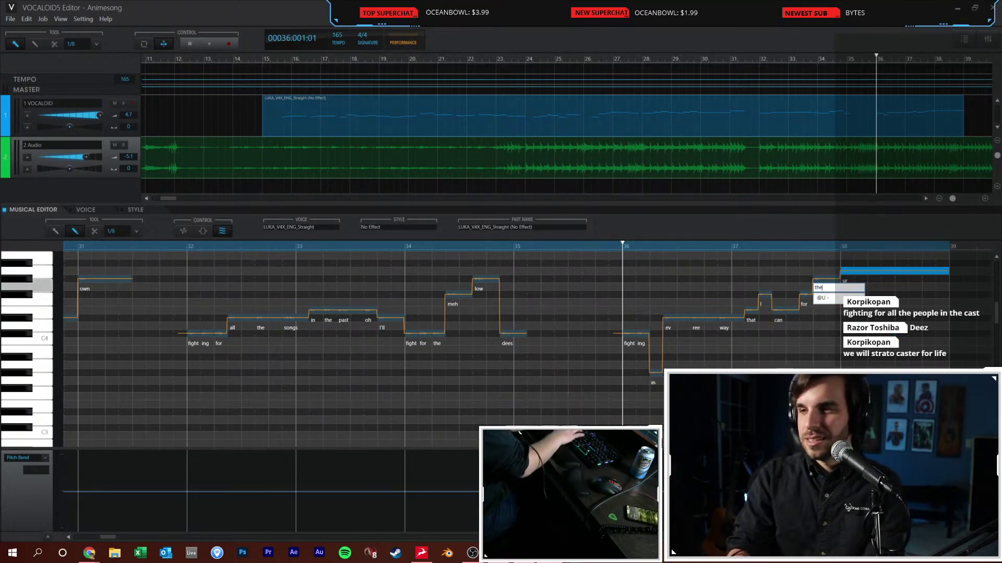
pyautogui.write('se')
pyautogui.press('Tab')
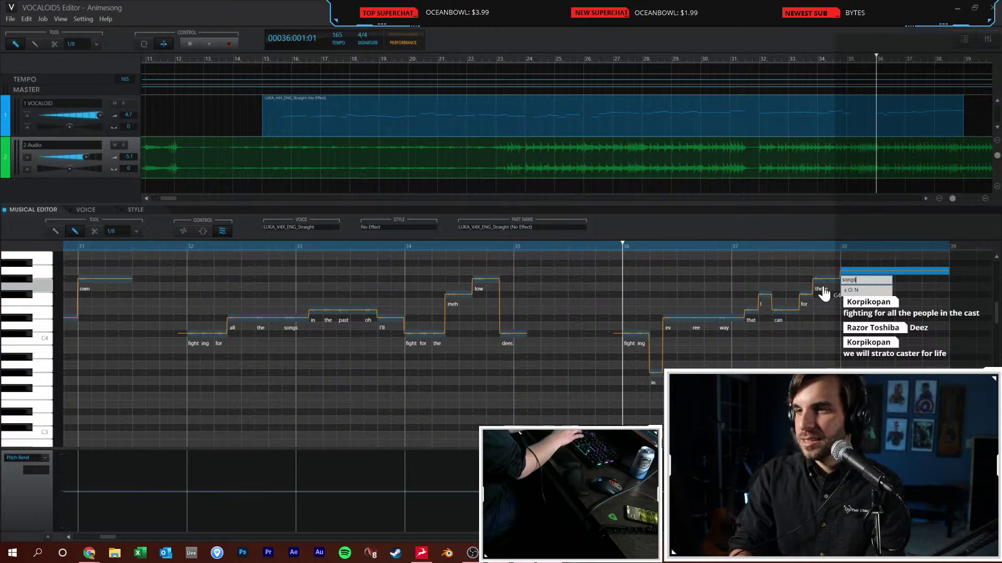
pyautogui.write('songs')
pyautogui.press('Return')
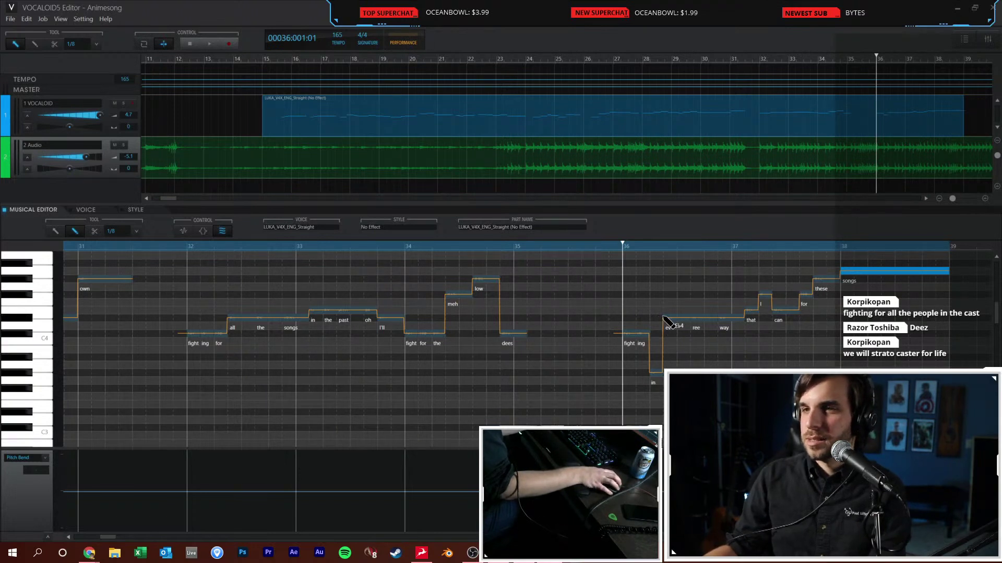
# Play the whole vocal part from bar 15 and lower the Audio track's volume to -6.3 during playback
pyautogui.click(262, 59)
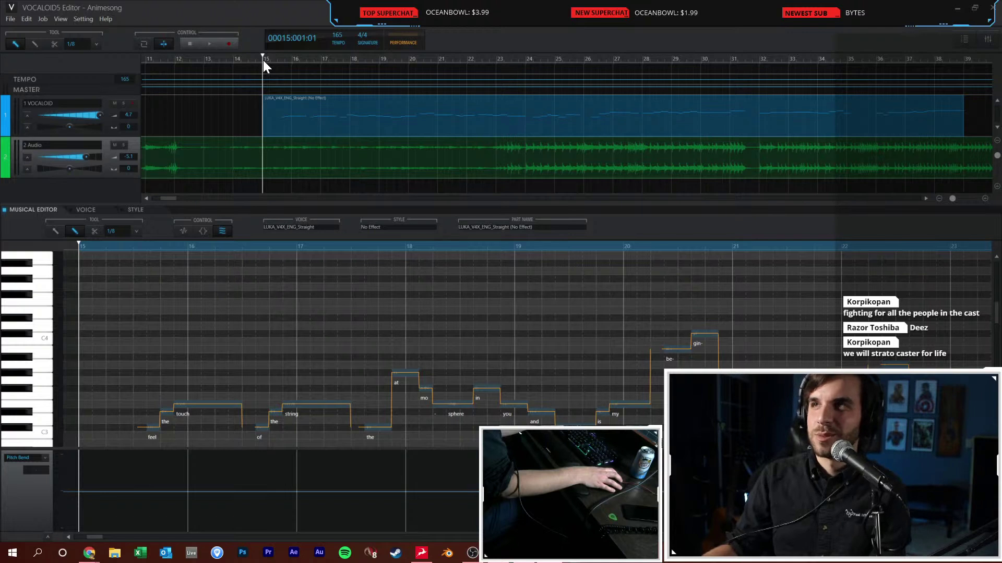
pyautogui.press('space')
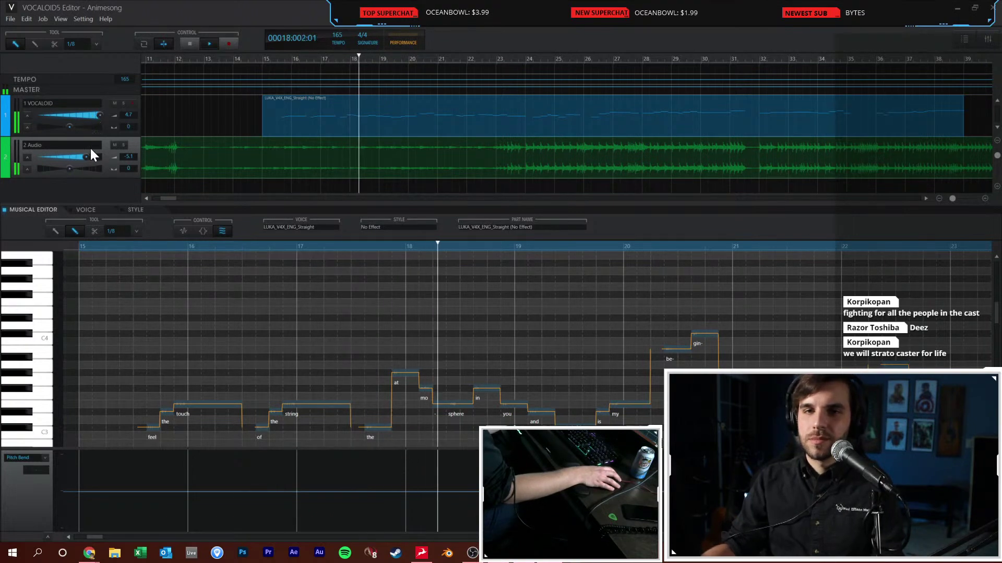
pyautogui.moveTo(86, 156); pyautogui.dragTo(84, 156)
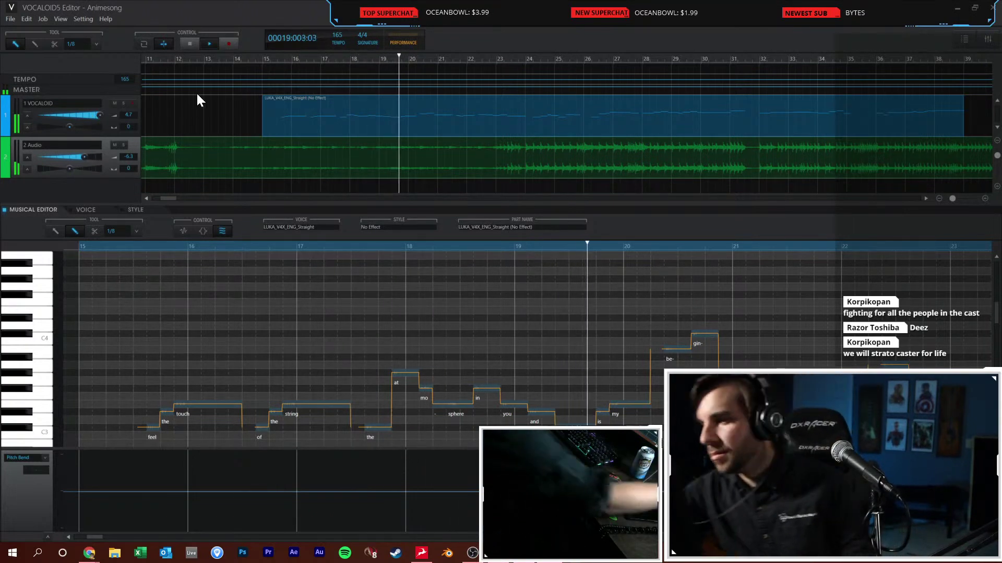
pyautogui.scroll(-1, 590, 338)
pyautogui.scroll(-1, 590, 339)
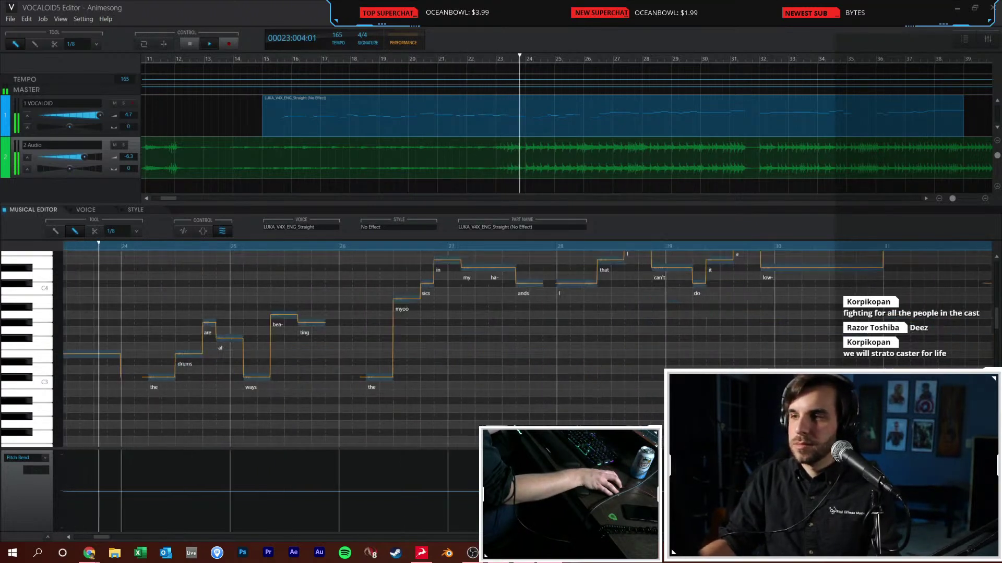
pyautogui.scroll(1, 659, 416)
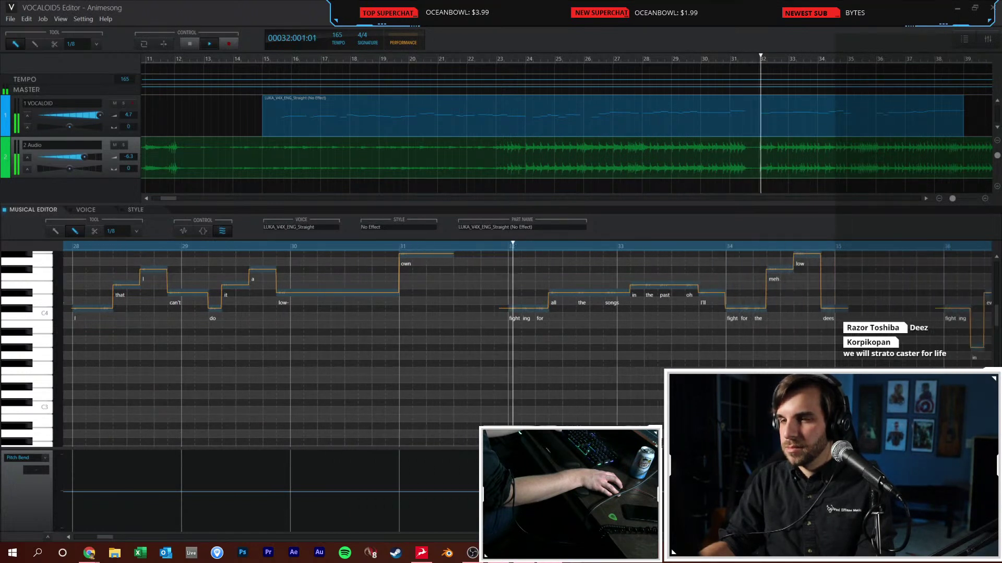
pyautogui.scroll(1, 599, 376)
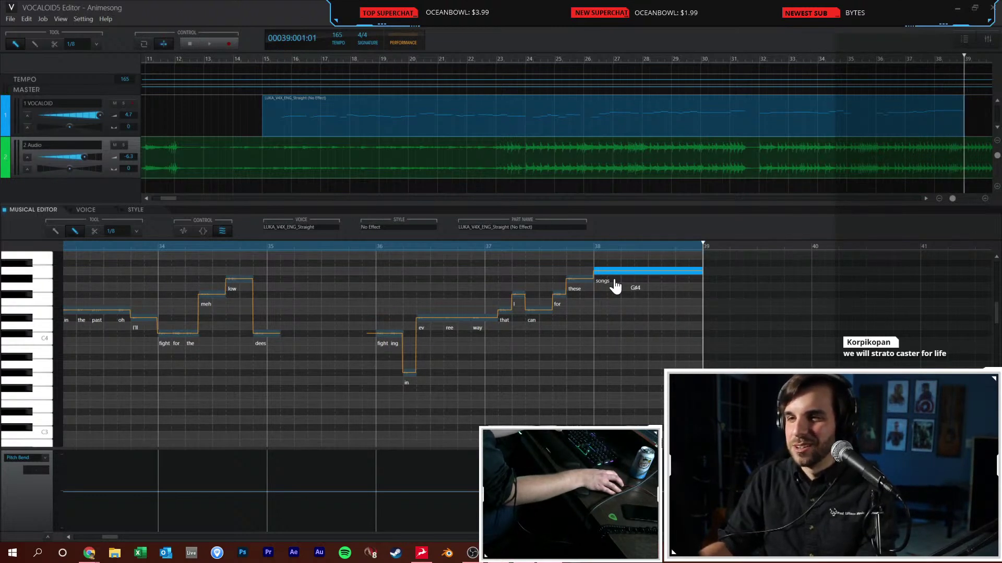
# Lower the final "songs" note in bar 38 to F#4 and play back the ending from bar 37
pyautogui.moveTo(617, 285); pyautogui.dragTo(621, 296)
pyautogui.click(529, 248)
pyautogui.press('space')
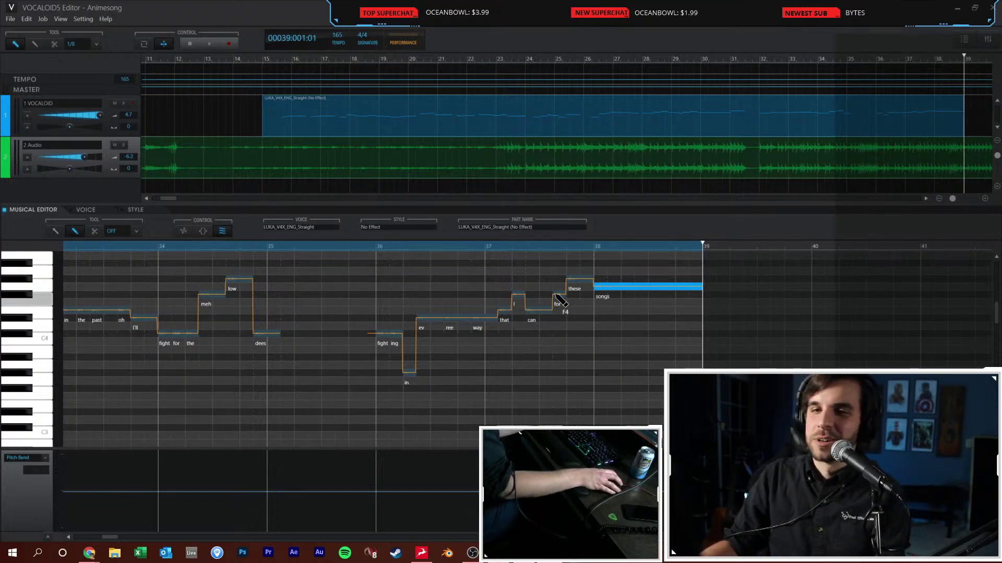
# Return to the opening of the vocal part and play back the "feel the touch" phrase from bar 15
pyautogui.moveTo(105, 538); pyautogui.dragTo(89, 543)
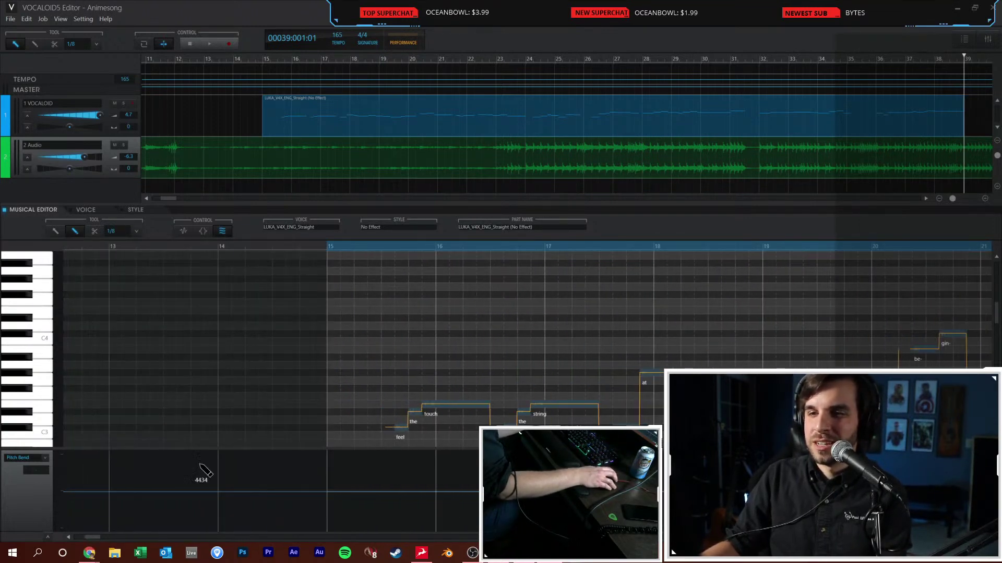
pyautogui.scroll(-3, 424, 394)
pyautogui.scroll(1, 437, 383)
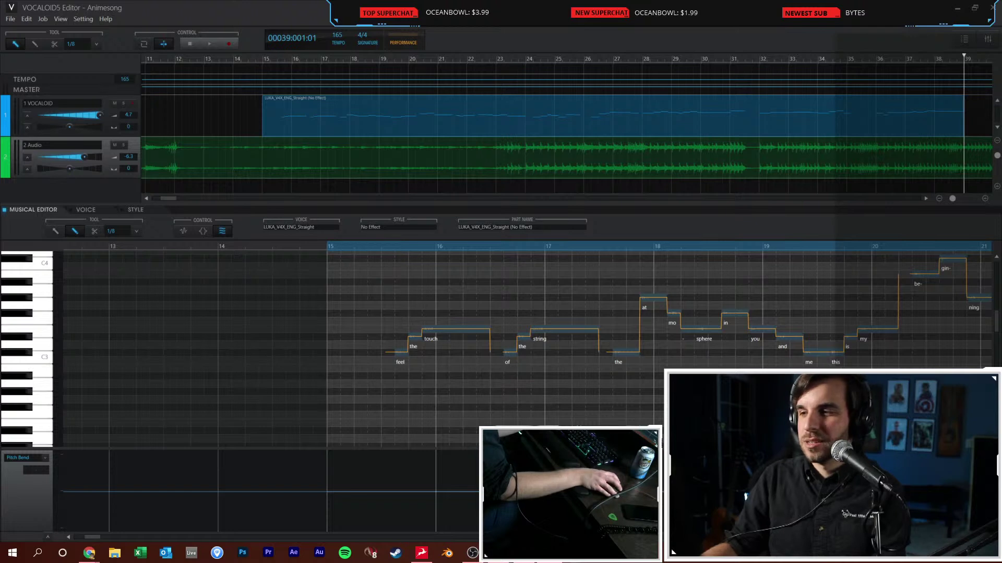
pyautogui.scroll(3, 536, 365)
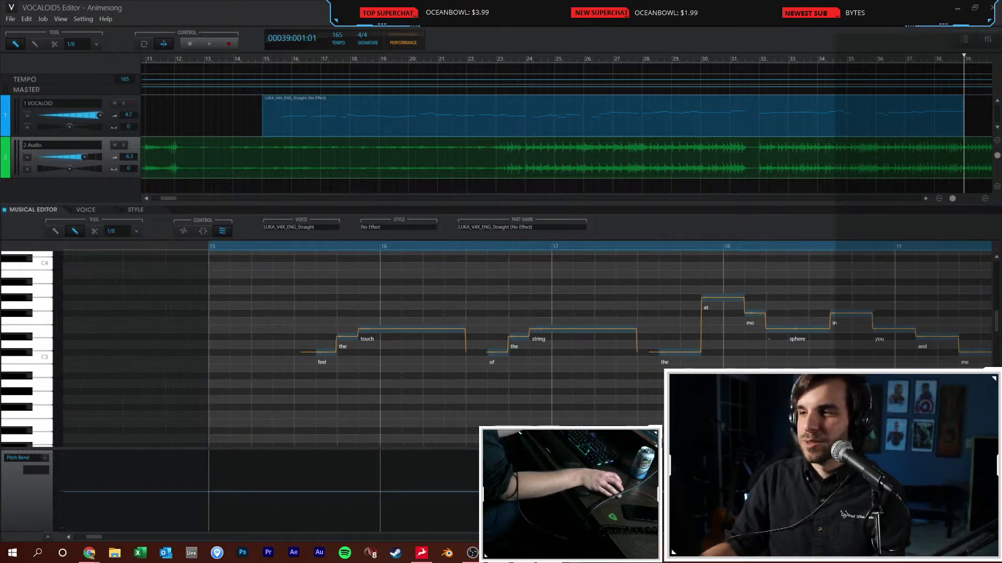
pyautogui.scroll(2, 542, 375)
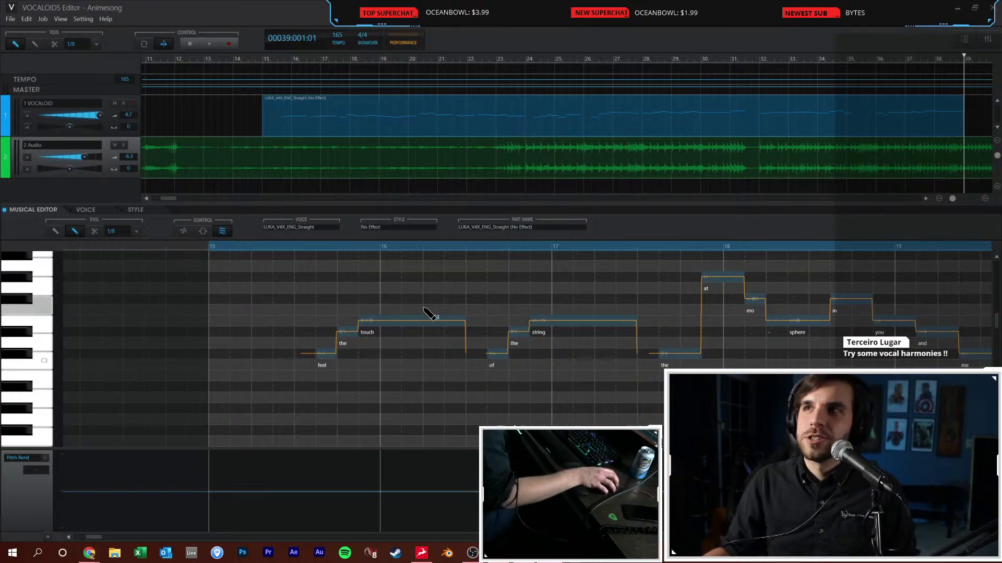
pyautogui.hscroll(2, 431, 318)
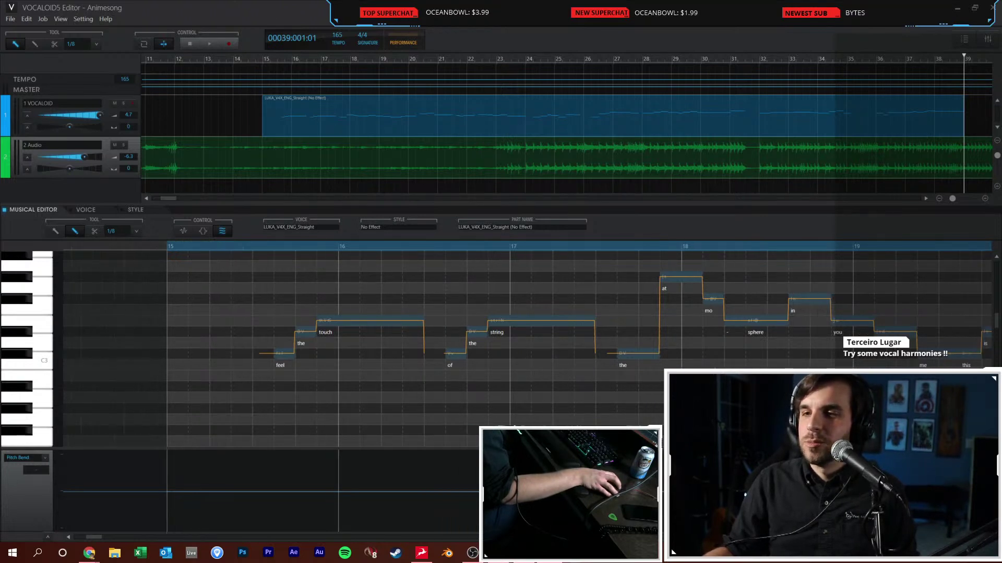
pyautogui.hscroll(6, 431, 318)
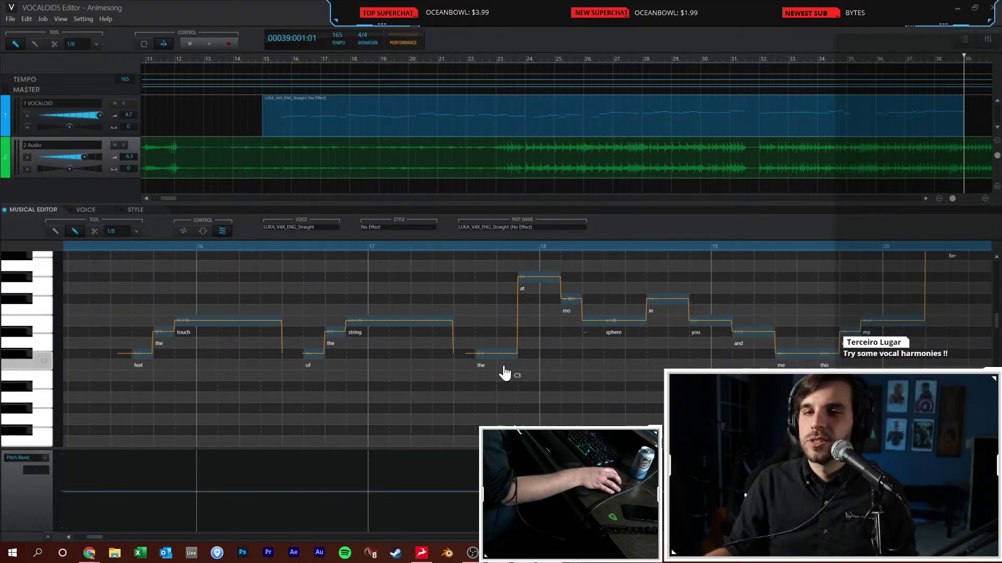
pyautogui.click(104, 250)
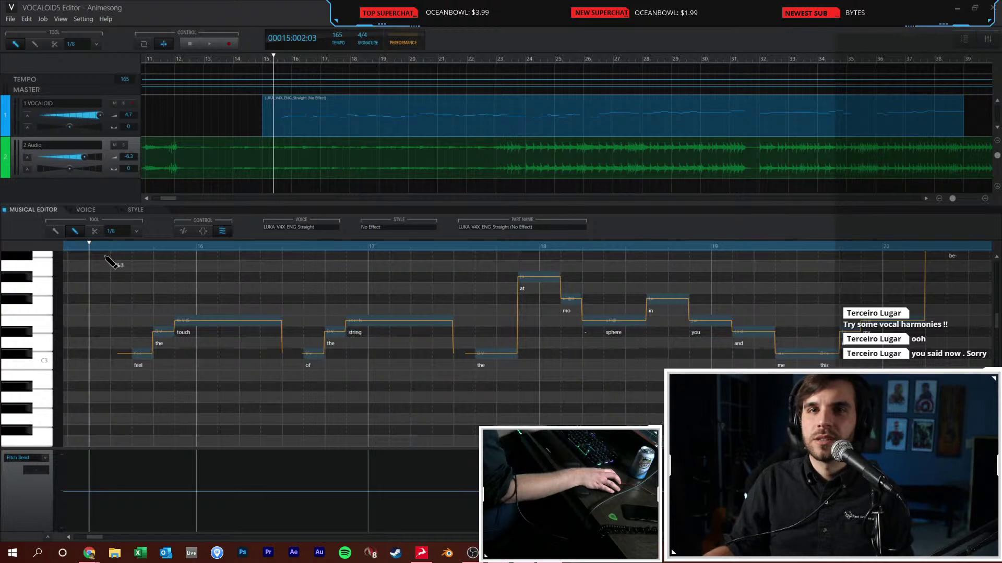
pyautogui.press('space')
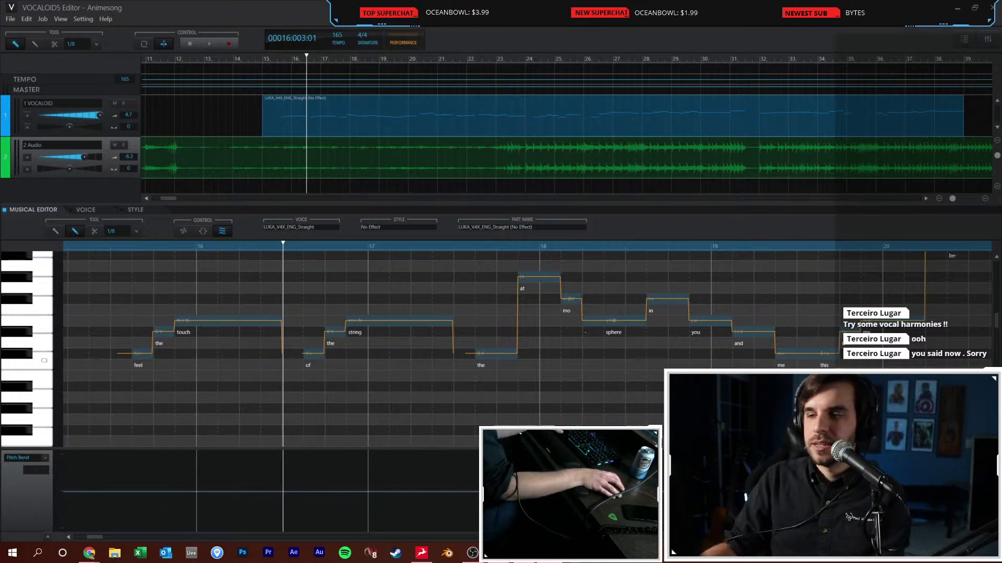
# Draw a short pitch bend curve rising into the "touch" note just before bar 16 and play back the phrase
pyautogui.scroll(5, 527, 344)
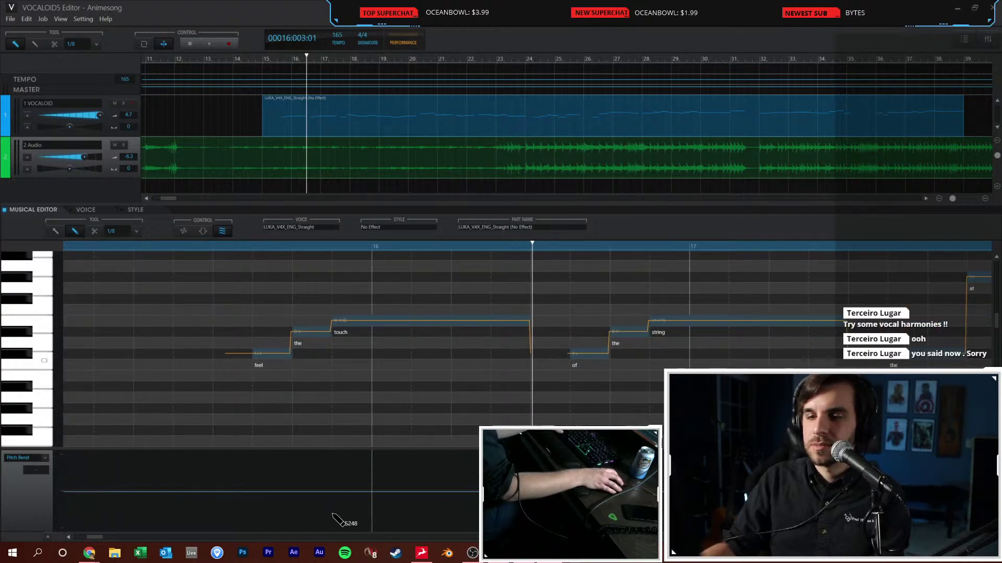
pyautogui.moveTo(345, 499); pyautogui.dragTo(345, 497)
pyautogui.hotkey('ctrl', 'z')
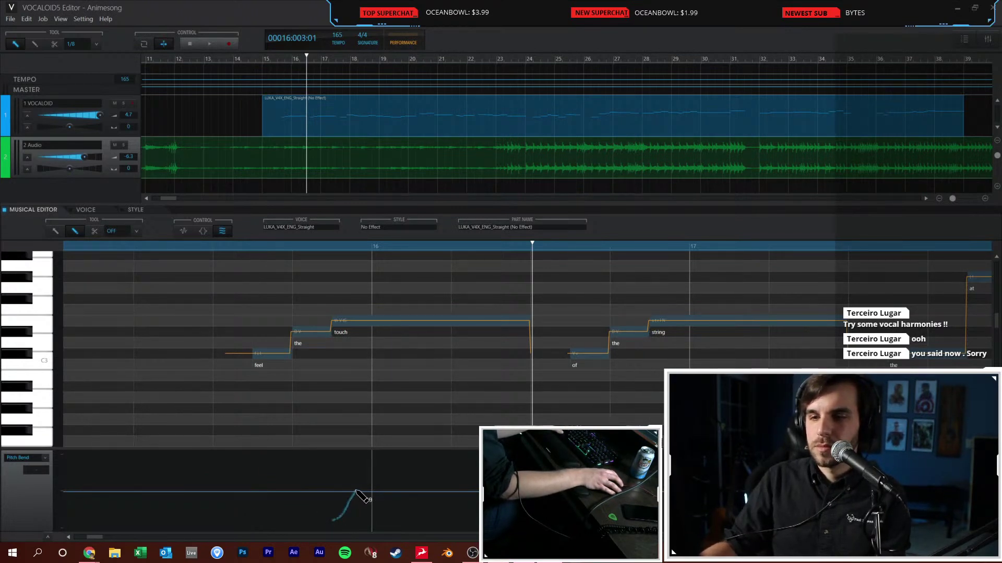
pyautogui.moveTo(357, 492); pyautogui.dragTo(357, 492)
pyautogui.click(215, 245)
pyautogui.press('space')
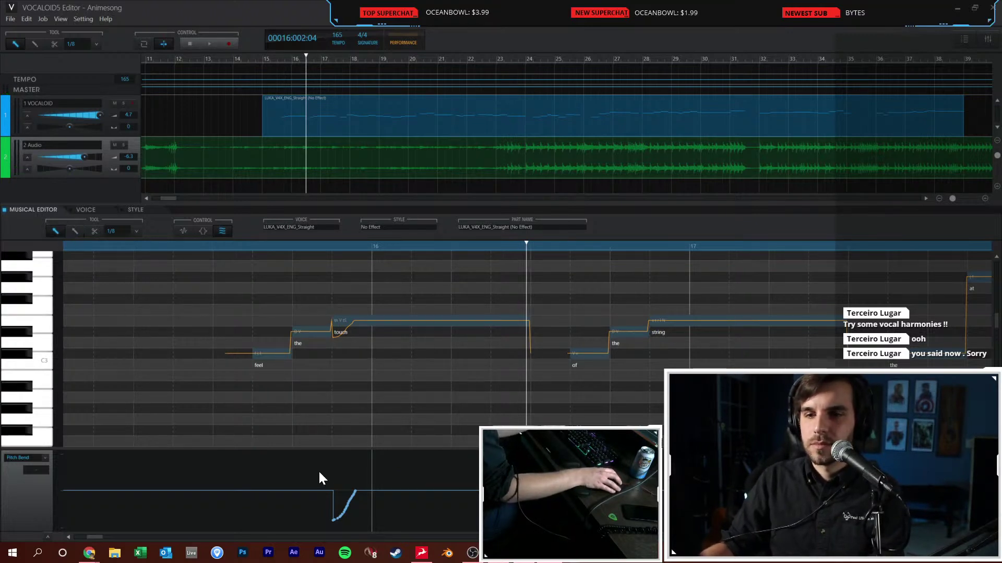
# Copy the pitch bend curve to the start of the "string" note in bar 16 and play it back
pyautogui.moveTo(364, 510); pyautogui.dragTo(369, 527)
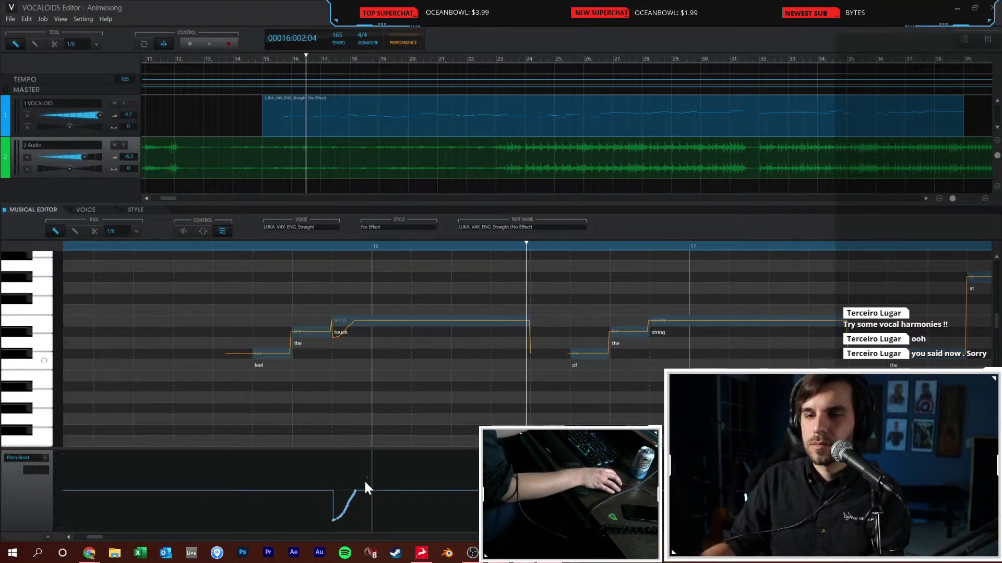
pyautogui.click(327, 531)
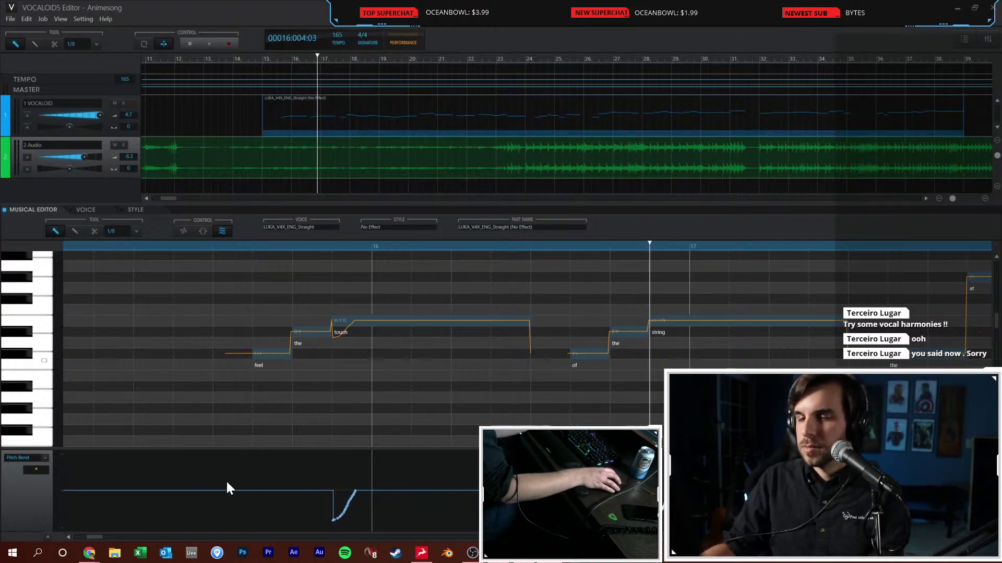
pyautogui.press('space')
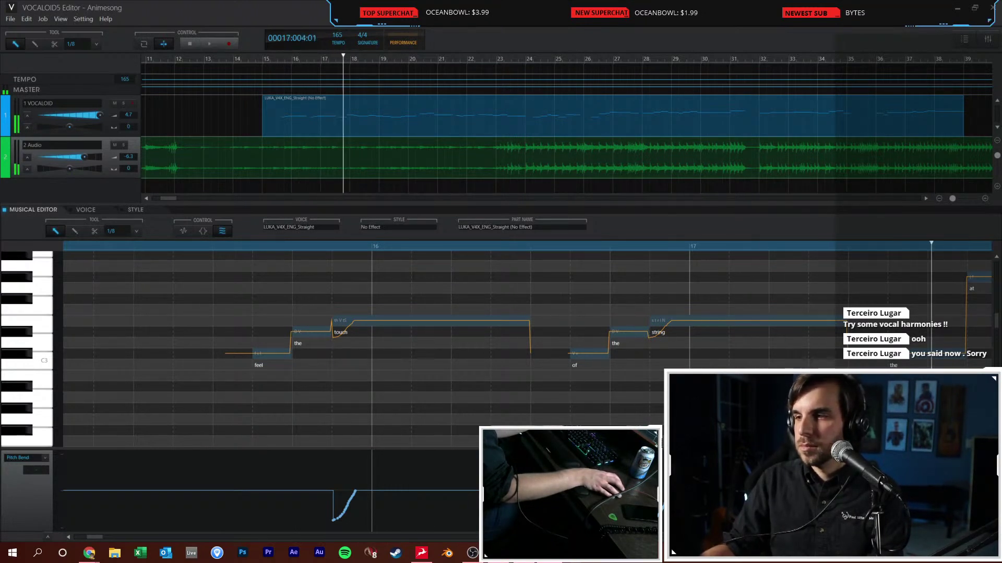
pyautogui.press('Escape')
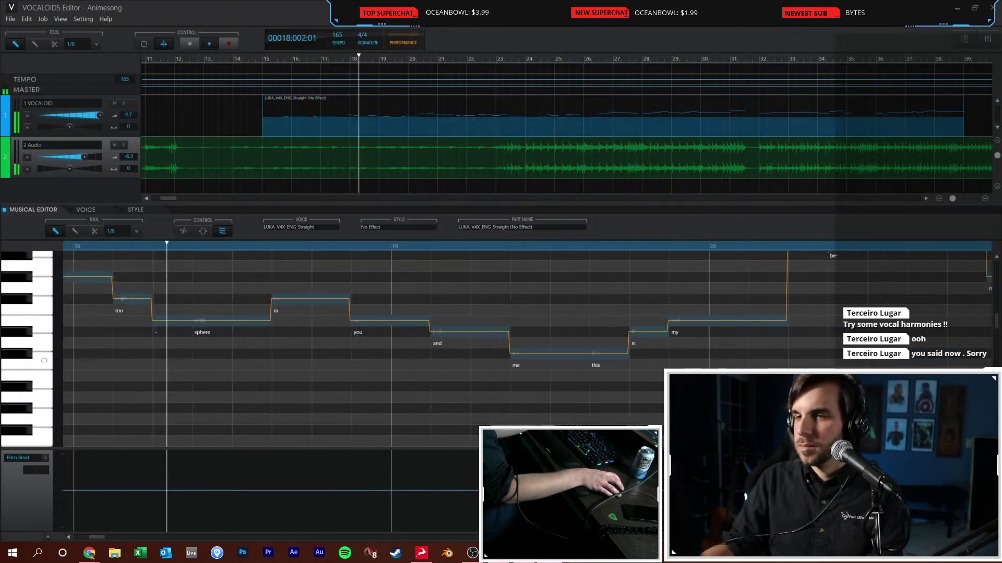
# Paste the same pitch bend at the starts of "at" before bar 18 and "you" before bar 19, and play the phrase back
pyautogui.click(337, 58)
pyautogui.press('space')
pyautogui.click(437, 507)
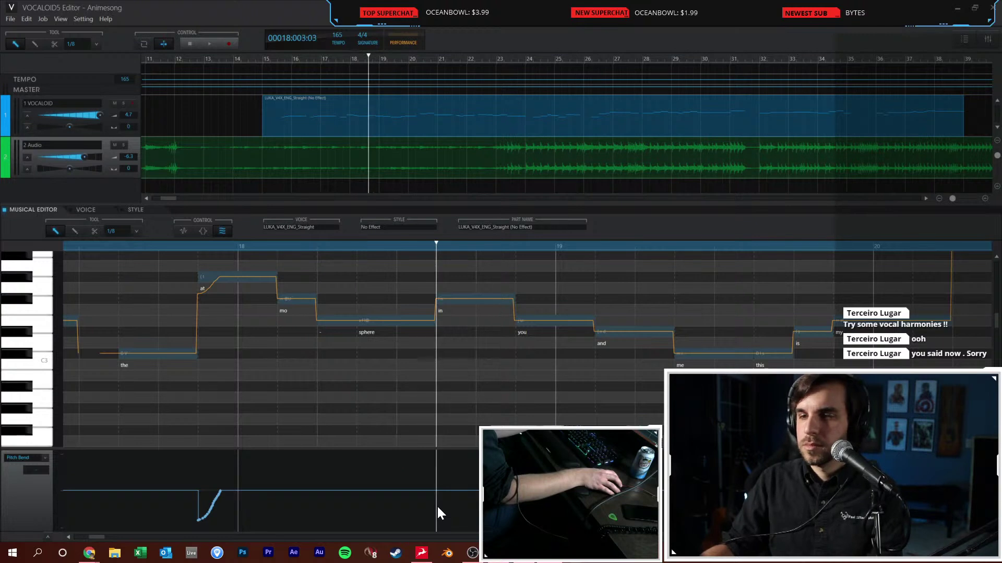
pyautogui.click(477, 505)
pyautogui.click(515, 503)
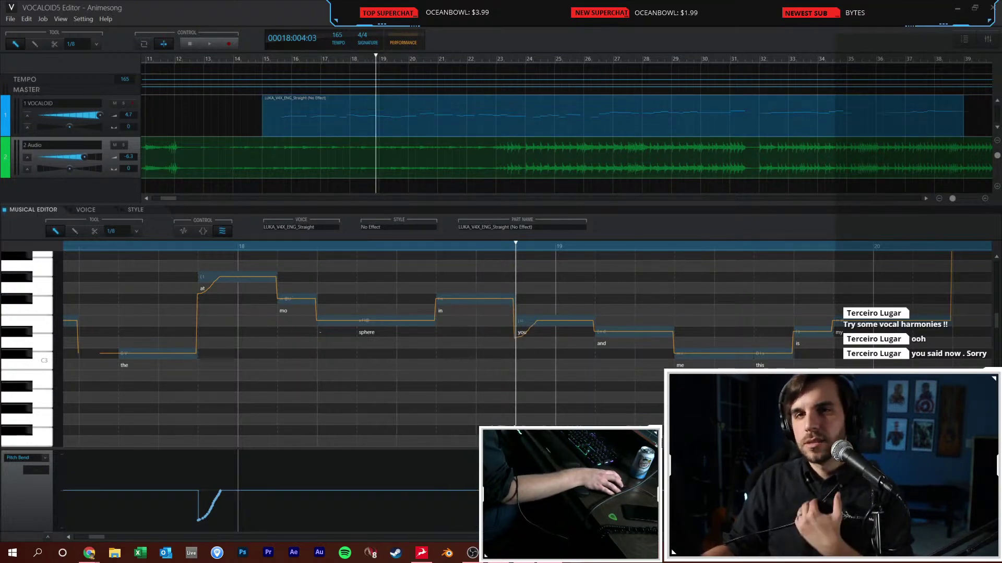
pyautogui.click(200, 245)
pyautogui.press('space')
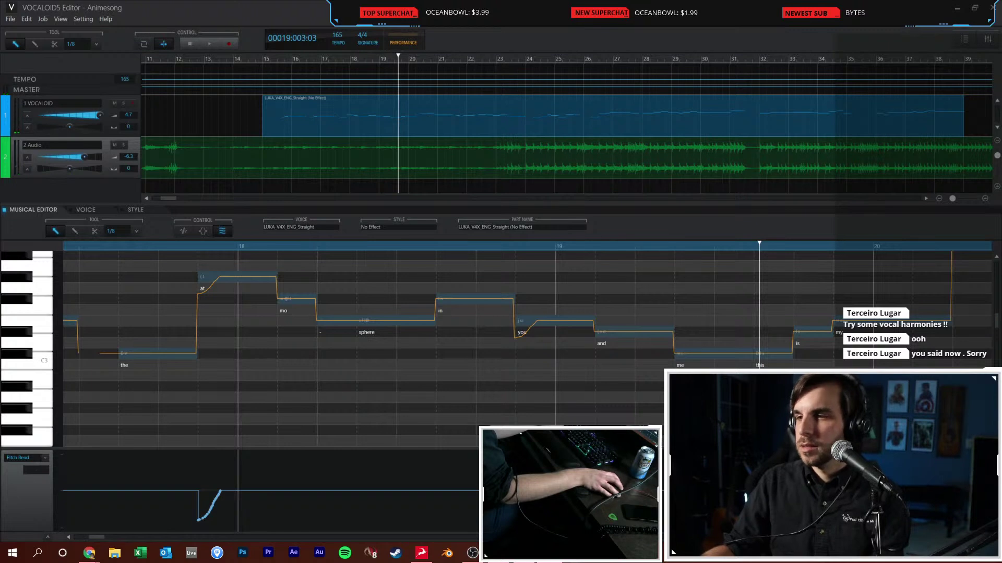
pyautogui.press('space')
# Paste the pitch bend scoop at the starts of "my" before bar 20, "be-" in bar 20 and "ning" before bar 21
pyautogui.click(675, 246)
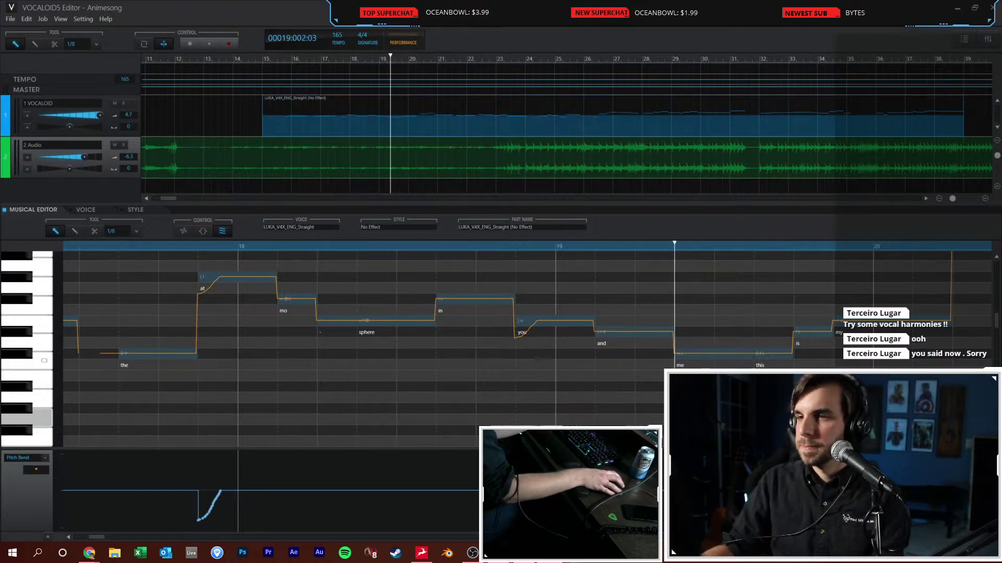
pyautogui.hscroll(5, 530, 344)
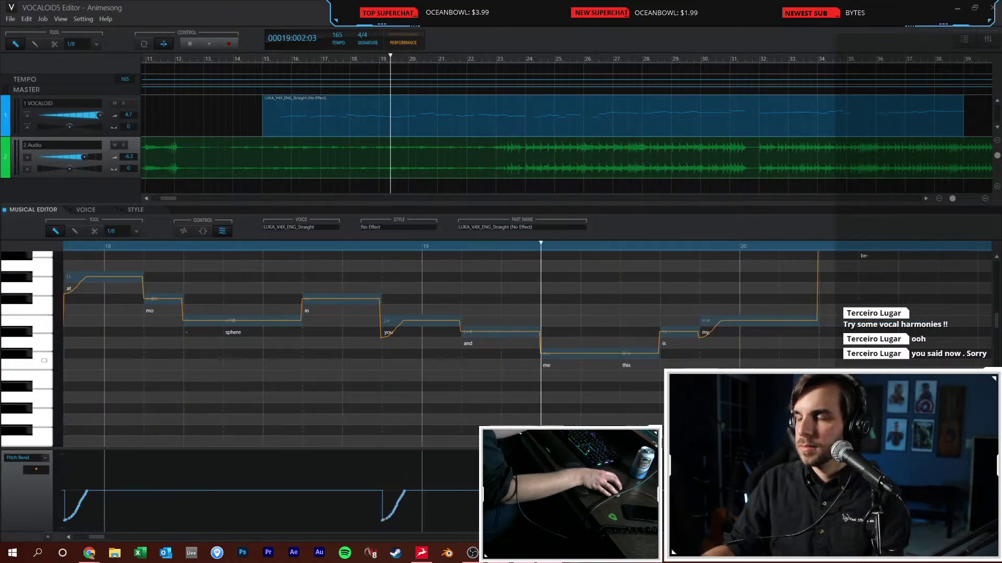
pyautogui.scroll(2, 527, 344)
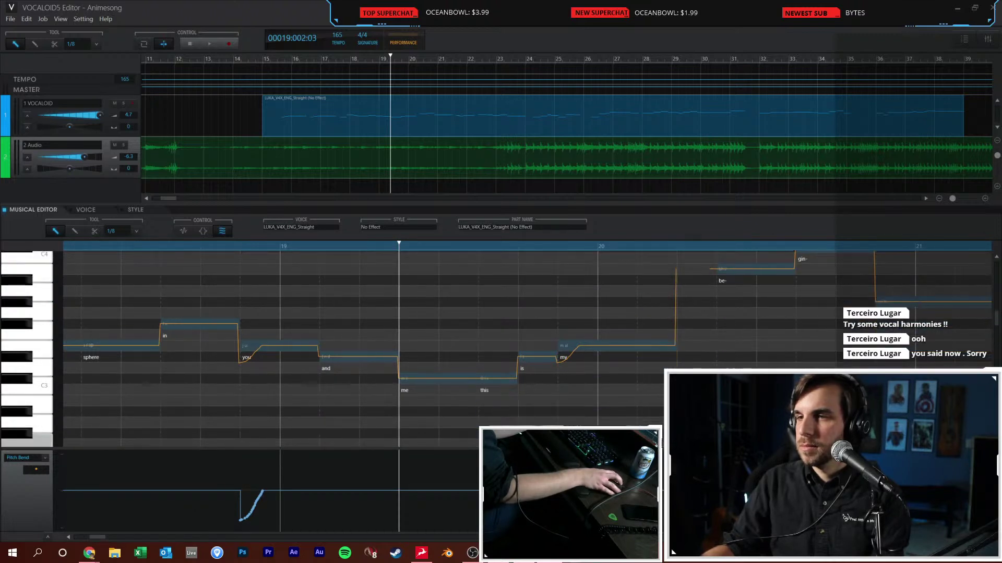
pyautogui.click(716, 245)
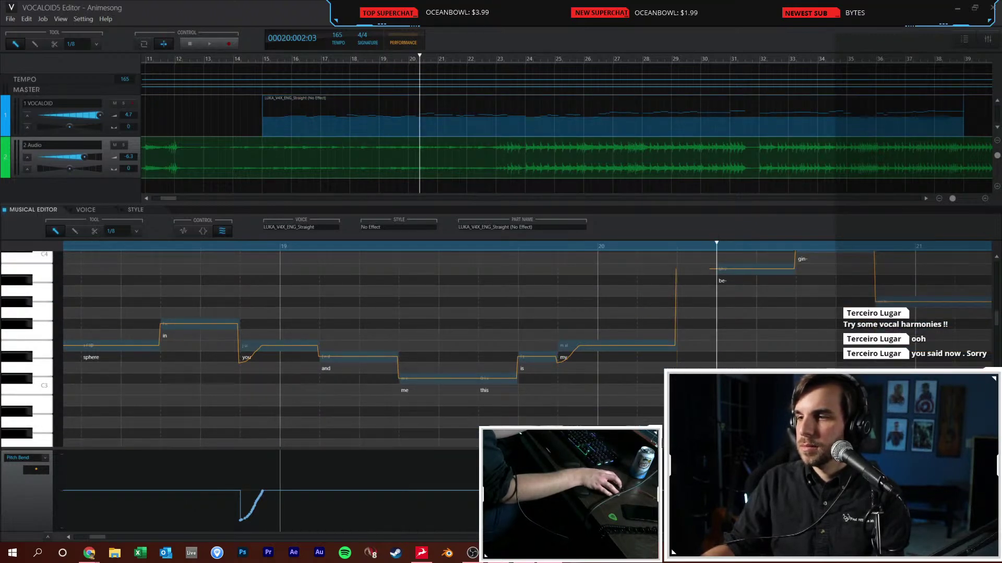
pyautogui.click(916, 245)
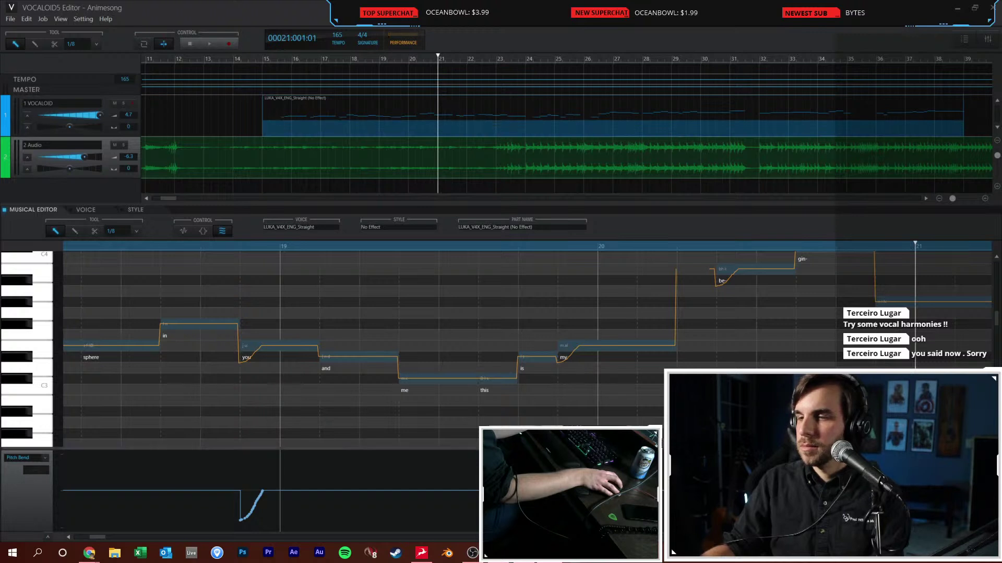
# Play on from bar 21 and paste the pitch bend at "in" in bar 22 and "mai" before bar 23
pyautogui.click(267, 58)
pyautogui.press('space')
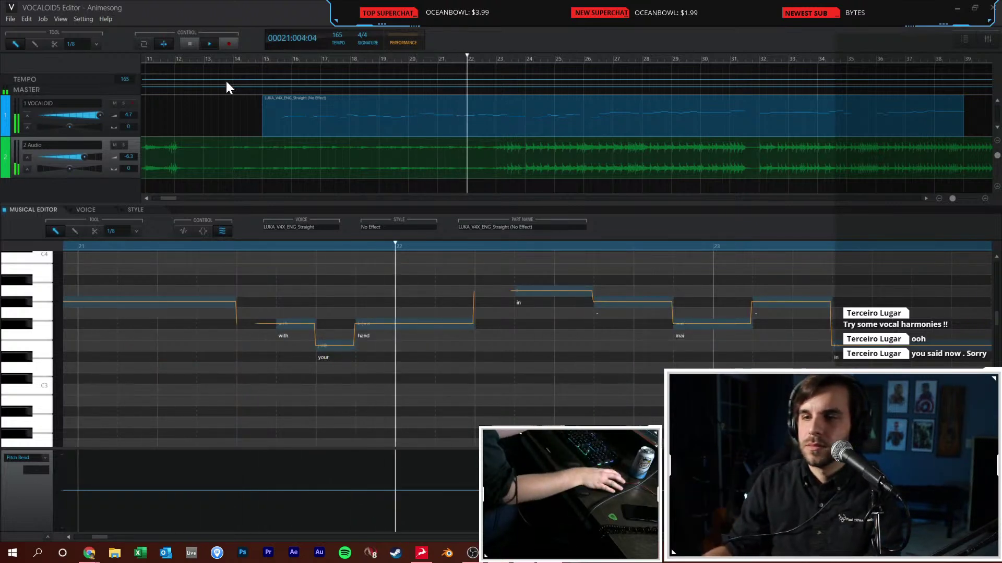
pyautogui.press('space')
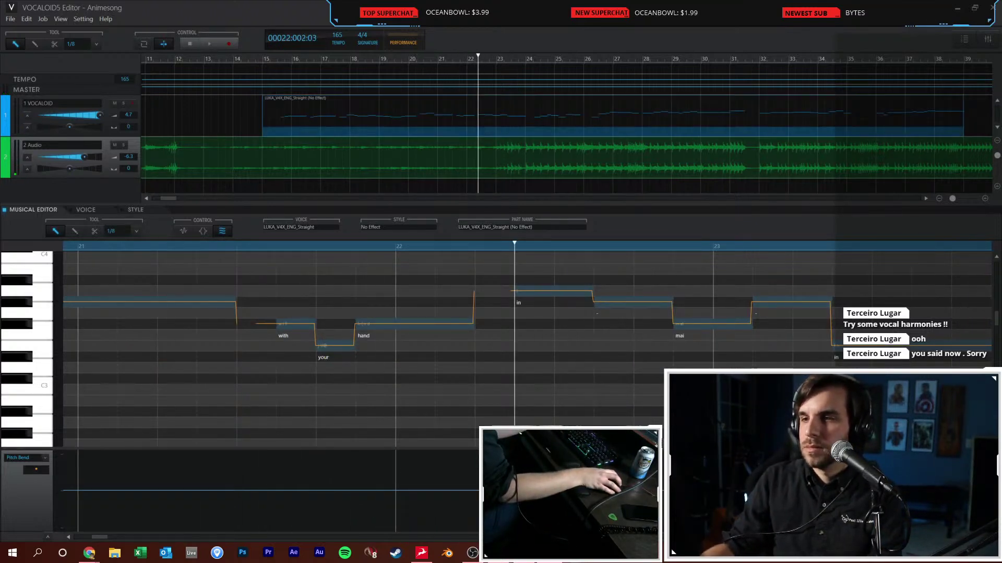
pyautogui.click(399, 245)
pyautogui.press('space')
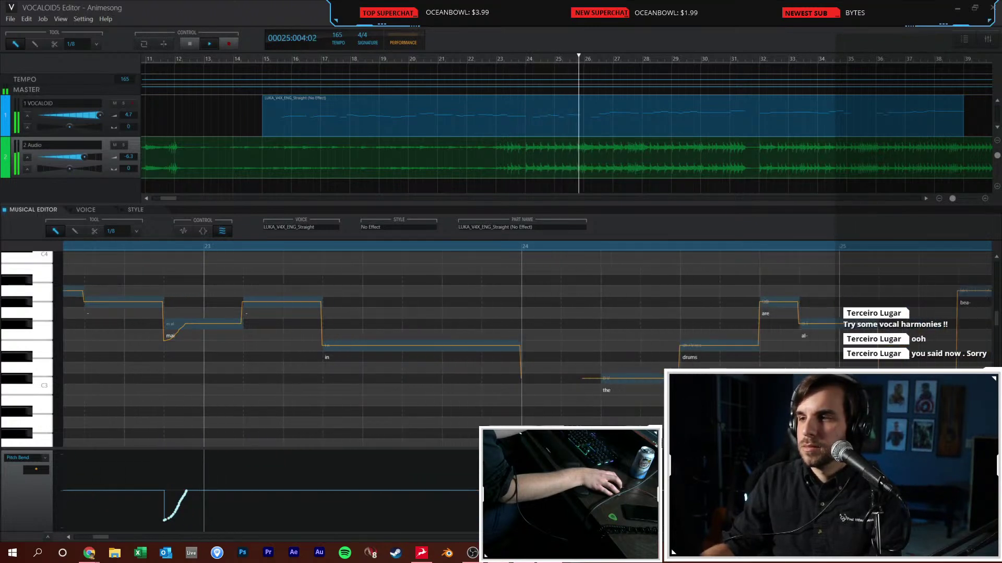
# Paste the pitch bend at the start of "bea-" in bar 25 and play the phrase back
pyautogui.click(76, 534)
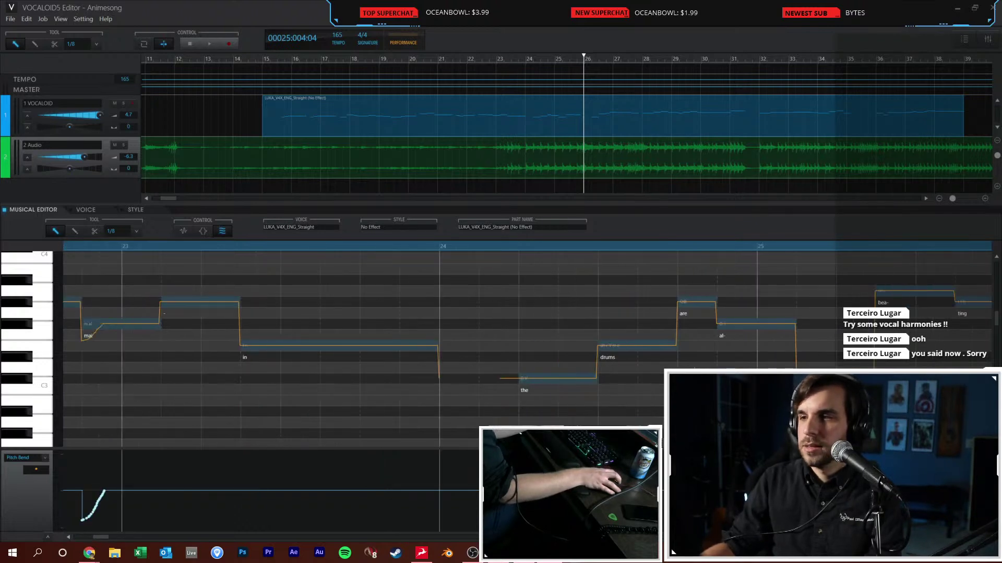
pyautogui.hscroll(5, 366, 345)
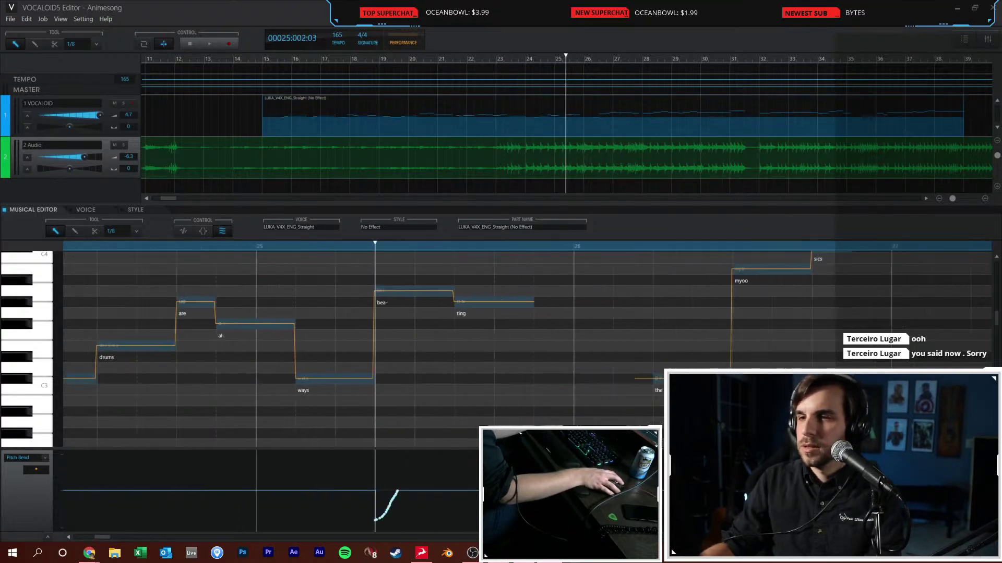
pyautogui.click(247, 248)
pyautogui.press('space')
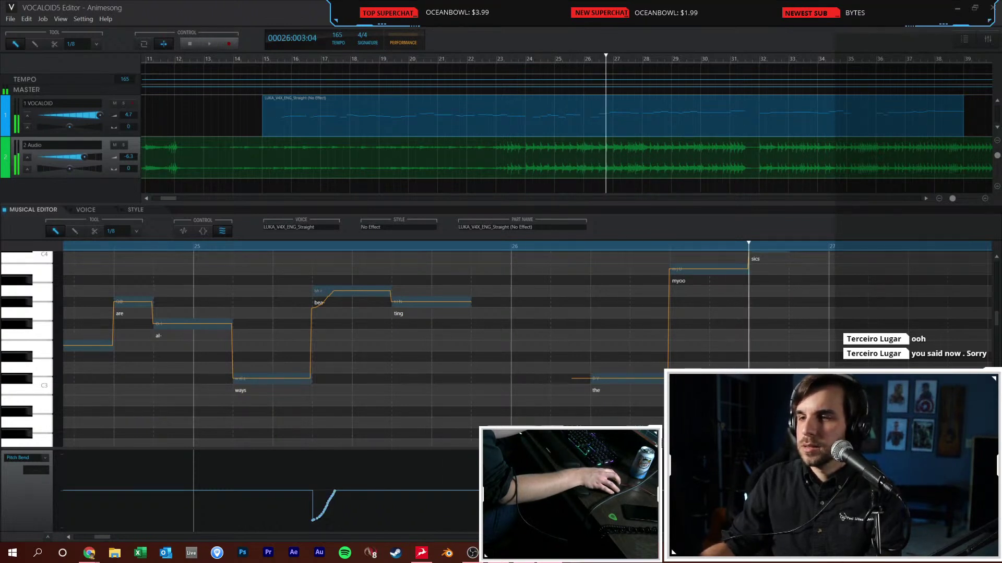
# Paste the pitch bend at "myoo" in bar 26, "in" before bar 27 and "ha-" in bar 27, replaying from bar 26
pyautogui.press('space')
pyautogui.press('space')
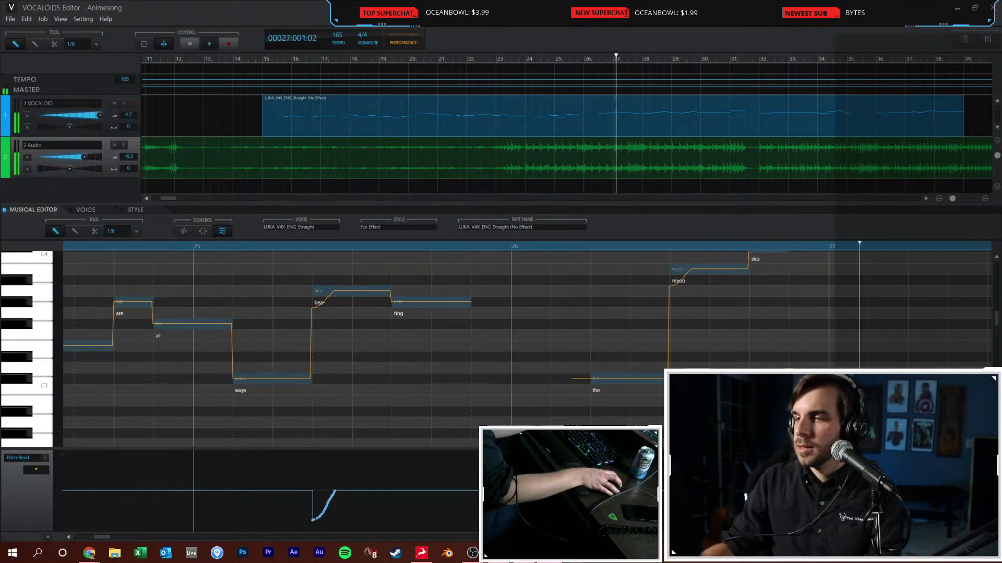
pyautogui.press('space')
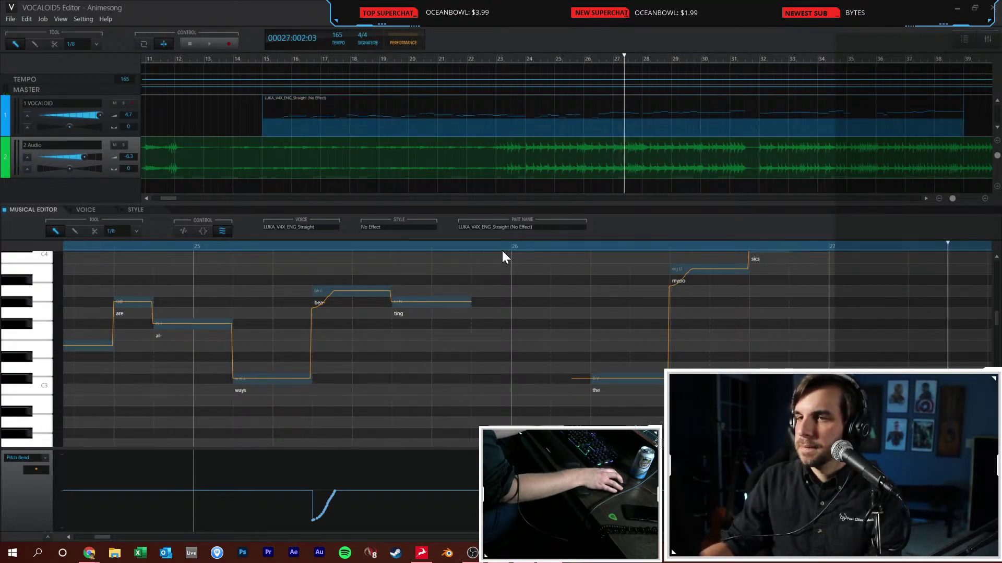
pyautogui.click(512, 246)
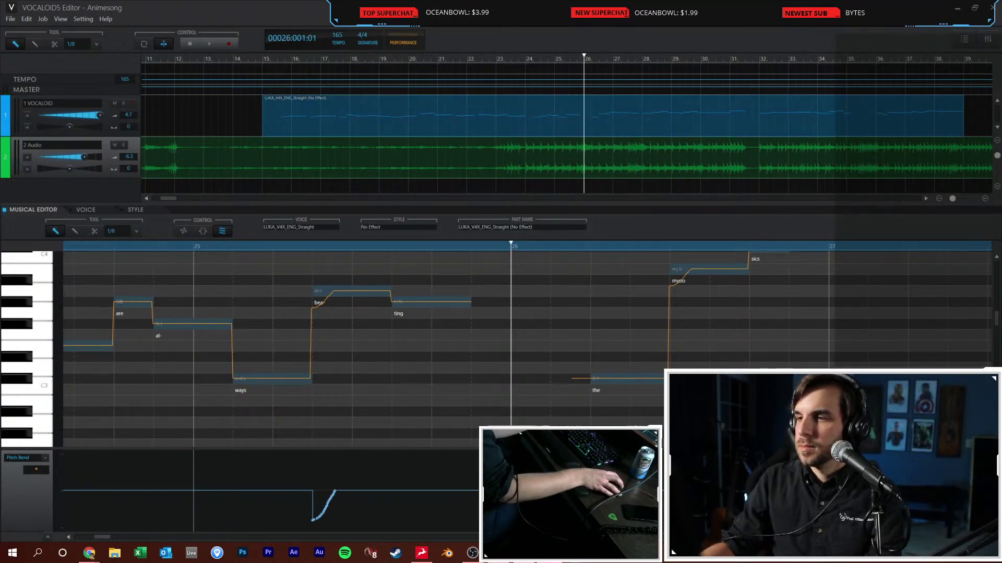
pyautogui.scroll(-2, 527, 345)
pyautogui.press('space')
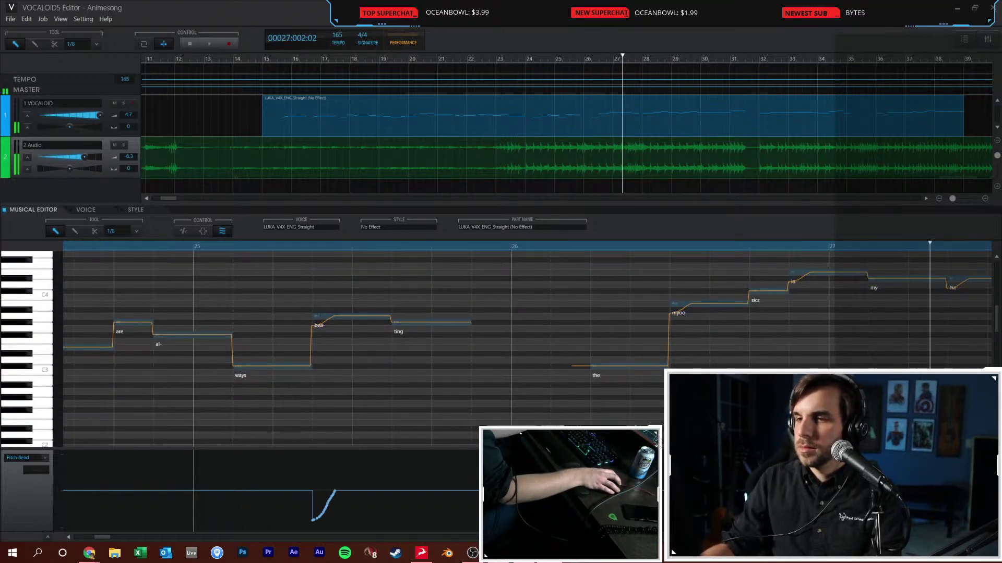
# Paste the pitch bend at "low" before bar 30 and "own" at bar 31, and play on through the next phrase
pyautogui.click(555, 246)
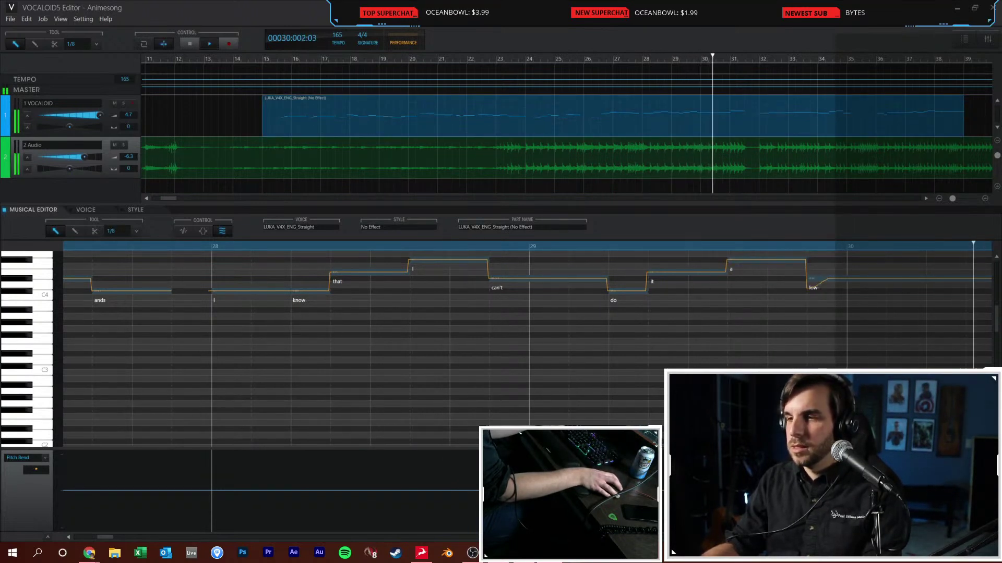
pyautogui.press('space')
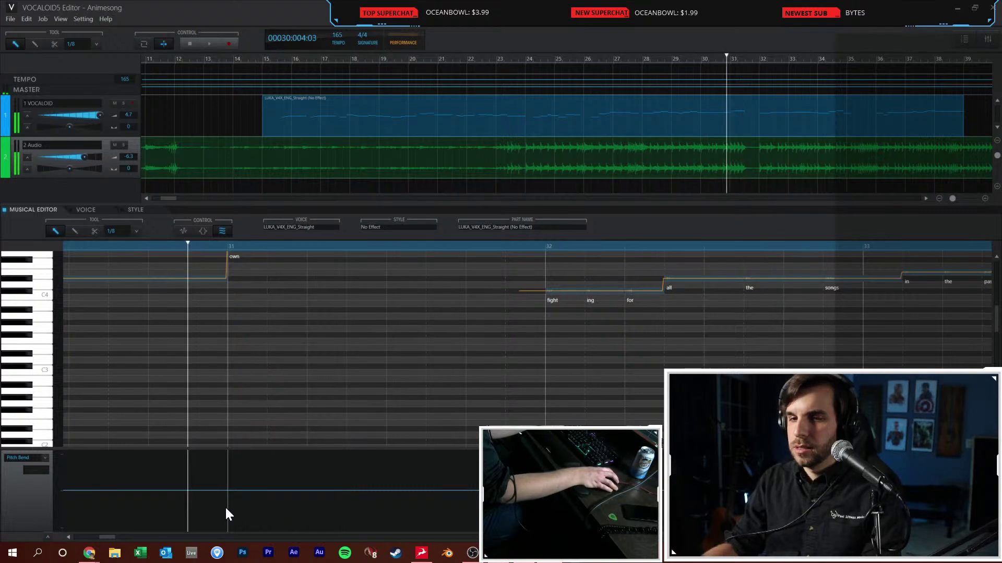
pyautogui.moveTo(230, 516); pyautogui.dragTo(250, 490)
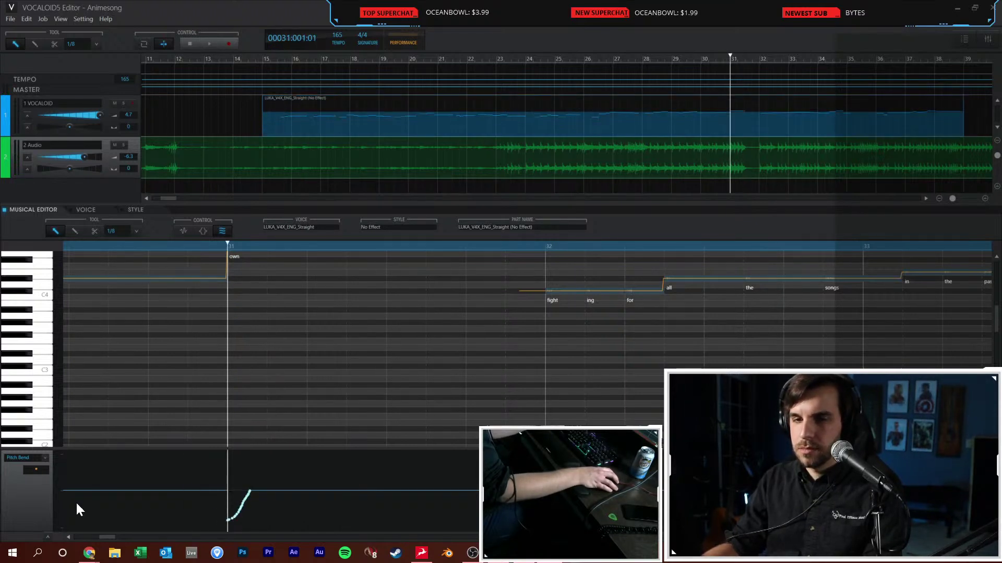
pyautogui.press('space')
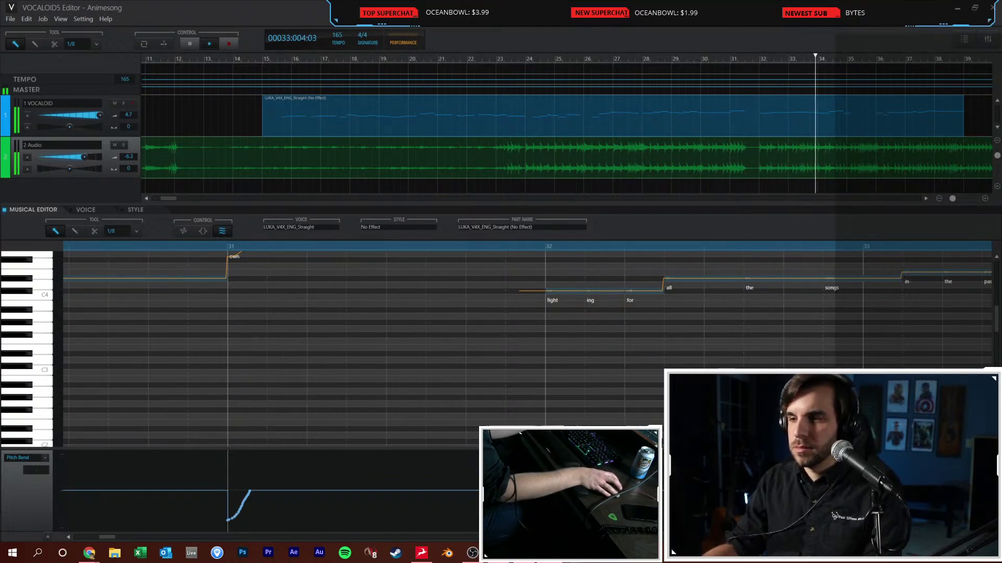
# Paste the pitch bend at "low" in bar 34 and "songs" at bar 38, playing the part to its end in between
pyautogui.press('space')
pyautogui.press('space')
pyautogui.moveTo(442, 519); pyautogui.dragTo(463, 490)
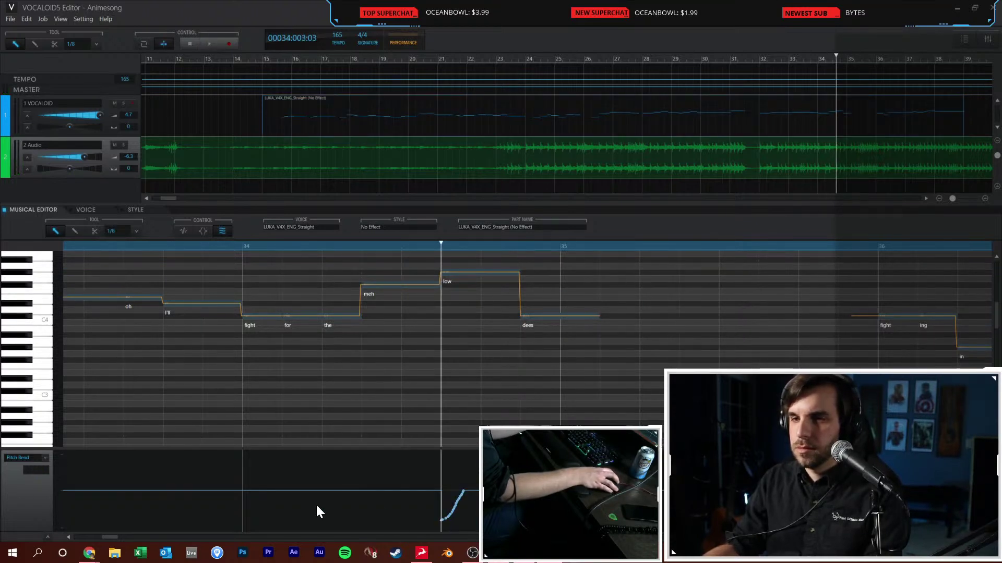
pyautogui.press('space')
pyautogui.press('space')
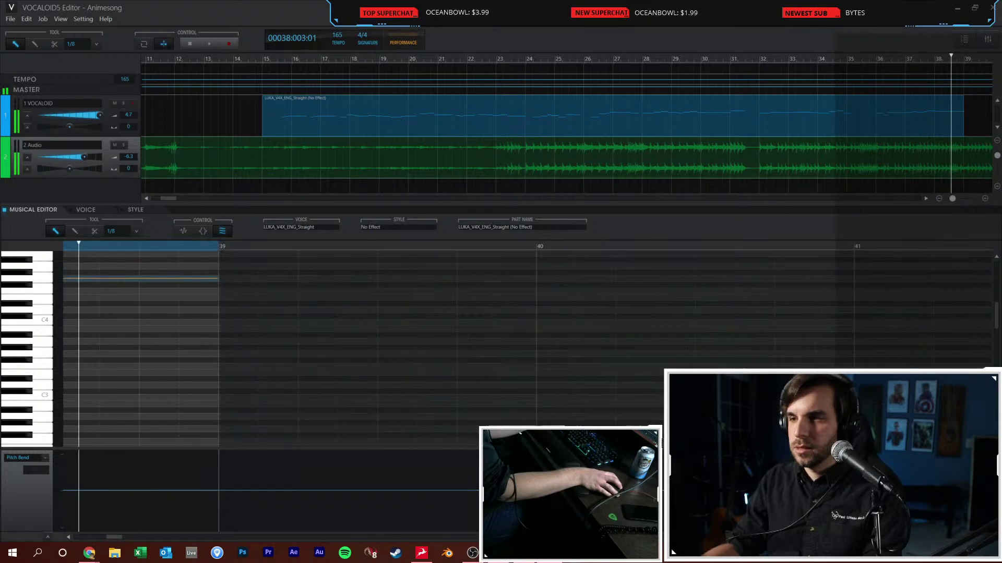
pyautogui.click(68, 537)
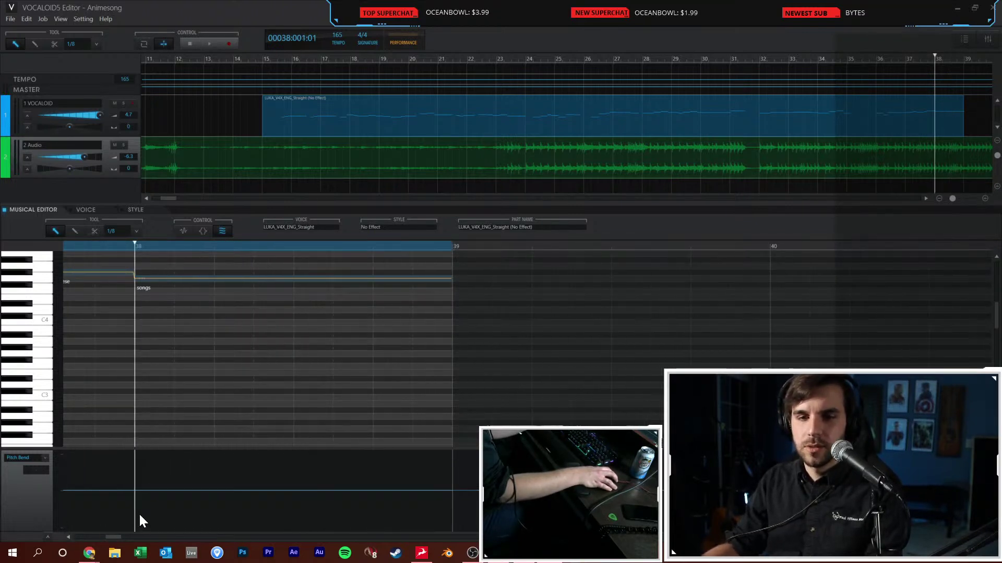
pyautogui.moveTo(134, 519); pyautogui.dragTo(156, 490)
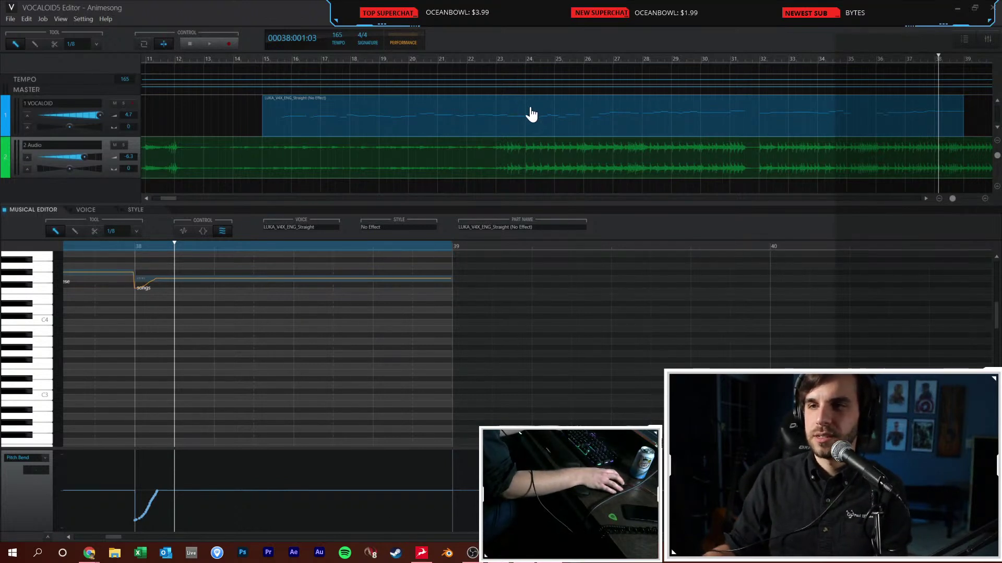
# Add a second VOCALOID track below the lead and copy the whole vocal part onto it, starting at bar 15
pyautogui.click(529, 58)
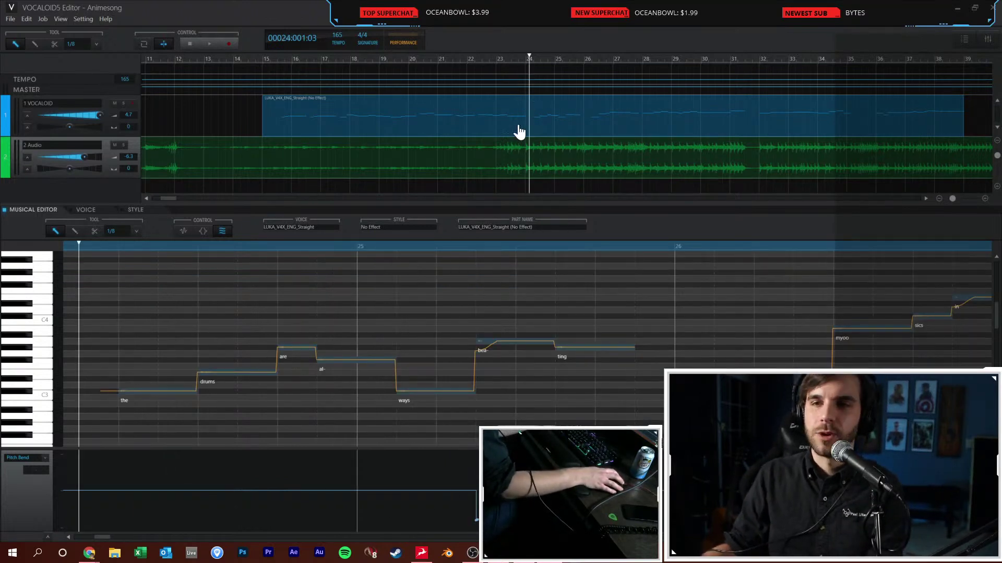
pyautogui.rightClick(108, 108)
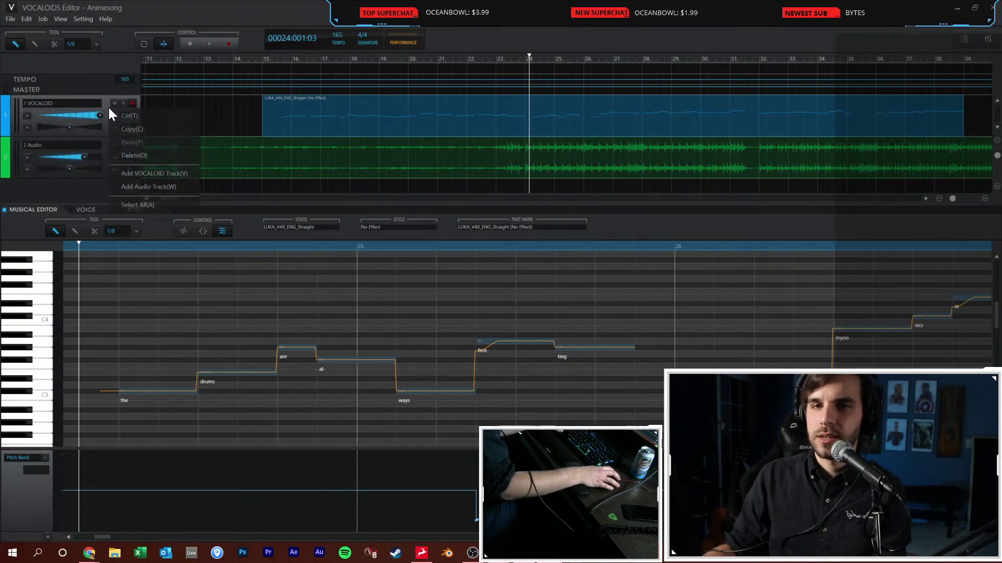
pyautogui.click(139, 173)
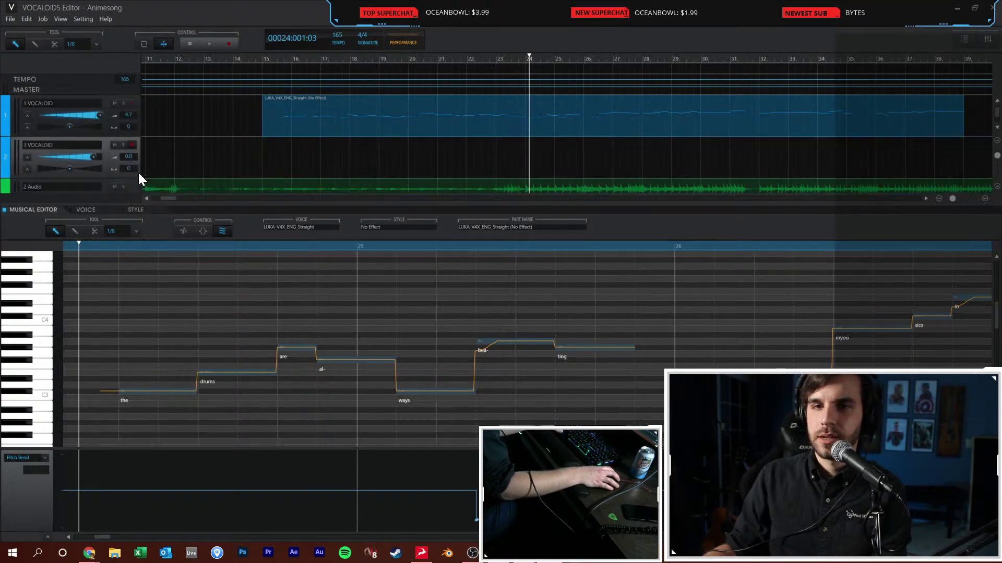
pyautogui.click(298, 155)
pyautogui.click(381, 127)
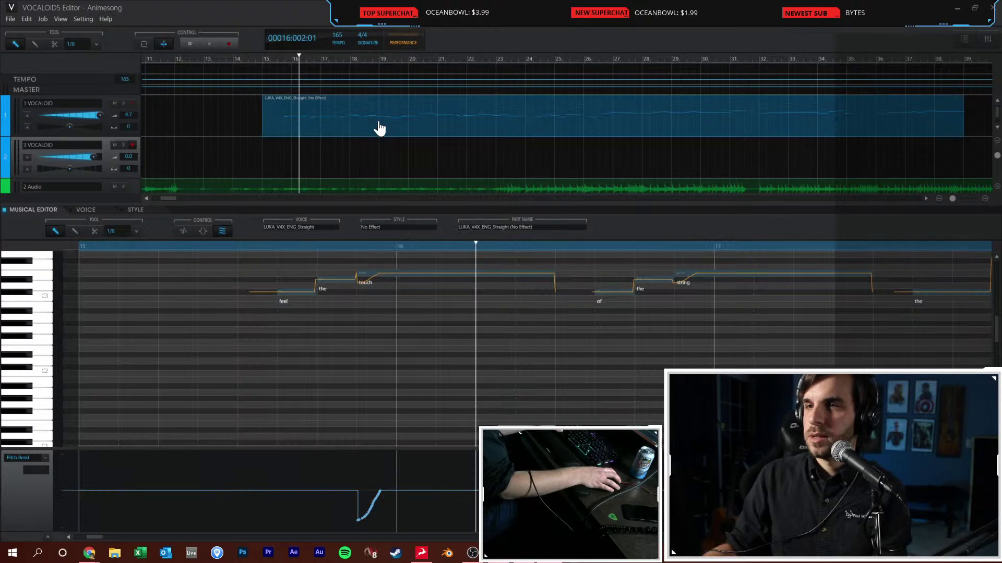
pyautogui.click(293, 160)
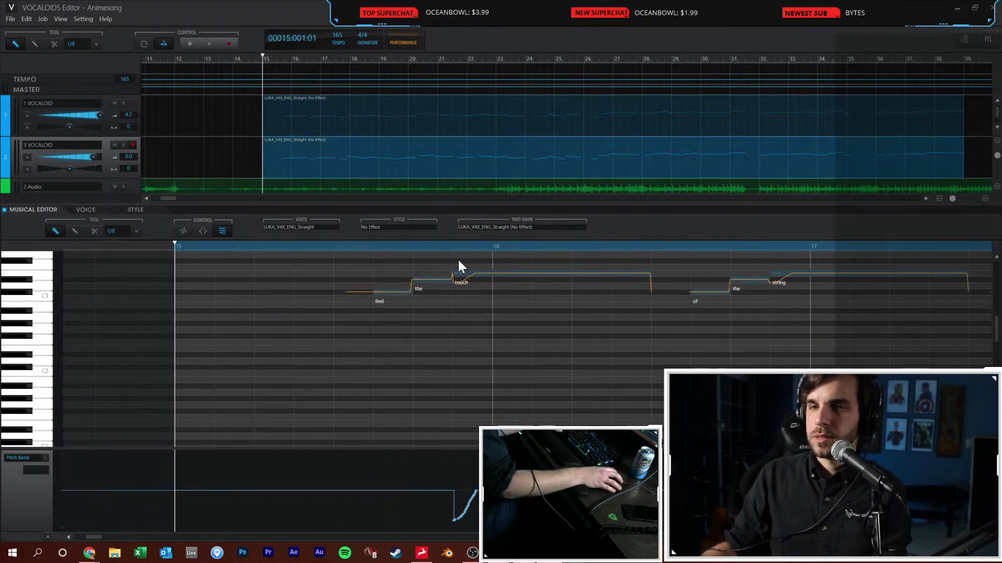
# Mute the new VOCALOID track and play the lead vocal from bar 15 to bar 22
pyautogui.scroll(2, 511, 355)
pyautogui.scroll(-3, 510, 355)
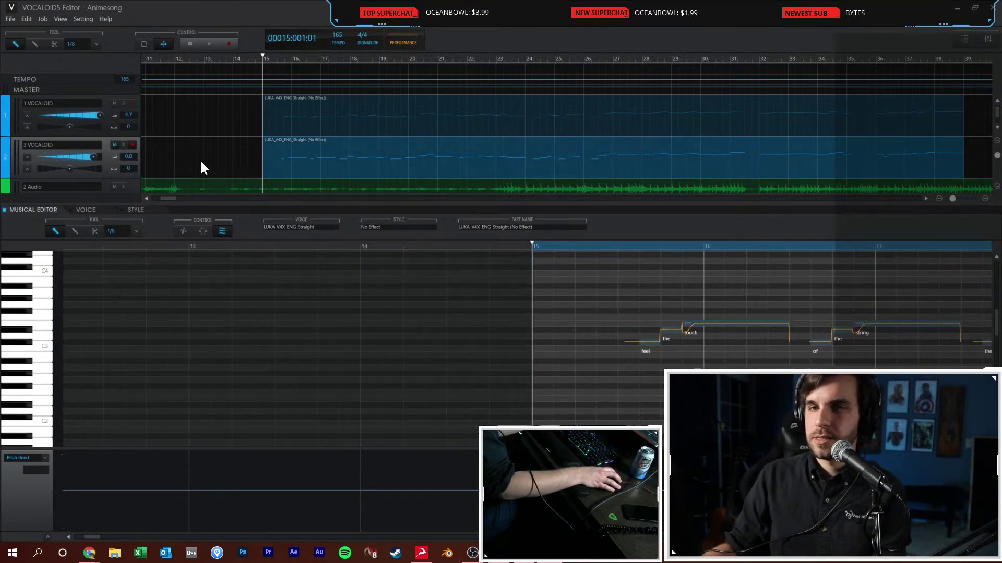
pyautogui.press('space')
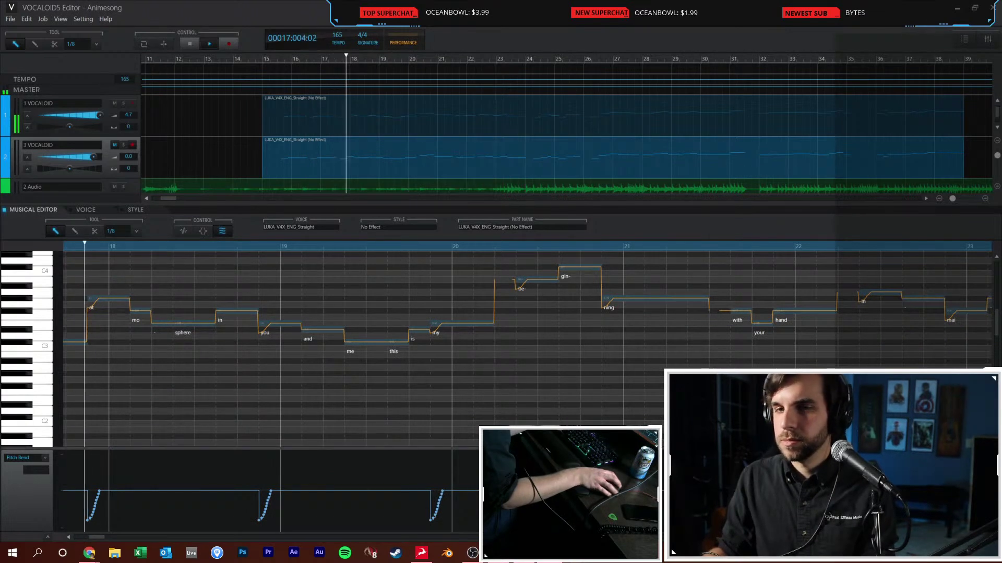
pyautogui.scroll(2, 617, 393)
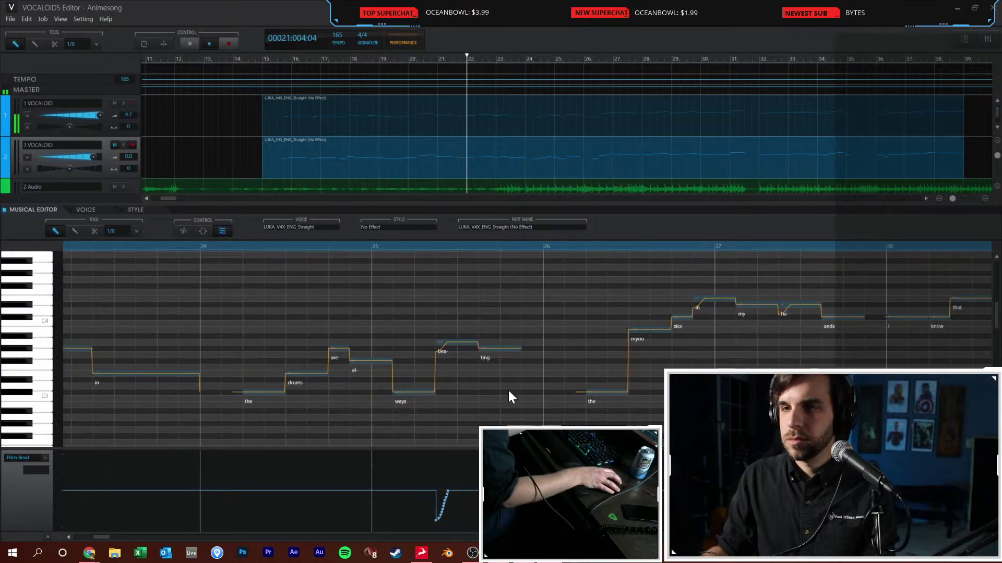
pyautogui.press('space')
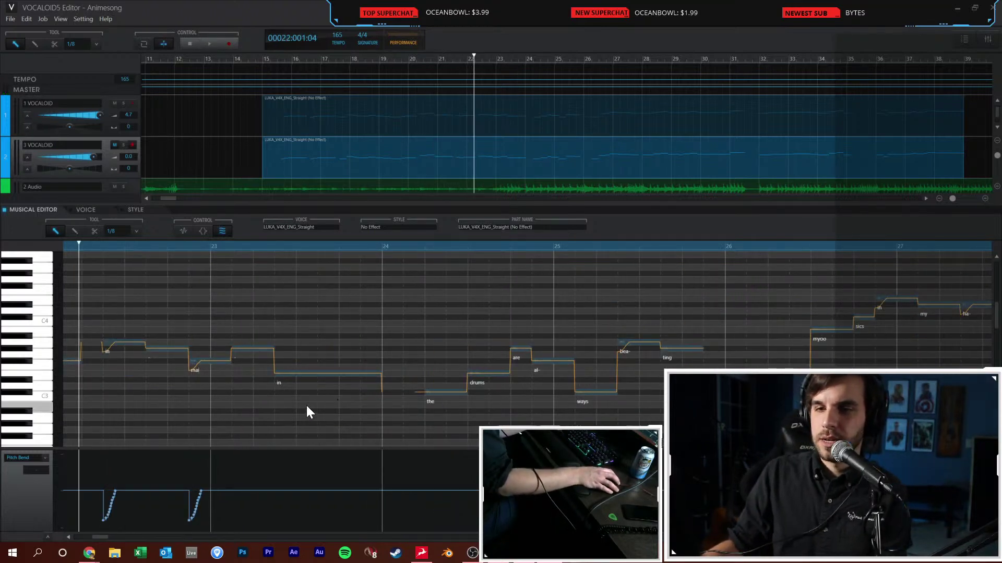
# Split the copied vocal part on the new track in bar 22, just before the "in" note
pyautogui.click(68, 537)
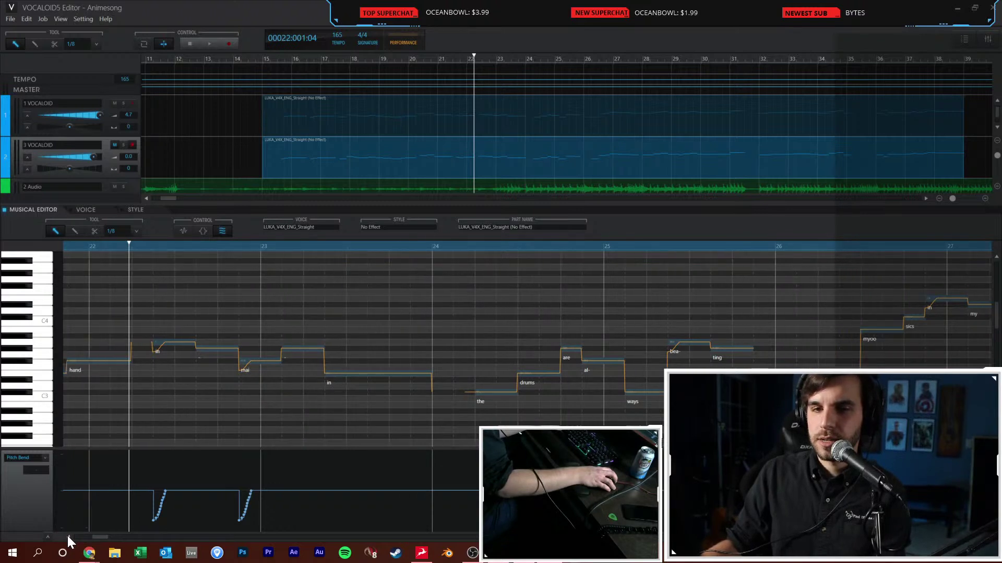
pyautogui.click(206, 246)
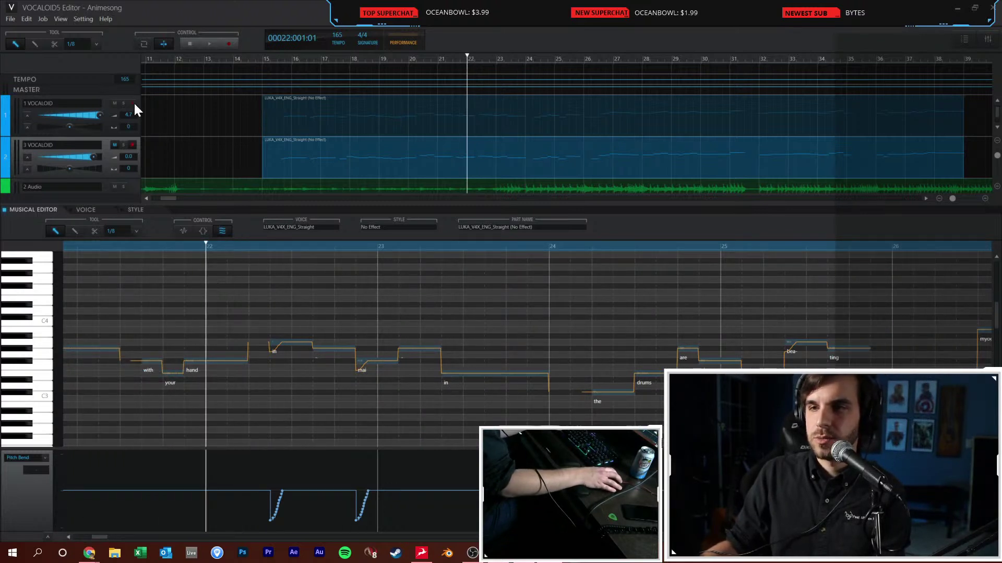
pyautogui.click(475, 167)
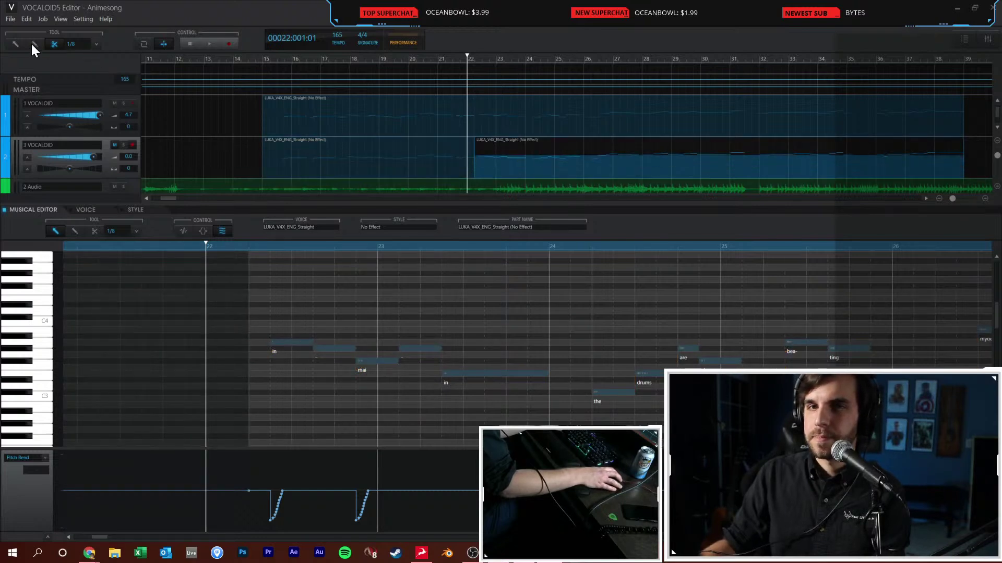
# Delete the copied section before the split, bars 15 to 22, from the second VOCALOID track
pyautogui.click(15, 44)
pyautogui.click(334, 154)
pyautogui.press('Delete')
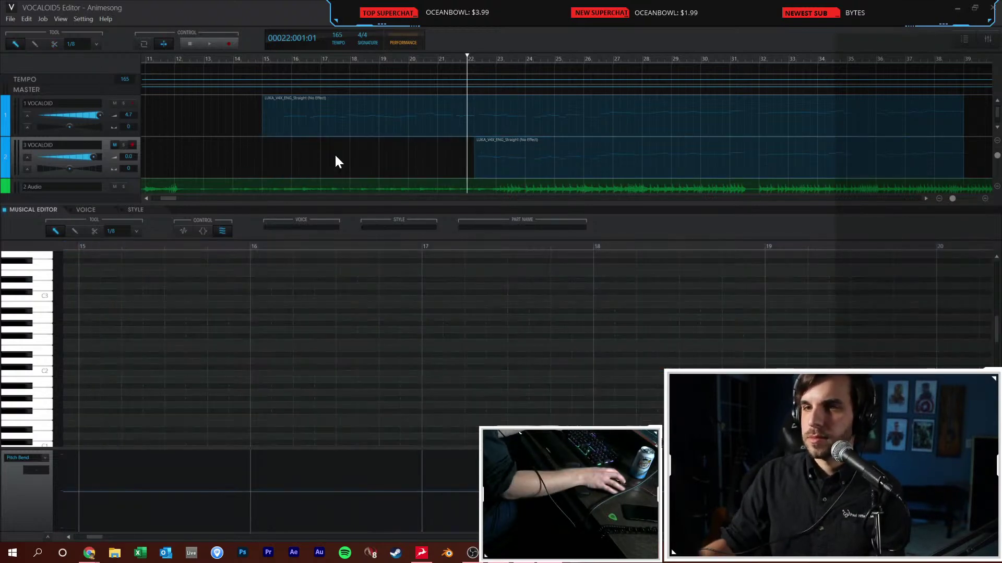
# On the second track, transpose the opening "in mai in" phrase in bars 22 and 23 up four semitones
pyautogui.click(512, 160)
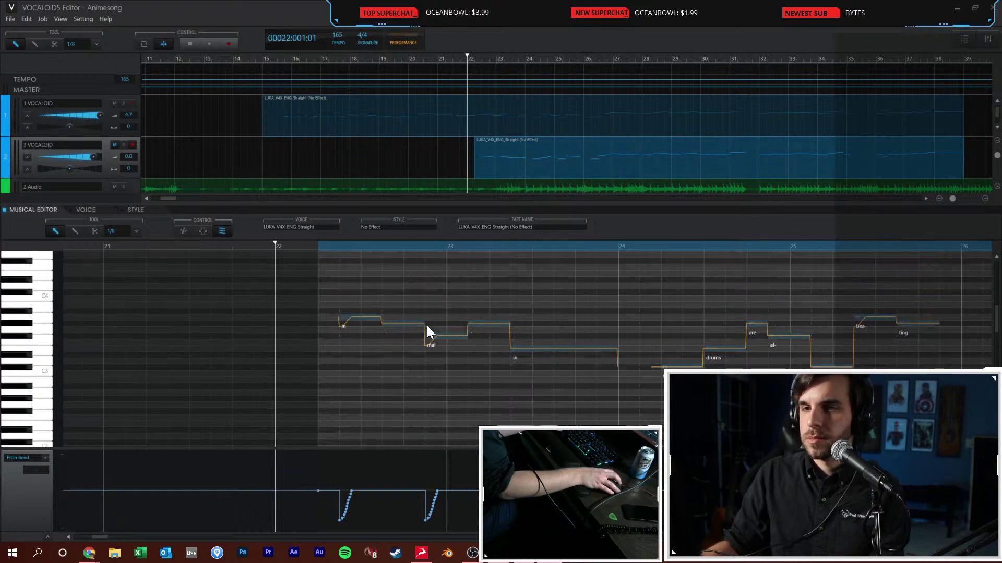
pyautogui.moveTo(366, 296); pyautogui.dragTo(546, 362)
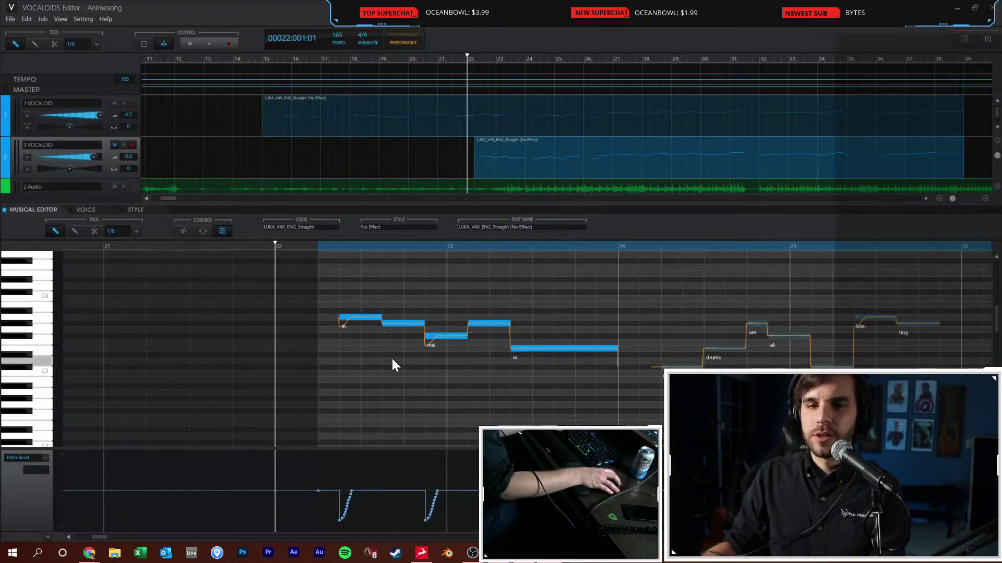
pyautogui.click(369, 352)
pyautogui.click(369, 317)
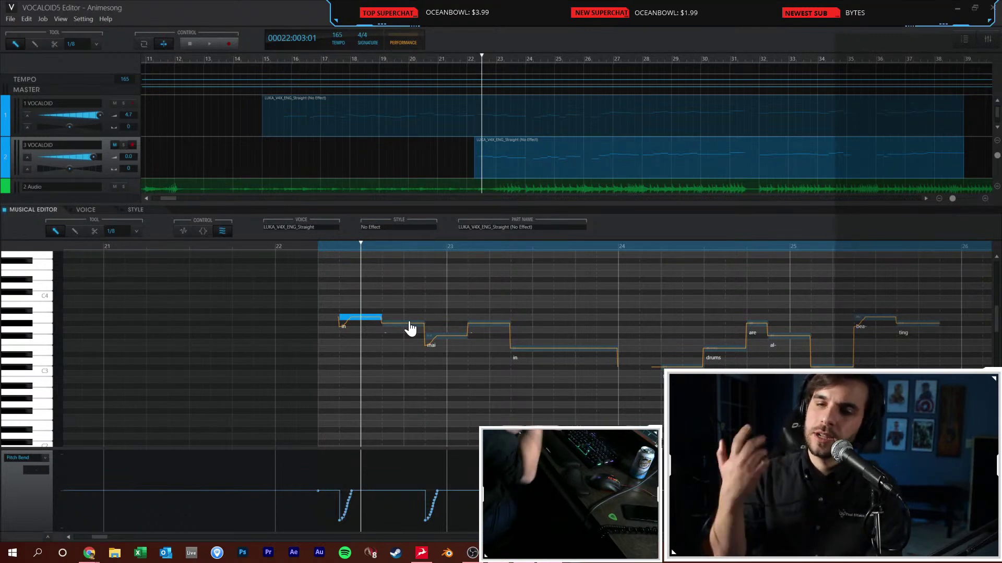
pyautogui.moveTo(353, 280); pyautogui.dragTo(530, 369)
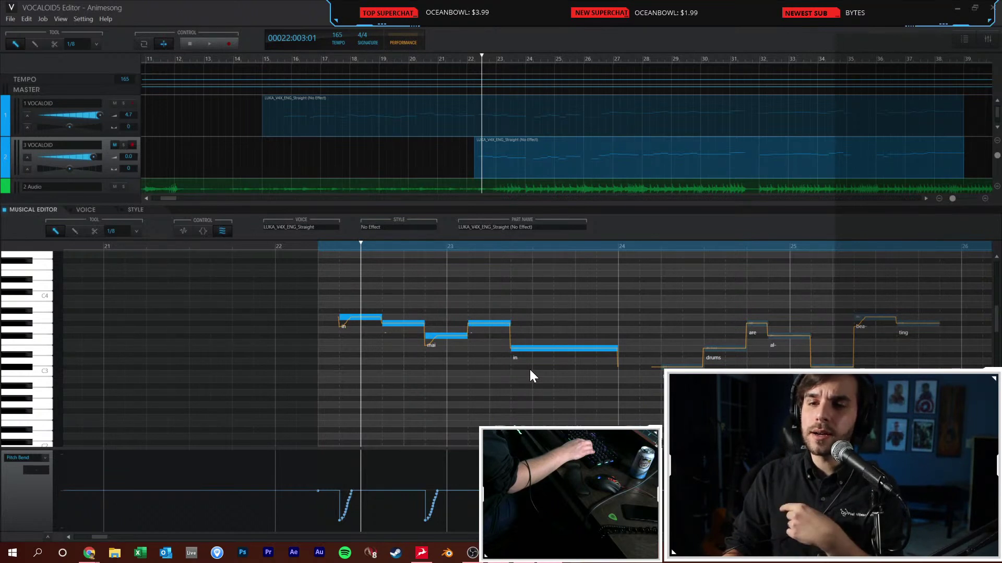
pyautogui.press('Up')
pyautogui.press('Up')
pyautogui.press('Up')
pyautogui.press('Up')
pyautogui.click(530, 370)
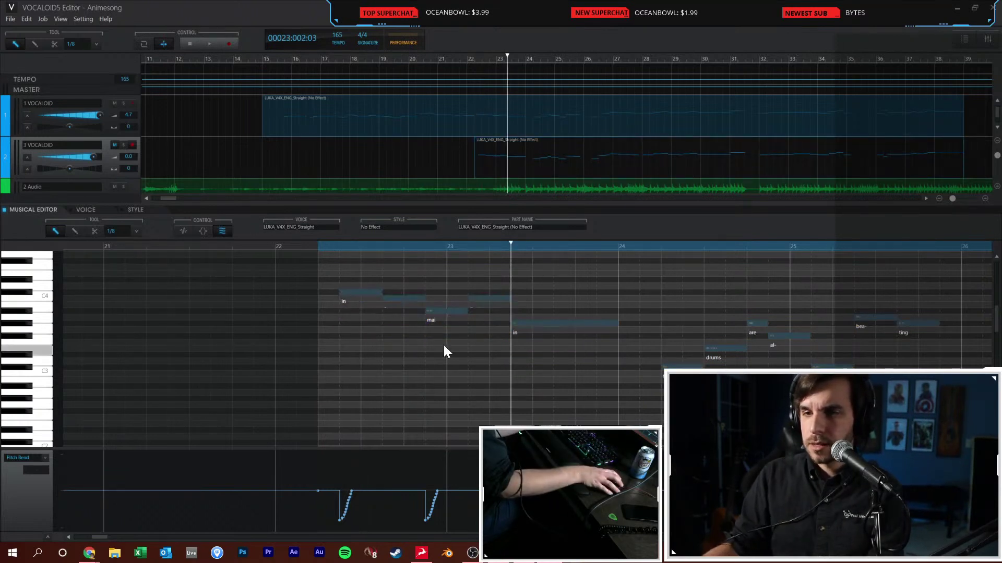
# Lower the second note, the "mai" note and the note following it by one semitone each
pyautogui.click(389, 300)
pyautogui.press('Down')
pyautogui.click(430, 312)
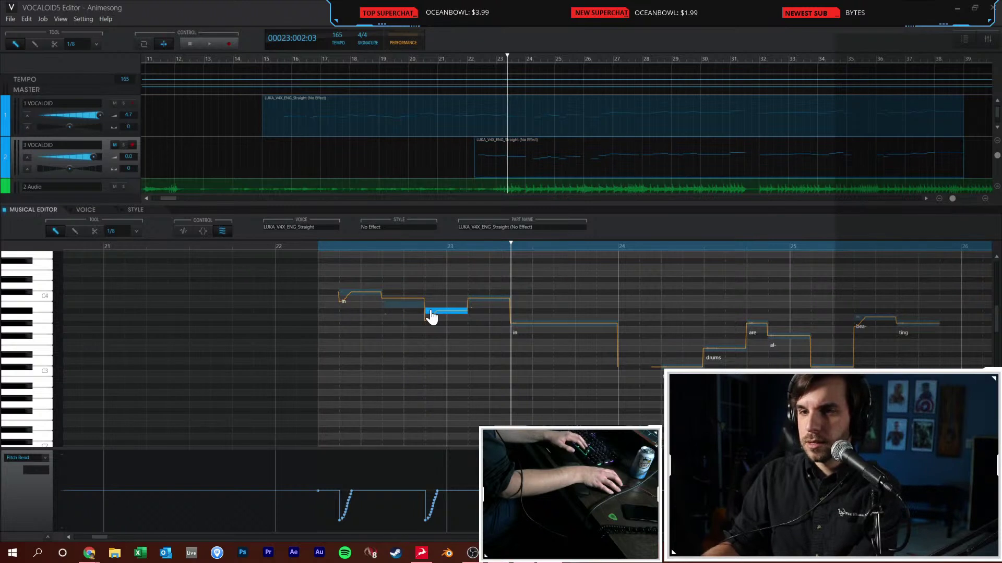
pyautogui.click(483, 300)
pyautogui.press('Down')
pyautogui.click(528, 325)
pyautogui.click(447, 338)
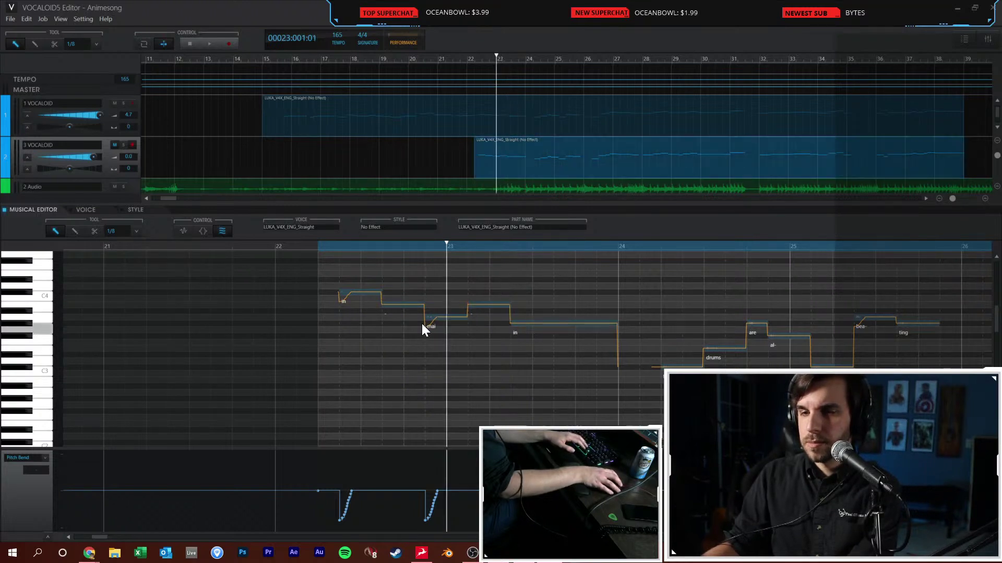
# Unmute the second VOCALOID track and play the harmony together with the lead from bar 22
pyautogui.click(286, 245)
pyautogui.press('space')
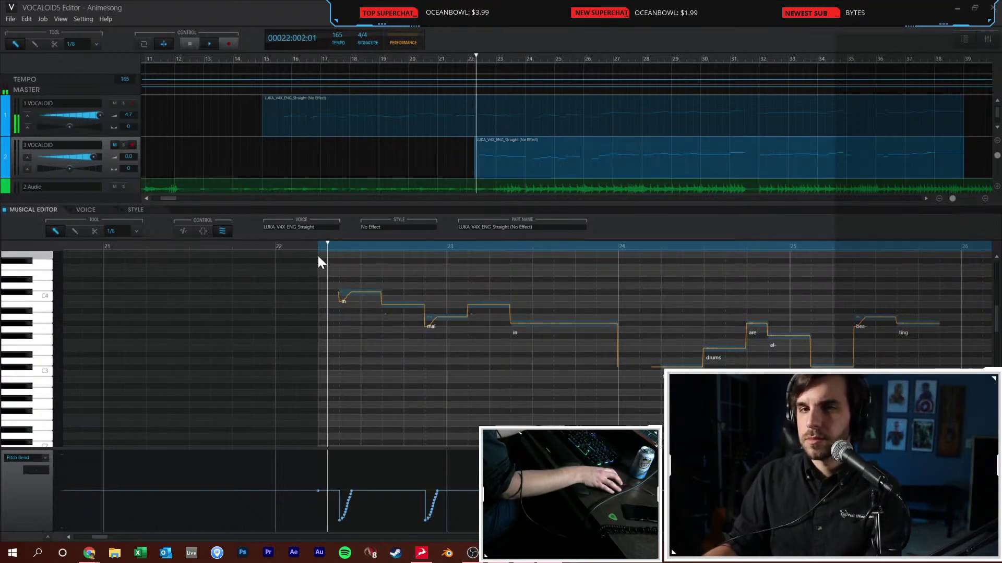
pyautogui.click(115, 146)
pyautogui.click(258, 243)
pyautogui.press('space')
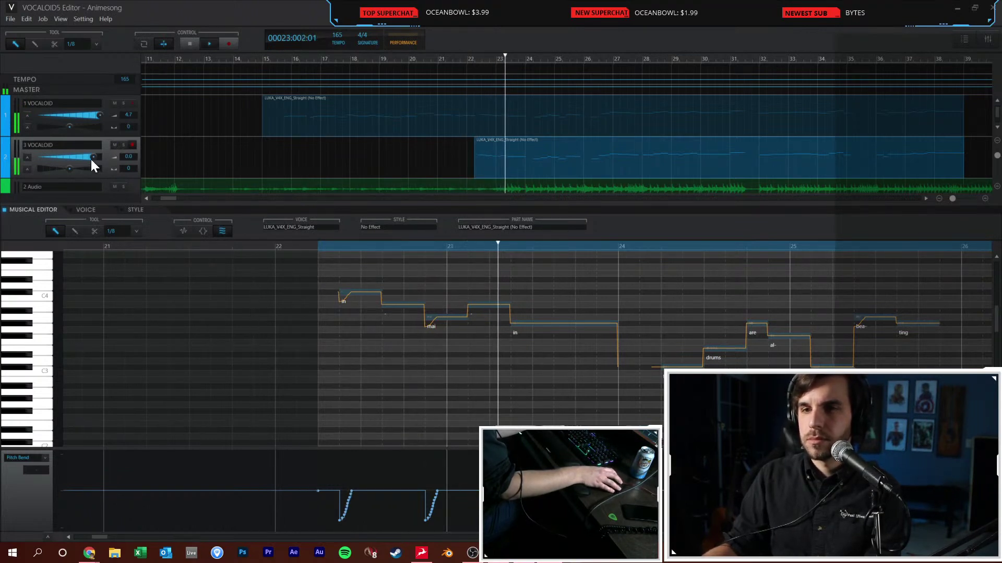
pyautogui.press('space')
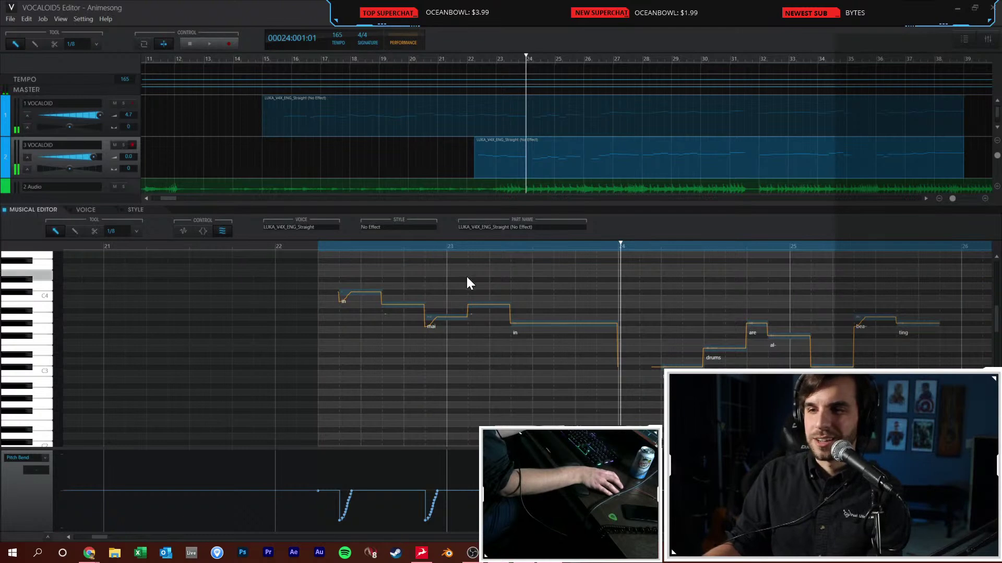
# Delete the notes of "the drums are always beating" in bars 24 and 25 from the second track
pyautogui.scroll(5, 575, 315)
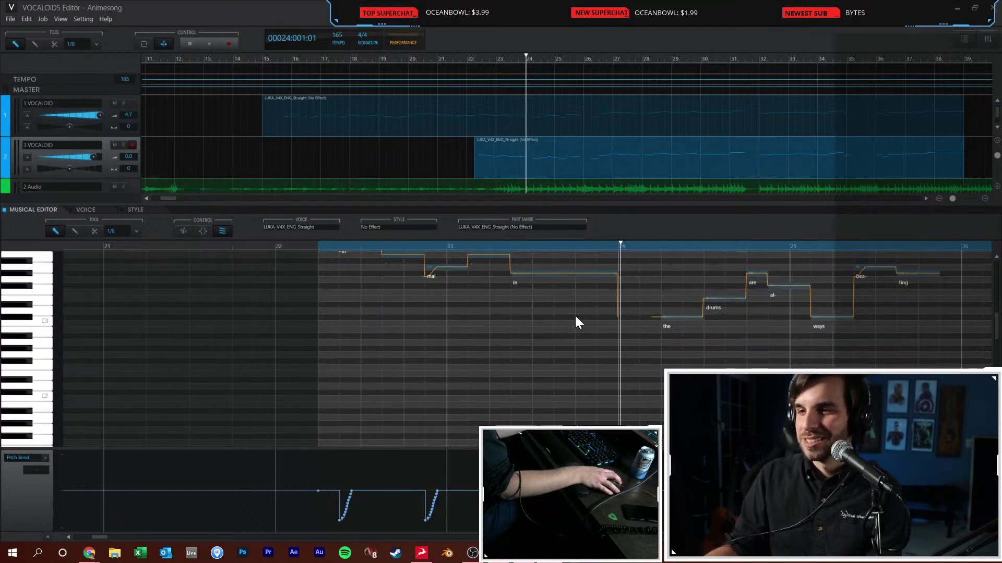
pyautogui.press('2')
pyautogui.hscroll(5, 574, 319)
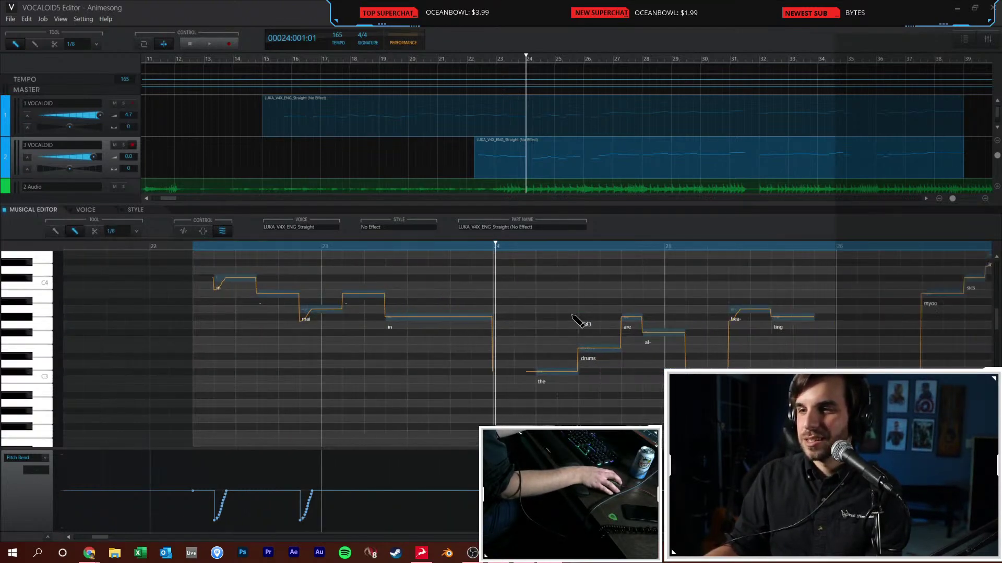
pyautogui.press('space')
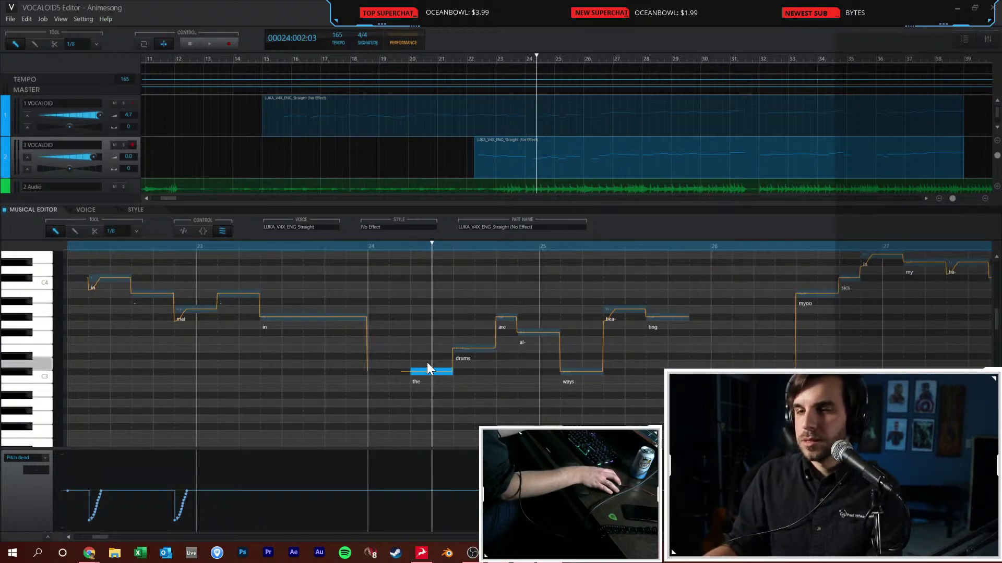
pyautogui.moveTo(426, 285); pyautogui.dragTo(689, 387)
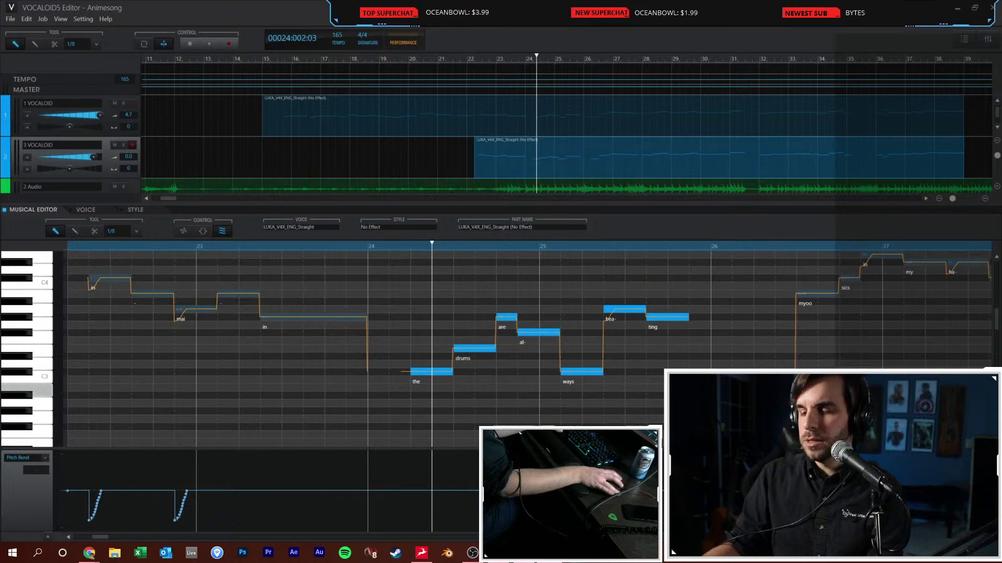
pyautogui.press('Delete')
# Delete the "myoo" and "sics" notes in bar 26 from the second track
pyautogui.hscroll(5, 528, 345)
pyautogui.hscroll(3, 647, 405)
pyautogui.scroll(2, 647, 407)
pyautogui.scroll(-1, 523, 403)
pyautogui.moveTo(370, 277); pyautogui.dragTo(467, 403)
pyautogui.press('Delete')
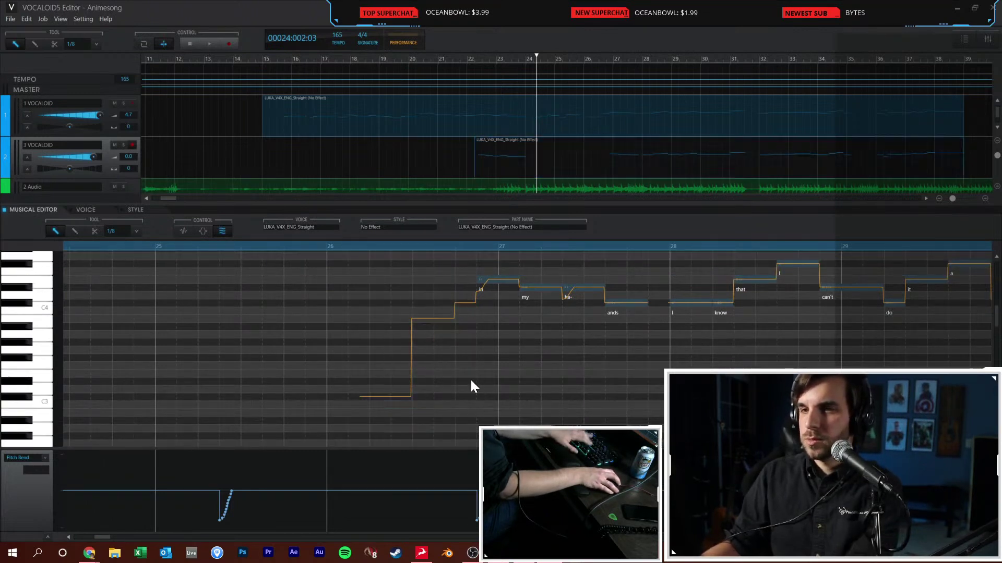
# Raise the "in" note before bar 27 four semitones, and the "my", "ha-" and "ands" notes three semitones each
pyautogui.scroll(1, 468, 376)
pyautogui.click(471, 340)
pyautogui.click(496, 312)
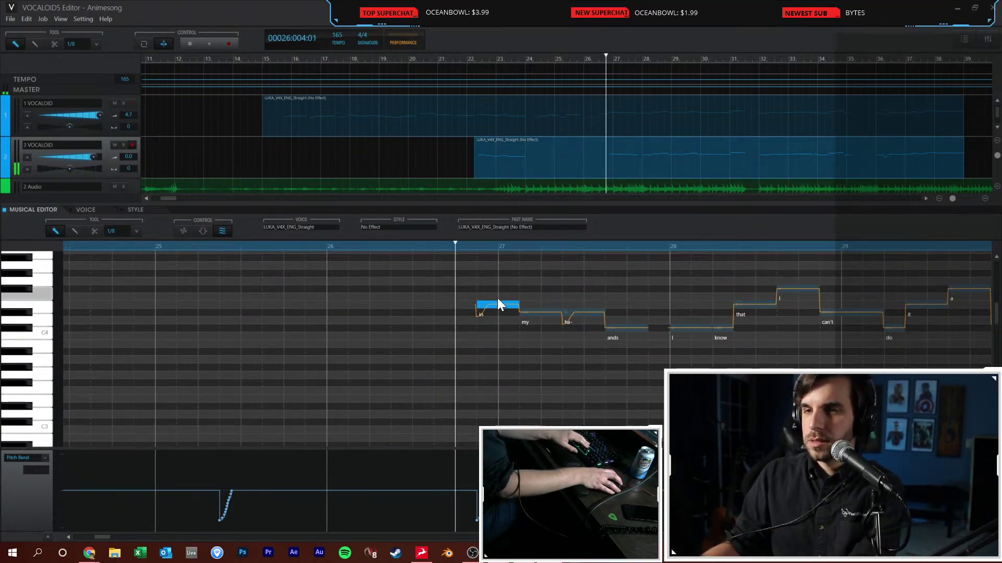
pyautogui.press('Up')
pyautogui.press('Up')
pyautogui.press('Up')
pyautogui.press('Up')
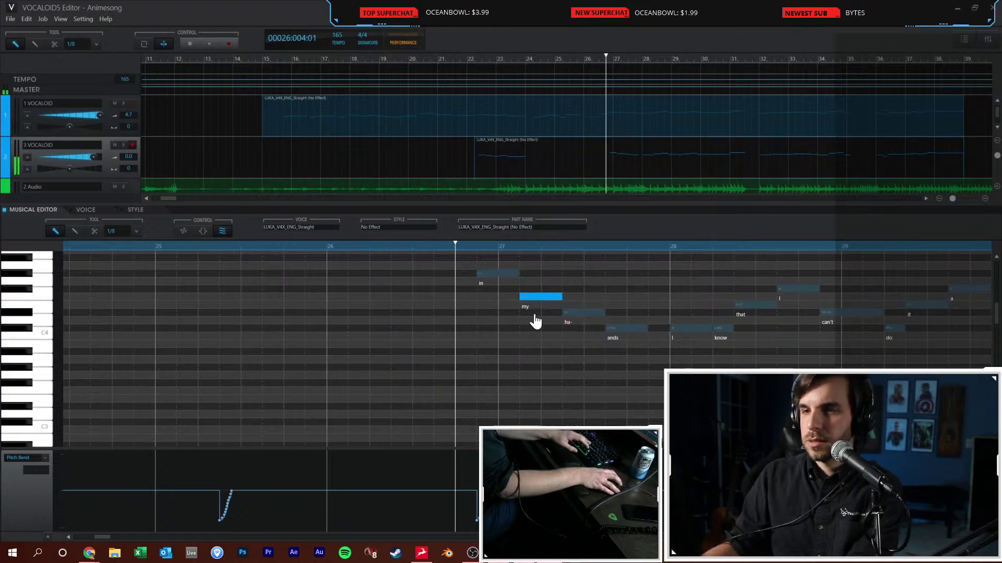
pyautogui.click(584, 313)
pyautogui.press('Up')
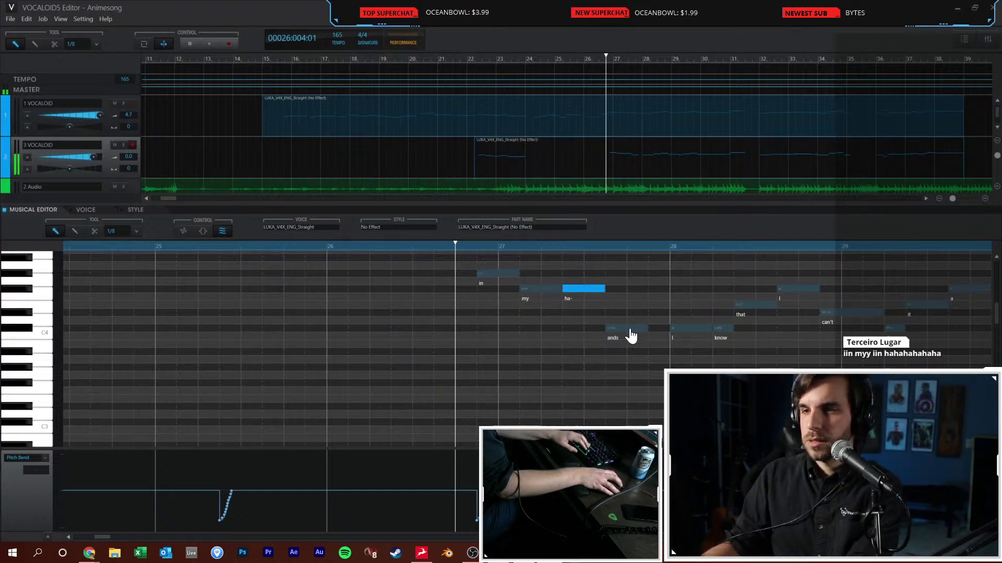
# Play the "in my hands" harmony with the lead from bar 26
pyautogui.press('space')
pyautogui.click(333, 247)
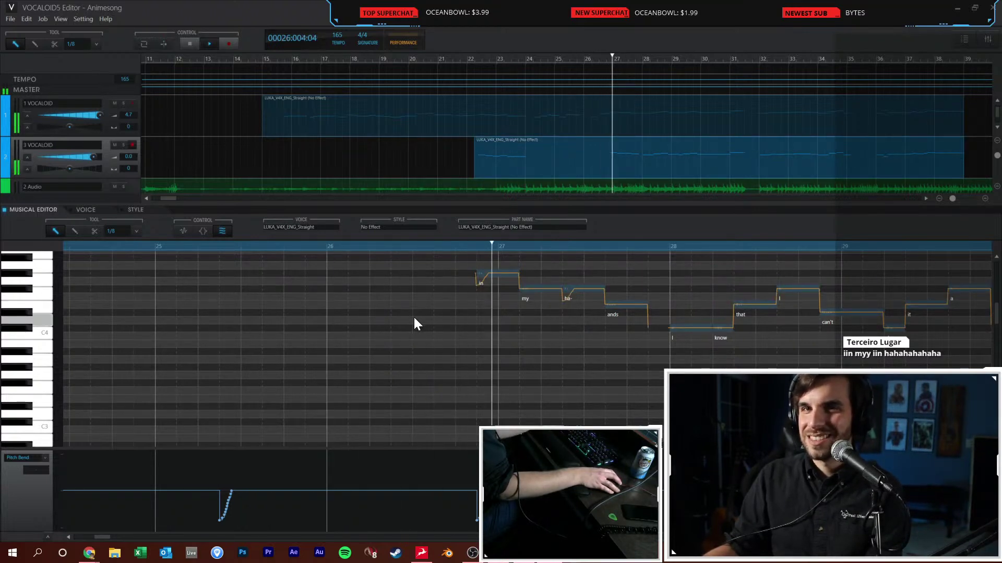
pyautogui.press('space')
# Transpose the "I know that I can't do it a low" notes in bars 28 to 30 down one octave
pyautogui.hscroll(2, 527, 334)
pyautogui.hscroll(5, 527, 334)
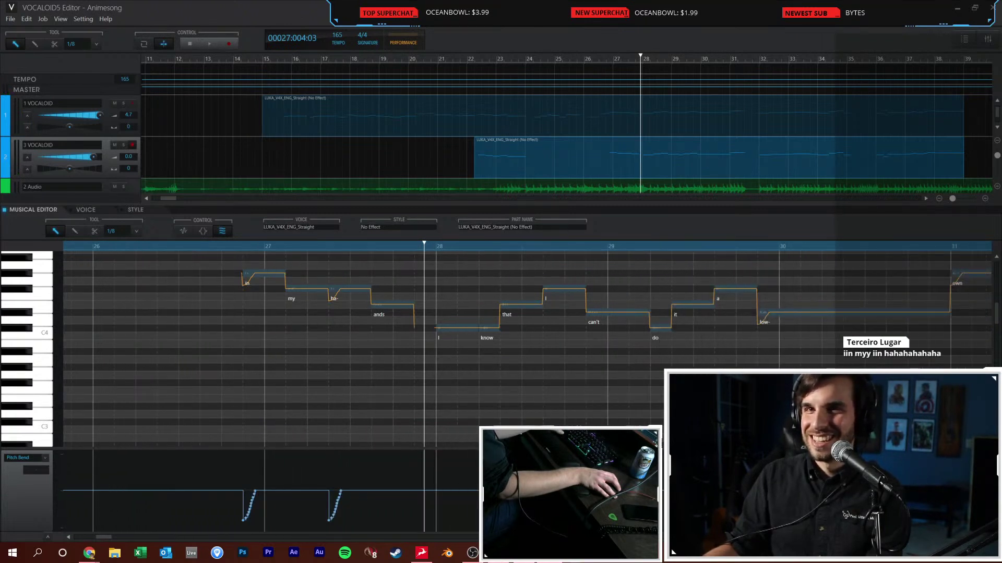
pyautogui.click(557, 389)
pyautogui.click(437, 245)
pyautogui.click(424, 244)
pyautogui.click(478, 245)
pyautogui.moveTo(452, 265); pyautogui.dragTo(835, 368)
pyautogui.press('Down')
pyautogui.press('Down')
pyautogui.press('Down')
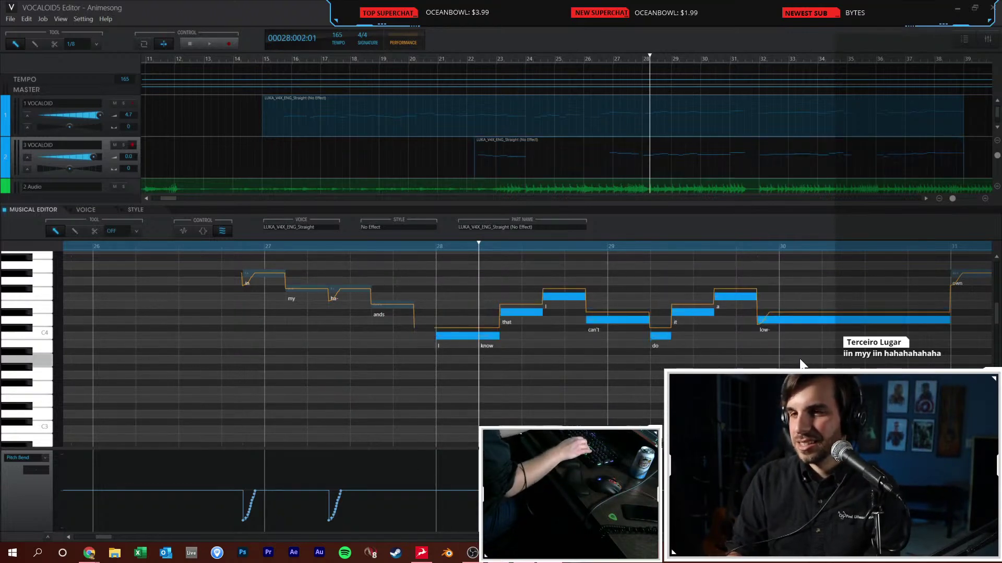
pyautogui.press('Down')
pyautogui.press('Down')
pyautogui.press('Down')
pyautogui.press('Down')
pyautogui.press('Down')
pyautogui.press('Down')
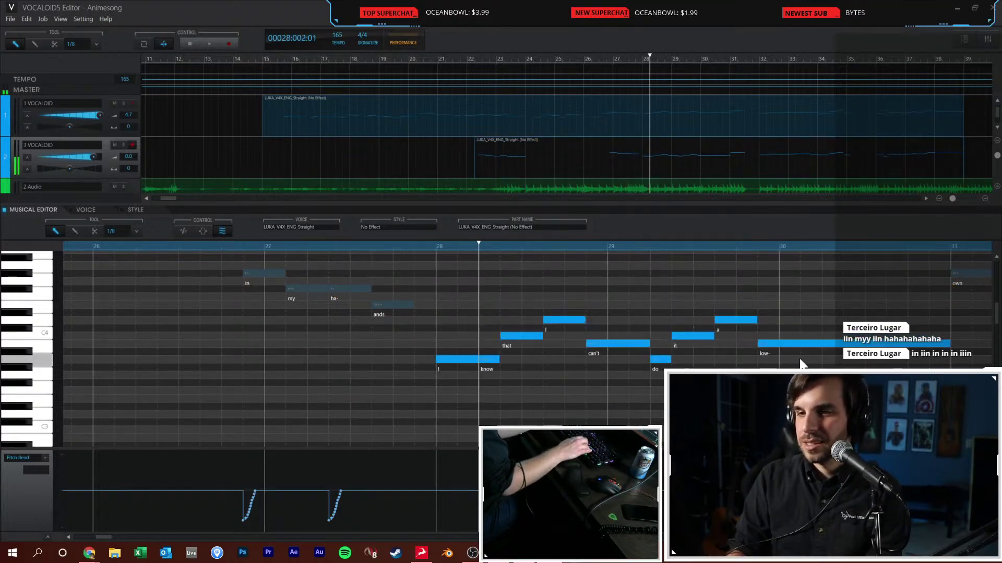
pyautogui.press('Down')
pyautogui.press('Down')
pyautogui.press('Down')
pyautogui.press('Down')
pyautogui.press('Down')
pyautogui.press('Down')
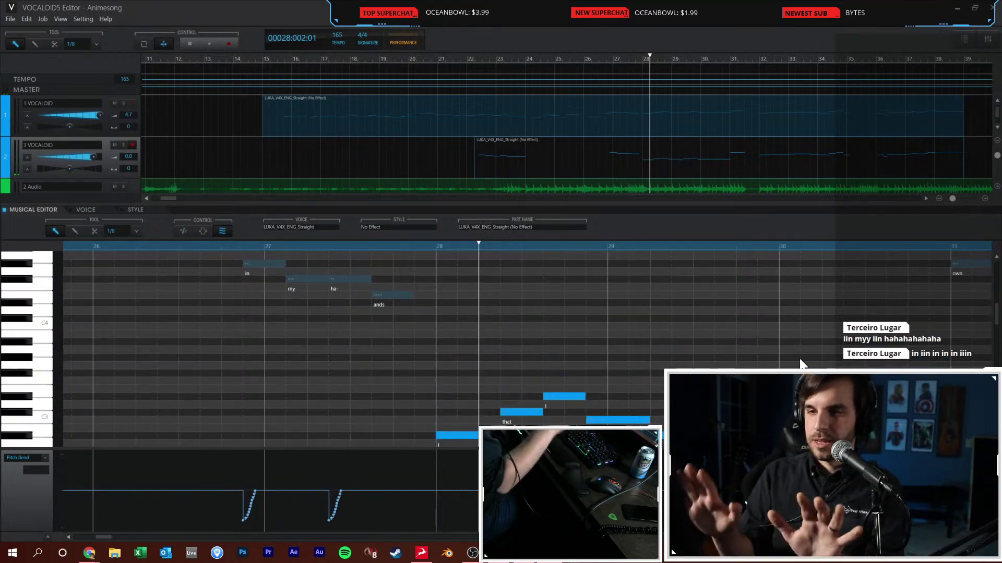
pyautogui.press('Up')
pyautogui.press('Up')
pyautogui.press('Up')
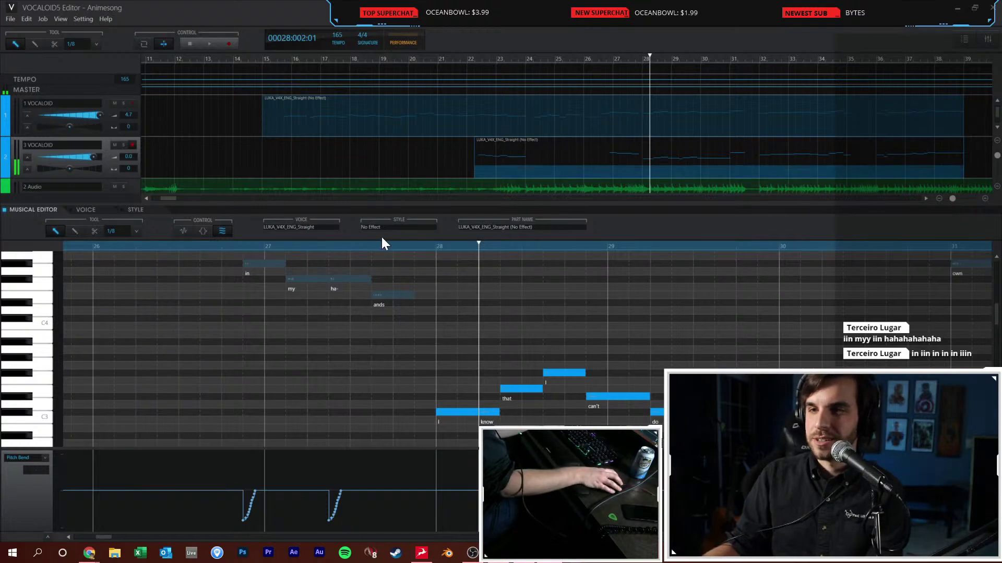
# Lower the "own" note at bar 31 by eight semitones and check the phrase by playback
pyautogui.click(380, 246)
pyautogui.press('space')
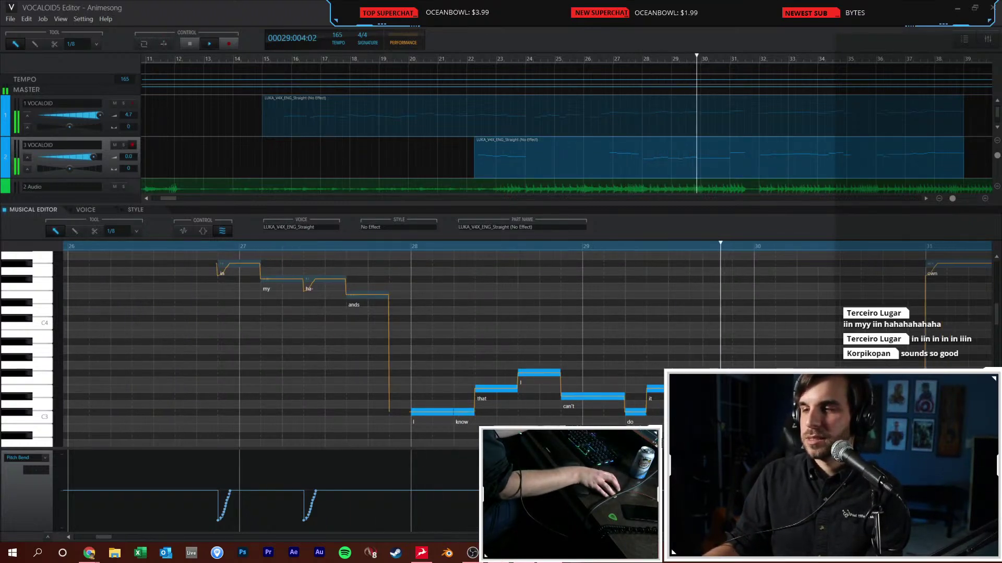
pyautogui.moveTo(747, 264); pyautogui.dragTo(749, 328)
pyautogui.click(522, 247)
pyautogui.press('space')
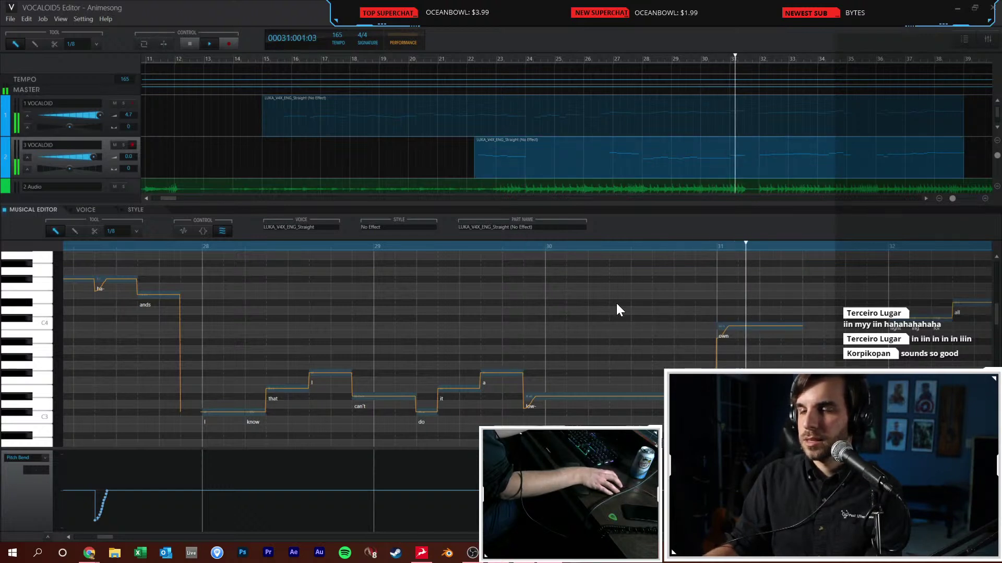
pyautogui.press('space')
# Transpose all harmony notes from "fight" at bar 32 through "dees" in bar 34 up three semitones
pyautogui.hscroll(4, 365, 345)
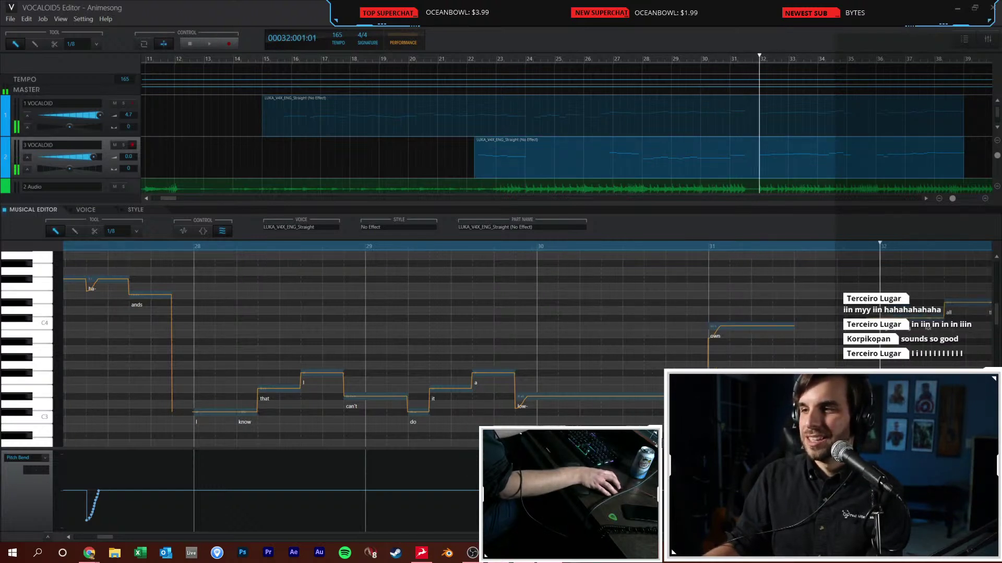
pyautogui.hscroll(7, 527, 344)
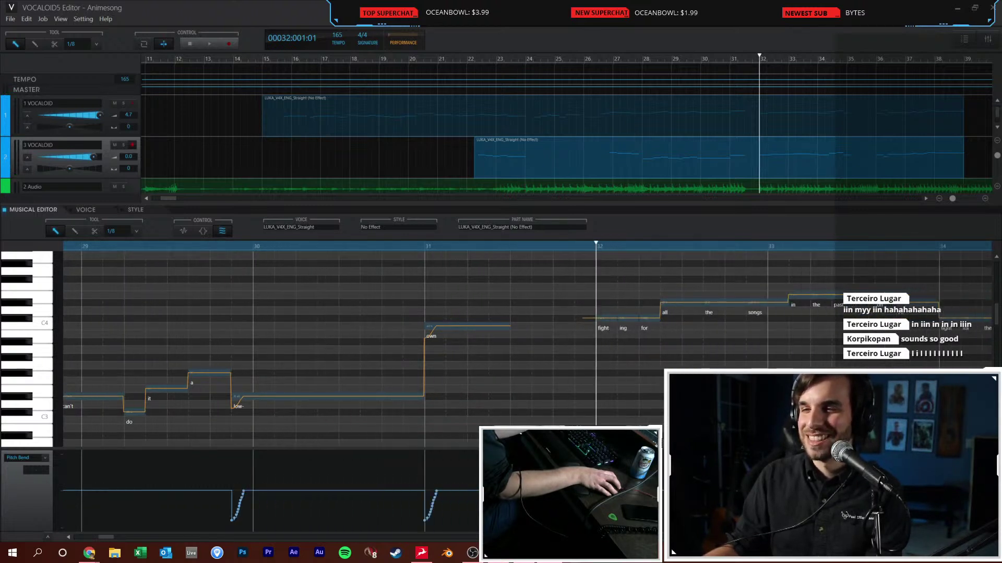
pyautogui.hscroll(2, 500, 365)
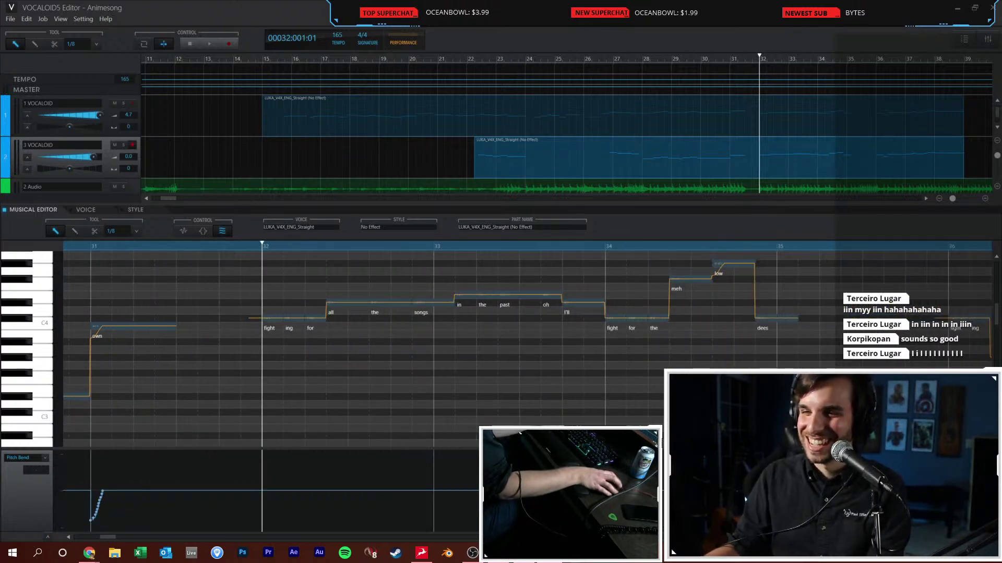
pyautogui.scroll(2, 500, 365)
pyautogui.click(540, 246)
pyautogui.moveTo(278, 288); pyautogui.dragTo(780, 410)
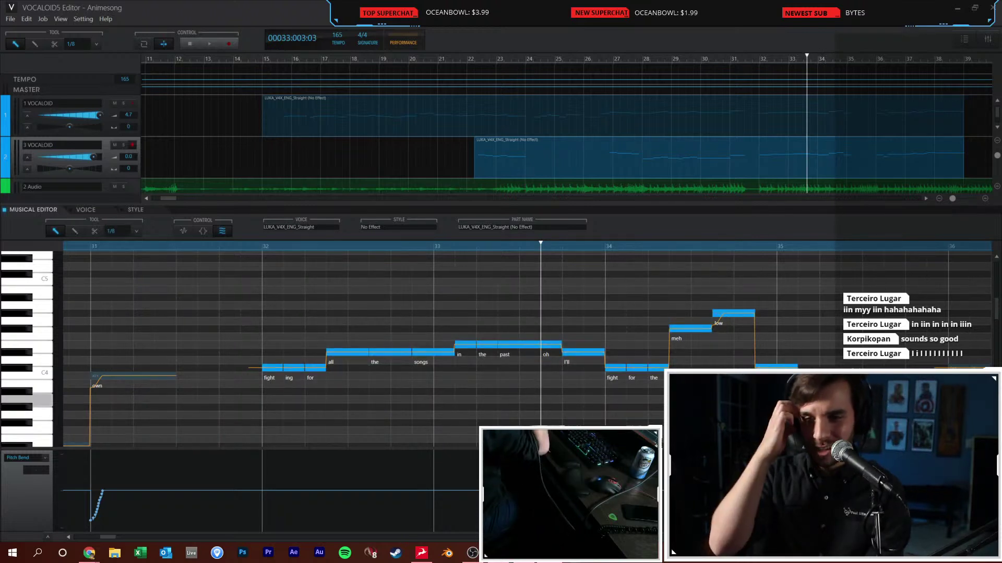
pyautogui.press('Up')
pyautogui.press('Up')
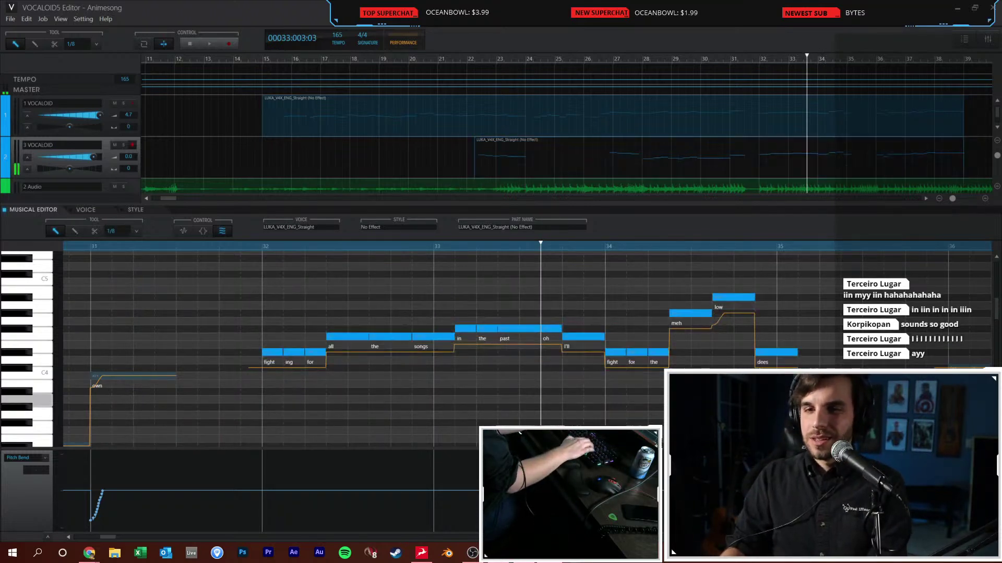
pyautogui.press('Up')
# Raise the "in the past oh" notes in bar 33 by one more semitone
pyautogui.moveTo(305, 327); pyautogui.dragTo(588, 342)
pyautogui.moveTo(476, 316); pyautogui.dragTo(562, 320)
pyautogui.press('Up')
pyautogui.click(586, 309)
# Play the transposed harmony against the lead from just before bar 32 to bar 34
pyautogui.press('space')
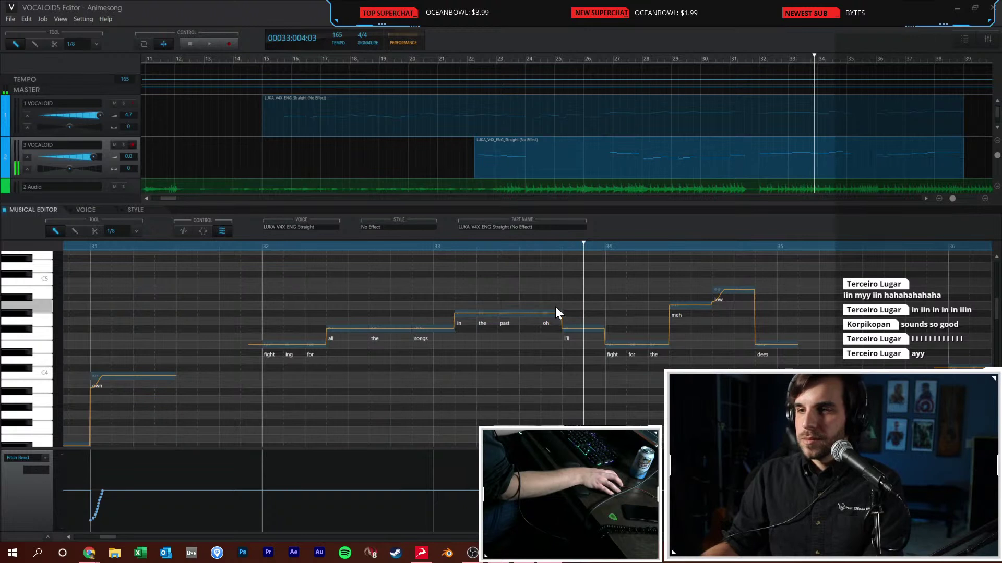
pyautogui.click(216, 245)
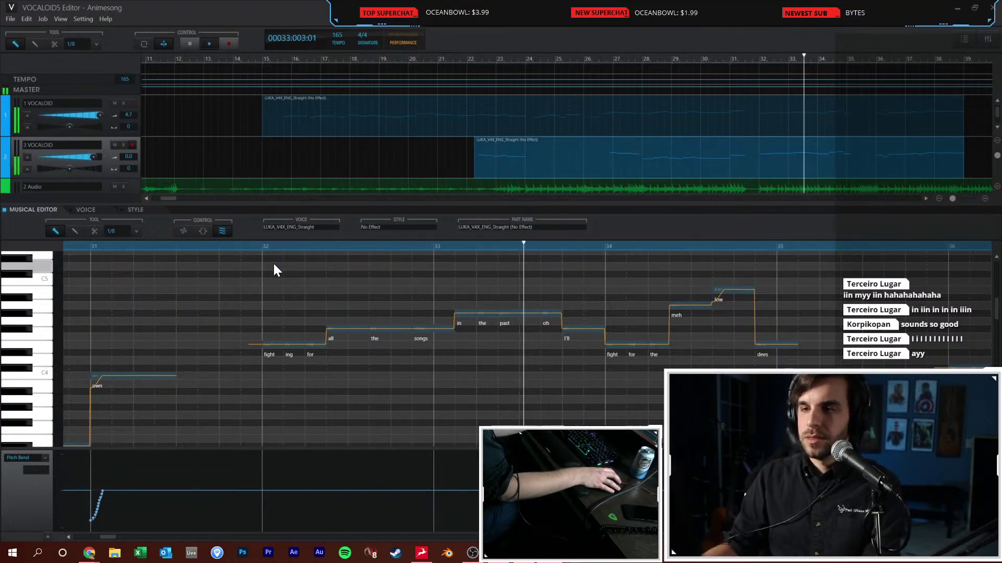
pyautogui.press('space')
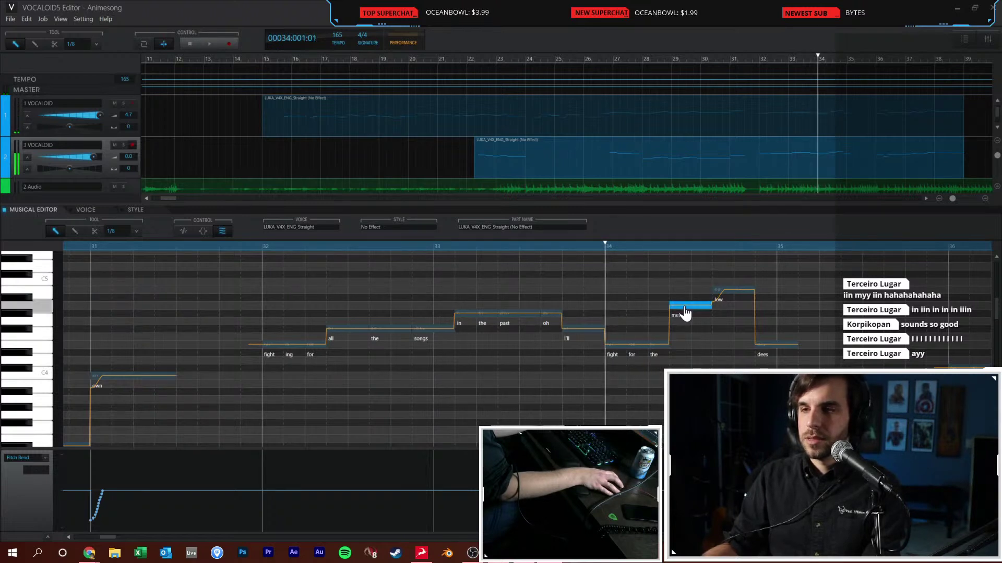
# Play the harmony against the lead from bar 32 through the "dees" note to bar 35
pyautogui.click(760, 345)
pyautogui.click(390, 252)
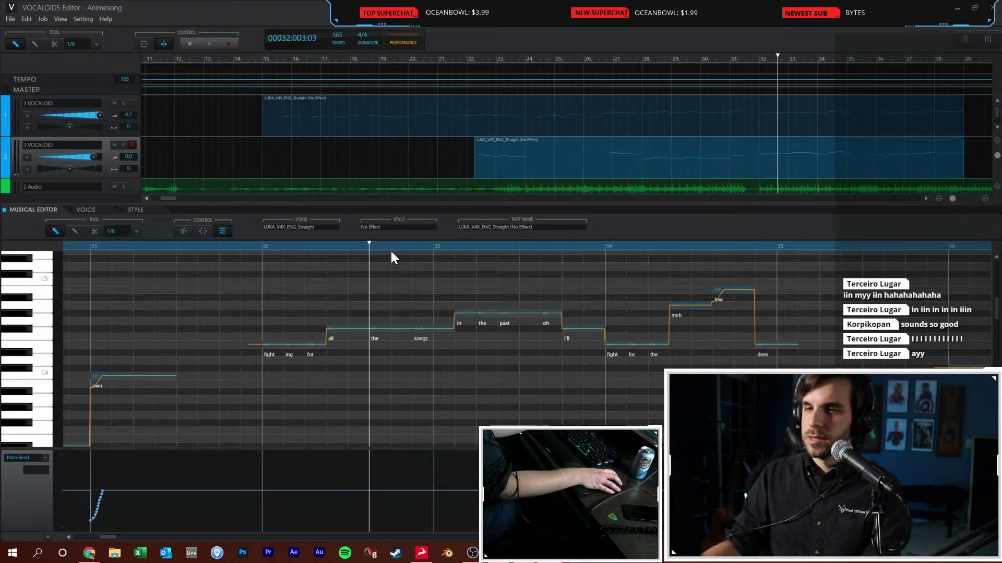
pyautogui.press('space')
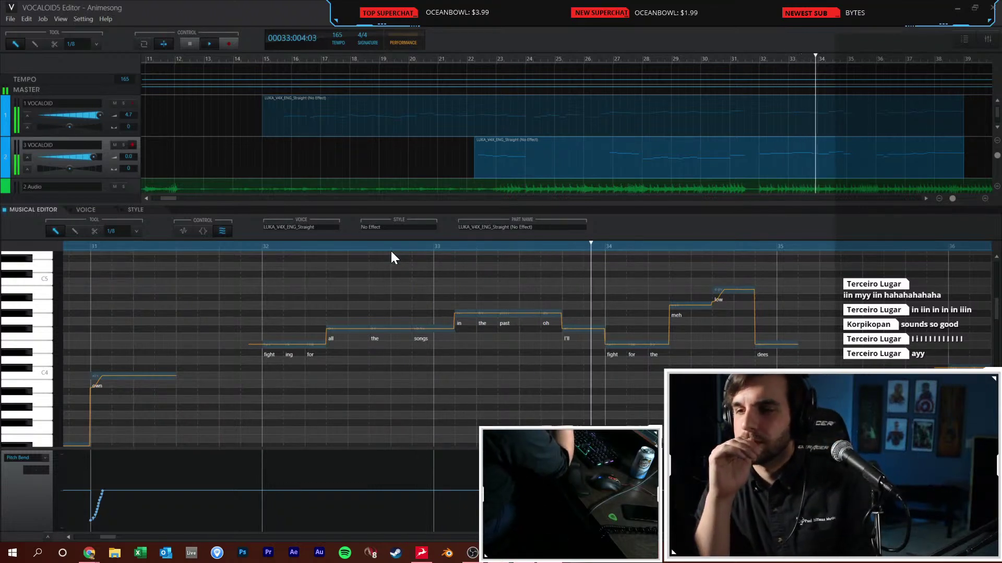
pyautogui.press('space')
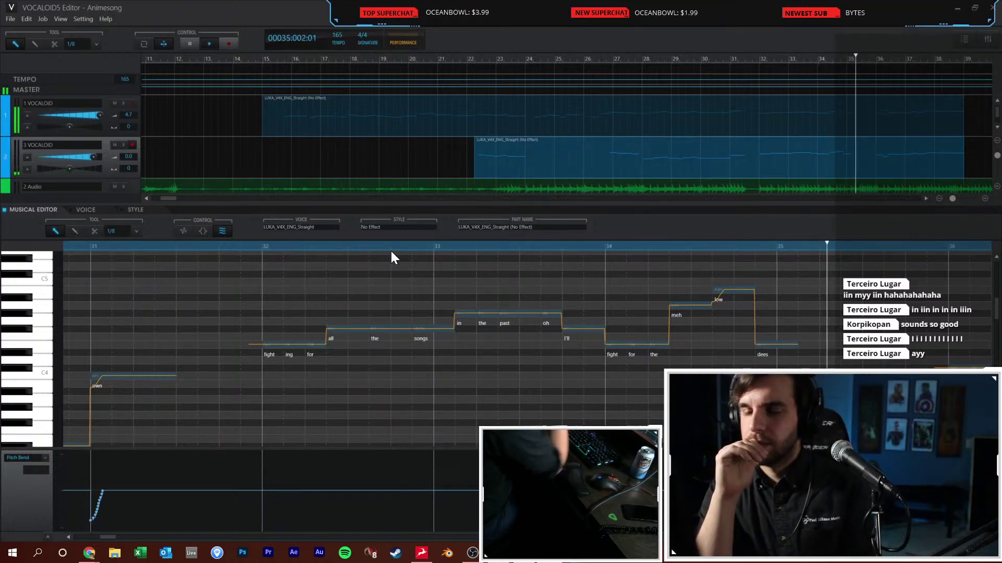
# Raise the harmony's "fight ing" and "in" notes at bar 36 by three semitones
pyautogui.hscroll(5, 527, 344)
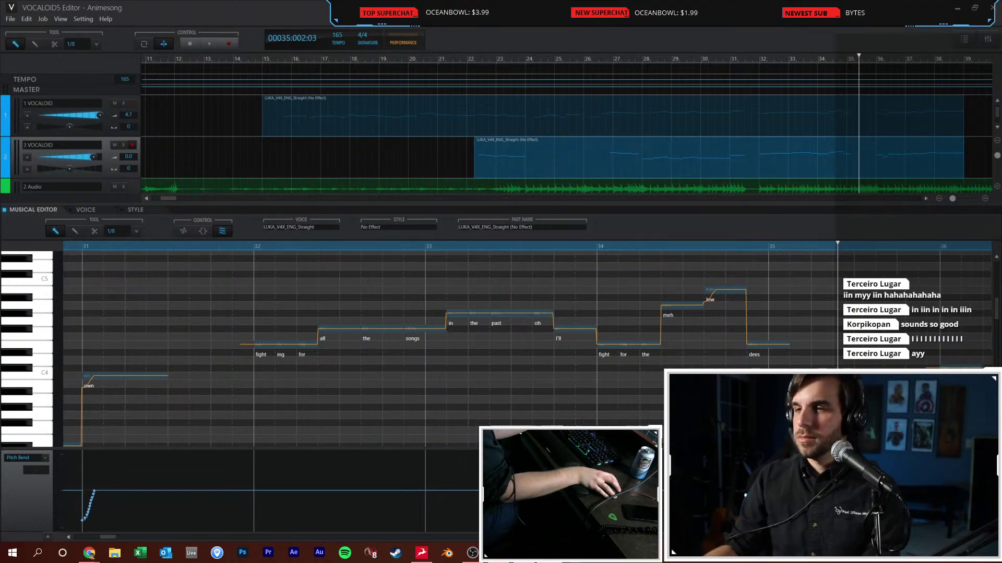
pyautogui.hscroll(4, 534, 397)
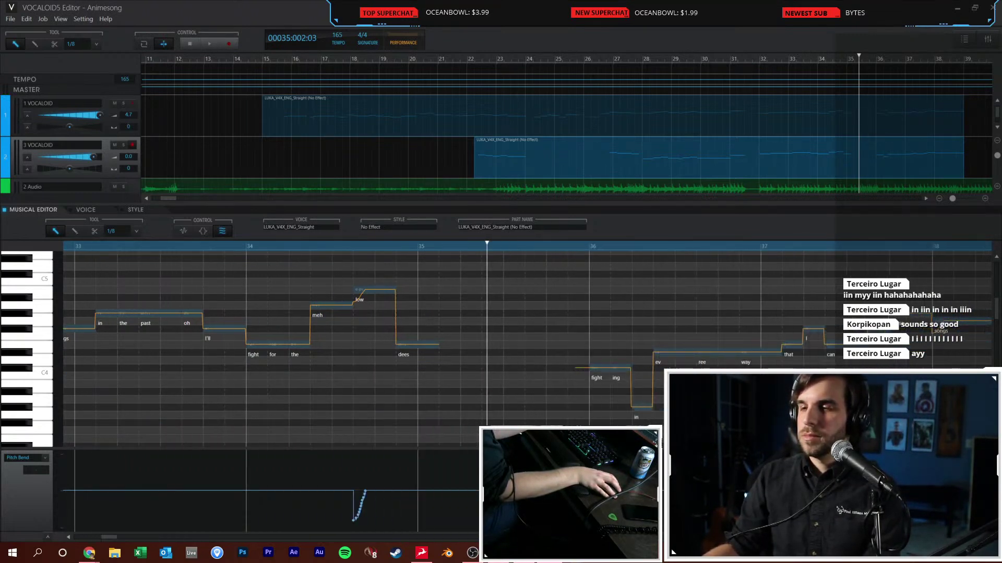
pyautogui.moveTo(492, 363); pyautogui.dragTo(501, 371)
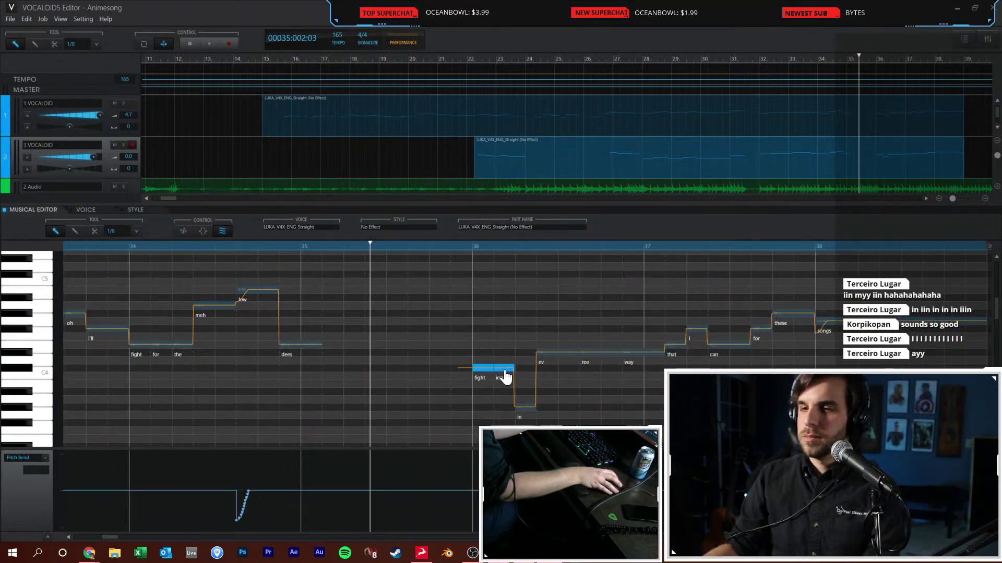
pyautogui.press('Up')
pyautogui.press('Up')
pyautogui.press('Up')
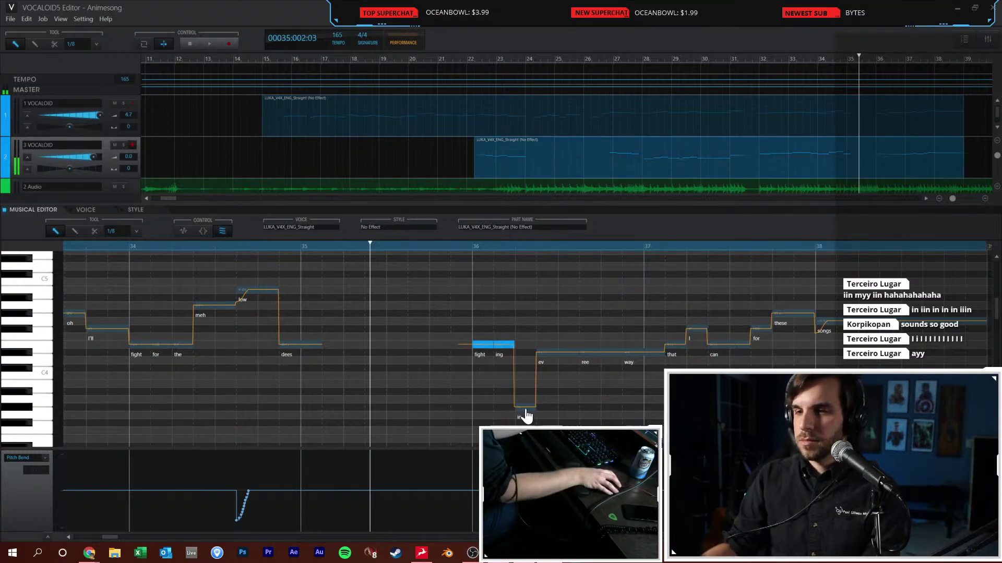
pyautogui.press('Up')
pyautogui.press('Up')
pyautogui.press('Up')
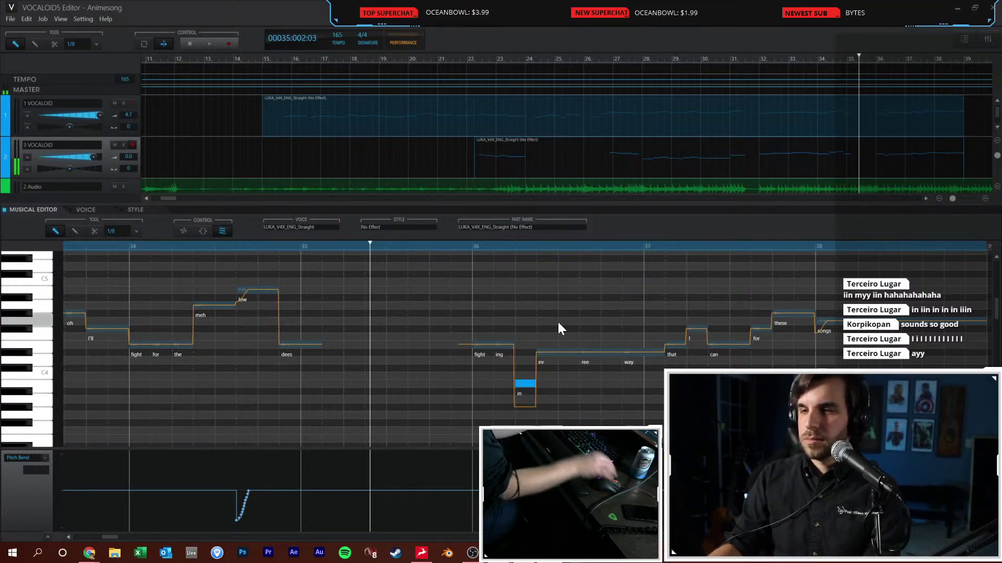
# Raise the "ev ree way" notes leading into bar 37 by three semitones and play the phrase from just before bar 36
pyautogui.moveTo(558, 329); pyautogui.dragTo(653, 366)
pyautogui.press('Up')
pyautogui.press('Up')
pyautogui.press('Up')
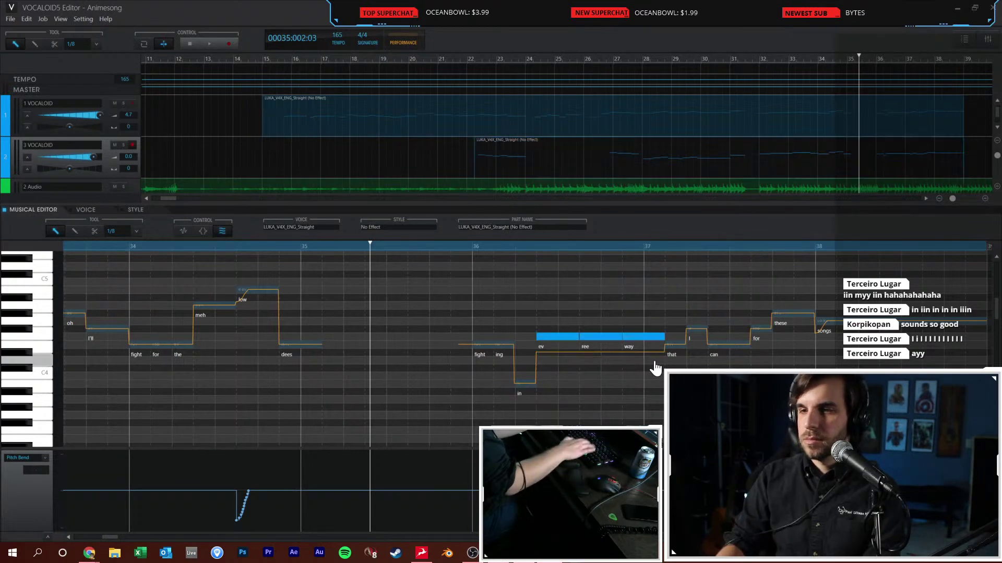
pyautogui.click(453, 244)
pyautogui.press('space')
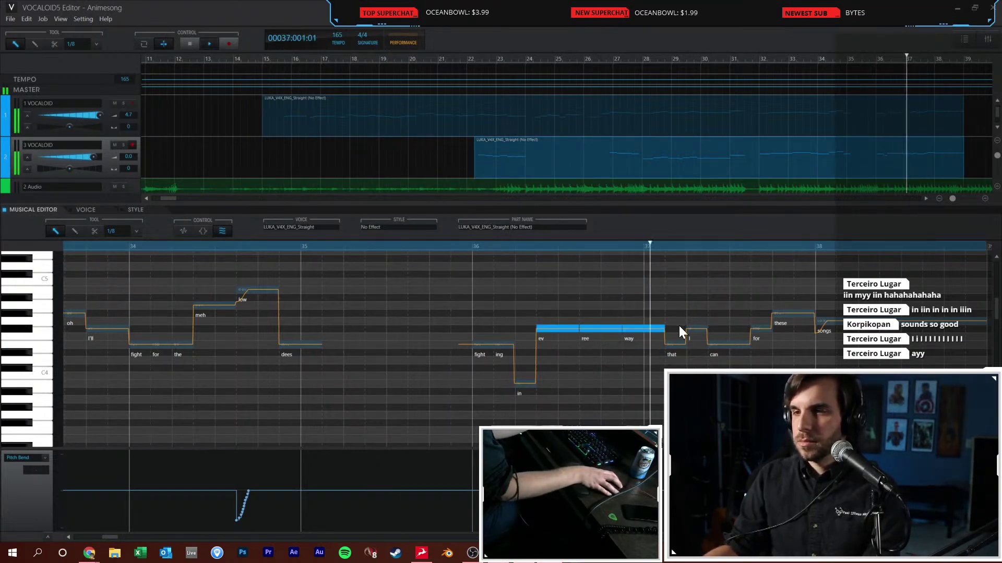
# Raise the "that" and "can" notes in bar 37 by four semitones and the "I" between them by three
pyautogui.moveTo(676, 325); pyautogui.dragTo(710, 345)
pyautogui.press('Up')
pyautogui.press('Up')
pyautogui.press('Up')
pyautogui.press('Up')
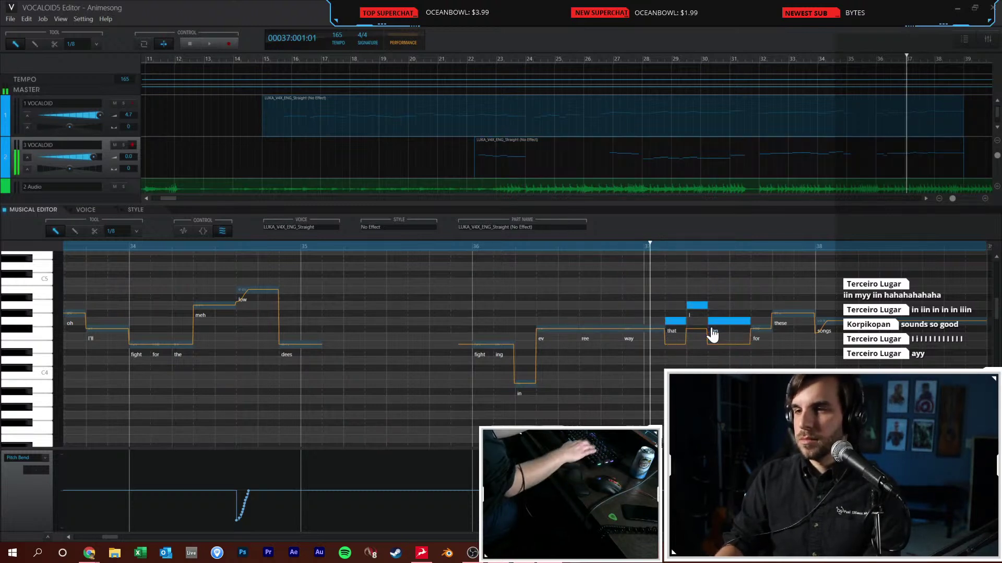
pyautogui.click(698, 296)
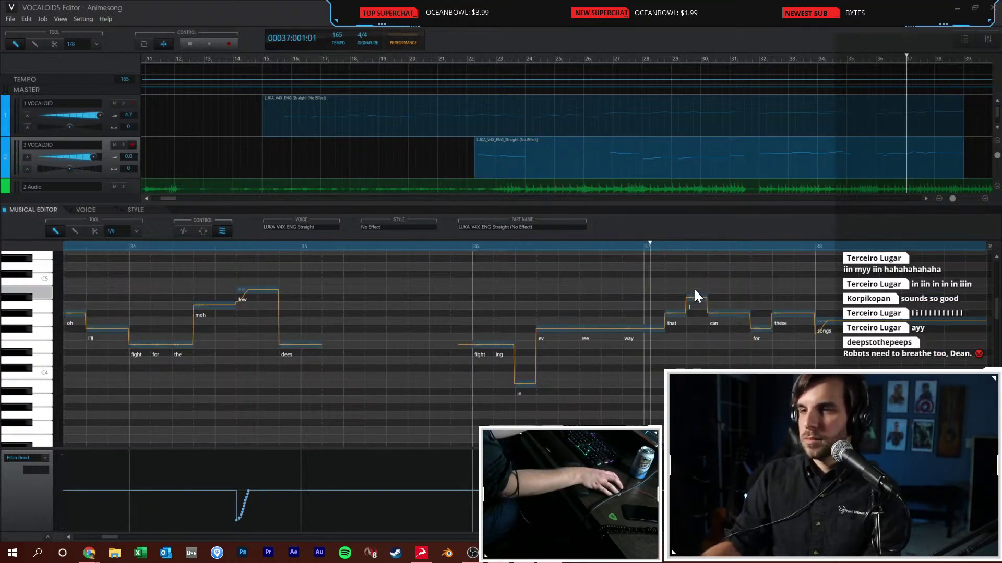
# Raise the "for" and "these" notes at the end of bar 37 by three semitones each
pyautogui.press('Right')
pyautogui.press('Right')
pyautogui.press('Up')
pyautogui.press('Up')
pyautogui.press('Up')
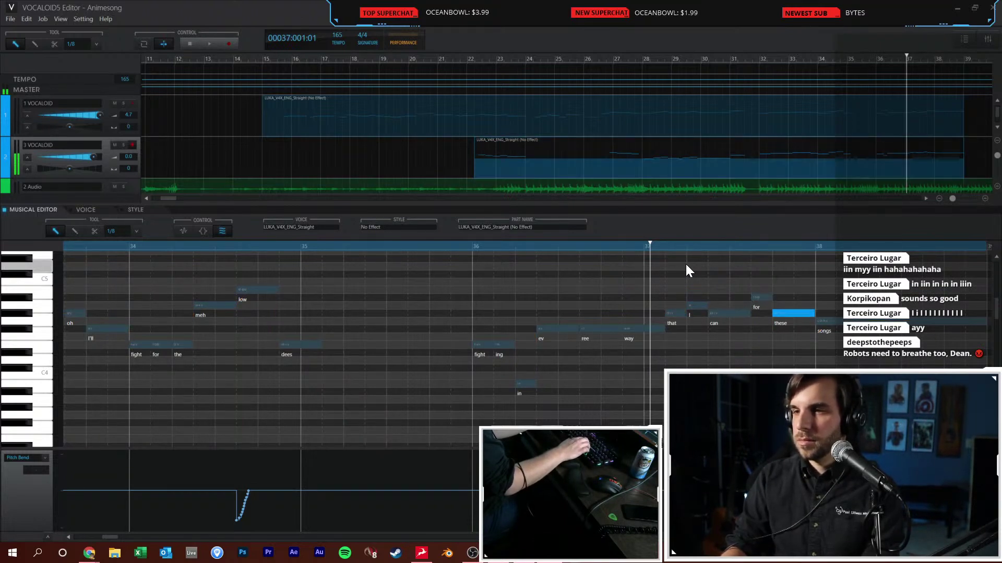
pyautogui.press('Right')
pyautogui.press('Up')
pyautogui.press('Up')
pyautogui.press('Up')
# Raise the held "songs" note at bar 38 by five semitones
pyautogui.press('Right')
pyautogui.press('Up')
pyautogui.press('Up')
pyautogui.press('Up')
pyautogui.press('Up')
pyautogui.press('Up')
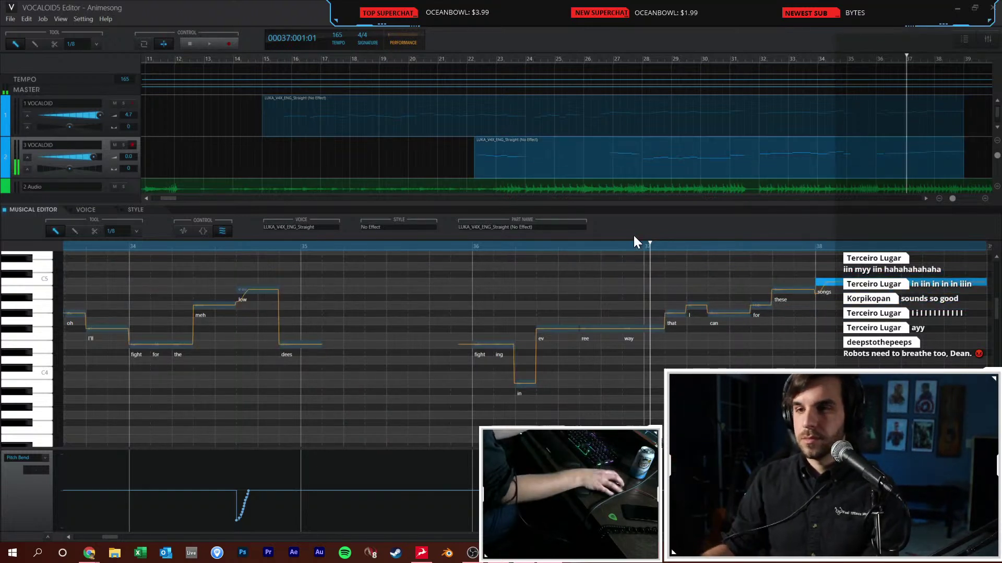
# Examine the style settings of the lead part on the first VOCALOID track, including its Breath section
pyautogui.click(259, 59)
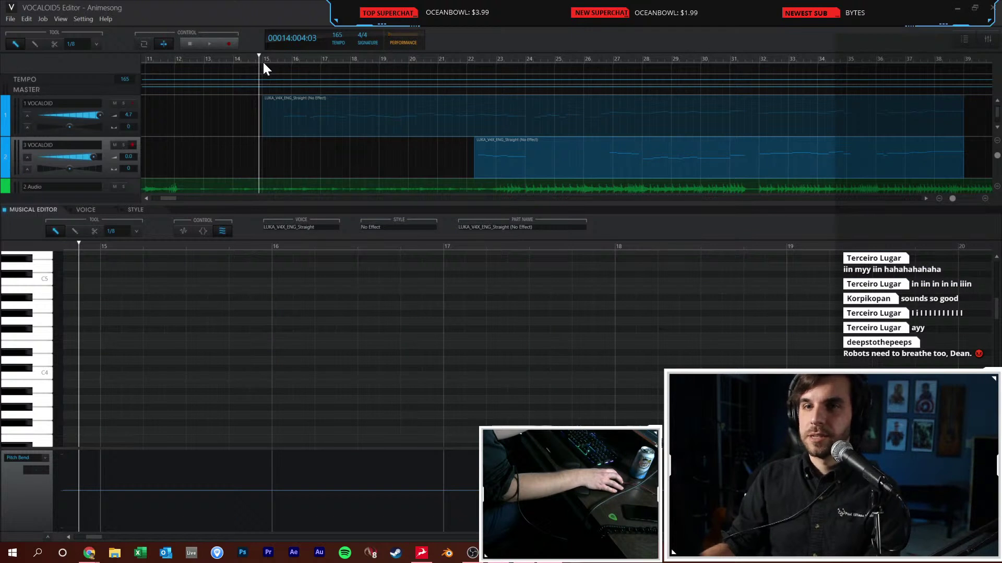
pyautogui.click(108, 108)
pyautogui.click(137, 210)
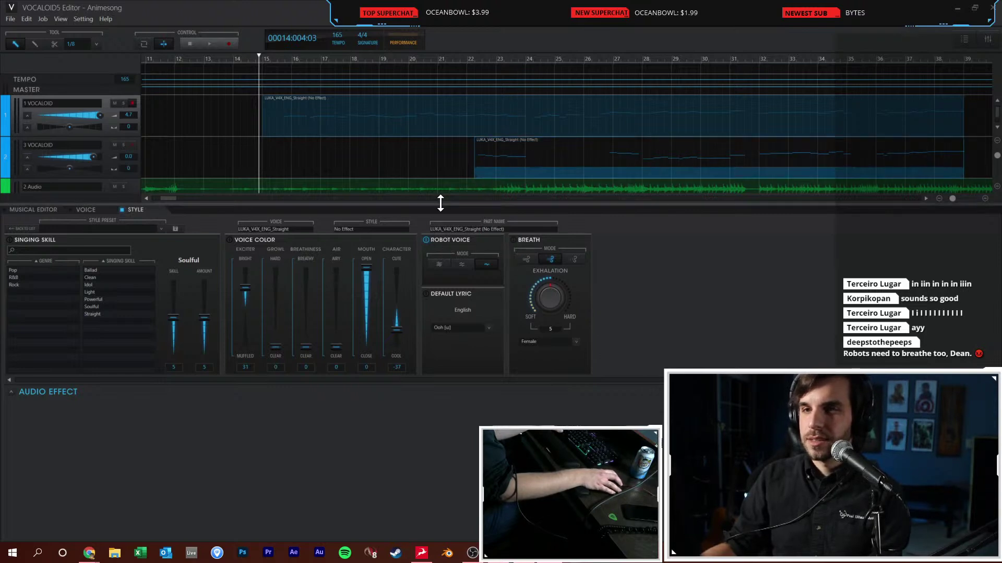
pyautogui.click(446, 134)
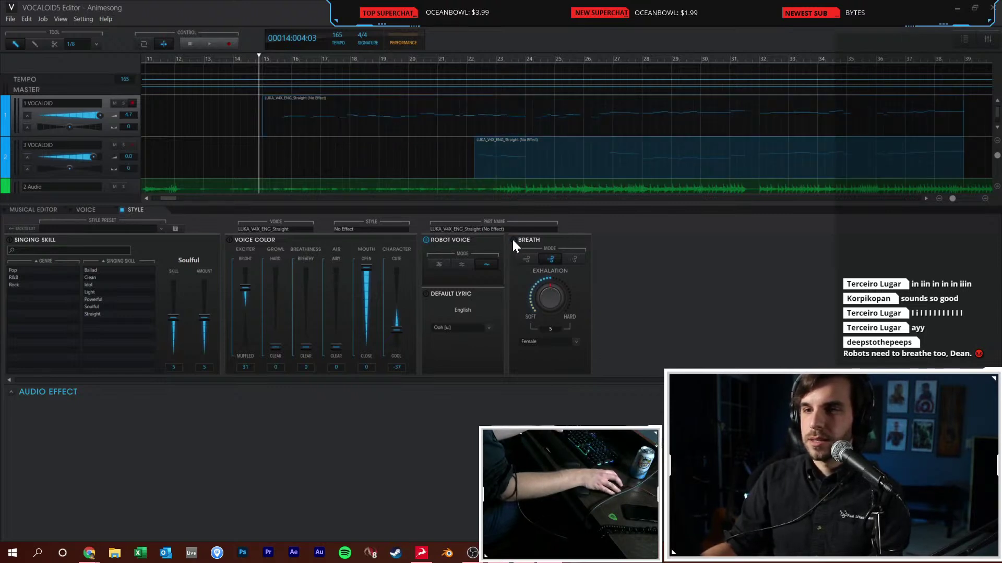
pyautogui.click(395, 148)
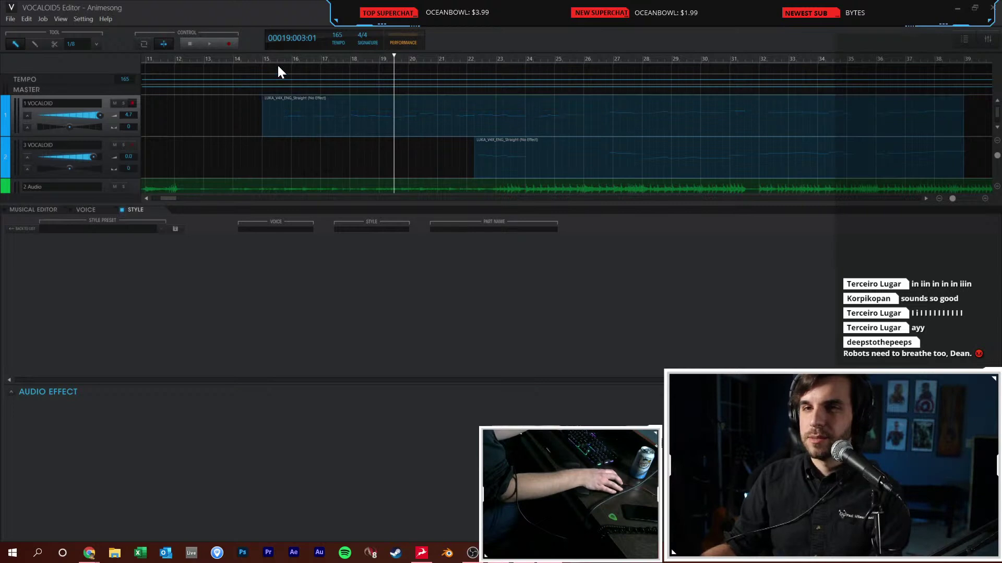
# Play the arrangement from bar 15 to about bar 25
pyautogui.click(263, 54)
pyautogui.press('space')
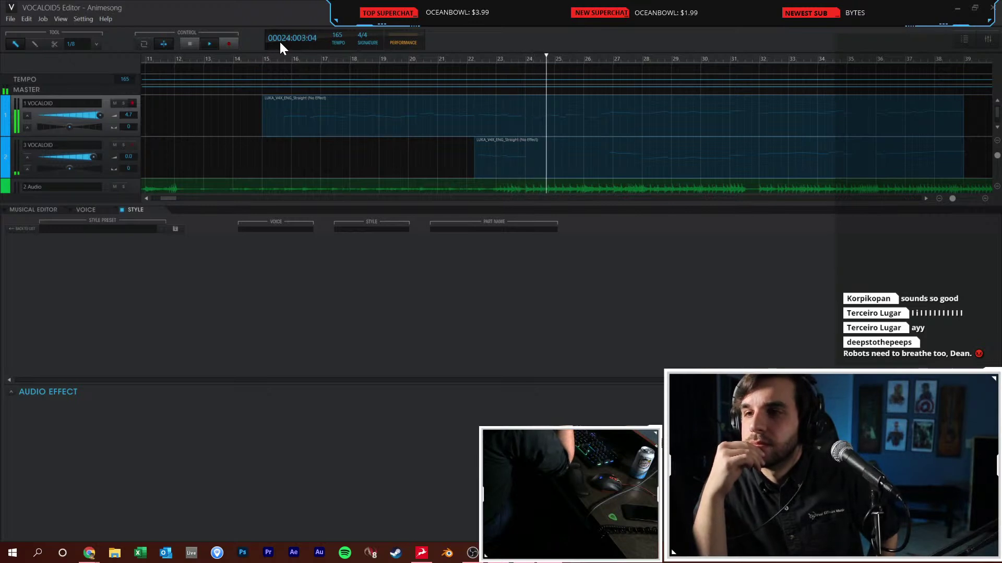
pyautogui.press('space')
# Open the lead part's notes for editing and play the complete arrangement from bar 15 past the end at bar 39
pyautogui.doubleClick(553, 127)
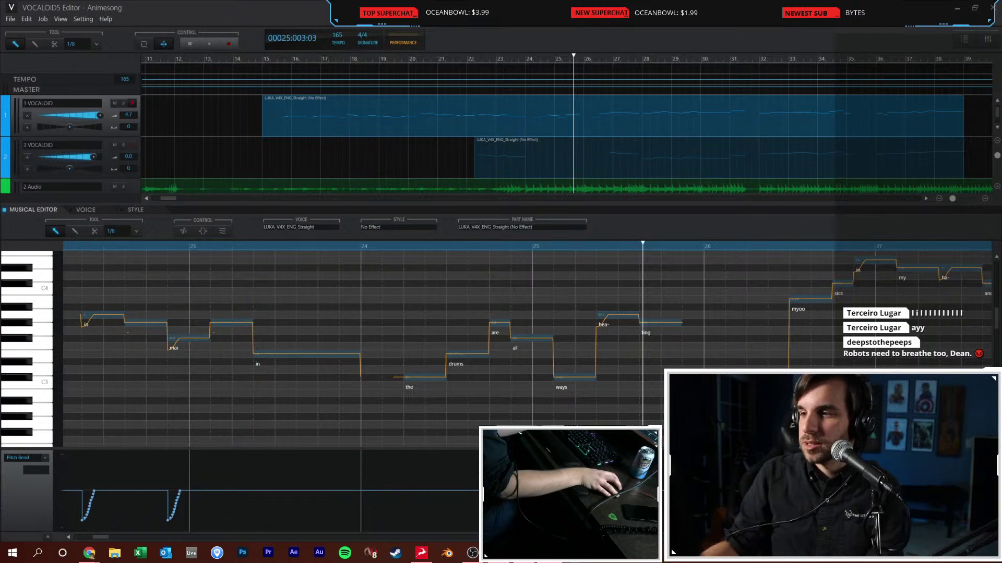
pyautogui.scroll(-1, 611, 365)
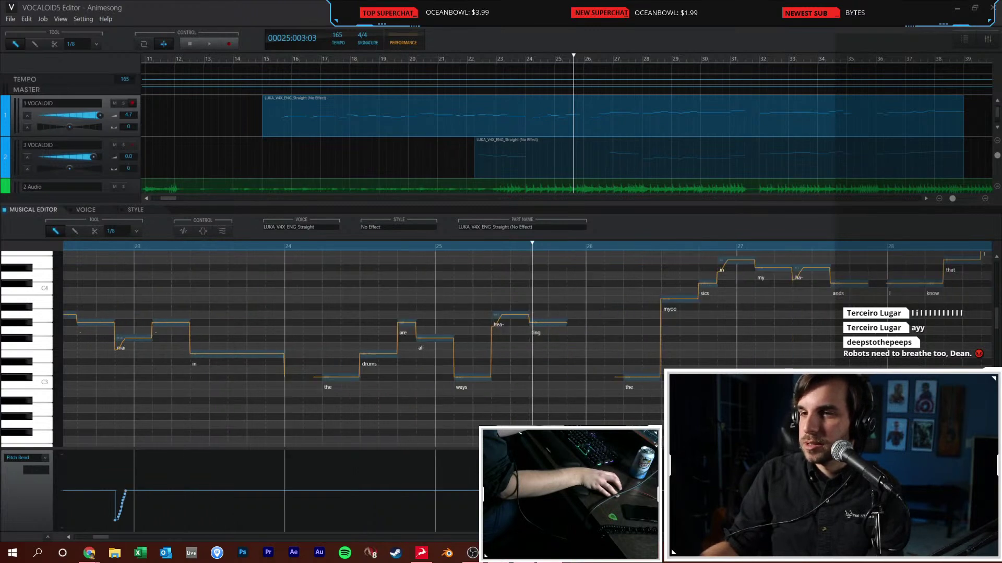
pyautogui.click(262, 56)
pyautogui.press('space')
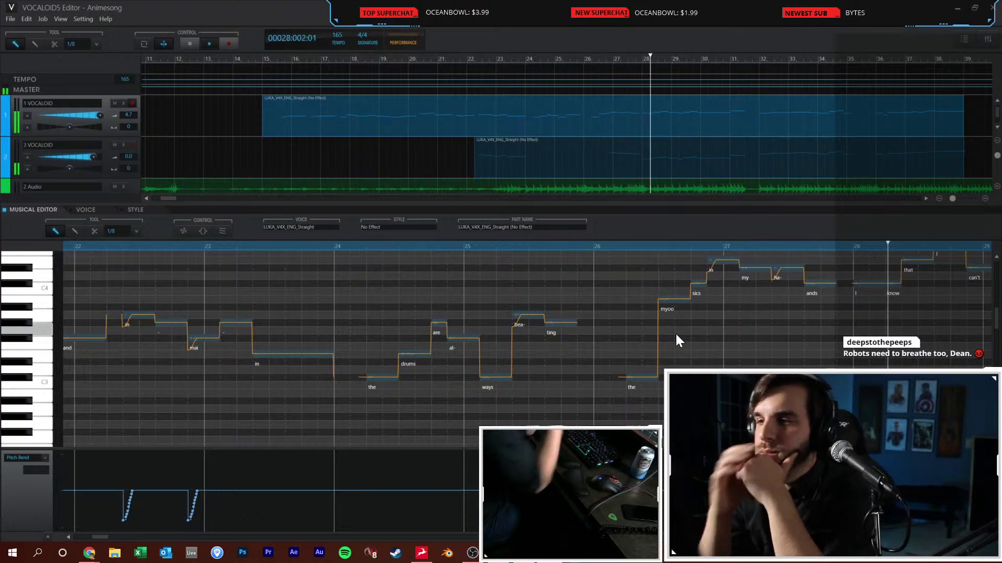
pyautogui.scroll(1, 659, 344)
pyautogui.scroll(1, 659, 342)
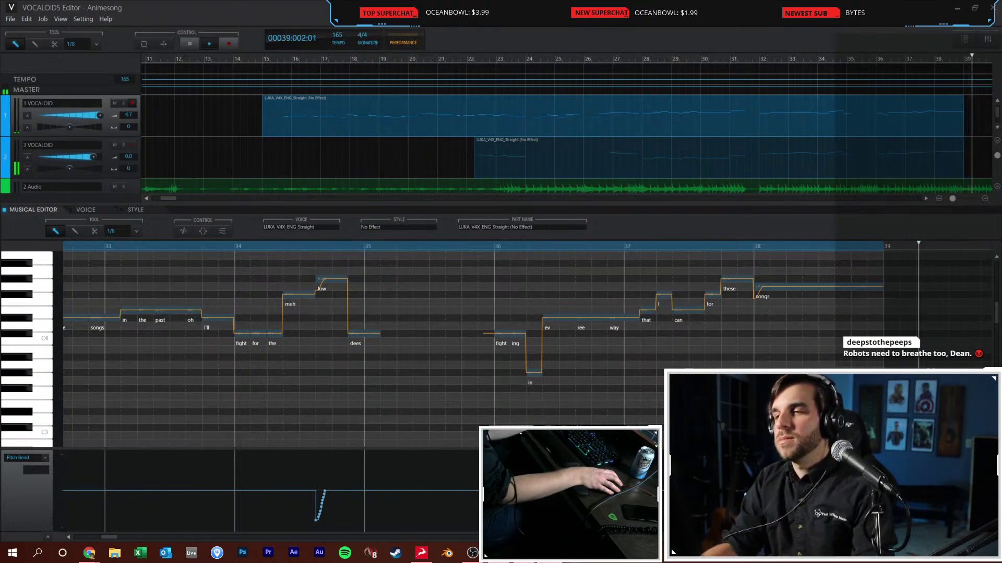
pyautogui.press('space')
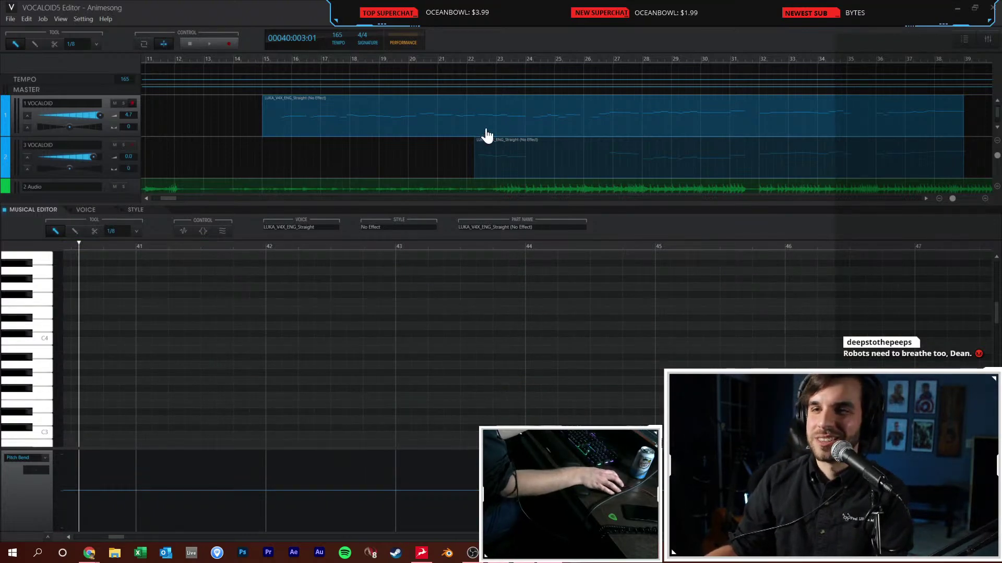
# Add a new VOCALOID track below the harmony track
pyautogui.press('1')
pyautogui.click(345, 151)
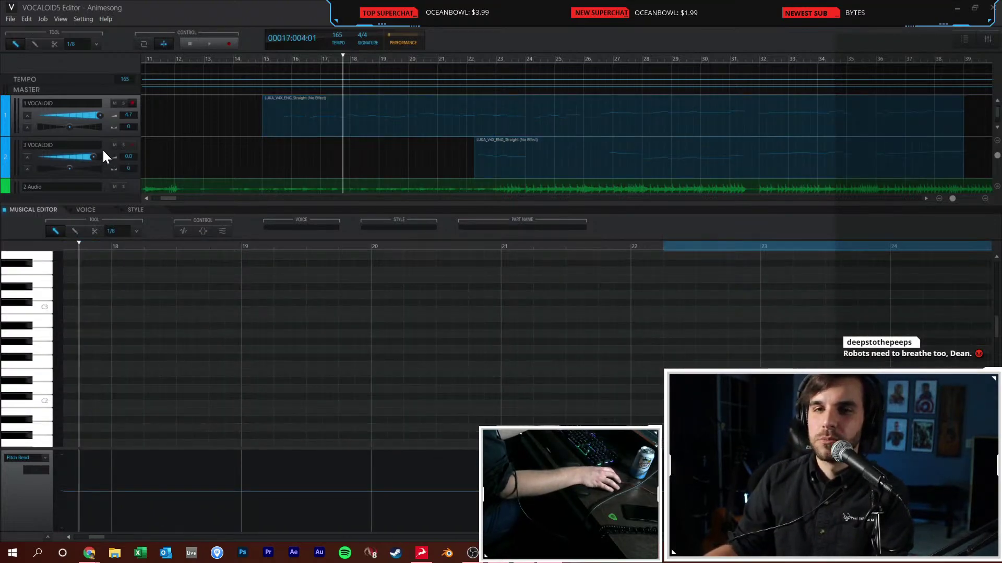
pyautogui.rightClick(104, 156)
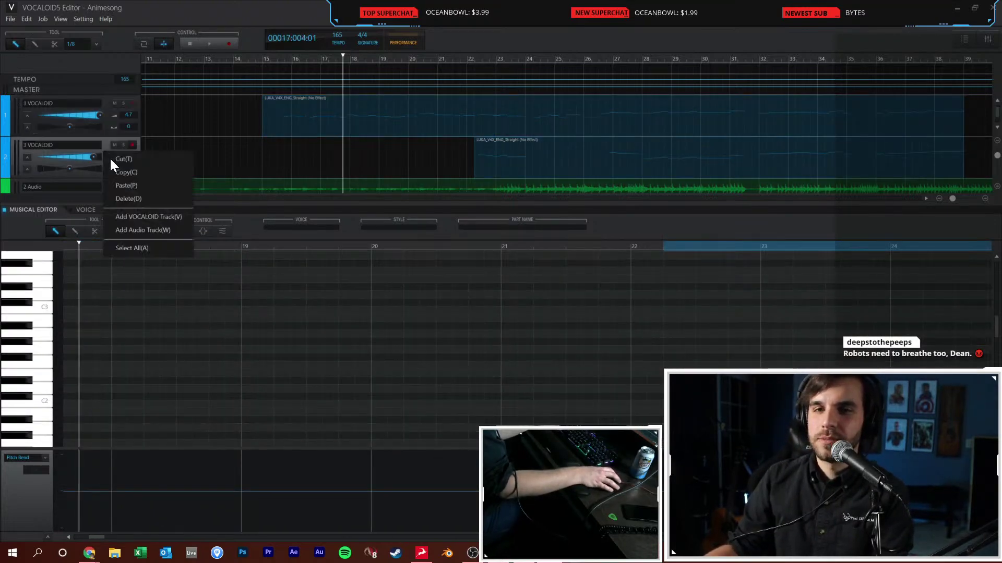
pyautogui.click(136, 217)
# Paste a copy of the harmony part onto the new VOCALOID track, starting in bar 22 in line with the original
pyautogui.click(510, 173)
pyautogui.scroll(-1, 507, 168)
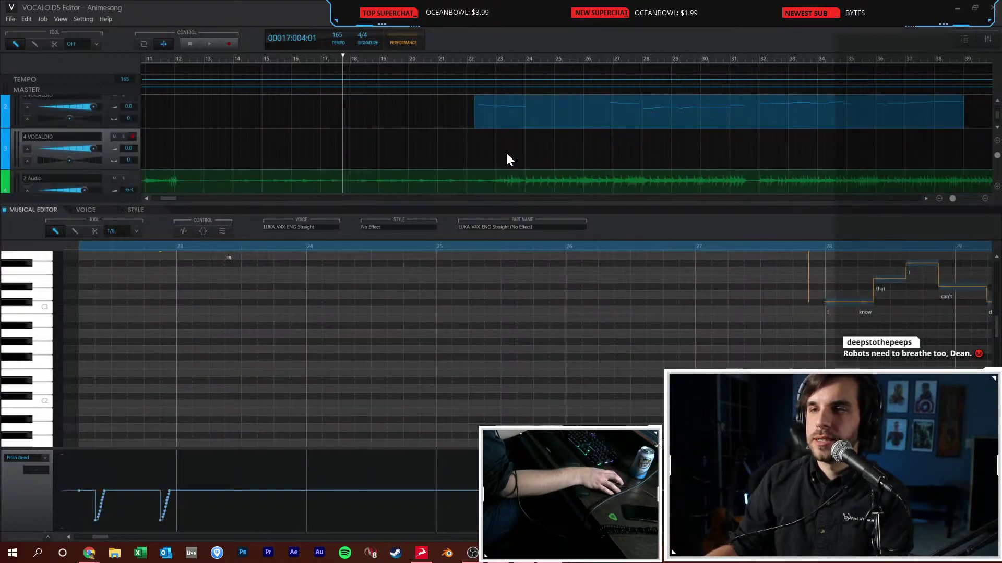
pyautogui.click(476, 145)
pyautogui.hotkey('ctrl', 'v')
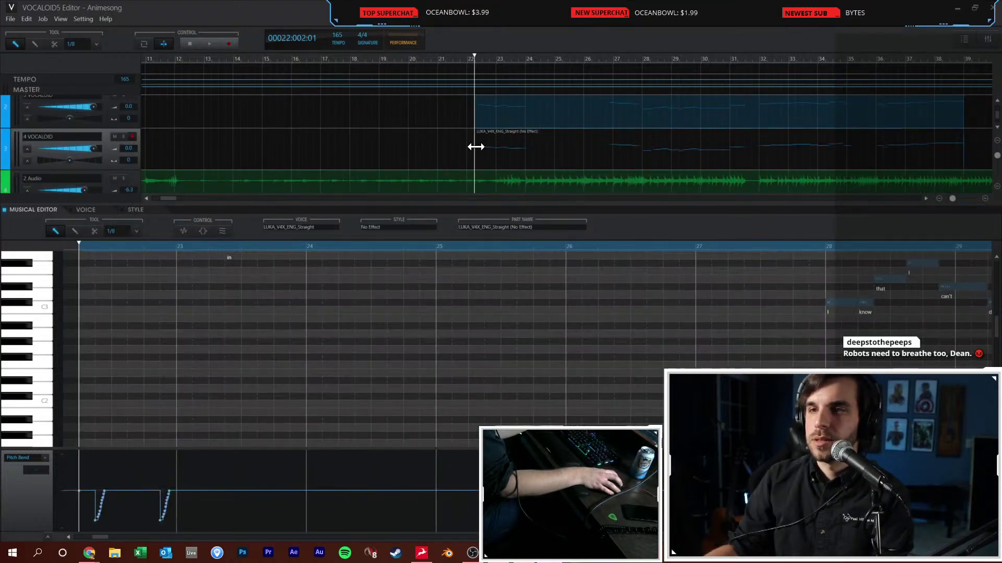
# Set the copied part's Exciter to 22 and Character to -12, and pan the original harmony track to 64 and its copy to -64
pyautogui.click(133, 209)
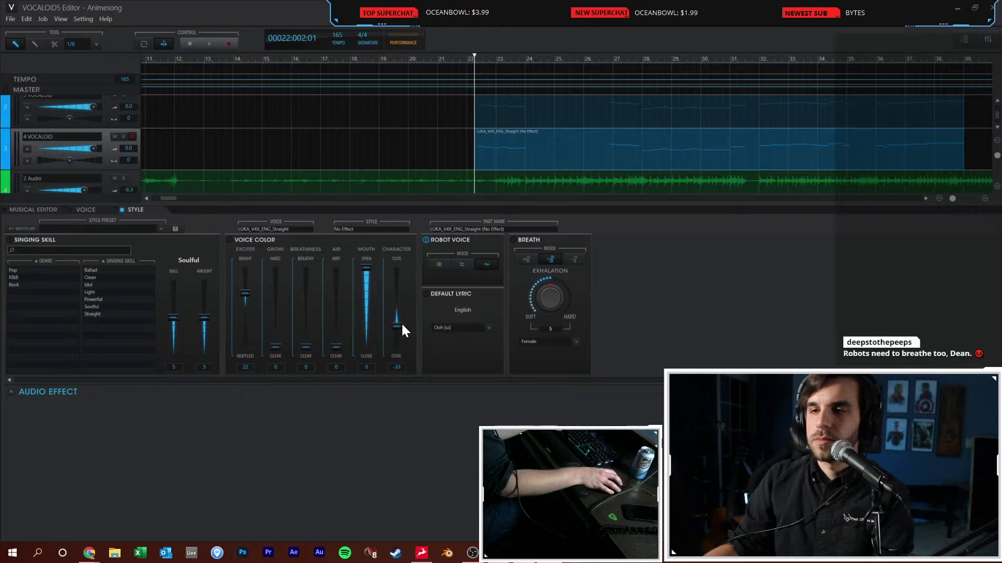
pyautogui.moveTo(93, 158); pyautogui.dragTo(41, 159)
# Solo the two panned harmony tracks and play them together from bar 22 to compare their sound
pyautogui.press('space')
pyautogui.click(123, 179)
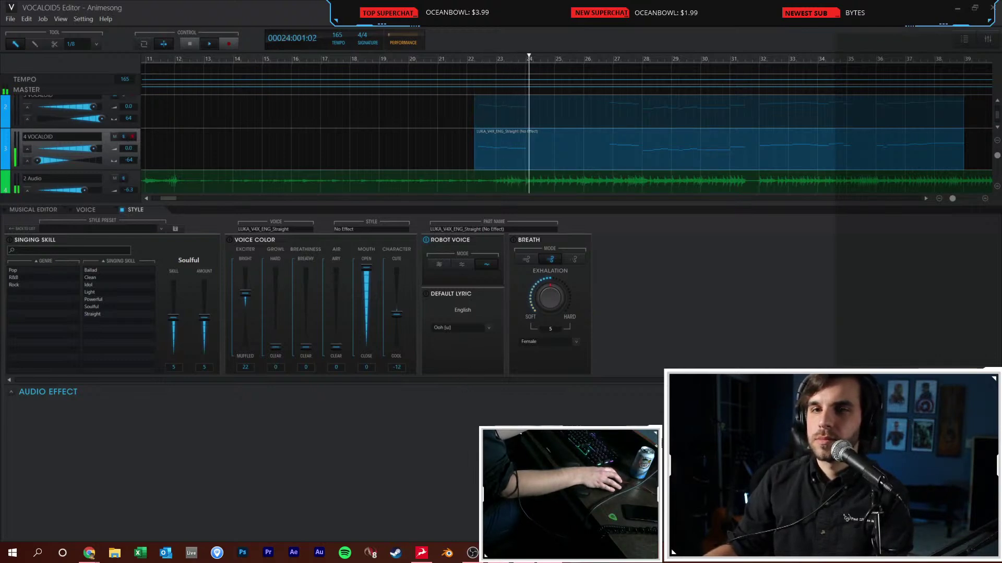
pyautogui.press('space')
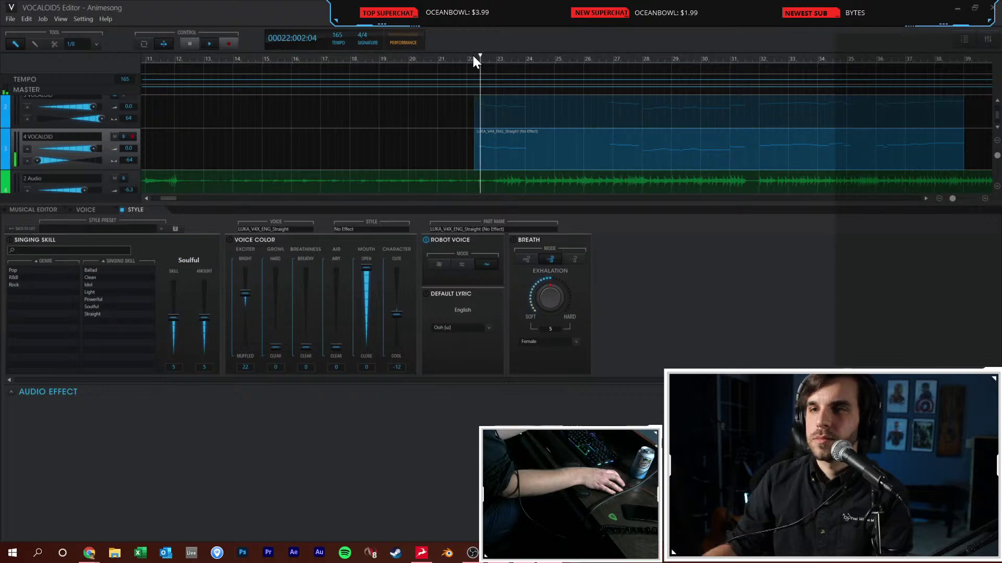
pyautogui.press('space')
pyautogui.scroll(1, 156, 156)
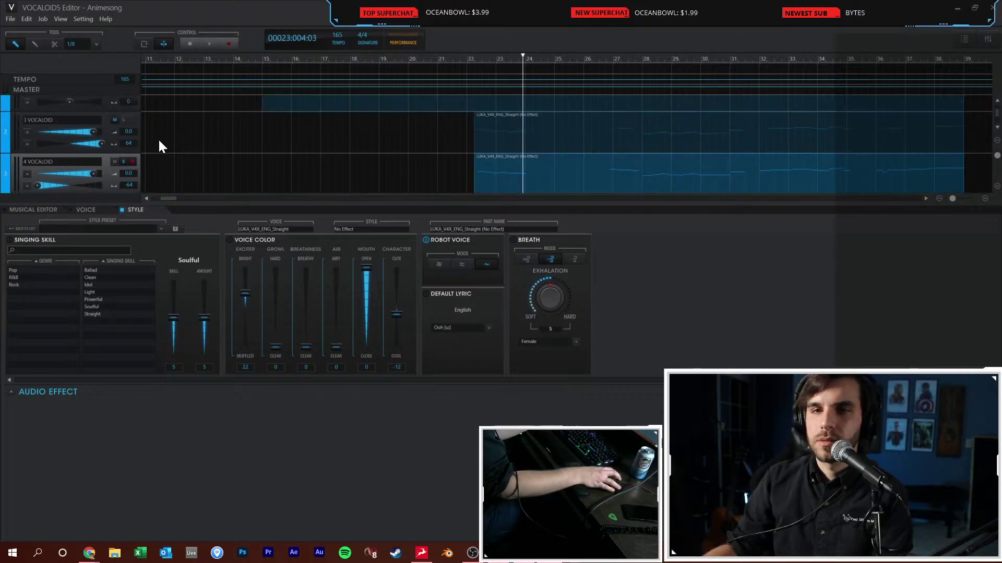
pyautogui.press('space')
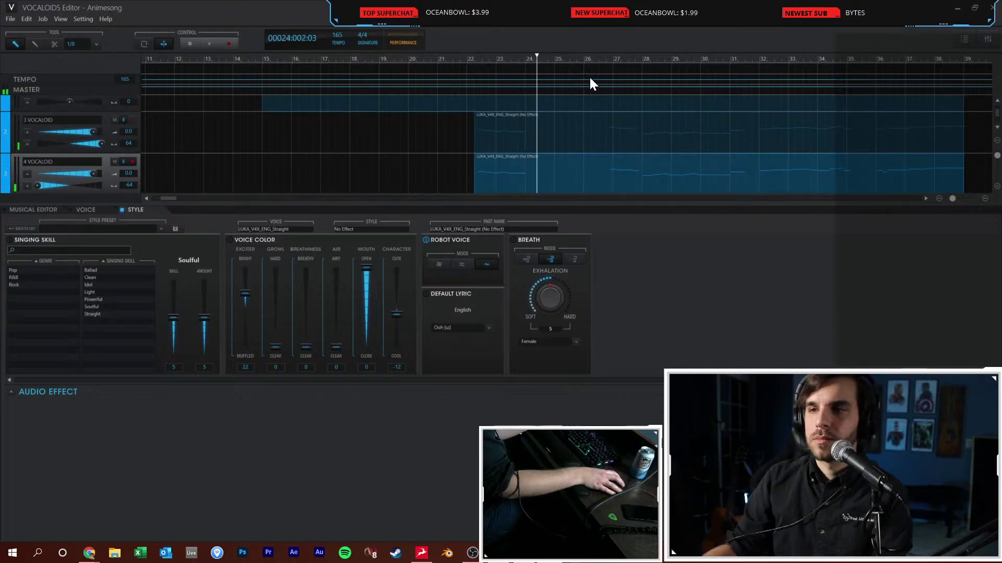
pyautogui.press('space')
# Raise the duplicate harmony track's volume to 1.1 during playback from bar 26 and set its part's Exciter to 34
pyautogui.click(606, 75)
pyautogui.click(606, 59)
pyautogui.press('space')
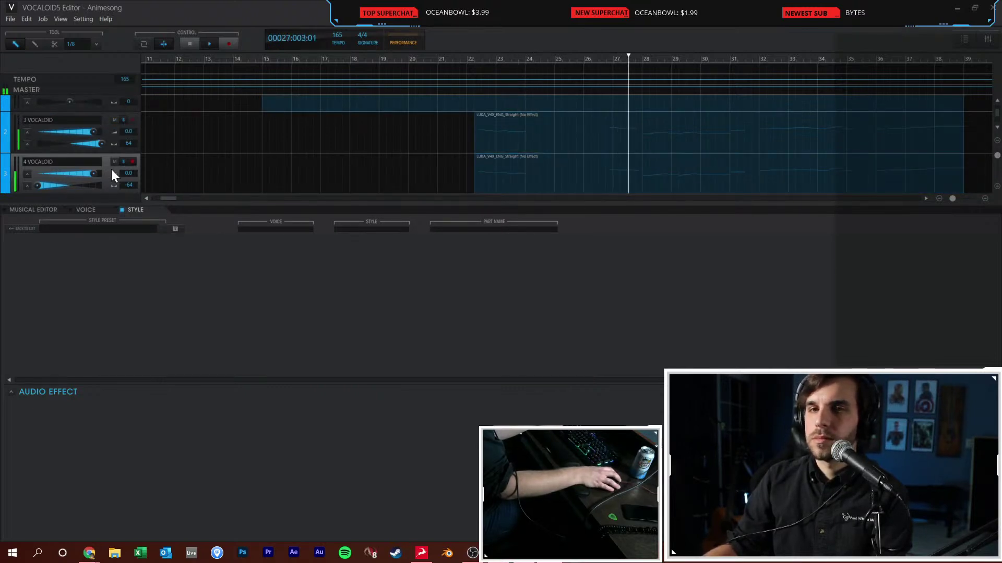
pyautogui.moveTo(102, 172); pyautogui.dragTo(95, 173)
pyautogui.press('space')
pyautogui.click(533, 178)
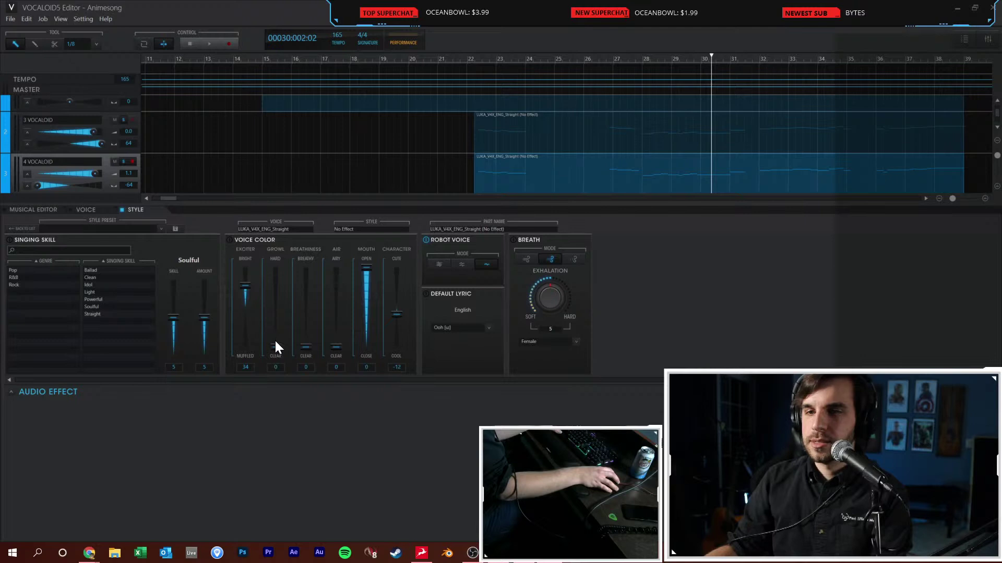
# Set the duplicate harmony part's Exciter to 24, Growl to 83 and Character to -50, auditioning it from bar 22
pyautogui.press('space')
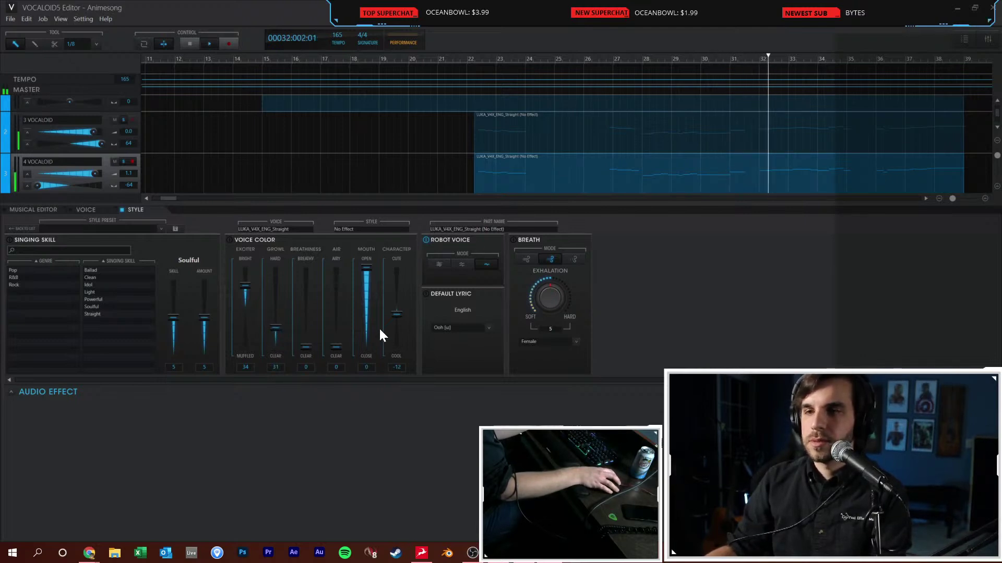
pyautogui.moveTo(396, 315); pyautogui.dragTo(398, 337)
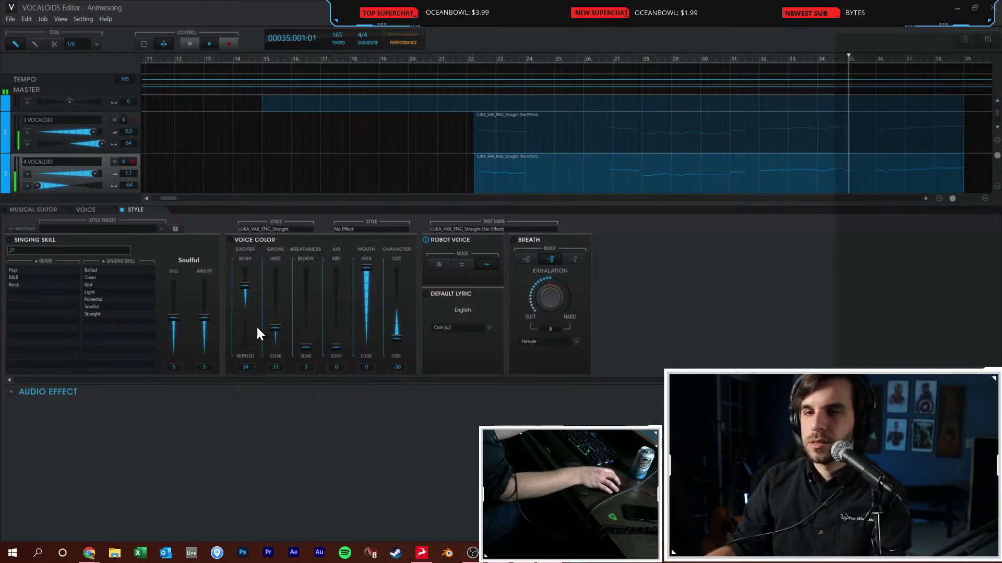
pyautogui.press('space')
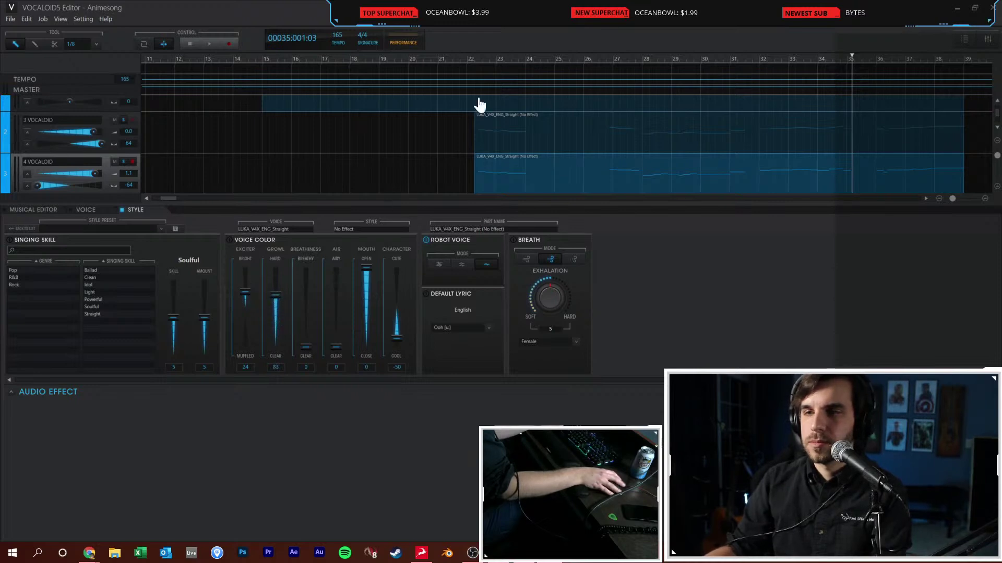
pyautogui.click(474, 58)
pyautogui.press('space')
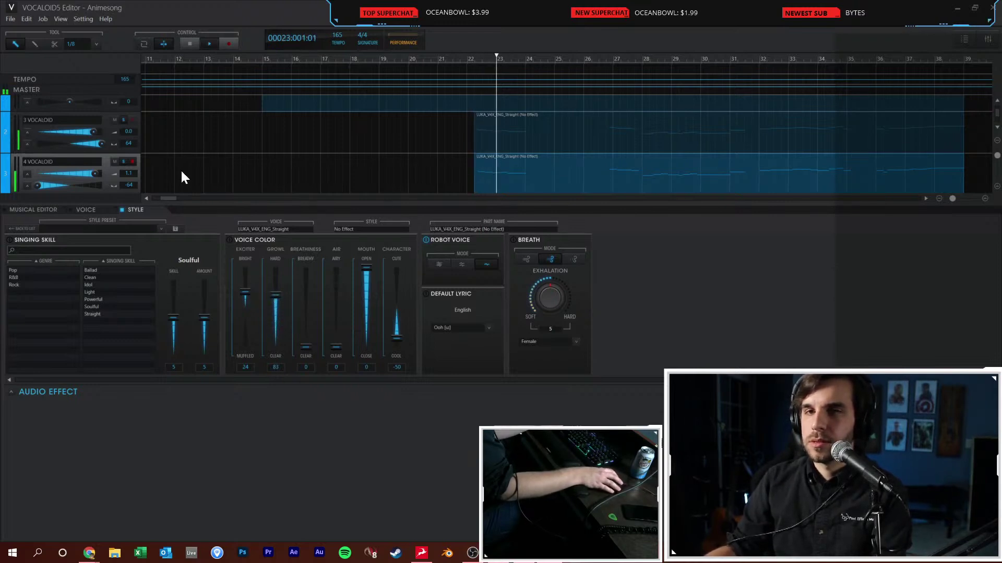
pyautogui.press('space')
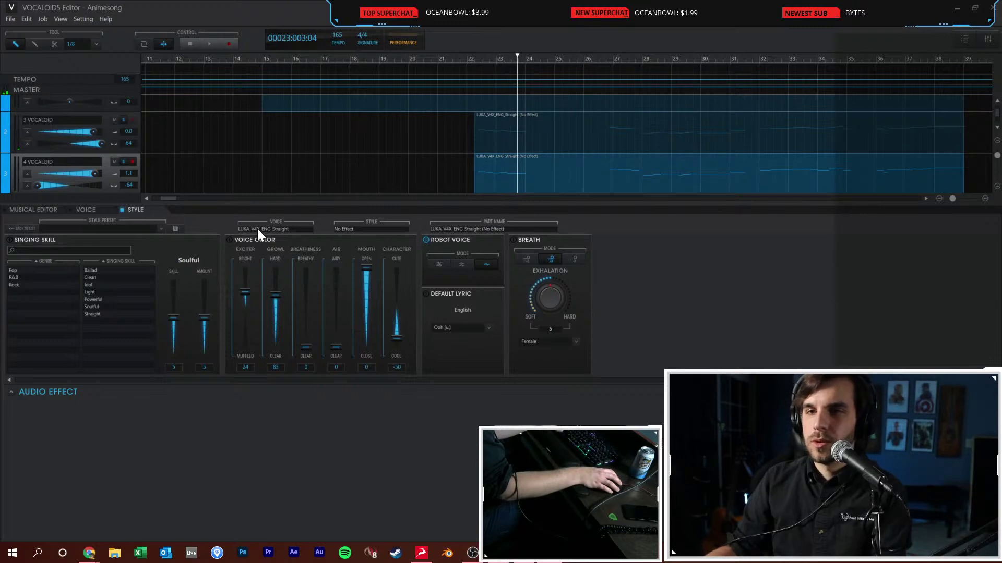
# Change the duplicate harmony part's voice to Amy and lower its track volume to -3.4 while playing from bar 22
pyautogui.click(96, 209)
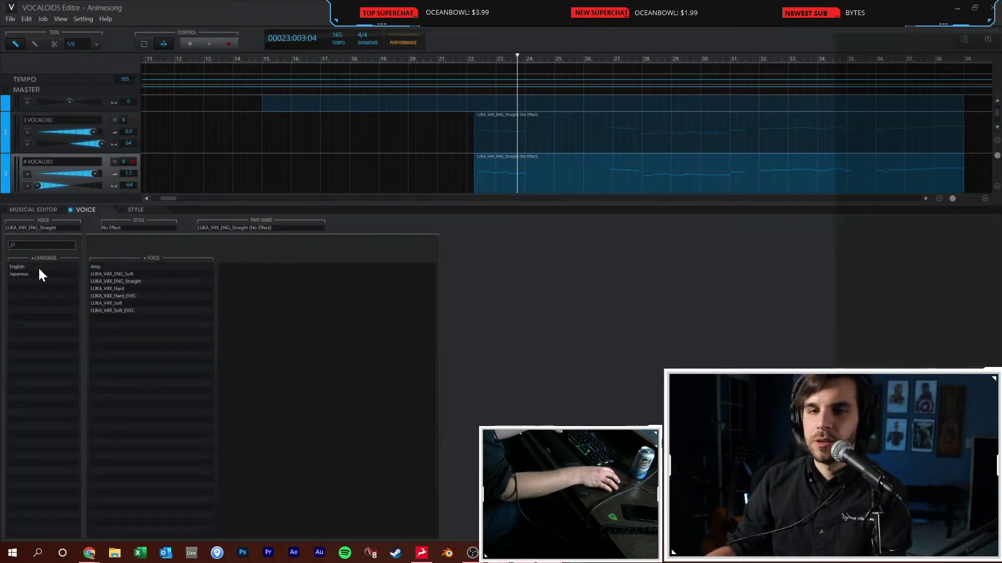
pyautogui.click(97, 266)
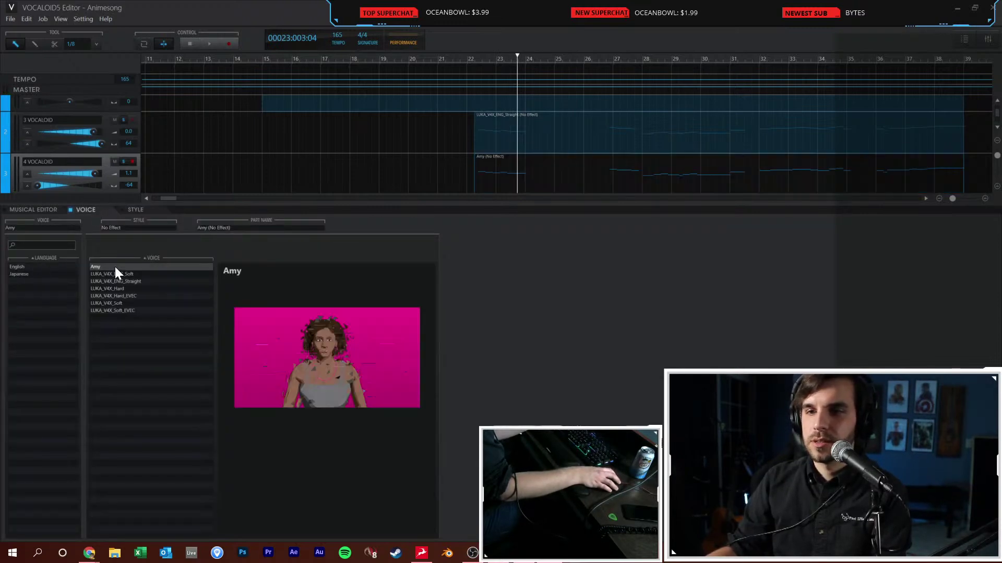
pyautogui.click(468, 61)
pyautogui.press('space')
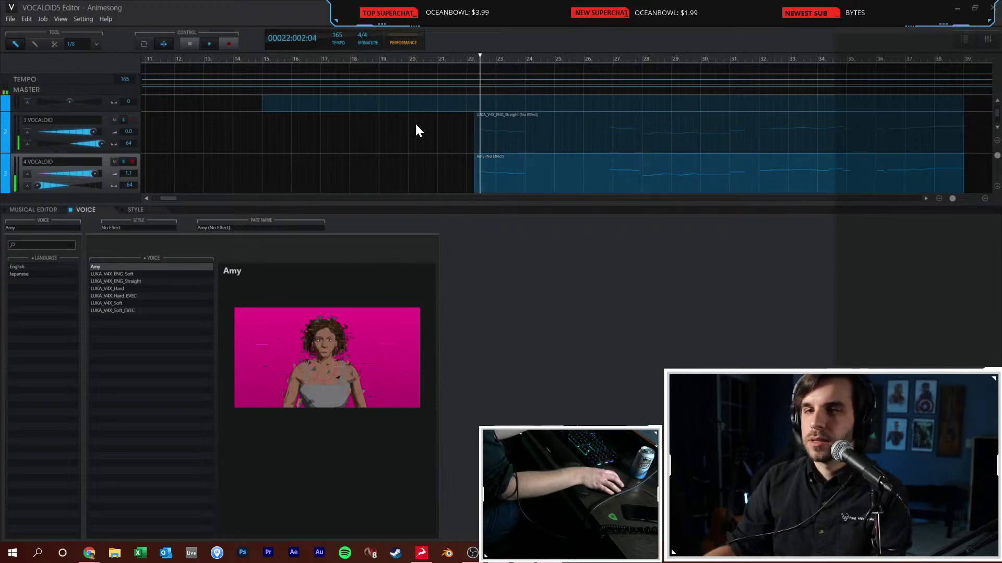
pyautogui.moveTo(94, 173); pyautogui.dragTo(87, 172)
pyautogui.click(603, 58)
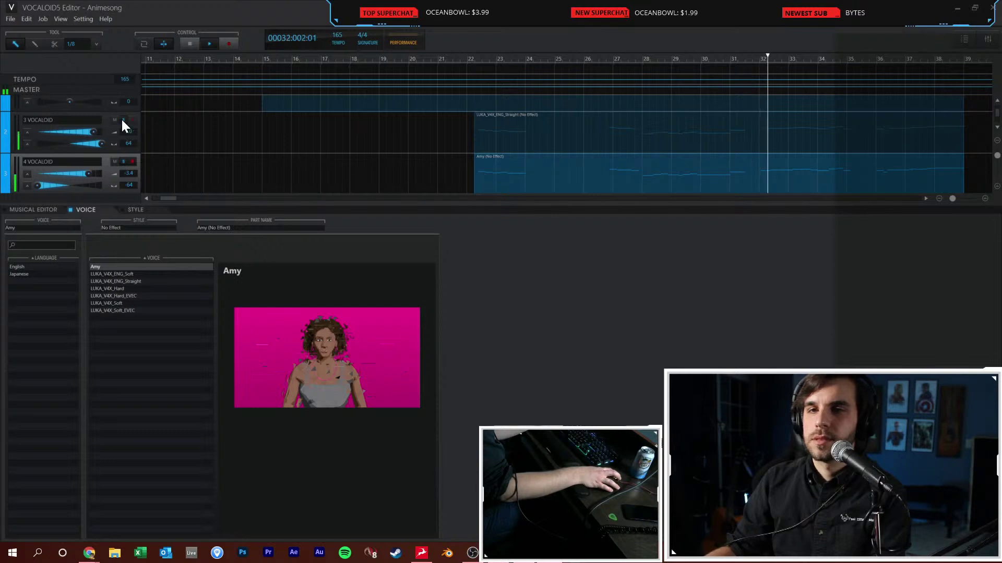
# Lower the lead VOCALOID track's volume to 2.1 during playback and enlarge the track area to show all four tracks
pyautogui.scroll(1, 128, 104)
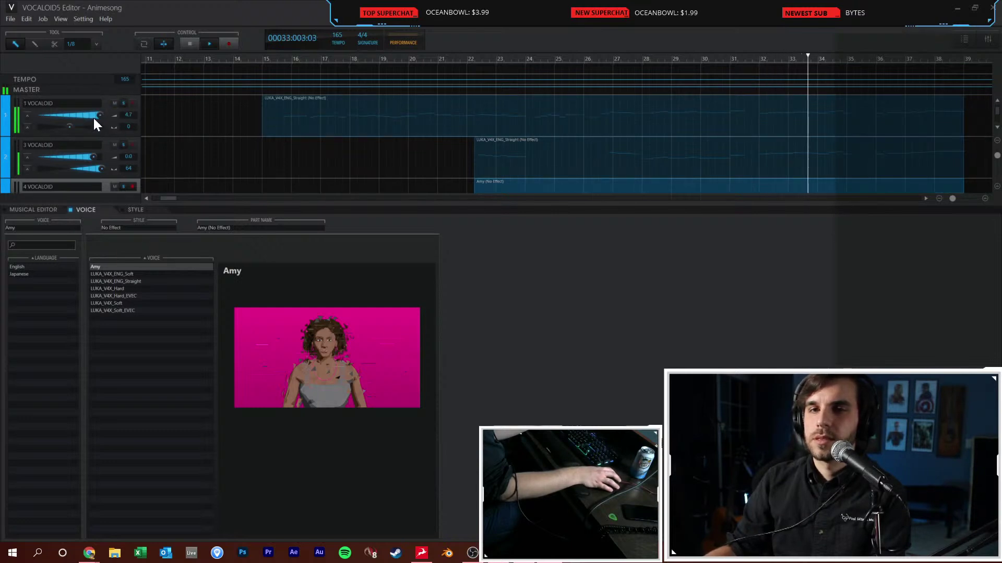
pyautogui.scroll(-5, 95, 116)
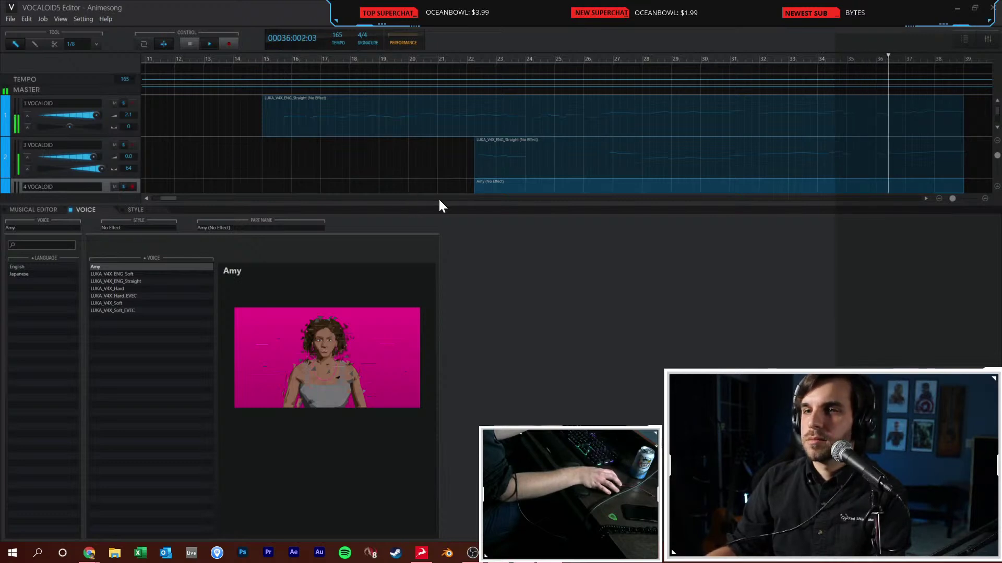
pyautogui.moveTo(452, 205); pyautogui.dragTo(452, 275)
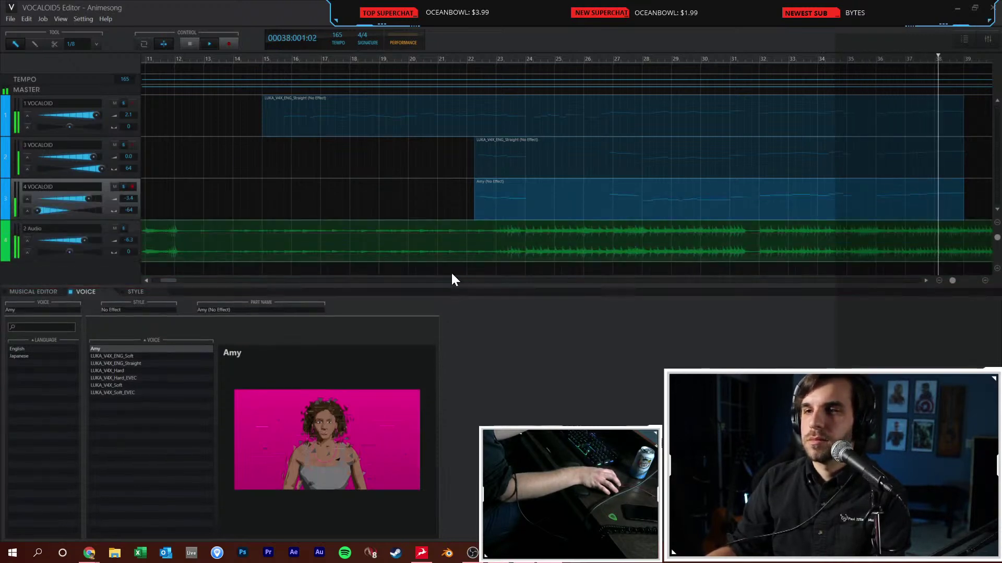
pyautogui.click(387, 192)
pyautogui.click(147, 182)
pyautogui.click(273, 127)
pyautogui.click(525, 201)
pyautogui.click(26, 19)
pyautogui.moveTo(40, 18)
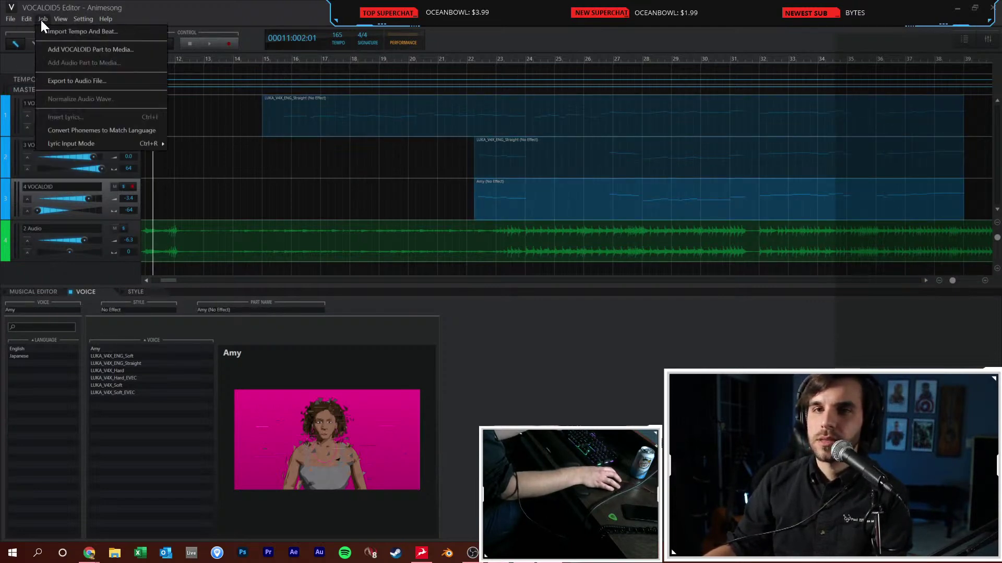
pyautogui.click(58, 79)
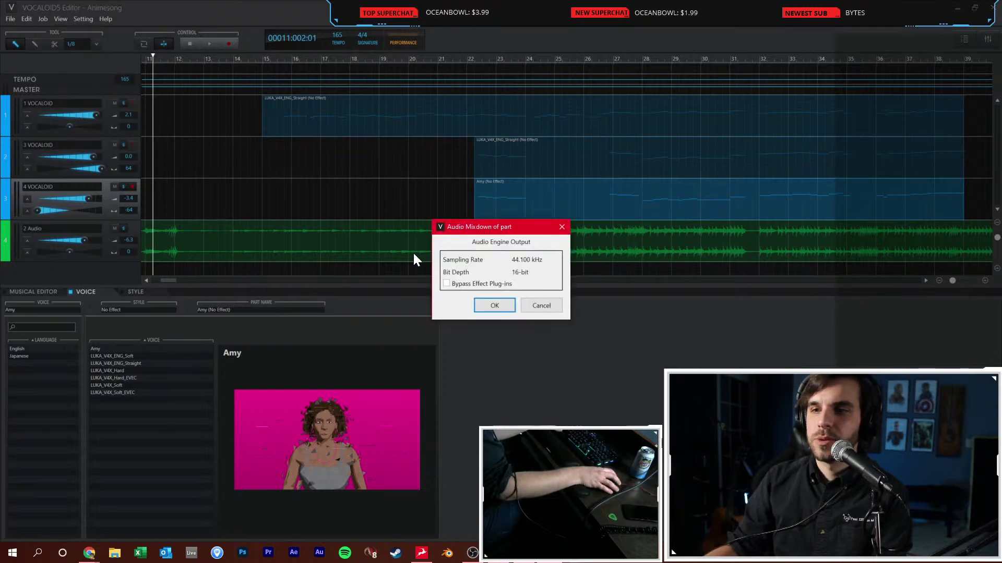
pyautogui.click(534, 302)
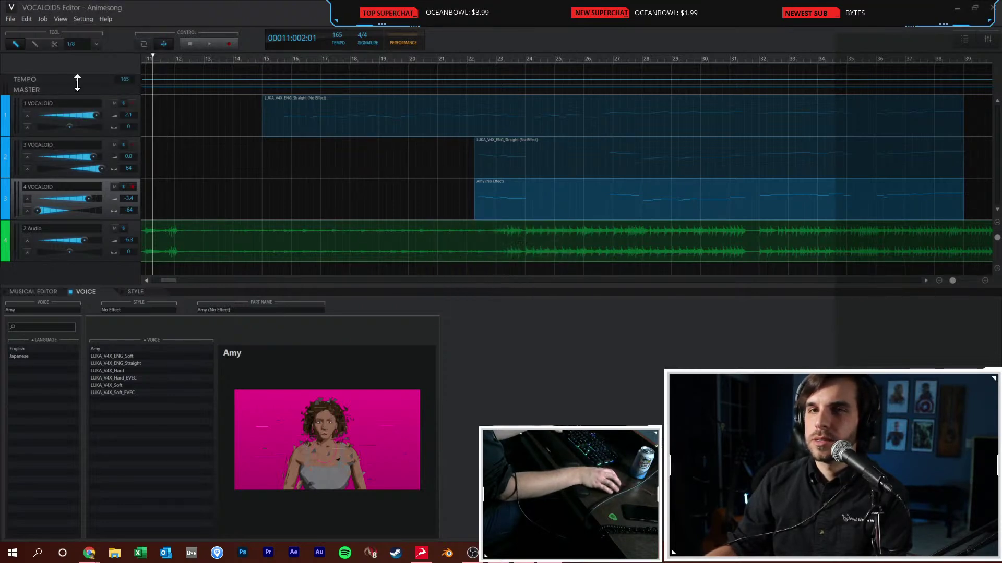
pyautogui.click(11, 19)
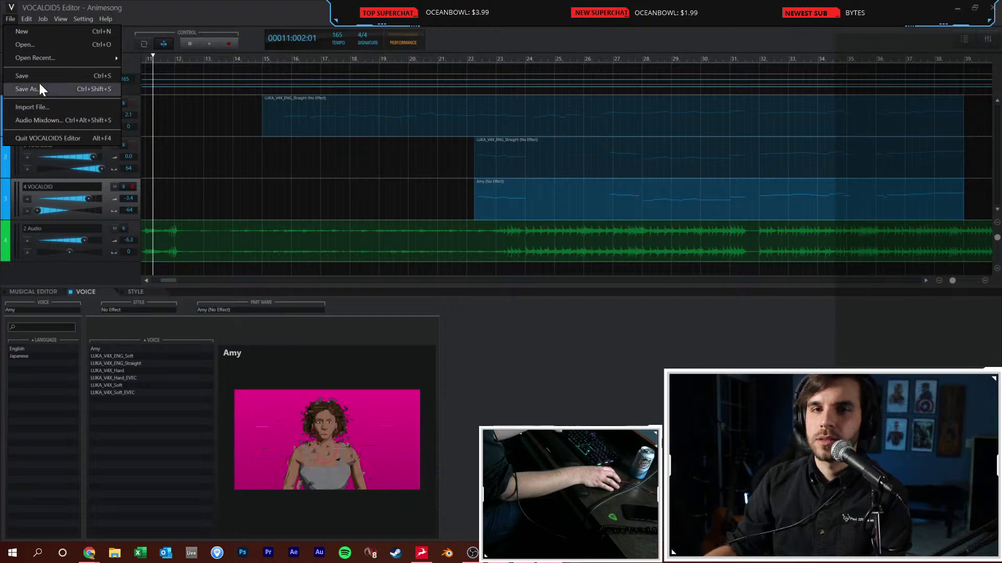
pyautogui.click(166, 152)
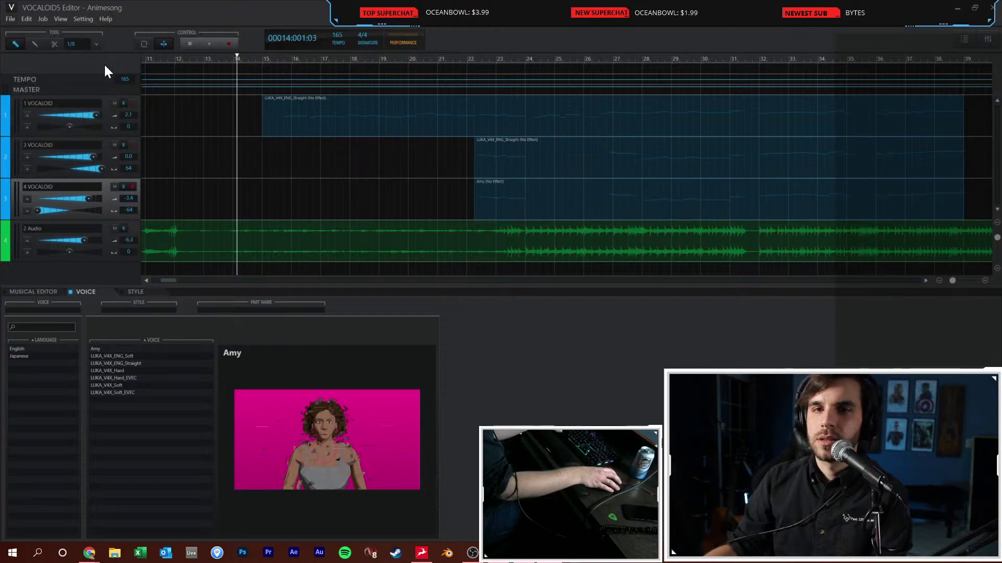
pyautogui.click(44, 19)
pyautogui.click(207, 149)
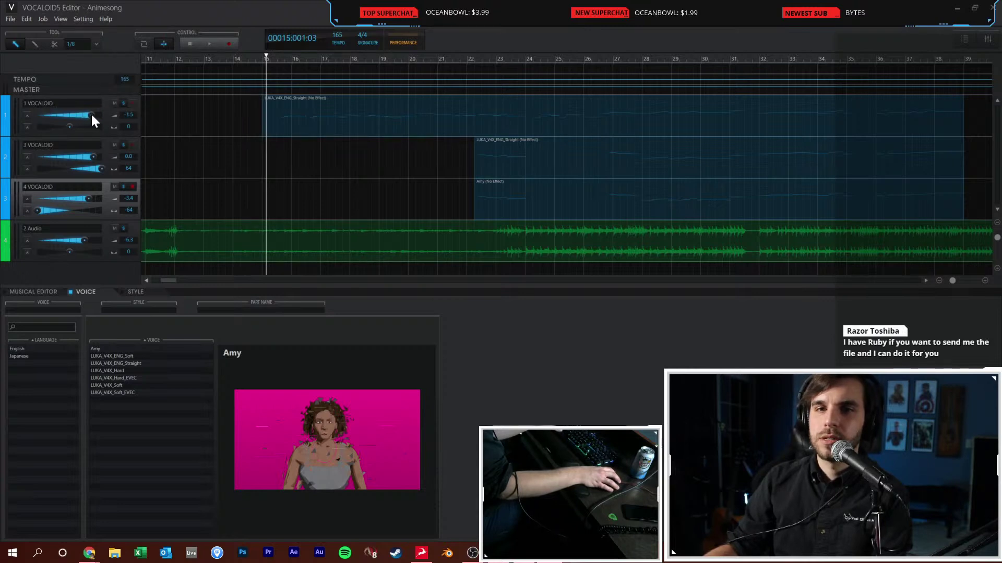
# Set the lead VOCALOID track's volume to -0.1 and select all three VOCALOID tracks
pyautogui.click(105, 105)
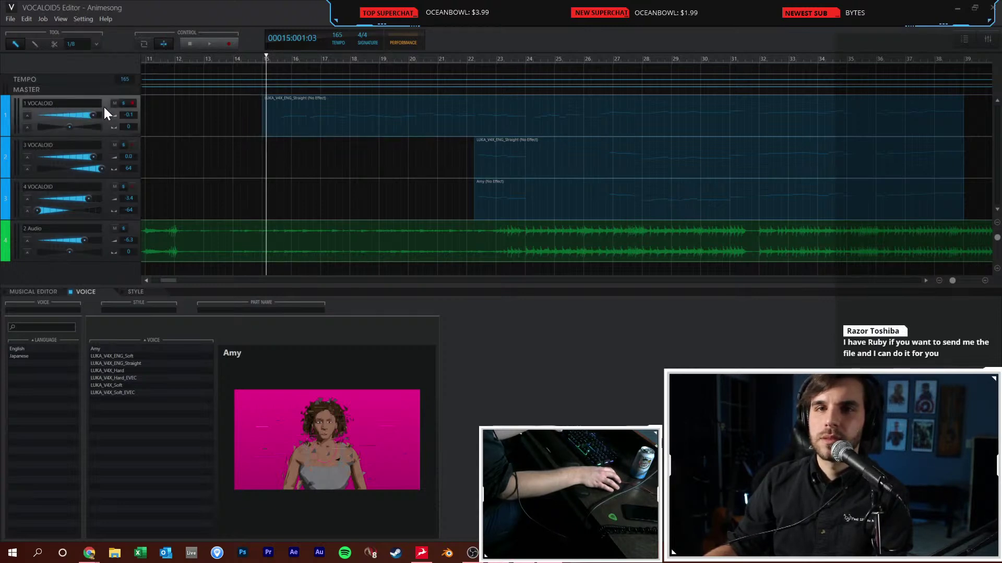
pyautogui.keyDown('ctrl'); pyautogui.click(105, 149); pyautogui.keyUp('ctrl')
pyautogui.keyDown('ctrl'); pyautogui.click(110, 186); pyautogui.keyUp('ctrl')
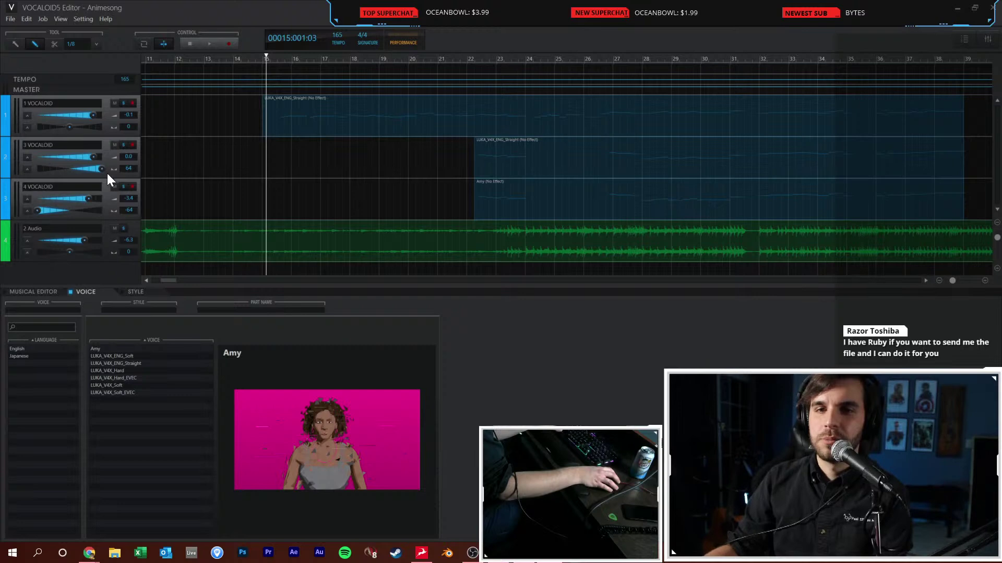
# Mix down the three VOCALOID tracks as separate audio files into the Anime project's Bounced Files folder
pyautogui.click(43, 20)
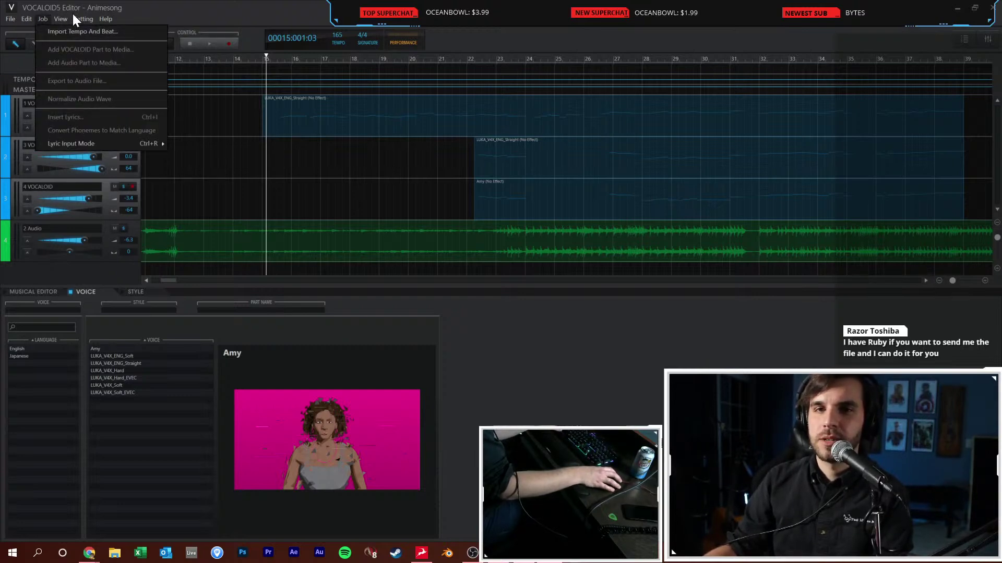
pyautogui.moveTo(29, 16)
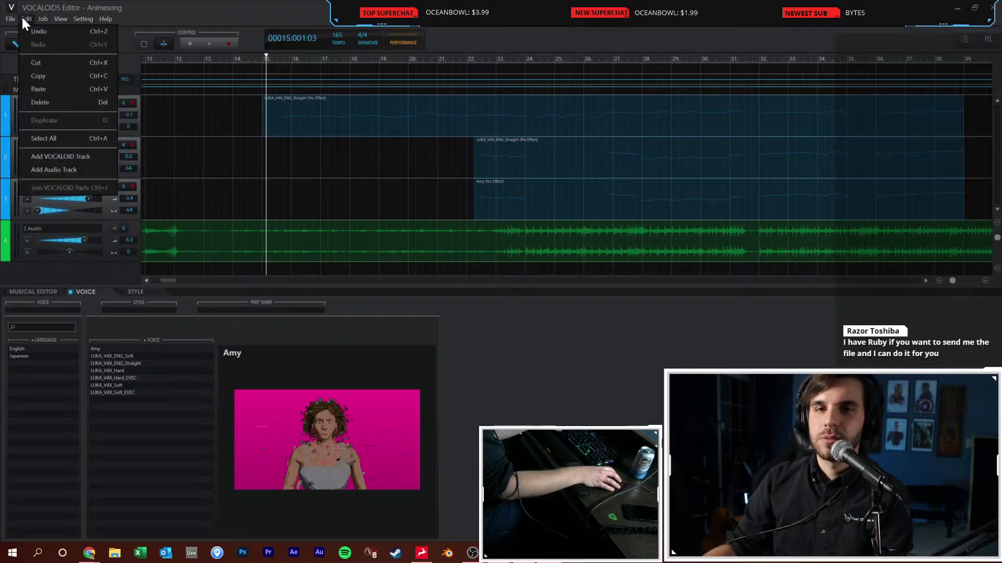
pyautogui.click(32, 121)
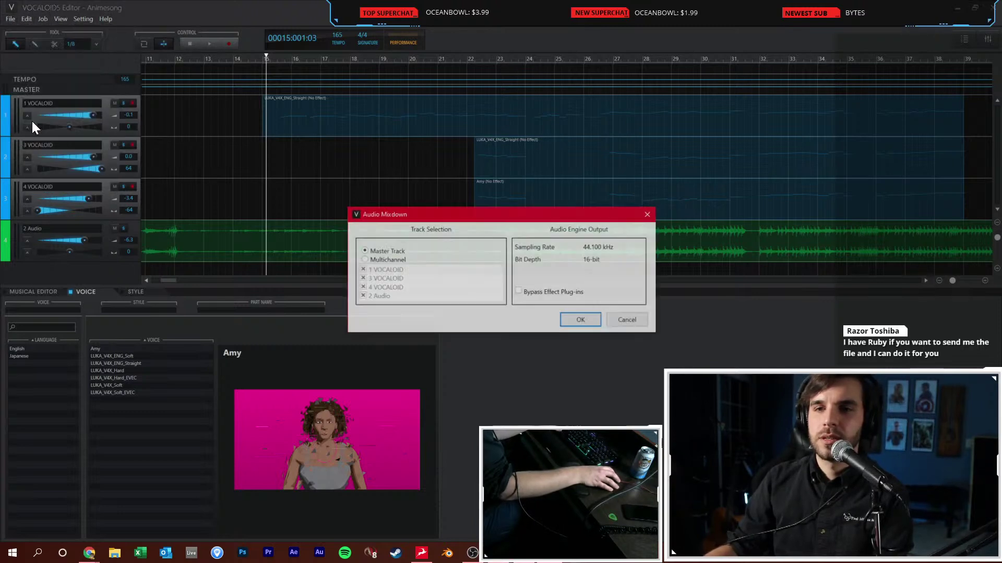
pyautogui.click(579, 316)
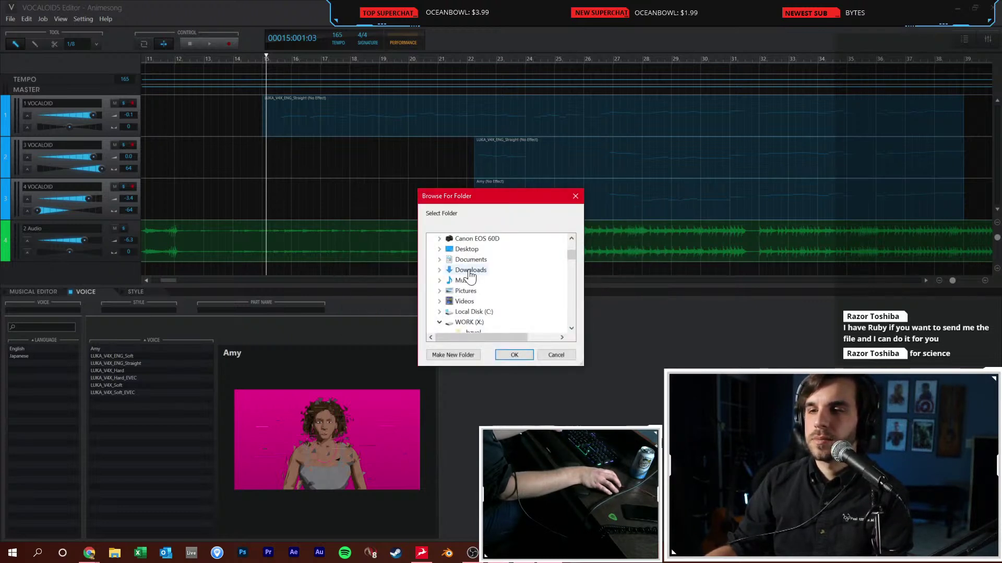
pyautogui.scroll(-10, 522, 292)
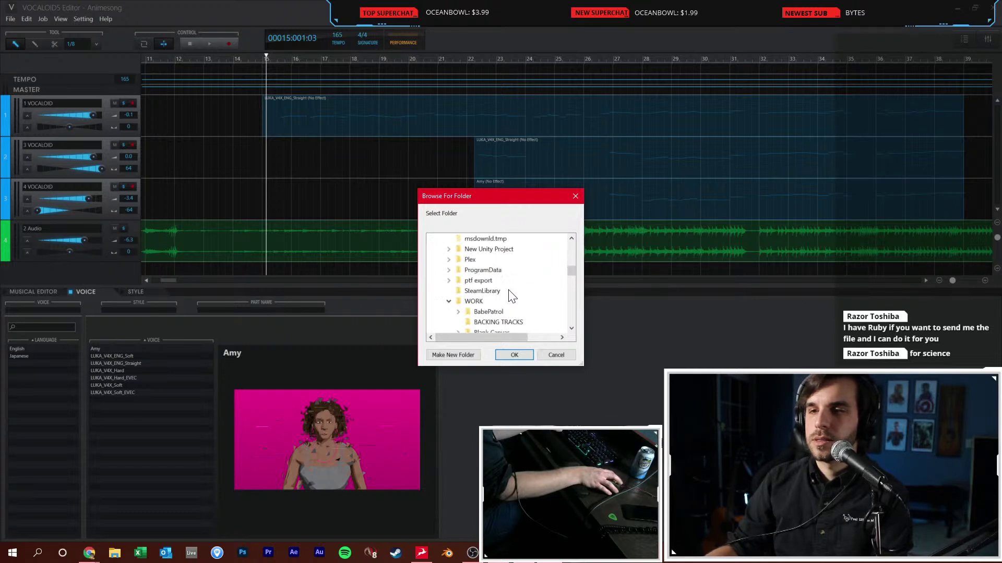
pyautogui.scroll(-2, 509, 292)
pyautogui.scroll(-5, 511, 296)
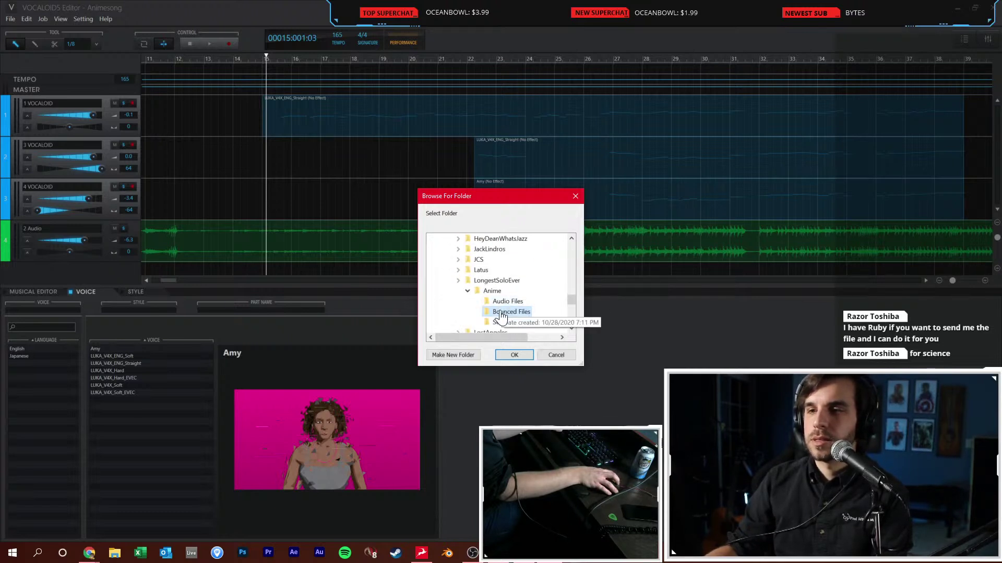
pyautogui.click(514, 353)
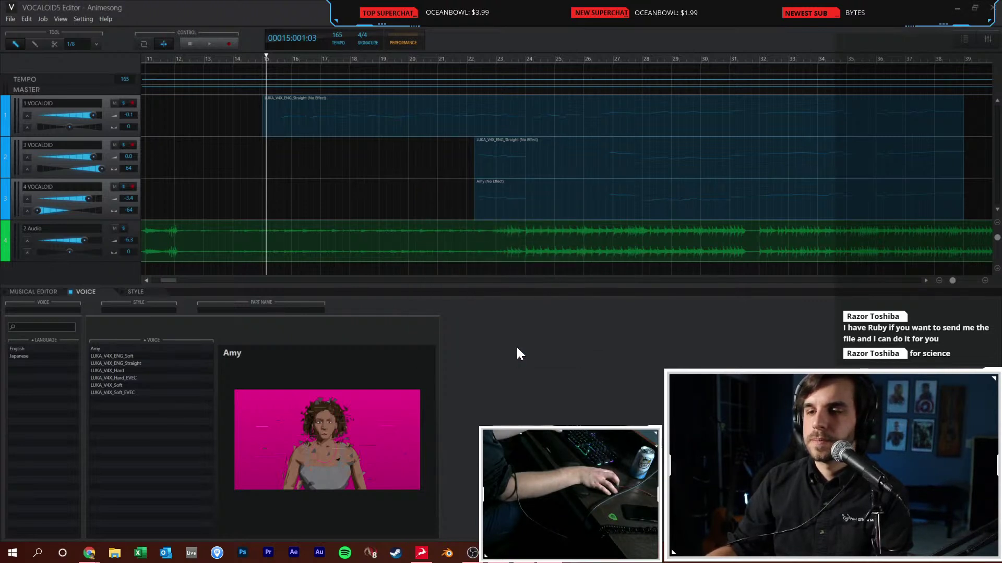
# Switch to the Anime session in Pro Tools and import the three exported Animesong vocal files onto new tracks below Inst 3
pyautogui.press('super+d')
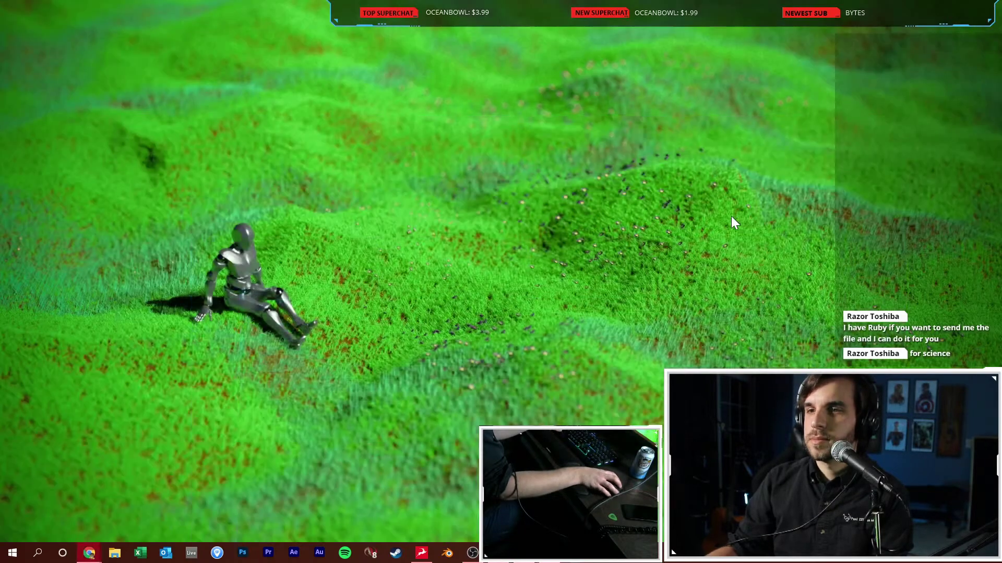
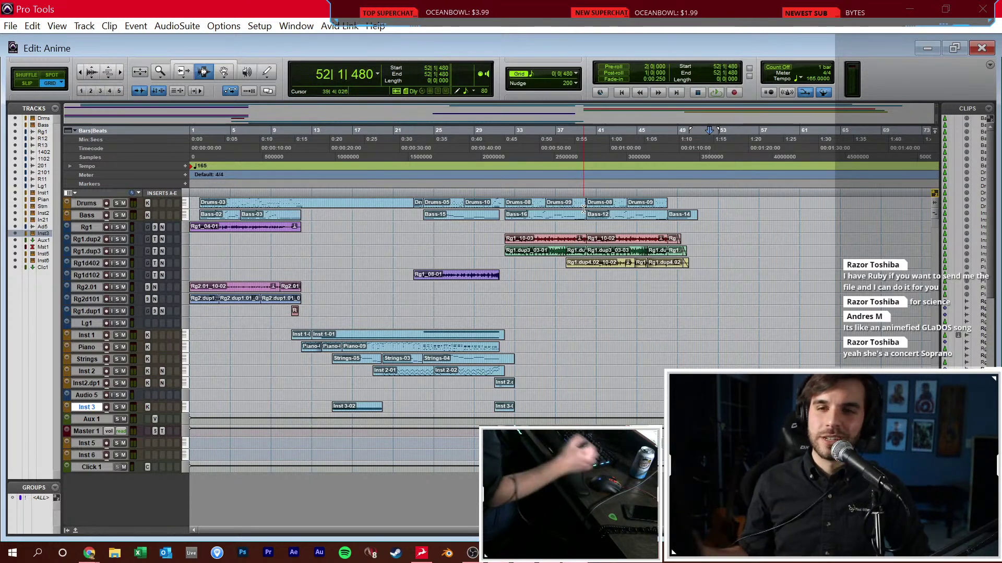
pyautogui.press('Return')
pyautogui.click(221, 271)
pyautogui.click(214, 392)
pyautogui.click(111, 555)
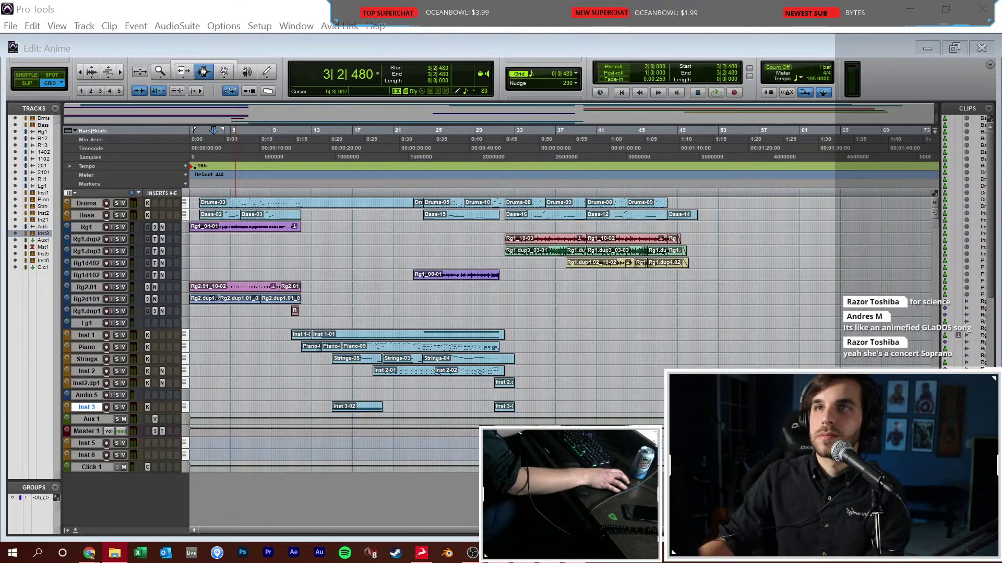
pyautogui.click(142, 488)
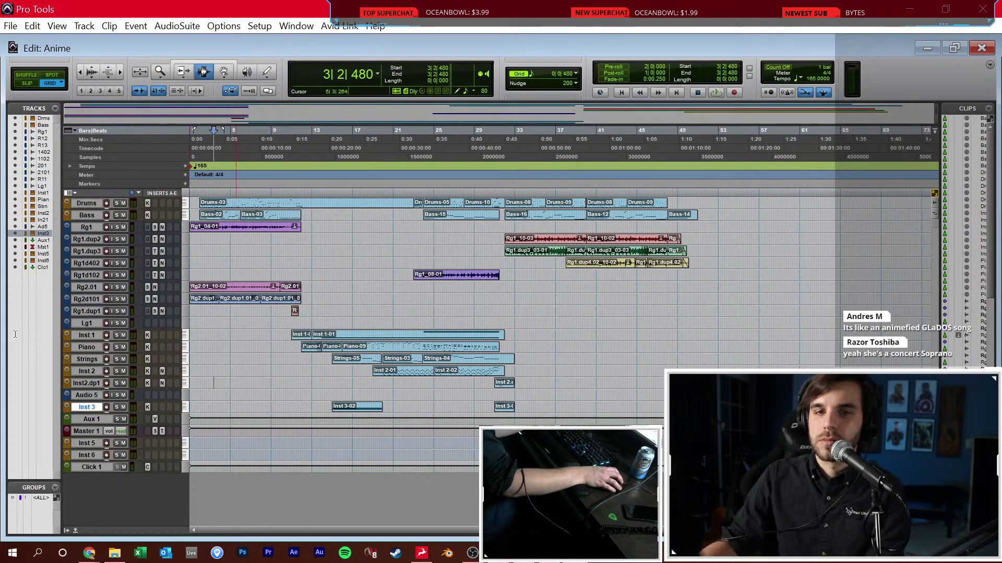
# Select the three imported vocal tracks and route their outputs to a new stereo aux track named VOX
pyautogui.scroll(-3, 267, 391)
pyautogui.click(268, 423)
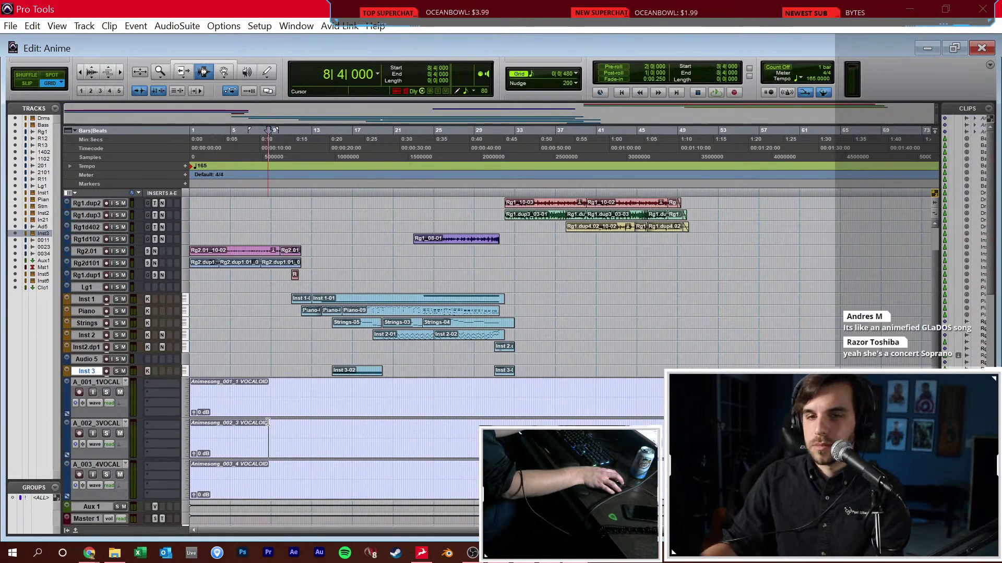
pyautogui.click(98, 383)
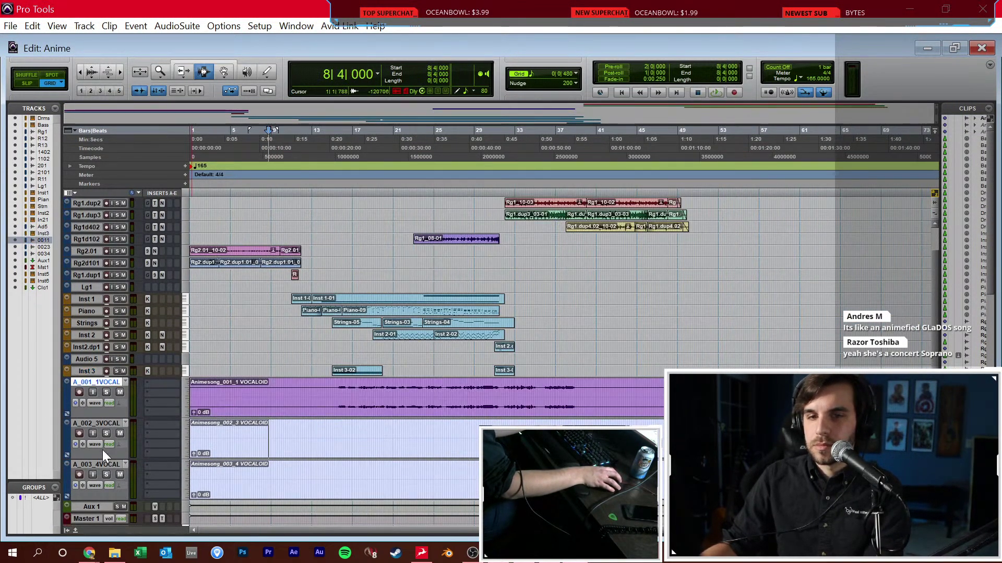
pyautogui.keyDown('shift'); pyautogui.click(103, 461); pyautogui.keyUp('shift')
pyautogui.moveTo(103, 461)
pyautogui.mouseDown()
pyautogui.moveTo(112, 355)
pyautogui.moveTo(129, 321)
pyautogui.moveTo(110, 390)
pyautogui.mouseUp()
pyautogui.hotkey('ctrl', '=')
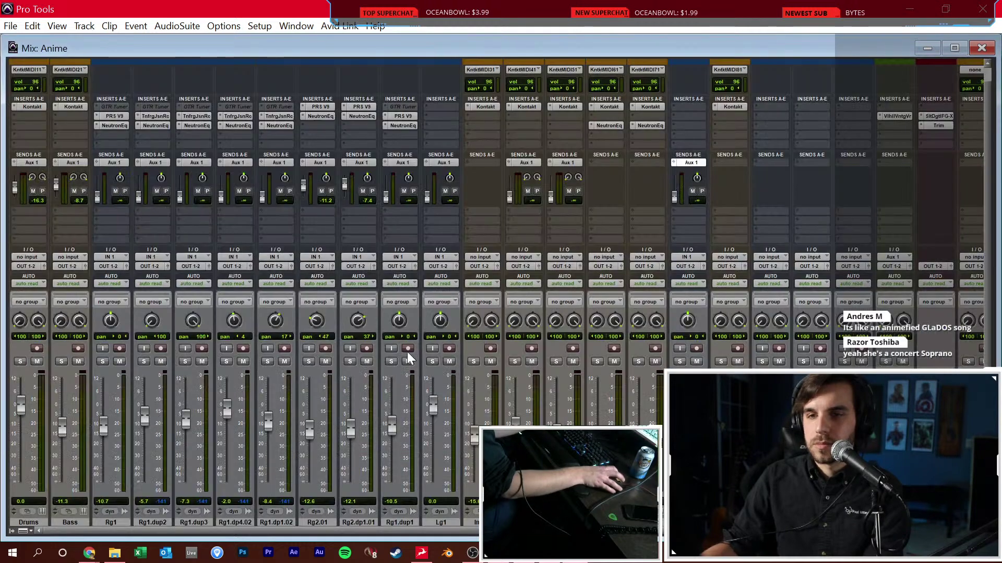
pyautogui.scroll(-3, 381, 361)
pyautogui.click(851, 191)
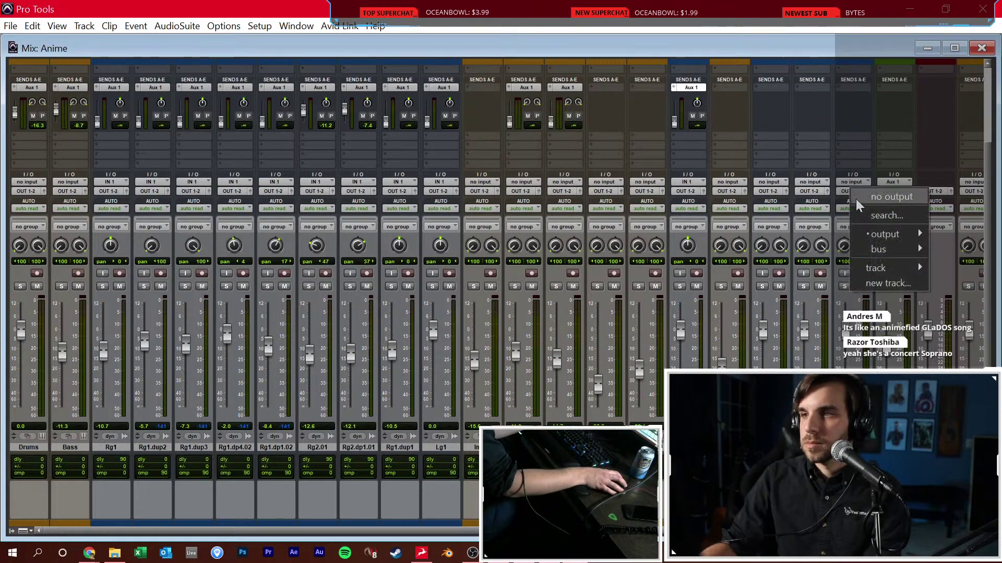
pyautogui.press('Escape')
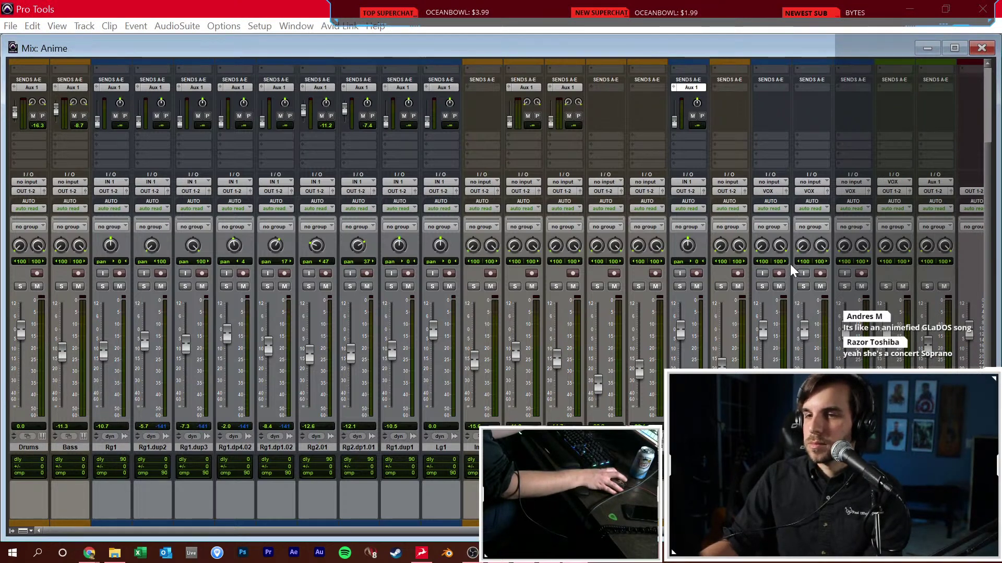
# Play the session from 14|2|000 and solo the first imported vocal track, A_001_1VOCAL
pyautogui.hotkey('ctrl', '=')
pyautogui.click(496, 381)
pyautogui.click(329, 391)
pyautogui.click(324, 392)
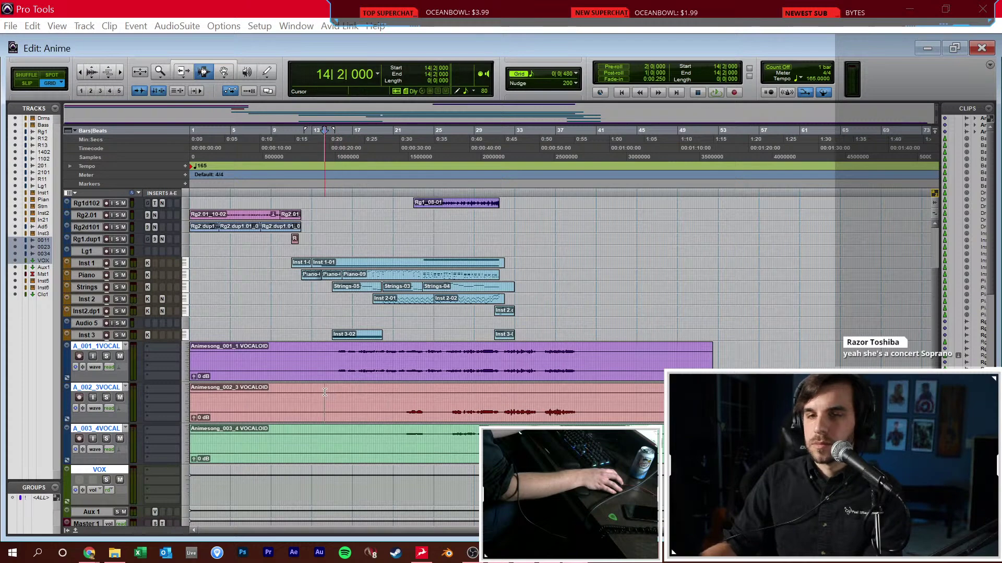
pyautogui.press('space')
pyautogui.click(107, 357)
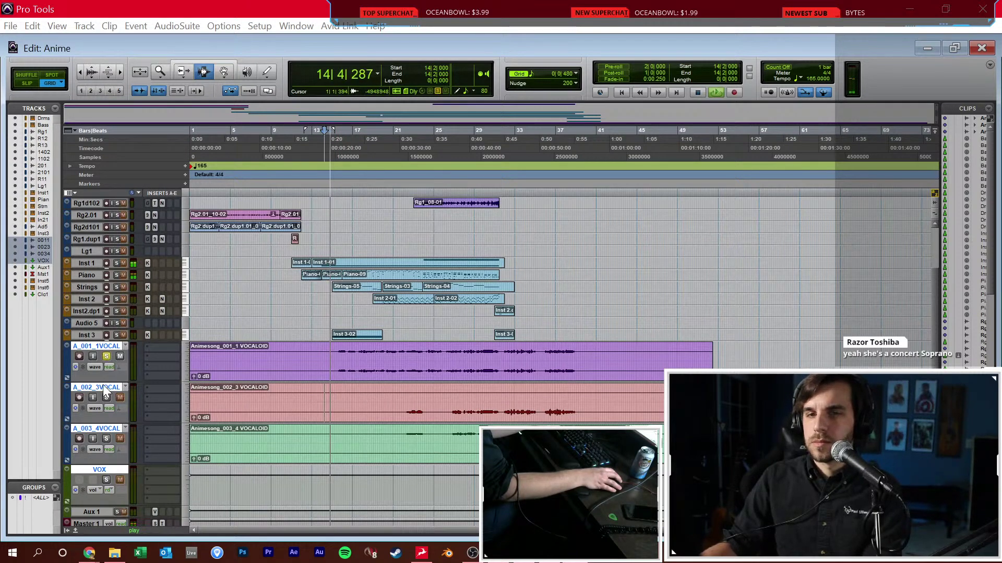
# Insert Virtual Mix Rack on the A_001_1VOCAL track in the mixer
pyautogui.hotkey('ctrl', '=')
pyautogui.scroll(-2, 890, 364)
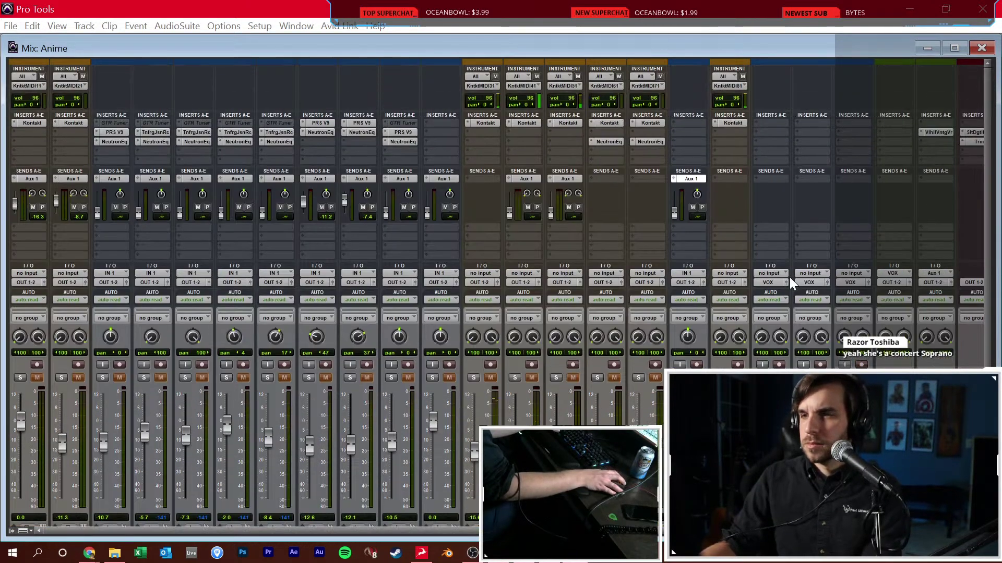
pyautogui.scroll(1, 889, 364)
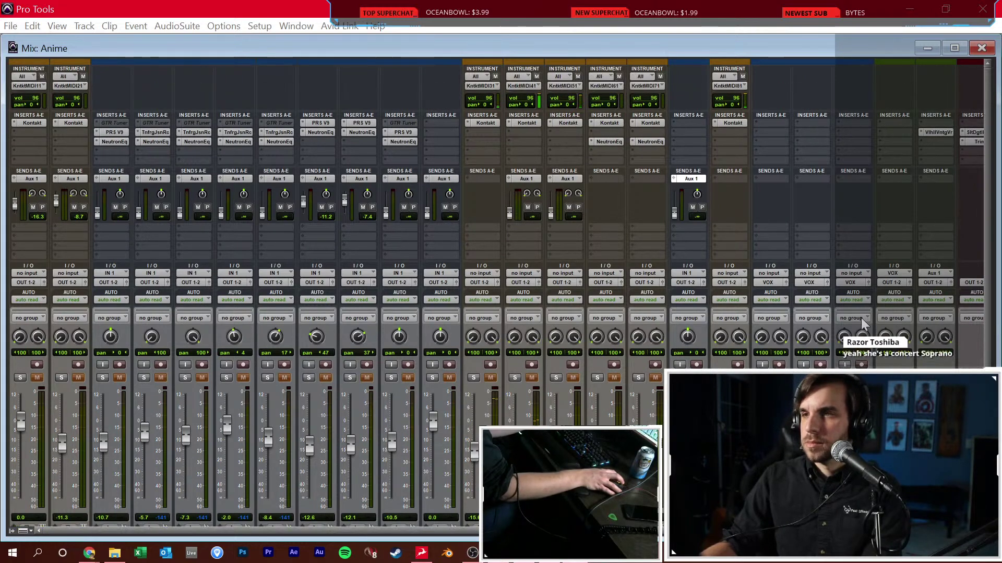
pyautogui.click(785, 134)
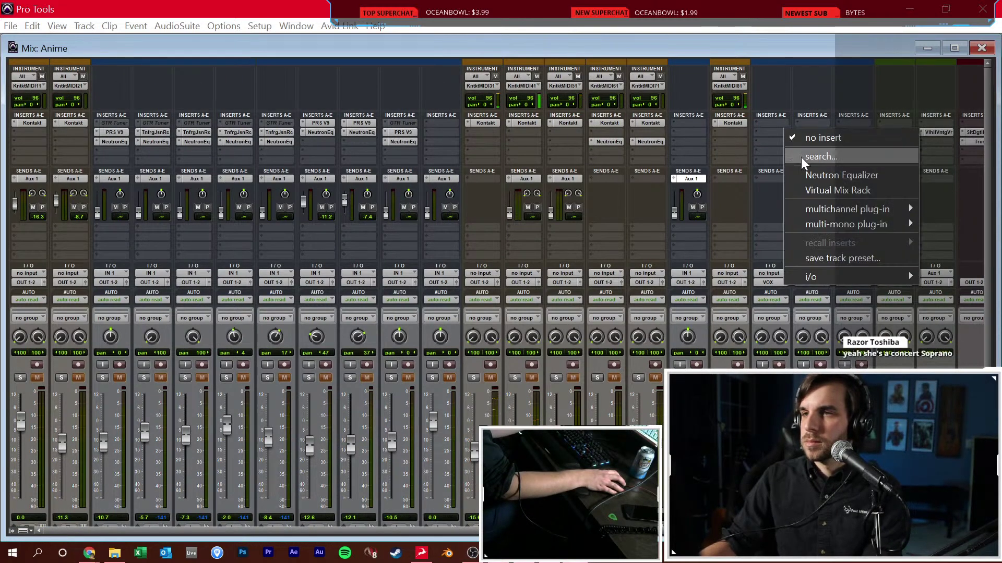
pyautogui.click(813, 187)
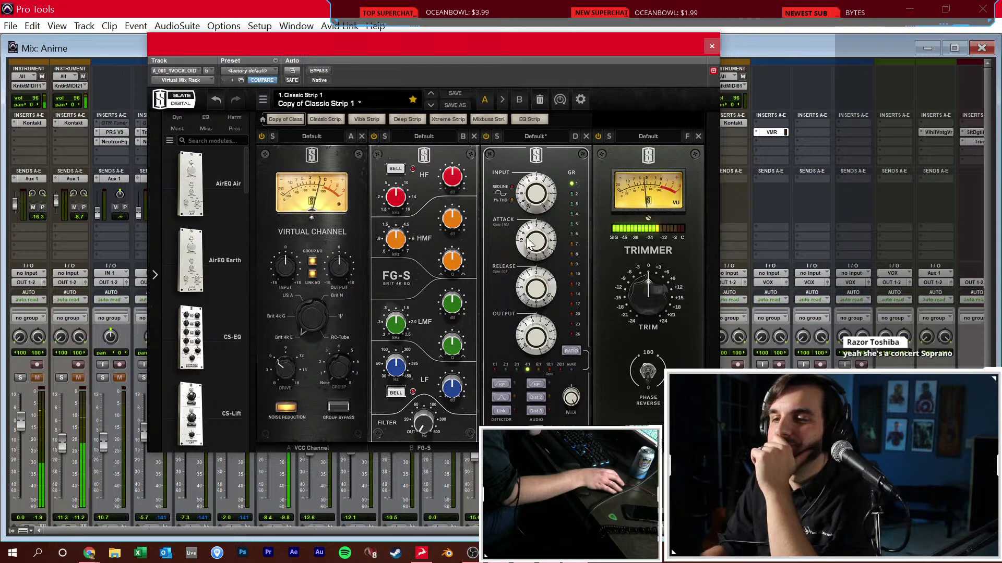
# In the lead vocal's Virtual Mix Rack, set the compressor input to about 7.40 and the FG-S HF gain to about +4.07 dB
pyautogui.moveTo(536, 200); pyautogui.dragTo(538, 183)
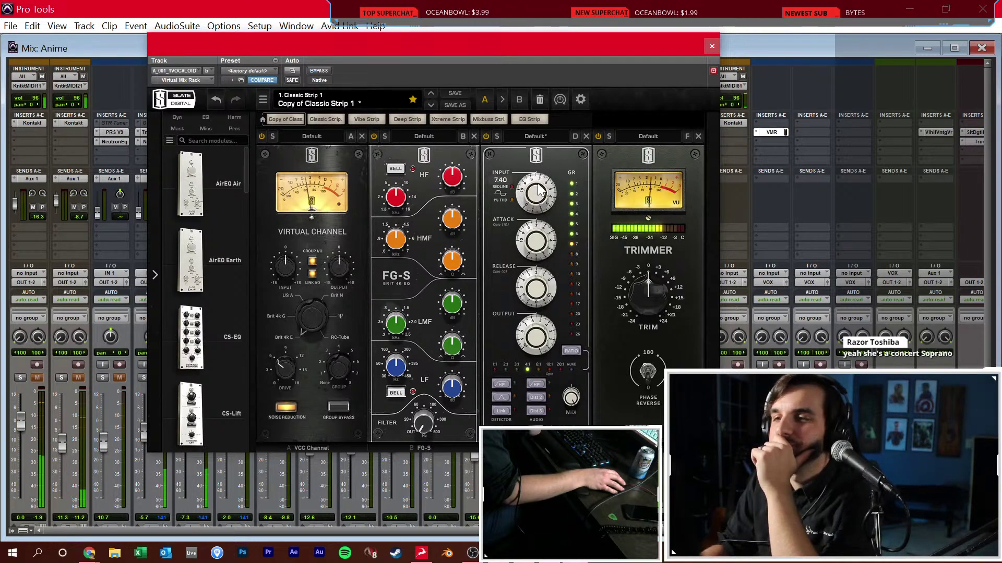
pyautogui.moveTo(456, 166); pyautogui.dragTo(456, 183)
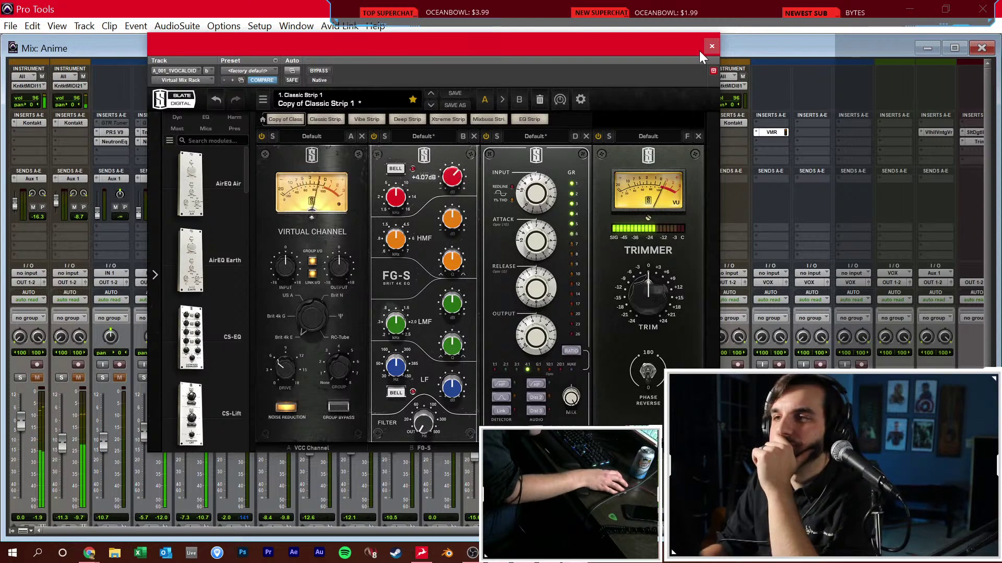
pyautogui.click(712, 46)
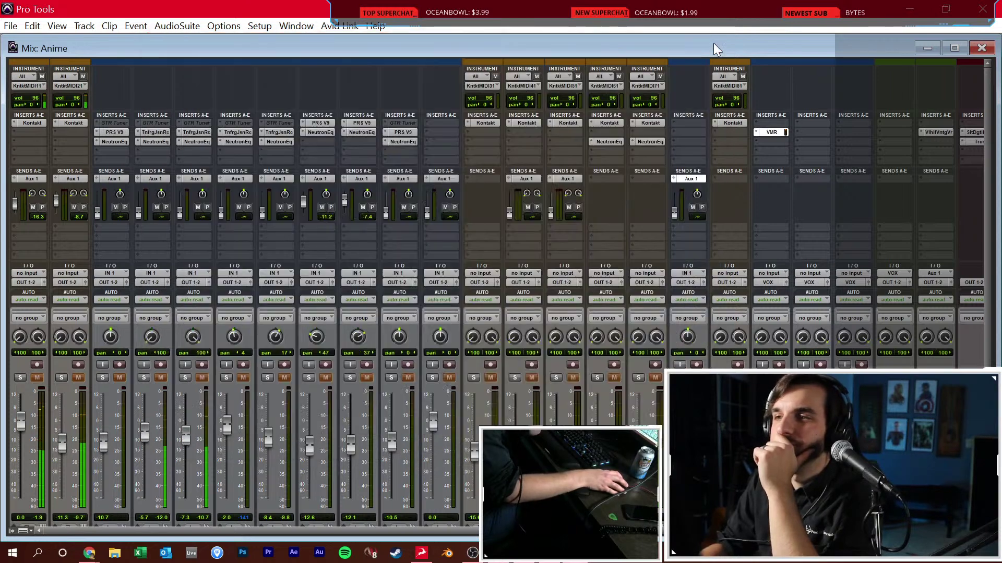
# Copy the lead vocal's Virtual Mix Rack with its settings to both harmony vocal tracks
pyautogui.click(805, 123)
pyautogui.moveTo(805, 123); pyautogui.dragTo(851, 123)
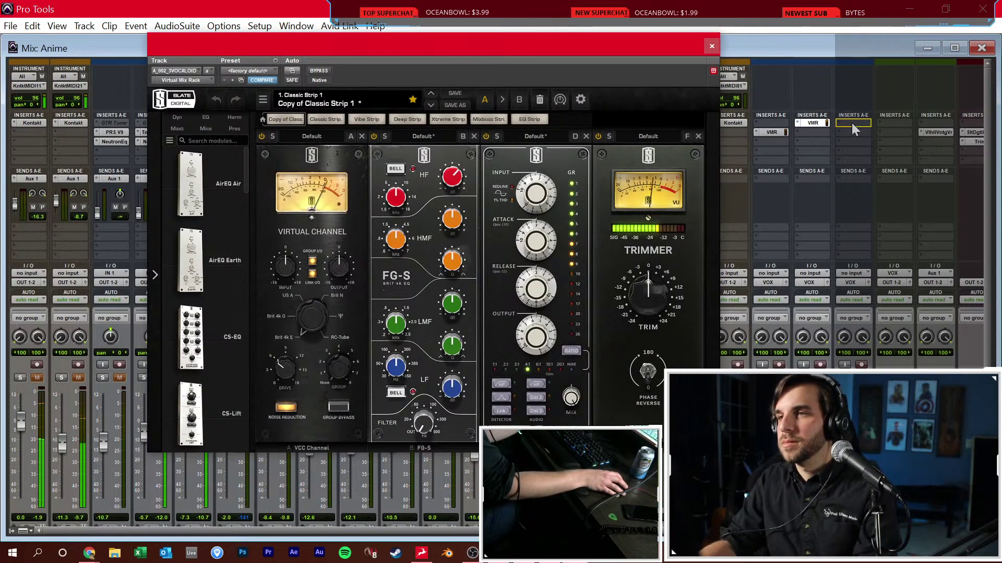
pyautogui.click(713, 46)
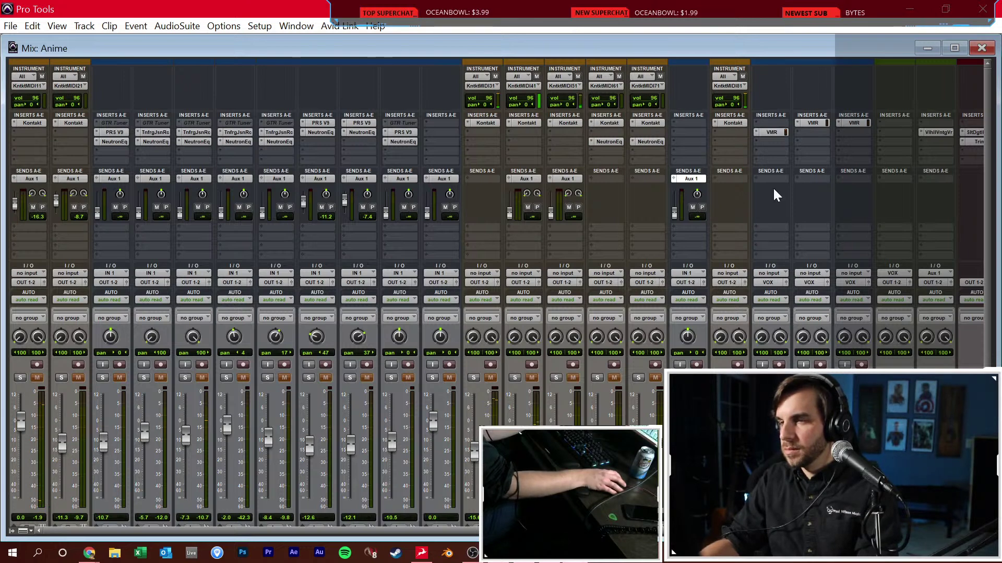
# Insert the MicroShift plug-in below Virtual Mix Rack on both harmony vocal tracks
pyautogui.click(804, 142)
pyautogui.write('eq')
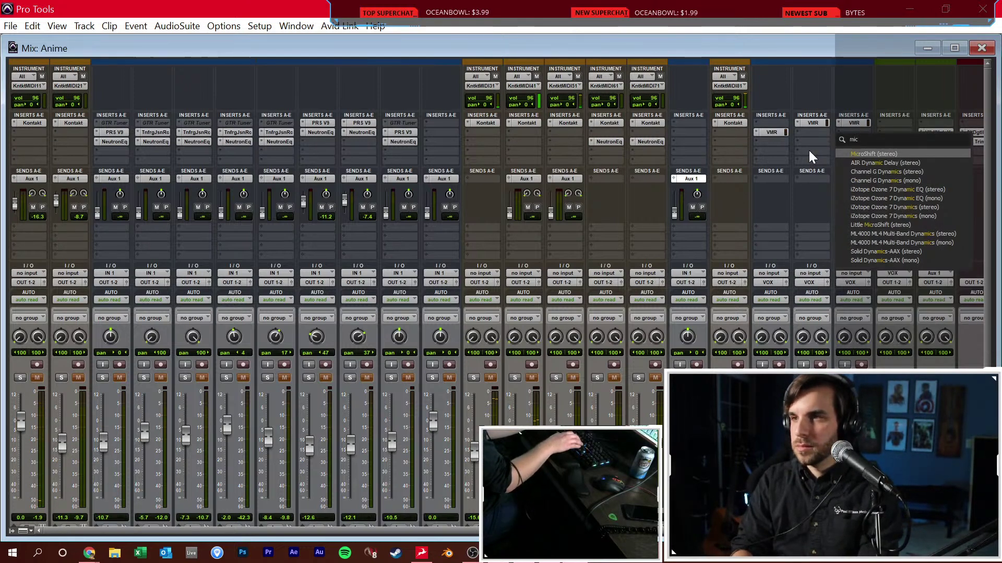
pyautogui.press('Escape')
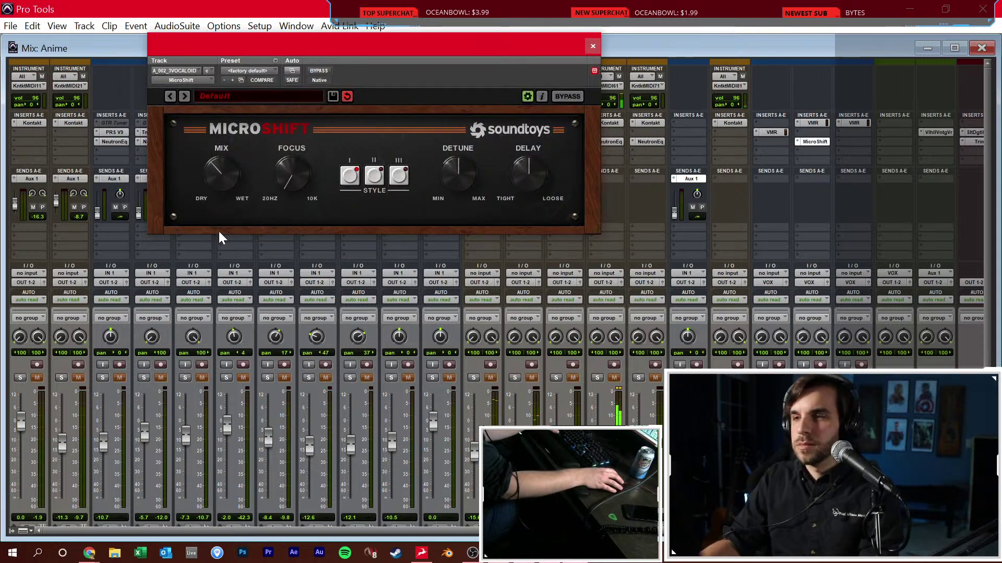
pyautogui.click(592, 45)
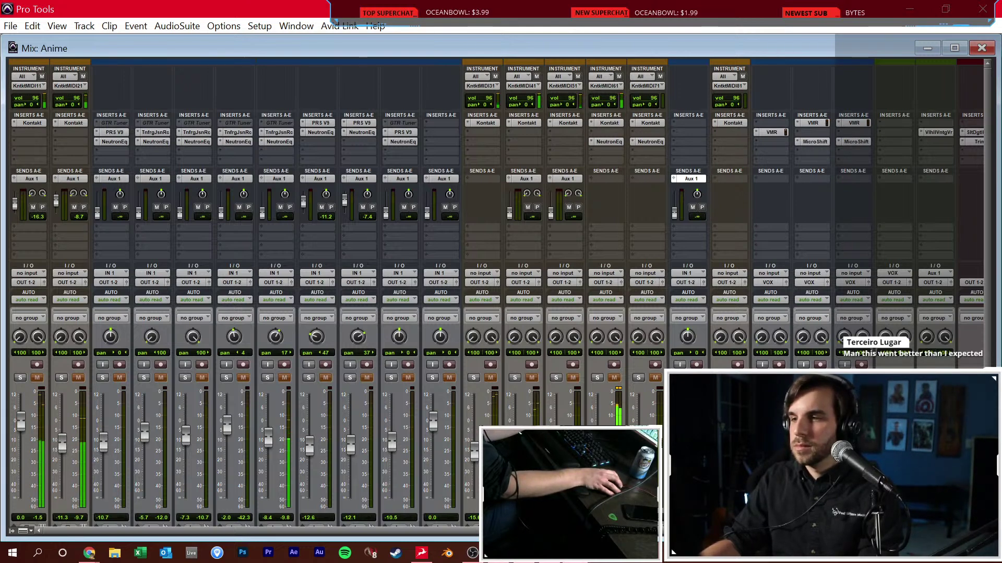
# Insert EchoBoy on the VOX aux, set it to Ping-Pong mode with 1/4 note echoes, and adjust its mix and cut filters
pyautogui.click(900, 138)
pyautogui.write('echo')
pyautogui.press('Return')
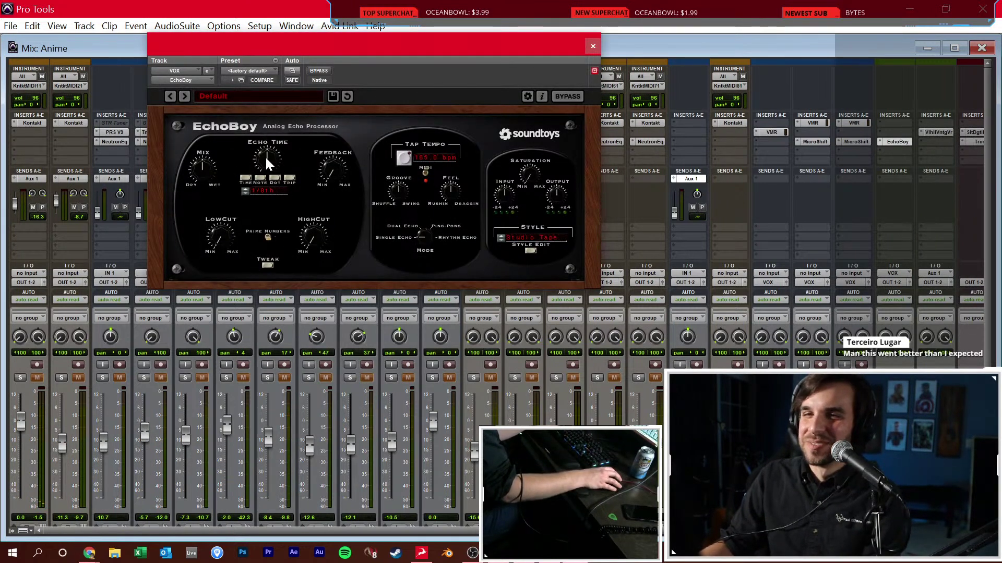
pyautogui.moveTo(315, 215); pyautogui.dragTo(313, 215)
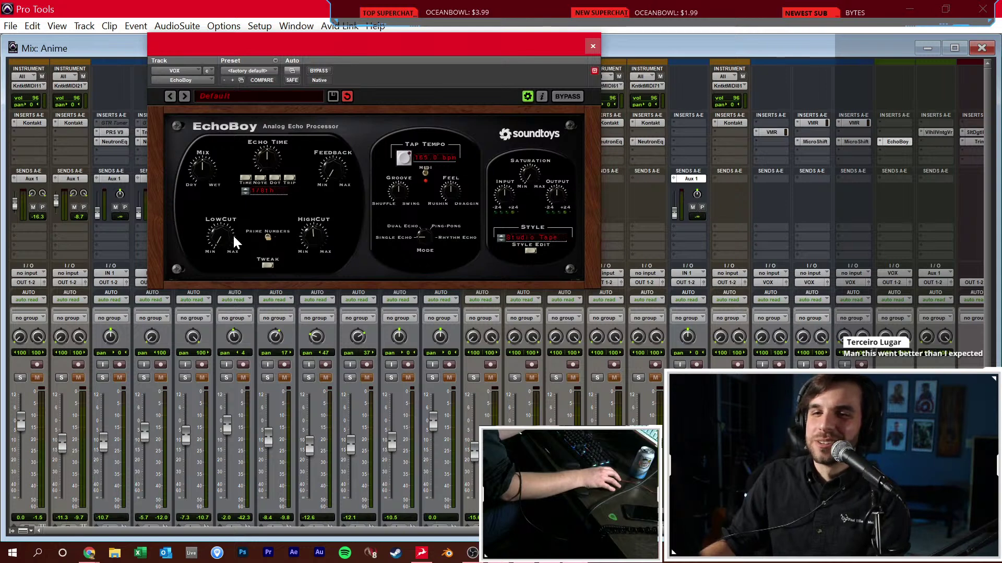
pyautogui.moveTo(404, 240); pyautogui.dragTo(429, 221)
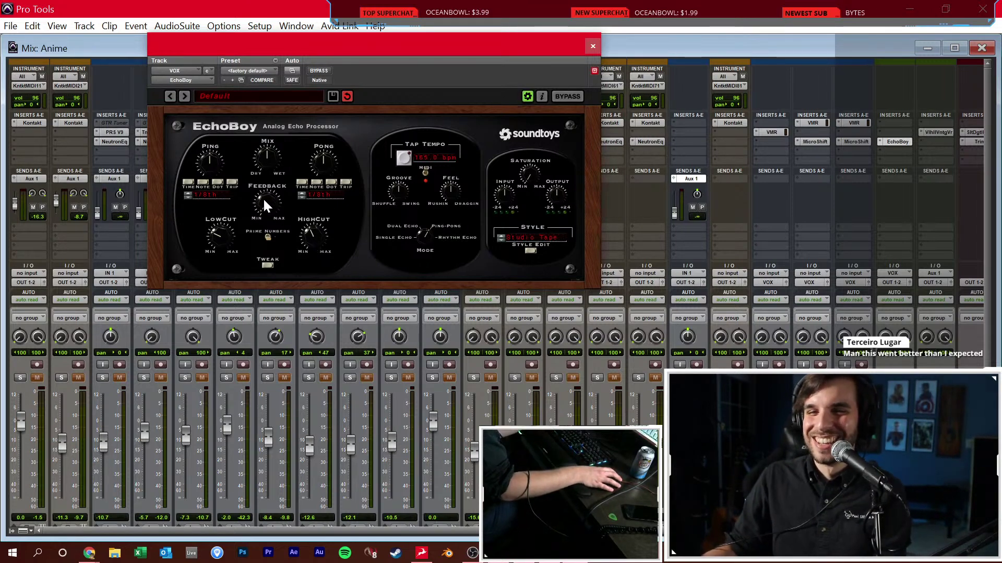
pyautogui.moveTo(322, 44); pyautogui.dragTo(310, 174)
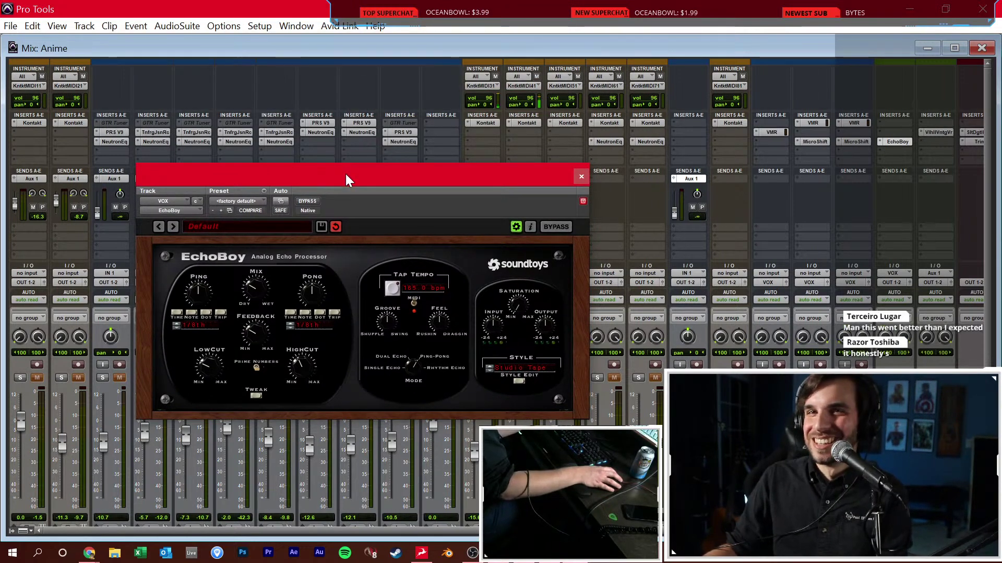
pyautogui.moveTo(258, 297); pyautogui.dragTo(257, 304)
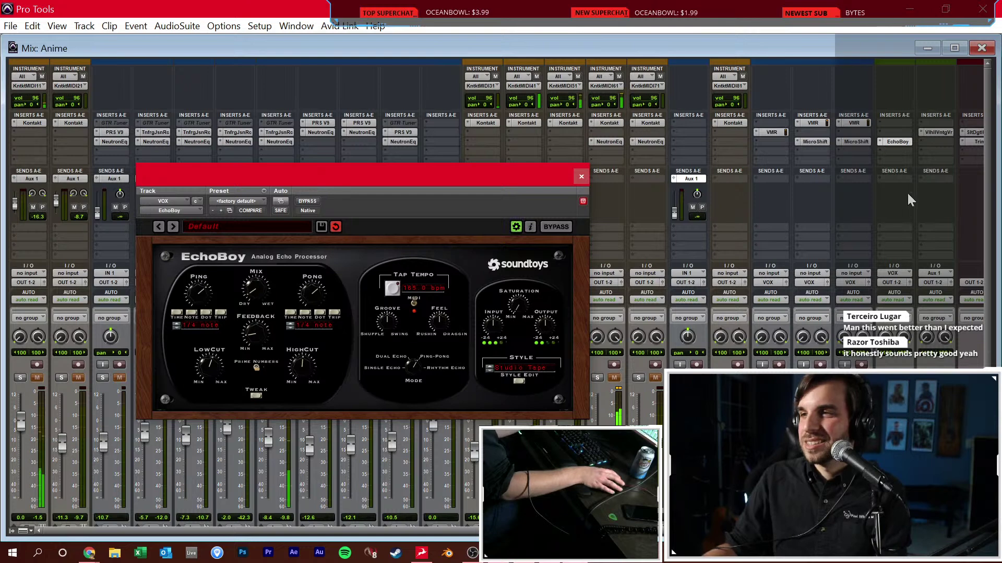
# Add ValhallaVintageVerb after EchoBoy on the VOX aux with a 14.8% mix and a 3.00 s decay
pyautogui.click(907, 151)
pyautogui.moveTo(170, 296); pyautogui.dragTo(159, 418)
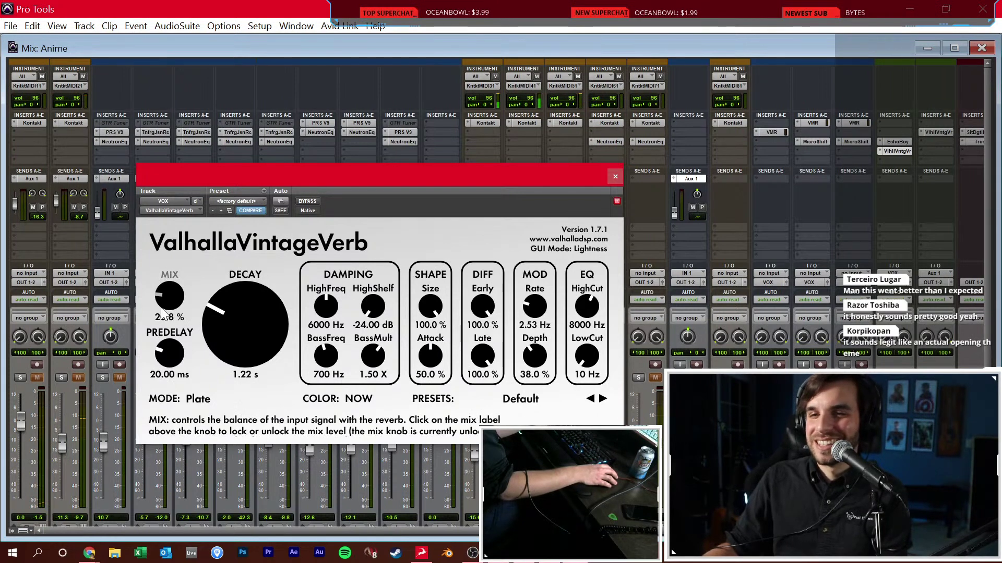
pyautogui.moveTo(222, 337); pyautogui.dragTo(223, 313)
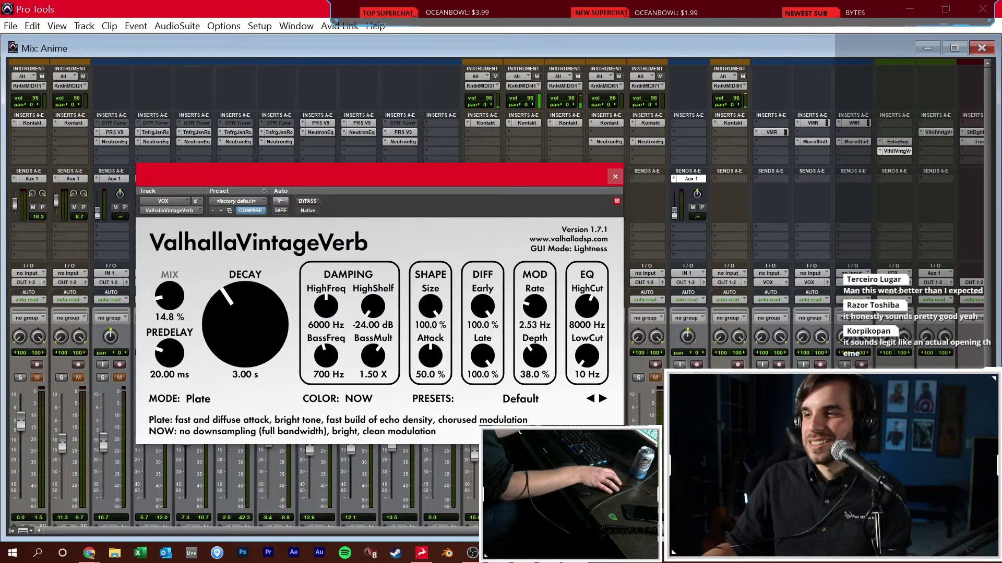
# Insert the L1 limiter ahead of EchoBoy on the VOX aux, with out ceiling -12.0 and threshold about -15.5
pyautogui.click(904, 133)
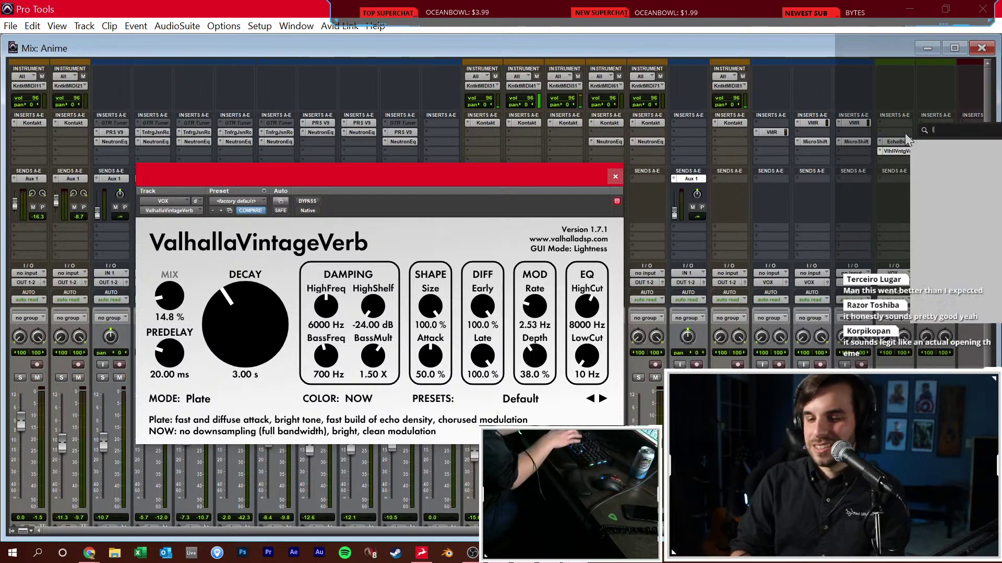
pyautogui.click(830, 158)
pyautogui.click(248, 270)
pyautogui.write('-12')
pyautogui.press('Return')
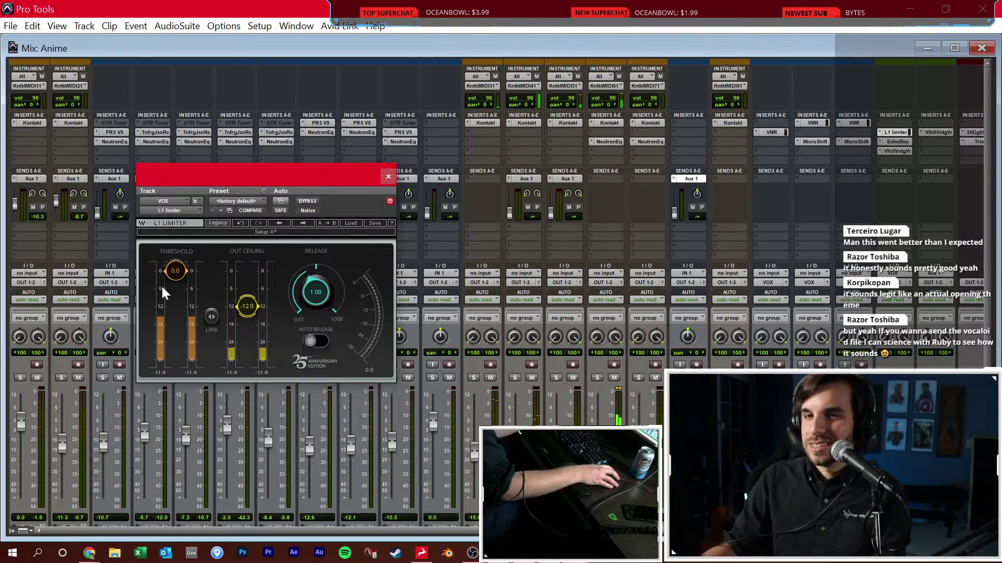
pyautogui.moveTo(176, 283); pyautogui.dragTo(175, 317)
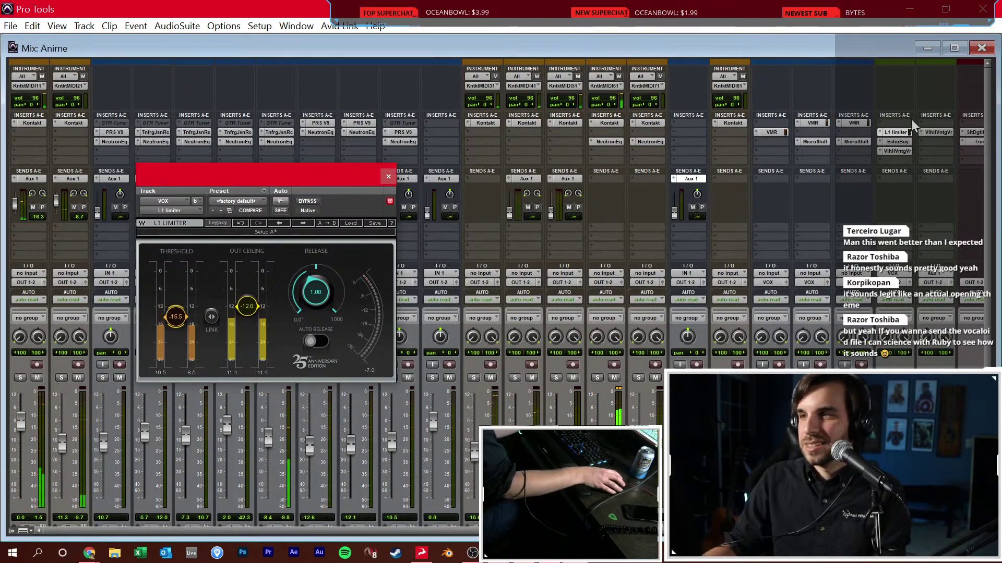
# Set the FG-S filter to about 70.8 Hz in the lead vocal's Virtual Mix Rack and review the harmony tracks' racks
pyautogui.click(787, 136)
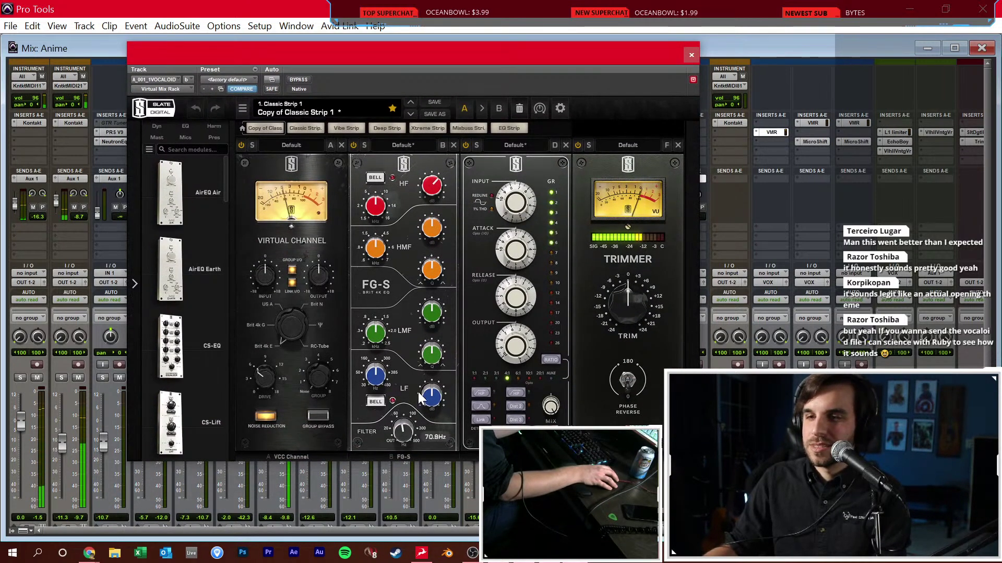
pyautogui.click(690, 50)
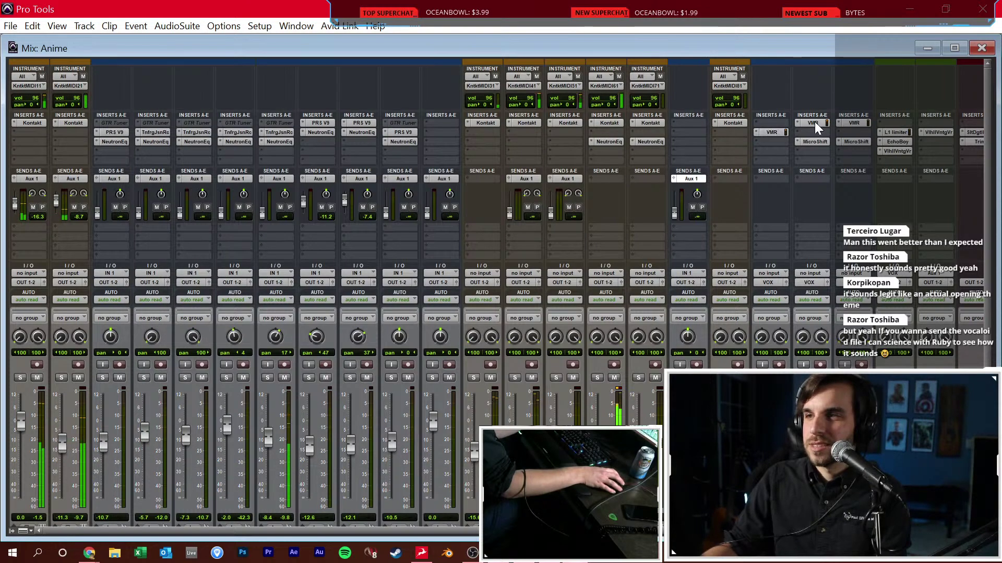
pyautogui.click(774, 130)
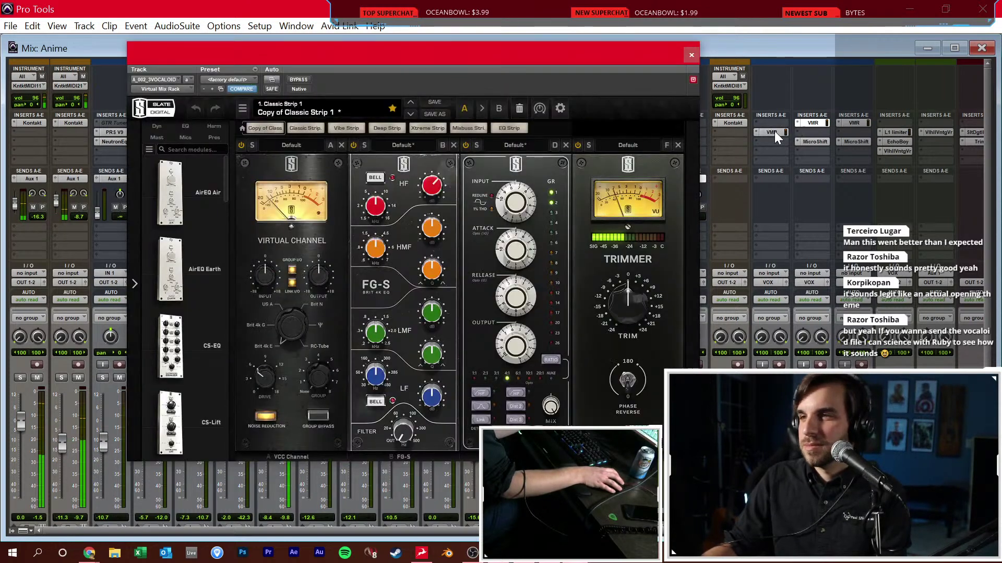
pyautogui.click(812, 122)
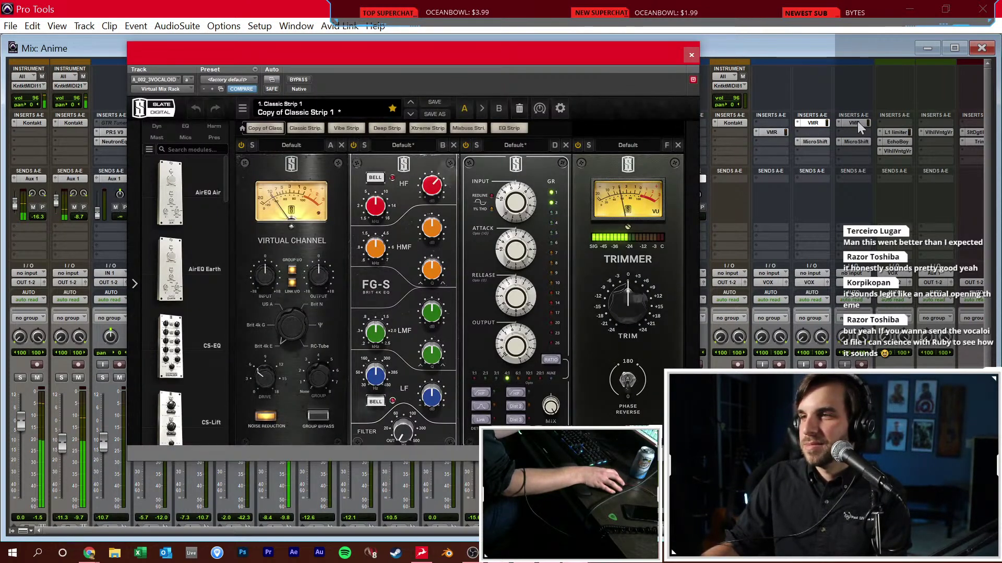
pyautogui.click(692, 57)
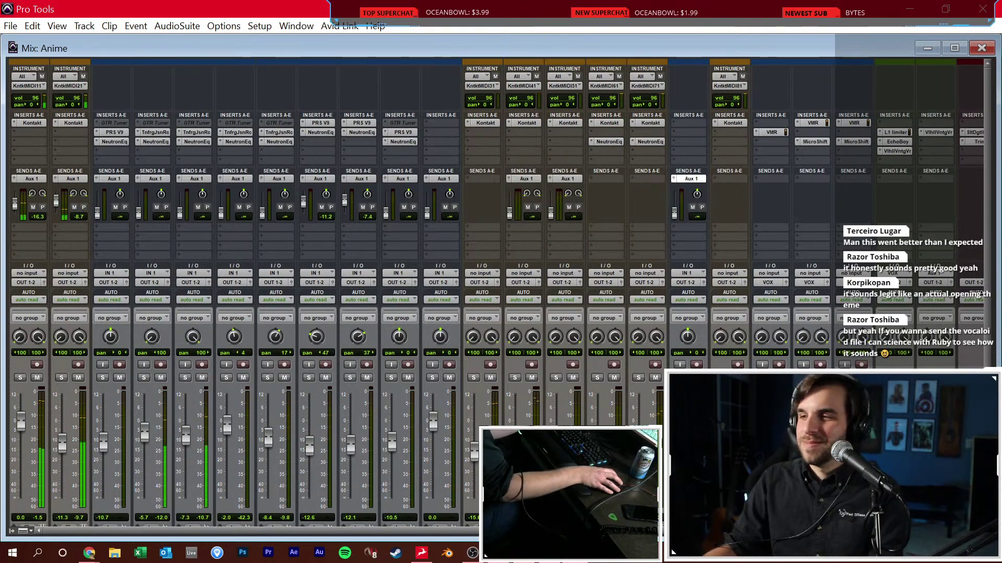
# Review the mixer channels and check the FG-X mastering plug-in settings on Master 1
pyautogui.scroll(-3, 806, 267)
pyautogui.hscroll(4, 822, 367)
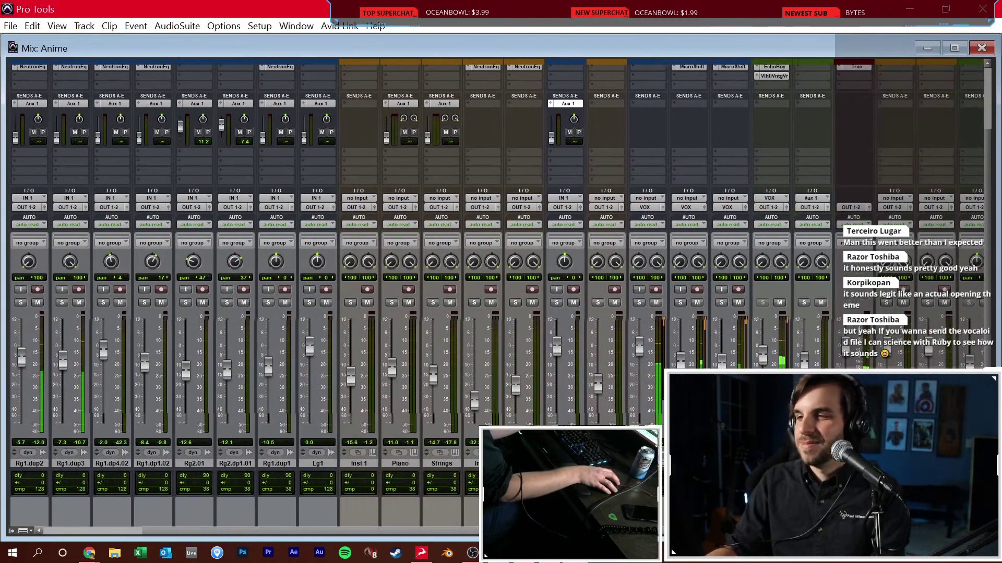
pyautogui.scroll(3, 822, 368)
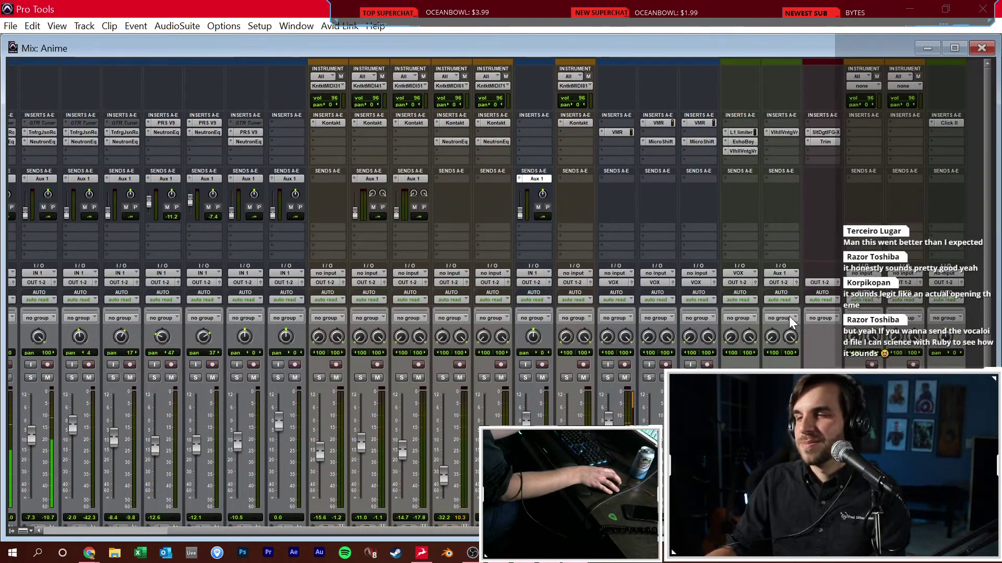
pyautogui.click(821, 133)
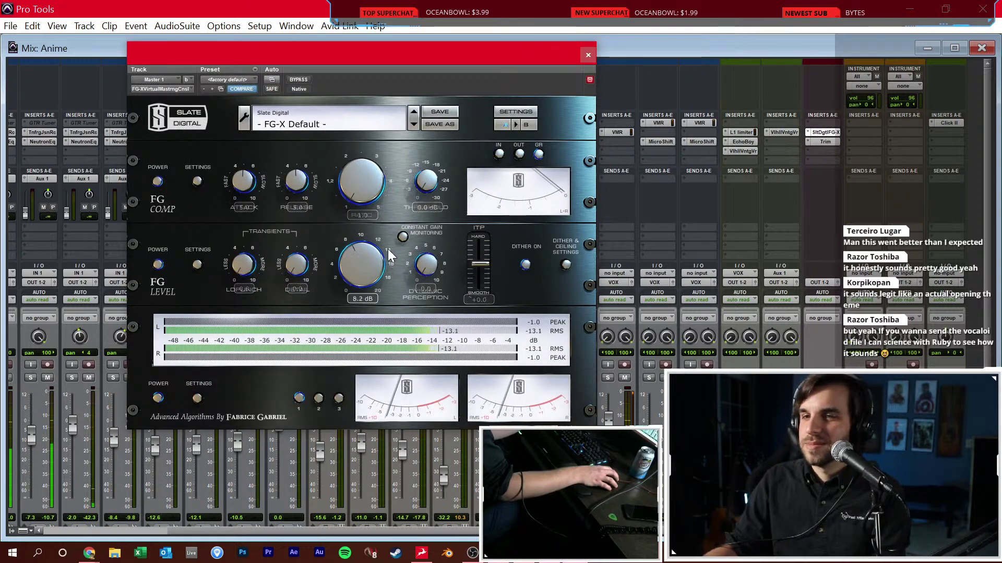
pyautogui.click(588, 55)
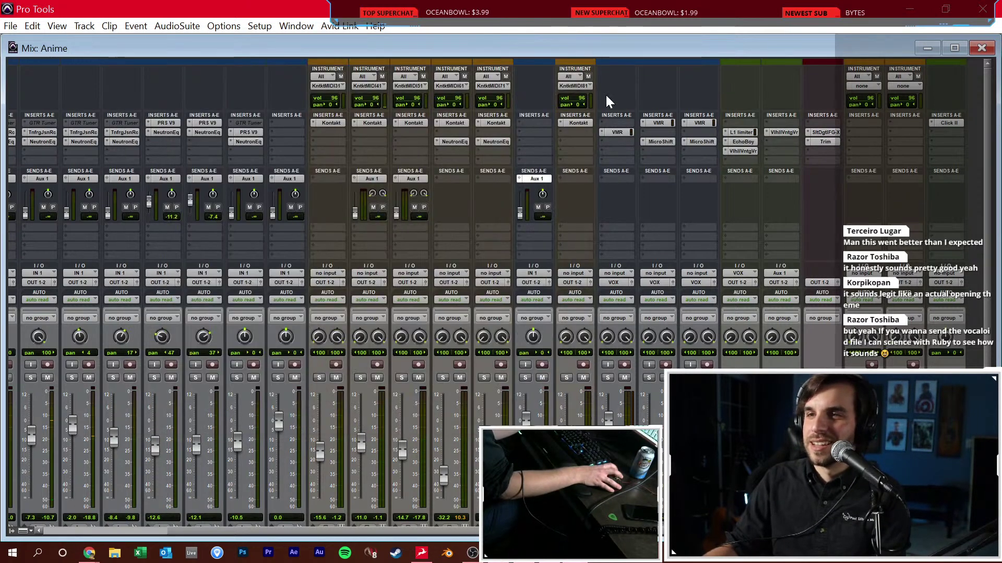
# Play the song from the beginning and check the tracks in the arrangement and the mixer
pyautogui.hotkey('ctrl', '=')
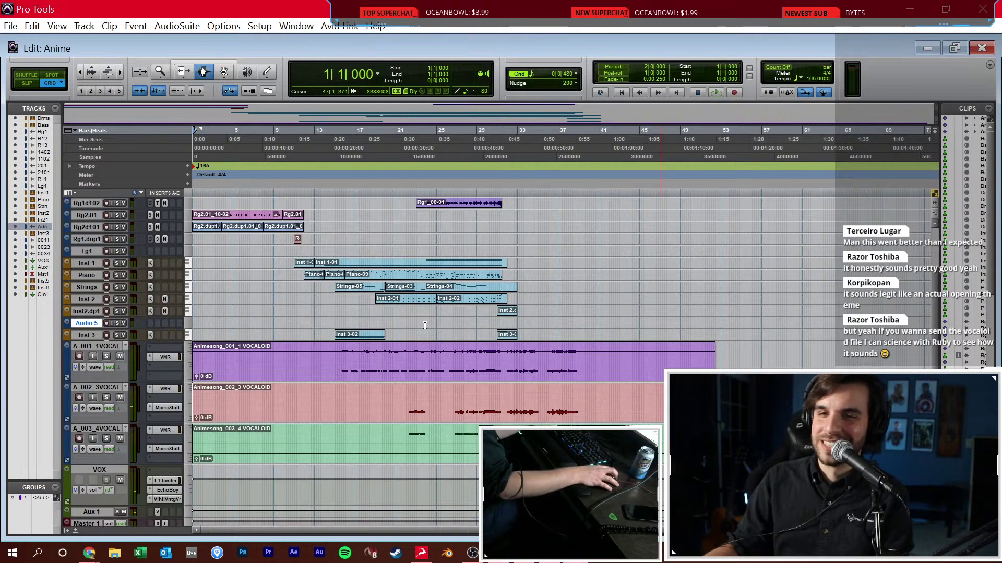
pyautogui.scroll(3, 418, 311)
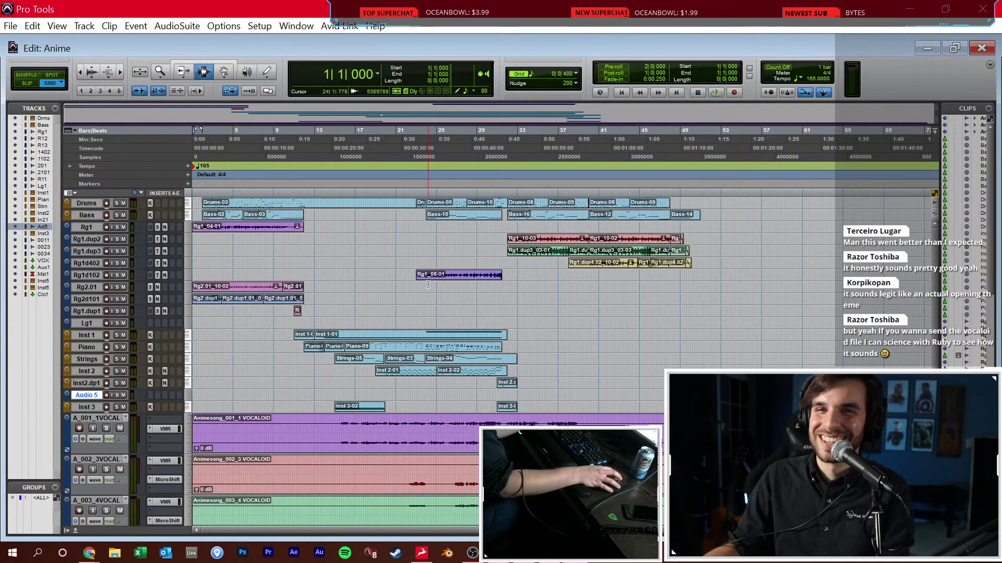
pyautogui.hotkey('ctrl', ']')
pyautogui.hotkey('ctrl', ']')
pyautogui.hotkey('ctrl', '[')
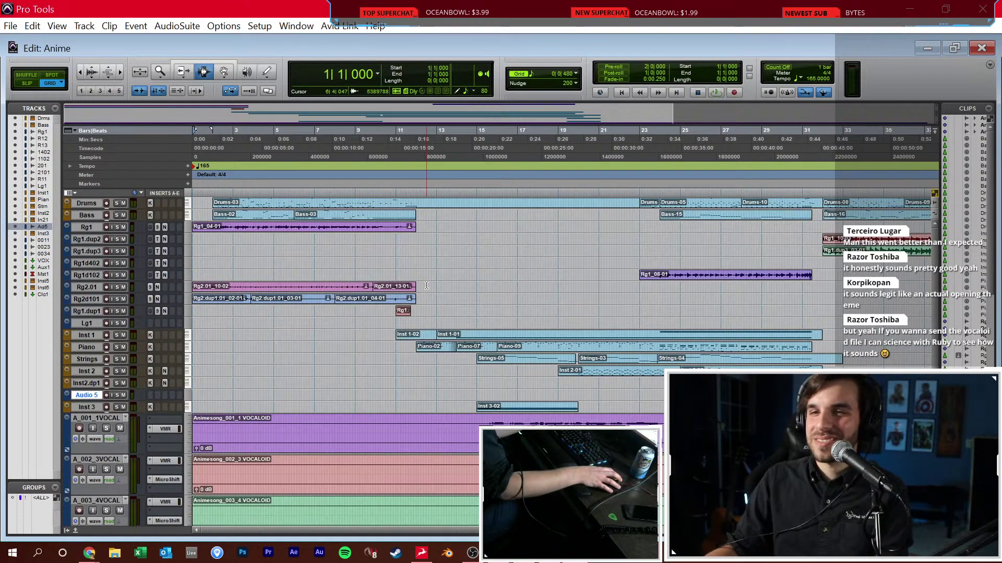
pyautogui.hotkey('ctrl', '[')
pyautogui.click(431, 276)
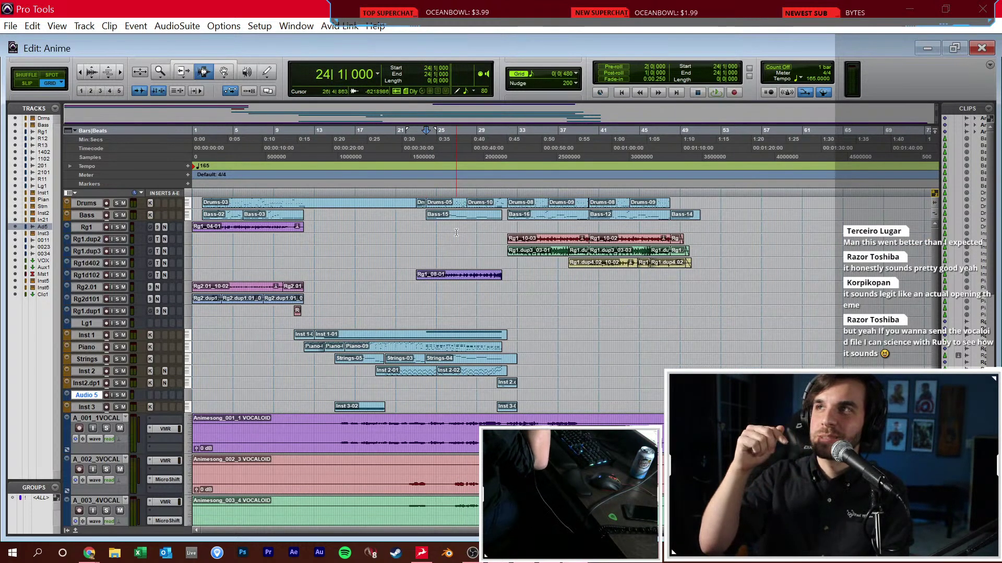
pyautogui.click(389, 268)
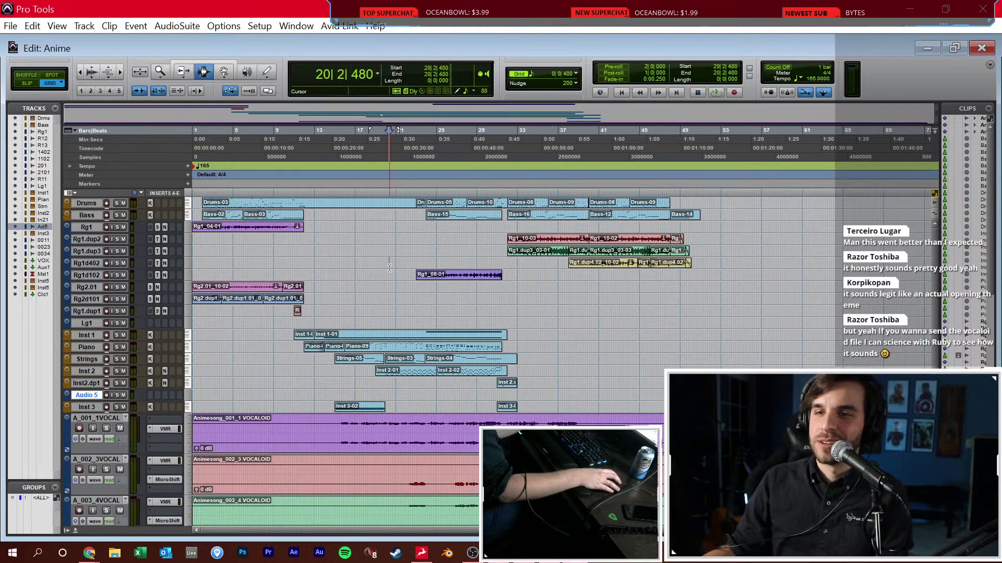
pyautogui.press('space')
pyautogui.hotkey('ctrl', ']')
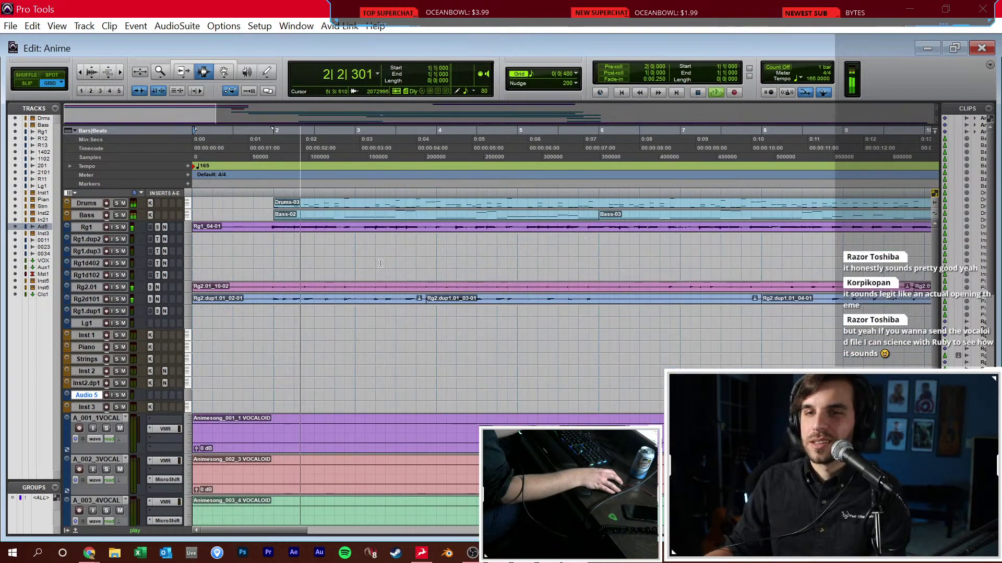
pyautogui.hotkey('ctrl', '=')
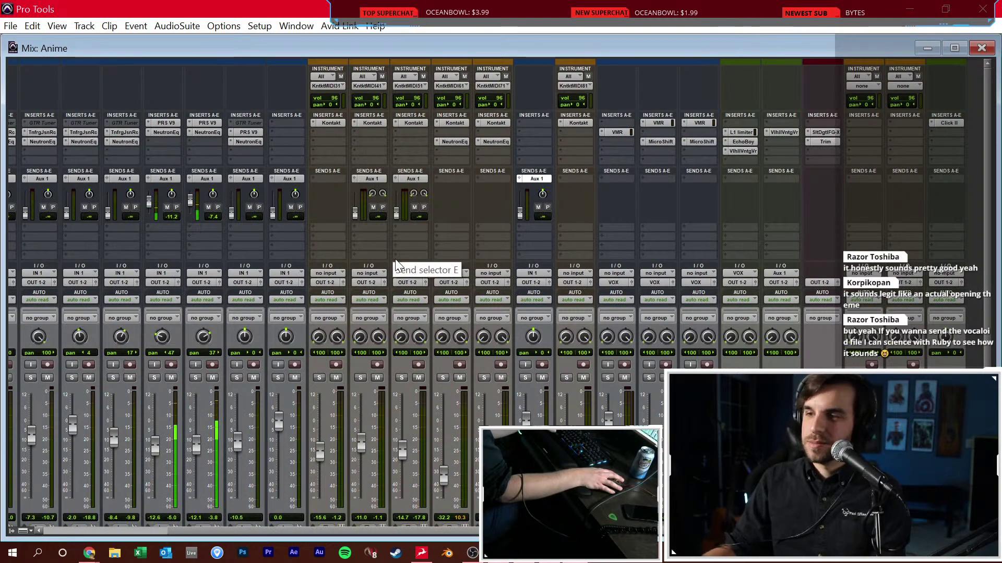
pyautogui.scroll(-2, 404, 243)
pyautogui.hotkey('ctrl', '=')
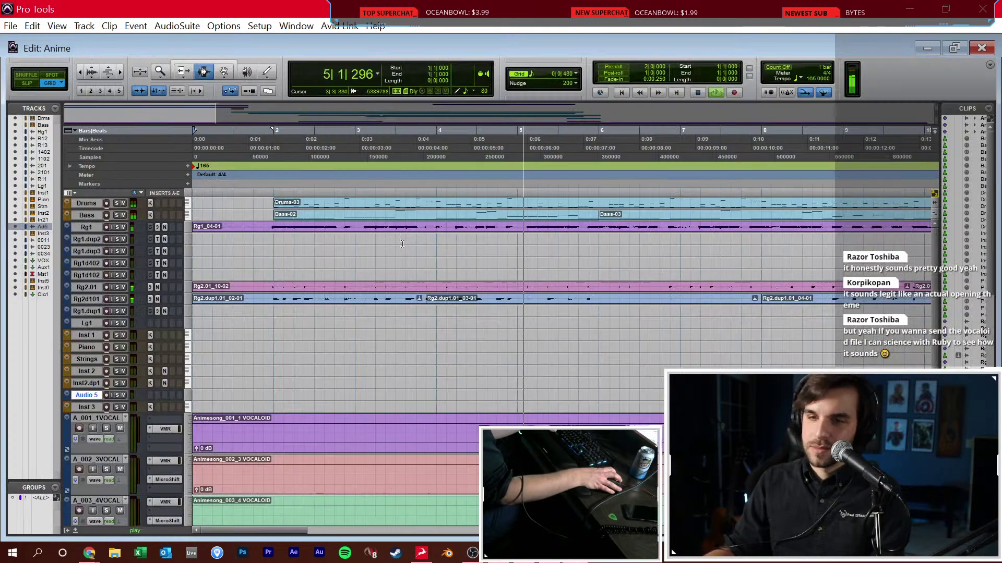
# Reduce all track heights to micro, and set them to fit to window
pyautogui.keyDown('alt'); pyautogui.click(186, 297); pyautogui.keyUp('alt')
pyautogui.click(207, 315)
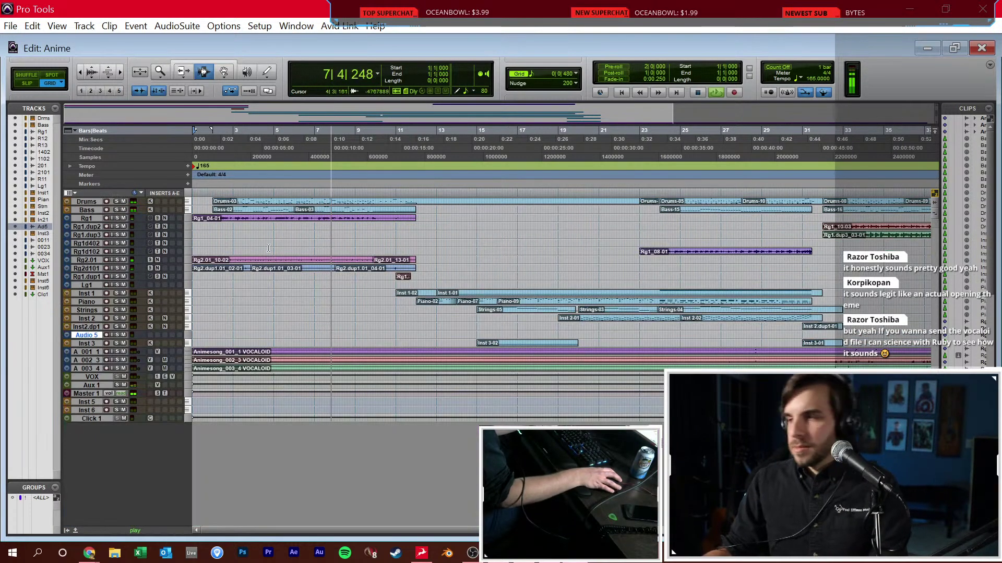
pyautogui.keyDown('alt'); pyautogui.click(185, 299); pyautogui.keyUp('alt')
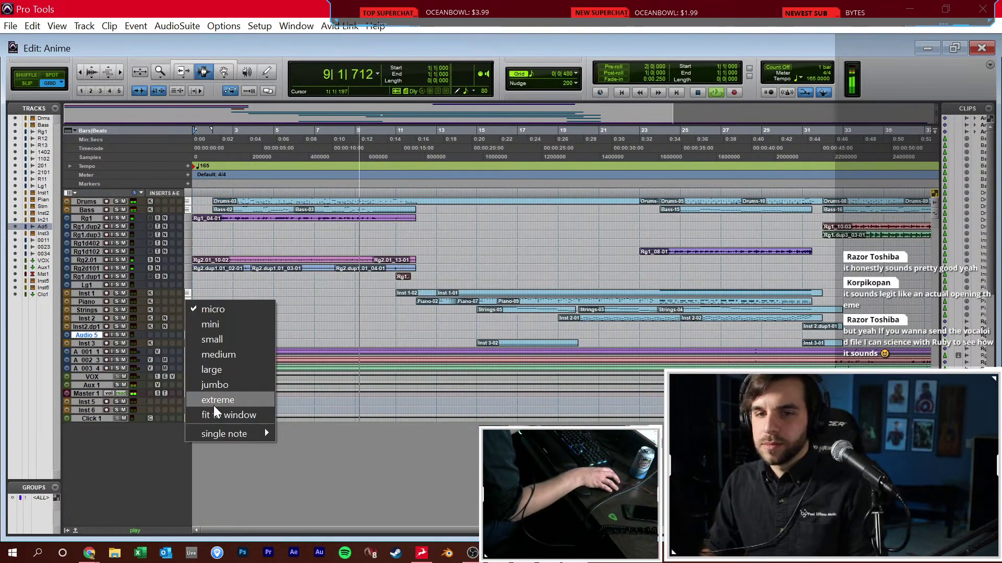
pyautogui.click(215, 413)
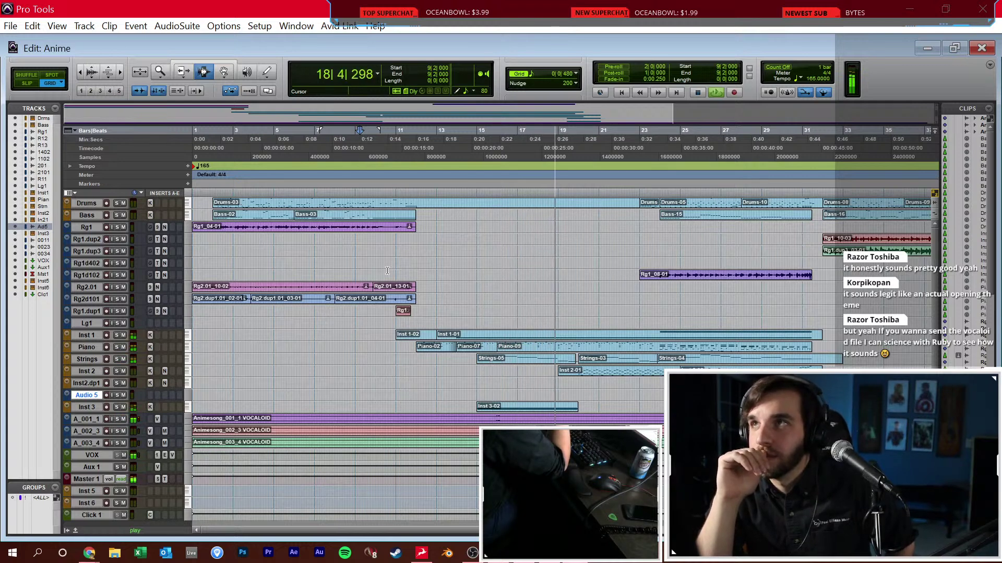
# Listen on to the section around bar 40 and raise the Rg1.dup4.02 fader to -1.1 dB
pyautogui.scroll(-1, 397, 276)
pyautogui.hscroll(3, 417, 288)
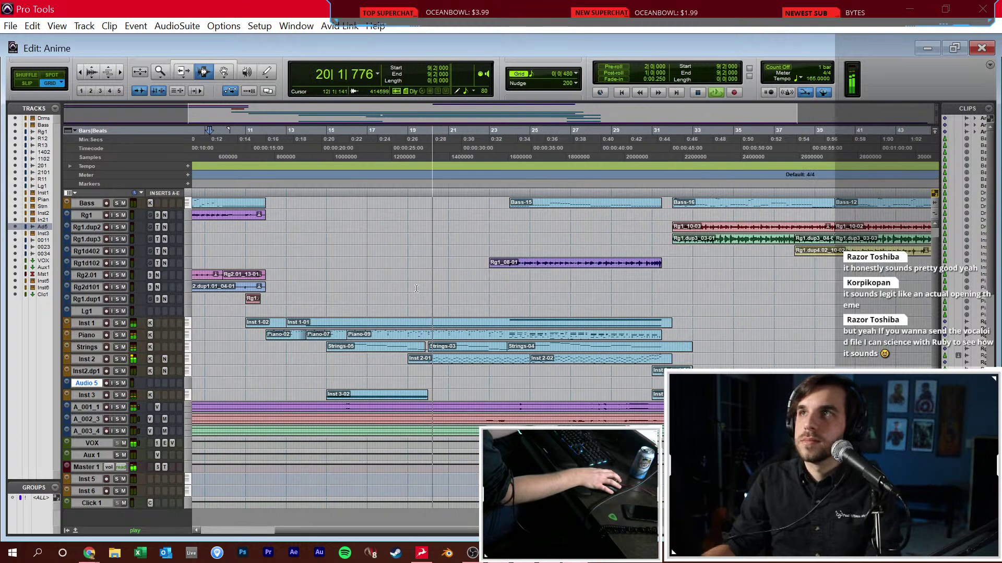
pyautogui.hscroll(7, 416, 288)
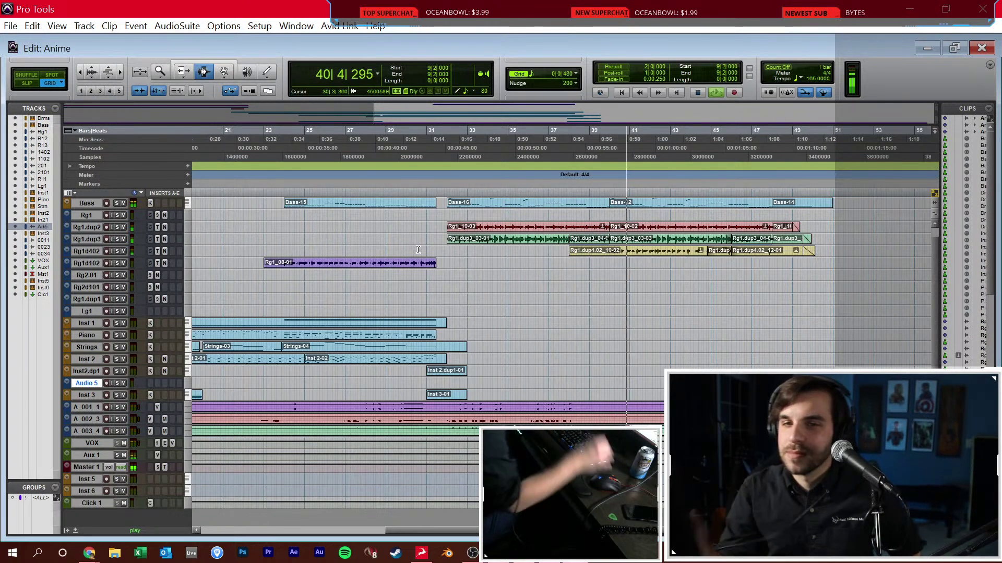
pyautogui.hotkey('ctrl', '=')
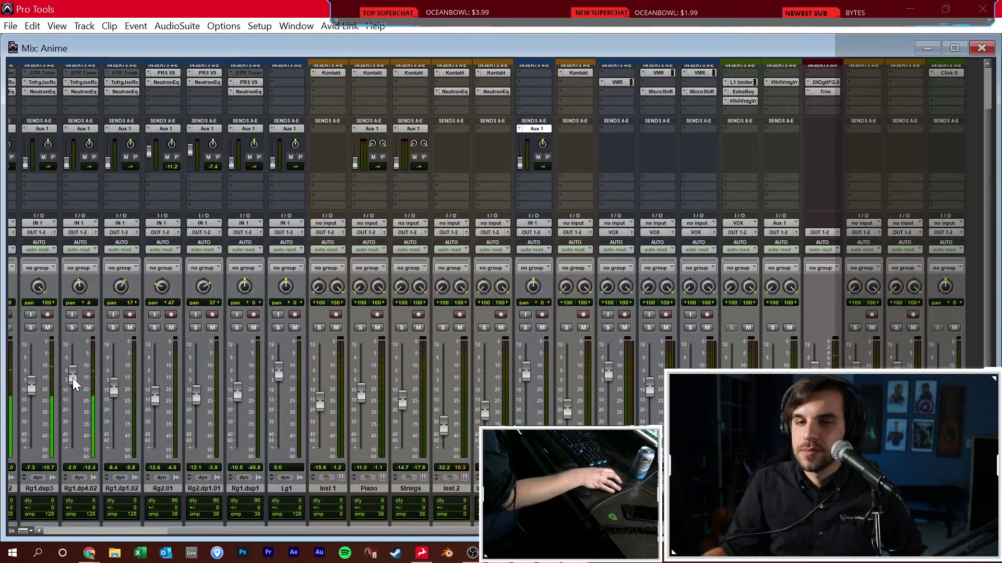
pyautogui.moveTo(78, 370); pyautogui.dragTo(74, 375)
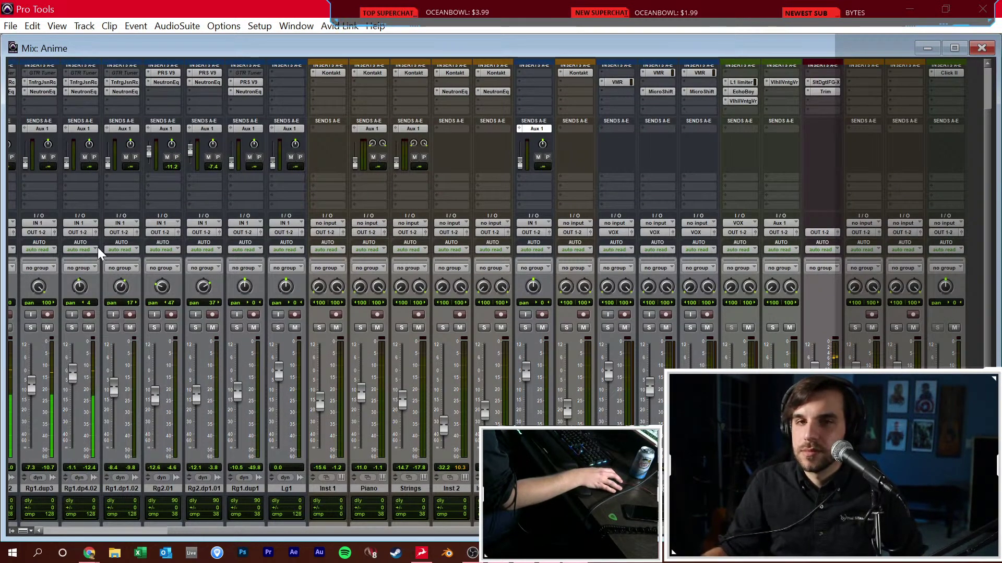
# Insert Little AlterBoy on Rg1.dup4.02 with pitch -12.0 and move it to the slot after the Neutron EQ
pyautogui.click(68, 77)
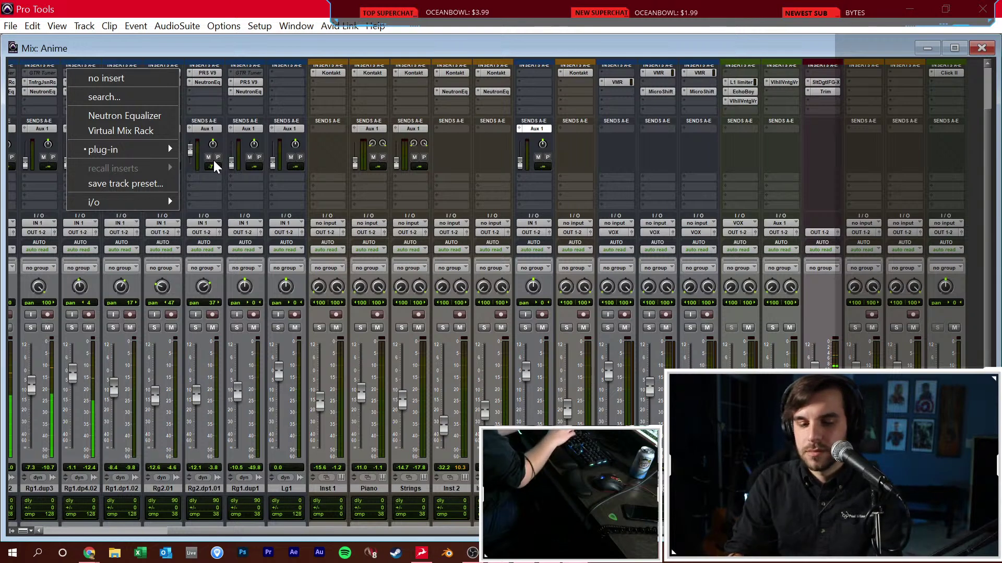
pyautogui.write('litt')
pyautogui.press('Return')
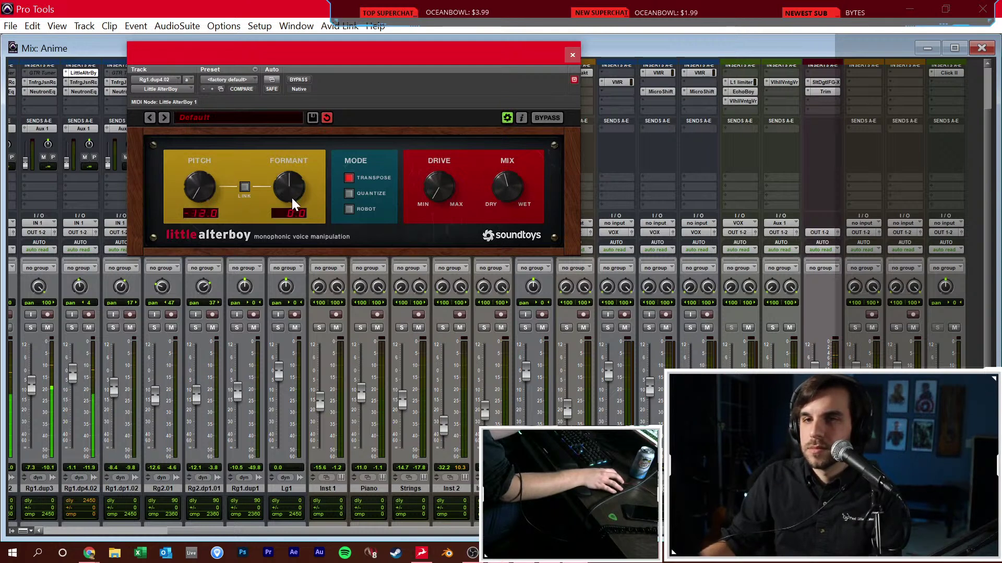
pyautogui.hotkey('ctrl', '=')
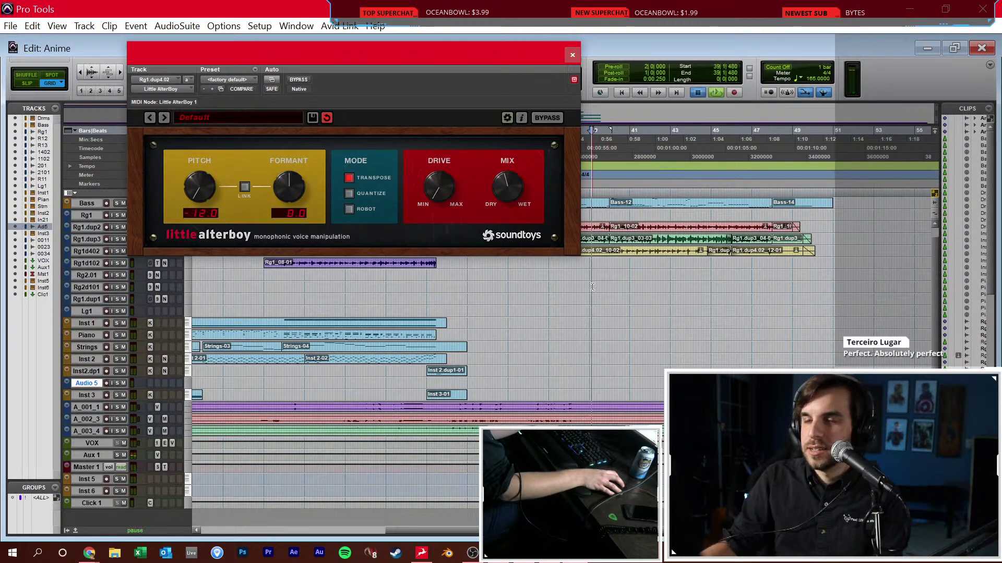
pyautogui.hotkey('ctrl', '=')
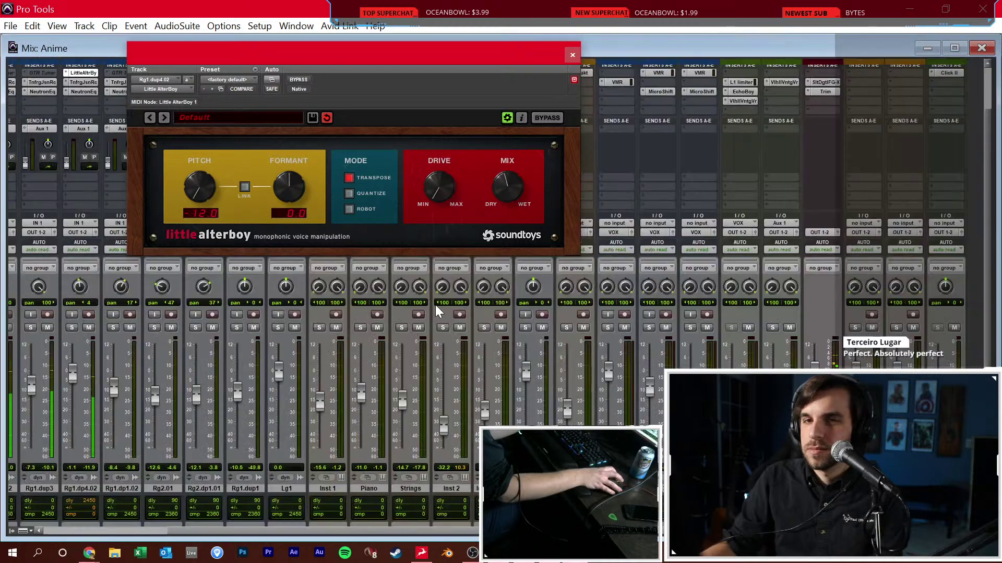
pyautogui.moveTo(90, 113); pyautogui.dragTo(89, 105)
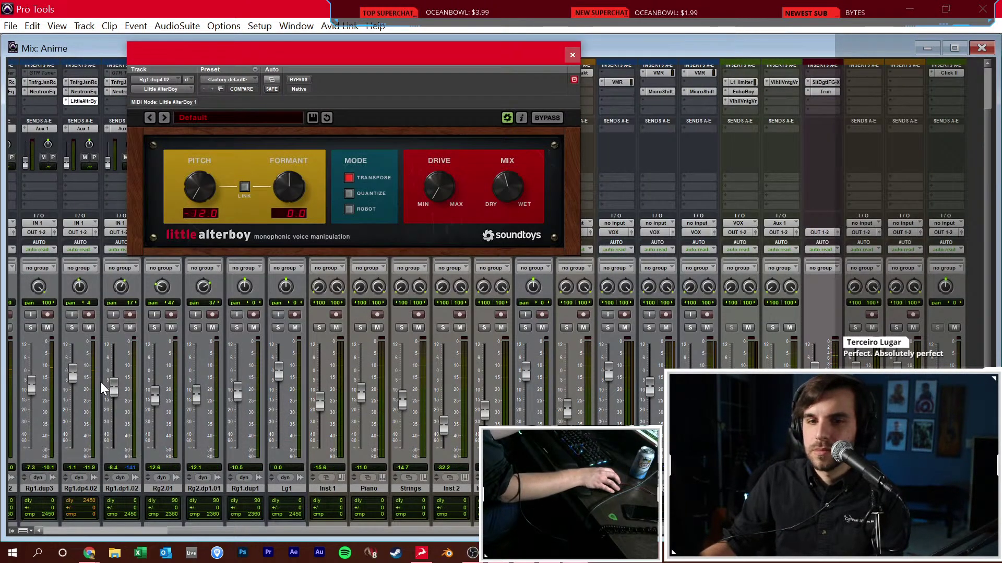
# Set Little AlterBoy's formant to -12.0 with more drive, and bring the Rg1.dup4.02 fader to +2.8 dB
pyautogui.moveTo(71, 361); pyautogui.dragTo(74, 355)
pyautogui.click(435, 170)
pyautogui.moveTo(290, 189); pyautogui.dragTo(275, 298)
pyautogui.moveTo(438, 194); pyautogui.dragTo(440, 211)
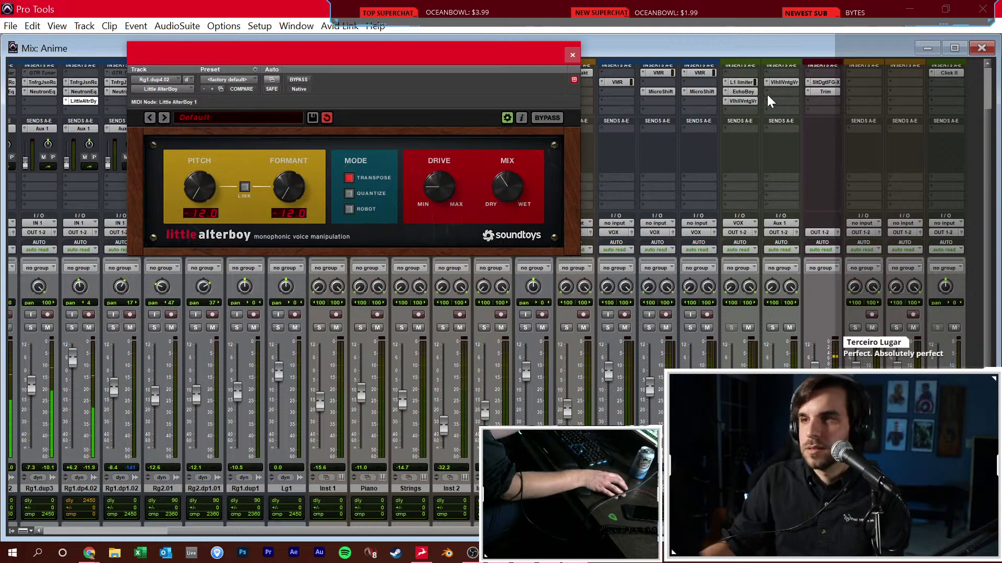
pyautogui.click(572, 55)
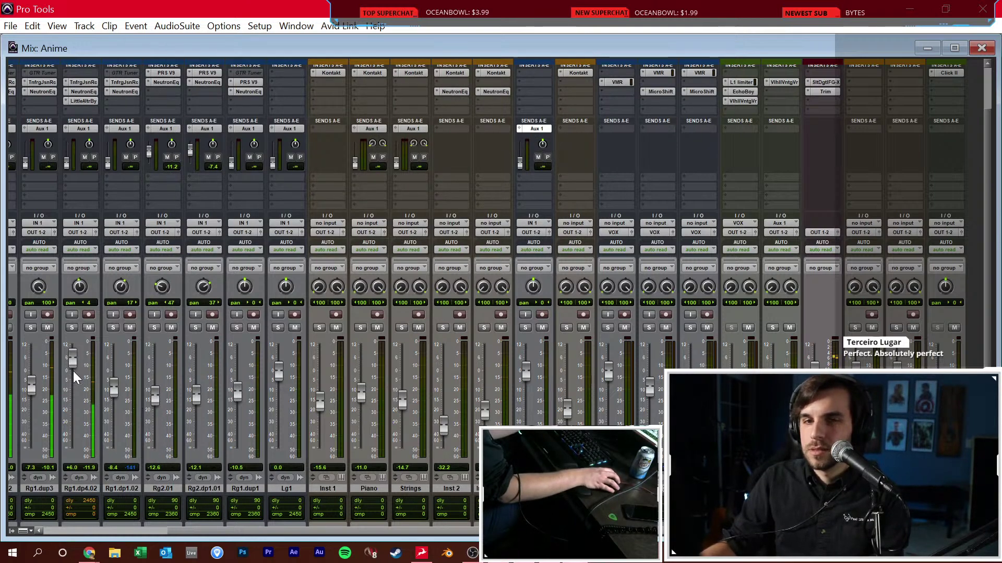
# Insert EchoBoy after Little AlterBoy on Rg1.dup4.02 in Ping-Pong mode with 1/4 note and 1/8th echoes, and recheck Little AlterBoy
pyautogui.click(93, 110)
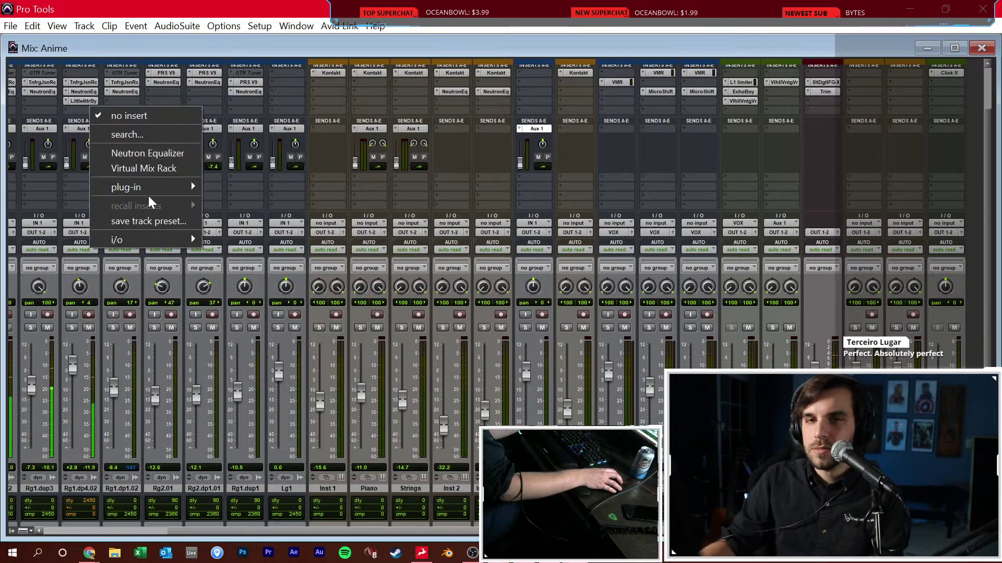
pyautogui.moveTo(151, 187)
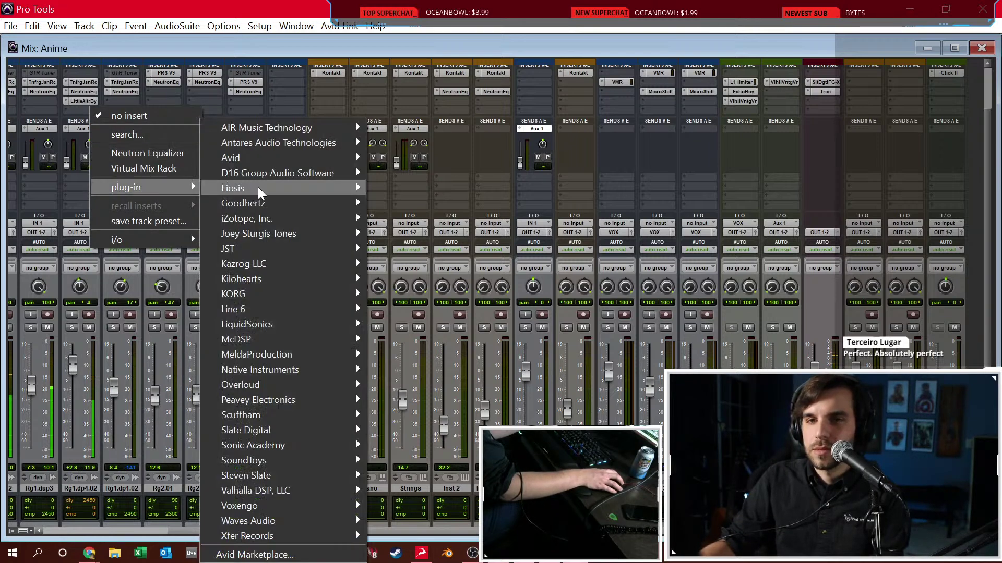
pyautogui.click(154, 134)
pyautogui.write('echo')
pyautogui.press('Return')
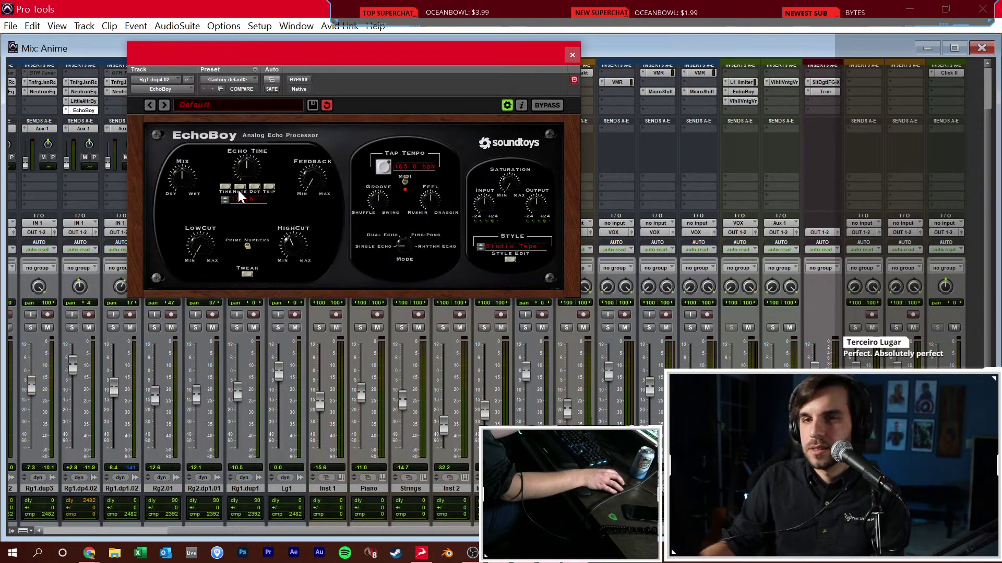
pyautogui.moveTo(413, 253); pyautogui.dragTo(412, 223)
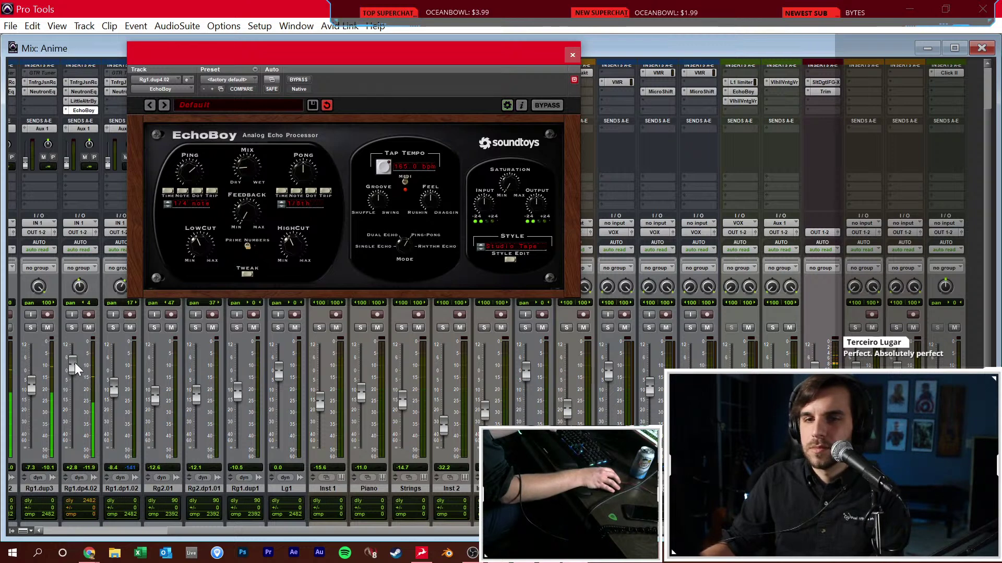
pyautogui.click(88, 101)
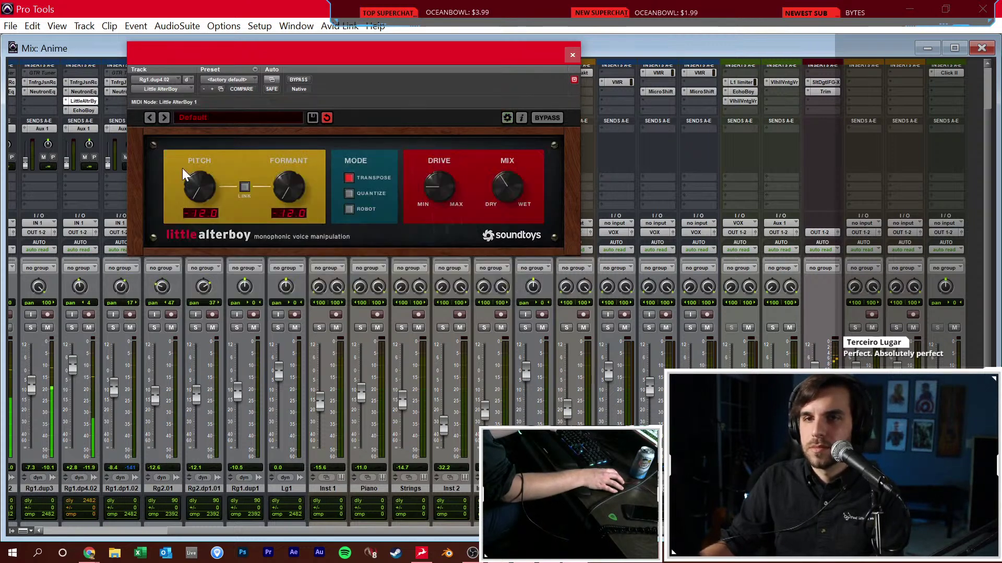
pyautogui.click(572, 55)
# Make the Trim insert on Master 1 inactive and save FG-X's dither settings with ceiling -1.00 and 16 bits
pyautogui.keyDown('ctrl'); pyautogui.keyDown('super'); pyautogui.click(824, 91); pyautogui.keyUp('super'); pyautogui.keyUp('ctrl')
pyautogui.click(829, 82)
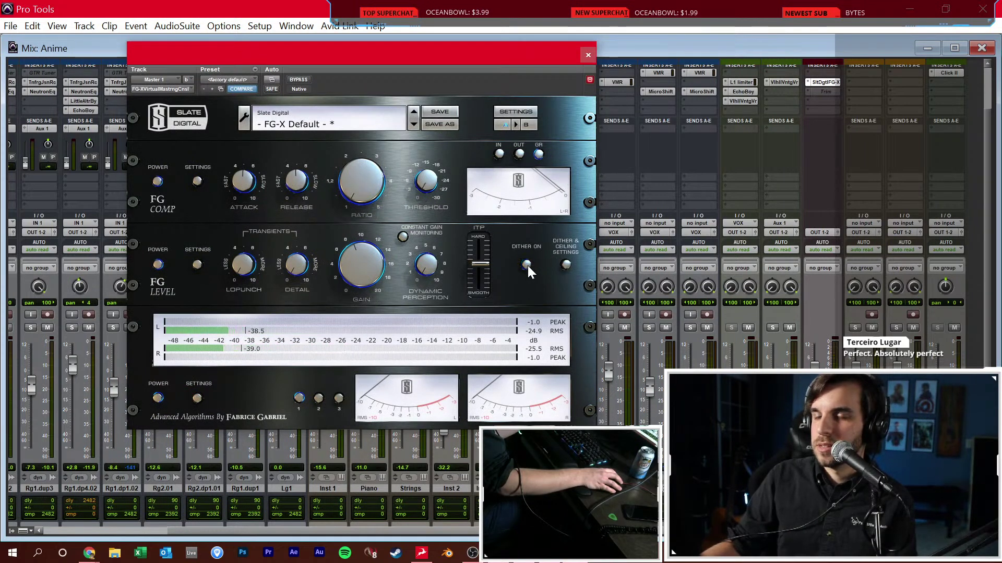
pyautogui.click(565, 264)
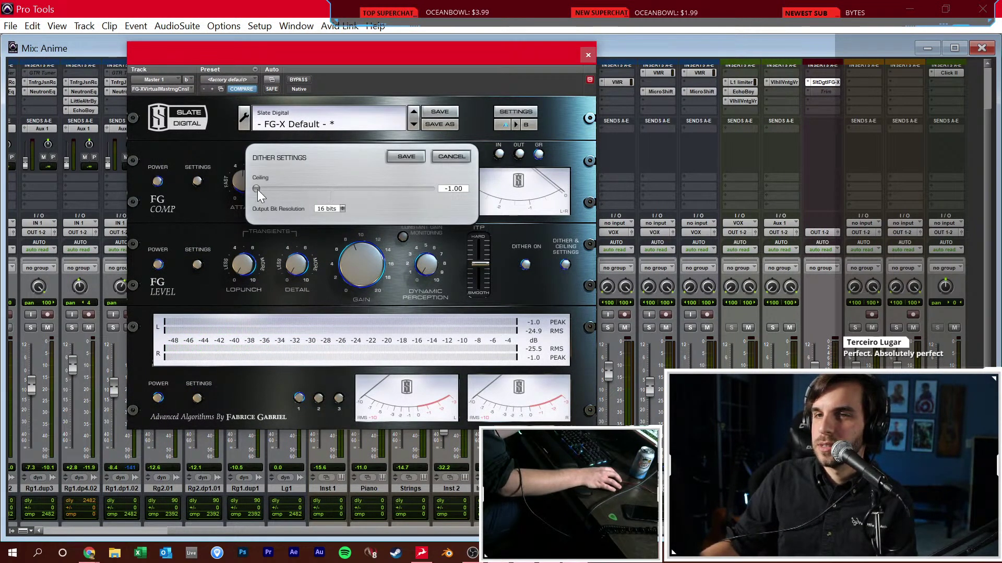
pyautogui.click(412, 157)
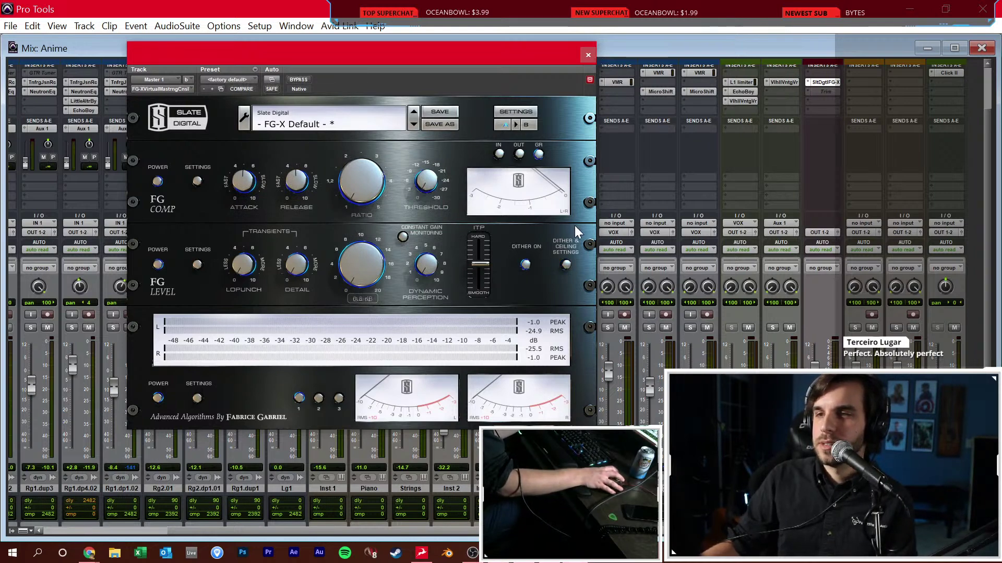
pyautogui.press('Escape')
pyautogui.hotkey('ctrl', '=')
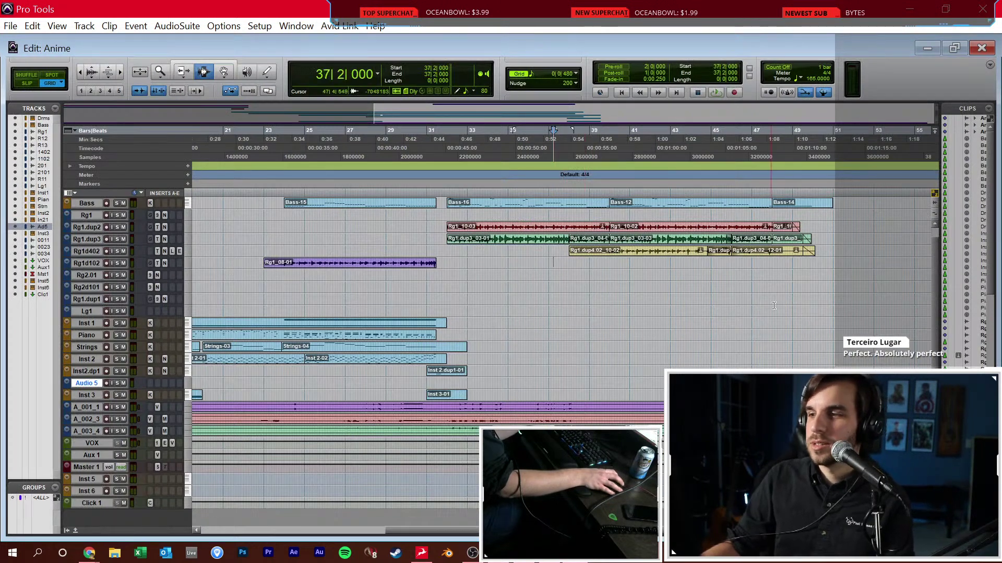
# Raise the FG Level gain in FG-X on Master 1 while playing the song, and close the plug-in
pyautogui.press('Return')
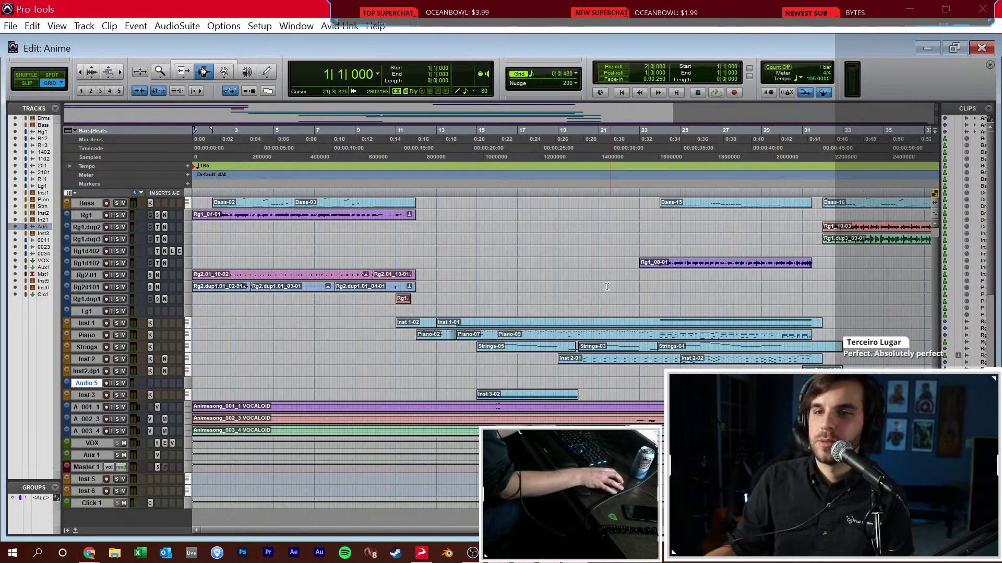
pyautogui.hotkey('ctrl', '=')
pyautogui.click(820, 83)
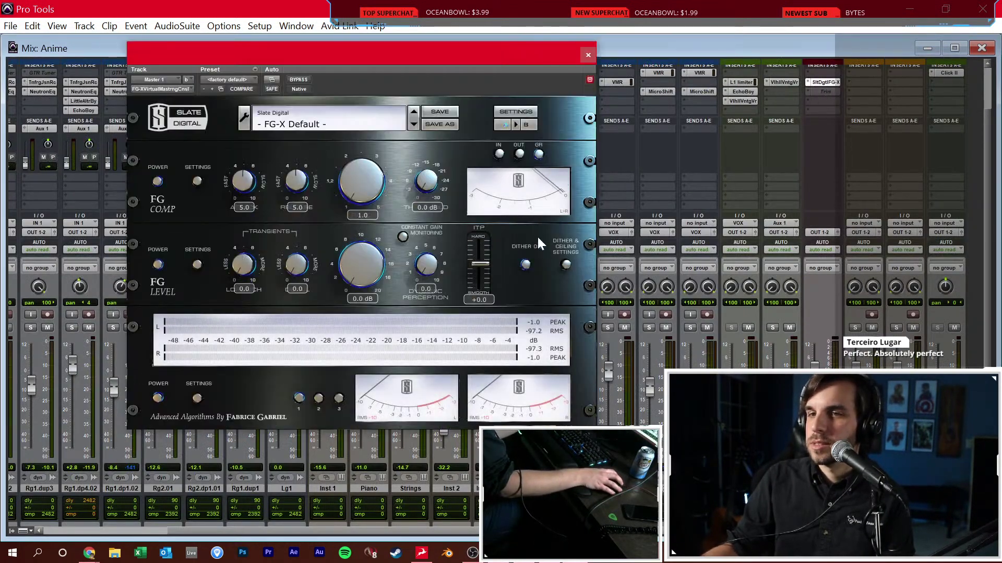
pyautogui.hotkey('ctrl', '=')
pyautogui.press('space')
pyautogui.moveTo(373, 258); pyautogui.dragTo(366, 239)
pyautogui.click(588, 54)
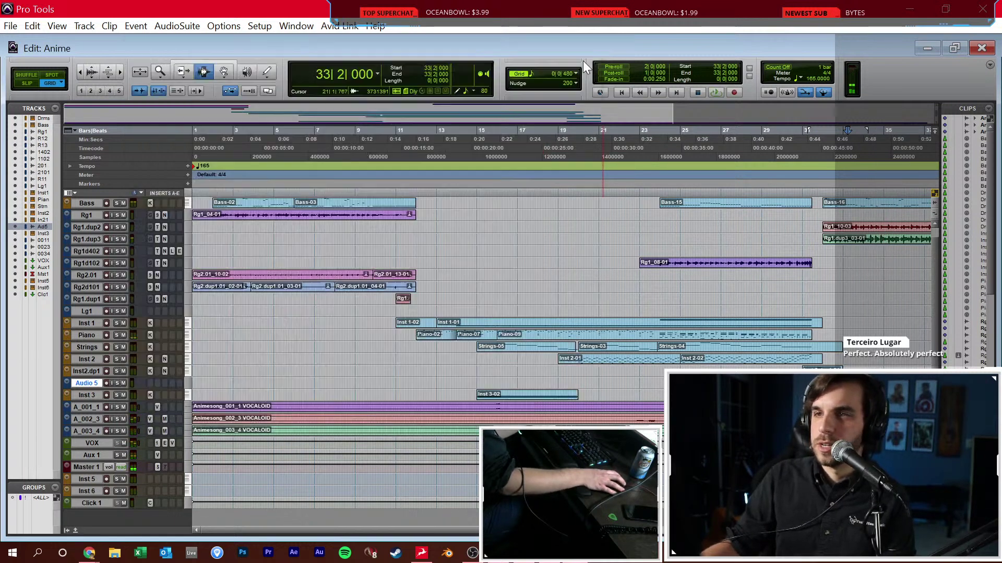
pyautogui.press('space')
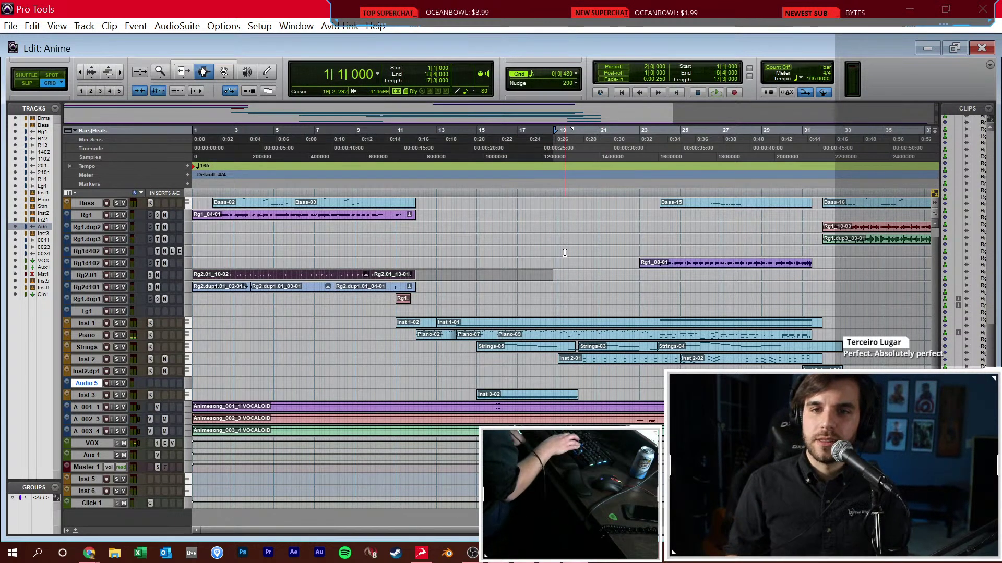
# Listen to the full mix from the song's start through bar 49 and place the edit cursor at bar 37
pyautogui.press('Return')
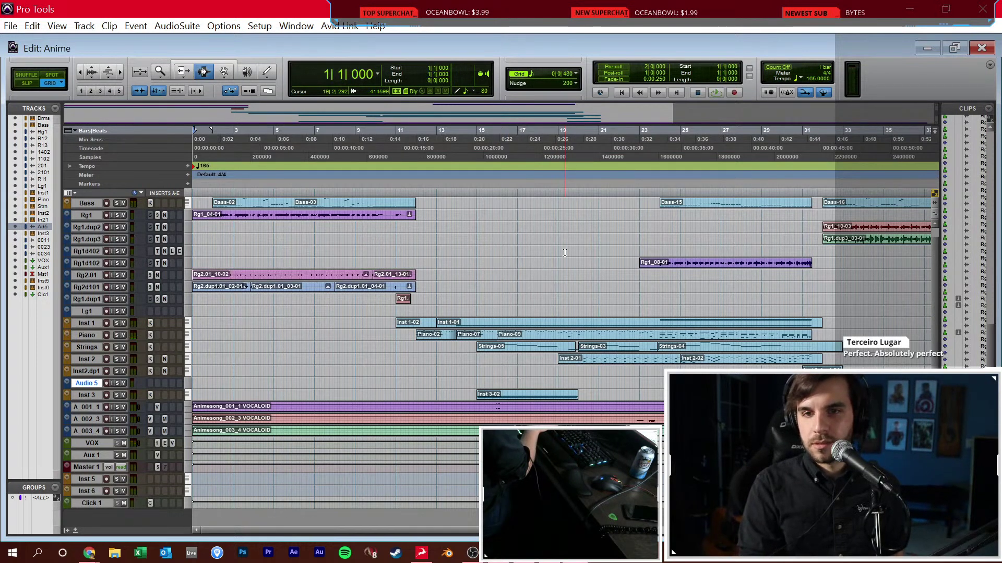
pyautogui.press('space')
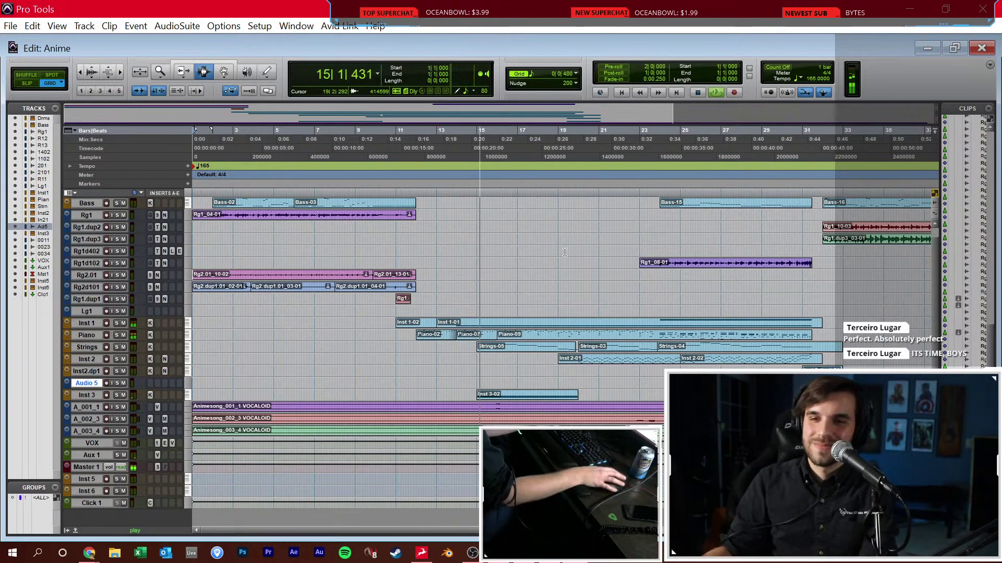
pyautogui.hscroll(6, 566, 261)
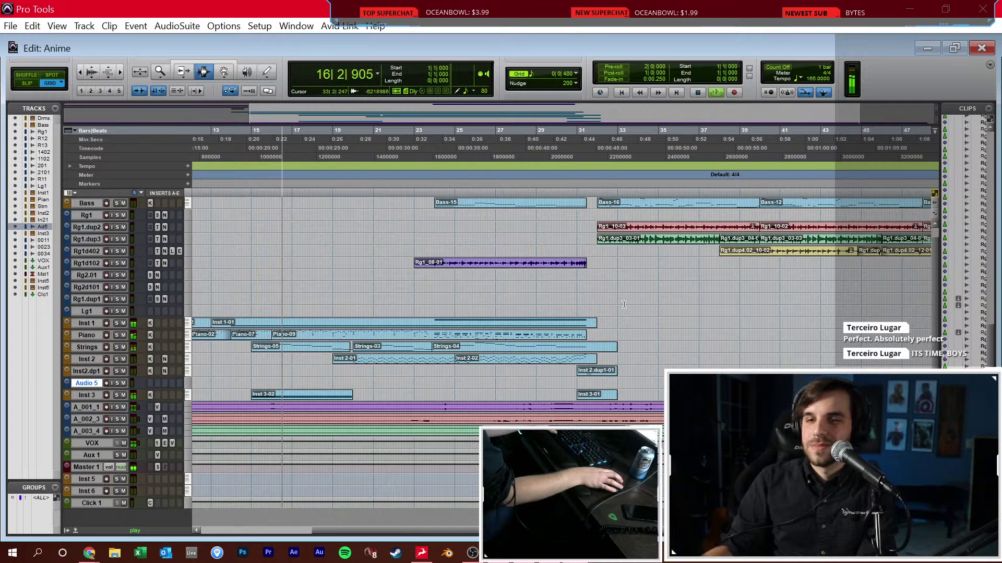
pyautogui.hscroll(2, 571, 285)
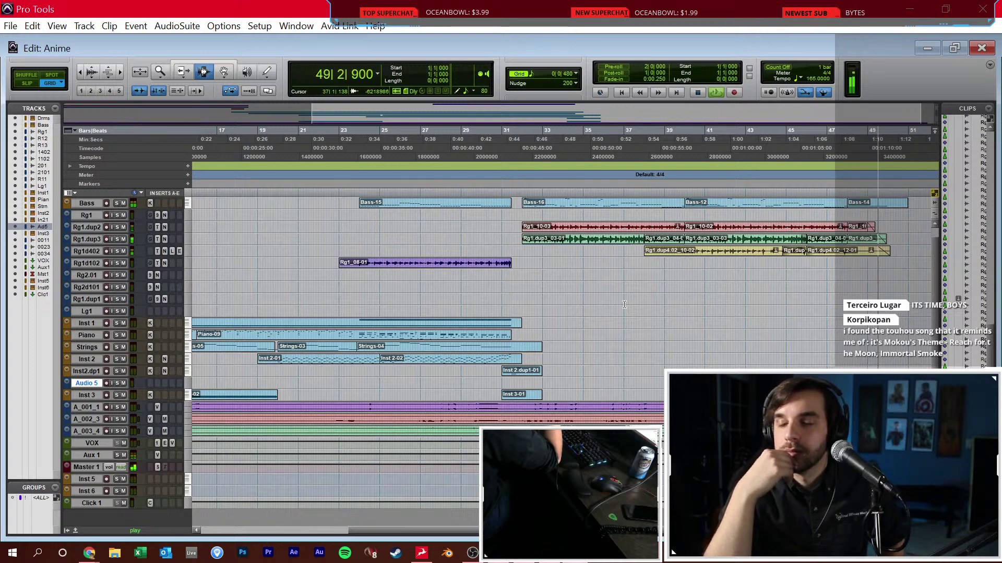
pyautogui.press('space')
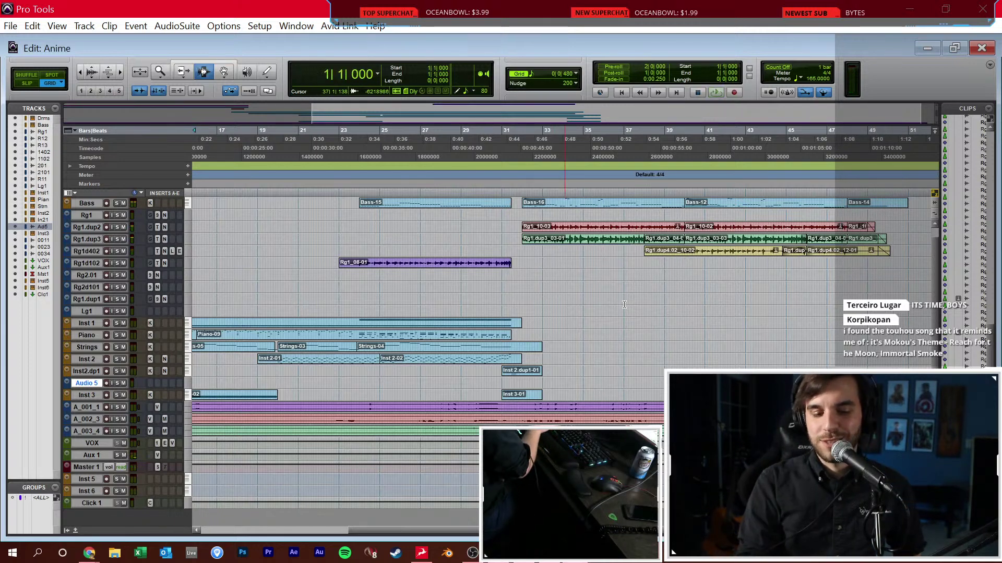
pyautogui.click(624, 305)
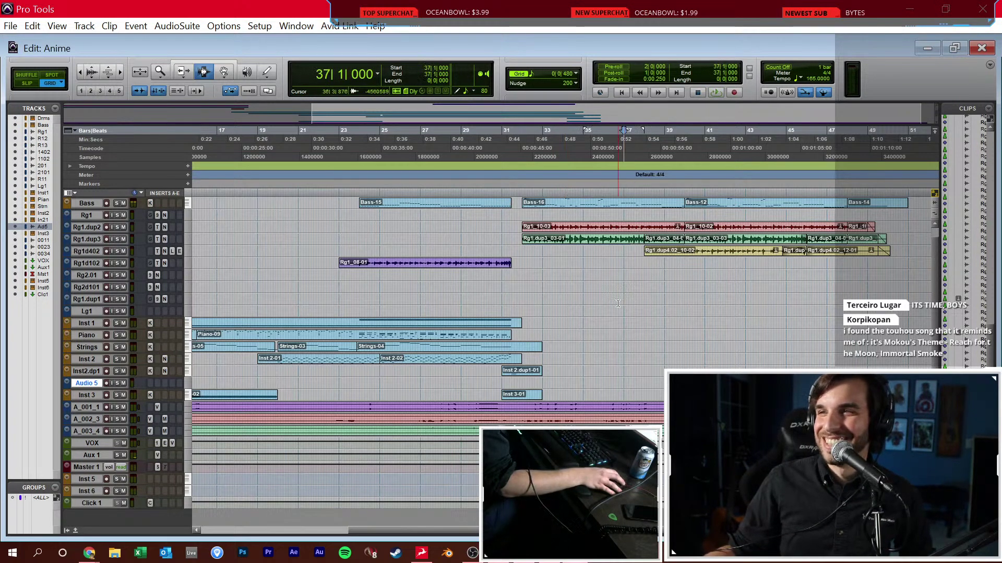